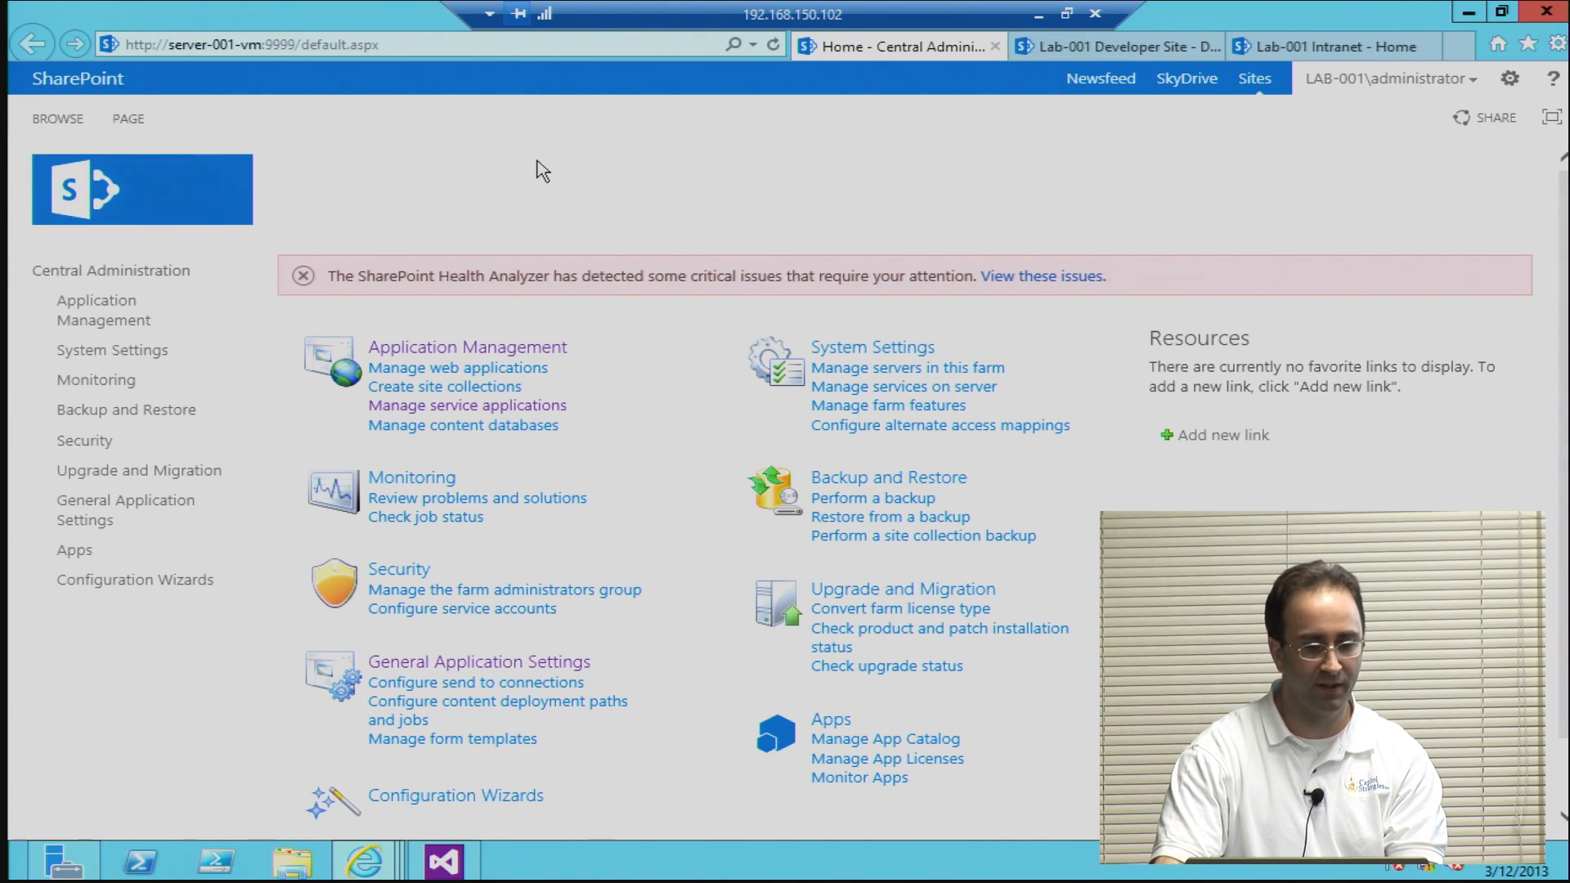
Step: Examine the farm's web application list, the Lab-001 Developer Site home page and the Lab-001 Intranet home page
{"action": "left_click", "coordinate": [439, 372]}
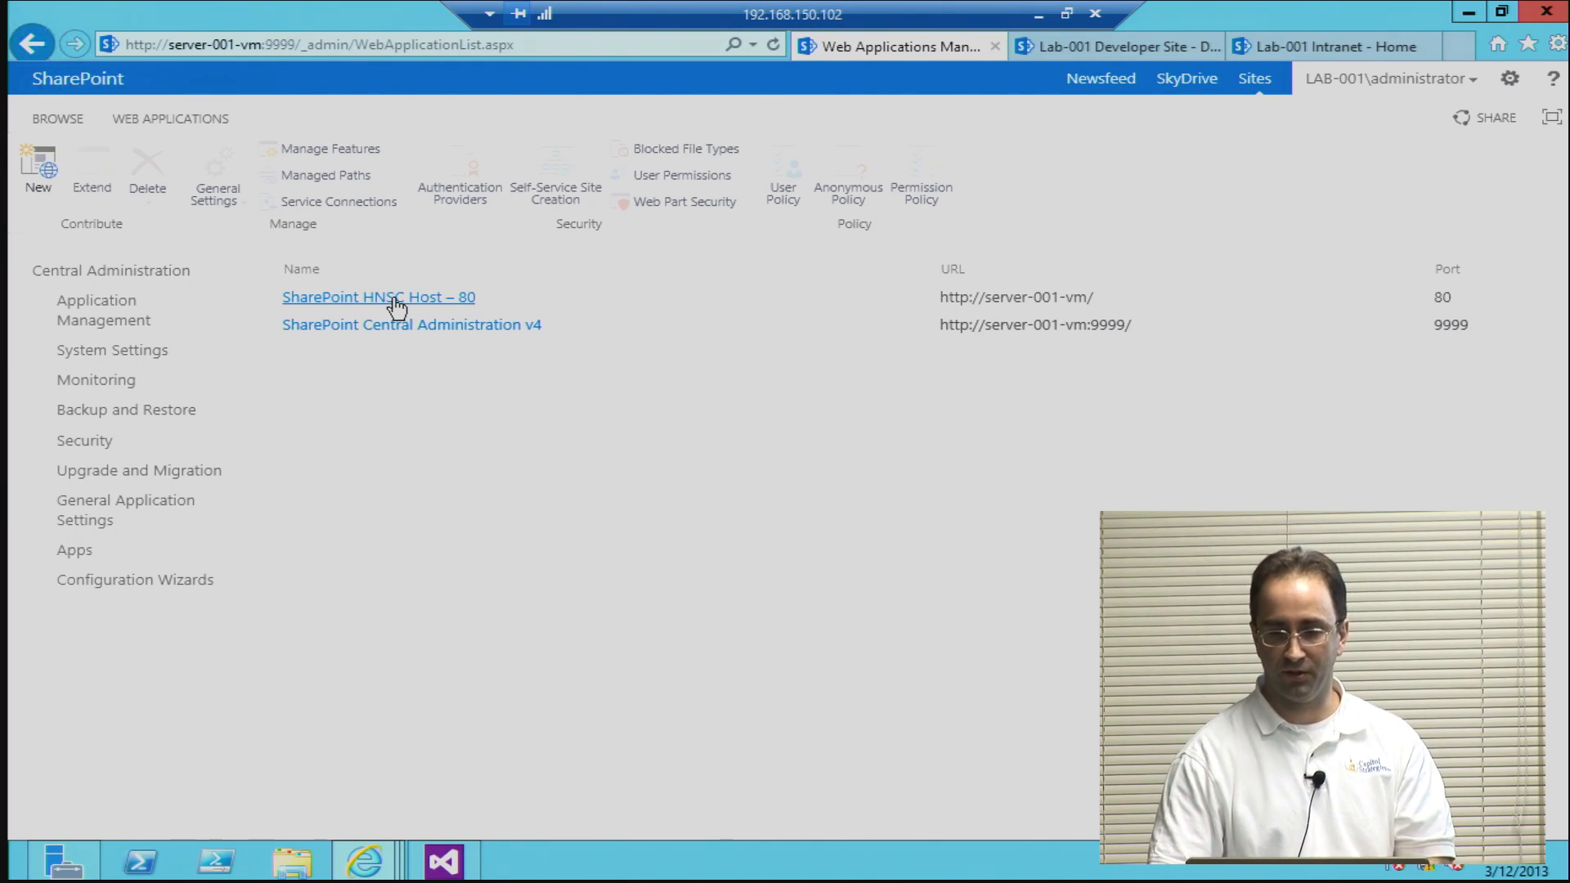
{"action": "left_click", "coordinate": [1129, 47]}
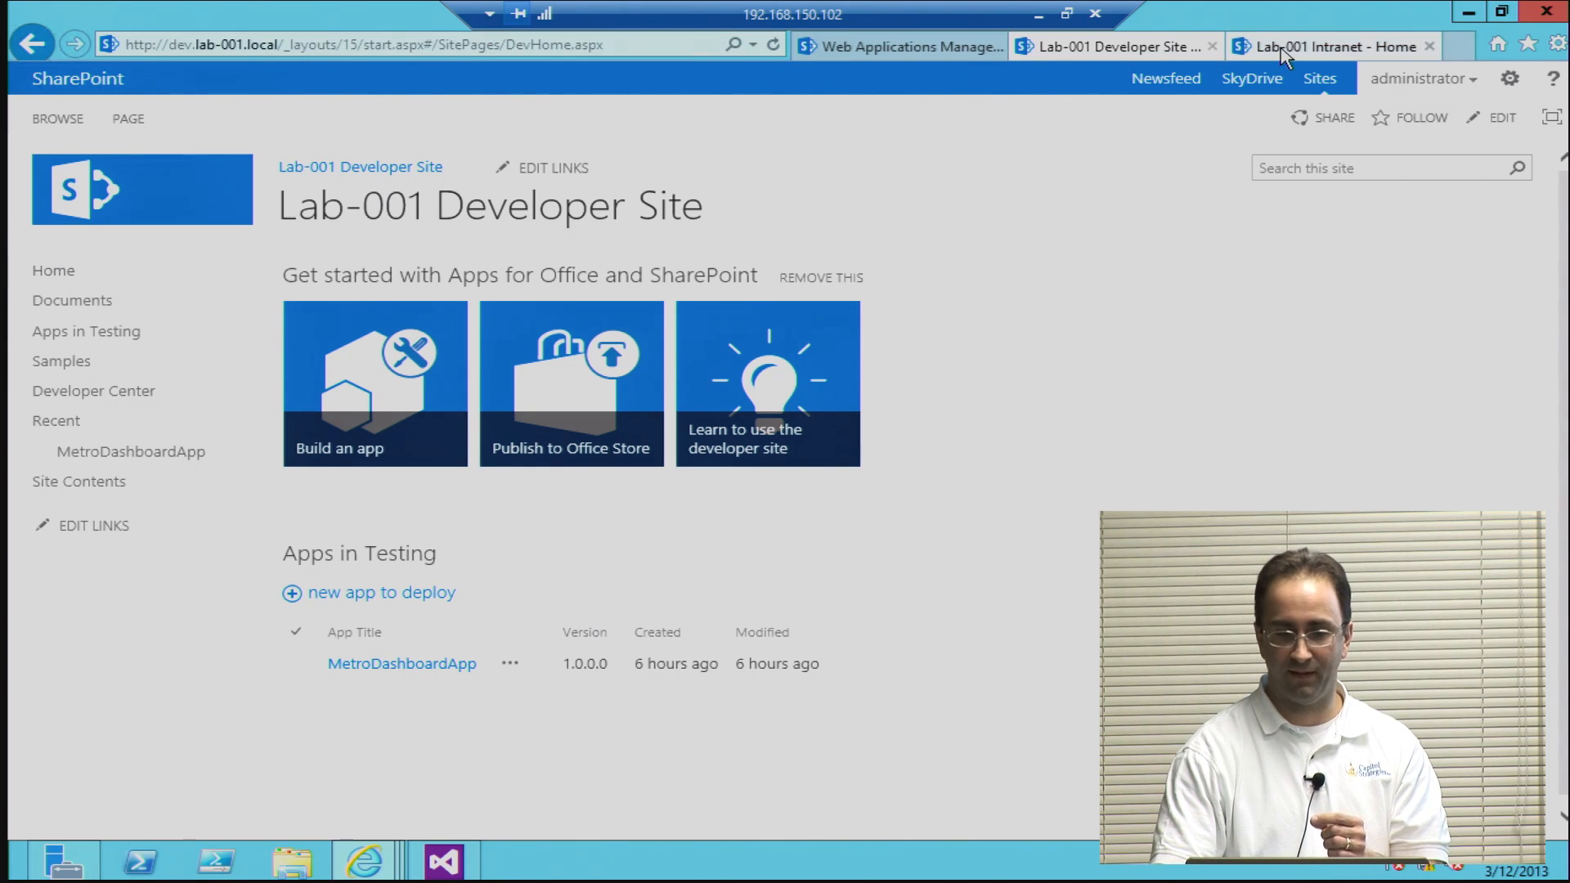
{"action": "left_click", "coordinate": [1325, 47]}
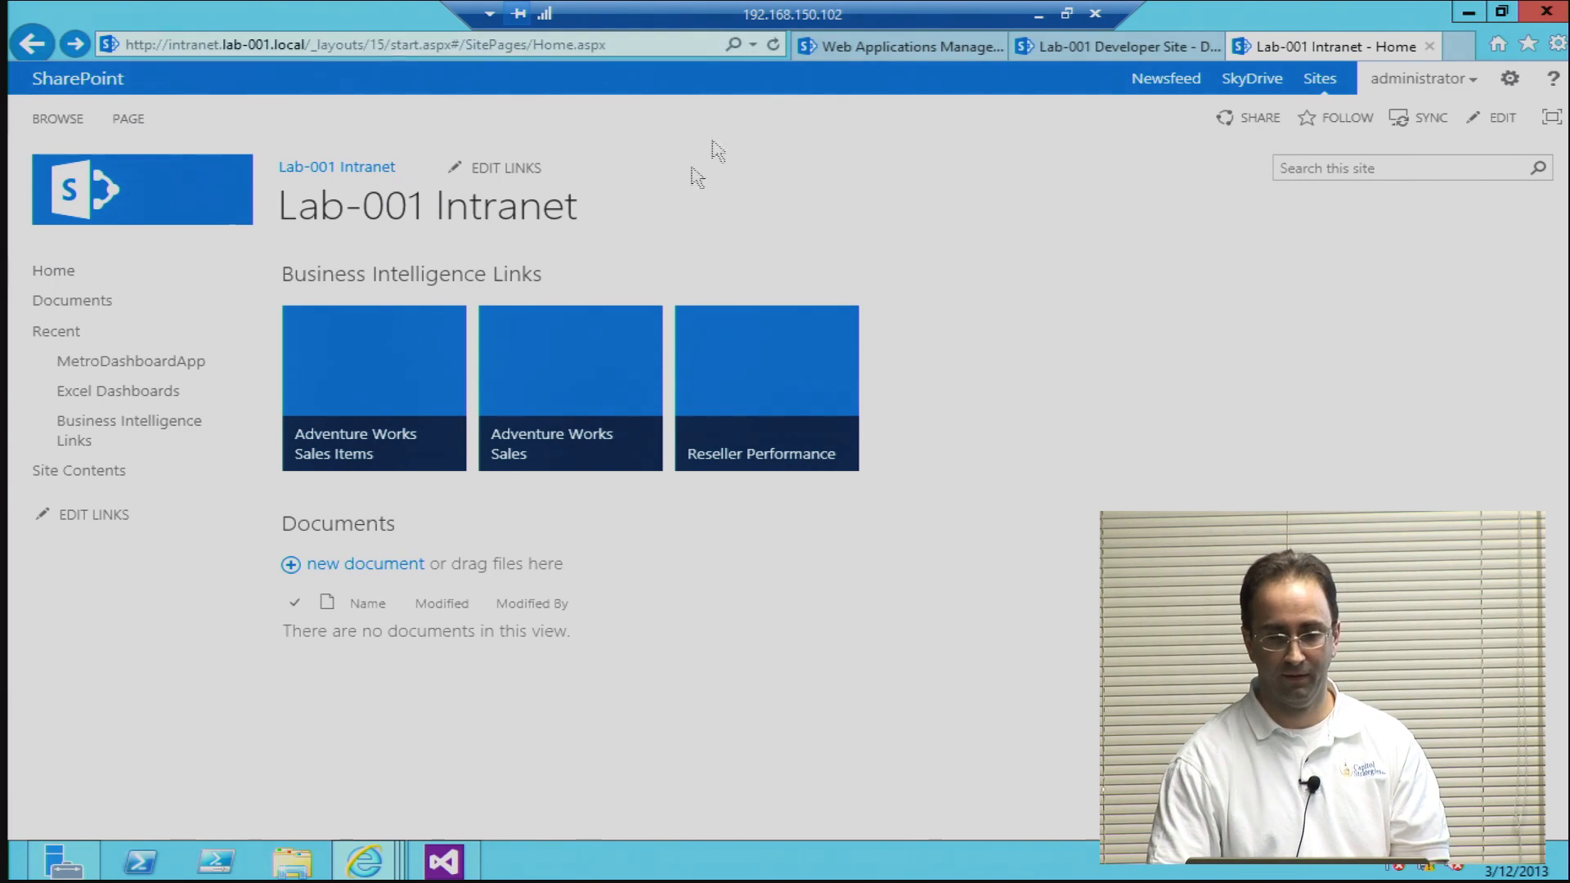
Step: Return to the web application list and go back to the Central Administration home page
{"action": "left_click", "coordinate": [827, 51]}
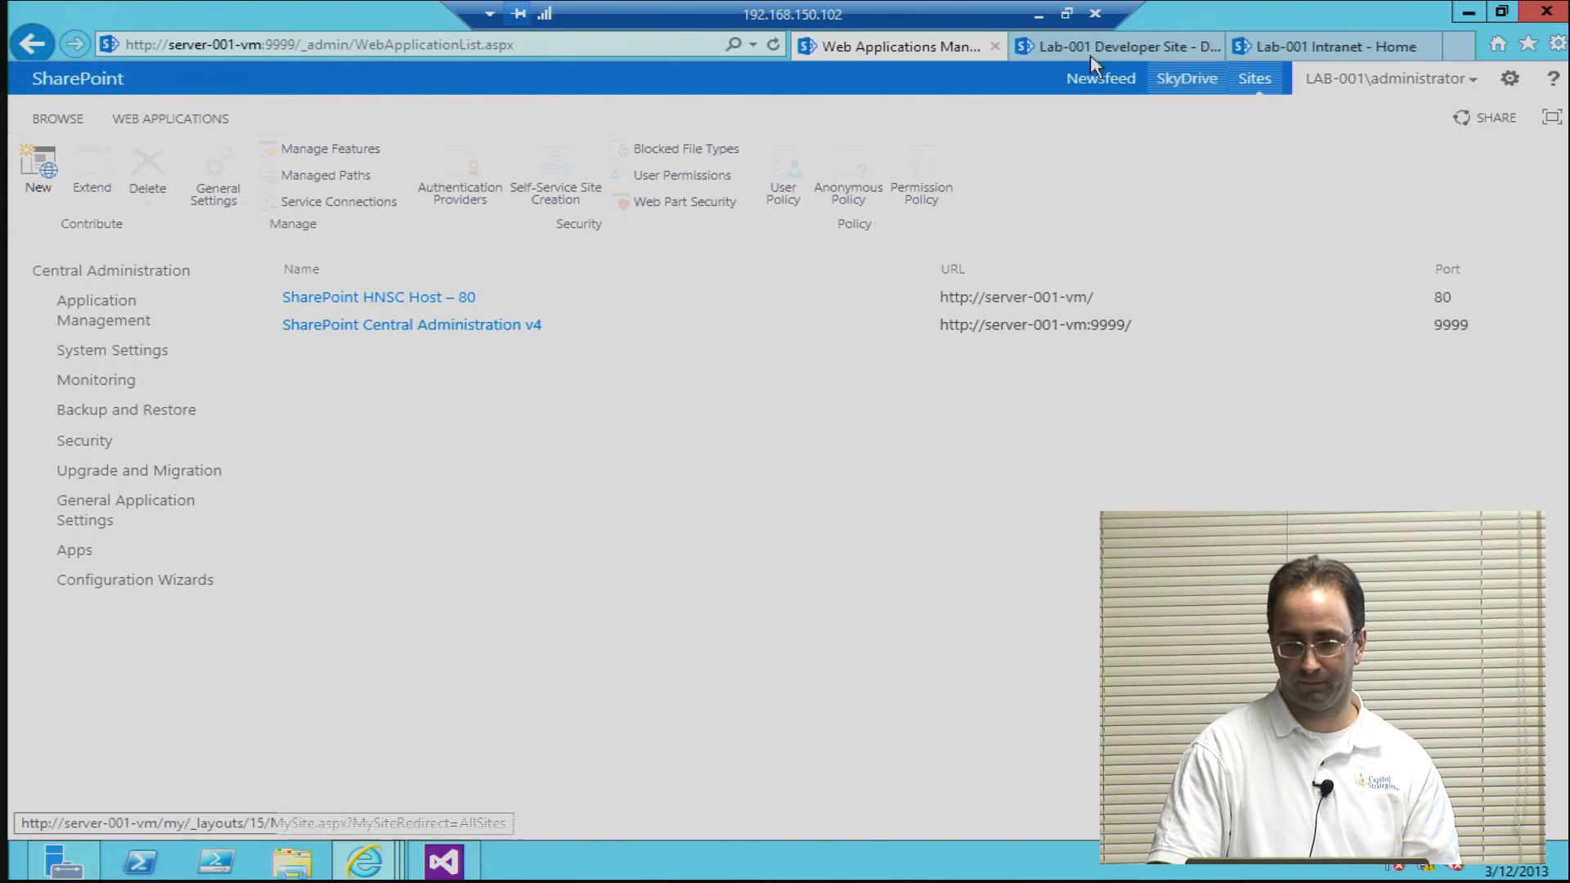
{"action": "left_click", "coordinate": [1027, 45]}
{"action": "left_click", "coordinate": [961, 45]}
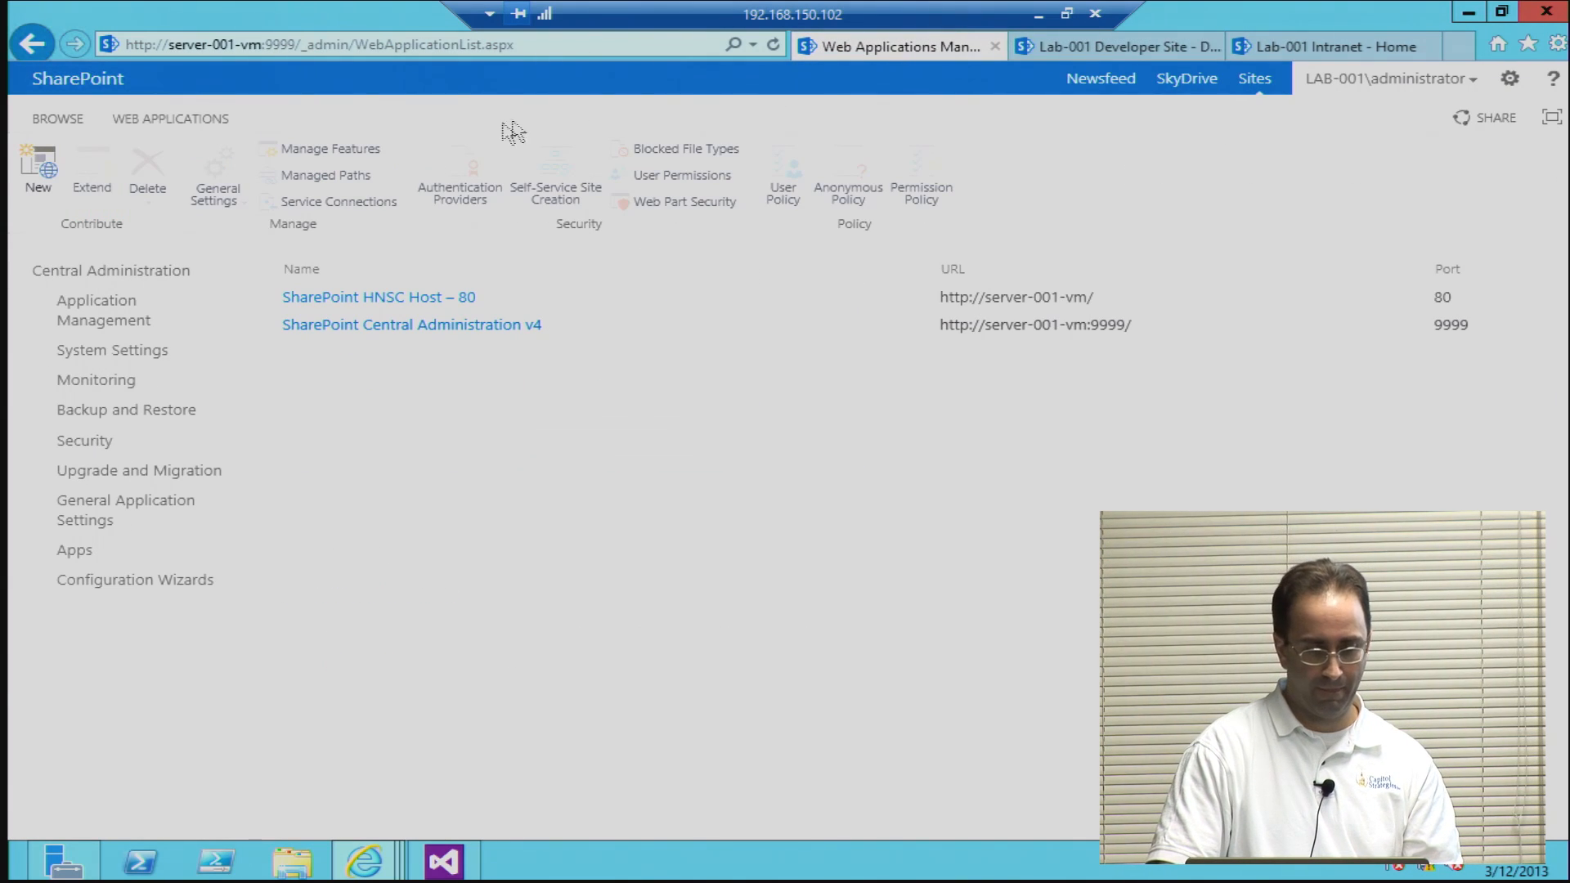
{"action": "left_click", "coordinate": [129, 273]}
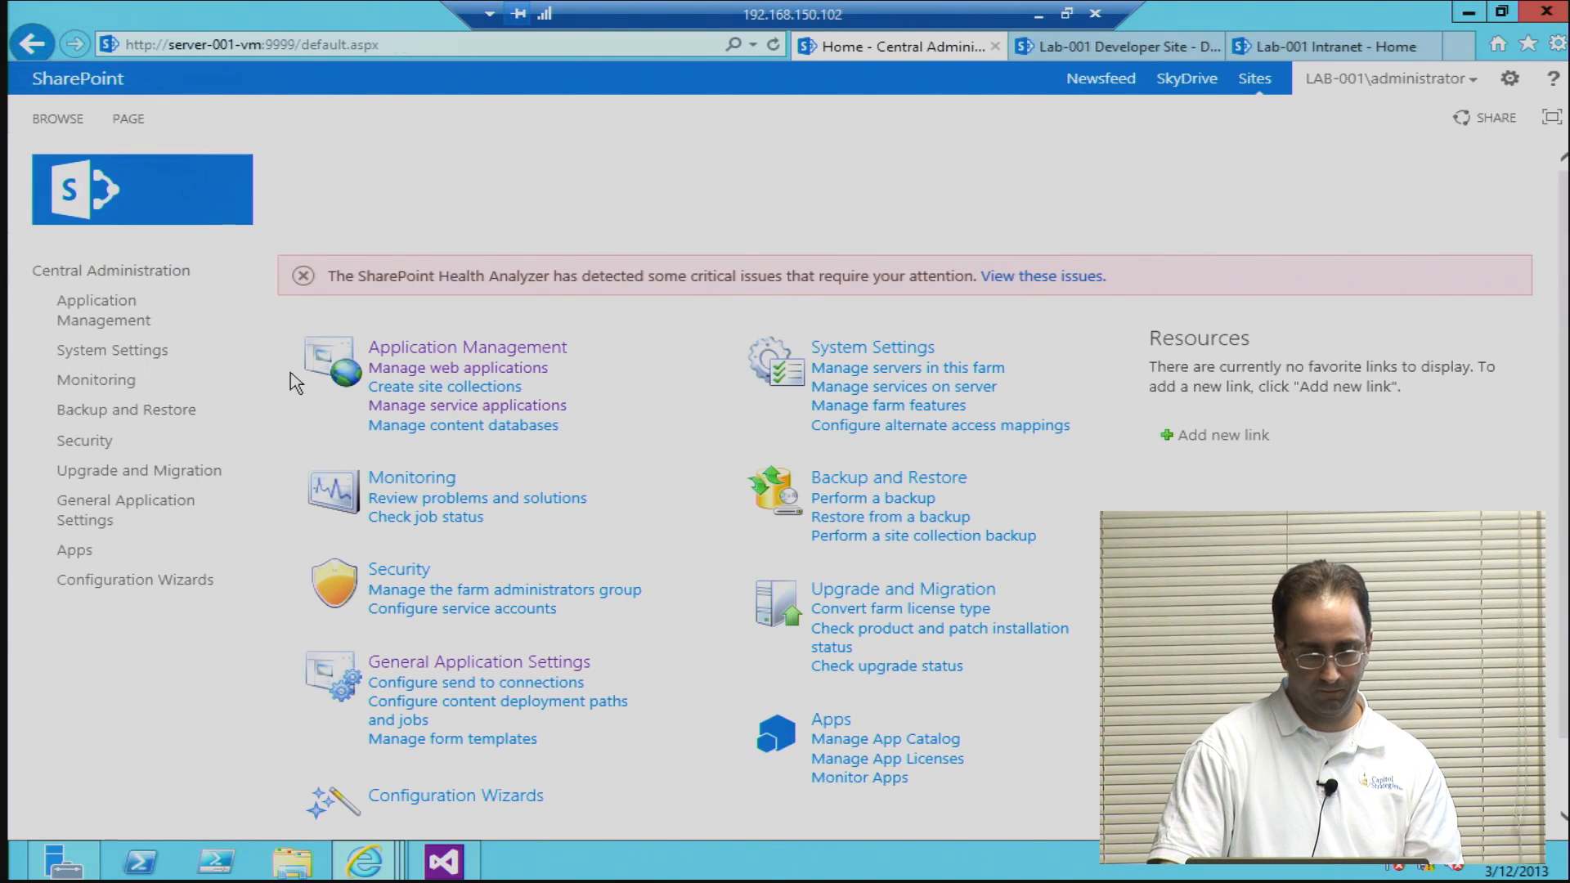
Step: Switch to Windows PowerShell ISE, restore its window to a smaller size and move it clear of the remote session bar
{"action": "left_click", "coordinate": [218, 866]}
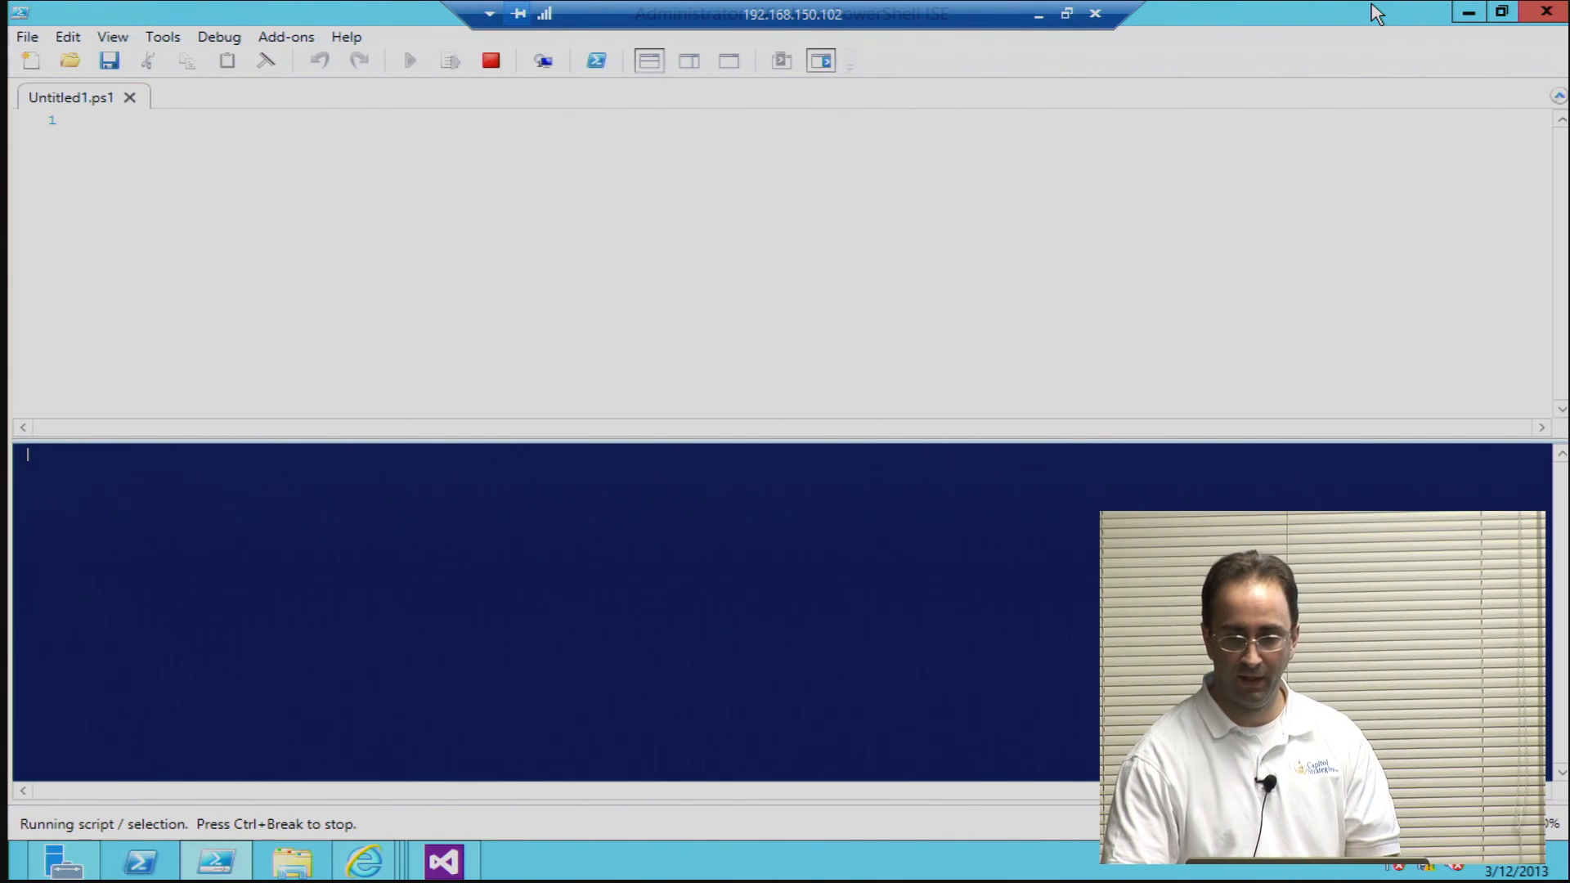
{"action": "left_click", "coordinate": [1501, 11]}
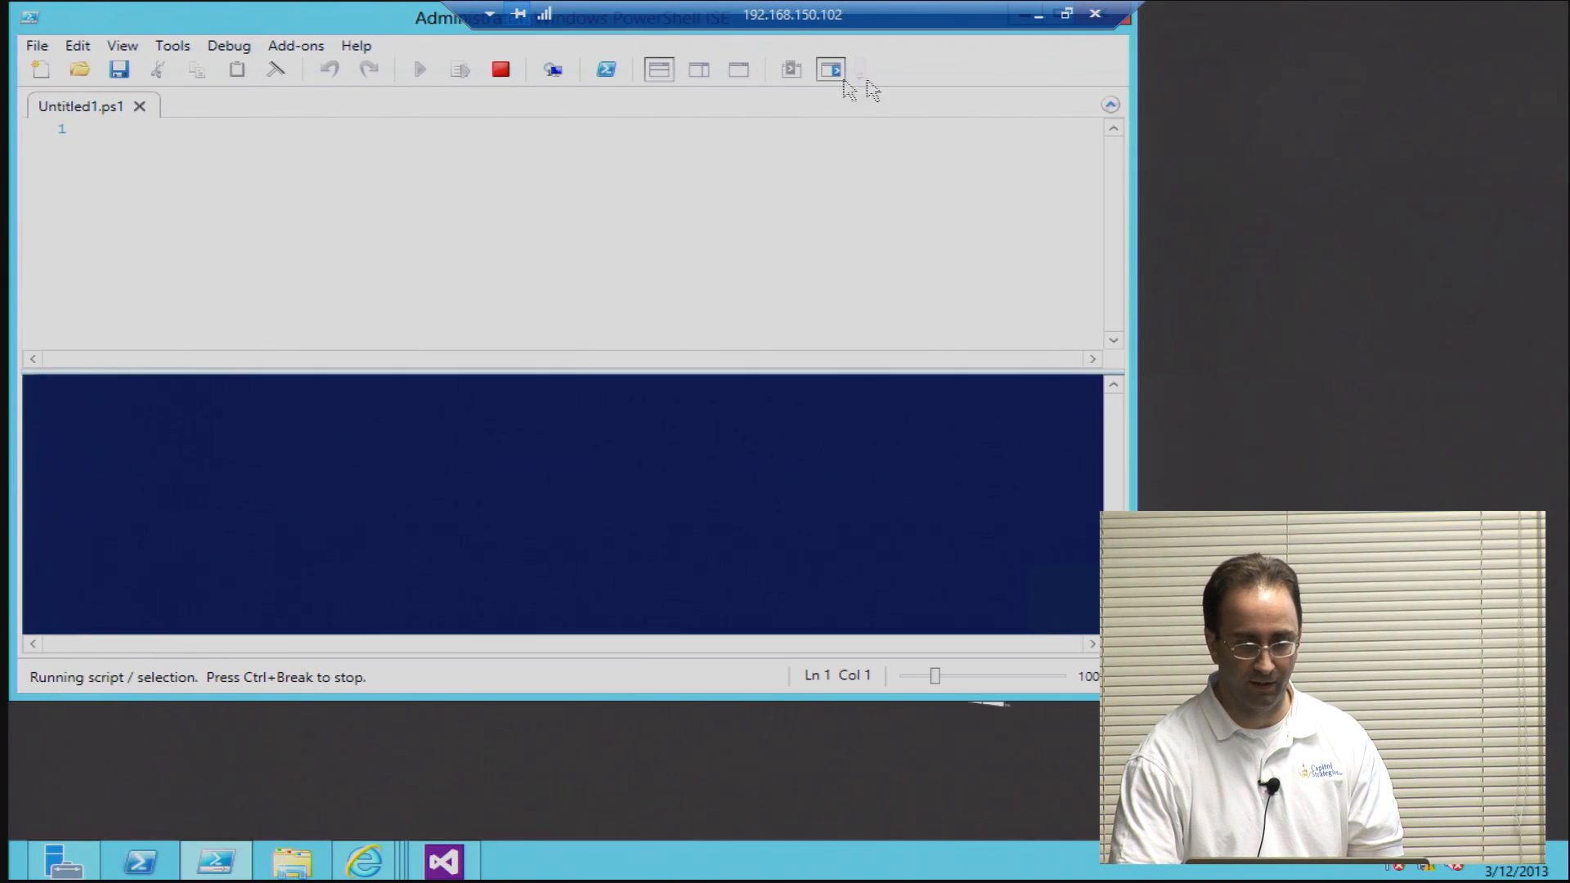
{"action": "left_click_drag", "start_coordinate": [416, 18], "coordinate": [585, 105]}
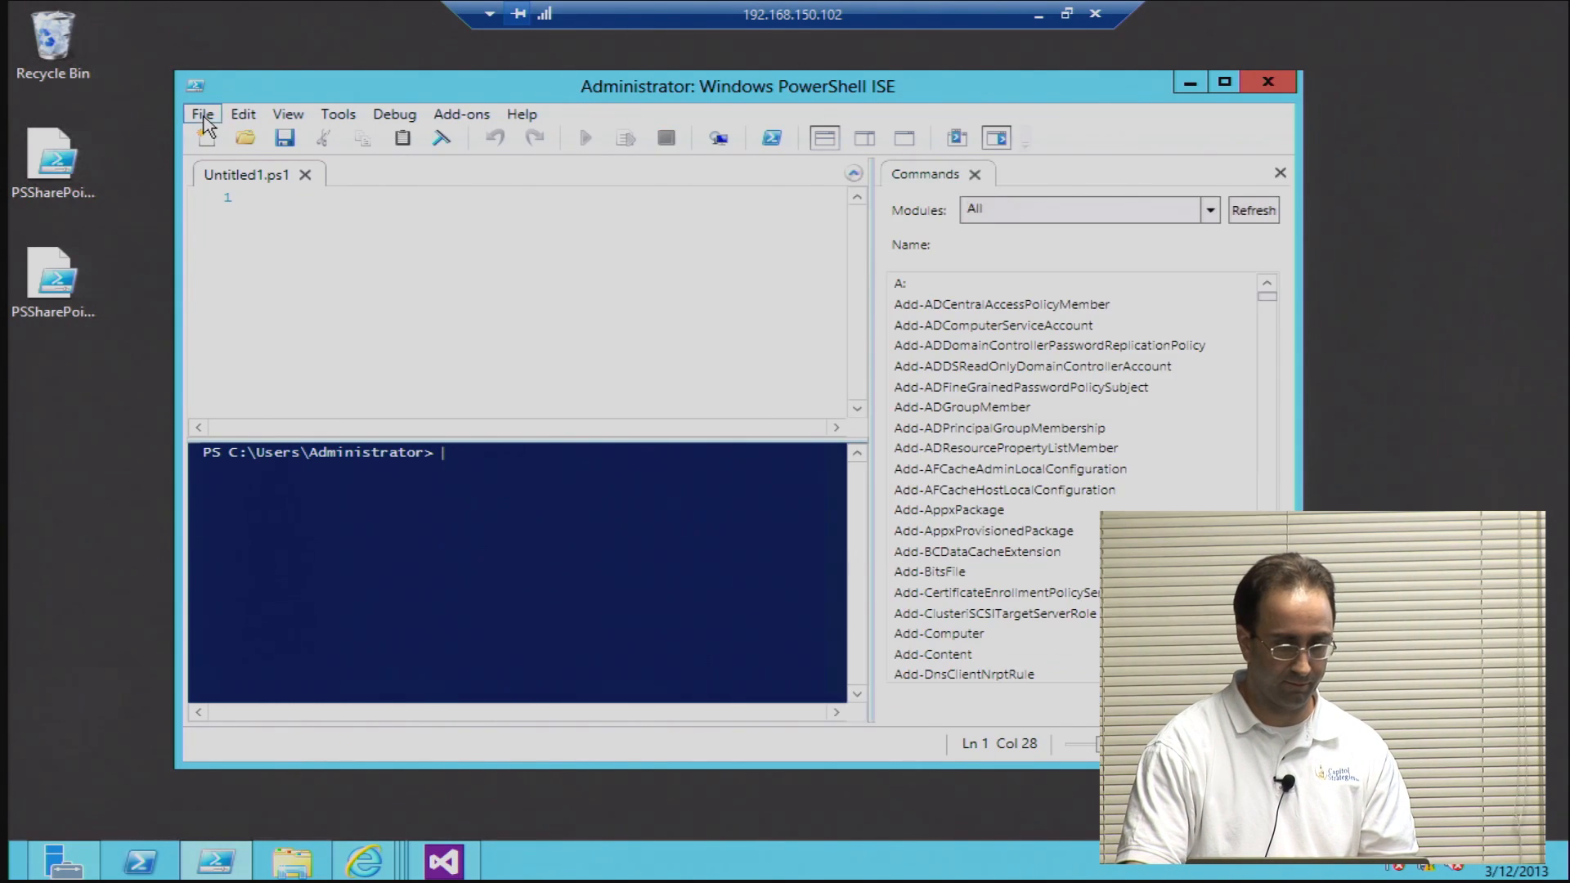
Step: Open the PSSharePointApp.ps1 script in the script editor
{"action": "left_click", "coordinate": [208, 119]}
{"action": "left_click", "coordinate": [932, 198]}
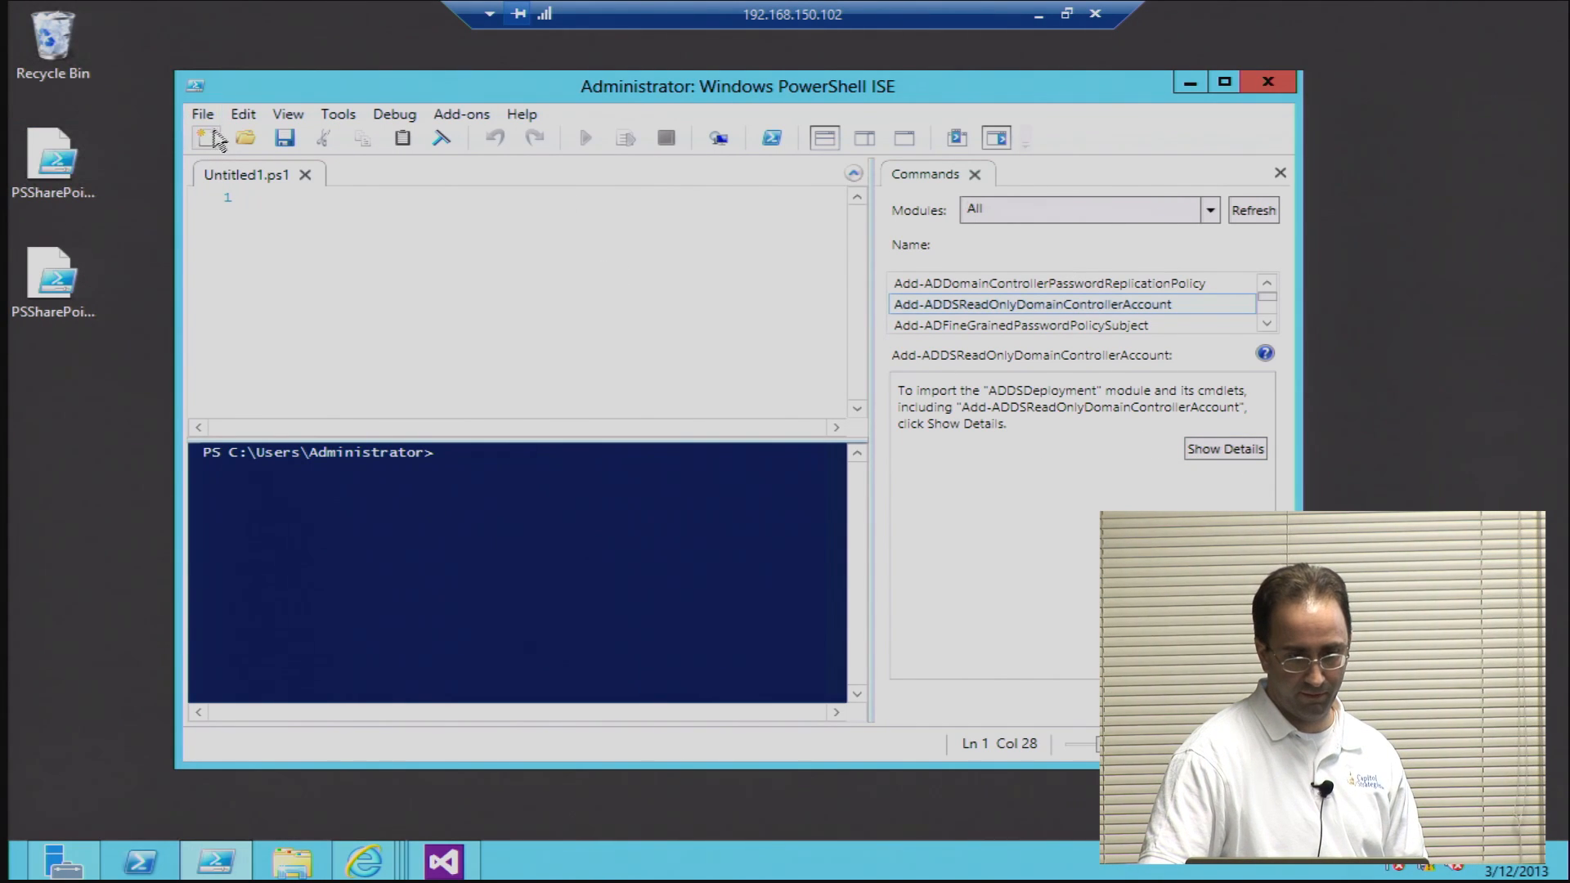
{"action": "left_click", "coordinate": [204, 115]}
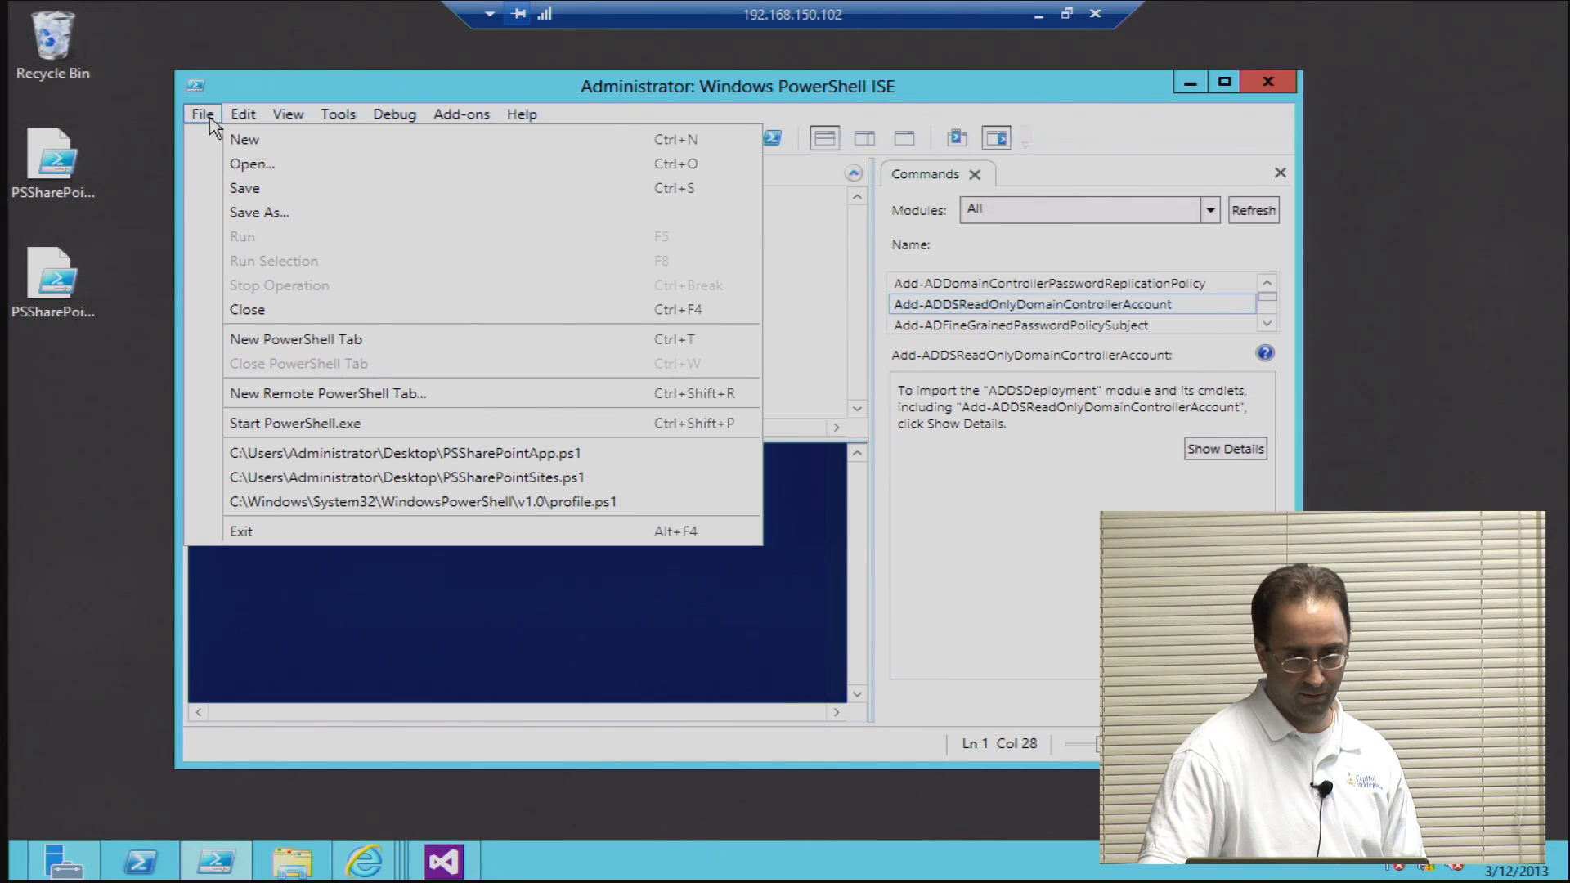
{"action": "left_click", "coordinate": [235, 166]}
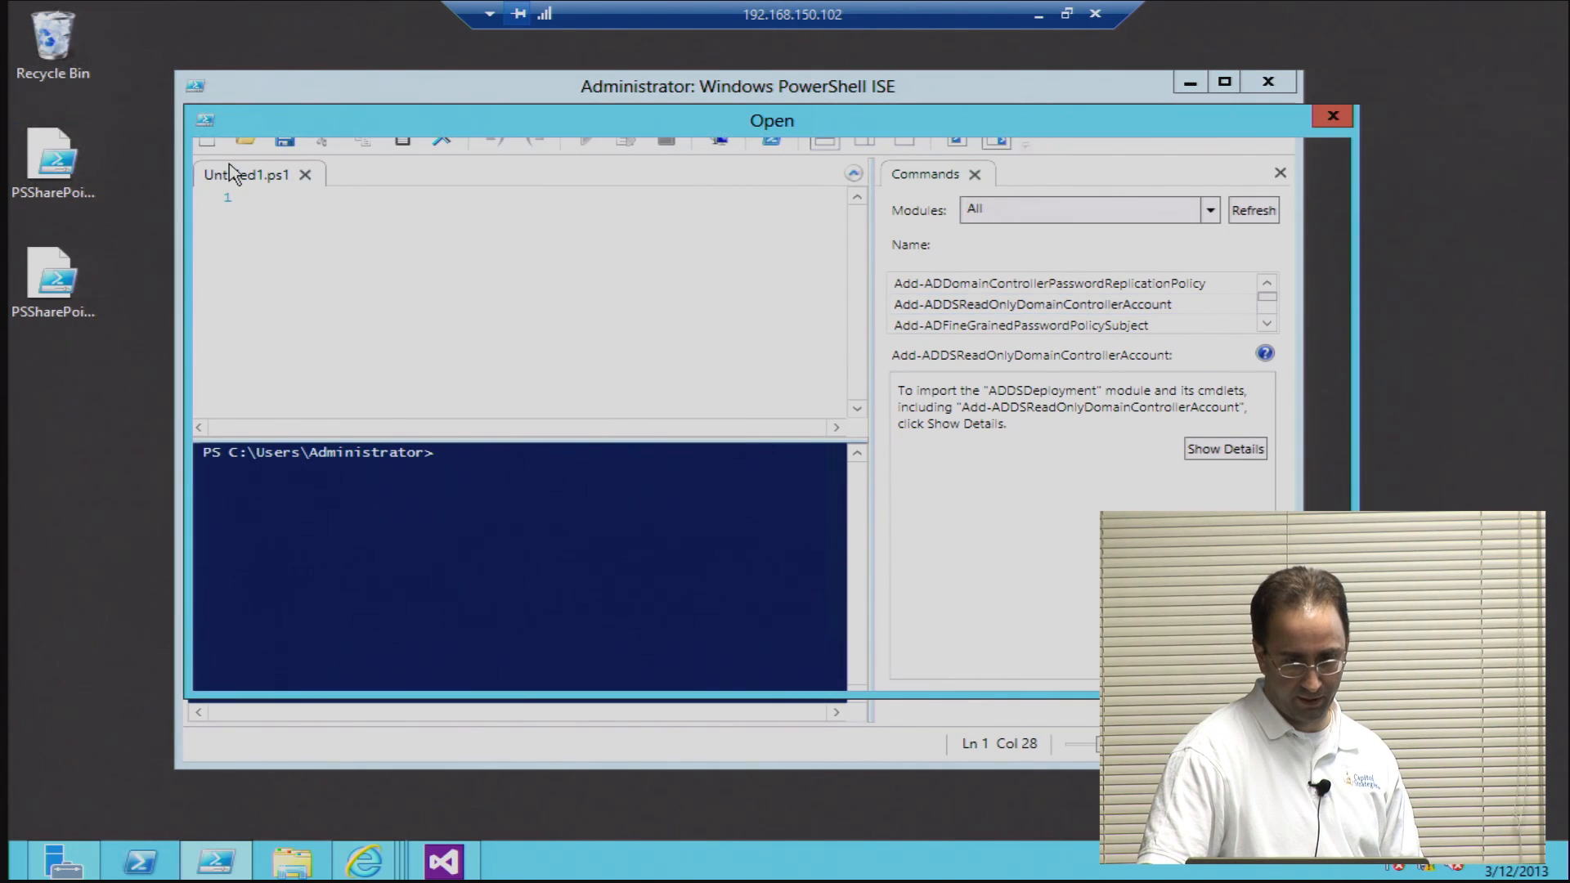
{"action": "left_click", "coordinate": [460, 264]}
{"action": "double_click", "coordinate": [461, 263]}
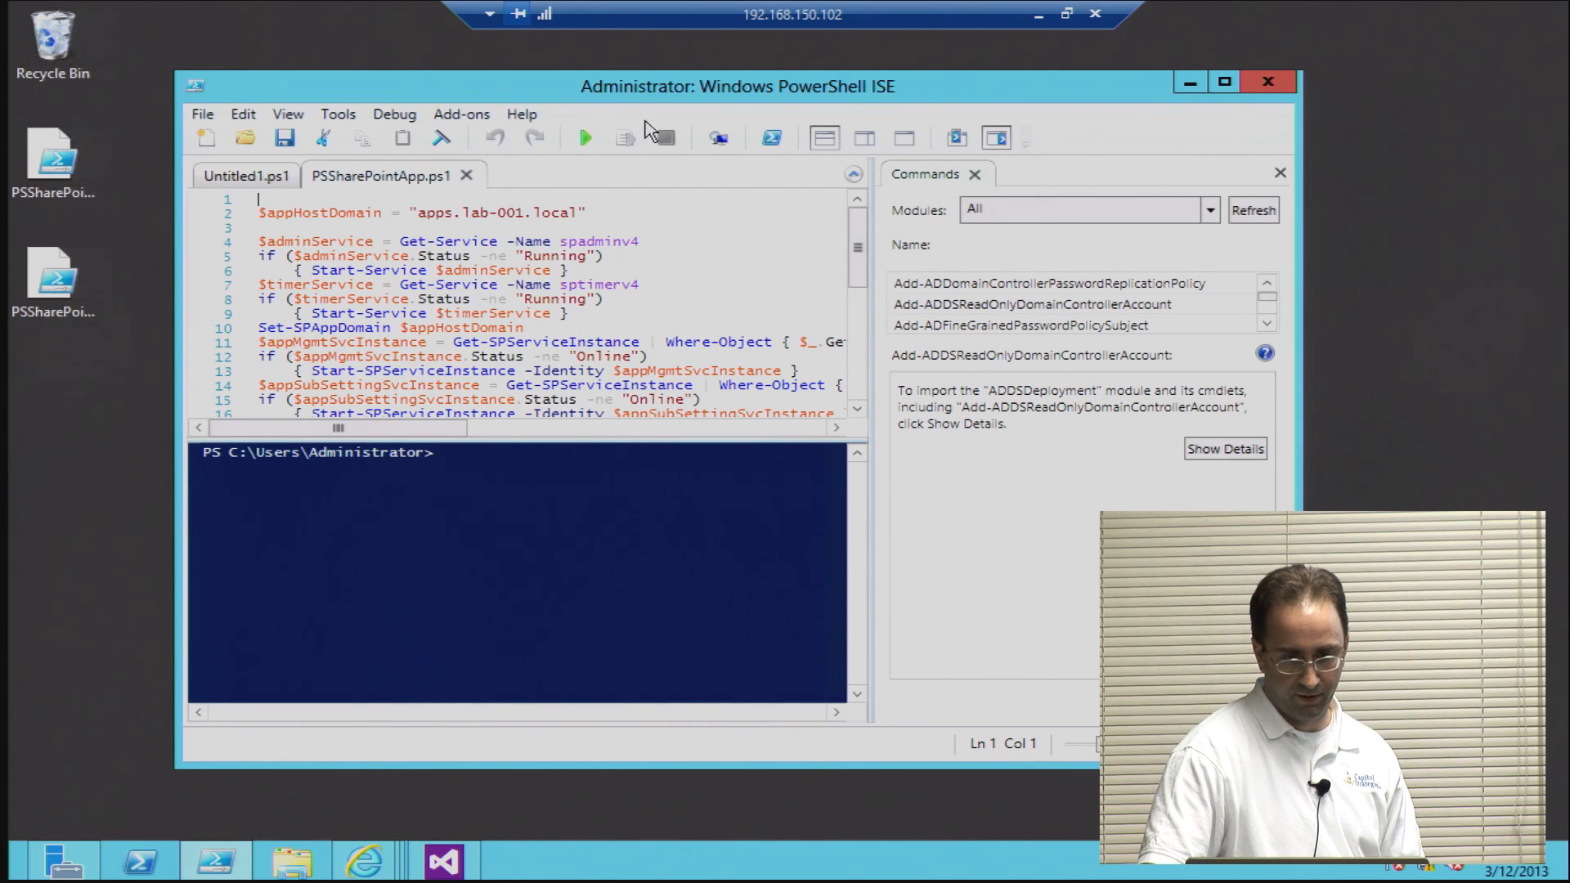
Step: Maximize the editor window and review the app host domain and service commands in PSSharePointApp.ps1
{"action": "double_click", "coordinate": [654, 97]}
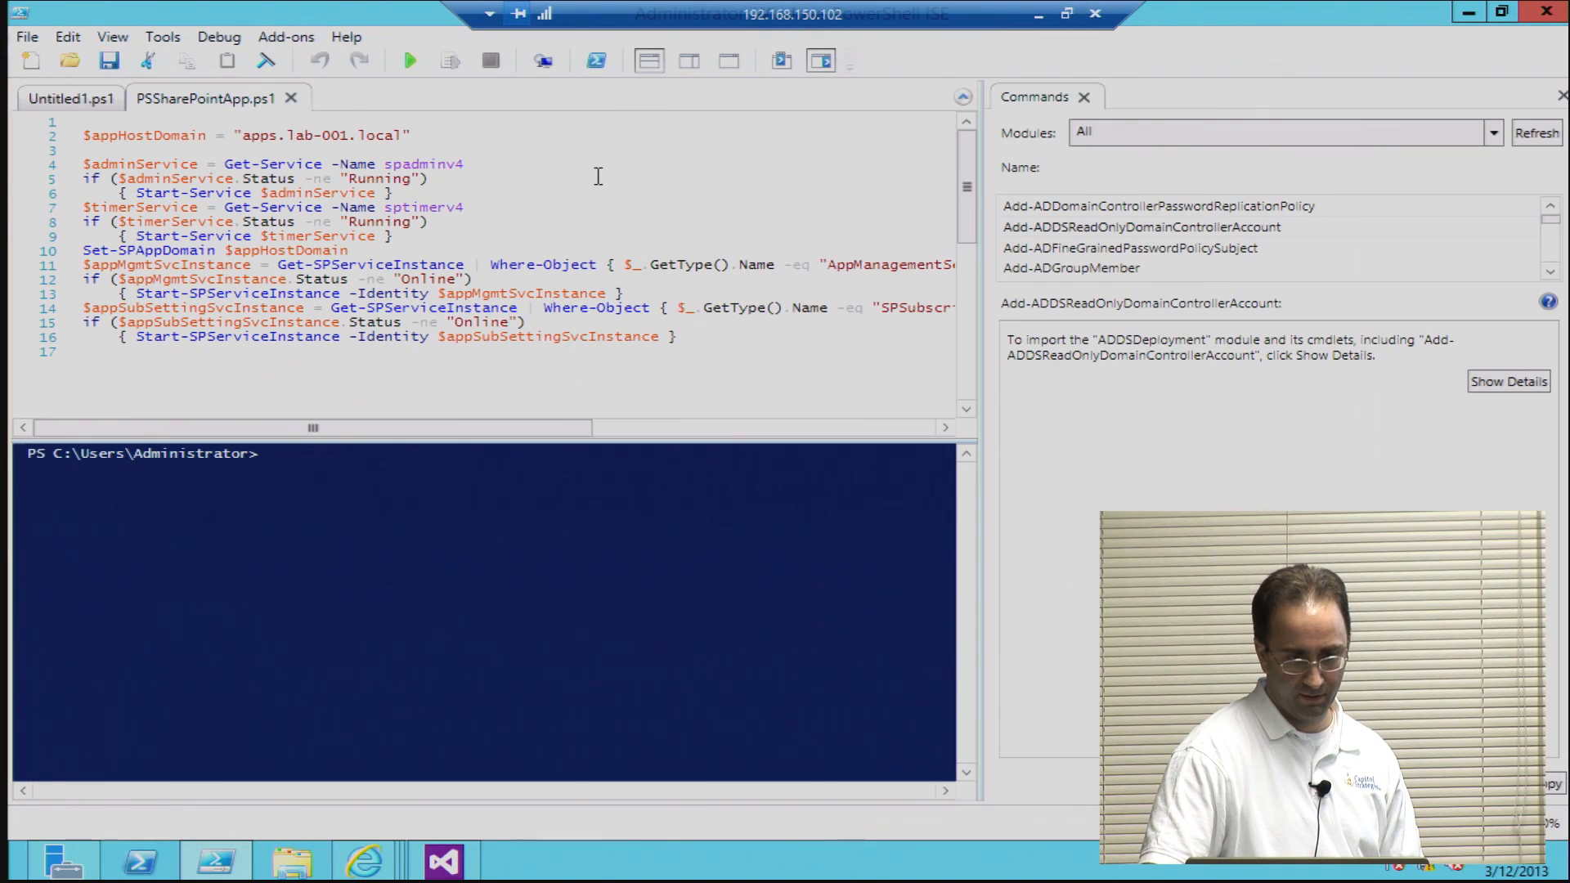
{"action": "left_click", "coordinate": [397, 136]}
{"action": "scroll", "coordinate": [401, 213], "scroll_direction": "down", "scroll_amount": 2}
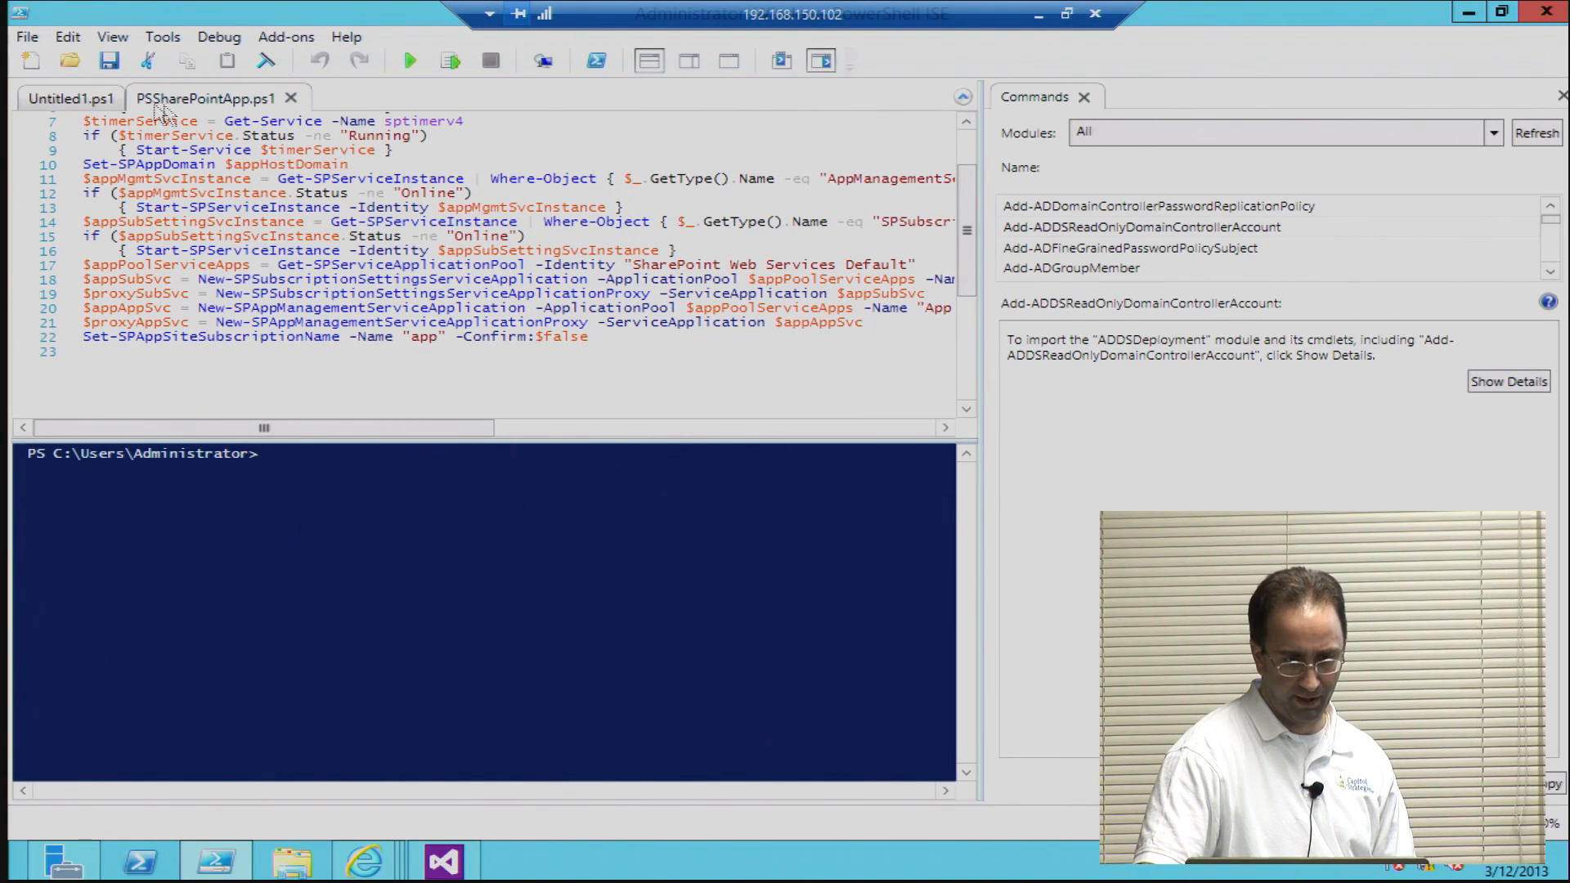
Step: Restore the editor window to its smaller size and open the PSSharePointSites.ps1 script
{"action": "left_click", "coordinate": [1502, 11]}
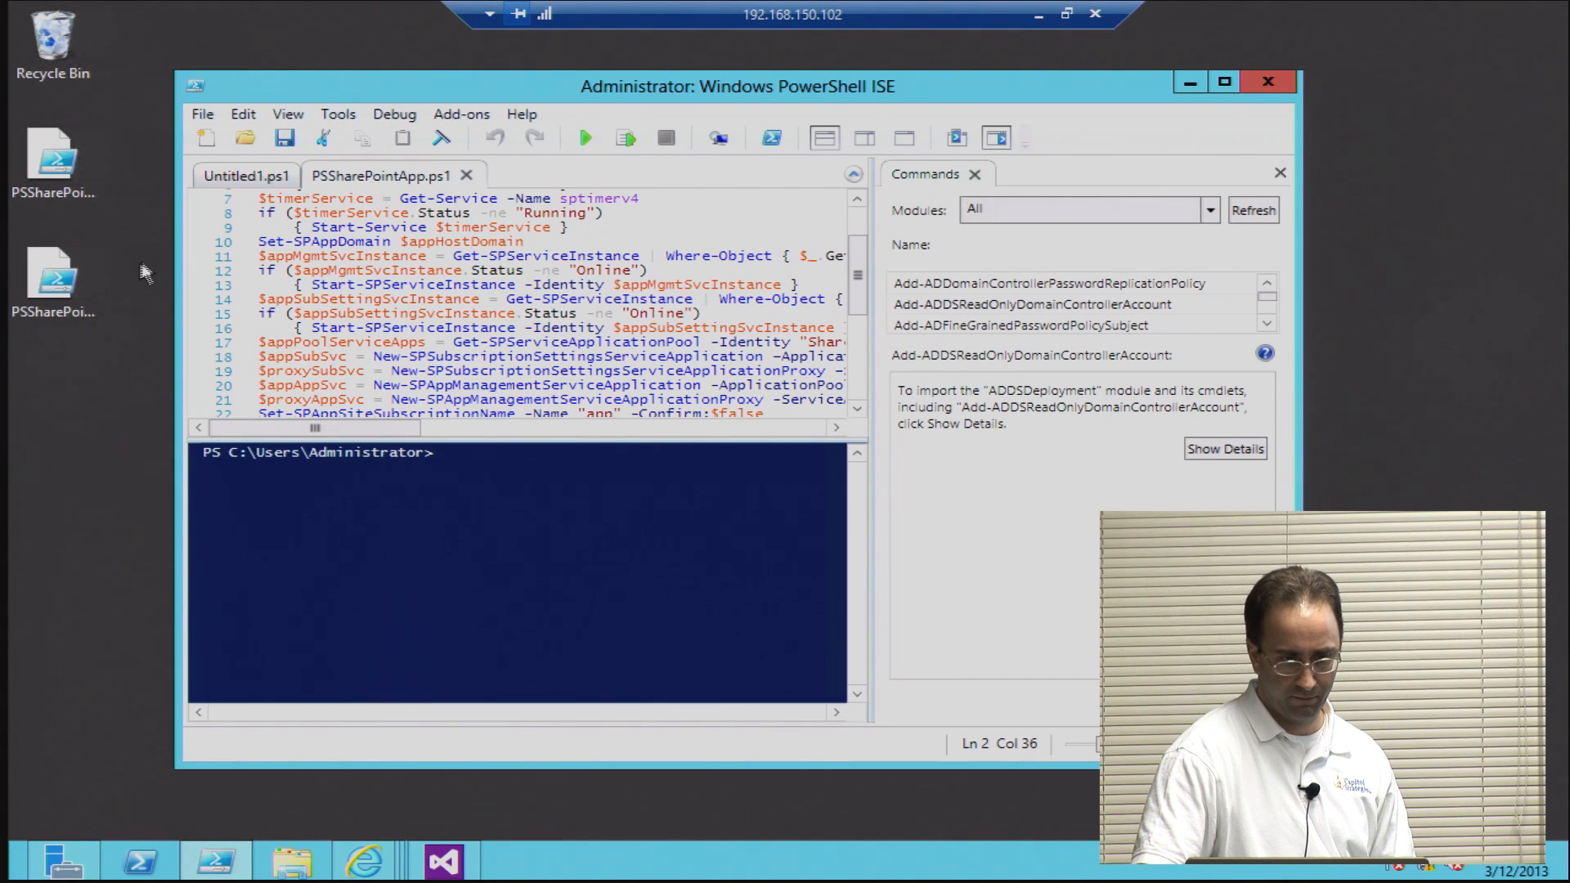
{"action": "left_click", "coordinate": [204, 114]}
{"action": "left_click", "coordinate": [249, 164]}
{"action": "double_click", "coordinate": [466, 284]}
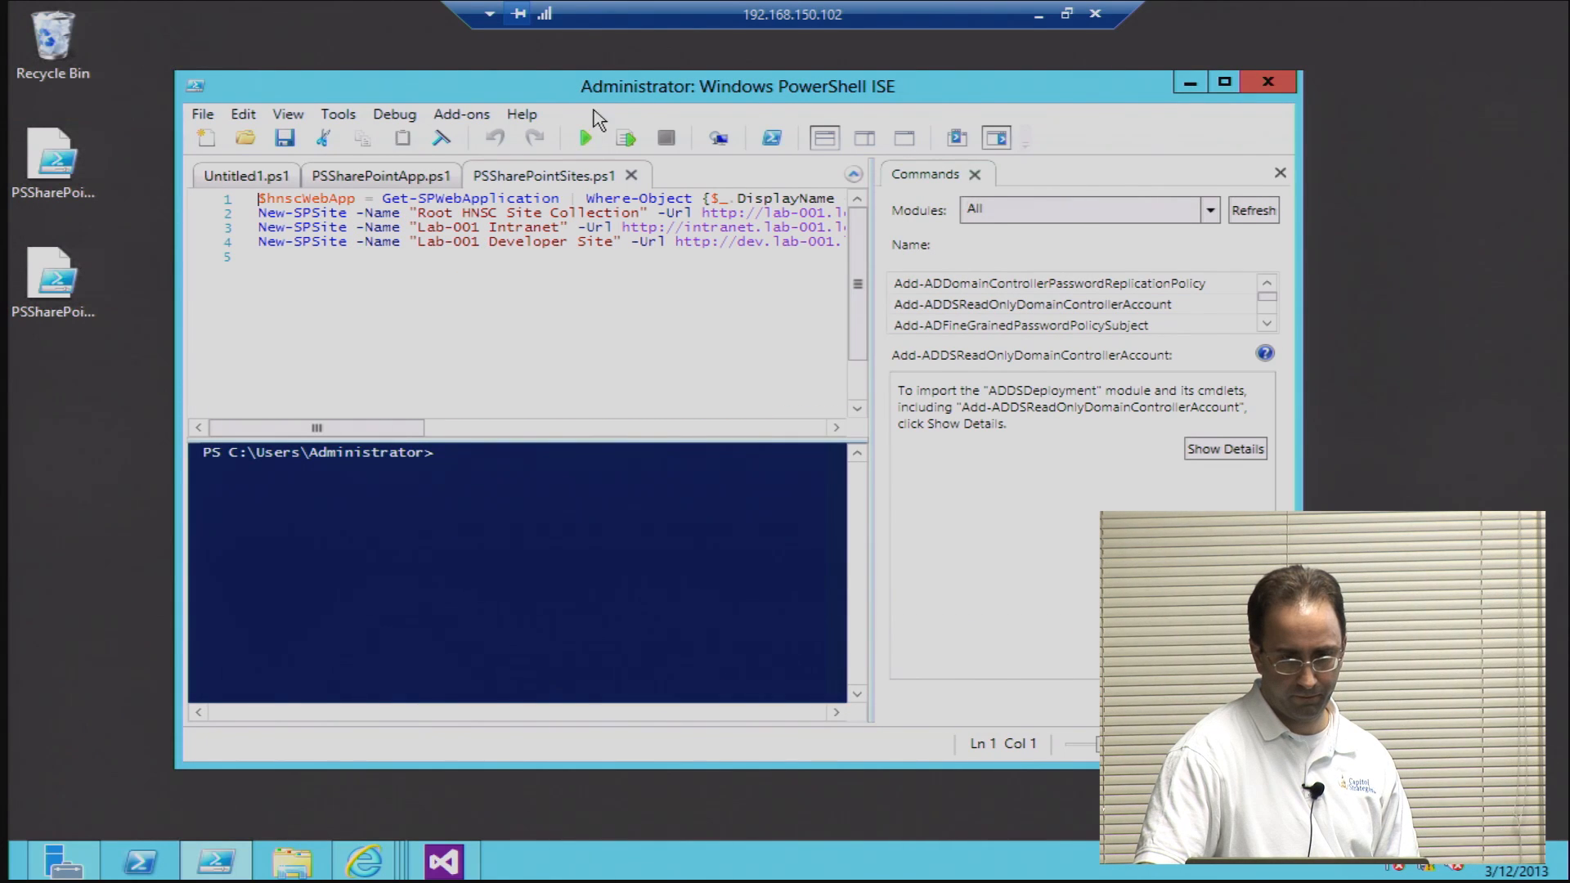
Step: Maximize the editor, close the Commands add-on and examine the host-named site URLs in PSSharePointSites.ps1
{"action": "double_click", "coordinate": [606, 87]}
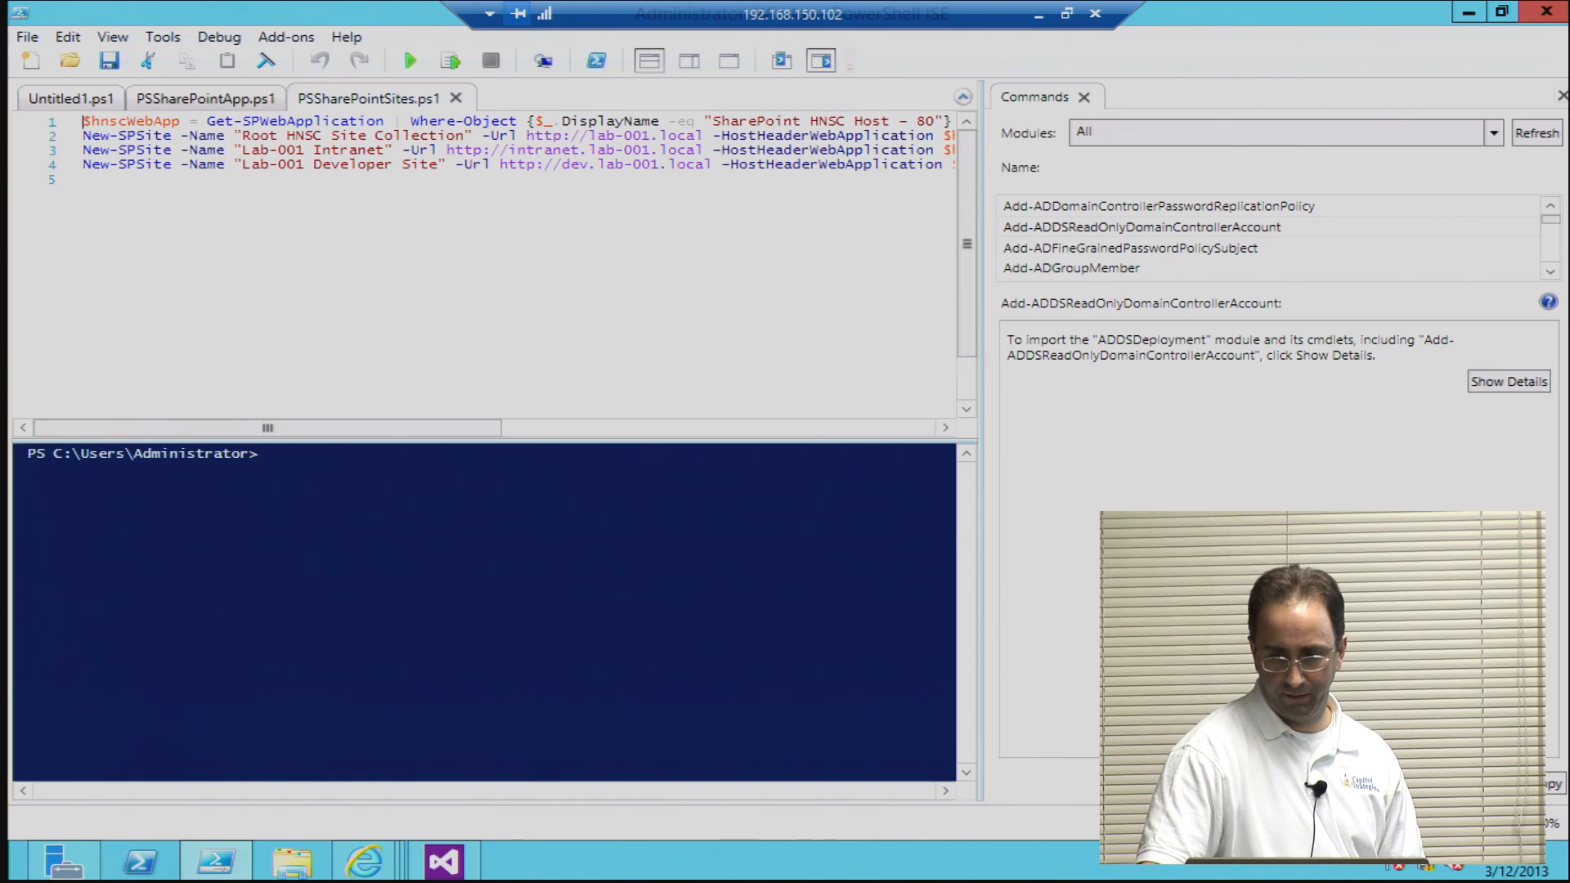
{"action": "left_click", "coordinate": [1561, 95]}
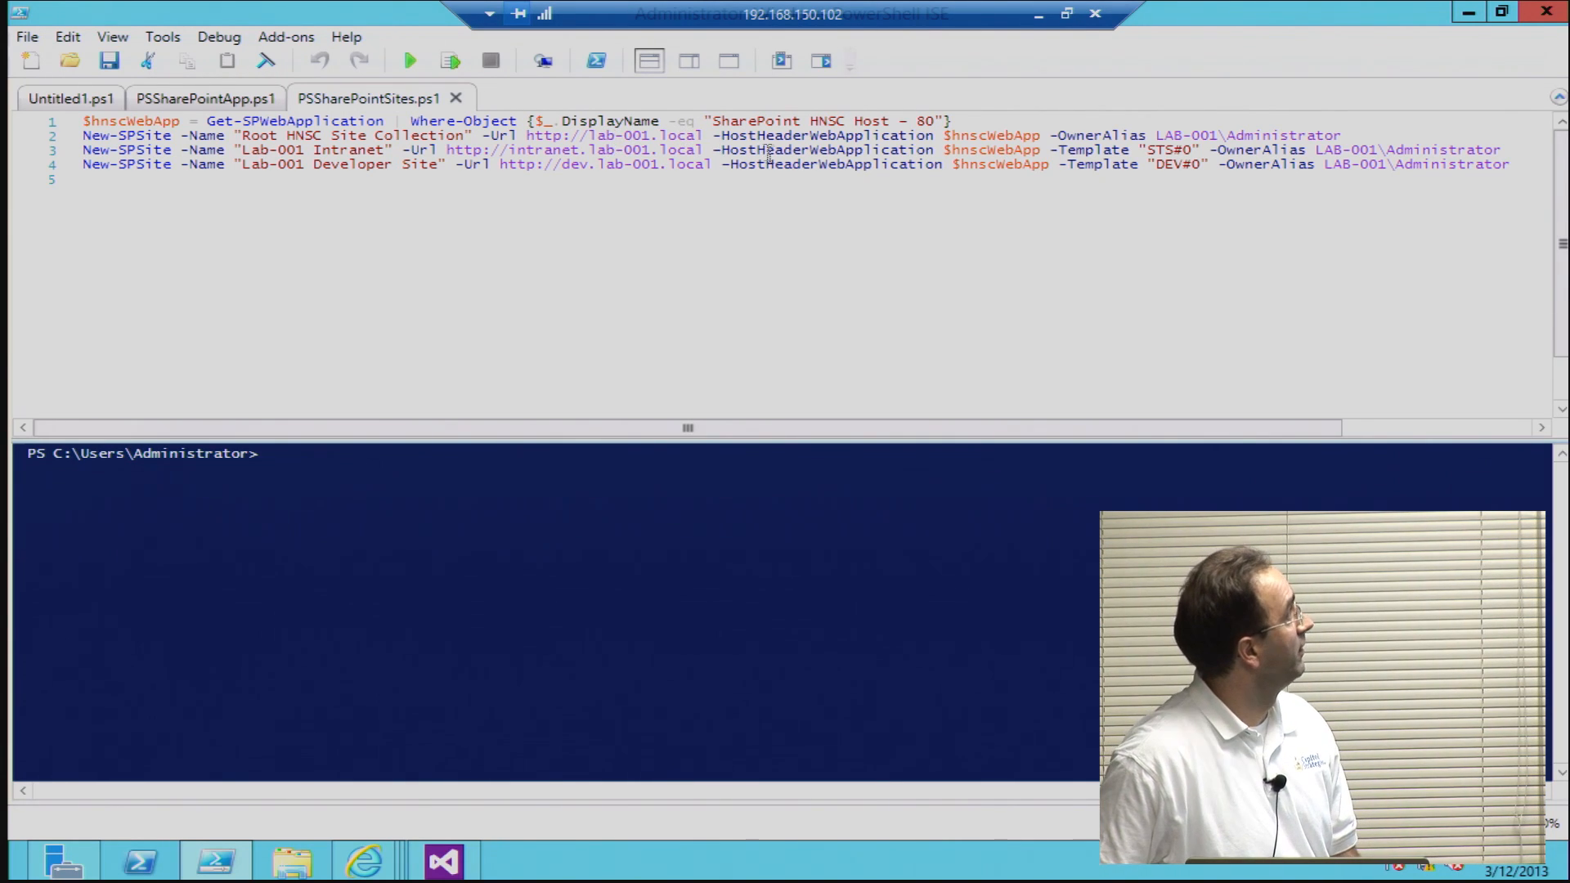
{"action": "double_click", "coordinate": [543, 151]}
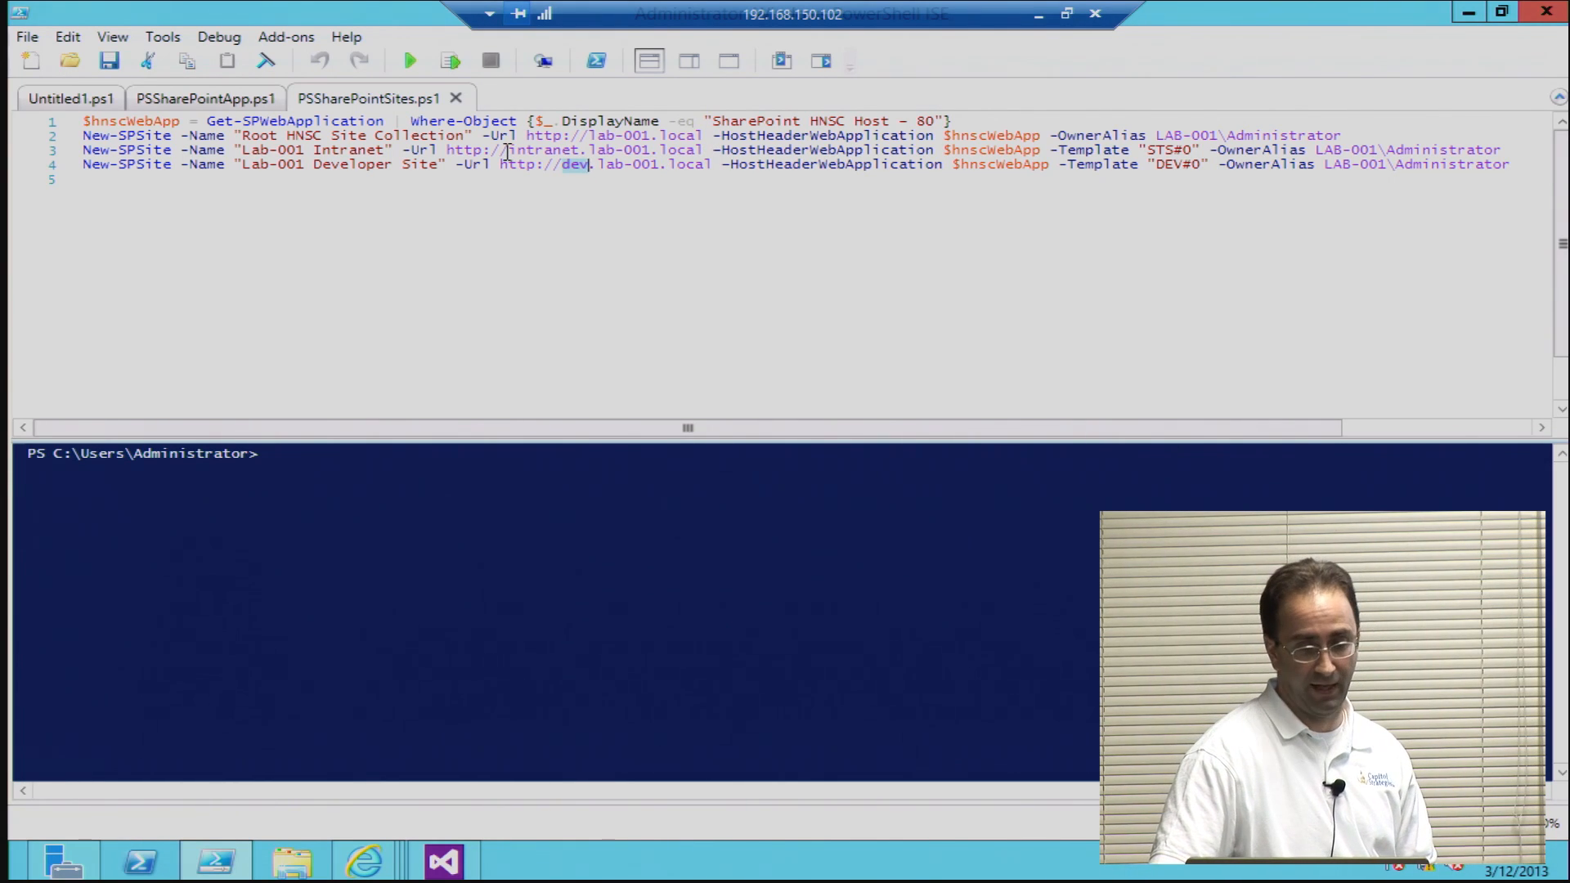
Step: Review PSSharePointApp.ps1 again, examining the app domain, service instance, application pool, and subscription settings and app management service commands
{"action": "left_click", "coordinate": [221, 105]}
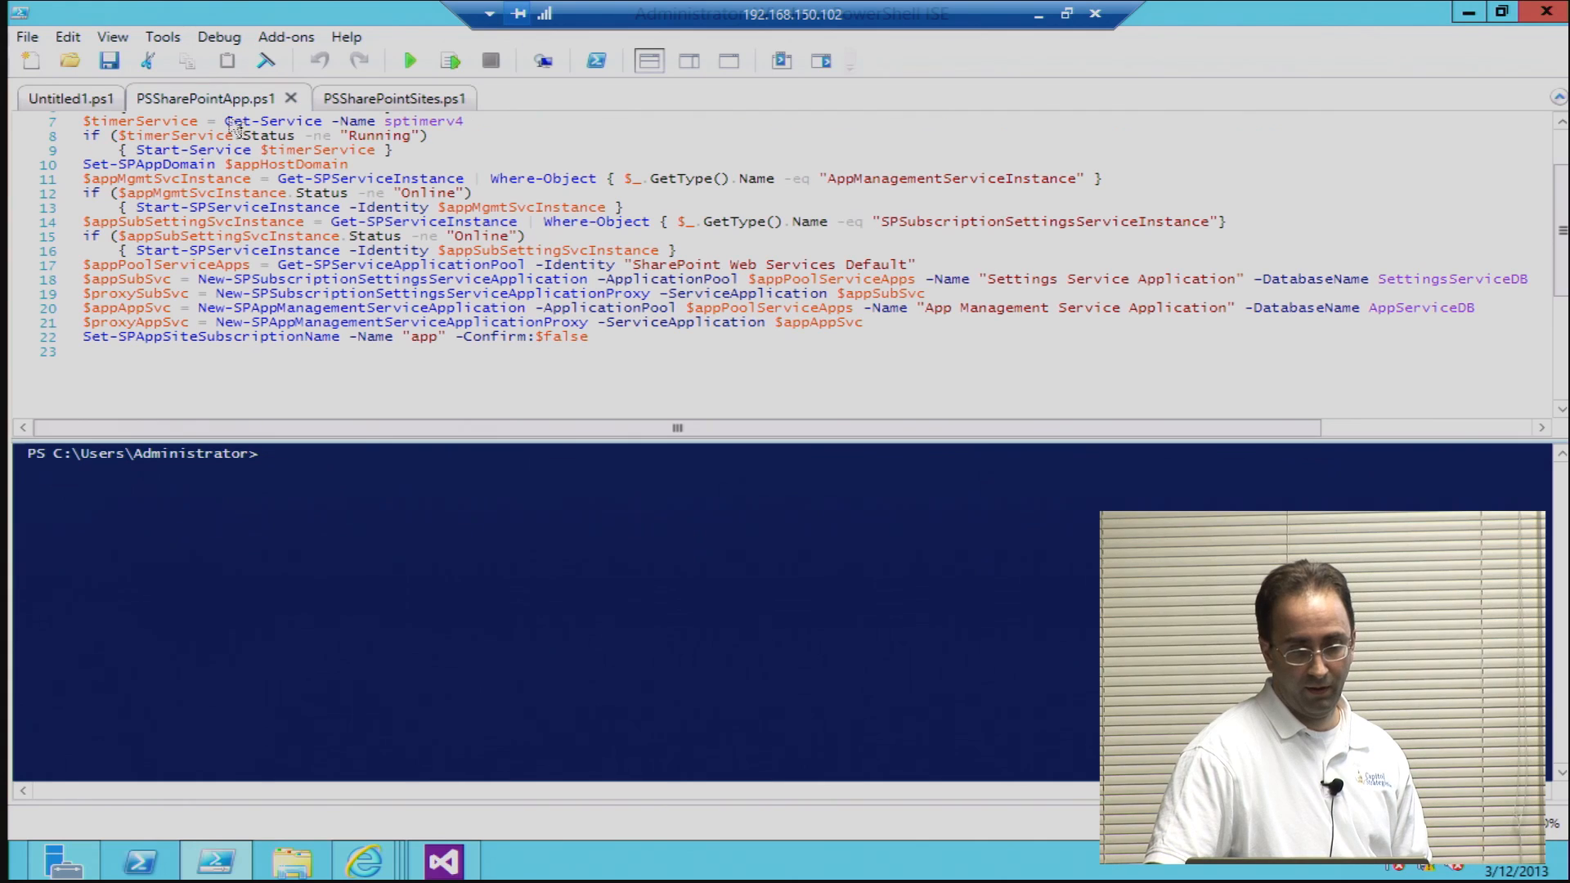
{"action": "double_click", "coordinate": [276, 165]}
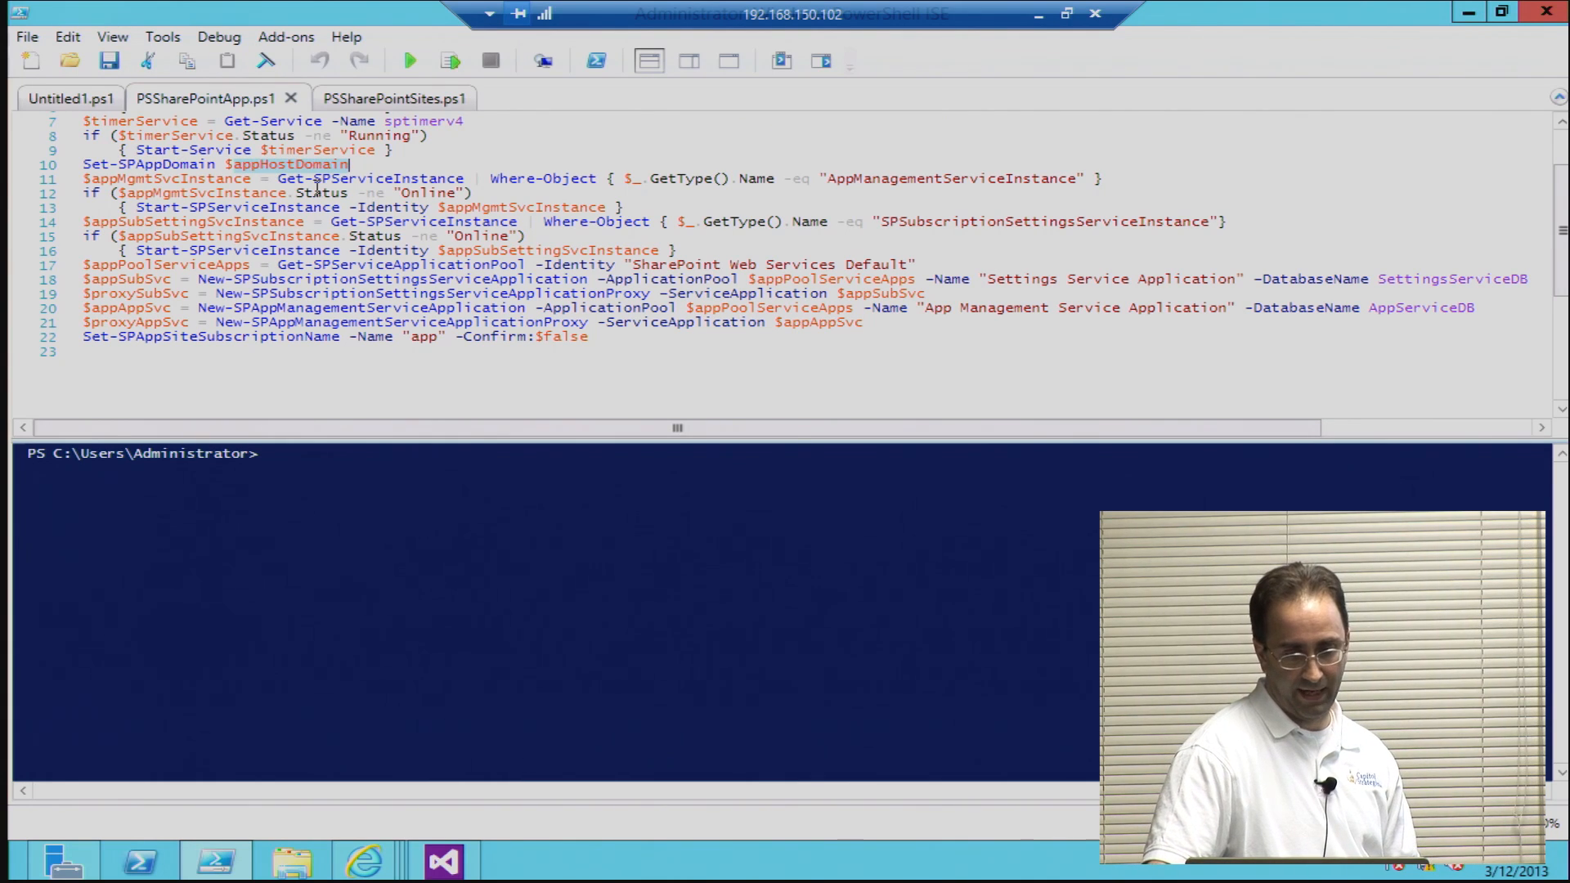
{"action": "left_click", "coordinate": [467, 207]}
{"action": "double_click", "coordinate": [466, 207]}
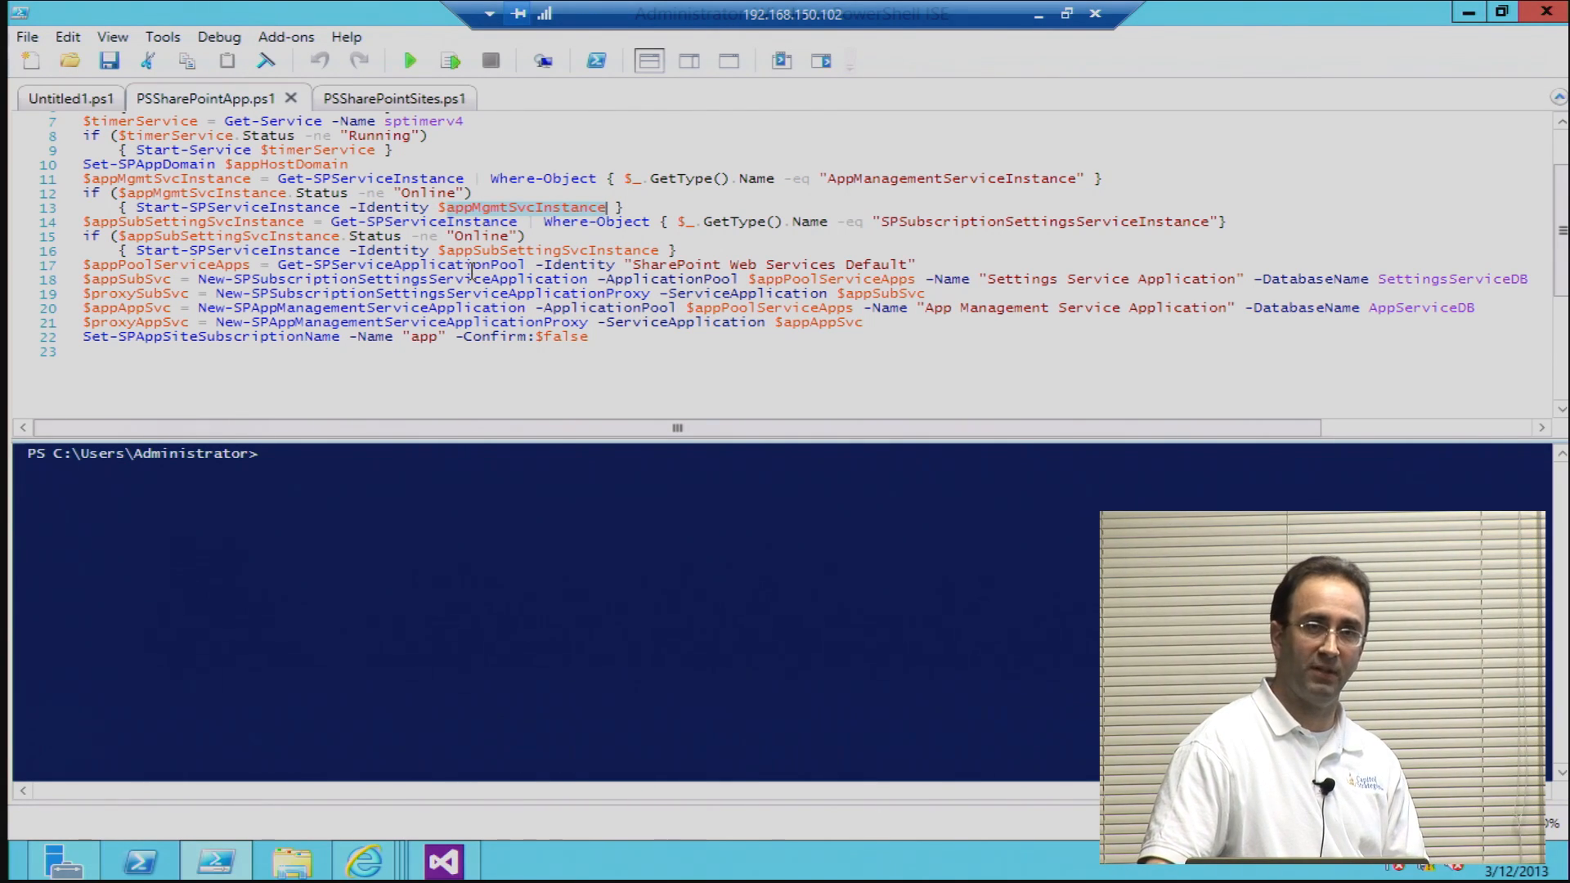
{"action": "left_click", "coordinate": [379, 288]}
{"action": "double_click", "coordinate": [377, 282]}
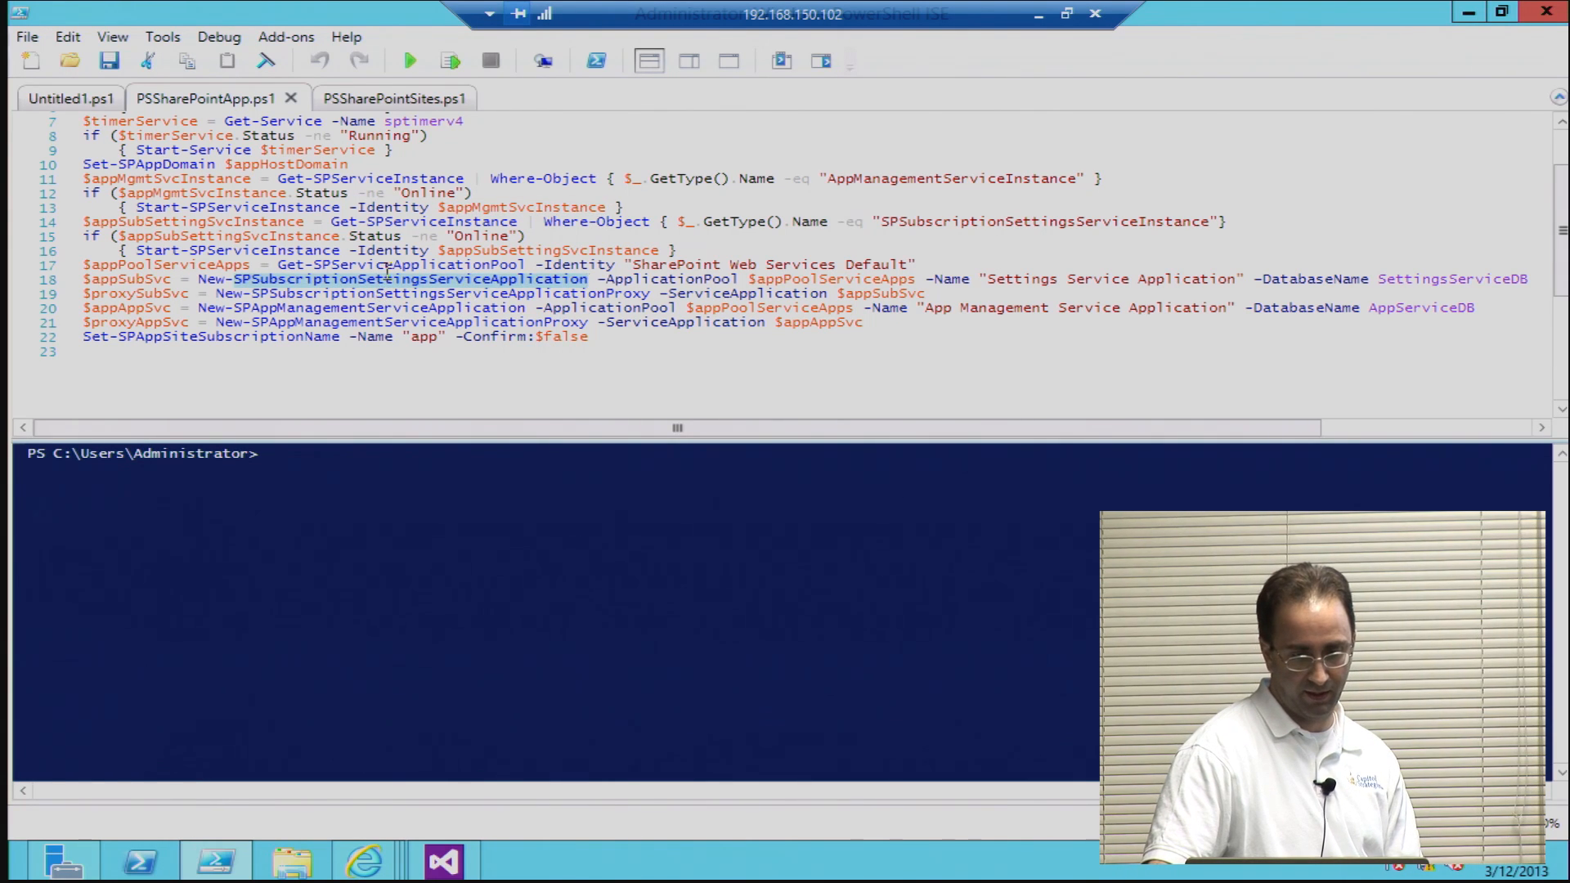
{"action": "double_click", "coordinate": [386, 268]}
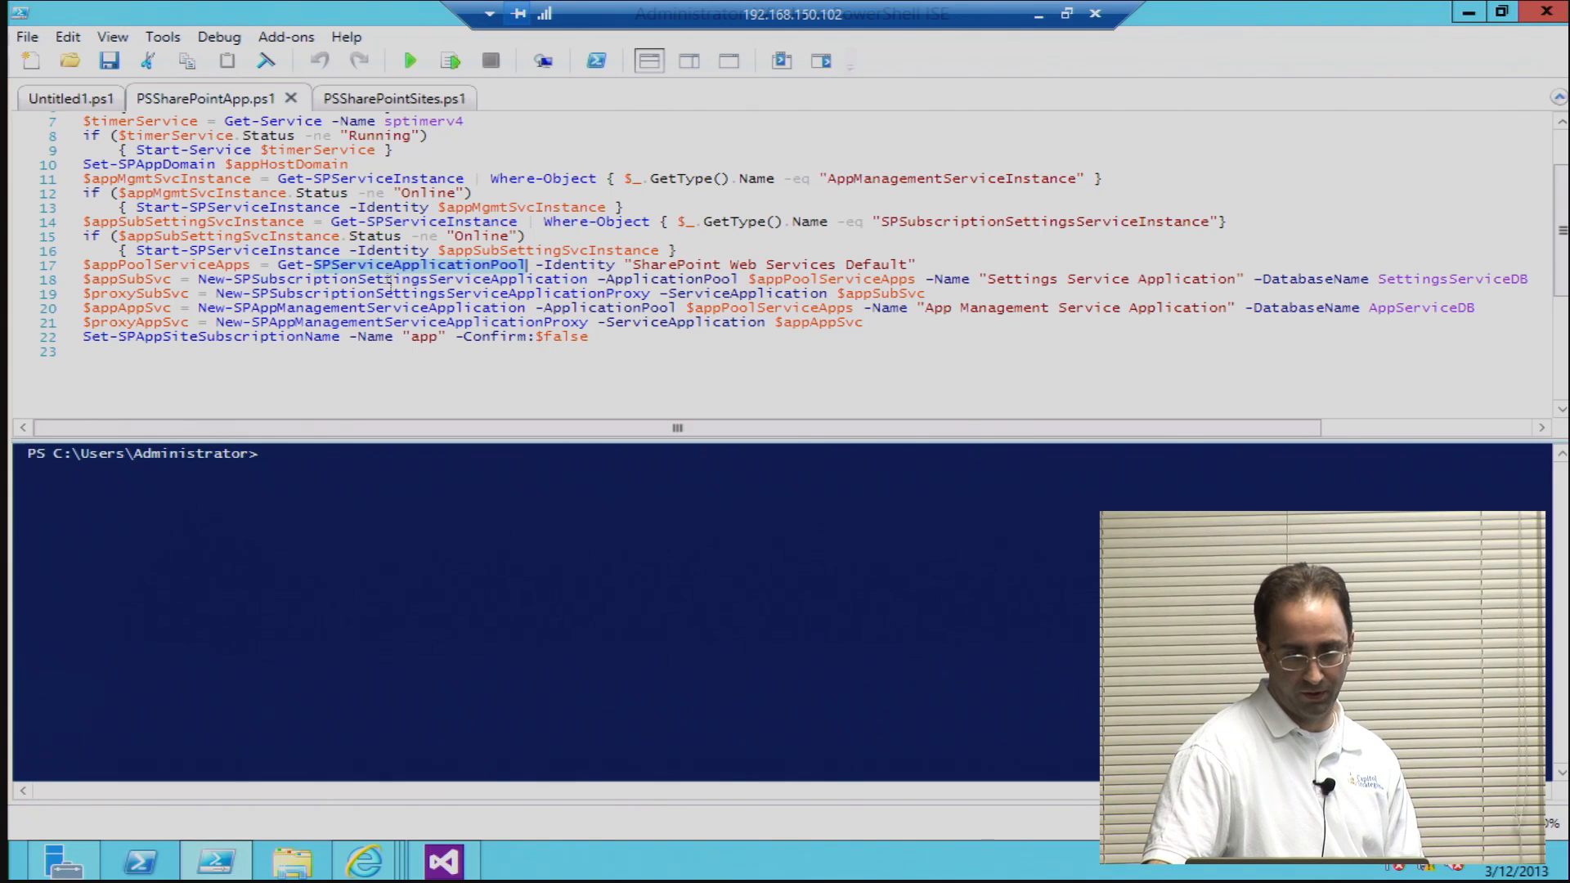
{"action": "double_click", "coordinate": [368, 324]}
{"action": "left_click", "coordinate": [370, 326]}
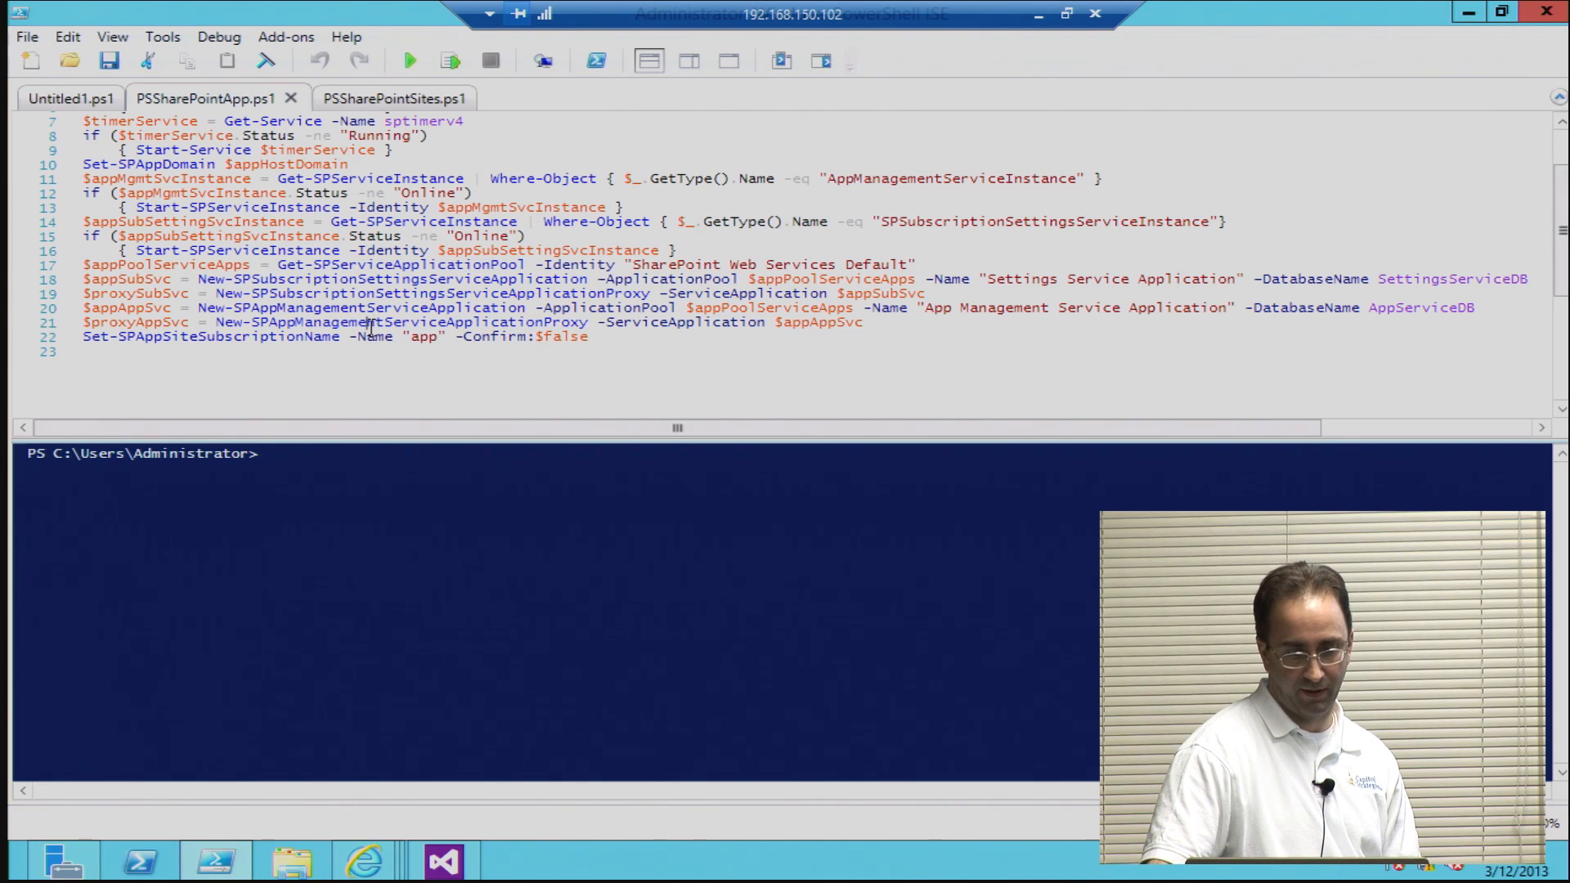
{"action": "left_click", "coordinate": [326, 349]}
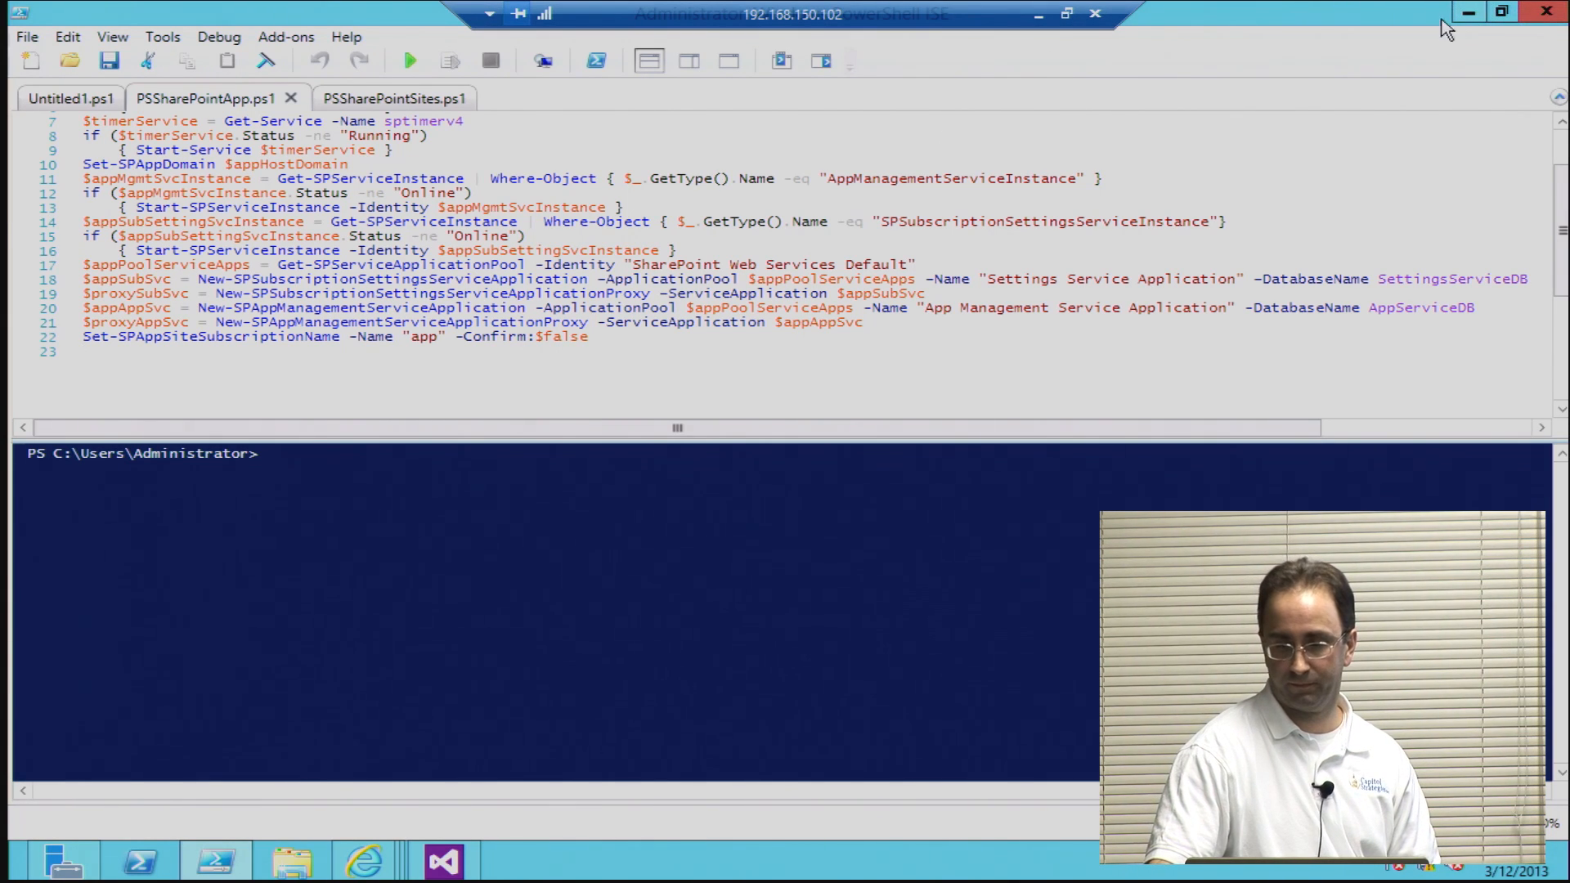
Step: Minimize PowerShell ISE and switch to the Central Administration home page in Internet Explorer
{"action": "left_click", "coordinate": [1468, 13]}
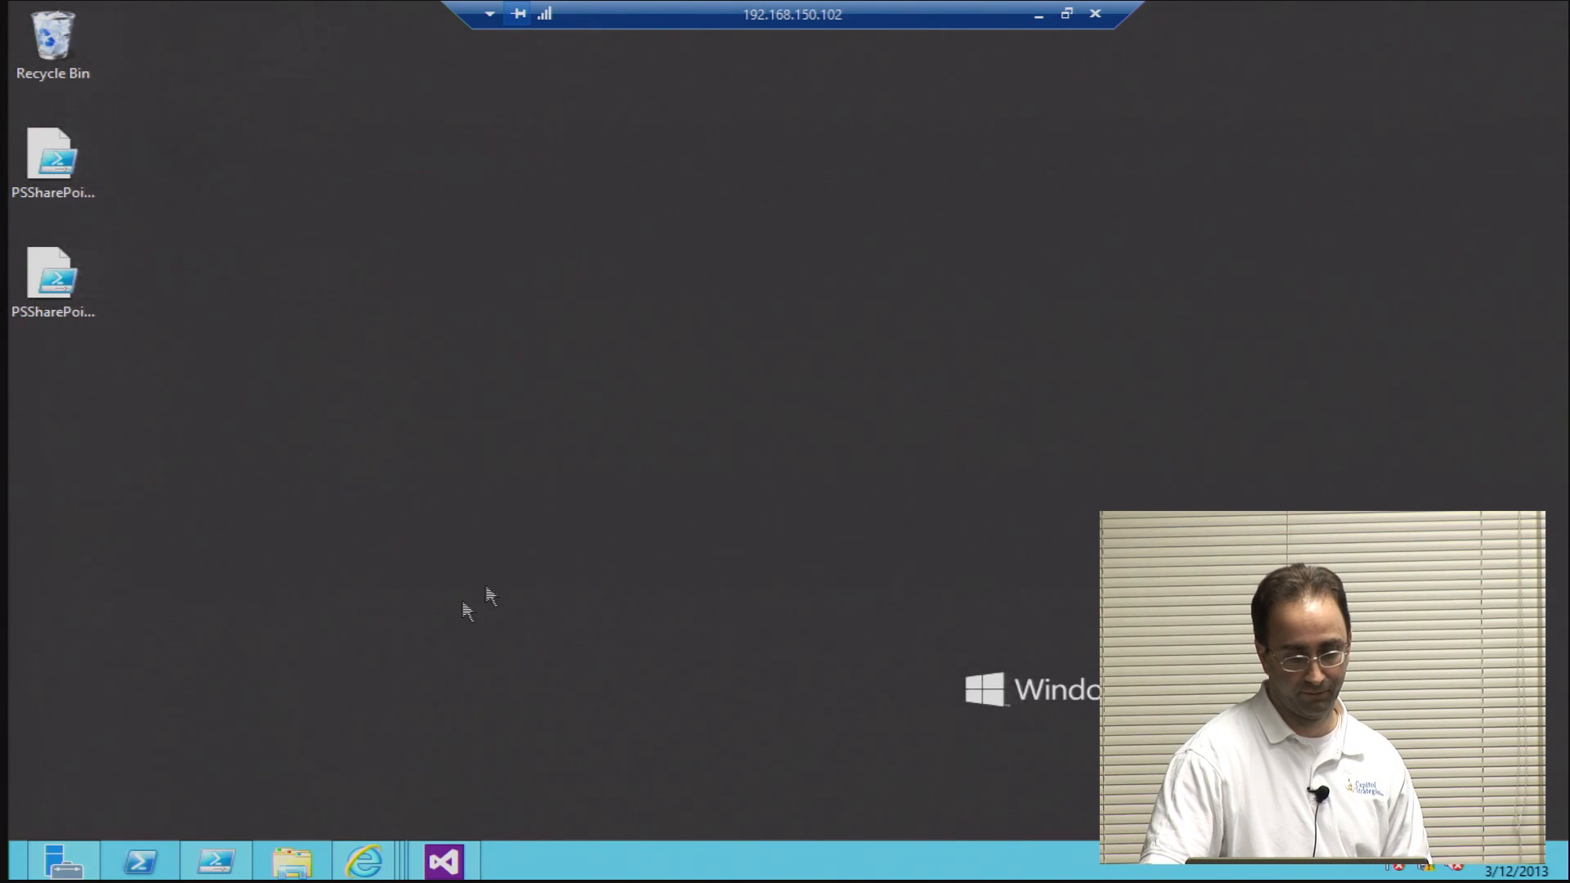
{"action": "mouse_move", "coordinate": [80, 849]}
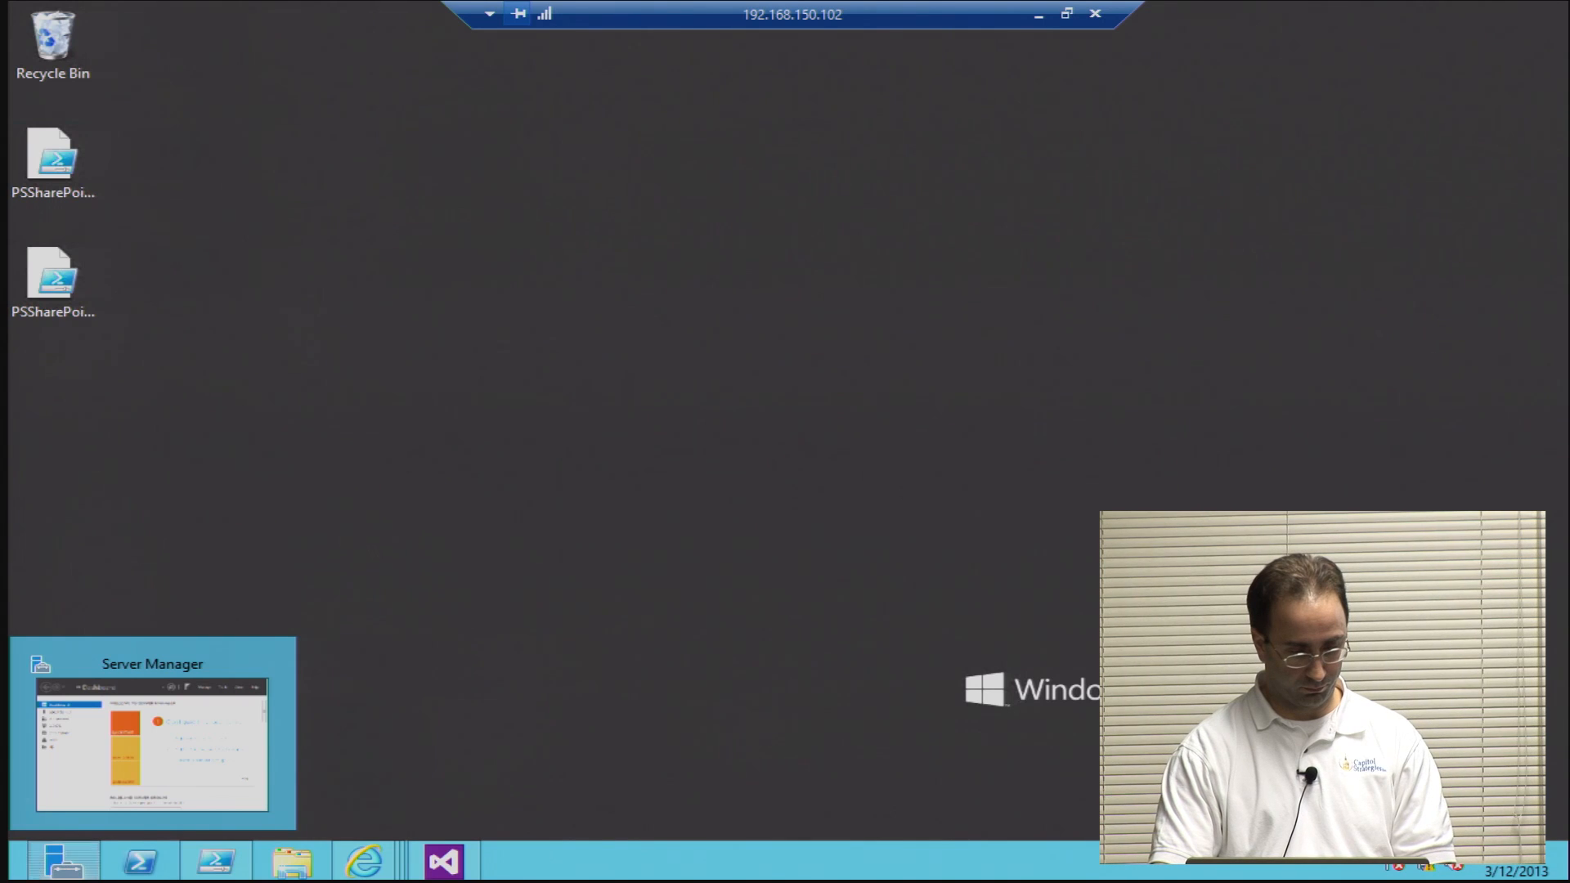
{"action": "mouse_move", "coordinate": [3, 879]}
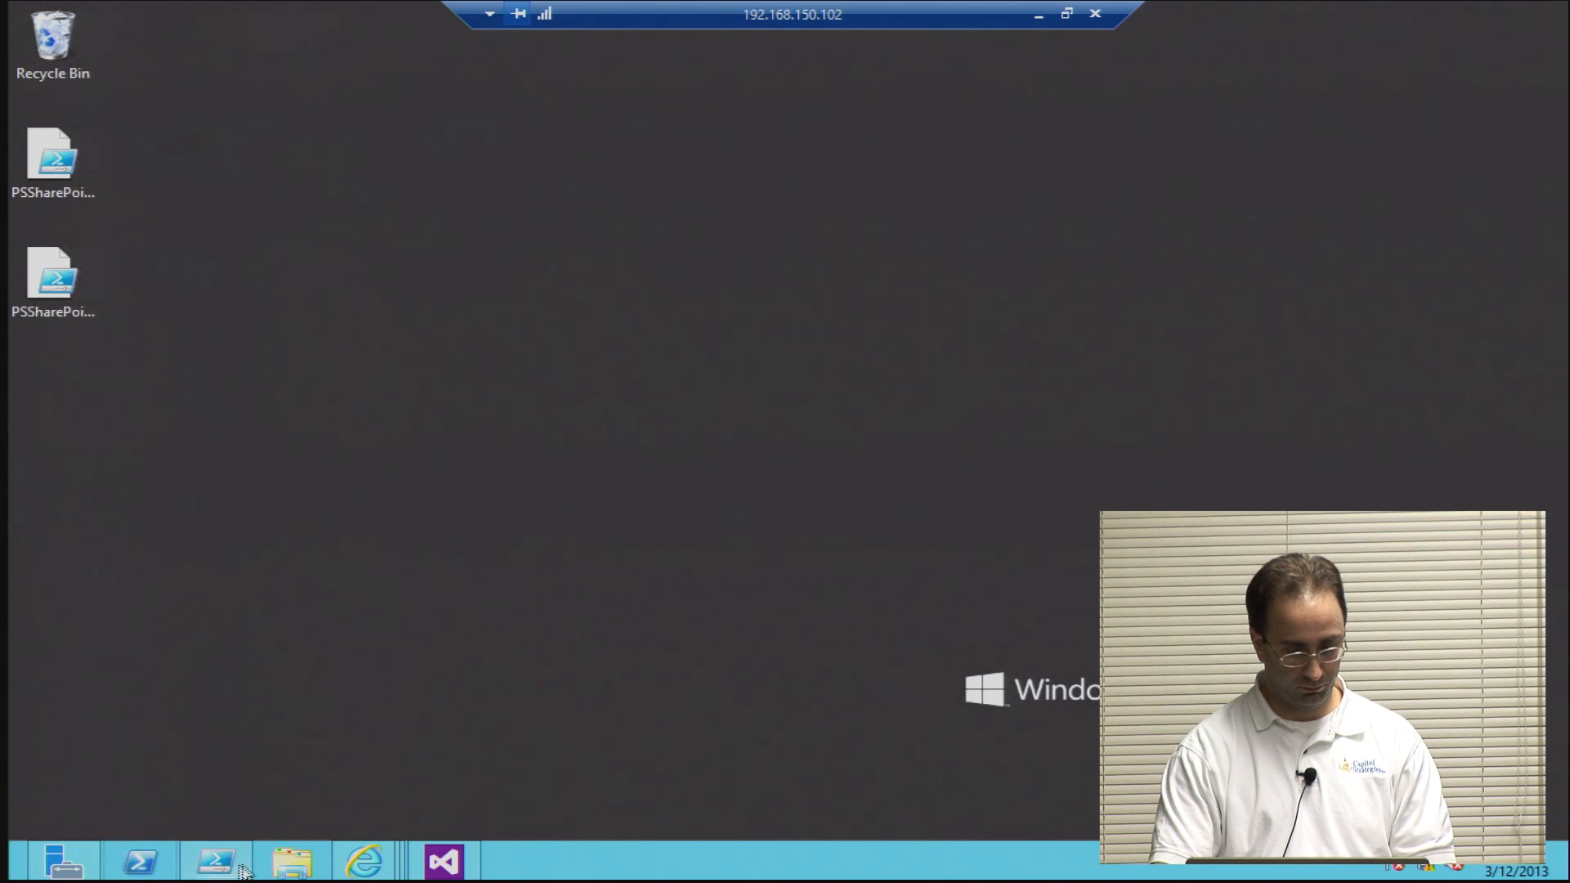
{"action": "mouse_move", "coordinate": [364, 861]}
{"action": "left_click", "coordinate": [212, 723]}
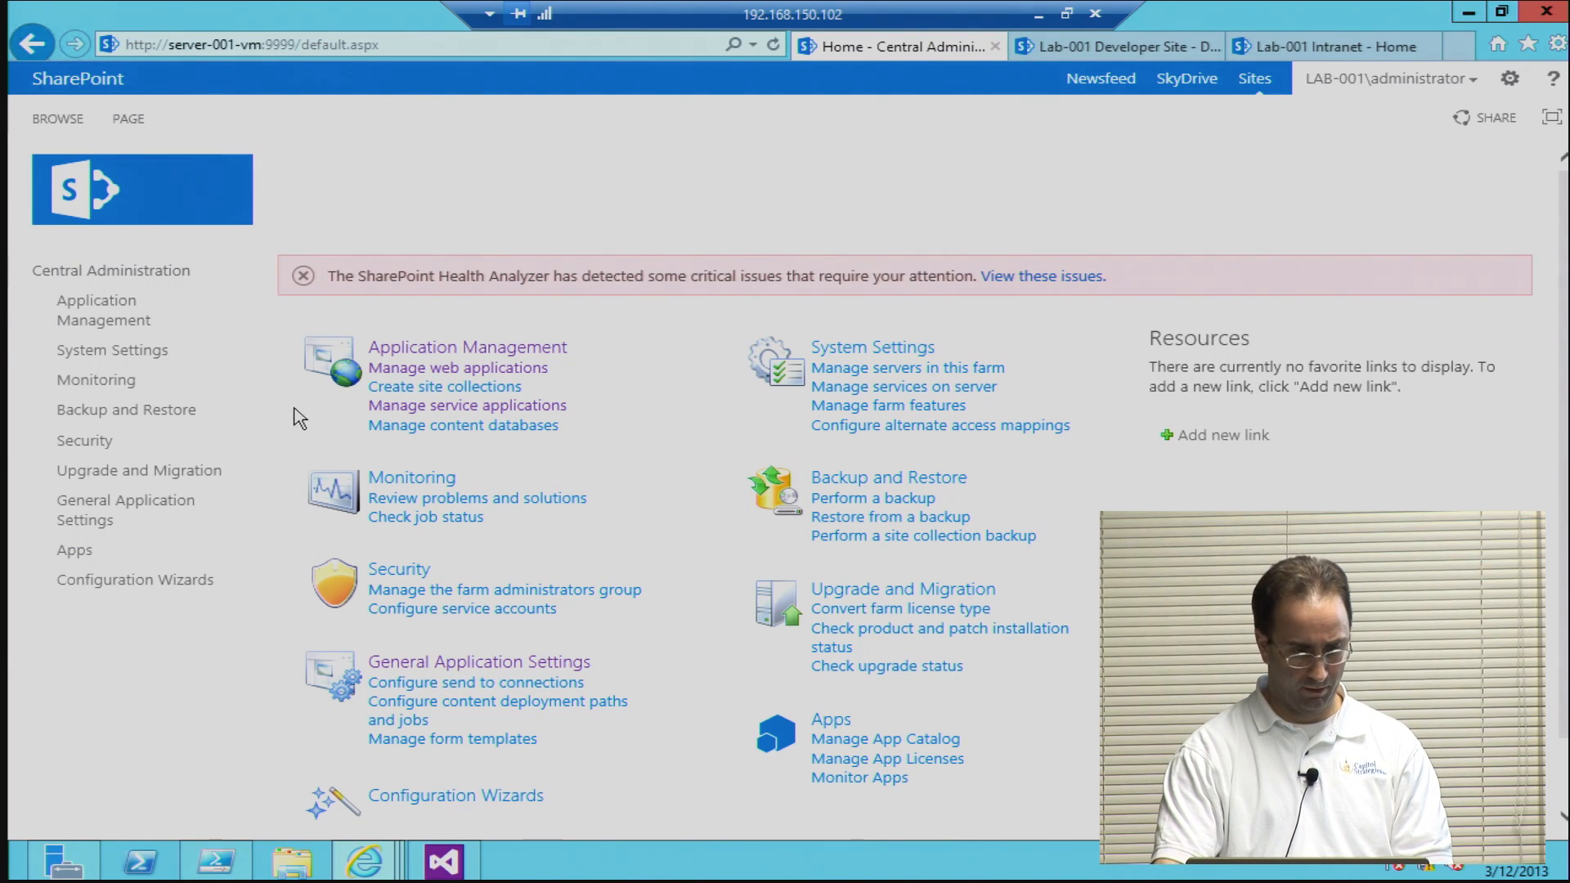
Step: Open the PerformancePoint Service Application settings from the service application list and examine the Secure Store and unattended account options
{"action": "left_click", "coordinate": [415, 417]}
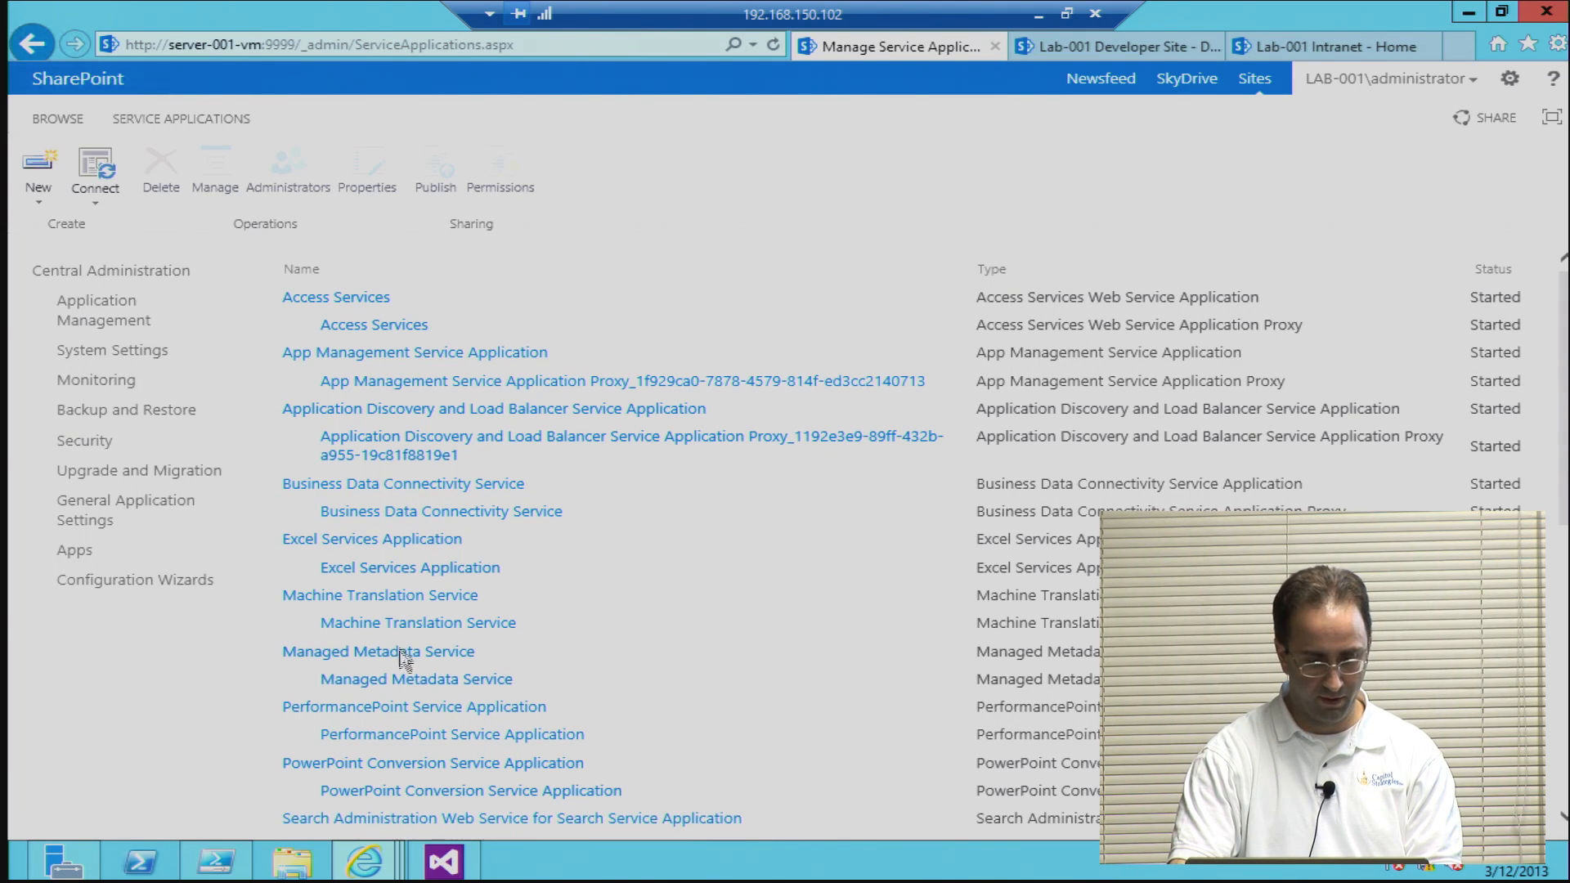
{"action": "left_click", "coordinate": [392, 714]}
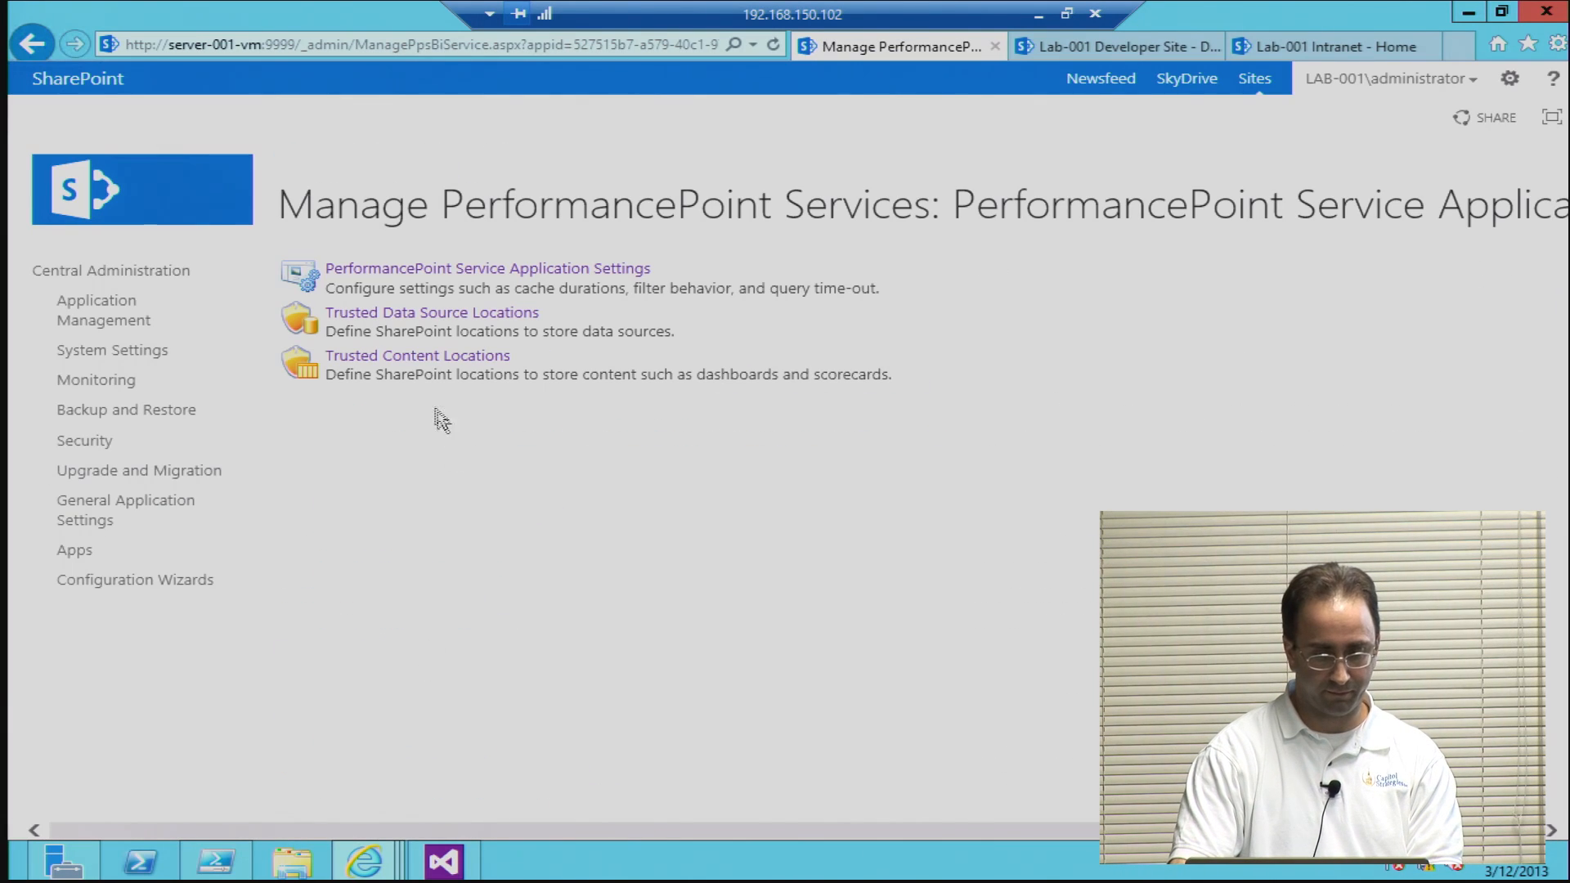
{"action": "left_click", "coordinate": [417, 274]}
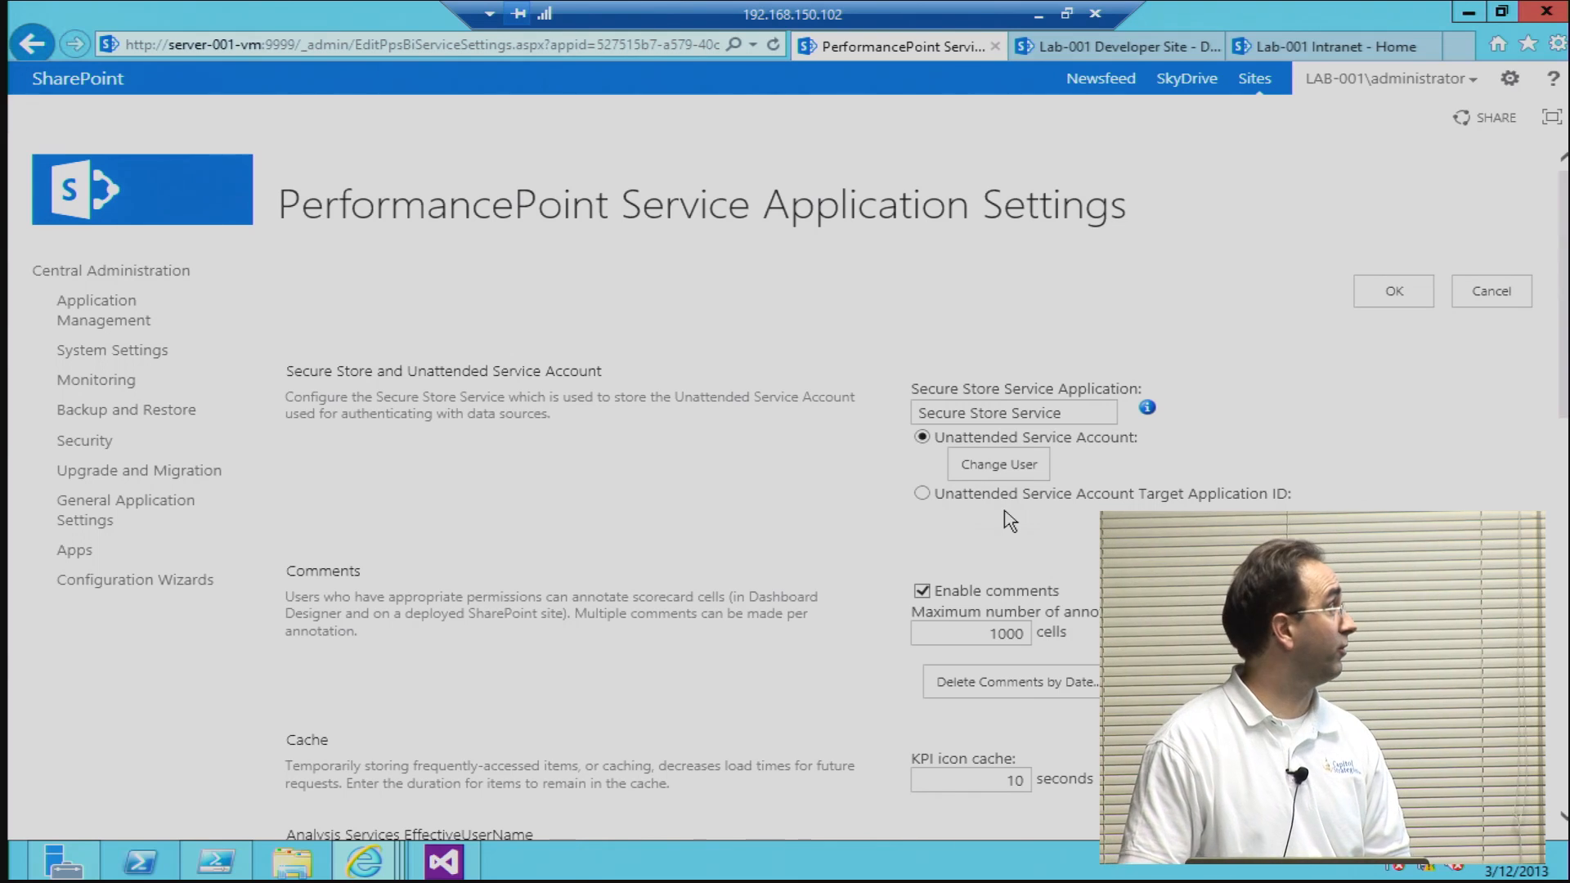
{"action": "scroll", "coordinate": [854, 558], "scroll_direction": "down", "scroll_amount": 3}
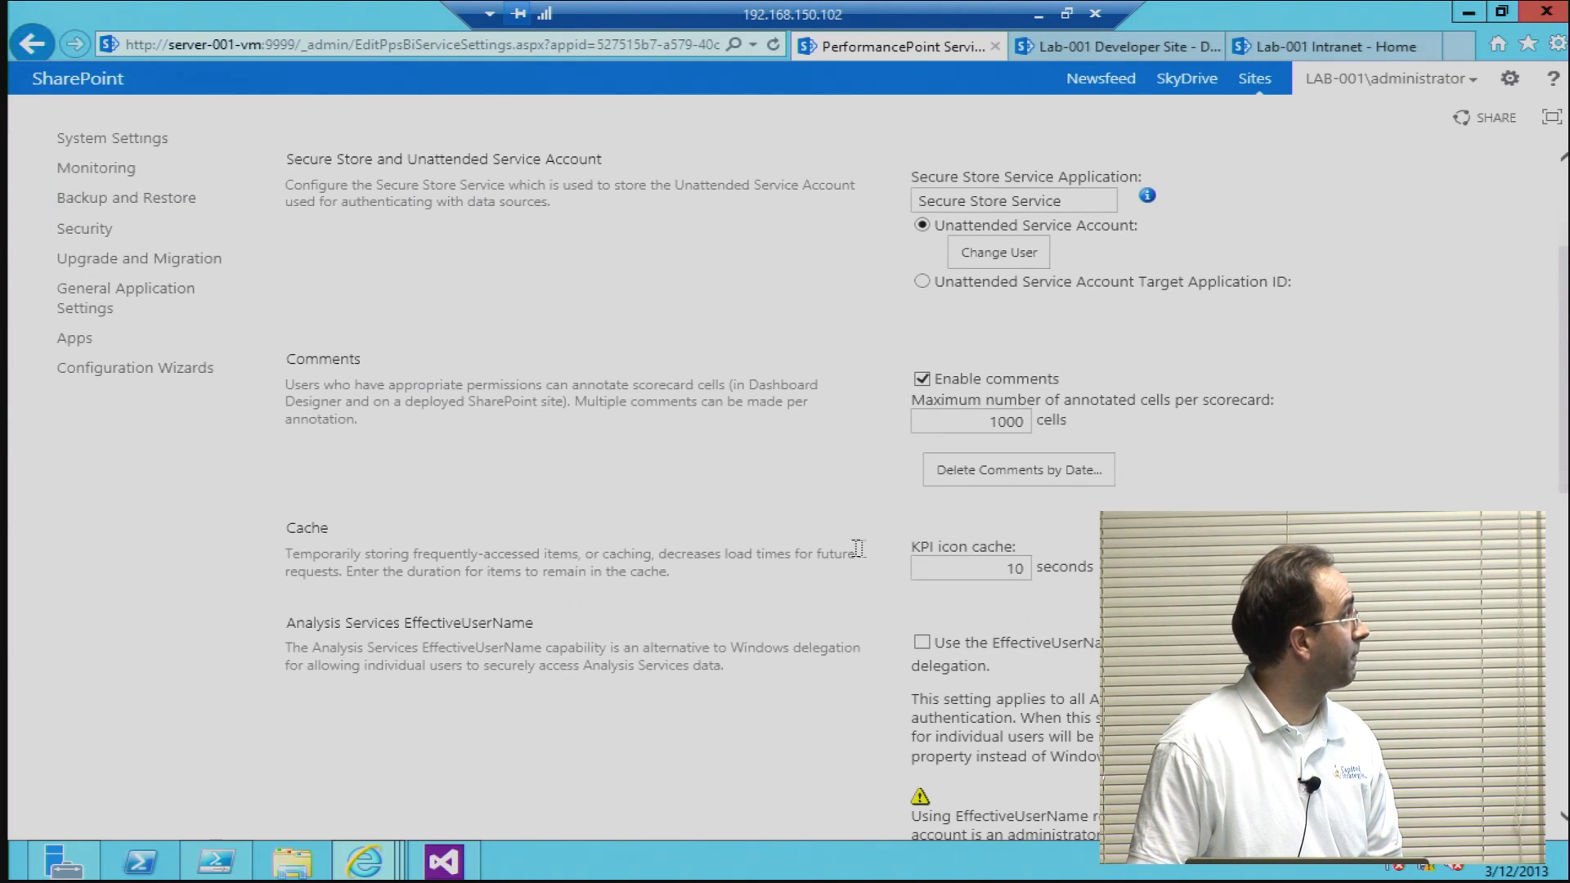
Step: Examine the remaining PerformancePoint settings from comments and cache through EffectiveUserName, filters and decomposition tree, and return to the PerformancePoint management page
{"action": "scroll", "coordinate": [853, 609], "scroll_direction": "down", "scroll_amount": 1}
{"action": "scroll", "coordinate": [855, 603], "scroll_direction": "down", "scroll_amount": 1}
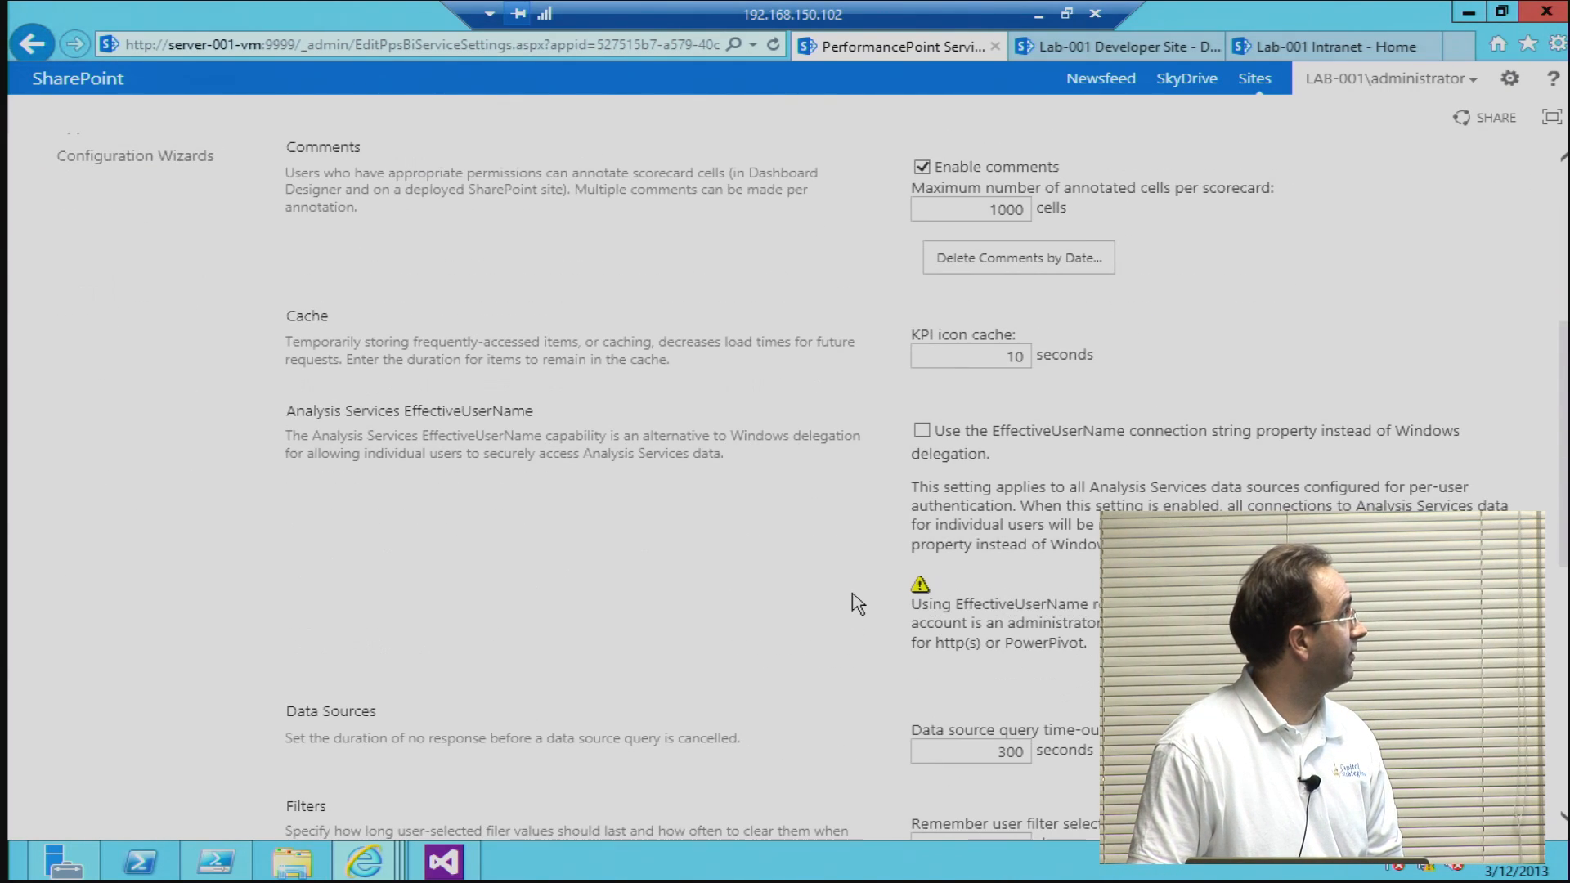
{"action": "scroll", "coordinate": [830, 467], "scroll_direction": "down", "scroll_amount": 2}
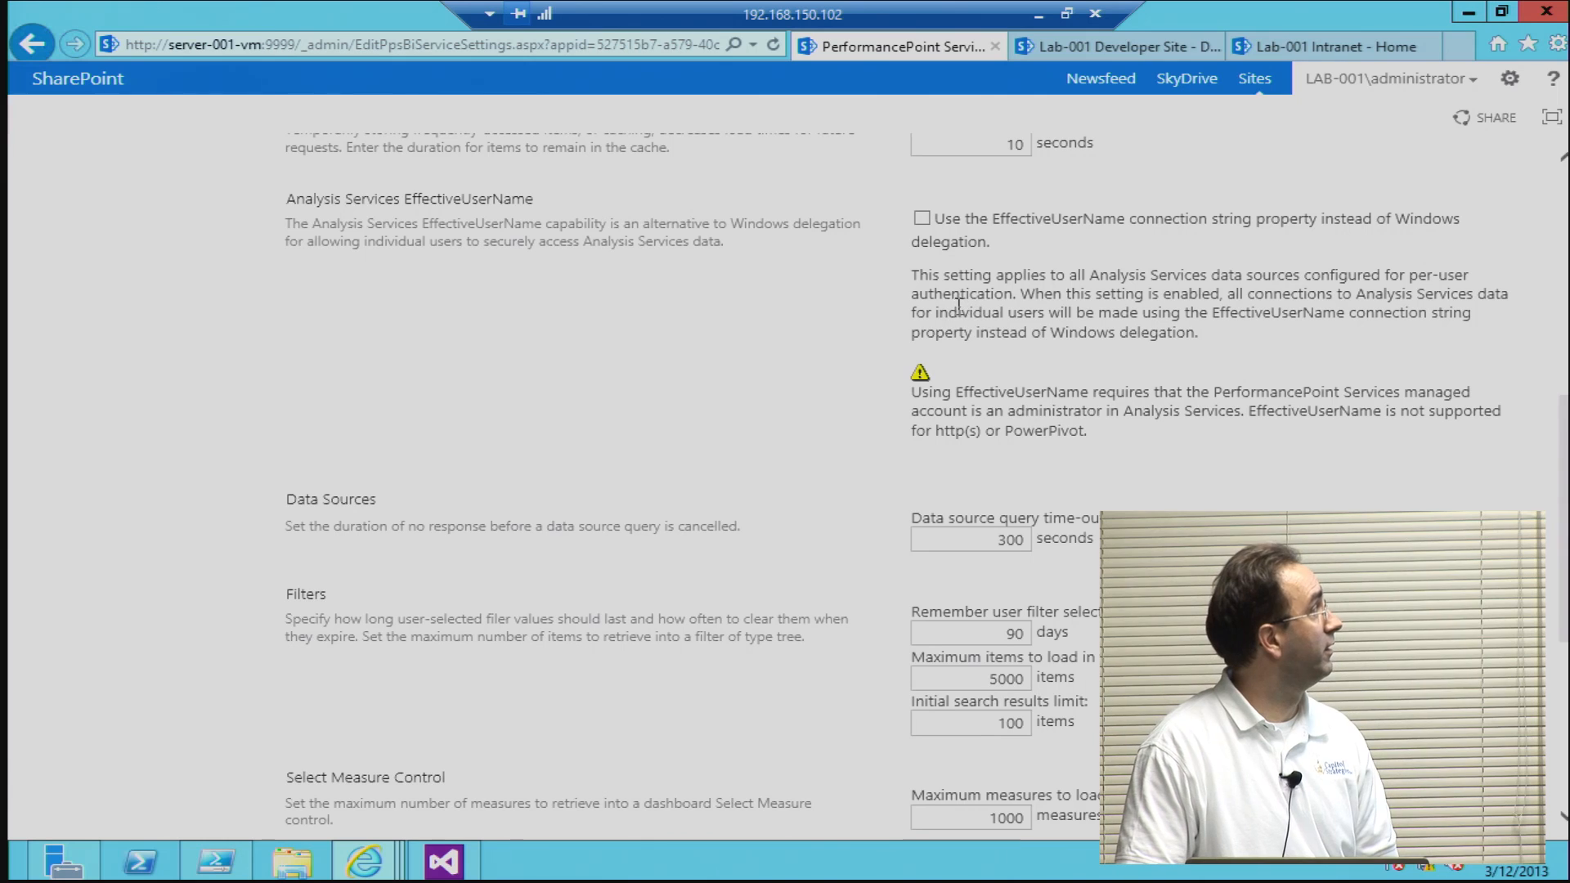
{"action": "scroll", "coordinate": [869, 352], "scroll_direction": "down", "scroll_amount": 5}
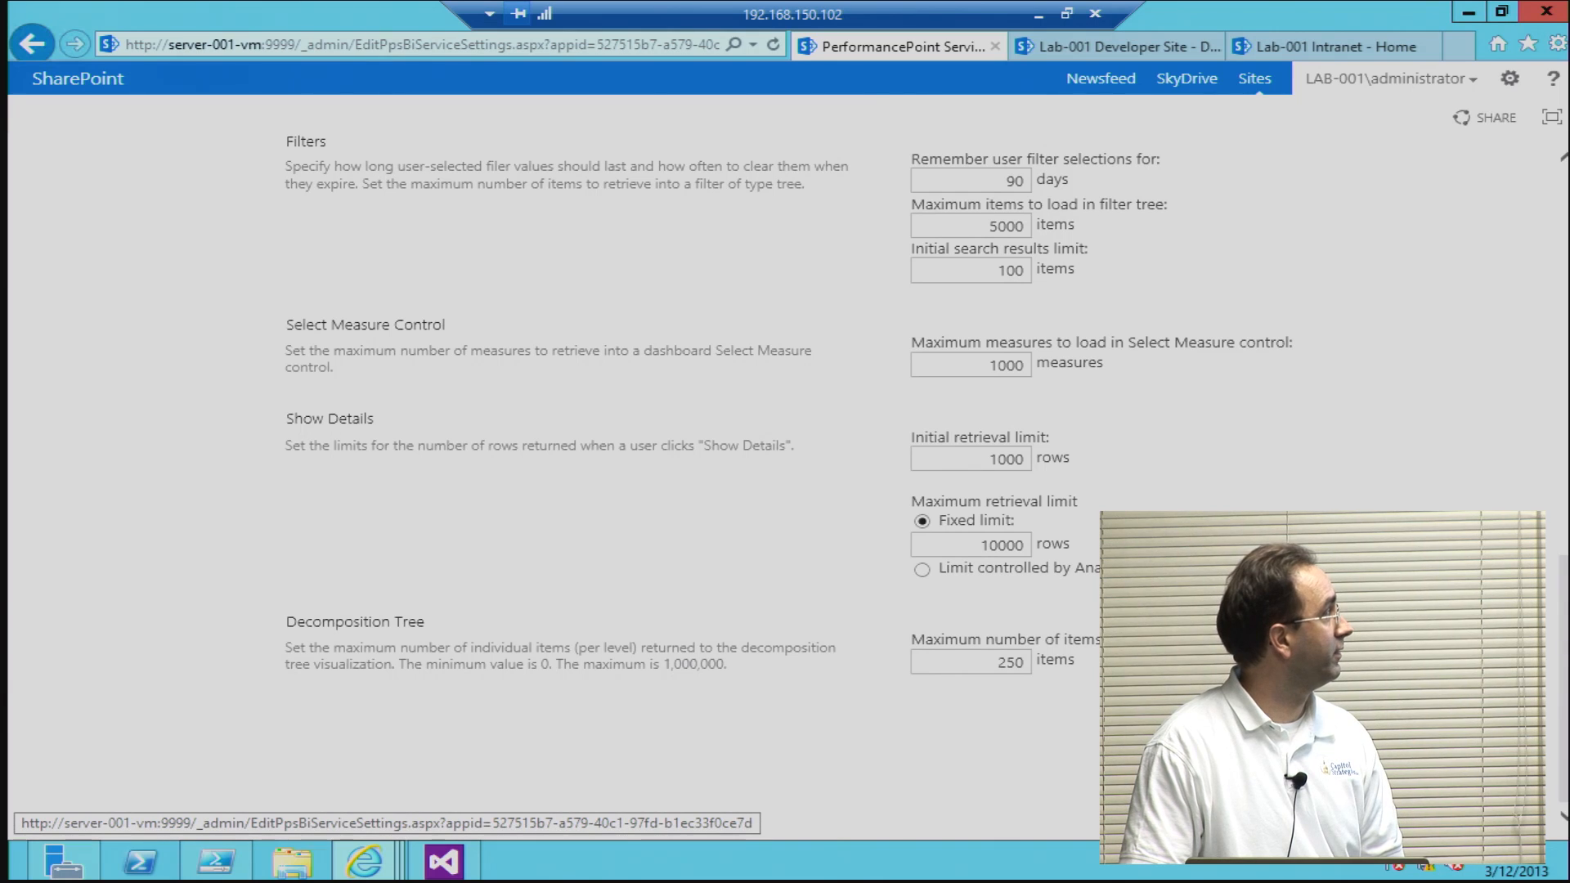
{"action": "left_click", "coordinate": [1309, 728]}
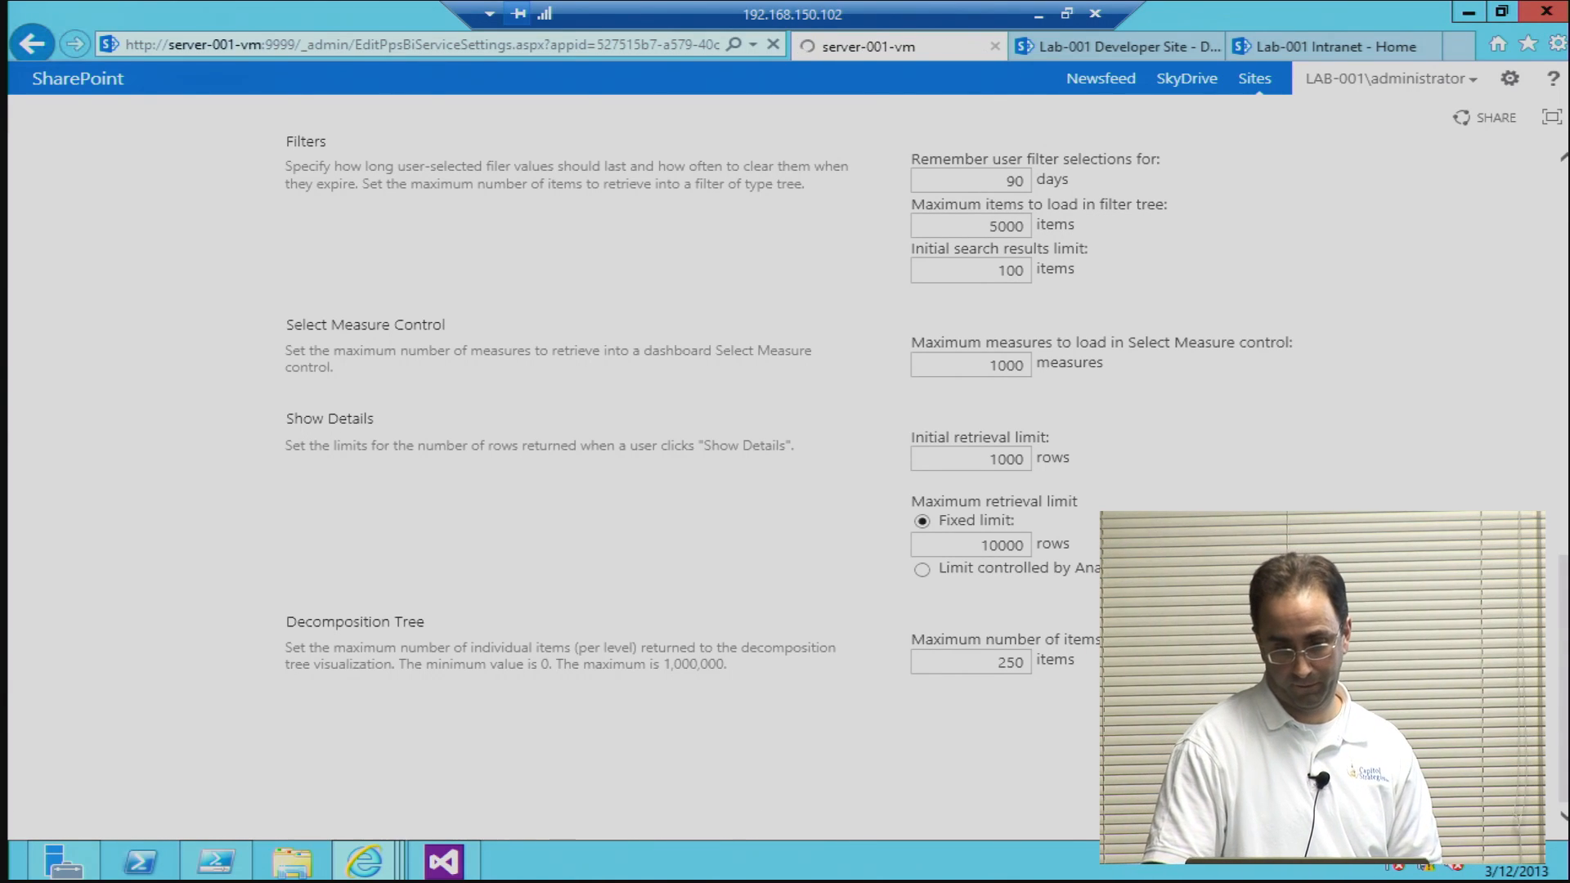
Step: Review the Trusted Data Source Locations and Trusted Content Locations settings of the PerformancePoint Service Application
{"action": "left_click", "coordinate": [481, 315]}
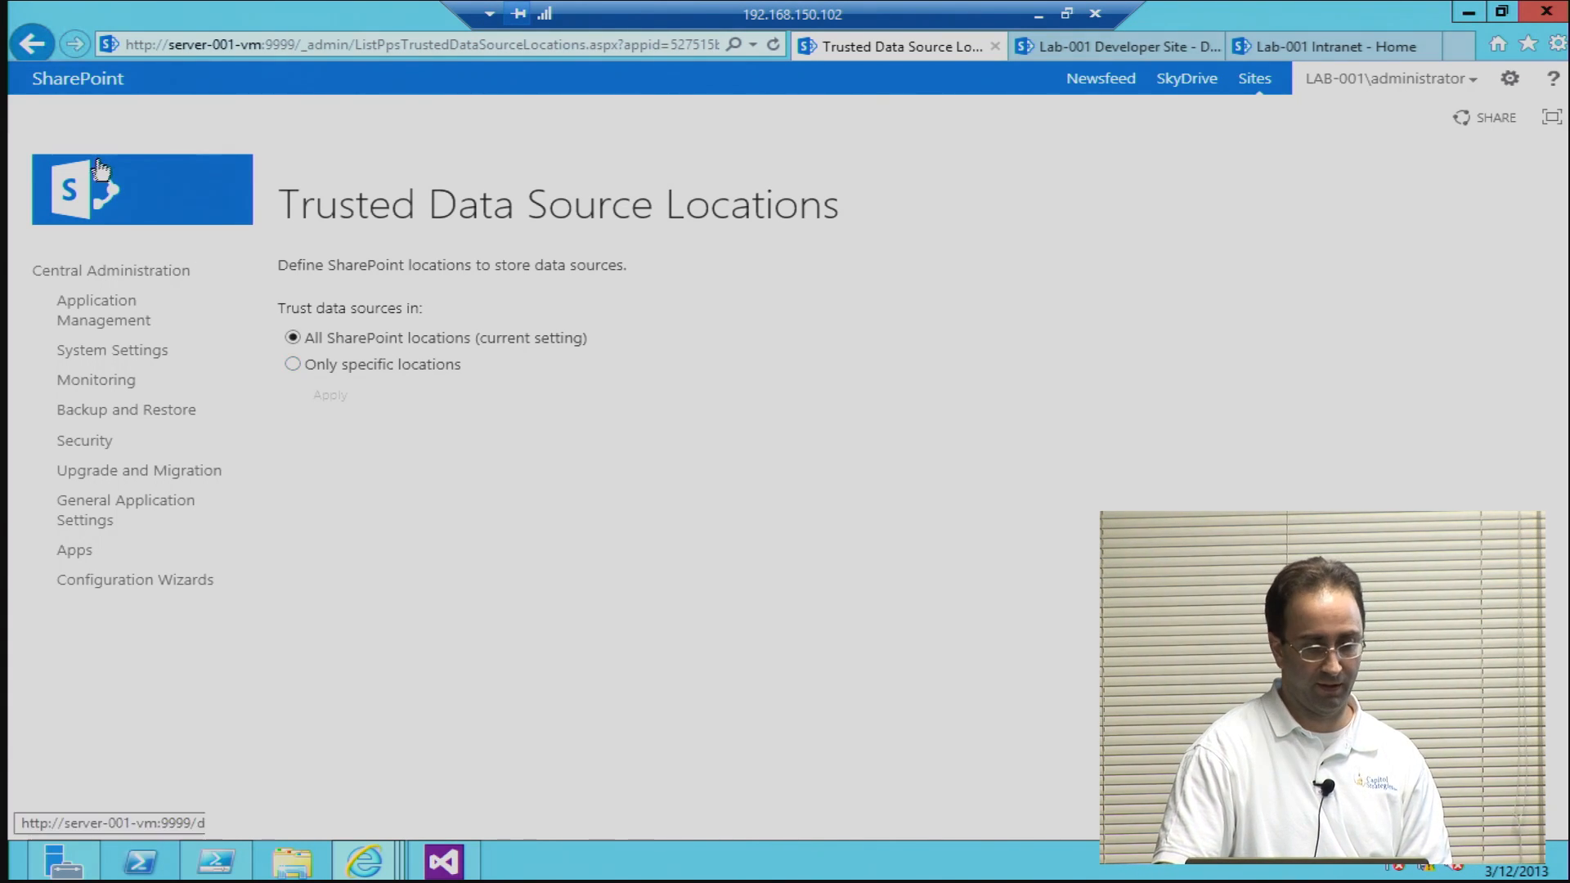
{"action": "left_click", "coordinate": [33, 44]}
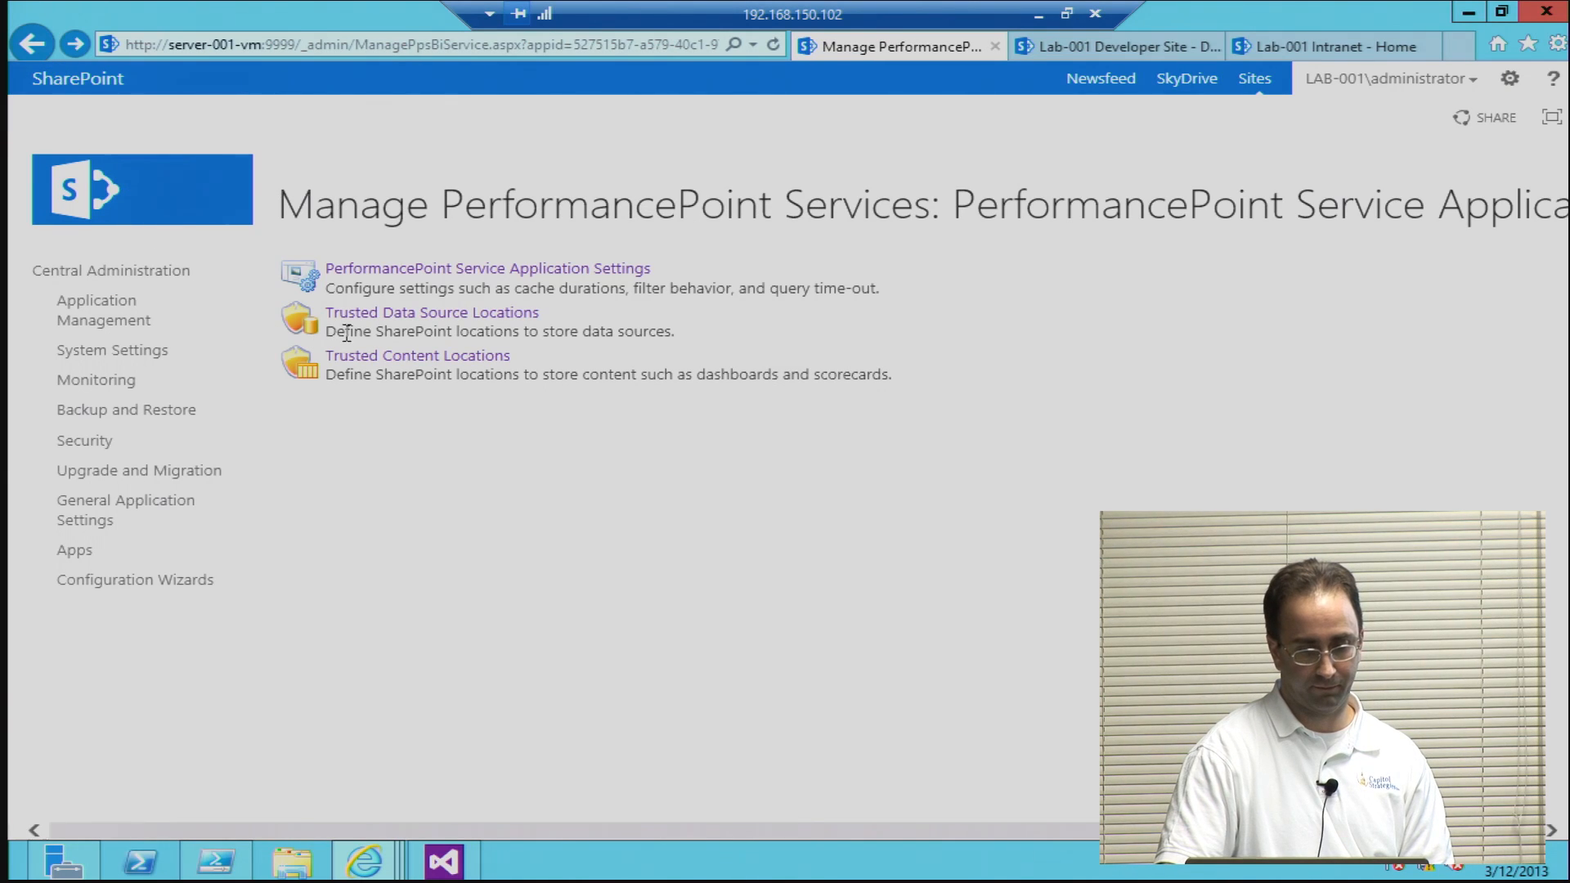
{"action": "left_click", "coordinate": [368, 360]}
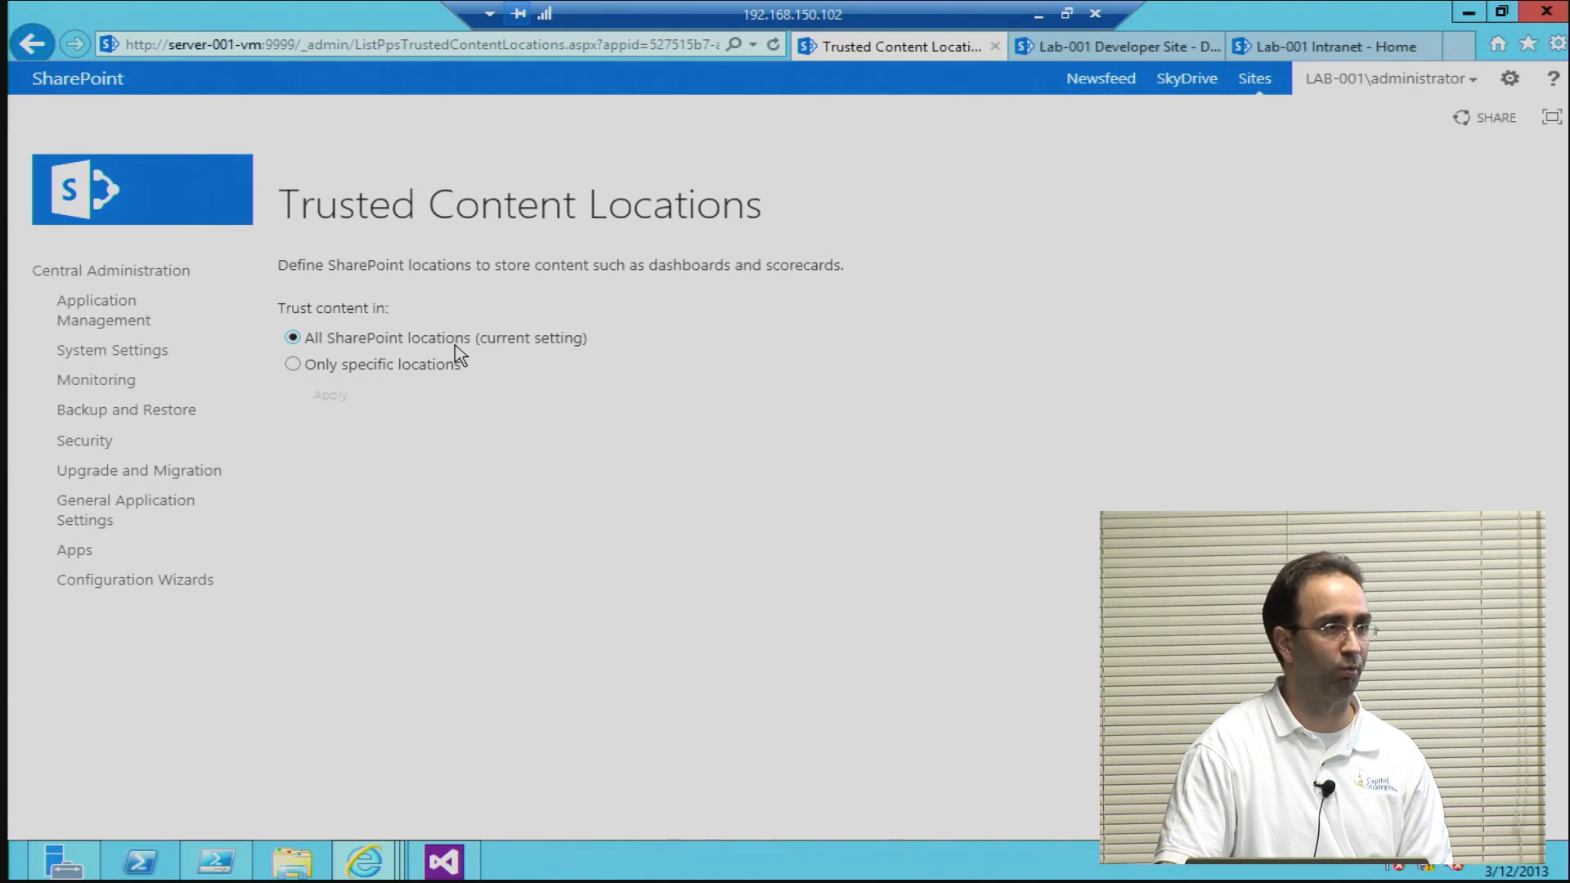
{"action": "left_click", "coordinate": [16, 45]}
{"action": "left_click", "coordinate": [15, 41]}
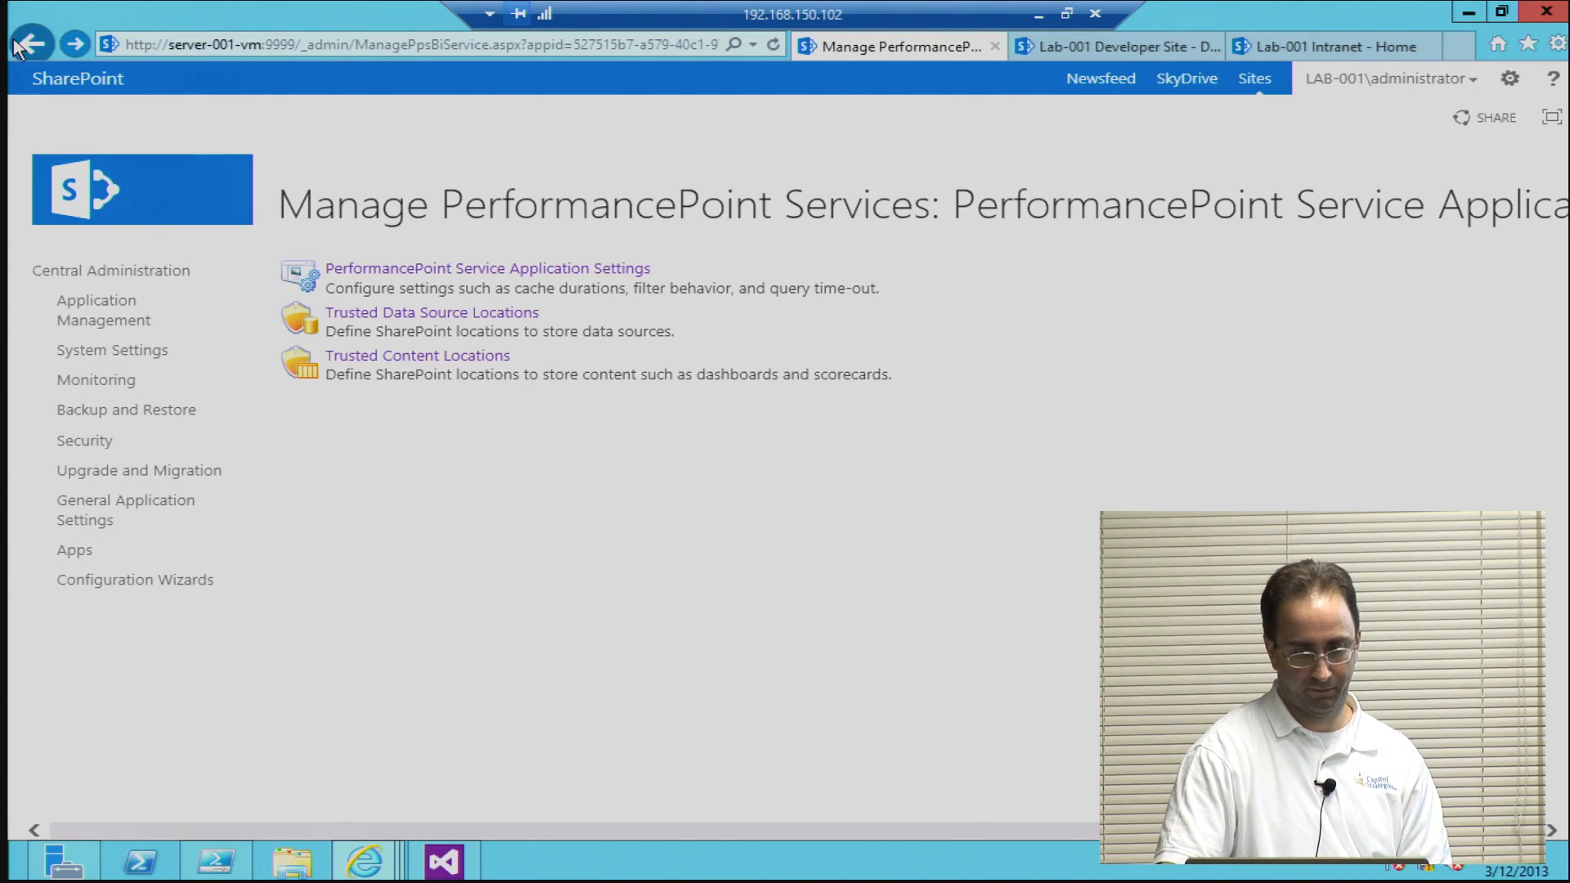
Step: Go back to the service application list and open the Excel Services Application management page
{"action": "left_click", "coordinate": [33, 45]}
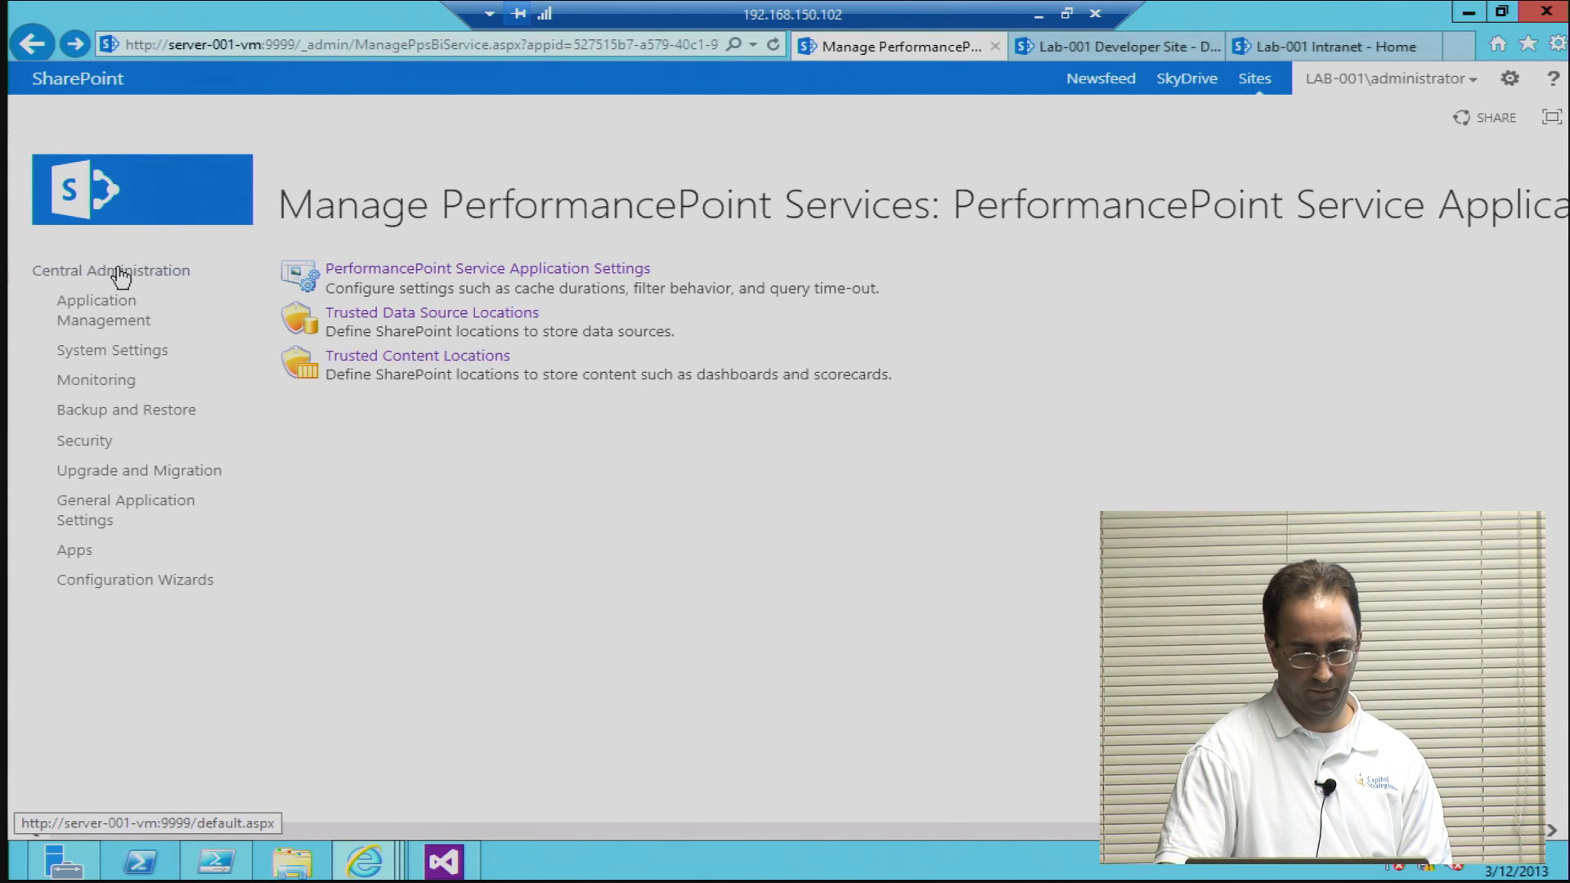
{"action": "left_click", "coordinate": [103, 326]}
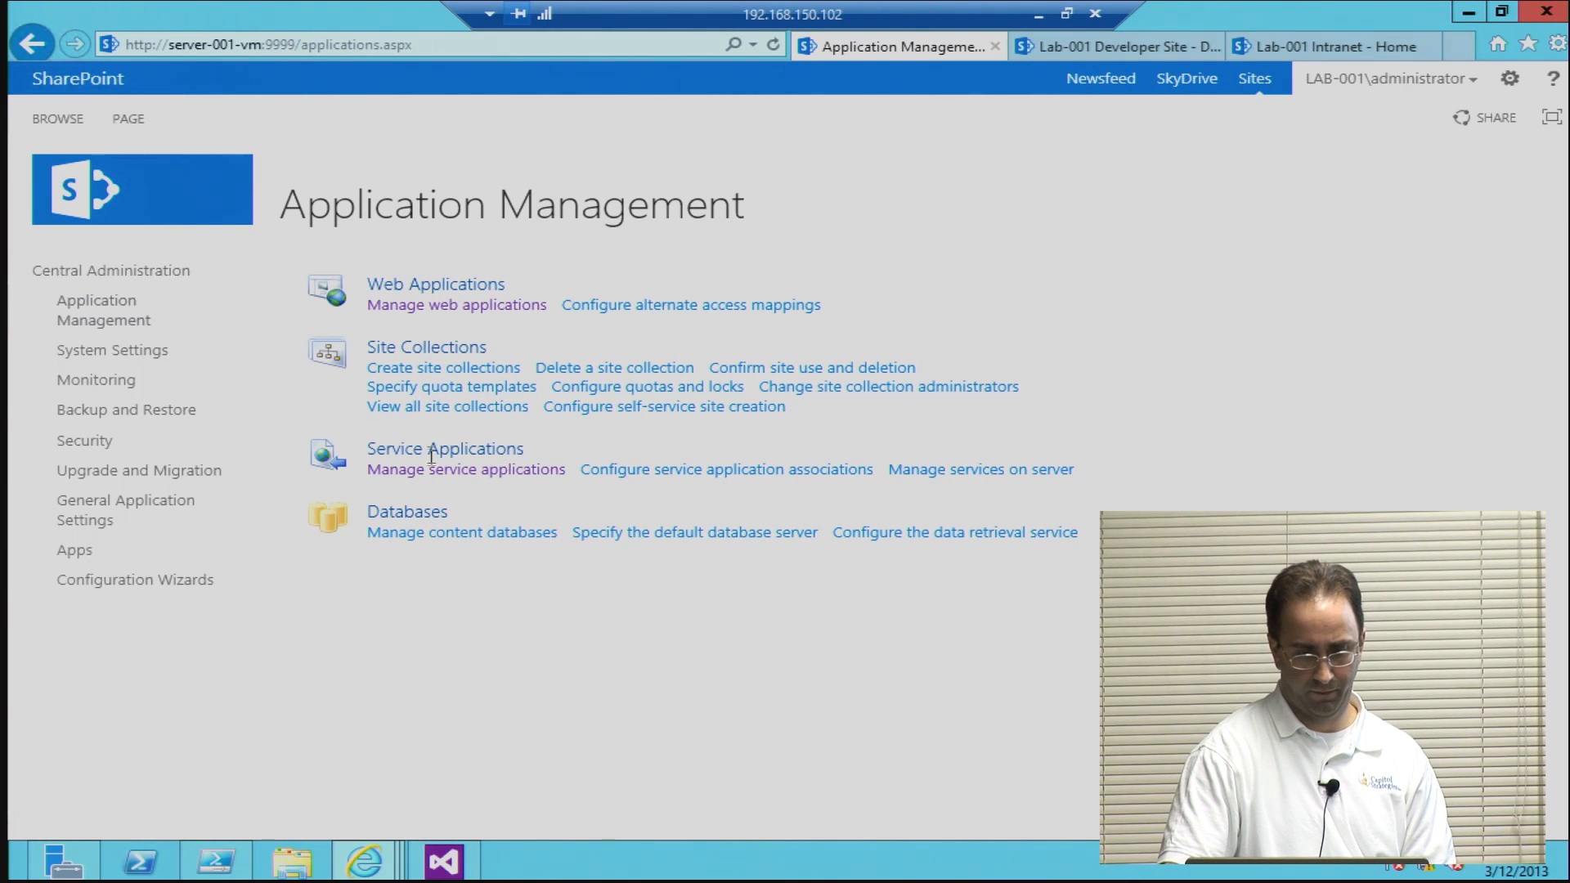
{"action": "left_click", "coordinate": [430, 468]}
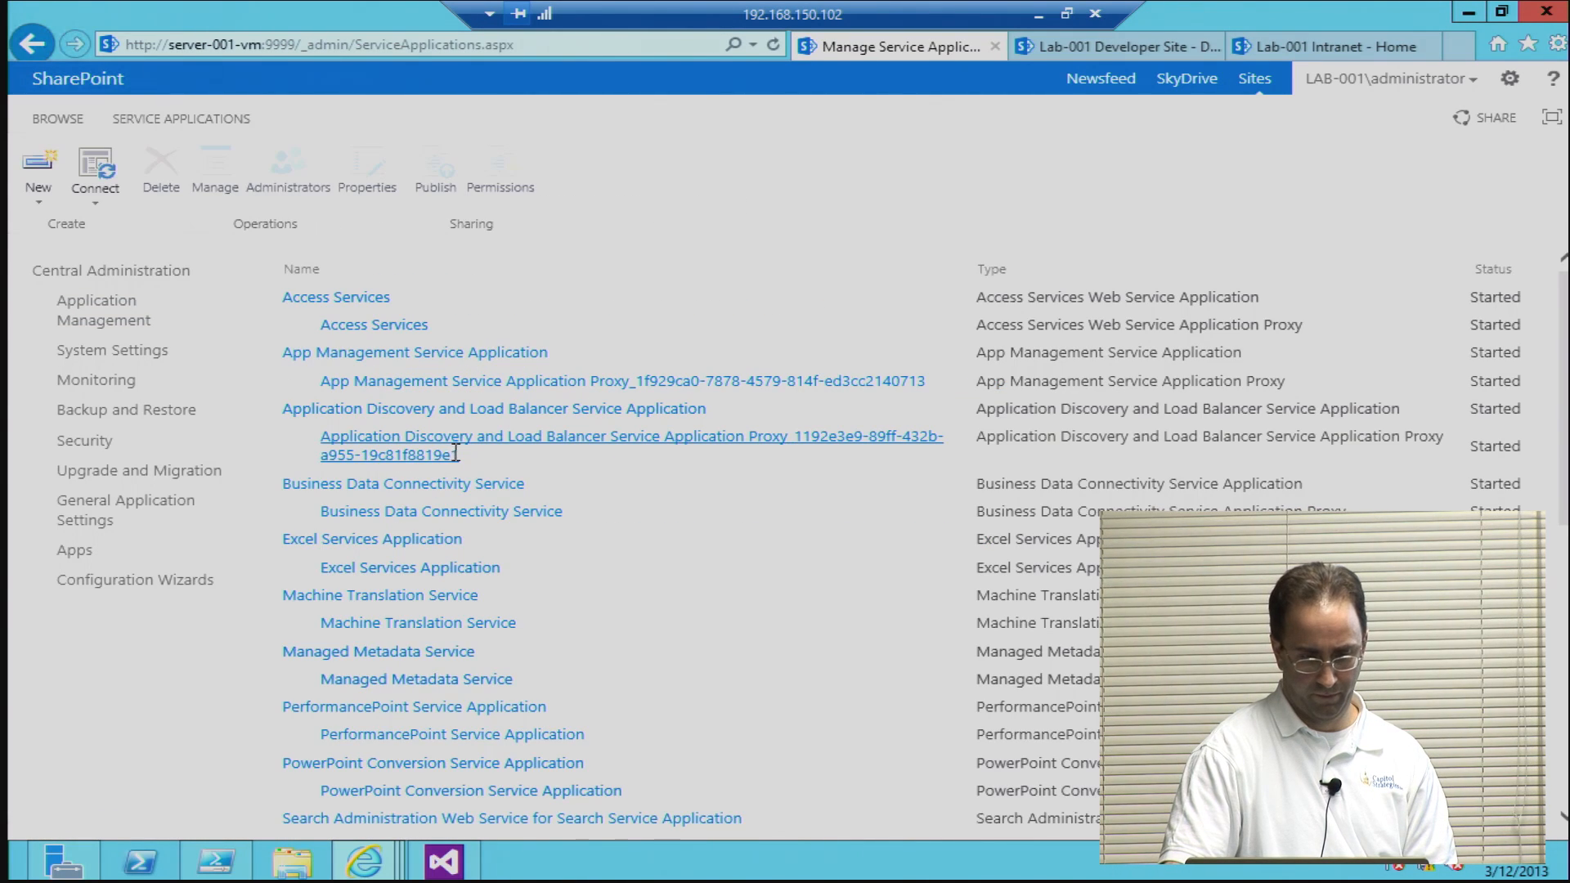
{"action": "left_click", "coordinate": [425, 539]}
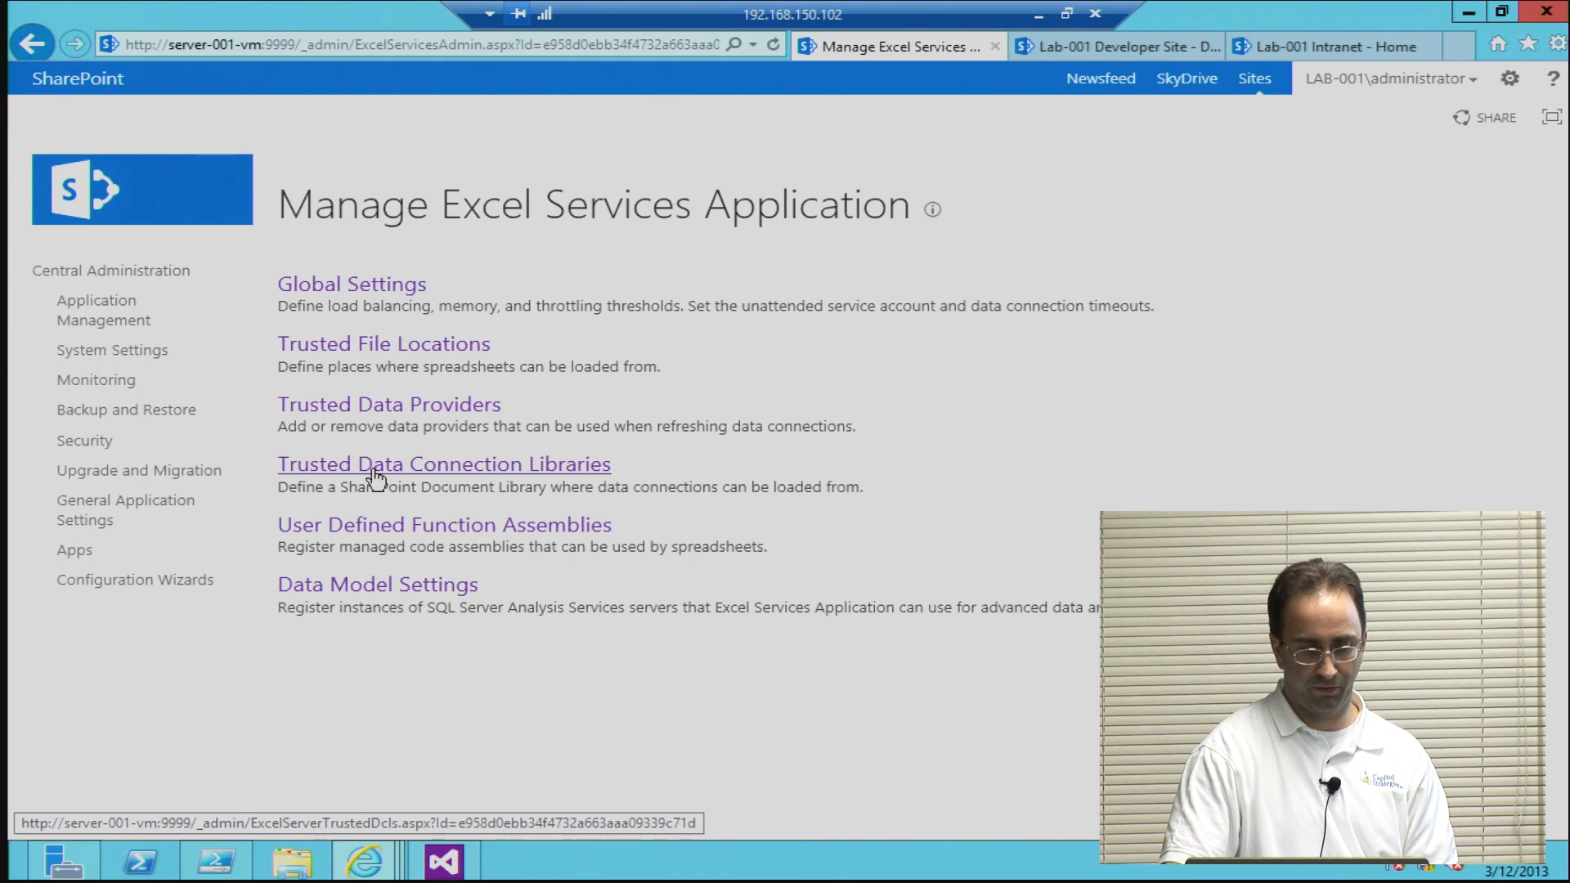
Step: Examine the Excel Services trusted file locations, trusted data providers and trusted data connection libraries, and return to the service application list
{"action": "left_click", "coordinate": [351, 348]}
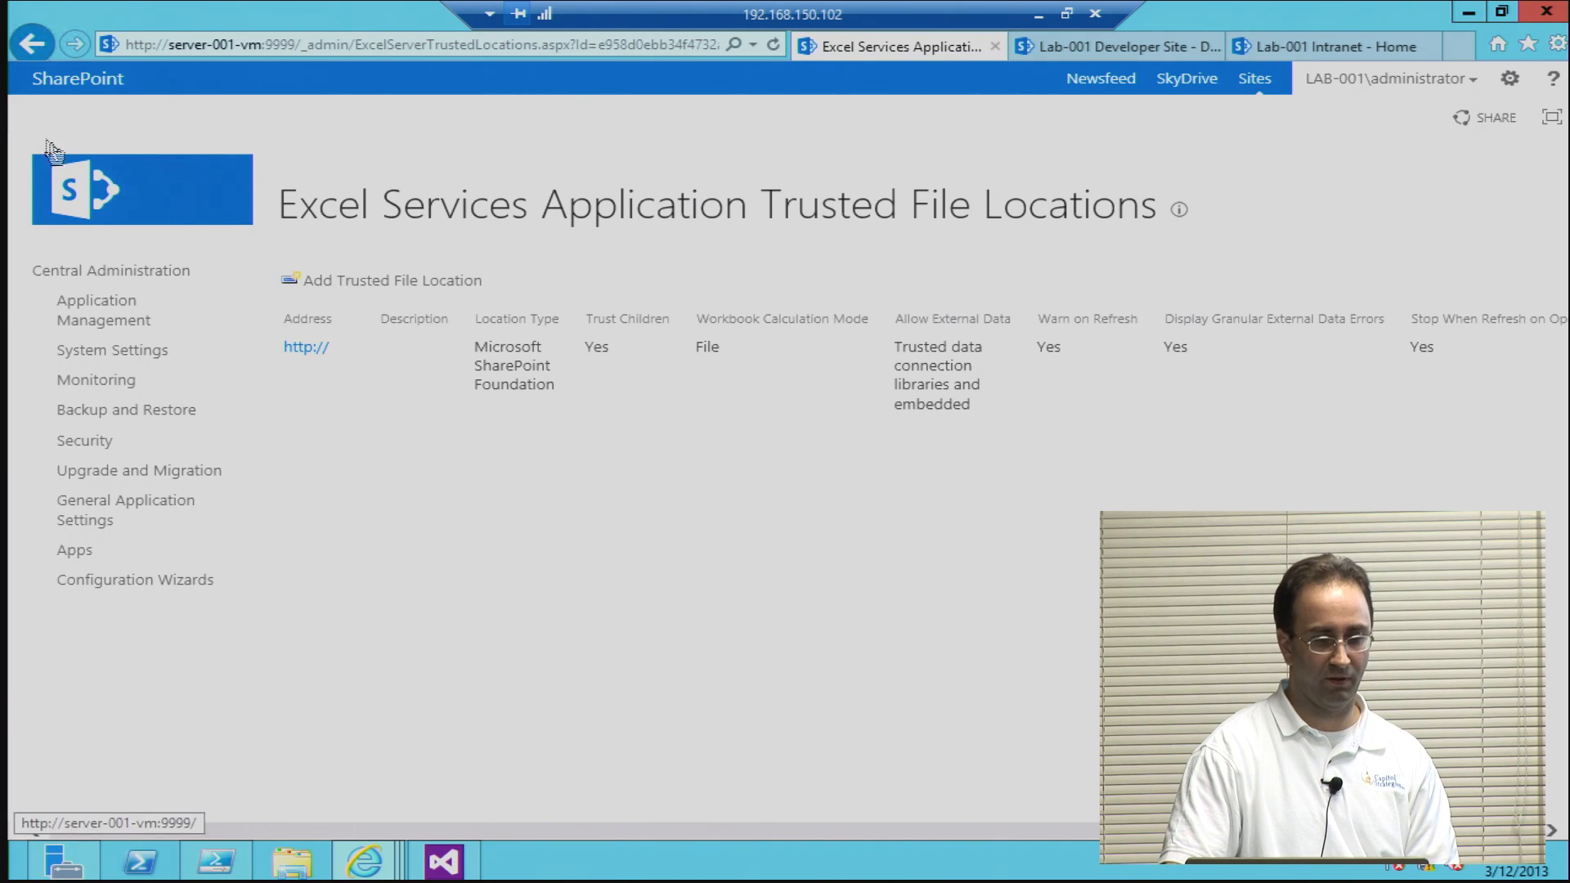
{"action": "left_click", "coordinate": [29, 45]}
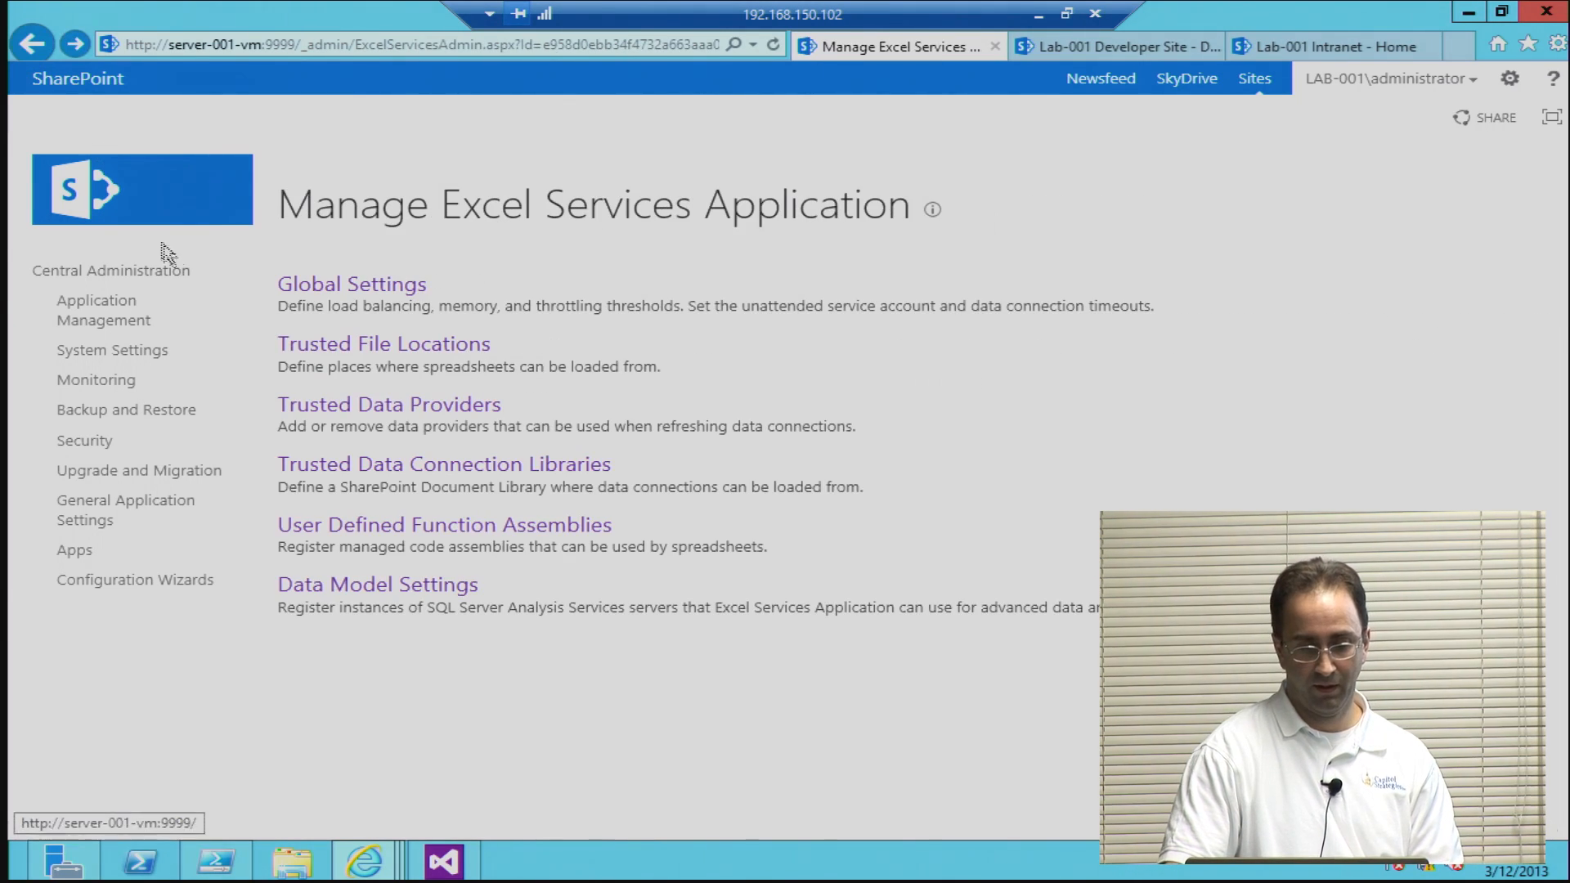
{"action": "left_click", "coordinate": [352, 417]}
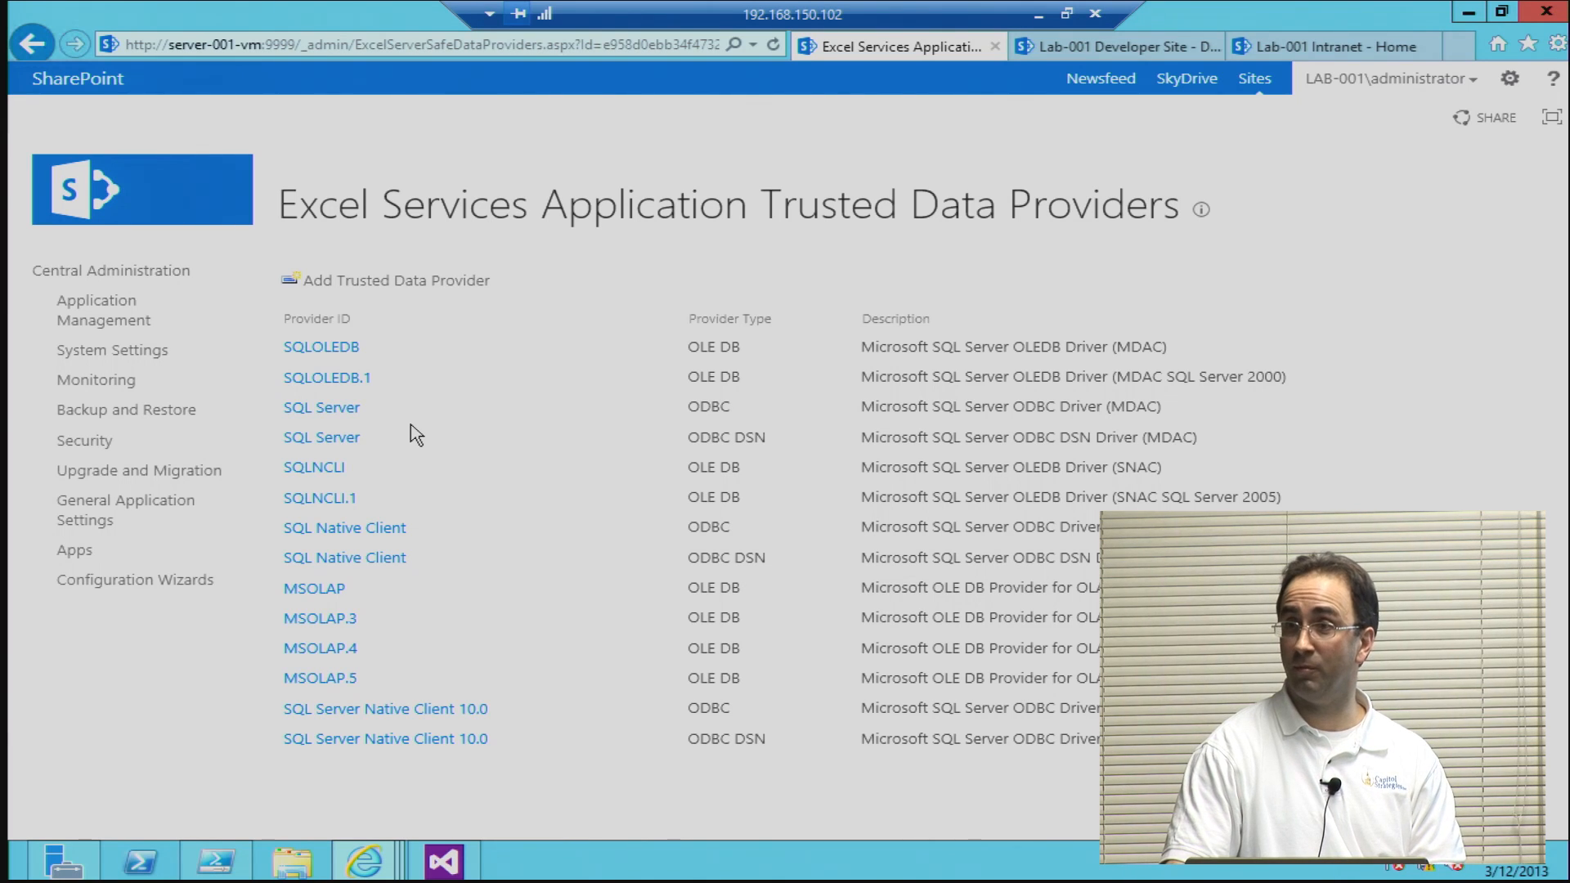
{"action": "left_click", "coordinate": [31, 44]}
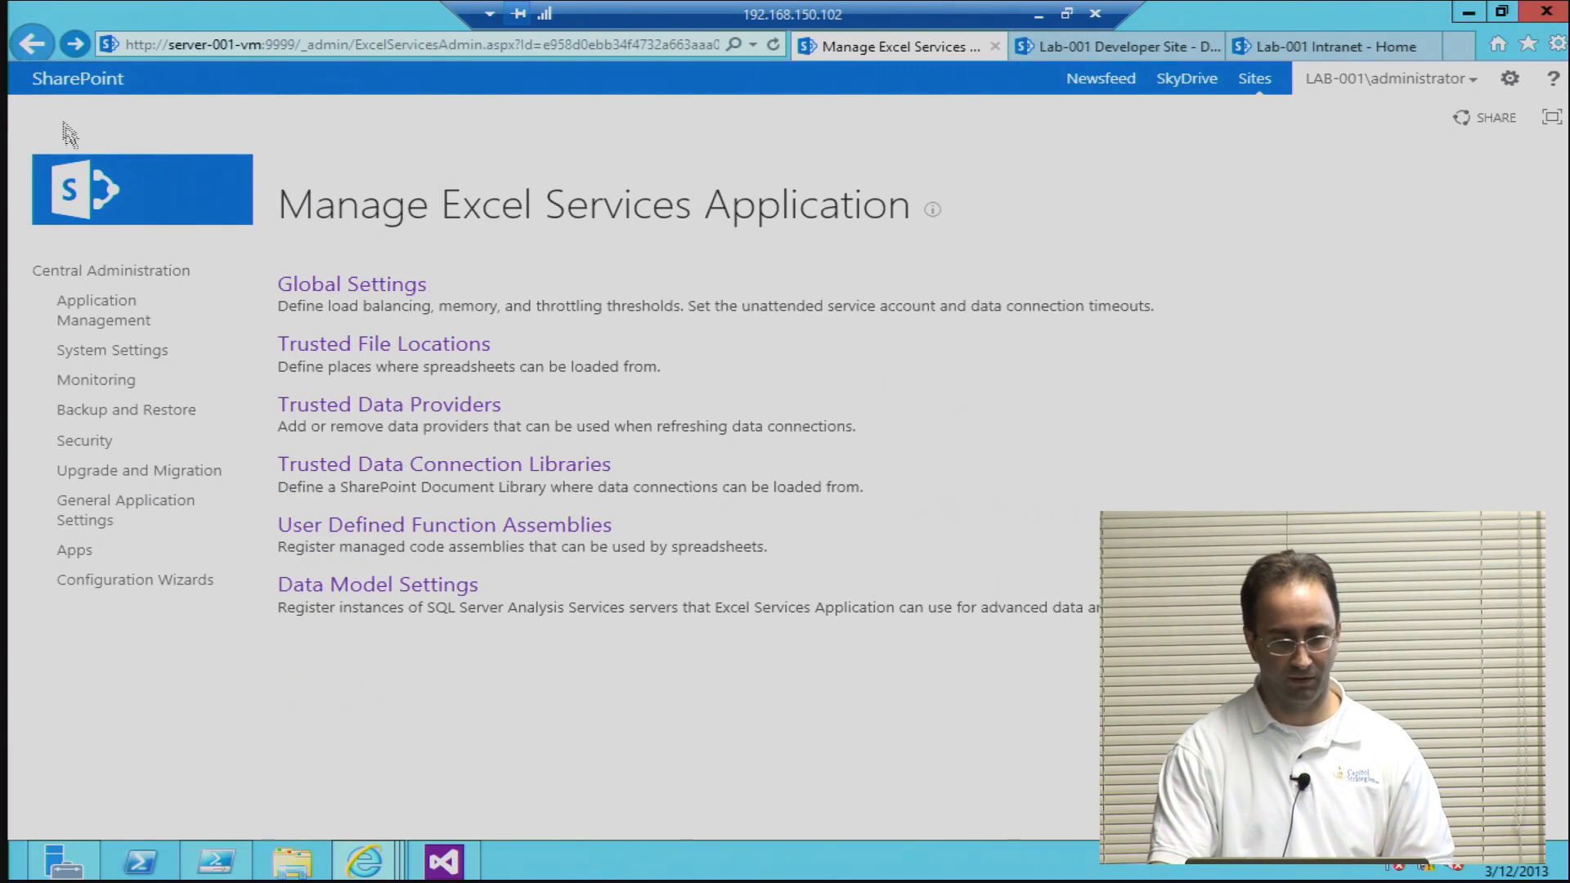
{"action": "left_click", "coordinate": [333, 463]}
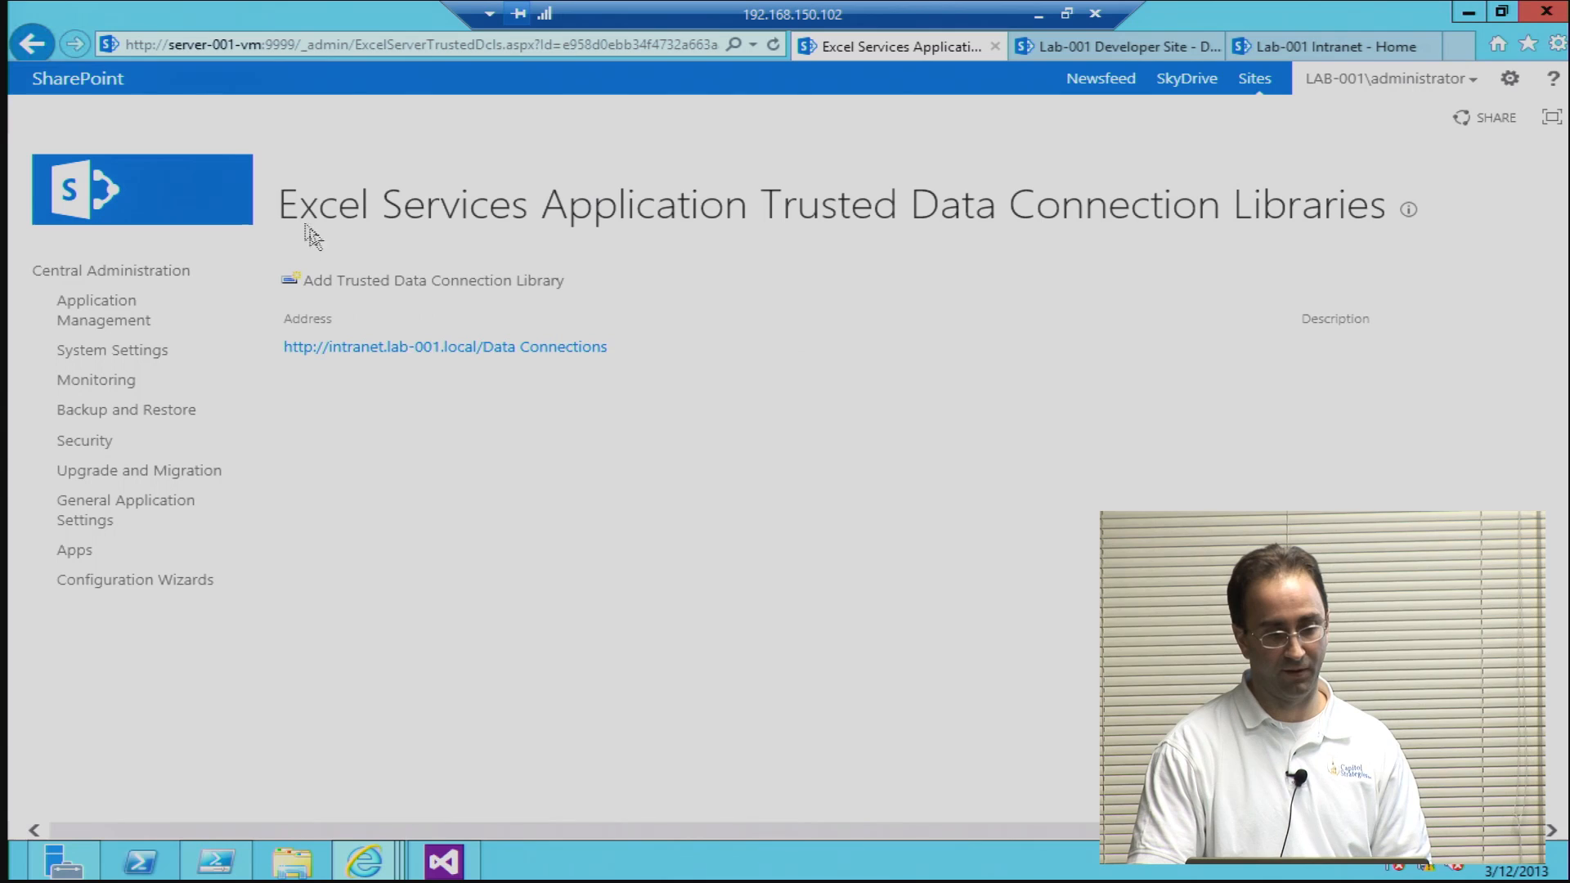
{"action": "left_click", "coordinate": [32, 42]}
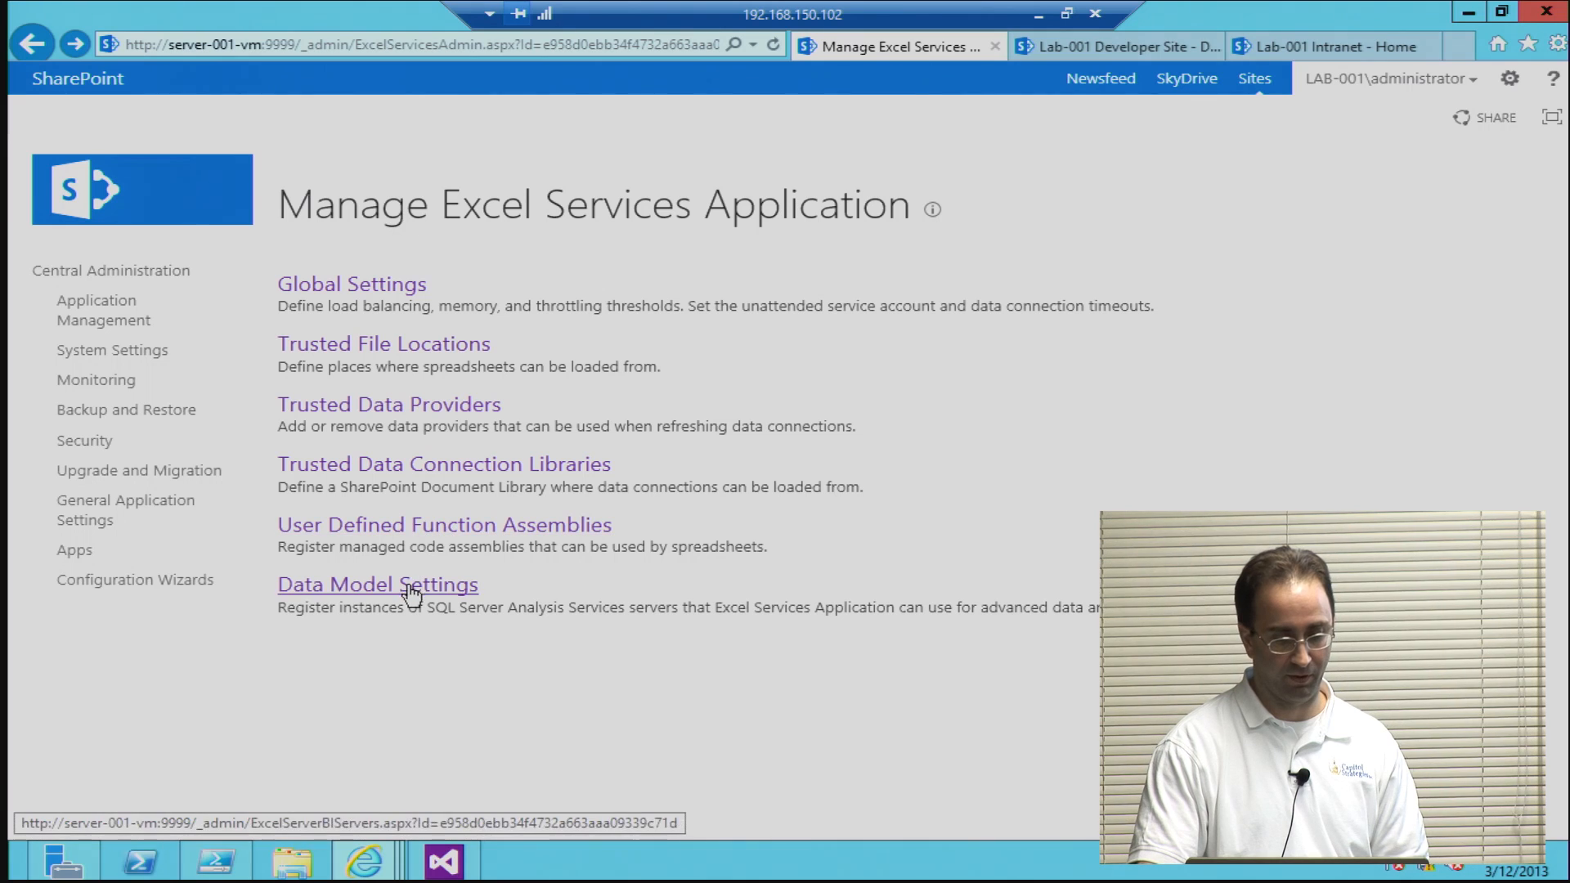
{"action": "left_click", "coordinate": [30, 42]}
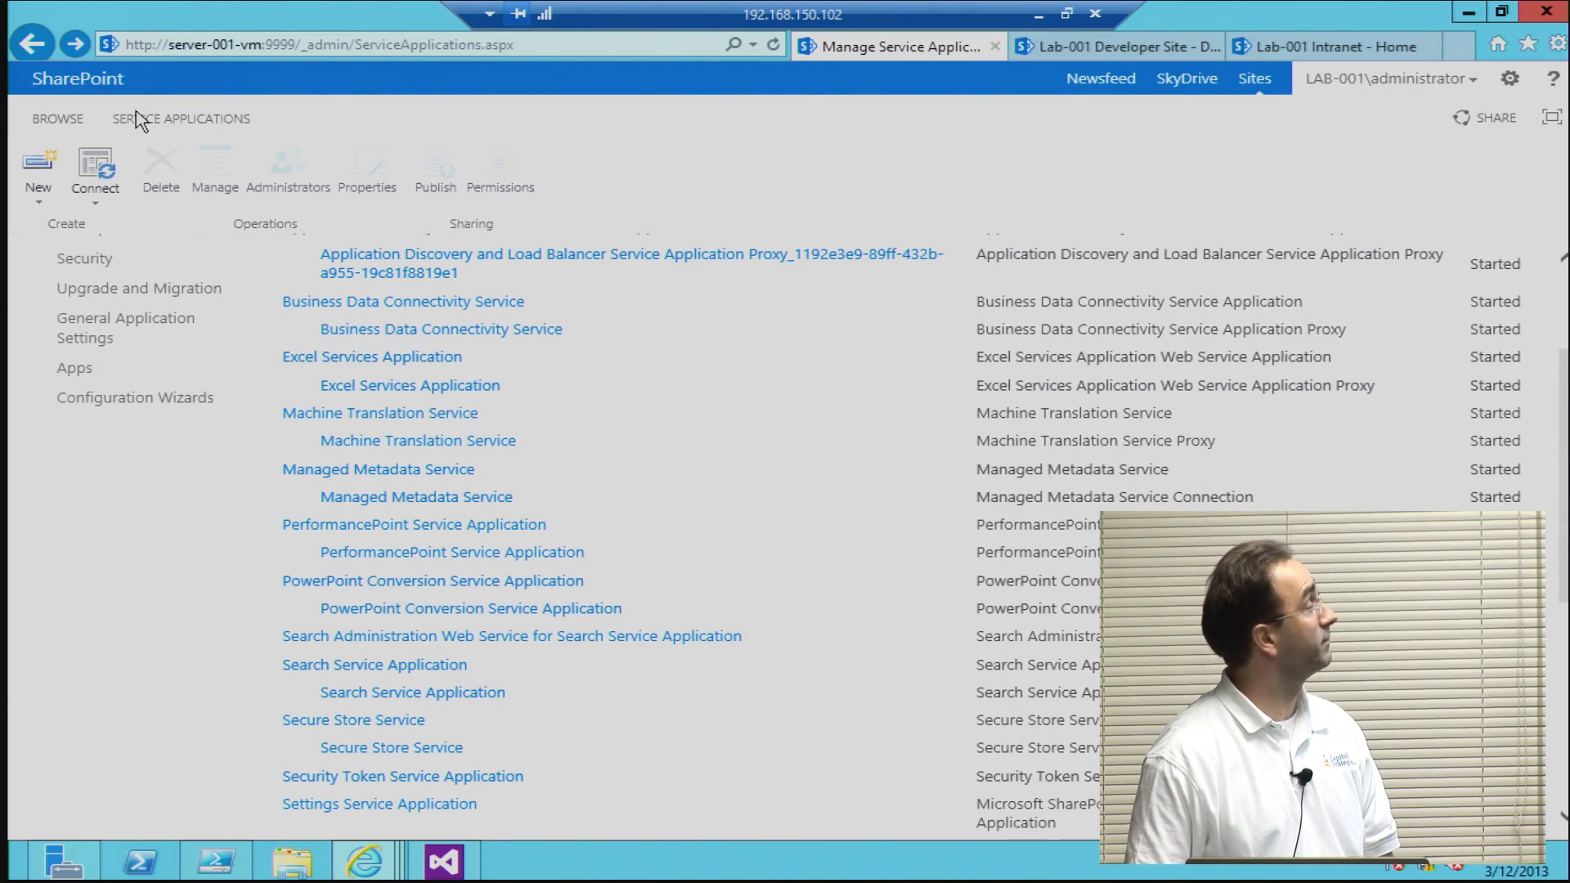
{"action": "left_click", "coordinate": [14, 44]}
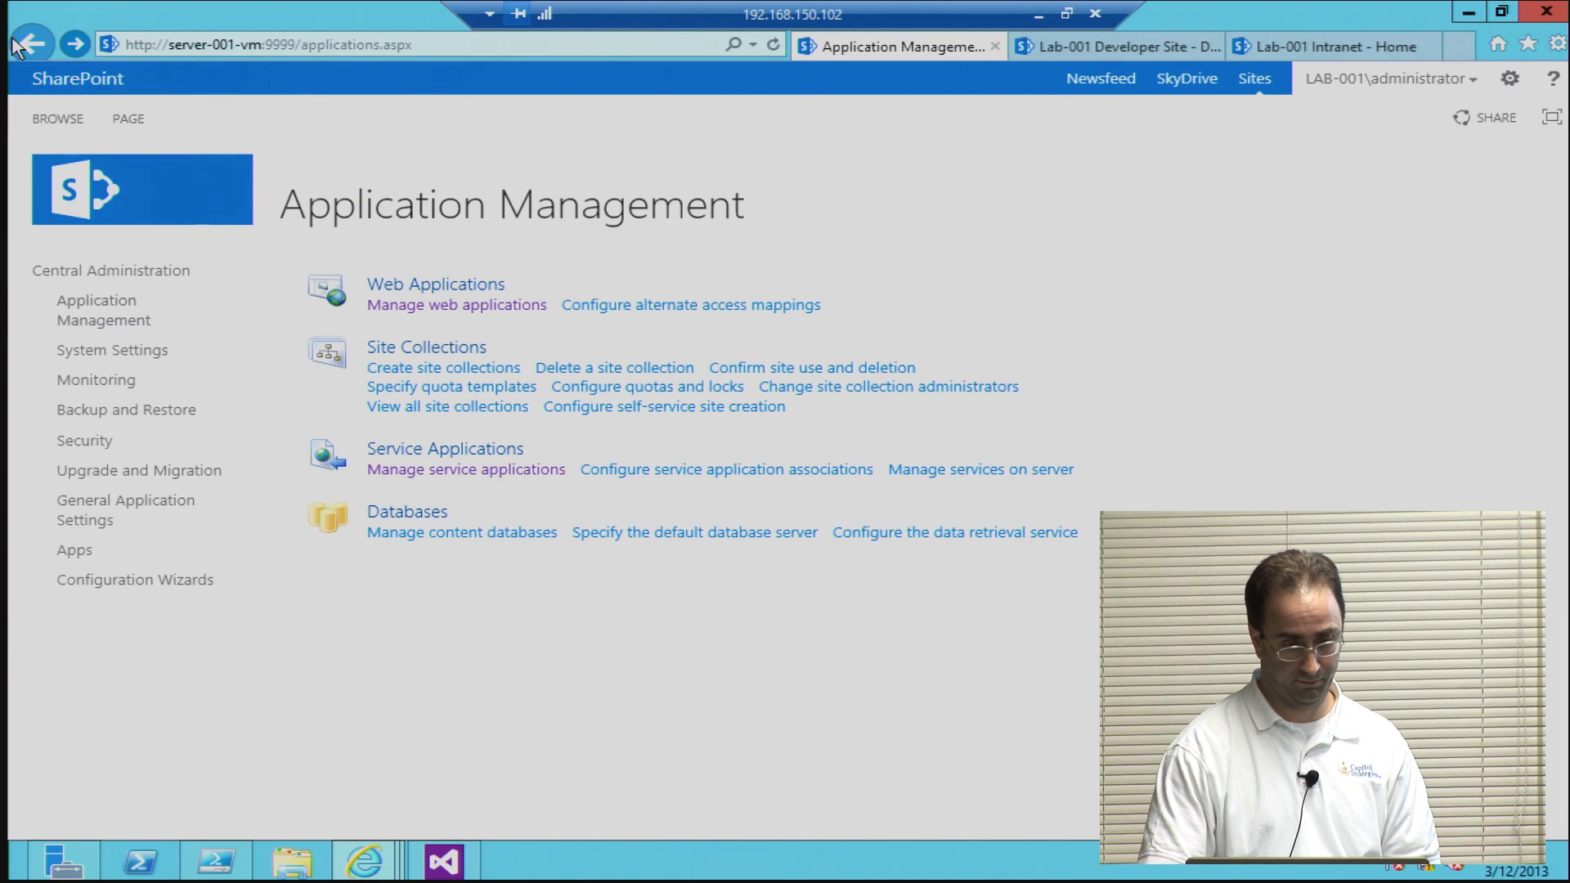
{"action": "left_click", "coordinate": [77, 312]}
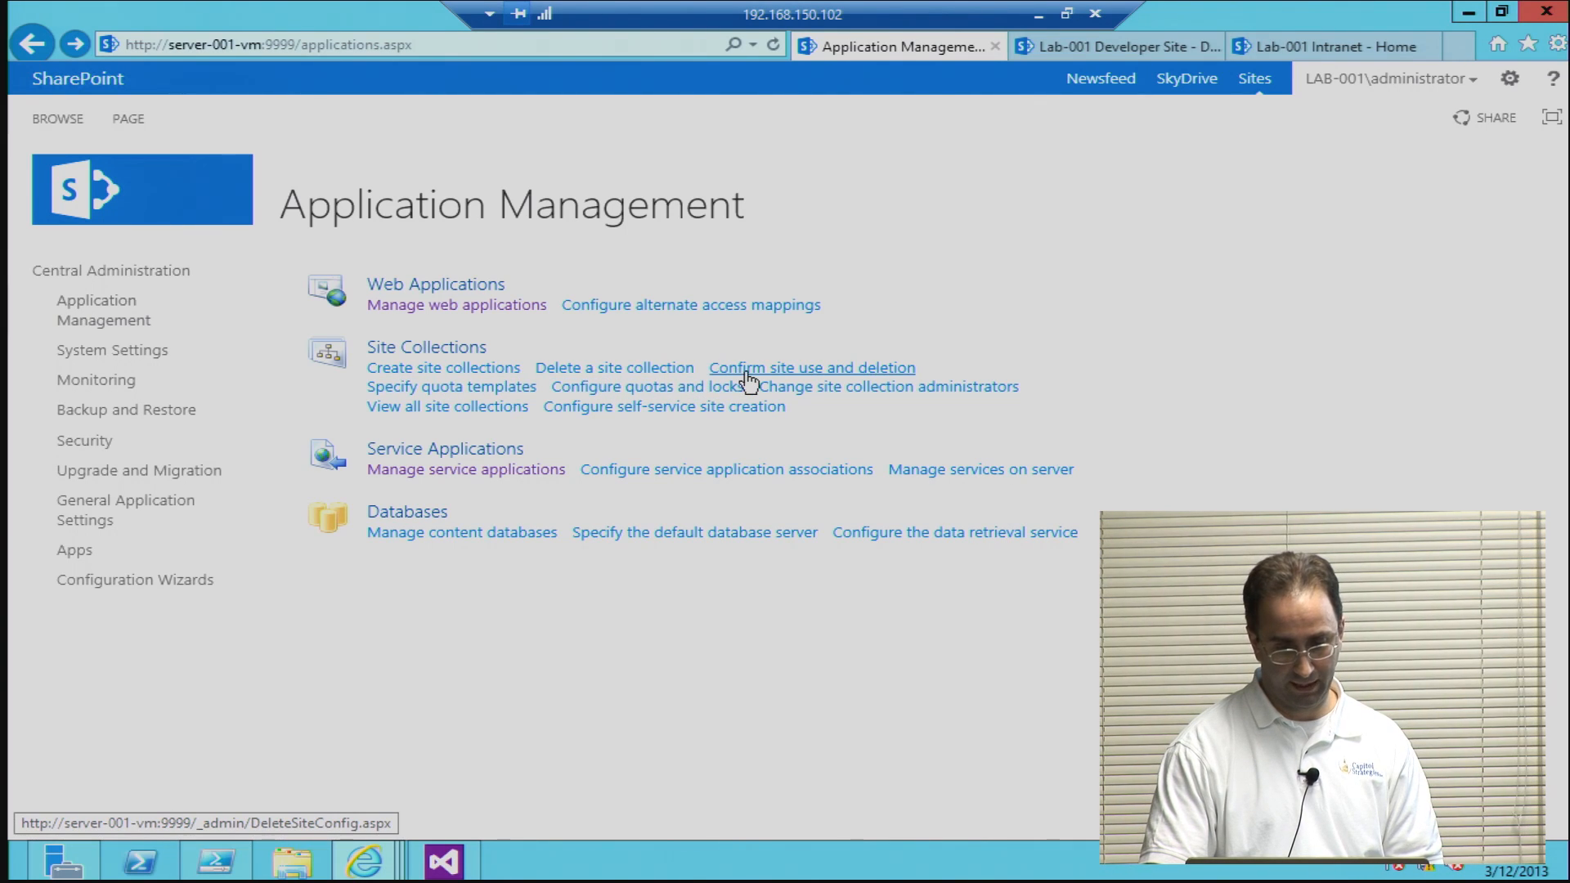
{"action": "left_click", "coordinate": [477, 409]}
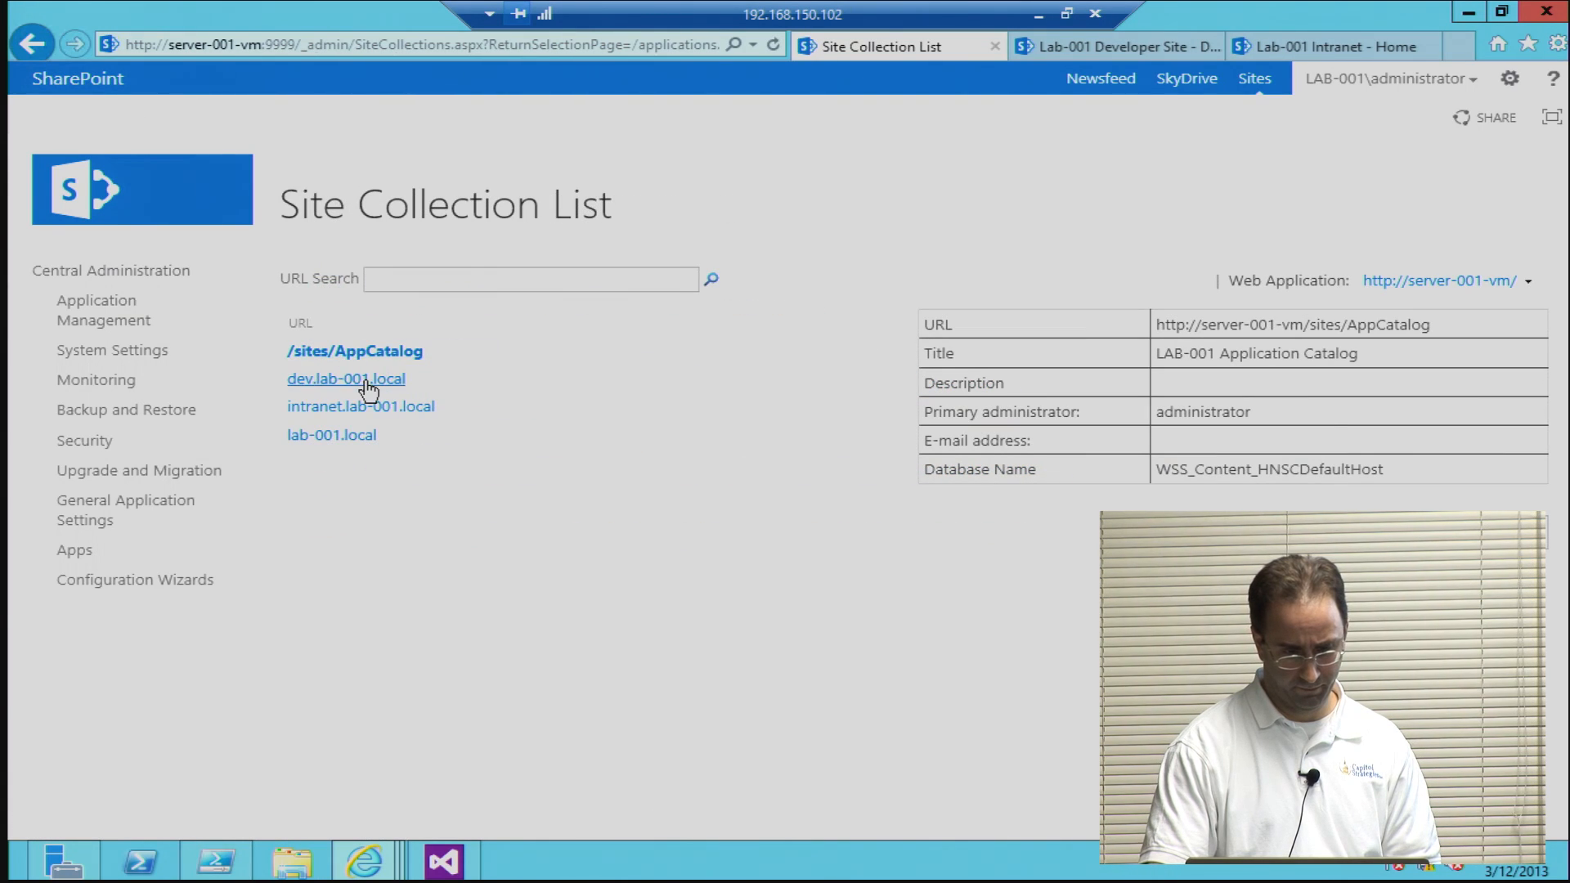
{"action": "left_click", "coordinate": [105, 321]}
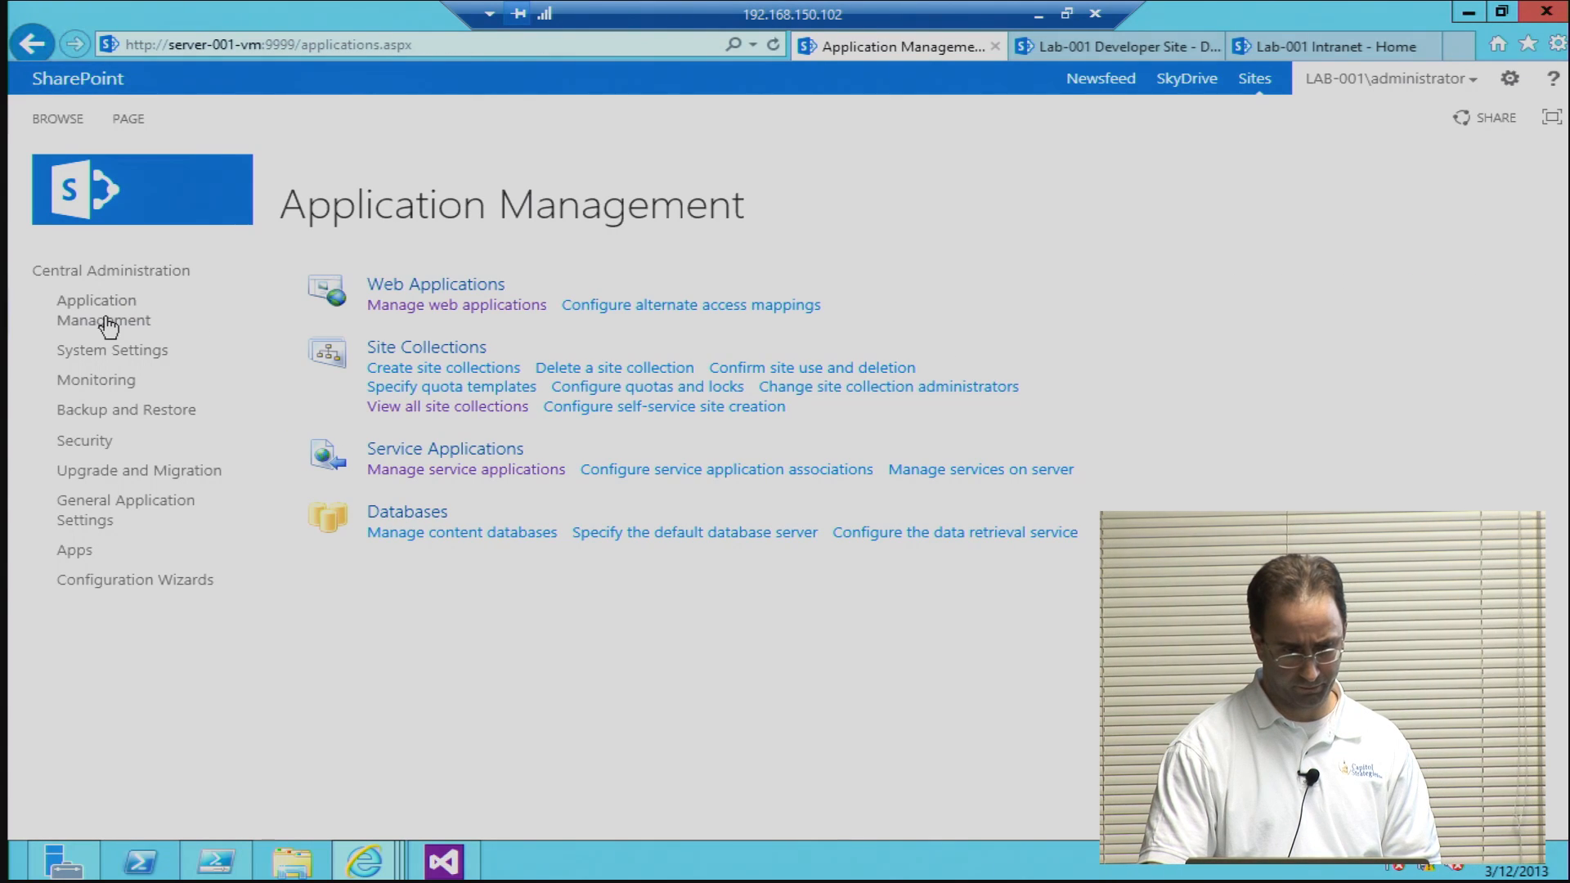
Step: View the Lab-001 Developer Site home page and open the site settings of the Lab-001 Intranet site
{"action": "left_click", "coordinate": [1108, 51]}
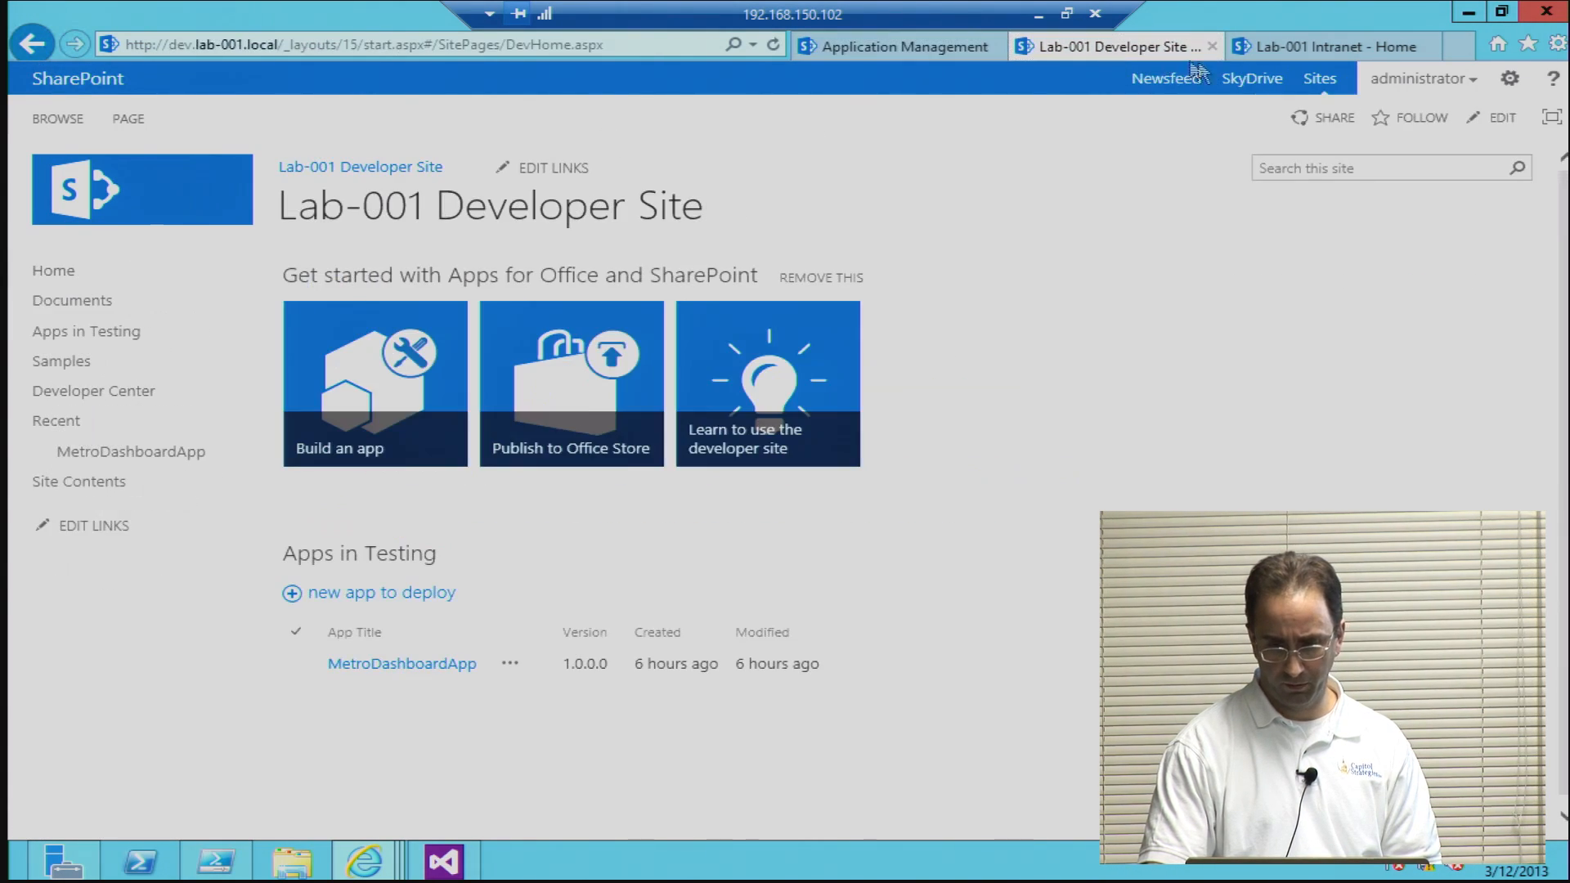
{"action": "left_click", "coordinate": [1271, 45]}
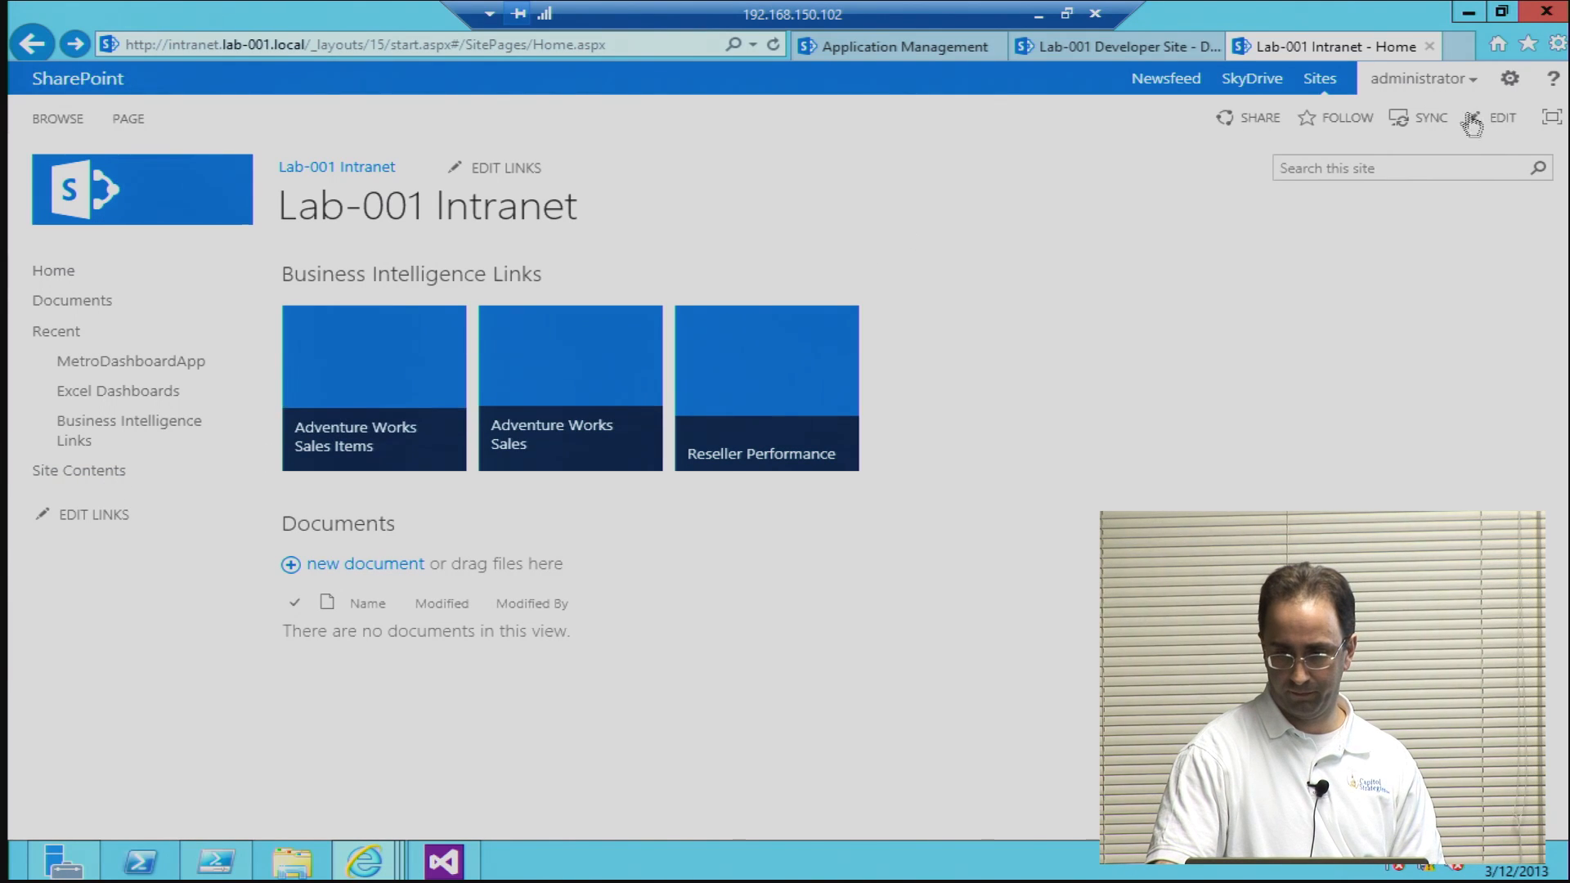
{"action": "left_click", "coordinate": [1453, 91]}
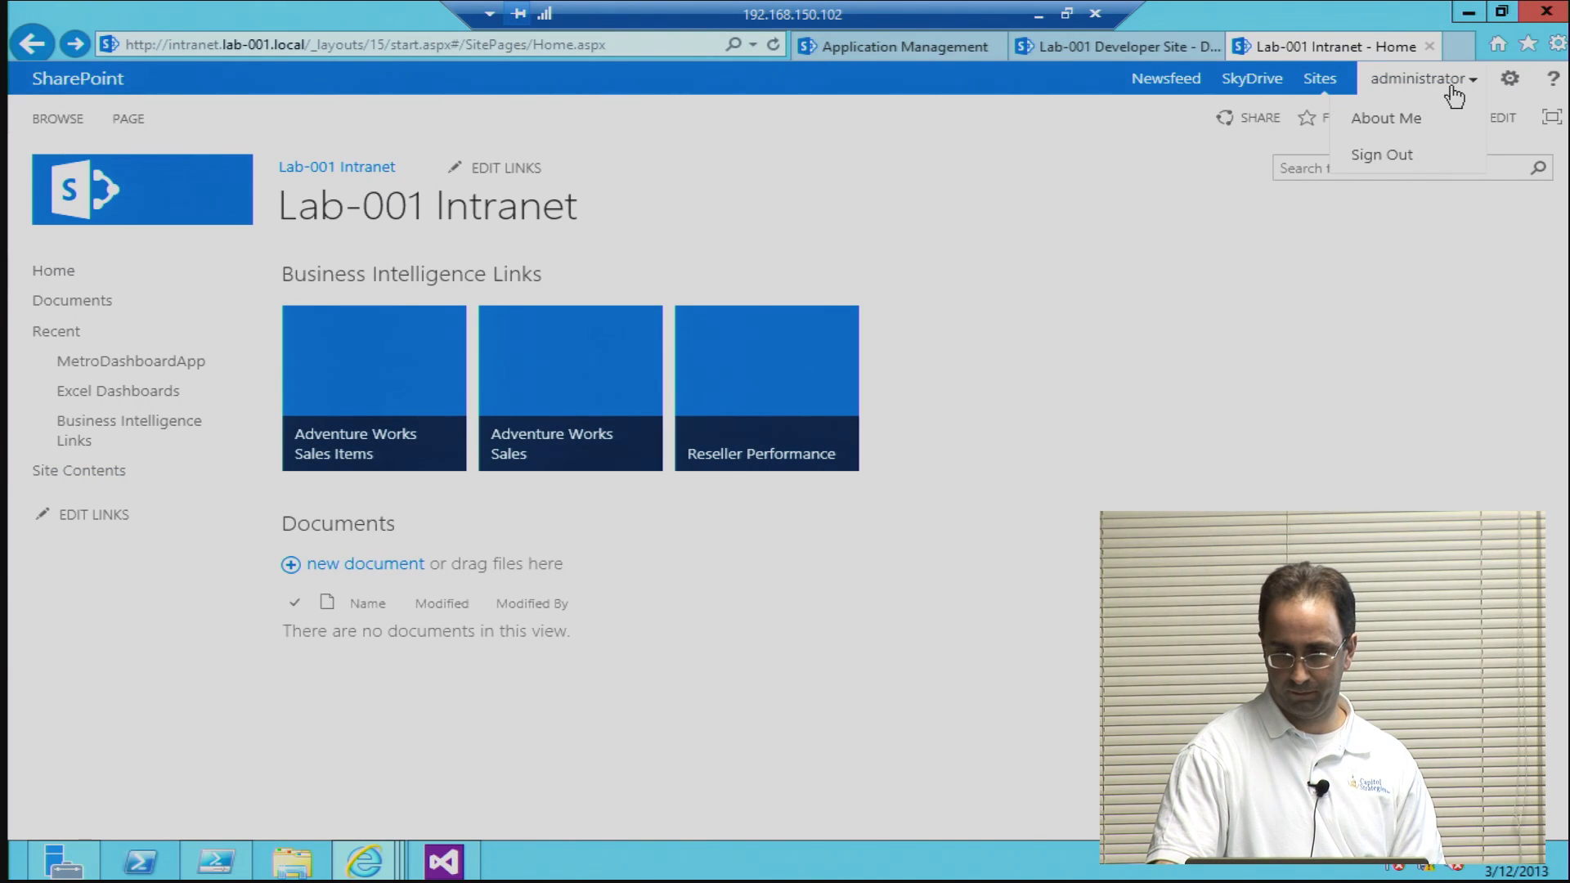
{"action": "left_click", "coordinate": [1510, 85]}
{"action": "left_click", "coordinate": [1312, 250]}
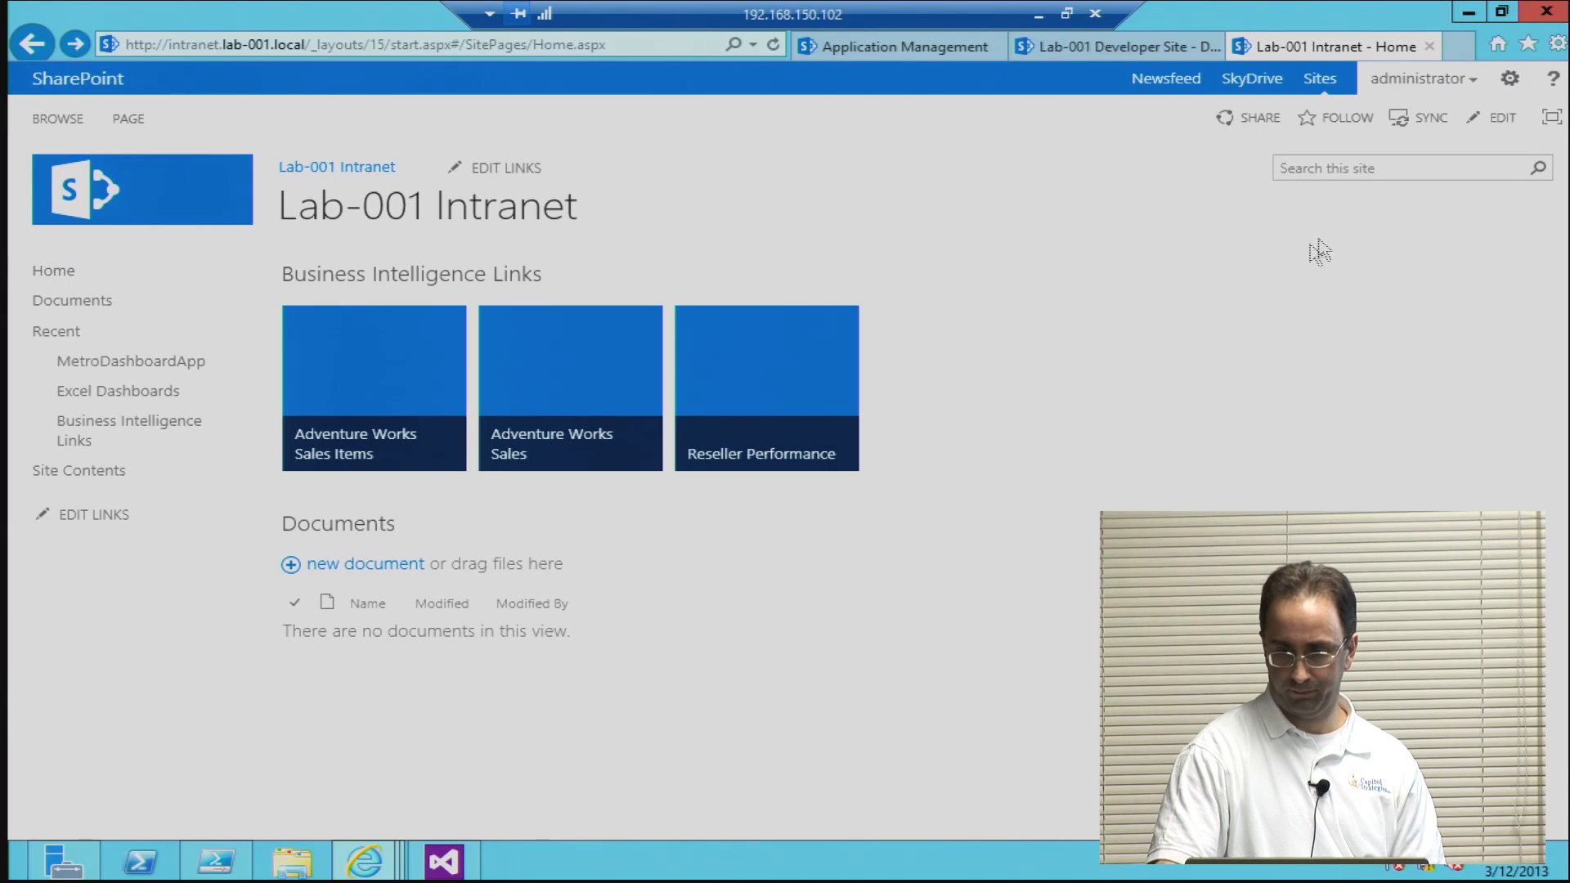
{"action": "left_click", "coordinate": [1509, 80]}
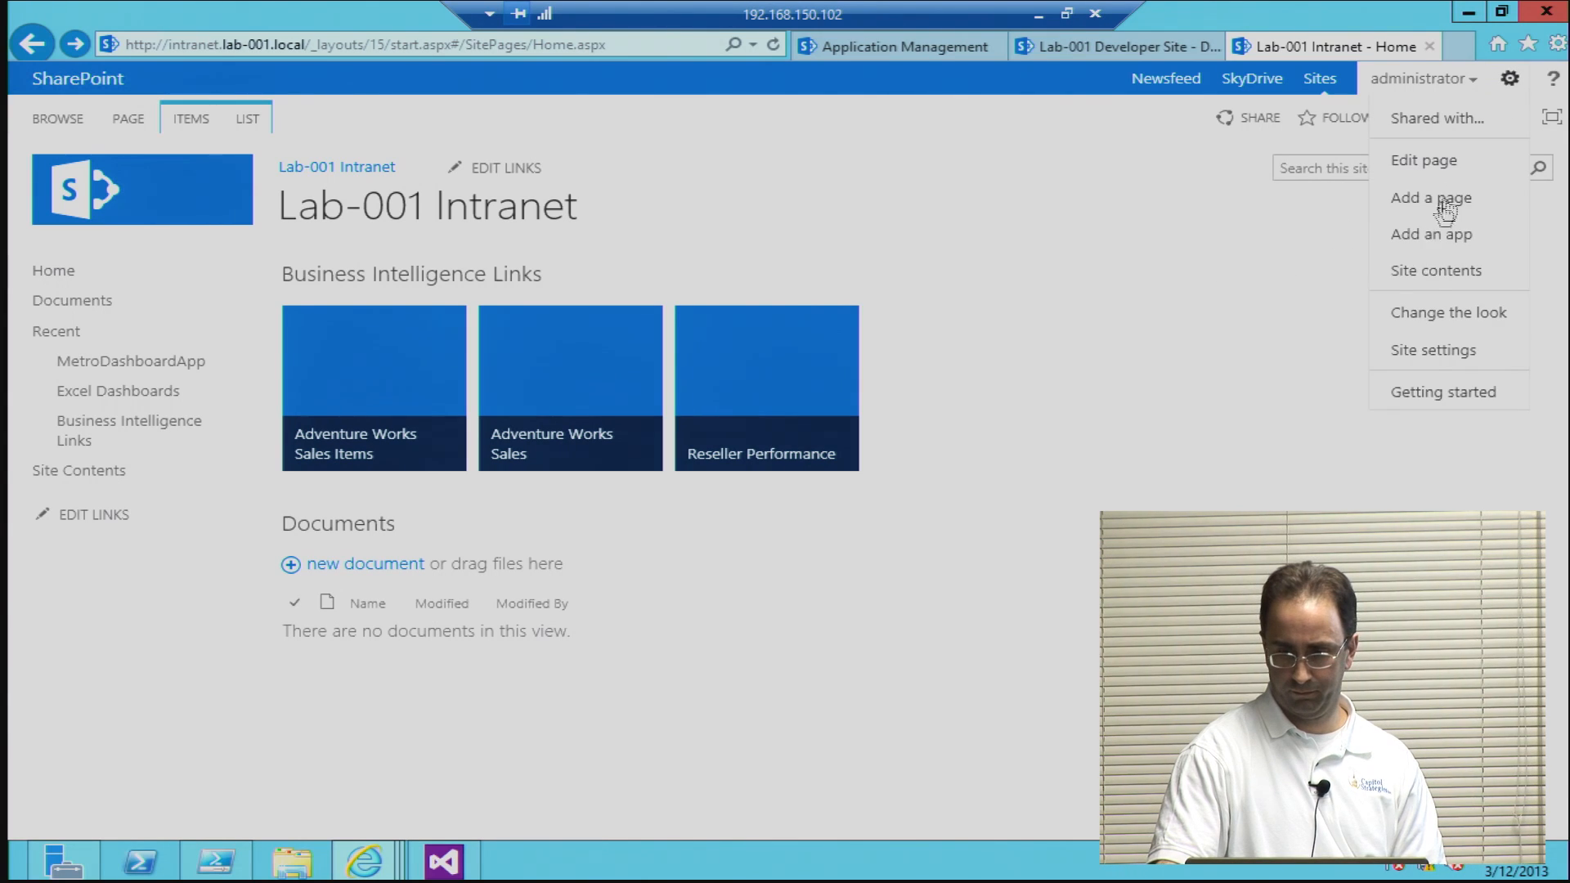
{"action": "left_click", "coordinate": [1246, 439]}
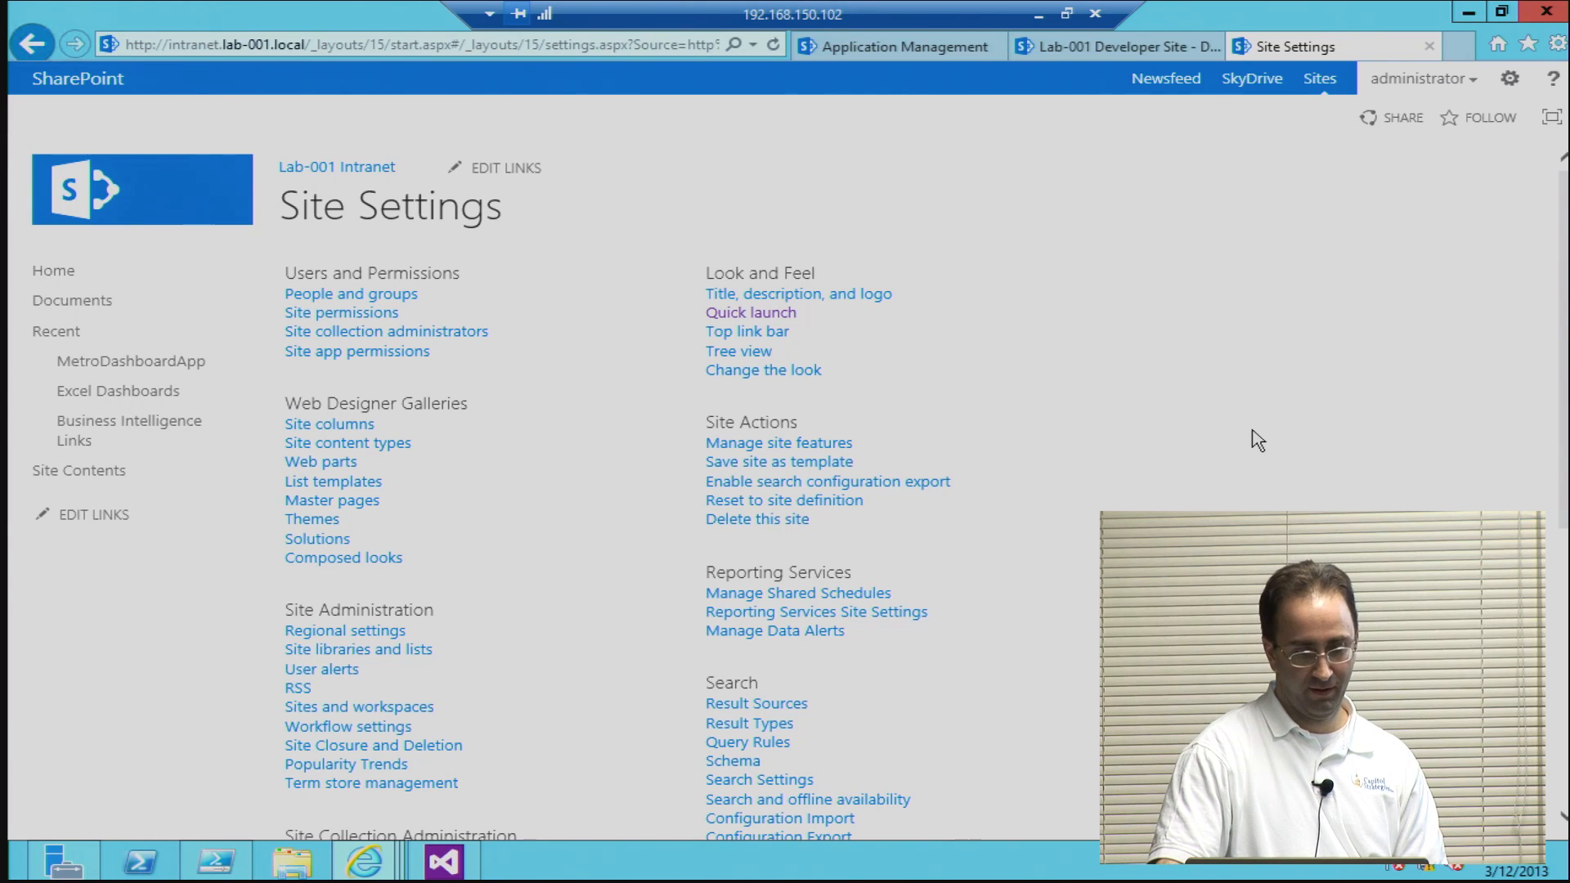
Step: Find PerformancePoint Services Site Collection Features in the intranet's site collection features, highlight its name, and return to Site Settings
{"action": "scroll", "coordinate": [1255, 442], "scroll_direction": "down", "scroll_amount": 4}
{"action": "scroll", "coordinate": [1266, 444], "scroll_direction": "down", "scroll_amount": 1}
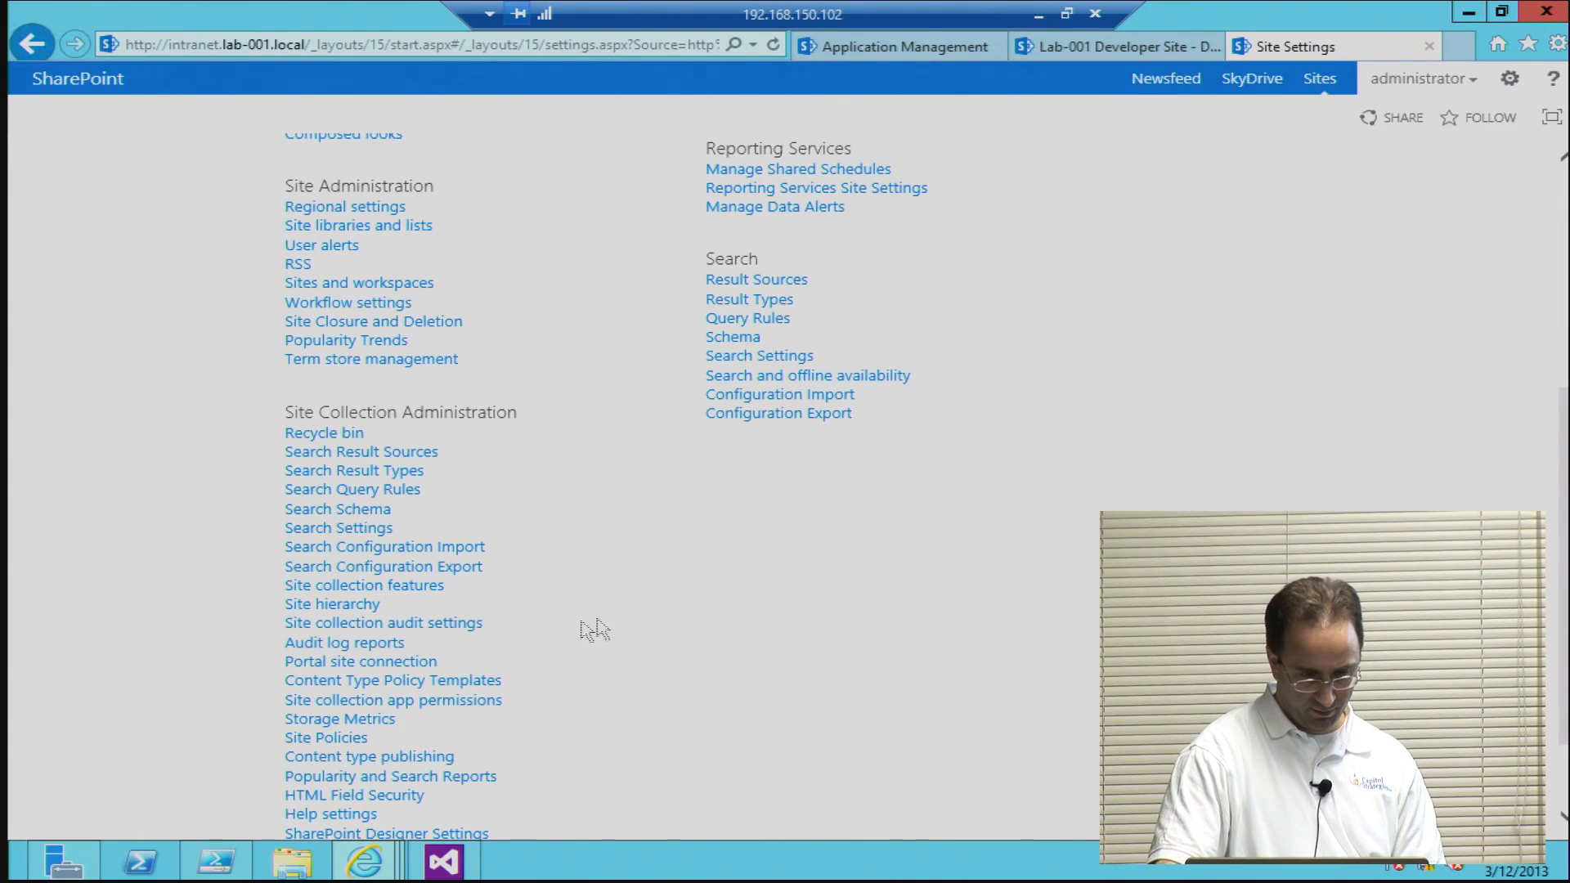
{"action": "left_click", "coordinate": [434, 589]}
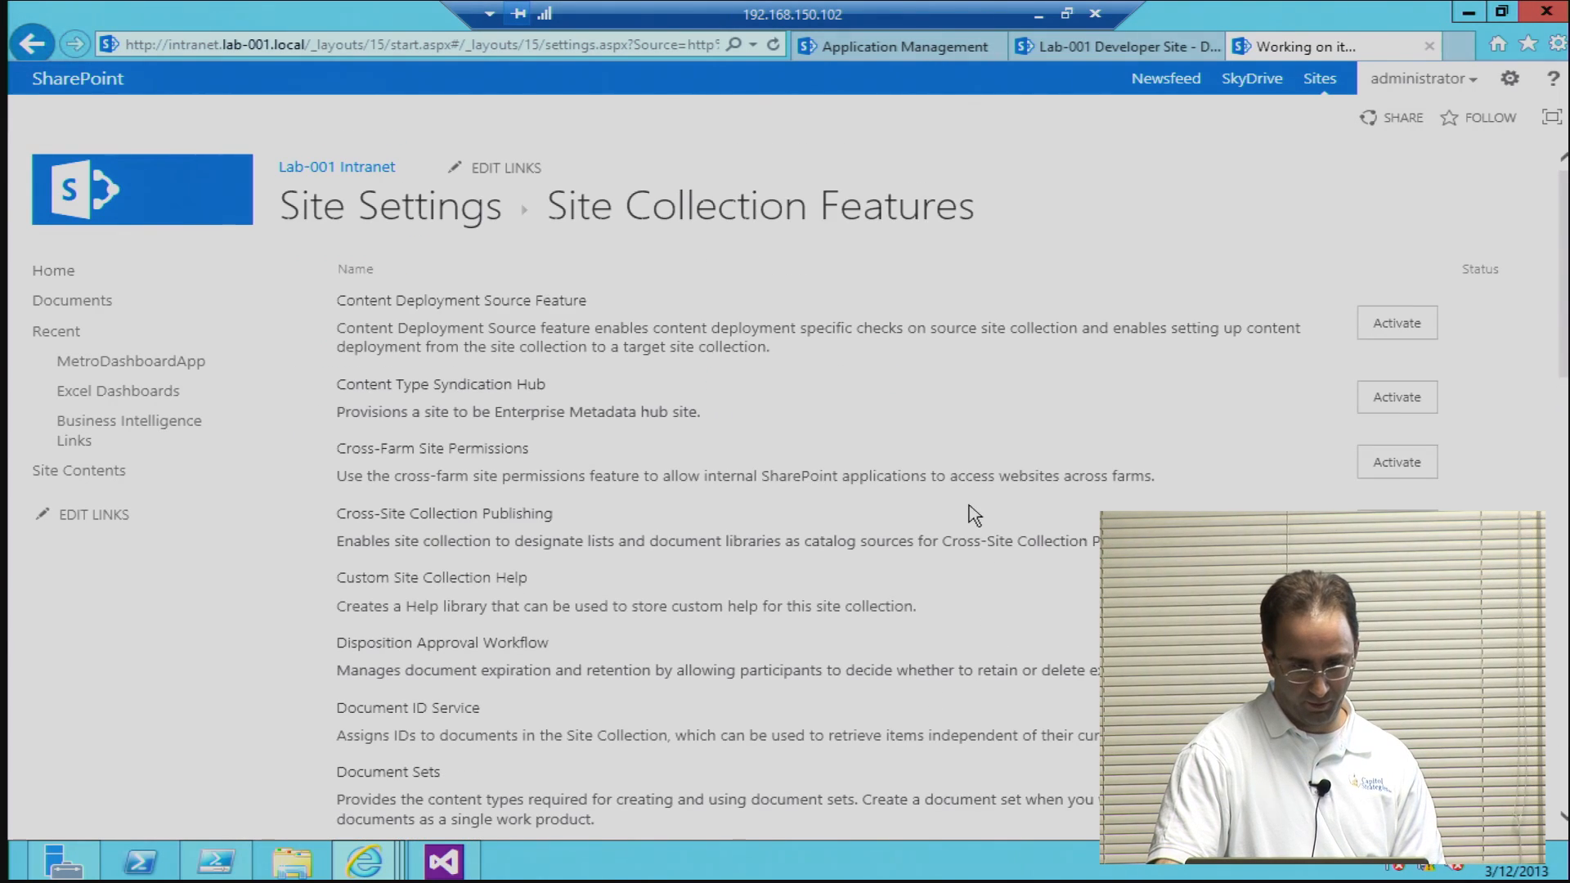
{"action": "scroll", "coordinate": [981, 540], "scroll_direction": "down", "scroll_amount": 2}
{"action": "scroll", "coordinate": [957, 515], "scroll_direction": "down", "scroll_amount": 1}
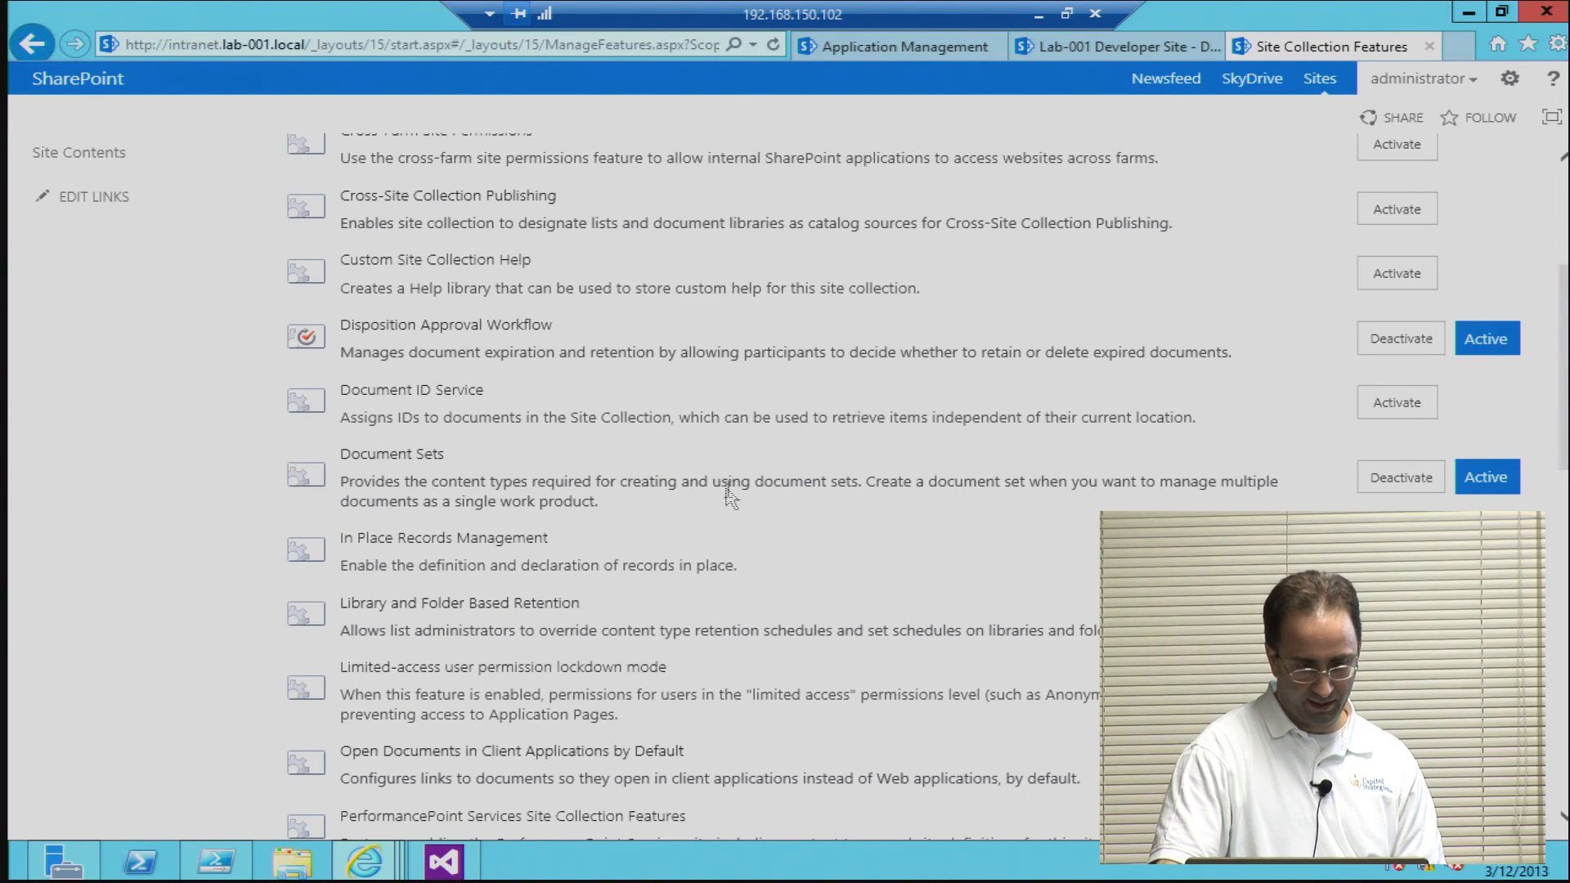
{"action": "scroll", "coordinate": [732, 483], "scroll_direction": "down", "scroll_amount": 2}
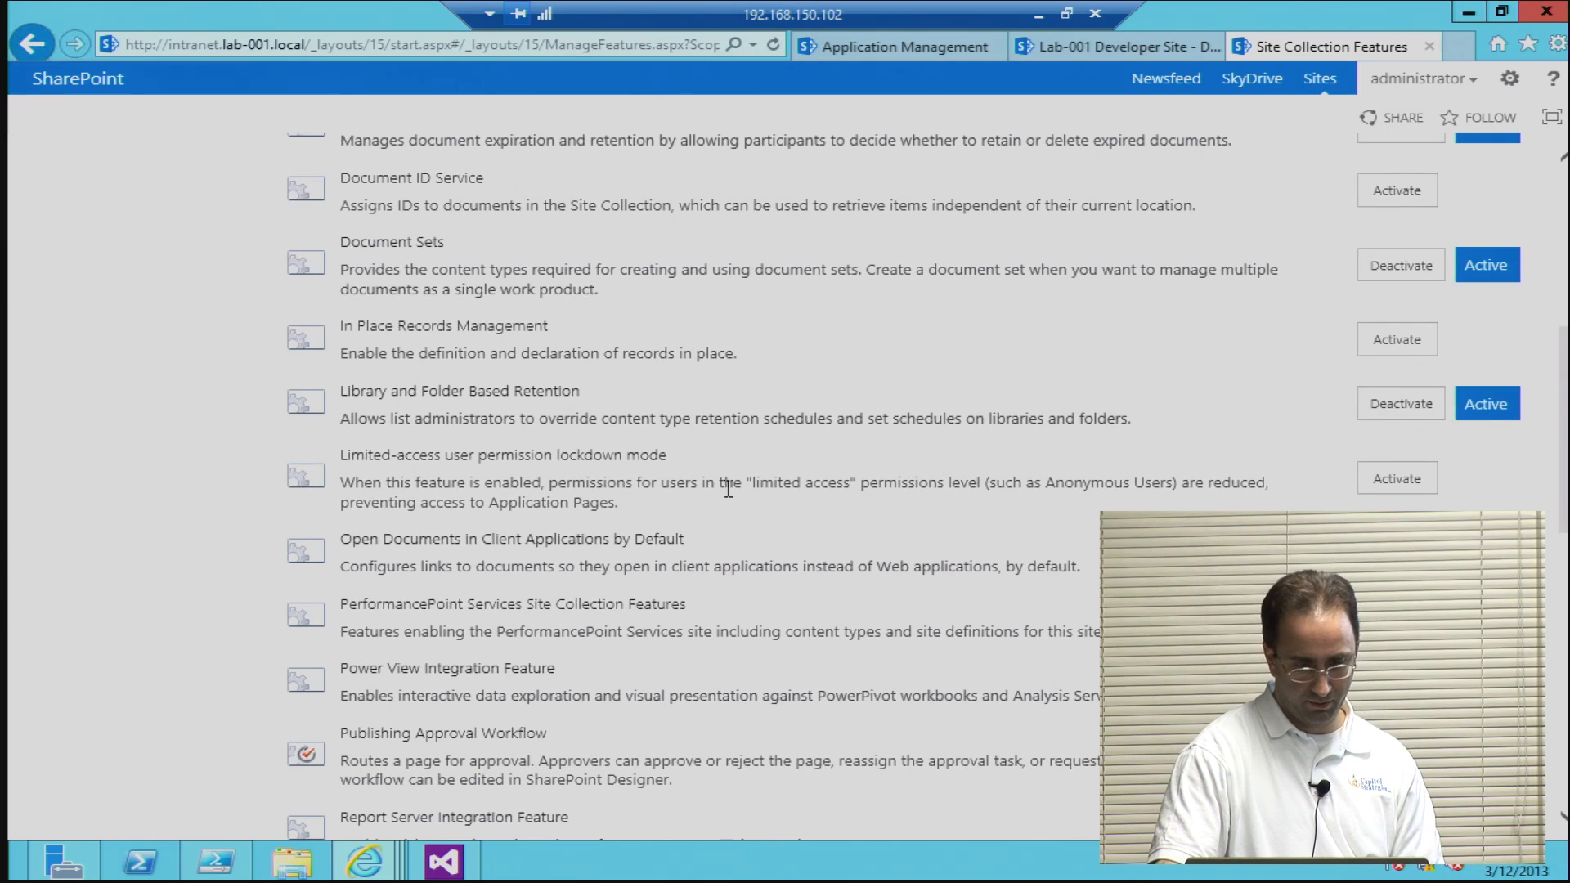
{"action": "triple_click", "coordinate": [465, 605]}
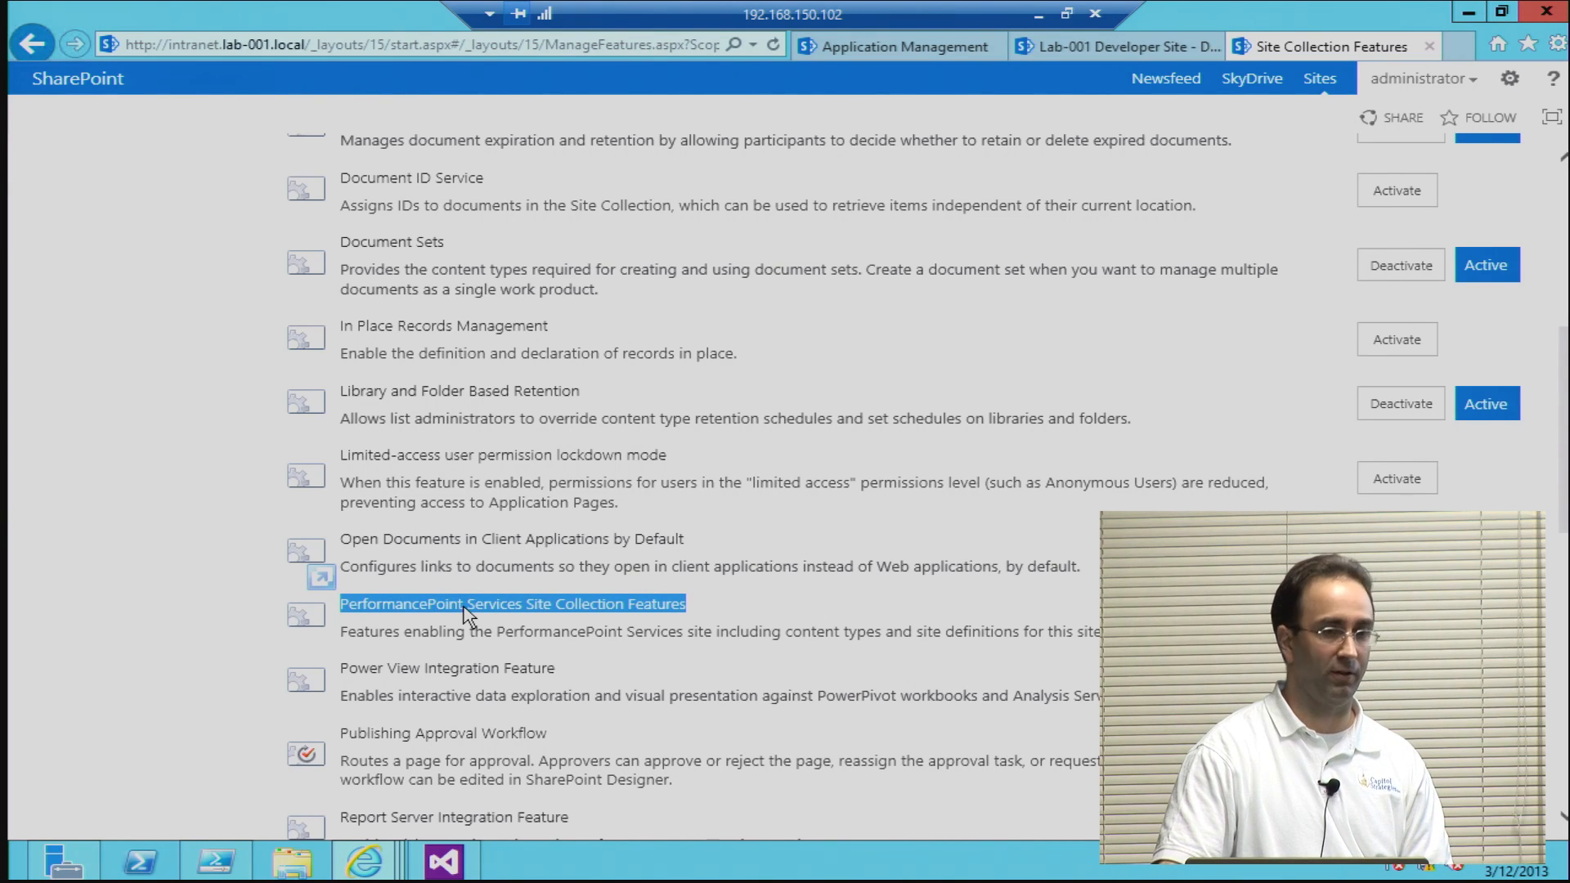
{"action": "left_click", "coordinate": [24, 42]}
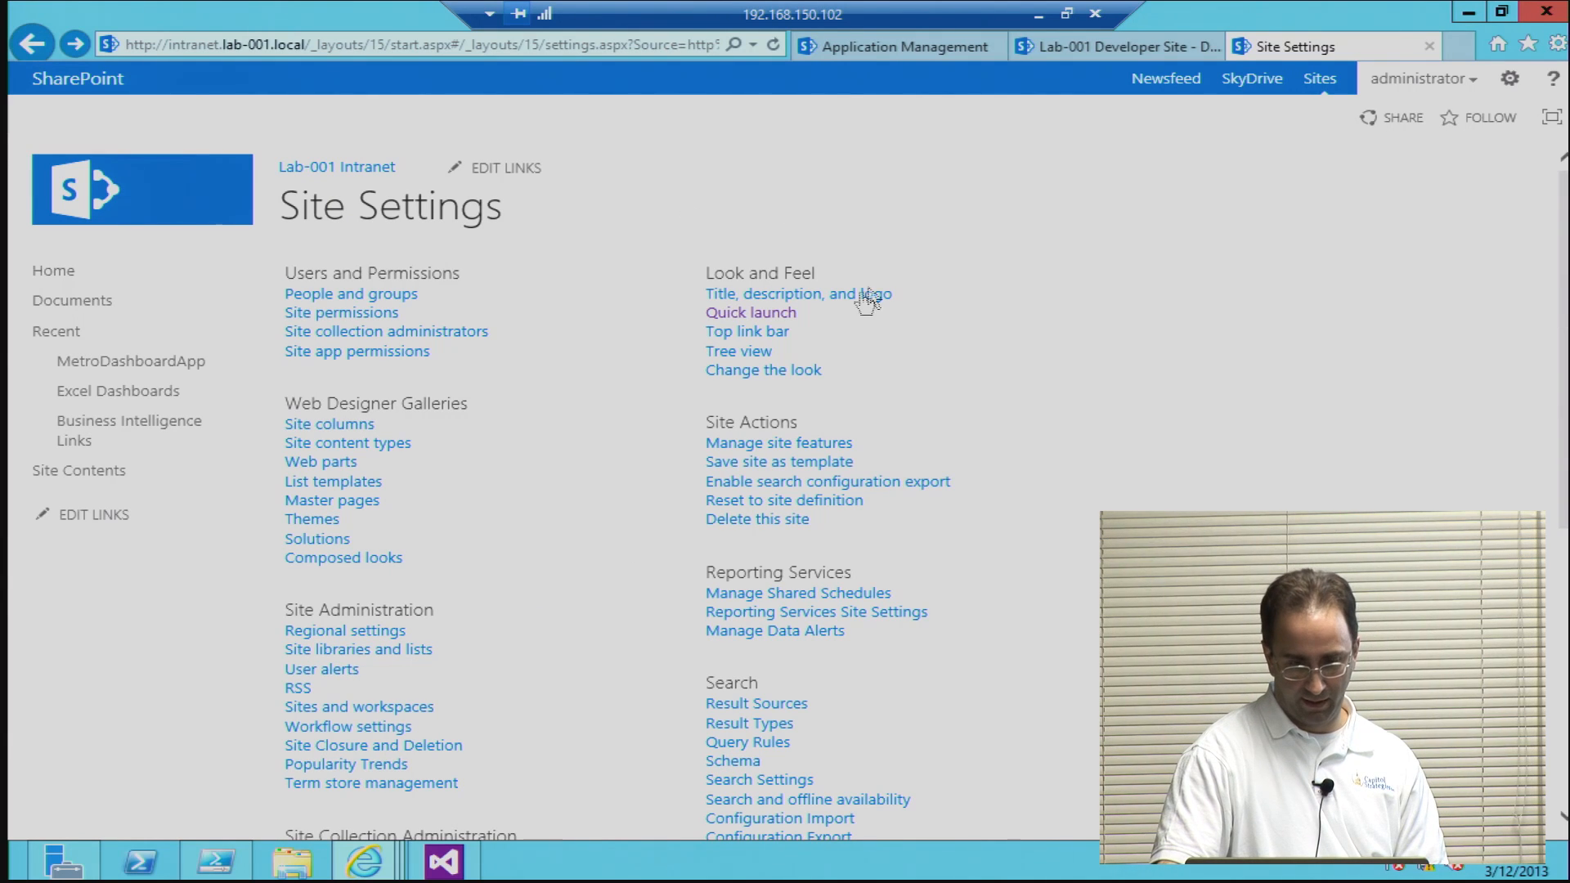
Step: Examine the intranet's site features, including PerformancePoint Services Site Features, and return to the Lab-001 Intranet home page
{"action": "left_click", "coordinate": [744, 446]}
{"action": "scroll", "coordinate": [746, 452], "scroll_direction": "down", "scroll_amount": 6}
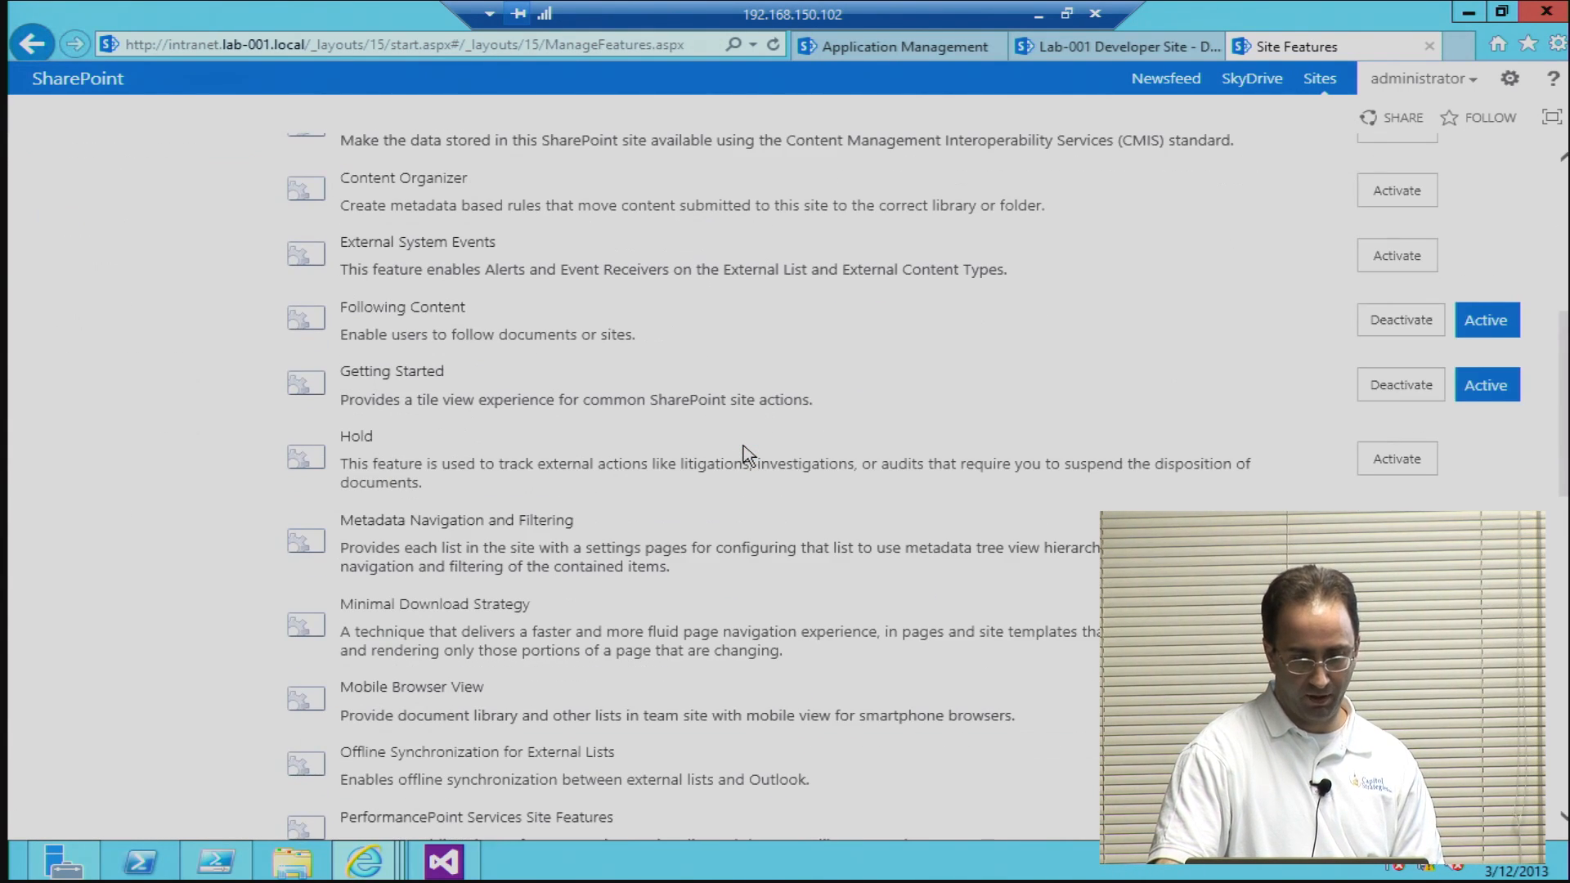
{"action": "scroll", "coordinate": [746, 452], "scroll_direction": "down", "scroll_amount": 3}
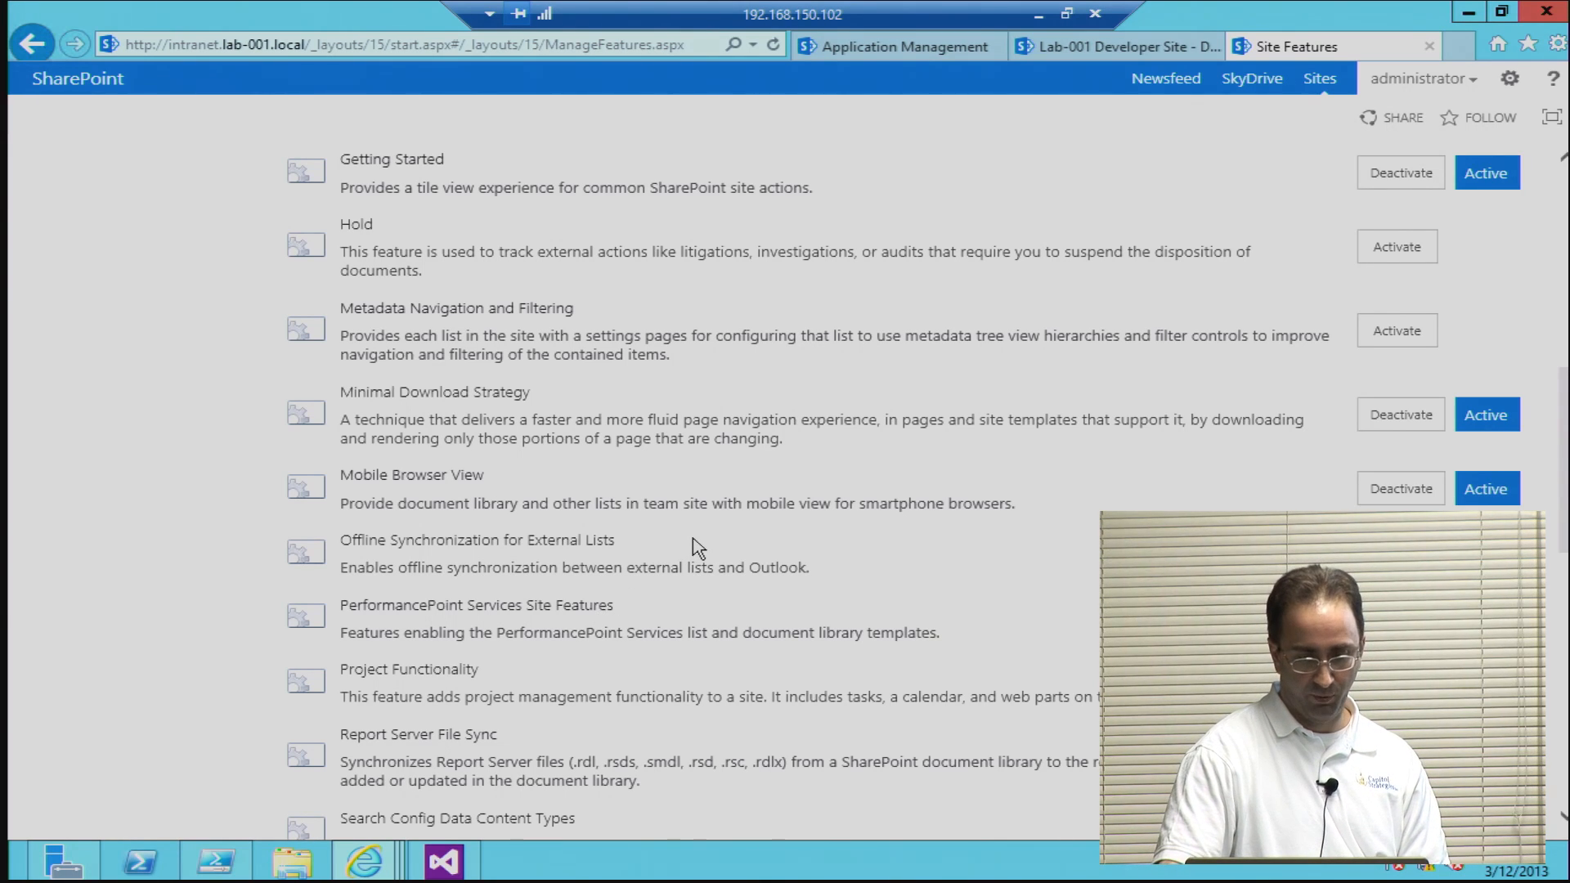
{"action": "scroll", "coordinate": [693, 546], "scroll_direction": "down", "scroll_amount": 3}
{"action": "scroll", "coordinate": [694, 539], "scroll_direction": "up", "scroll_amount": 4}
{"action": "scroll", "coordinate": [694, 540], "scroll_direction": "up", "scroll_amount": 8}
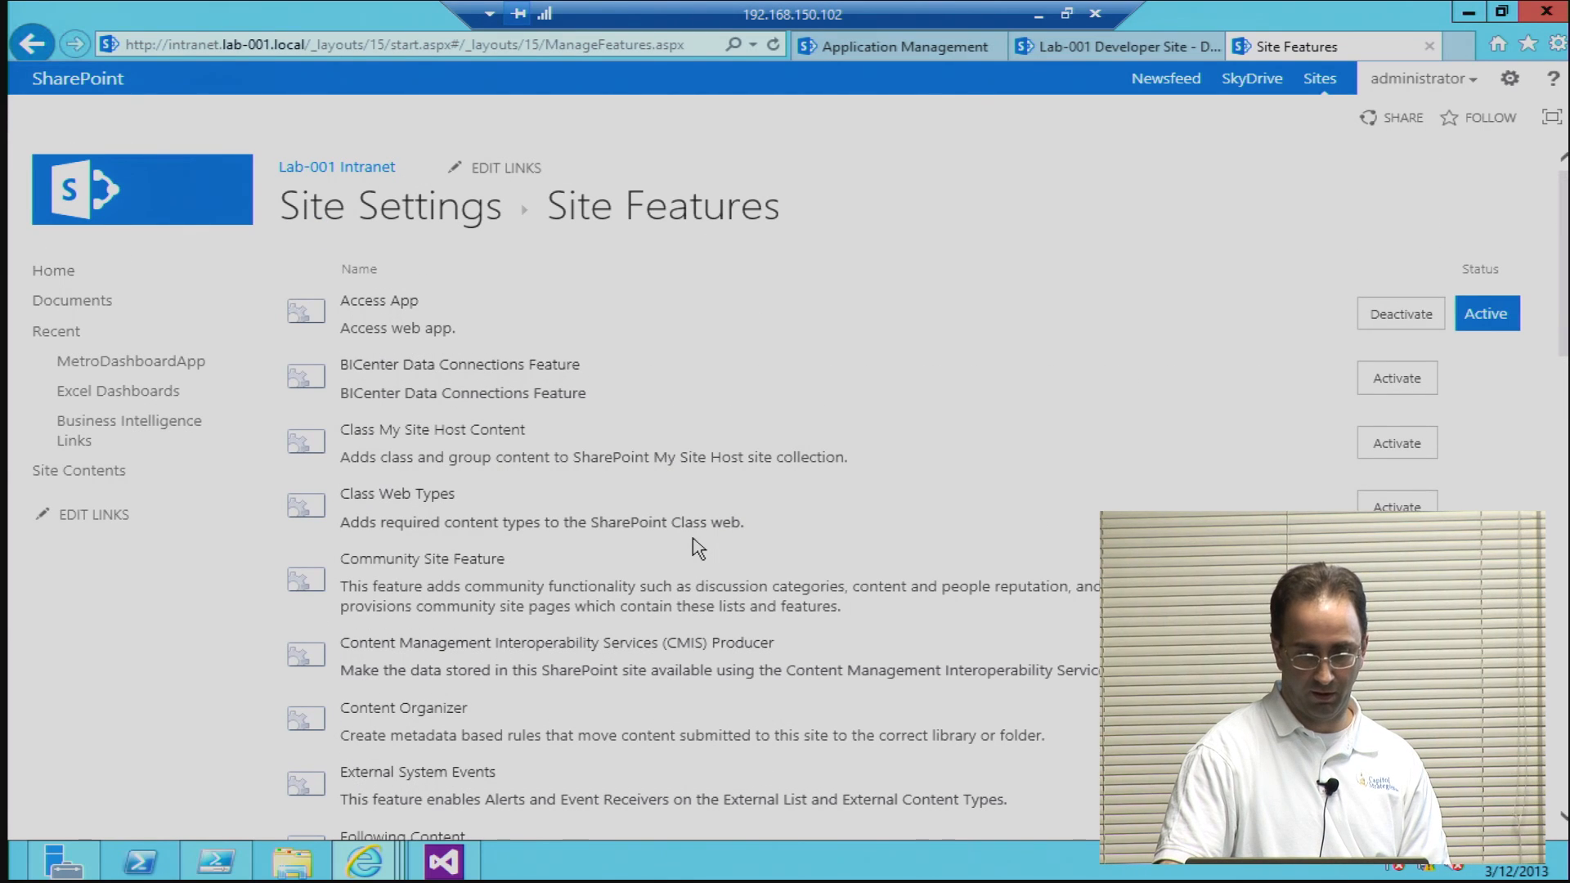
{"action": "left_click", "coordinate": [29, 37]}
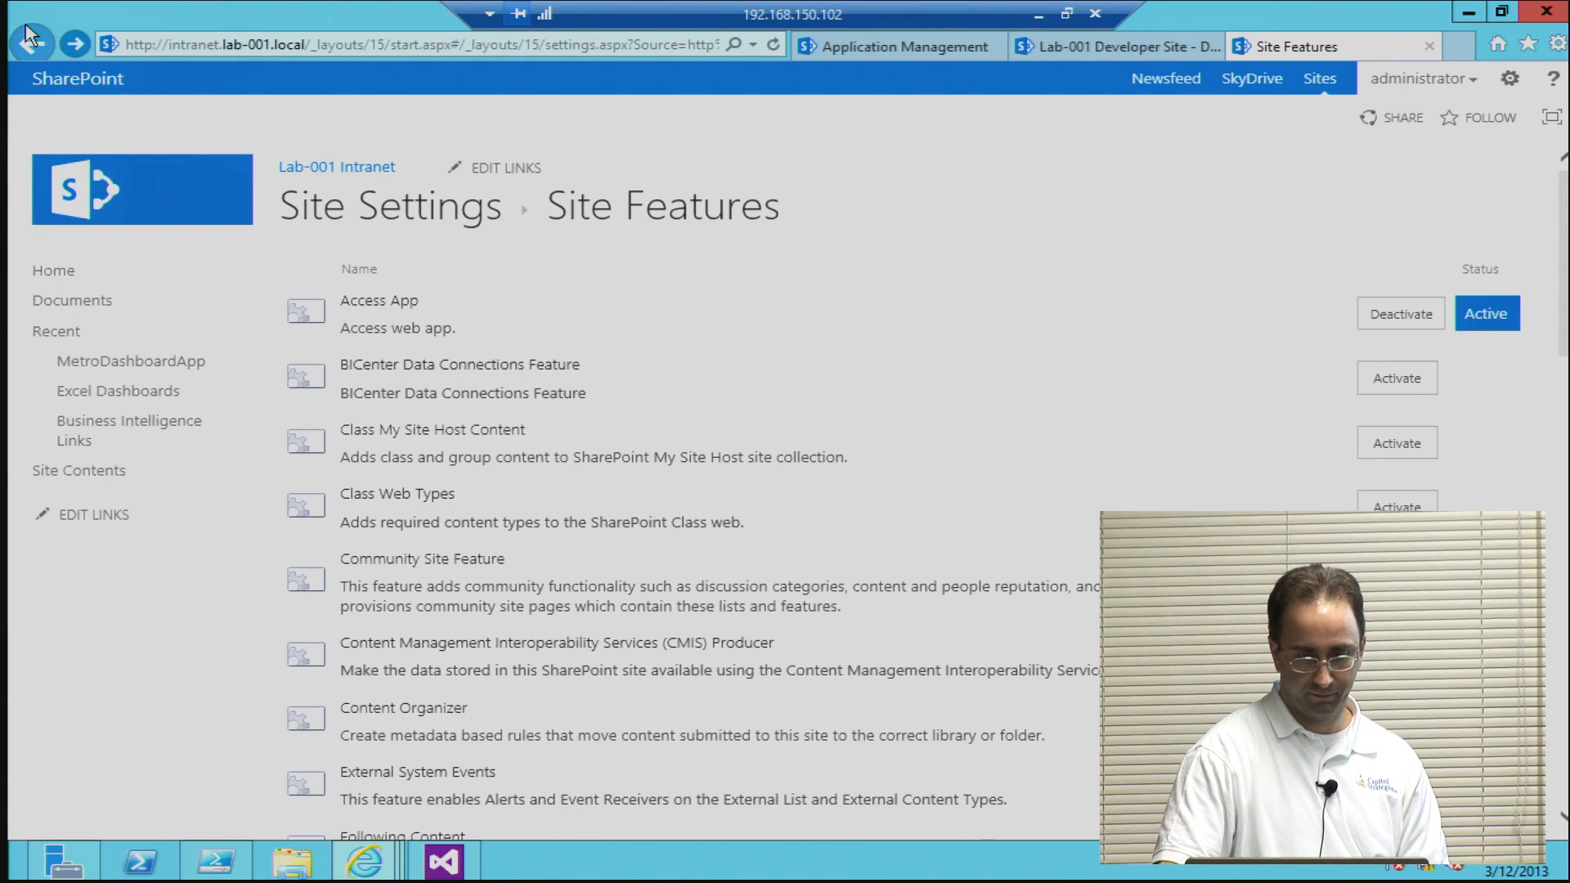
{"action": "left_click", "coordinate": [31, 35]}
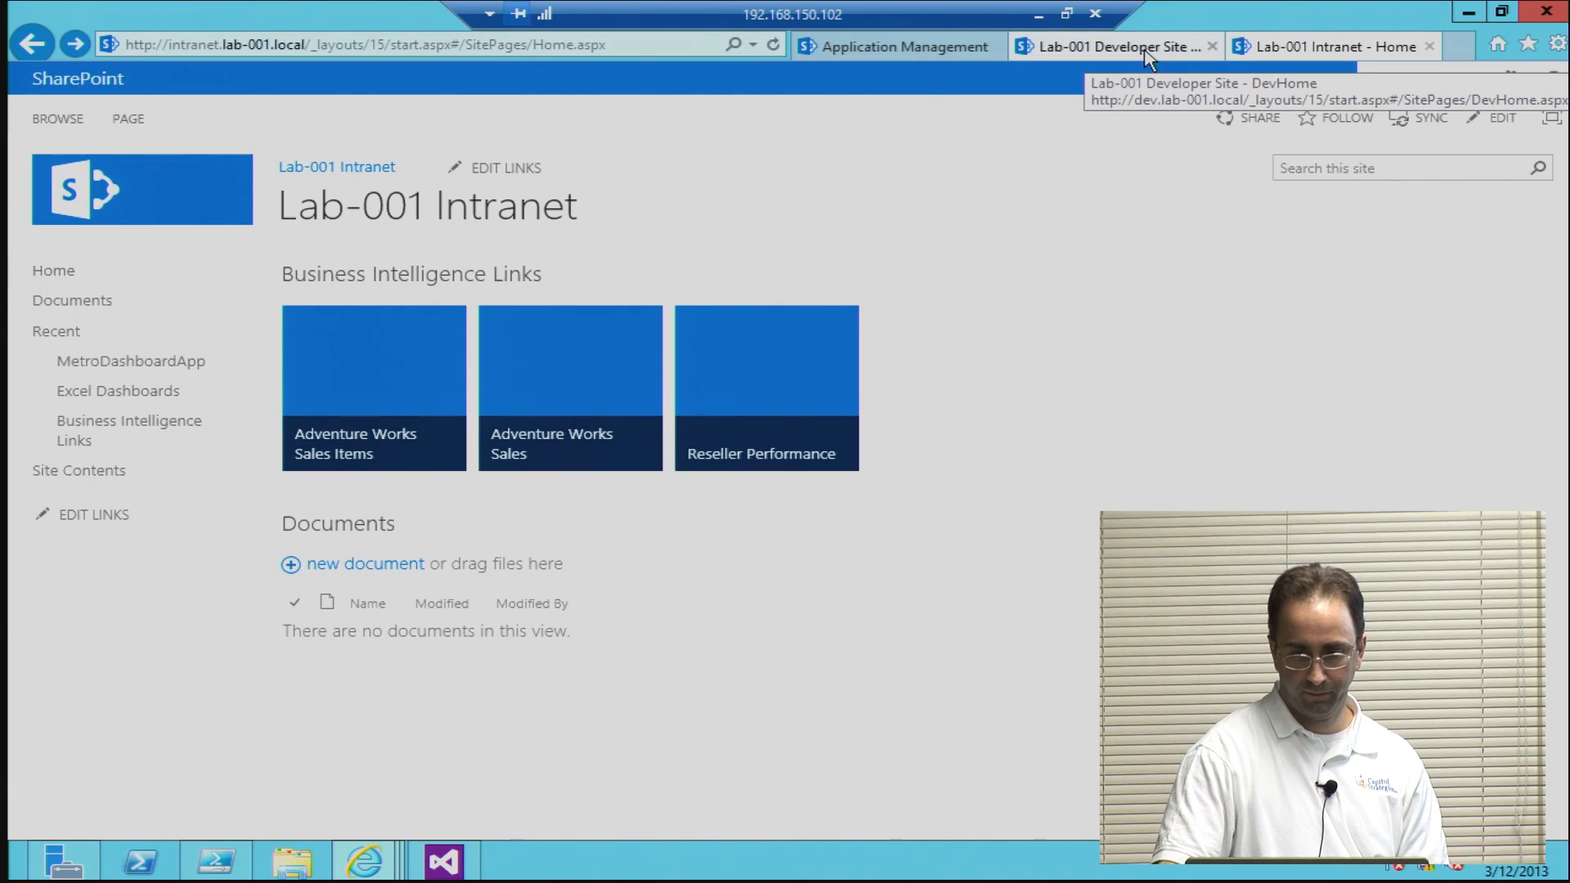
Step: View the Lab-001 Developer Site home page, go back to the Lab-001 Intranet home page and minimize the browser
{"action": "left_click", "coordinate": [1120, 54]}
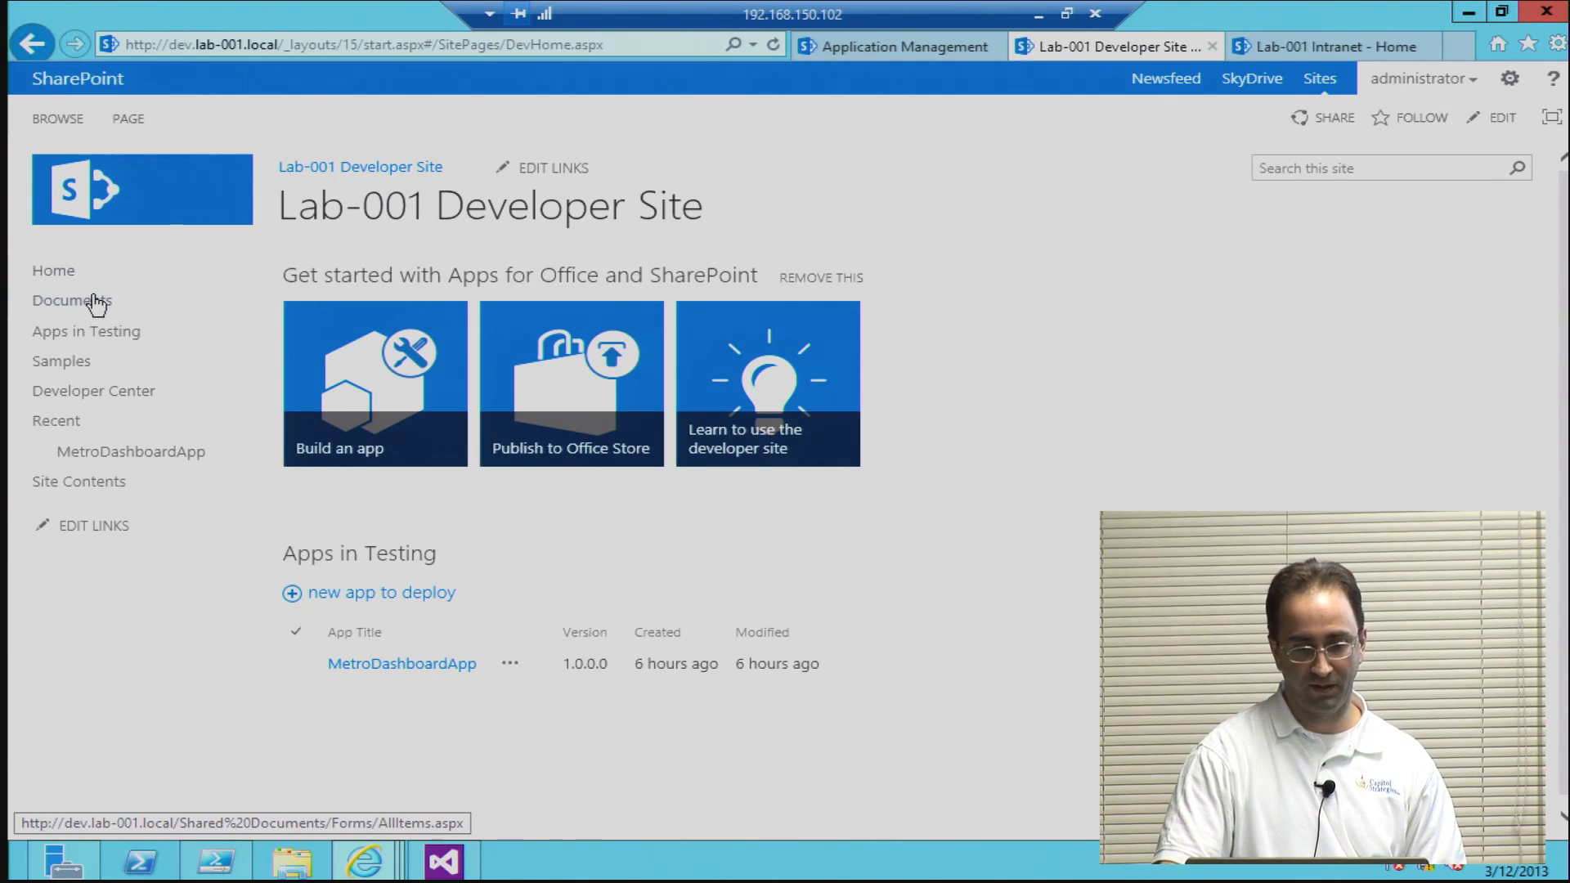
{"action": "left_click", "coordinate": [1367, 50]}
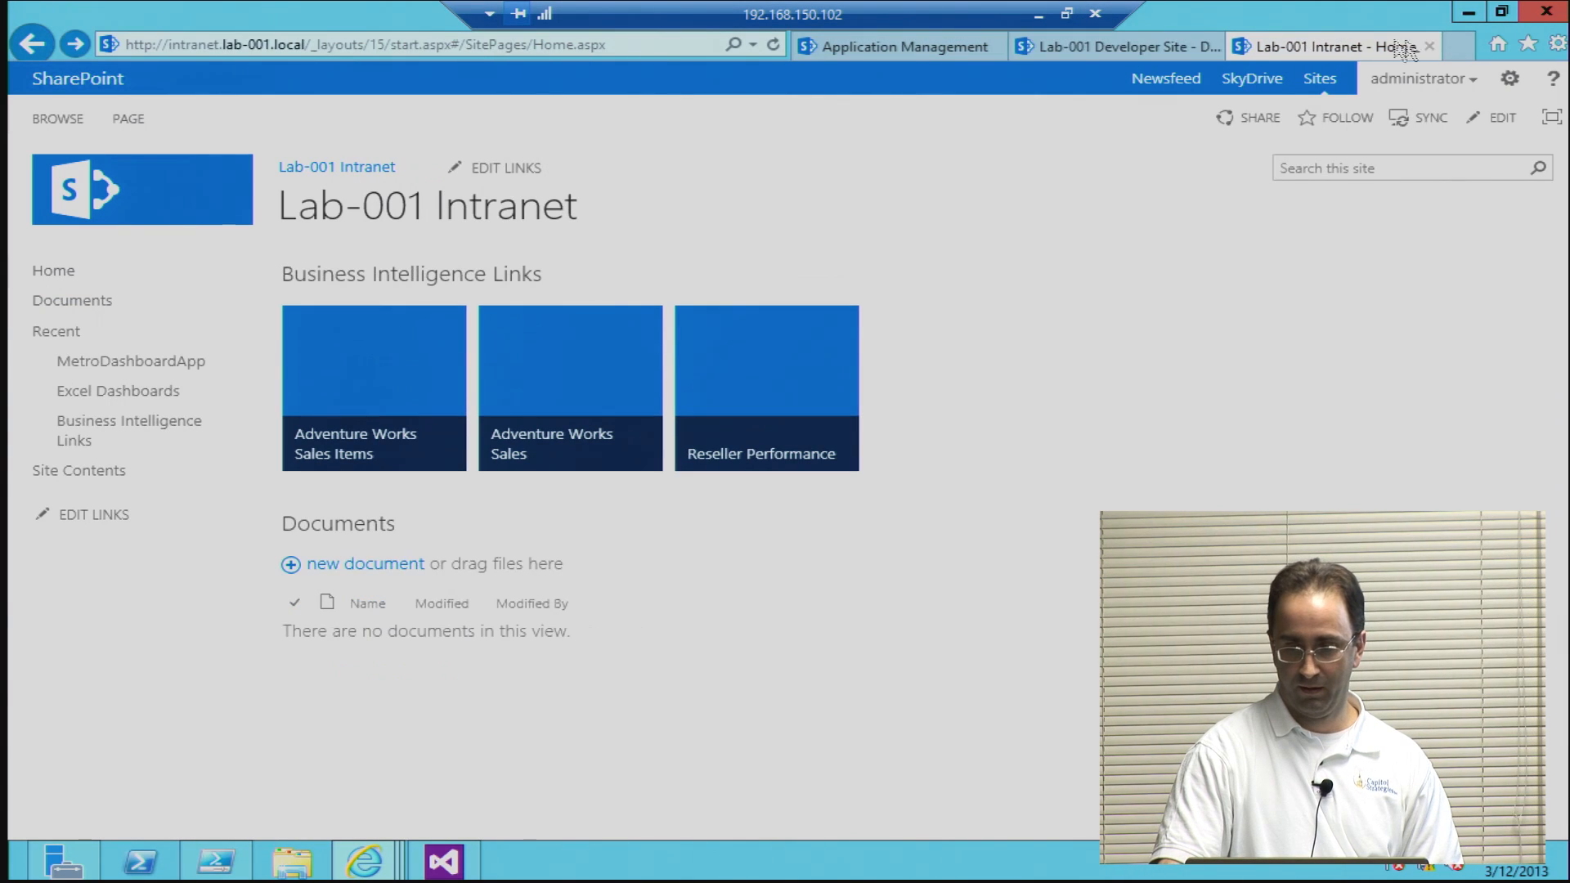
{"action": "left_click", "coordinate": [1469, 12]}
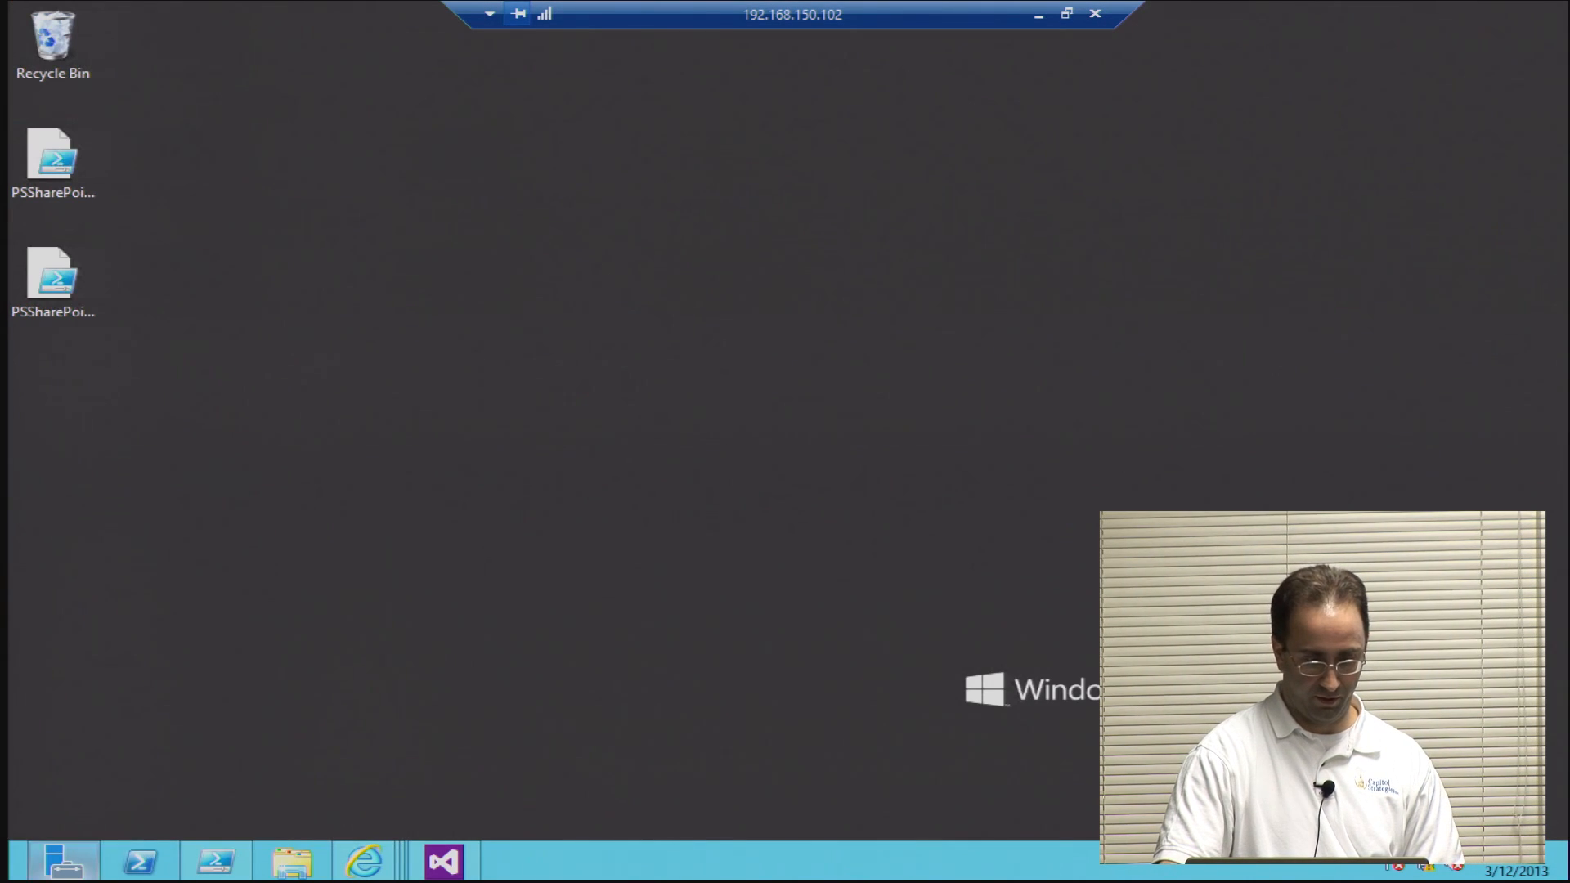
Step: Launch Excel 2013 with a blank workbook, dismissing the activation dialog, and open the workbook's connections
{"action": "left_click", "coordinate": [17, 871]}
{"action": "scroll", "coordinate": [746, 572], "scroll_direction": "down", "scroll_amount": 5}
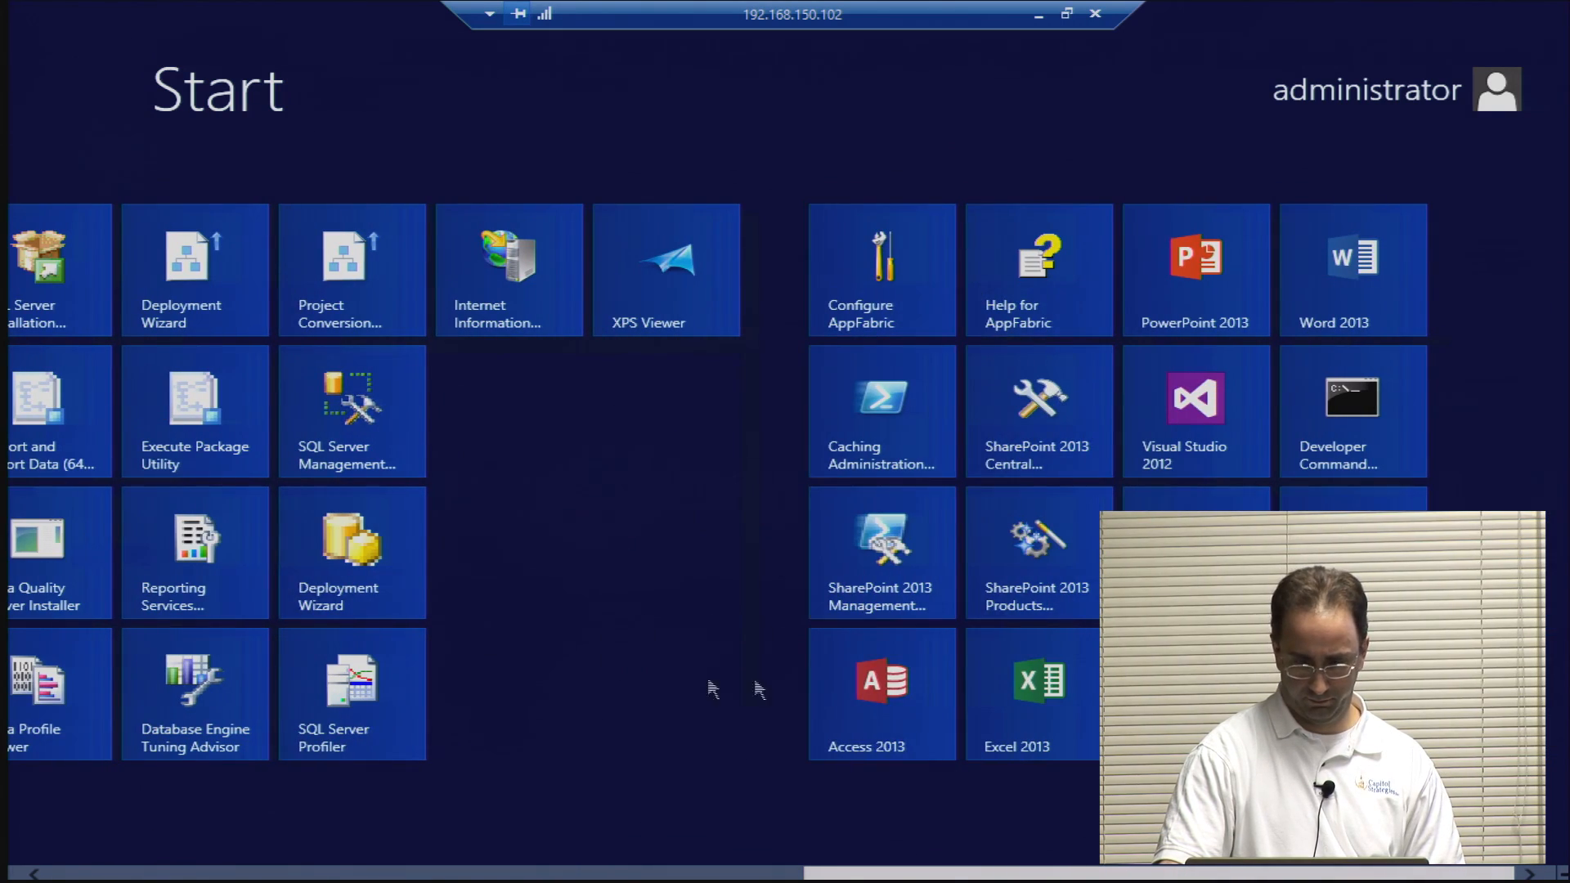
{"action": "left_click", "coordinate": [1024, 654]}
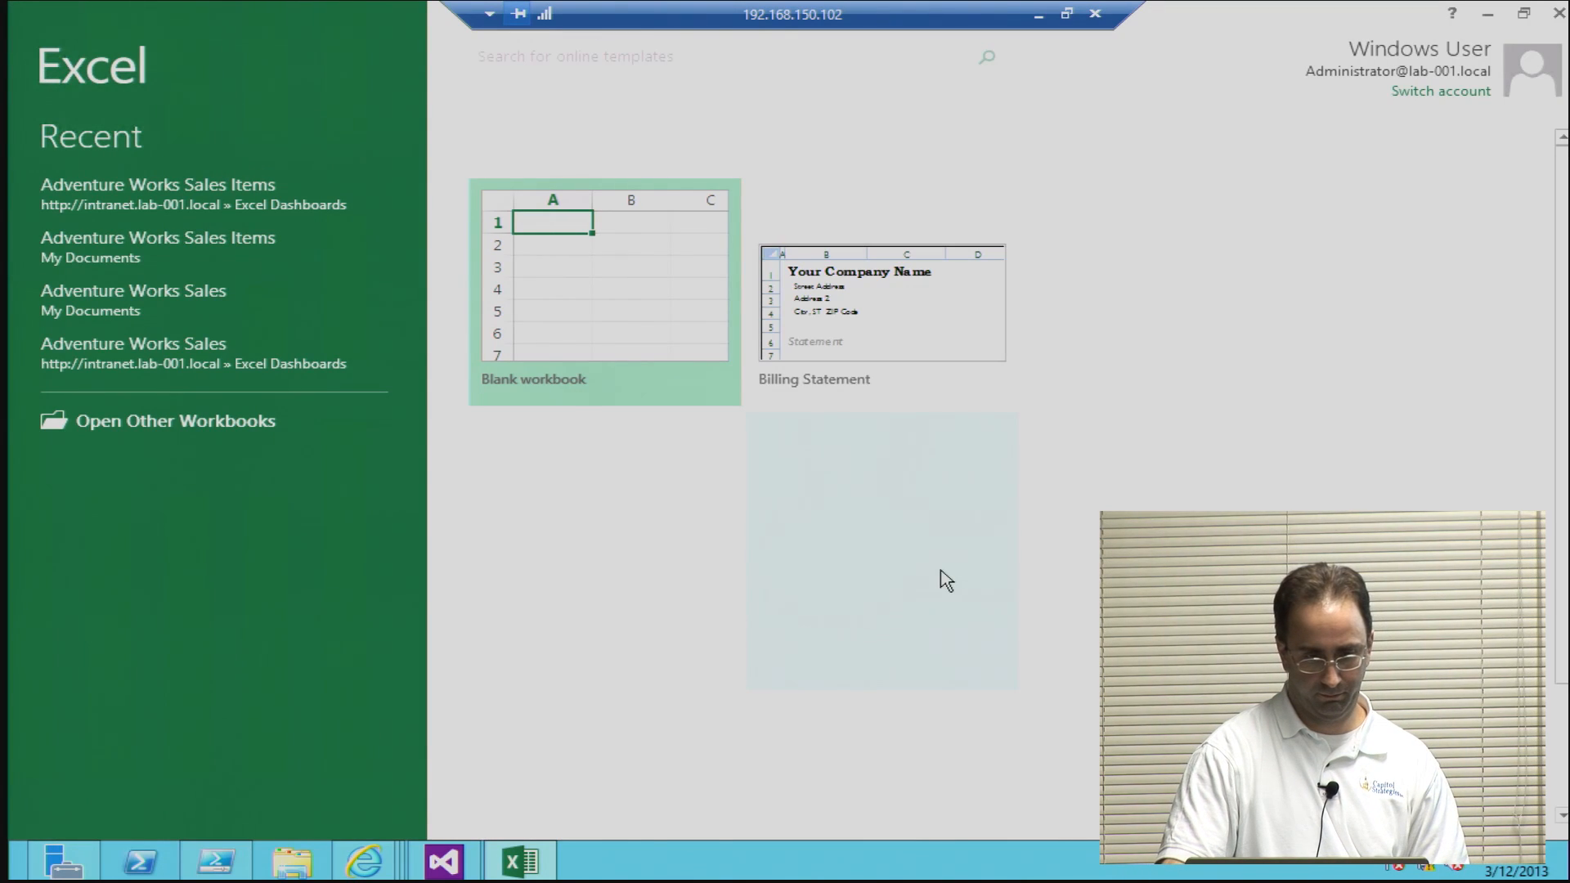
{"action": "left_click", "coordinate": [586, 319]}
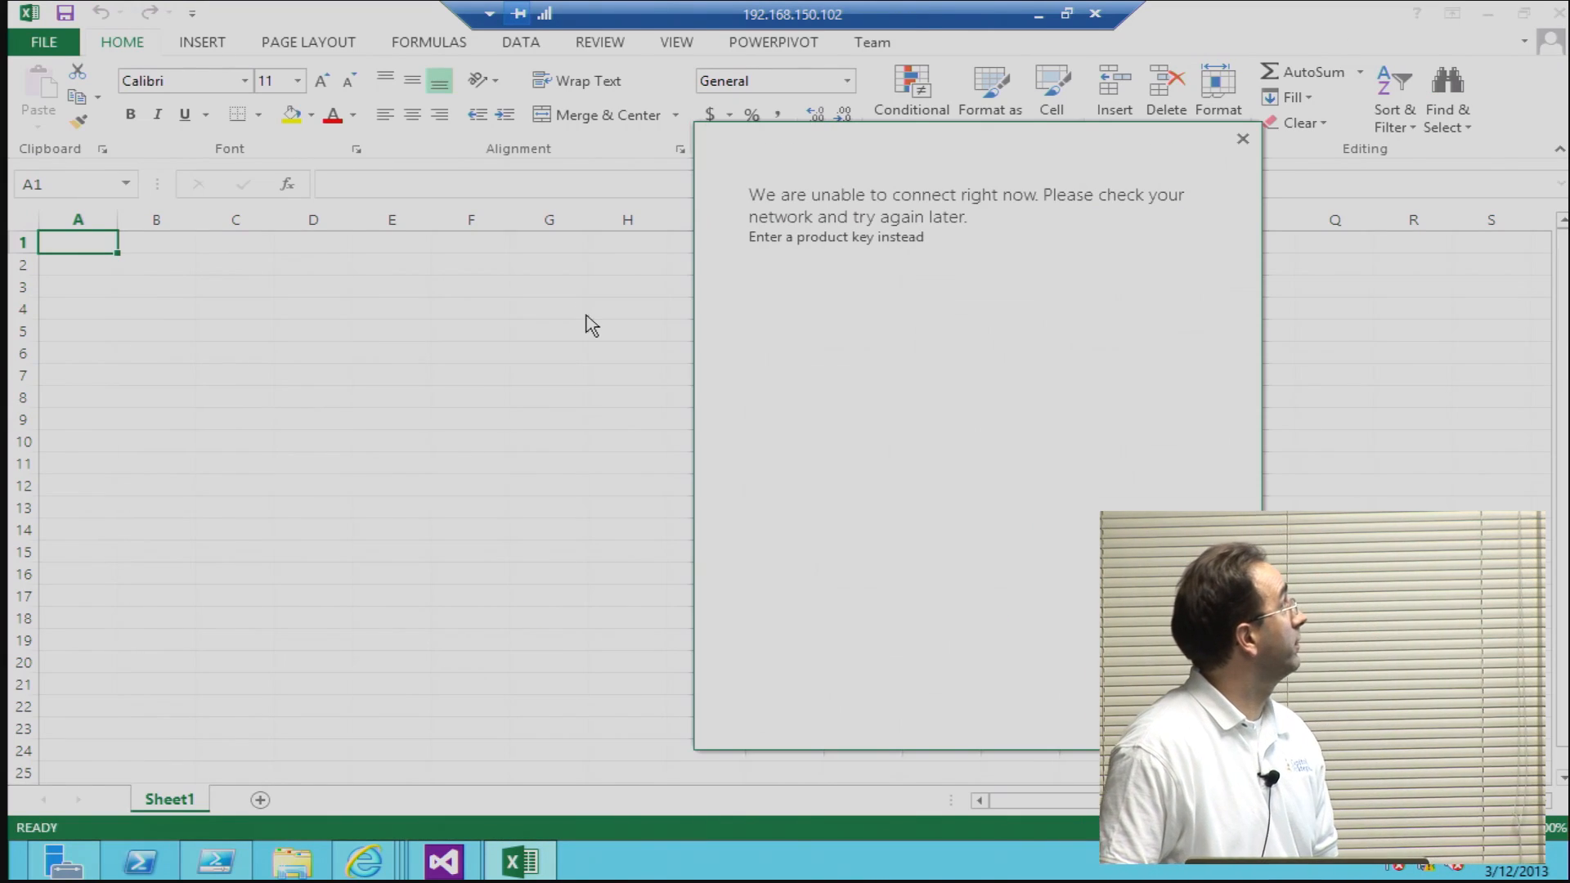
{"action": "left_click", "coordinate": [1252, 140]}
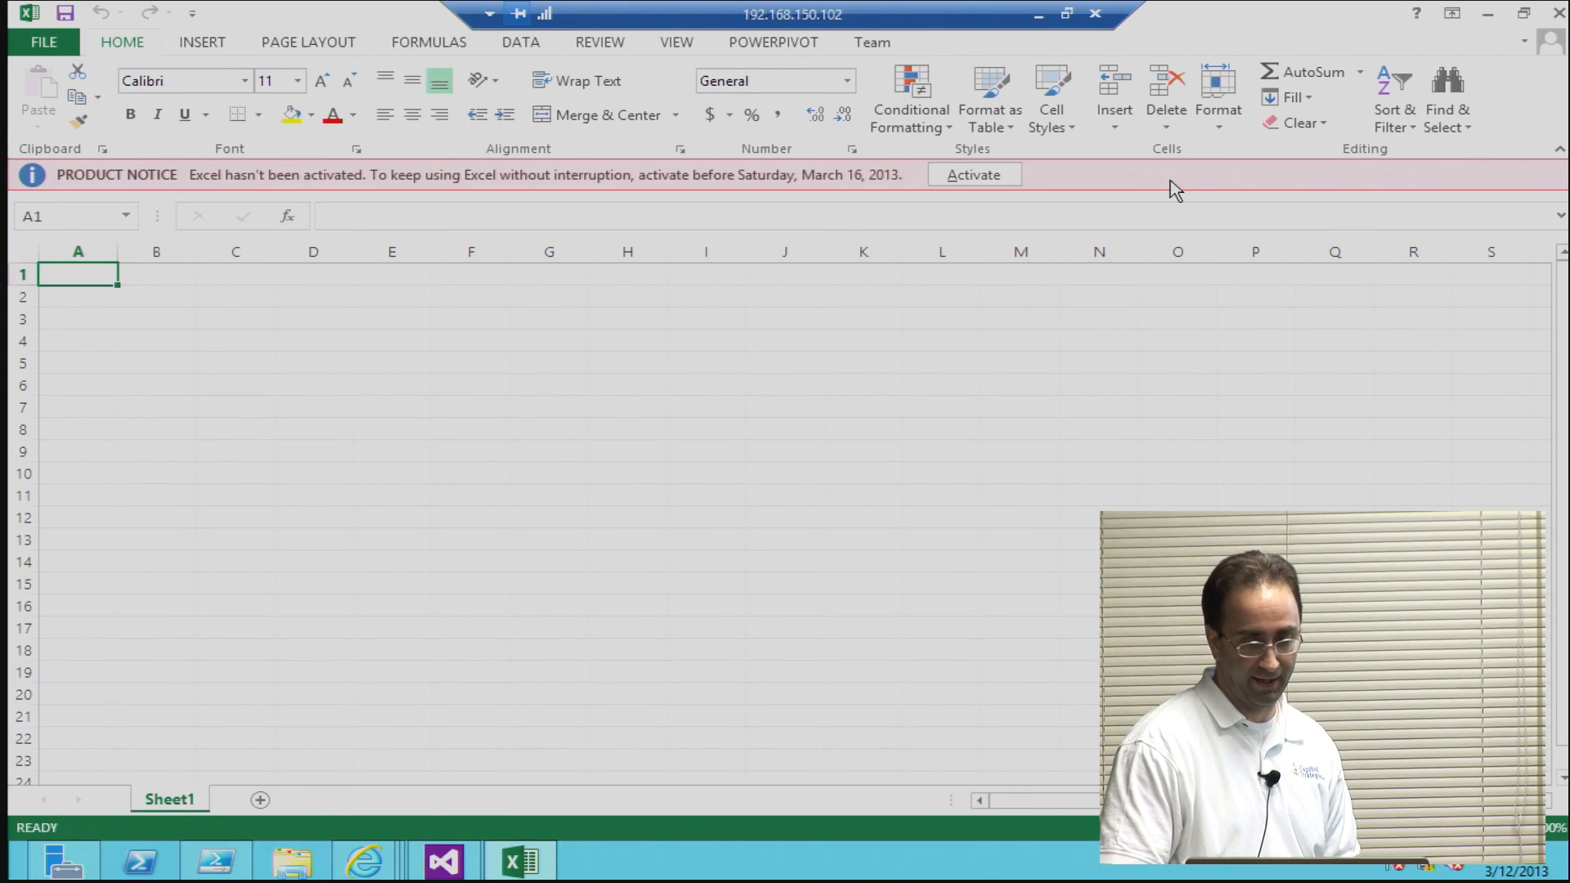
{"action": "left_click", "coordinate": [521, 45]}
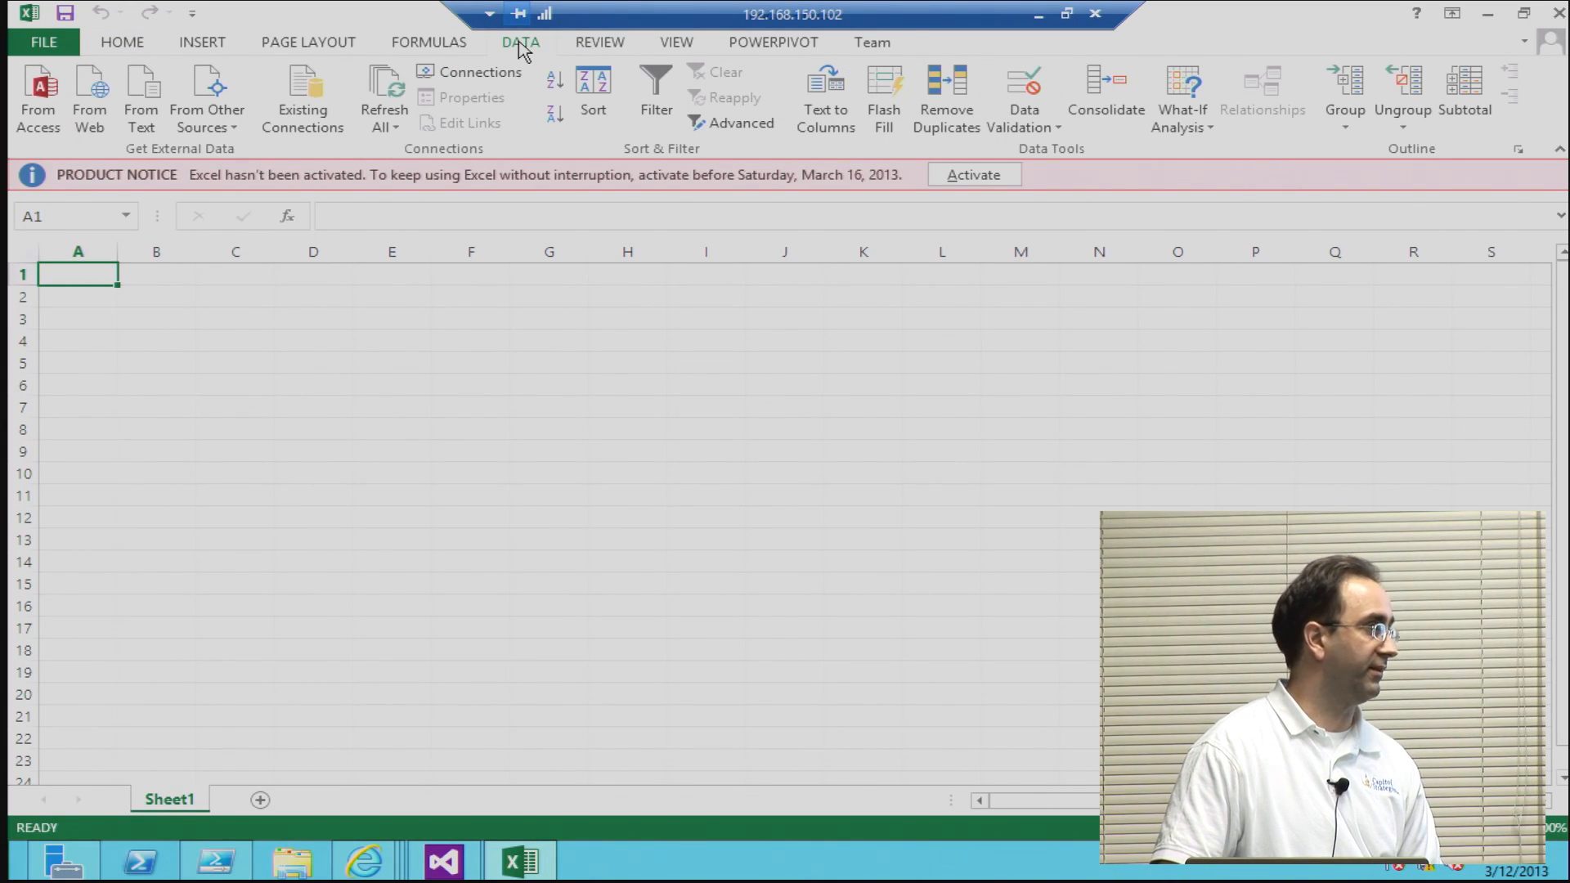
{"action": "left_click", "coordinate": [446, 80]}
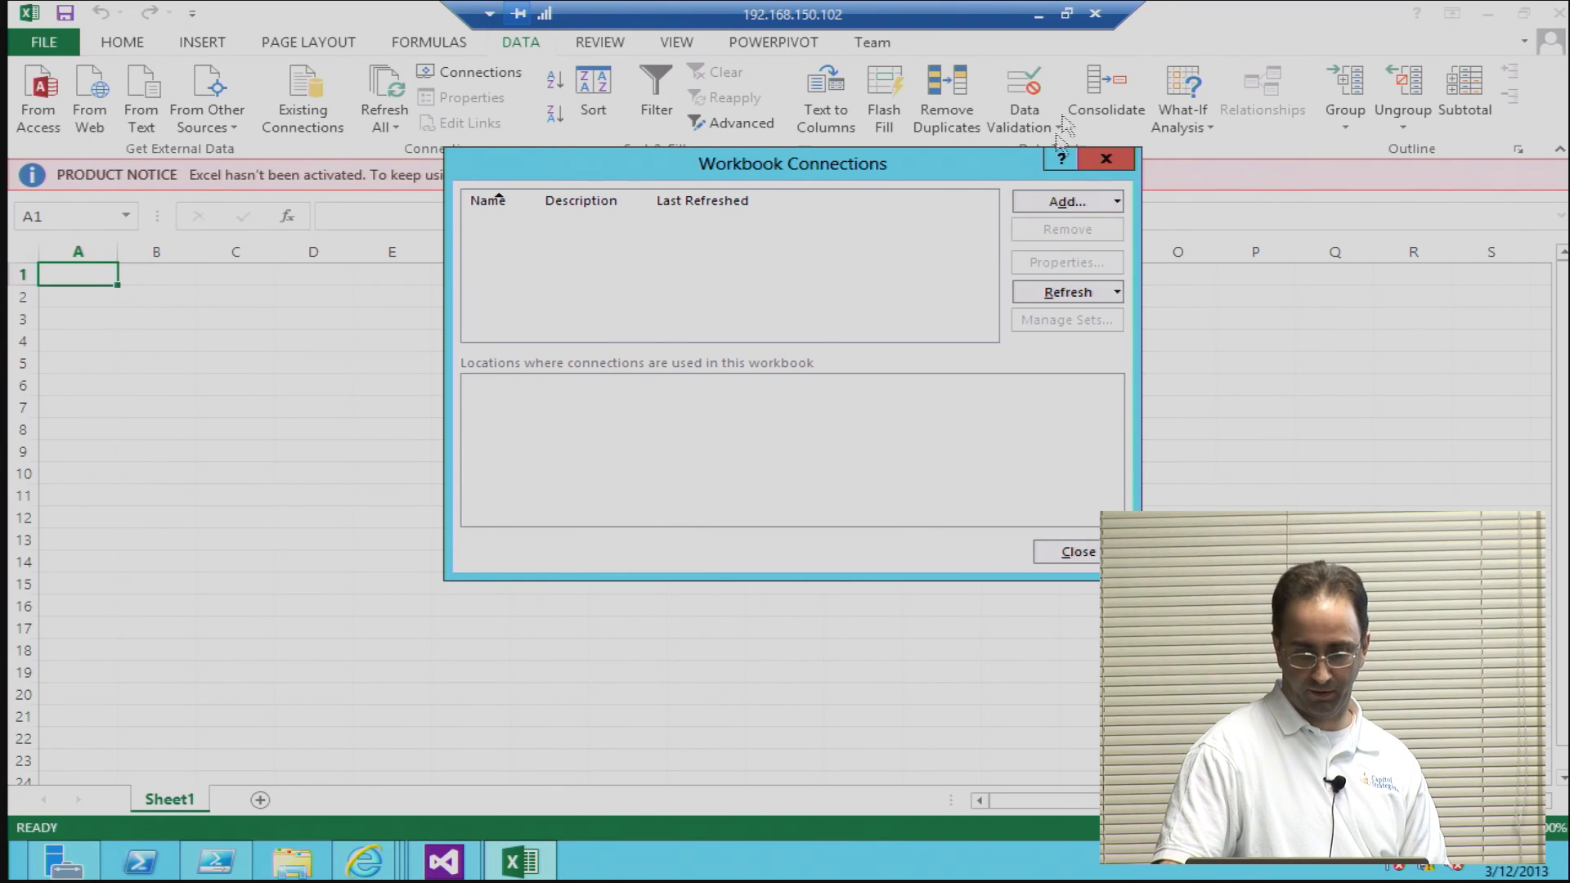
Step: Switch to the Lab-001 Intranet site in Internet Explorer and open the Data Connections library from its site contents
{"action": "left_click", "coordinate": [364, 861]}
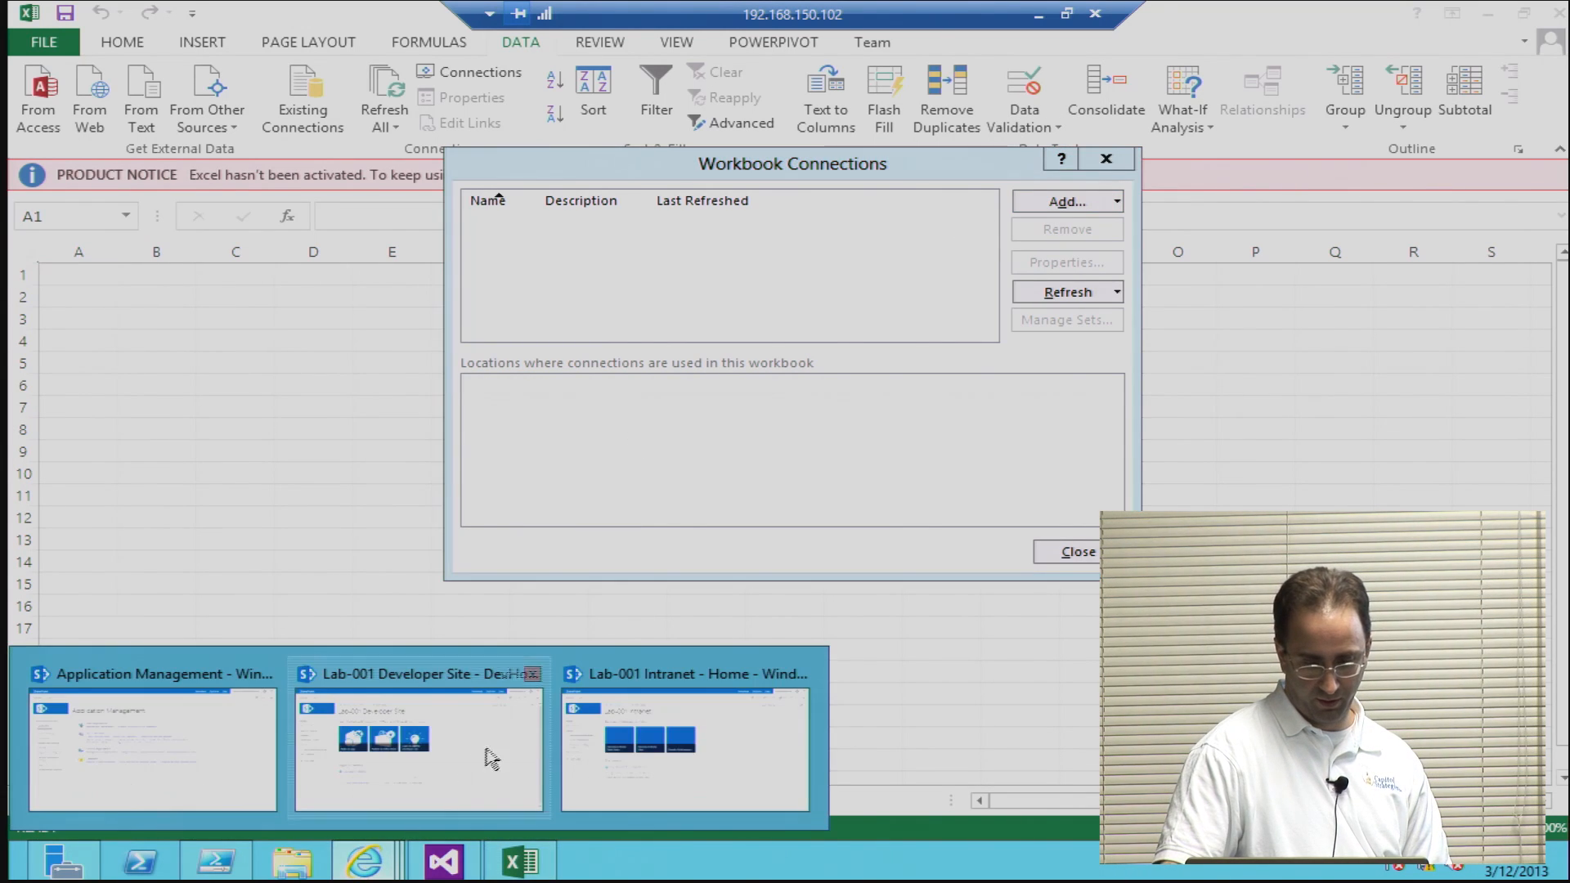
{"action": "left_click", "coordinate": [587, 741]}
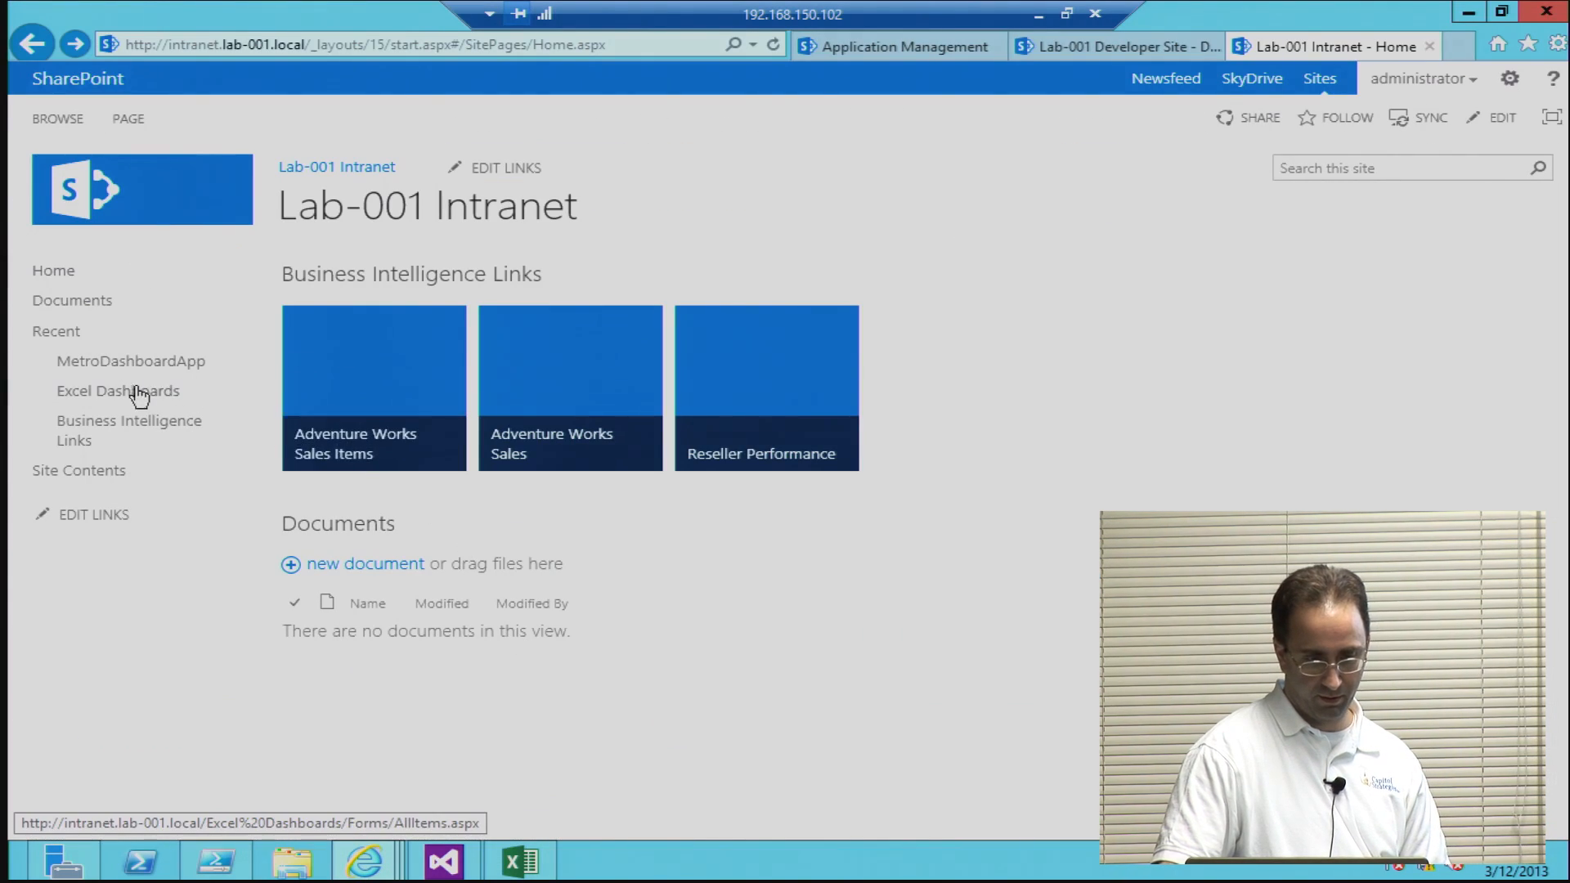
{"action": "left_click", "coordinate": [54, 483]}
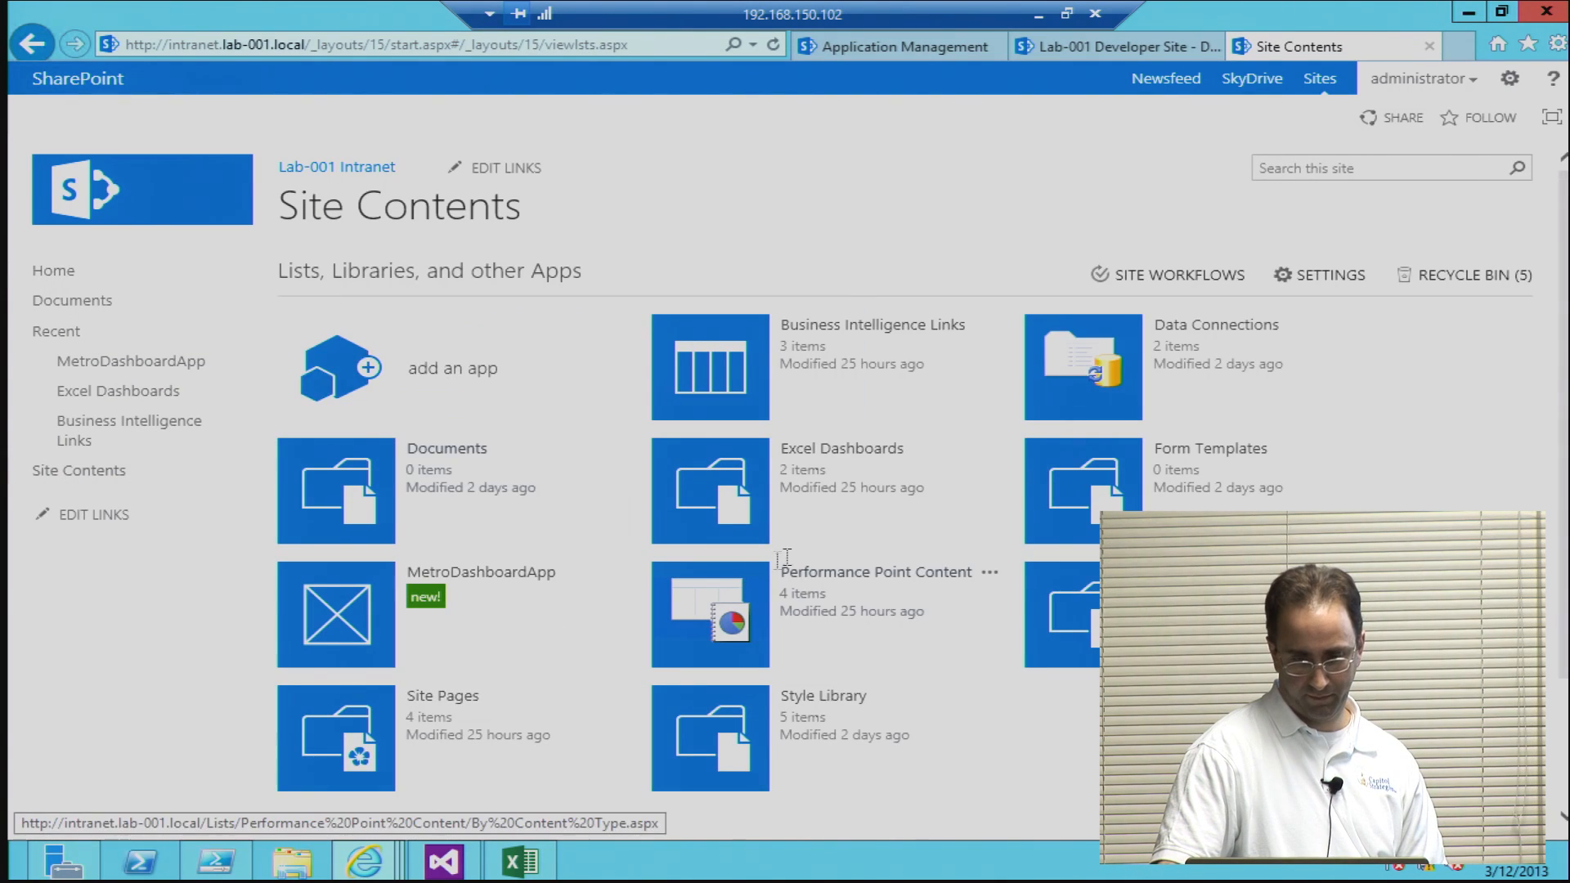
{"action": "left_click", "coordinate": [1166, 335]}
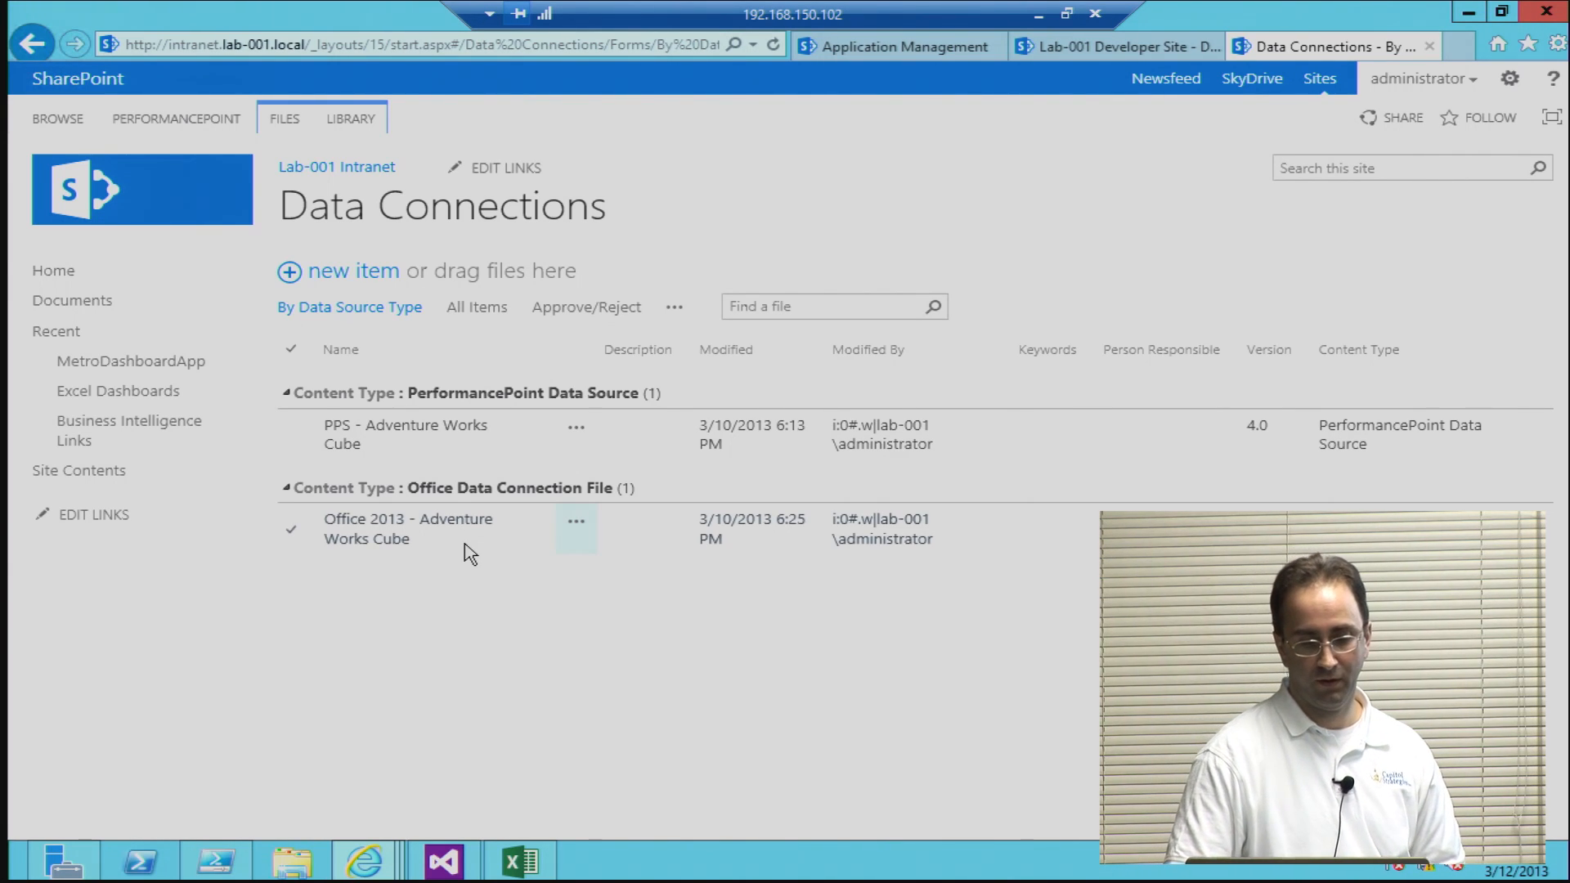
Step: Switch back to Excel and start adding a workbook connection by browsing for more connection files
{"action": "left_click", "coordinate": [521, 861]}
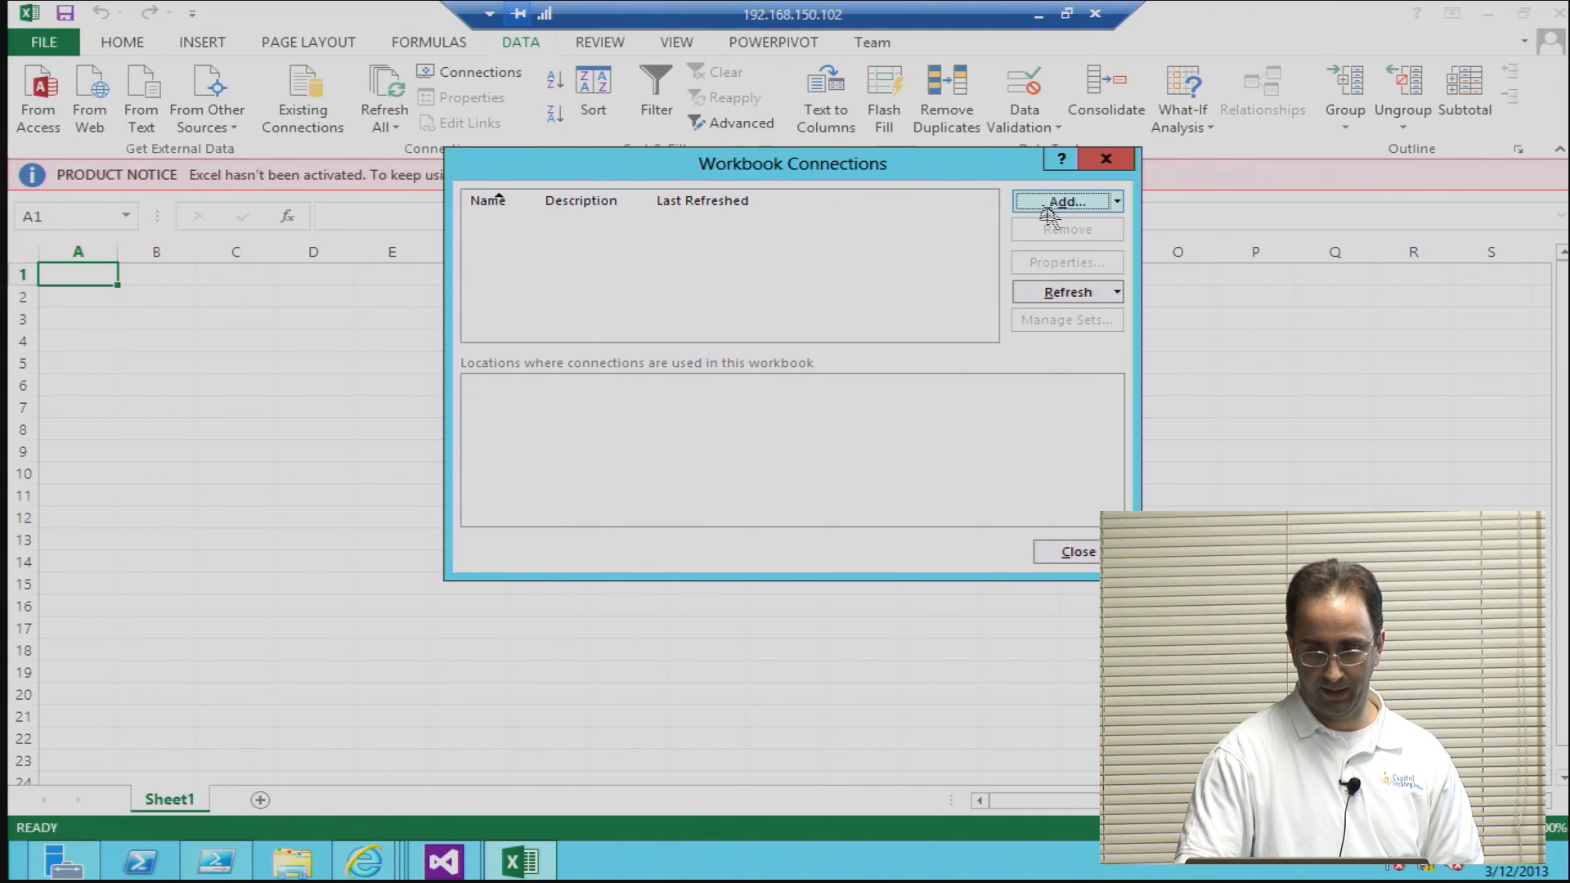
{"action": "left_click", "coordinate": [1052, 205]}
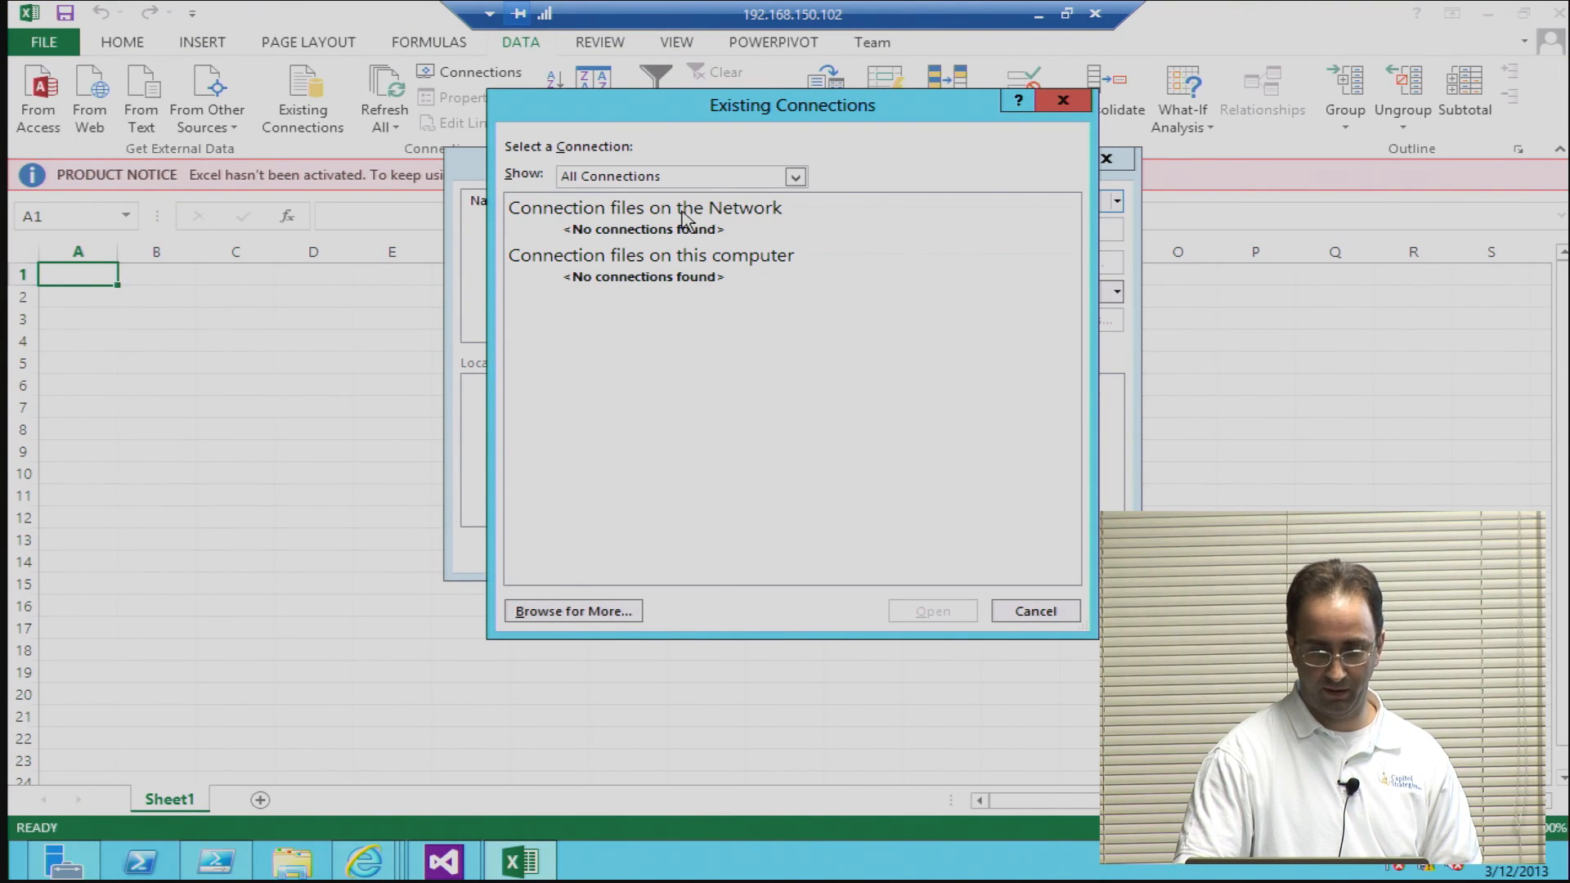
{"action": "left_click", "coordinate": [582, 612]}
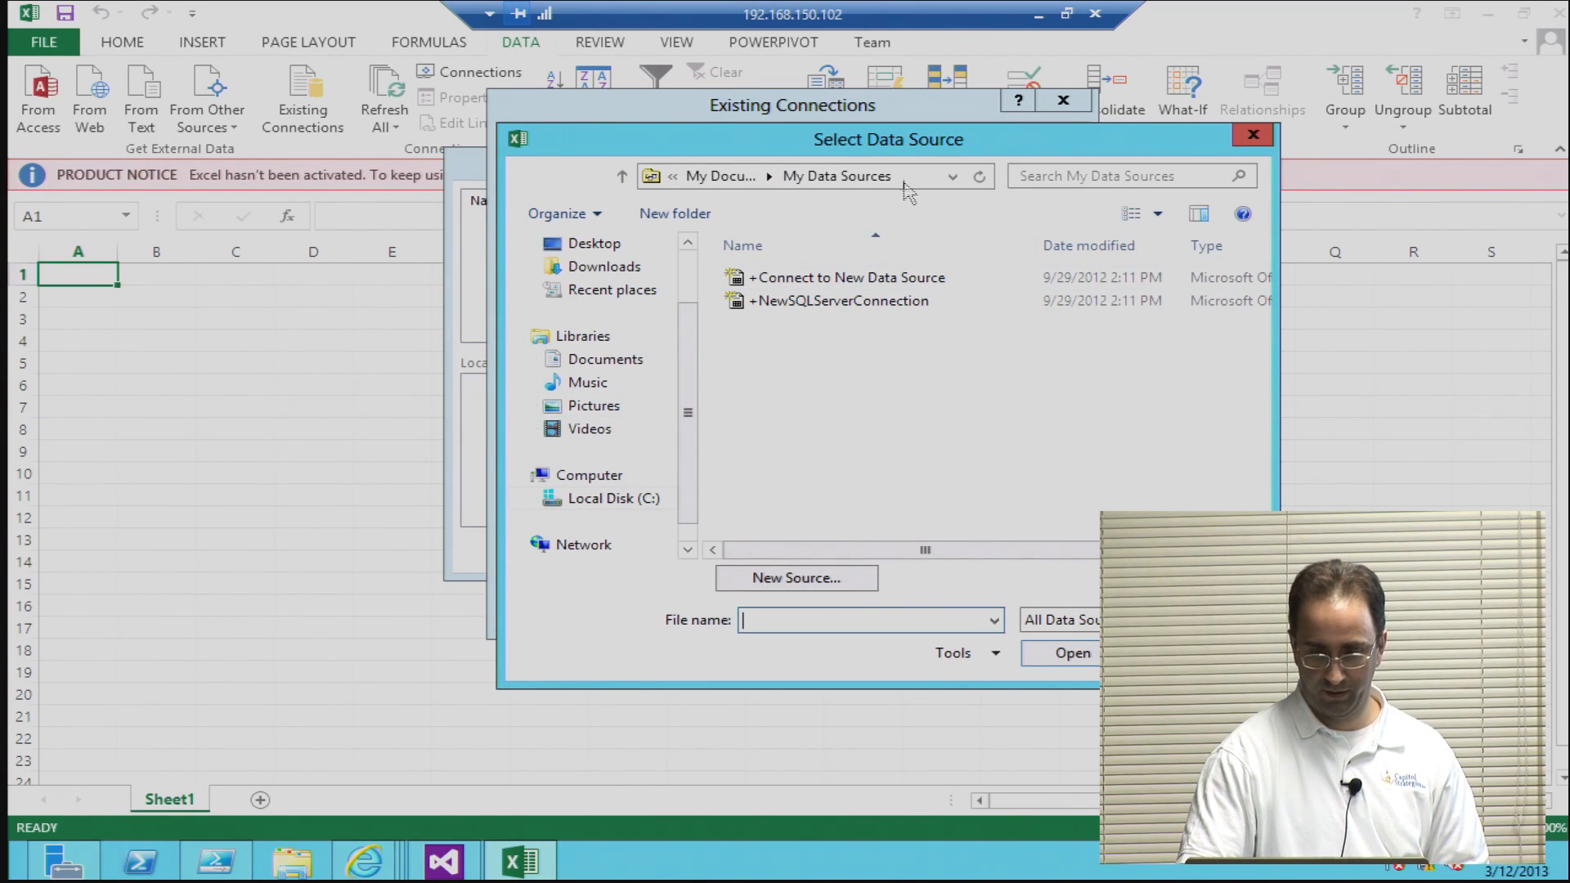
{"action": "left_click", "coordinate": [905, 182]}
{"action": "key", "text": "BackSpace"}
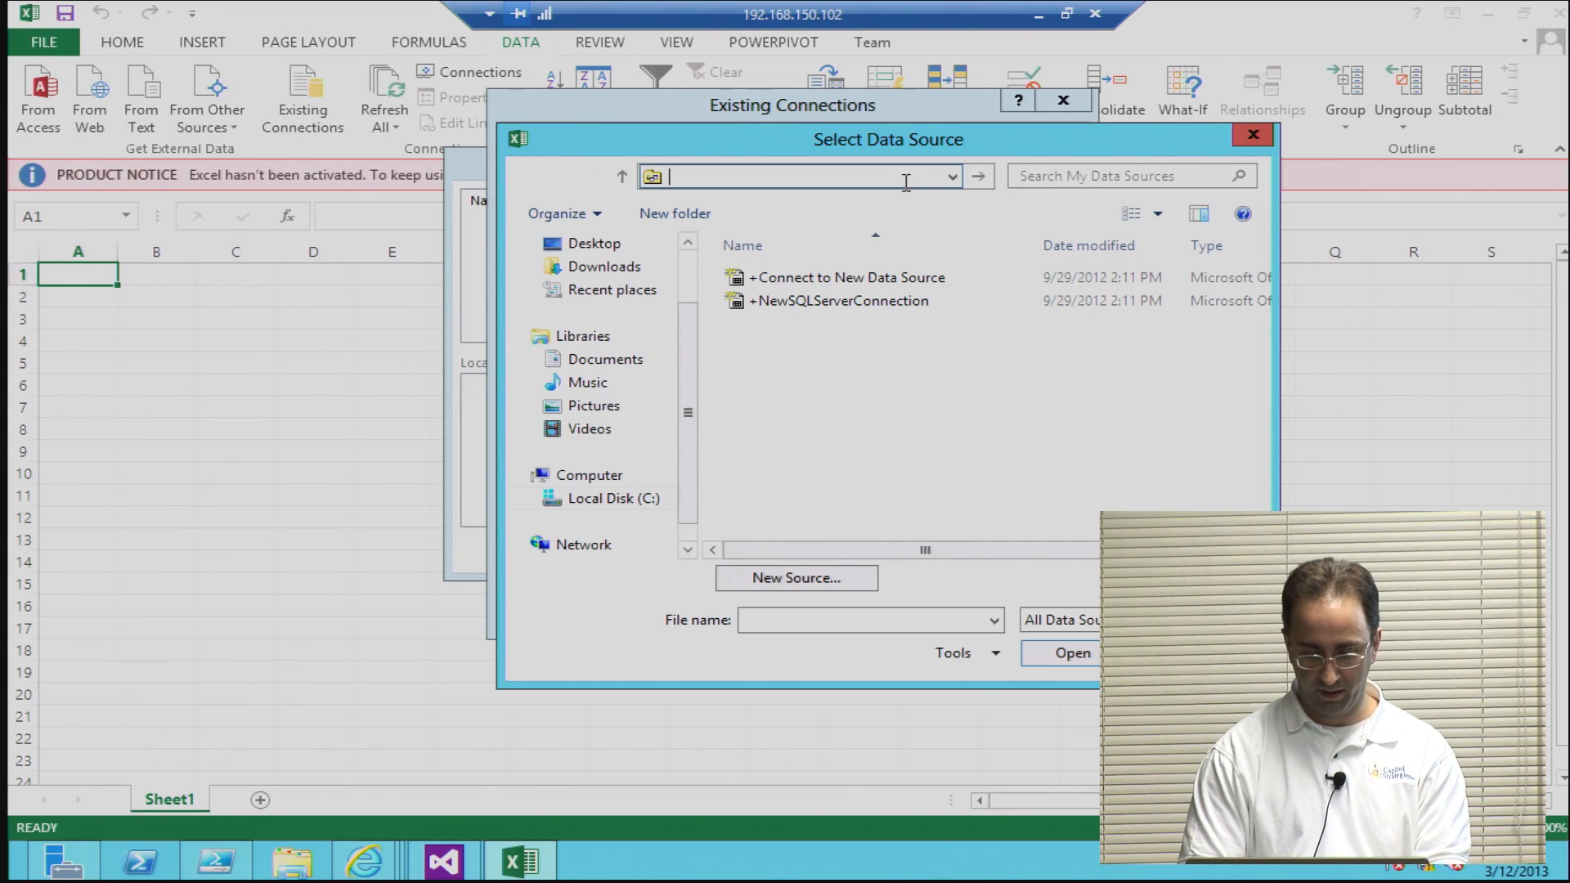
{"action": "type", "text": "http"}
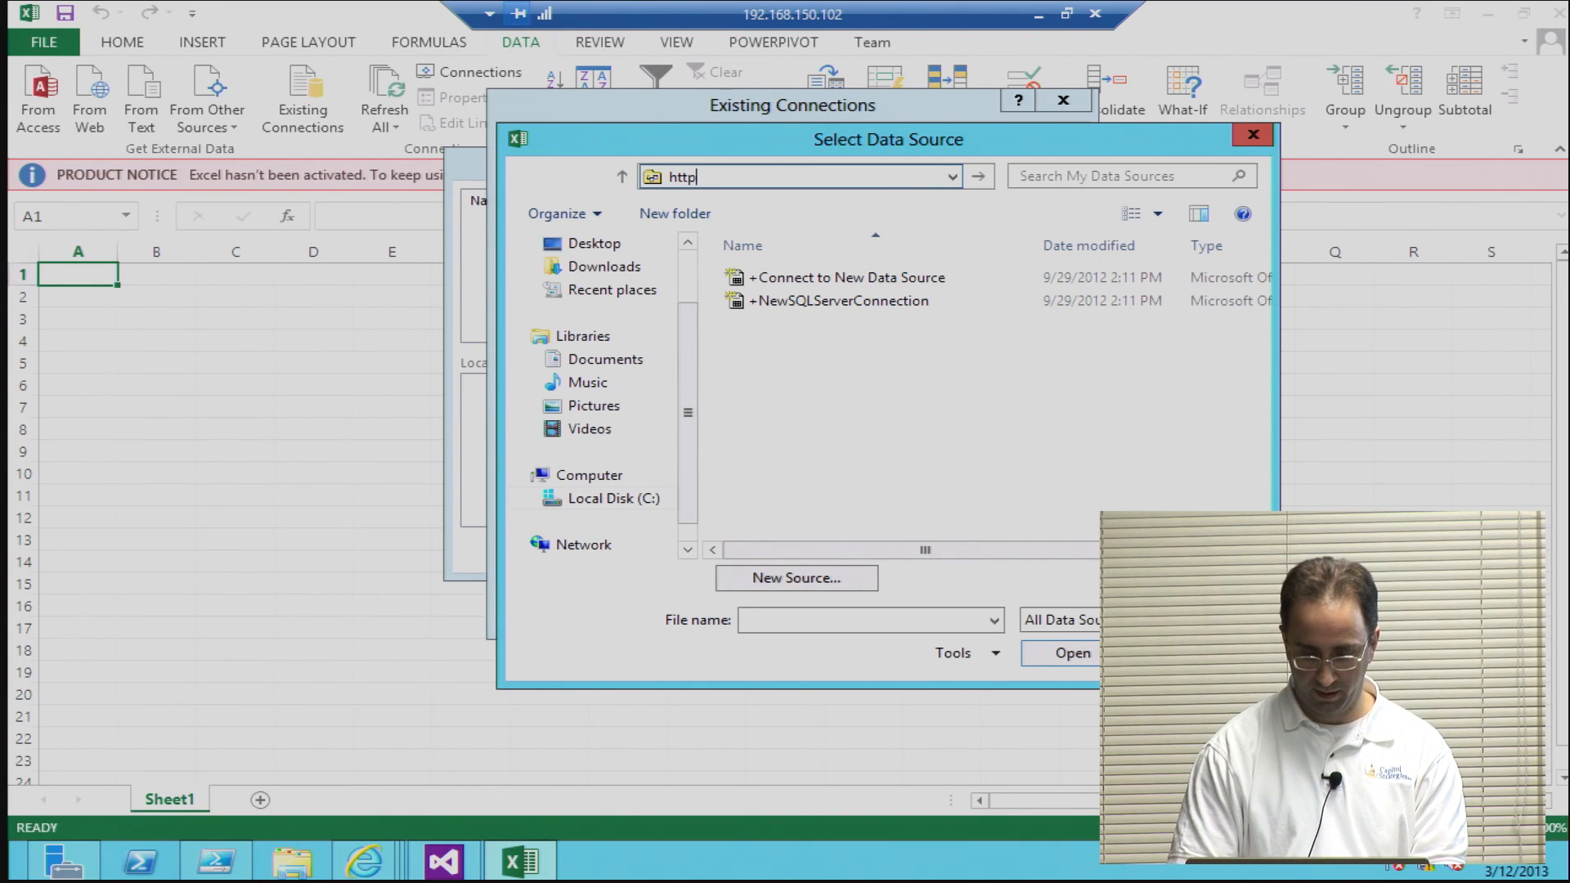
{"action": "type", "text": "://intranet"}
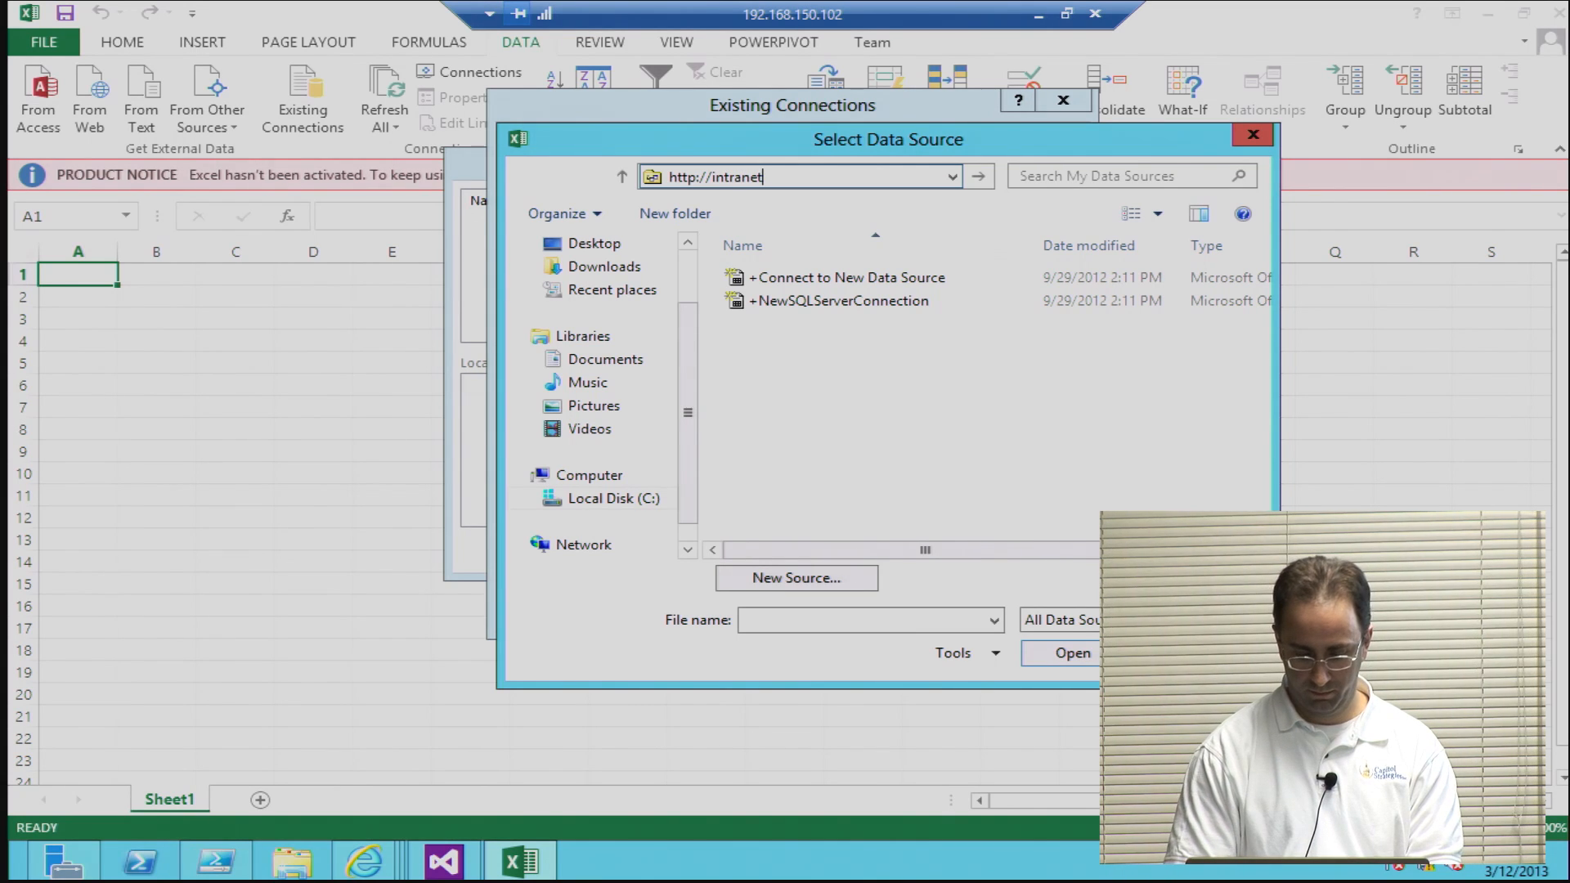
{"action": "type", "text": ".lab-001.loca"}
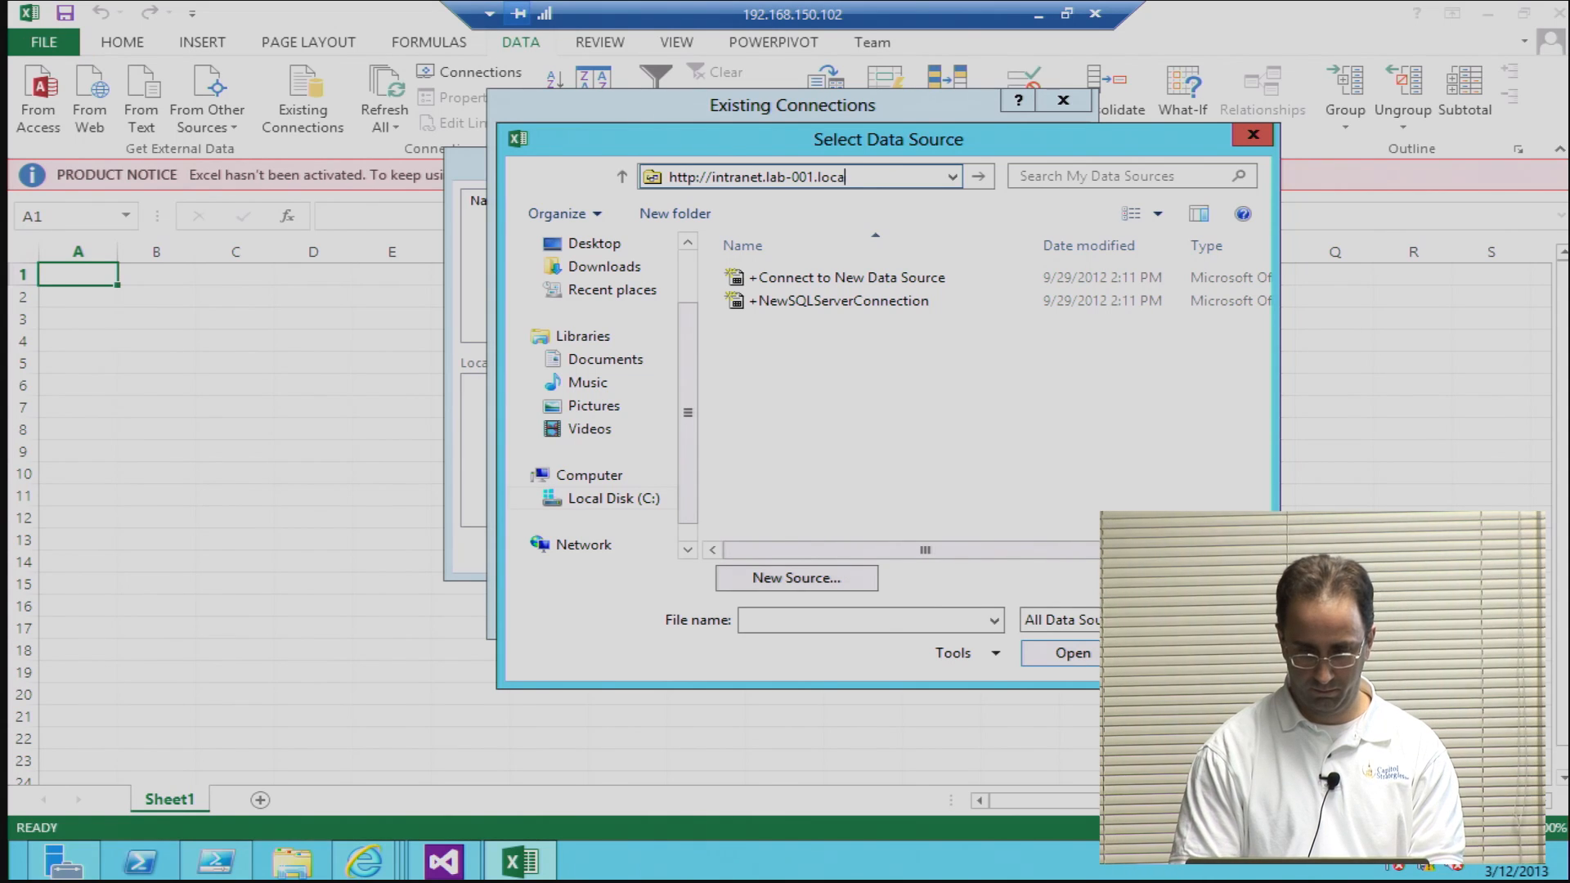
{"action": "type", "text": "l"}
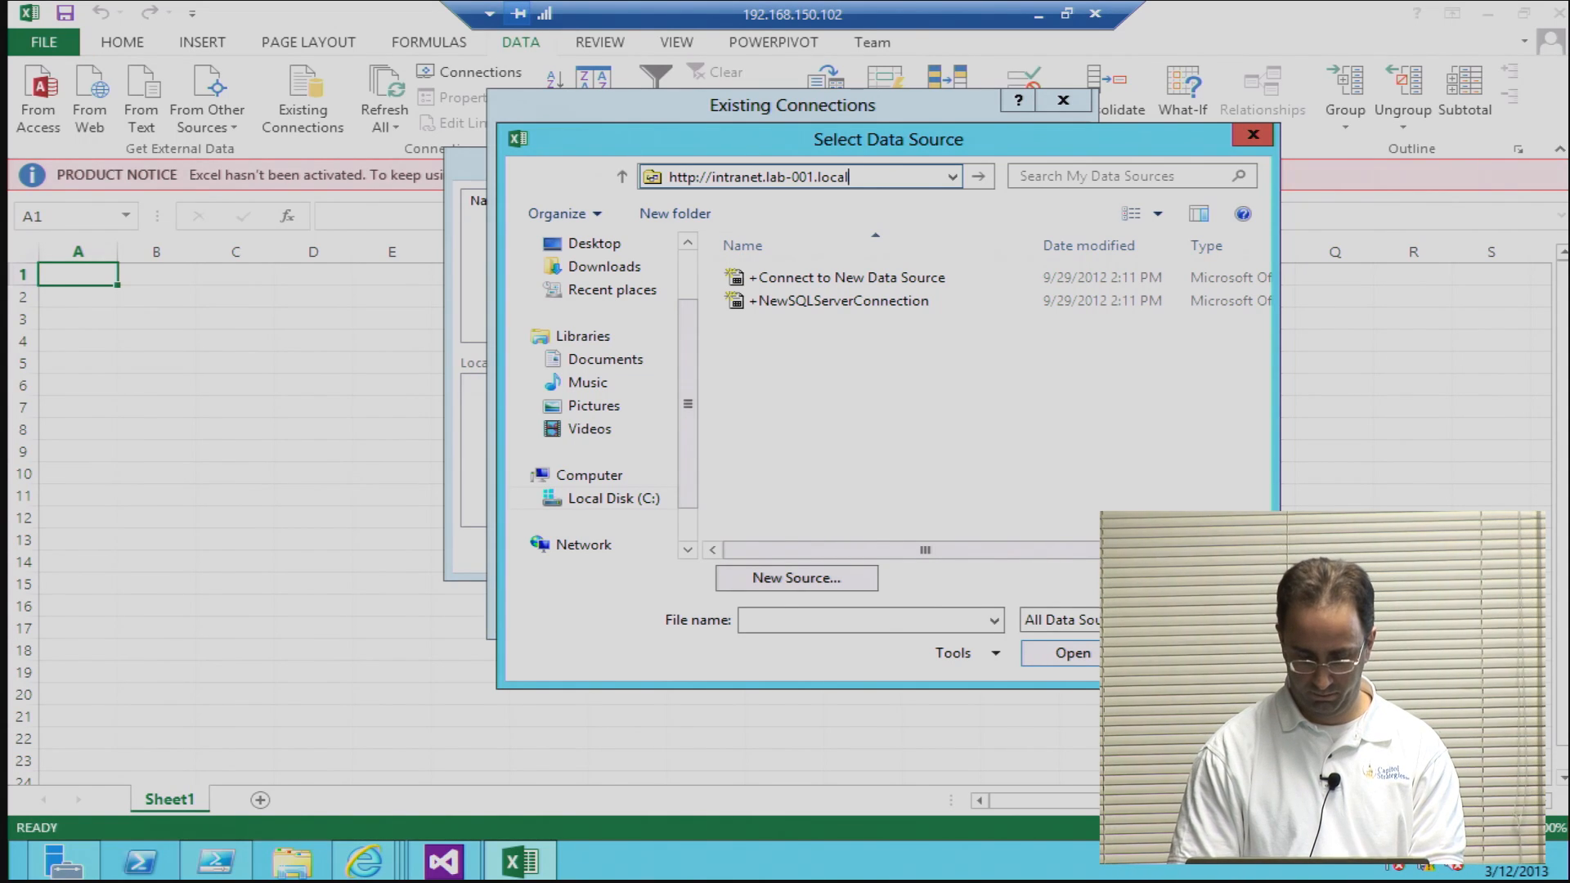
{"action": "type", "text": "/"}
{"action": "type", "text": "Data "}
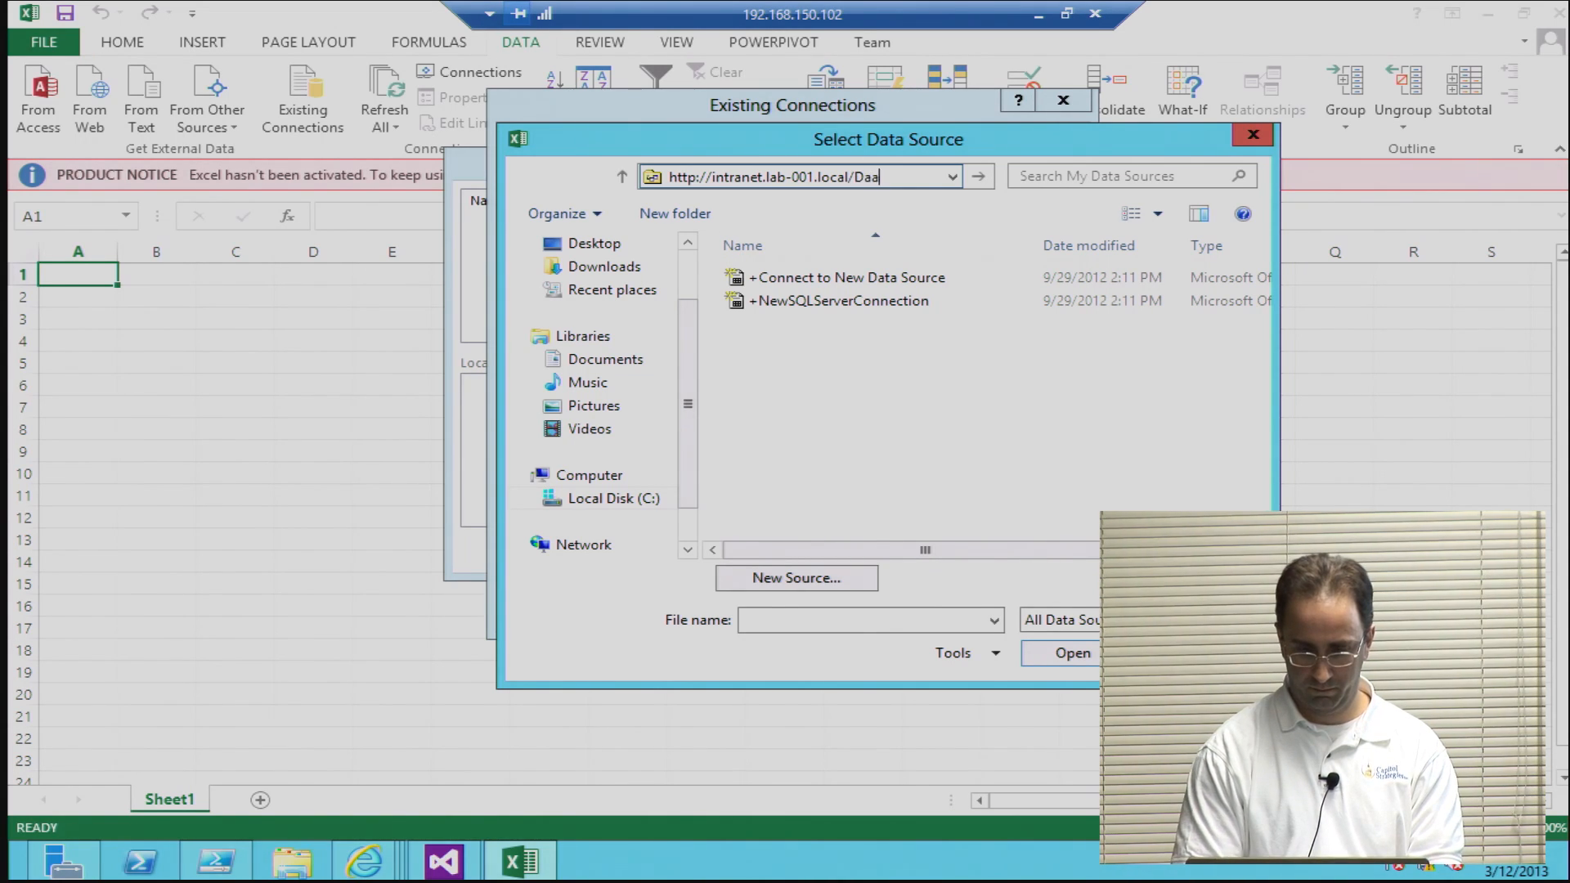
{"action": "type", "text": "Connecio"}
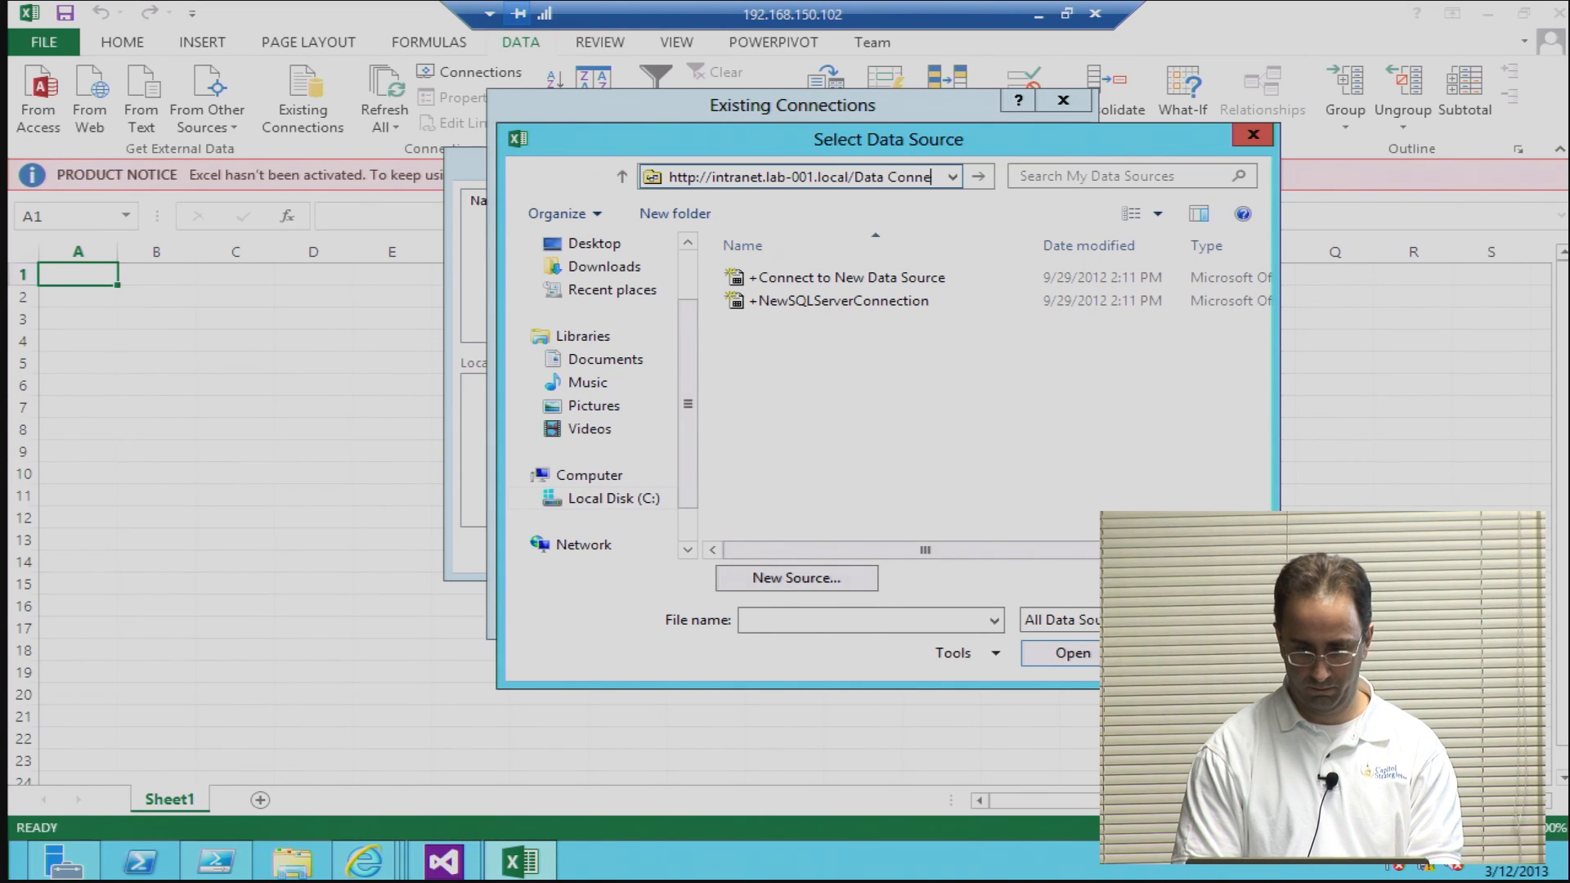
{"action": "key", "text": "BackSpace"}
{"action": "key", "text": "BackSpace"}
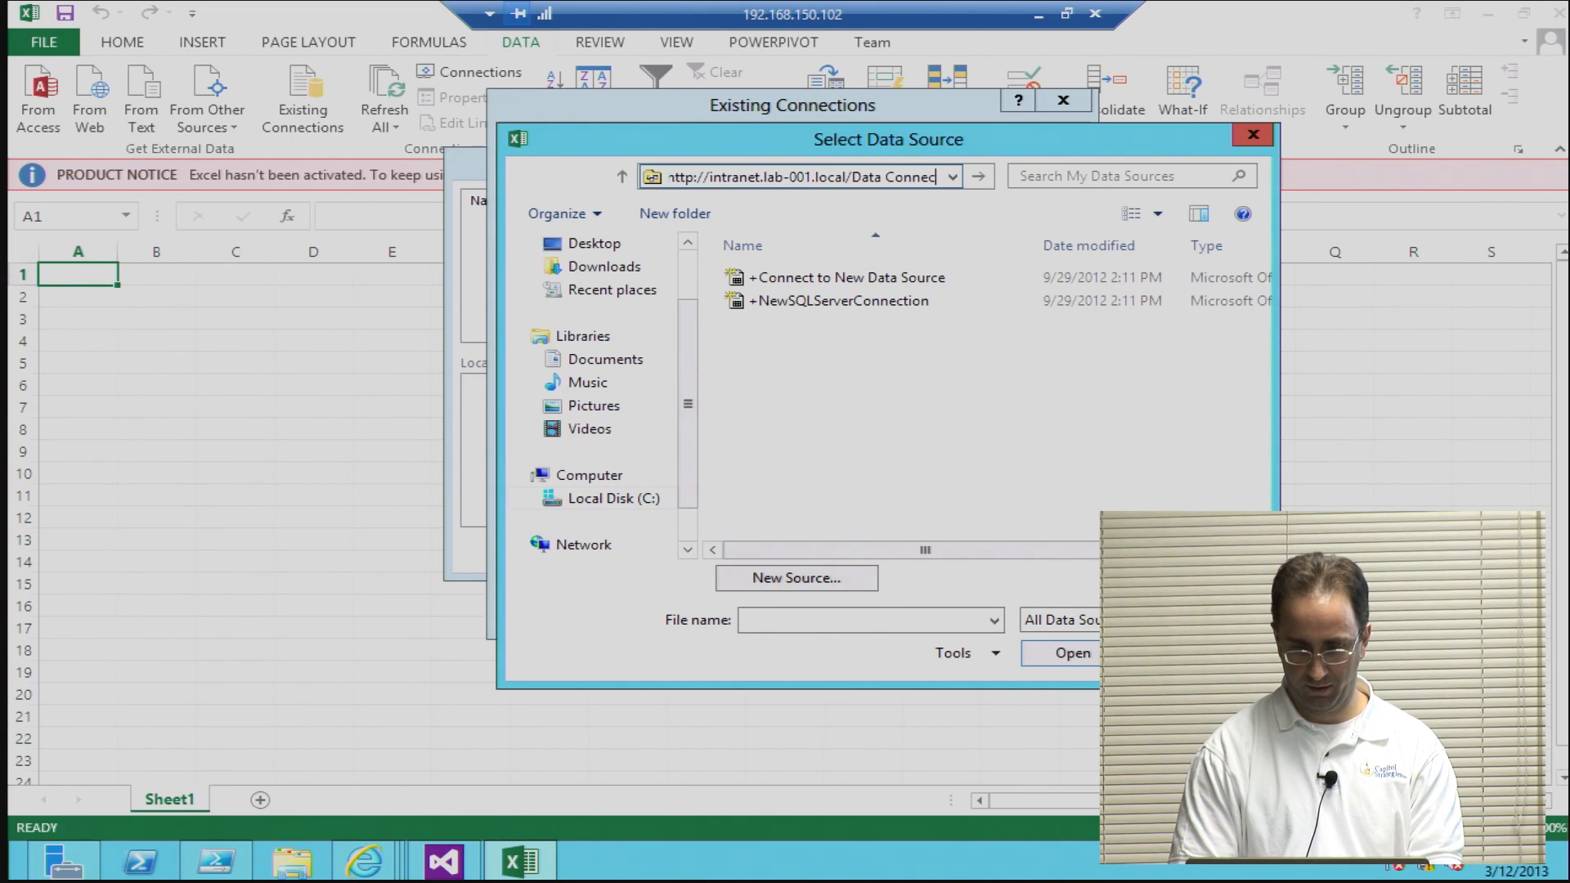
{"action": "type", "text": "tions"}
{"action": "key", "text": "Return"}
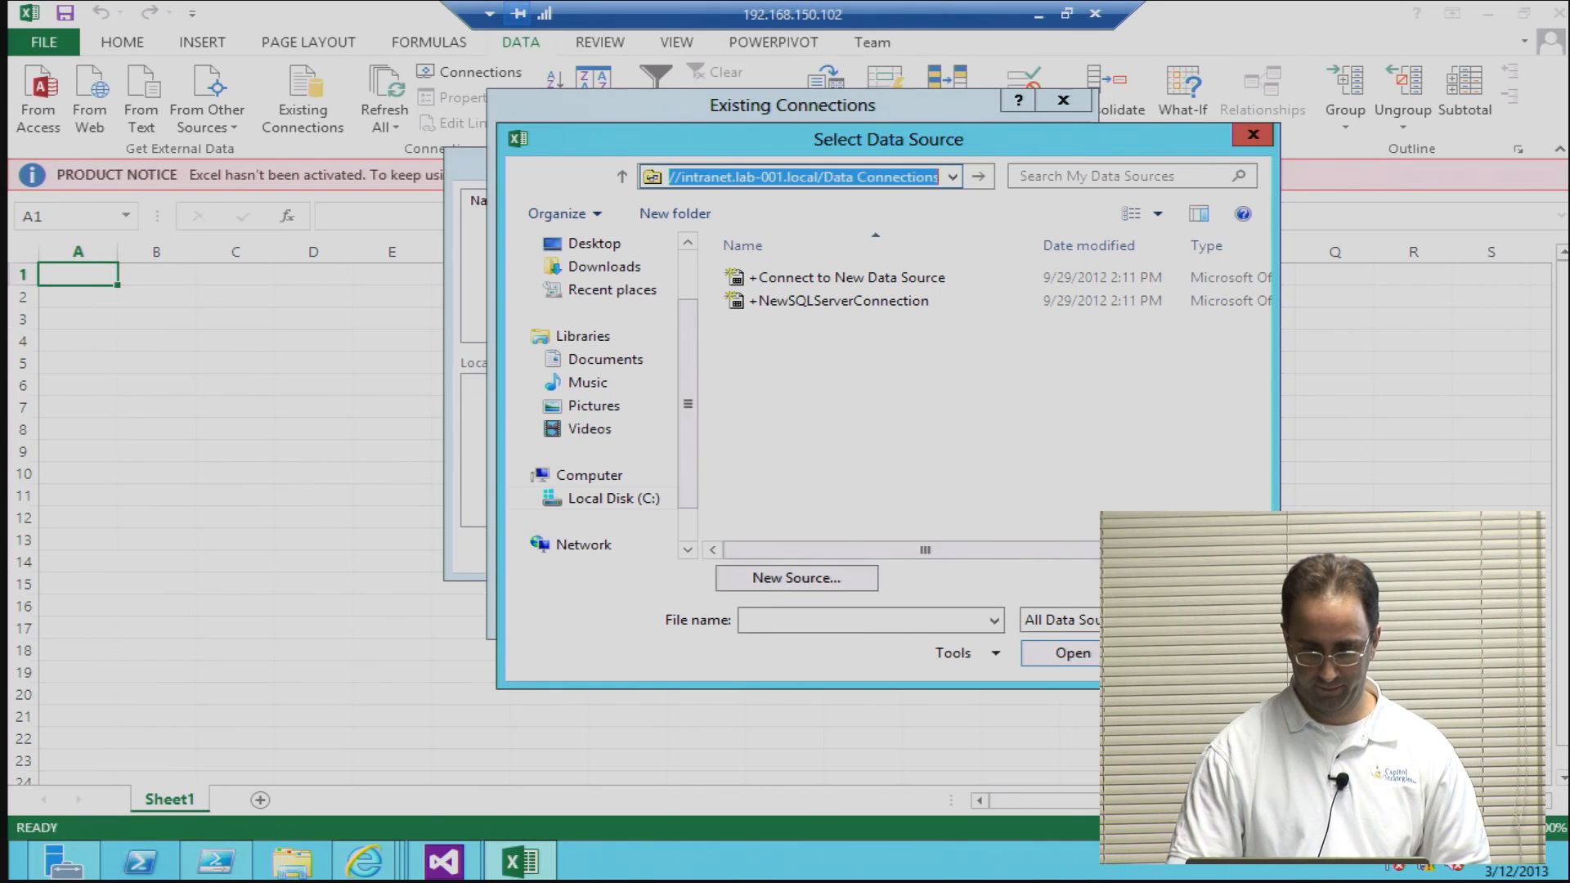
{"action": "left_click", "coordinate": [987, 188]}
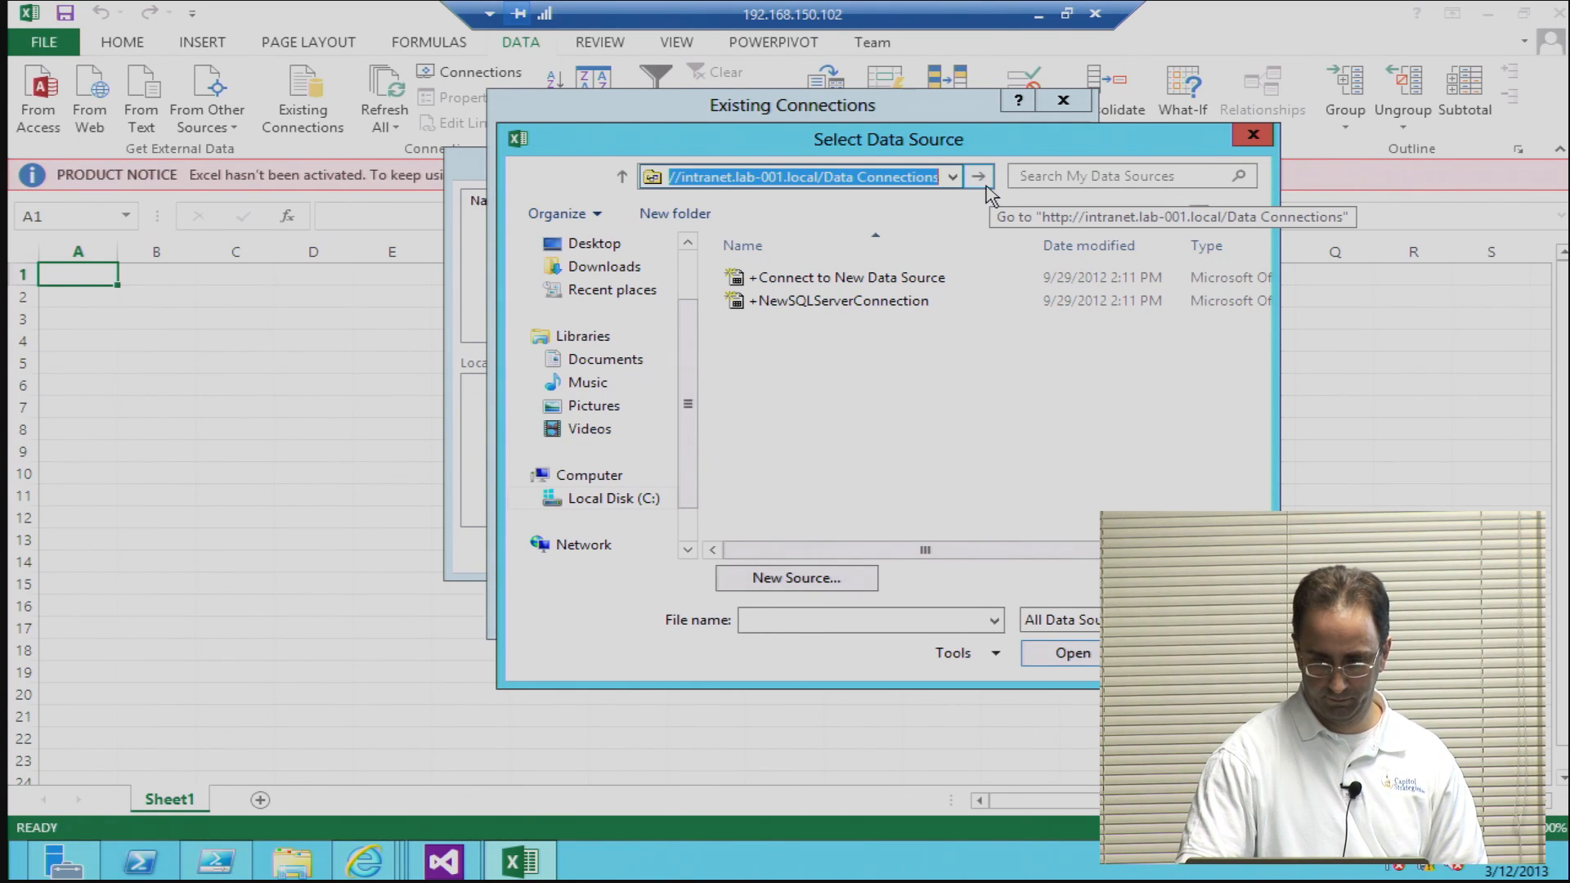
Step: Sign in to intranet.lab-001.local as administrator by entering the user name and the account password
{"action": "type", "text": "administrator"}
{"action": "key", "text": "Tab"}
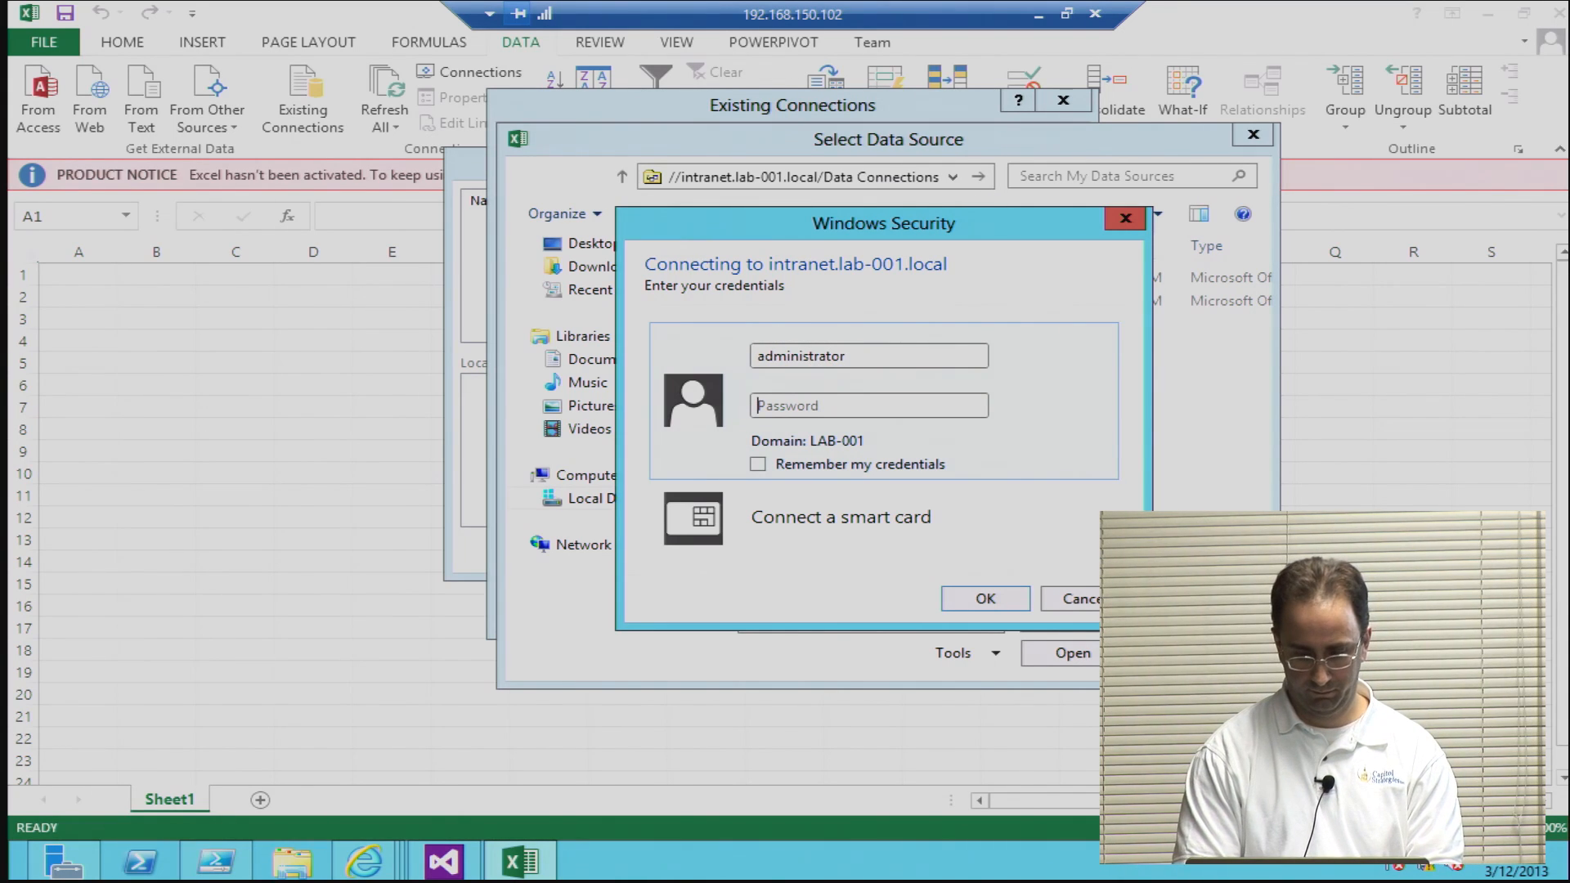
{"action": "type", "text": "••••••••••••"}
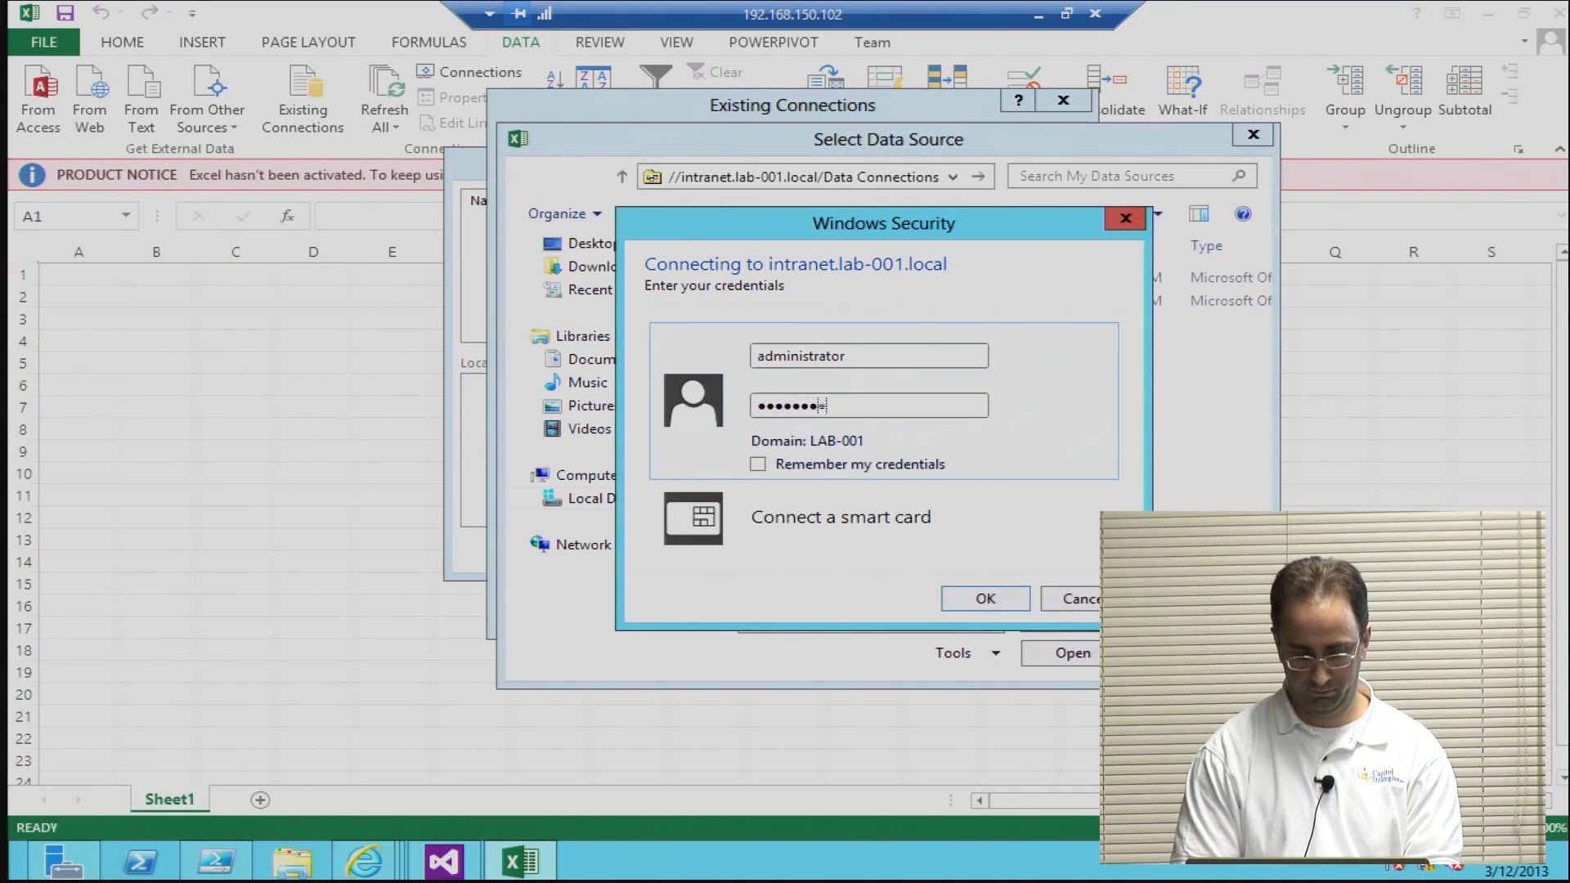
{"action": "key", "text": "Return"}
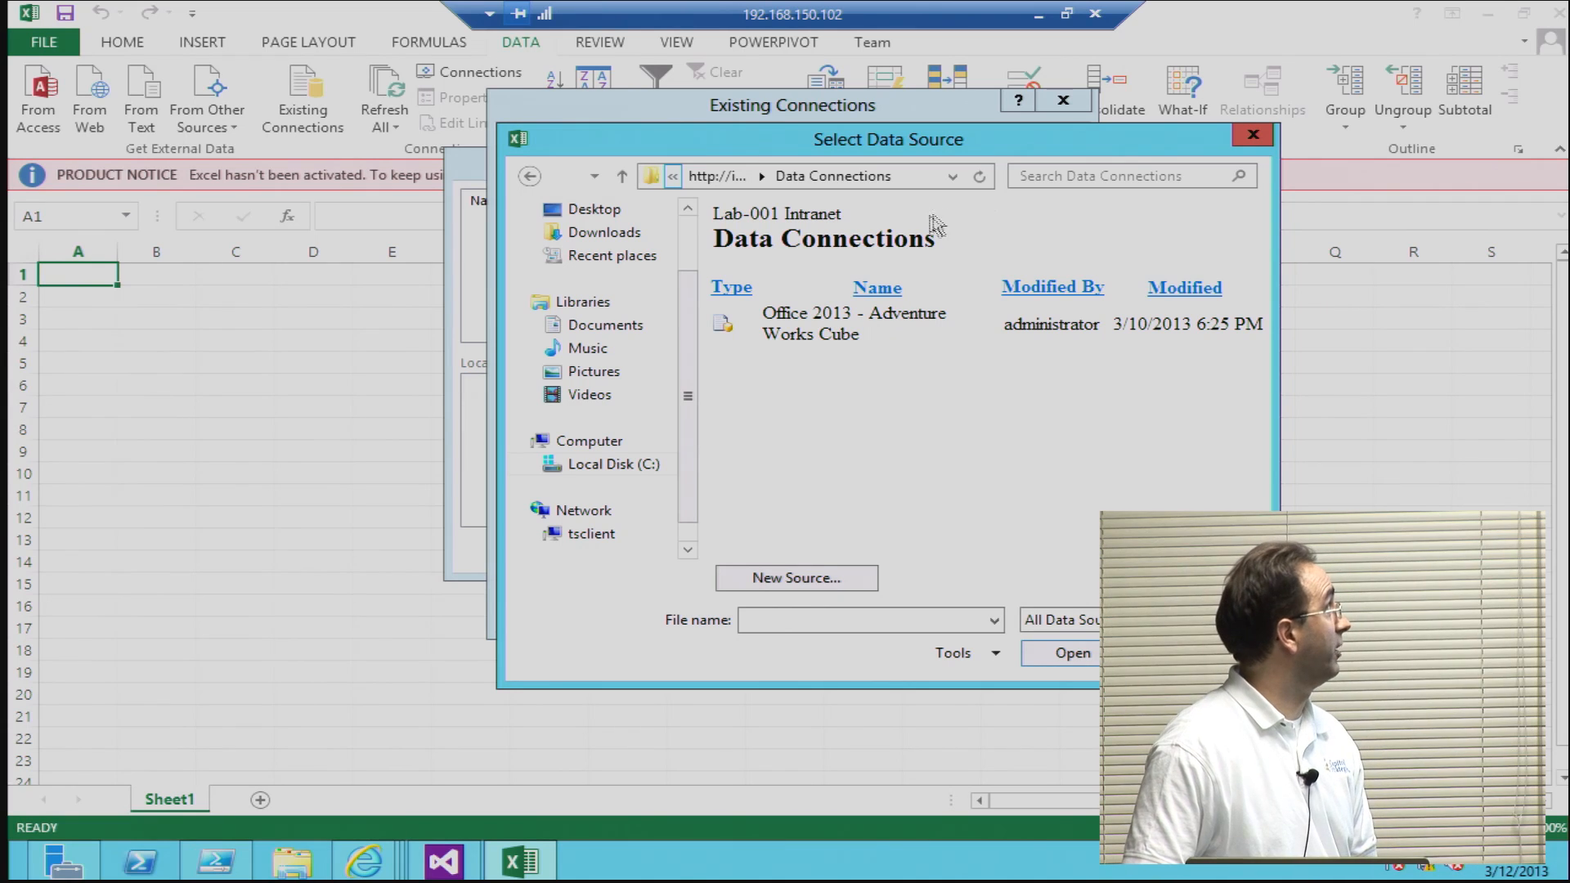
Step: Add the Office 2013 - Adventure Works Cube connection file from the Data Connections library to the workbook
{"action": "left_click", "coordinate": [846, 321]}
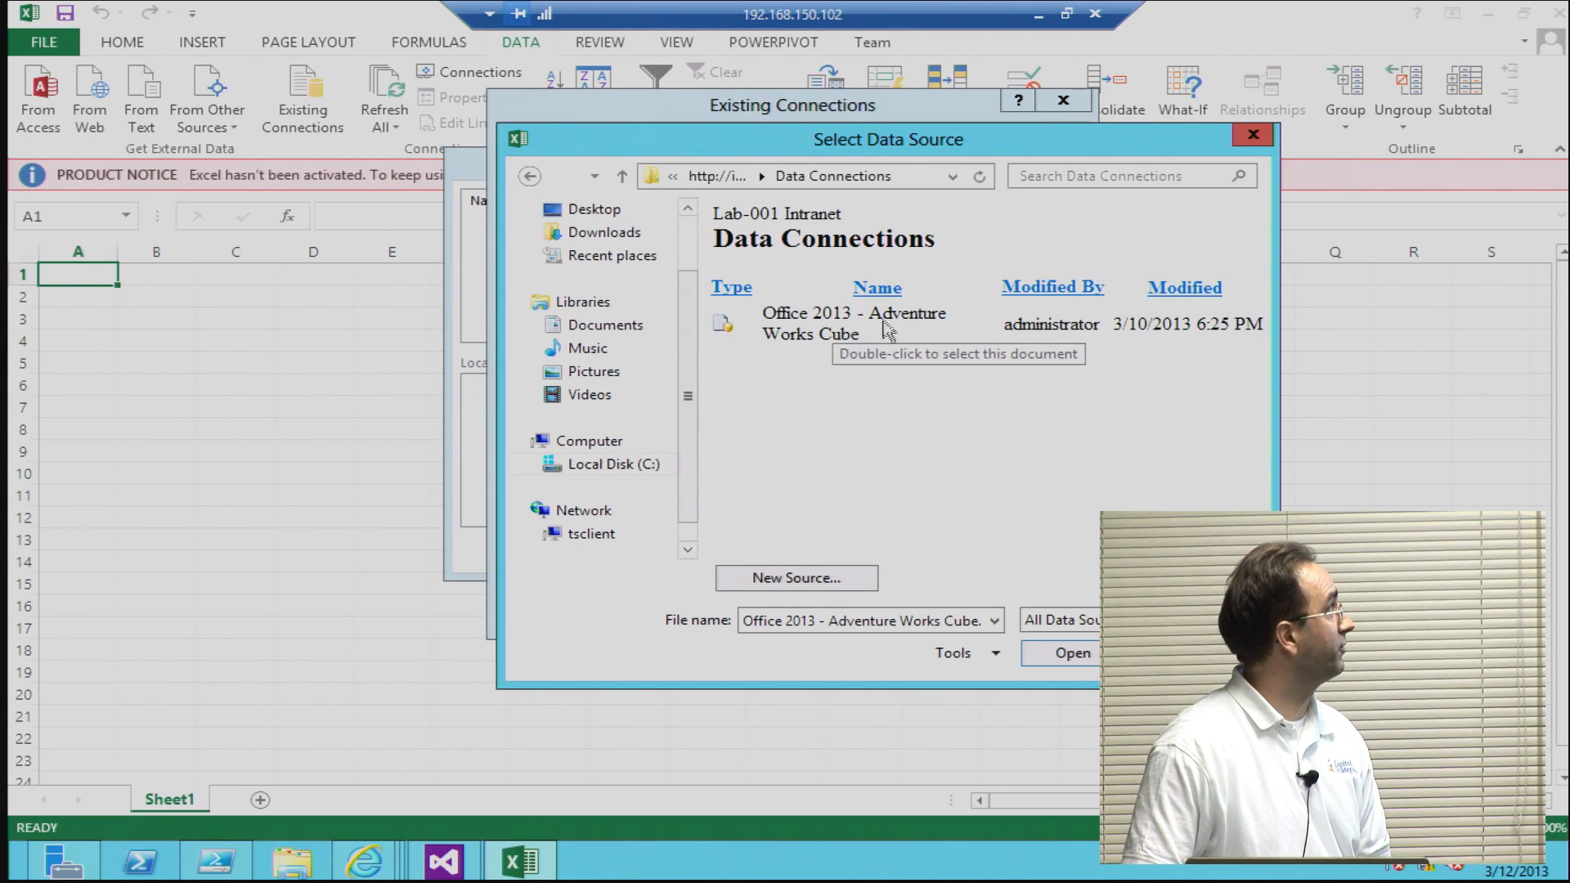
{"action": "left_click", "coordinate": [1073, 654]}
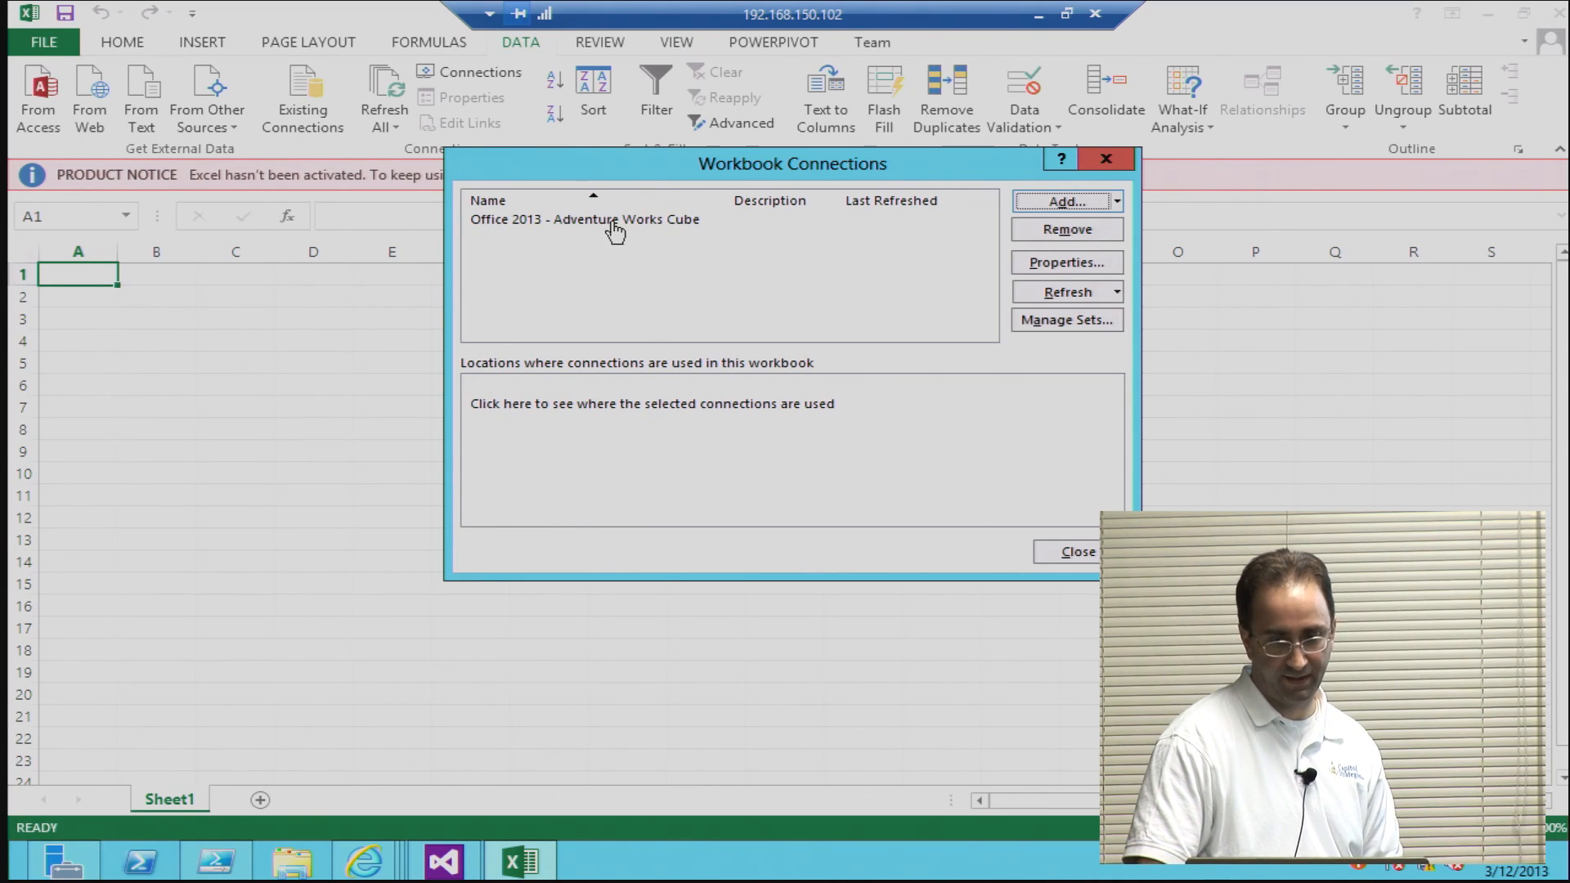
Step: Open the properties of the Adventure Works Cube connection and examine the connection file path and connection string in its definition
{"action": "left_click", "coordinate": [613, 231]}
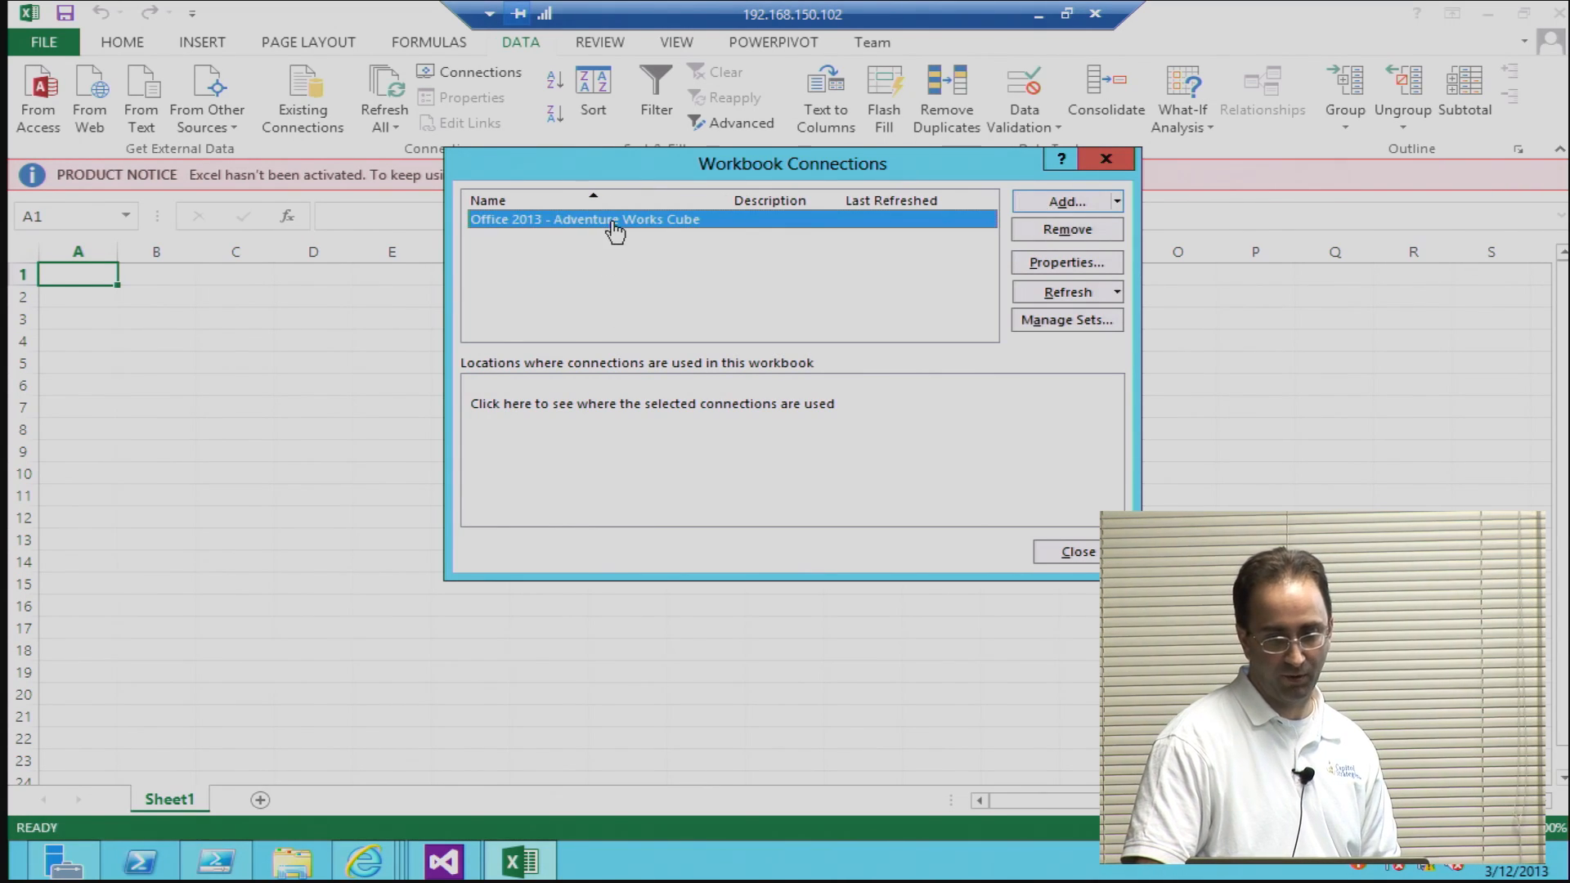
{"action": "left_click", "coordinate": [1041, 263]}
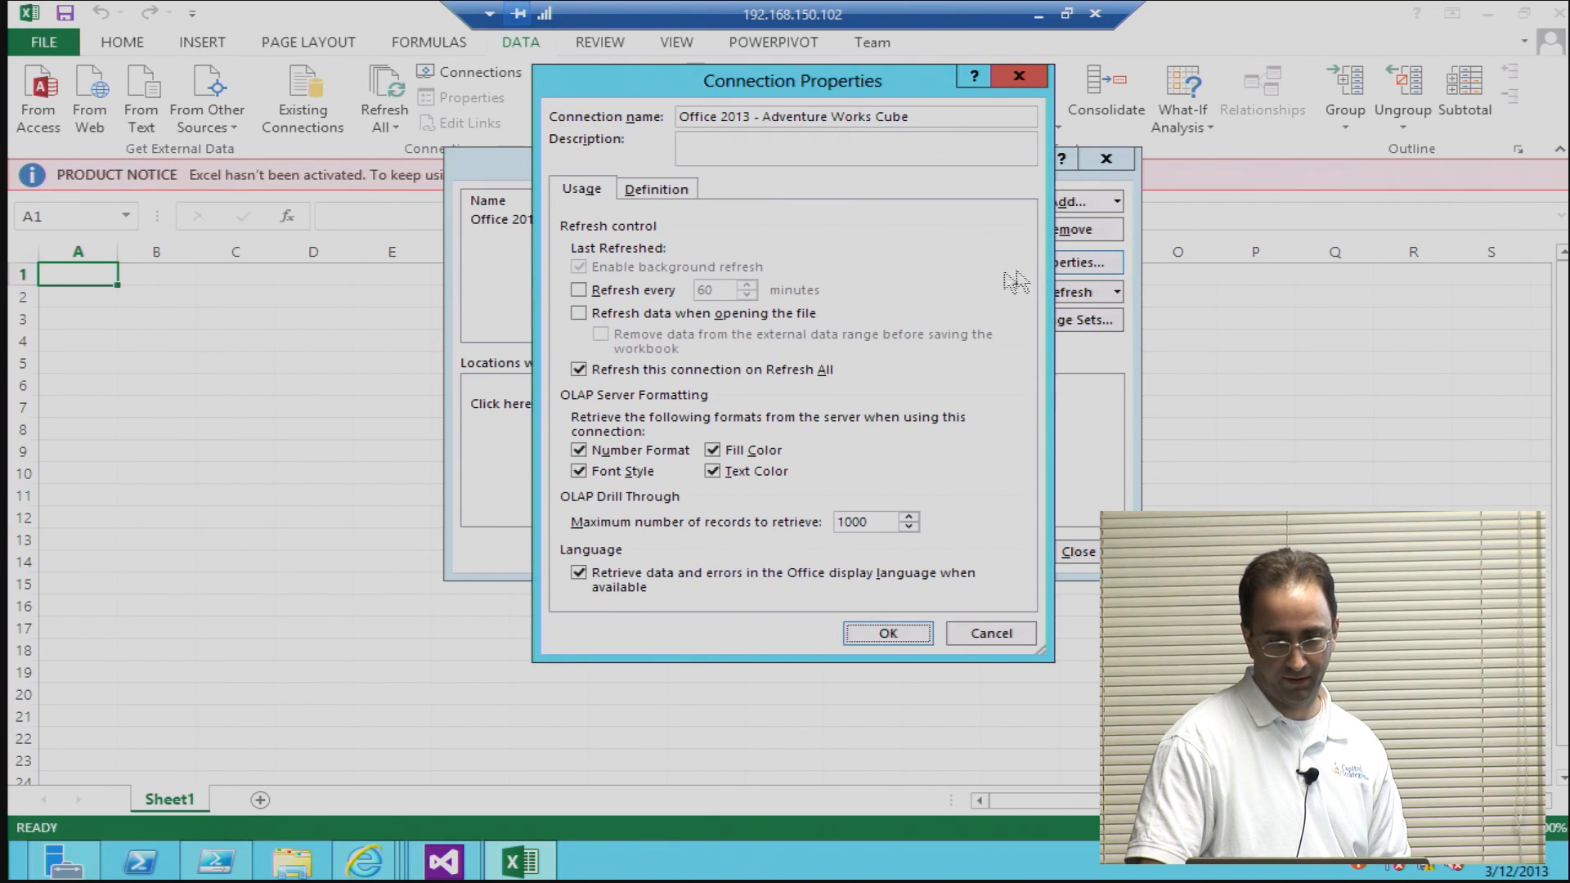
{"action": "left_click", "coordinate": [655, 192]}
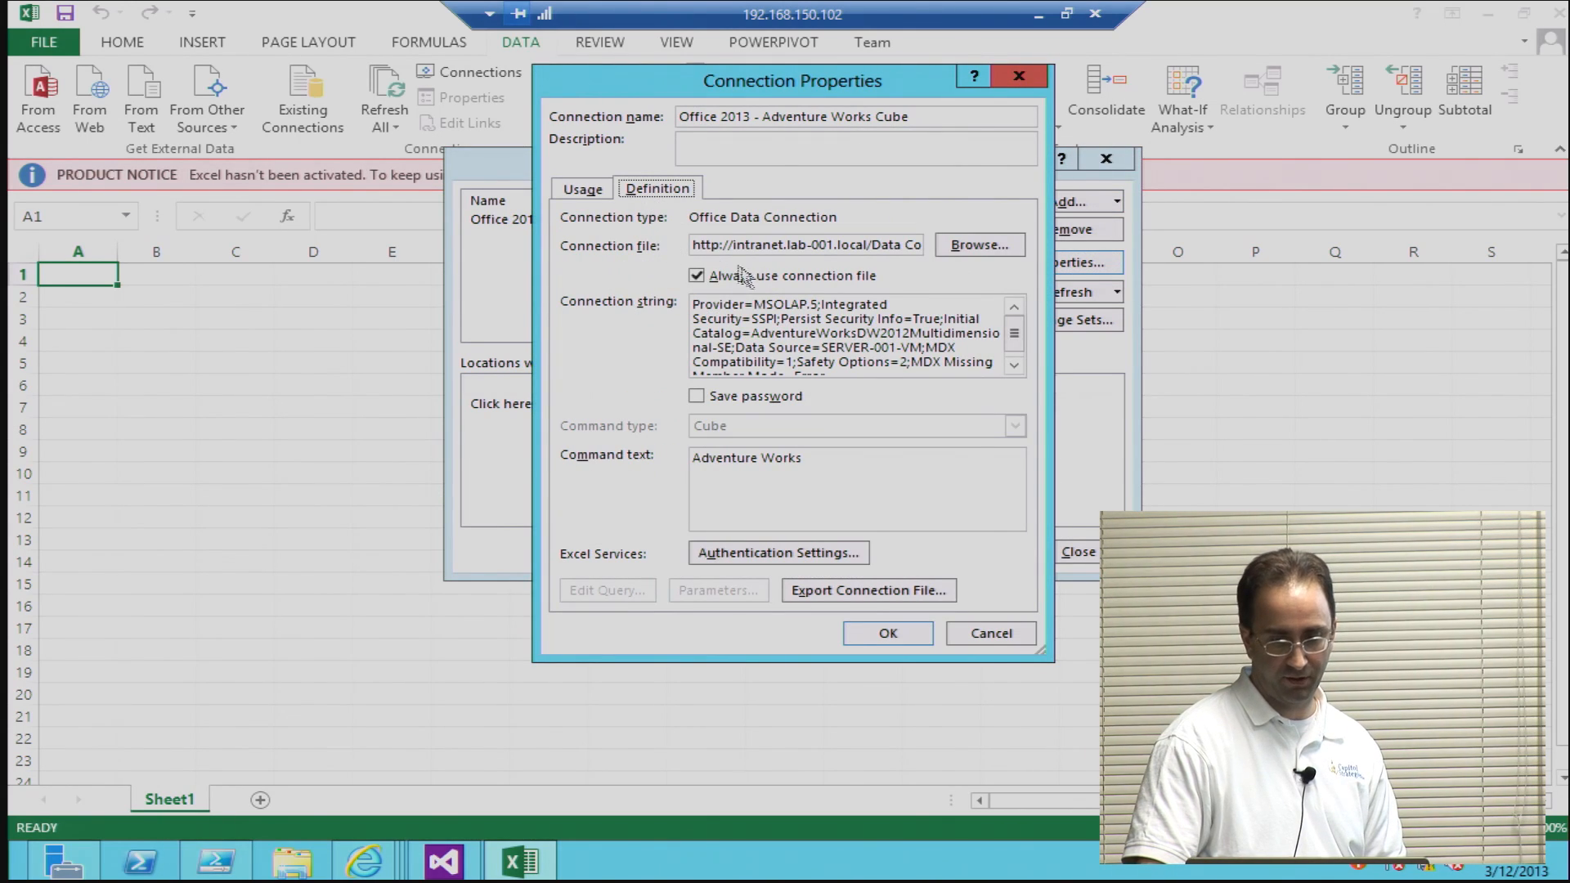
{"action": "left_click", "coordinate": [727, 245]}
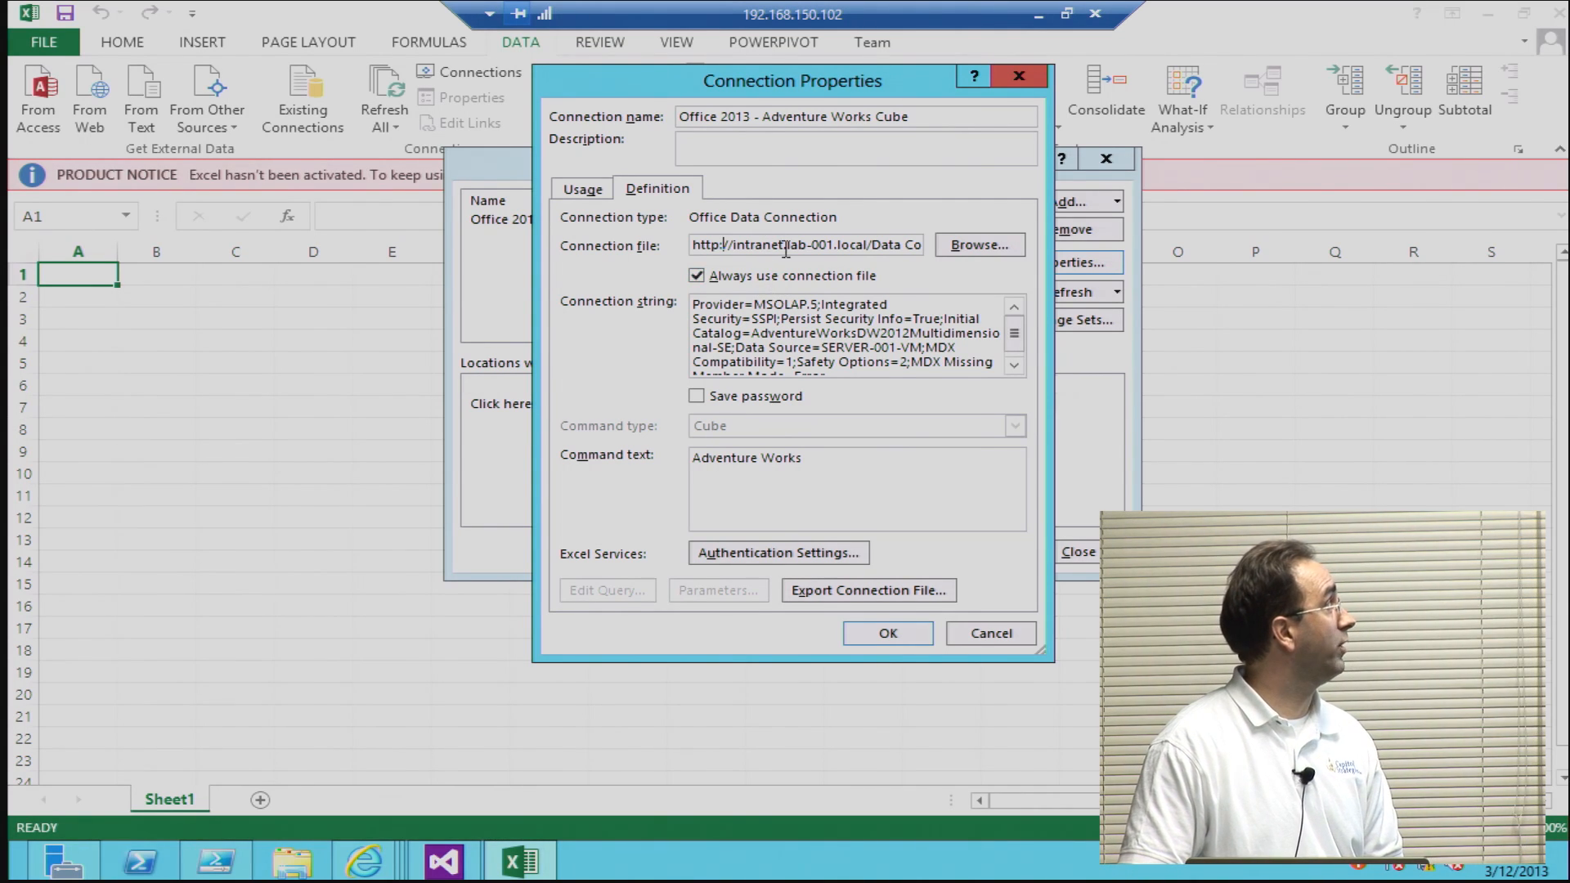
Step: Review the stored account's application ID in the connection's Excel Services authentication settings, and close all connection dialogs
{"action": "left_click", "coordinate": [778, 556]}
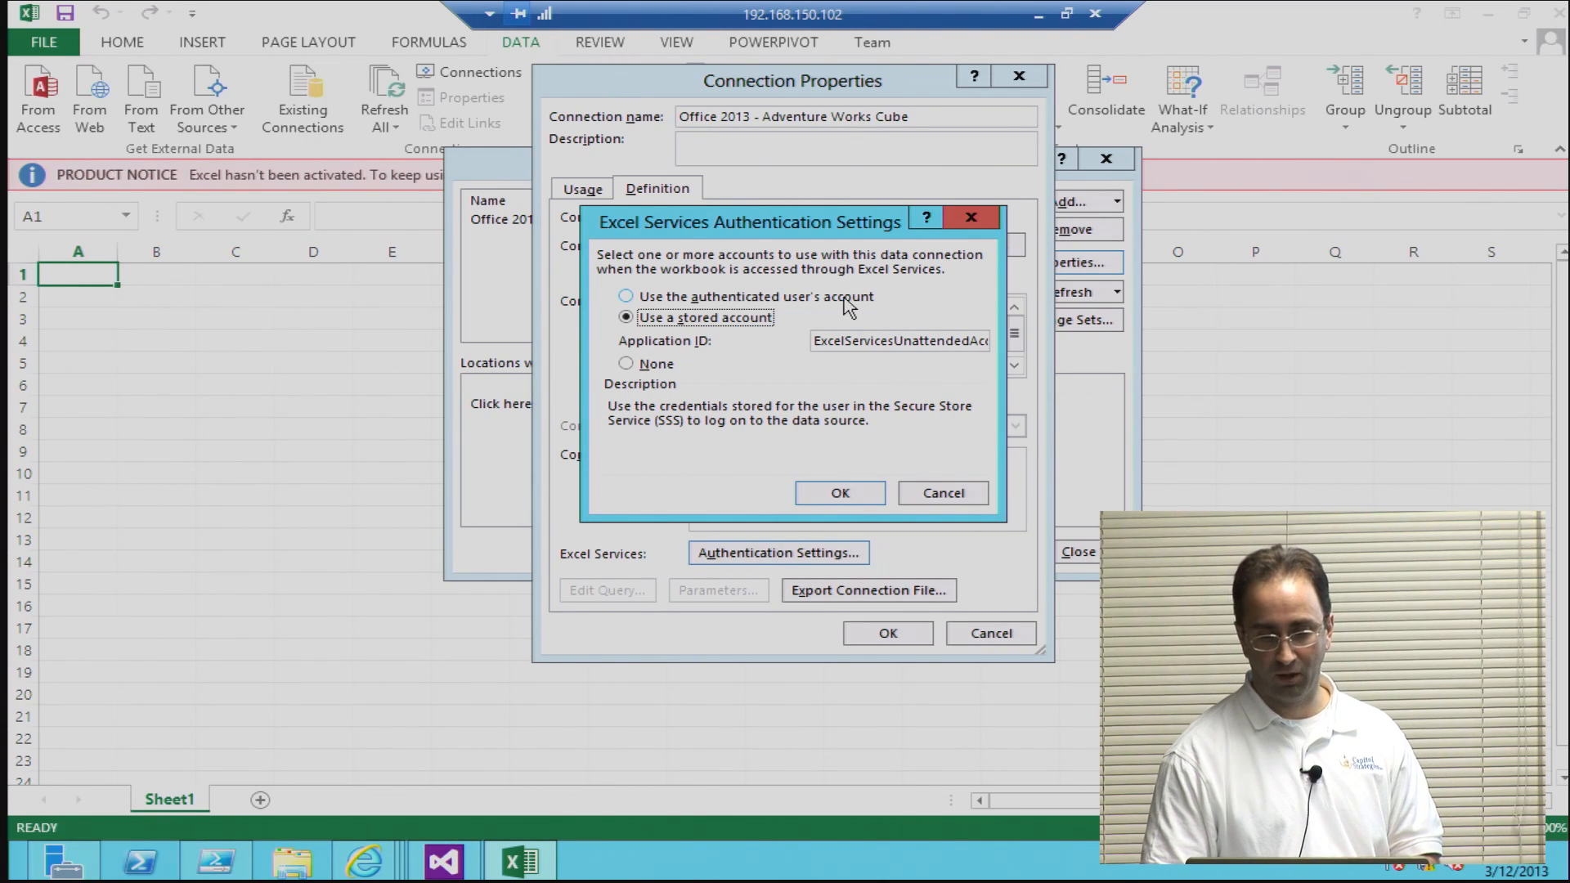
{"action": "left_click", "coordinate": [888, 342]}
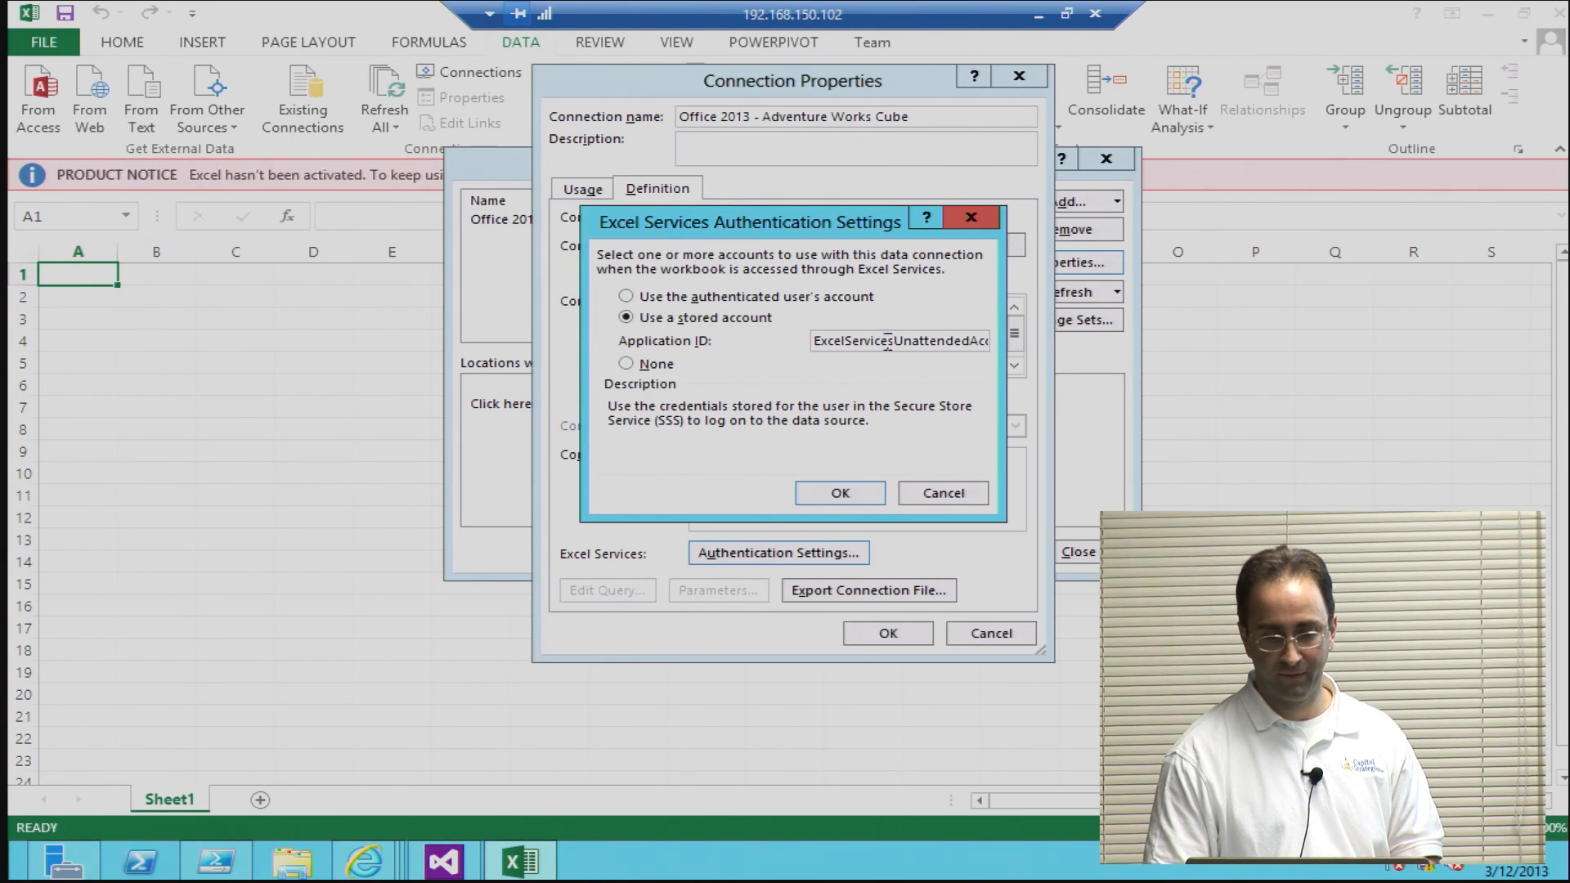
{"action": "double_click", "coordinate": [888, 342]}
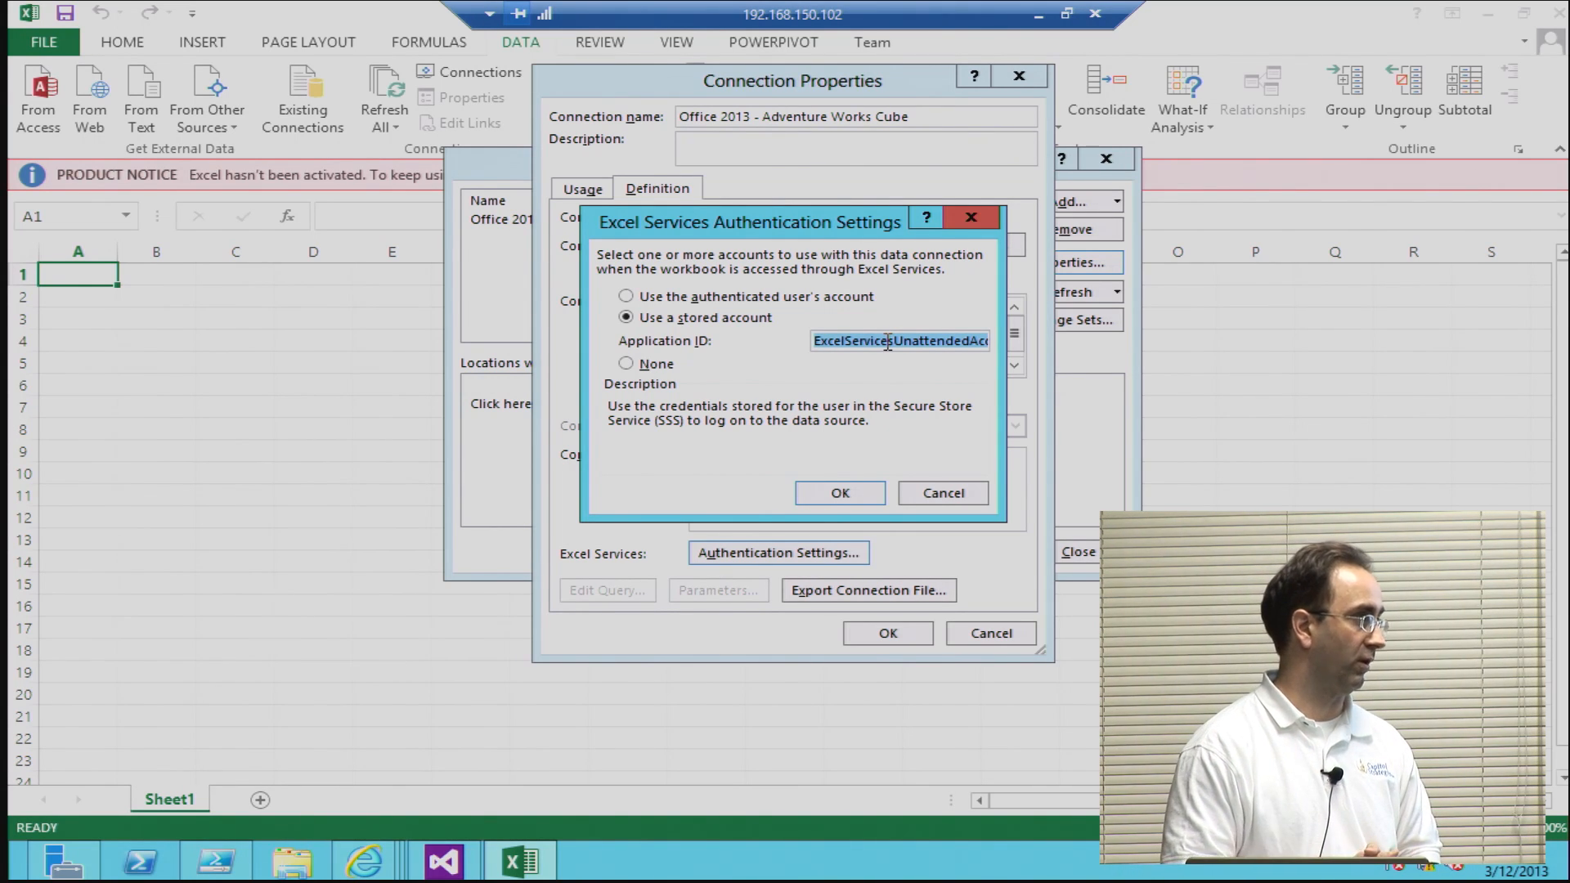
{"action": "left_click", "coordinate": [847, 493]}
{"action": "left_click", "coordinate": [860, 636]}
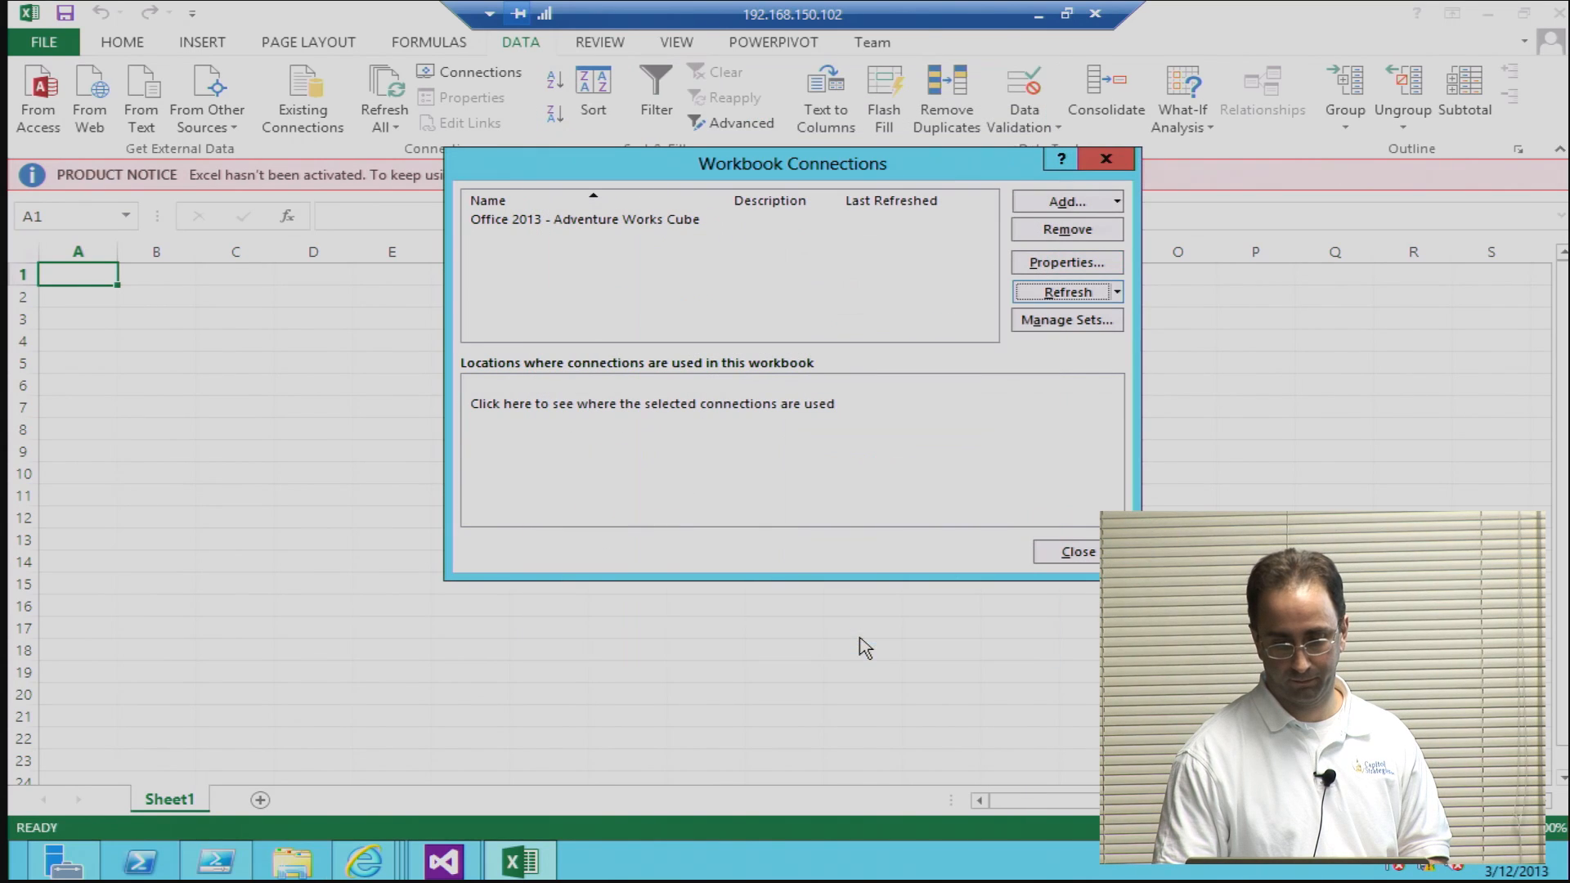
{"action": "left_click", "coordinate": [1047, 555]}
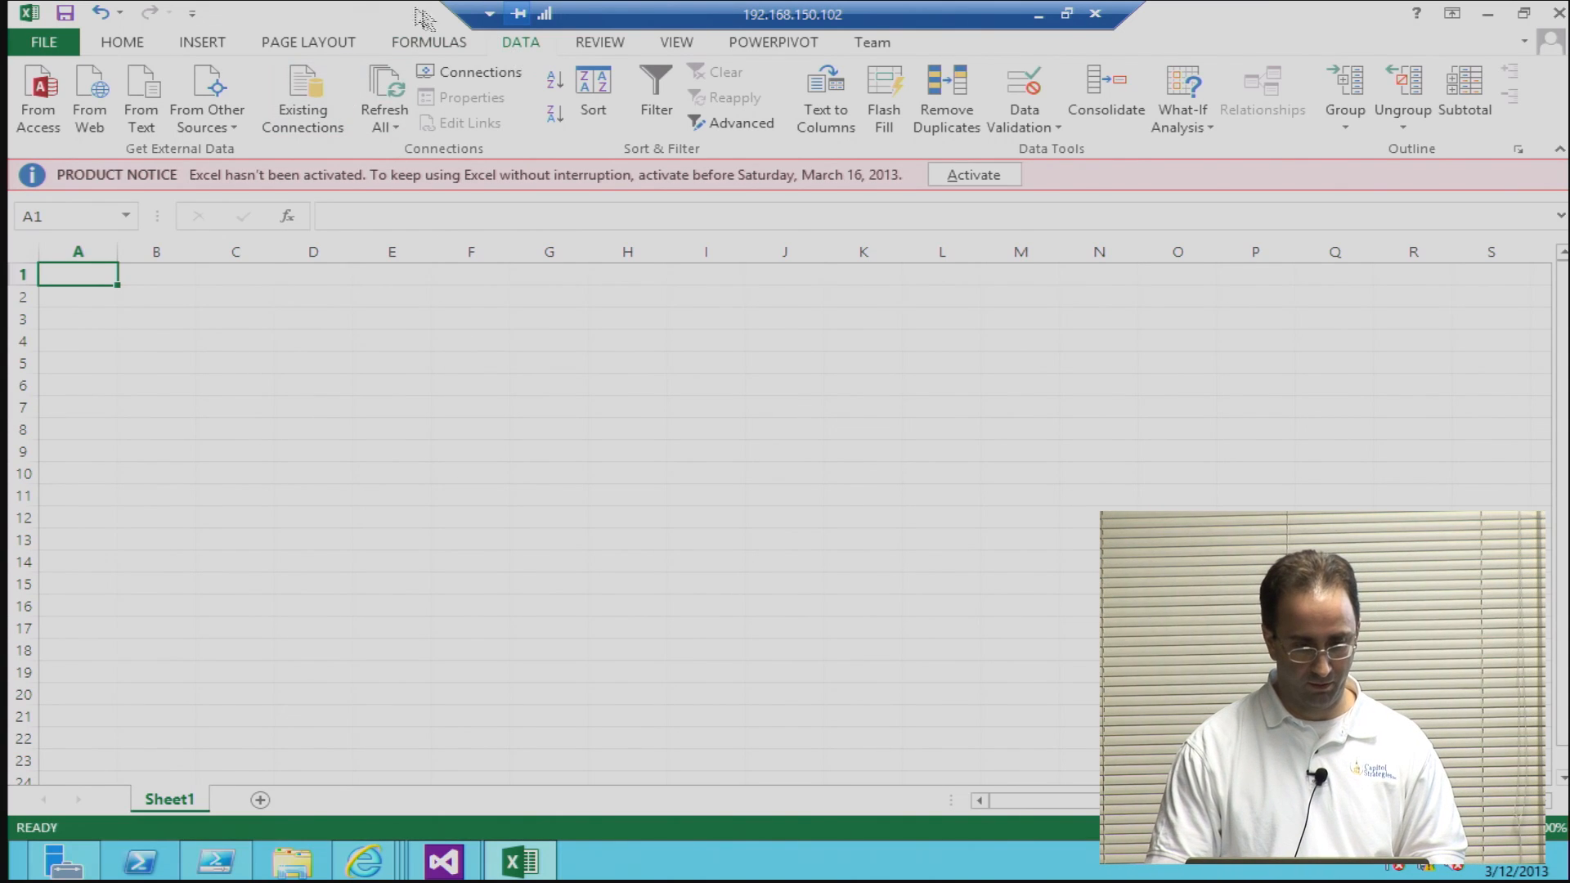
Step: Insert a PivotChart on the existing worksheet at Sheet1!$A$1, using the external connection Office 2013 - Adventure Works Cube
{"action": "left_click", "coordinate": [201, 45]}
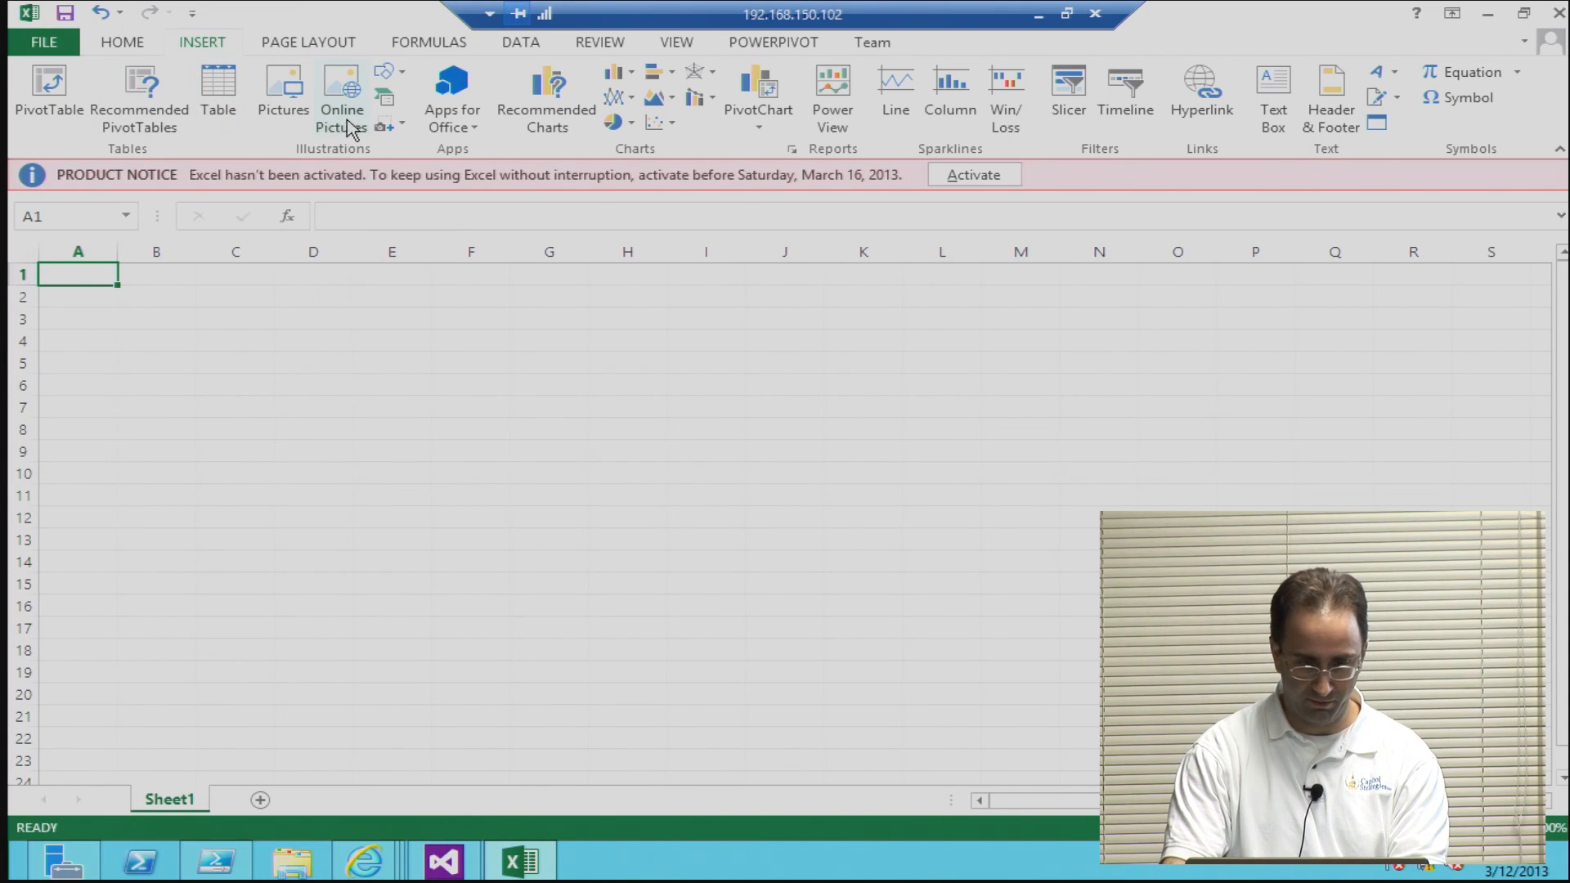
{"action": "left_click", "coordinate": [745, 131]}
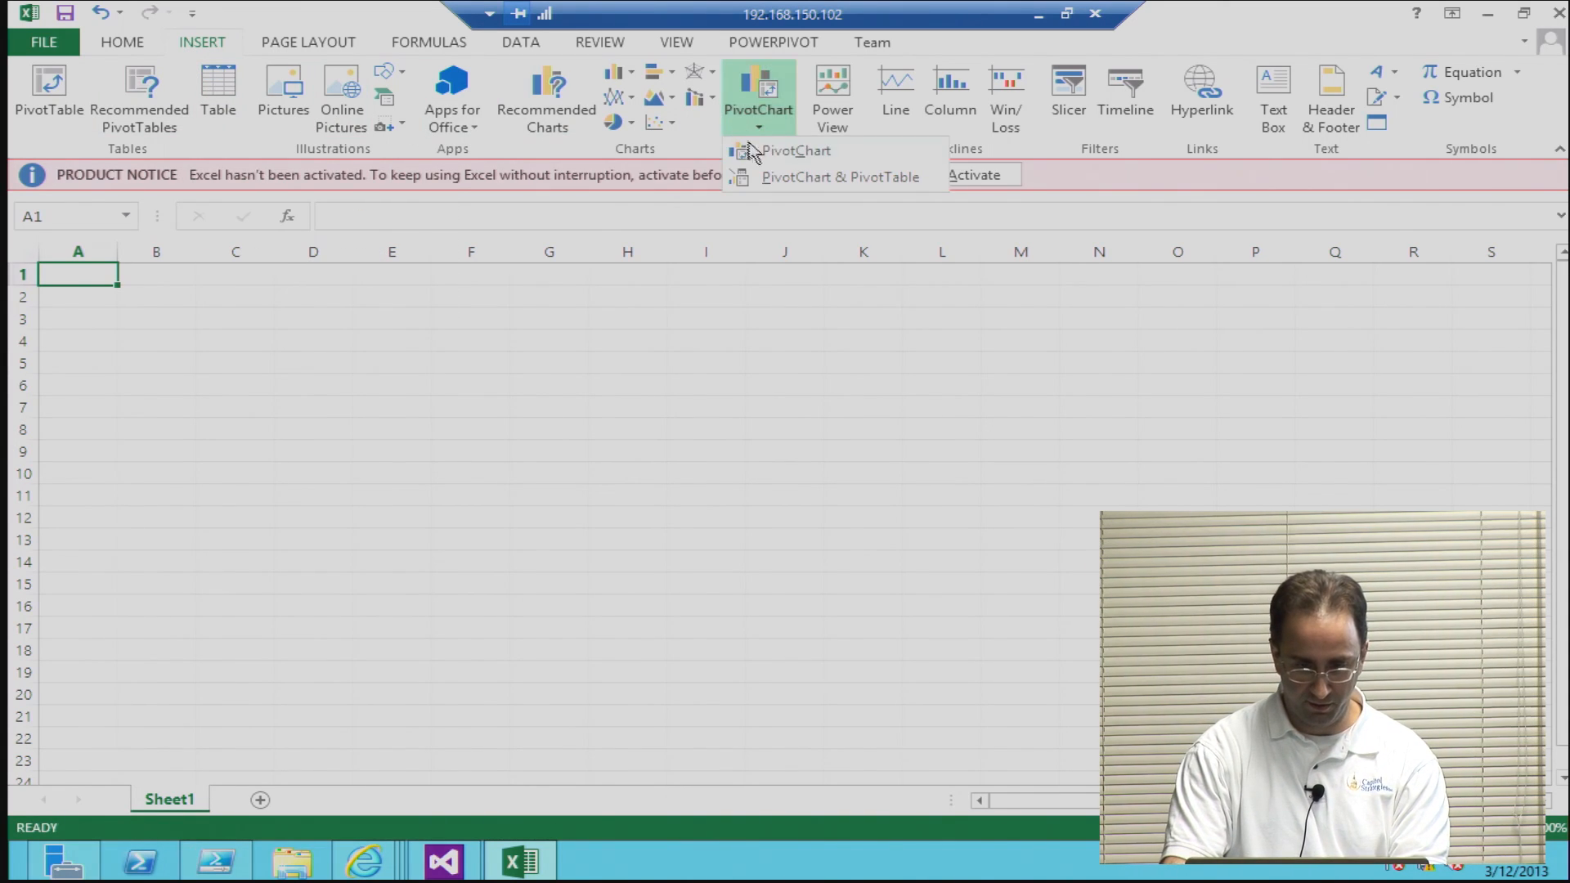
{"action": "left_click", "coordinate": [785, 151]}
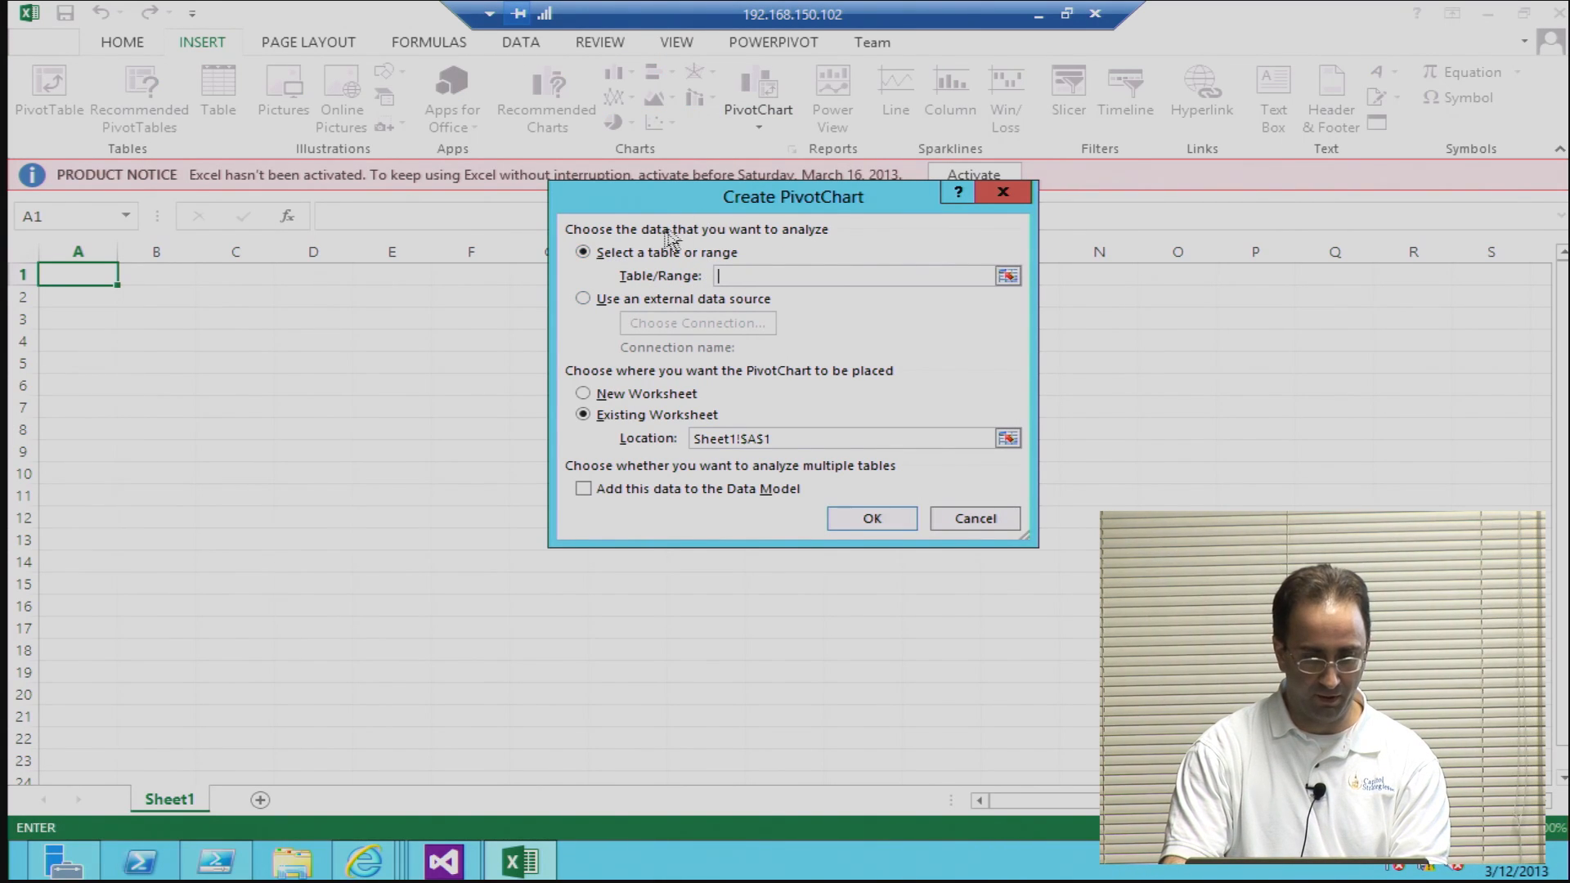
{"action": "left_click", "coordinate": [604, 299]}
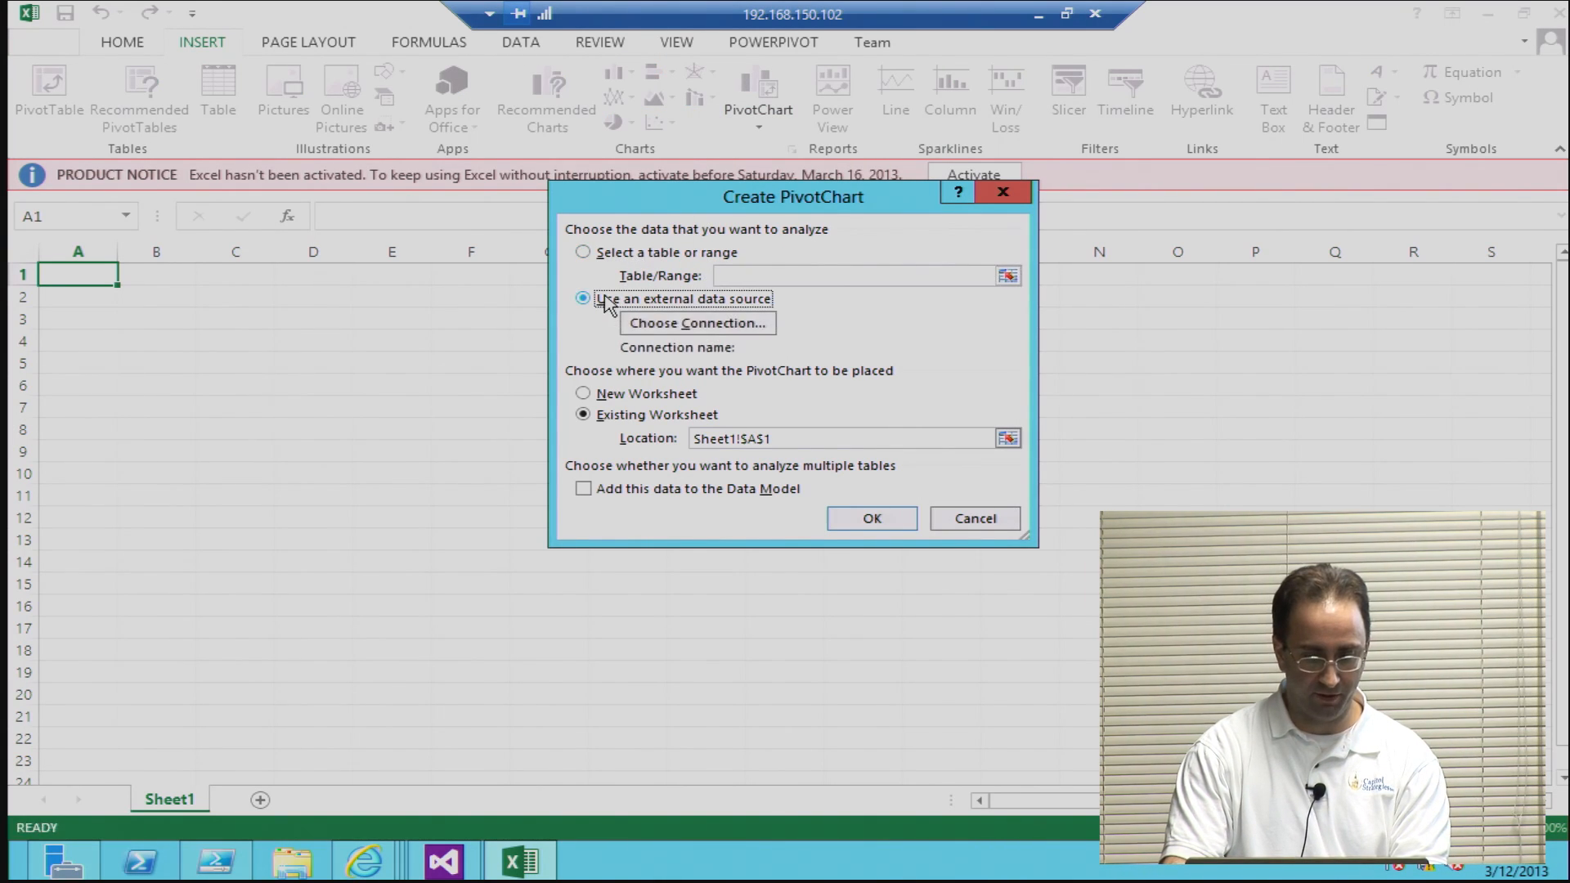
{"action": "left_click", "coordinate": [669, 325]}
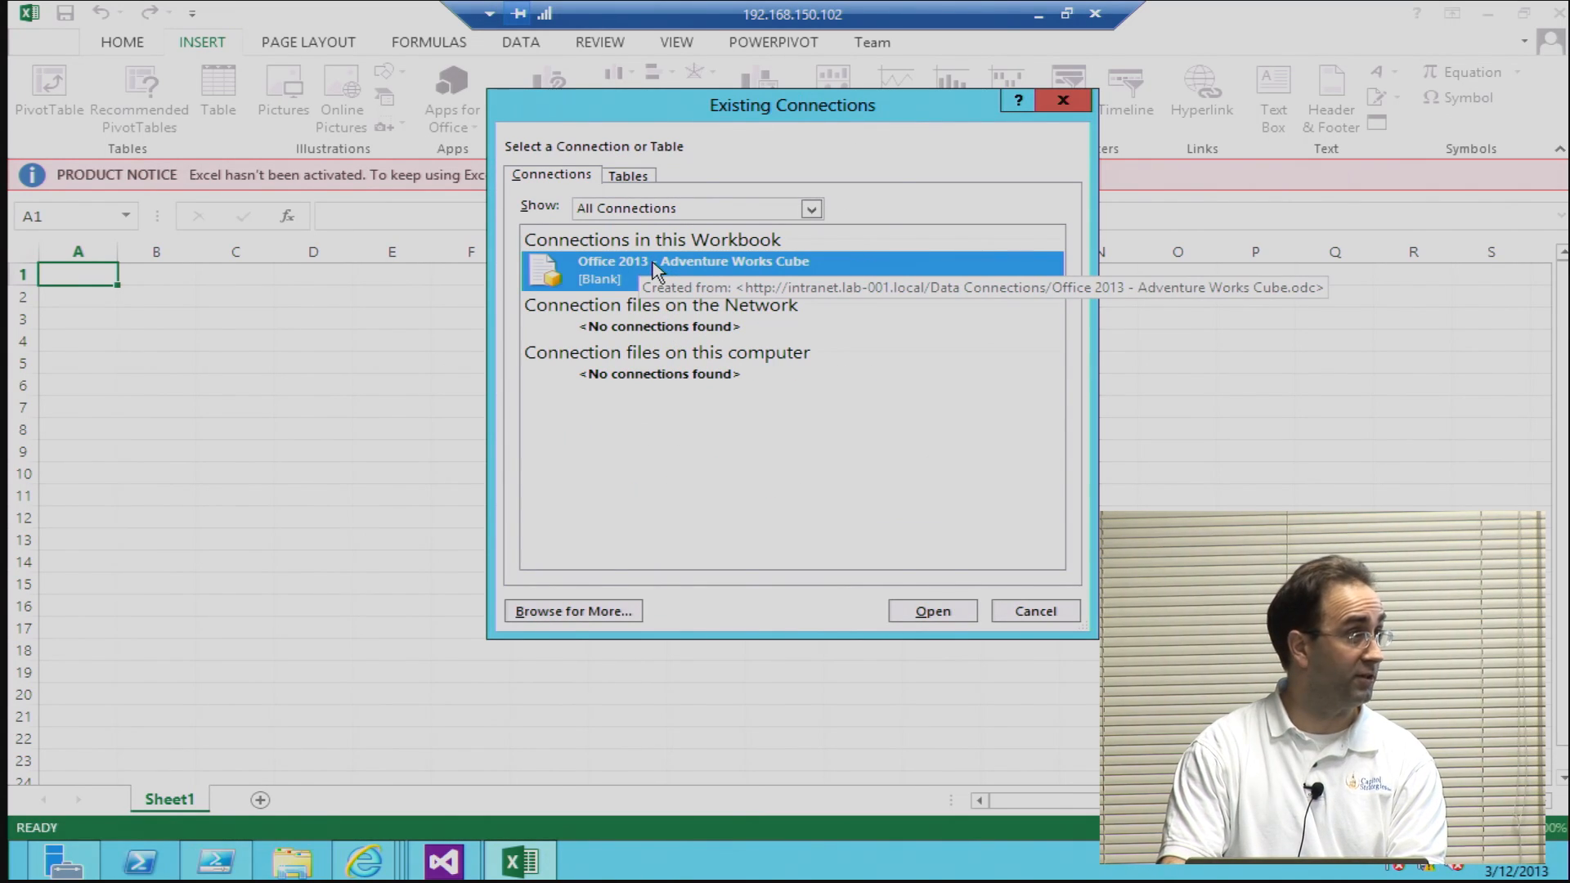
{"action": "left_click", "coordinate": [917, 613]}
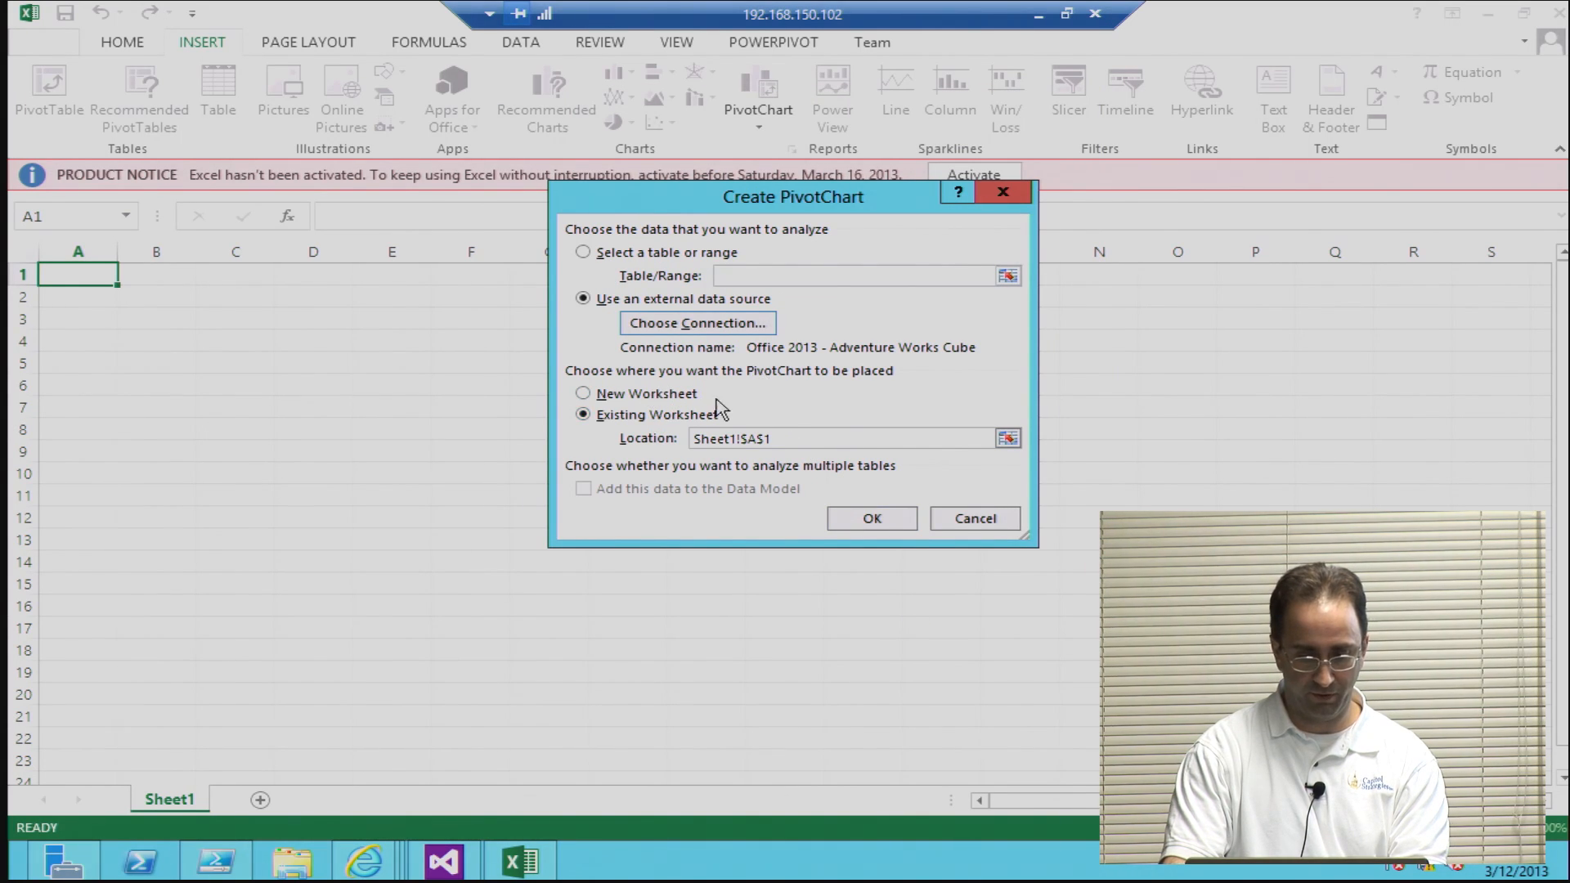
{"action": "left_click", "coordinate": [850, 520]}
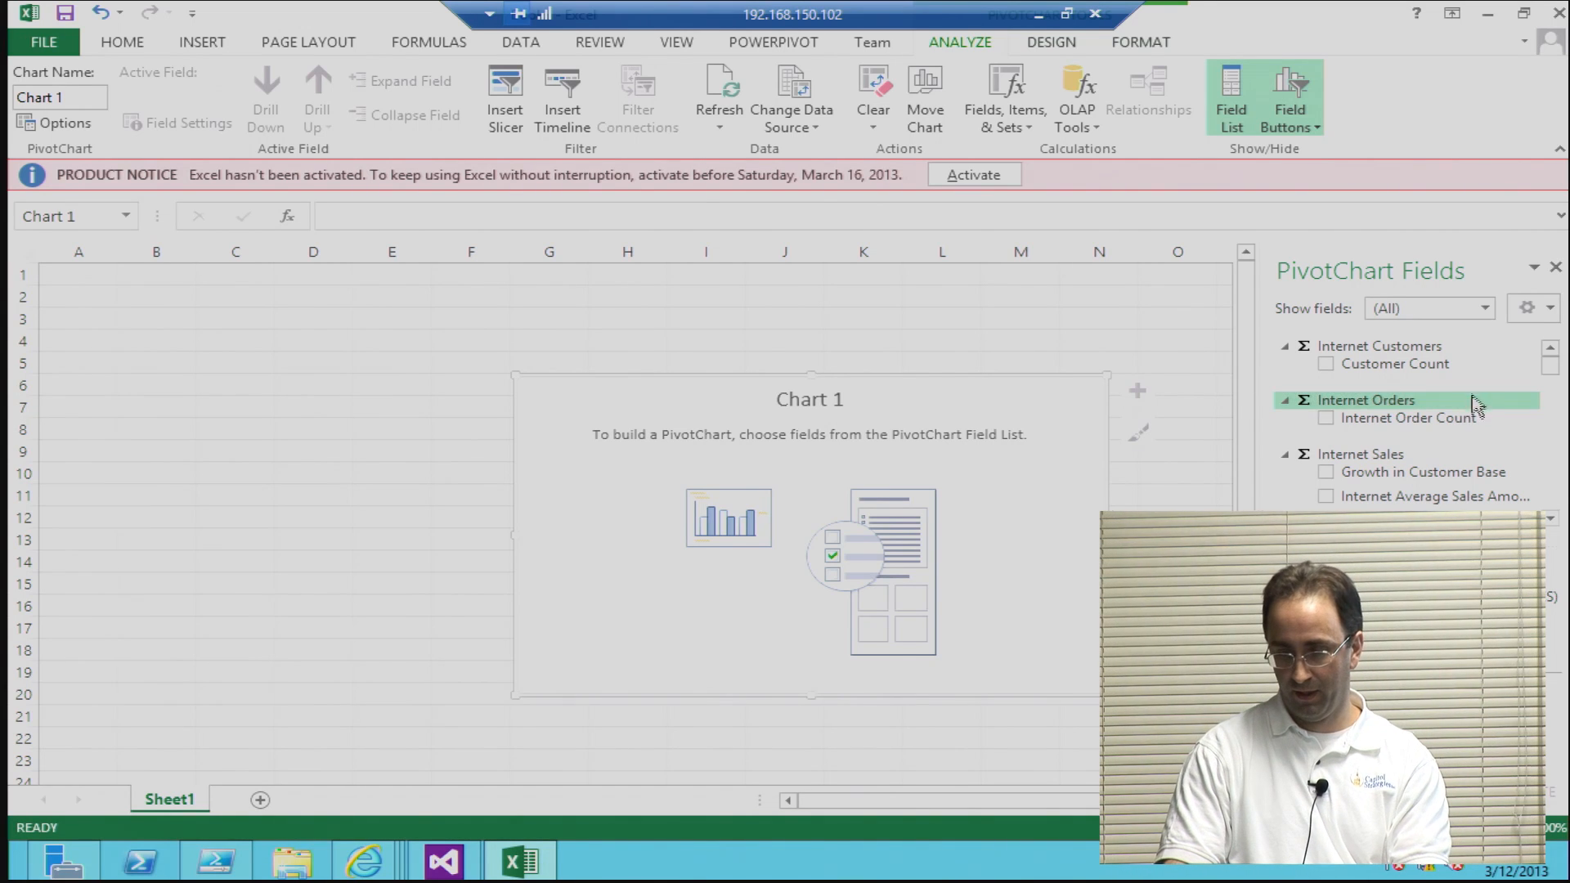
Step: Look through the cube's measure groups and dimensions in the PivotChart field list
{"action": "left_click", "coordinate": [1550, 522]}
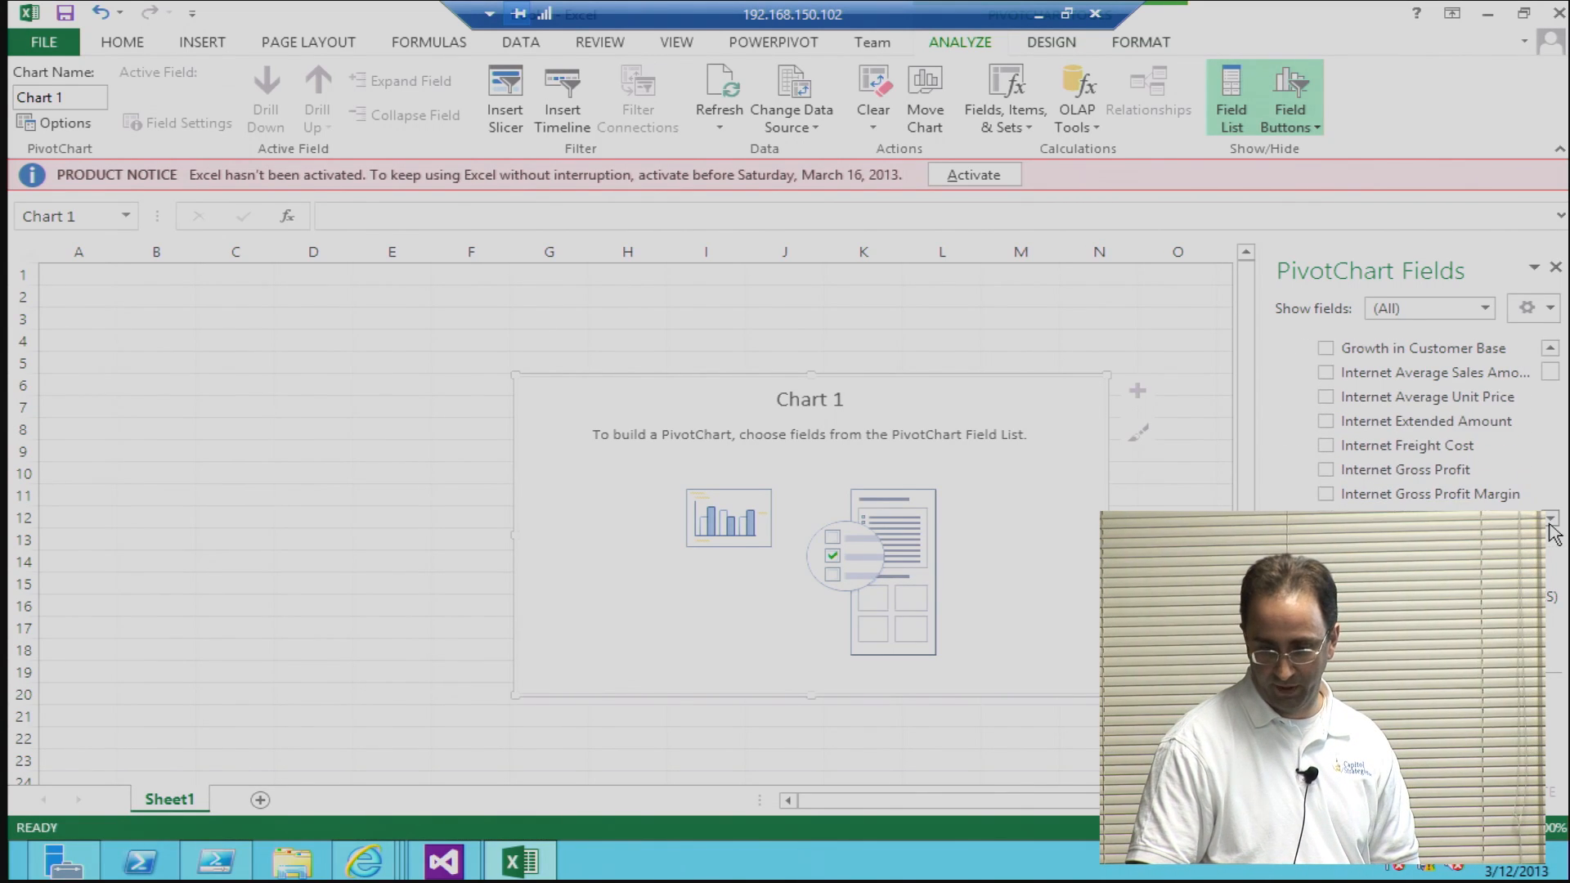
{"action": "left_click", "coordinate": [1550, 347]}
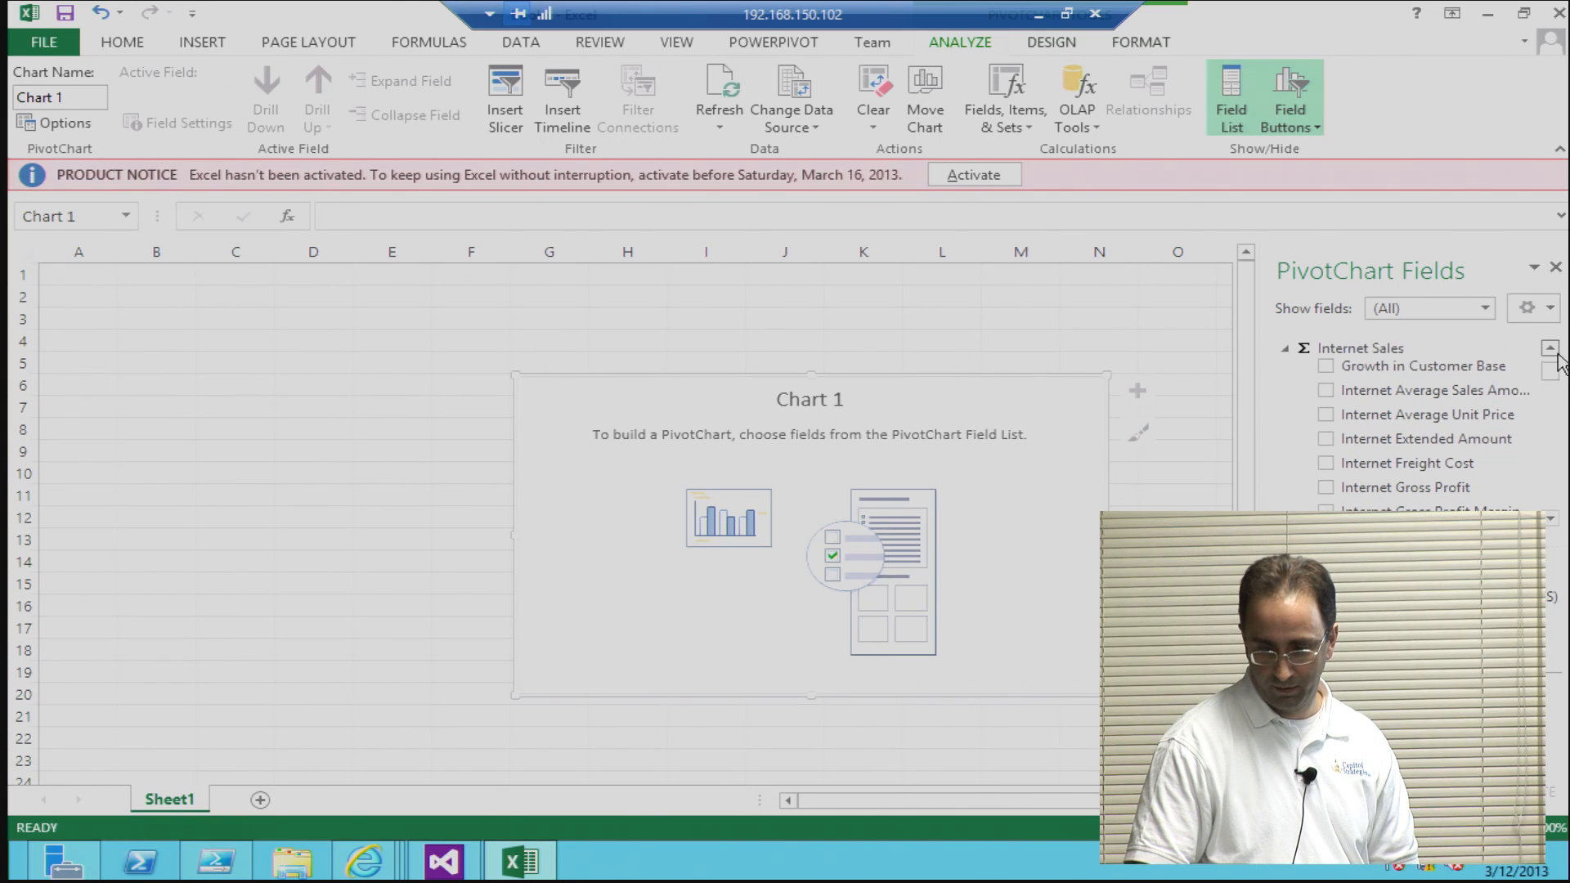
{"action": "left_click", "coordinate": [1549, 520]}
{"action": "left_click", "coordinate": [1550, 521]}
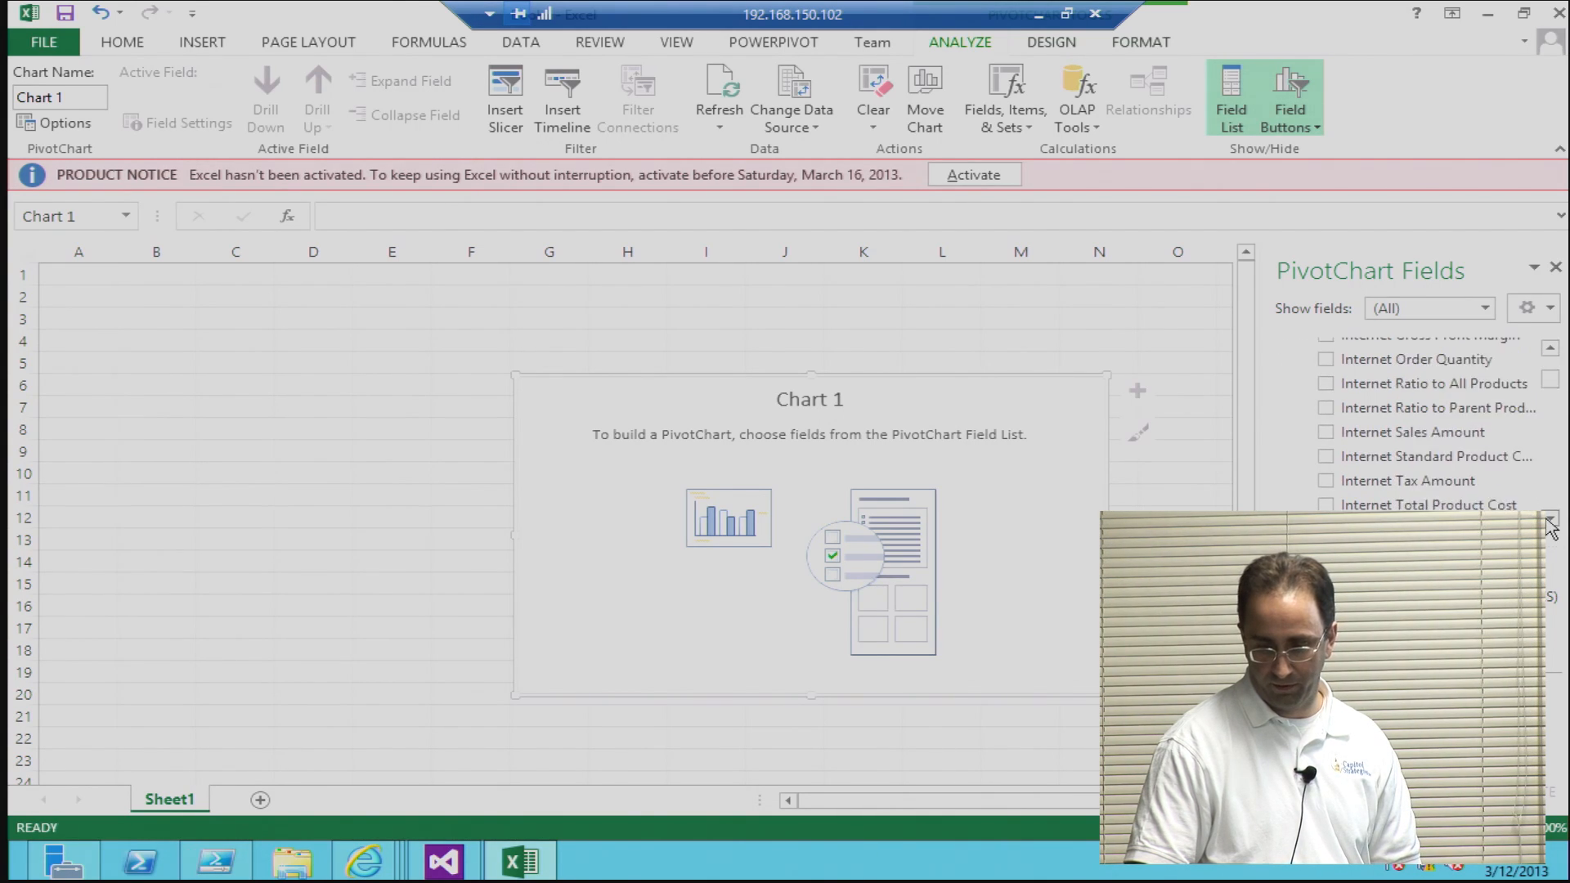
{"action": "left_click", "coordinate": [1549, 521]}
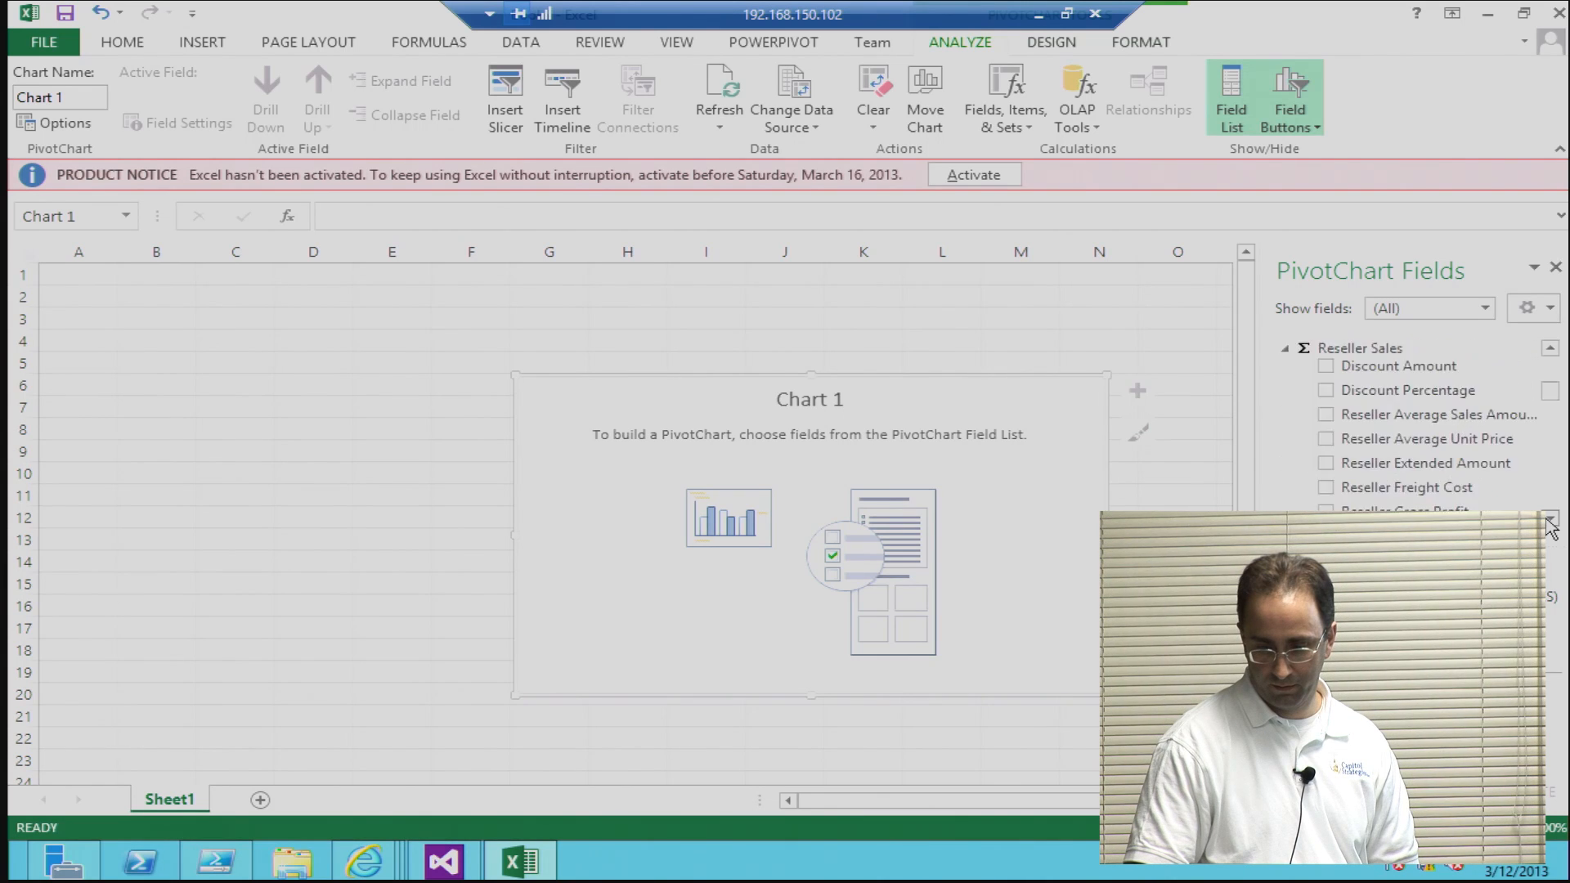
{"action": "left_click", "coordinate": [1550, 521]}
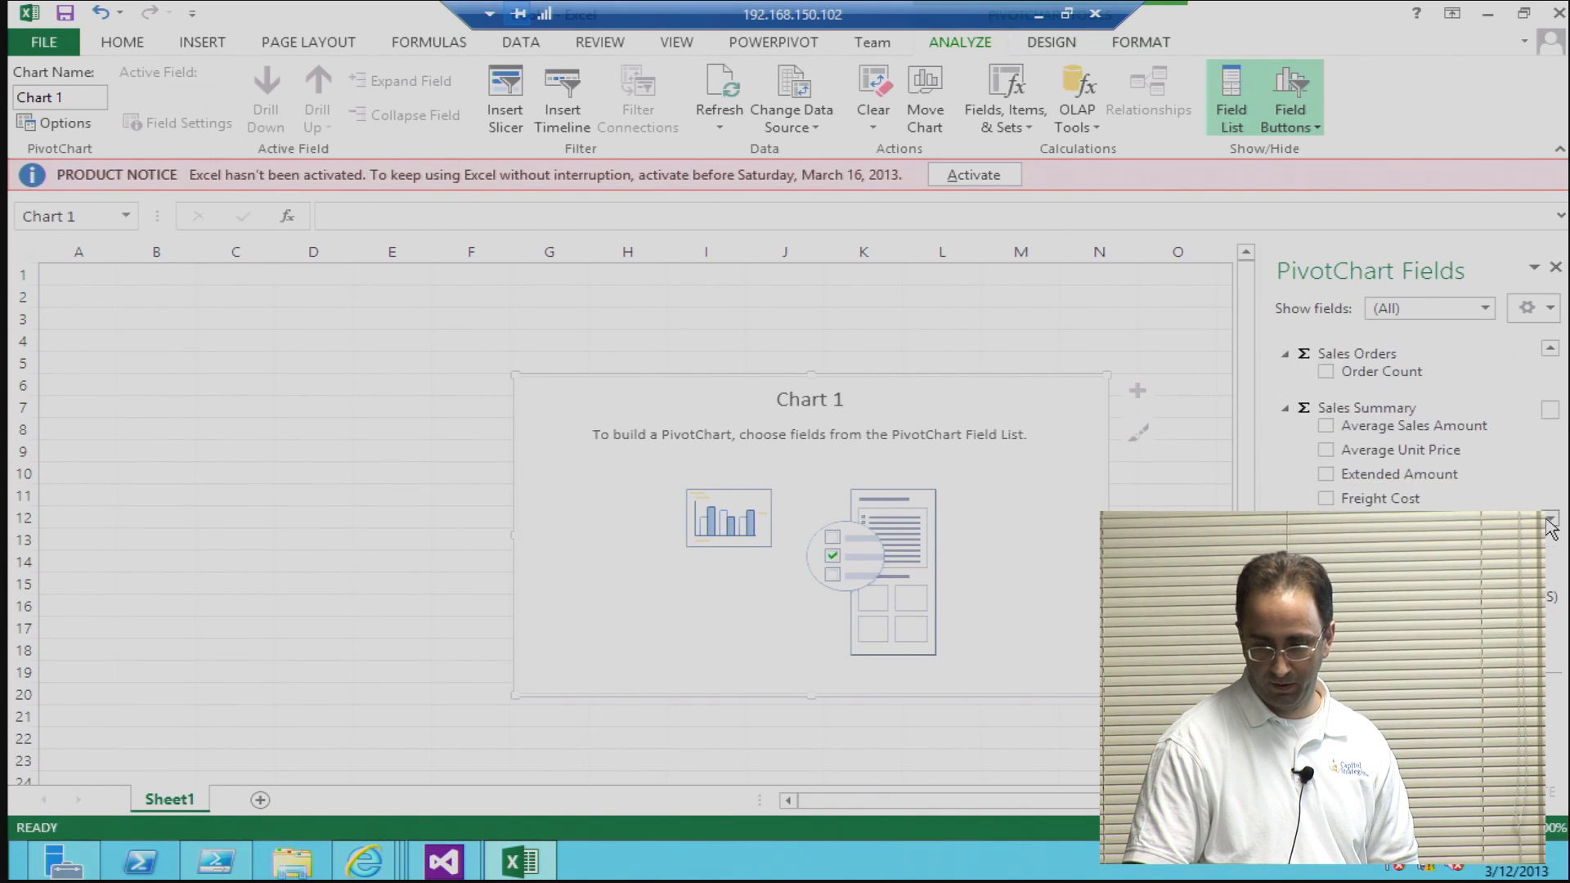
{"action": "left_click", "coordinate": [1549, 521]}
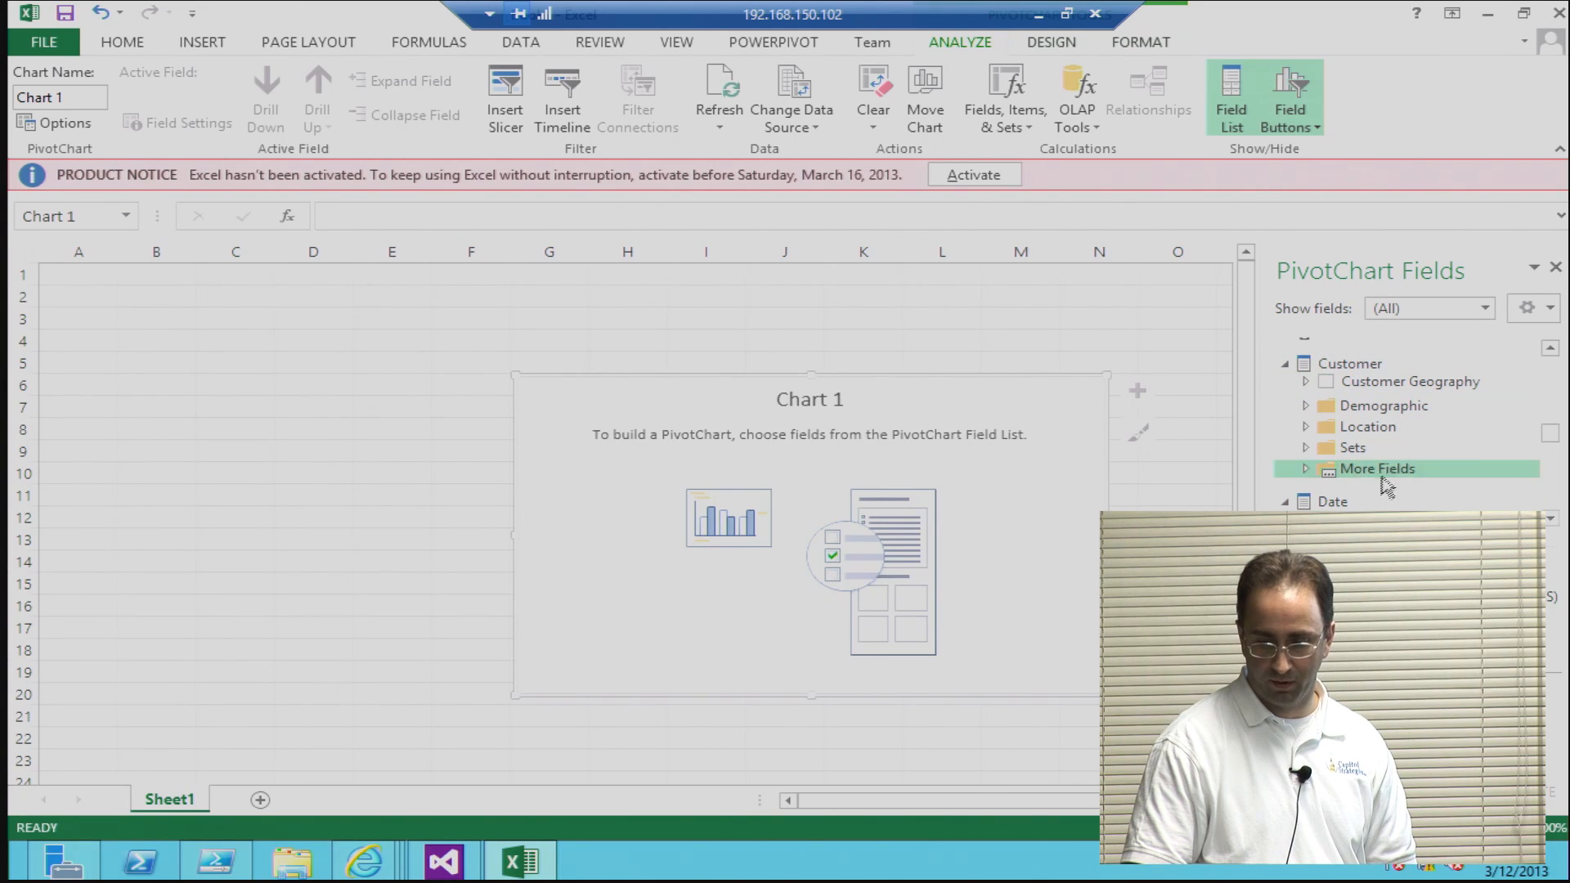
{"action": "left_click", "coordinate": [1550, 520]}
{"action": "left_click", "coordinate": [1550, 522]}
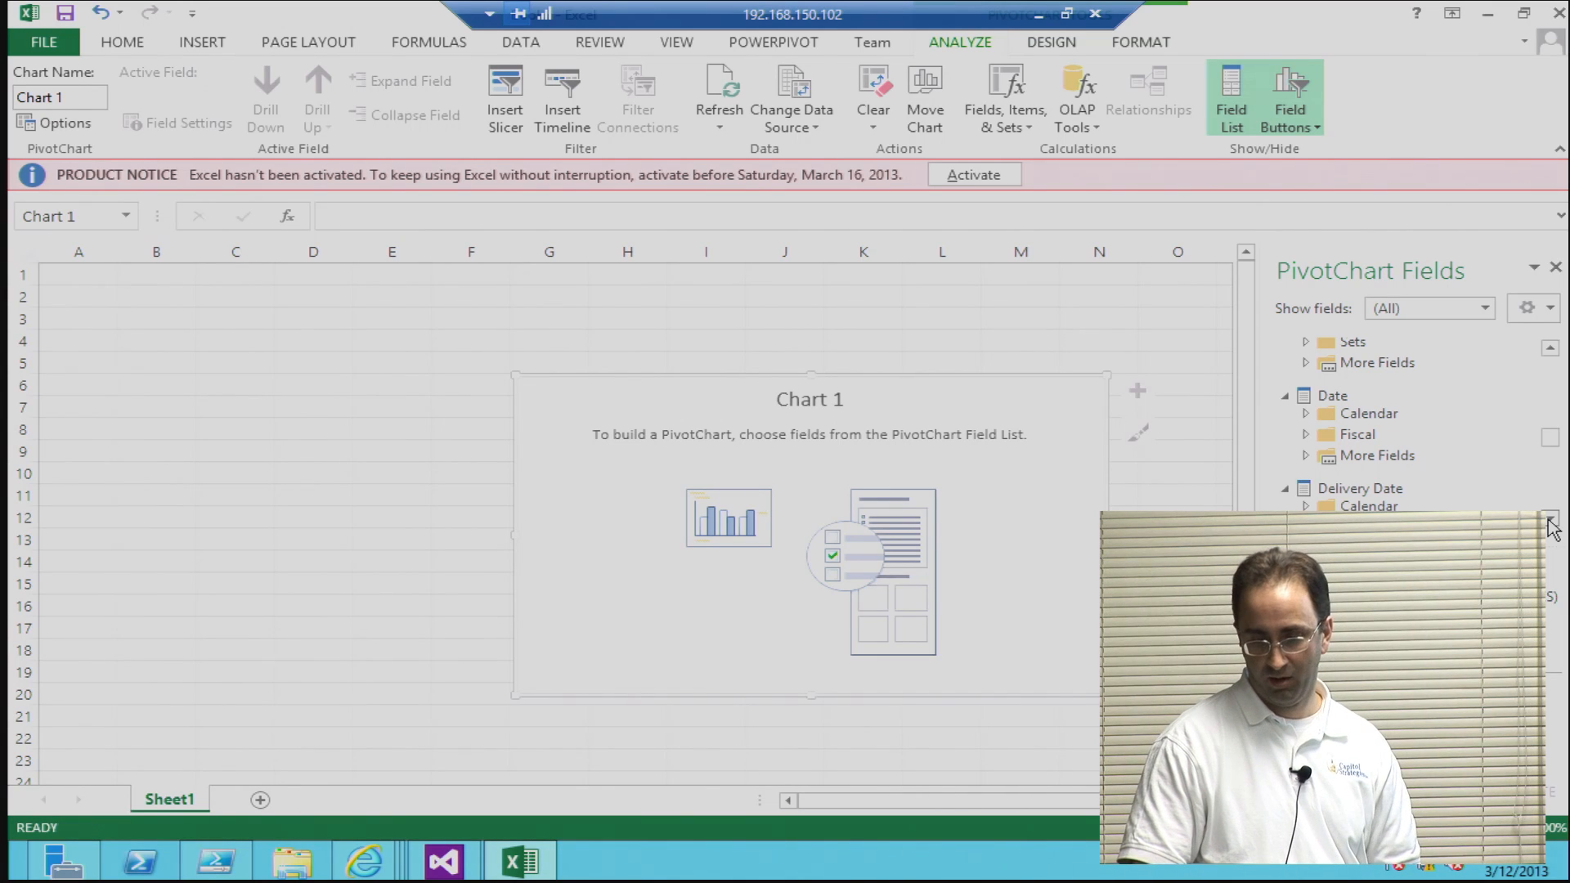
{"action": "left_click", "coordinate": [1550, 522]}
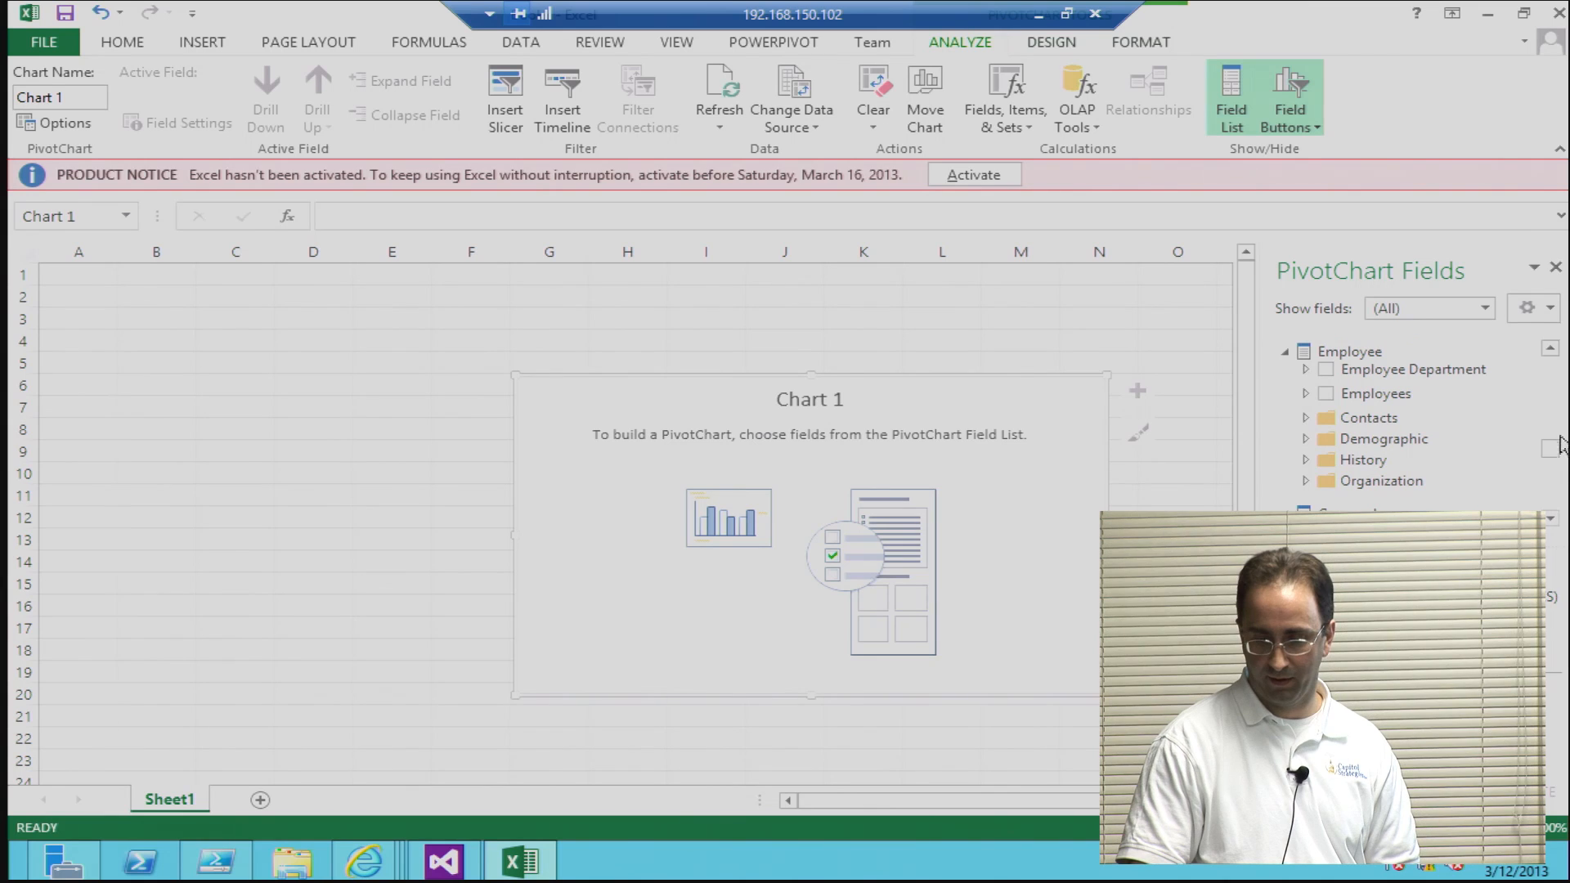
Step: Limit the PivotChart field list to Sales Summary and add the Sales Amount measure to the chart
{"action": "left_click", "coordinate": [1484, 309]}
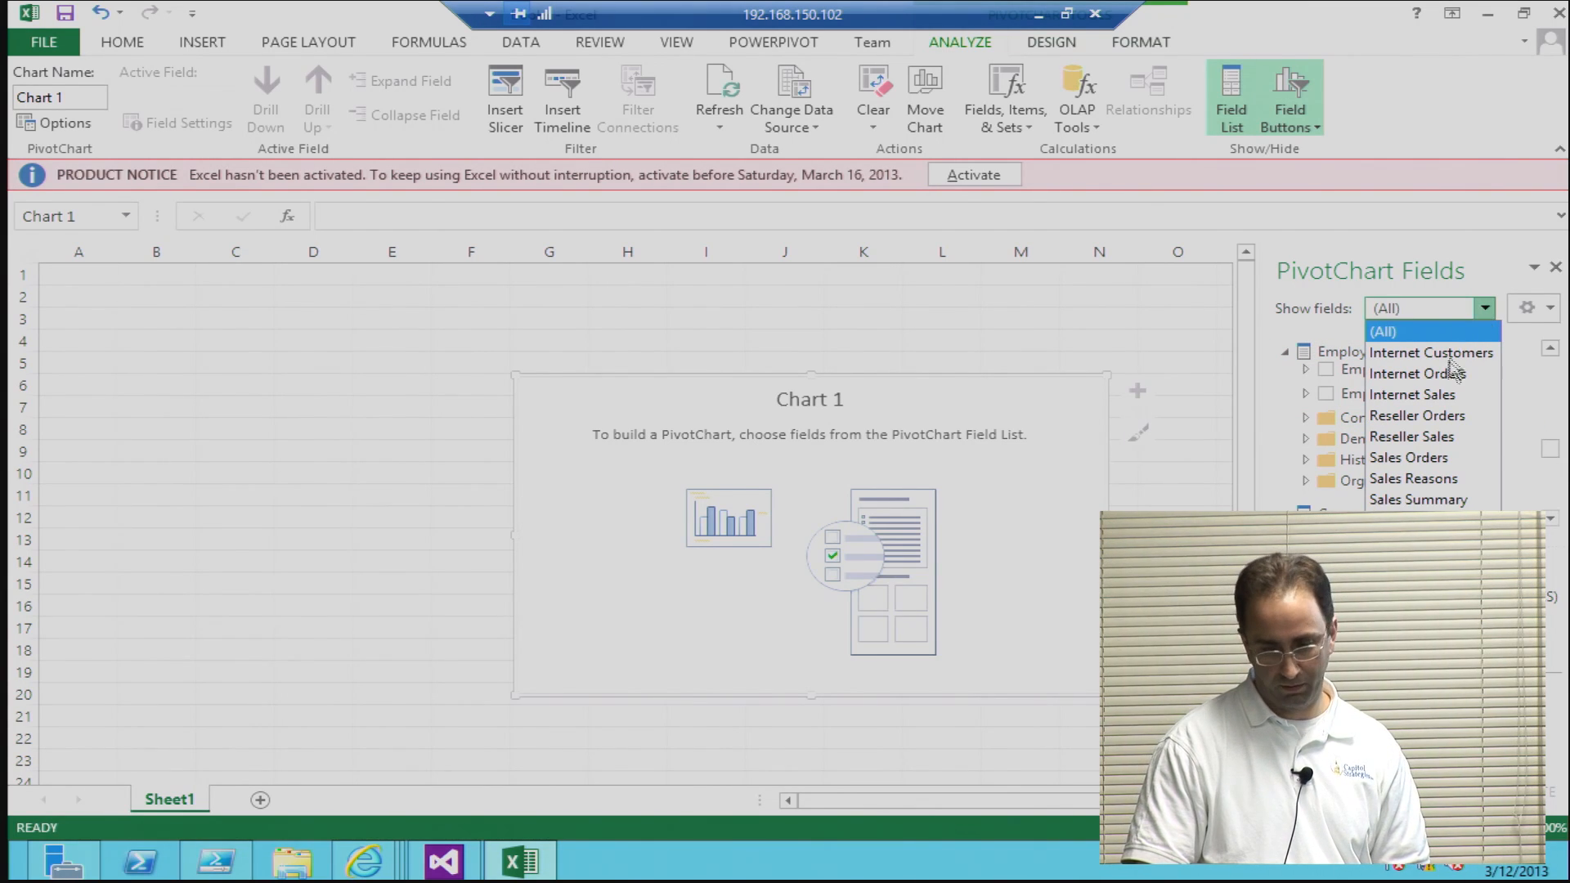
{"action": "left_click", "coordinate": [1450, 502]}
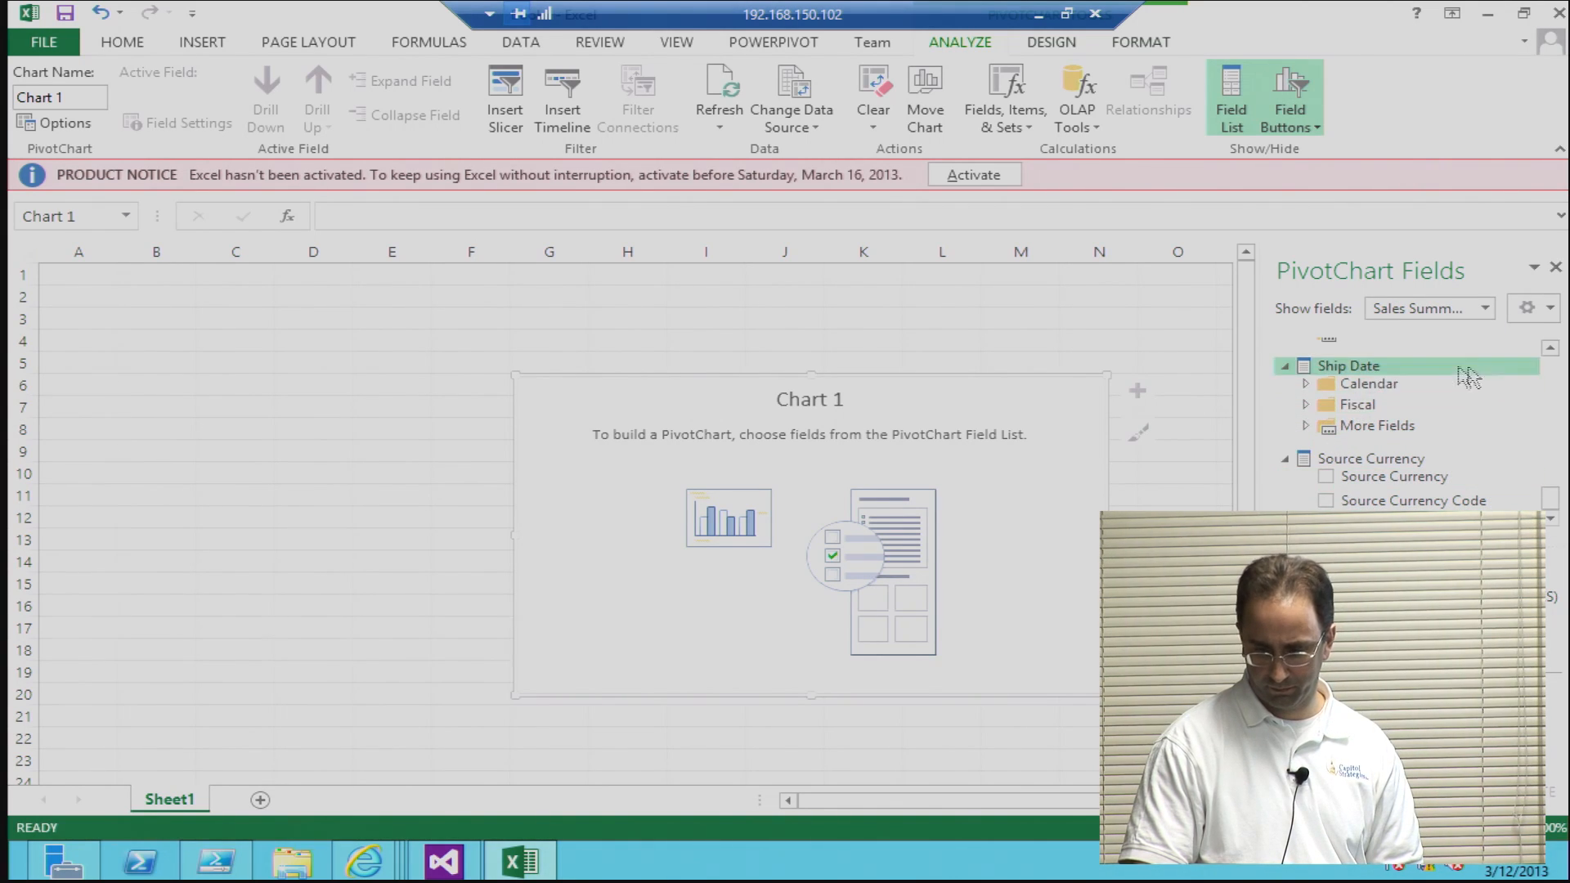
{"action": "left_click_drag", "start_coordinate": [1554, 485], "coordinate": [1551, 347]}
{"action": "left_click", "coordinate": [1551, 520]}
{"action": "left_click", "coordinate": [1551, 520]}
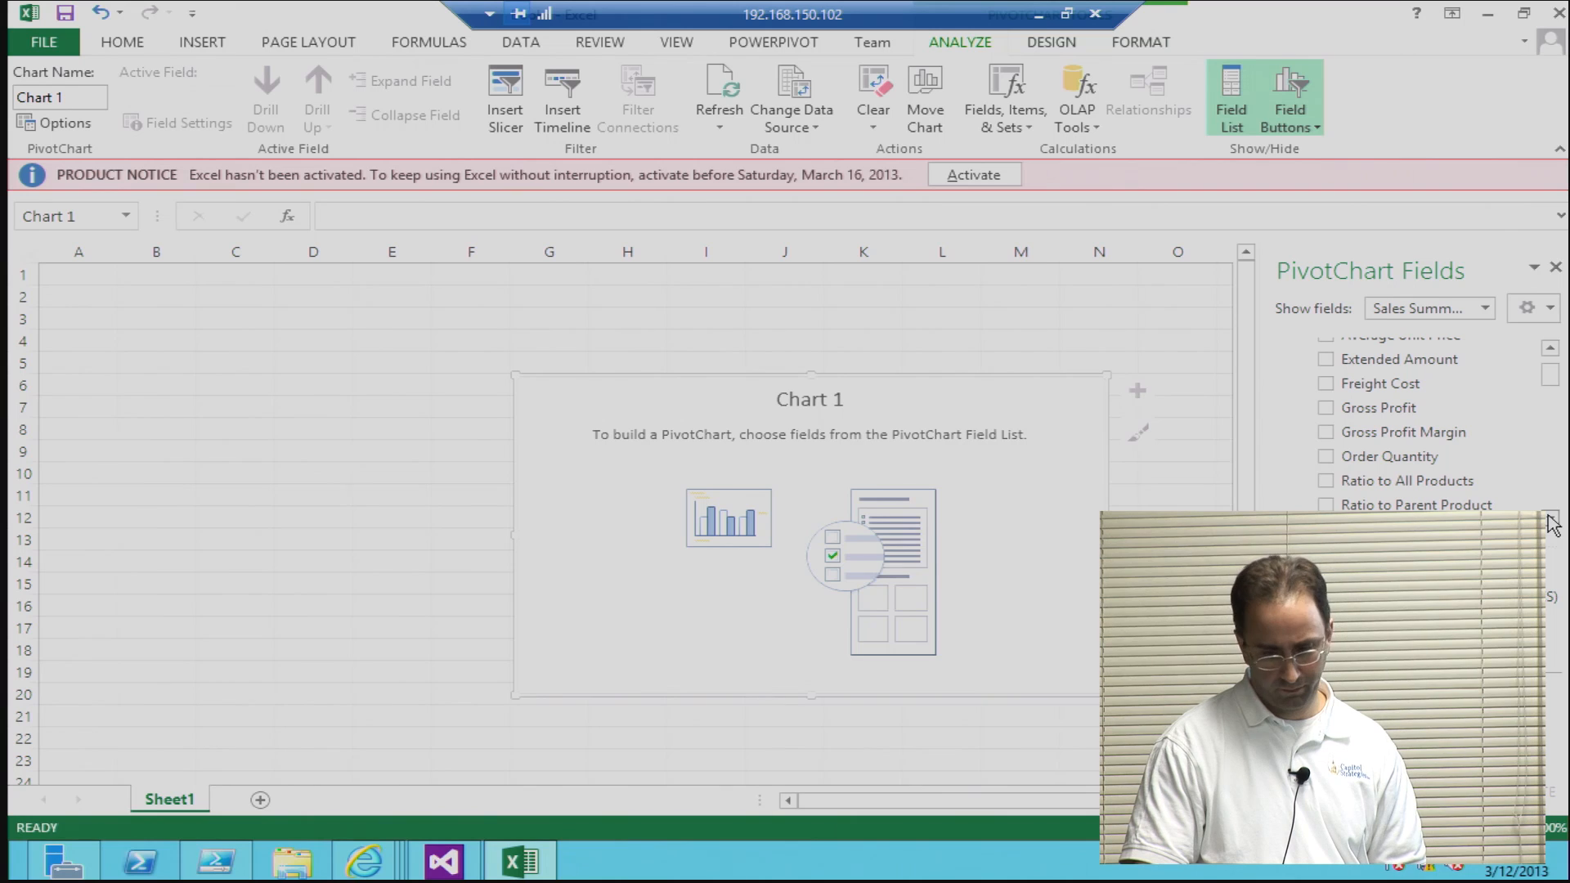
{"action": "left_click", "coordinate": [1551, 520]}
{"action": "left_click", "coordinate": [1551, 520]}
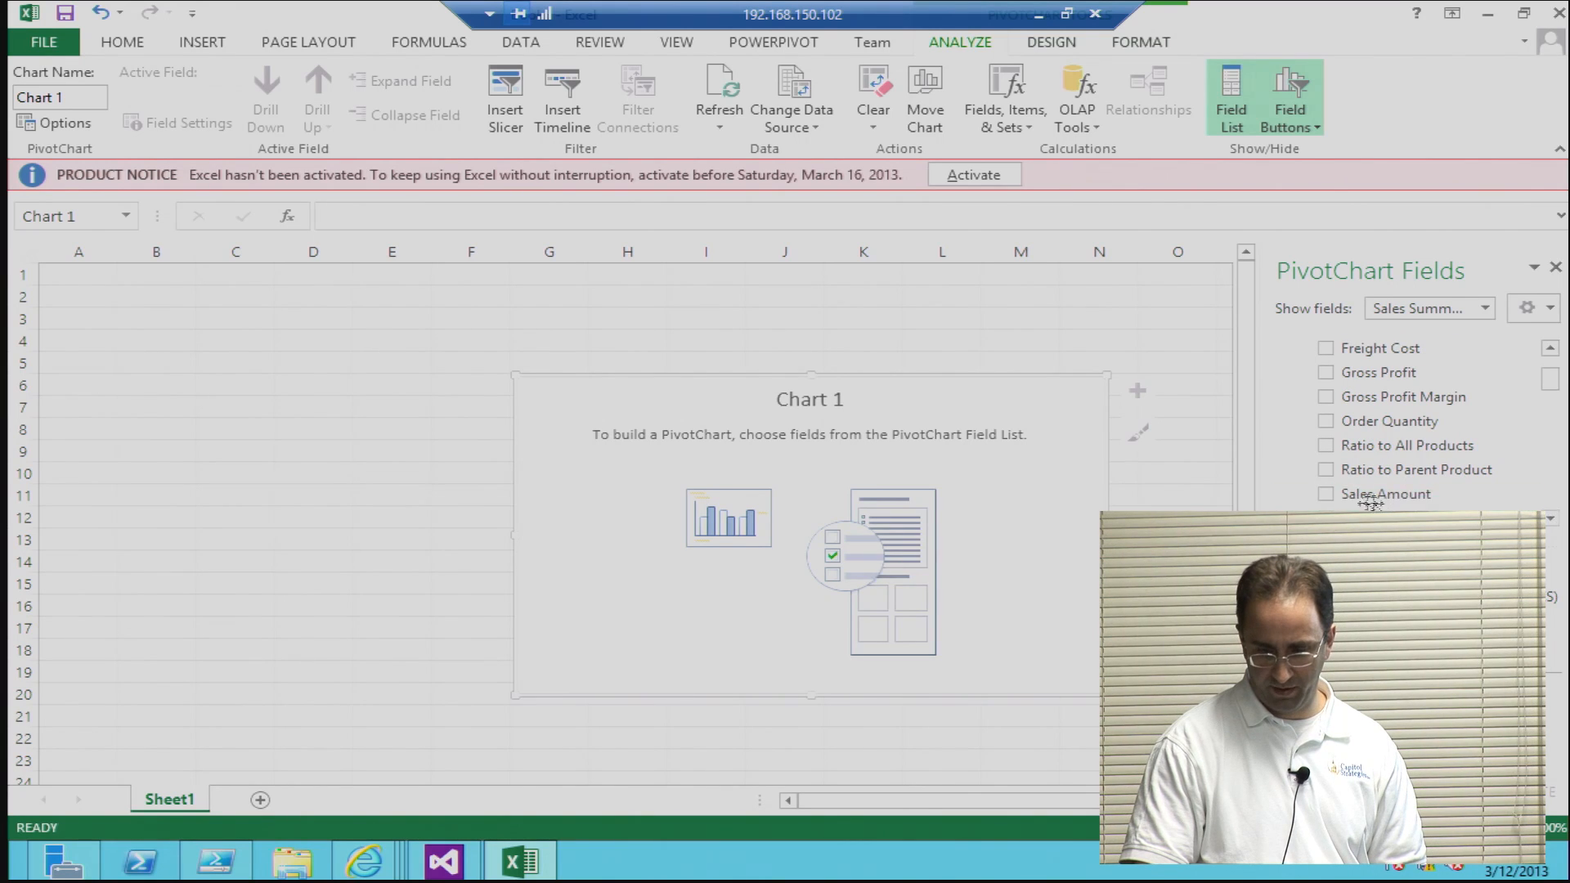
{"action": "left_click", "coordinate": [1326, 495]}
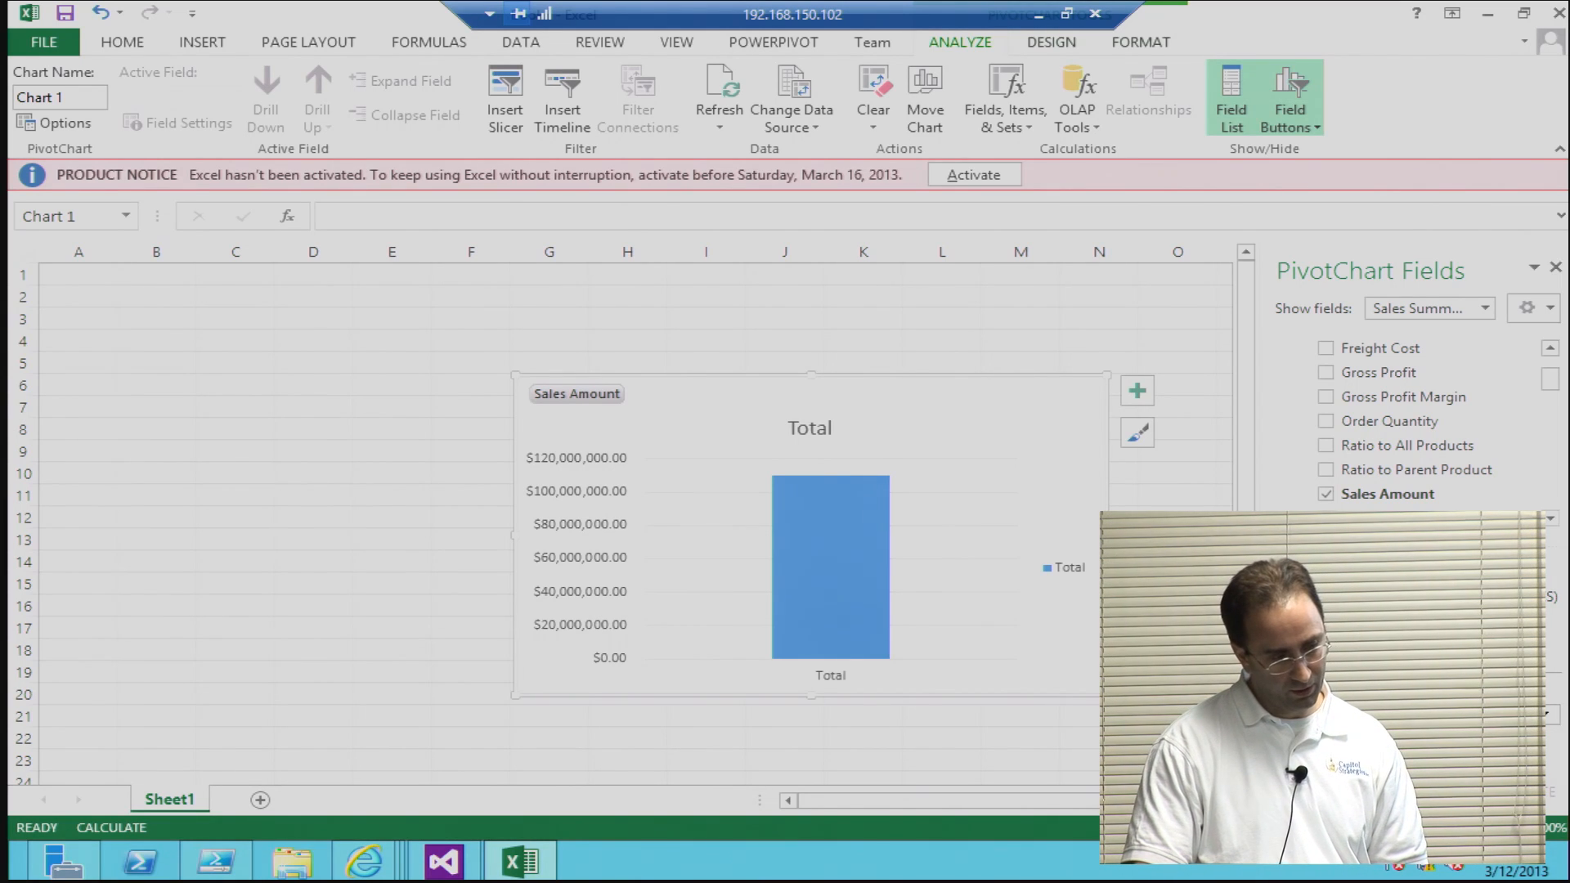
Step: Add the Product Categories hierarchy of the Product dimension to the PivotChart and expand its levels in the field list
{"action": "left_click_drag", "start_coordinate": [1554, 384], "coordinate": [1558, 438]}
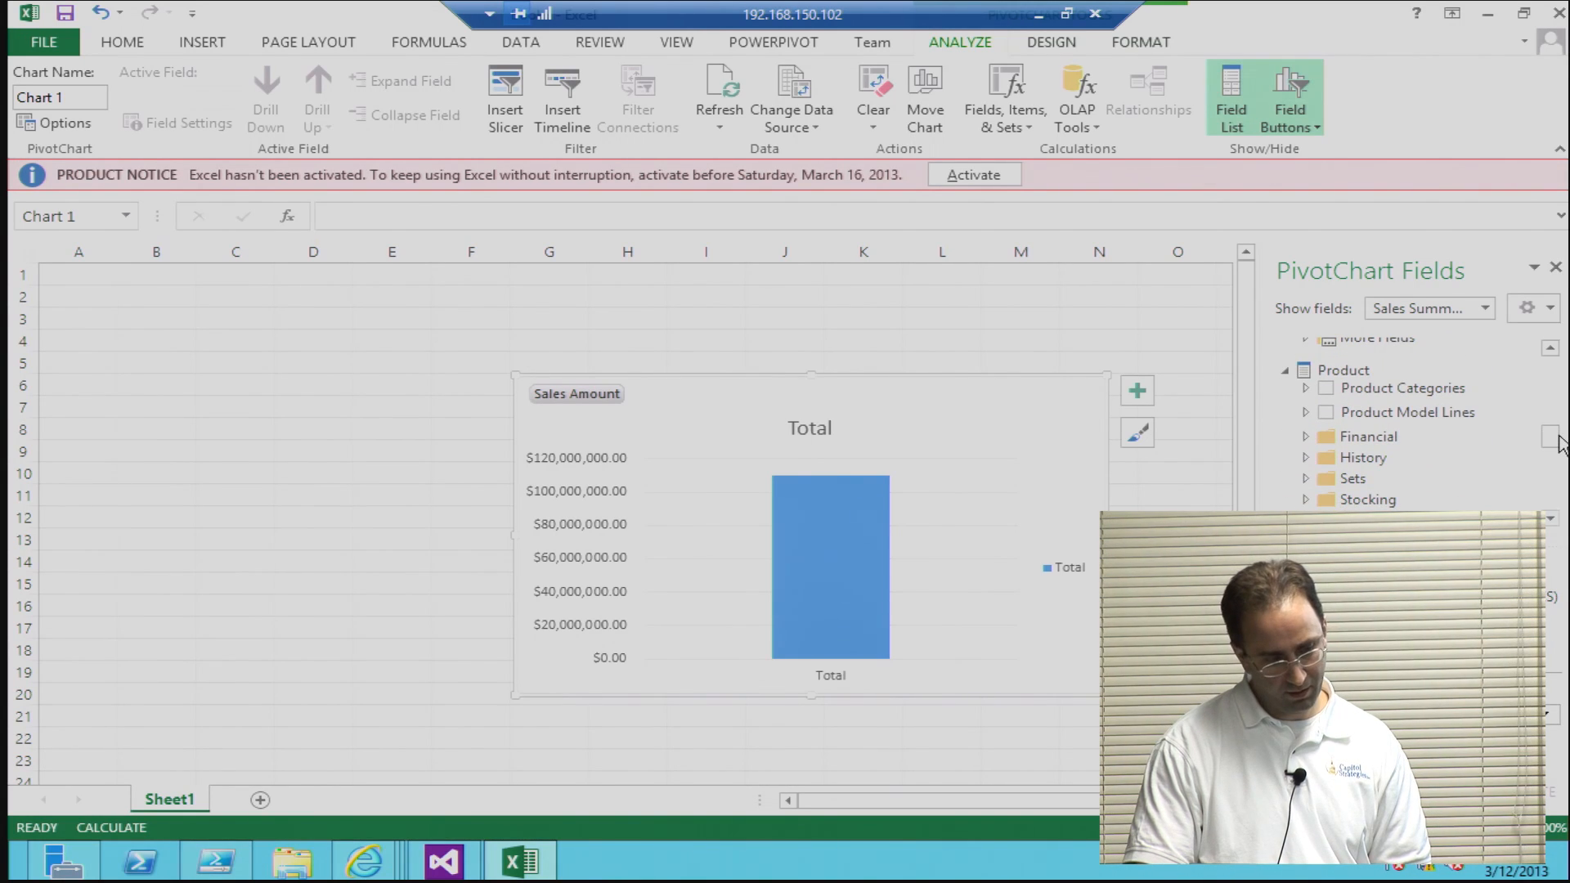
{"action": "left_click", "coordinate": [1305, 389]}
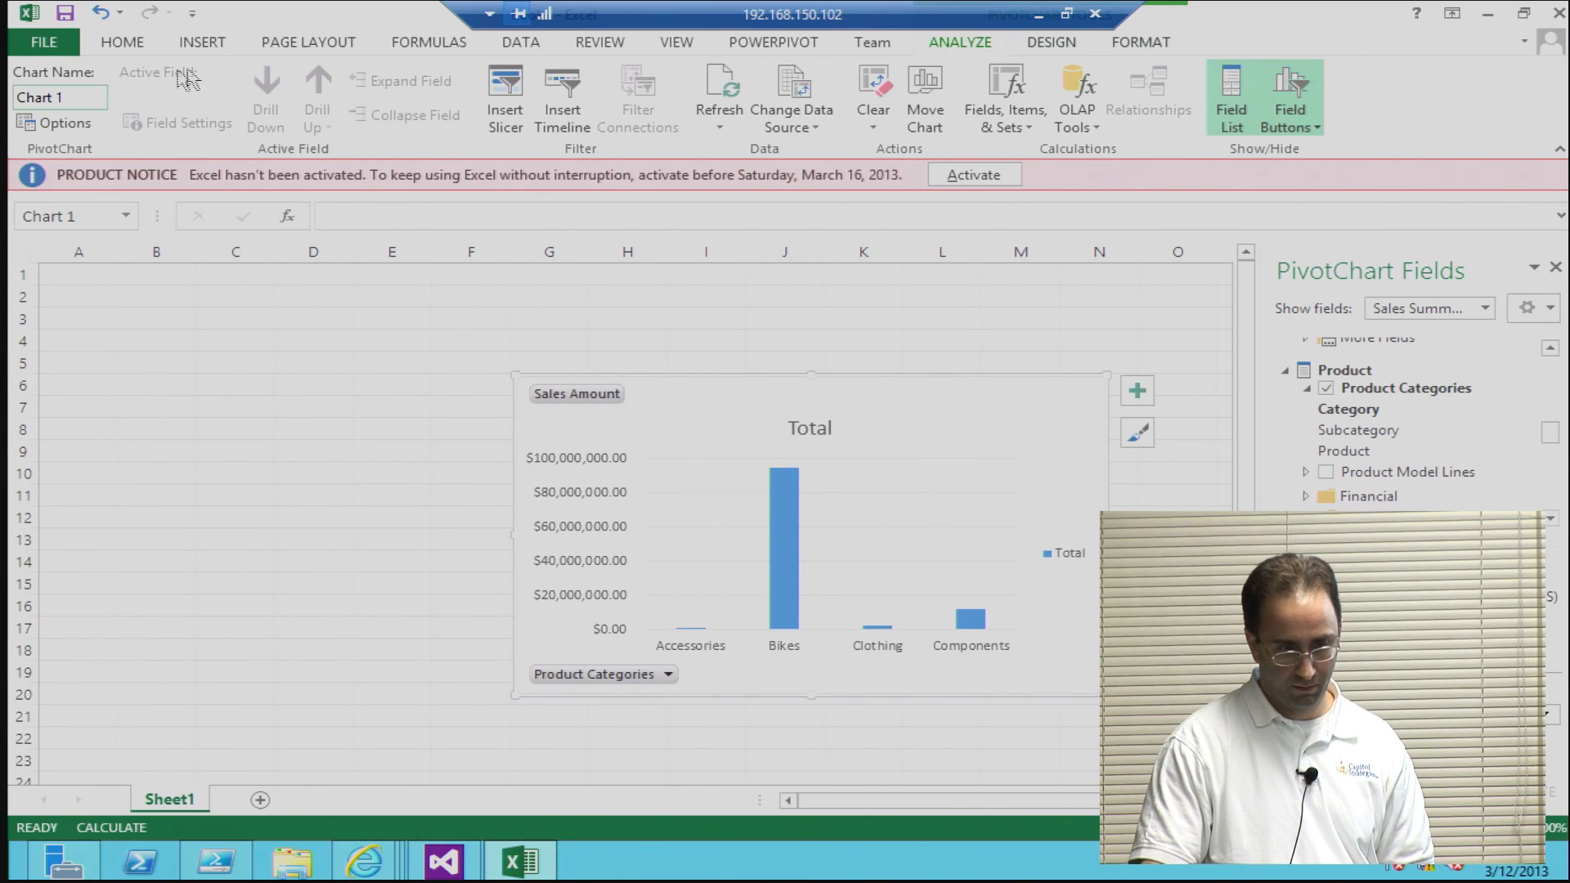
Step: Rename the PivotChart as ProductSales
{"action": "left_click", "coordinate": [76, 95]}
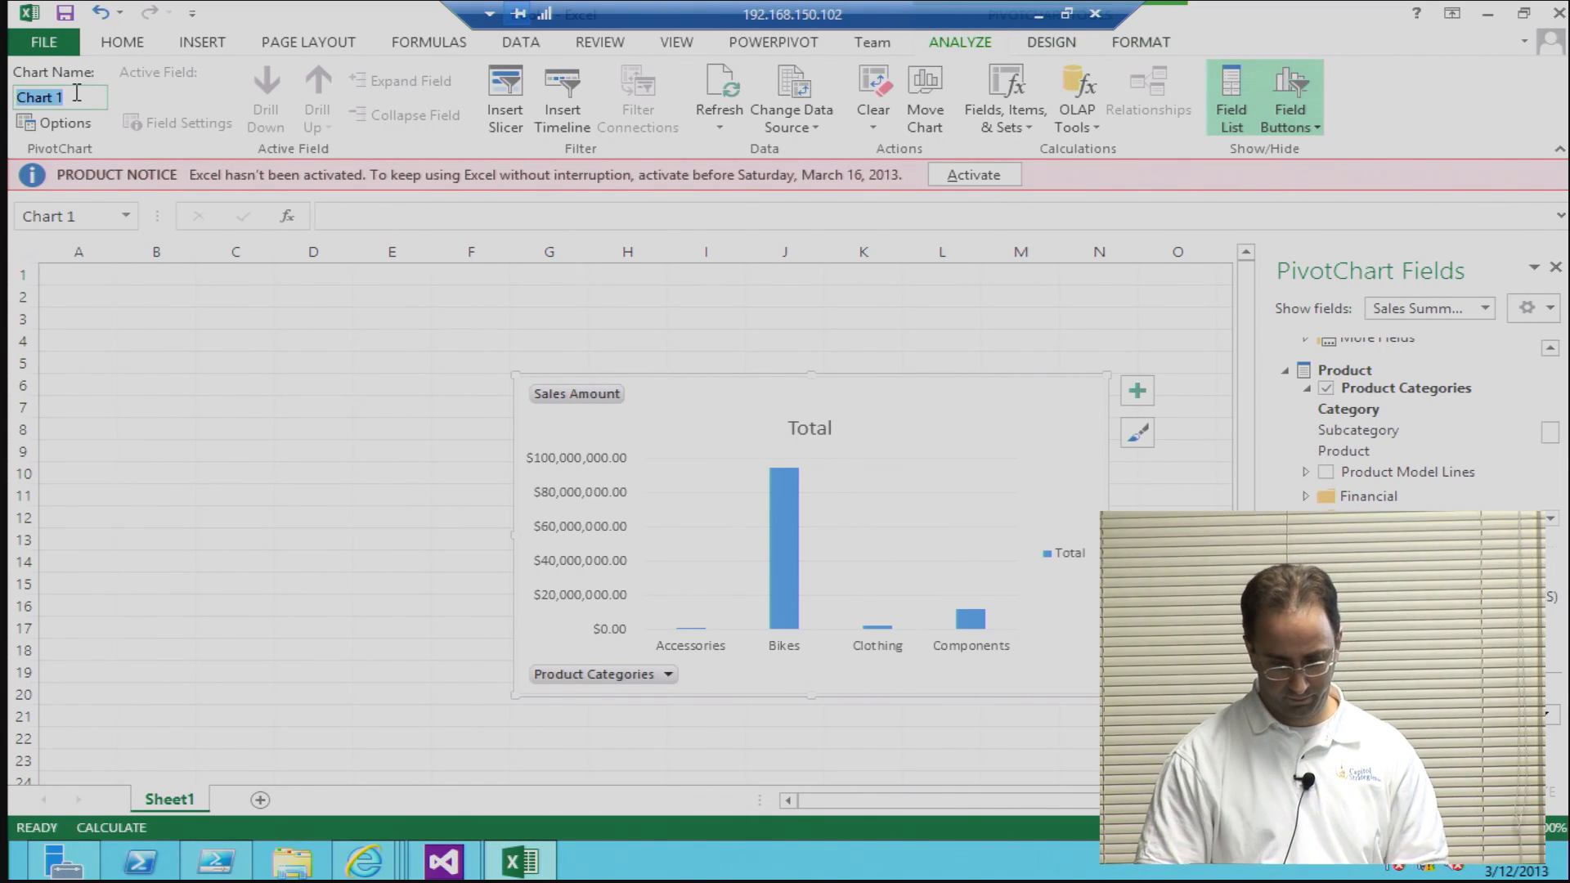
{"action": "key", "text": "BackSpace"}
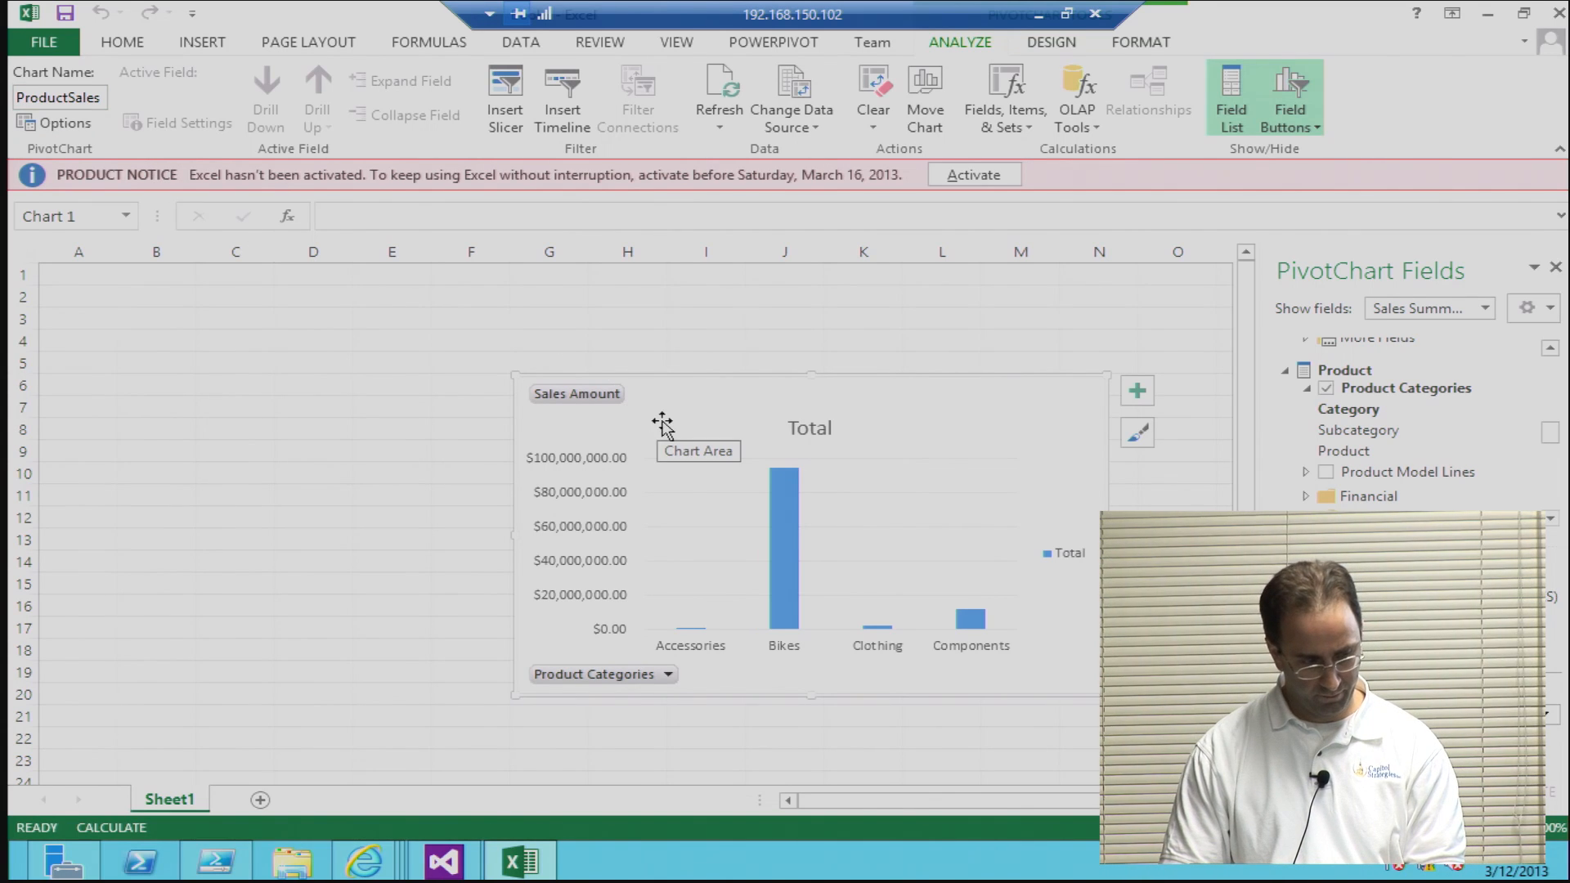
Step: Move the ProductSales chart so its upper-left corner sits at about cell B10, and check its size settings
{"action": "mouse_move", "coordinate": [675, 430]}
{"action": "left_mouse_down"}
{"action": "mouse_move", "coordinate": [340, 442]}
{"action": "mouse_move", "coordinate": [179, 501]}
{"action": "mouse_move", "coordinate": [283, 503]}
{"action": "mouse_move", "coordinate": [276, 517]}
{"action": "left_mouse_up"}
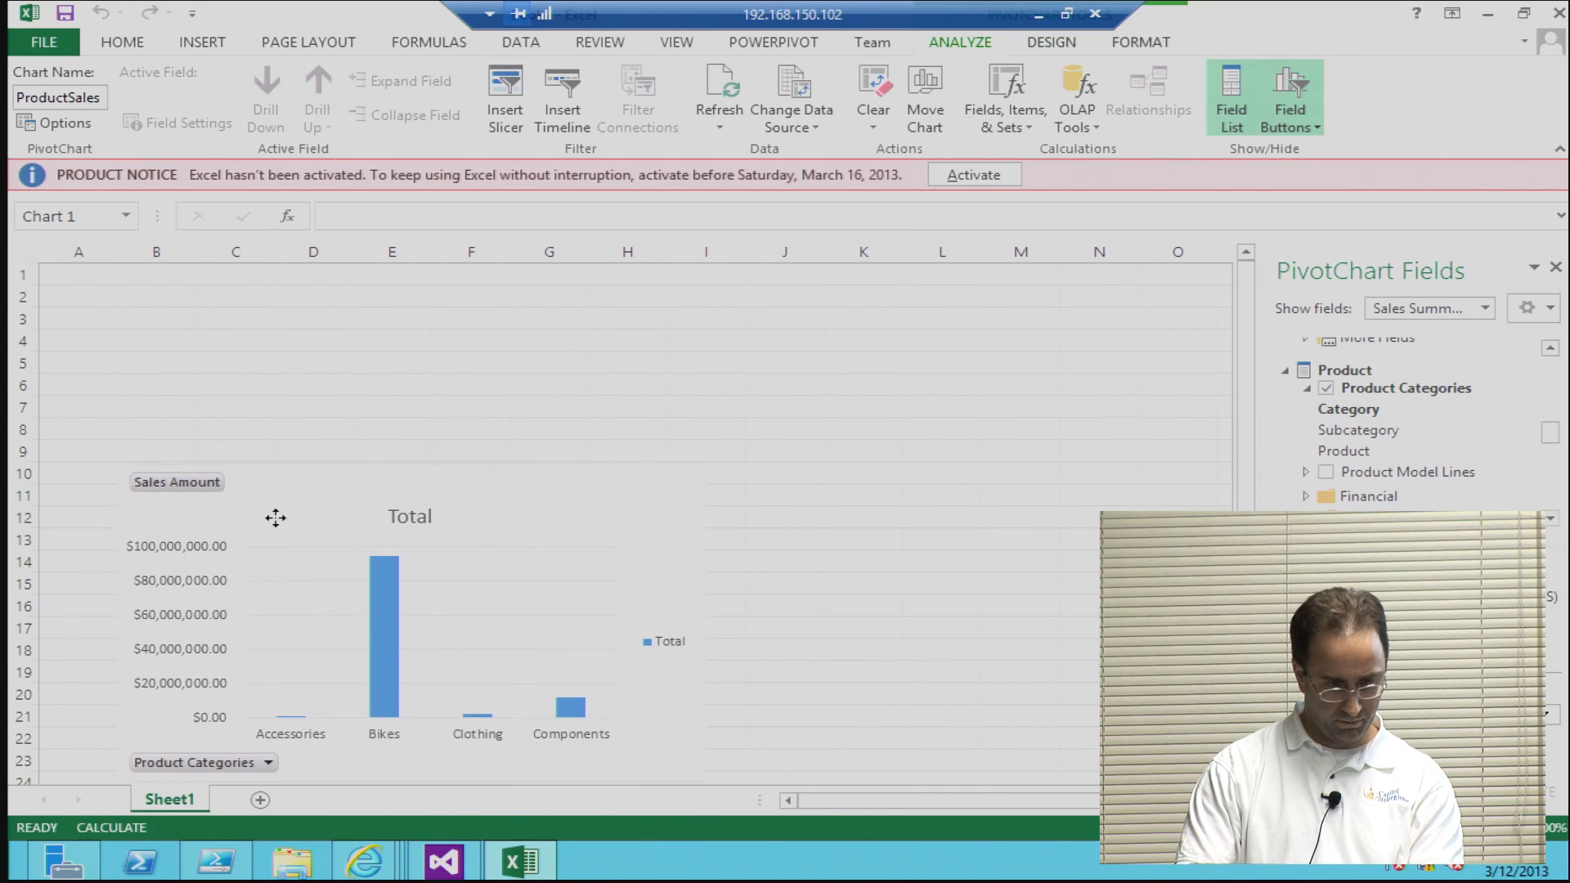
{"action": "right_click", "coordinate": [278, 523]}
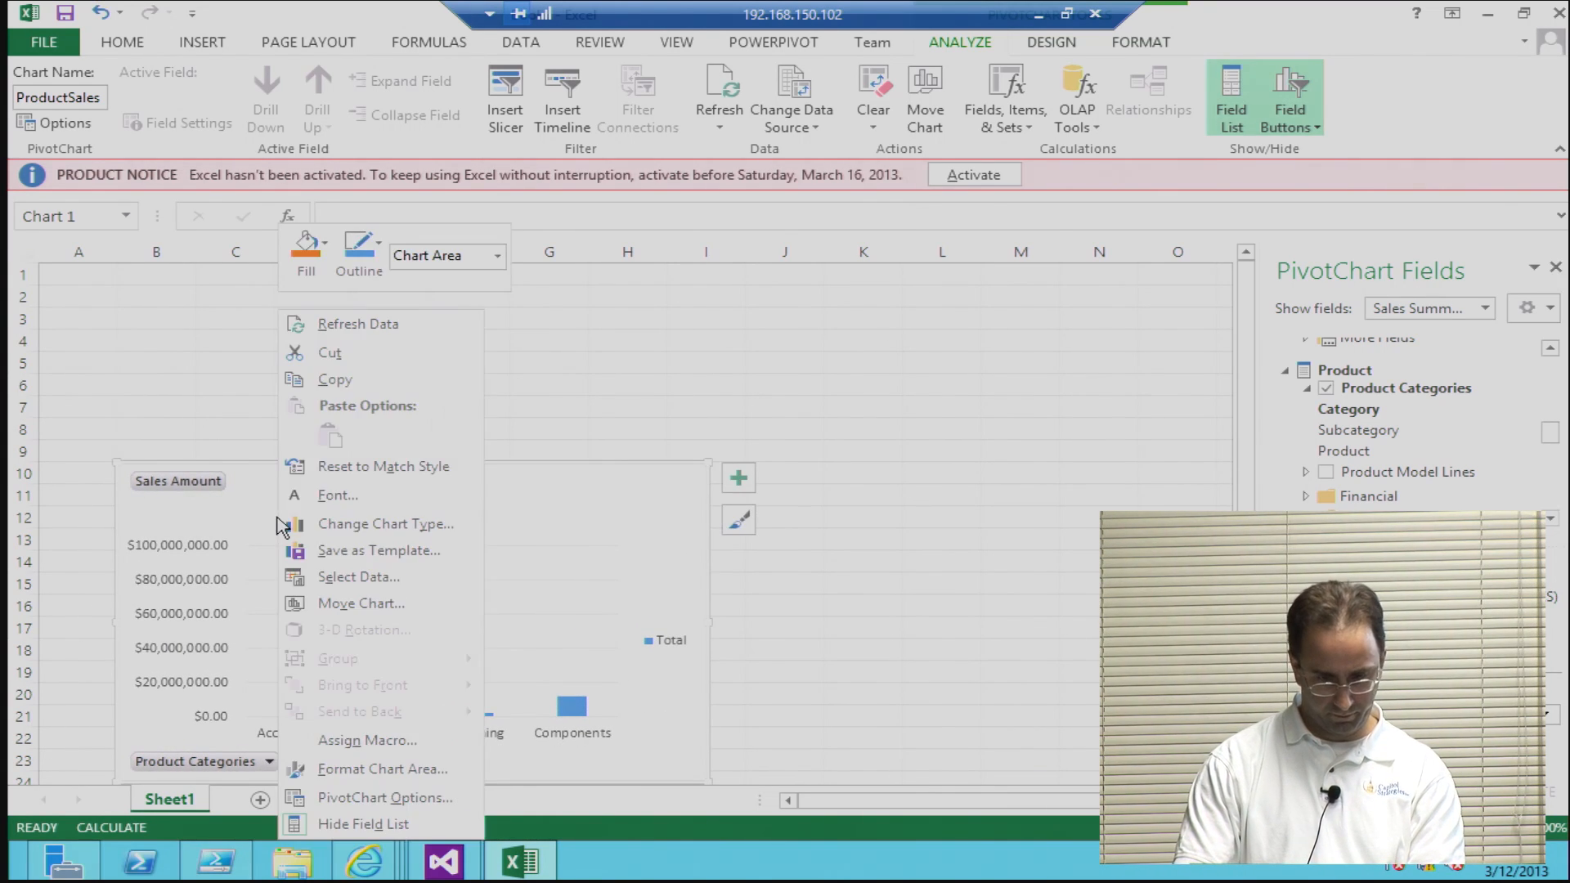
{"action": "left_click", "coordinate": [358, 772]}
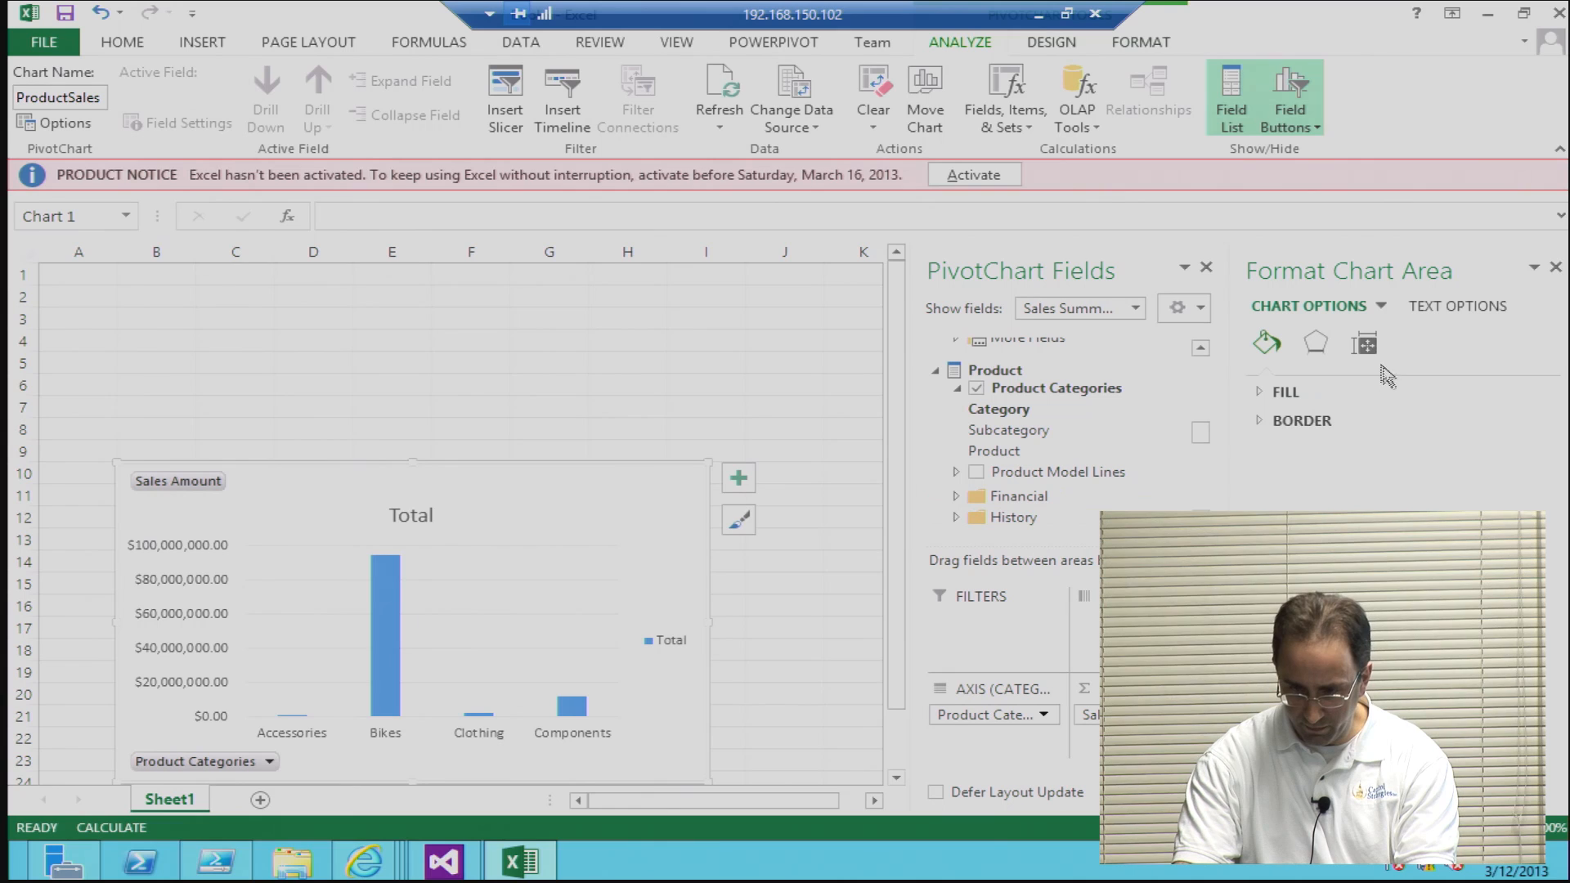
{"action": "left_click", "coordinate": [1364, 343]}
{"action": "left_click", "coordinate": [1262, 394]}
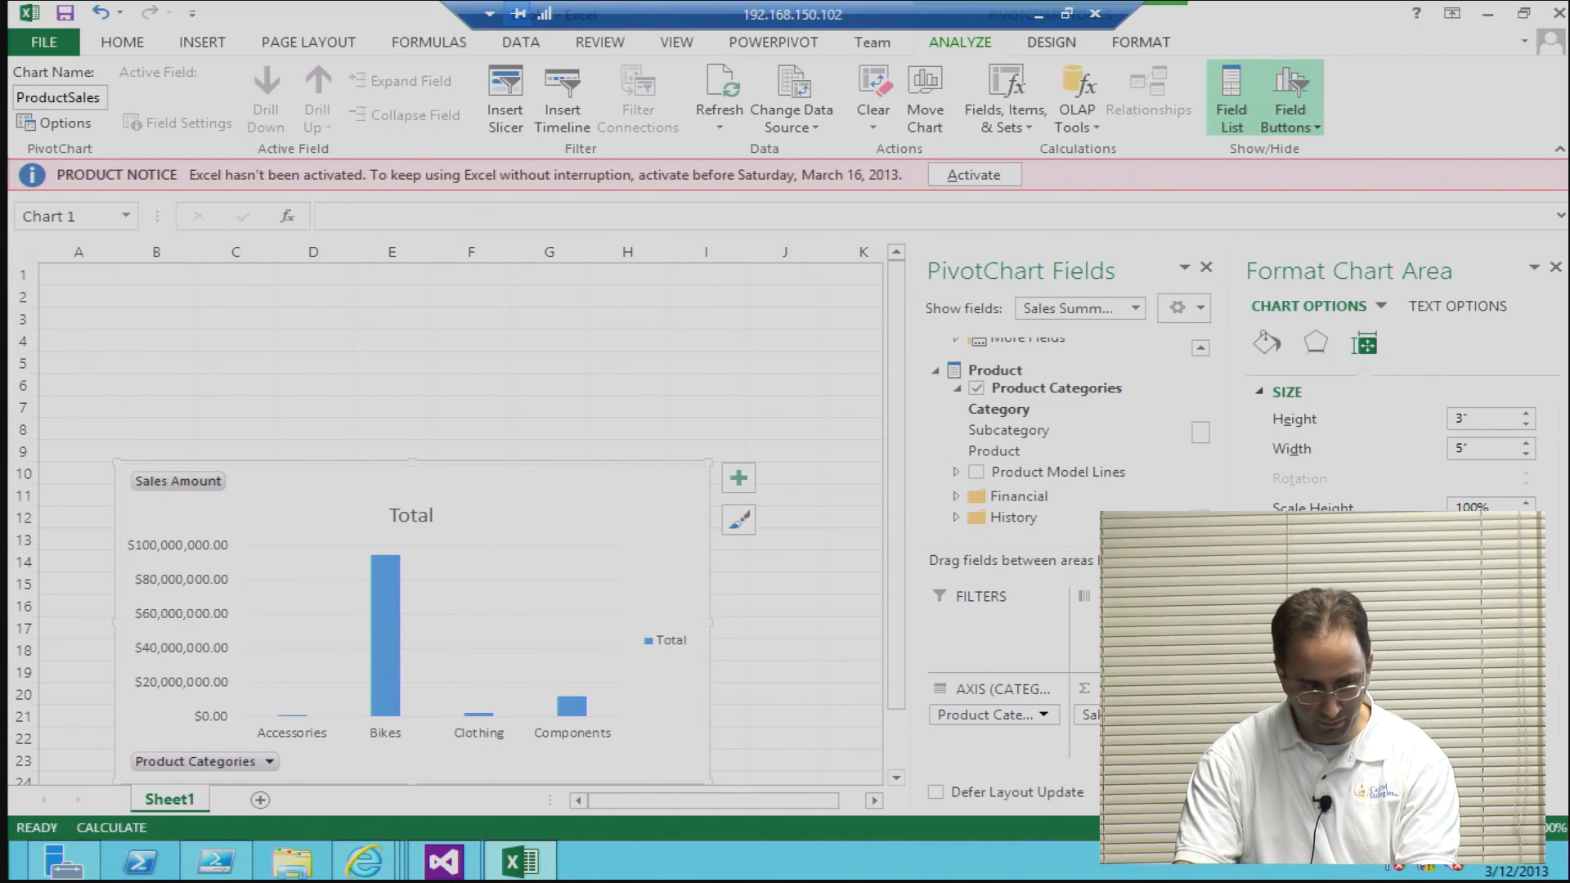
{"action": "left_click", "coordinate": [650, 355]}
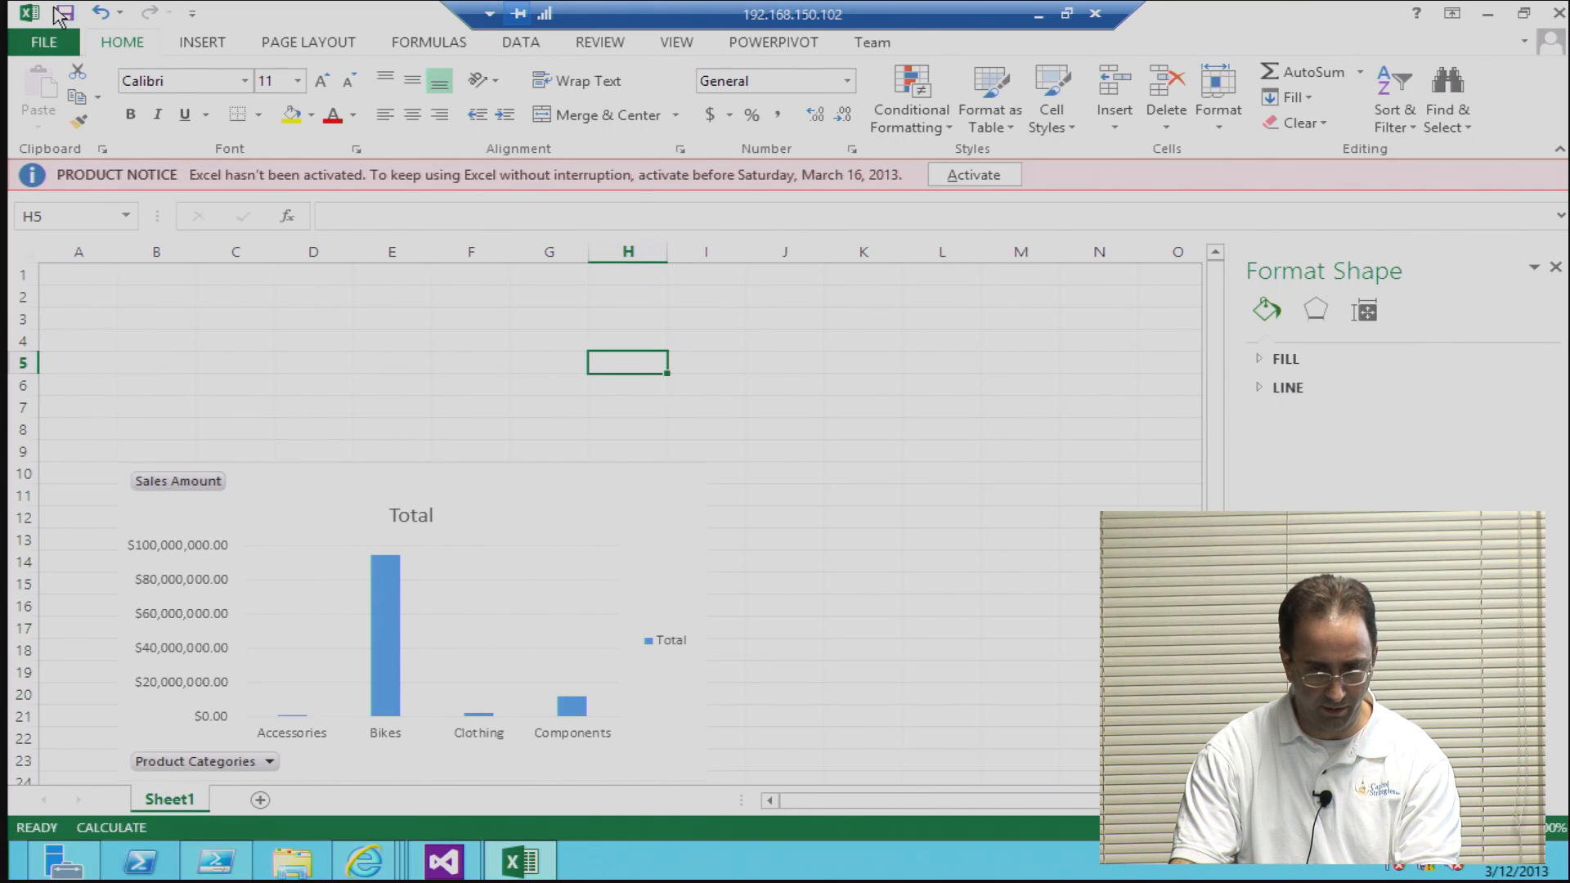
Step: Save the workbook in My Documents as an Excel Workbook named Adventure Works Sales 2
{"action": "left_click", "coordinate": [41, 37]}
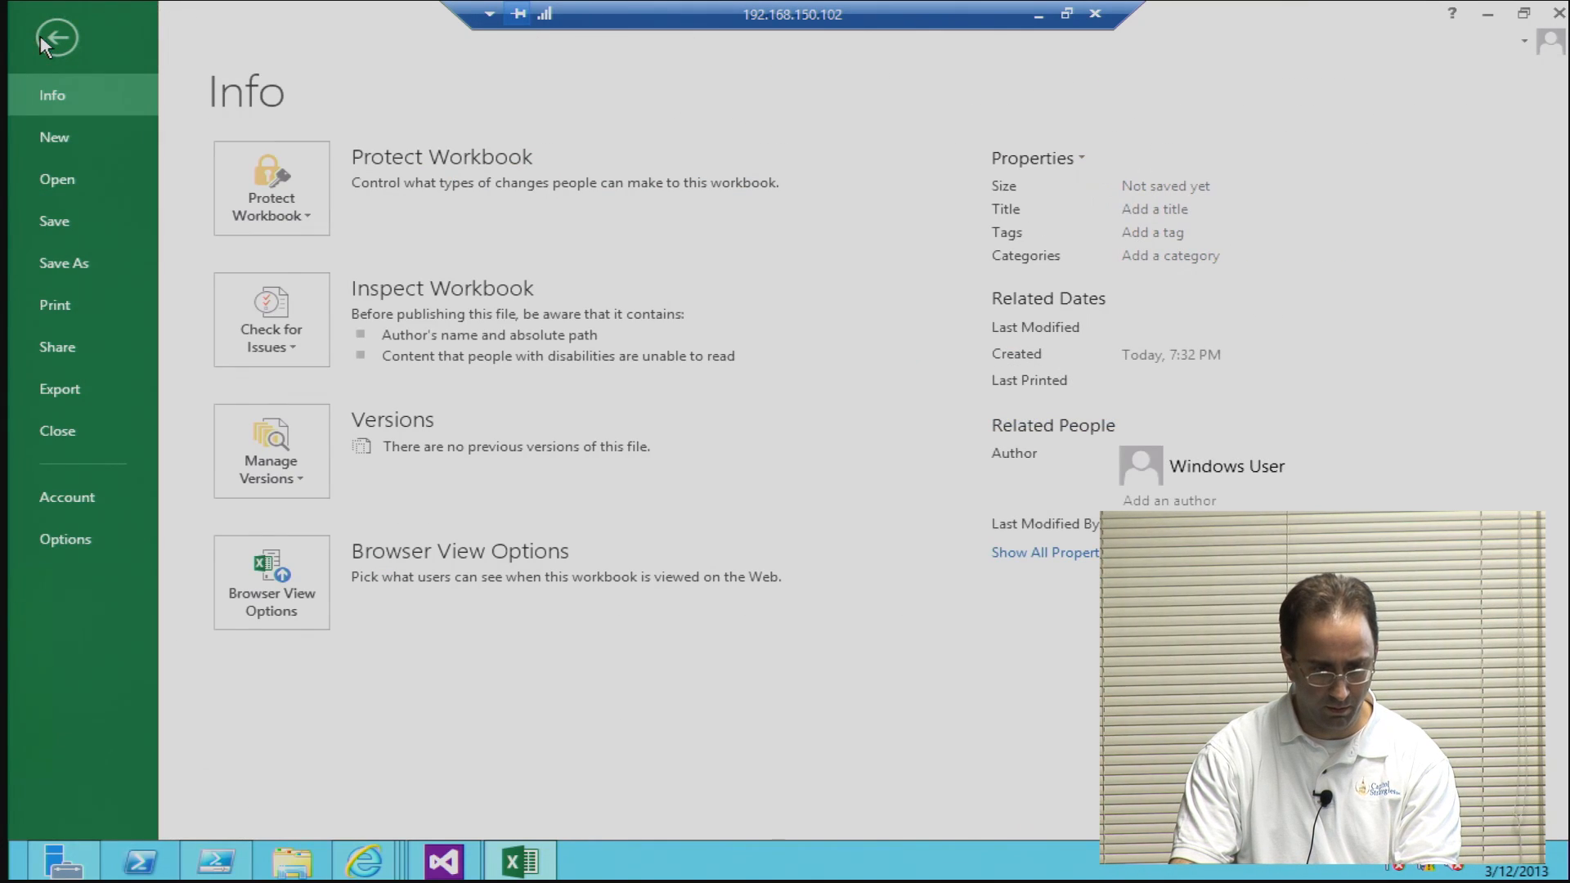
{"action": "left_click", "coordinate": [46, 266]}
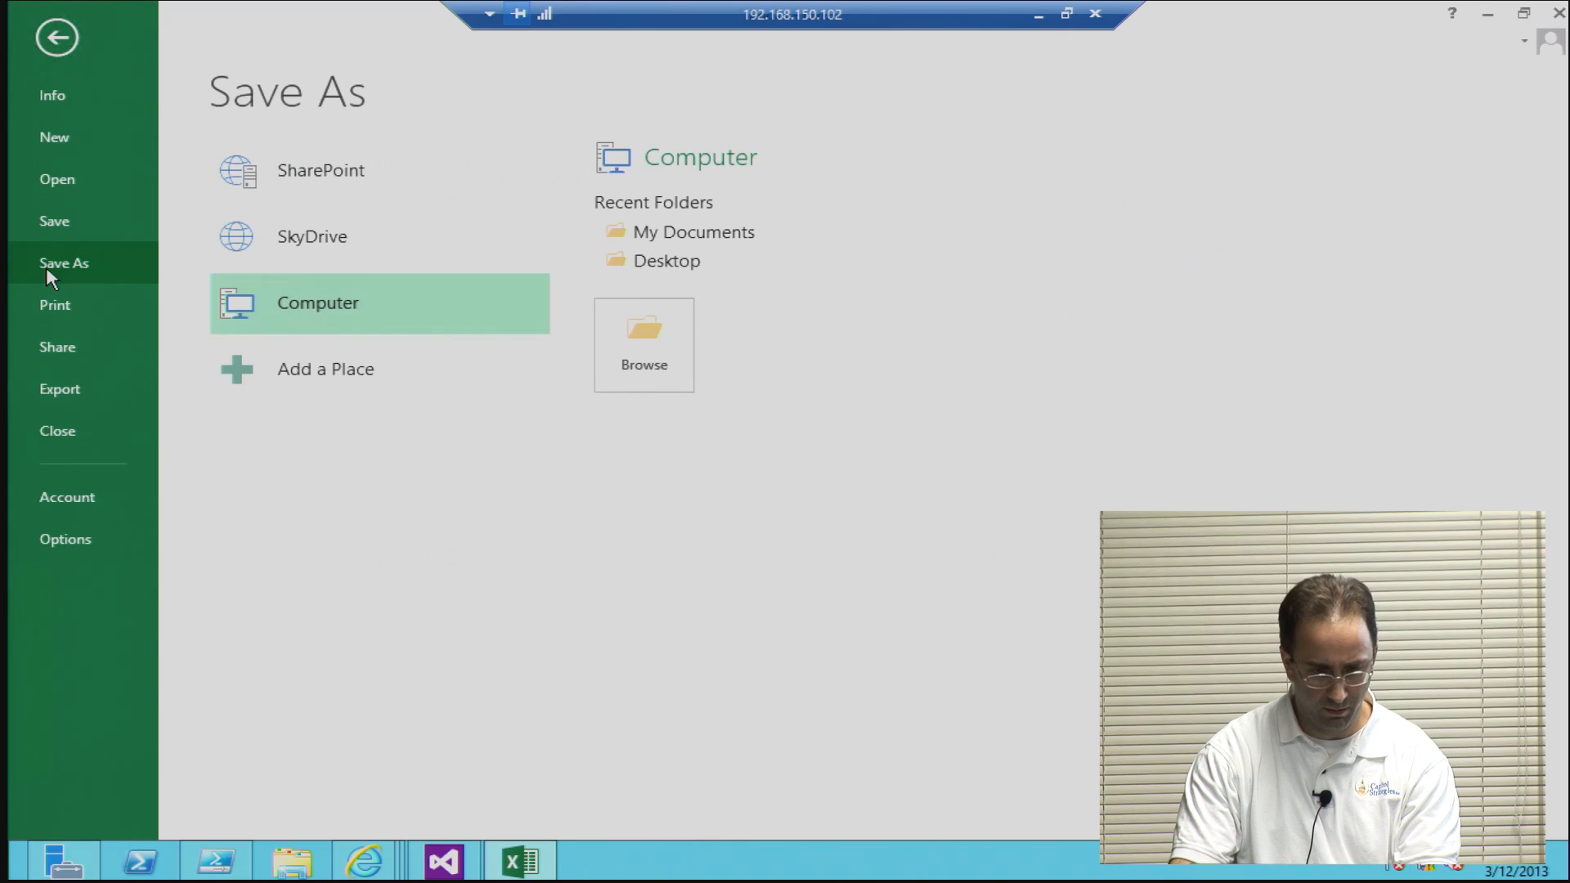
{"action": "left_click", "coordinate": [697, 236]}
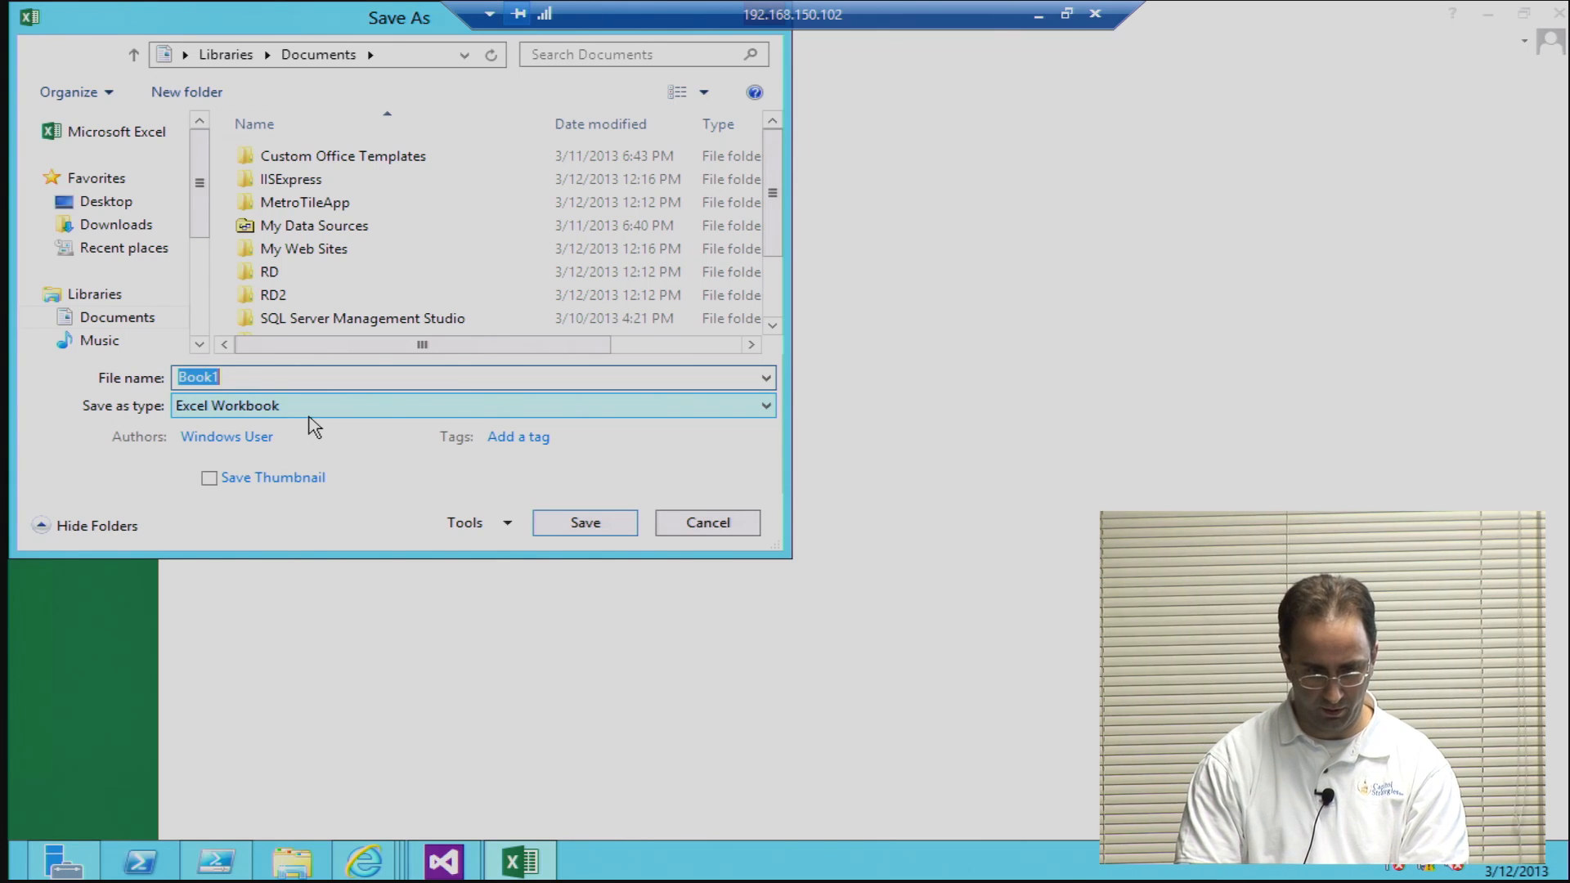
{"action": "key", "text": "BackSpace"}
{"action": "type", "text": "Adven"}
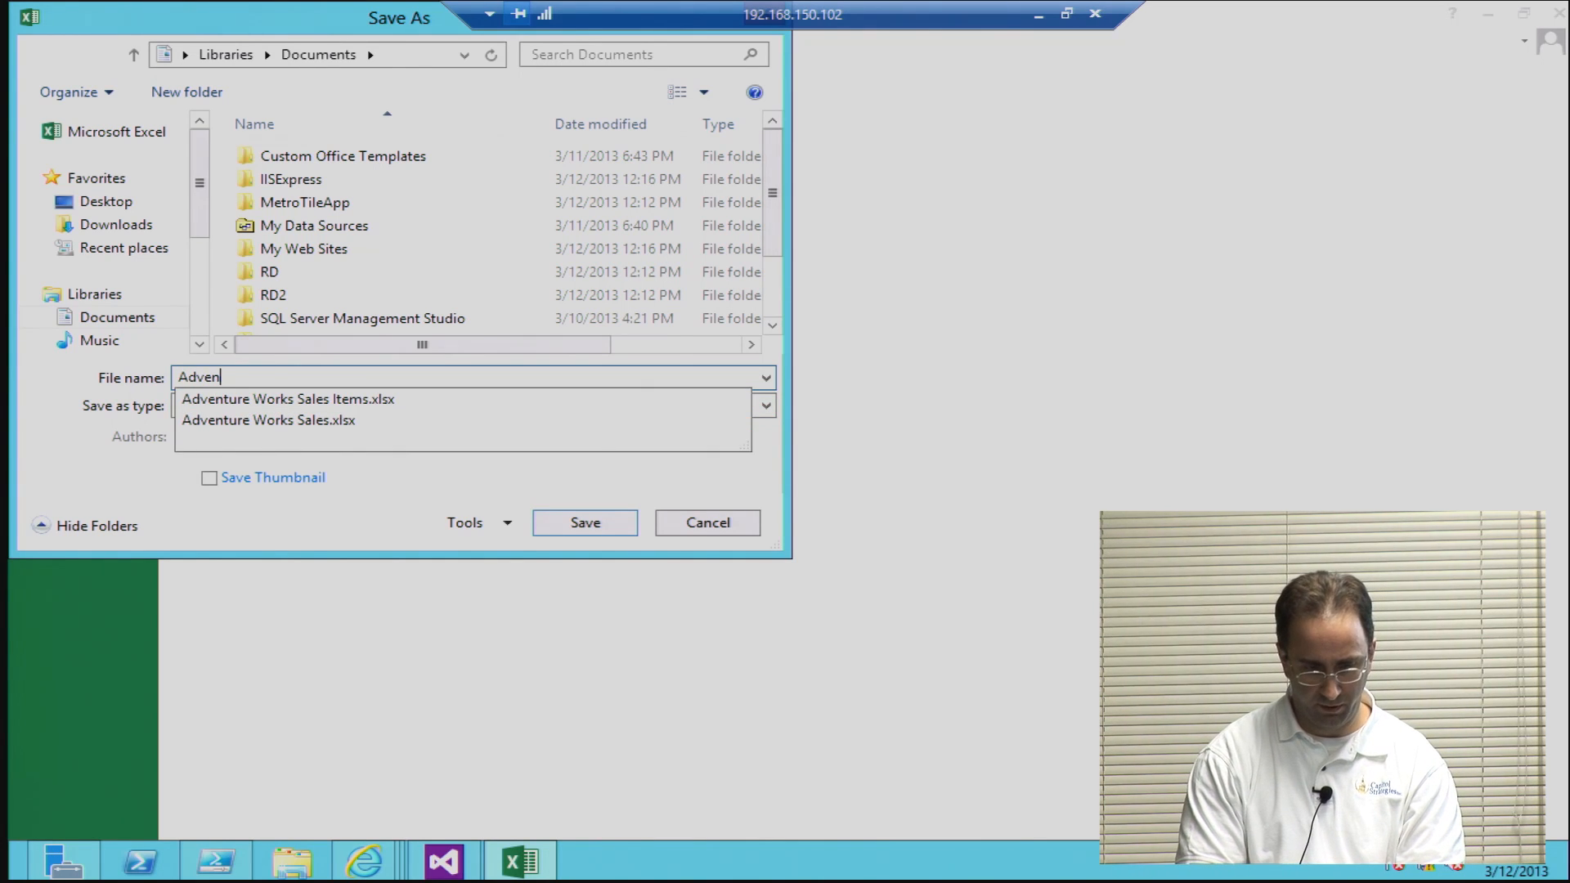
{"action": "type", "text": "ture Wor"}
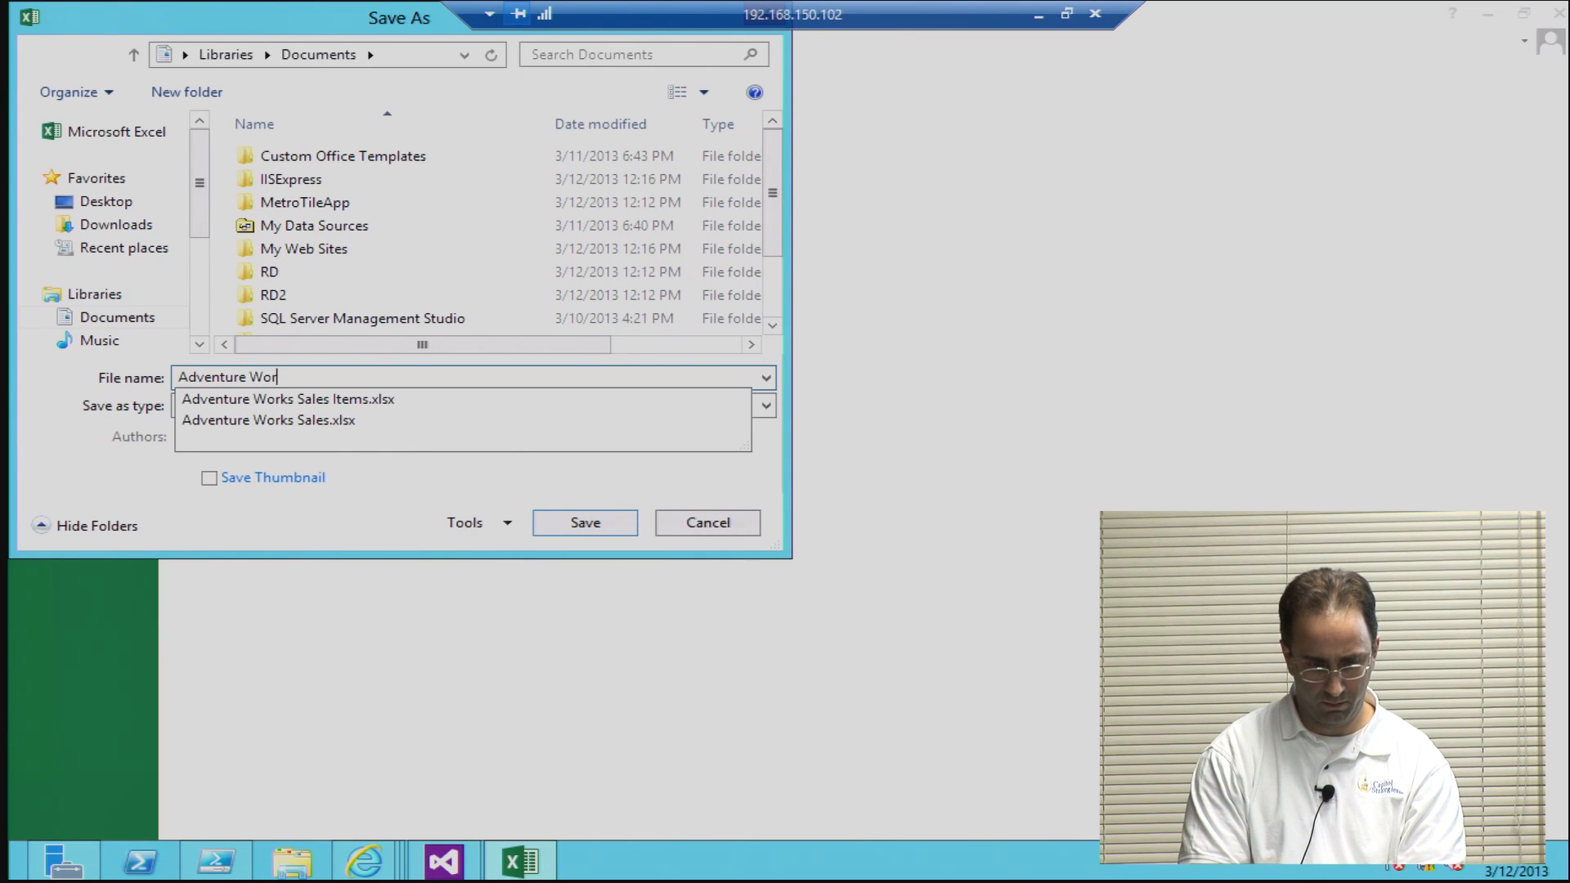
{"action": "type", "text": "ks Sales 2"}
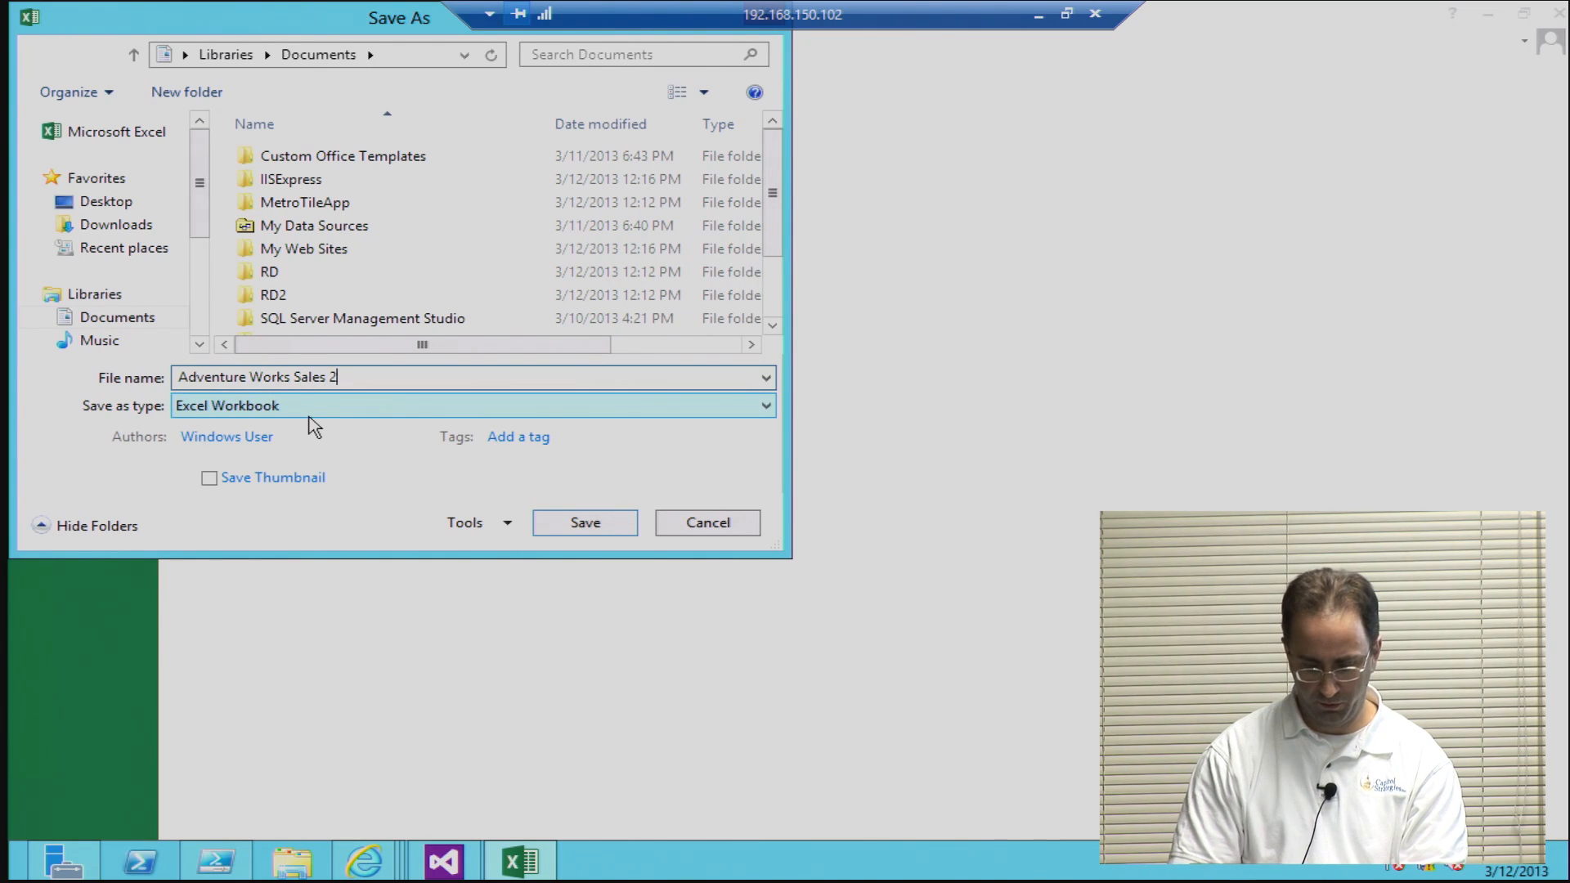
{"action": "key", "text": "Return"}
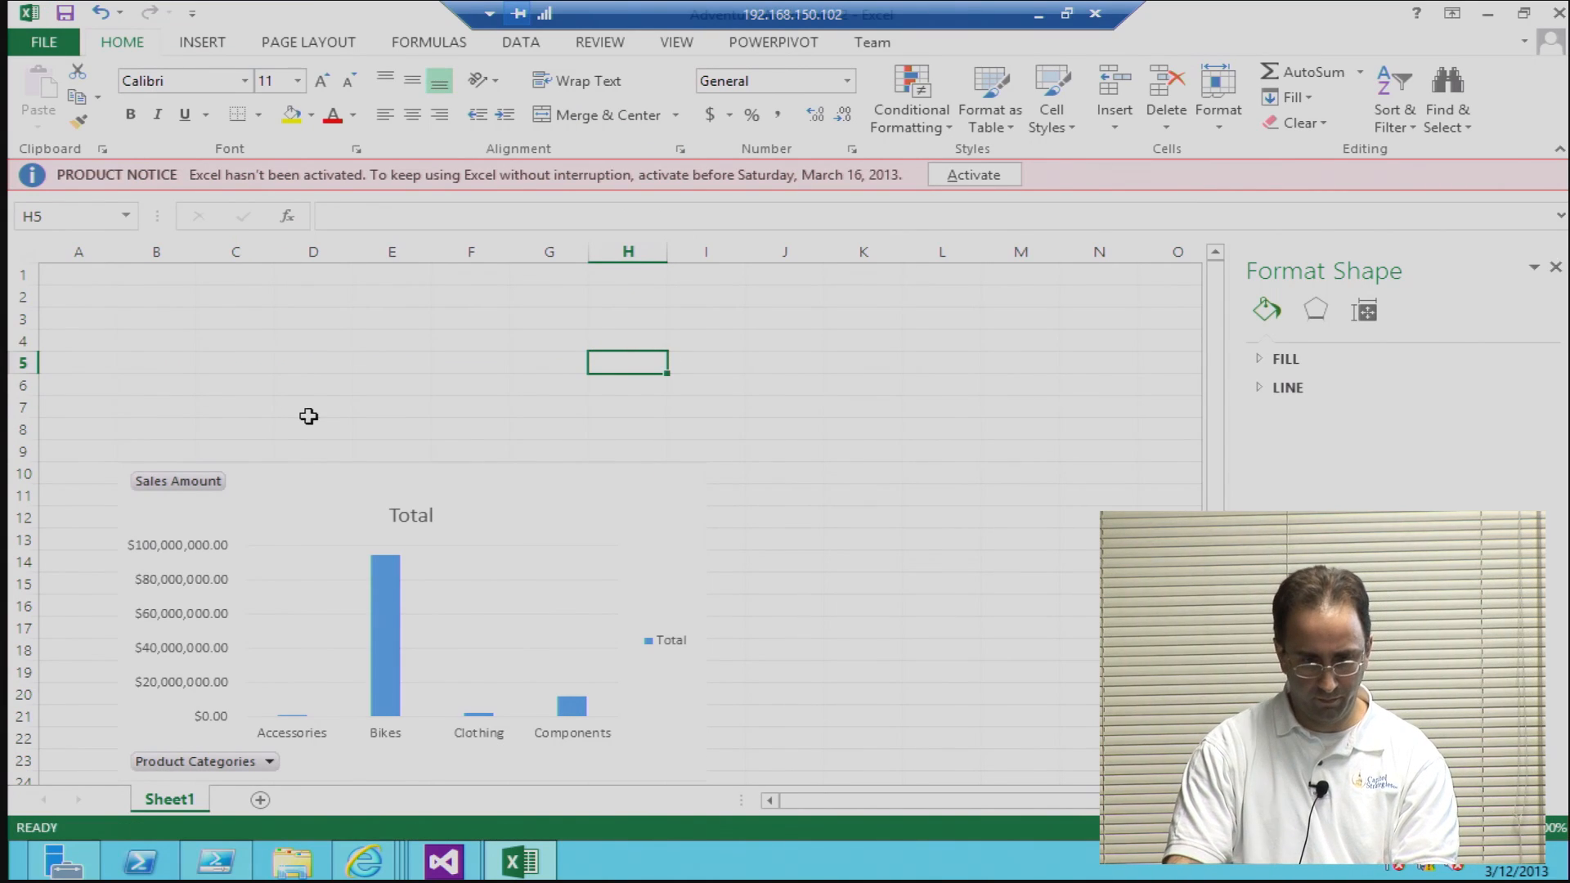
Step: Insert a PivotChart at cell H5 of Sheet1 using the workbook's Office 2013 - Adventure Works Cube connection
{"action": "left_click", "coordinate": [198, 46]}
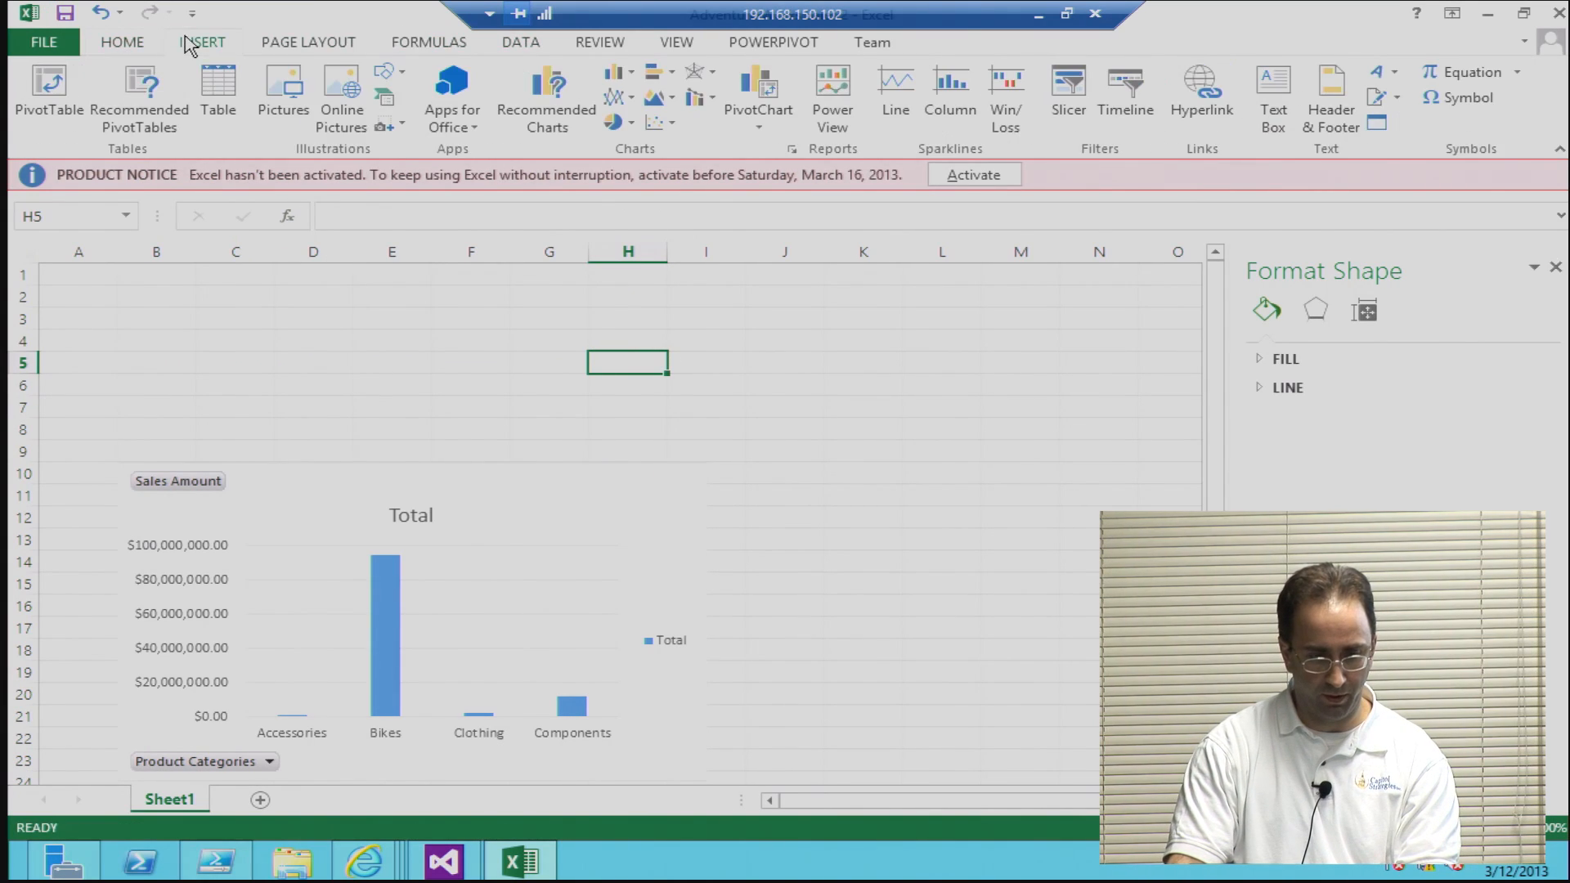
{"action": "left_click", "coordinate": [759, 127]}
{"action": "left_click", "coordinate": [760, 157]}
{"action": "left_click", "coordinate": [656, 299]}
{"action": "left_click", "coordinate": [660, 327]}
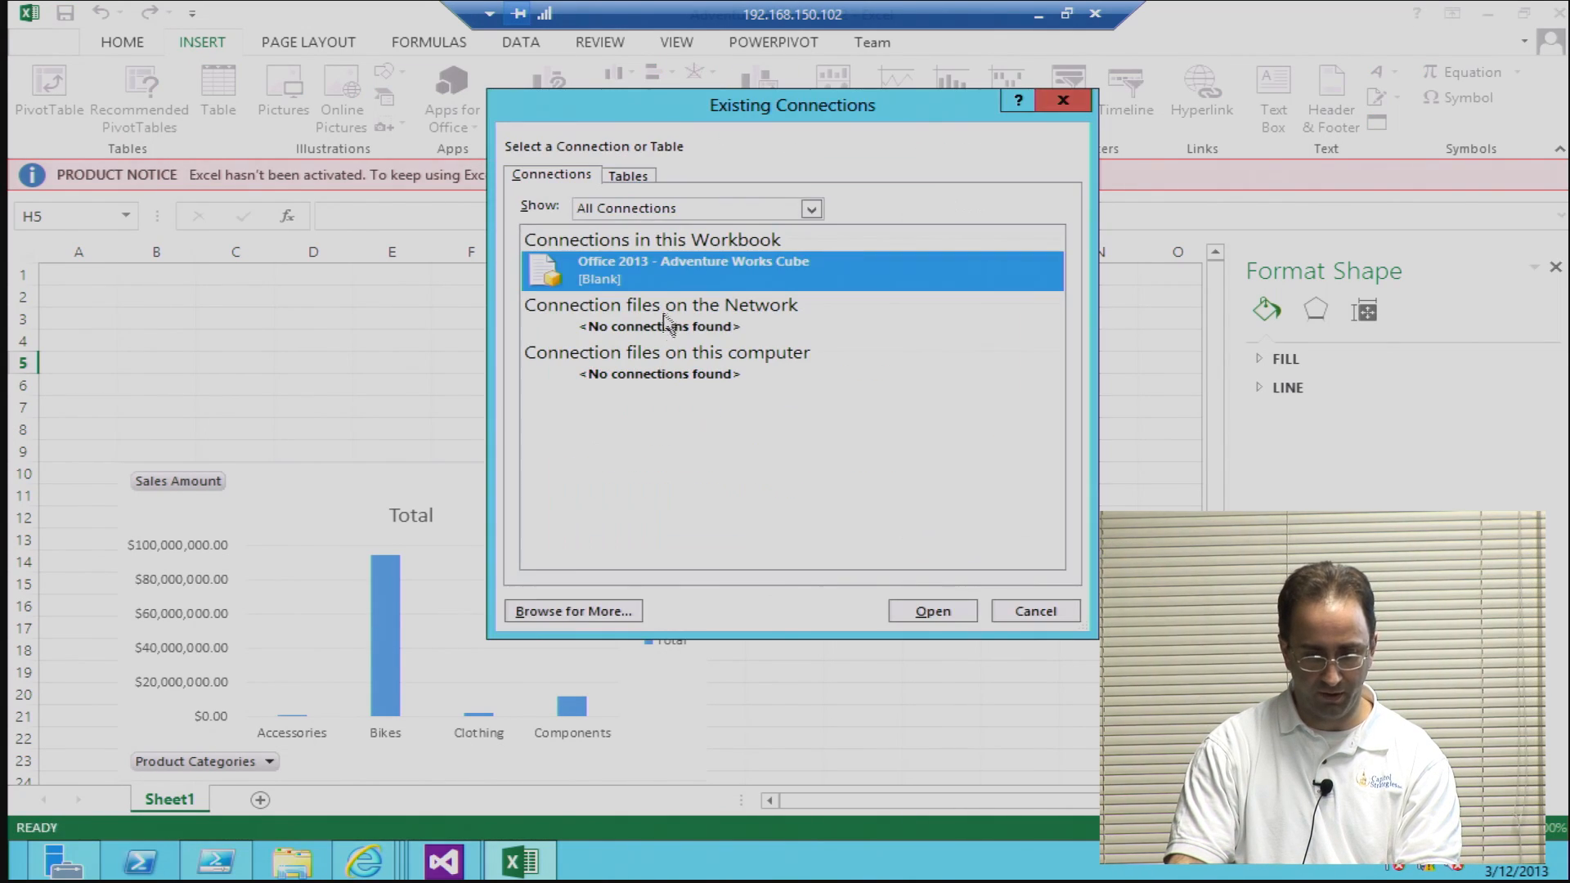
{"action": "left_click", "coordinate": [912, 610]}
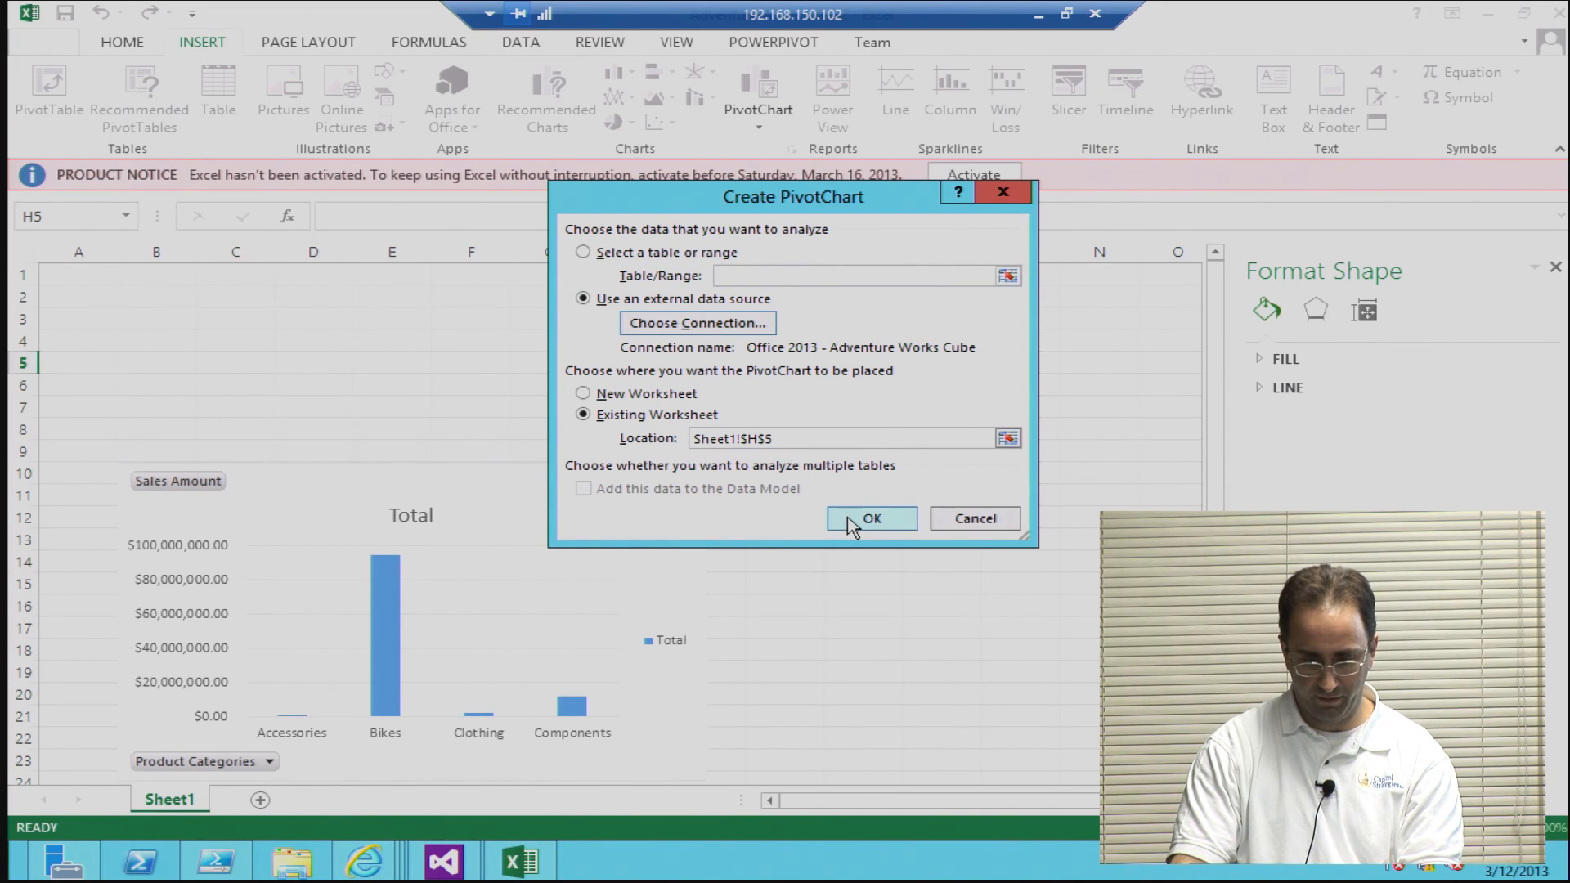
{"action": "left_click", "coordinate": [850, 521]}
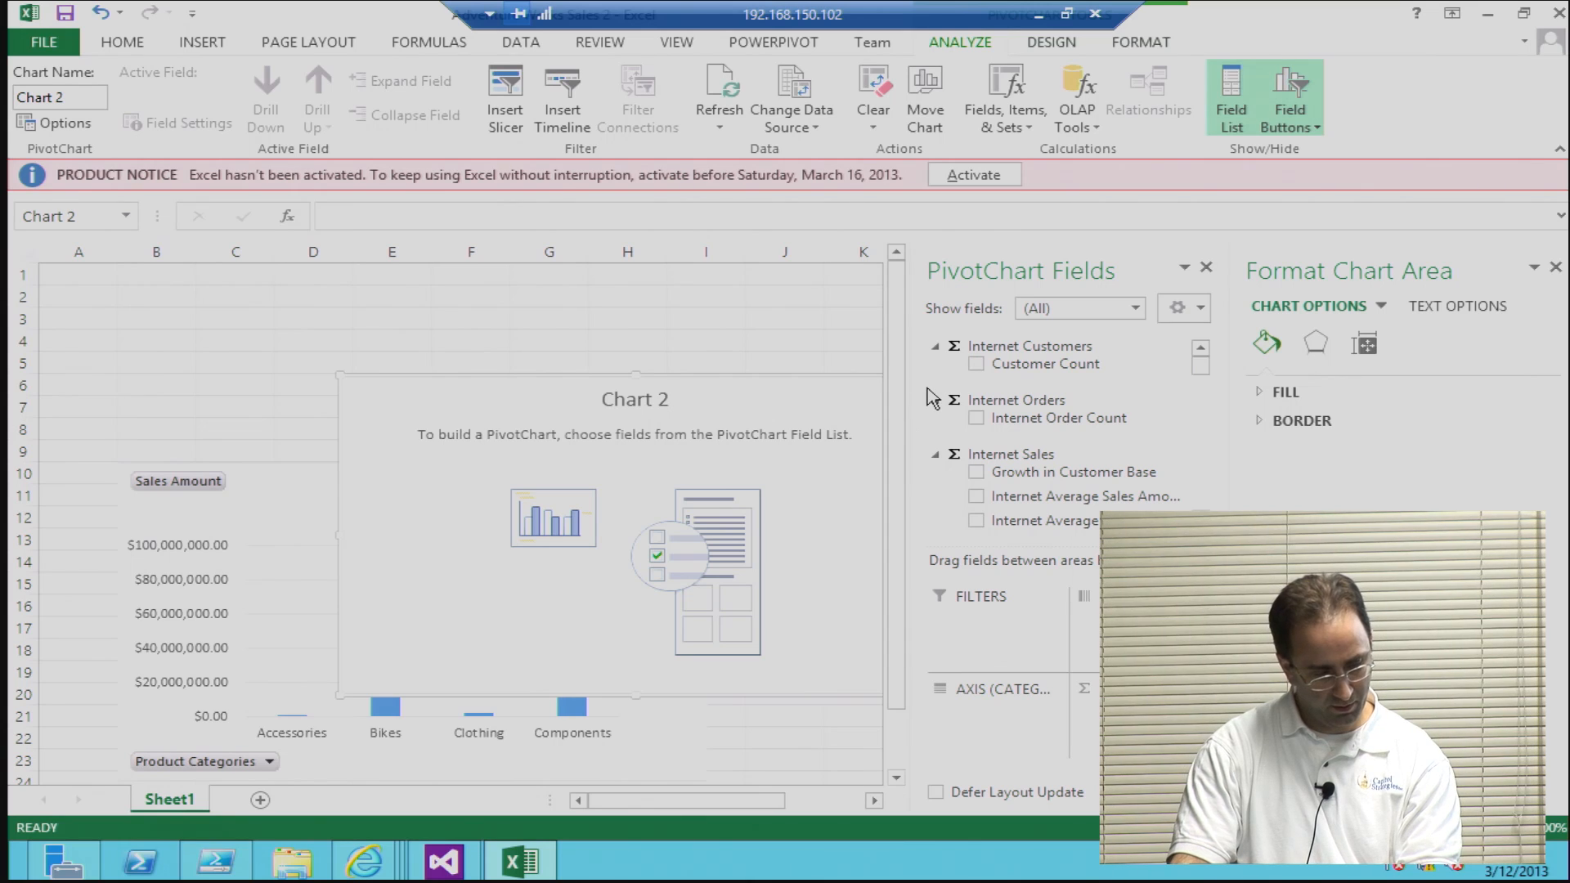
Step: Limit the new PivotChart's field list to Sales Summary and add the Sales Amount measure and Sales Territory hierarchy
{"action": "left_click", "coordinate": [1112, 311]}
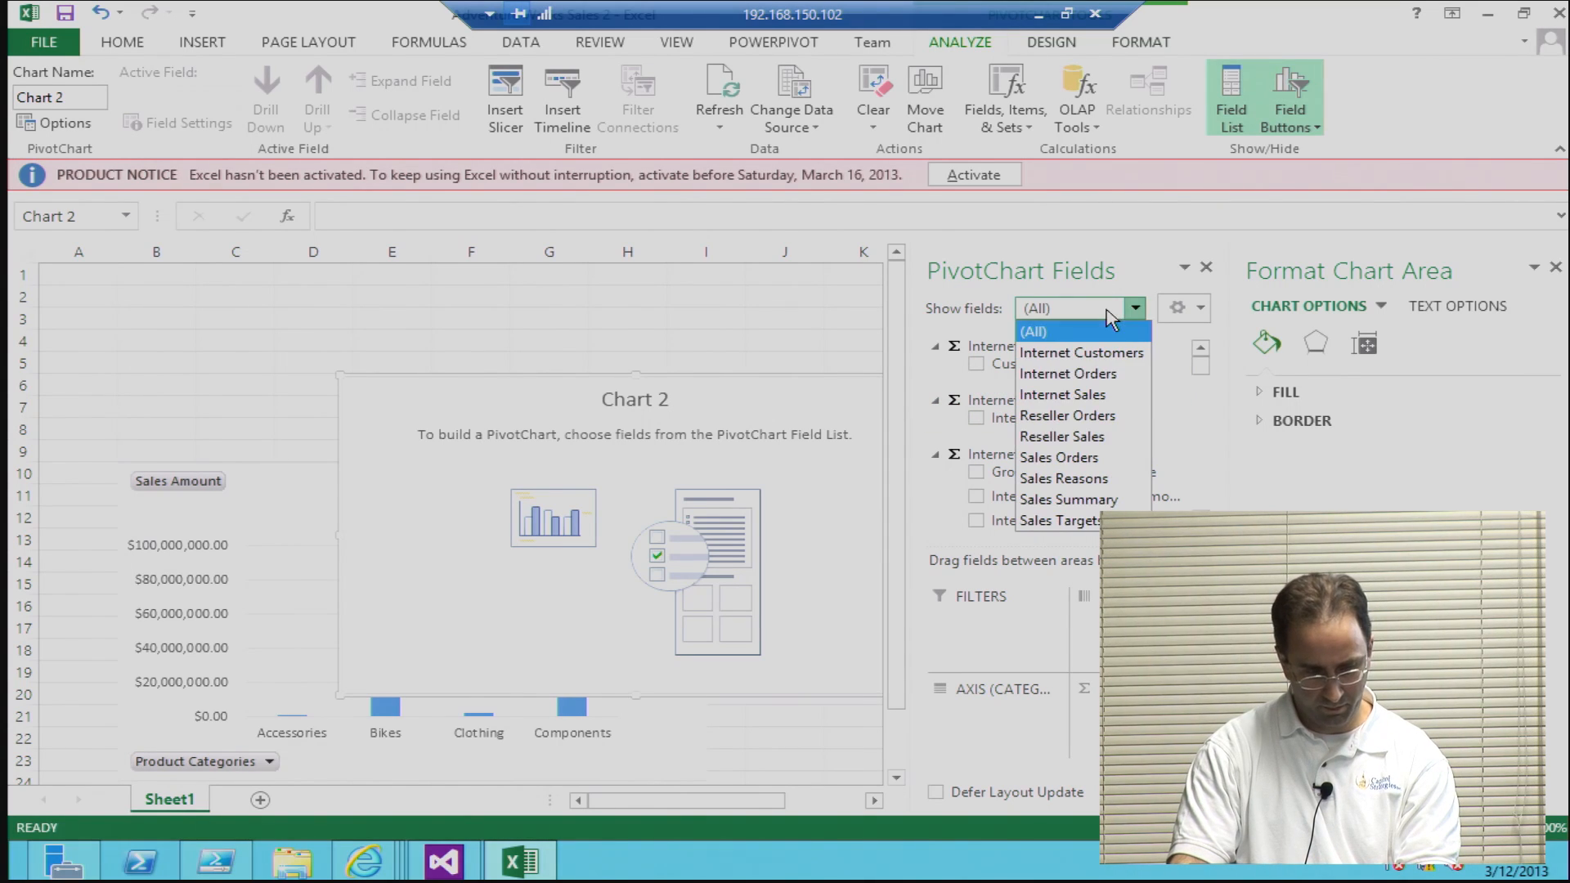
{"action": "left_click", "coordinate": [1071, 499]}
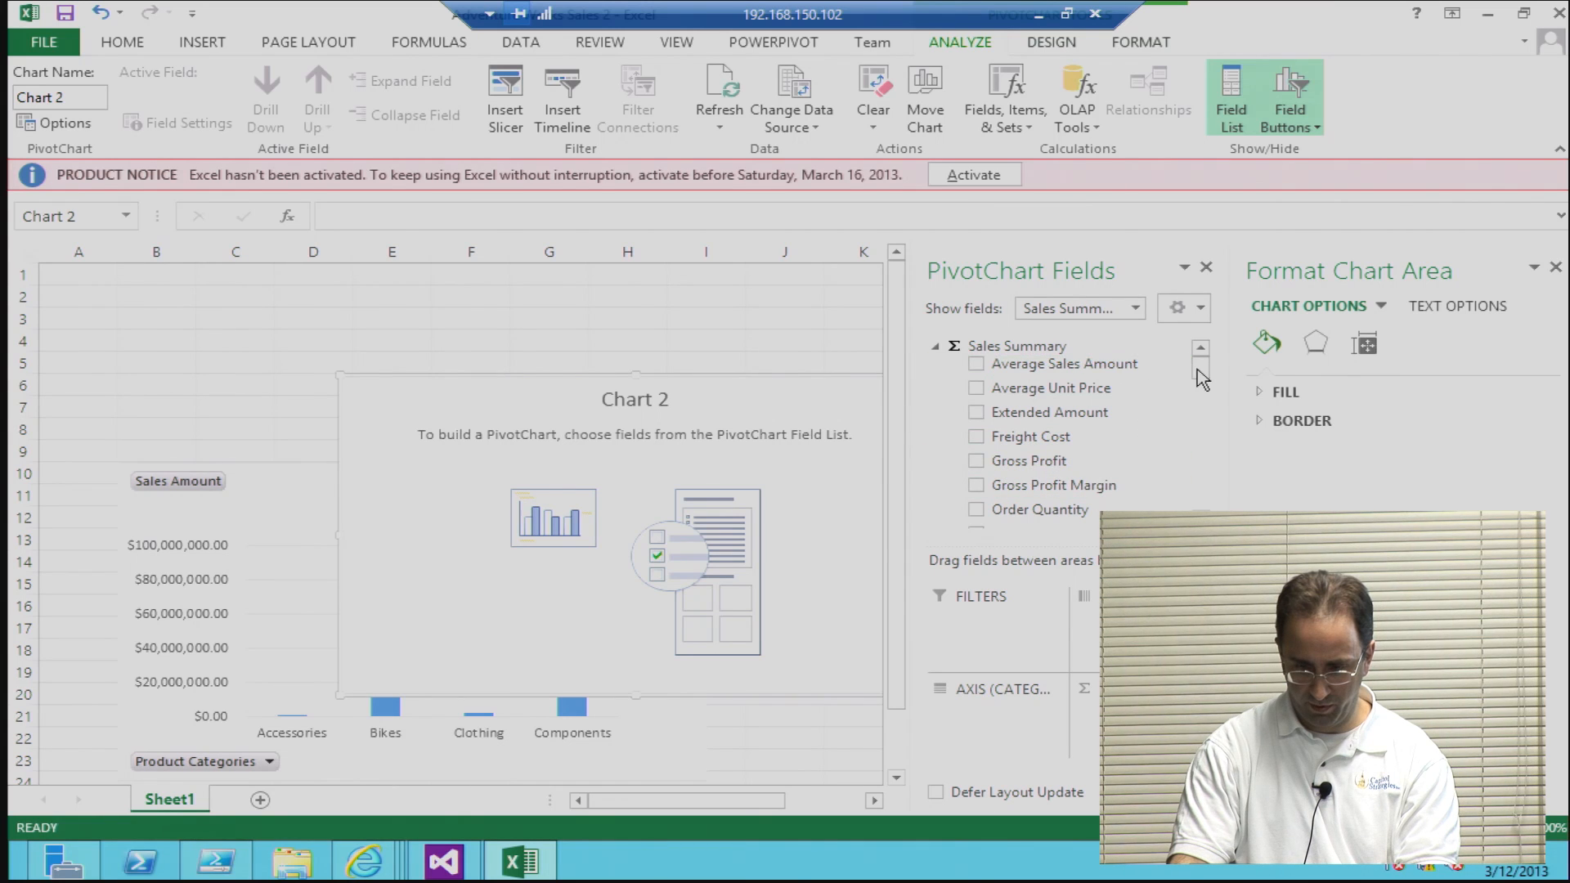
{"action": "scroll", "coordinate": [1184, 389], "scroll_direction": "down", "scroll_amount": 2}
{"action": "left_click", "coordinate": [984, 484]}
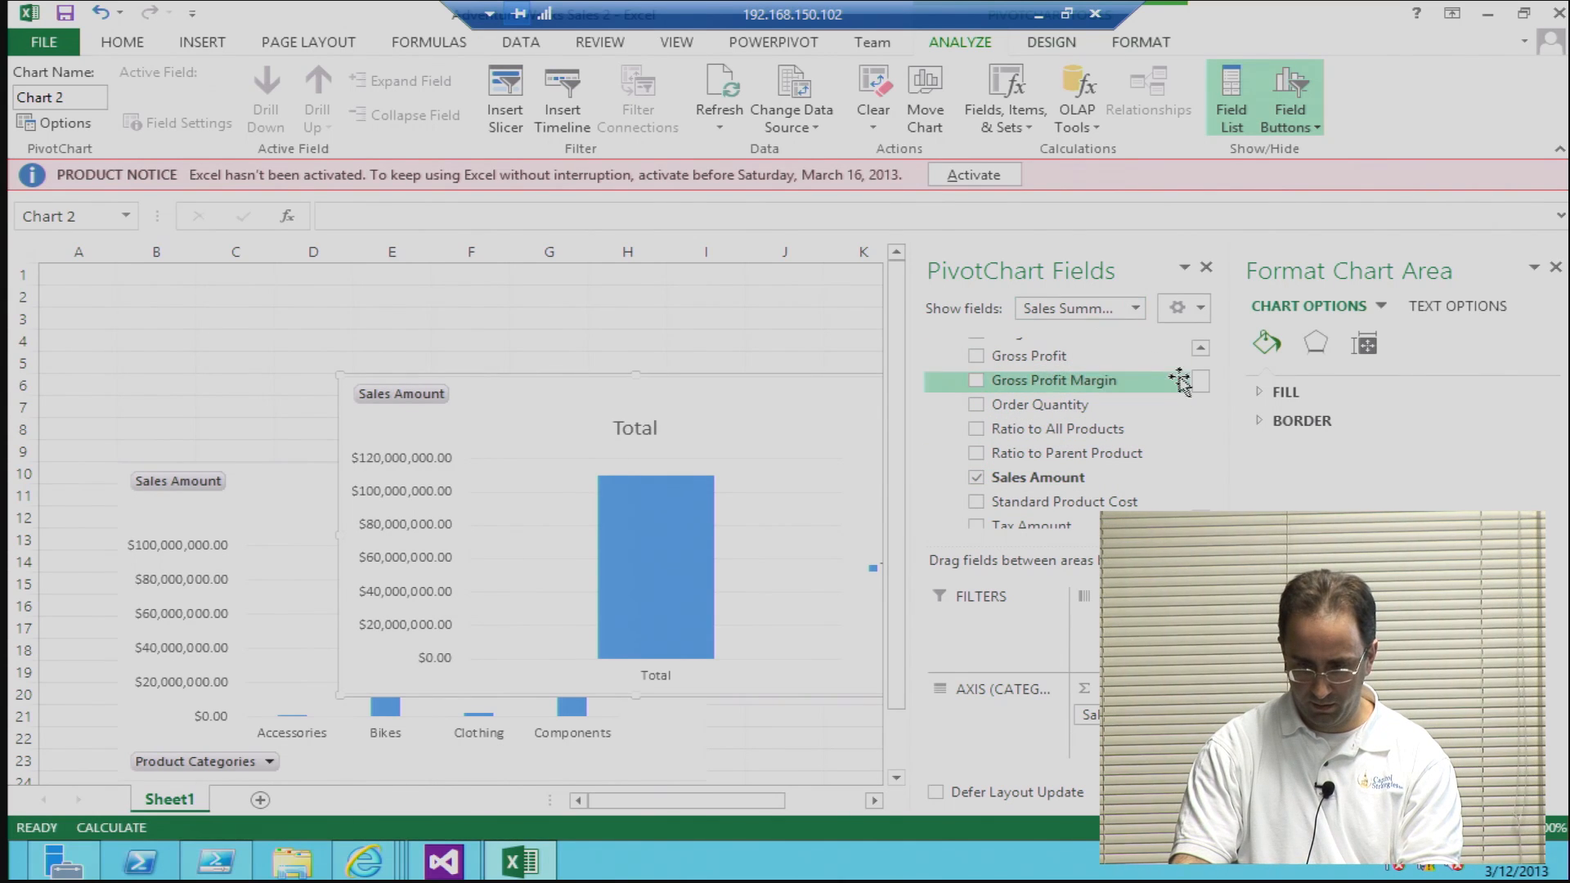
{"action": "left_click_drag", "start_coordinate": [1202, 386], "coordinate": [1200, 481]}
{"action": "left_click", "coordinate": [976, 465]}
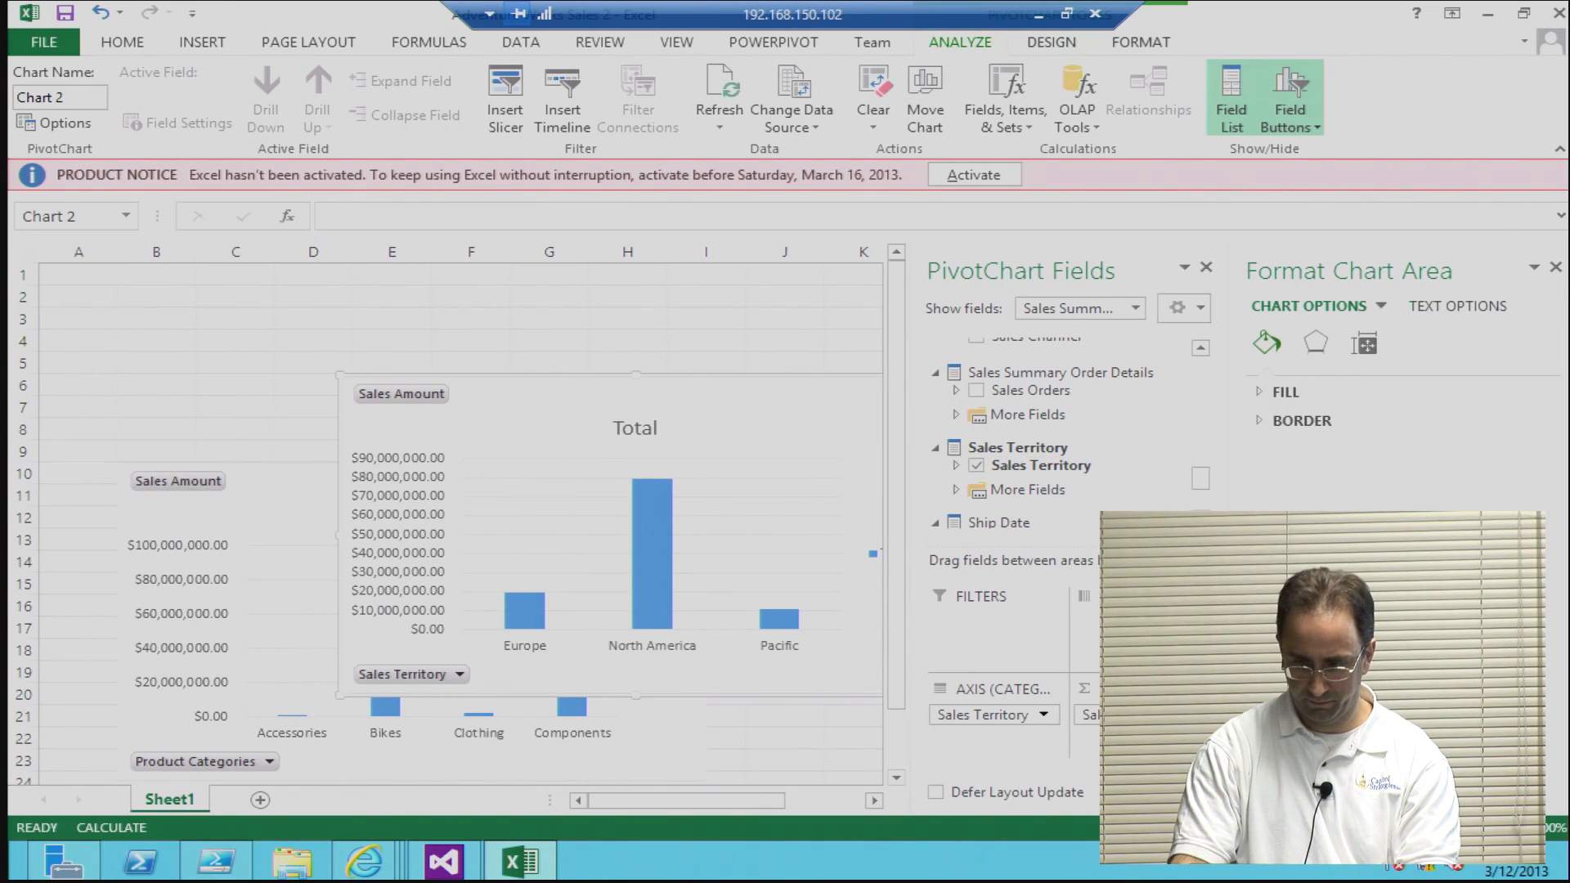
Step: Close the formatting and field list panes and place the territory chart beside the ProductSales chart, starting at about cell J10
{"action": "left_click", "coordinate": [1556, 269]}
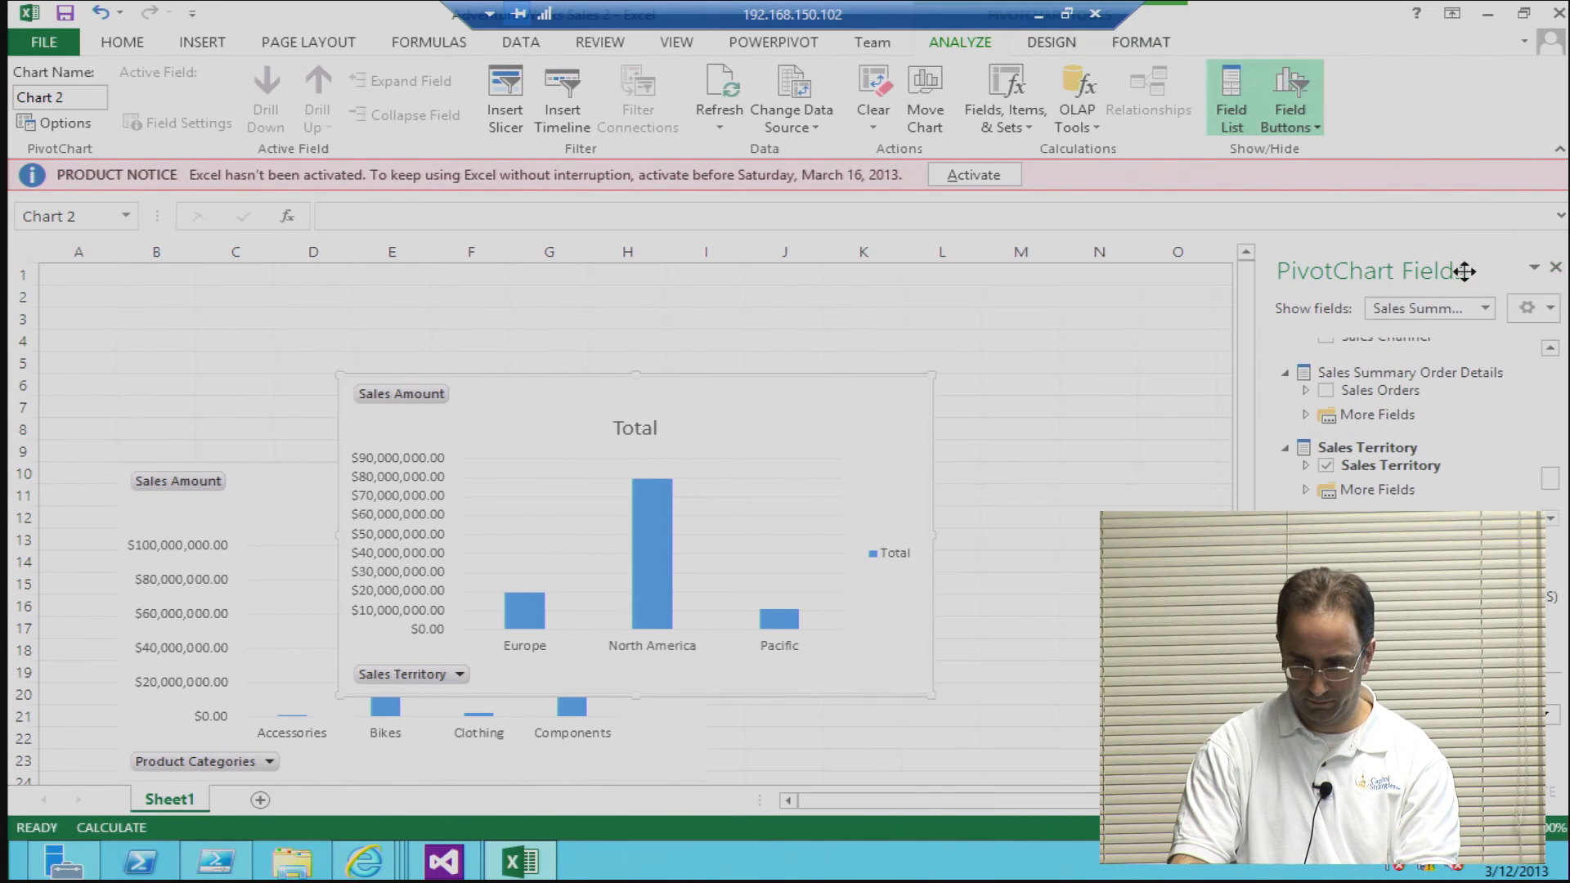
{"action": "left_click", "coordinate": [1556, 270]}
{"action": "left_click_drag", "start_coordinate": [807, 428], "coordinate": [1063, 469]}
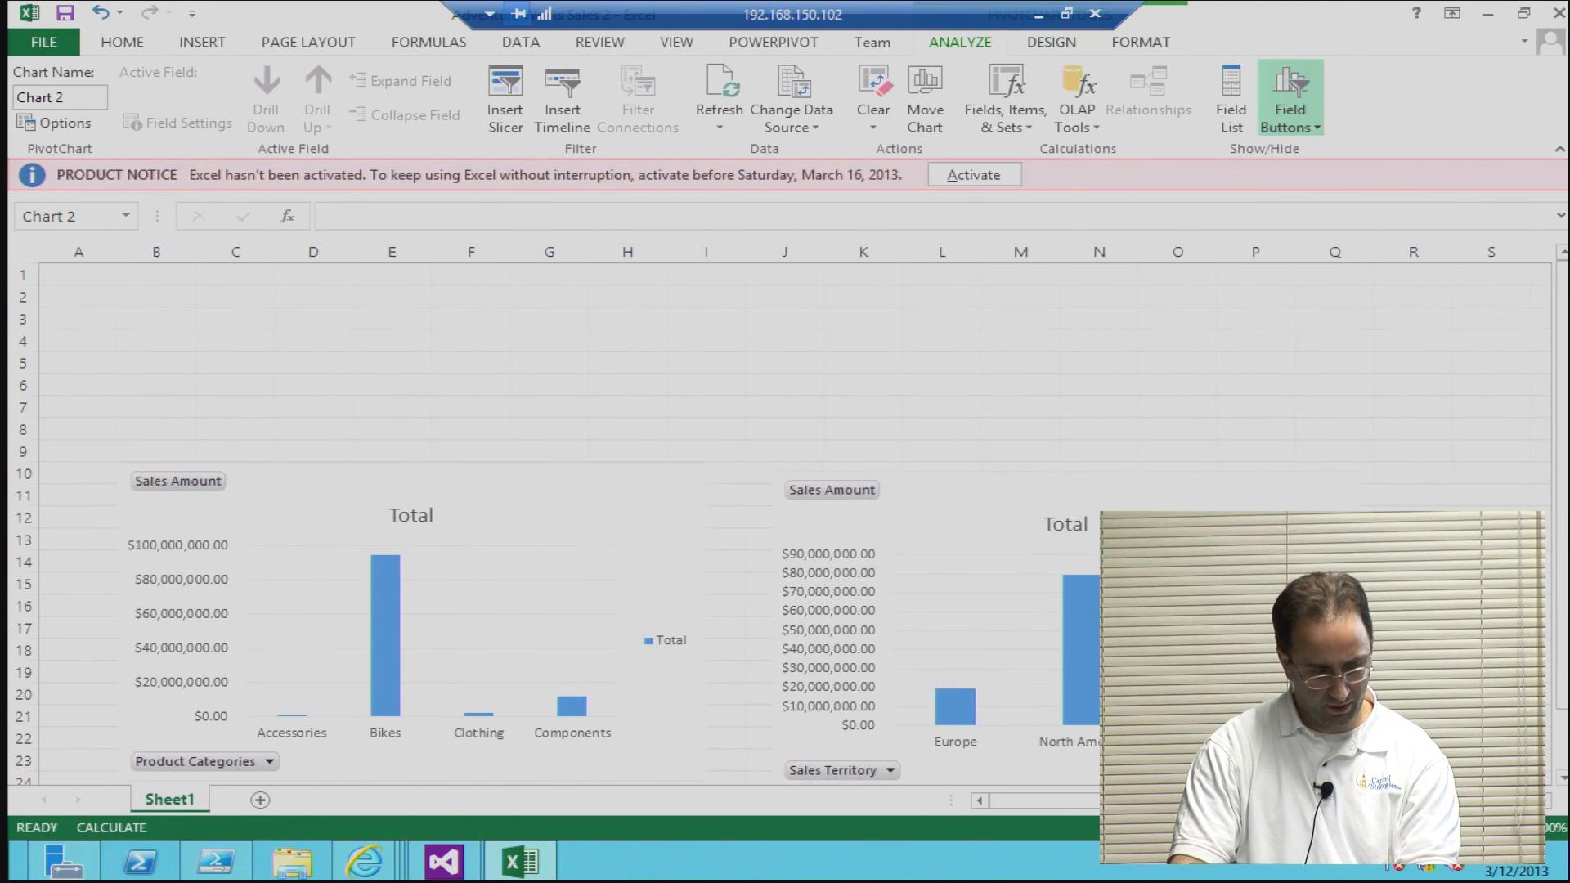
{"action": "mouse_move", "coordinate": [1063, 468]}
{"action": "left_mouse_down"}
{"action": "mouse_move", "coordinate": [1102, 474]}
{"action": "mouse_move", "coordinate": [1088, 477]}
{"action": "left_mouse_up"}
{"action": "left_click_drag", "start_coordinate": [1263, 530], "coordinate": [1203, 507]}
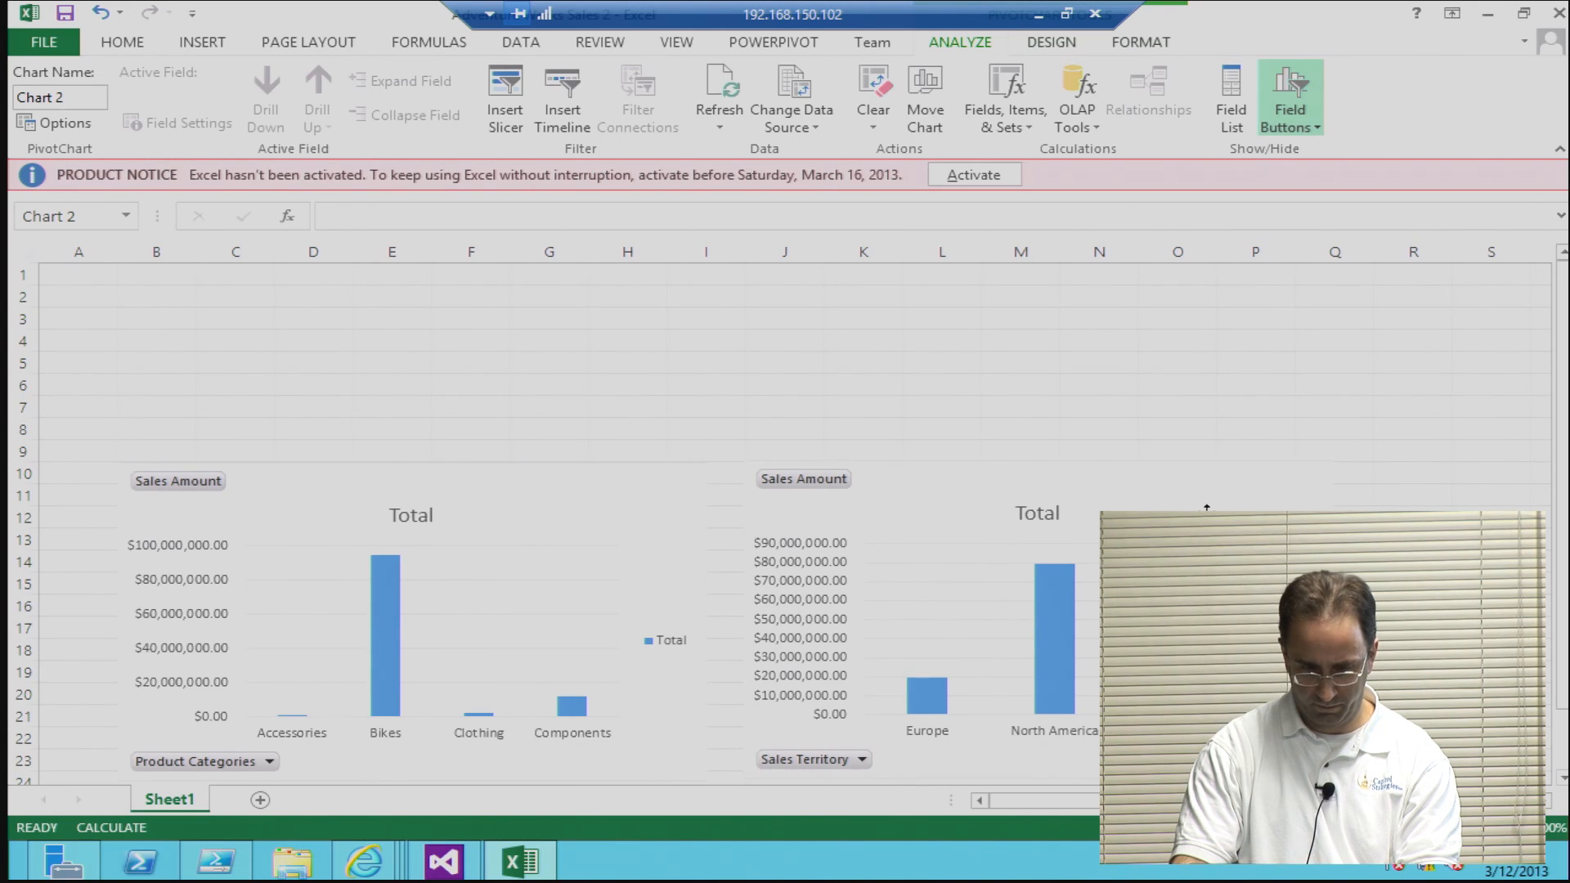
Step: Rename the territory PivotChart as GeoSales
{"action": "left_click", "coordinate": [101, 97]}
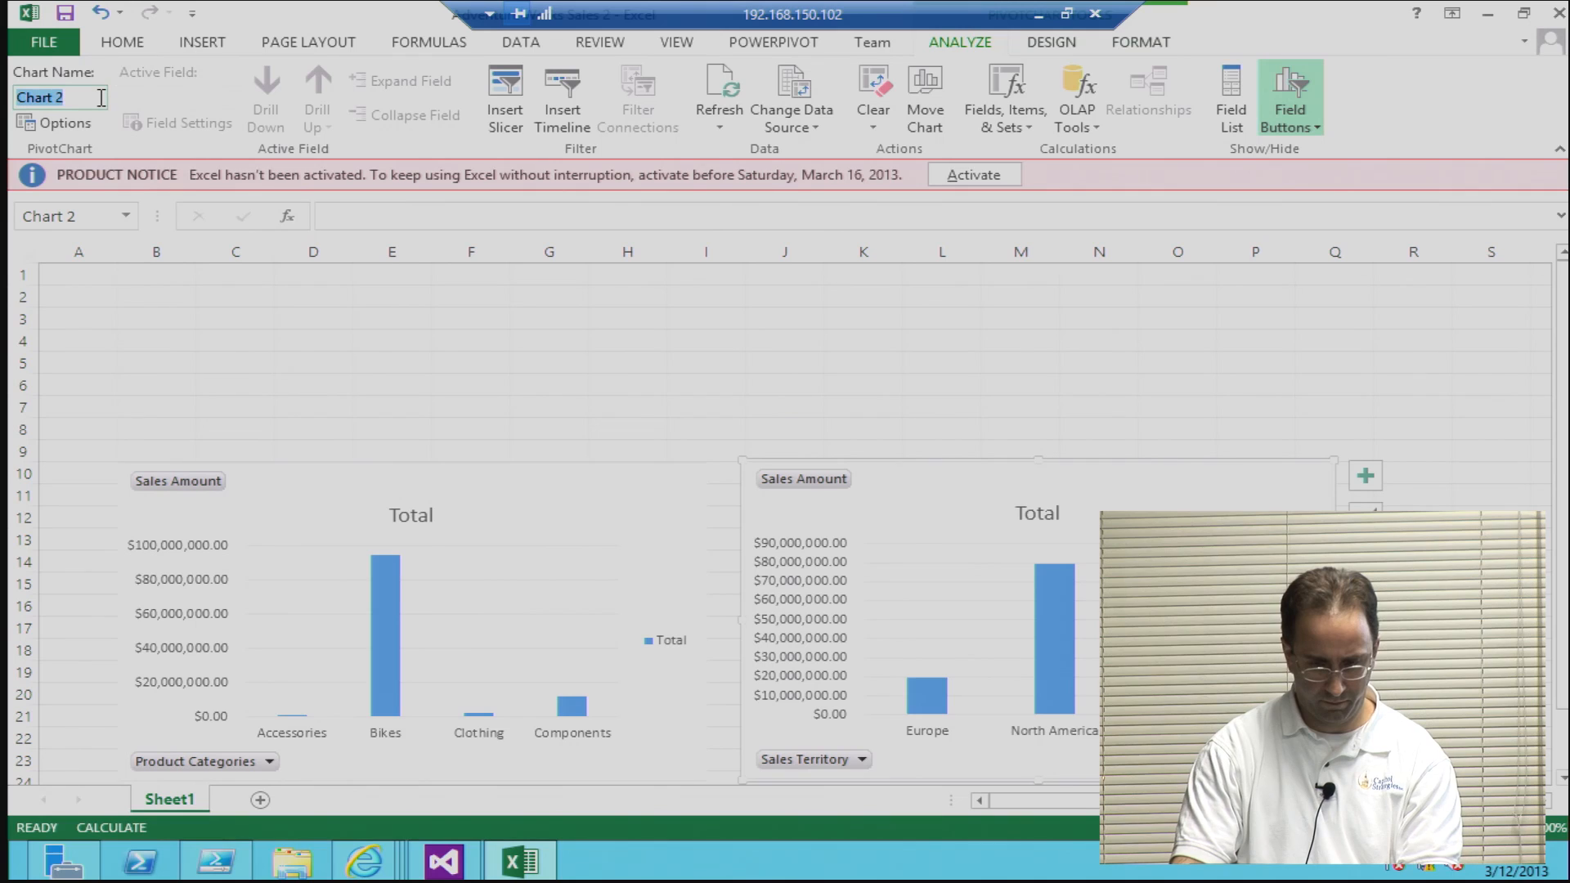
{"action": "key", "text": "BackSpace"}
{"action": "type", "text": "G"}
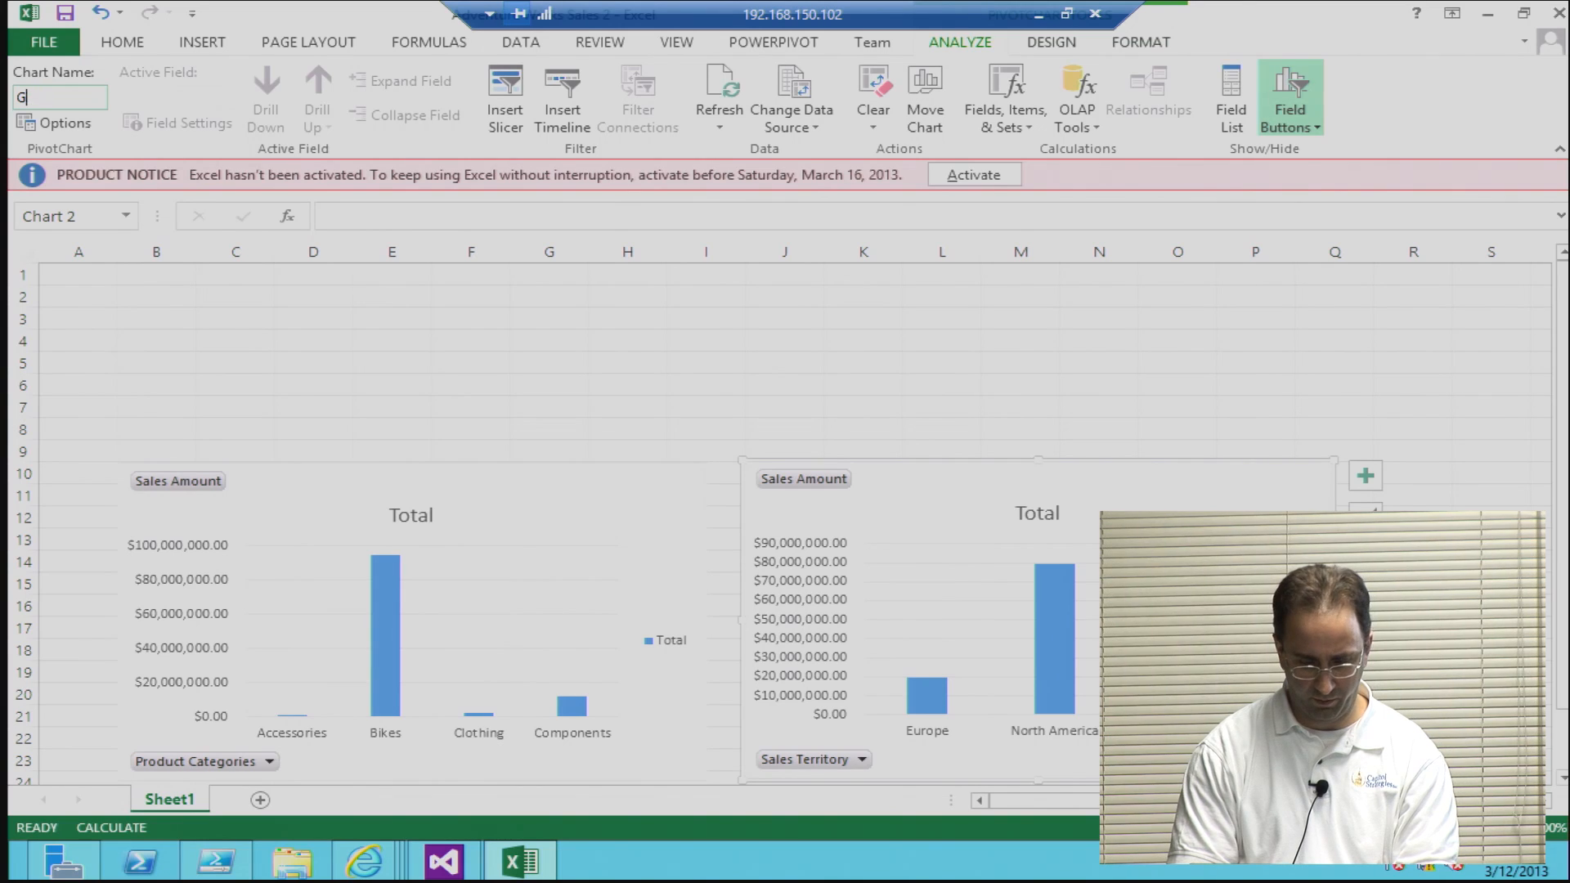
{"action": "type", "text": "EoSAeeoSales"}
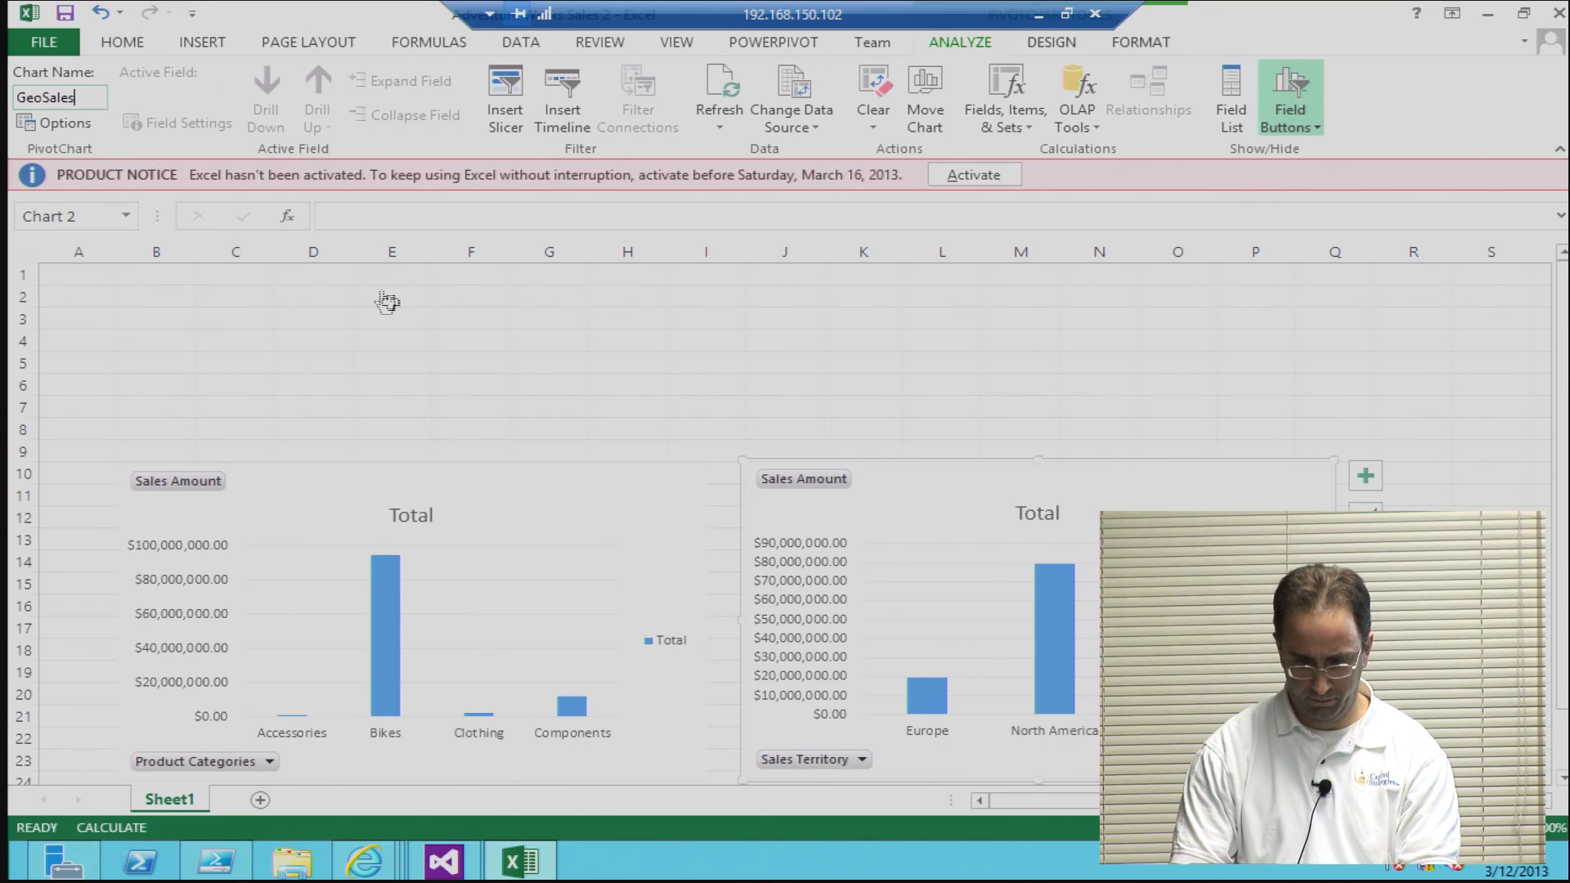
{"action": "left_click", "coordinate": [868, 497]}
Step: Check the GeoSales chart's size settings in the chart area formatting, then close them and deselect the chart
{"action": "right_click", "coordinate": [868, 497]}
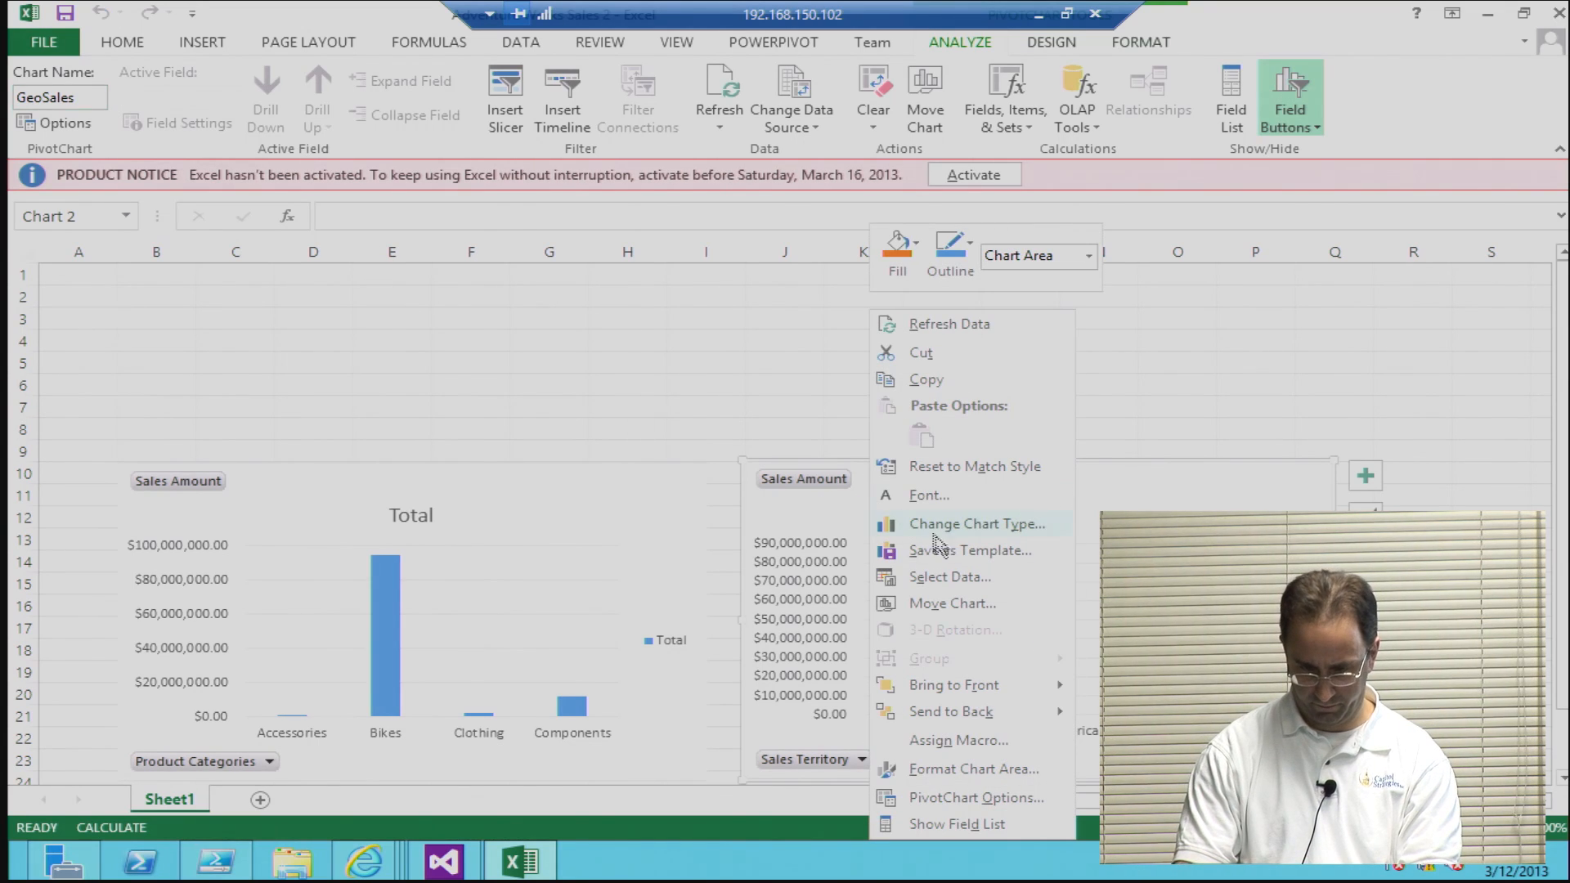
{"action": "left_click", "coordinate": [973, 771]}
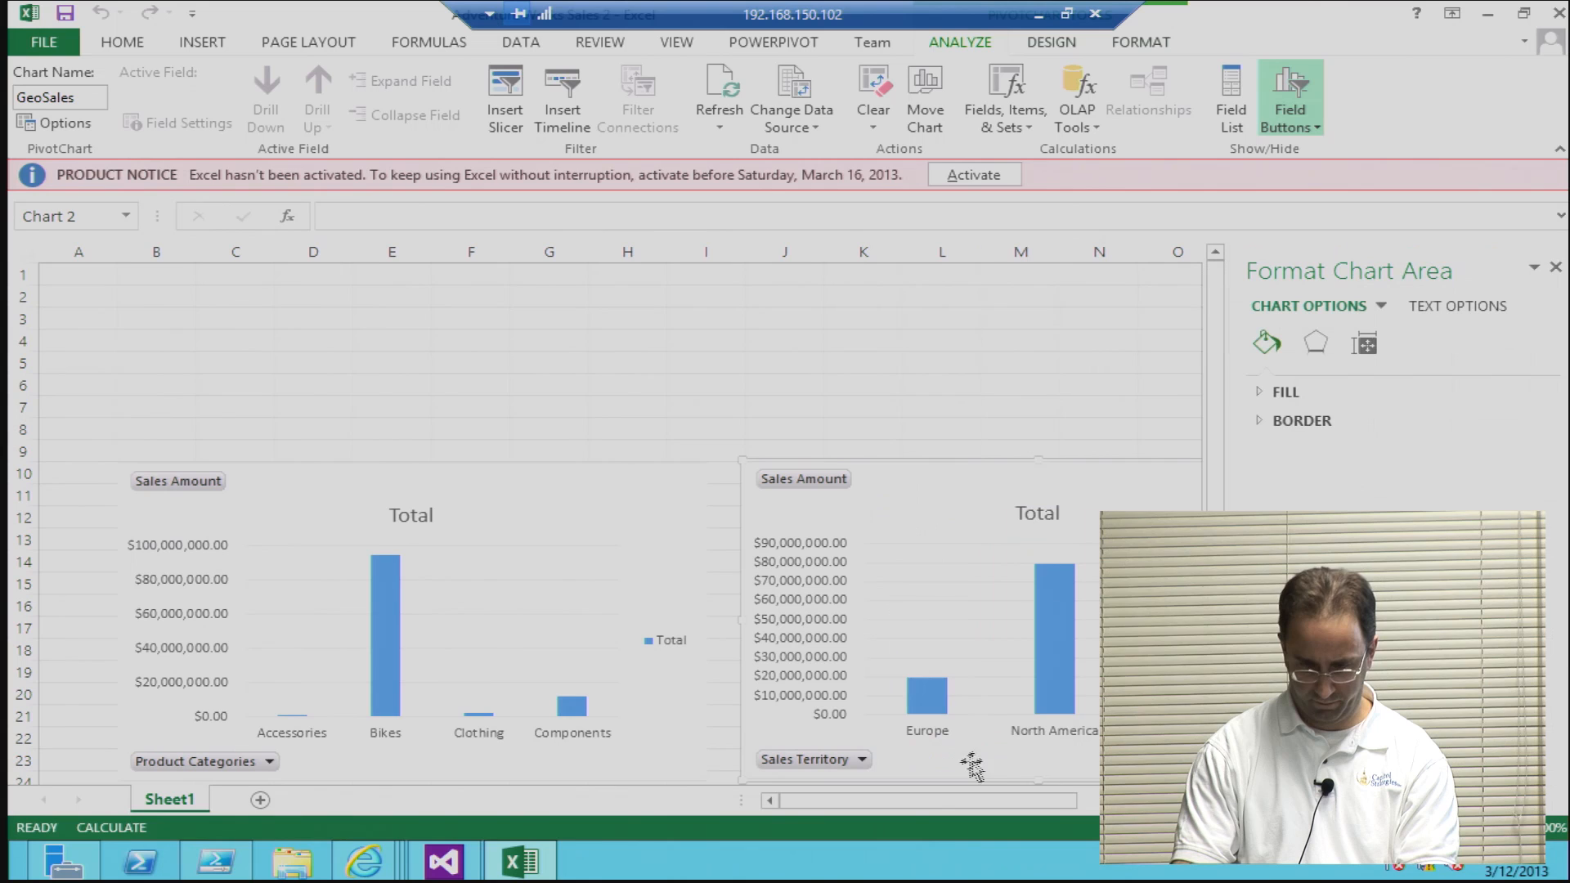
{"action": "left_click", "coordinate": [1364, 343]}
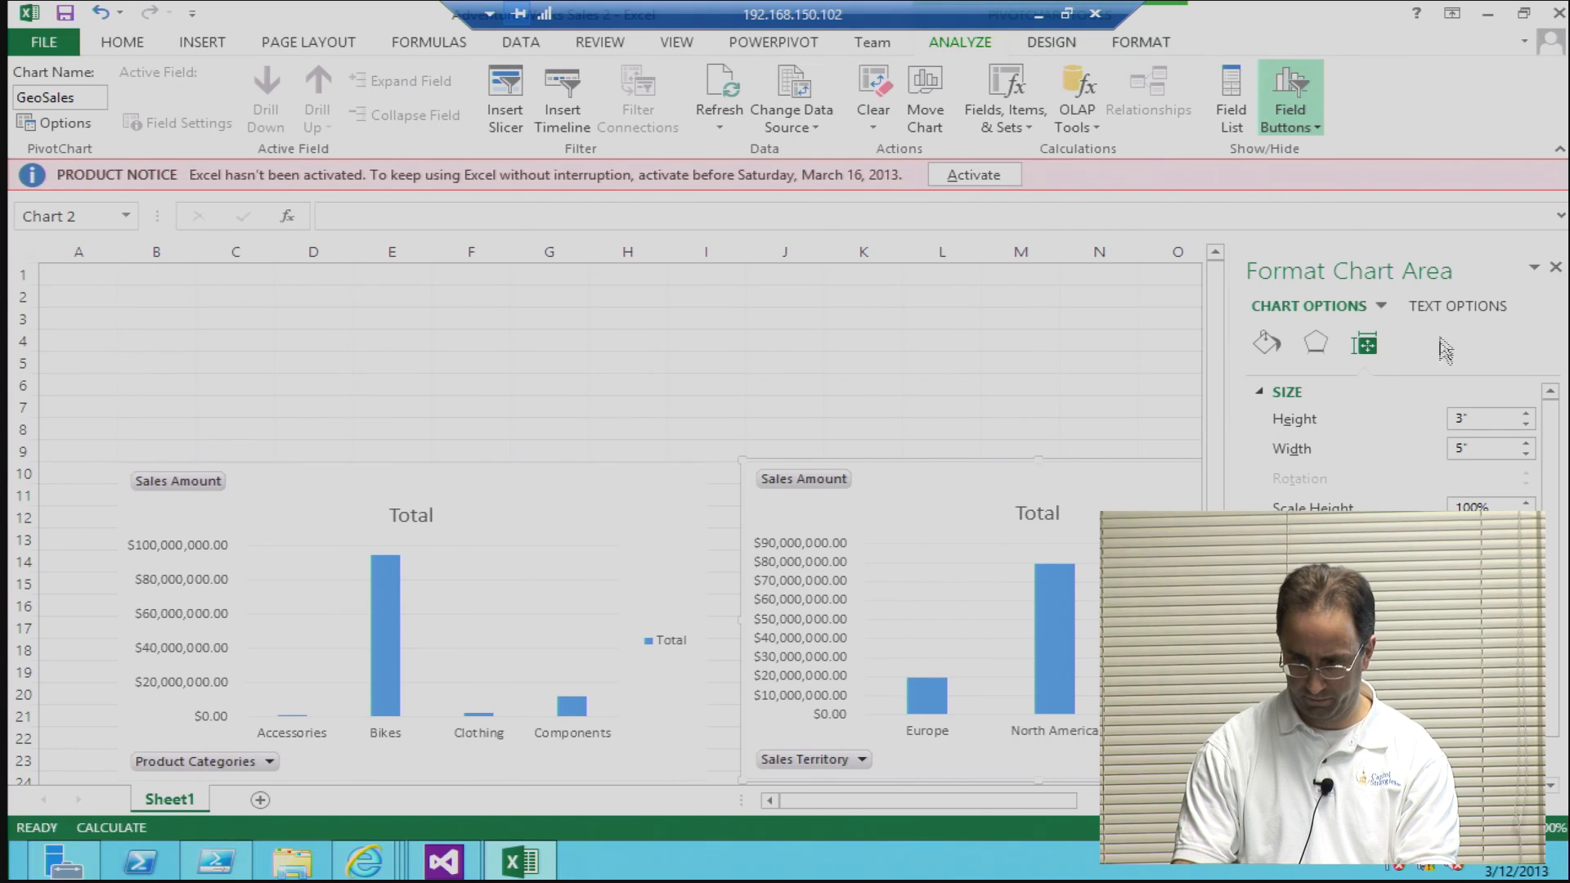
{"action": "left_click", "coordinate": [1555, 266]}
{"action": "left_click", "coordinate": [1169, 398]}
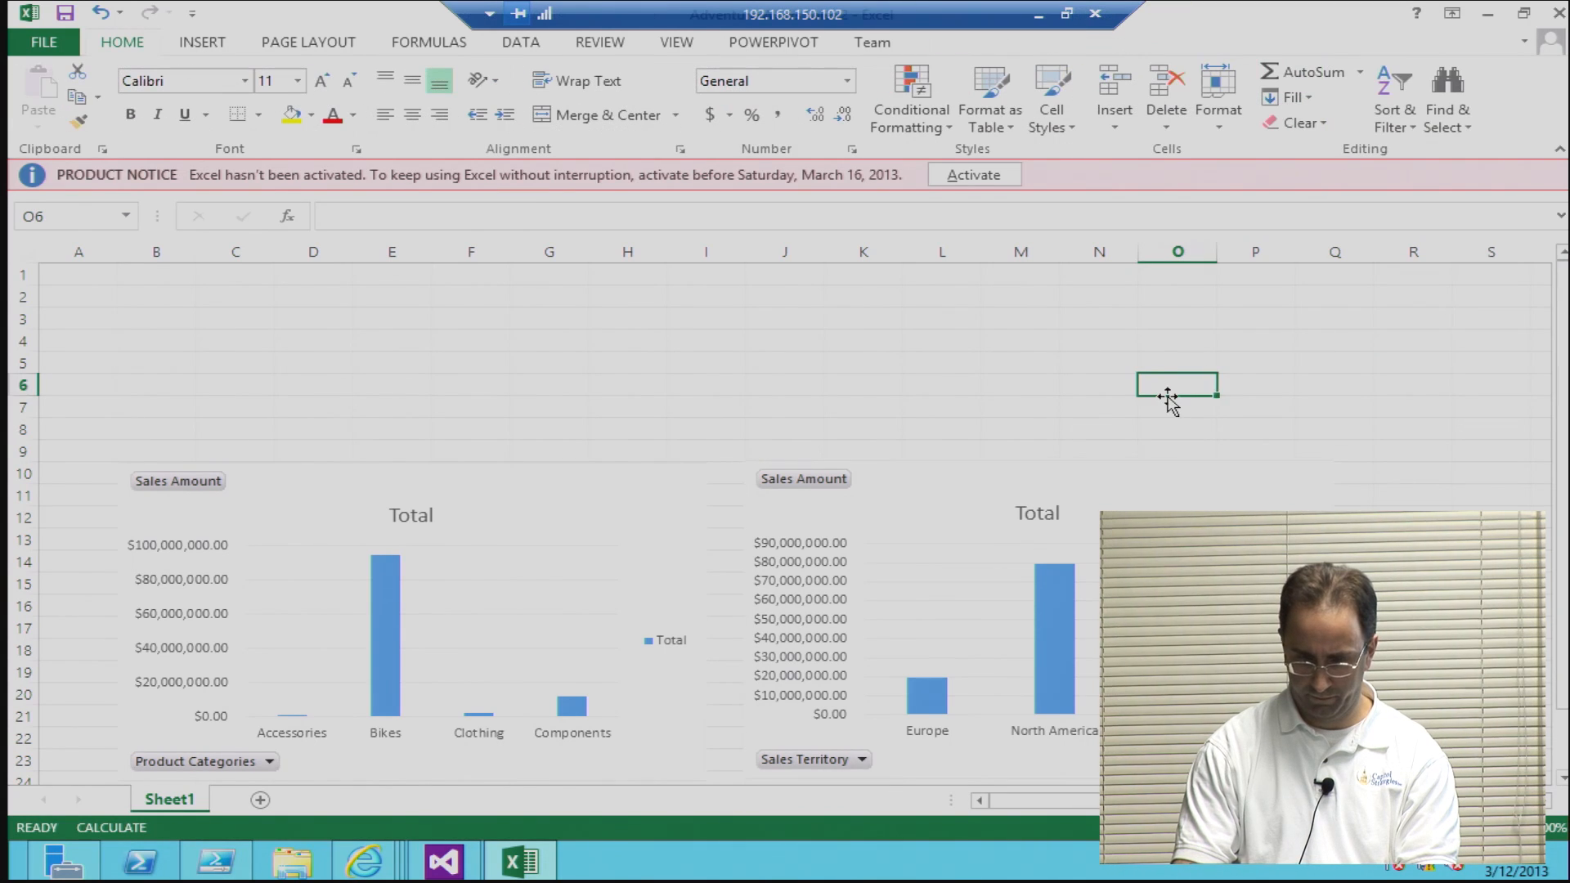
Step: Bring the empty rows below the two charts into view and save the workbook
{"action": "scroll", "coordinate": [1170, 400], "scroll_direction": "down", "scroll_amount": 5}
{"action": "scroll", "coordinate": [1171, 405], "scroll_direction": "down", "scroll_amount": 1}
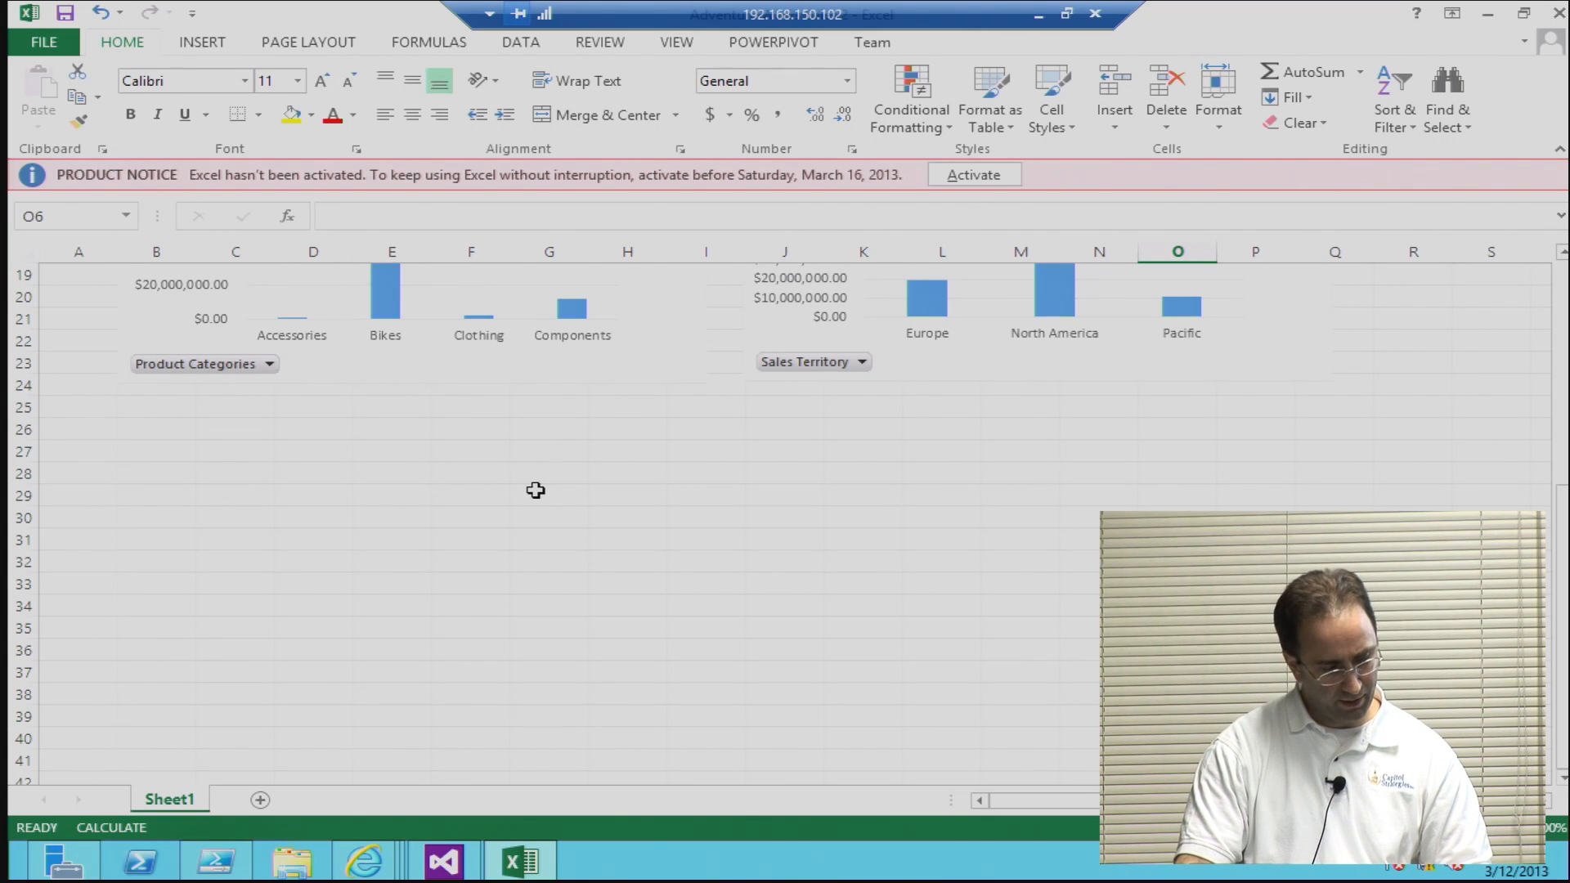
{"action": "left_click", "coordinate": [72, 17]}
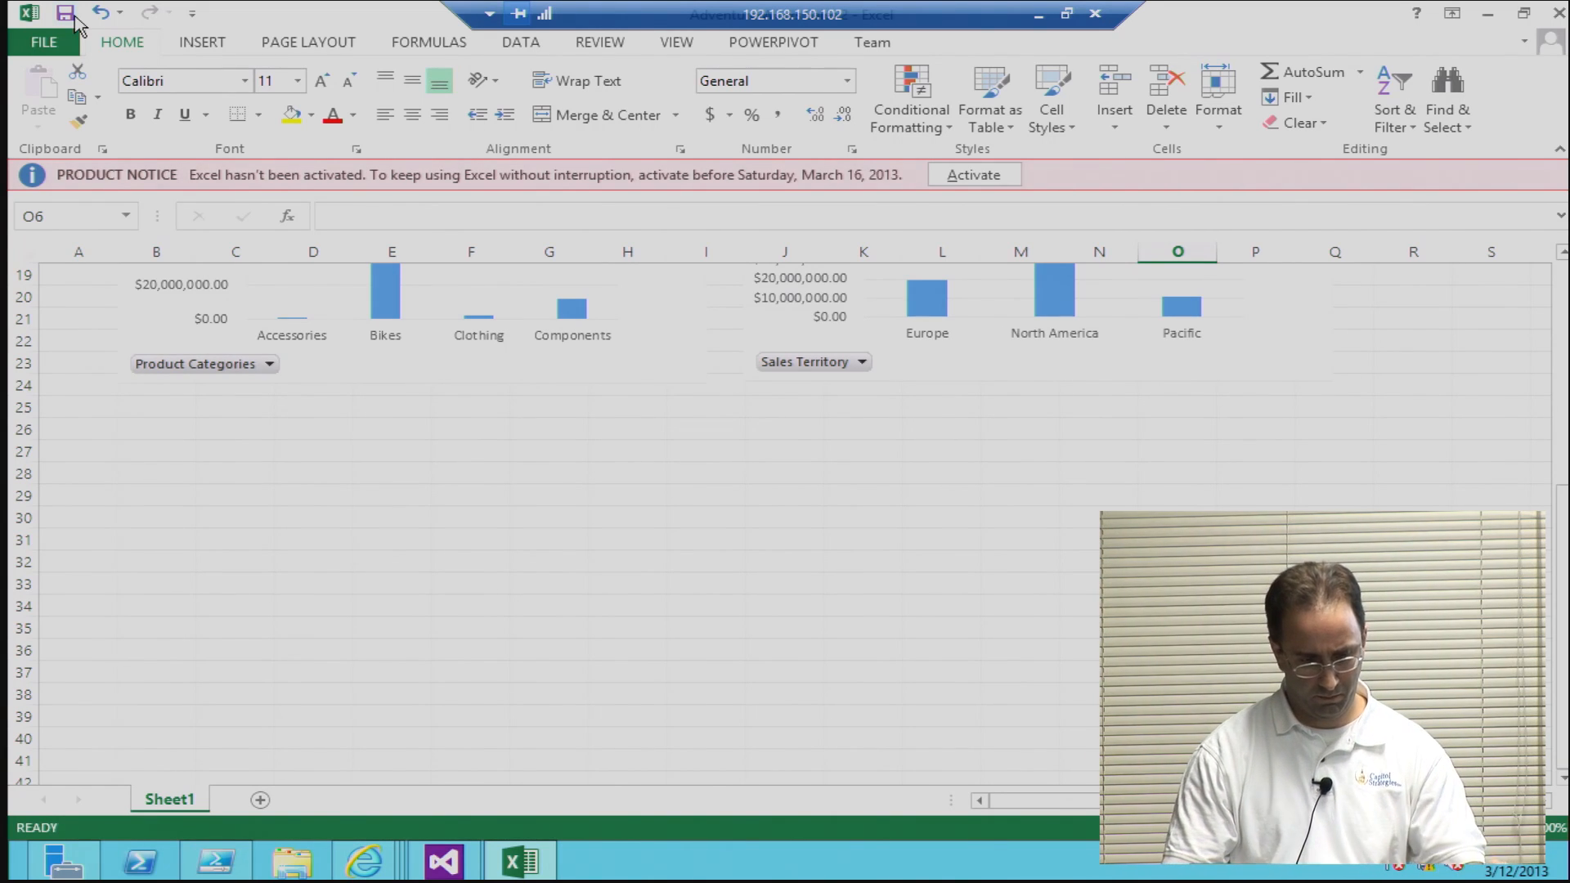
Step: Insert a PivotTable at cell B26 of the existing sheet using the Office 2013 - Adventure Works Cube connection
{"action": "left_click", "coordinate": [178, 435]}
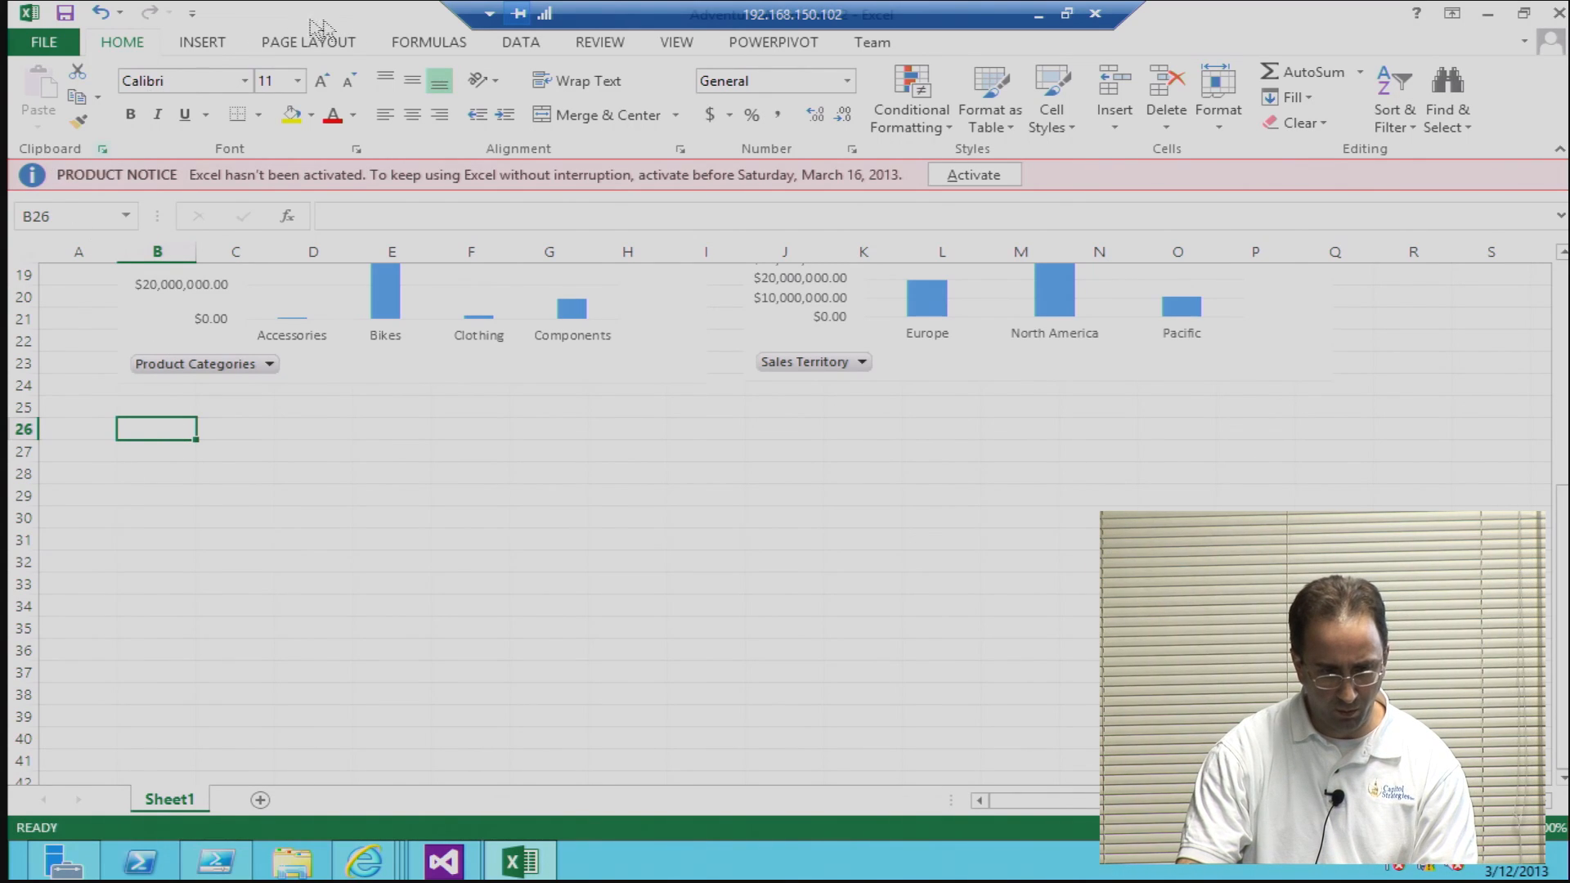
{"action": "left_click", "coordinate": [206, 43]}
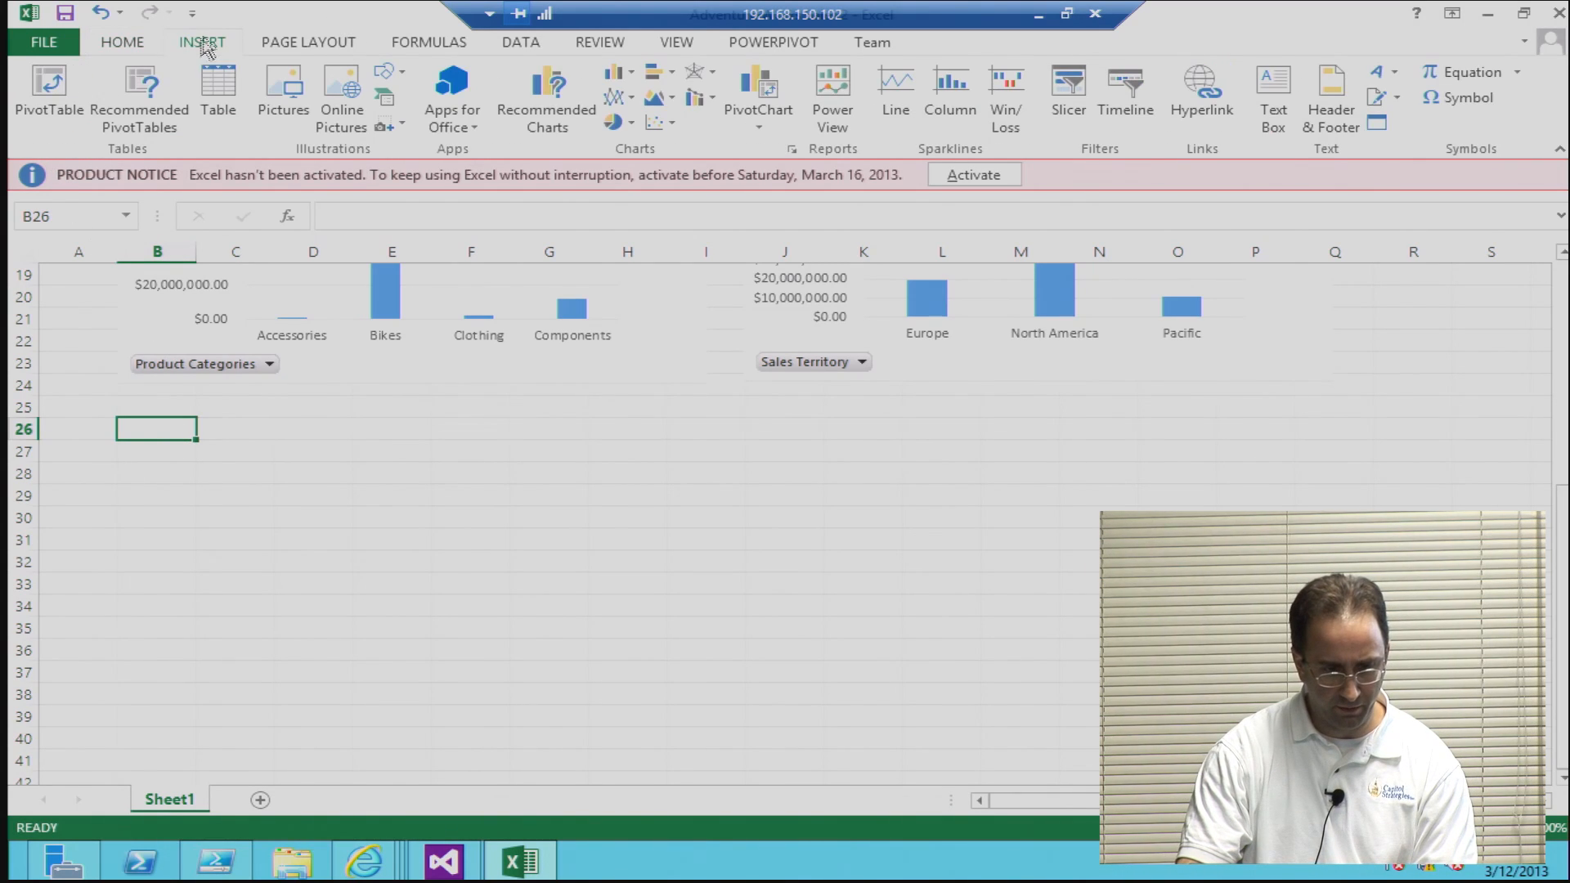
{"action": "left_click", "coordinate": [49, 109]}
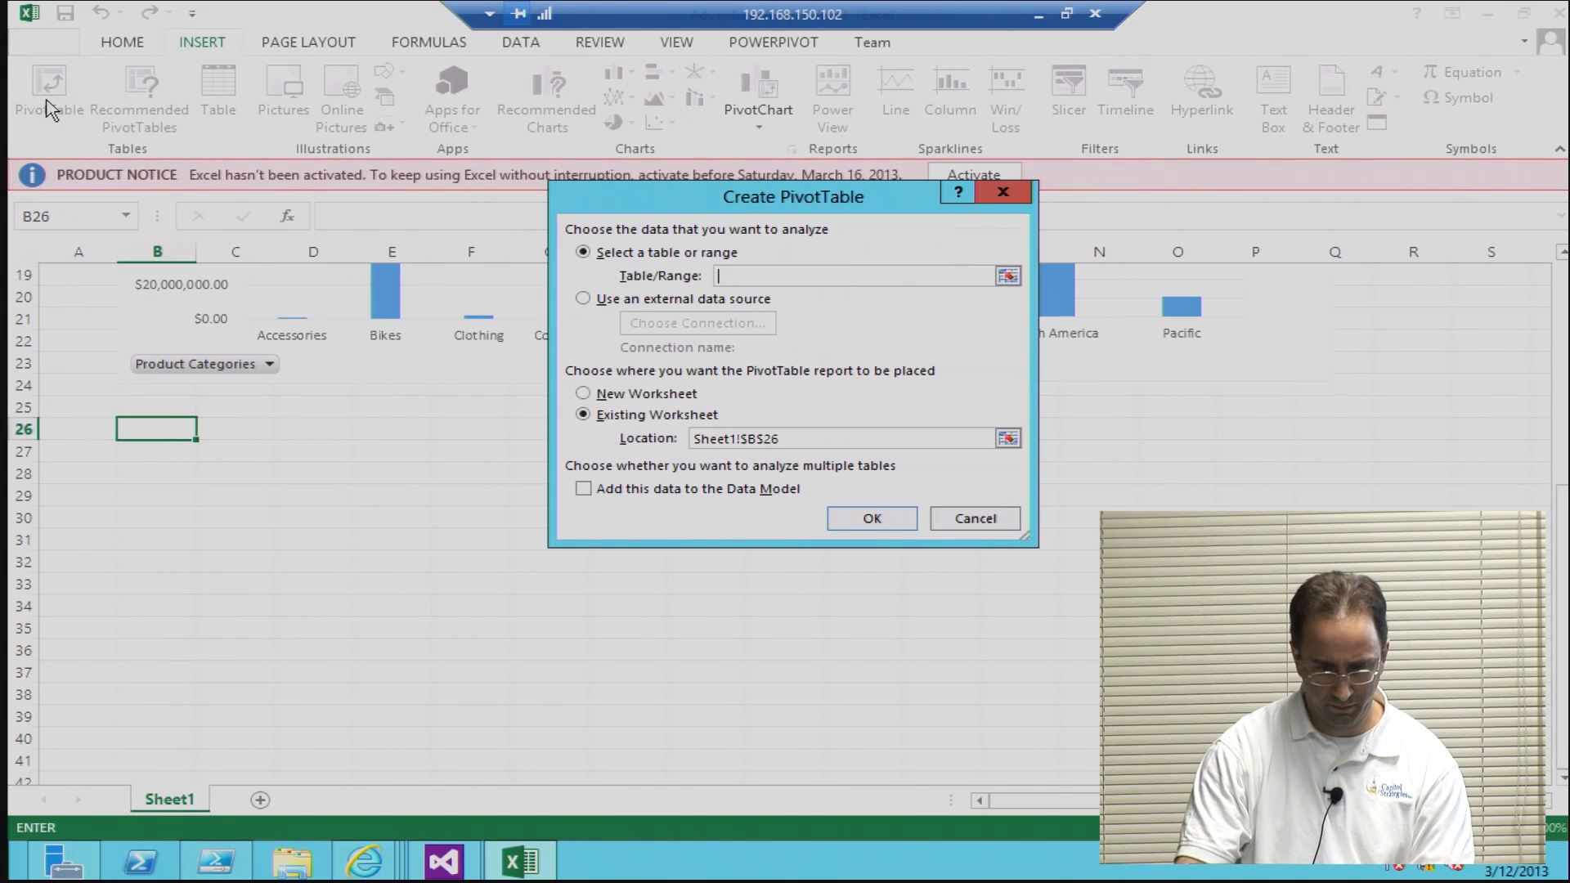
{"action": "left_click", "coordinate": [614, 301]}
{"action": "left_click", "coordinate": [657, 324]}
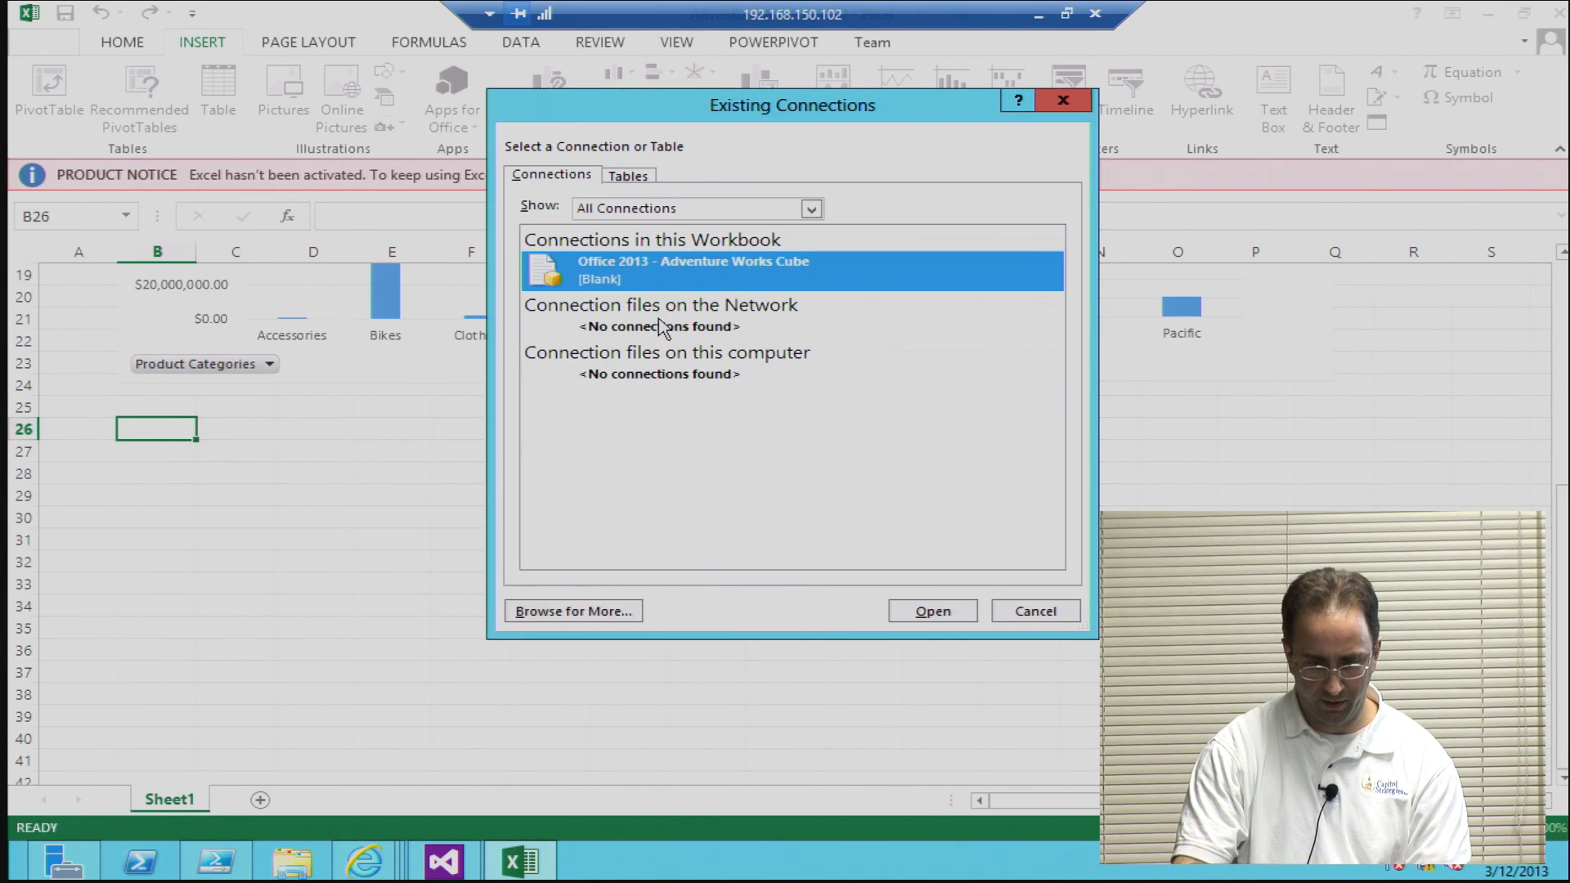
{"action": "left_click", "coordinate": [935, 612]}
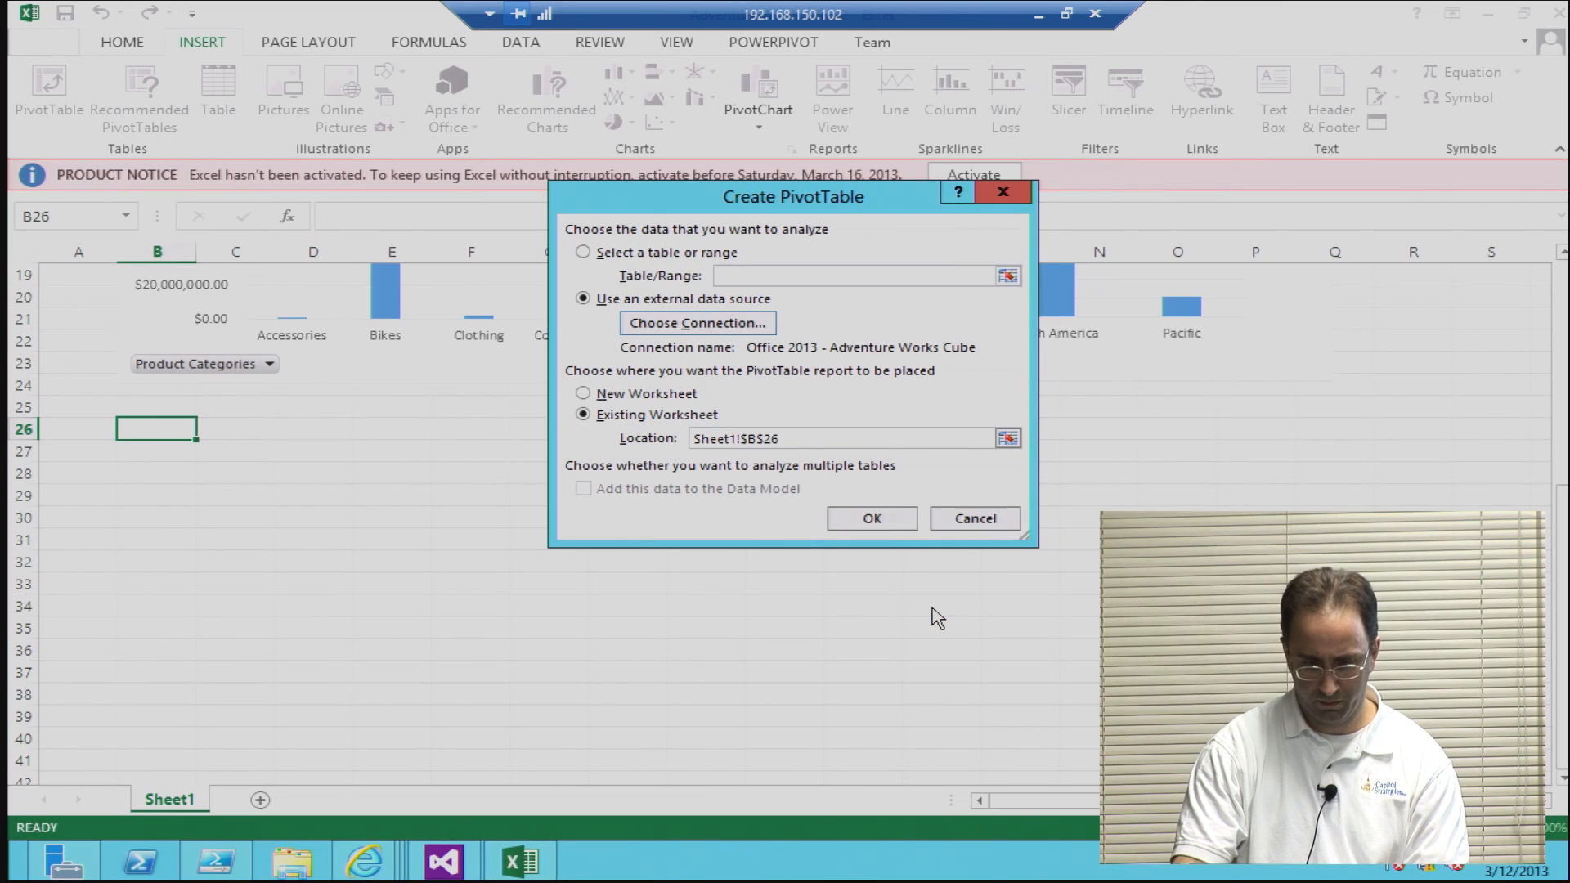
{"action": "left_click", "coordinate": [872, 520]}
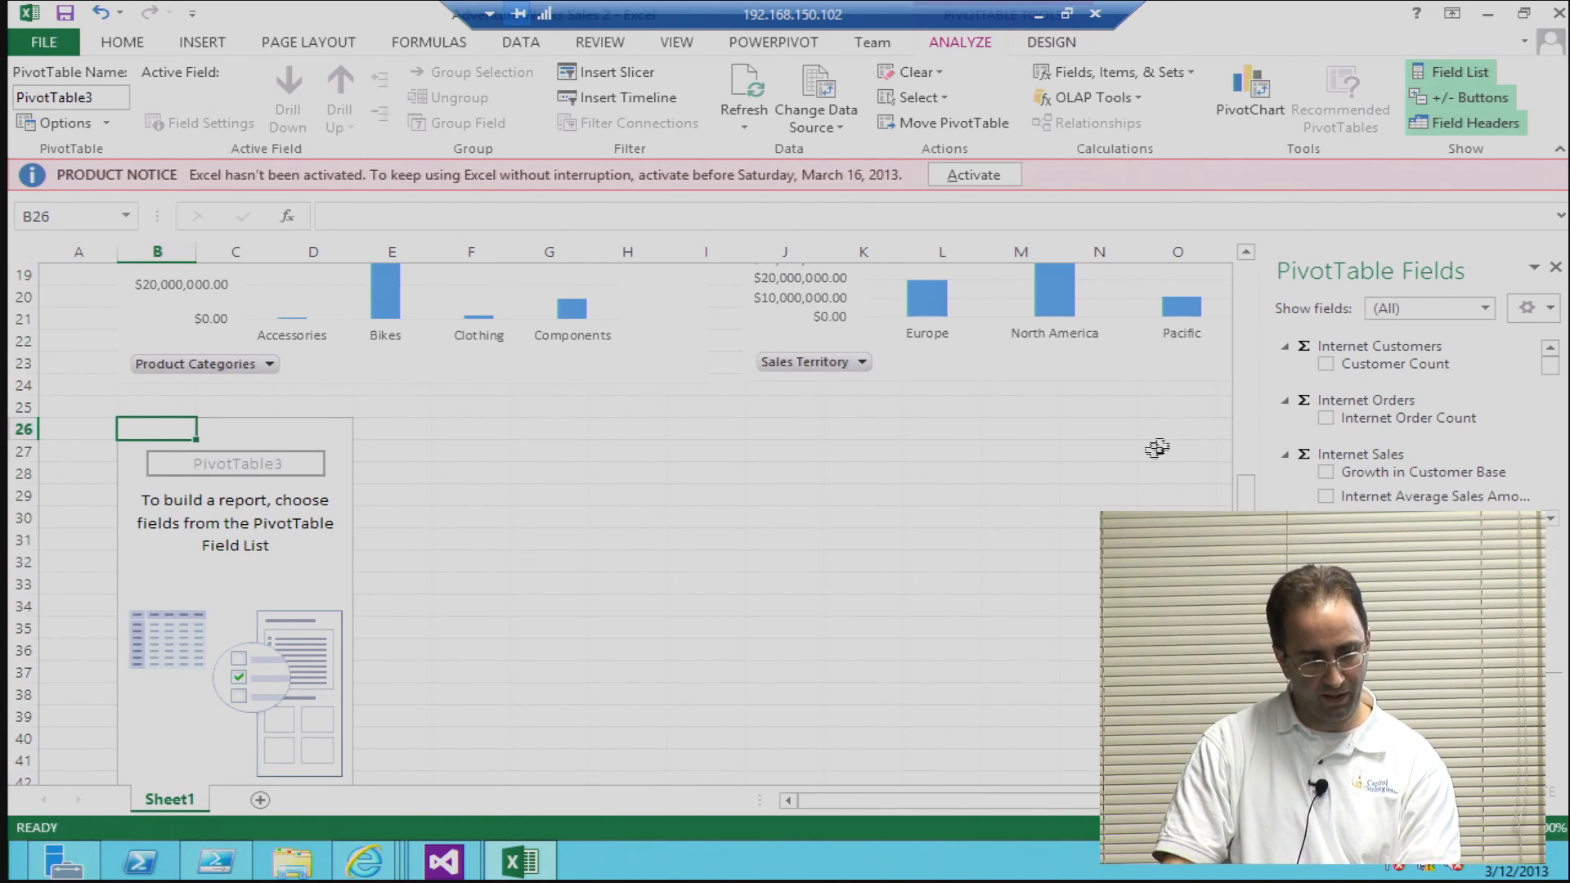
Step: Add Order Count from Sales Orders and Sales Amount from Sales Summary as values in the PivotTable at B26
{"action": "scroll", "coordinate": [1553, 372], "scroll_direction": "down", "scroll_amount": 2}
{"action": "scroll", "coordinate": [1554, 372], "scroll_direction": "up", "scroll_amount": 2}
{"action": "left_click", "coordinate": [1443, 309]}
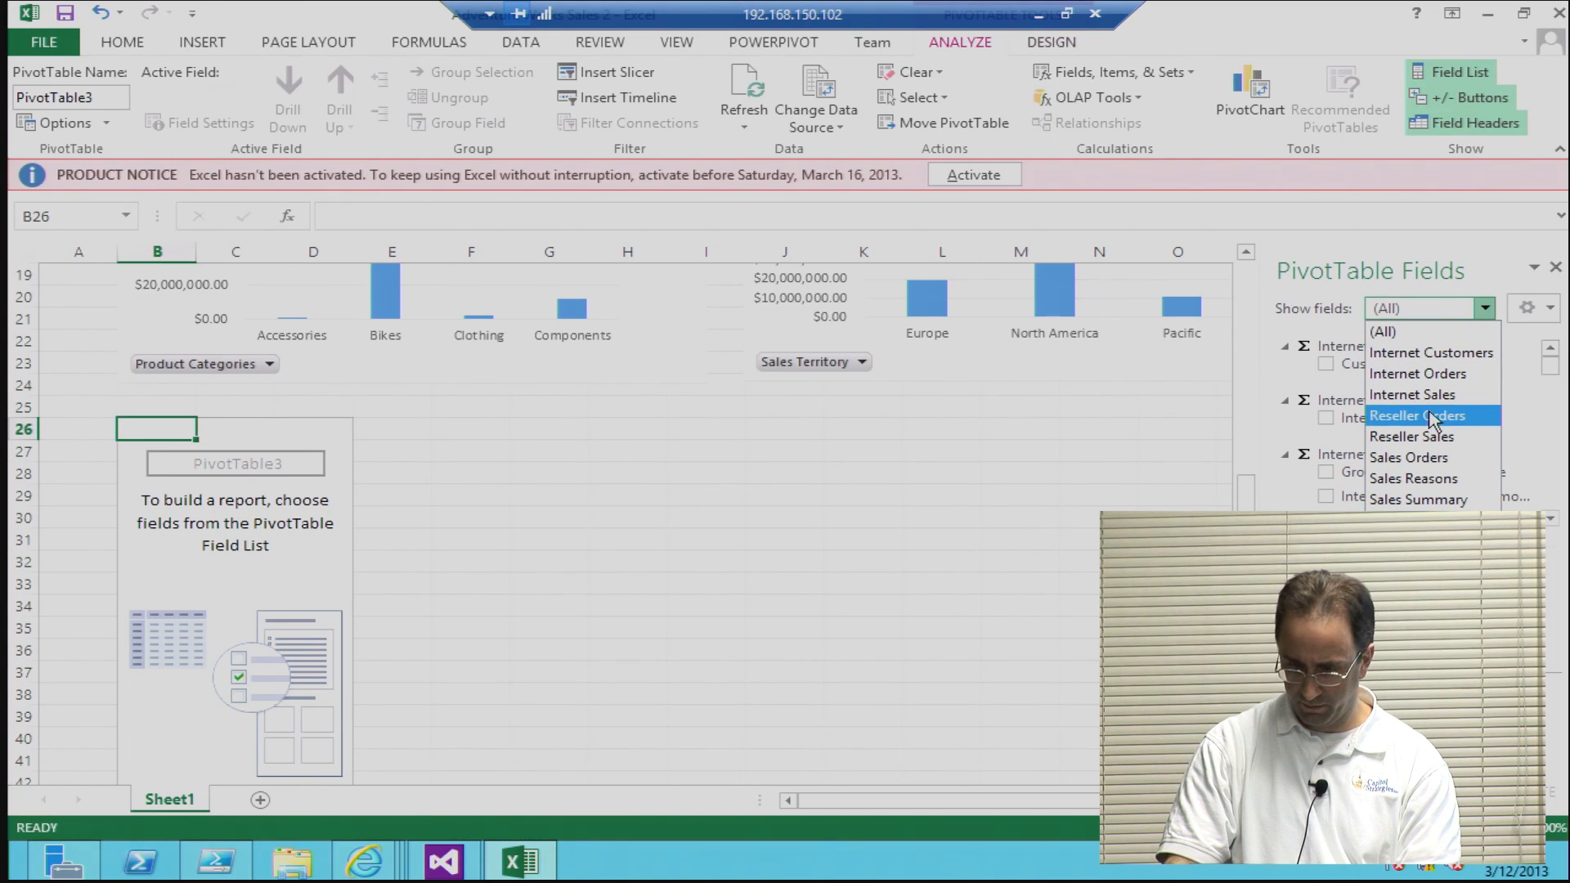
{"action": "left_click", "coordinate": [1410, 457]}
{"action": "left_click", "coordinate": [1327, 365]}
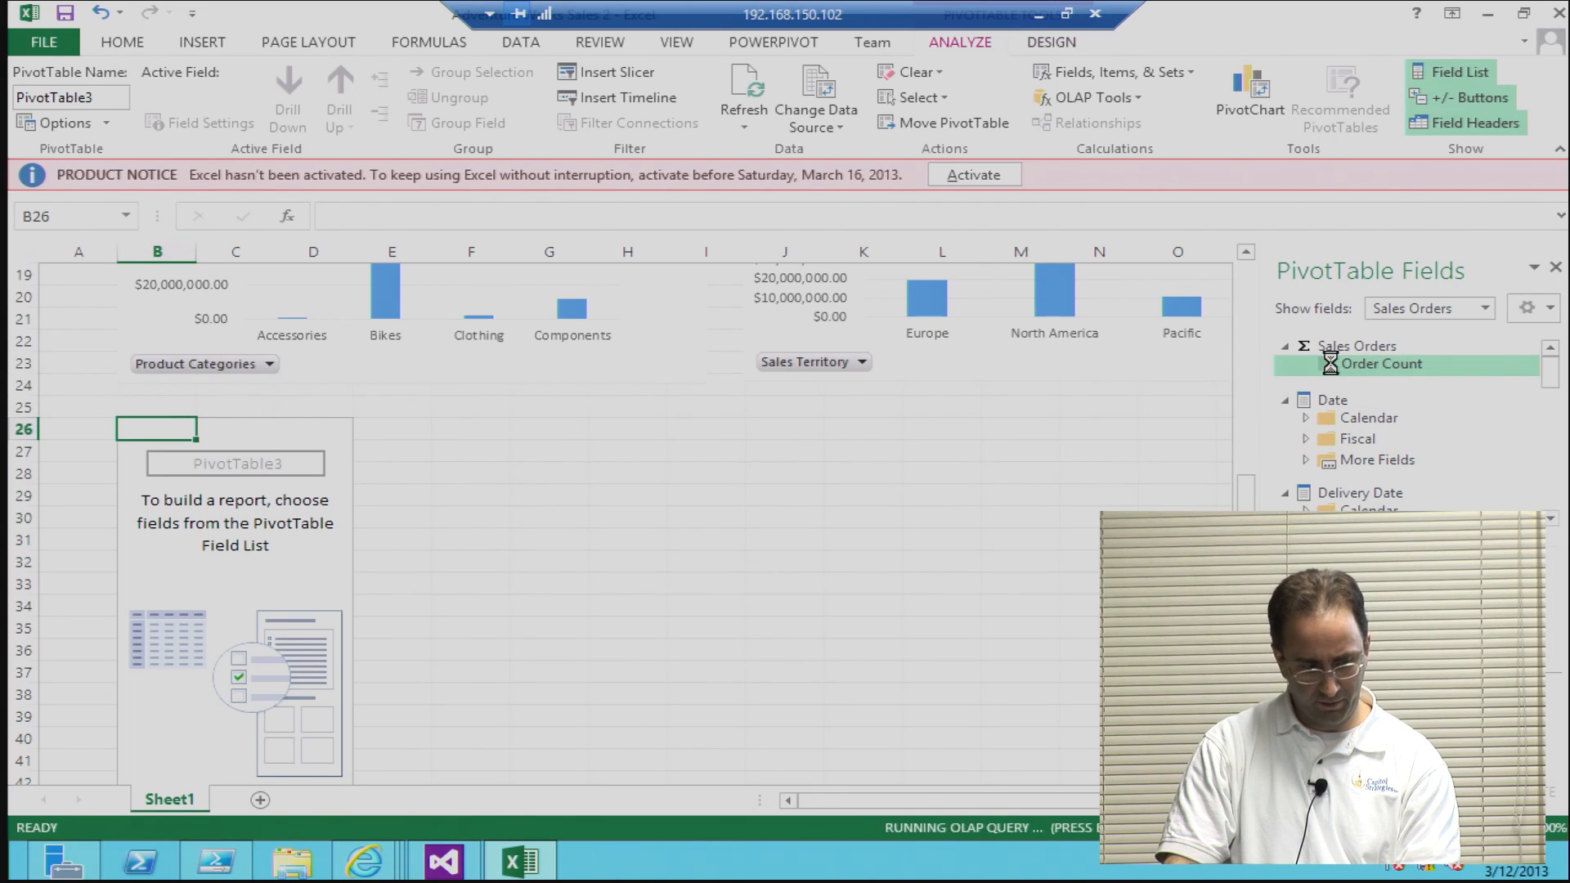
{"action": "left_click", "coordinate": [1382, 317]}
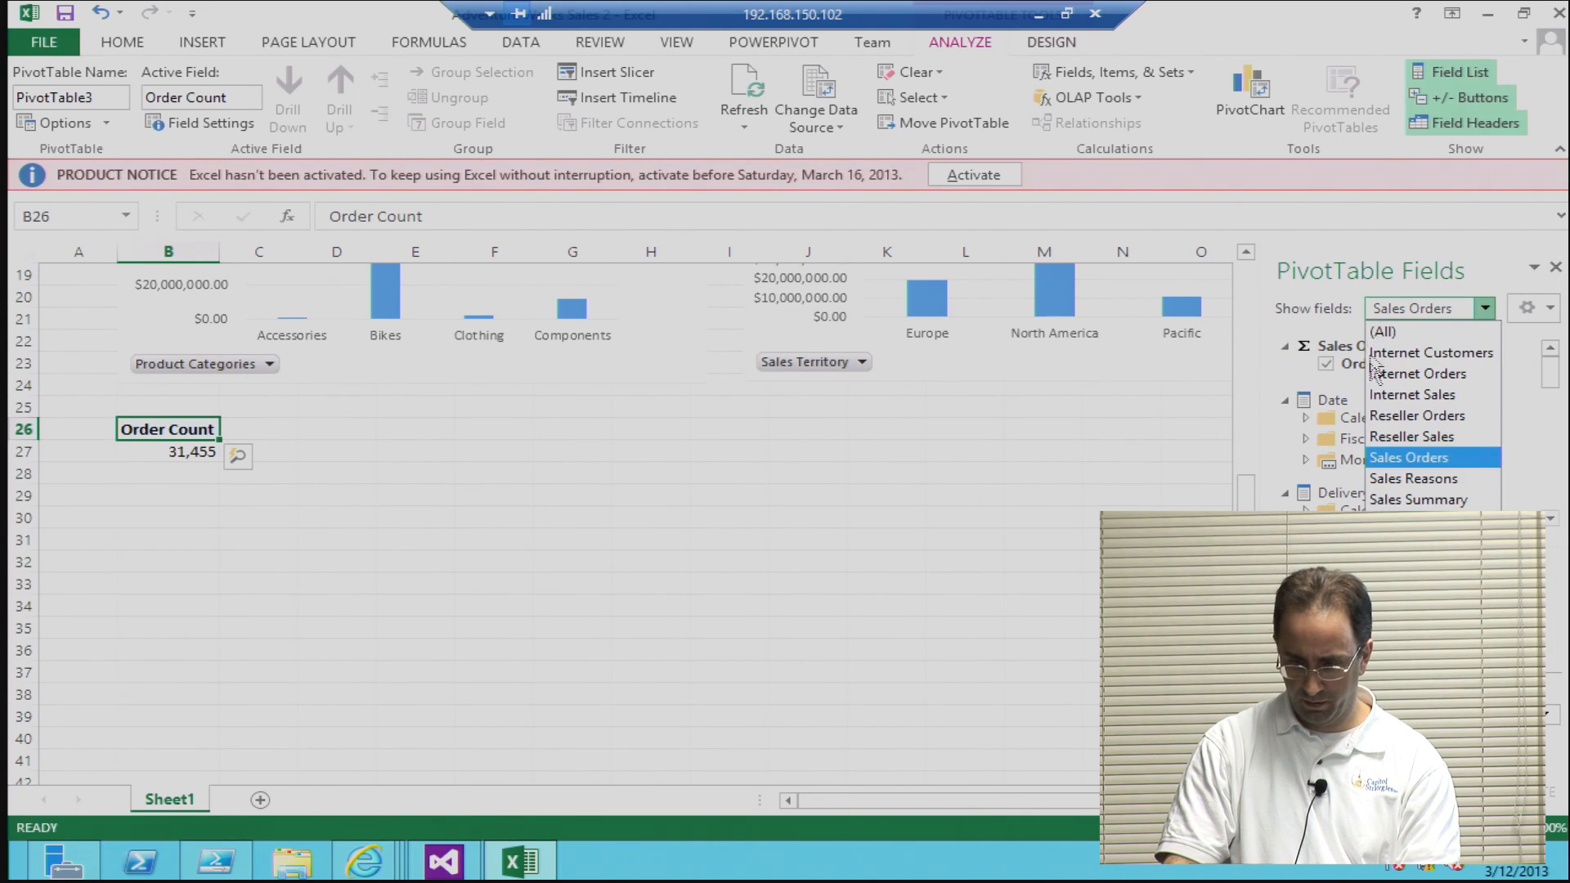
{"action": "left_click", "coordinate": [1403, 497]}
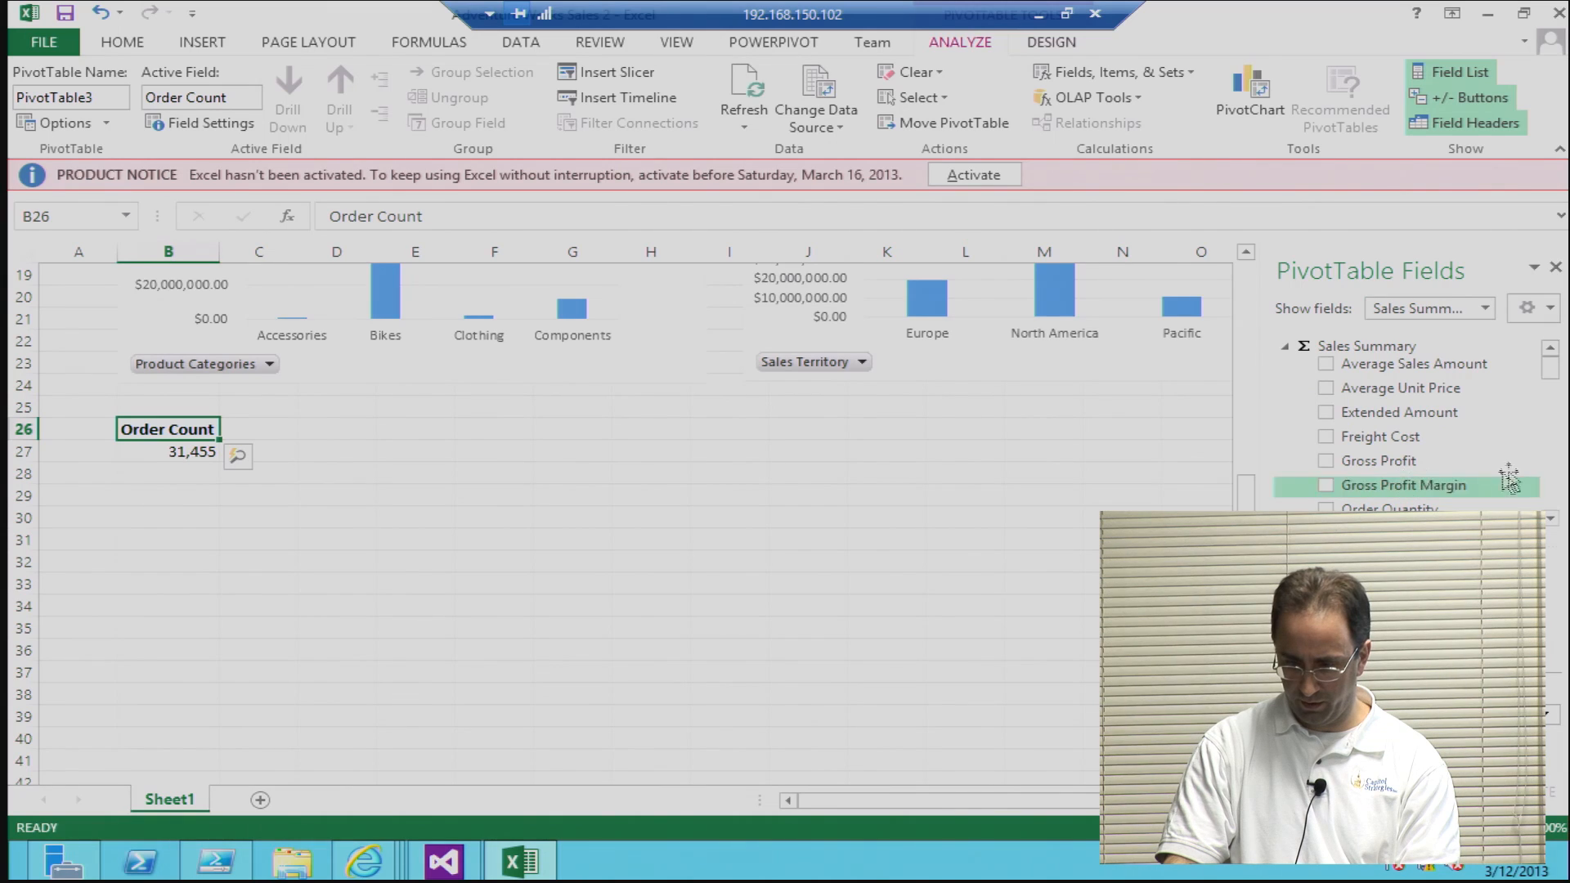
{"action": "scroll", "coordinate": [1551, 381], "scroll_direction": "down", "scroll_amount": 2}
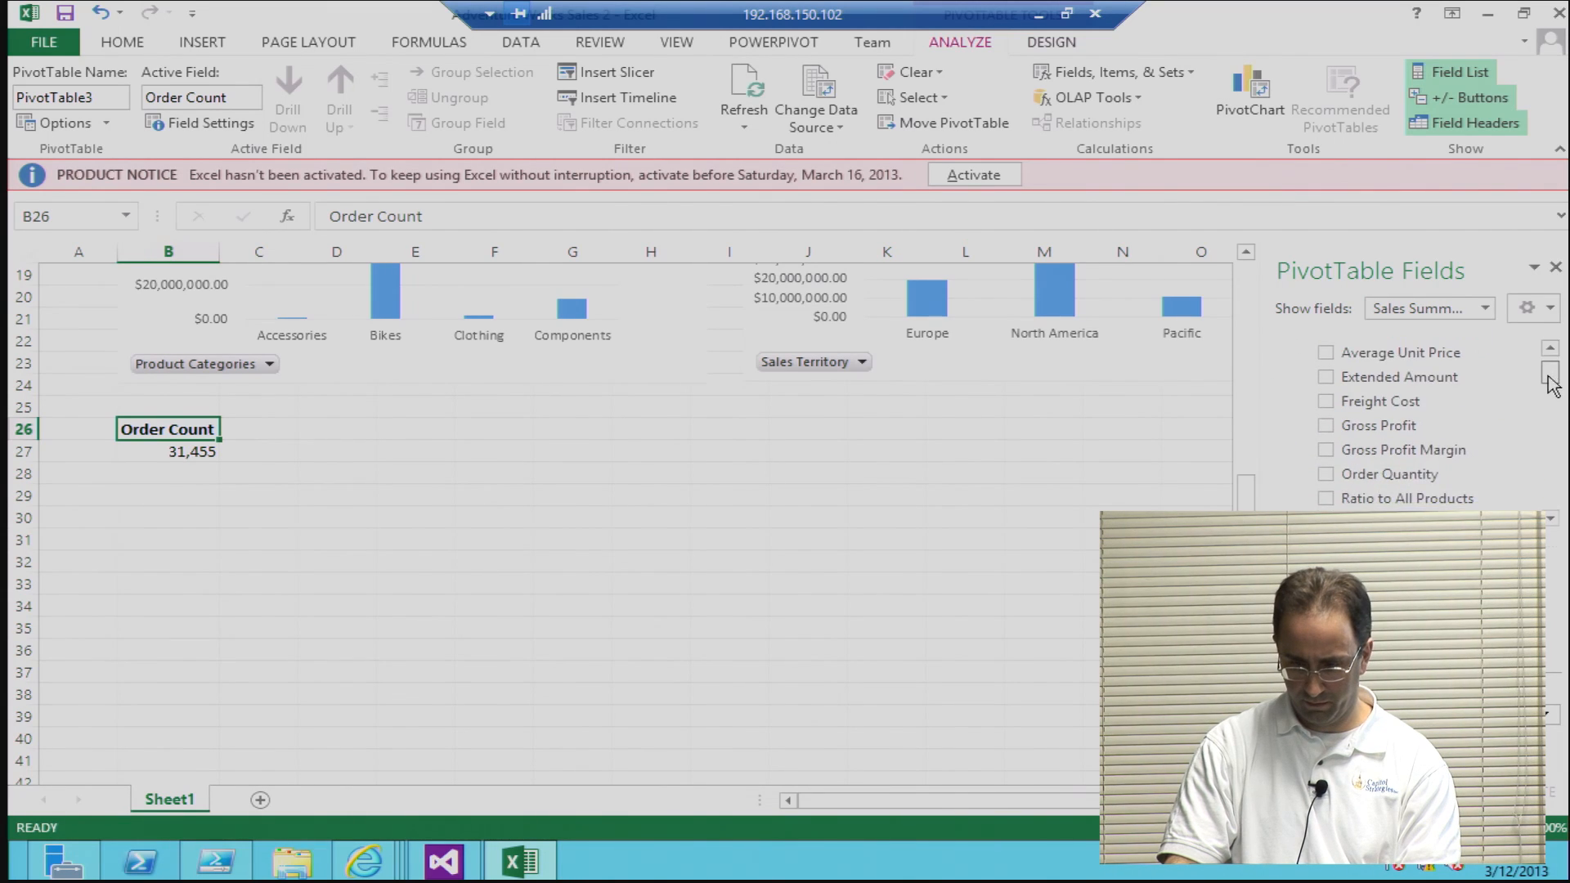
{"action": "left_click", "coordinate": [1326, 455]}
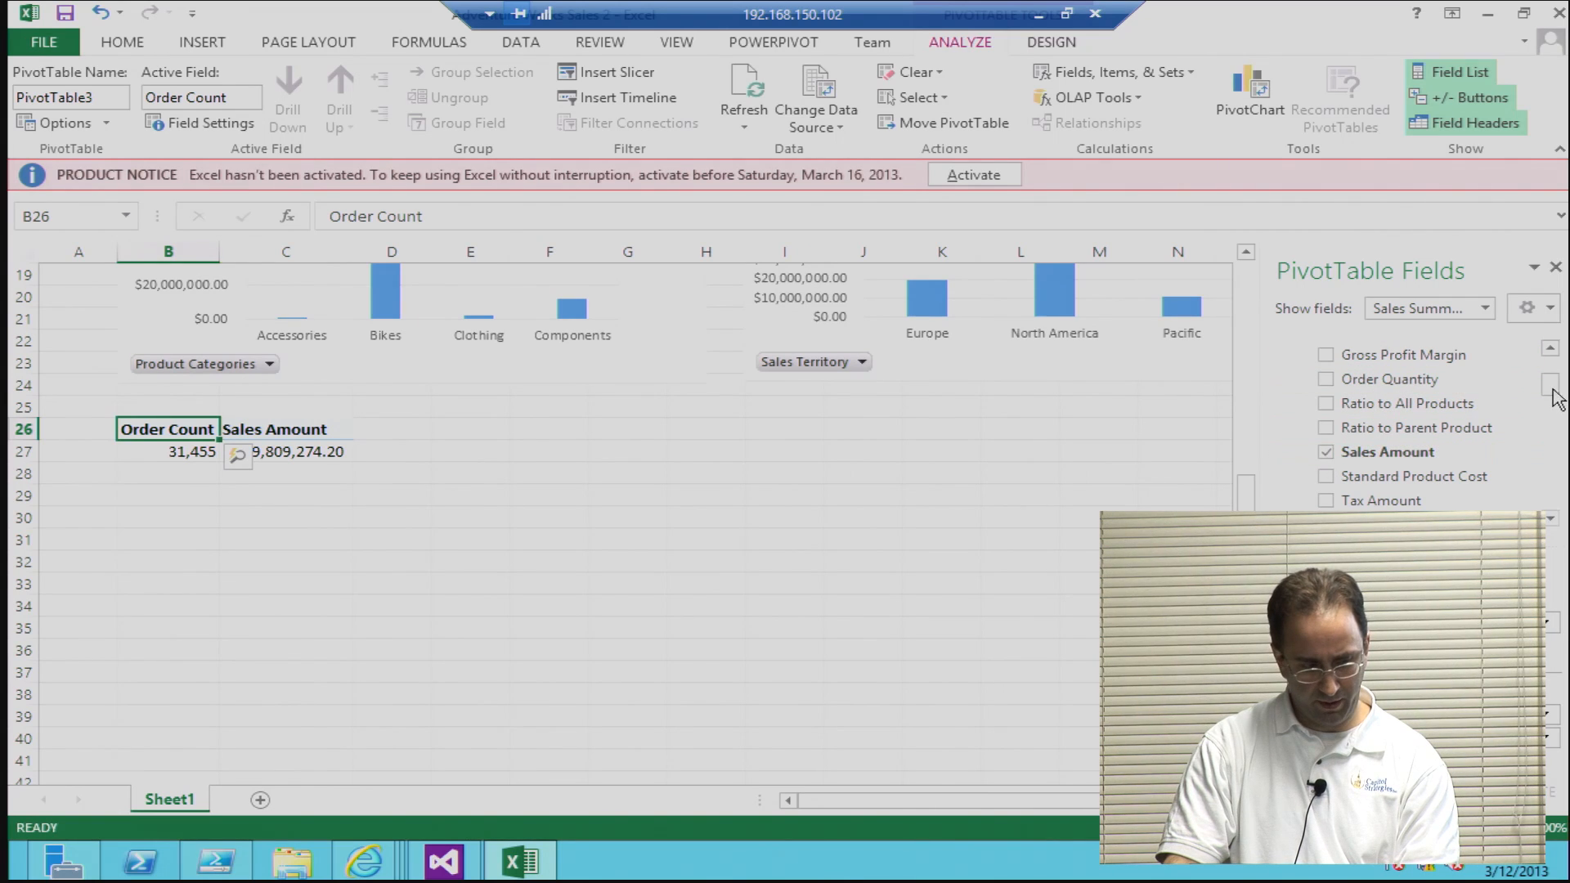
{"action": "scroll", "coordinate": [1551, 393], "scroll_direction": "down", "scroll_amount": 3}
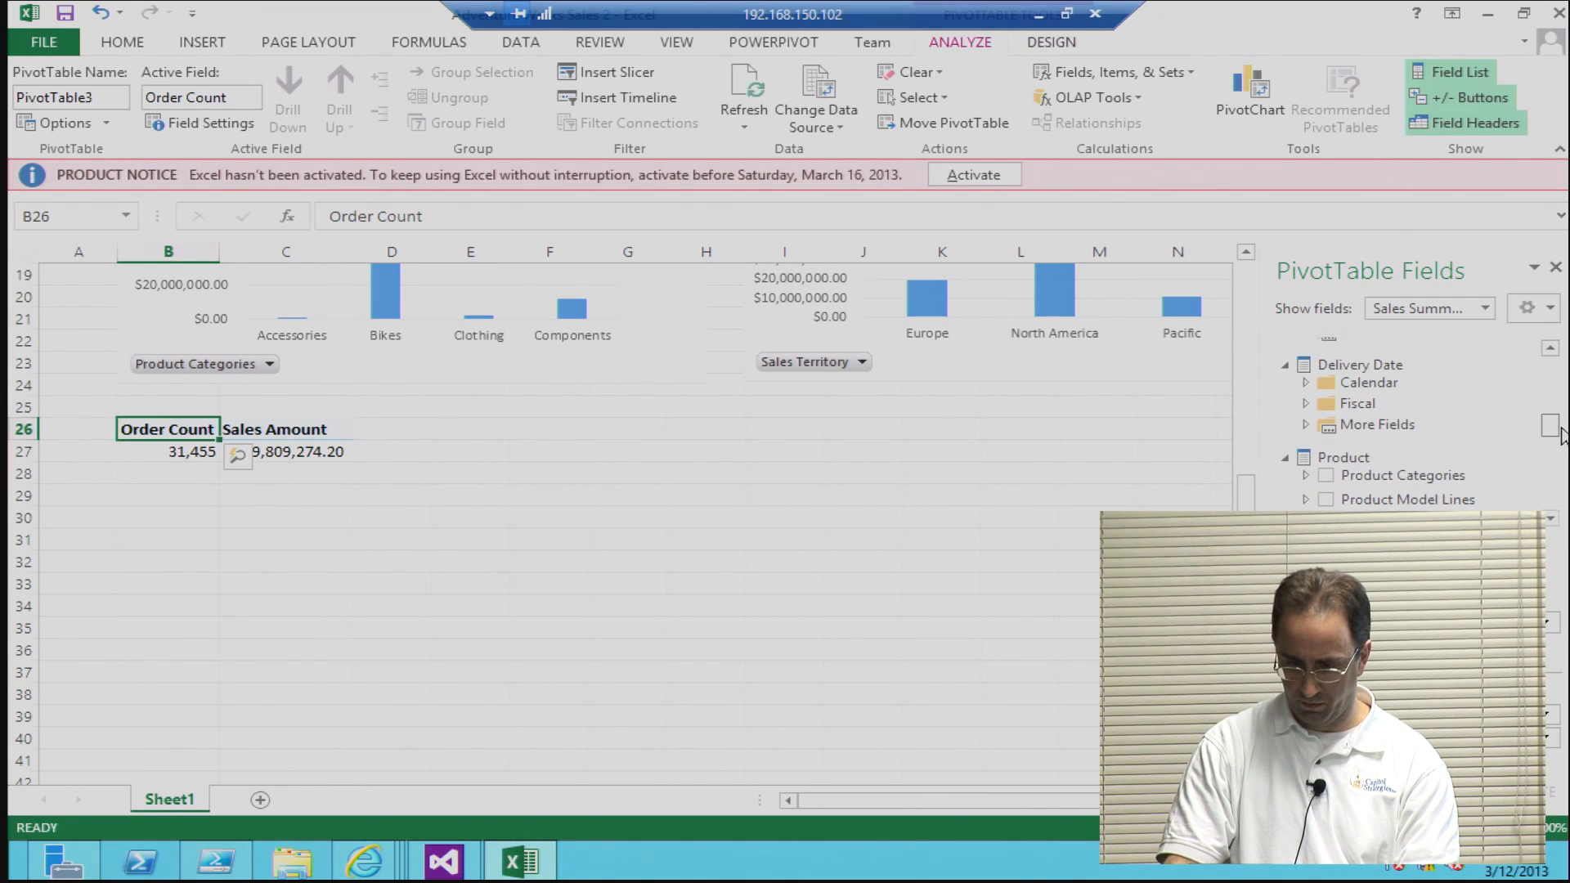
{"action": "left_click", "coordinate": [1326, 466]}
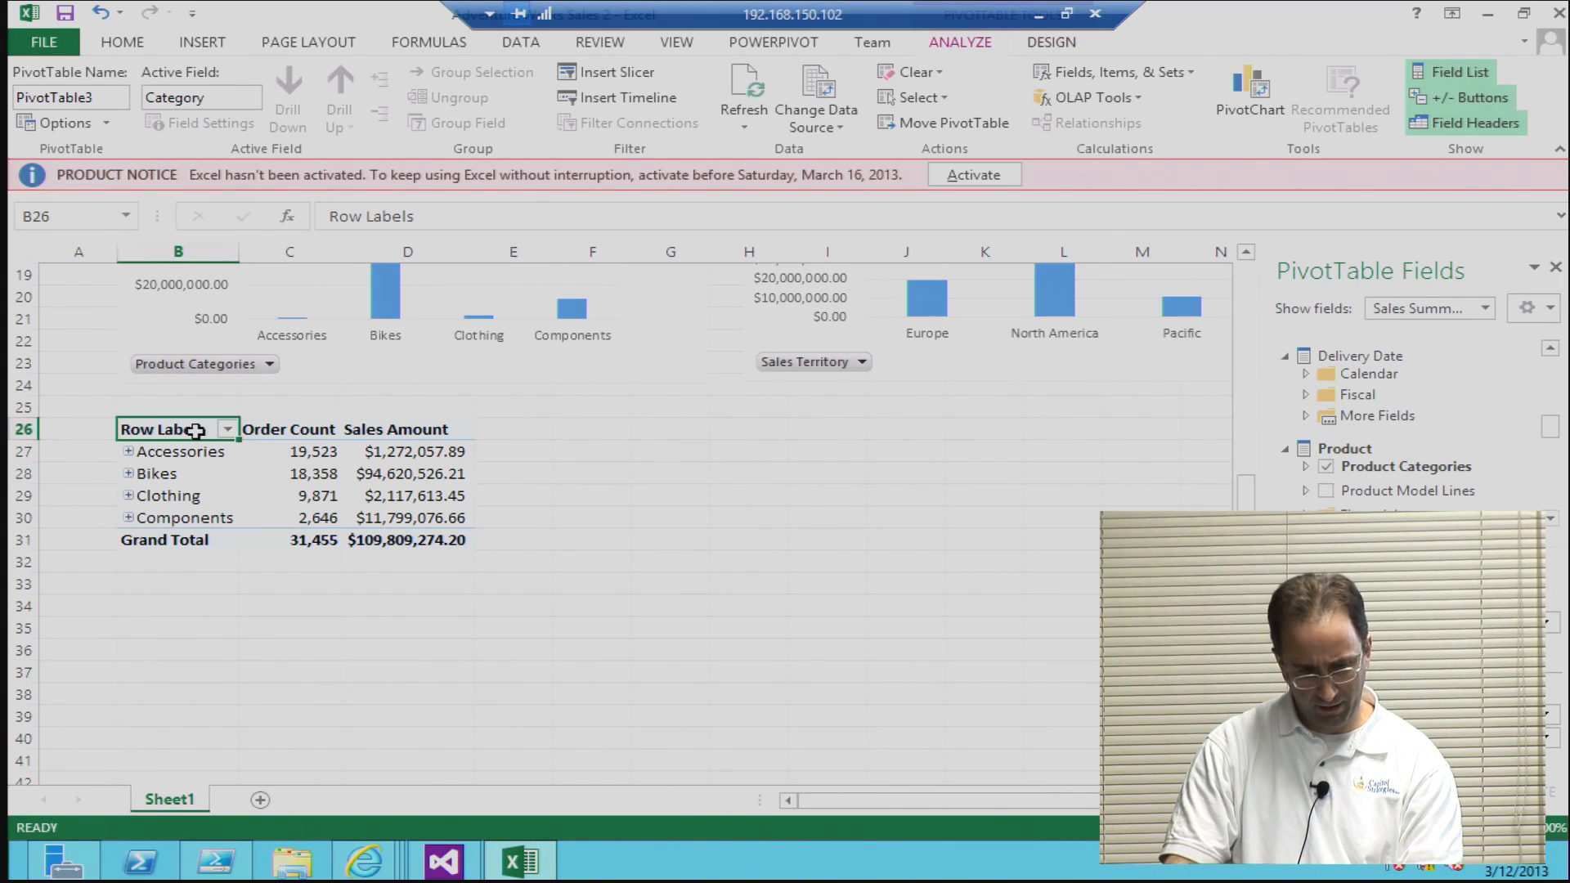
{"action": "left_click", "coordinate": [1326, 467]}
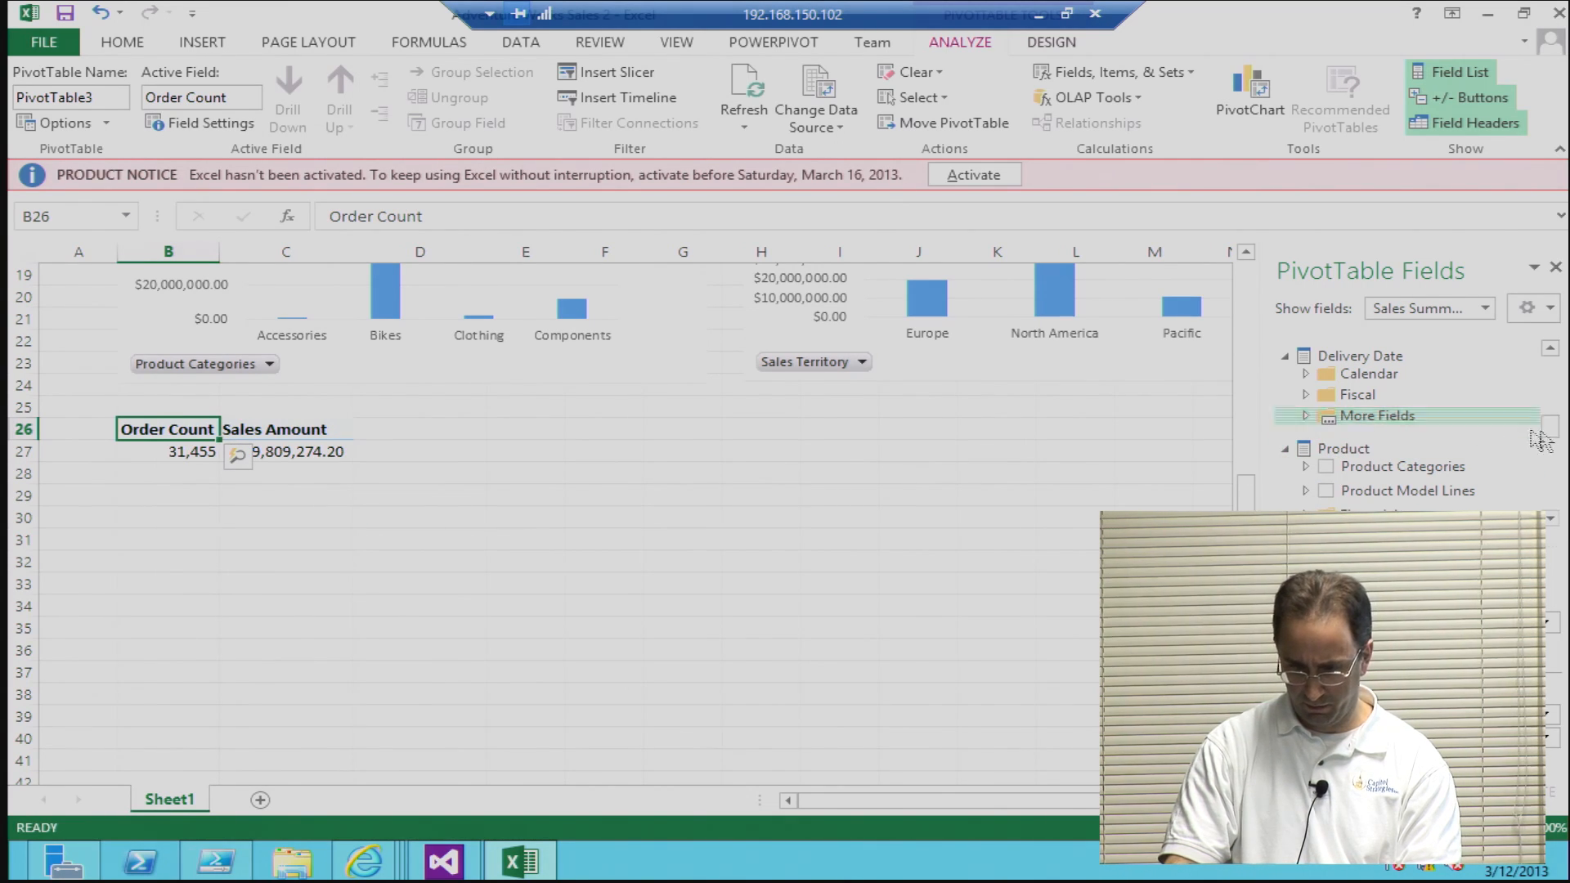
Step: Break the PivotTable at B26 down by Sales Channel and rename the PivotTable as ChannelSales
{"action": "left_click_drag", "start_coordinate": [1551, 432], "coordinate": [1542, 480]}
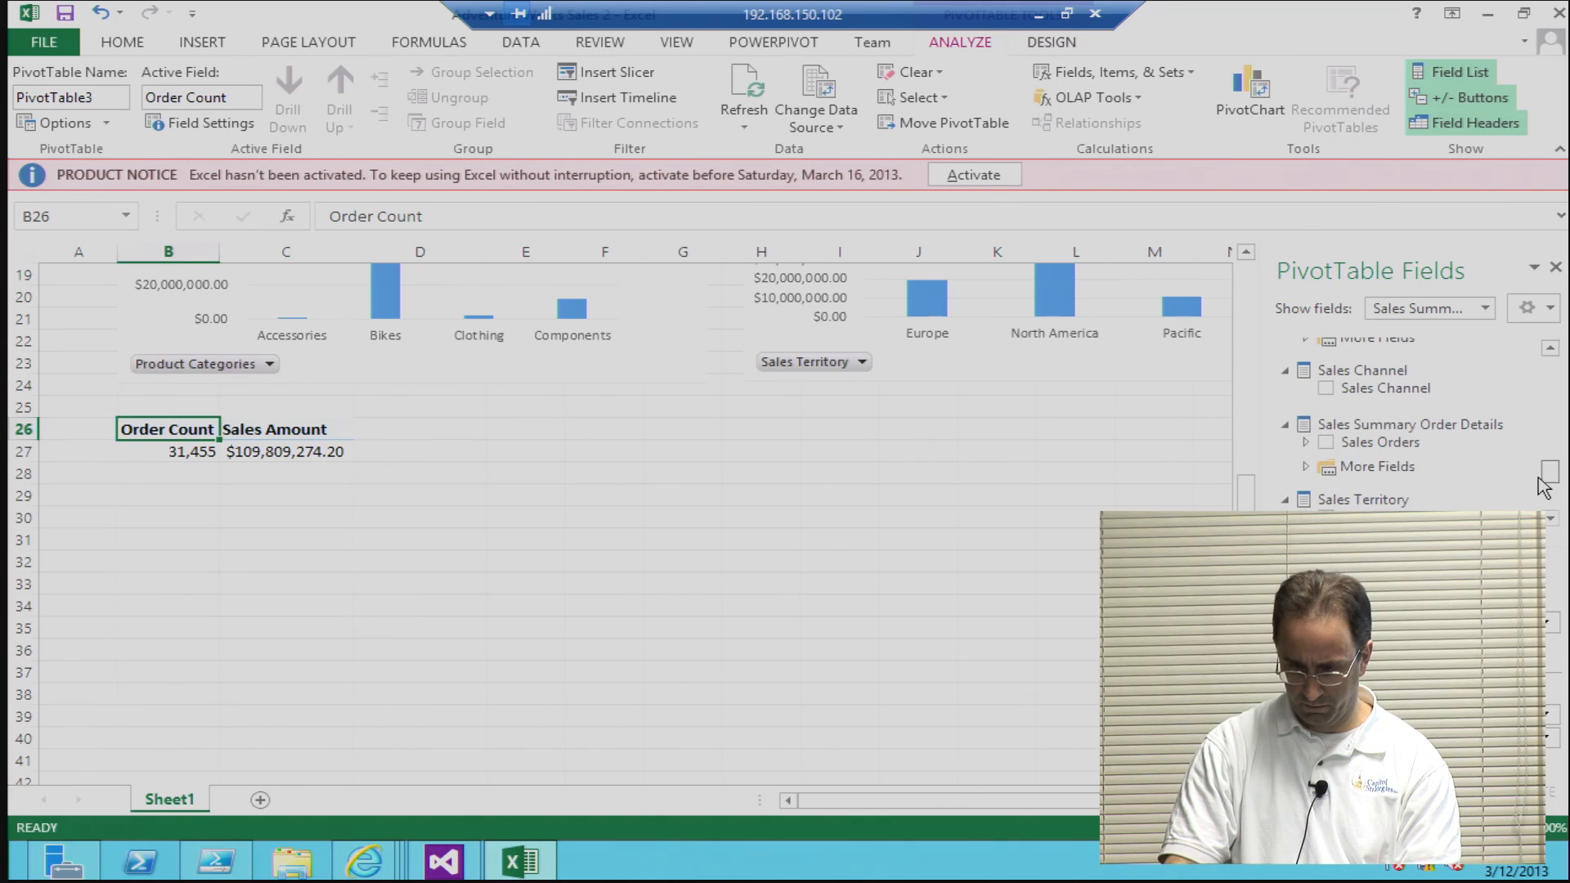
{"action": "left_click", "coordinate": [1327, 389]}
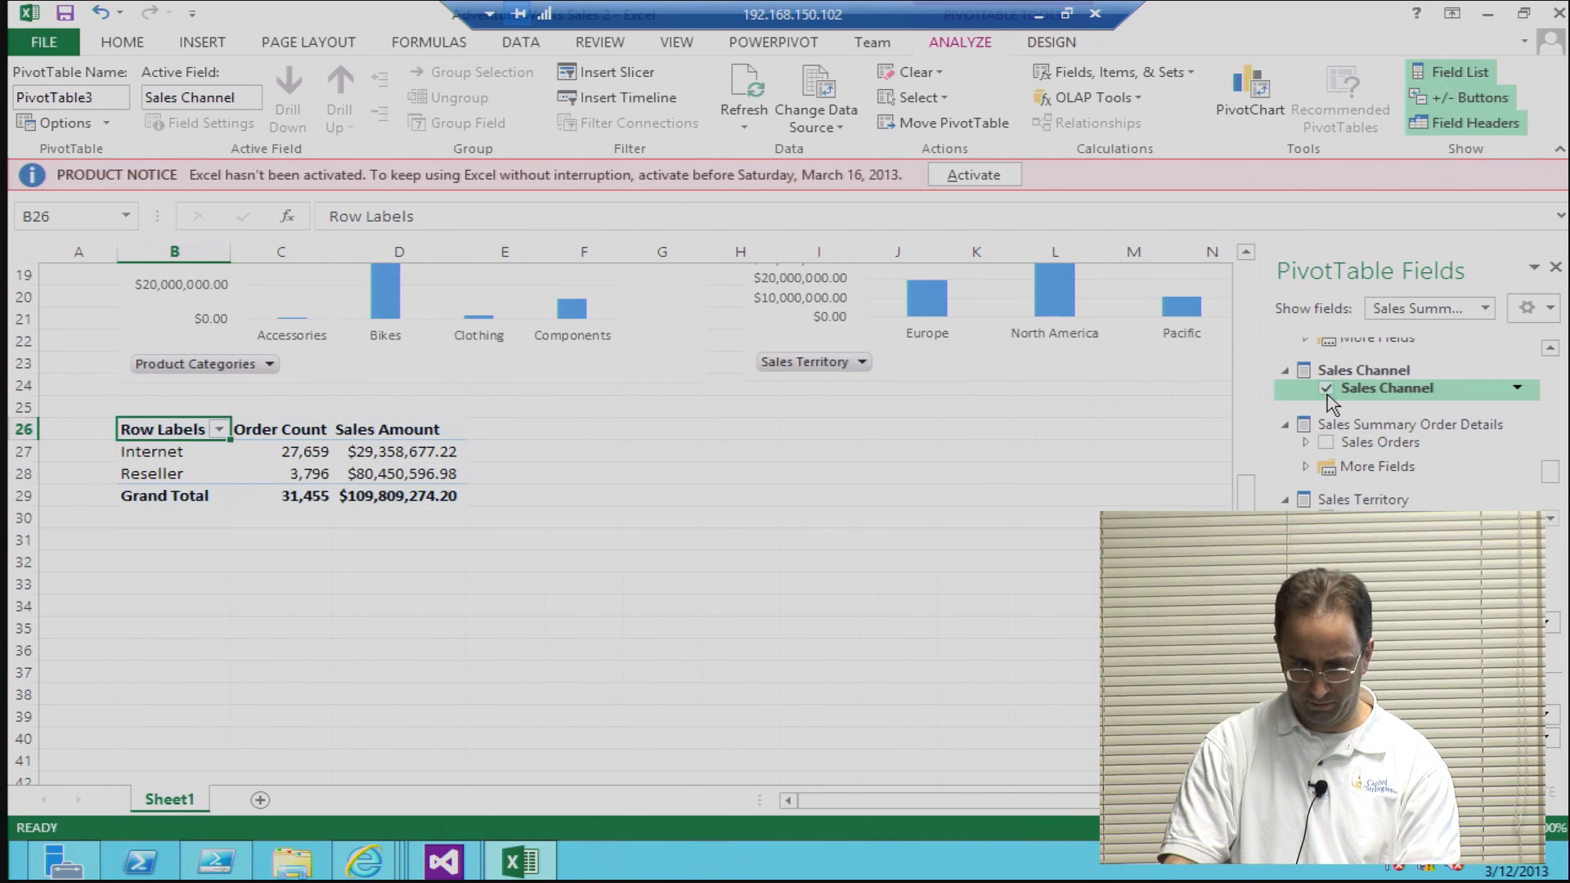
{"action": "left_click", "coordinate": [113, 96]}
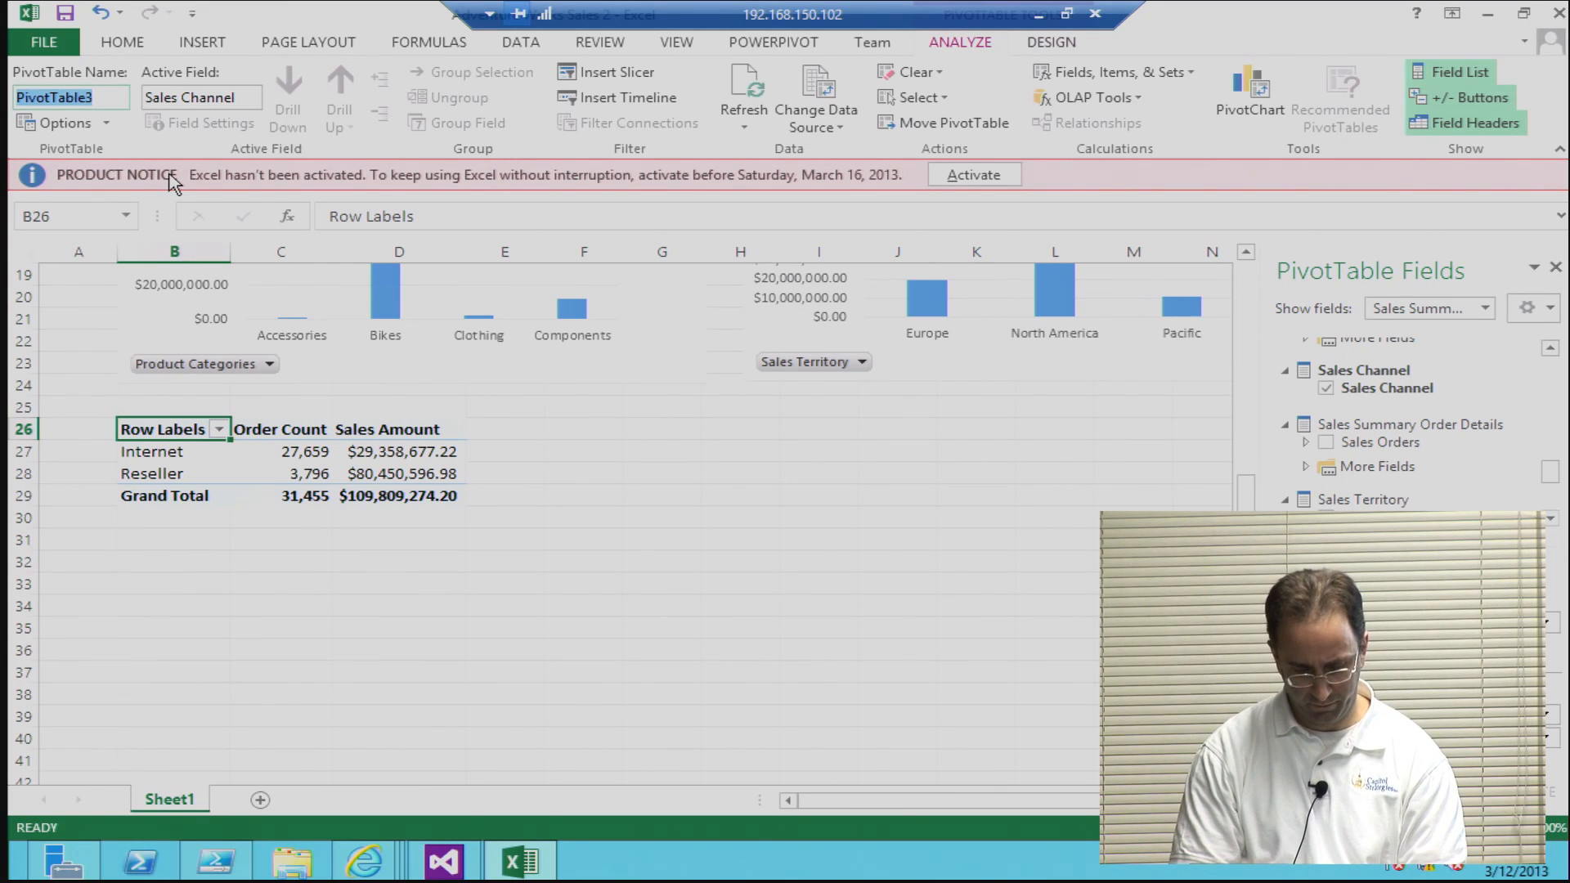
{"action": "type", "text": "G"}
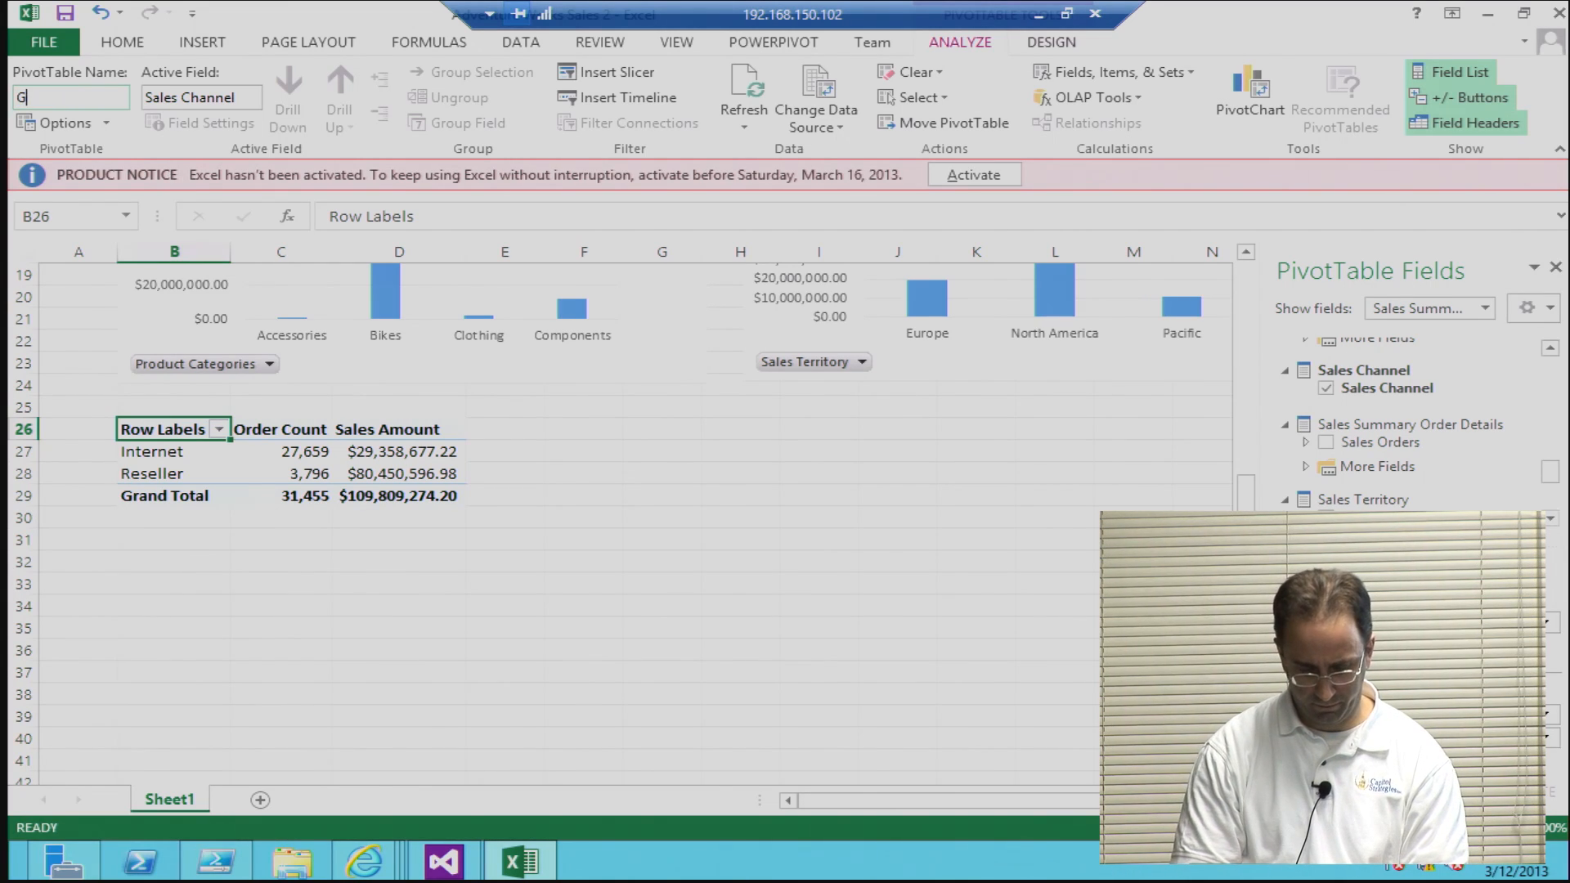
{"action": "type", "text": "Chi"}
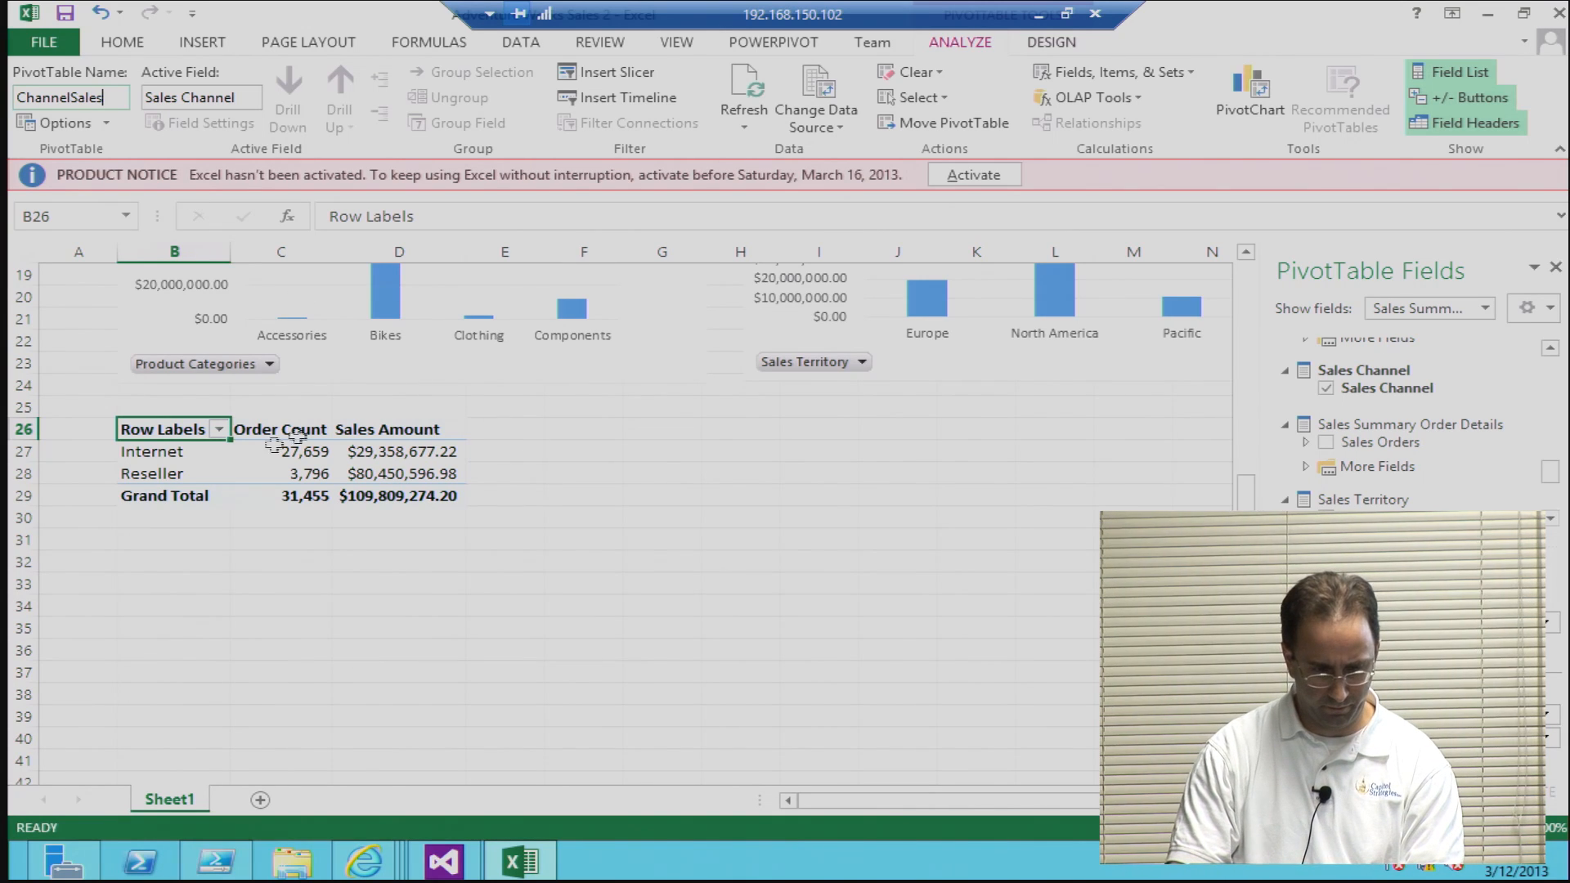
Step: Change the row header text in cell B26 to Channel Sales and leave the PivotTable
{"action": "double_click", "coordinate": [180, 430]}
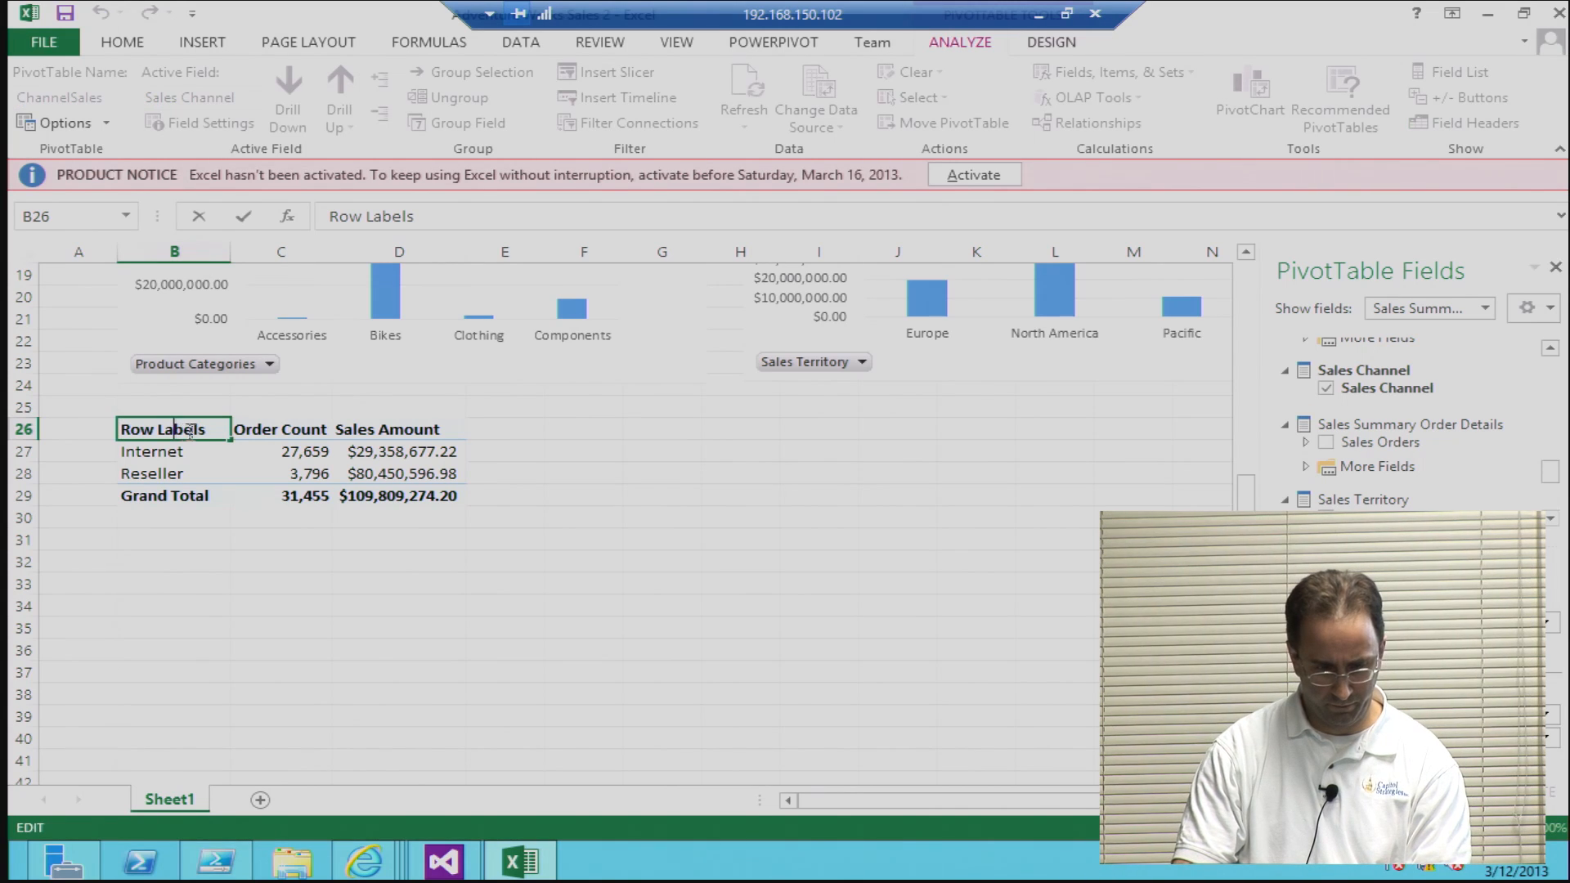
{"action": "left_click_drag", "start_coordinate": [210, 429], "coordinate": [98, 439]}
{"action": "key", "text": "BackSpace"}
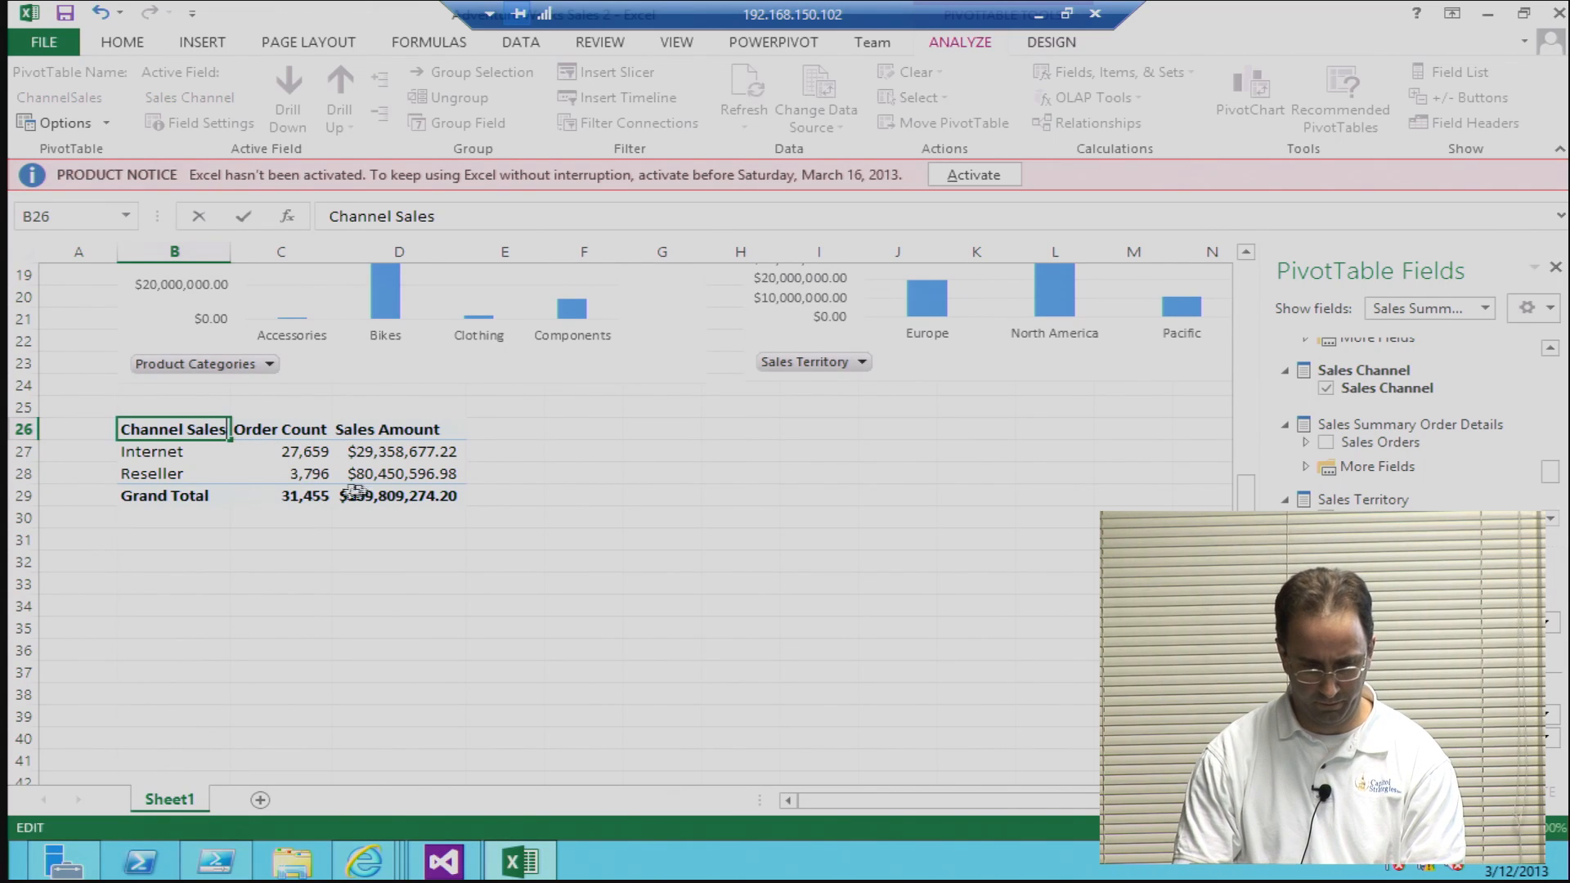
{"action": "left_click", "coordinate": [626, 491]}
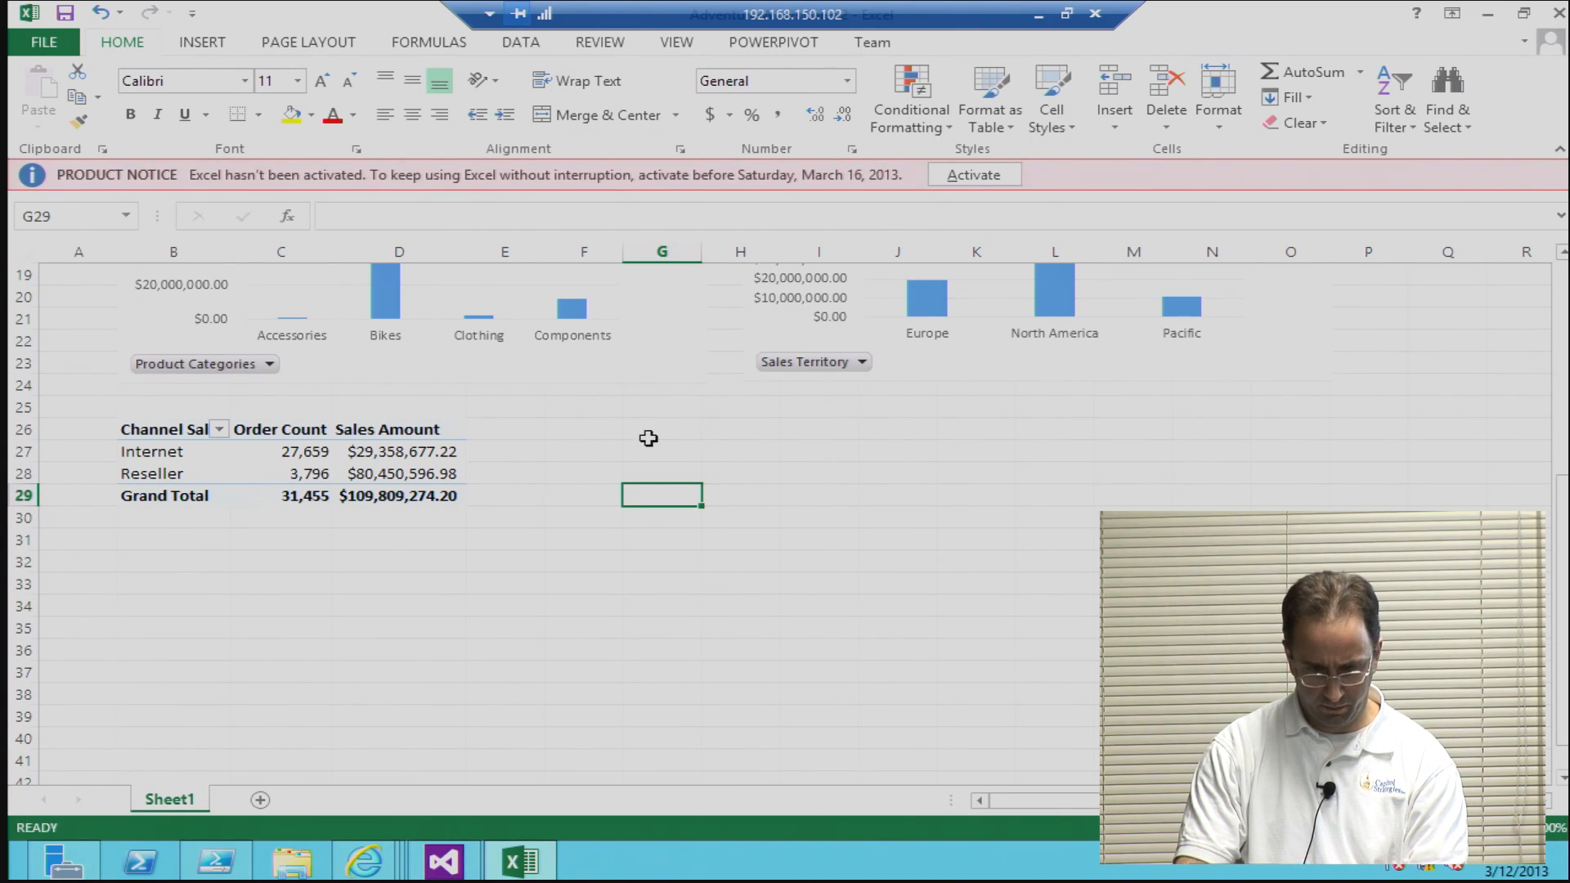
Step: Insert another PivotTable at cell H26 of the existing sheet using the Office 2013 - Adventure Works Cube connection
{"action": "left_click", "coordinate": [740, 434]}
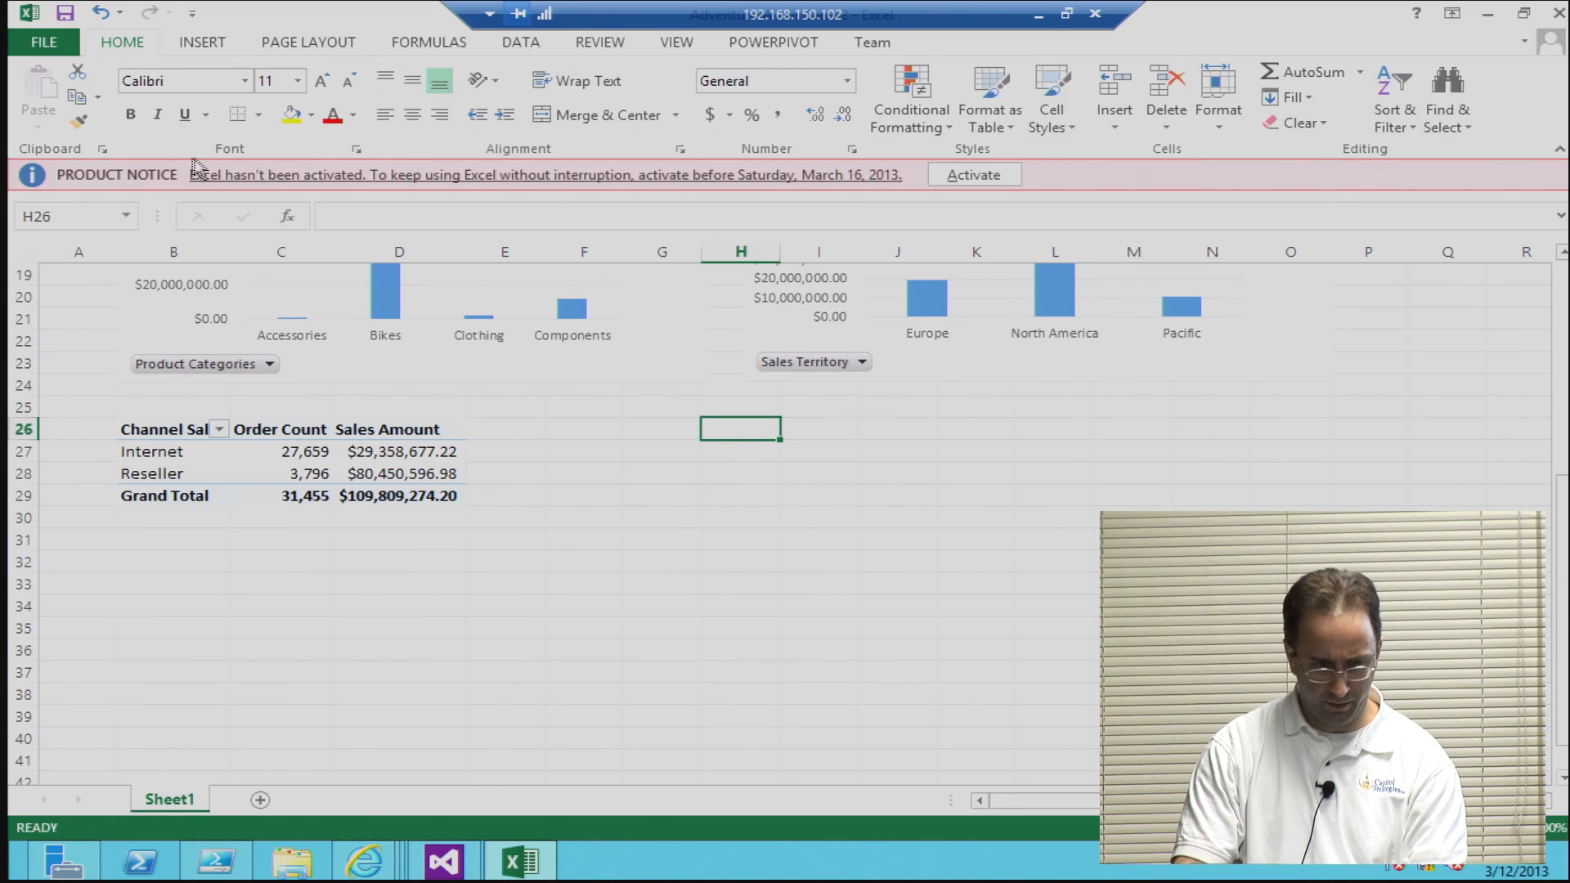
{"action": "left_click", "coordinate": [198, 43]}
{"action": "left_click", "coordinate": [51, 114]}
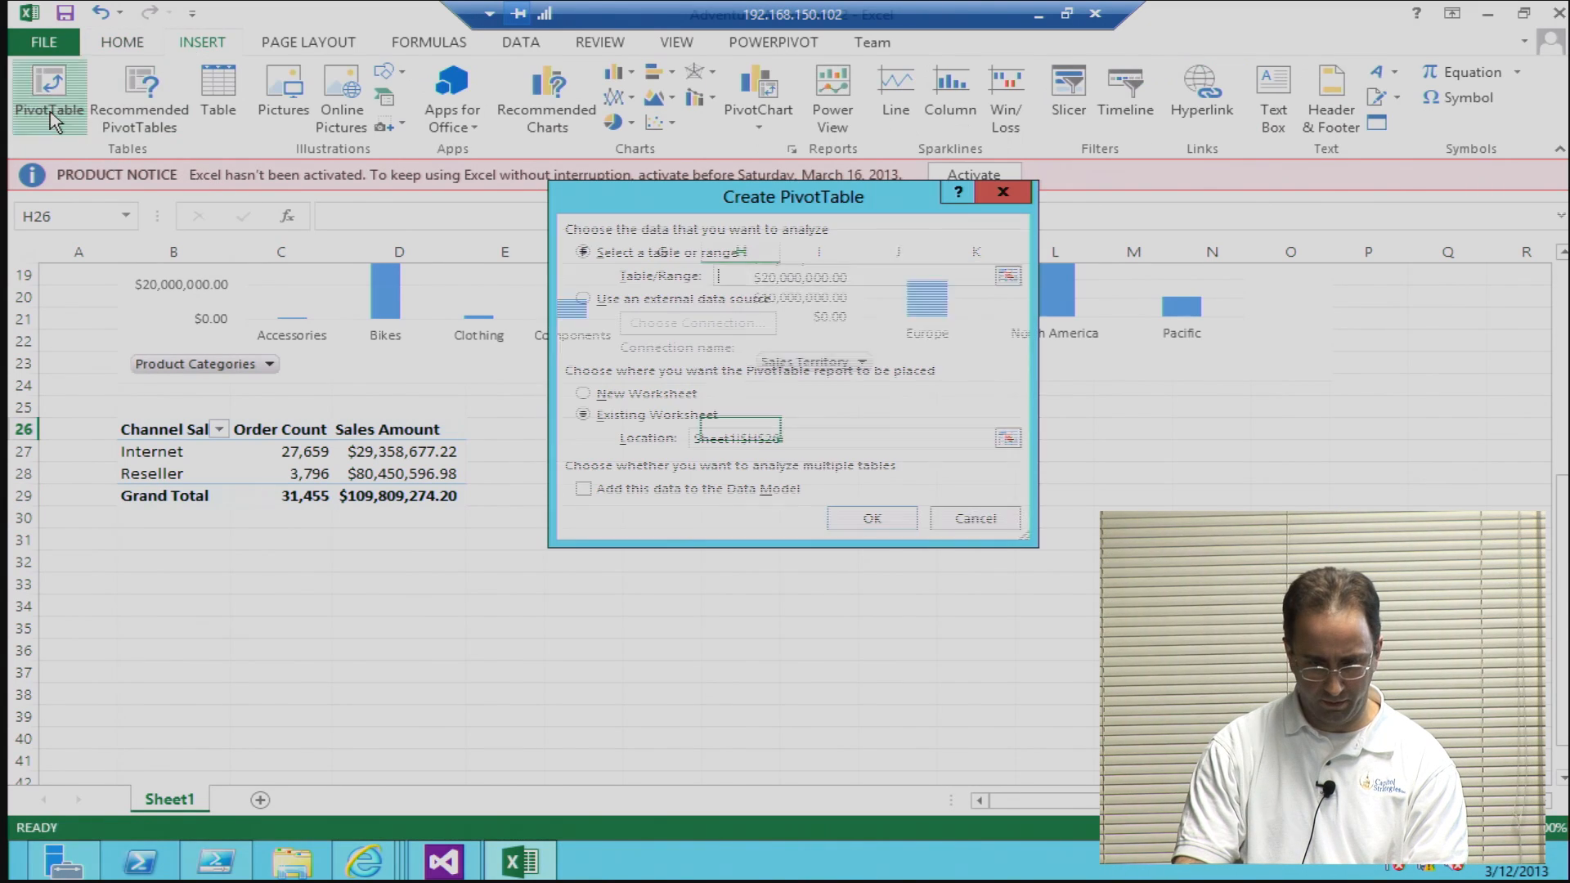
{"action": "left_click", "coordinate": [669, 300]}
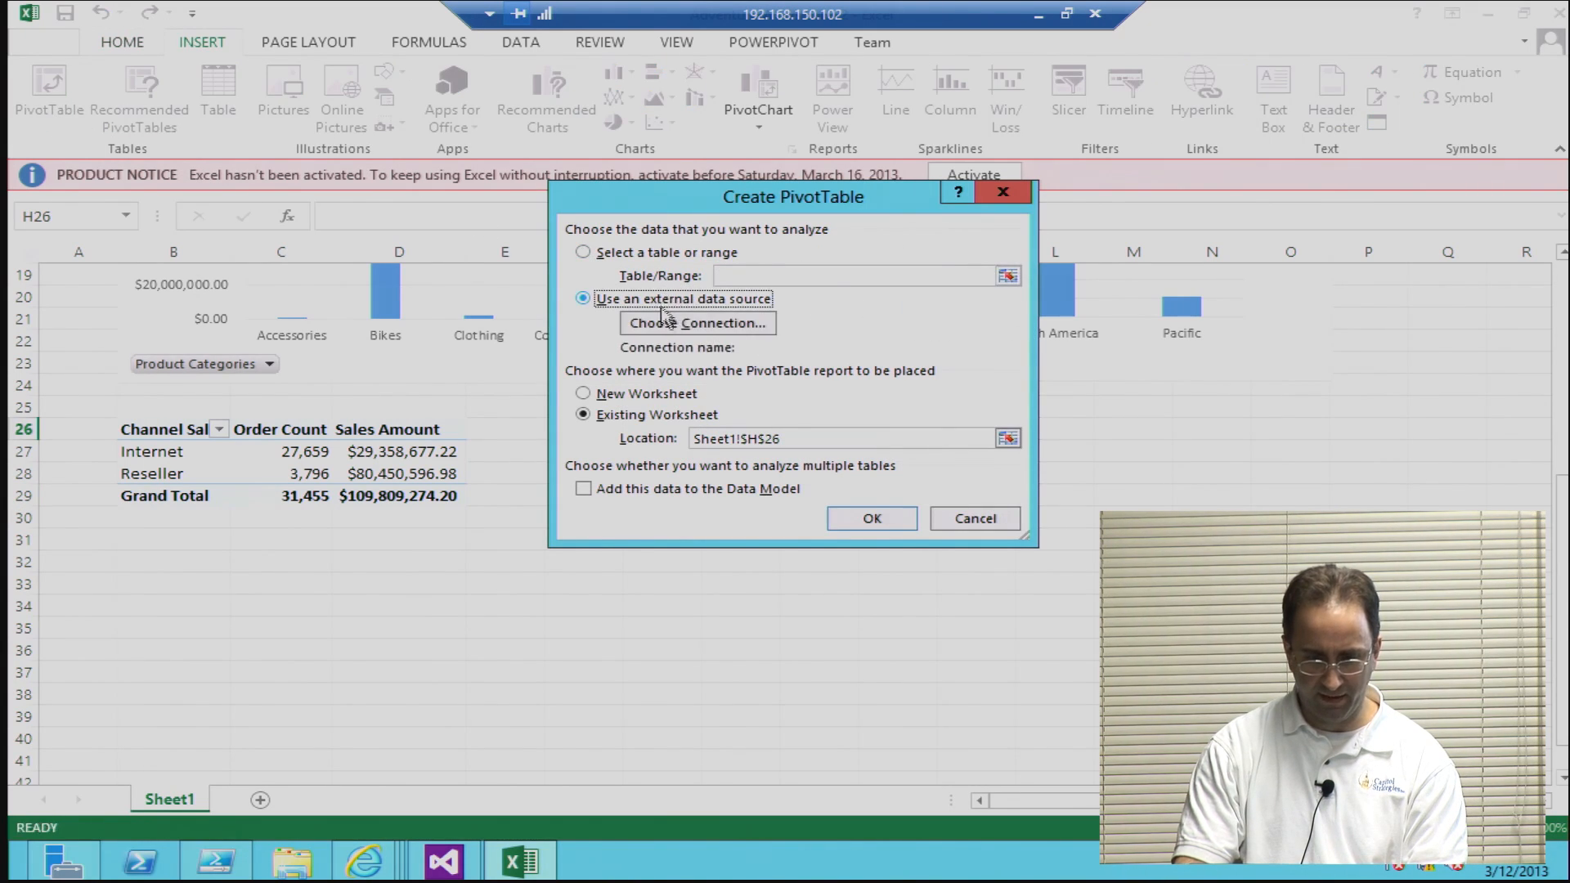
{"action": "left_click", "coordinate": [663, 324]}
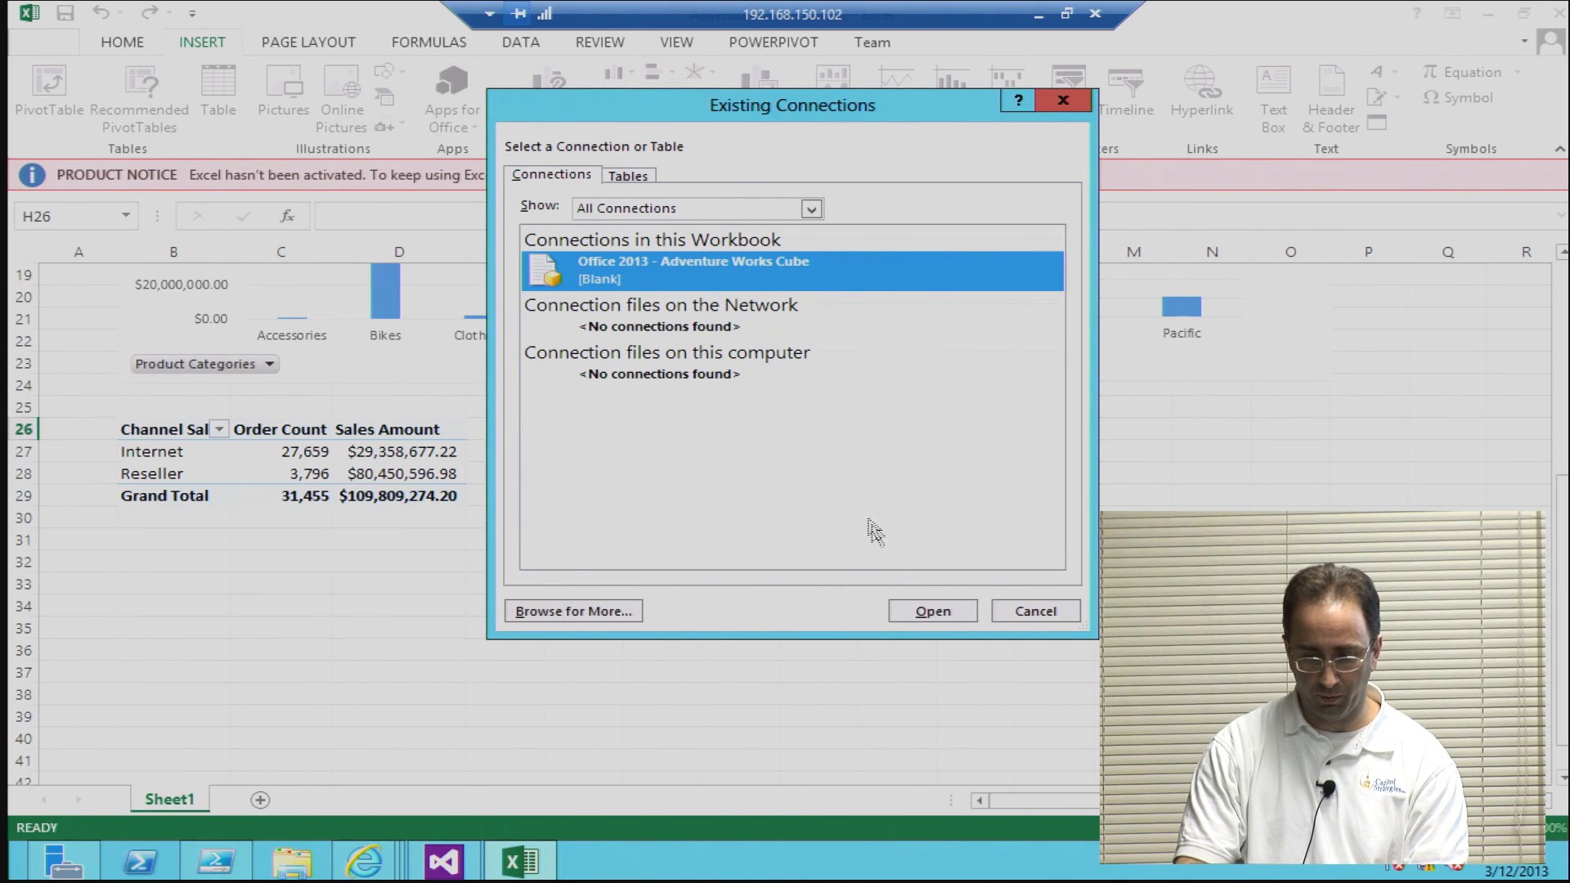
{"action": "left_click", "coordinate": [924, 612]}
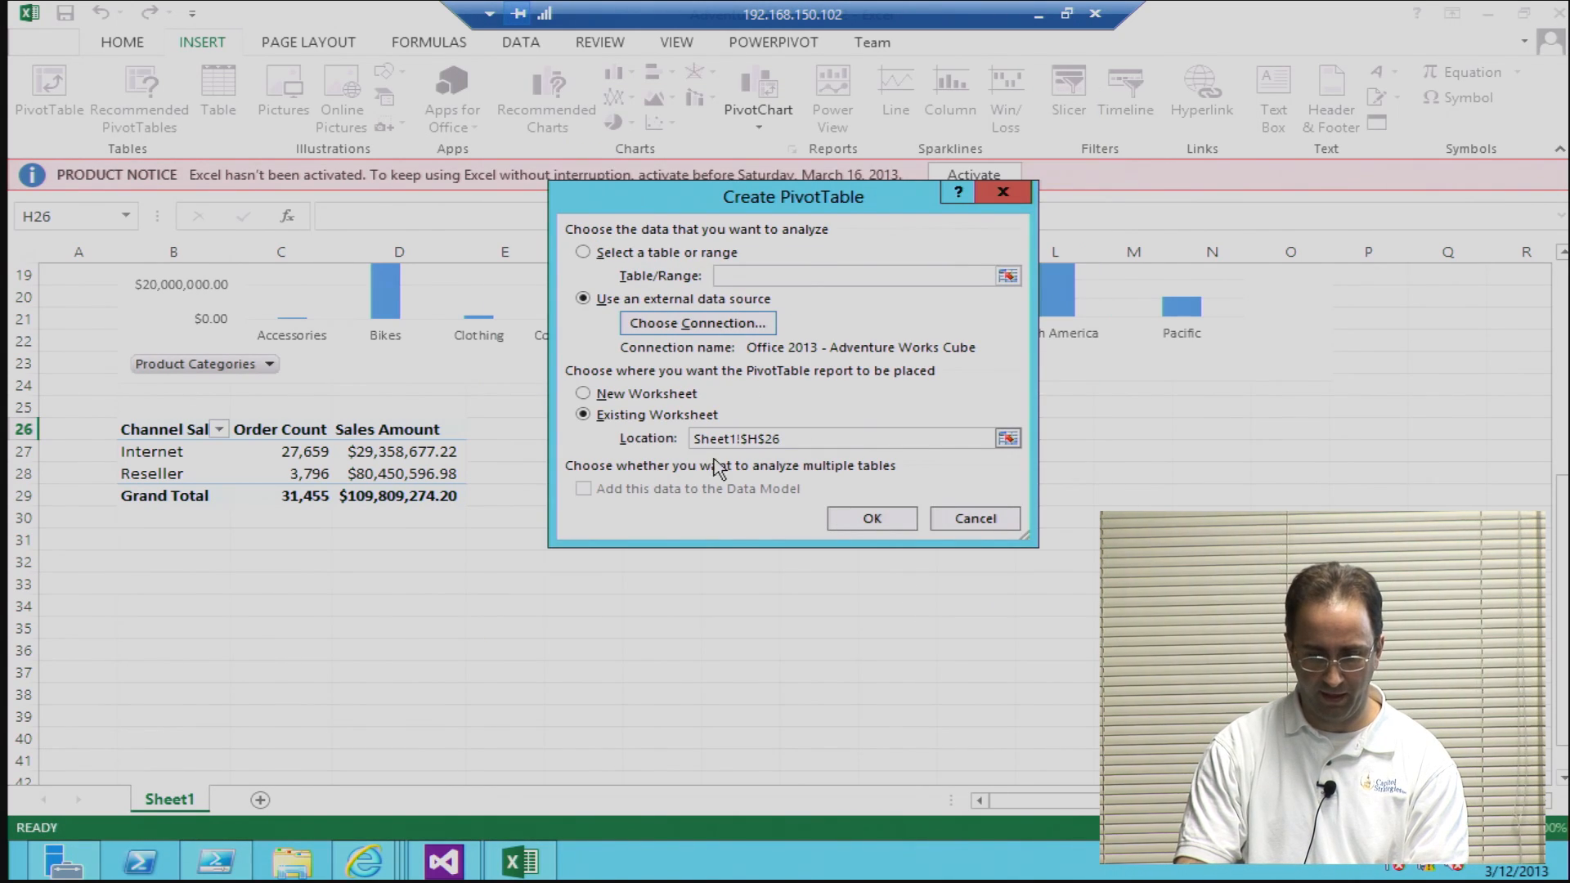
{"action": "left_click", "coordinate": [870, 519]}
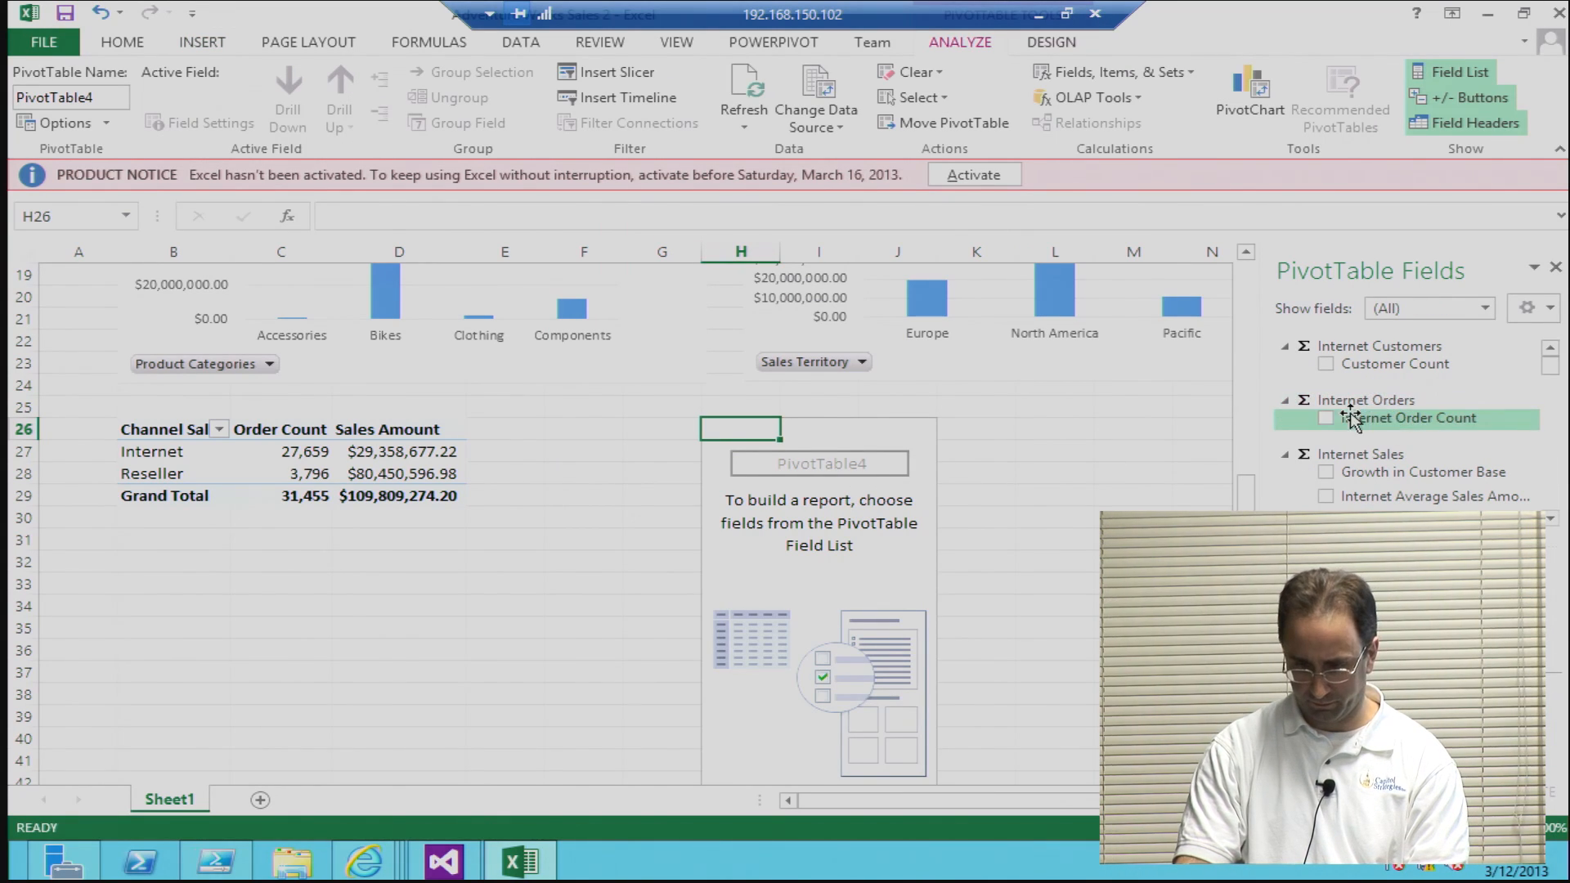
Step: Add Order Count from Sales Orders and Sales Amount from Sales Summary as values in the PivotTable at H26
{"action": "left_click", "coordinate": [1394, 316]}
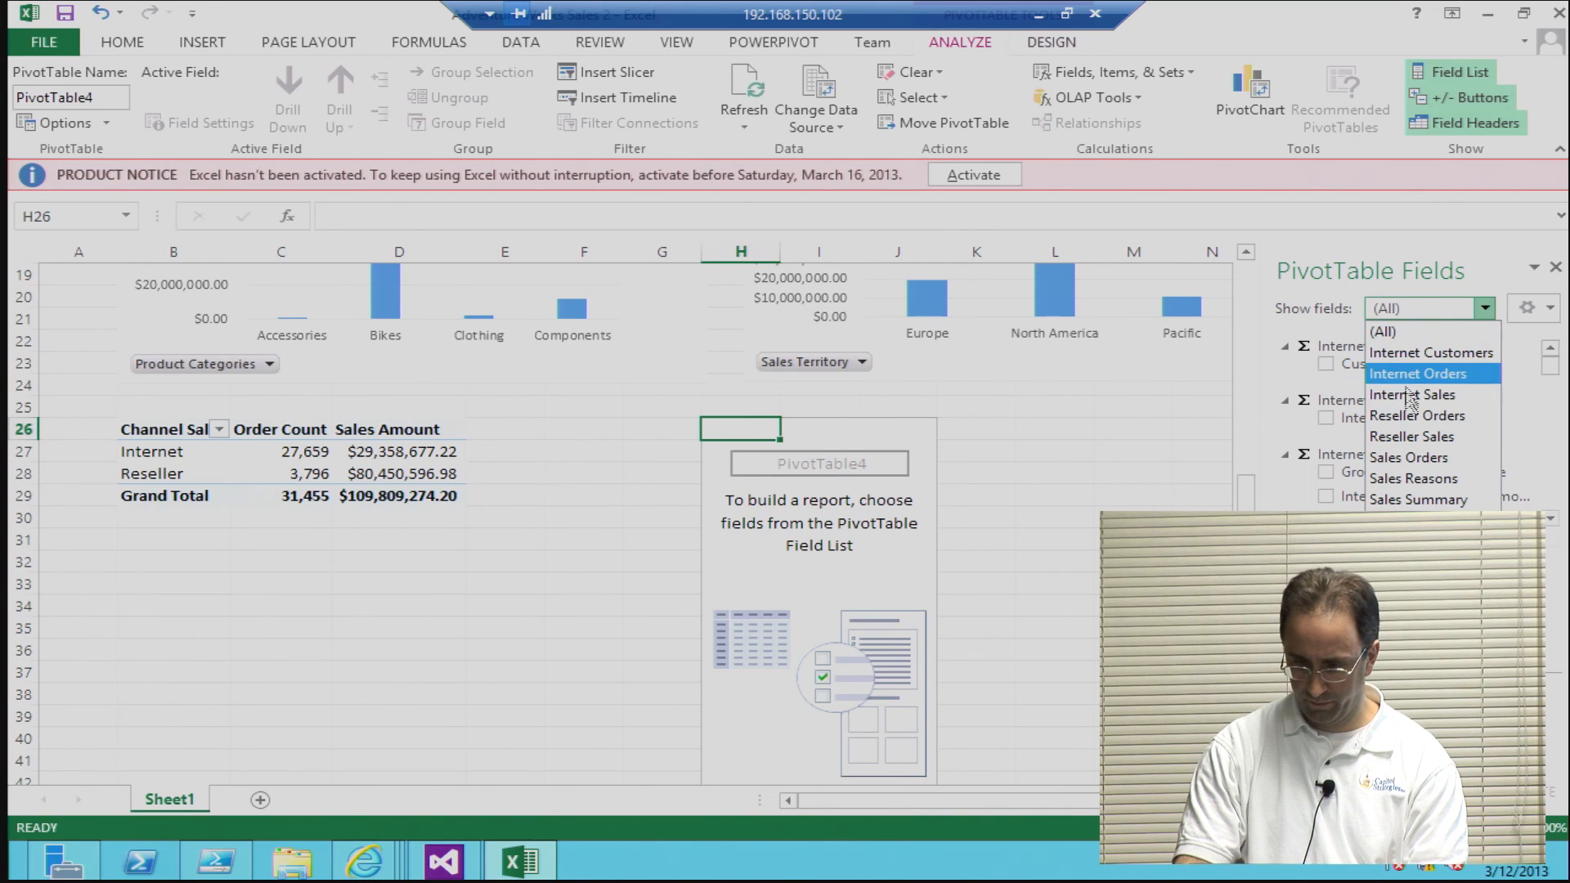
{"action": "left_click", "coordinate": [1413, 457]}
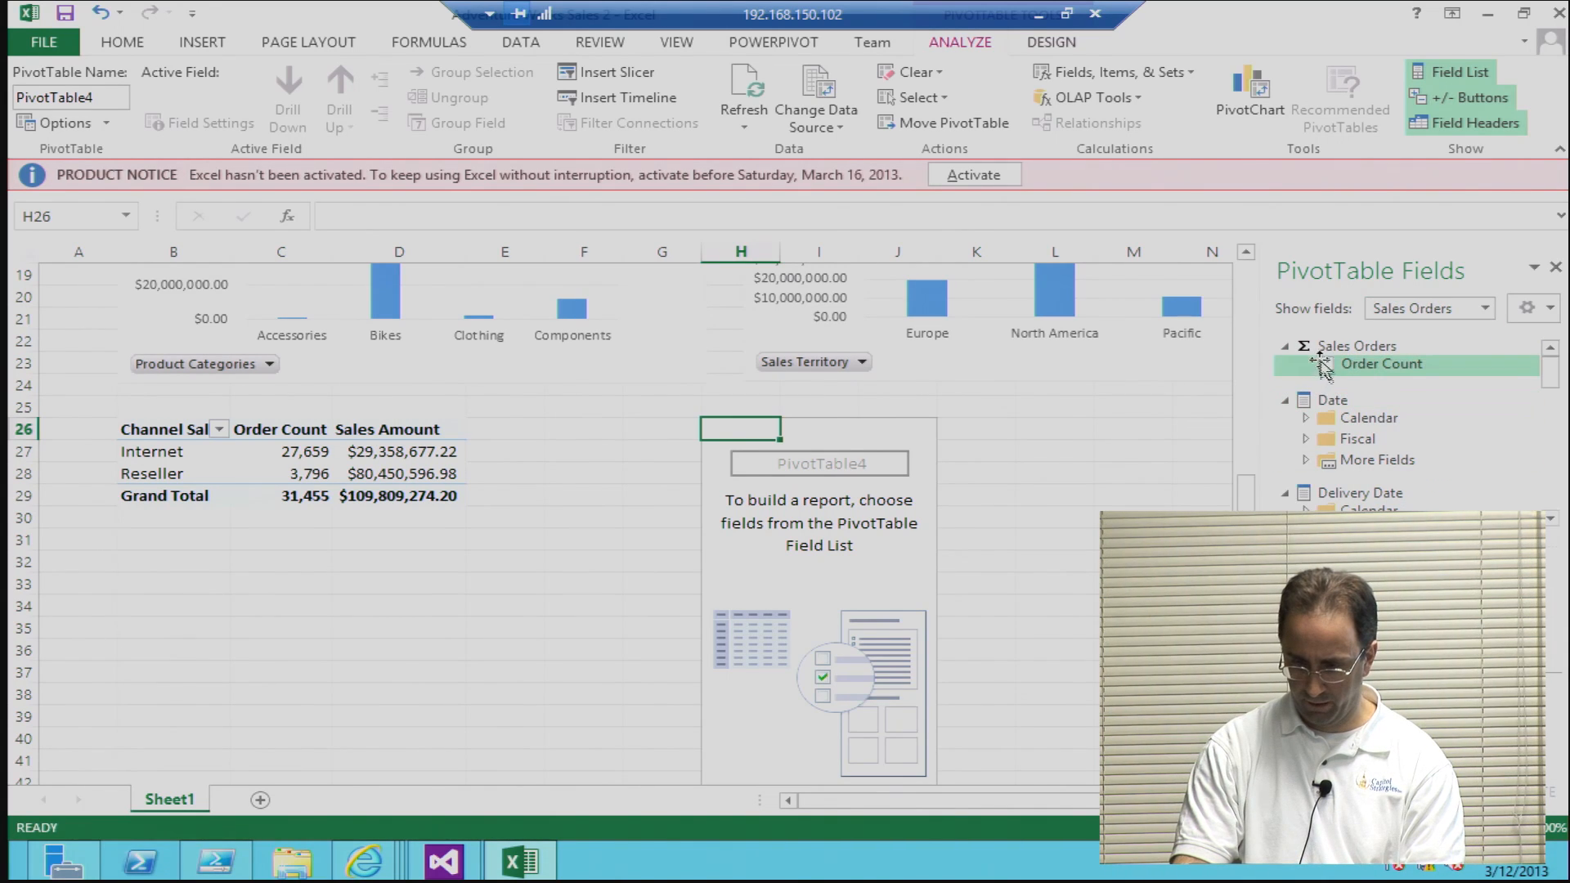
{"action": "left_click", "coordinate": [1326, 365]}
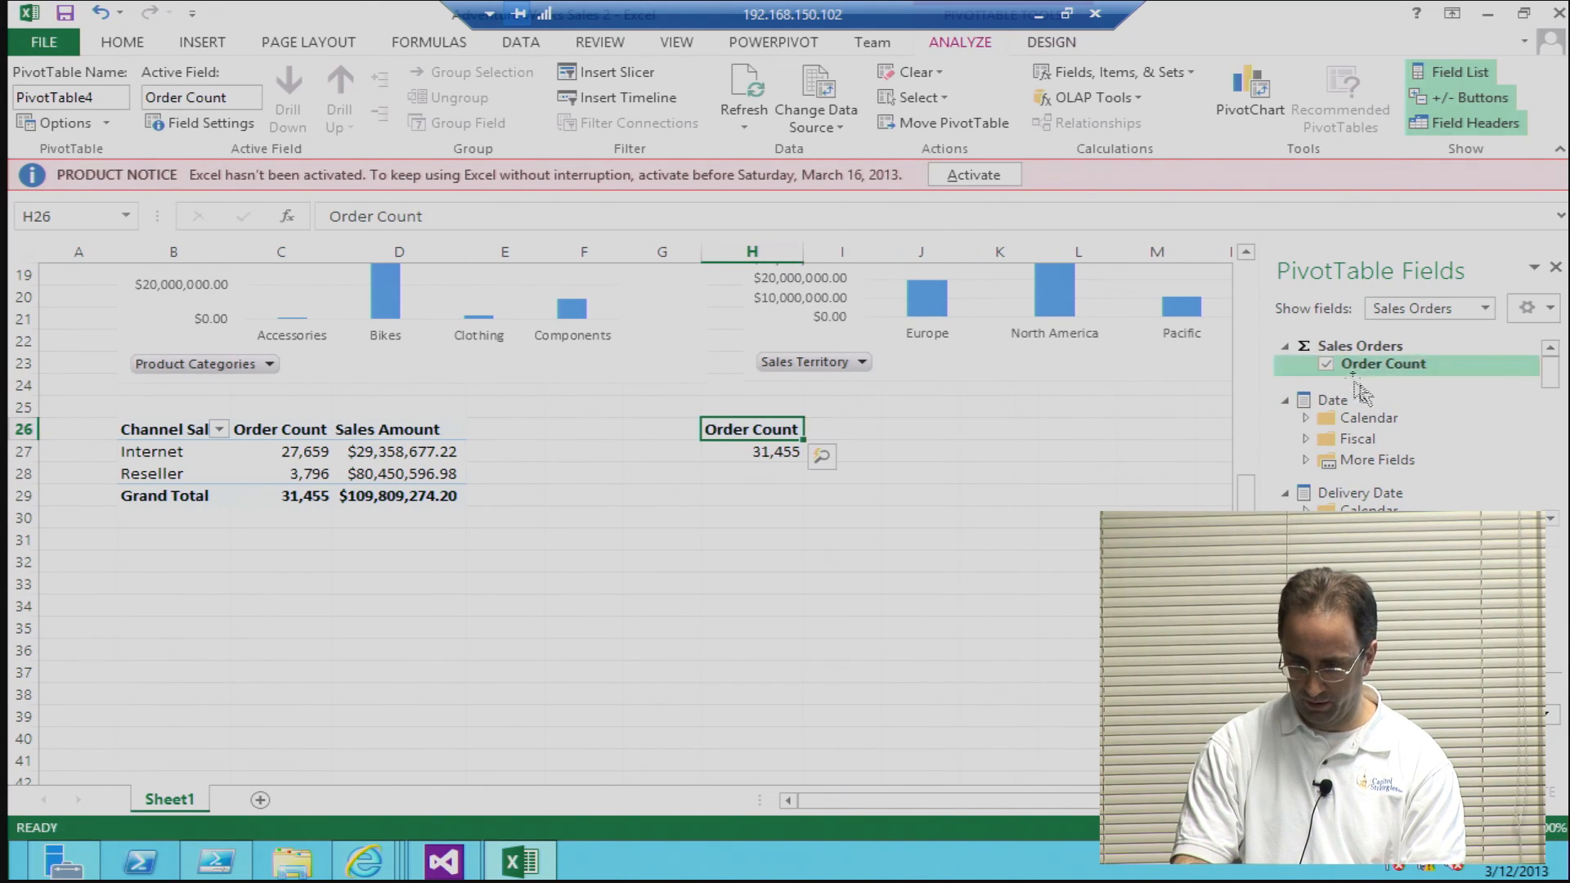
{"action": "left_click", "coordinate": [1423, 319]}
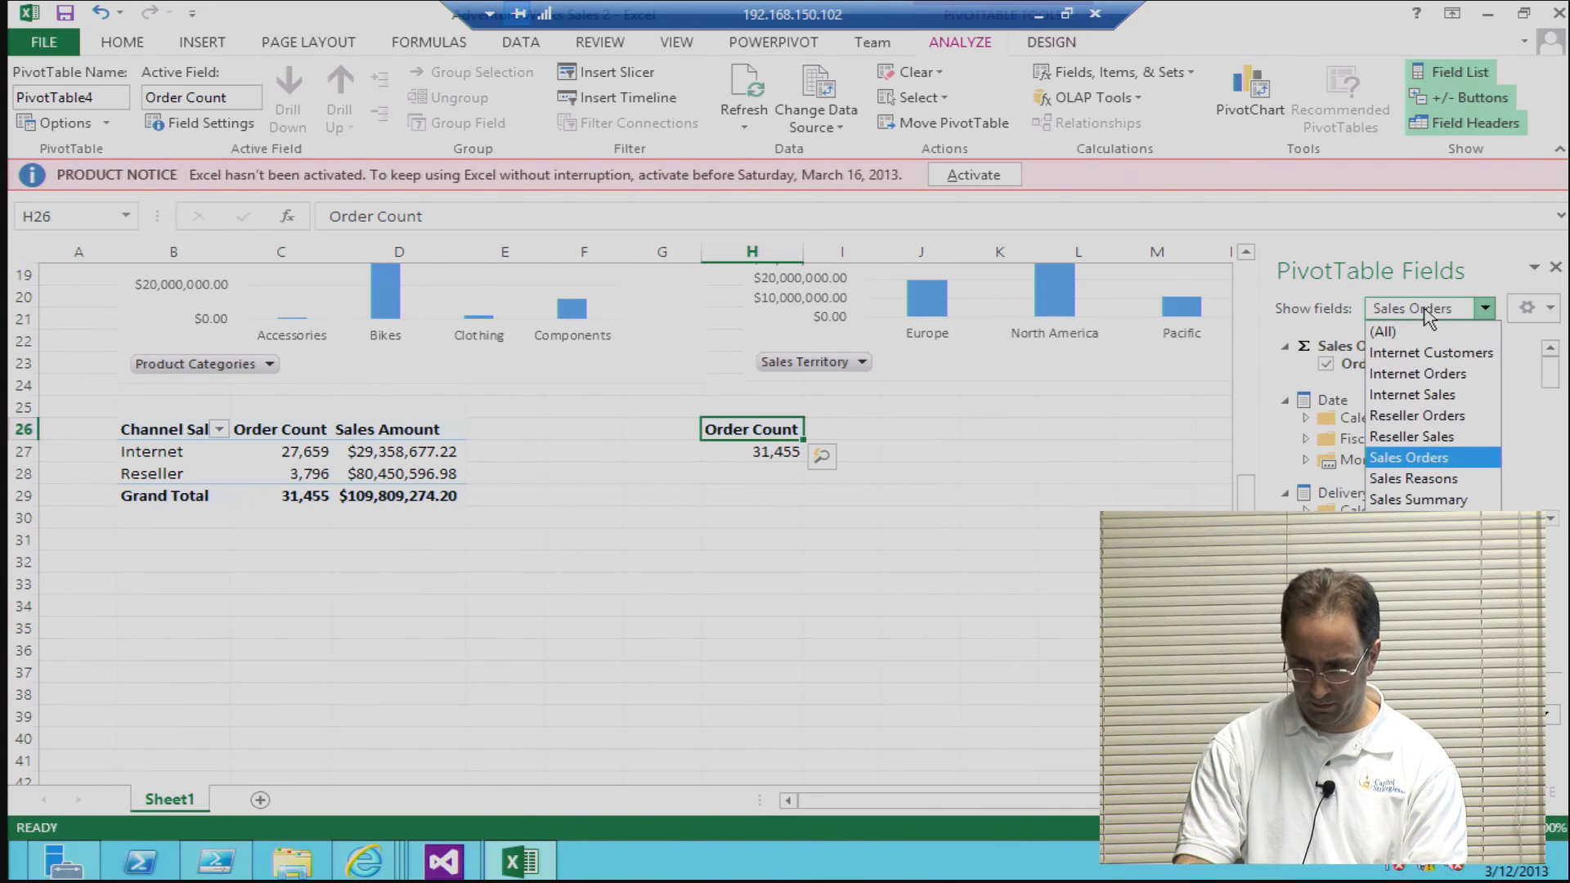
{"action": "left_click", "coordinate": [1426, 501]}
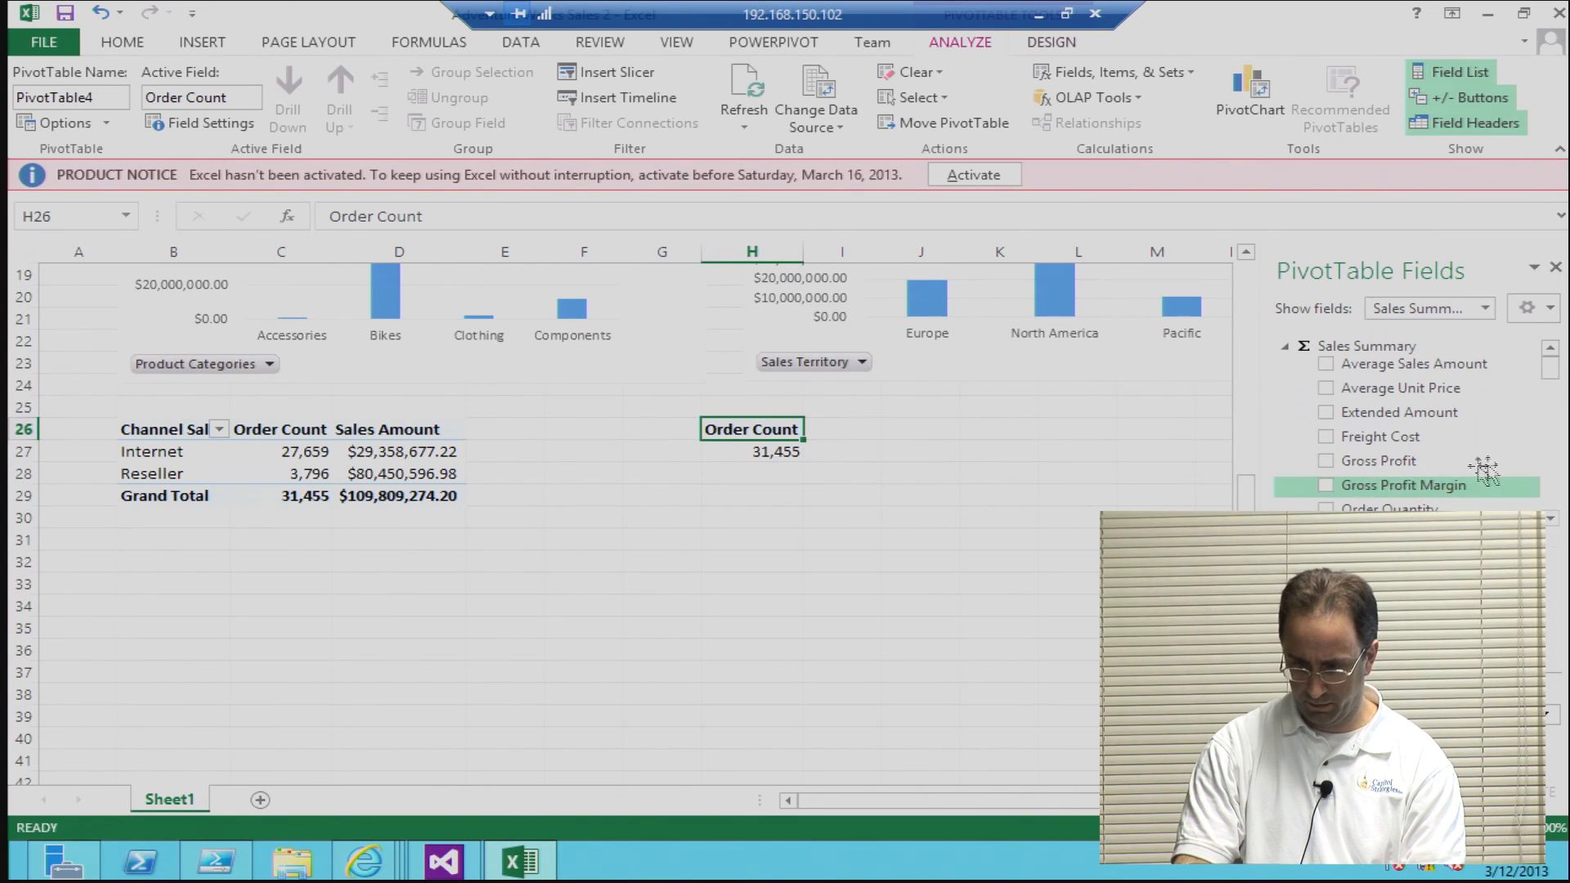
{"action": "left_click_drag", "start_coordinate": [1551, 371], "coordinate": [1552, 390]}
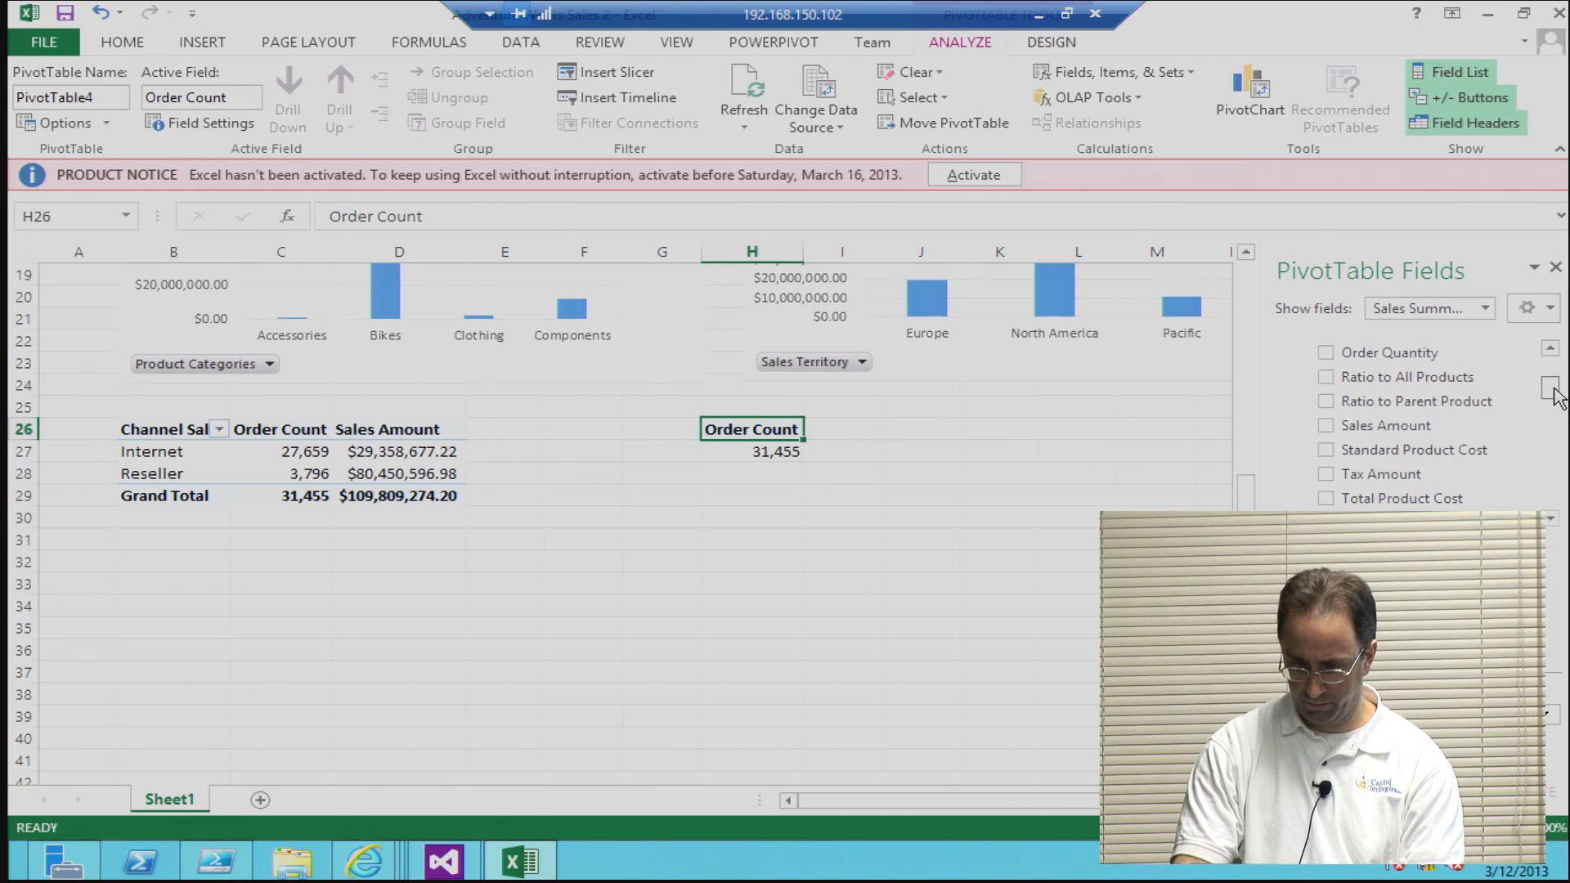
{"action": "left_click", "coordinate": [1325, 429]}
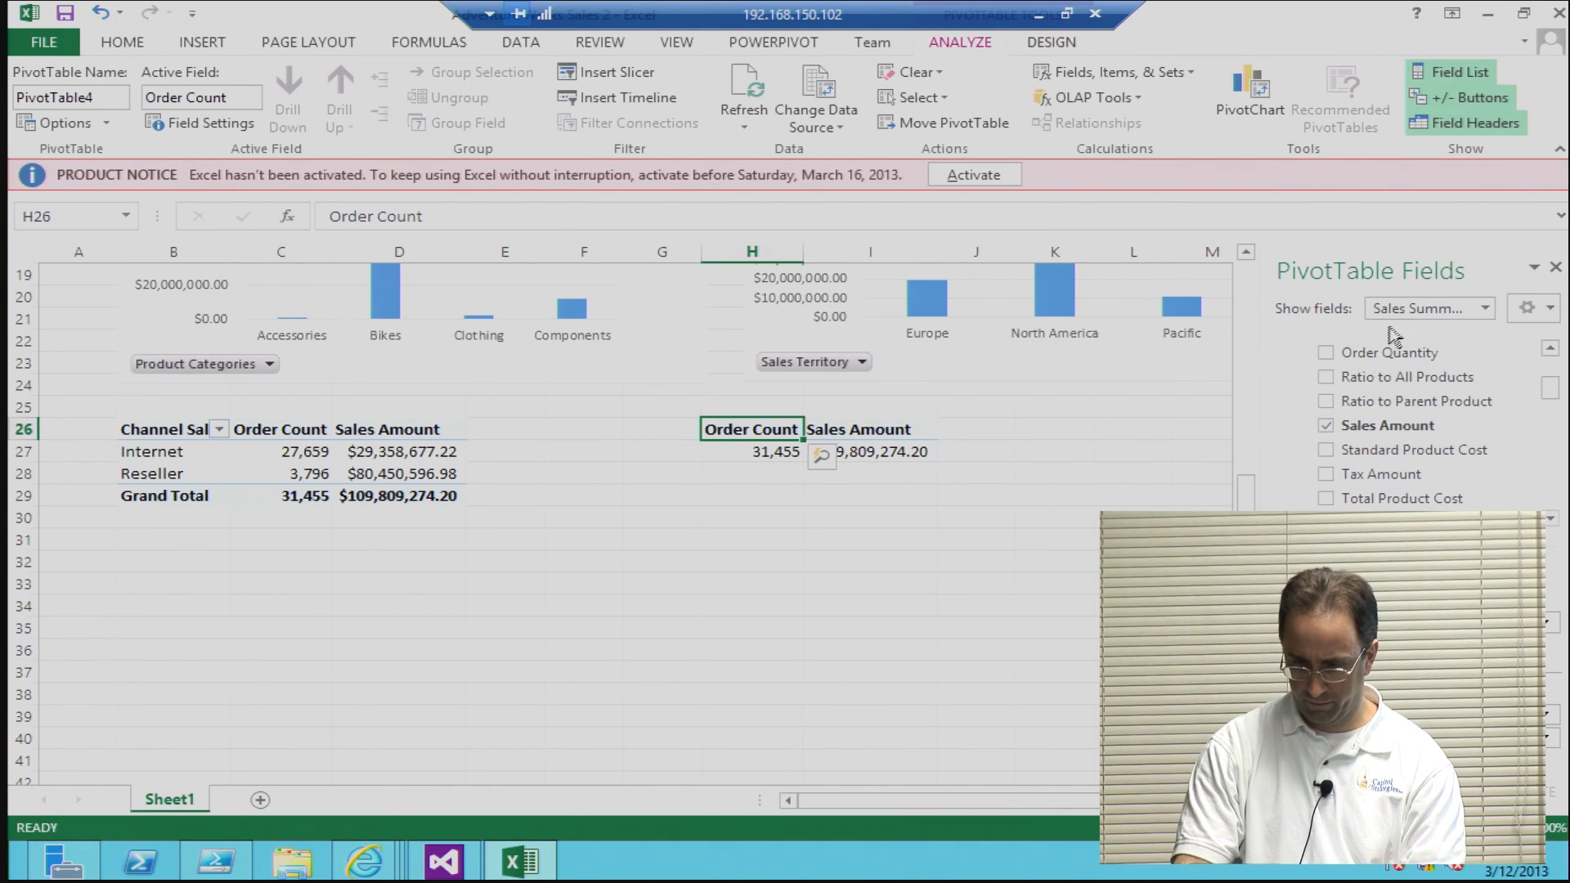
Step: Break the PivotTable at H26 down by Product Categories and rename the PivotTable as OrderSales
{"action": "left_click_drag", "start_coordinate": [1551, 398], "coordinate": [1551, 441]}
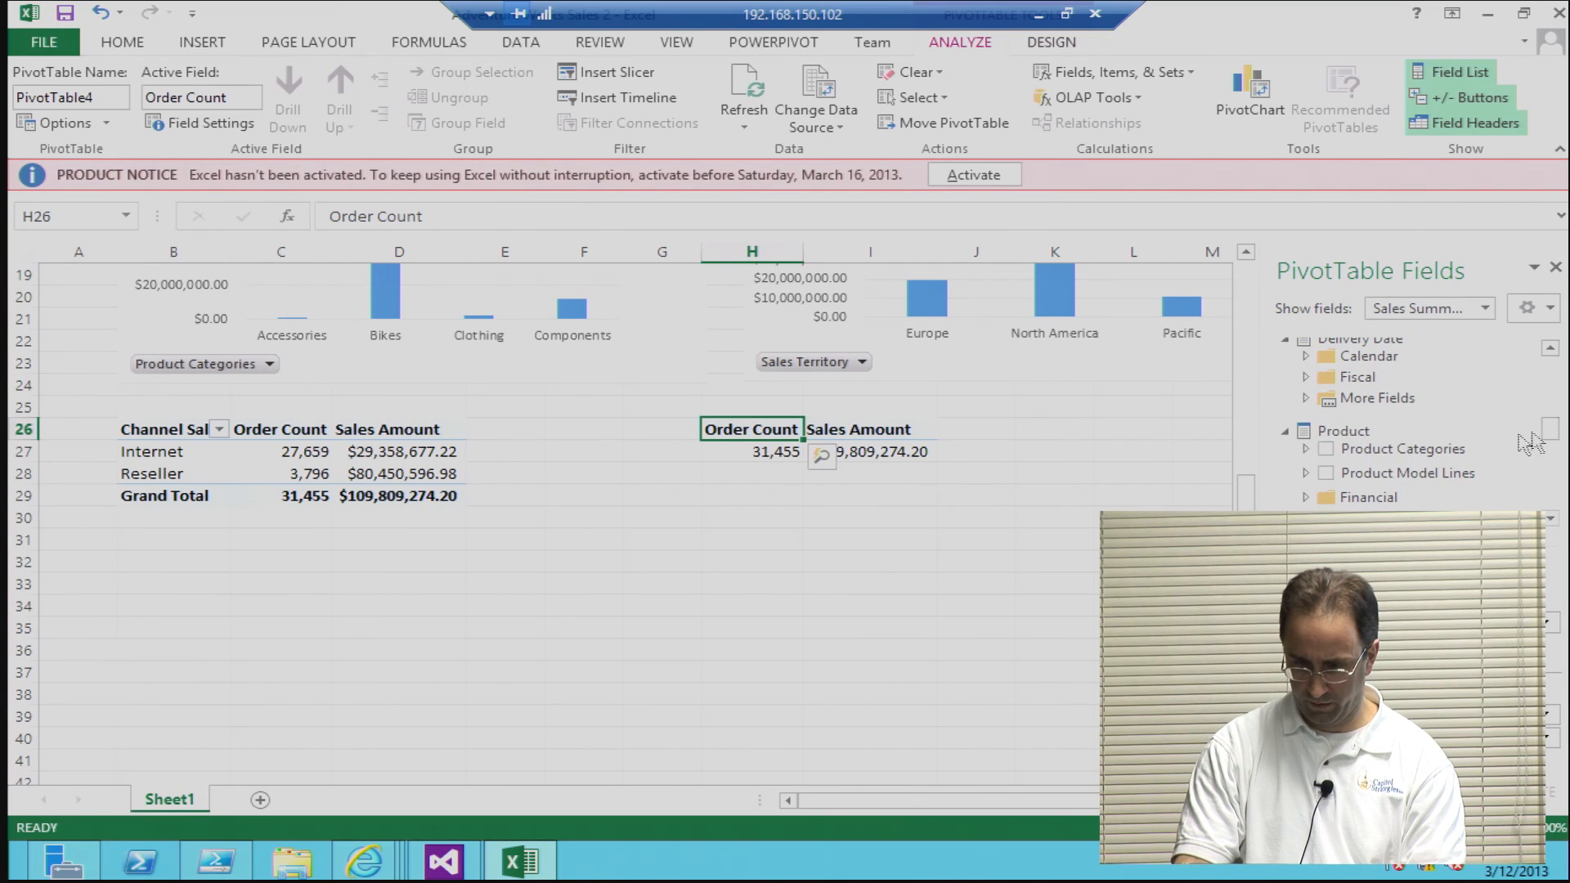
{"action": "left_click", "coordinate": [1325, 449]}
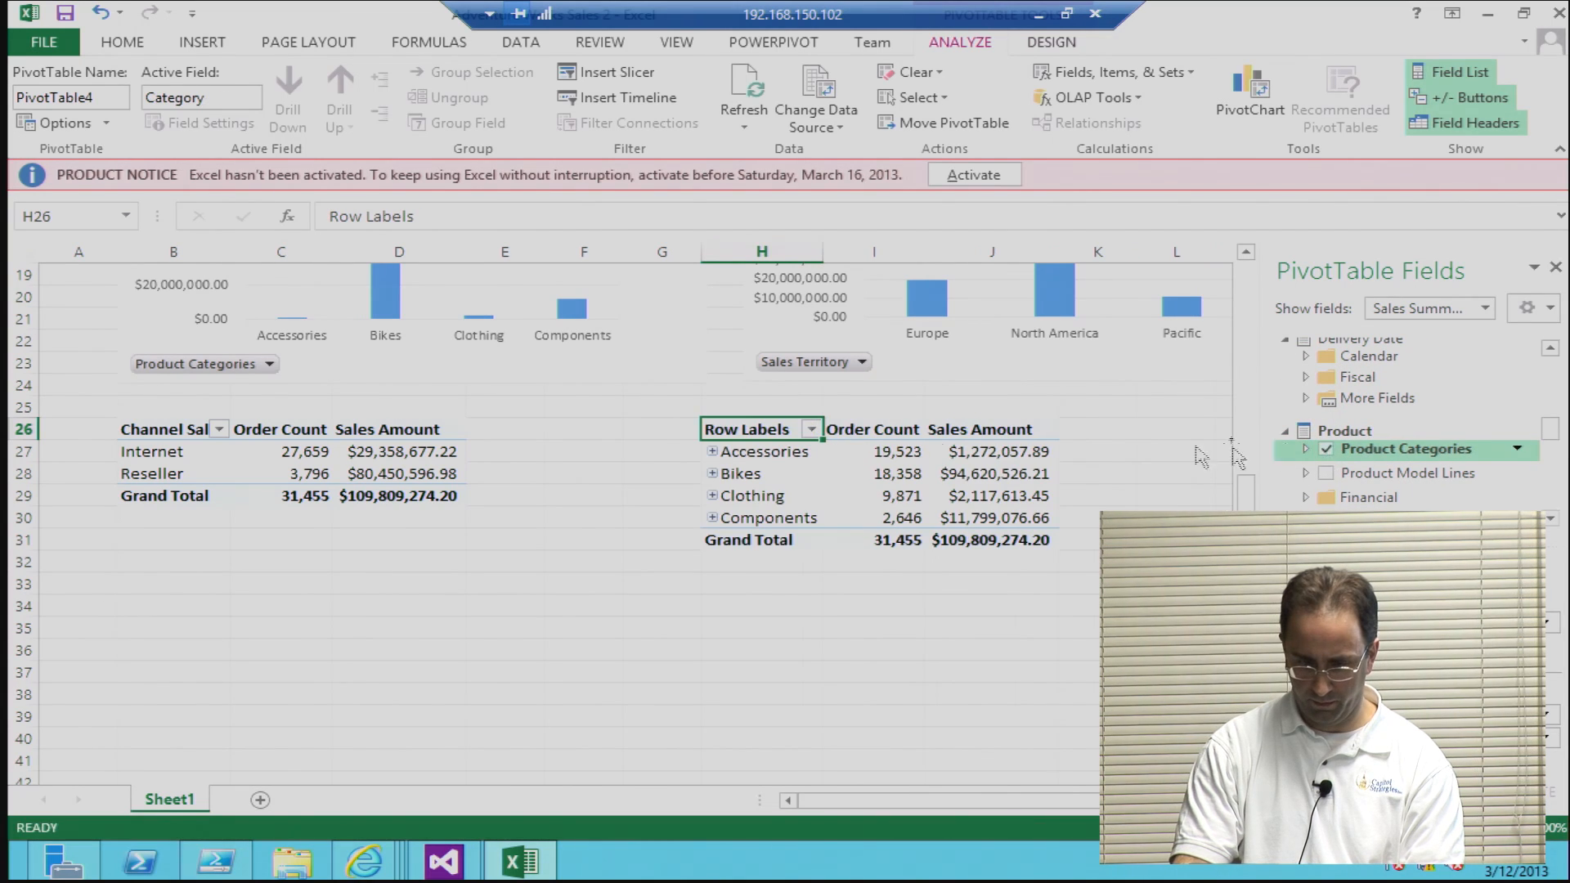
{"action": "double_click", "coordinate": [767, 429]}
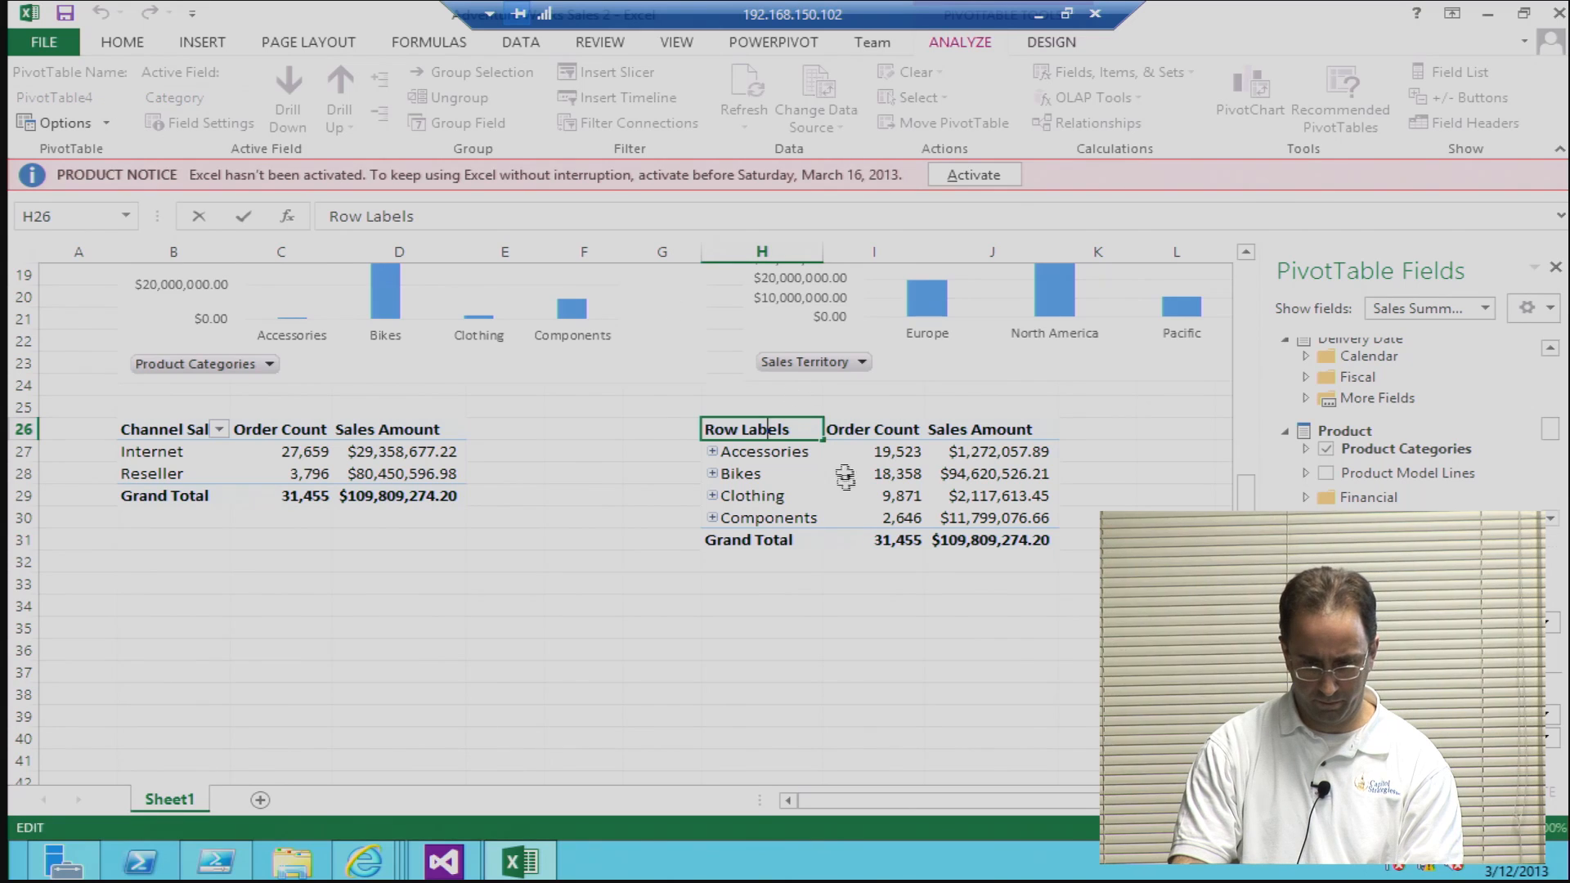
{"action": "left_click", "coordinate": [799, 582]}
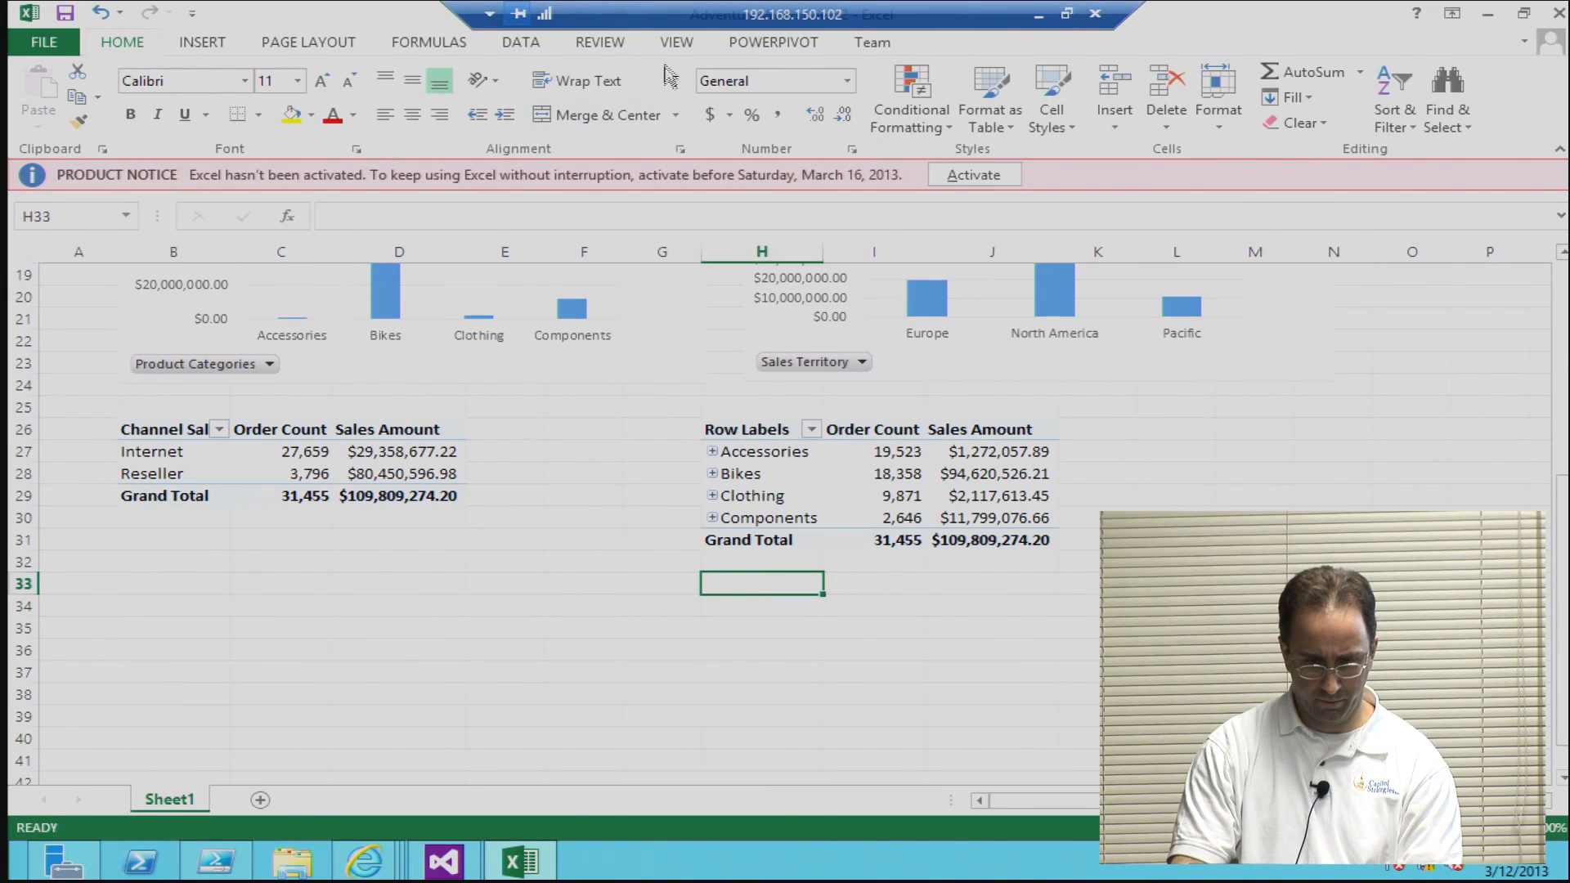
{"action": "left_click", "coordinate": [754, 431]}
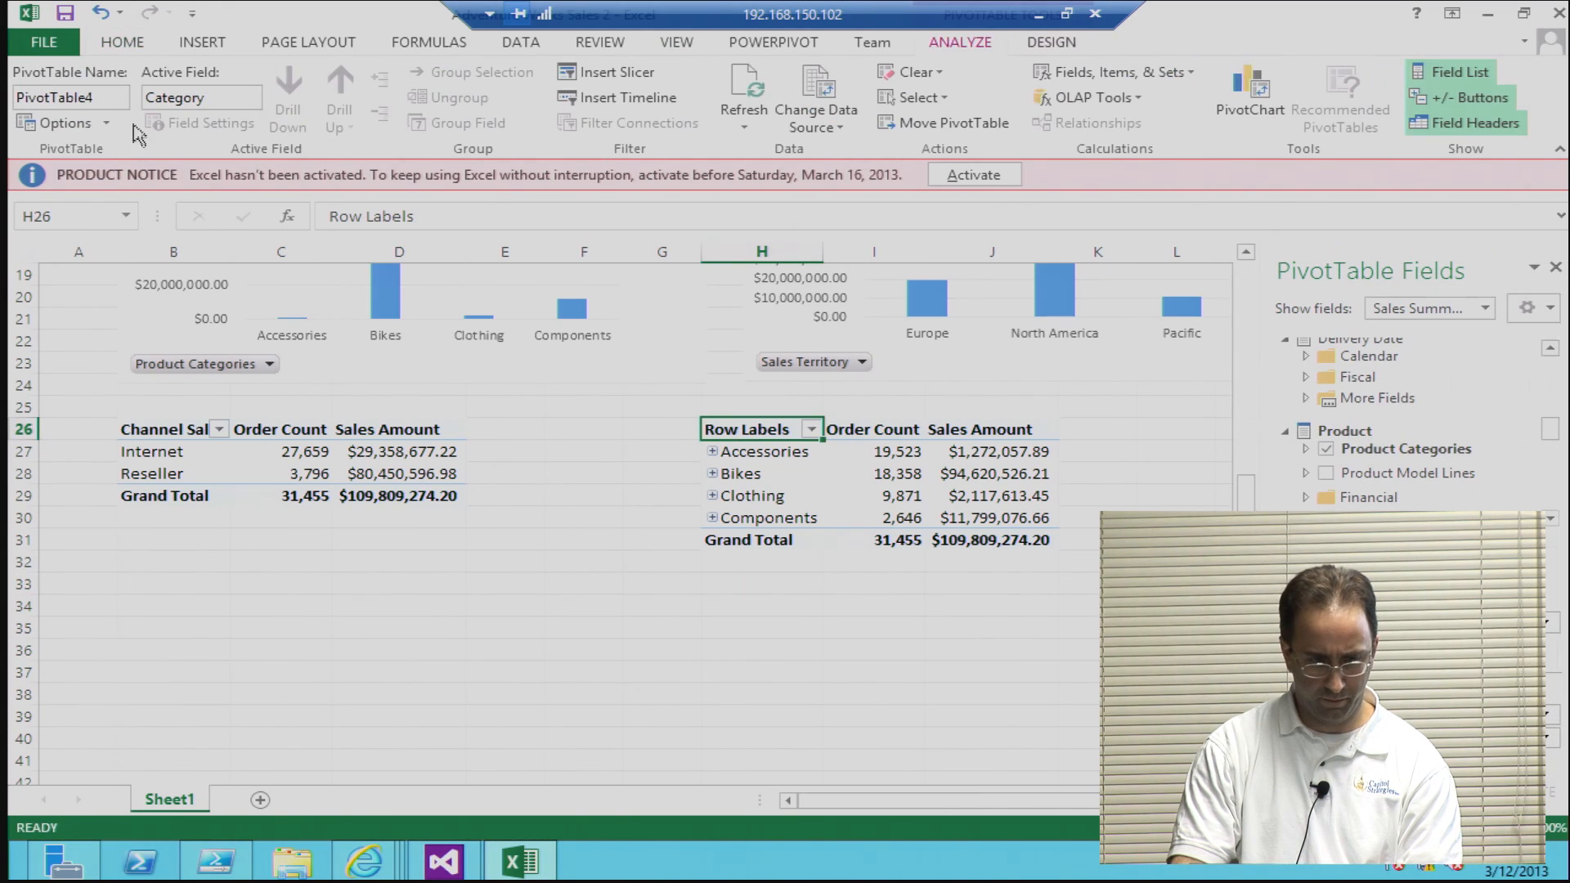
{"action": "left_click", "coordinate": [122, 97]}
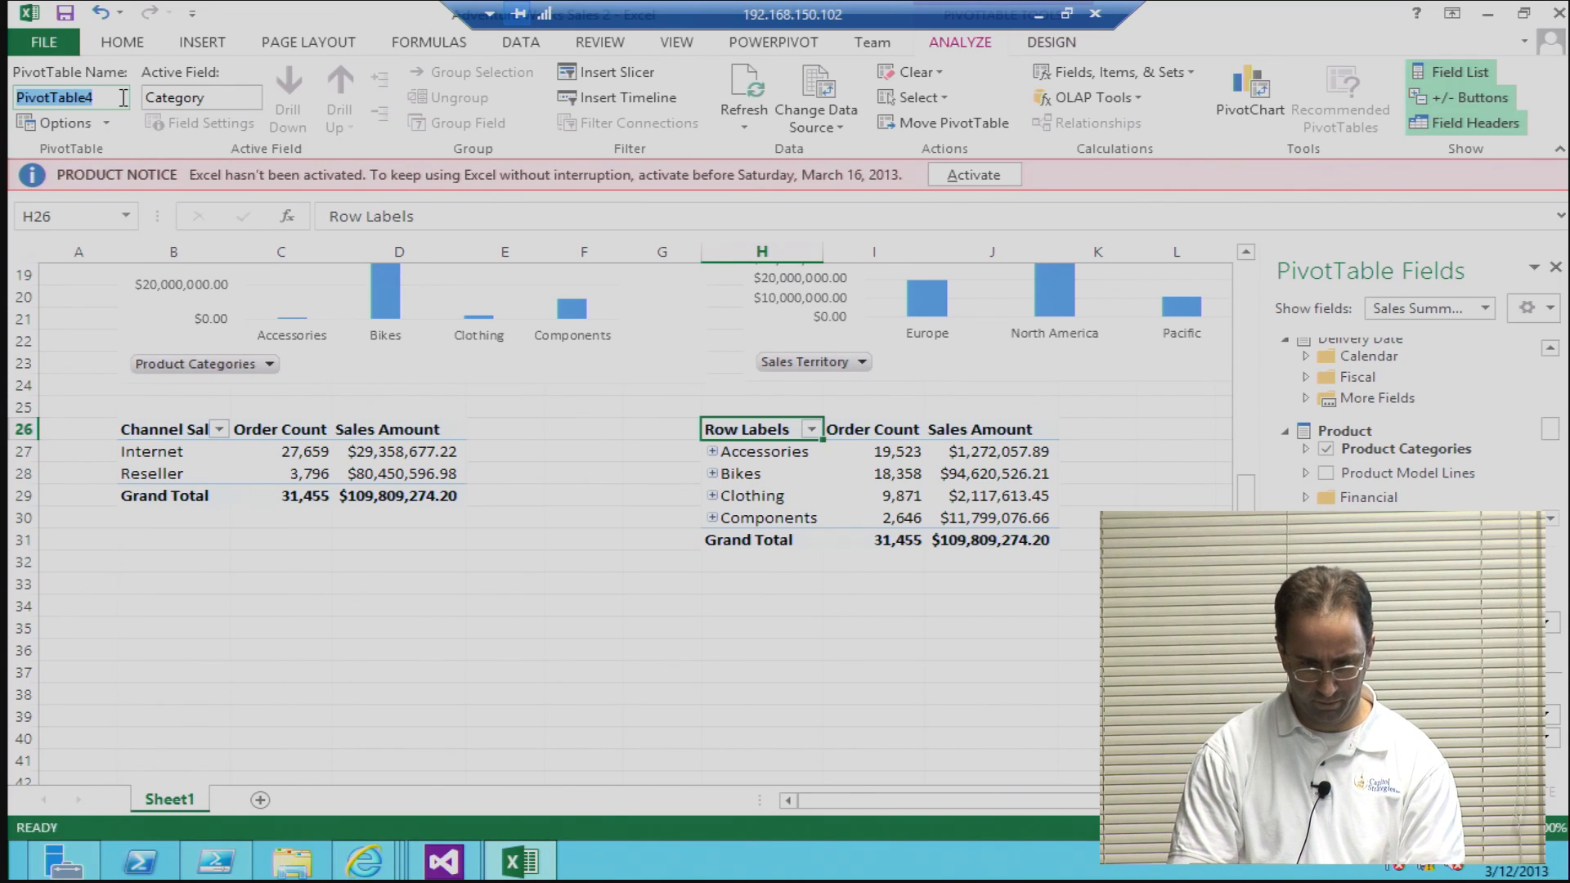
{"action": "key", "text": "BackSpace"}
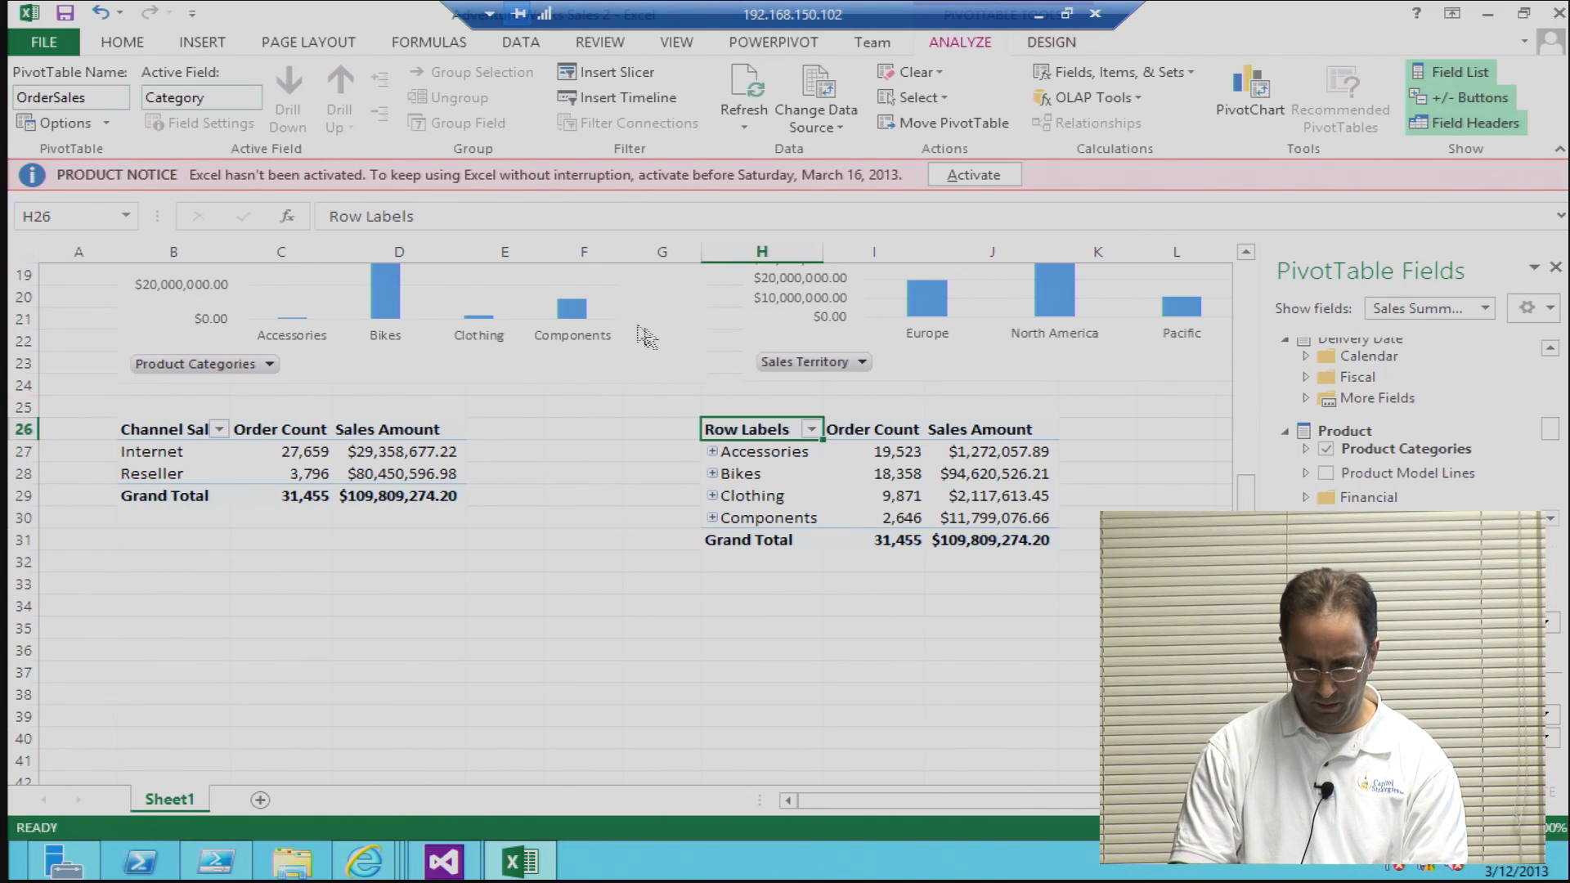
Step: Change the row header text in cell H26 to Order Sales and leave the PivotTable
{"action": "double_click", "coordinate": [728, 427]}
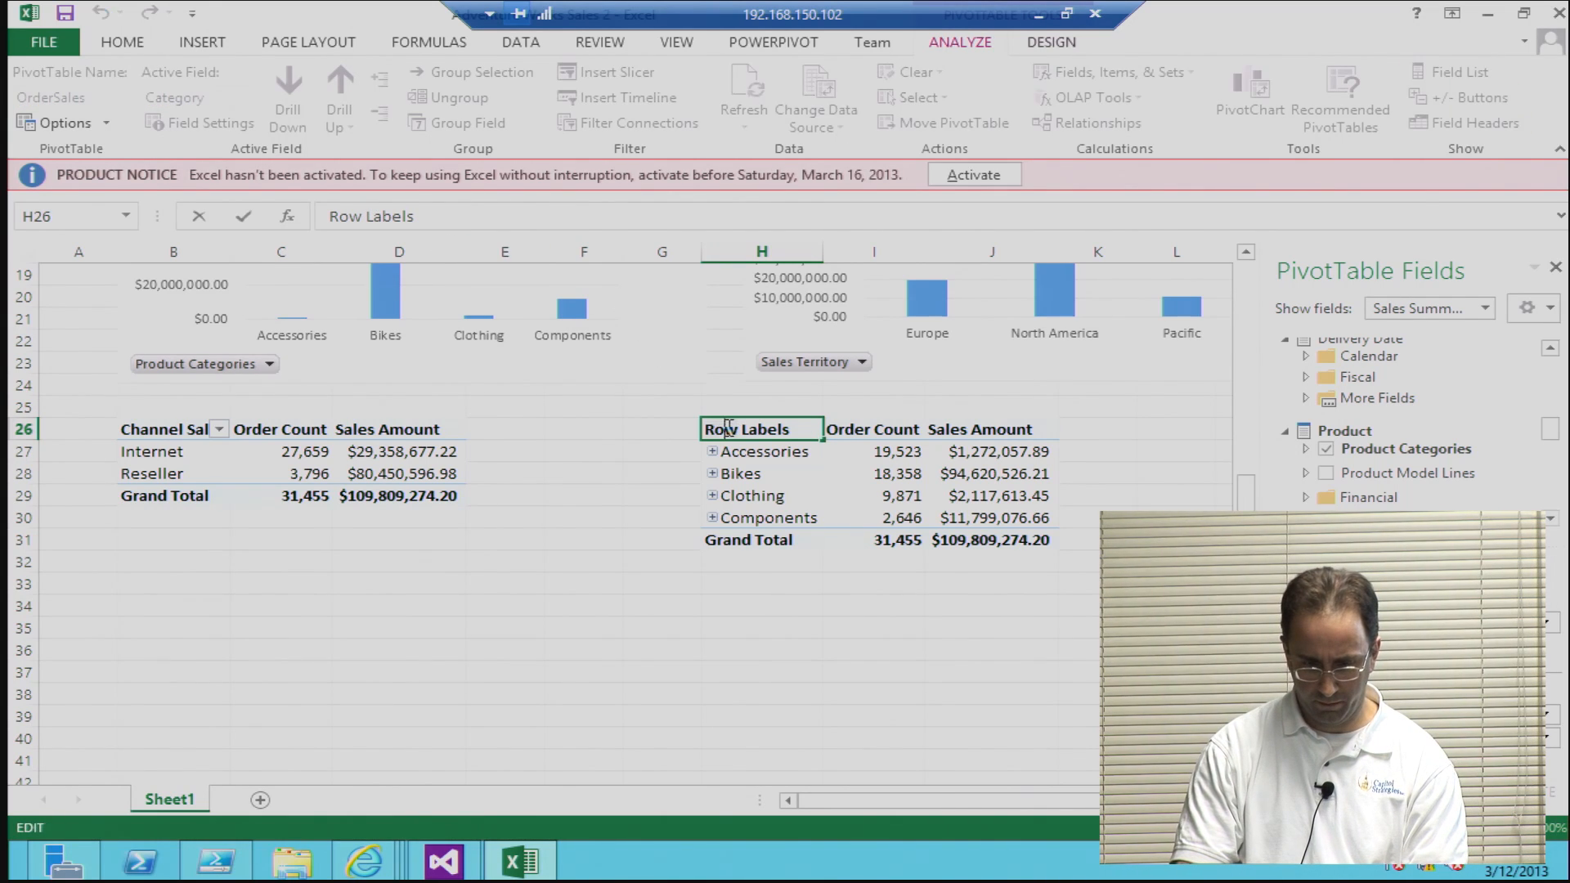
{"action": "double_click", "coordinate": [783, 433]}
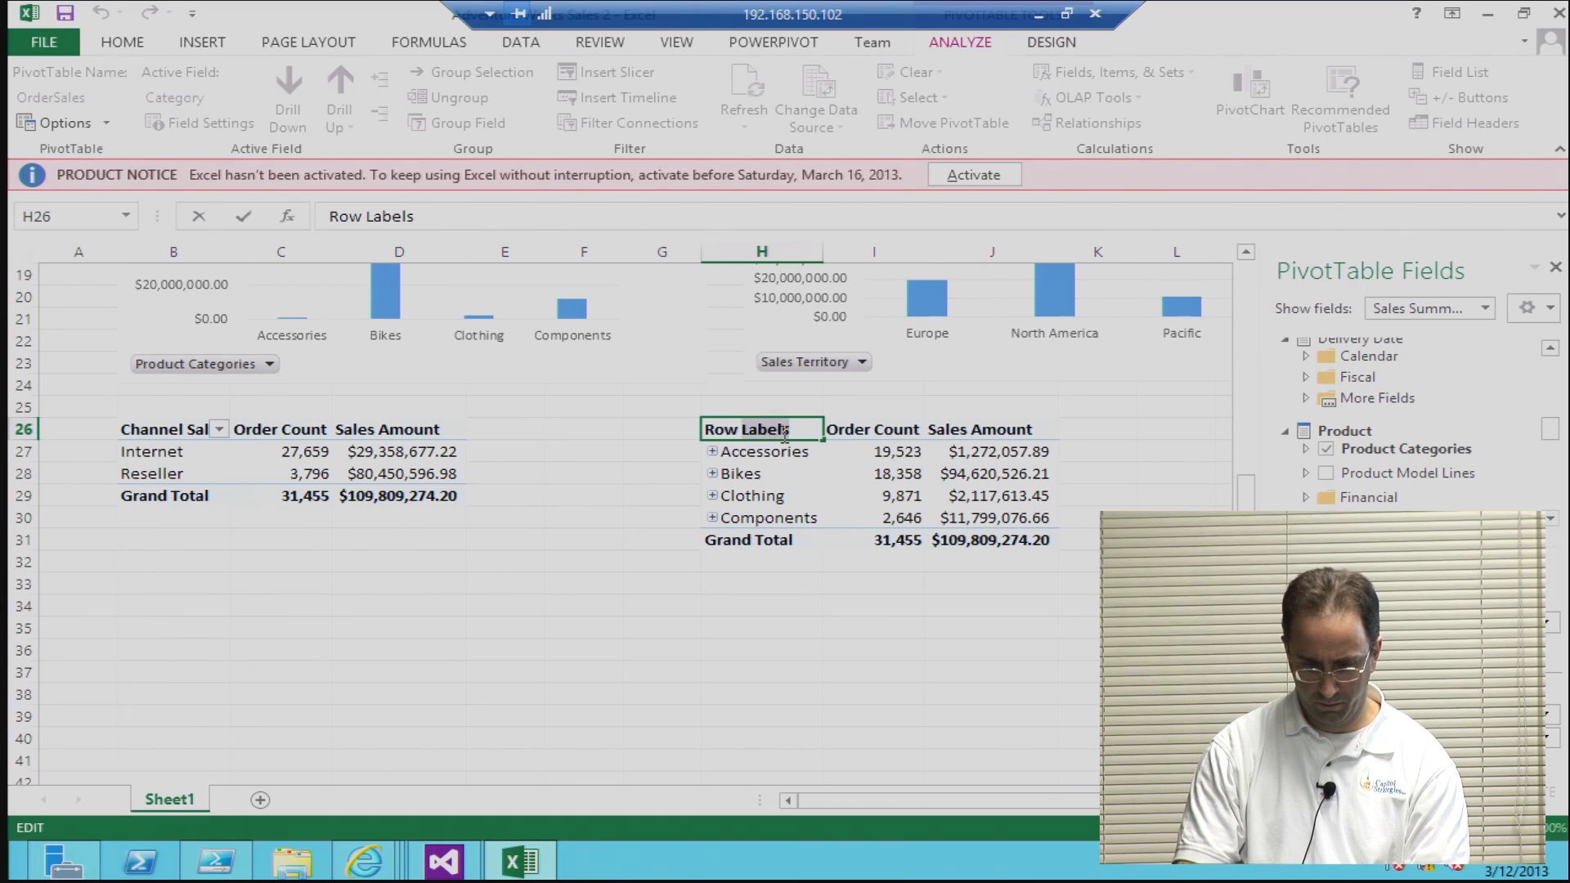
{"action": "key", "text": "BackSpace"}
{"action": "key", "text": "BackSpace"}
{"action": "key", "text": "BackSpace"}
{"action": "key", "text": "BackSpace"}
{"action": "key", "text": "BackSpace"}
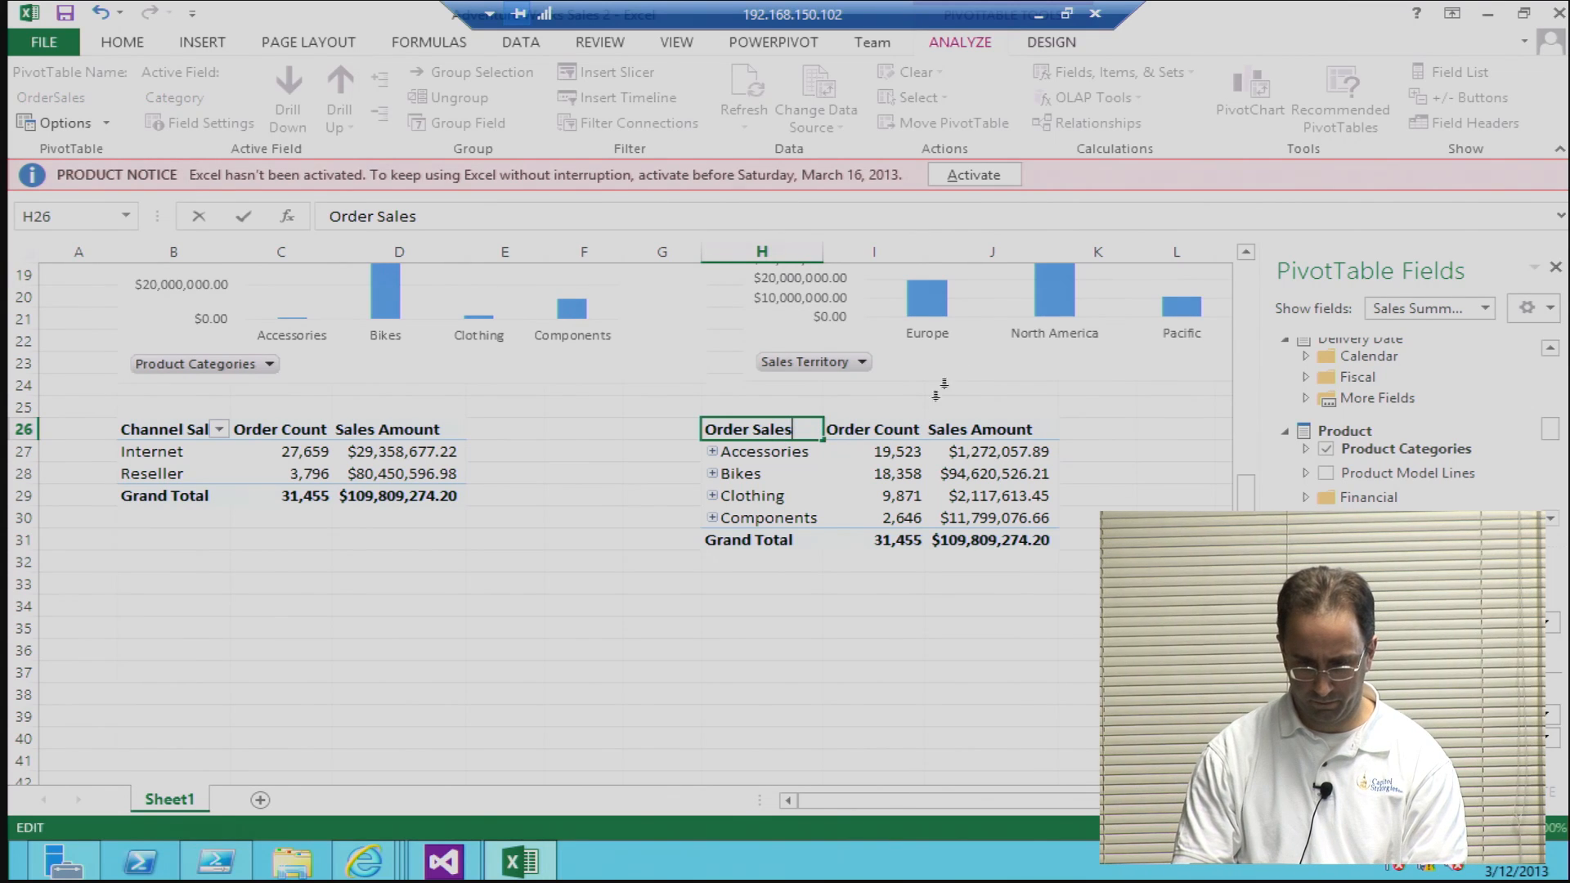
{"action": "left_click", "coordinate": [986, 405]}
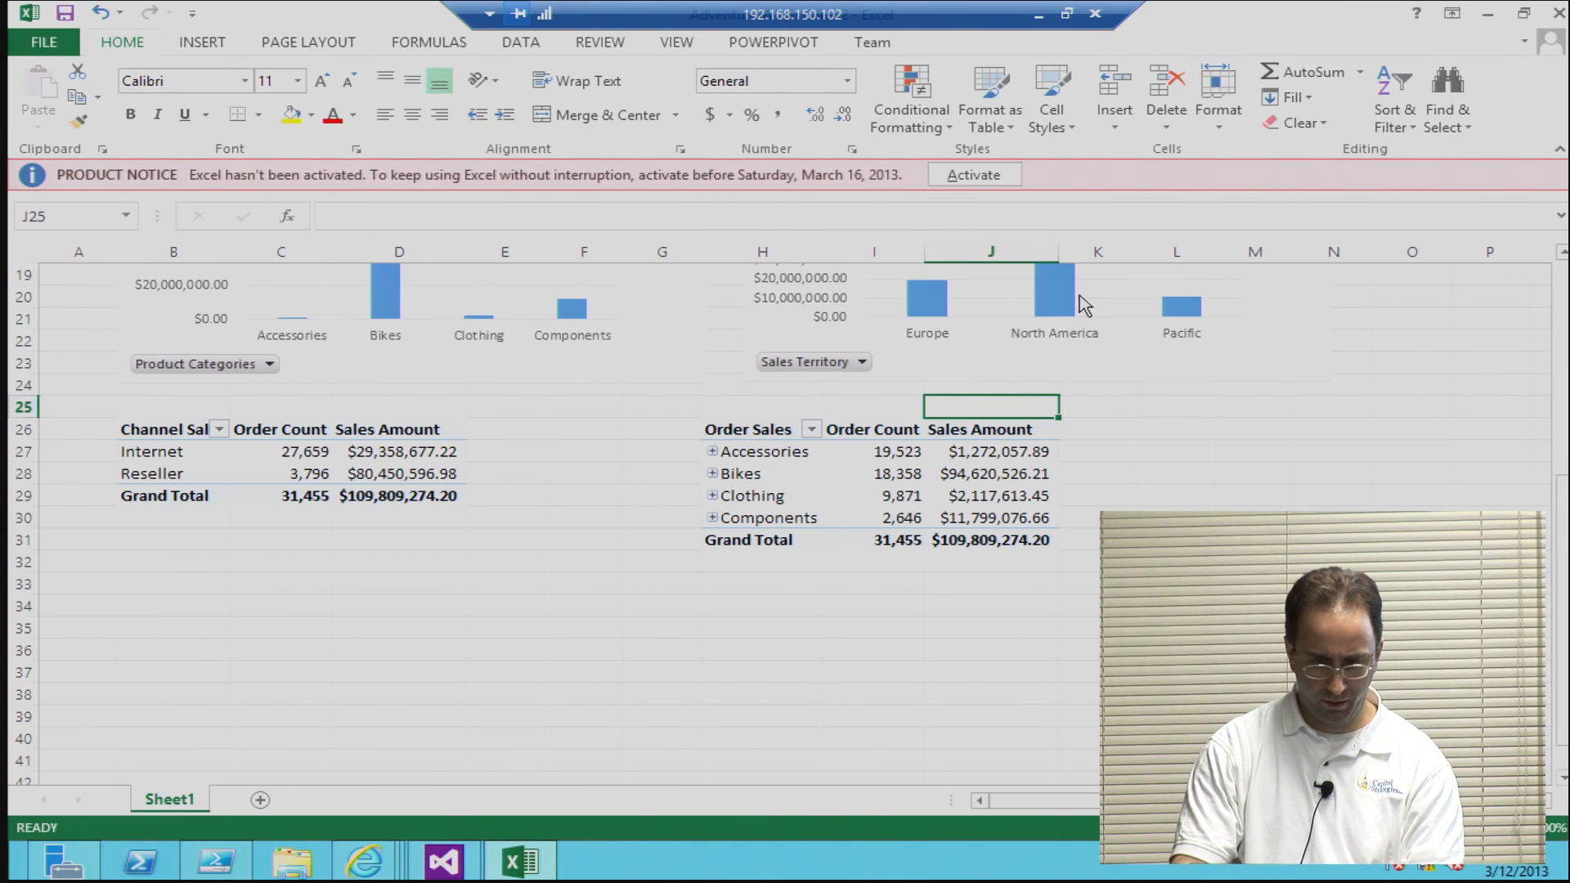
Step: Insert a timeline for the Date field using the Office 2013 - Adventure Works Cube connection
{"action": "scroll", "coordinate": [1513, 495], "scroll_direction": "up", "scroll_amount": 6}
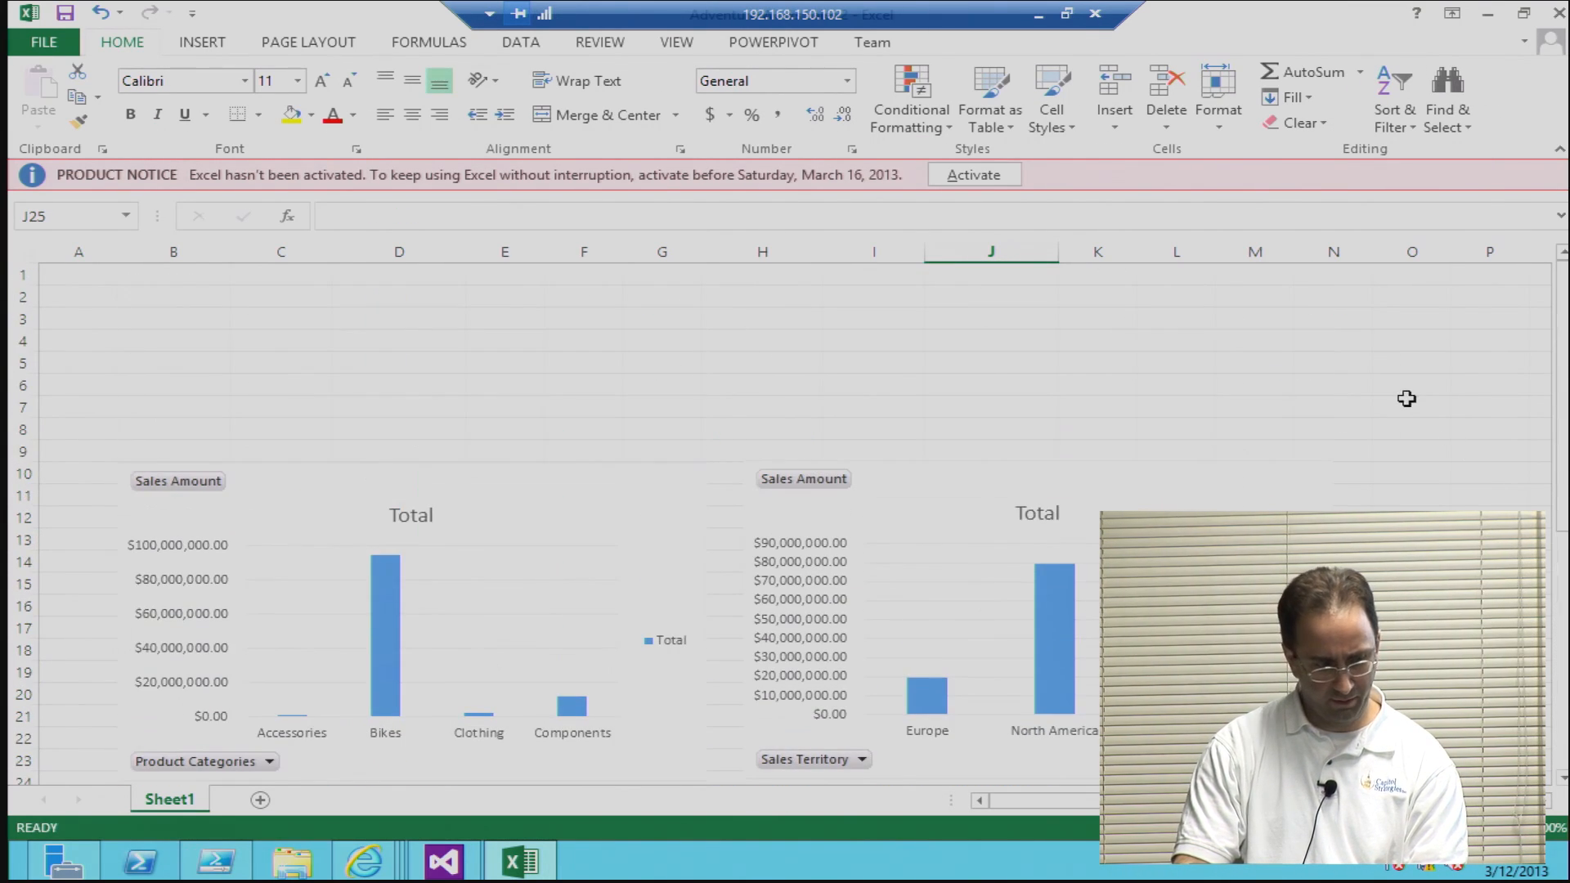
{"action": "left_click", "coordinate": [28, 13]}
{"action": "left_click", "coordinate": [55, 13]}
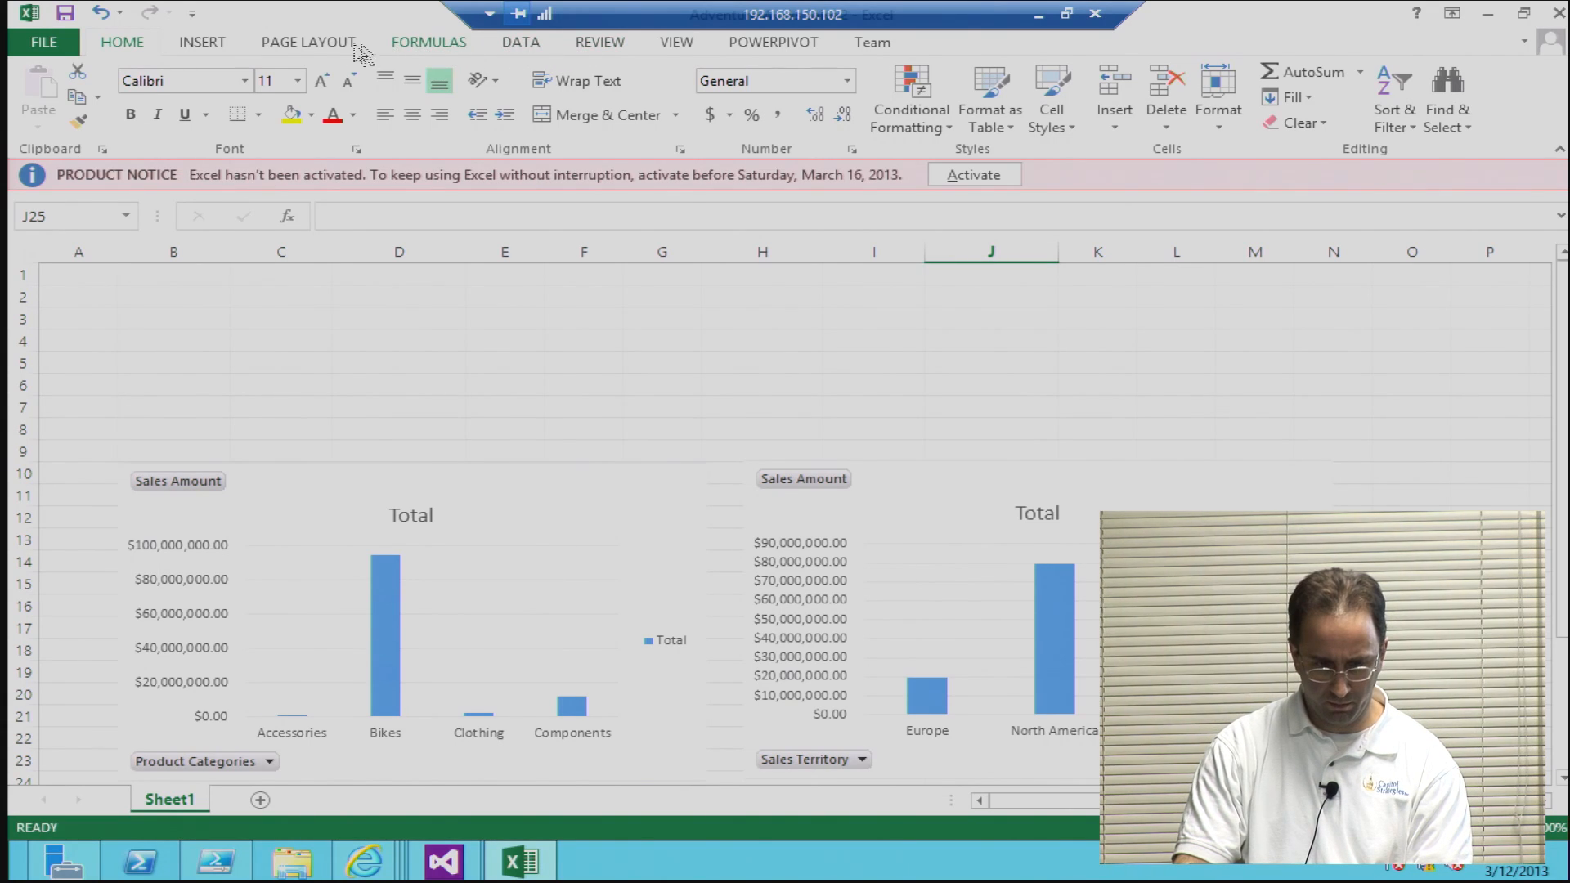
{"action": "left_click", "coordinate": [202, 45]}
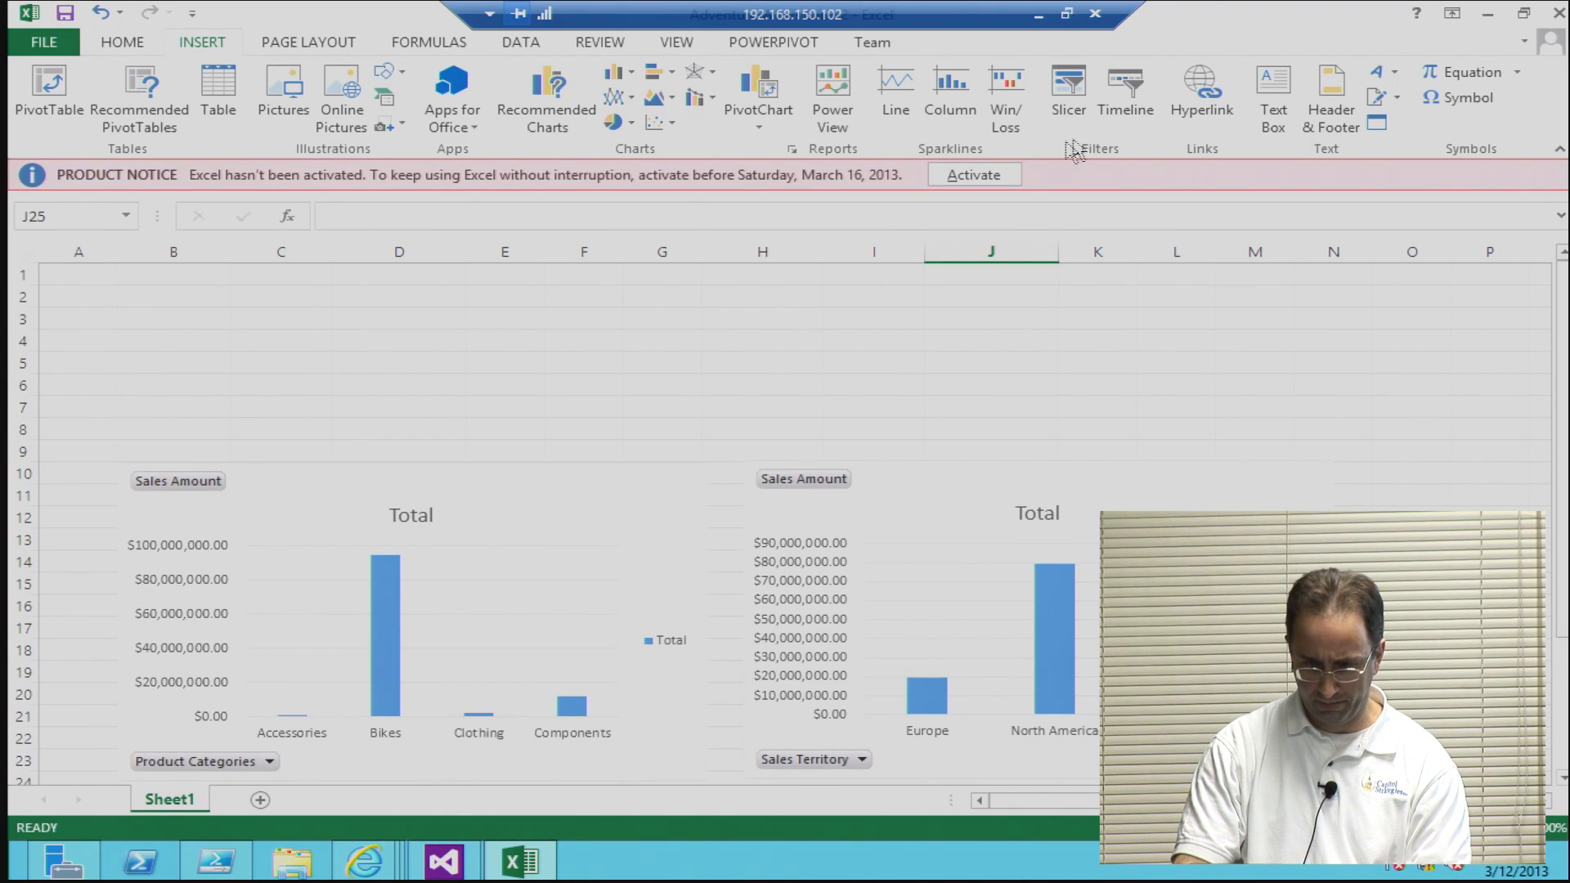
{"action": "left_click", "coordinate": [1123, 100]}
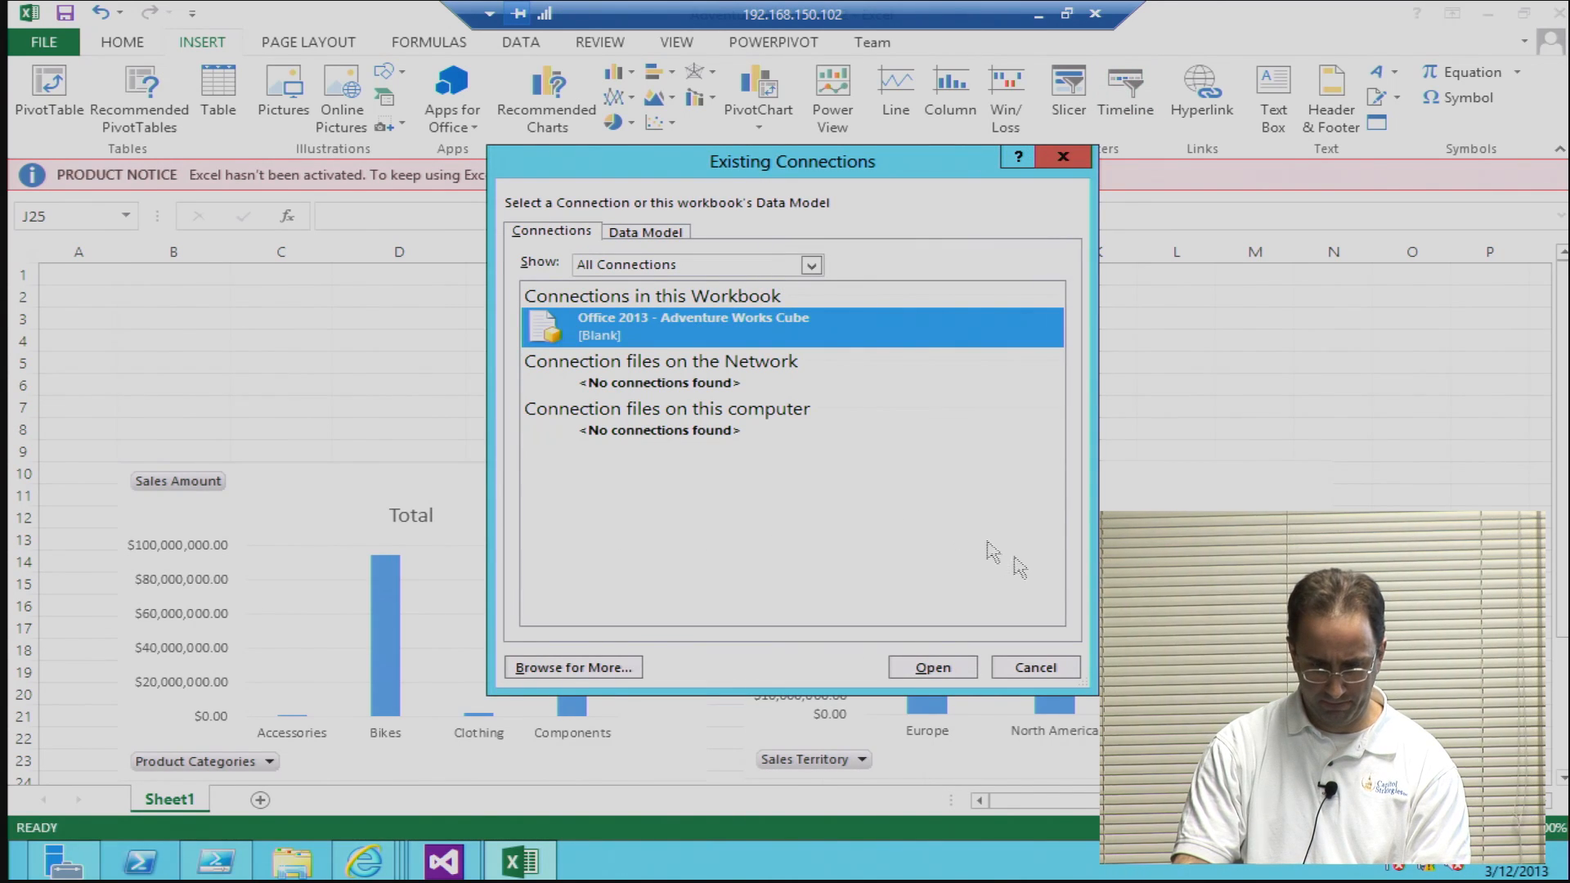
{"action": "left_click", "coordinate": [918, 664]}
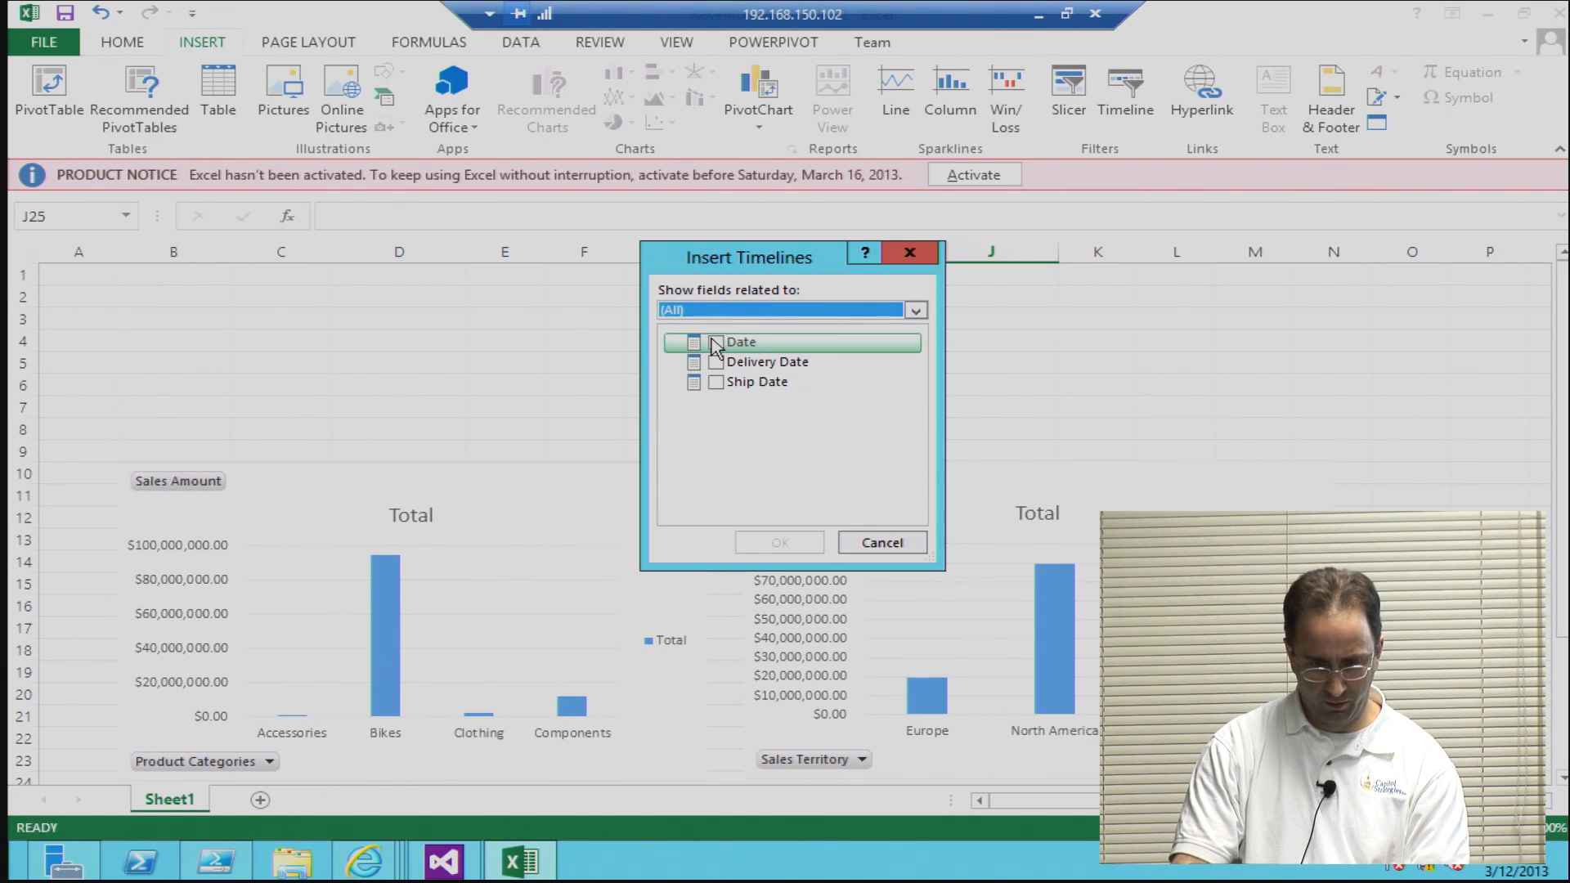
{"action": "left_click", "coordinate": [716, 341]}
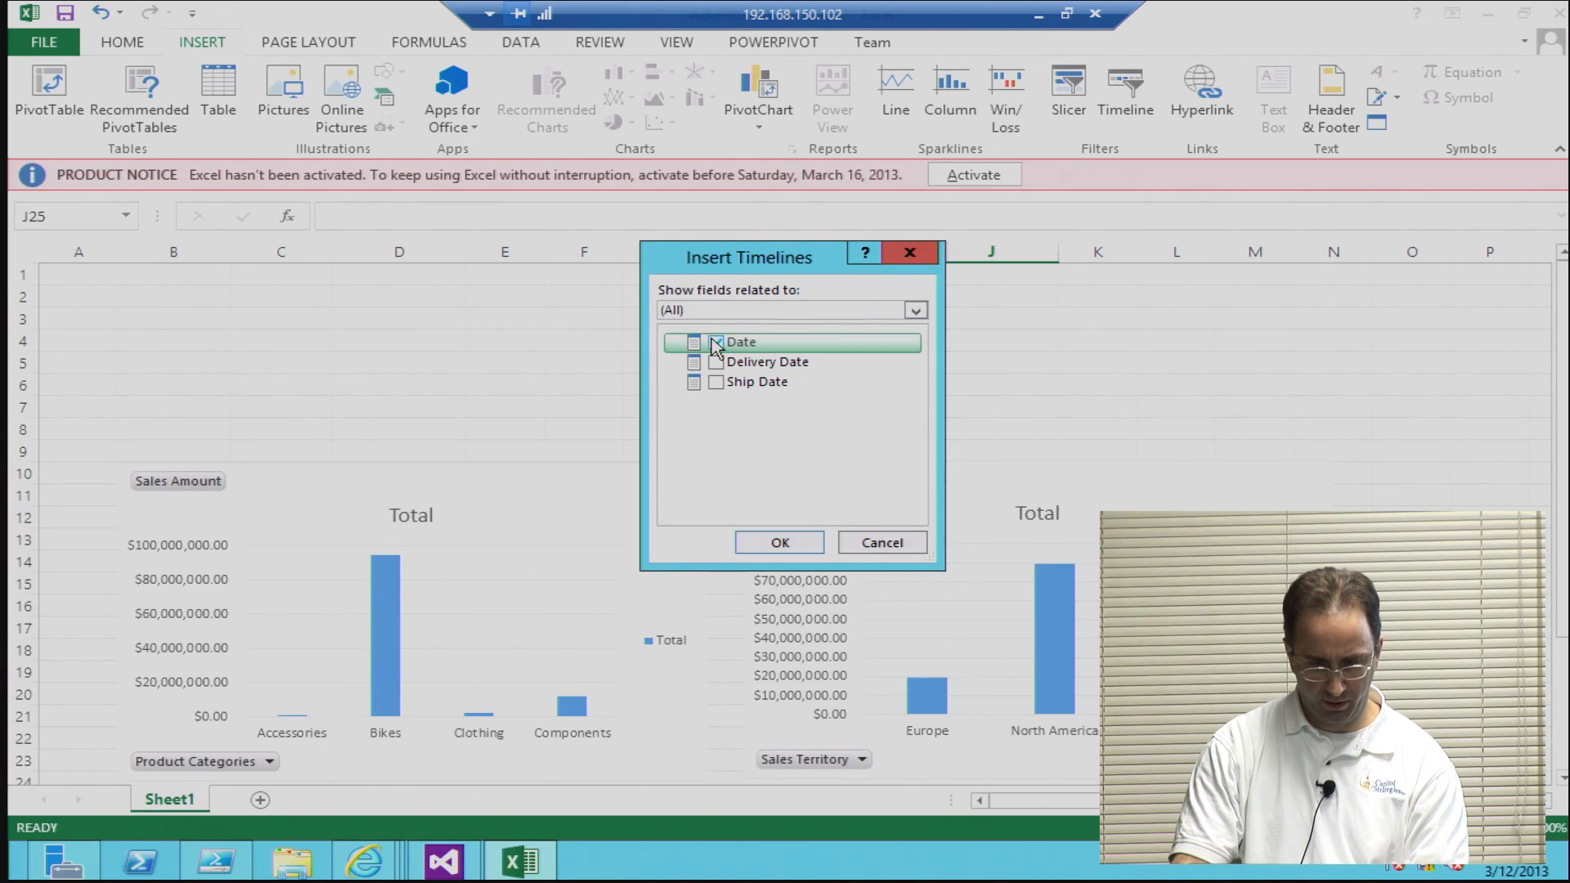
{"action": "left_click", "coordinate": [779, 544]}
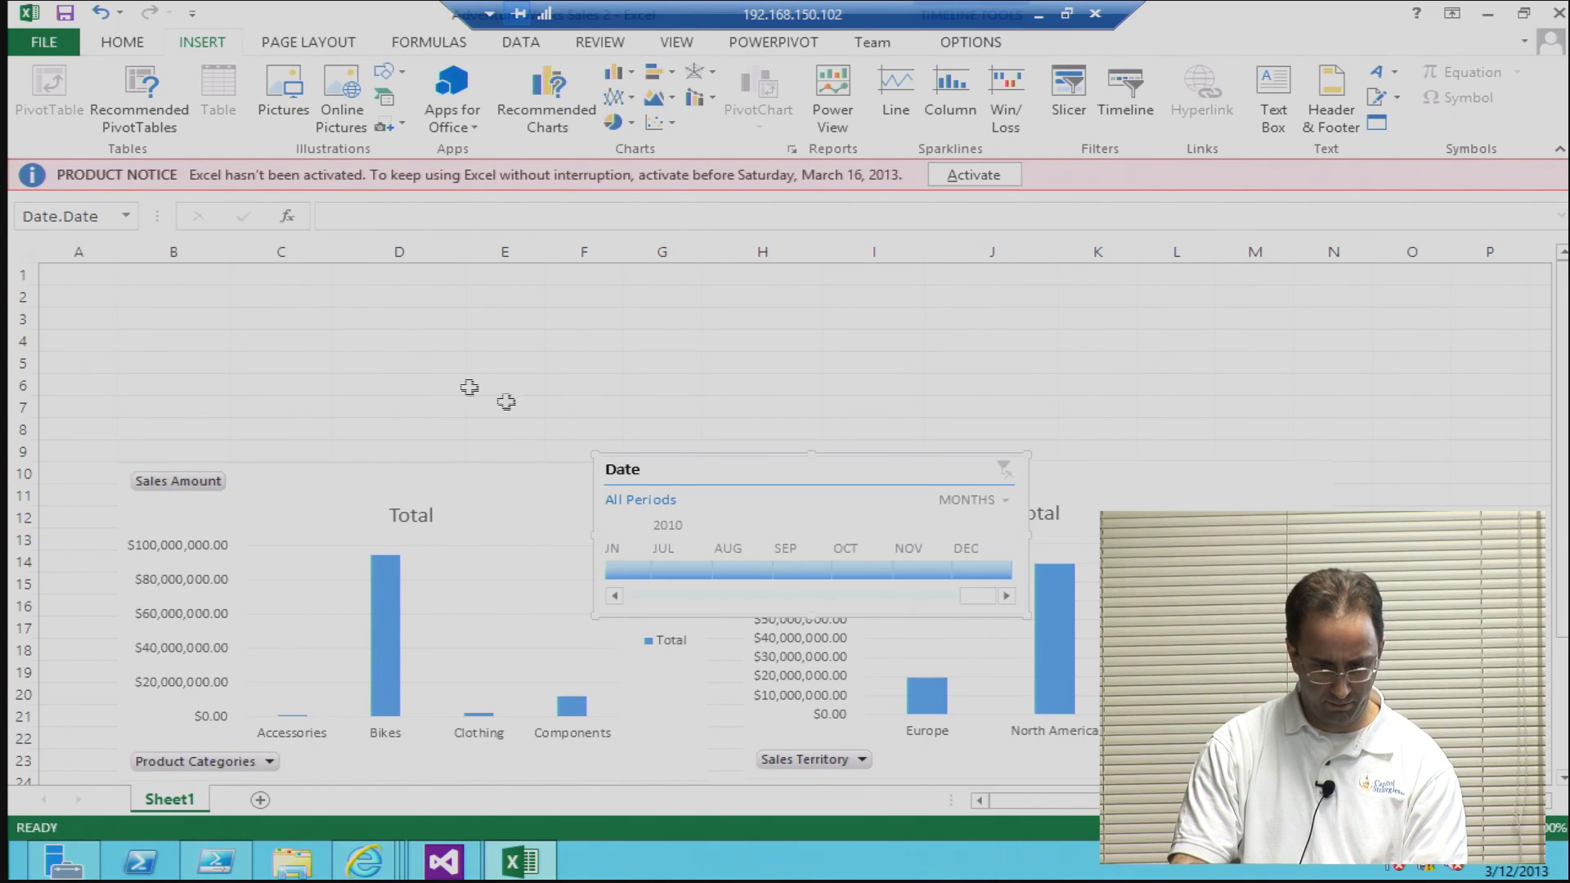
Step: Stretch the Date timeline across the area above both charts and connect it to the ChannelSales, GeoSales, OrderSales and ProductSales reports
{"action": "left_click_drag", "start_coordinate": [671, 468], "coordinate": [195, 301]}
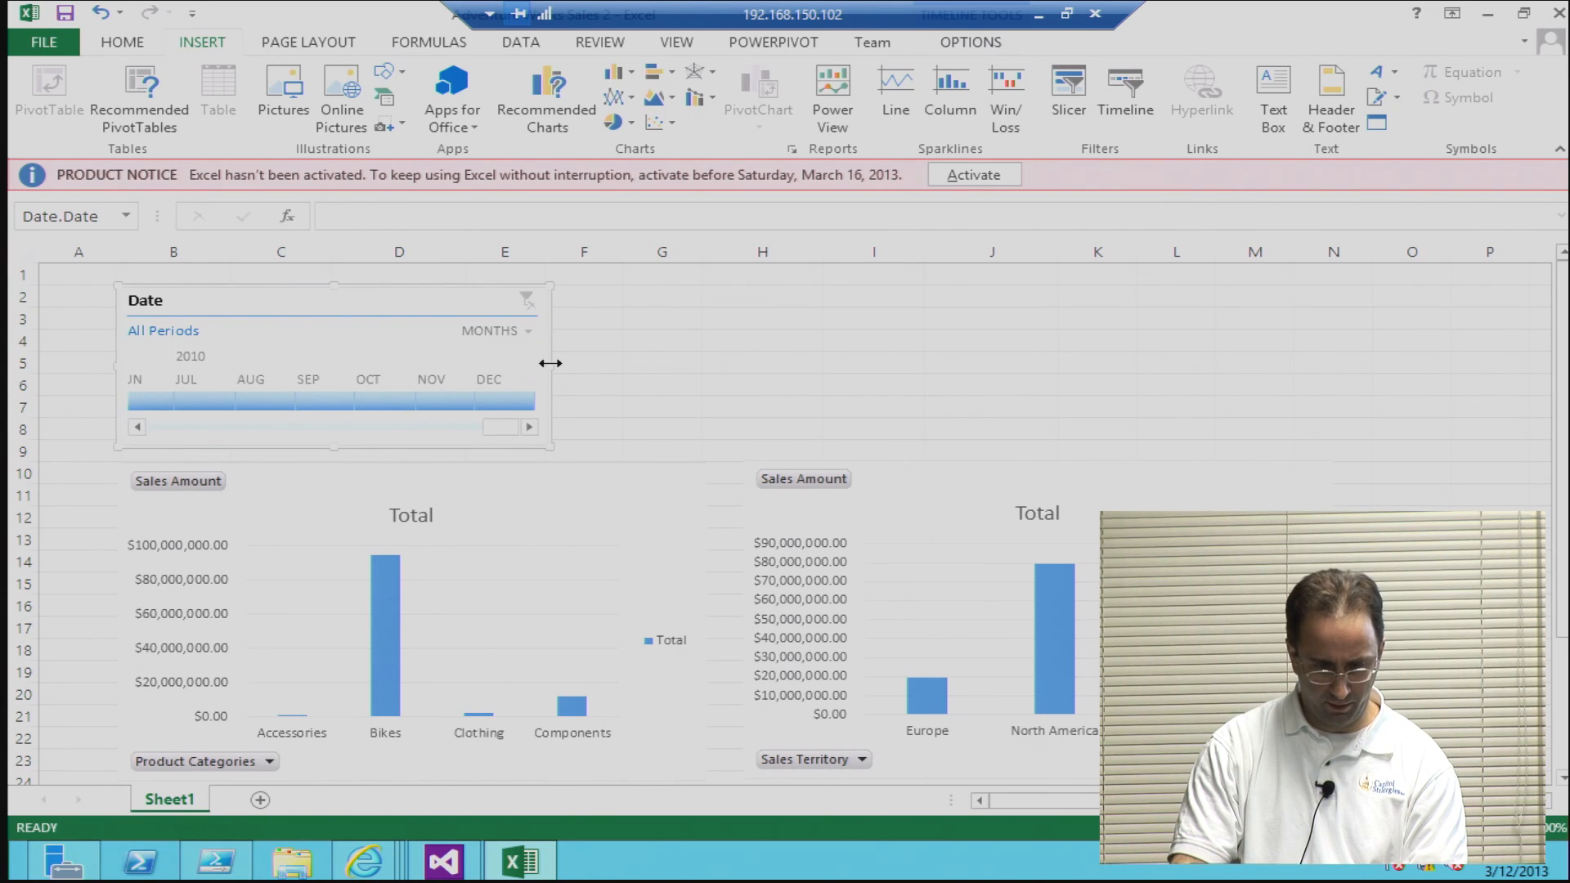
{"action": "left_click_drag", "start_coordinate": [550, 363], "coordinate": [1323, 362]}
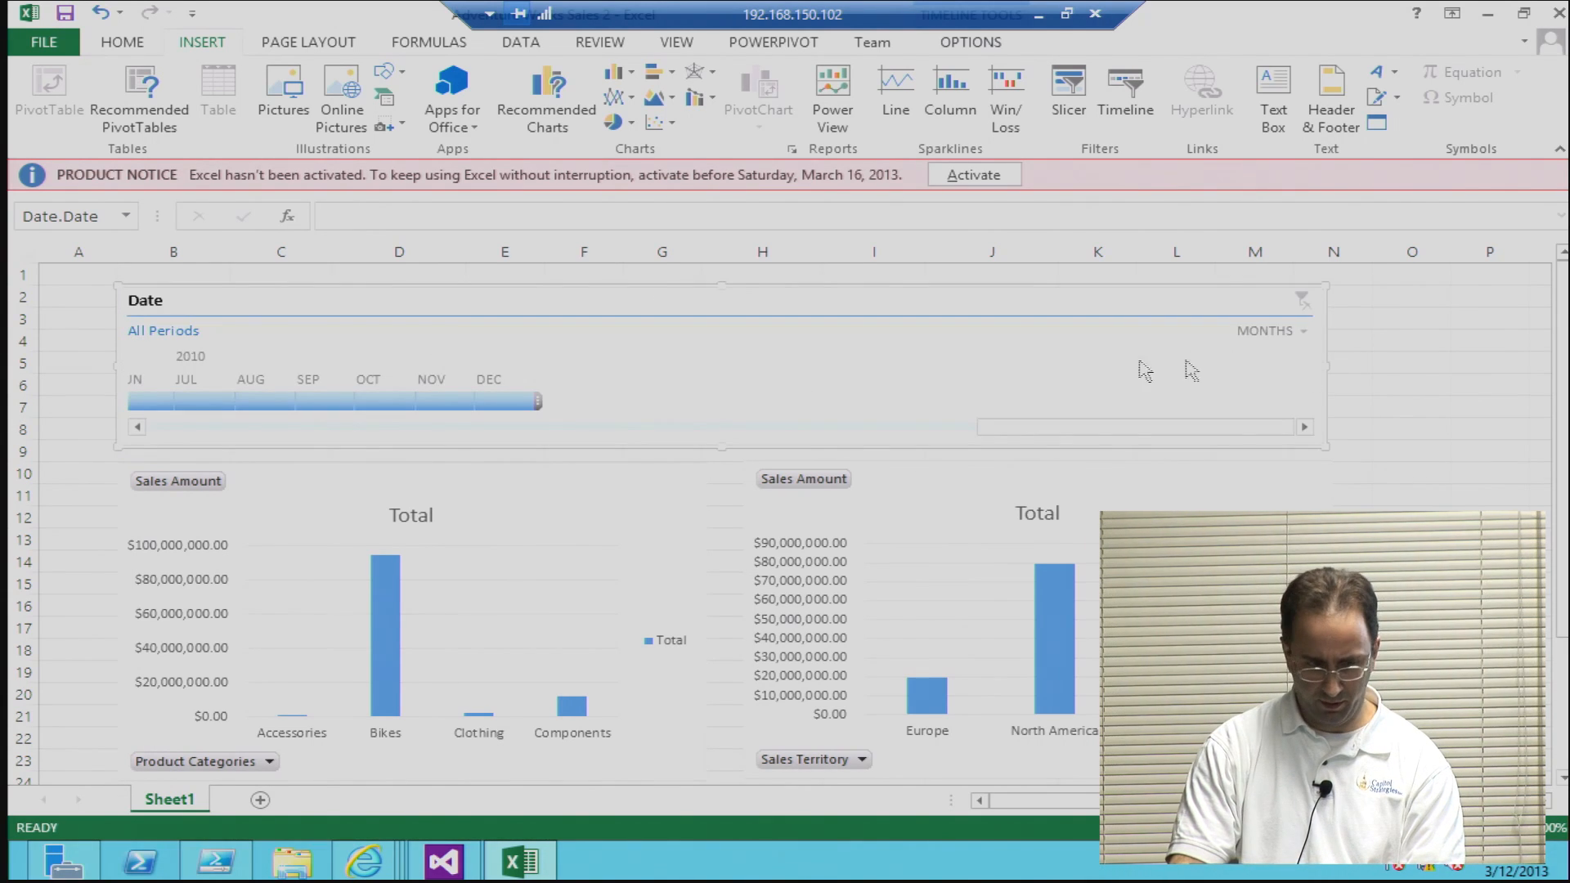
{"action": "right_click", "coordinate": [809, 387]}
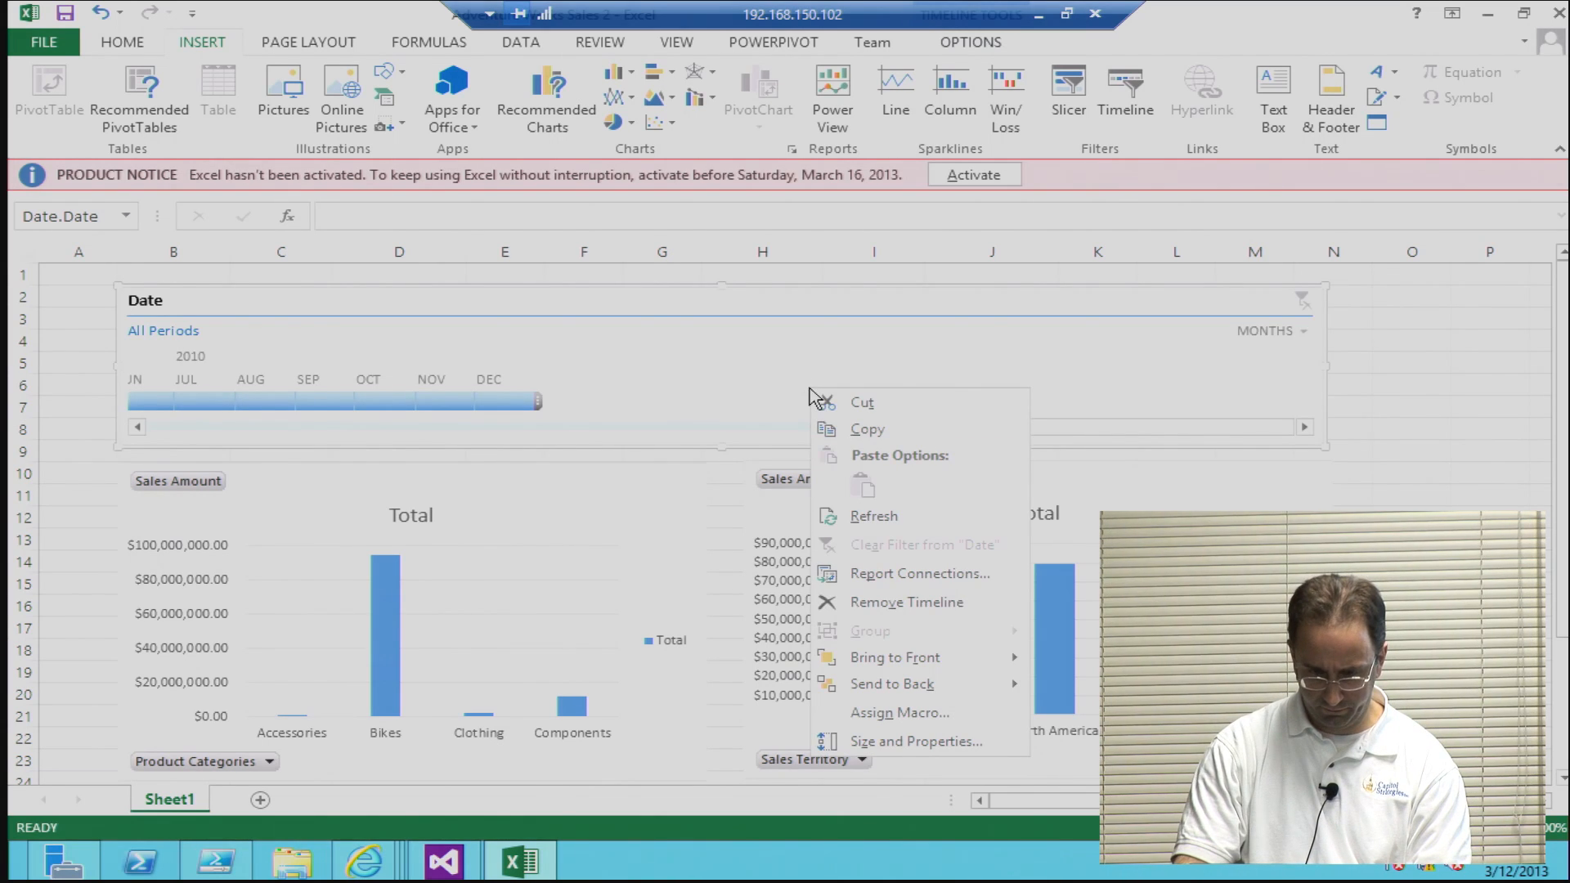
{"action": "left_click", "coordinate": [899, 573]}
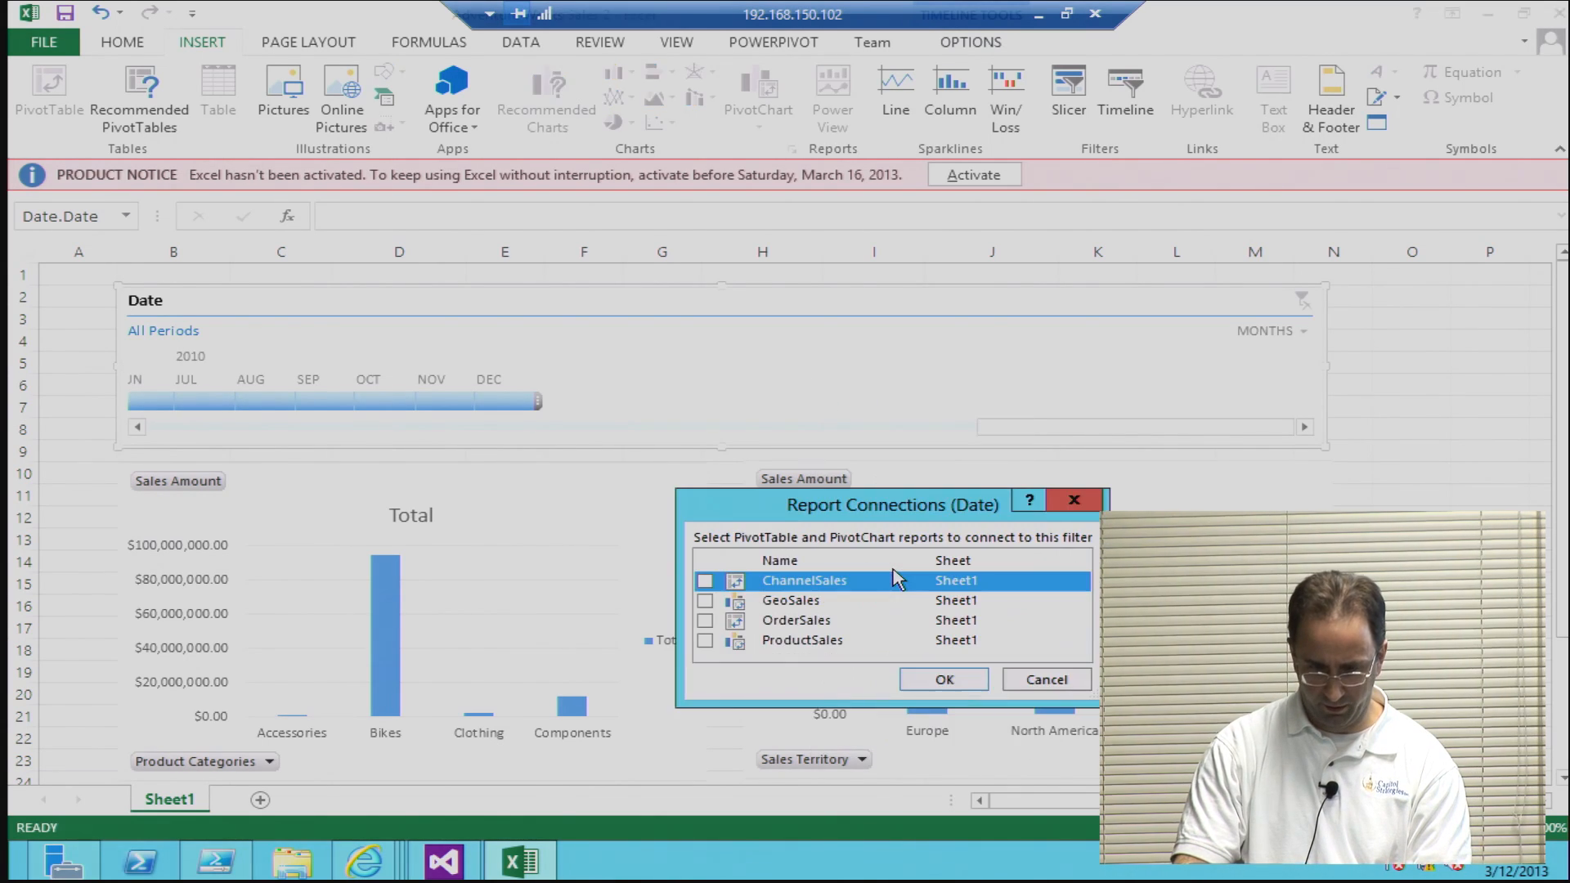
{"action": "left_click", "coordinate": [705, 600]}
{"action": "left_click", "coordinate": [704, 620]}
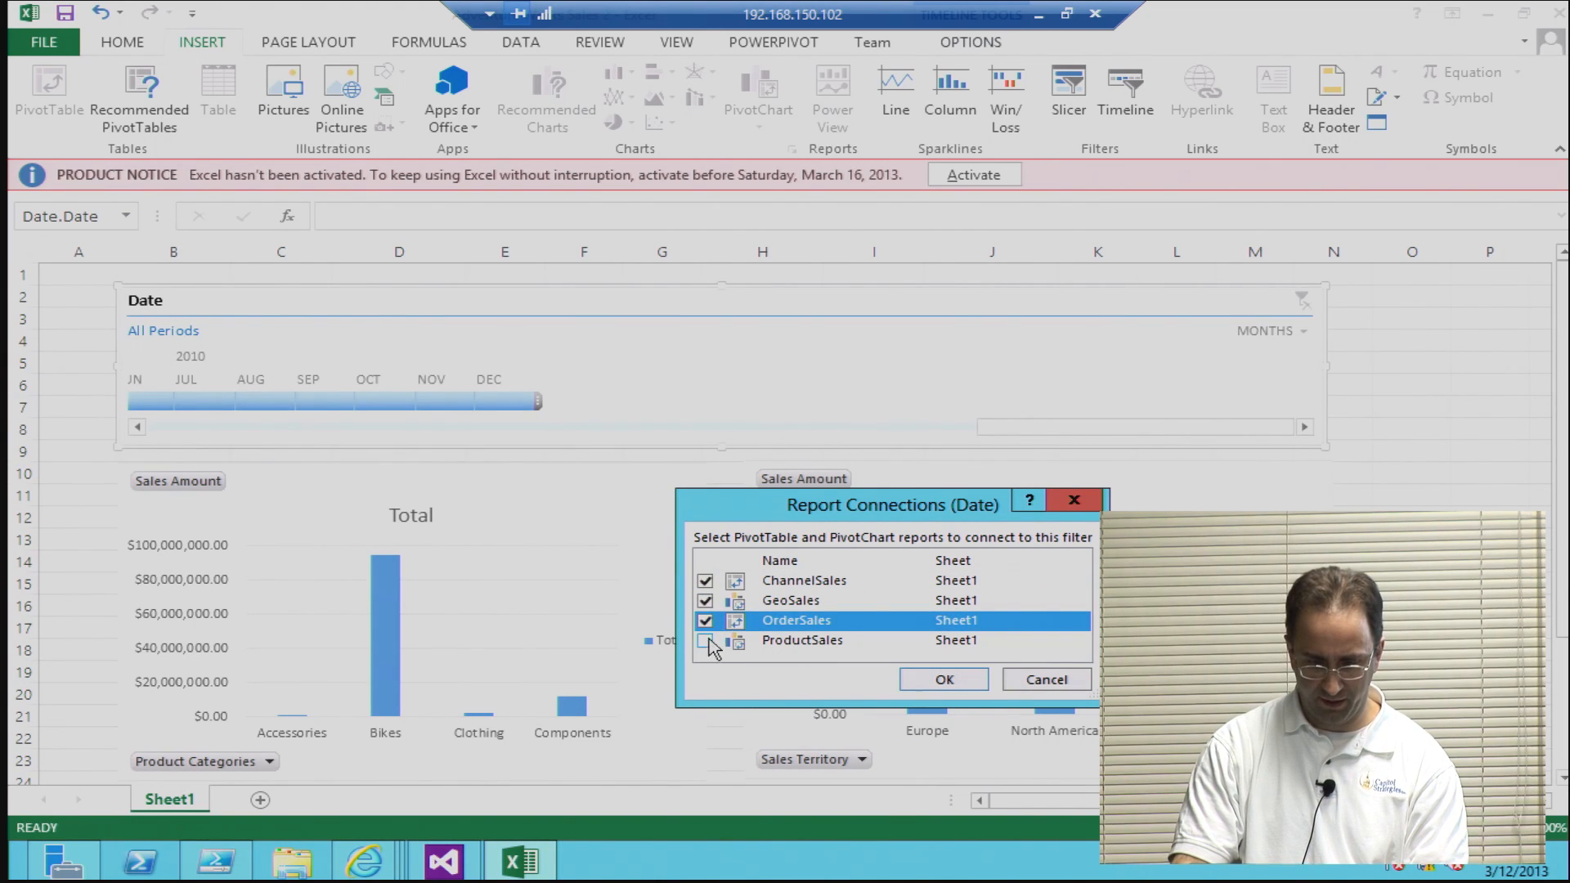
{"action": "left_click", "coordinate": [705, 640]}
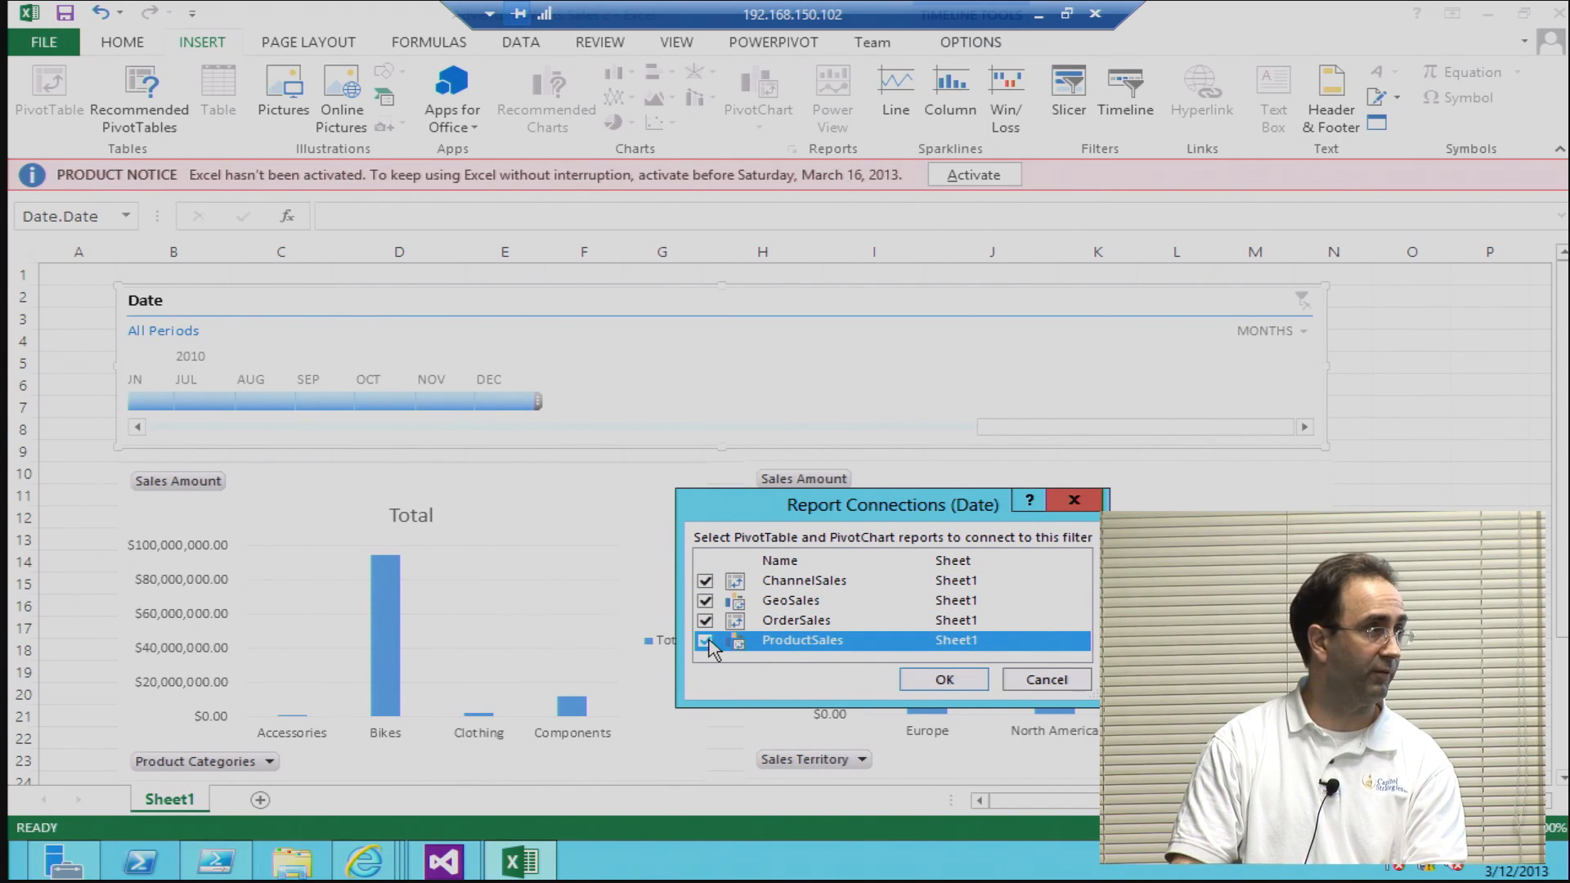
{"action": "left_click", "coordinate": [944, 679]}
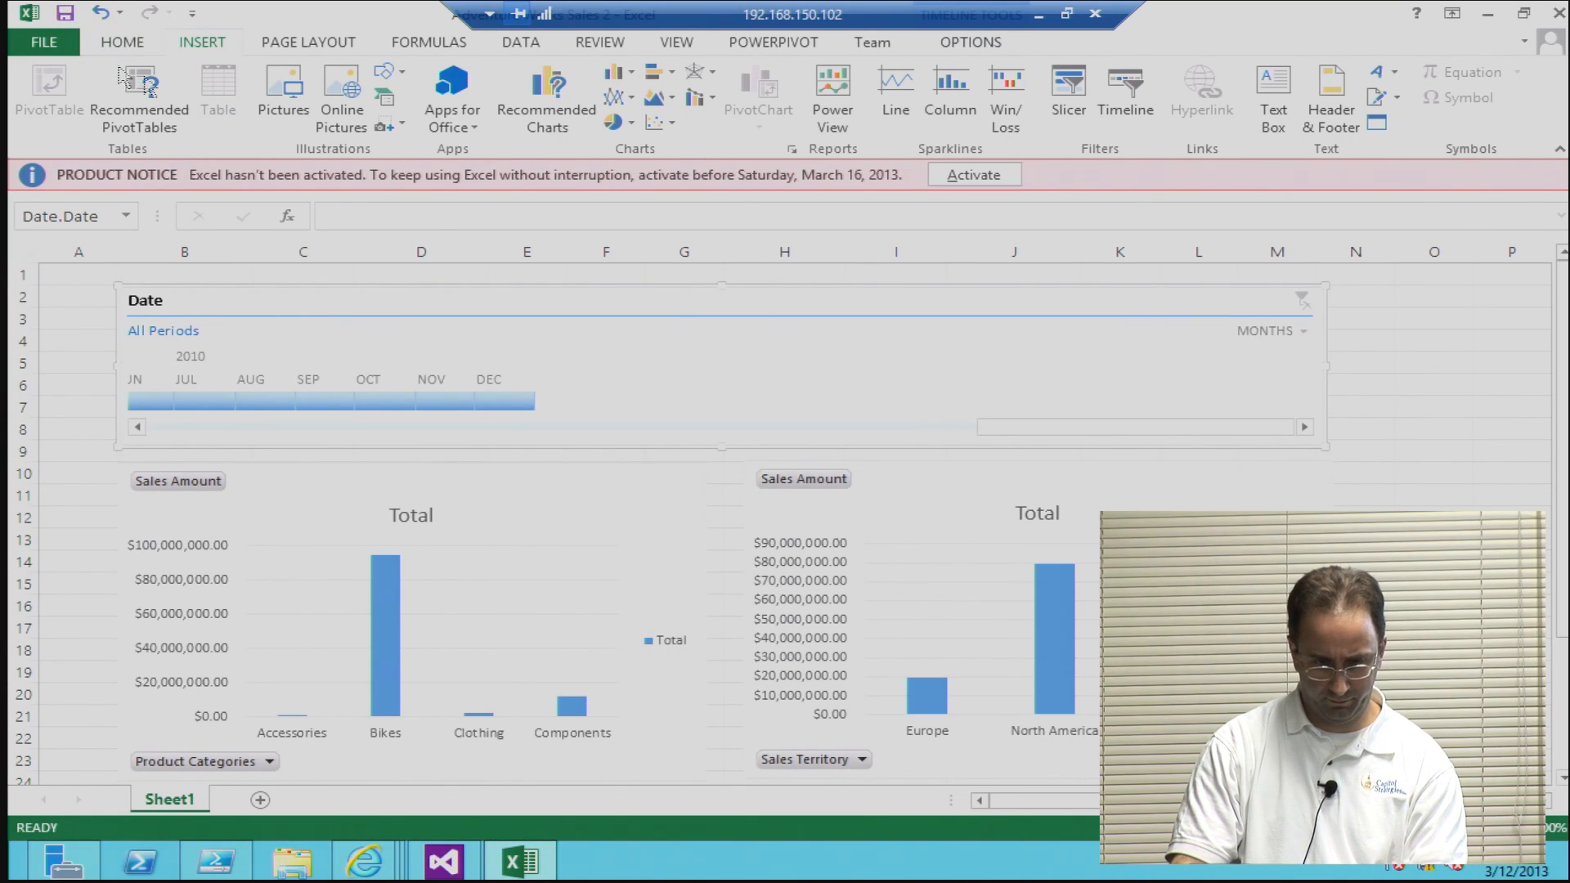
Step: Configure the workbook's Browser View Options to show Sheets, with All Sheets and Sheet1 included
{"action": "left_click", "coordinate": [518, 45]}
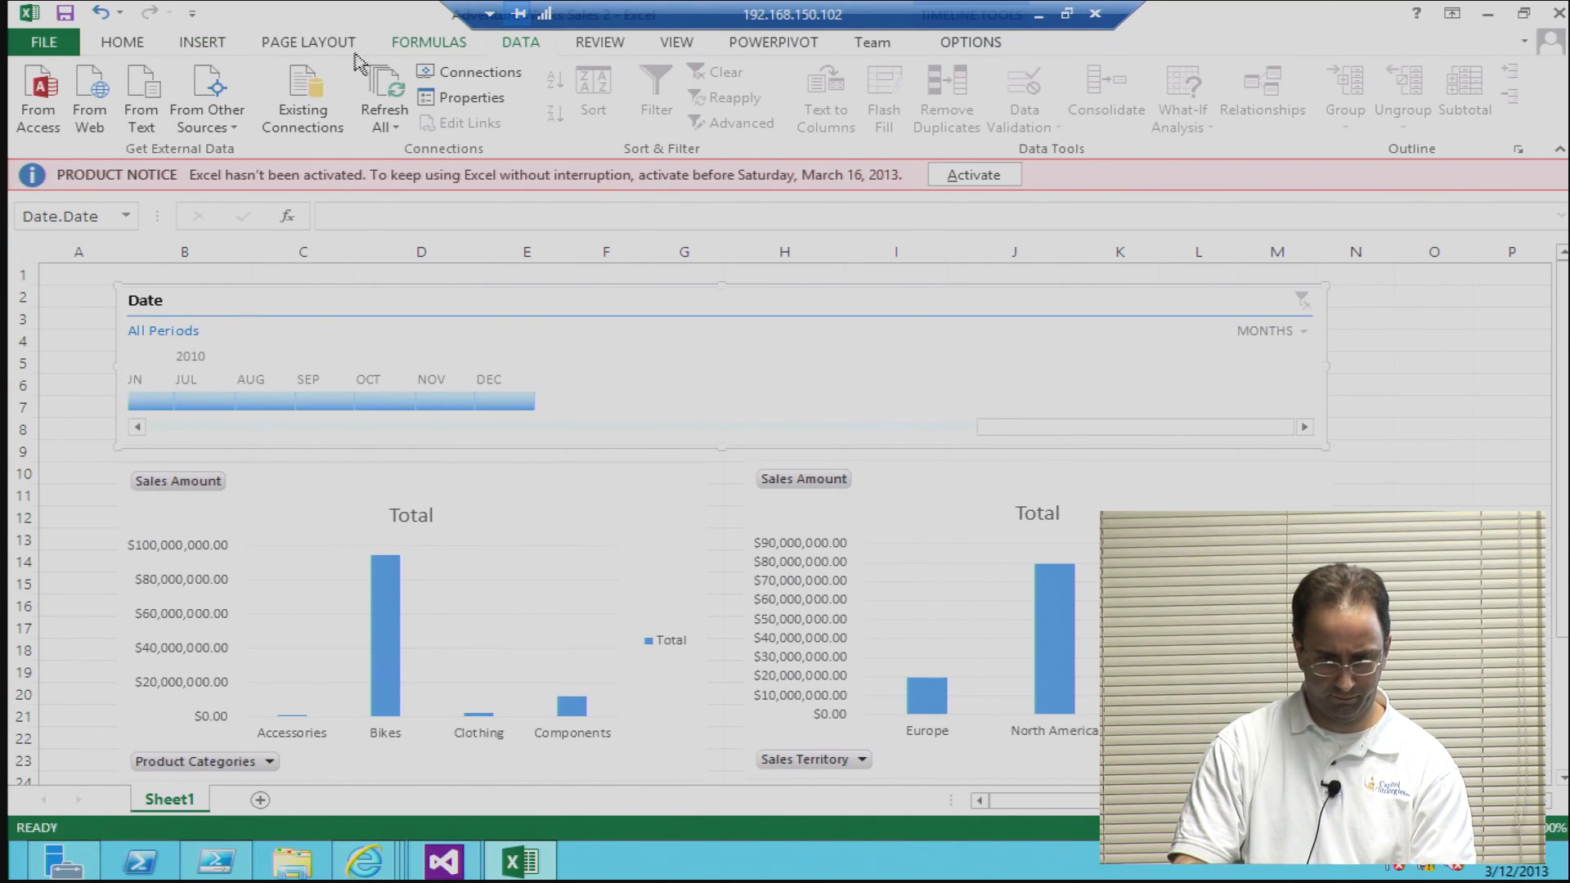
{"action": "left_click", "coordinate": [51, 43]}
{"action": "left_click", "coordinate": [245, 675]}
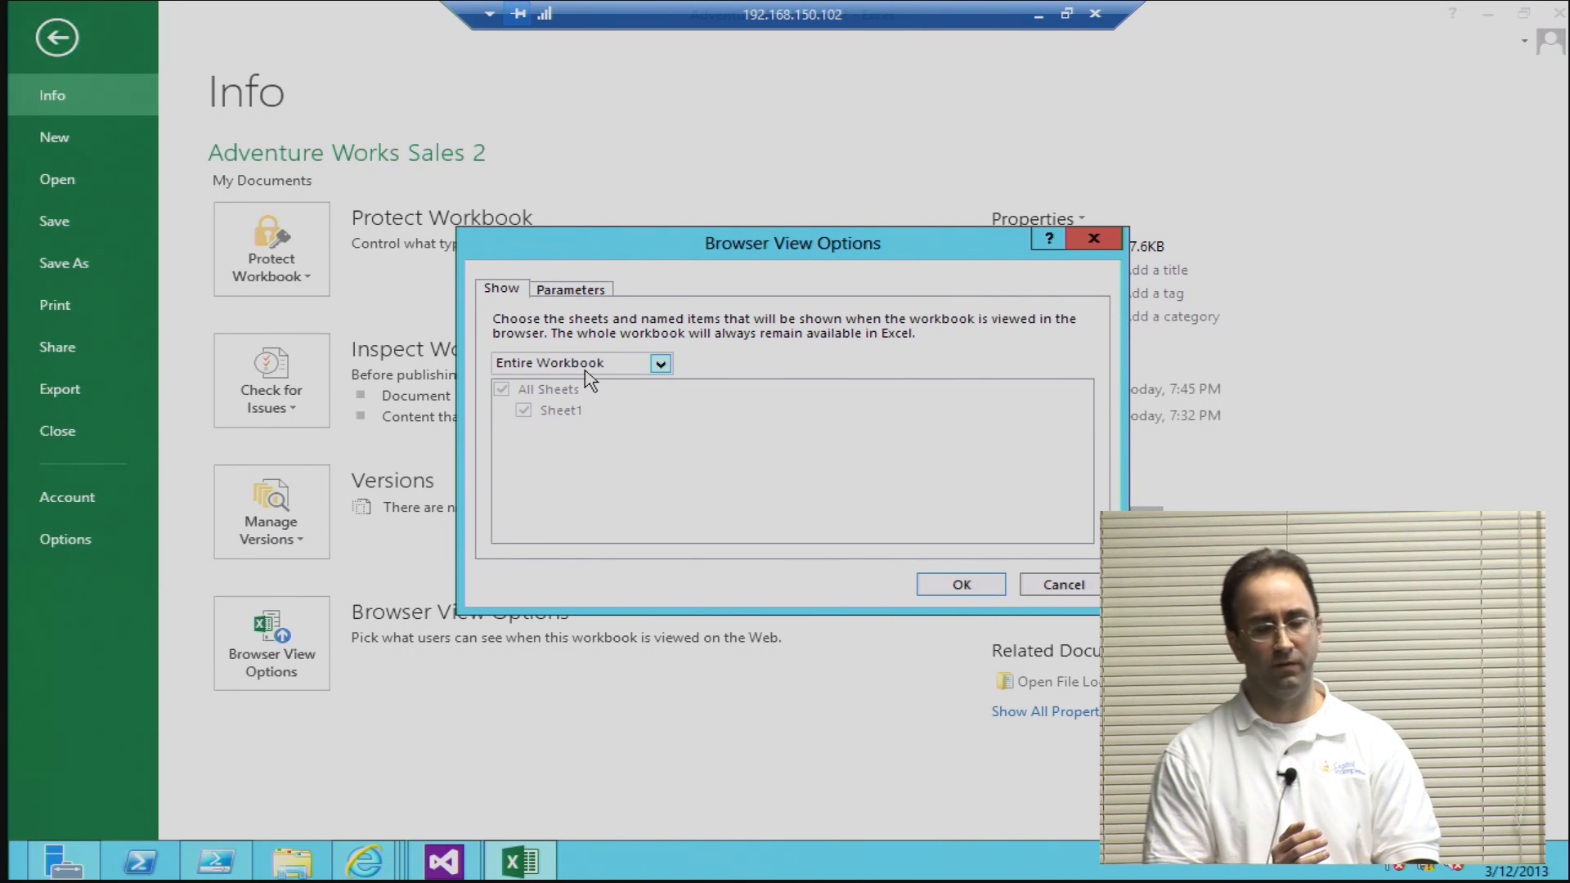
{"action": "left_click", "coordinate": [585, 366]}
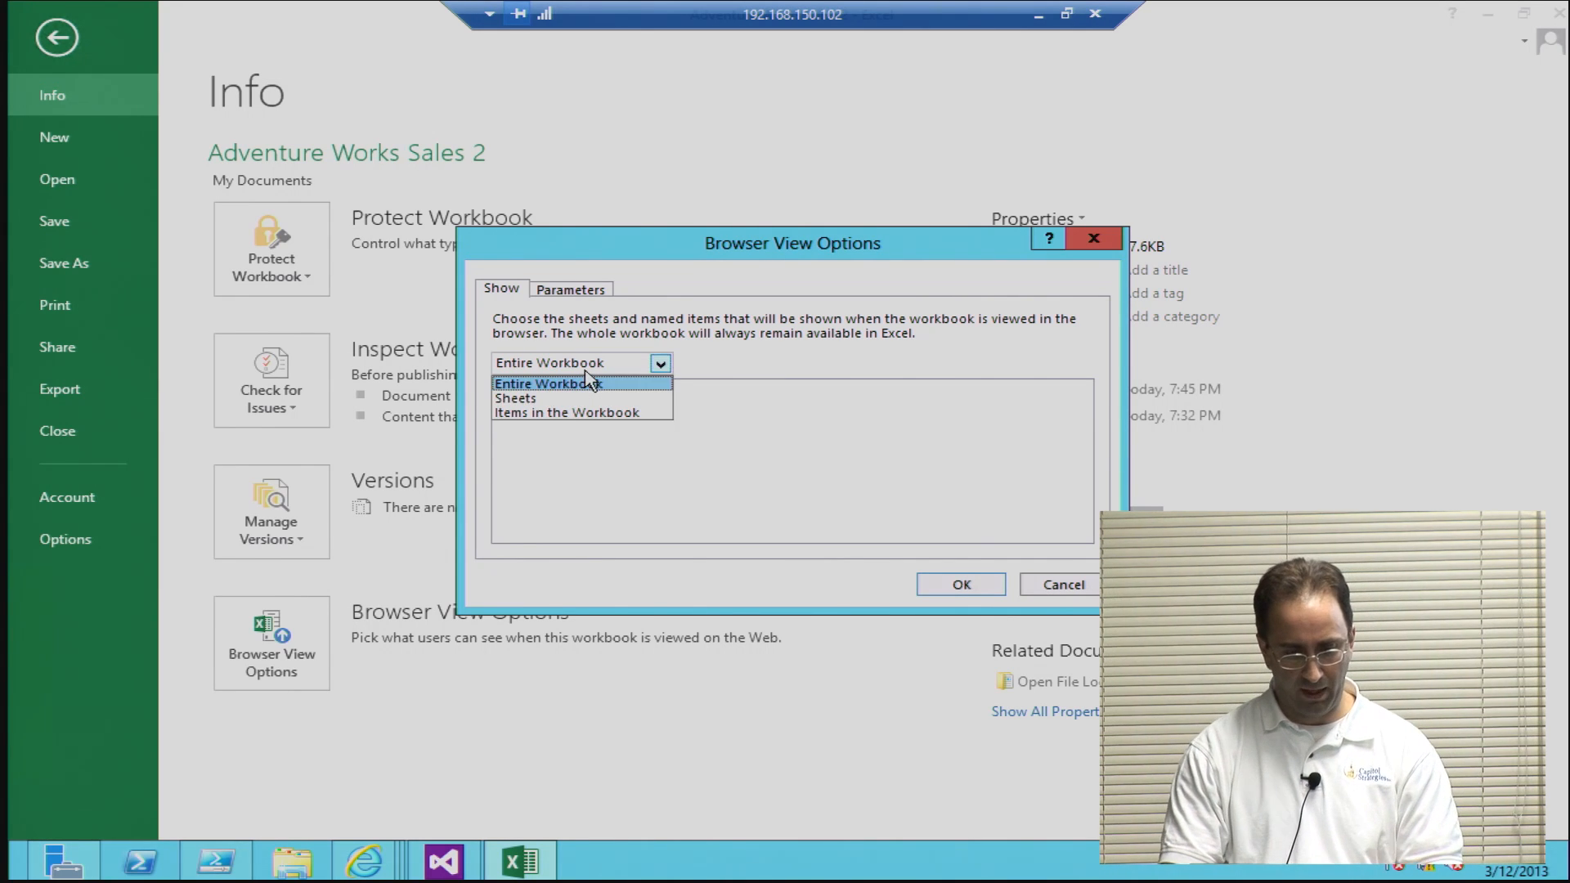
{"action": "left_click", "coordinate": [553, 400]}
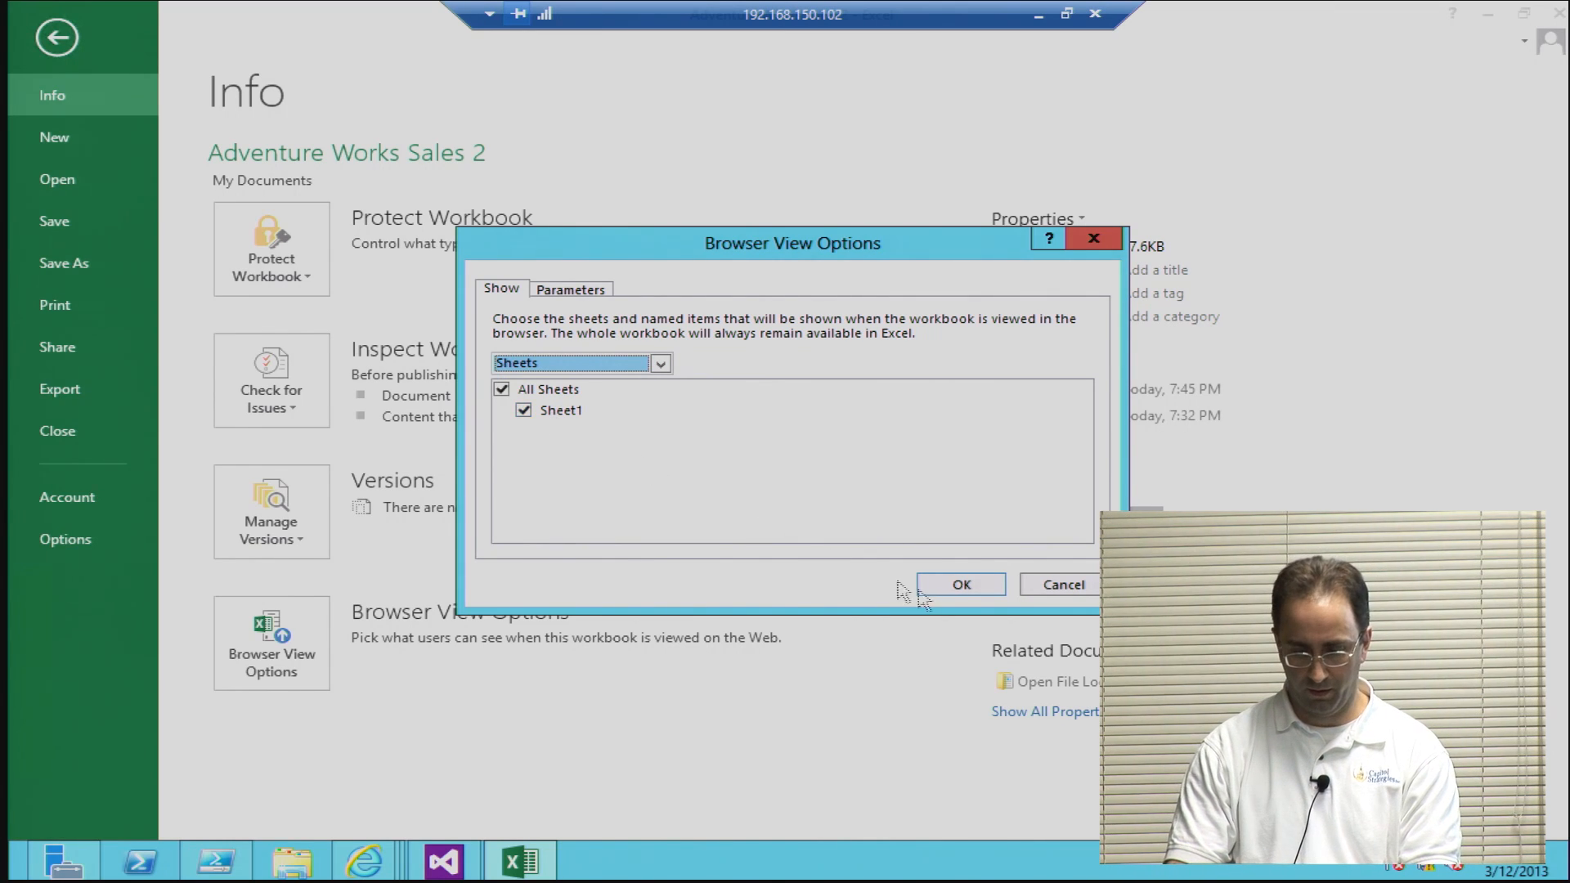
{"action": "left_click", "coordinate": [955, 585]}
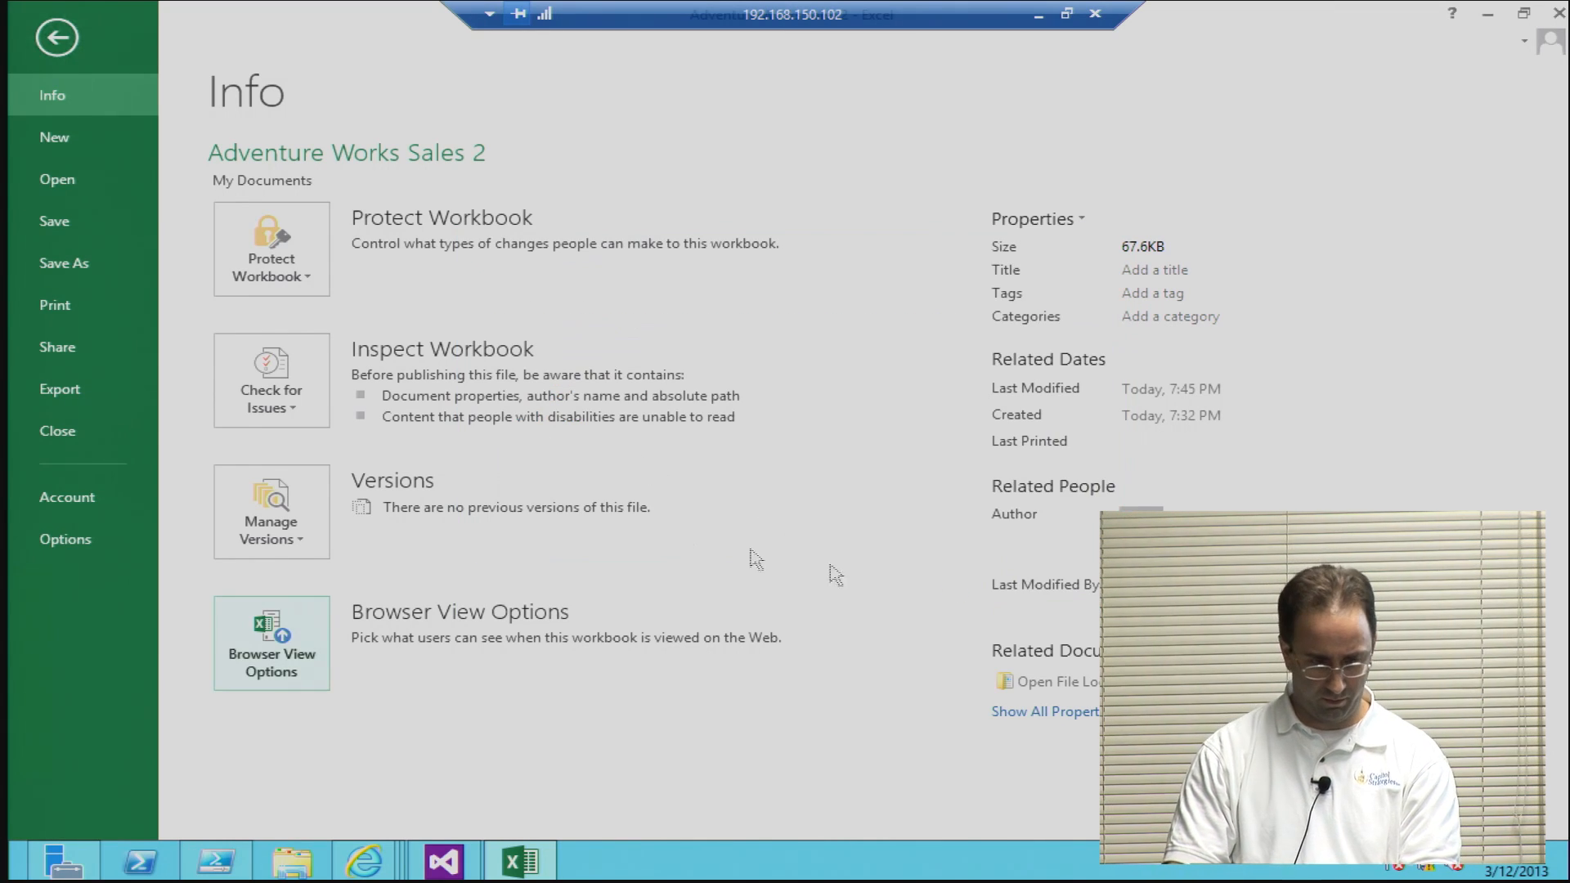
{"action": "left_click", "coordinate": [49, 268]}
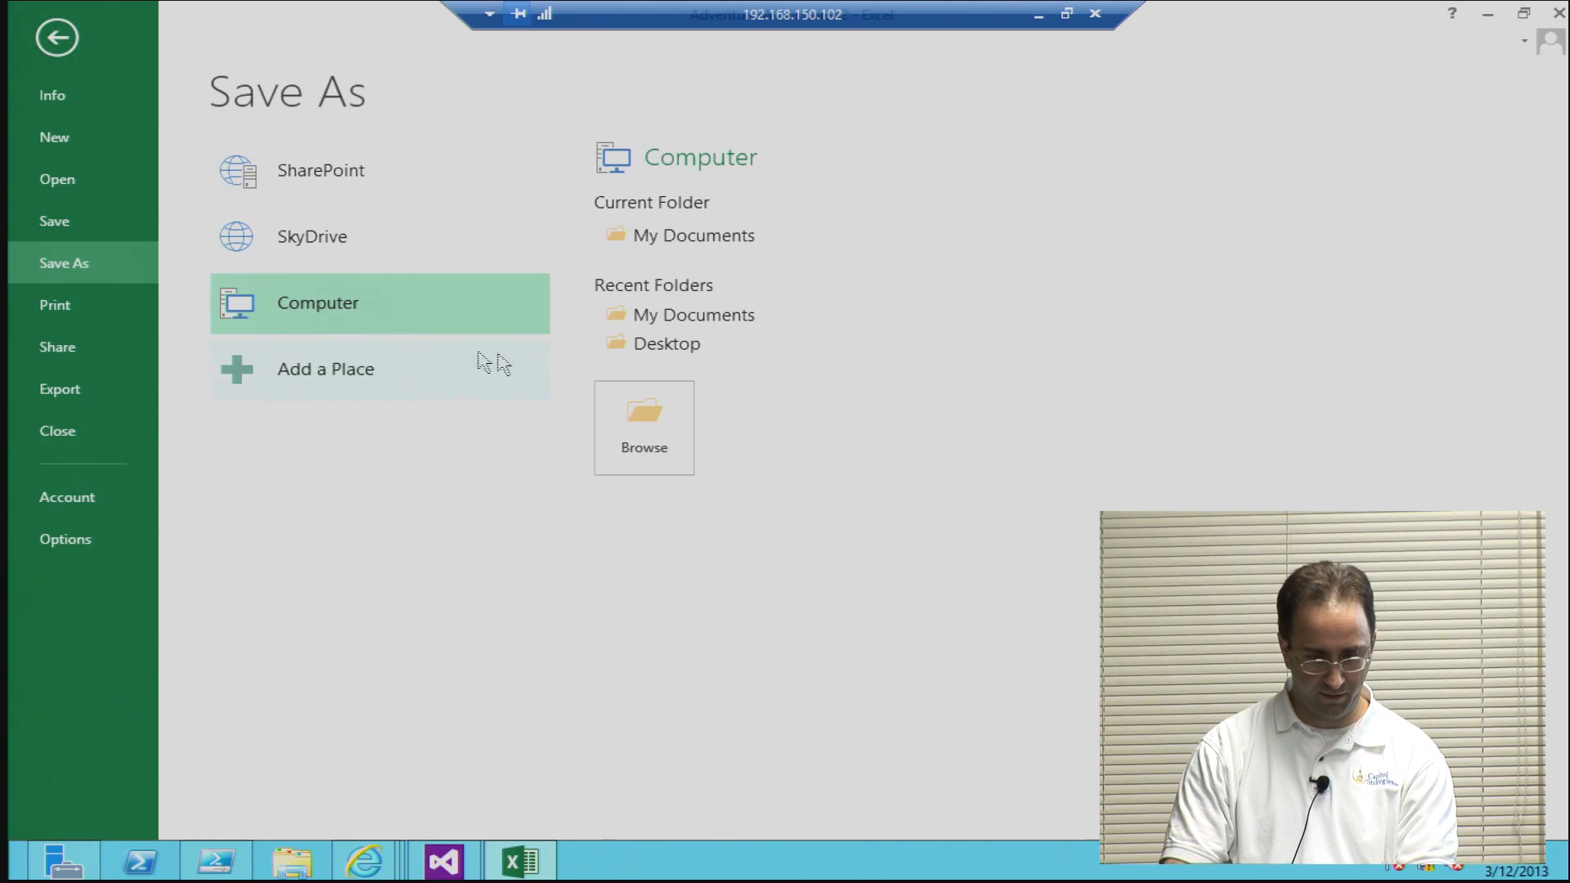
{"action": "left_click", "coordinate": [650, 434]}
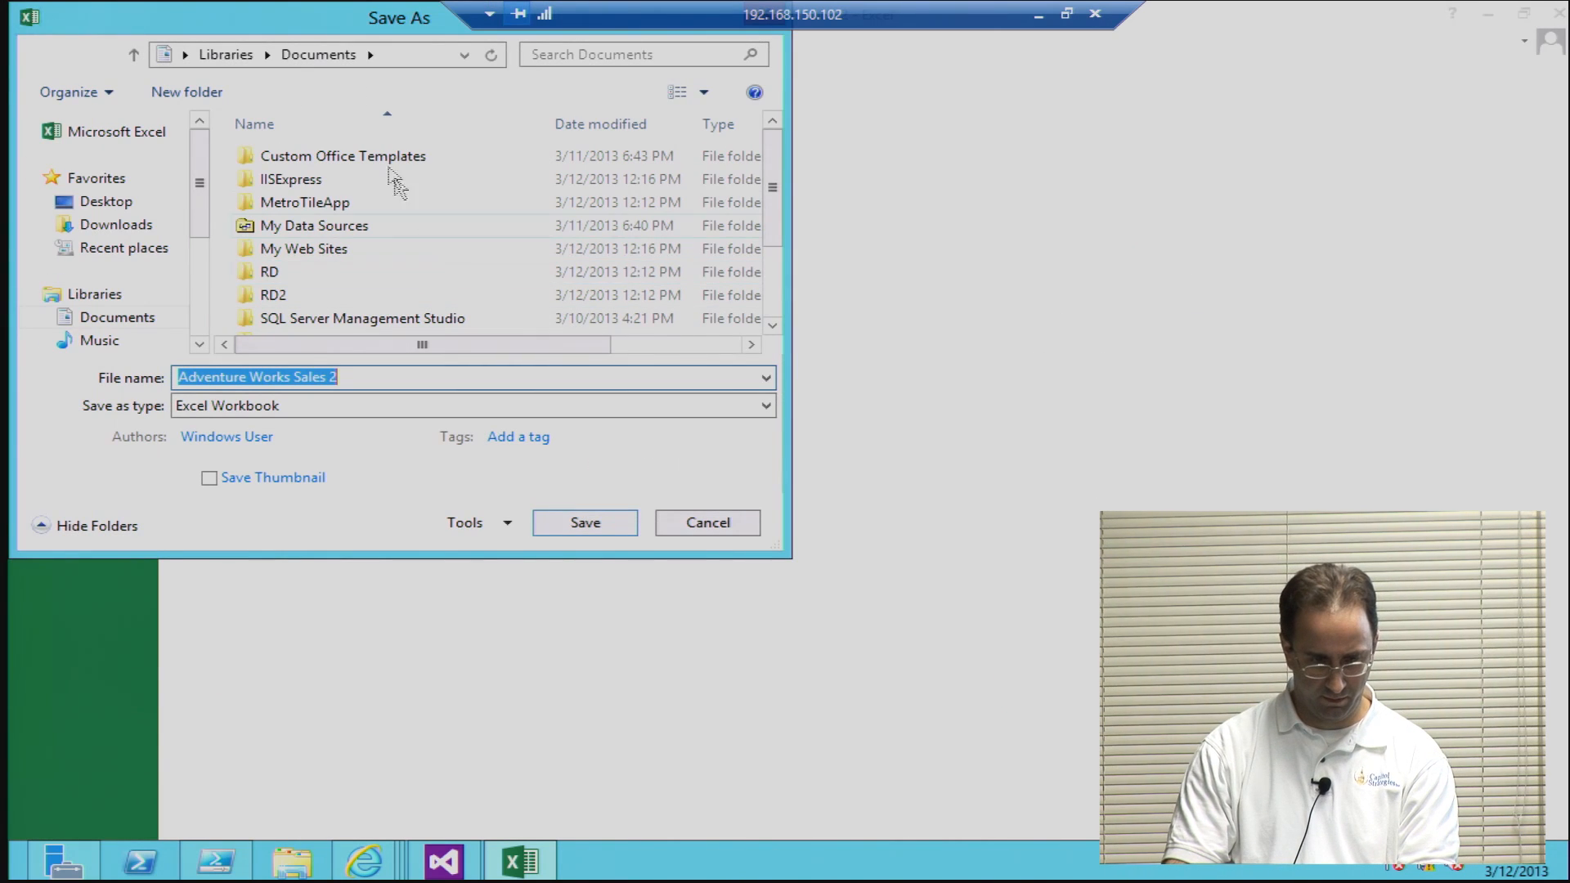
{"action": "left_click", "coordinate": [392, 54]}
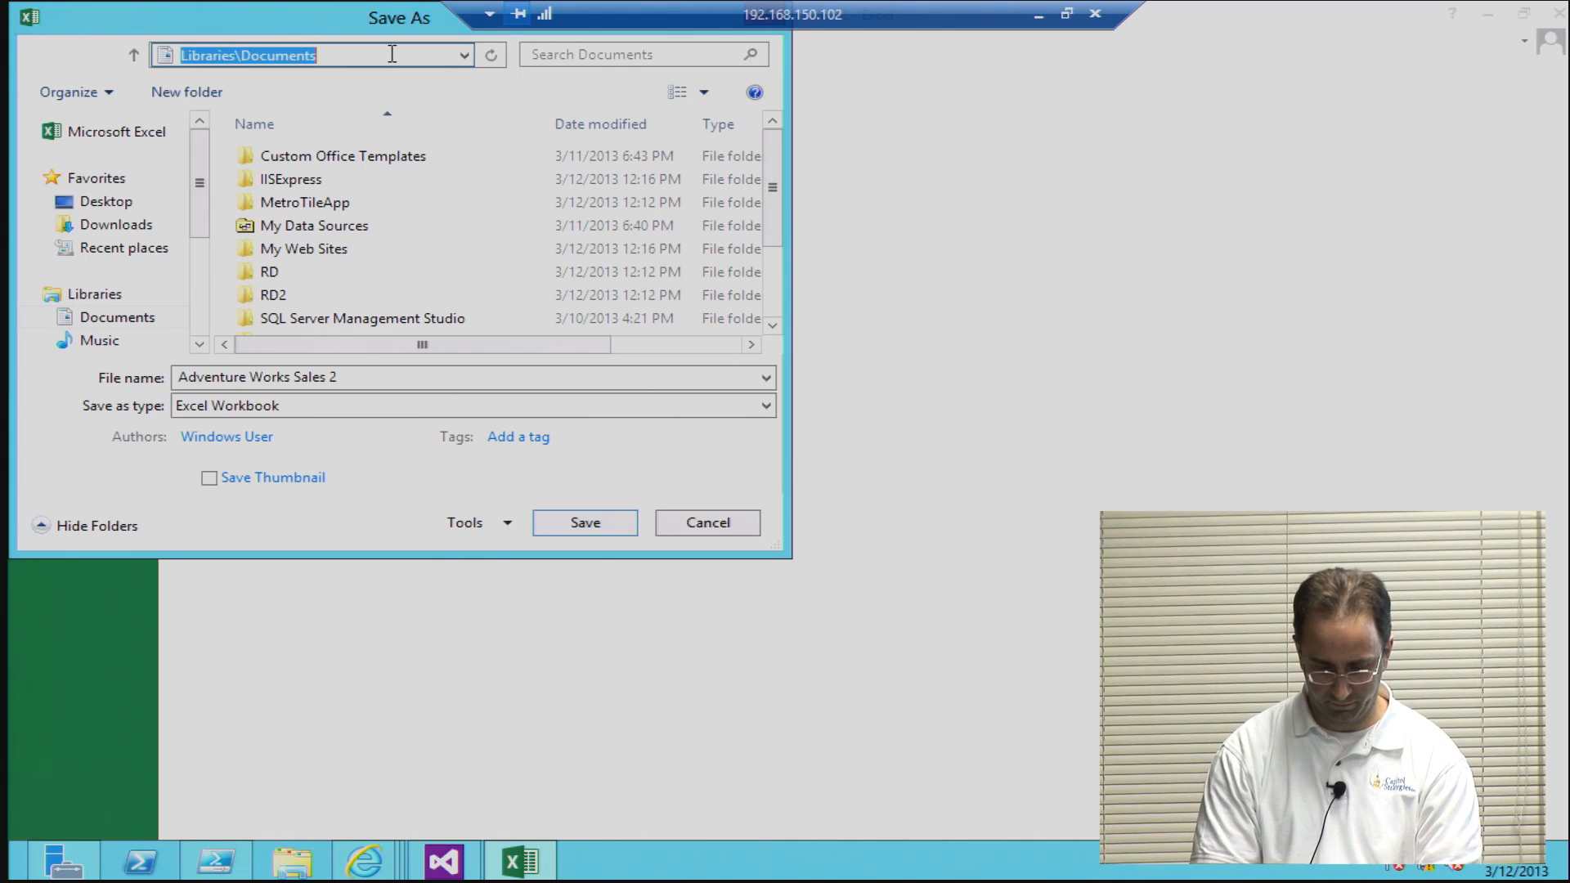
{"action": "type", "text": "http://"}
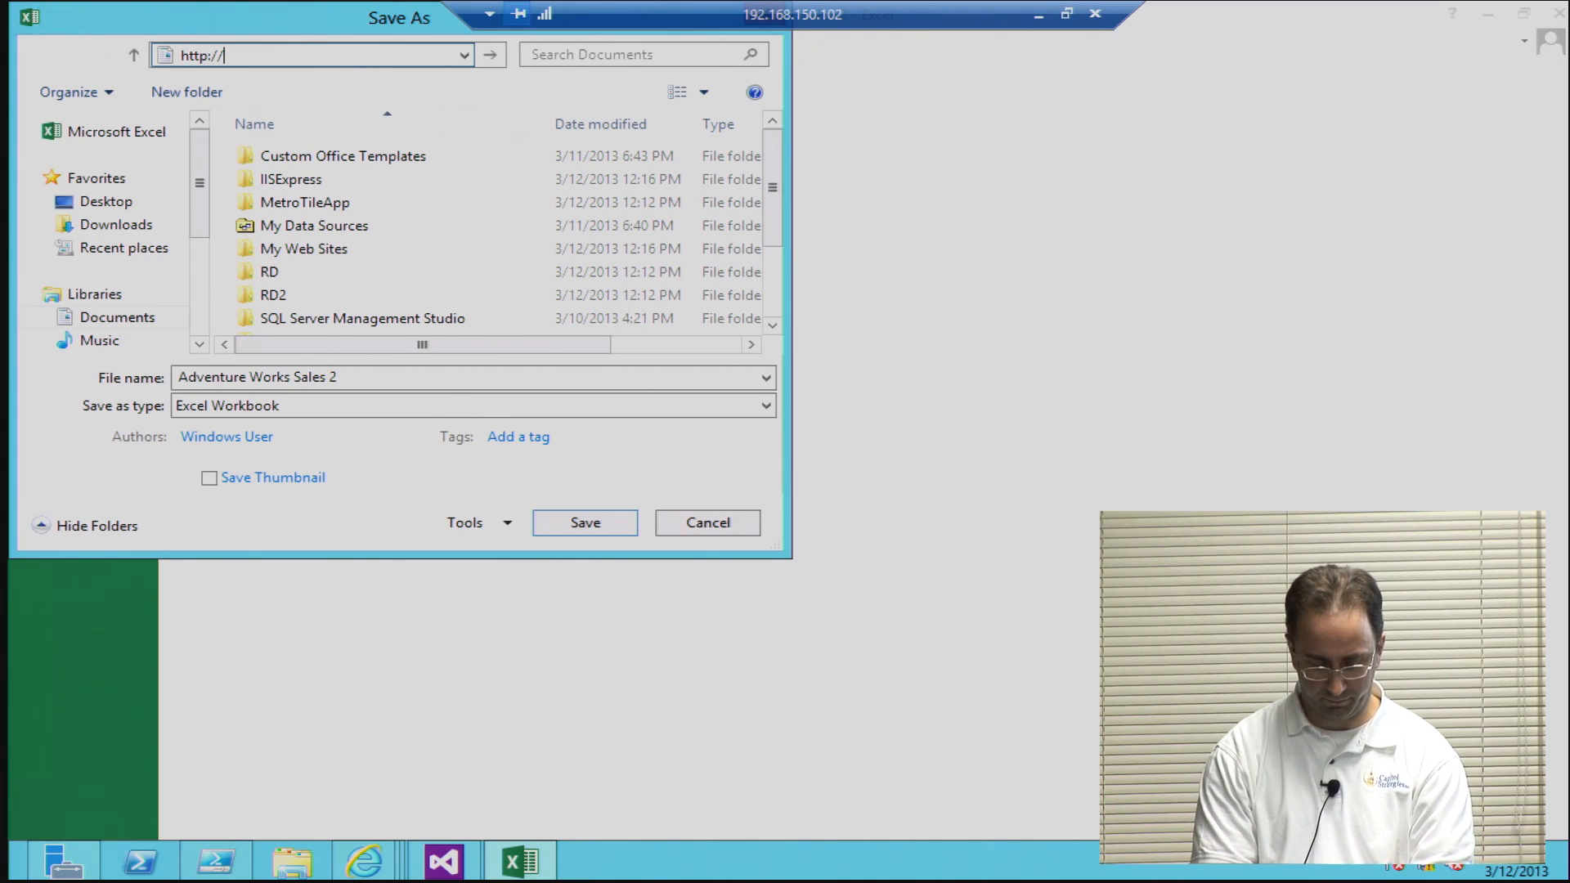
{"action": "type", "text": "intranet"}
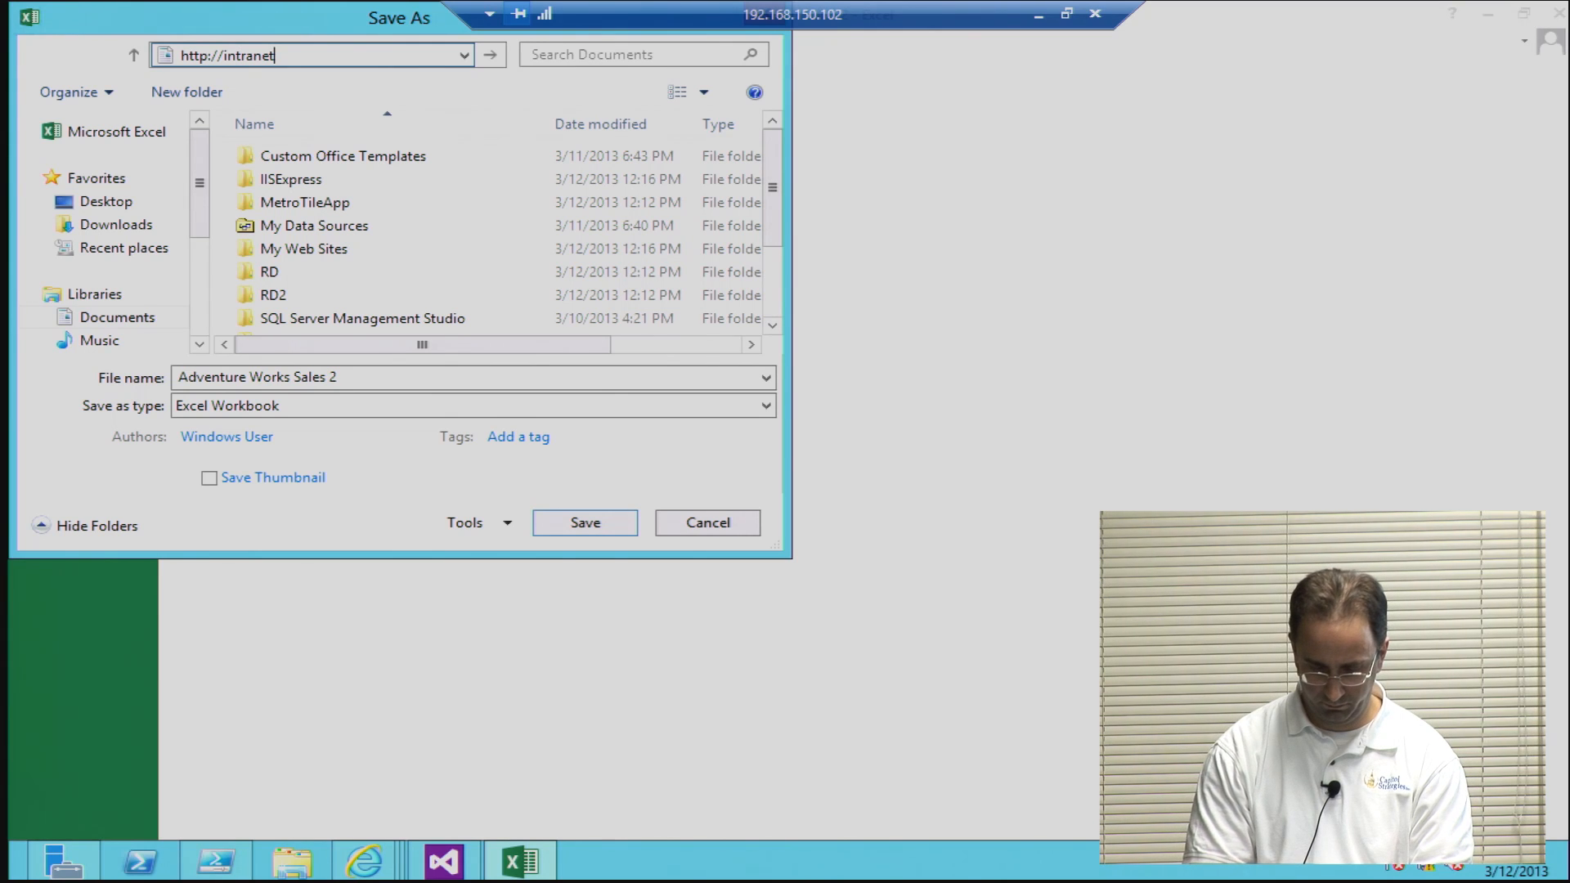
{"action": "type", "text": ".001"}
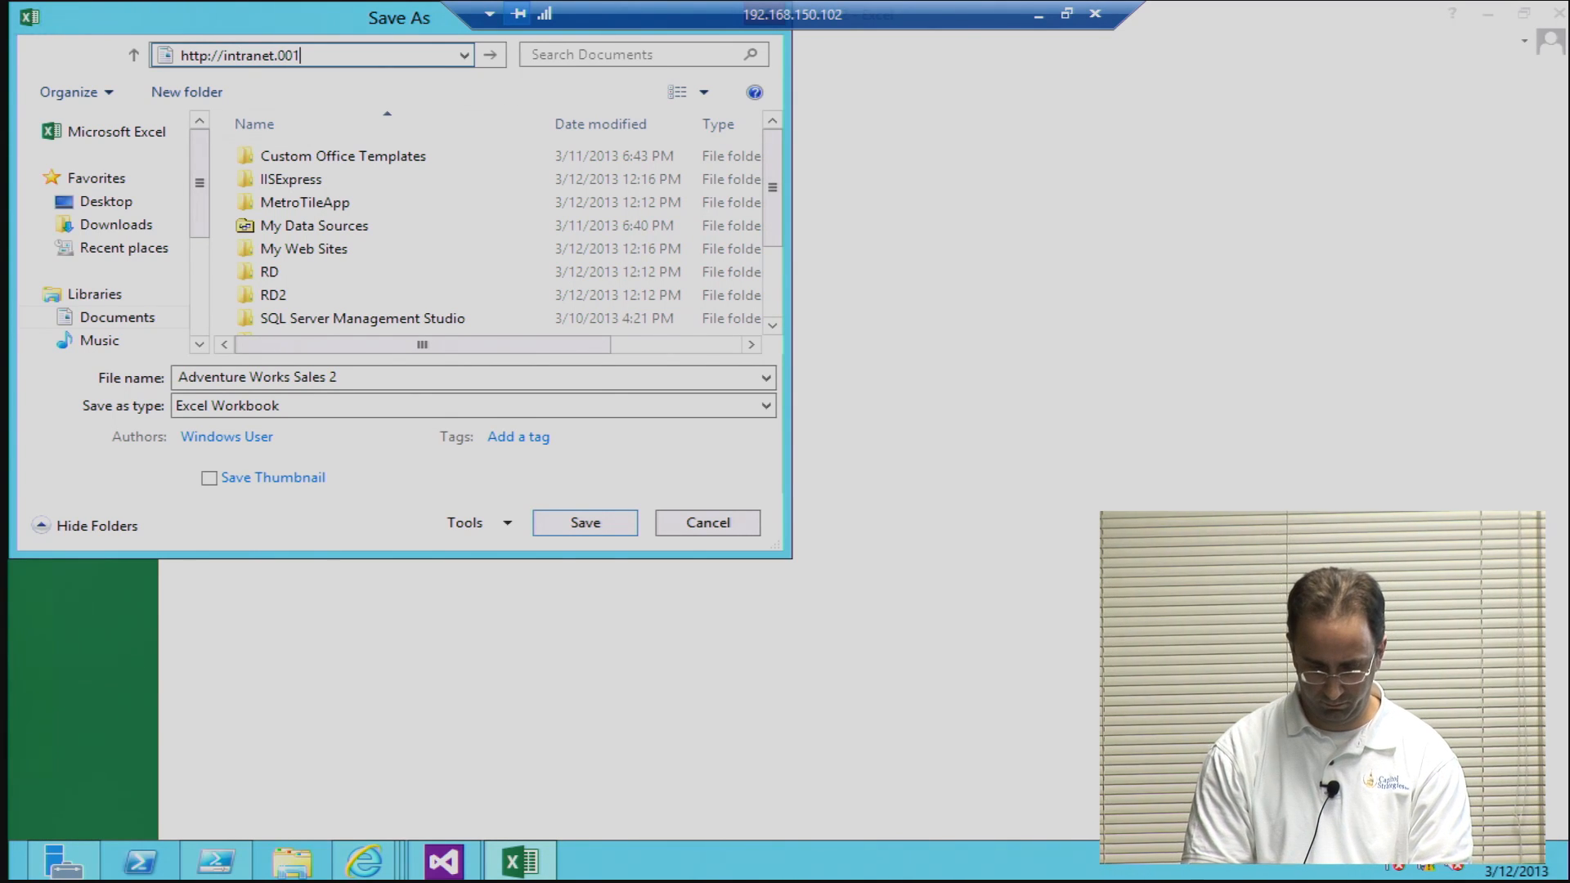
{"action": "key", "text": "BackSpace"}
{"action": "key", "text": "BackSpace"}
{"action": "key", "text": "BackSpace"}
{"action": "key", "text": "BackSpace"}
{"action": "type", "text": ".lab-001.local/Exc"}
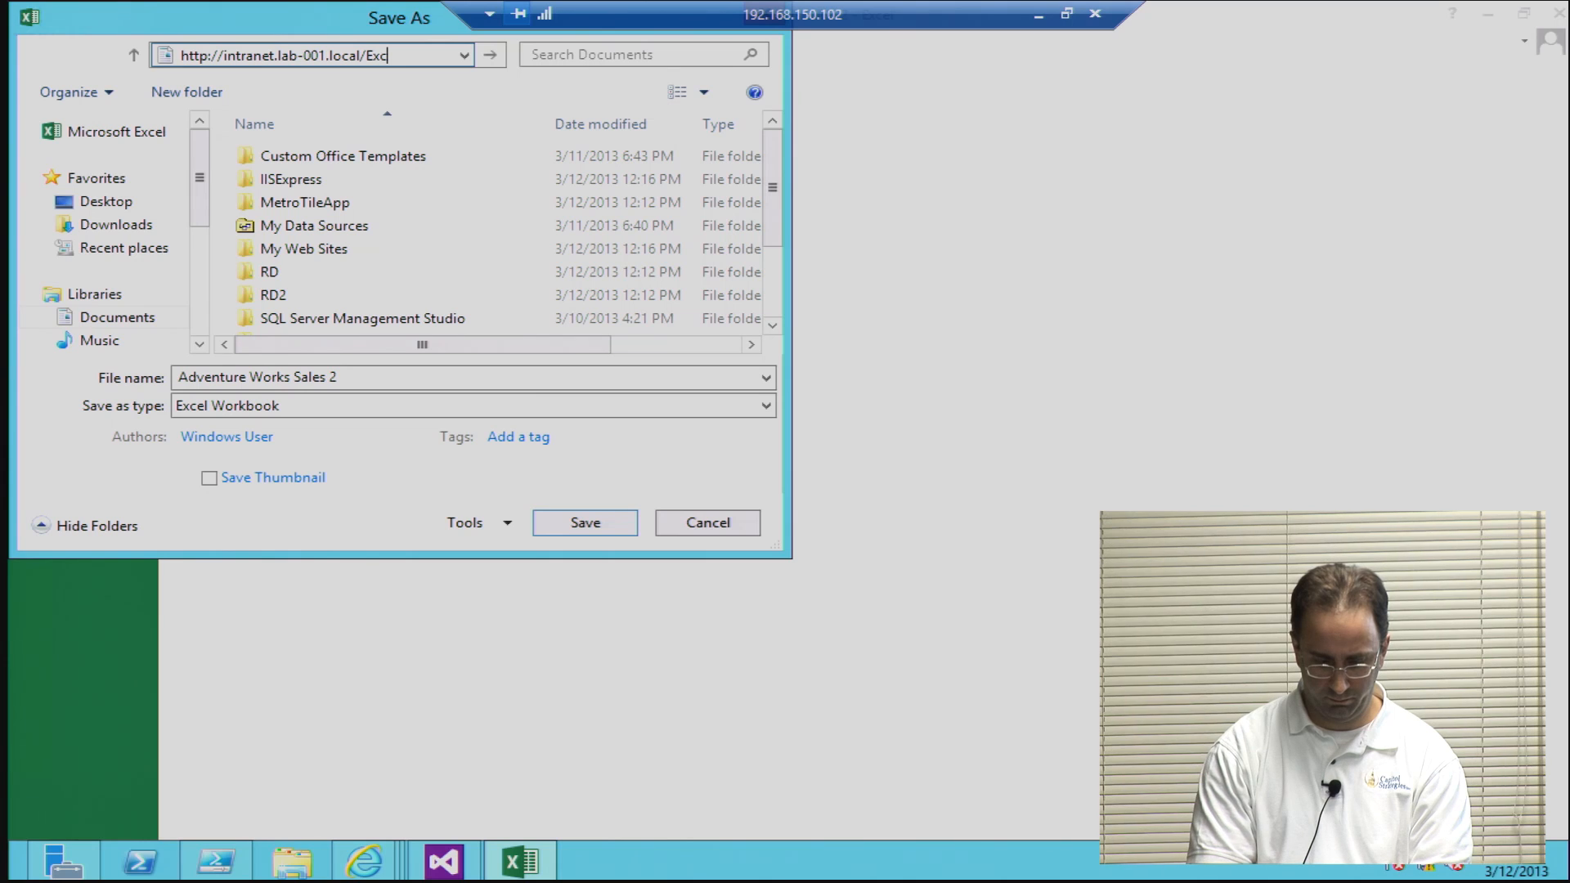
{"action": "type", "text": "el D"}
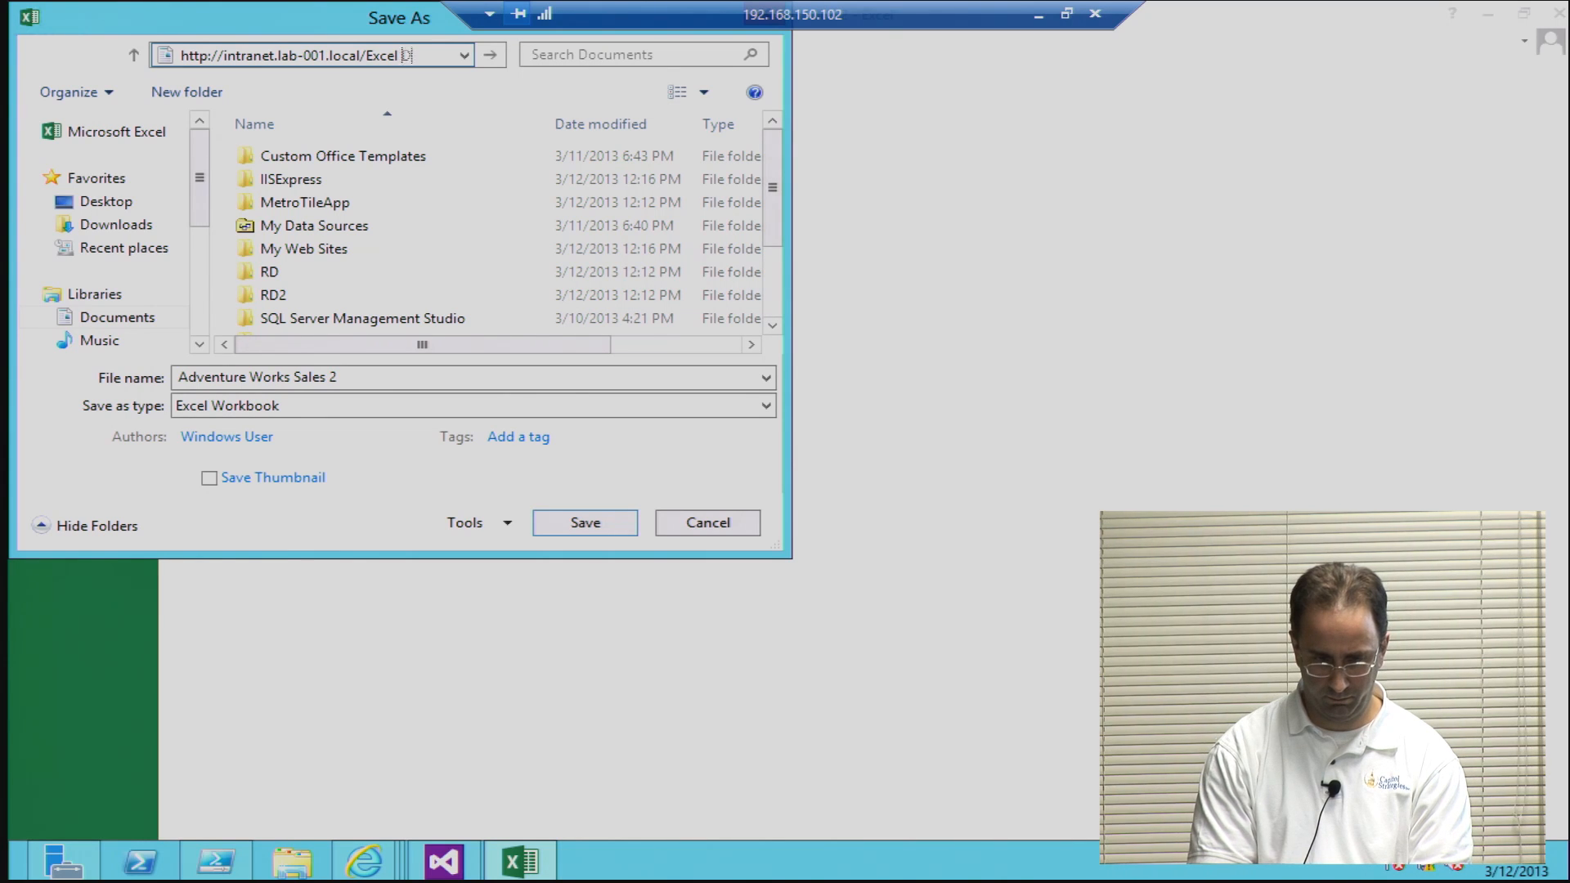
{"action": "type", "text": "ashboar"}
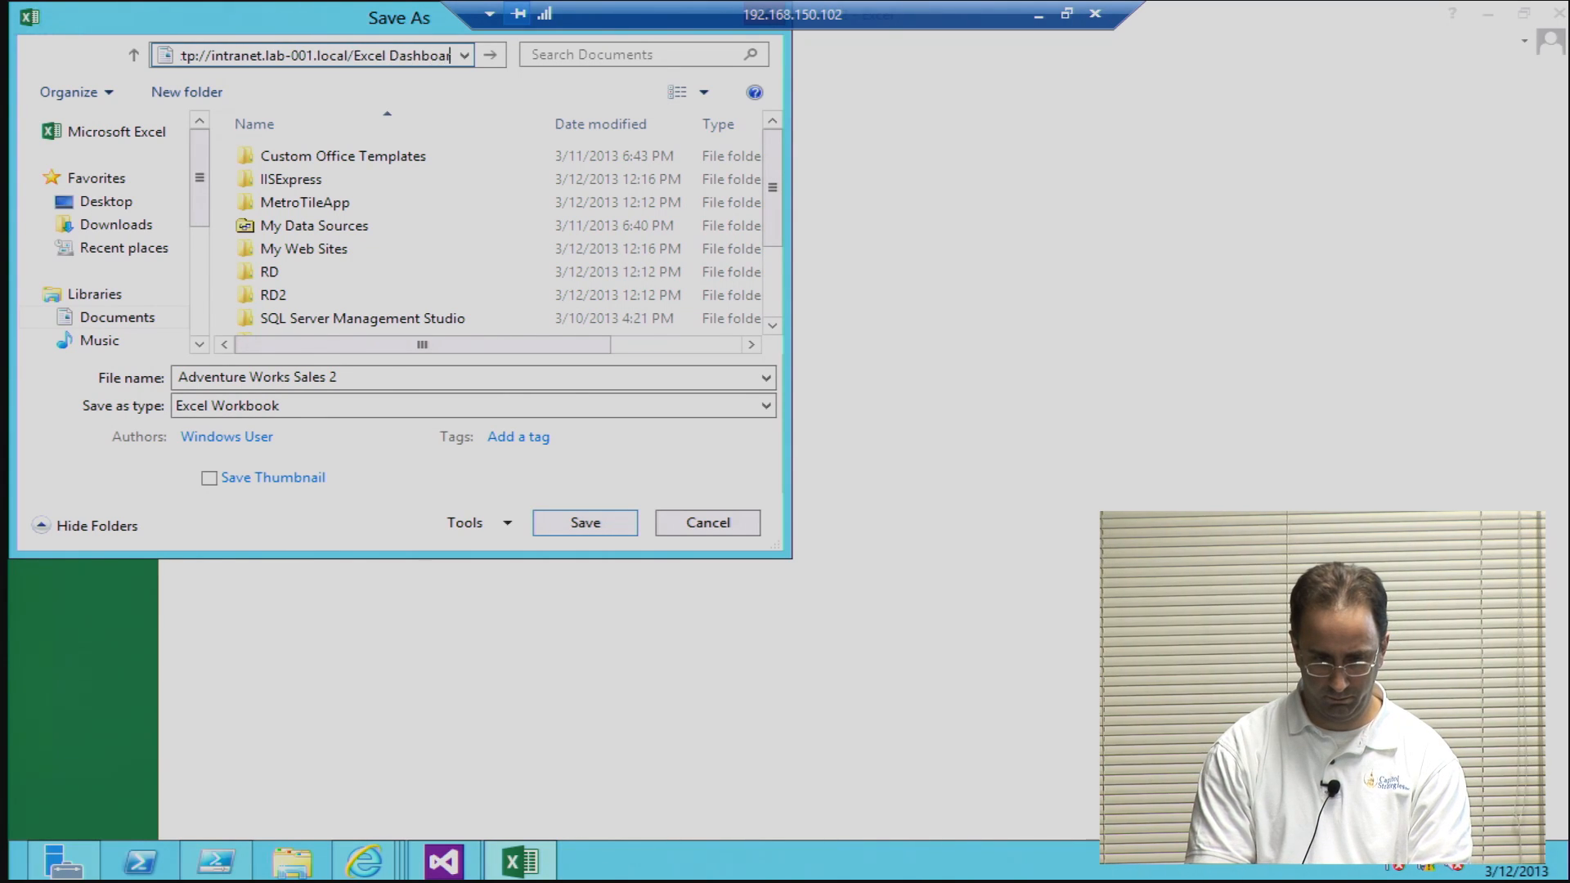
{"action": "type", "text": "ds"}
{"action": "key", "text": "Return"}
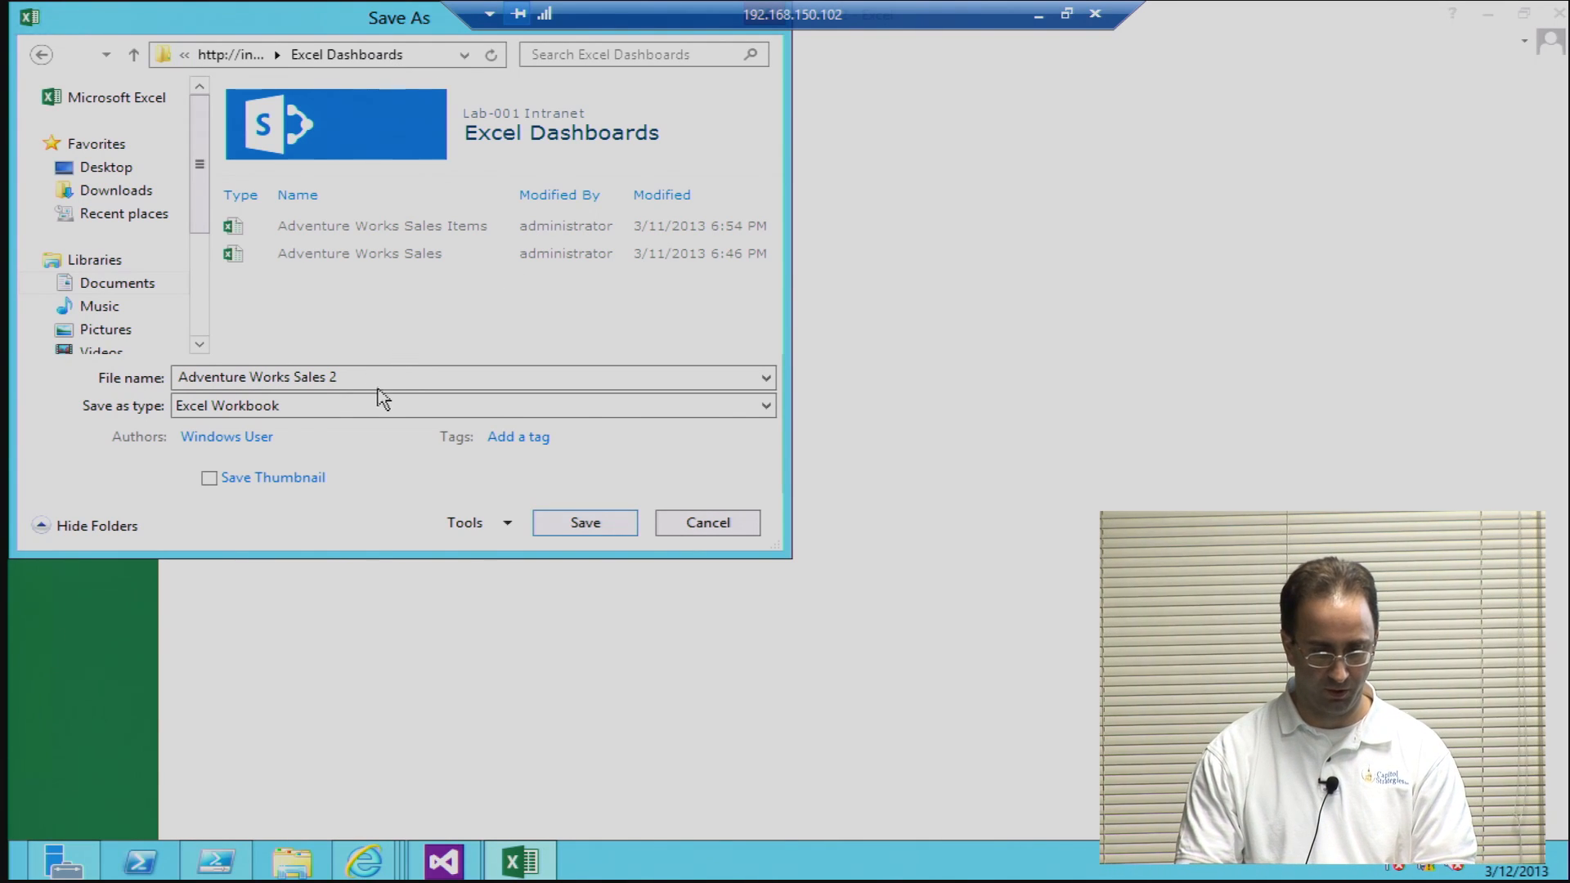
Step: Save the workbook as Adventure Works Sales 2 in the Excel Dashboards library and close Excel
{"action": "left_click", "coordinate": [585, 523]}
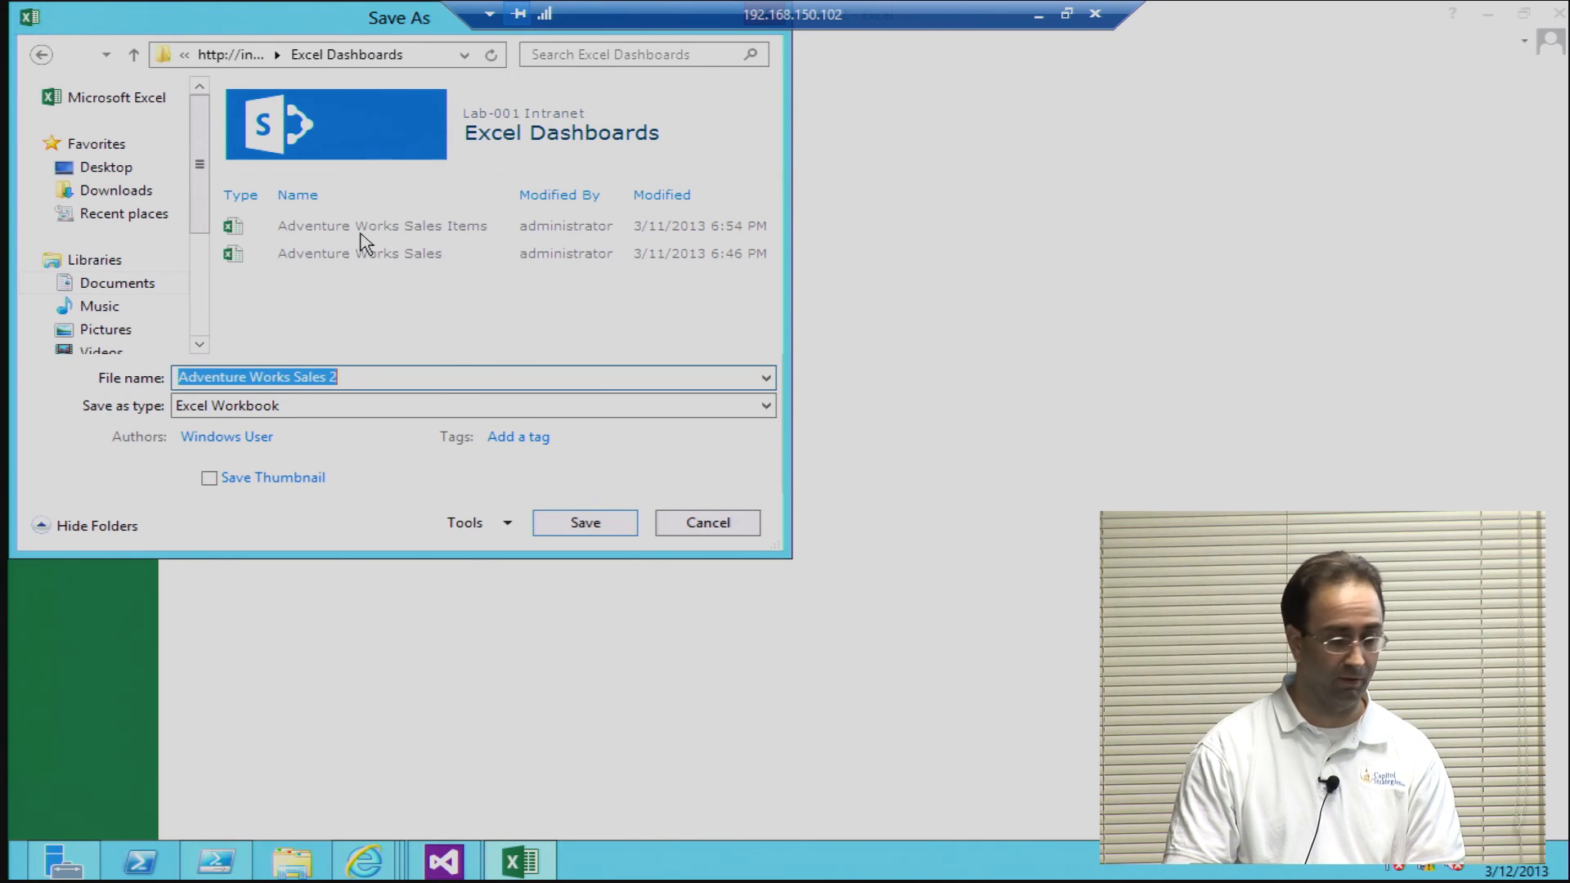
{"action": "left_click", "coordinate": [594, 520]}
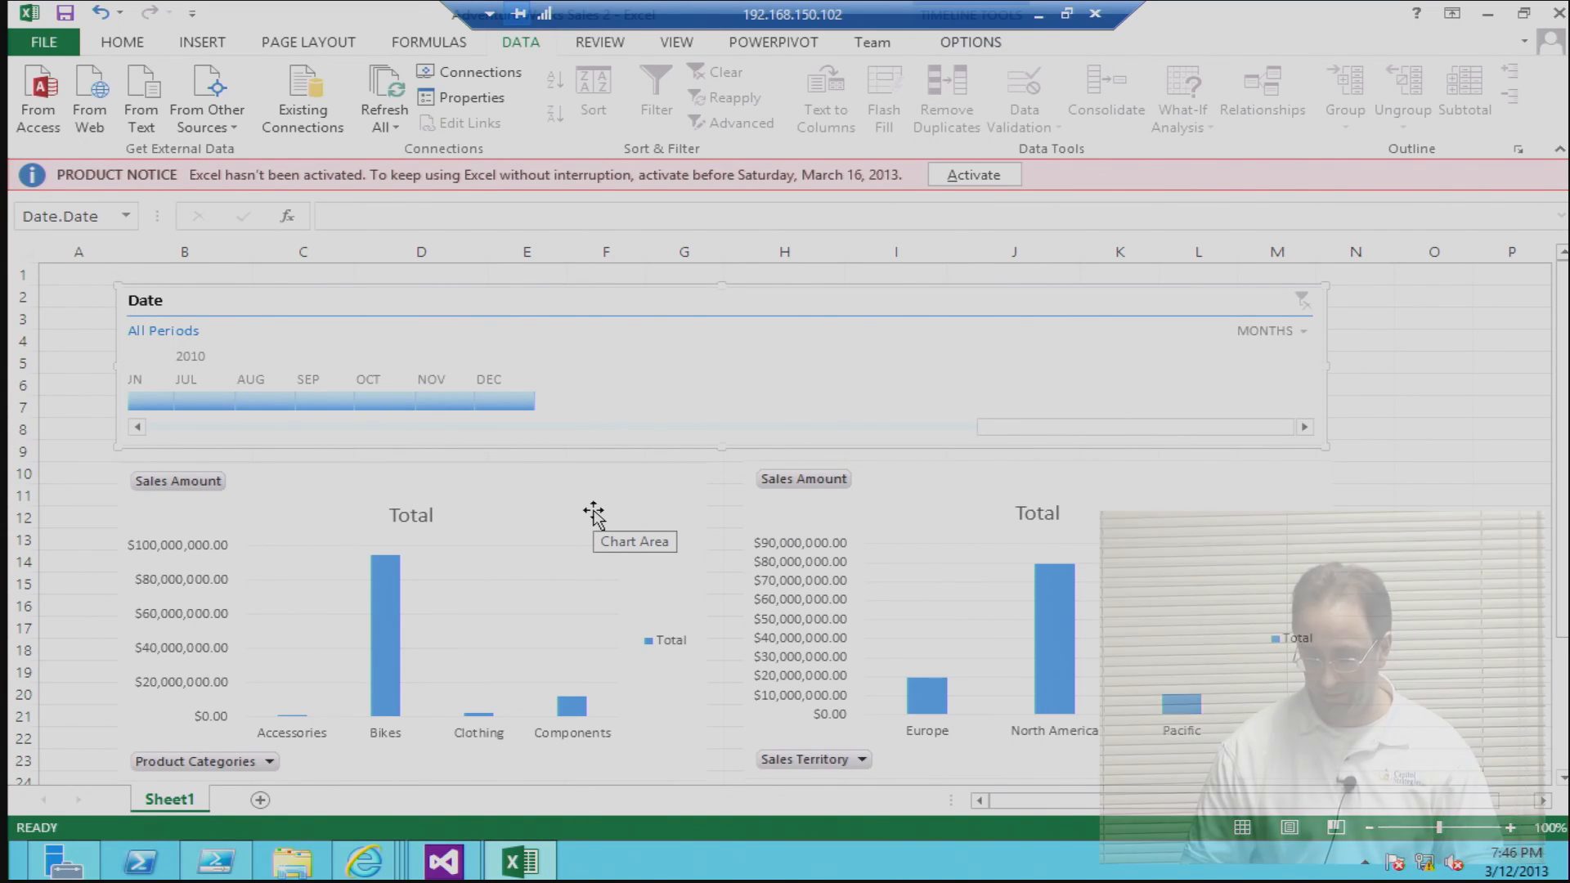
{"action": "left_click", "coordinate": [1551, 12]}
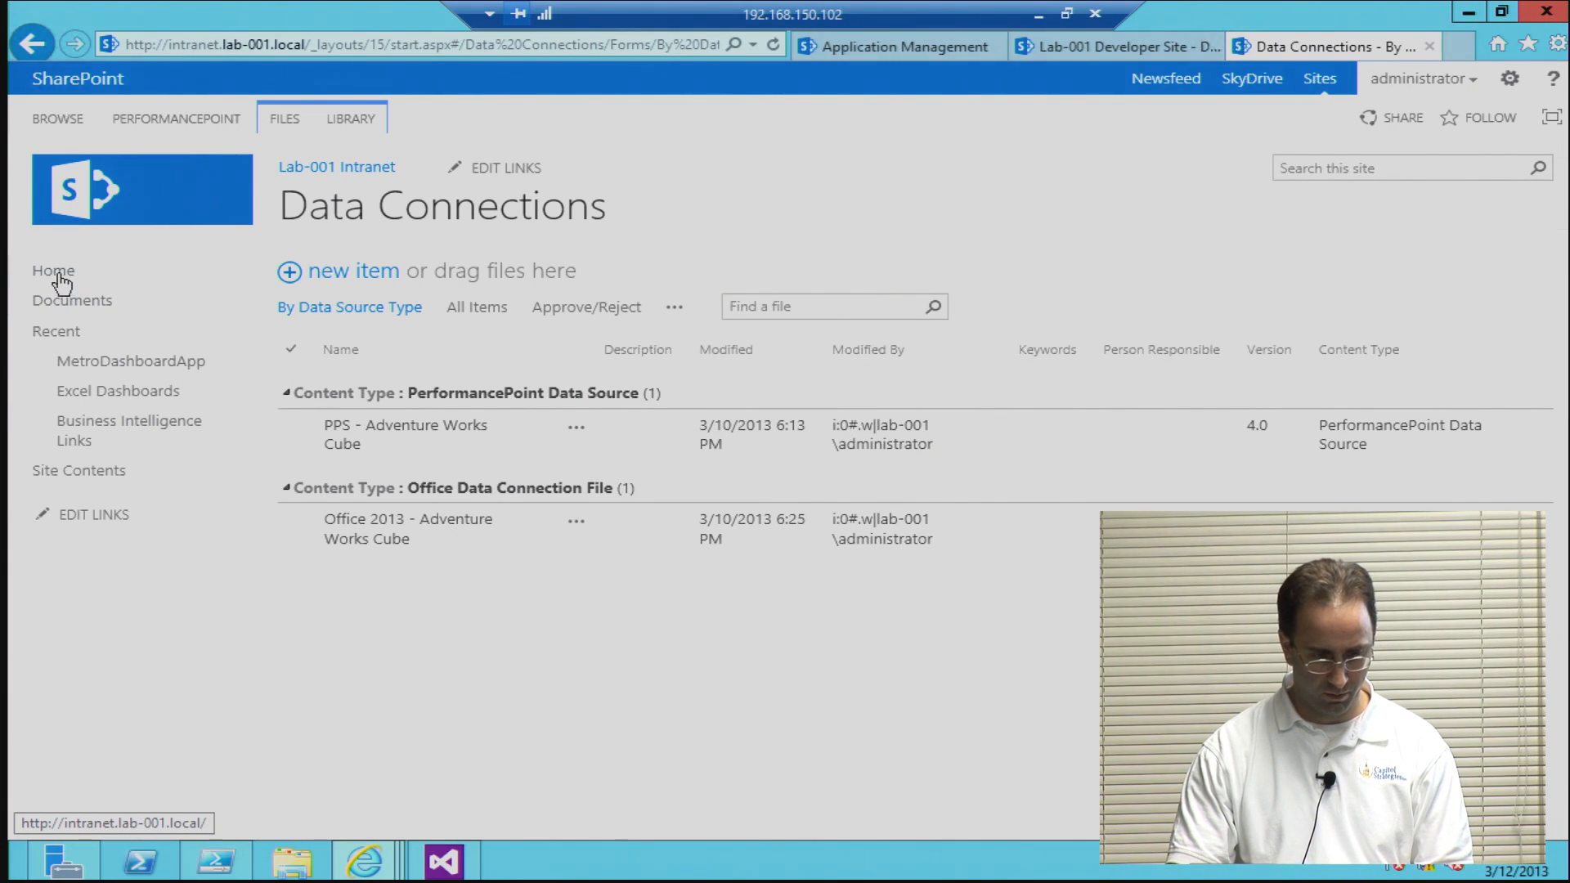
Step: In the SharePoint site's contents, open the Excel Dashboards library and view the Adventure Works Sales 2 workbook in the browser
{"action": "left_click", "coordinate": [78, 476]}
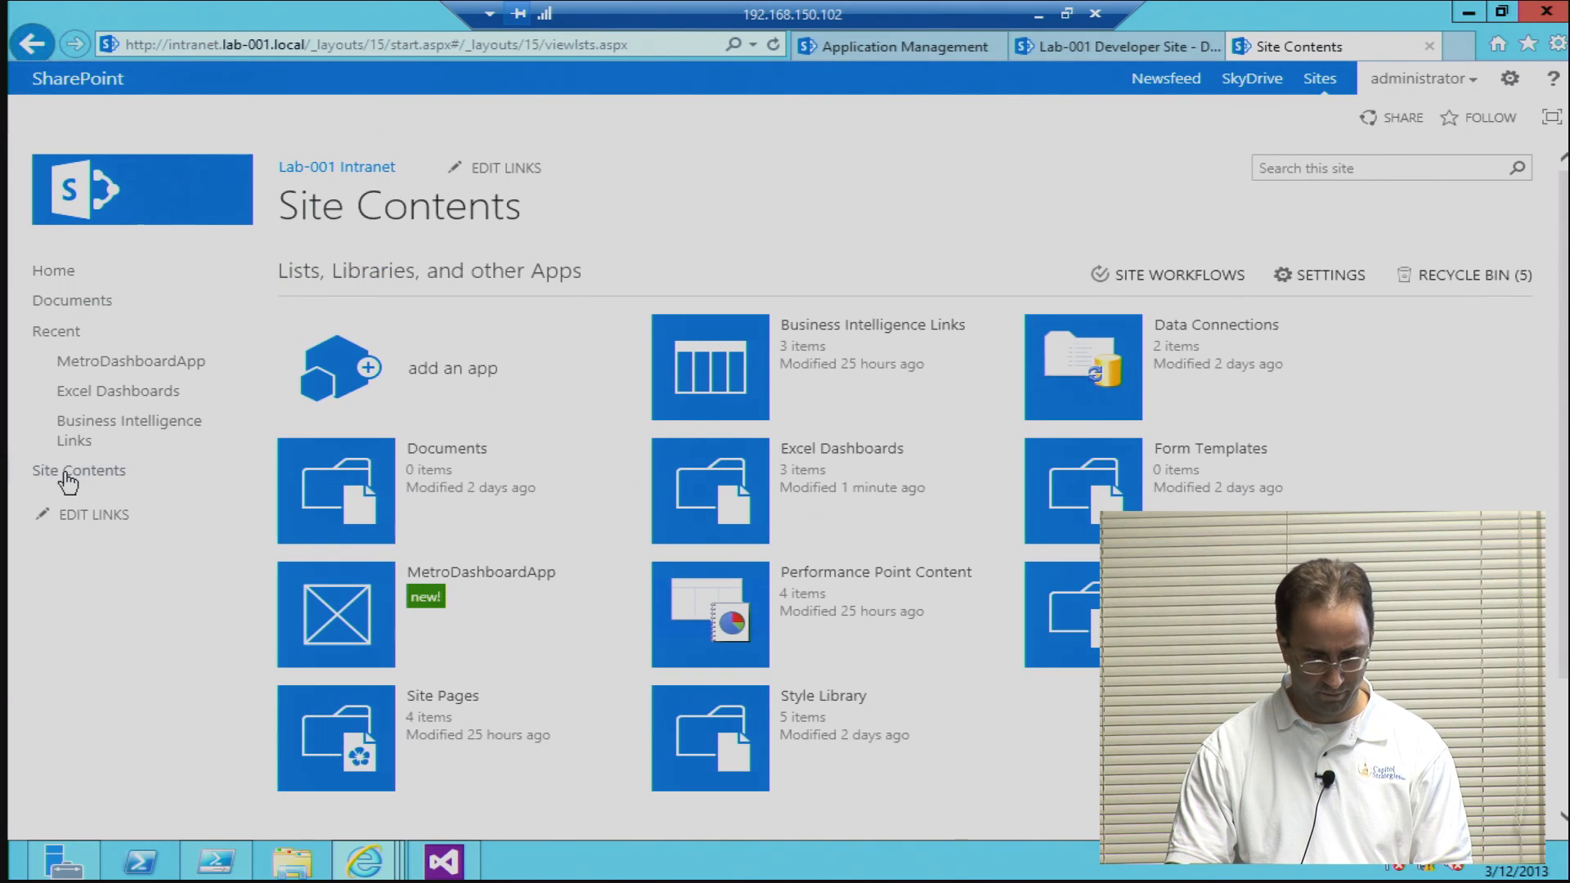
{"action": "left_click", "coordinate": [746, 488]}
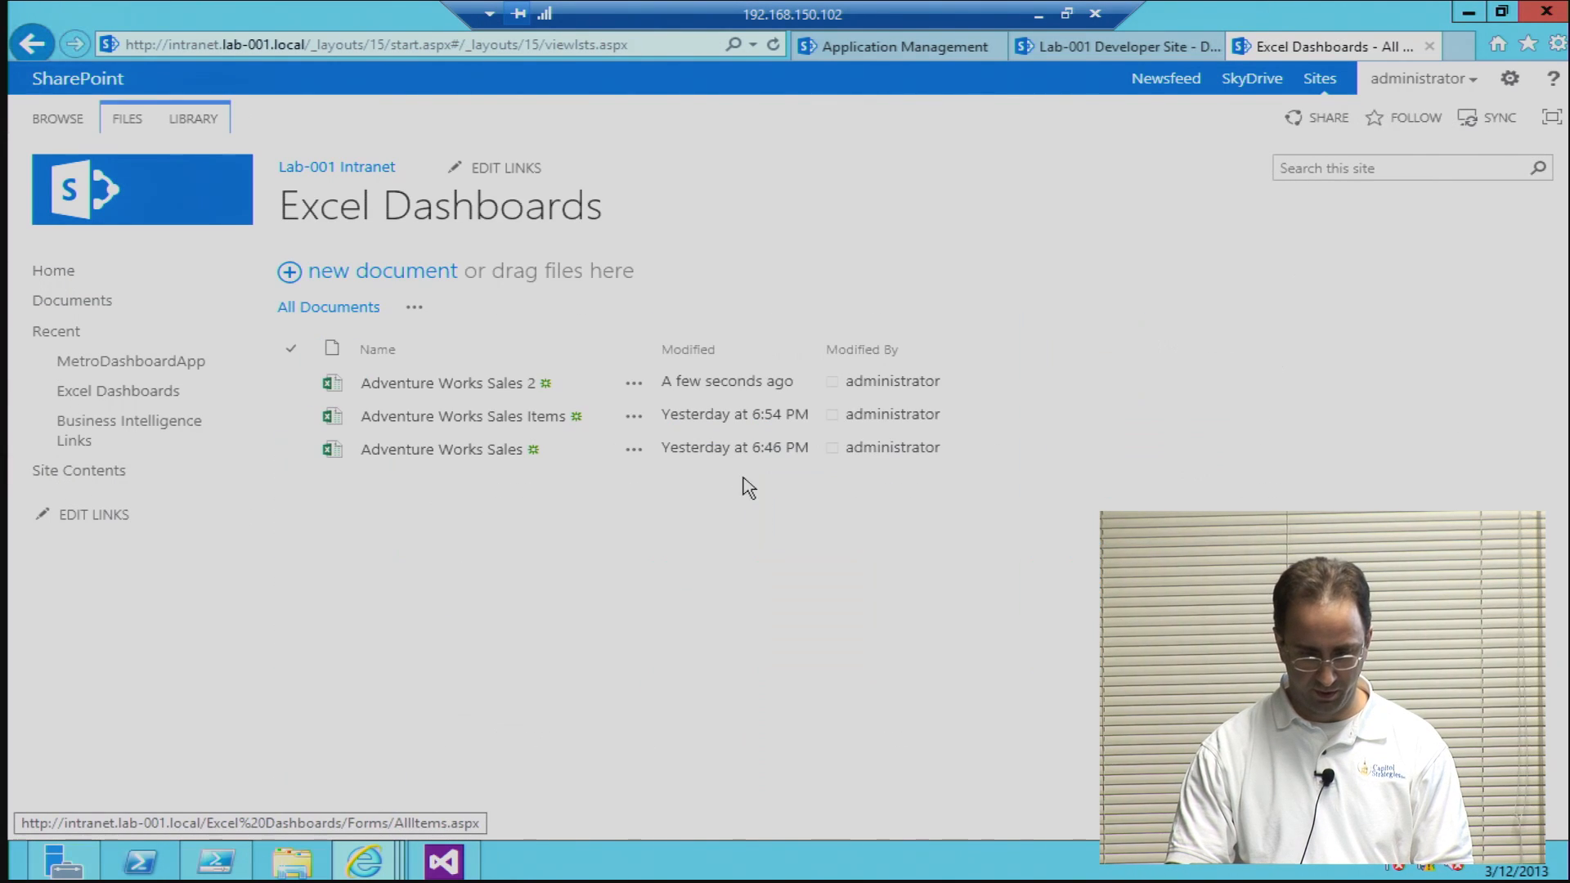
{"action": "left_click", "coordinate": [458, 384]}
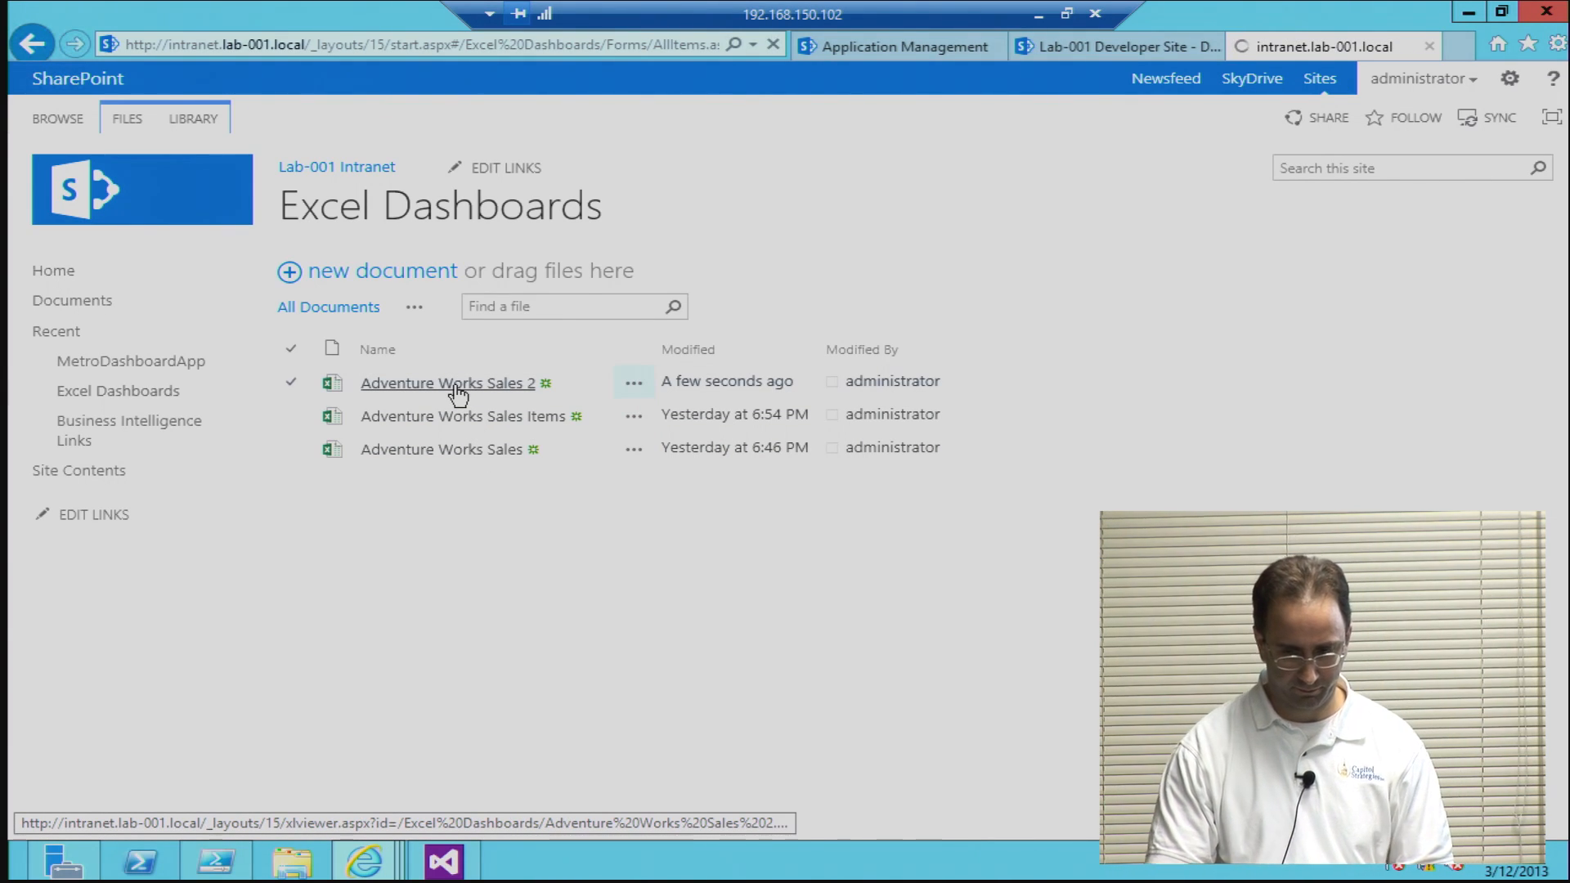
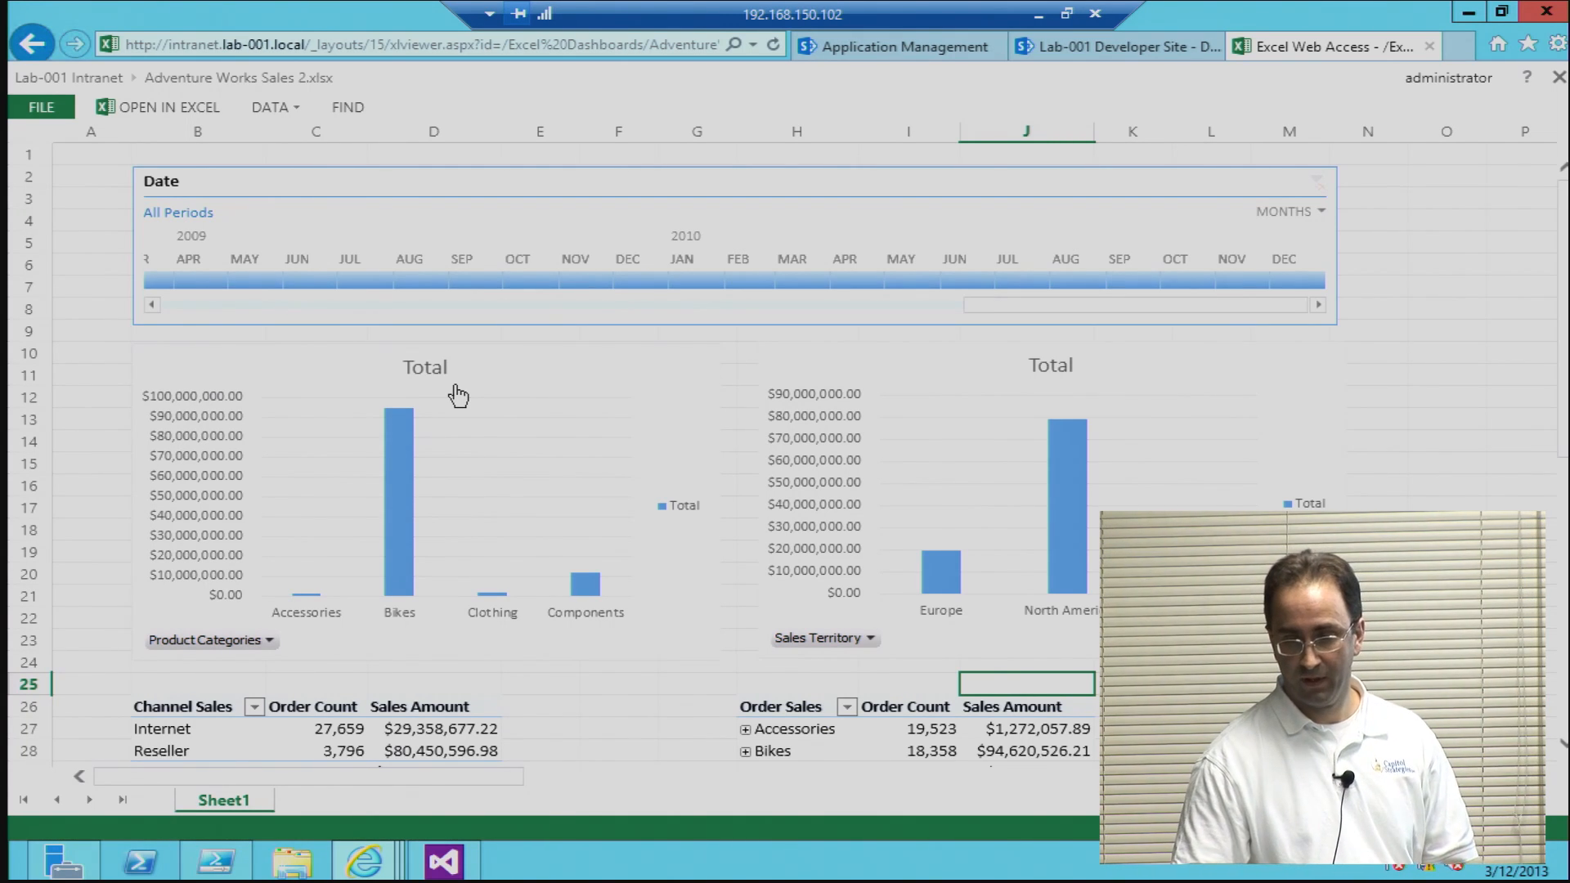
Step: Return to the Lab-001 Intranet home page and open the Adventure Works Sales dashboard from Business Intelligence Links
{"action": "left_click", "coordinate": [1129, 50]}
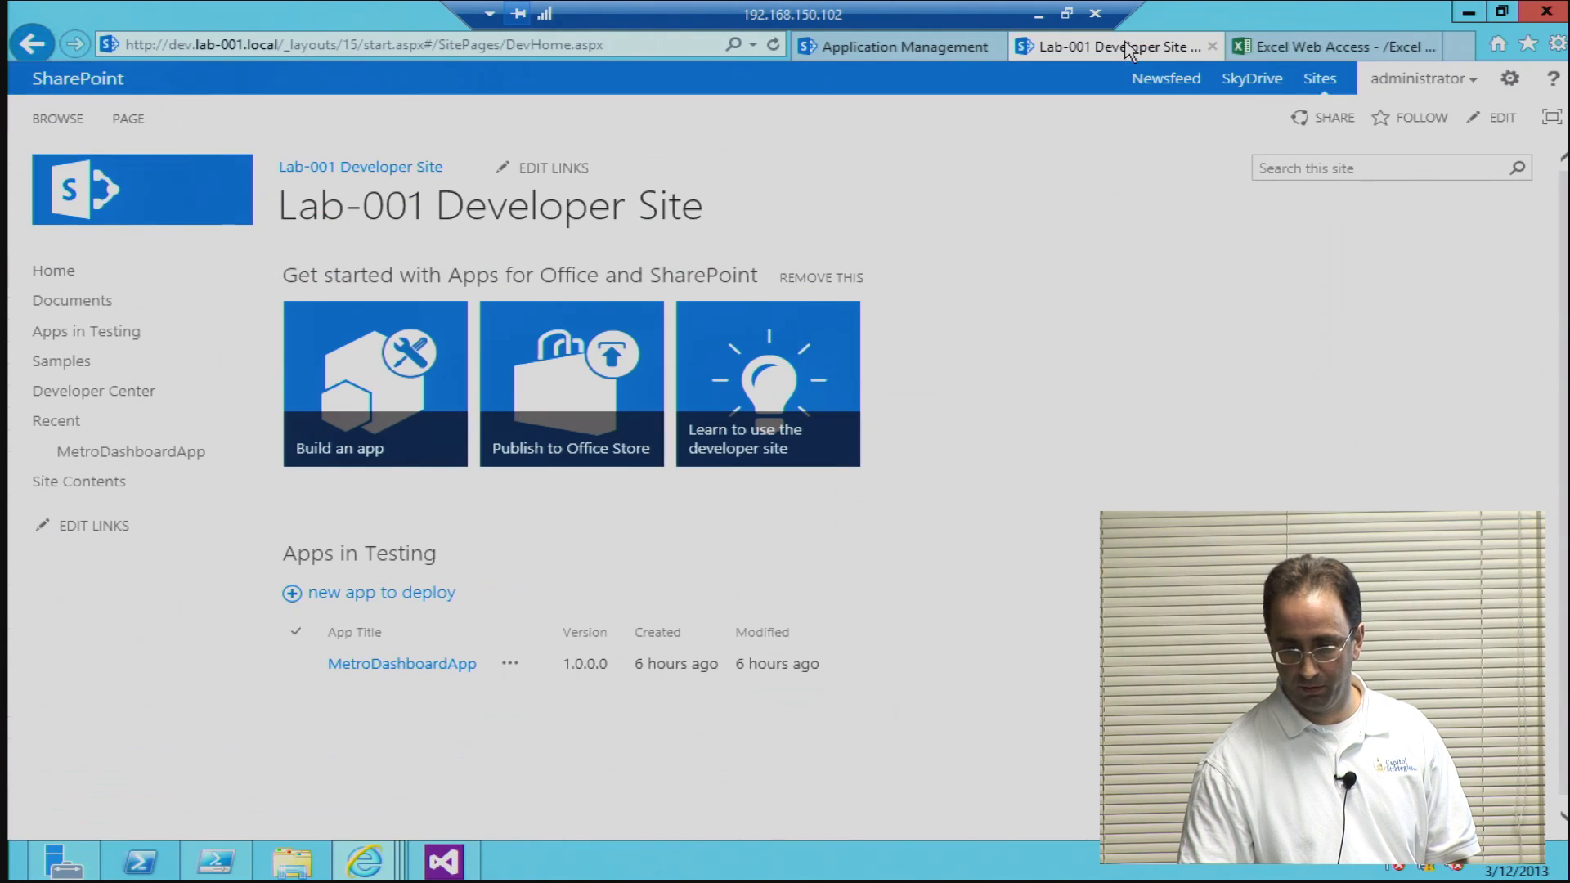
{"action": "left_click", "coordinate": [1292, 47]}
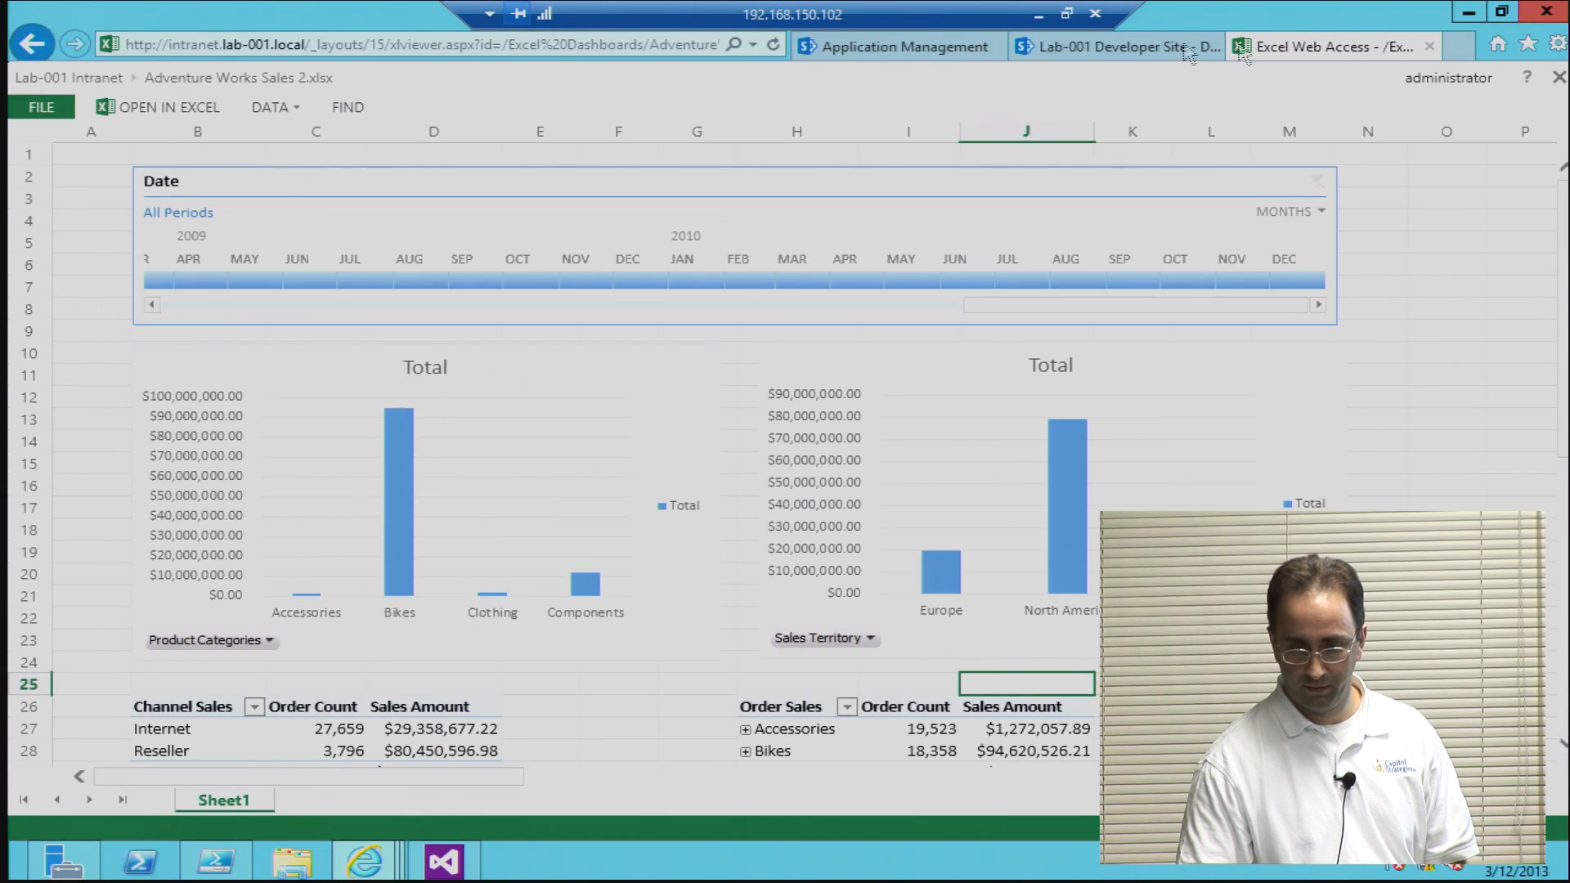
{"action": "left_click", "coordinate": [32, 46]}
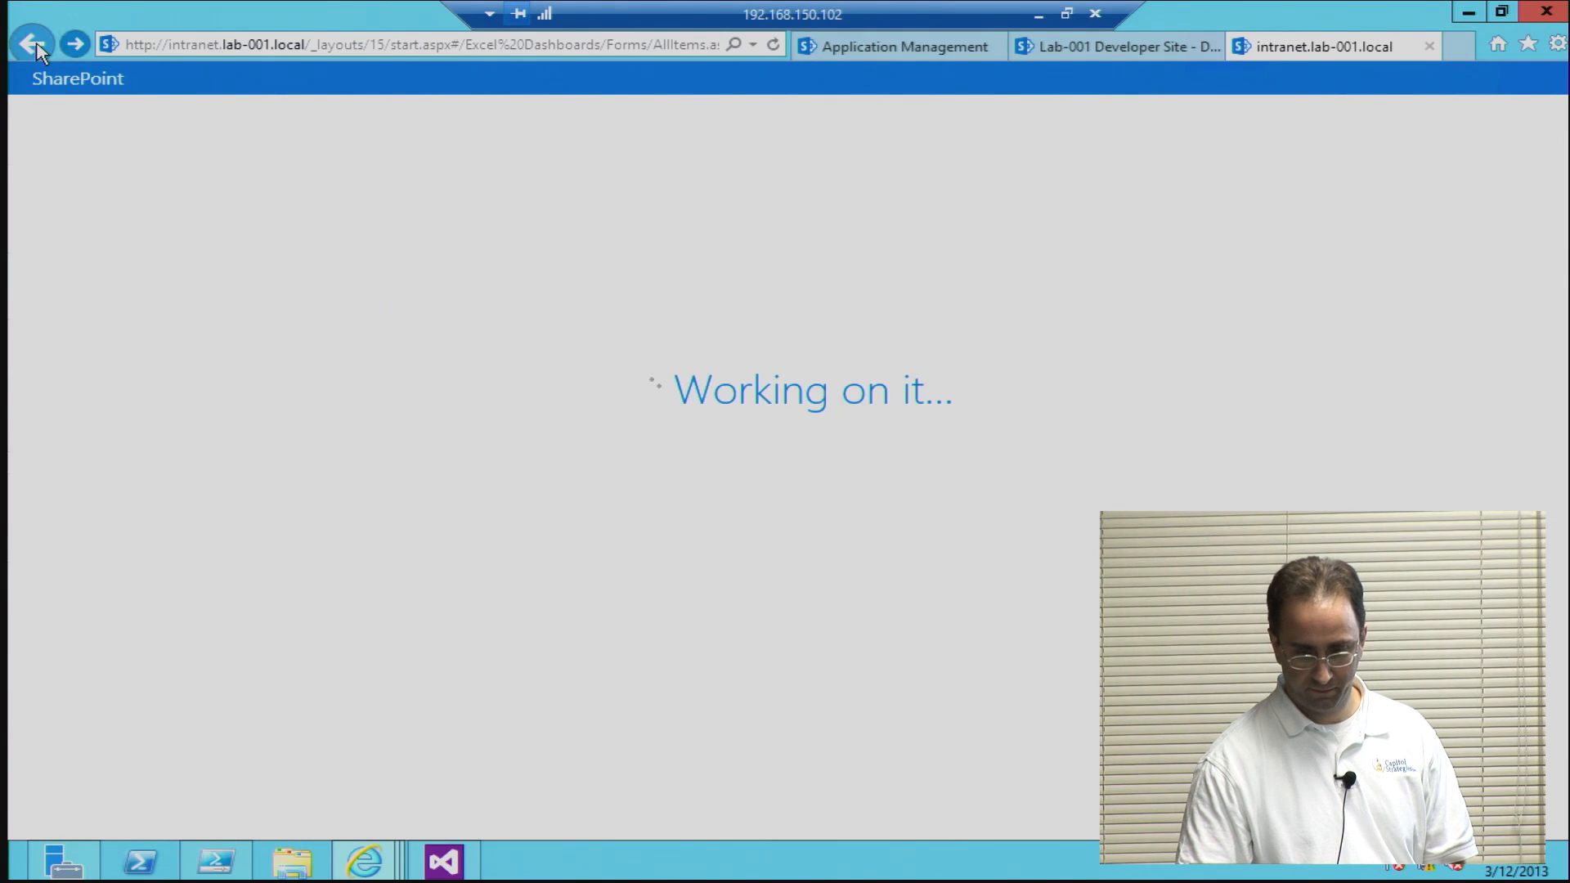
{"action": "left_click", "coordinate": [33, 46]}
{"action": "left_click", "coordinate": [49, 271]}
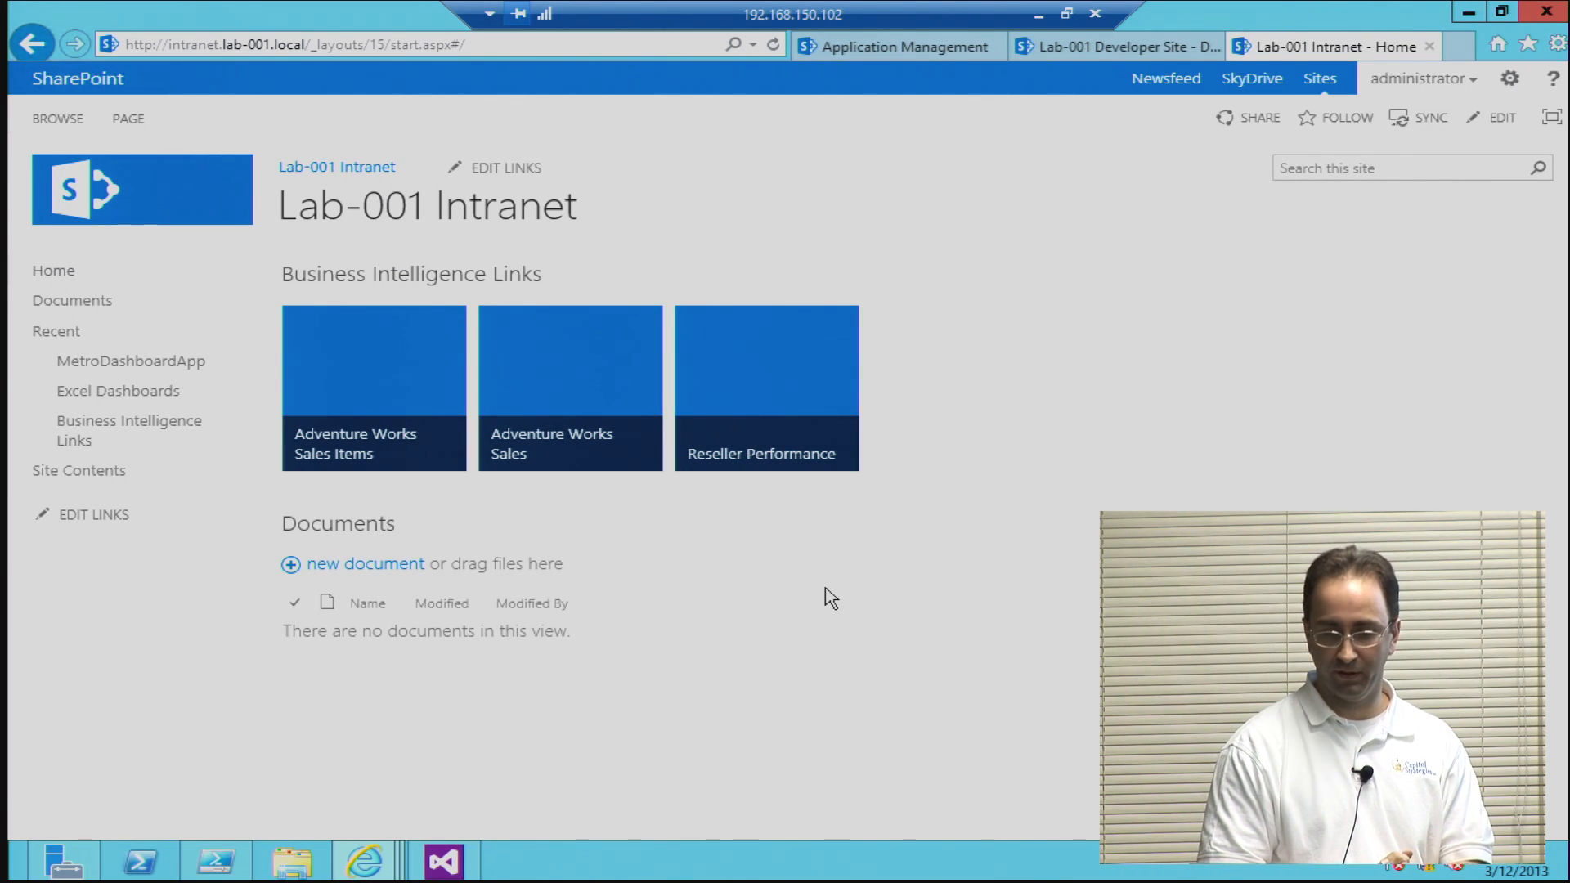
{"action": "left_click", "coordinate": [576, 426]}
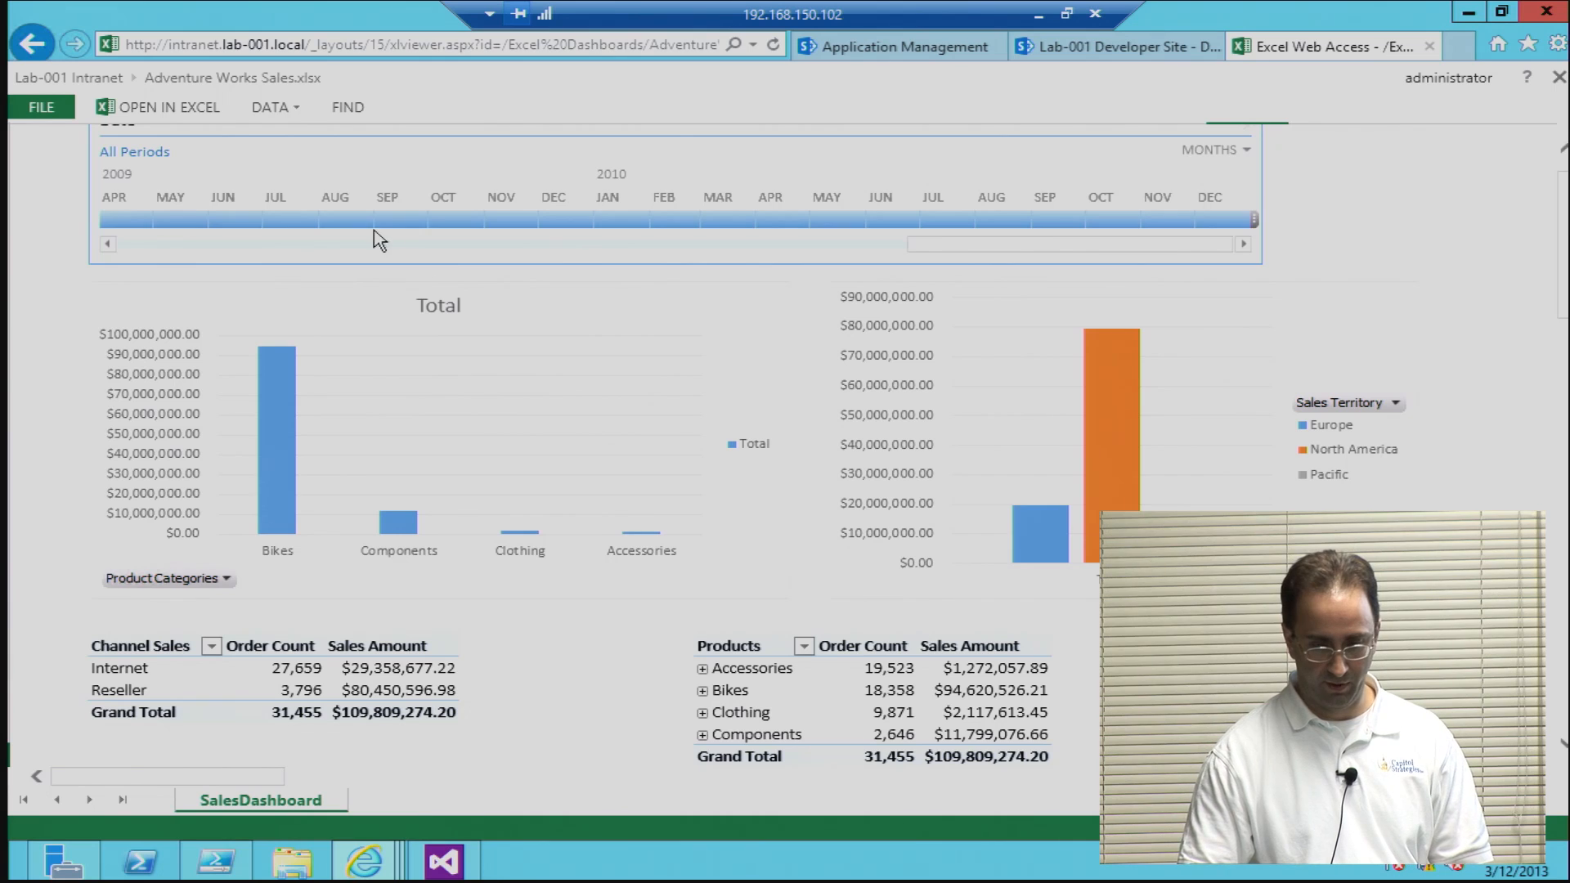
Step: Allow the workbook's data refresh and filter the Date timeline to Aug 2008 - Jan 2009
{"action": "left_click", "coordinate": [344, 219]}
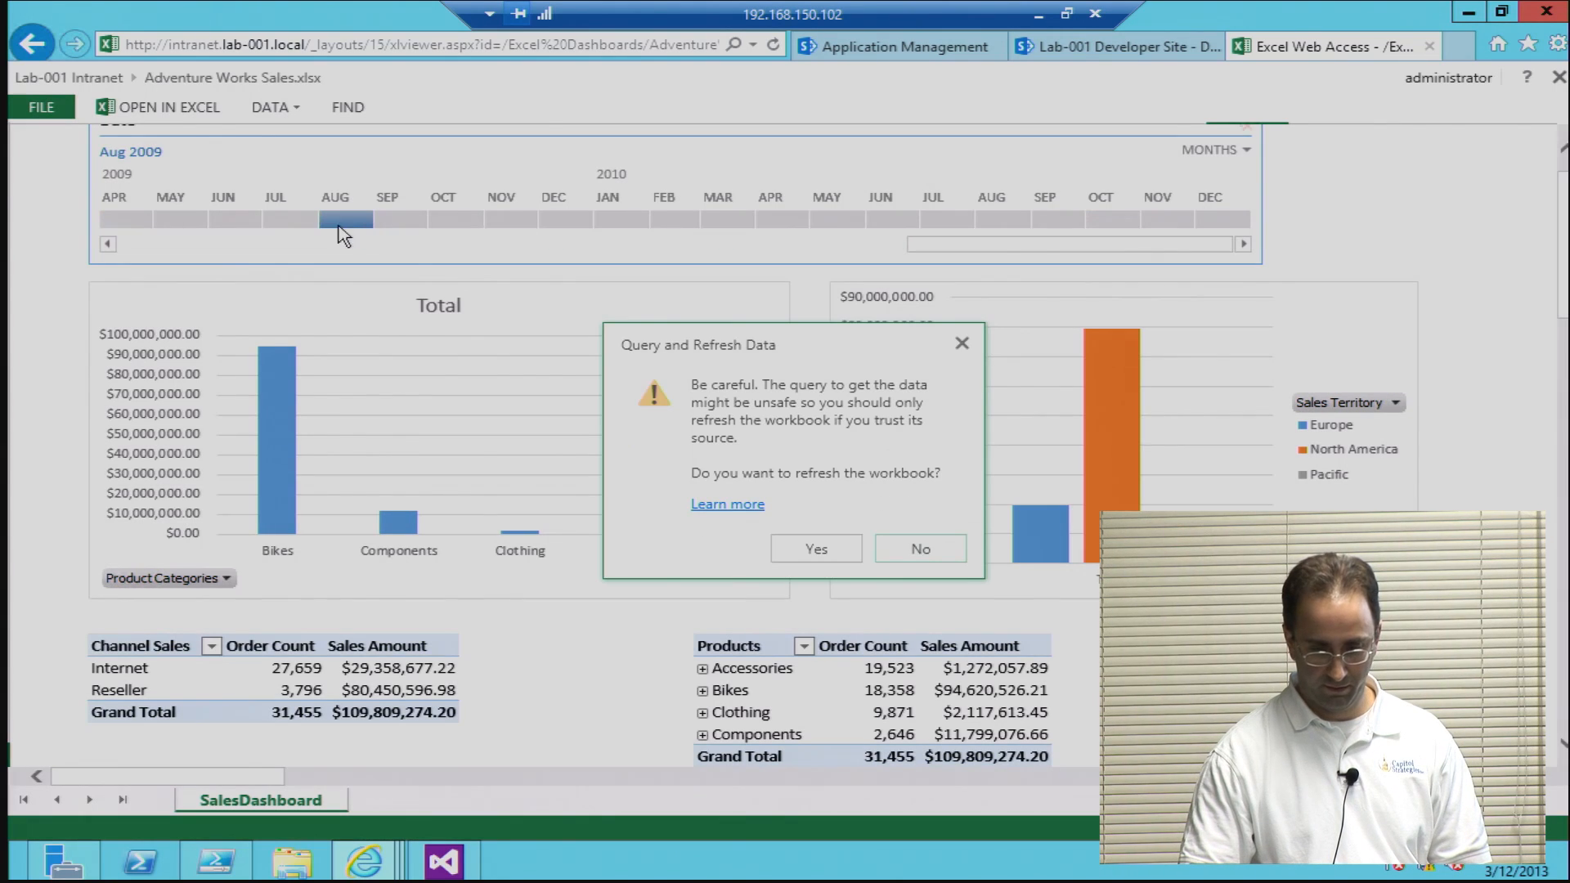
{"action": "left_click", "coordinate": [813, 548]}
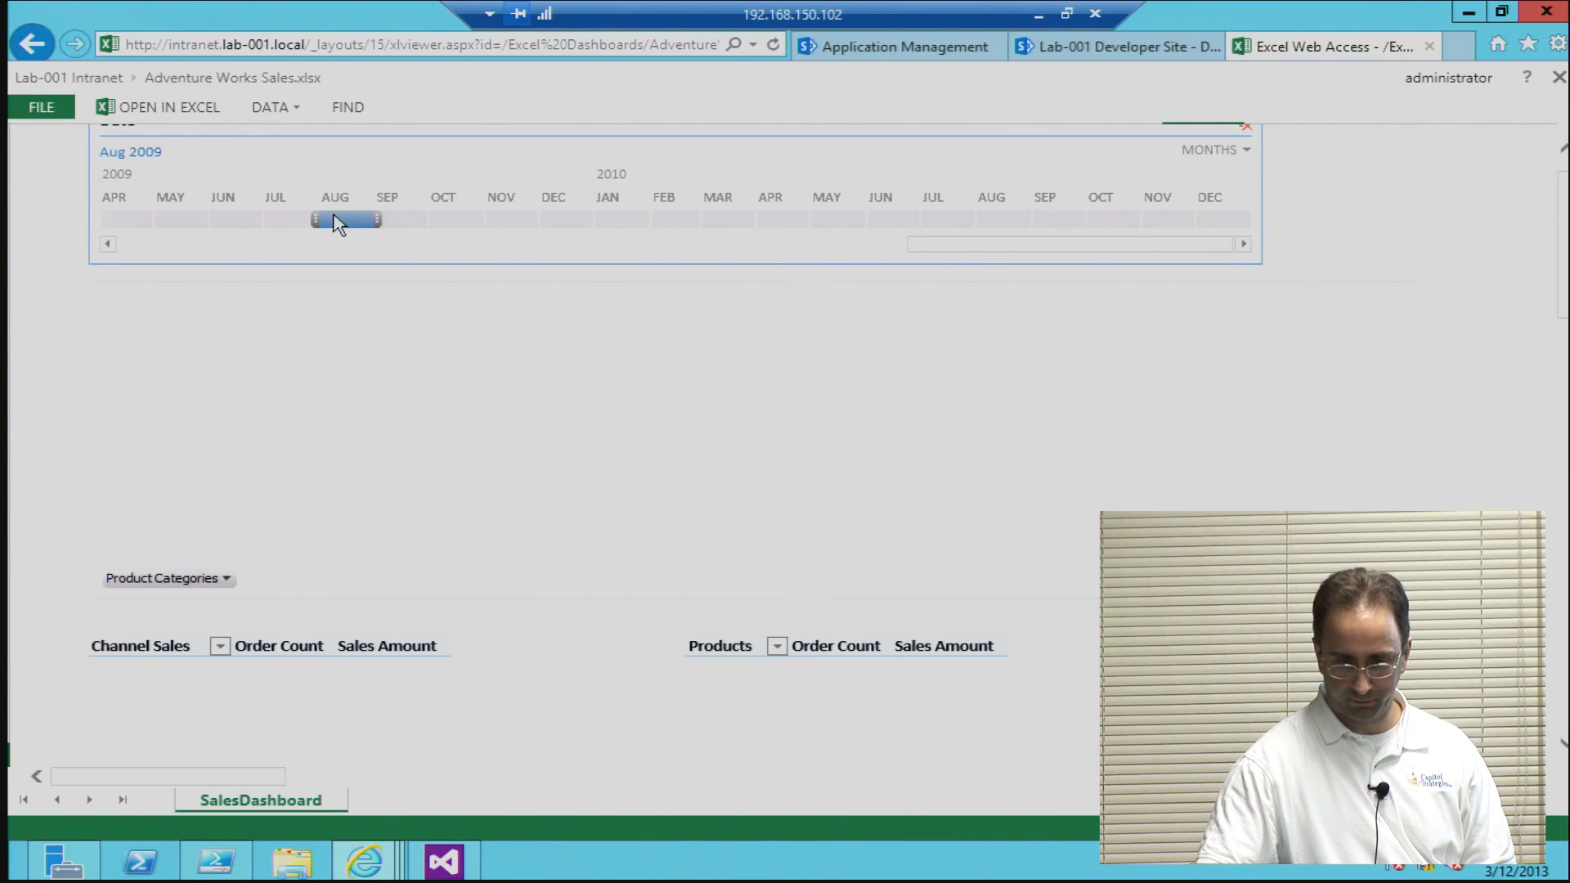
{"action": "left_click", "coordinate": [108, 244]}
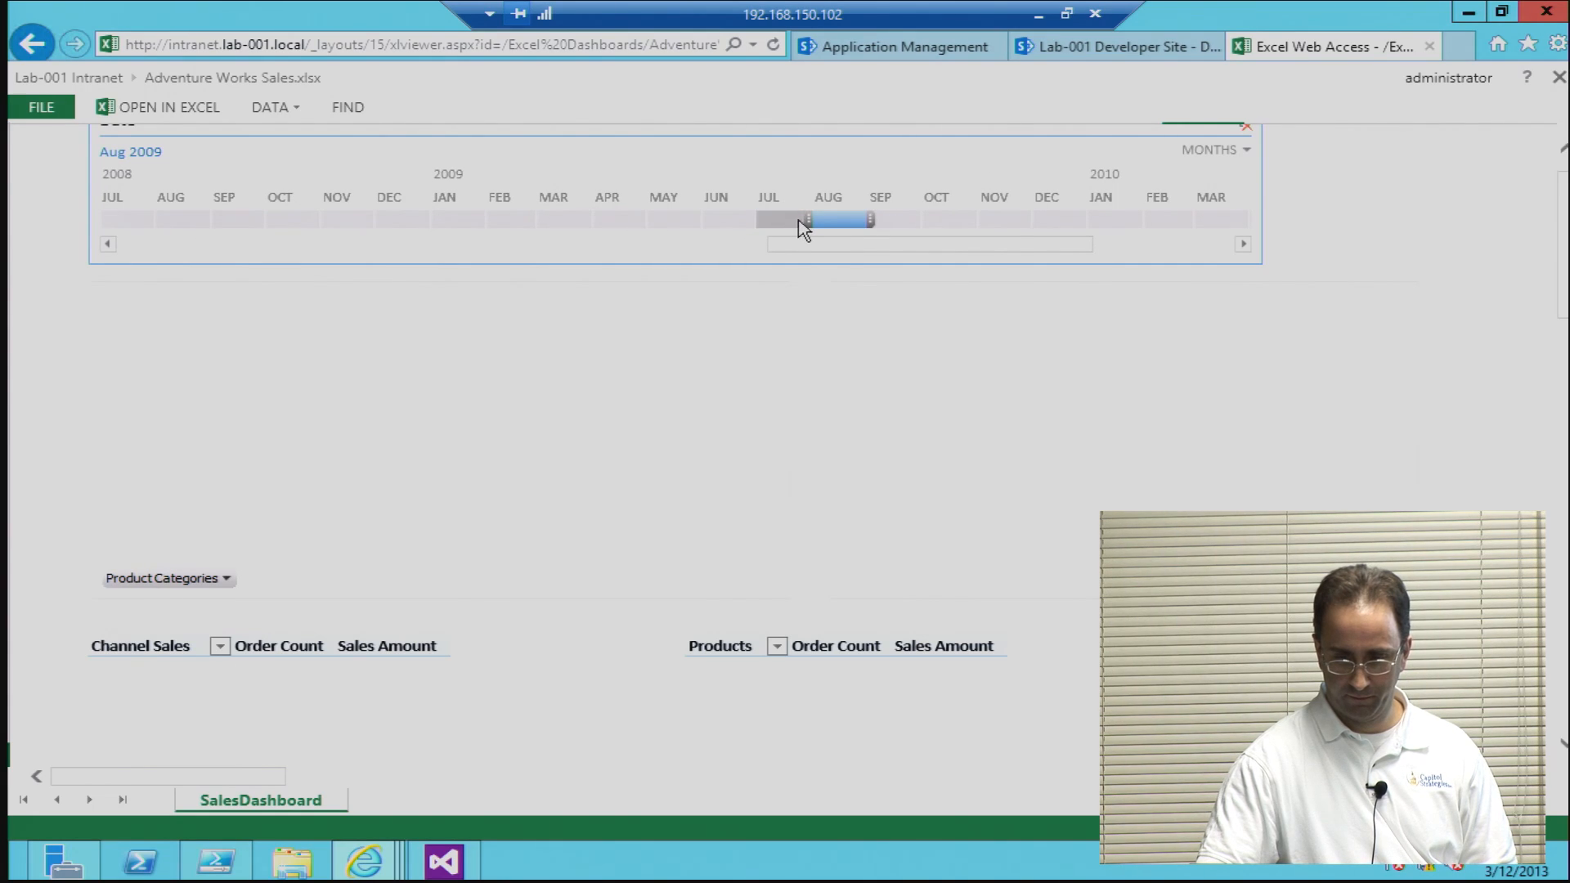
{"action": "left_click", "coordinate": [446, 222]}
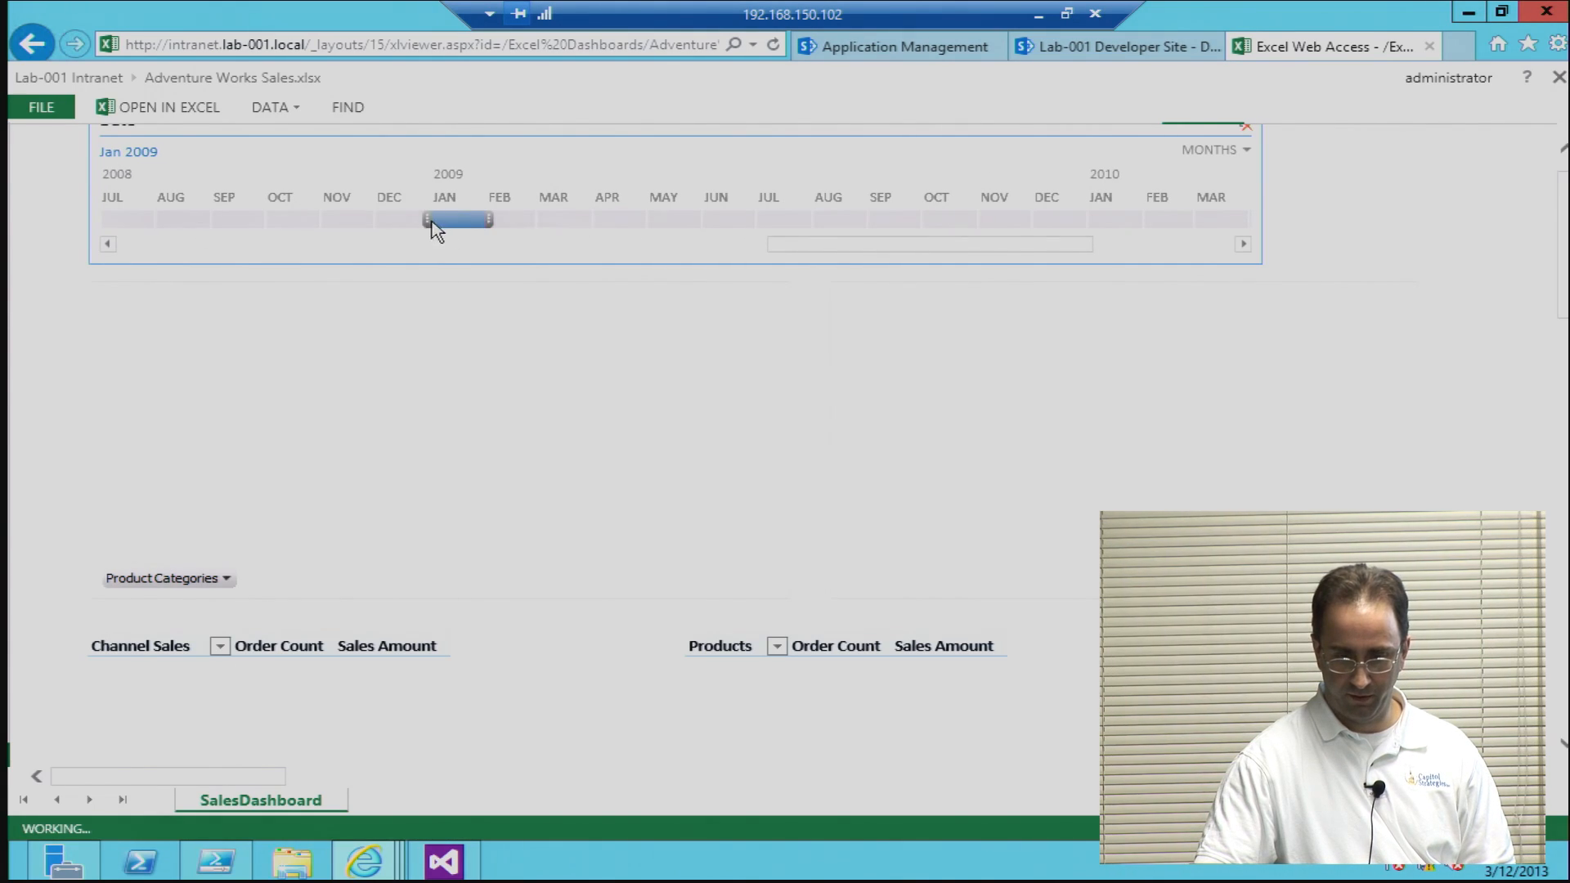
{"action": "left_click_drag", "start_coordinate": [428, 222], "coordinate": [153, 223]}
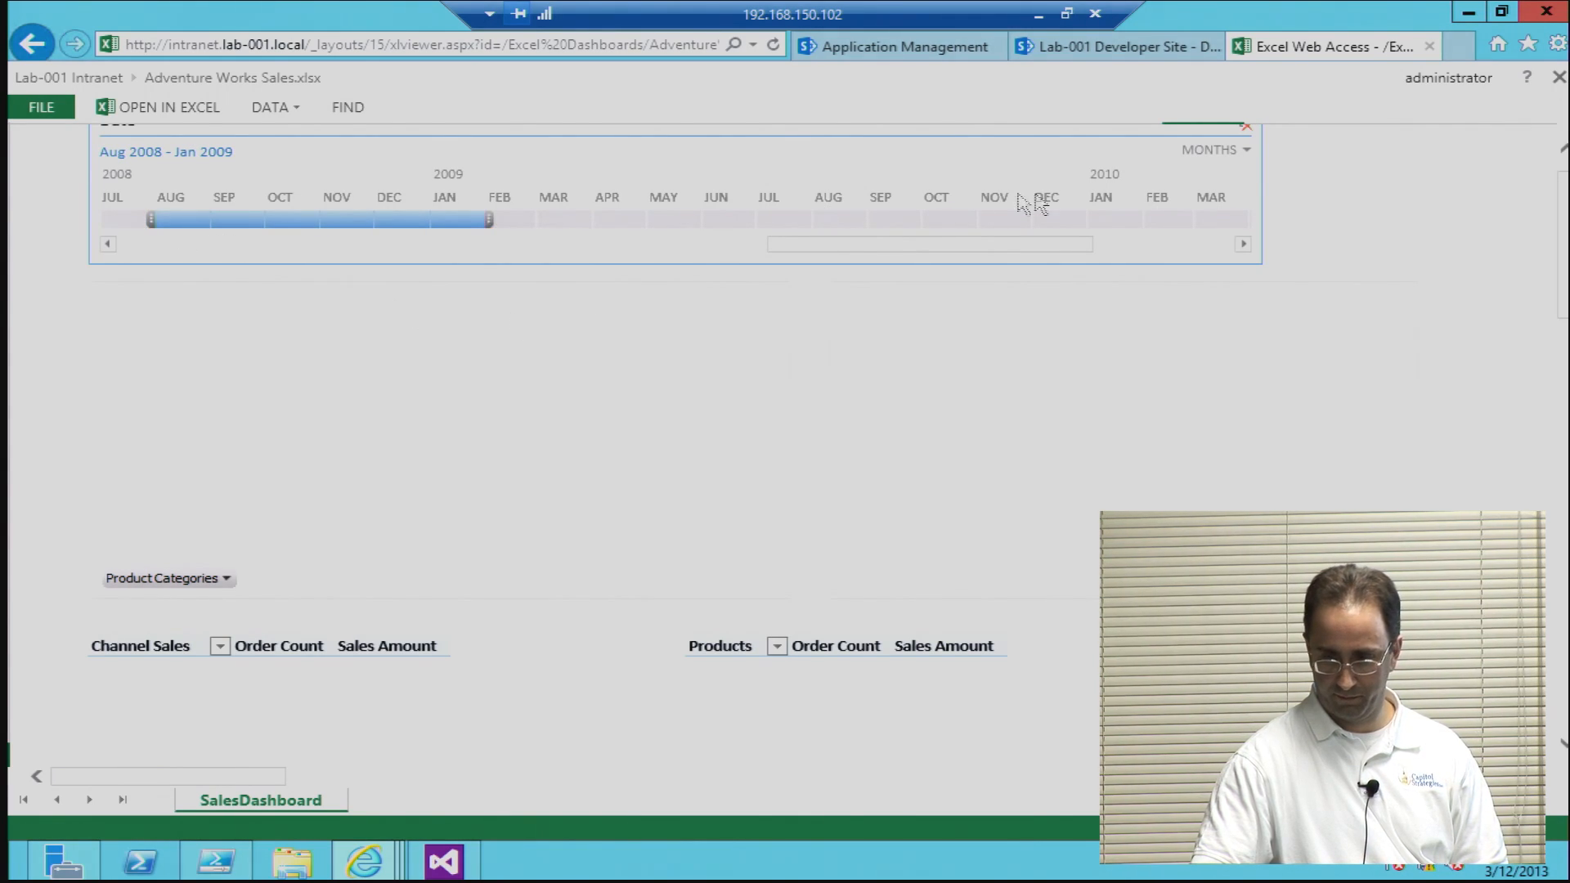
Step: Switch the Date timeline to Years and filter it to 2006 - 2007
{"action": "left_click", "coordinate": [1210, 152]}
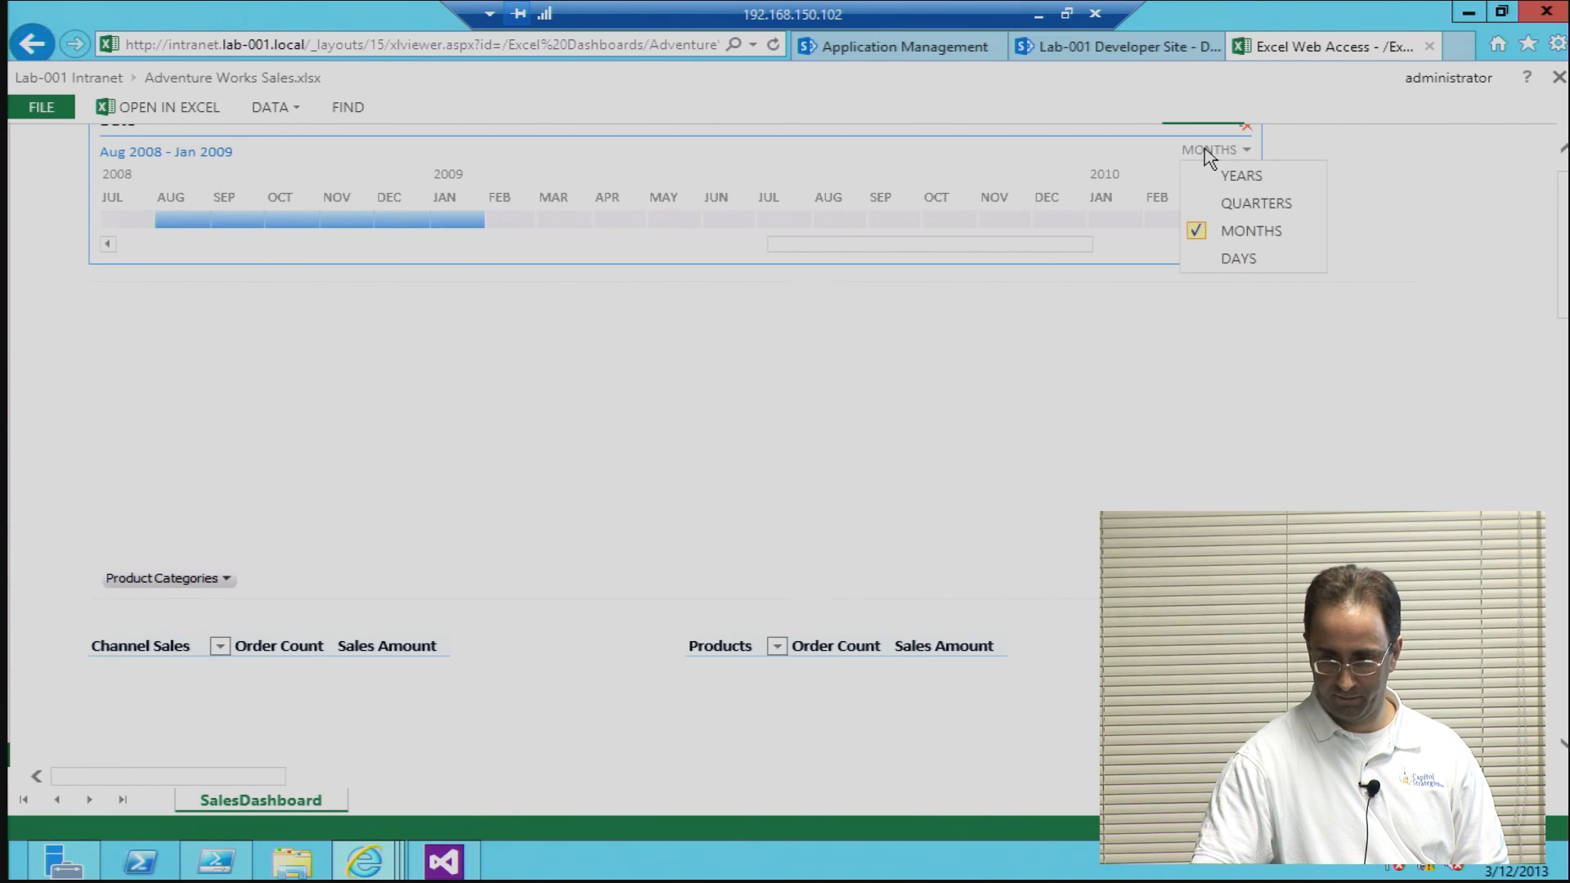
{"action": "left_click", "coordinate": [1216, 172]}
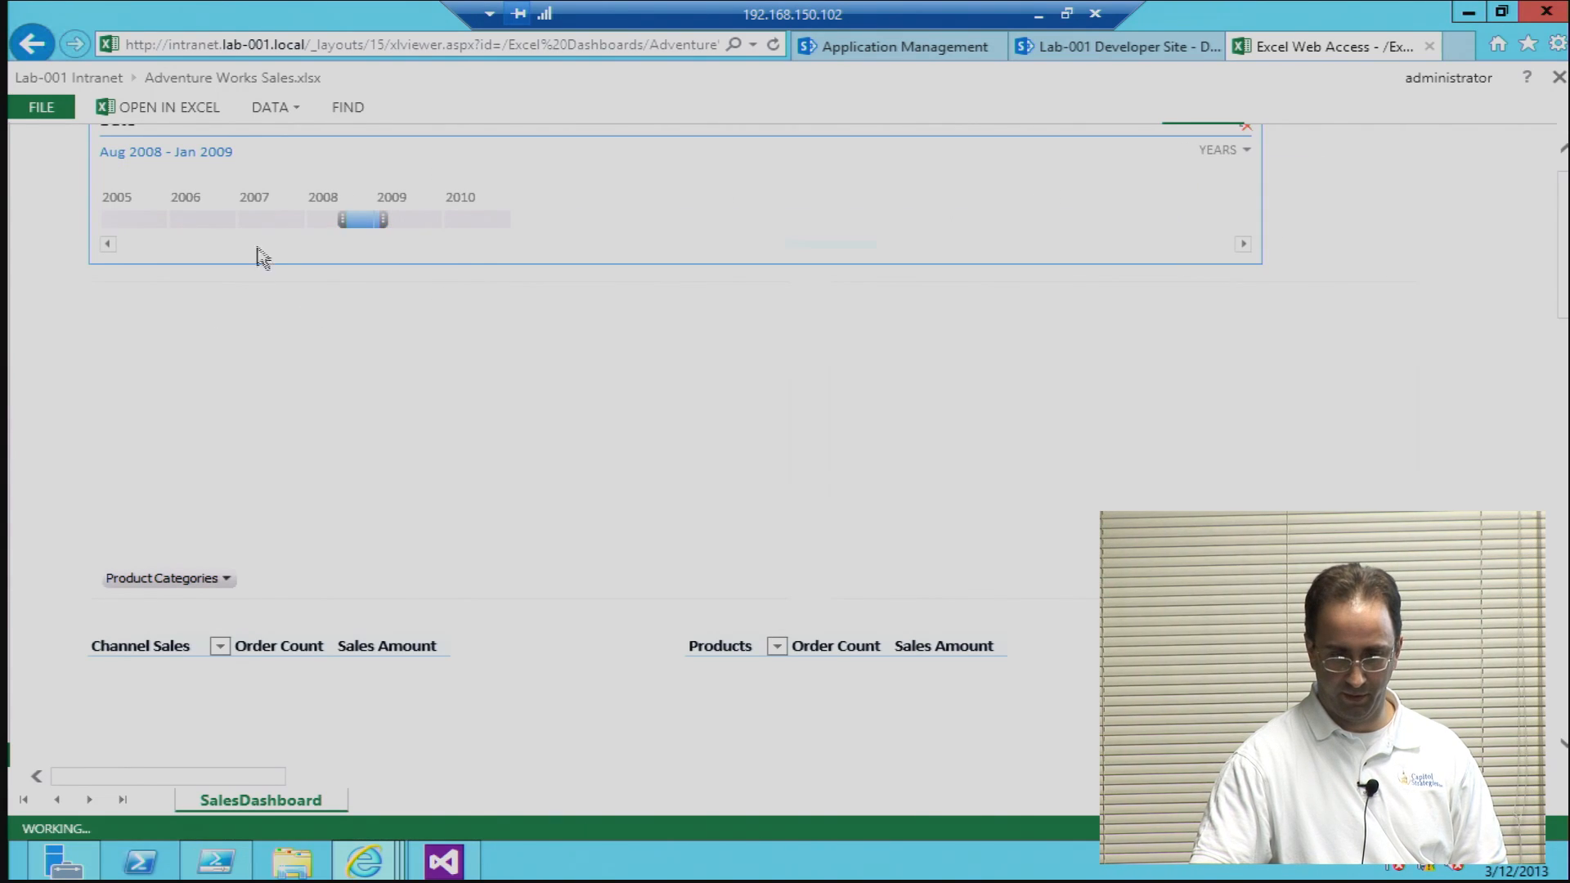
{"action": "left_click", "coordinate": [262, 223]}
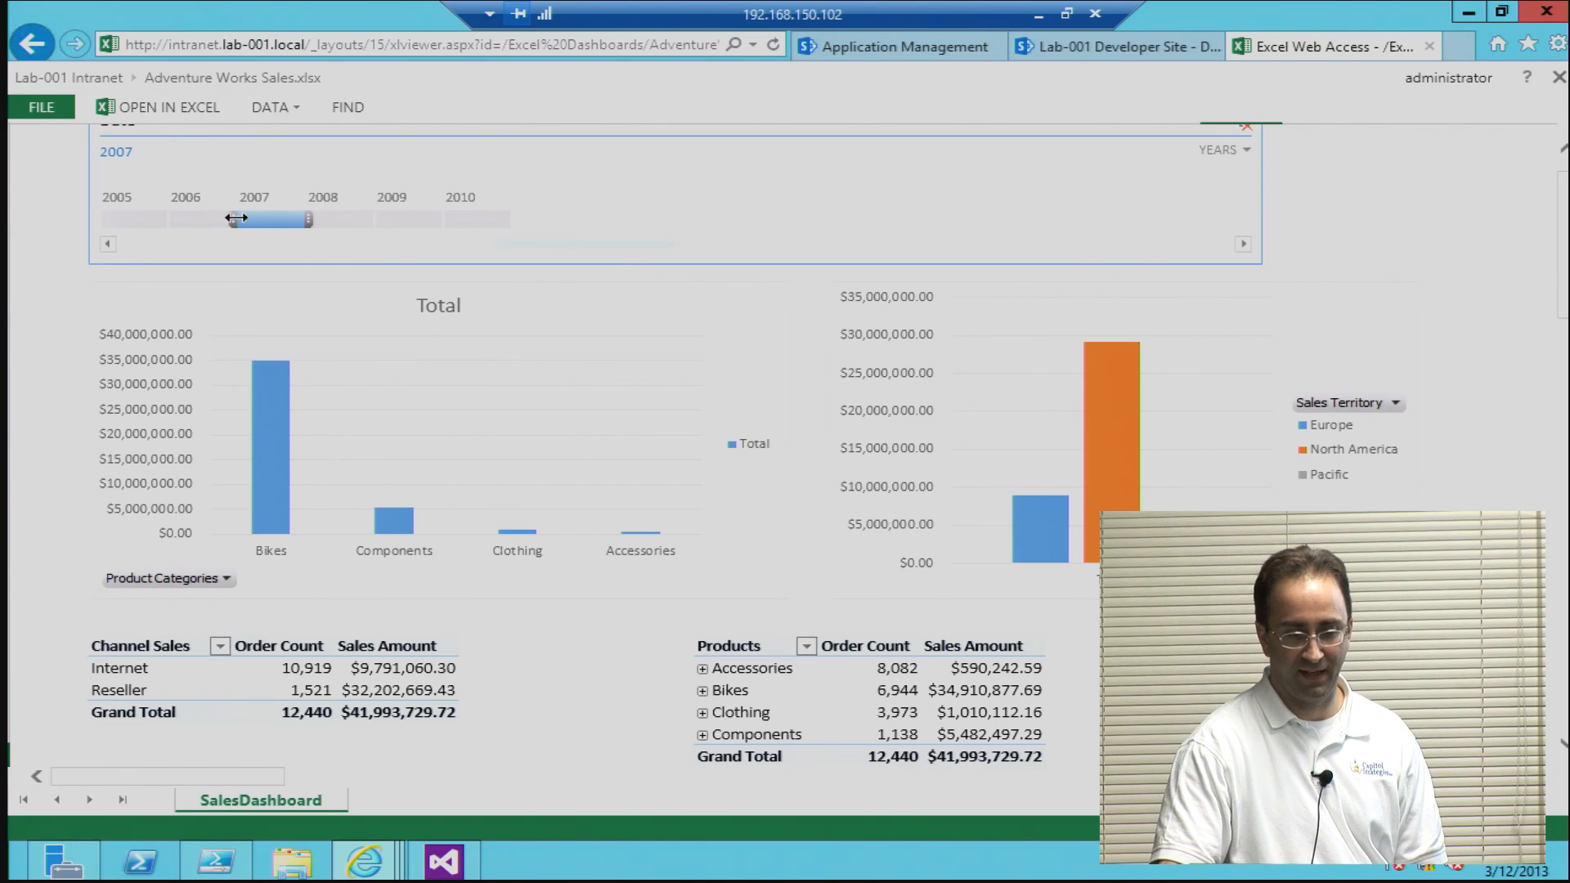
{"action": "left_click_drag", "start_coordinate": [153, 239], "coordinate": [164, 221]}
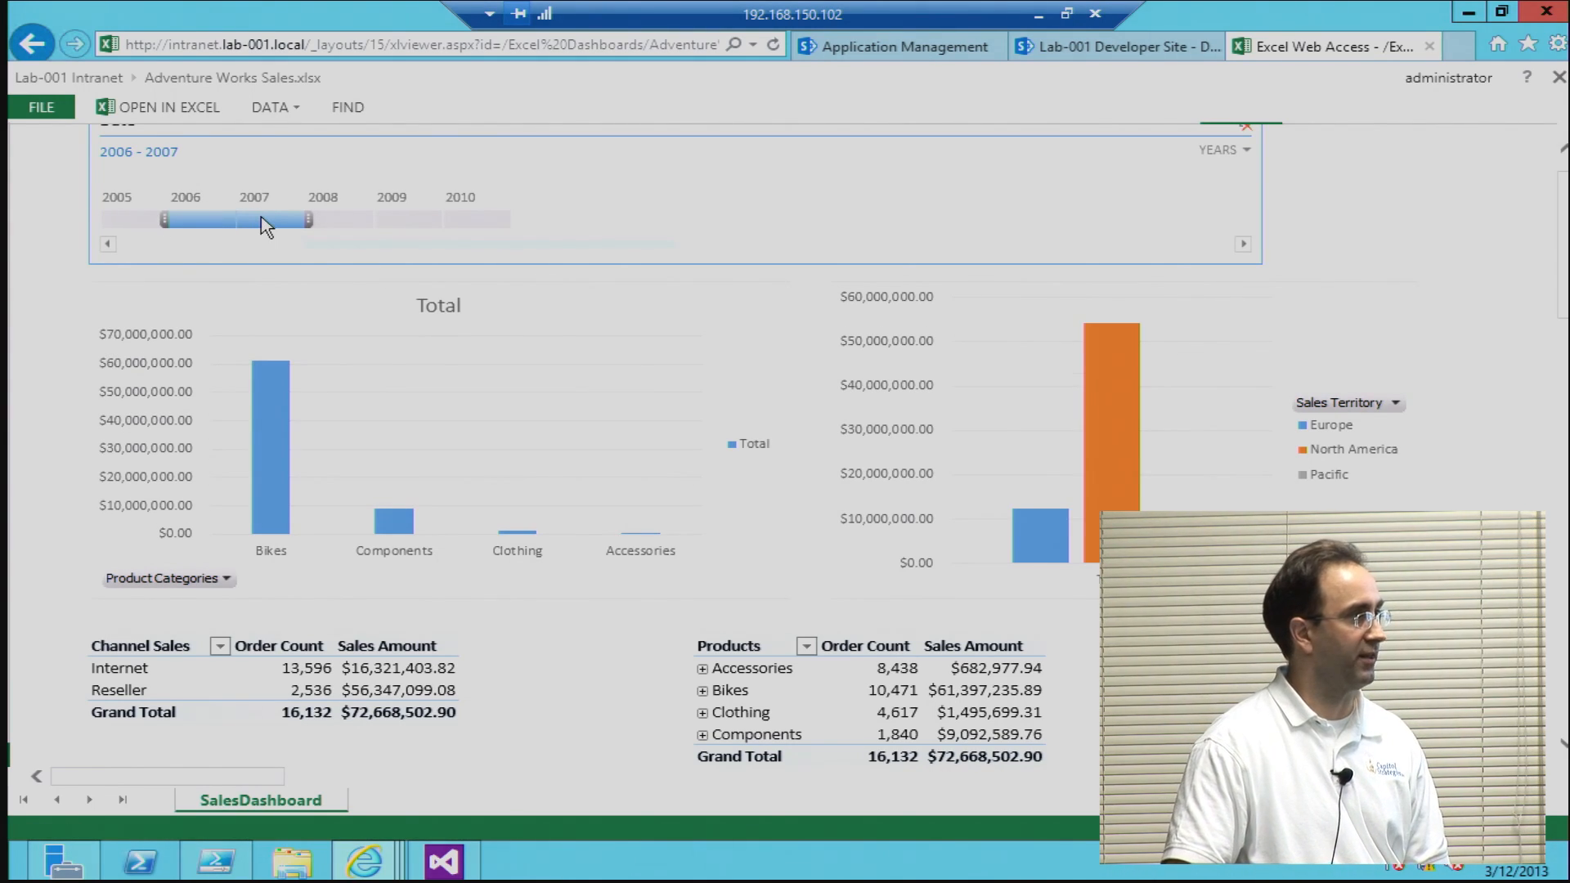
Step: Show the PivotTable Fields and expand Accessories and its Bike Racks subcategory in the Products PivotTable
{"action": "scroll", "coordinate": [663, 320], "scroll_direction": "down", "scroll_amount": 3}
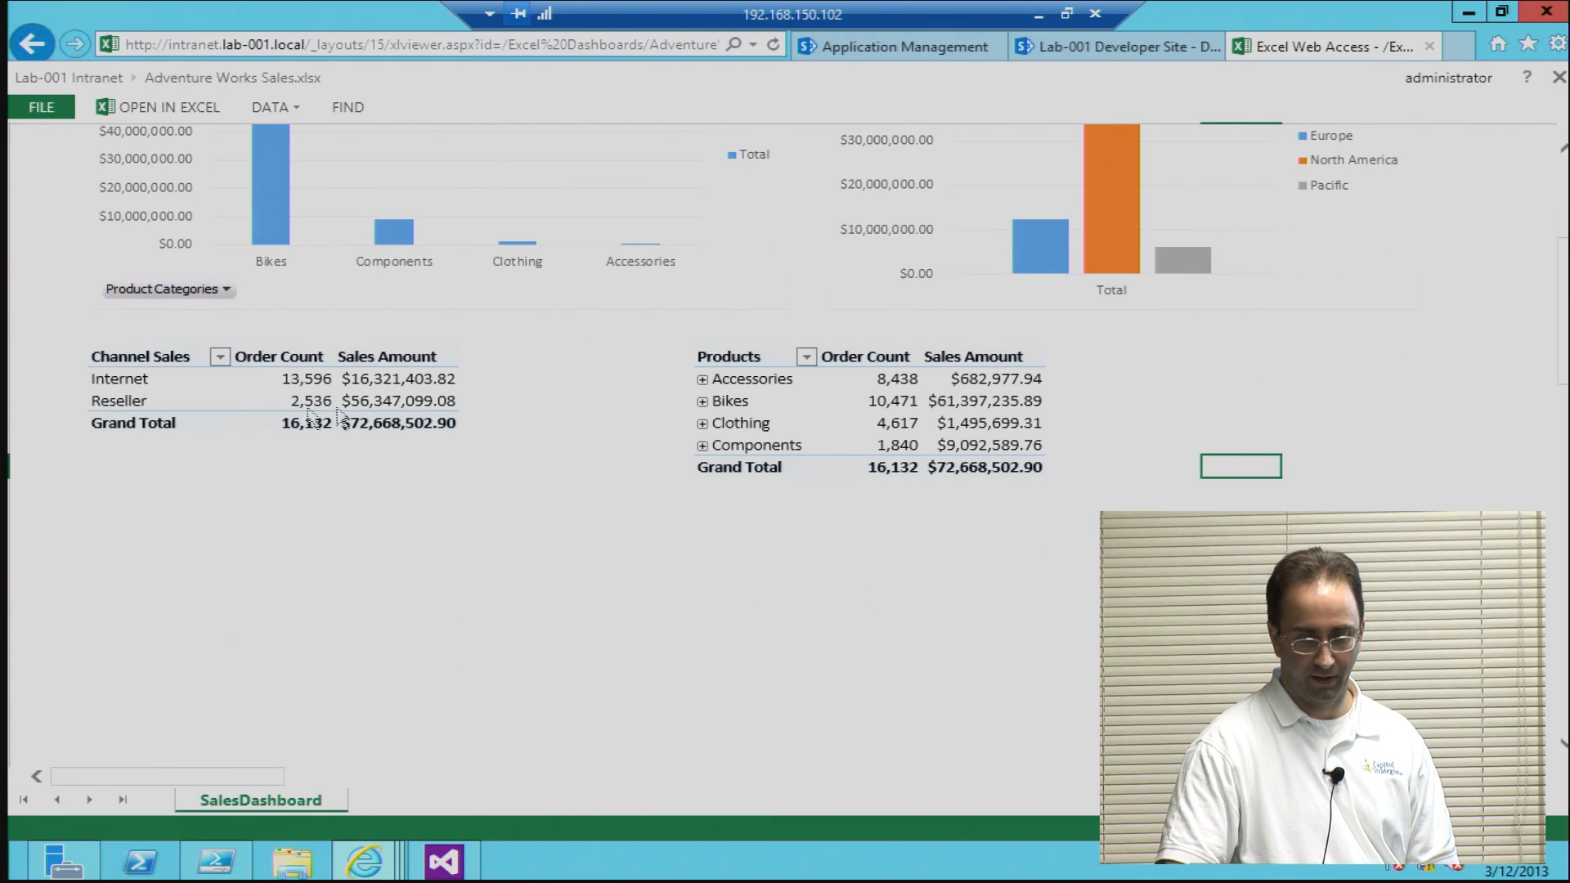
{"action": "left_click", "coordinate": [124, 384]}
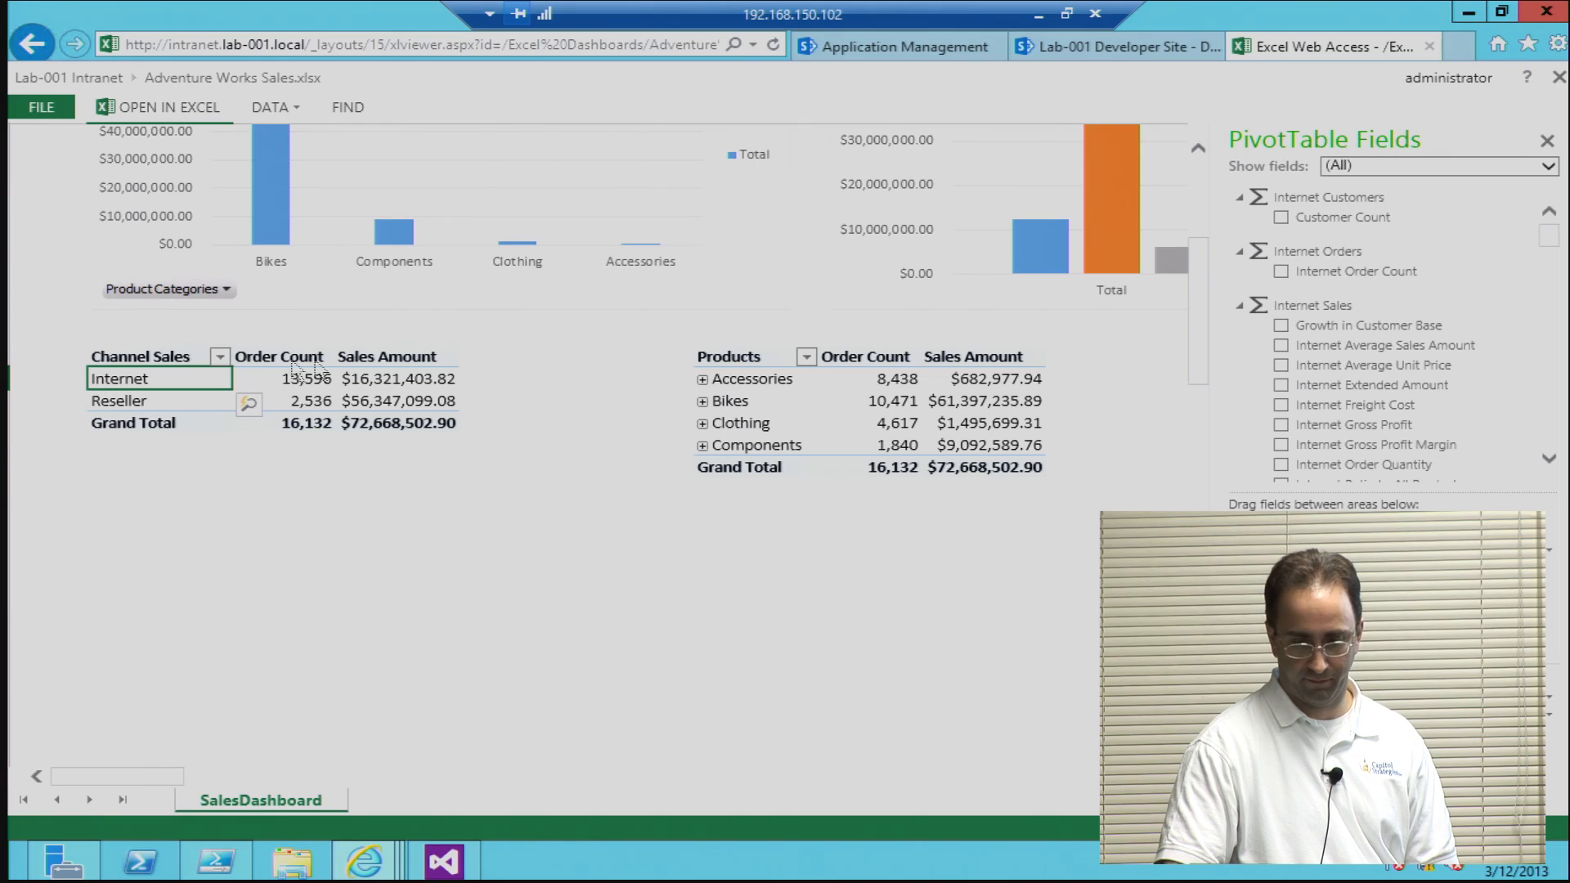
{"action": "left_click", "coordinate": [702, 380]}
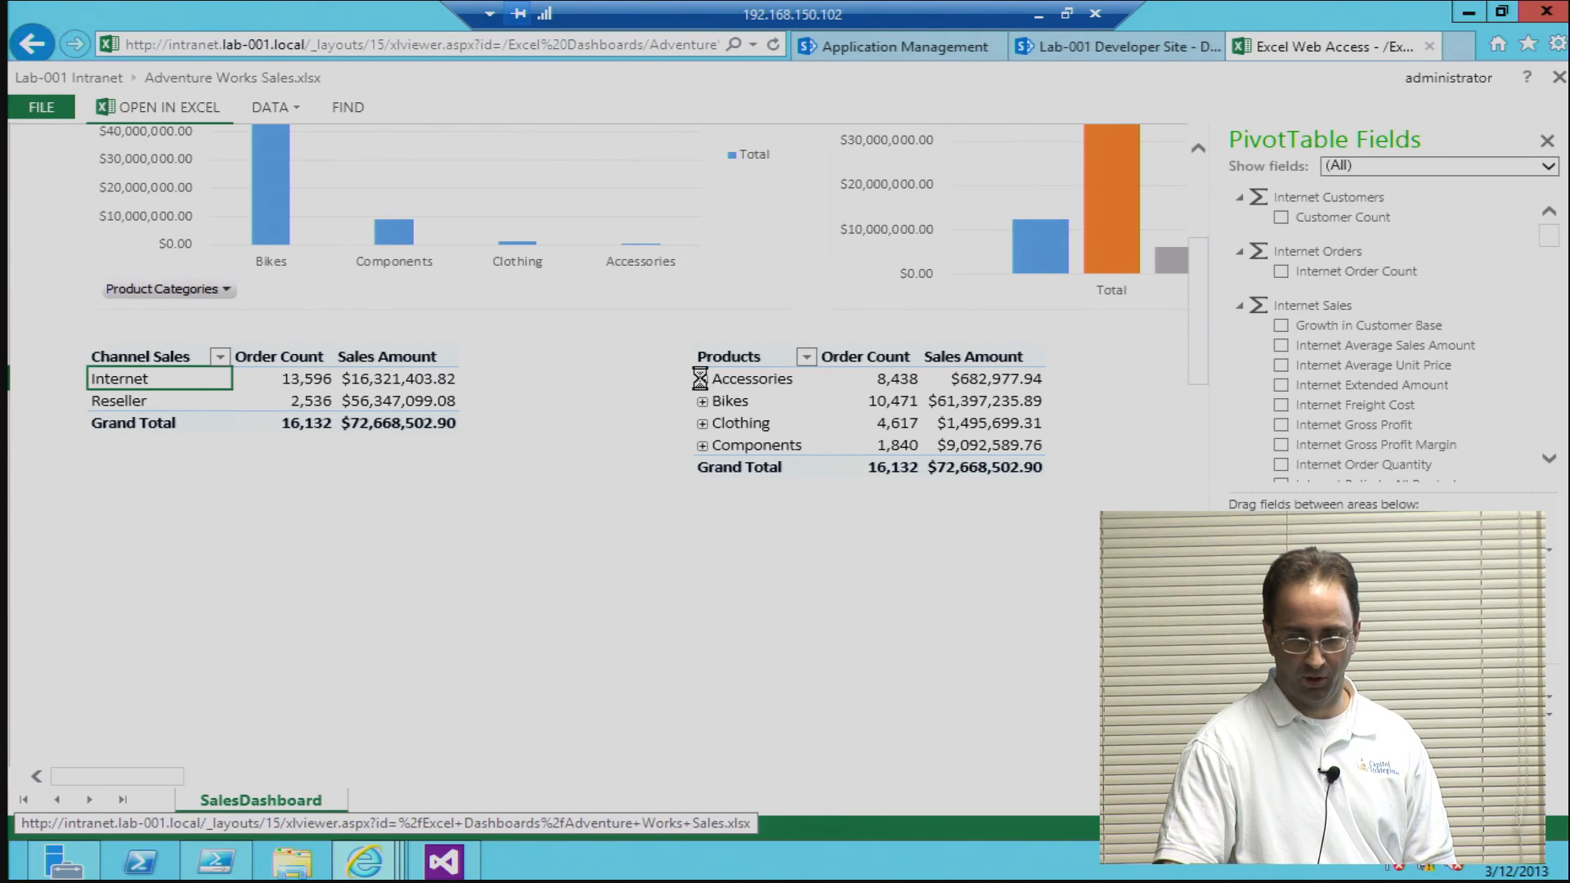
{"action": "left_click", "coordinate": [715, 404]}
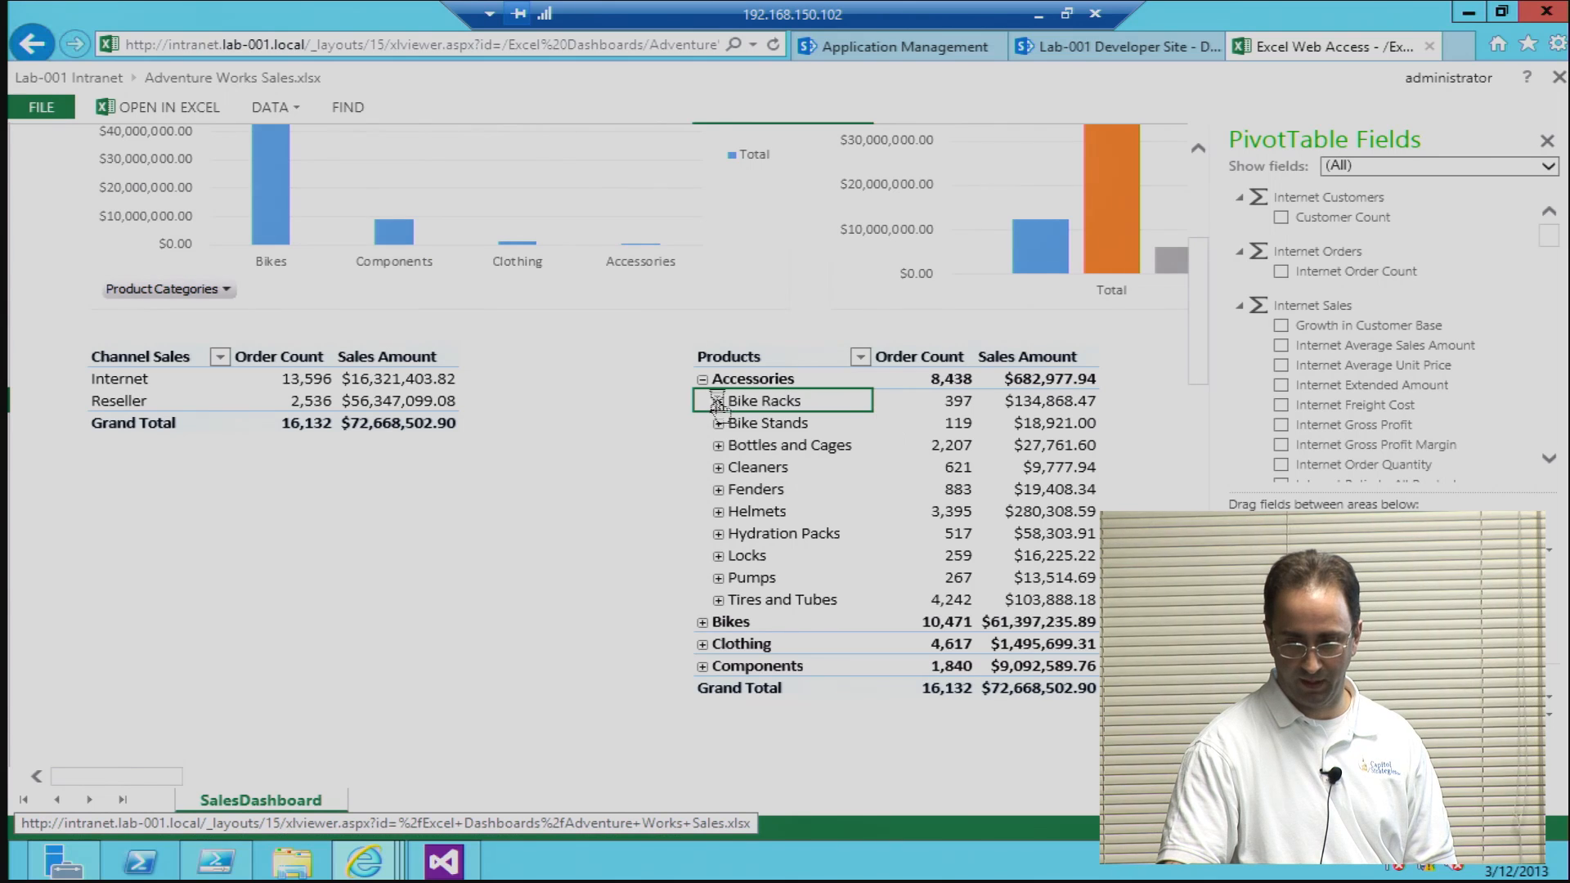
{"action": "left_click", "coordinate": [718, 402]}
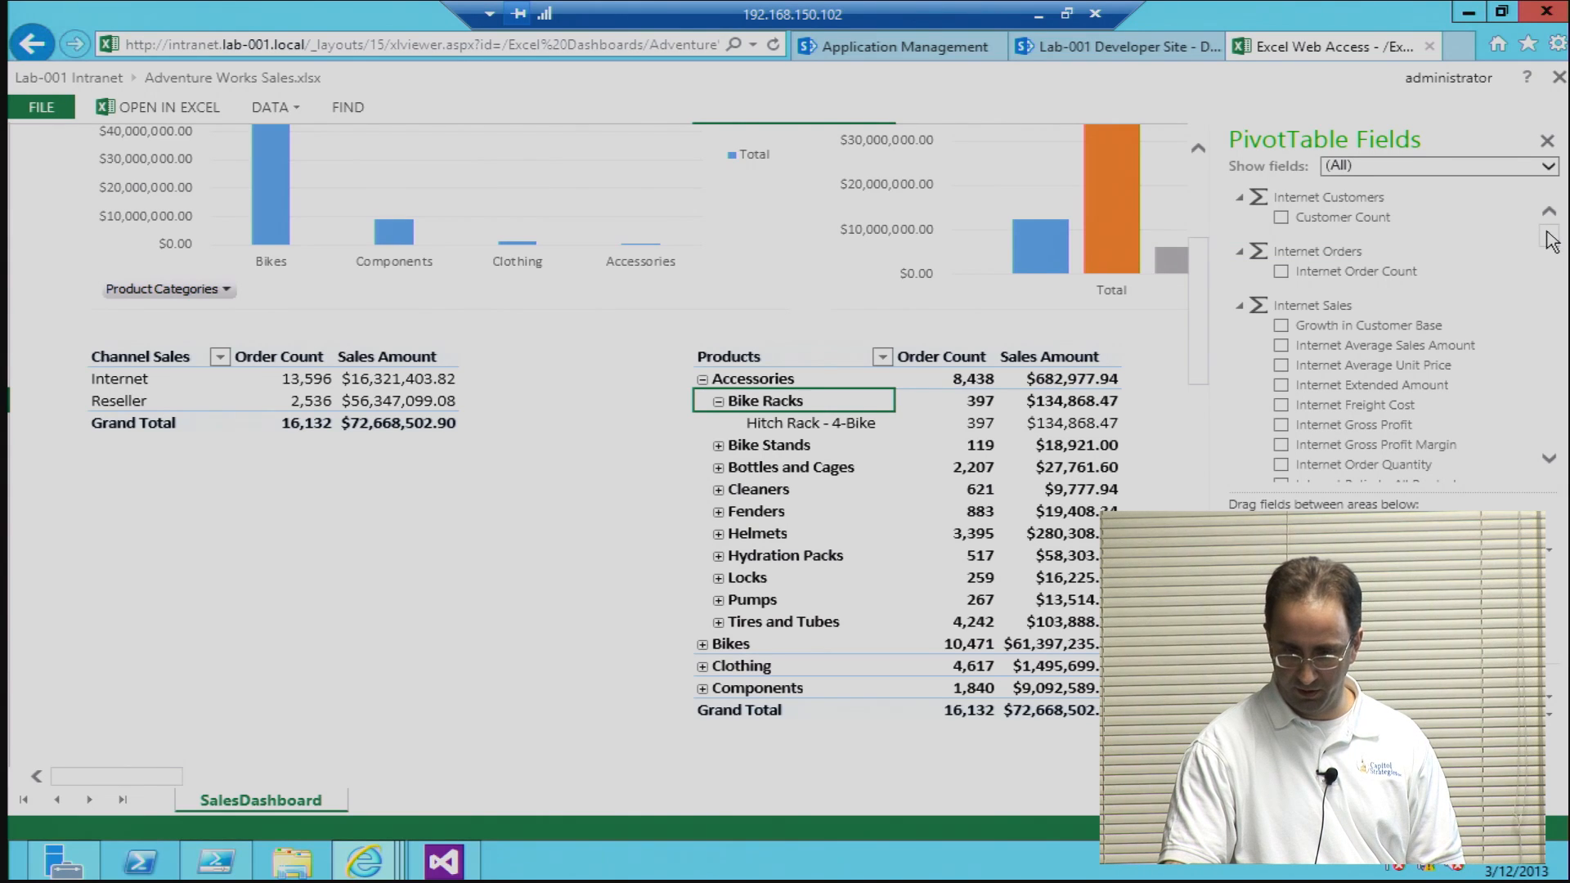
Step: Add Customer Geography to the Products PivotTable and drill down through Australia and New South Wales to Alexandria
{"action": "left_click_drag", "start_coordinate": [1551, 249], "coordinate": [1522, 323]}
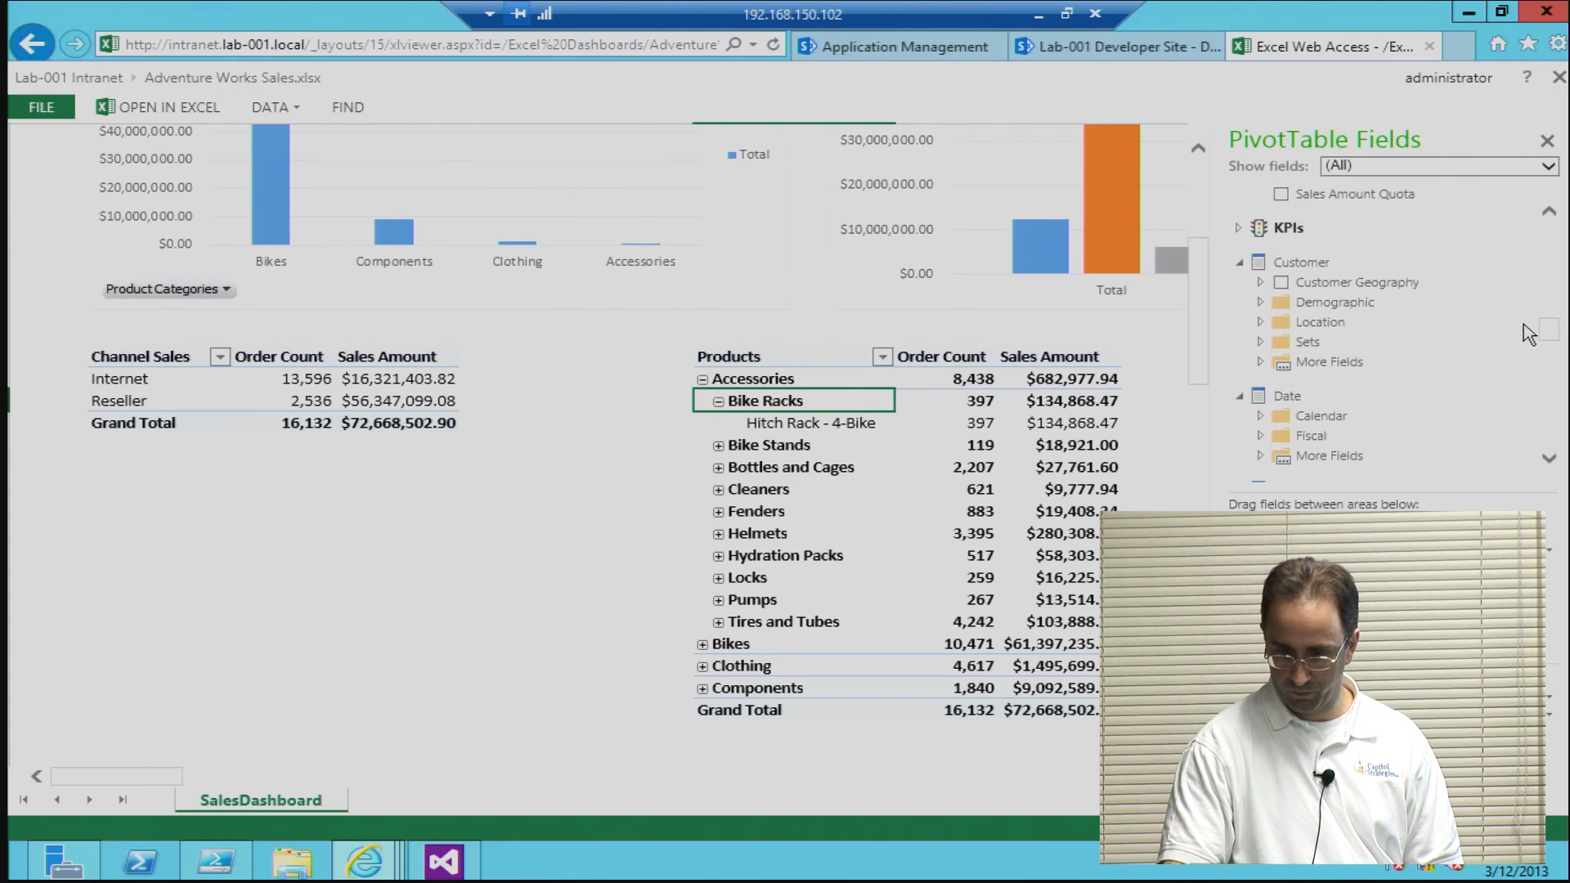
{"action": "left_click", "coordinate": [1282, 283]}
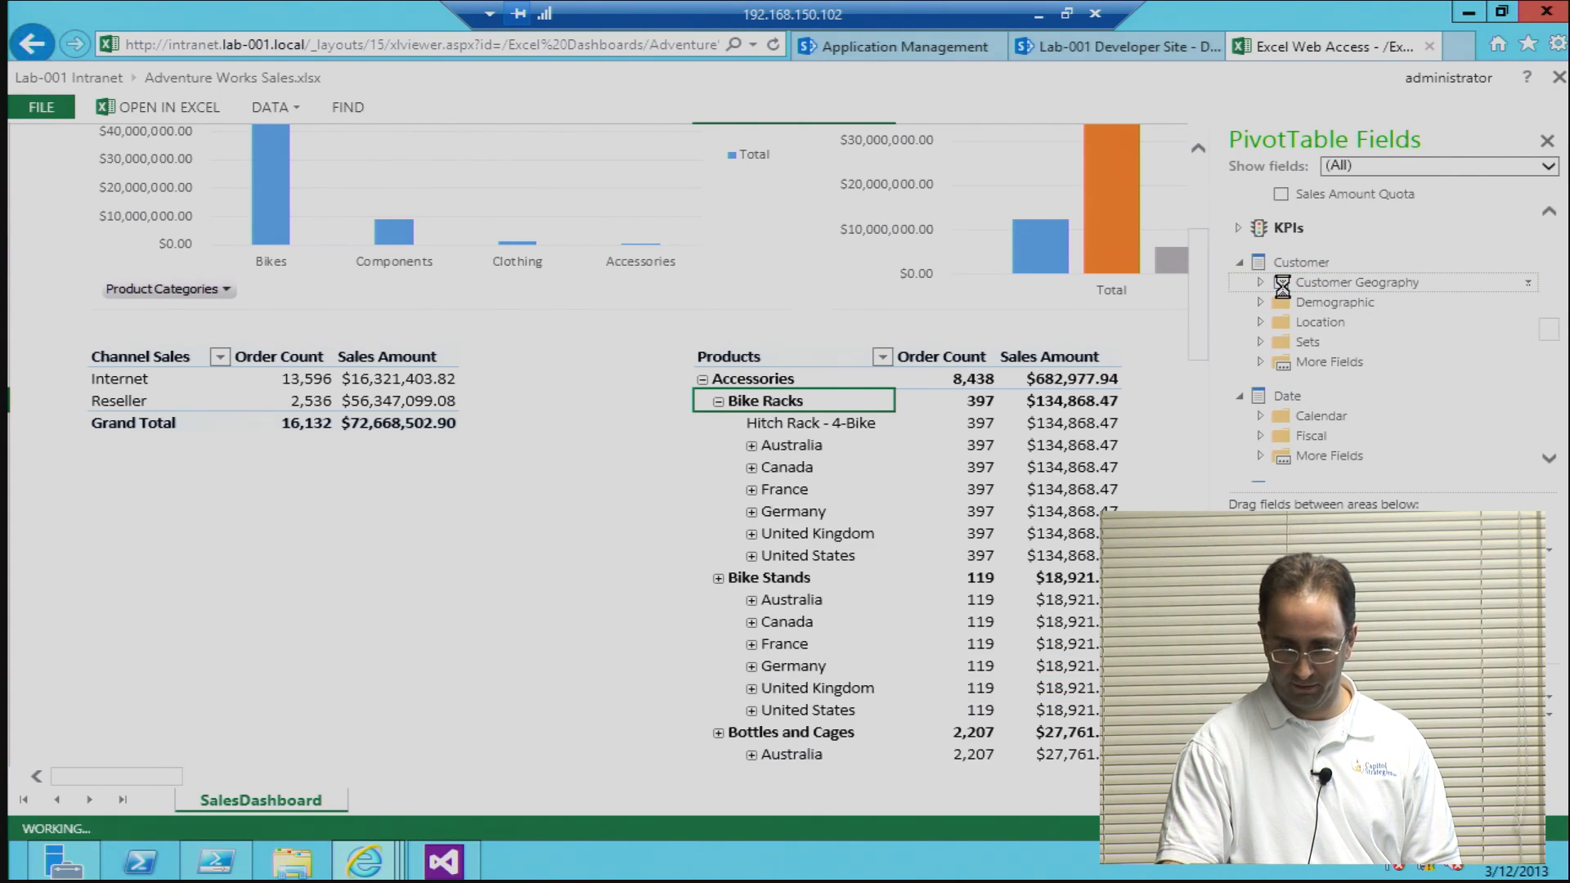
{"action": "left_click", "coordinate": [751, 446]}
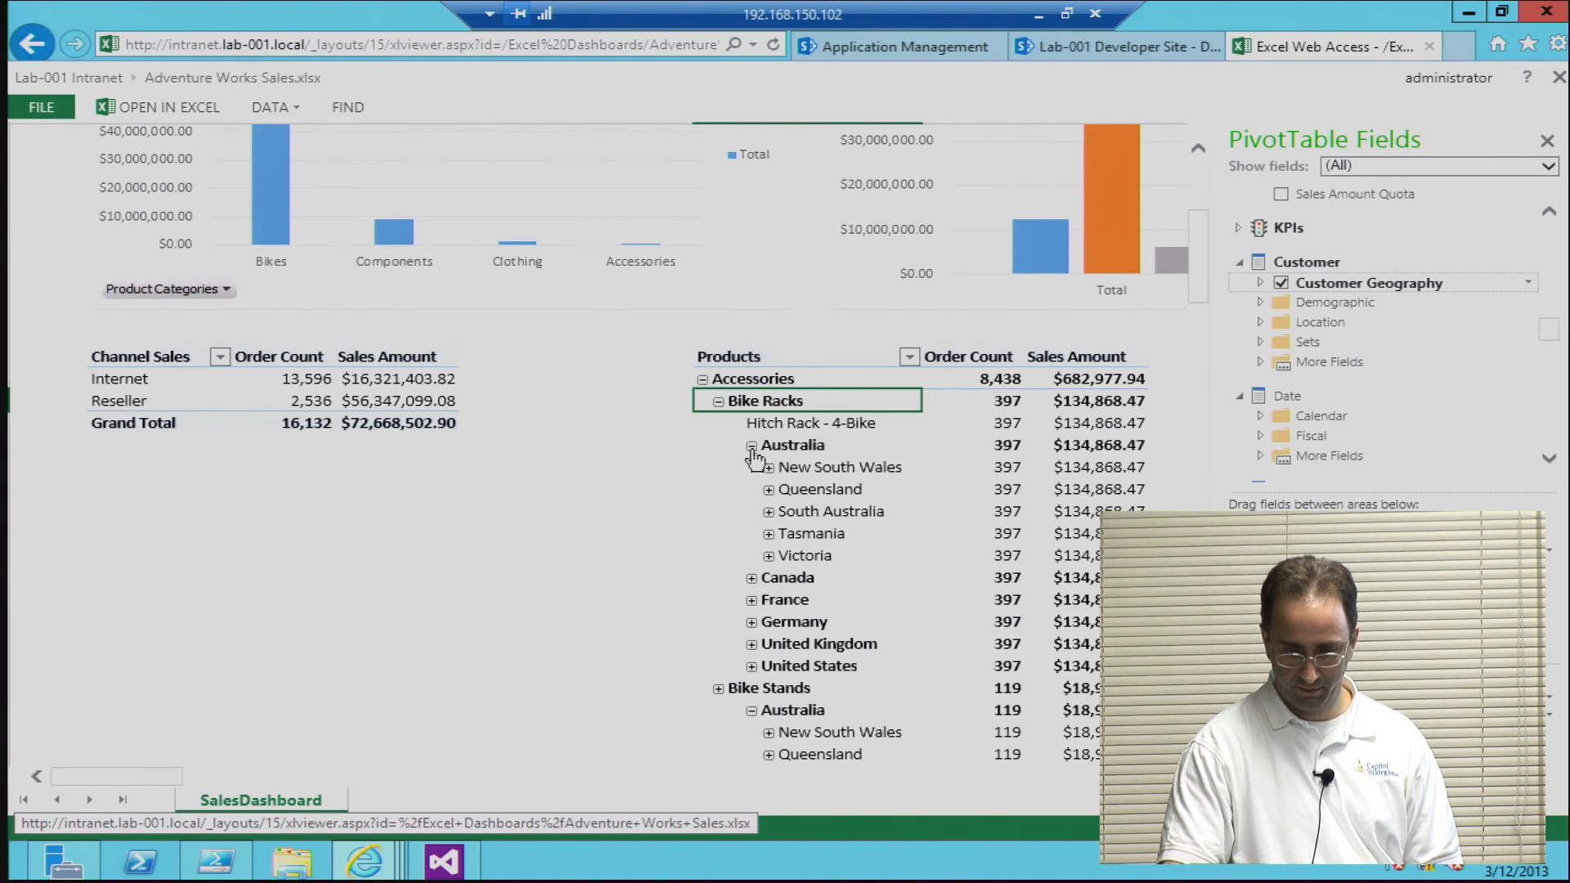
{"action": "left_click", "coordinate": [769, 467]}
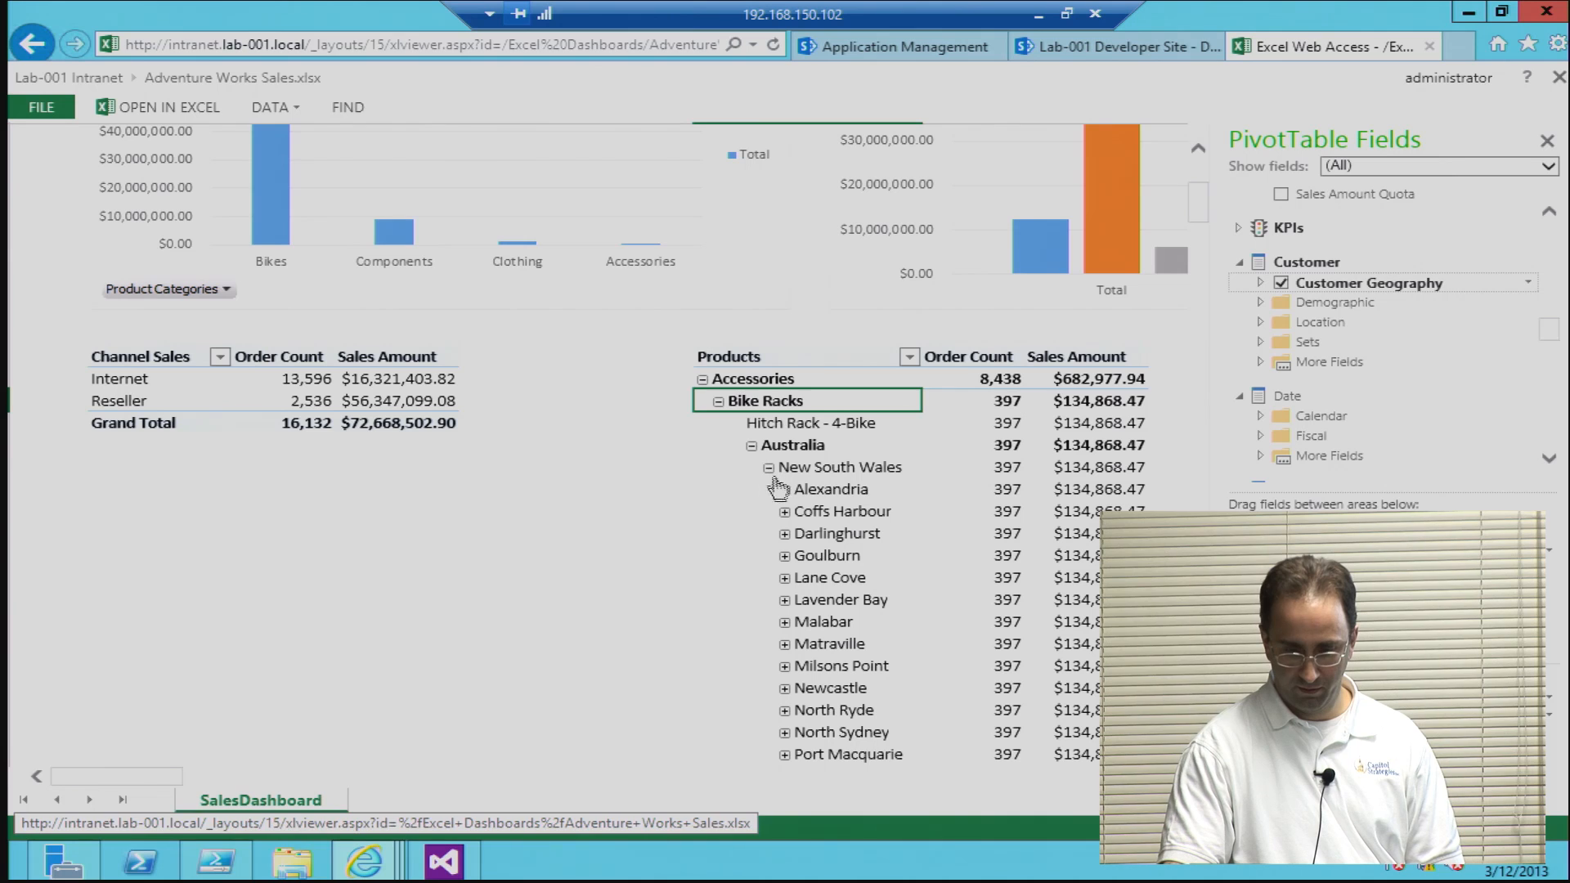
{"action": "left_click", "coordinate": [785, 489]}
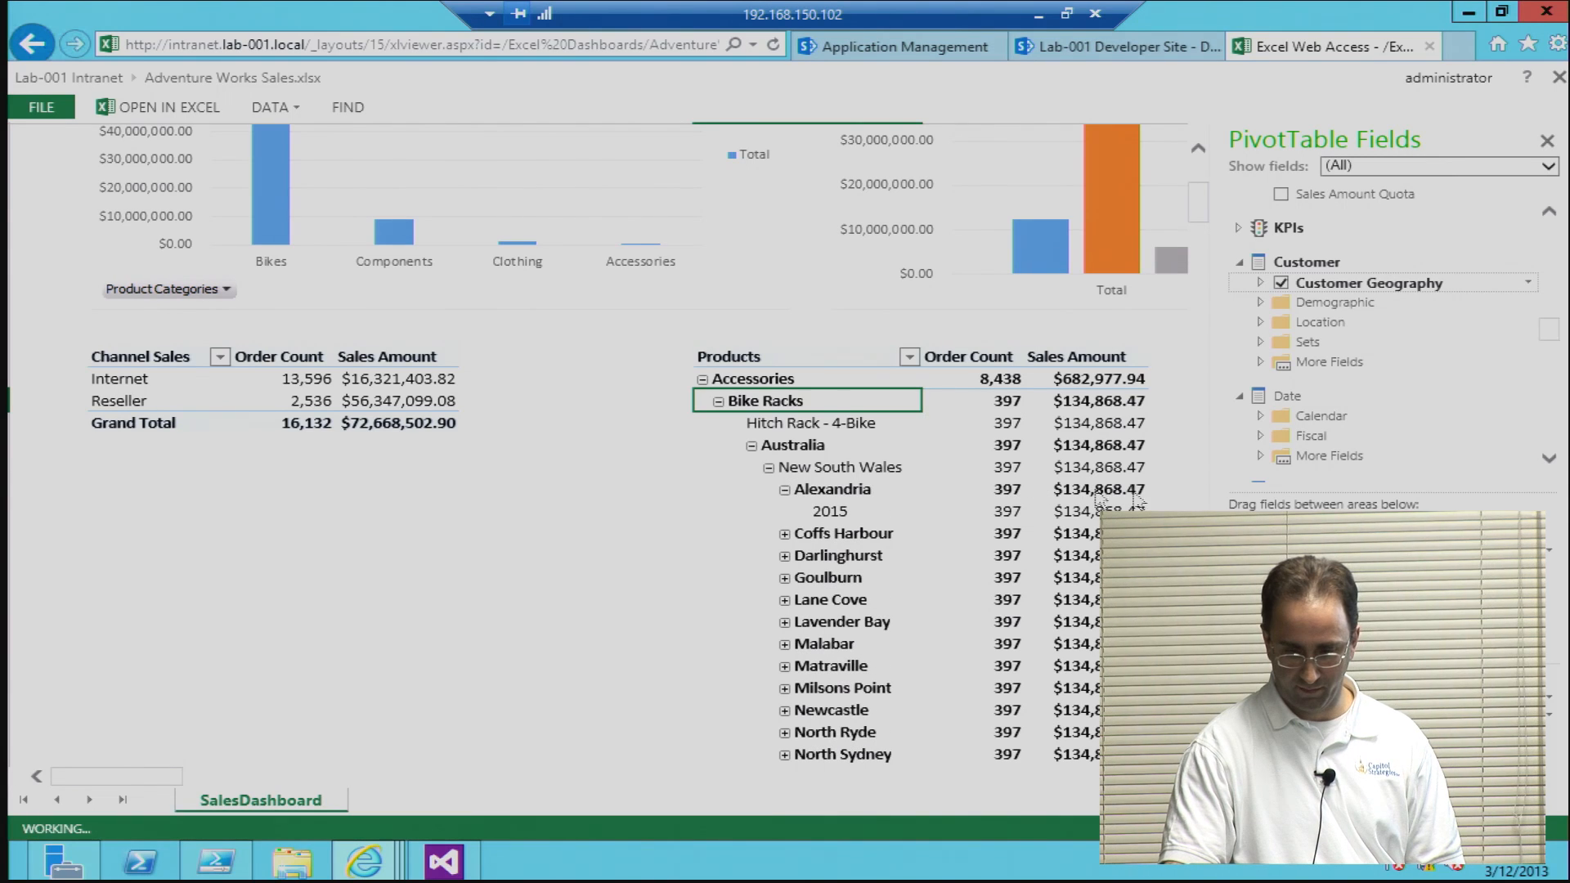
Step: Remove Customer Geography from the Products PivotTable and look through the Date dimension's Calendar fields
{"action": "left_click", "coordinate": [1081, 514]}
{"action": "left_click", "coordinate": [1281, 283]}
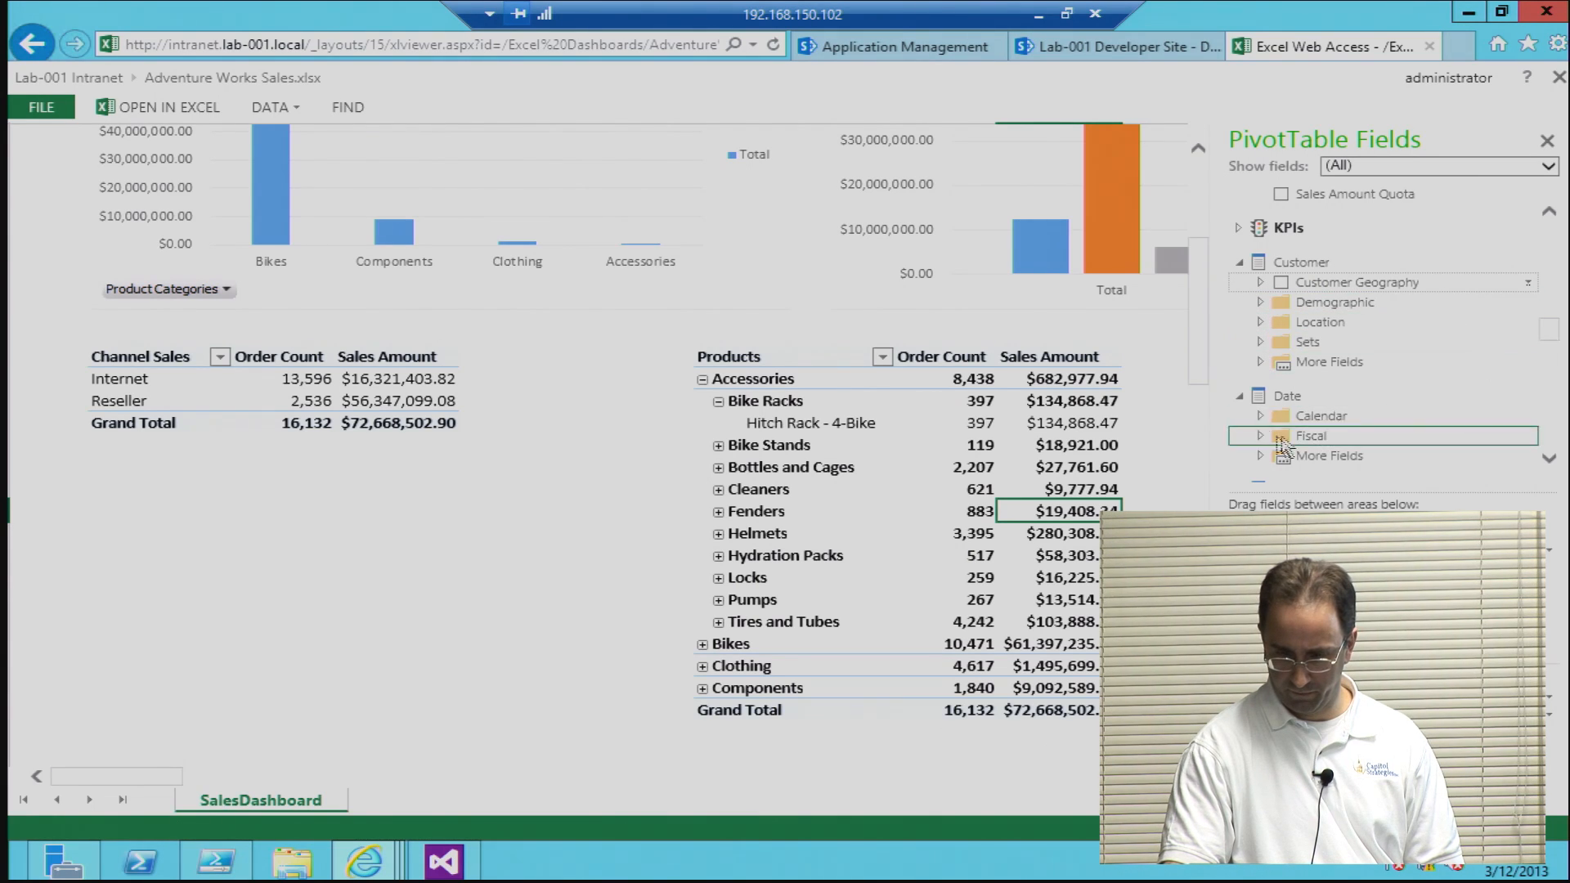
{"action": "left_click", "coordinate": [1262, 419]}
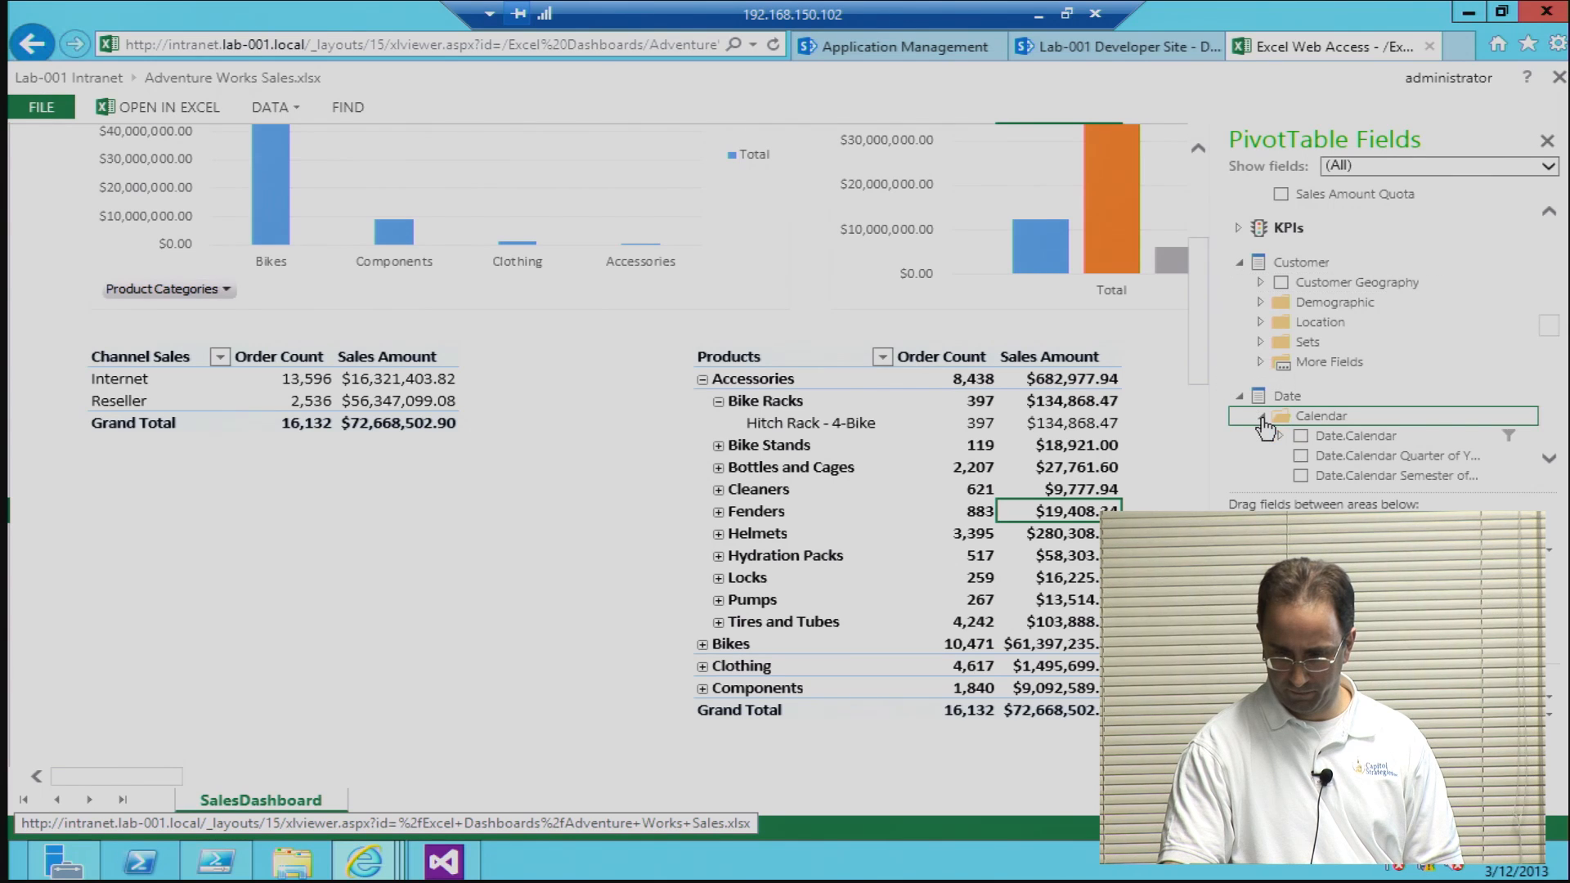
{"action": "left_click", "coordinate": [1261, 419]}
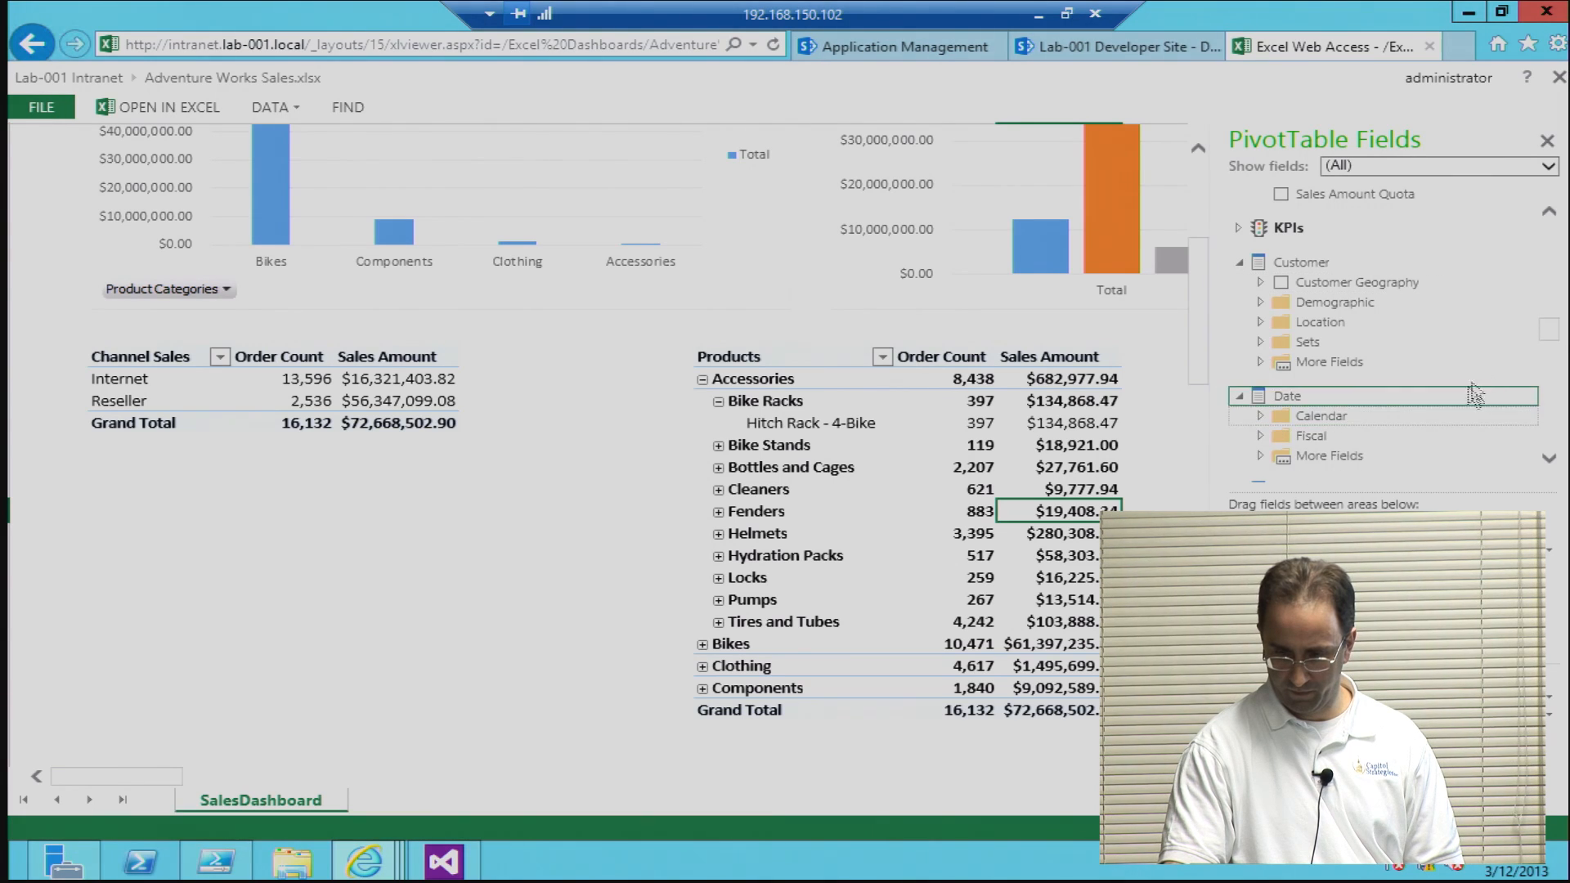
Step: Try the Geography hierarchy in the Products PivotTable and remove it again
{"action": "scroll", "coordinate": [1551, 354], "scroll_direction": "down", "scroll_amount": 2}
{"action": "left_click_drag", "start_coordinate": [1551, 353], "coordinate": [1551, 366]}
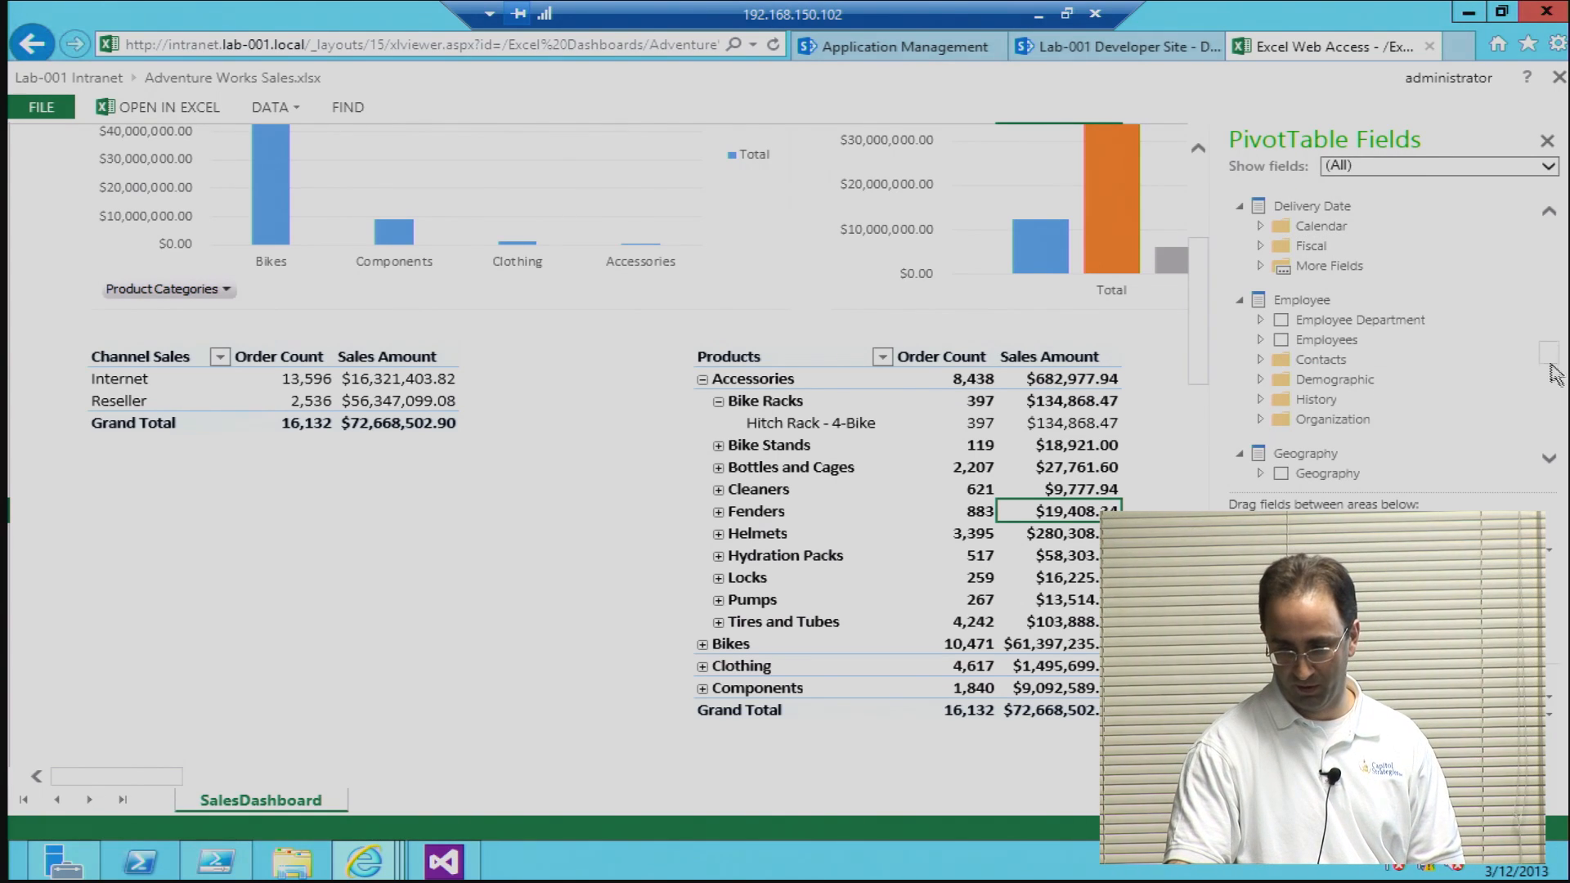
{"action": "scroll", "coordinate": [1551, 365], "scroll_direction": "down", "scroll_amount": 3}
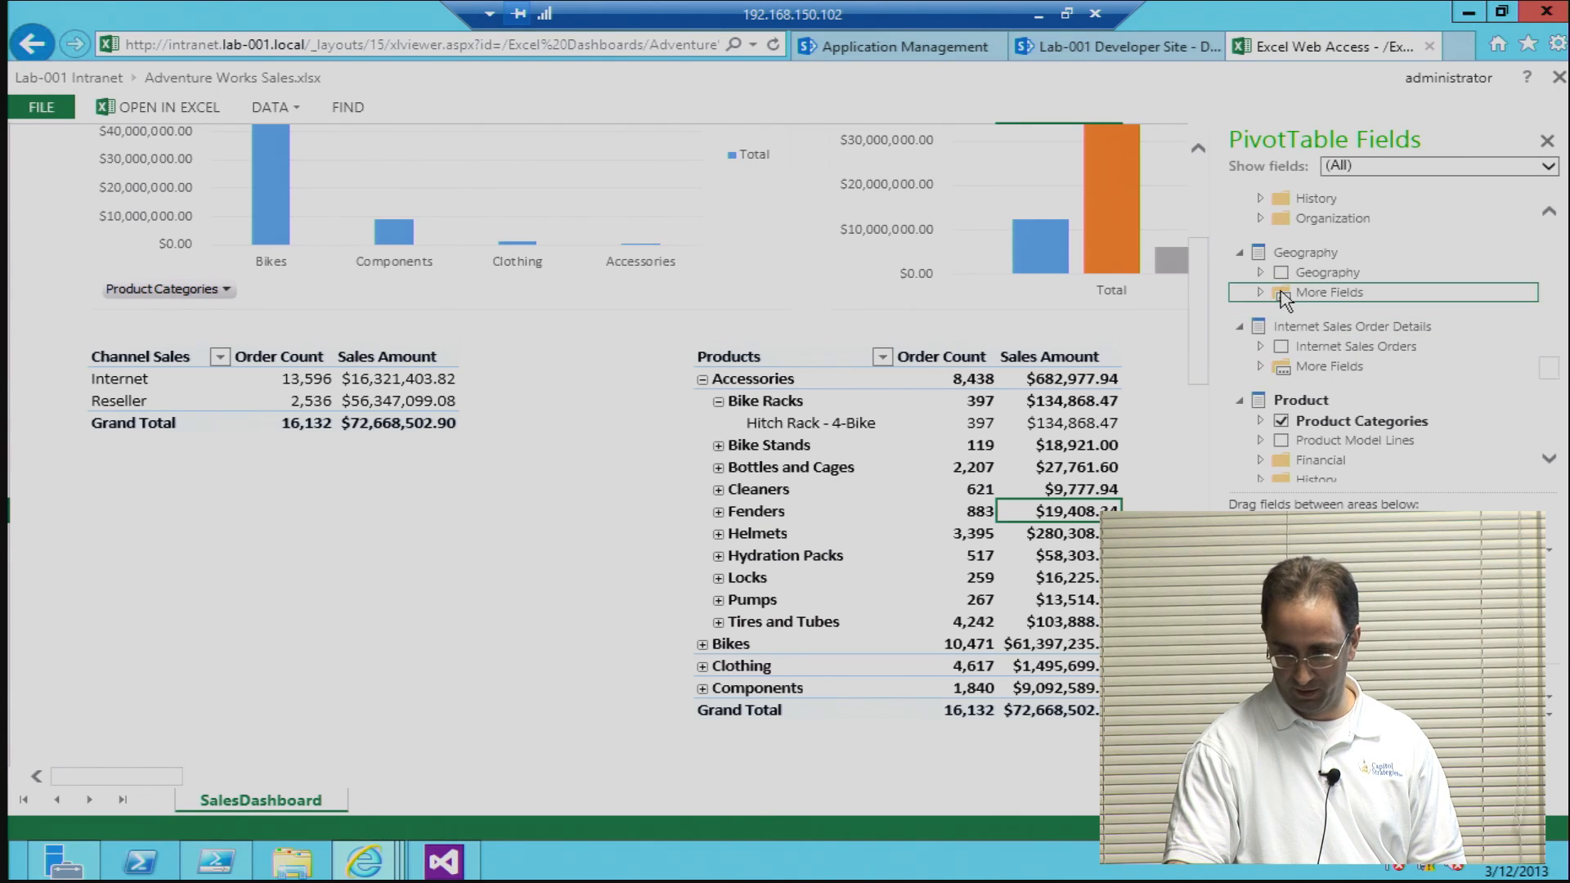
{"action": "left_click", "coordinate": [771, 381]}
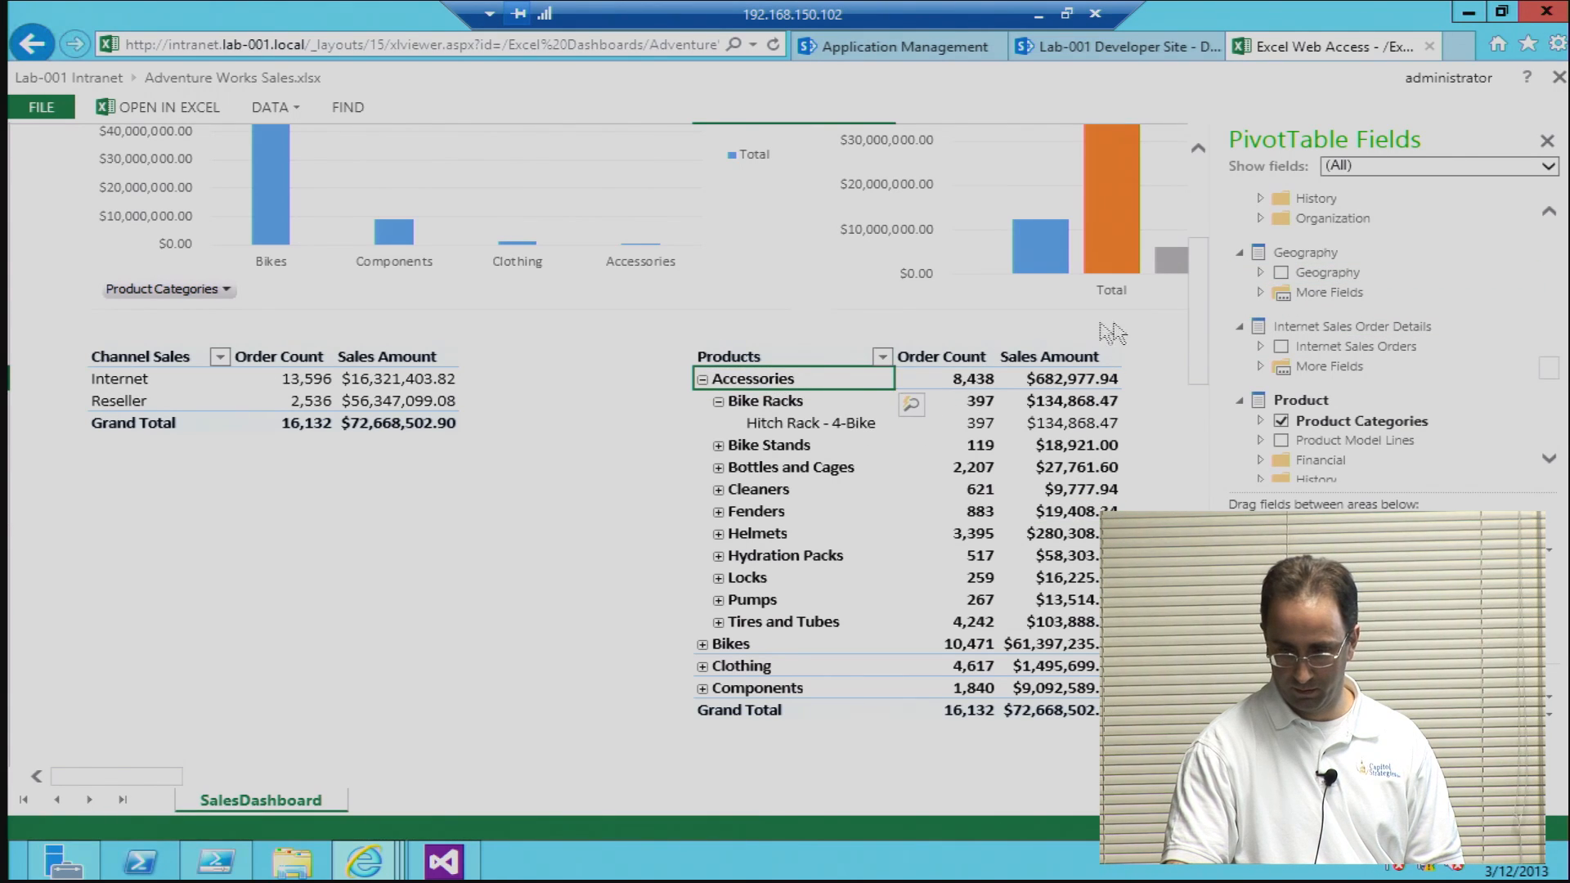
{"action": "left_click", "coordinate": [1279, 273]}
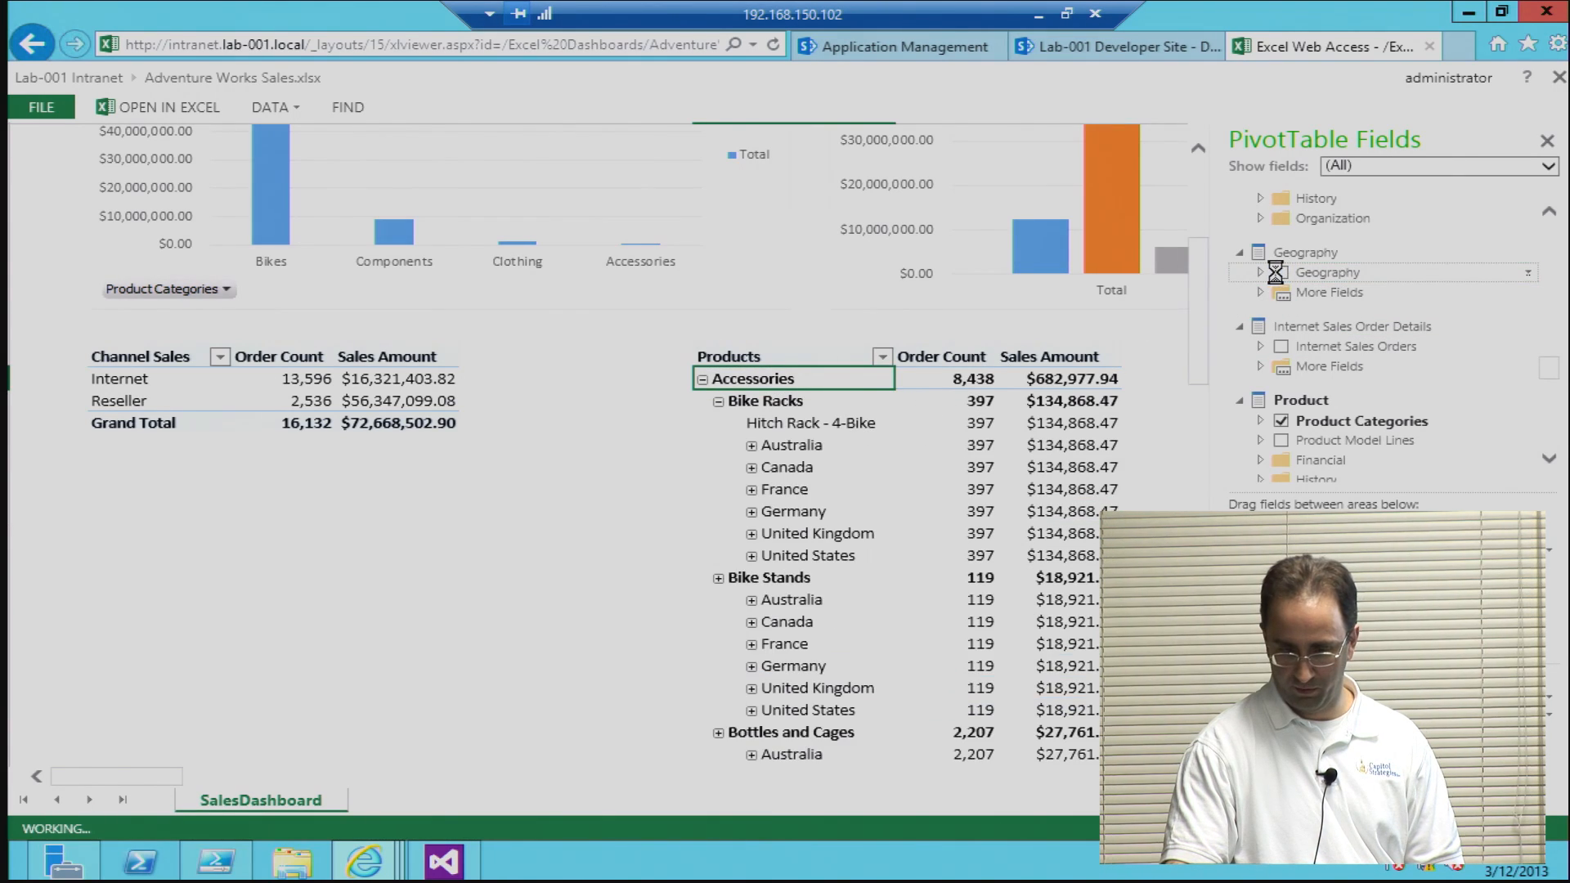
{"action": "left_click", "coordinate": [1280, 272]}
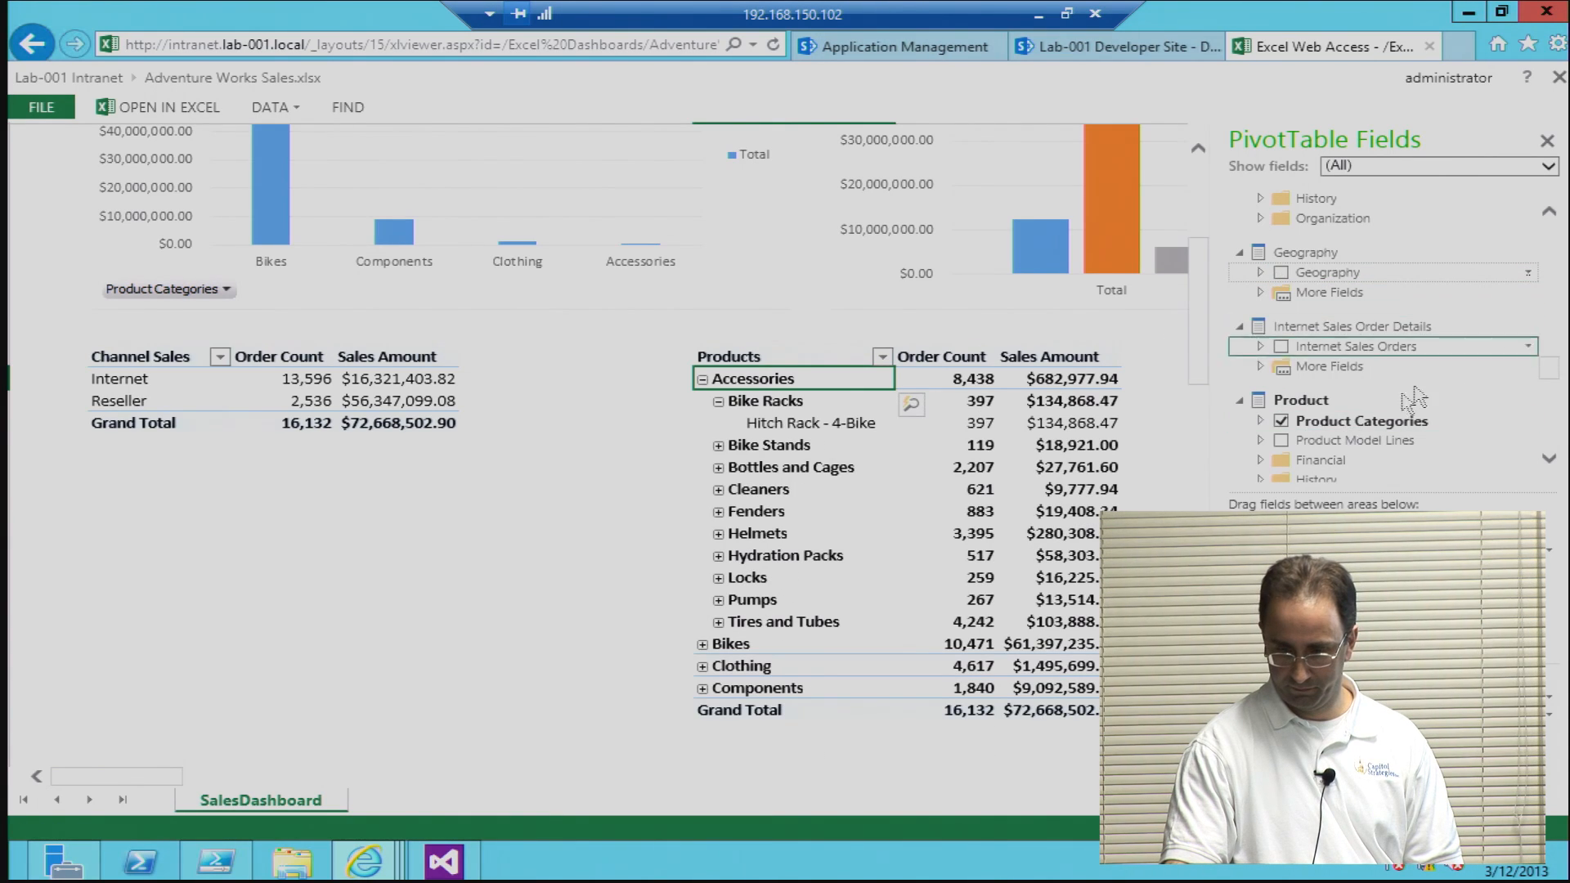
Step: Try Product Model Lines in the Products PivotTable, expand and collapse its Accessory line under Bike Racks, and remove the field
{"action": "left_click", "coordinate": [1281, 441]}
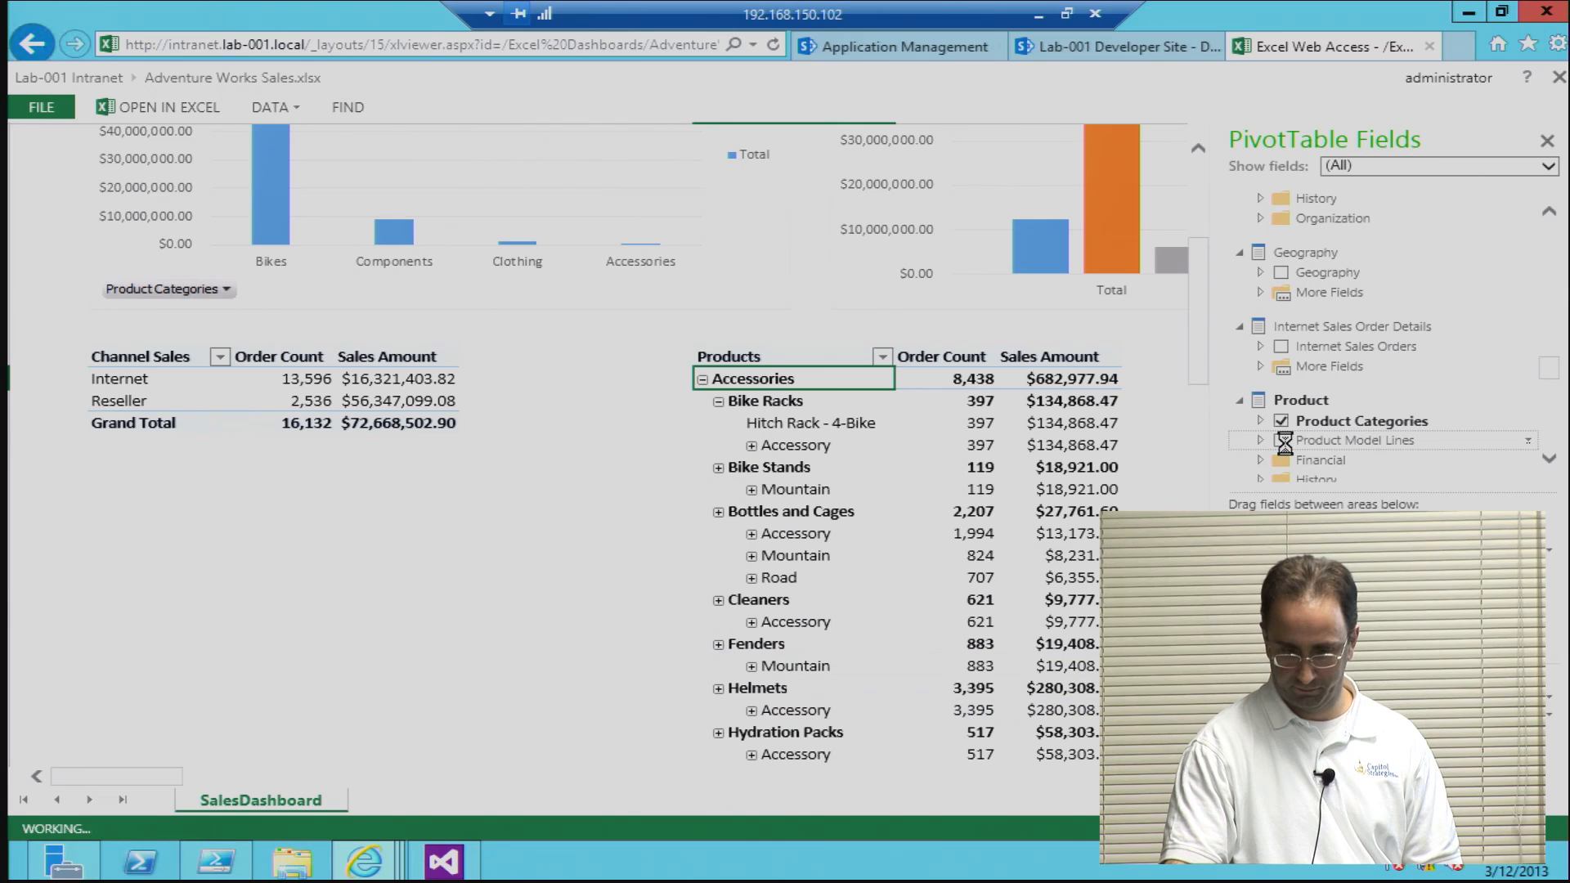
{"action": "left_click", "coordinate": [751, 446]}
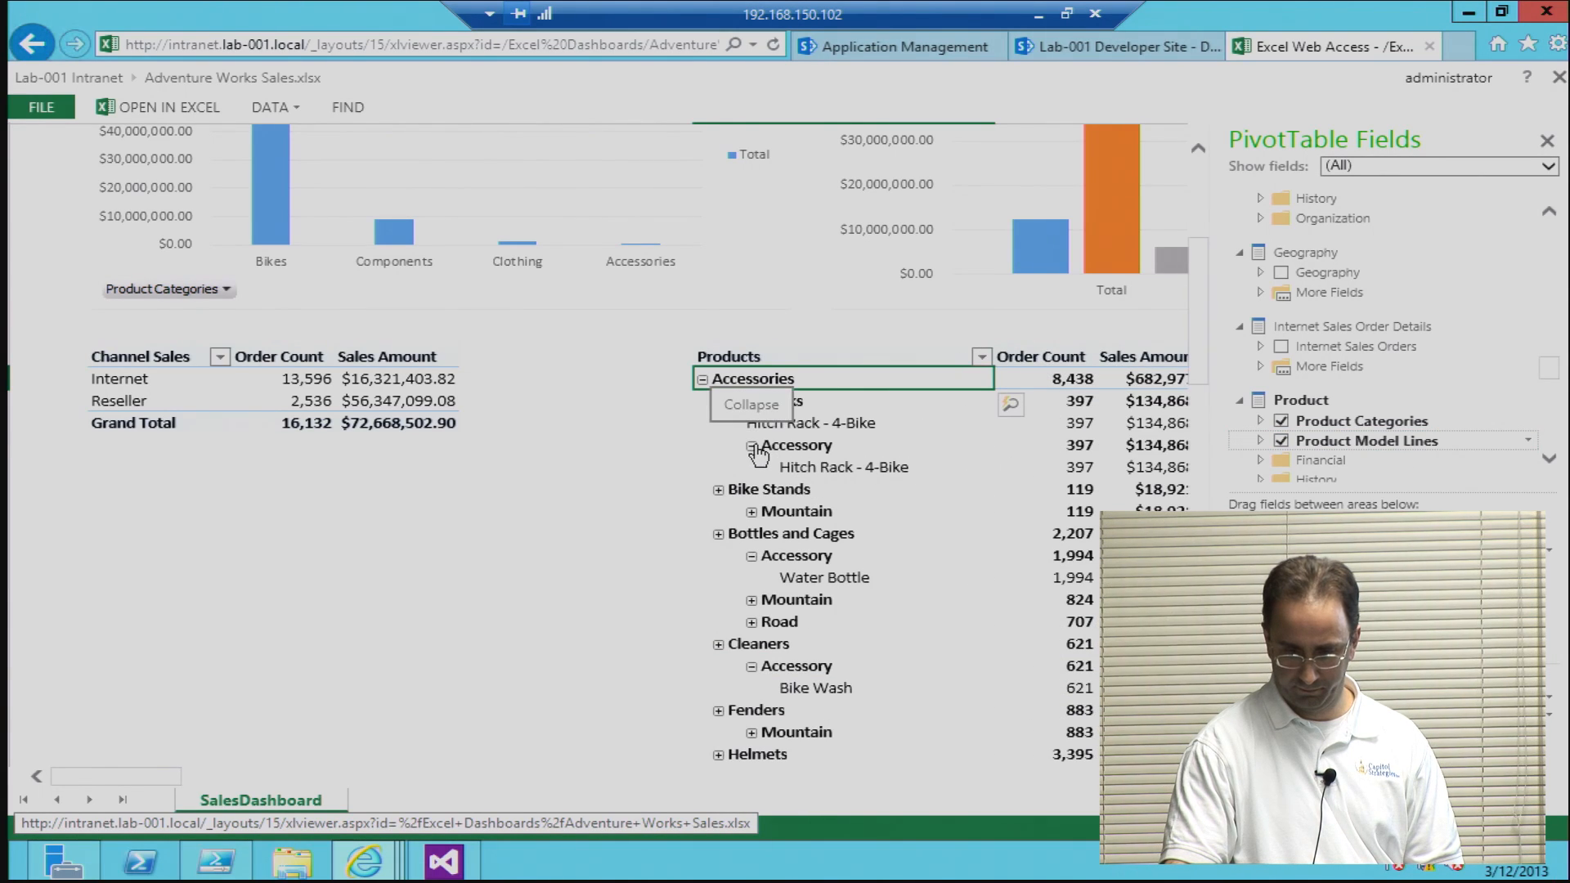
{"action": "left_click", "coordinate": [753, 447]}
{"action": "left_click", "coordinate": [1280, 440]}
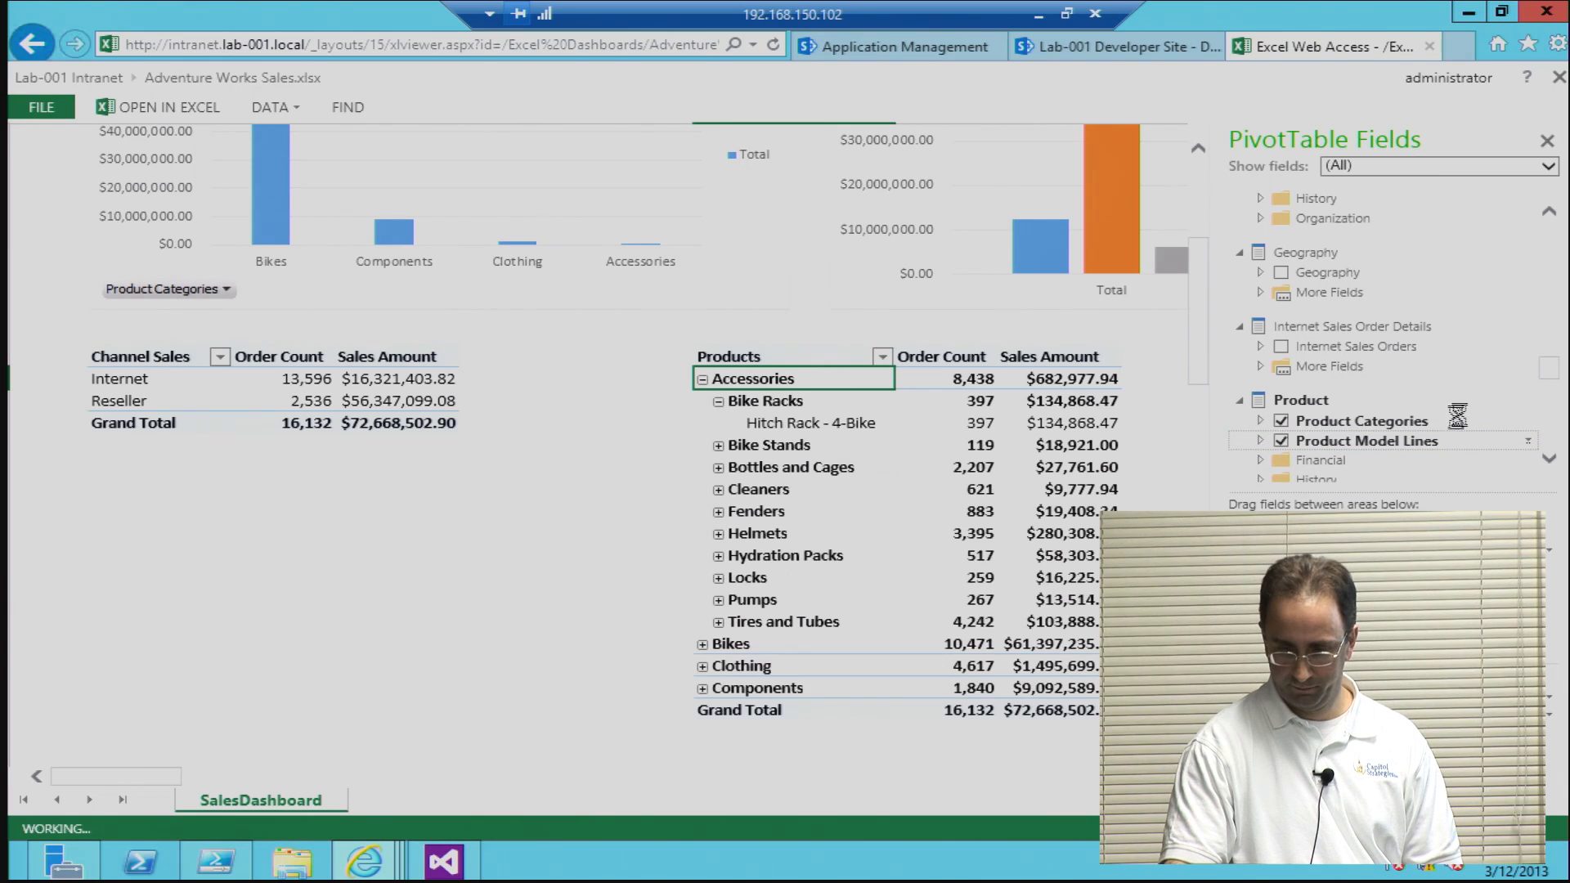
Step: Look at the sorting options for the Category level in the Products PivotTable's filter and dismiss them
{"action": "left_click", "coordinate": [881, 359]}
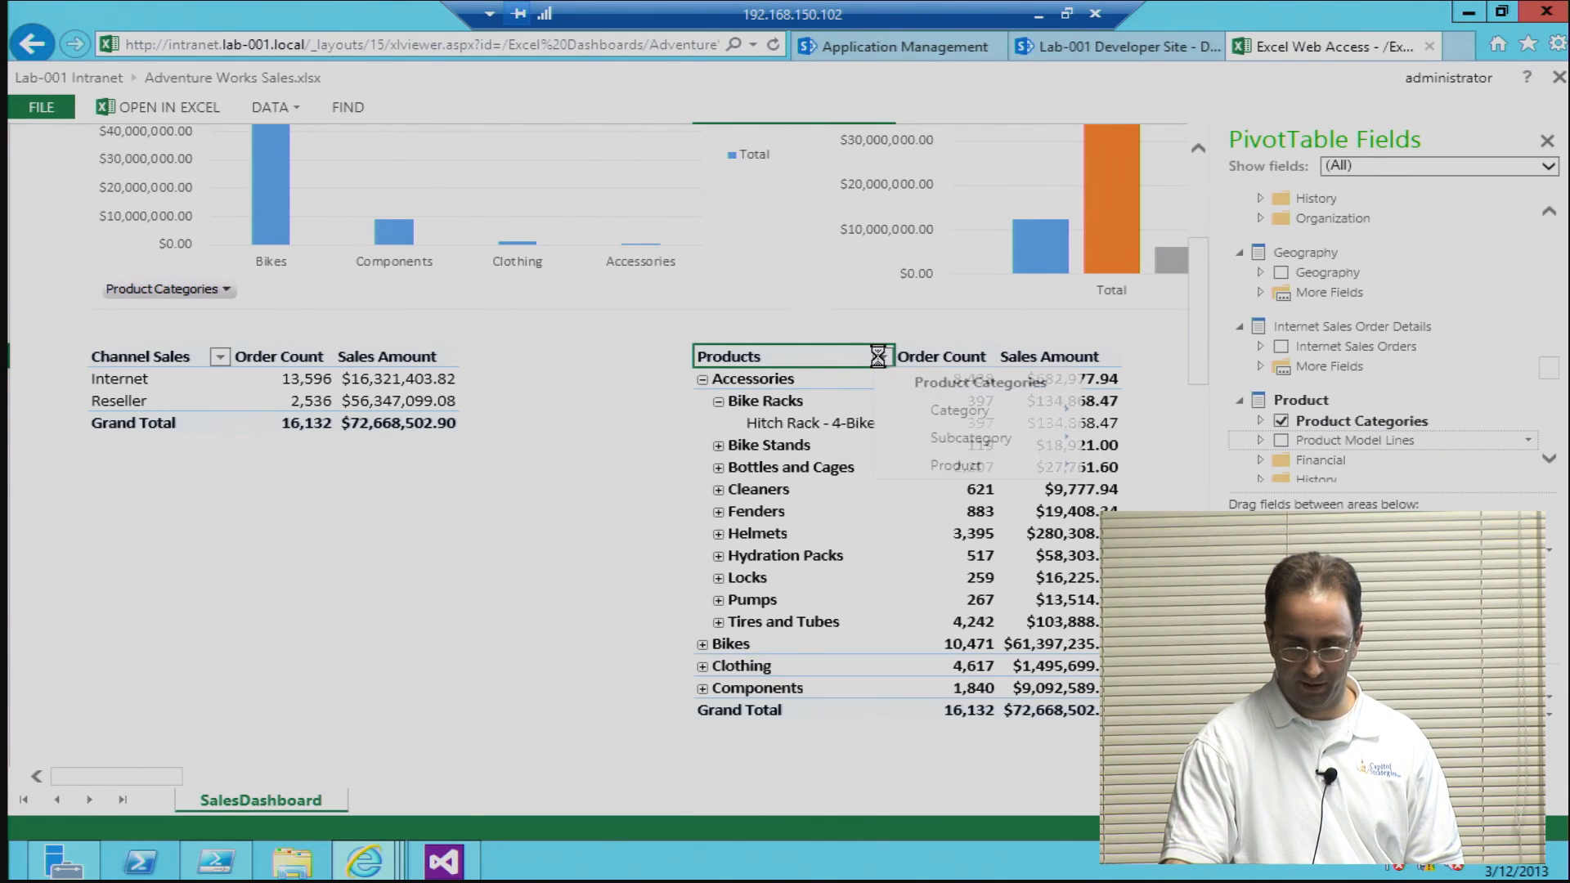
{"action": "mouse_move", "coordinate": [936, 411]}
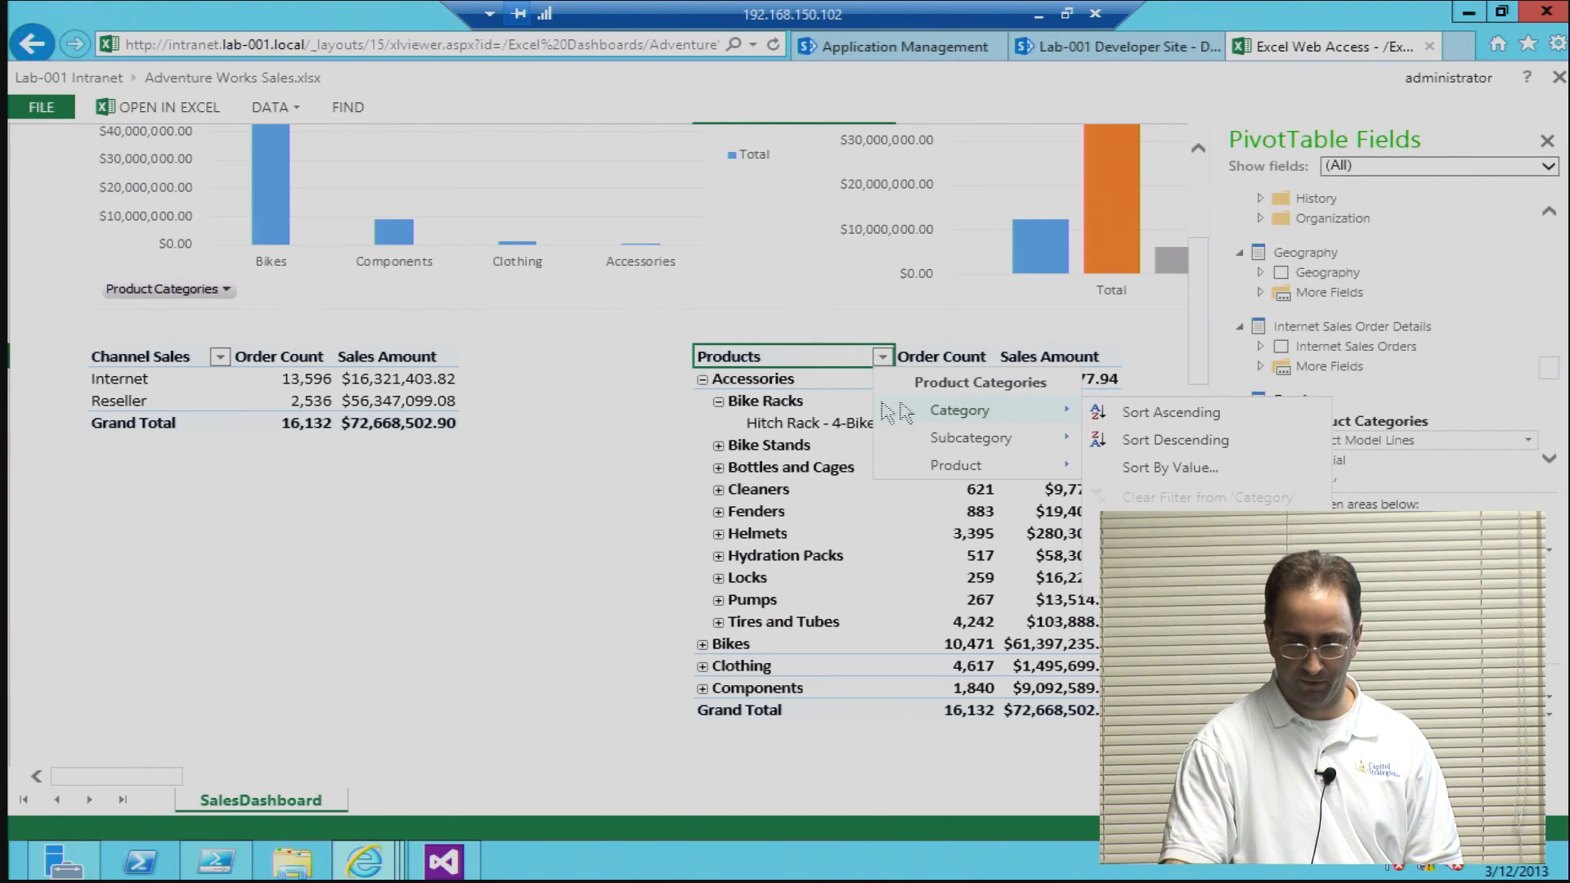
{"action": "left_click", "coordinate": [669, 498]}
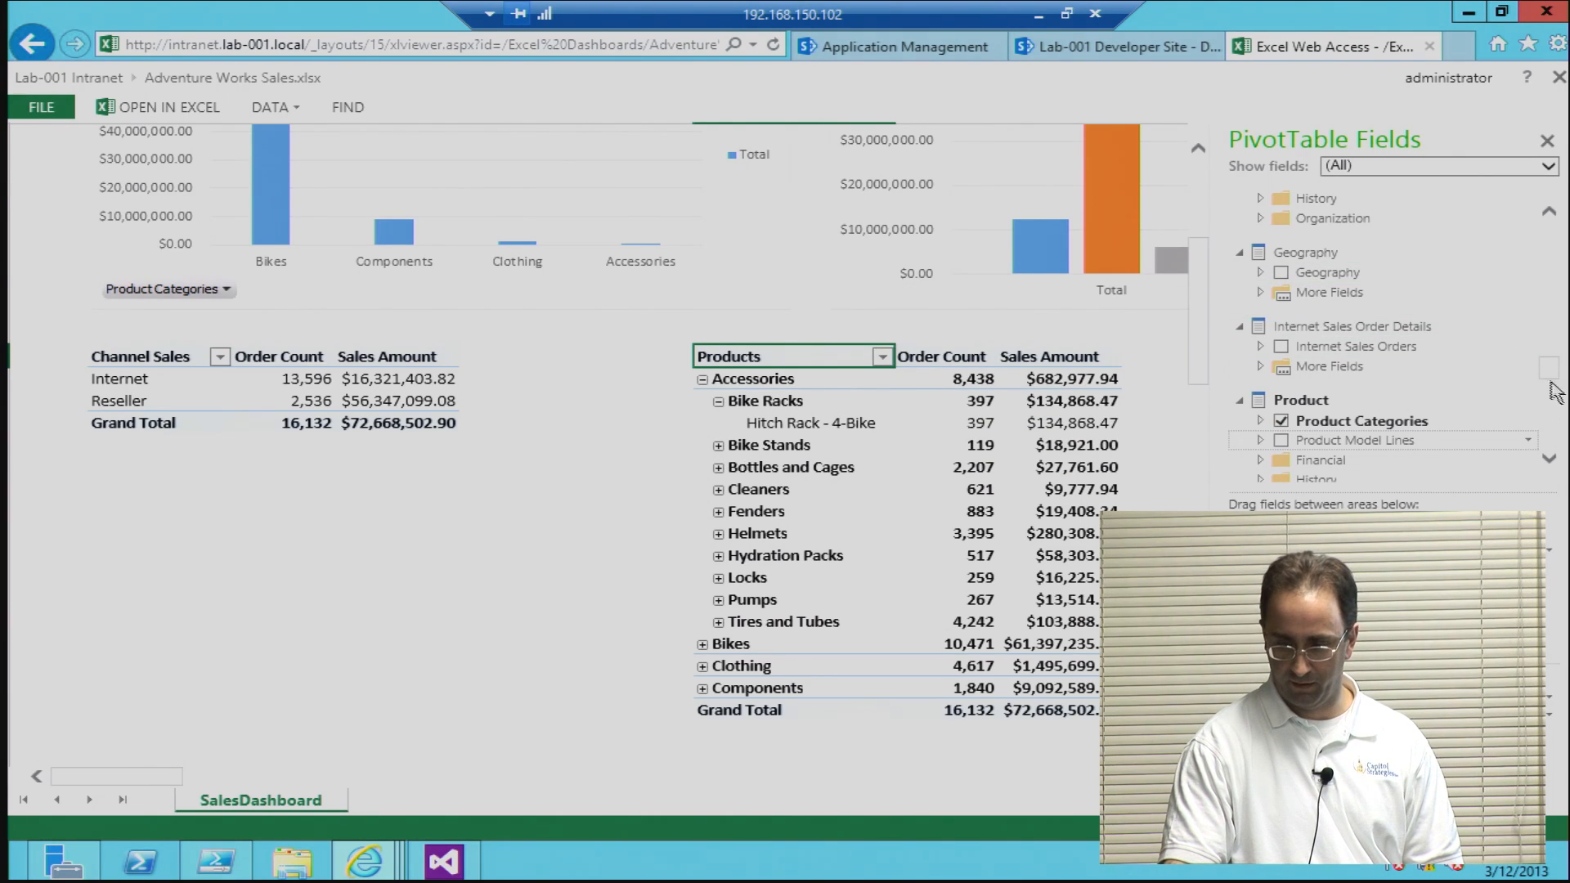
Step: Close the PivotTable field list and extend the Date timeline selection to 2005 - 2007
{"action": "left_click_drag", "start_coordinate": [1544, 358], "coordinate": [1544, 216]}
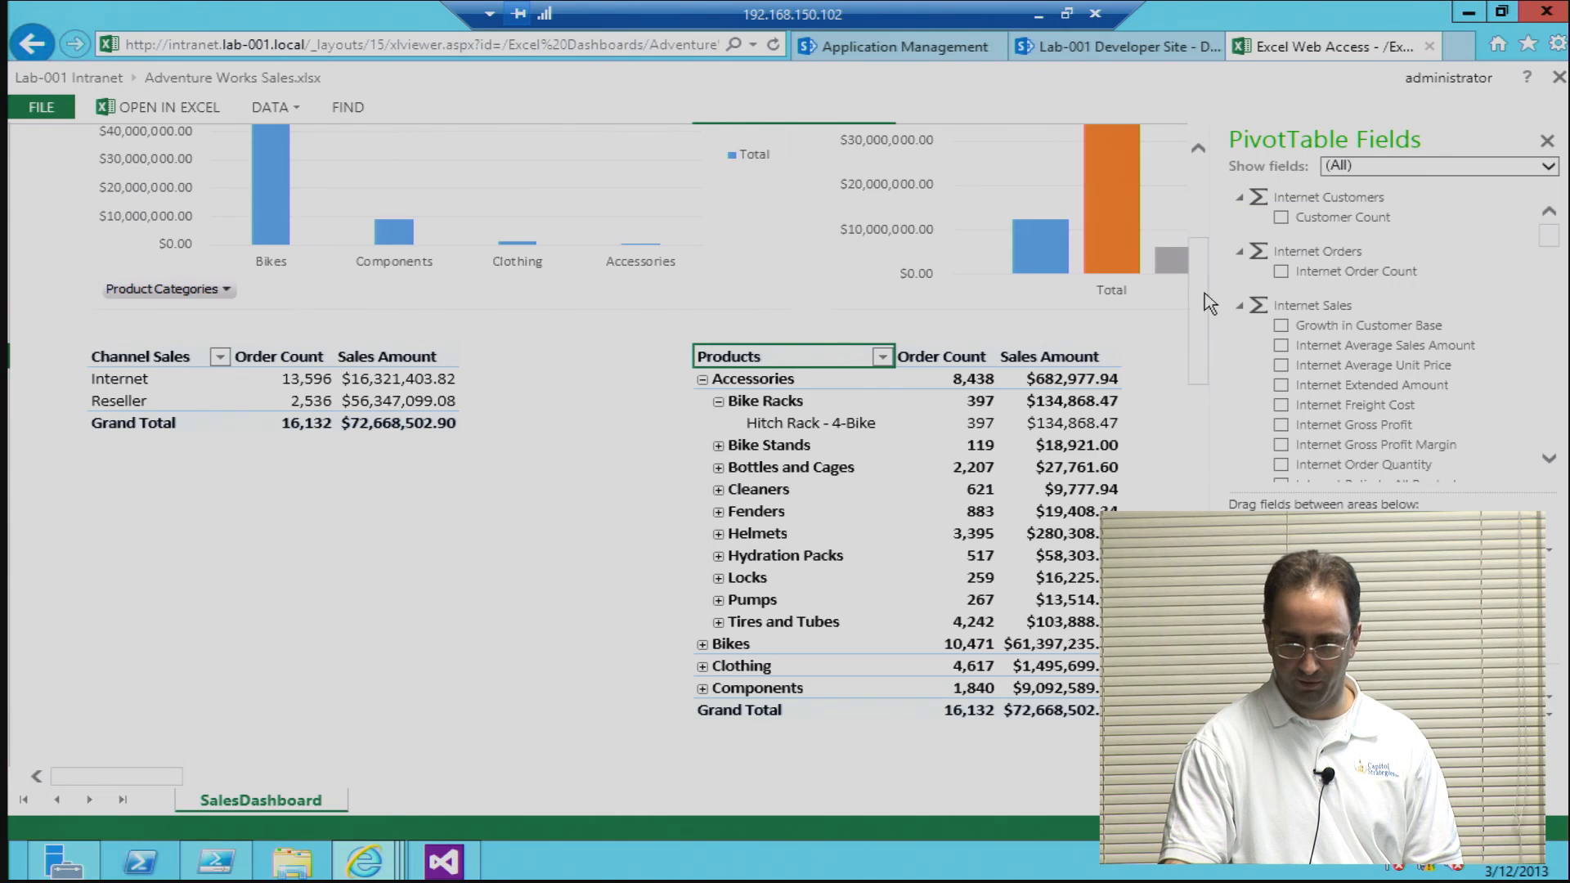
{"action": "left_click_drag", "start_coordinate": [1202, 292], "coordinate": [1201, 186]}
{"action": "left_click", "coordinate": [1550, 142]}
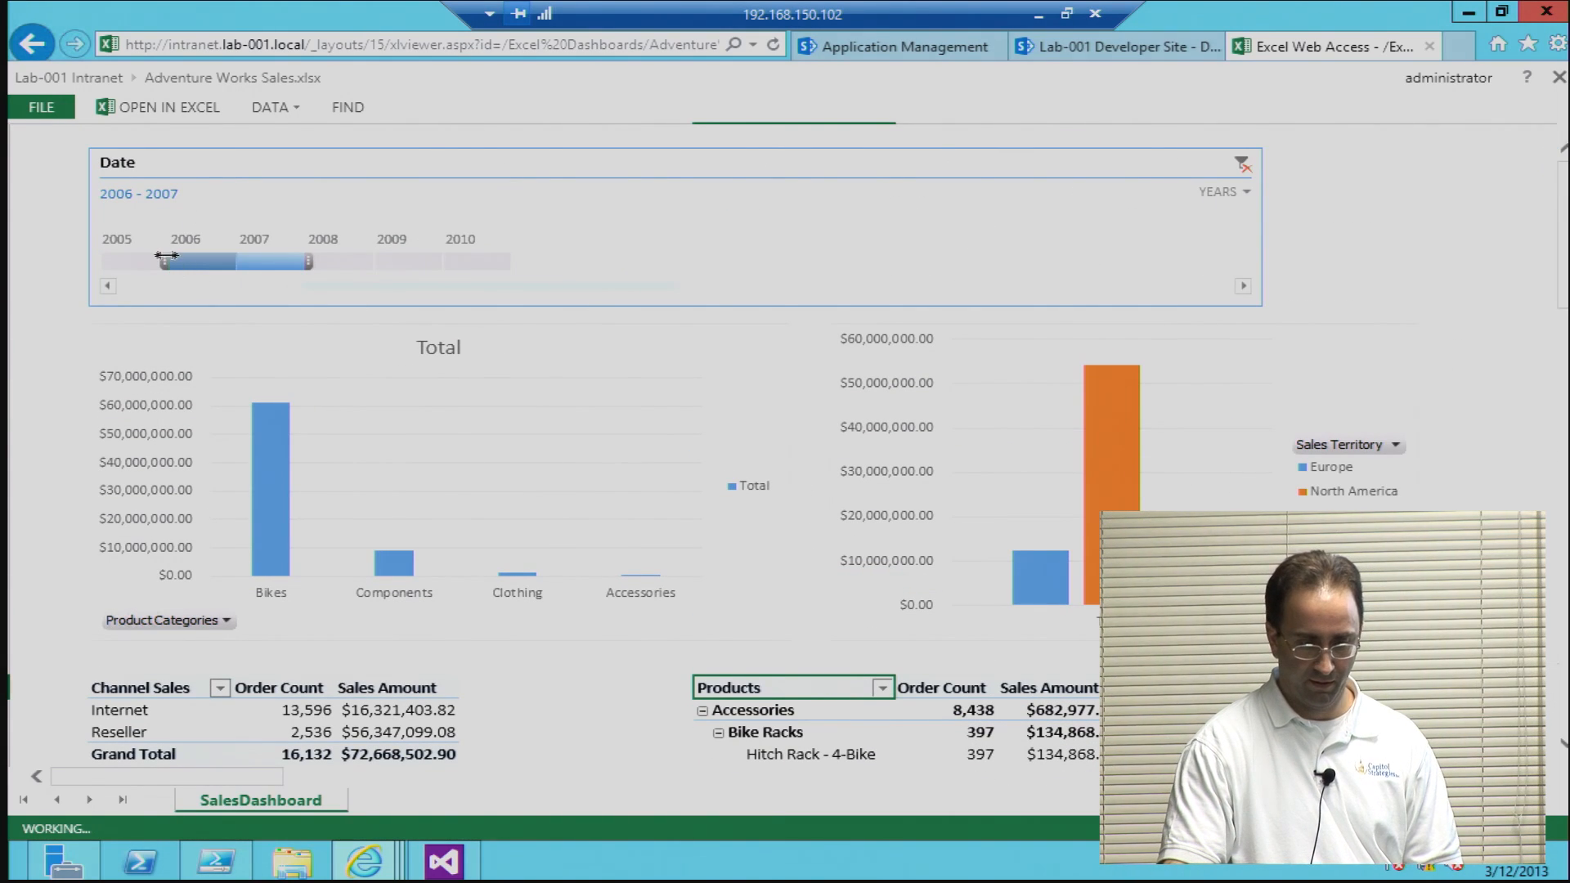
{"action": "left_click_drag", "start_coordinate": [161, 257], "coordinate": [105, 265]}
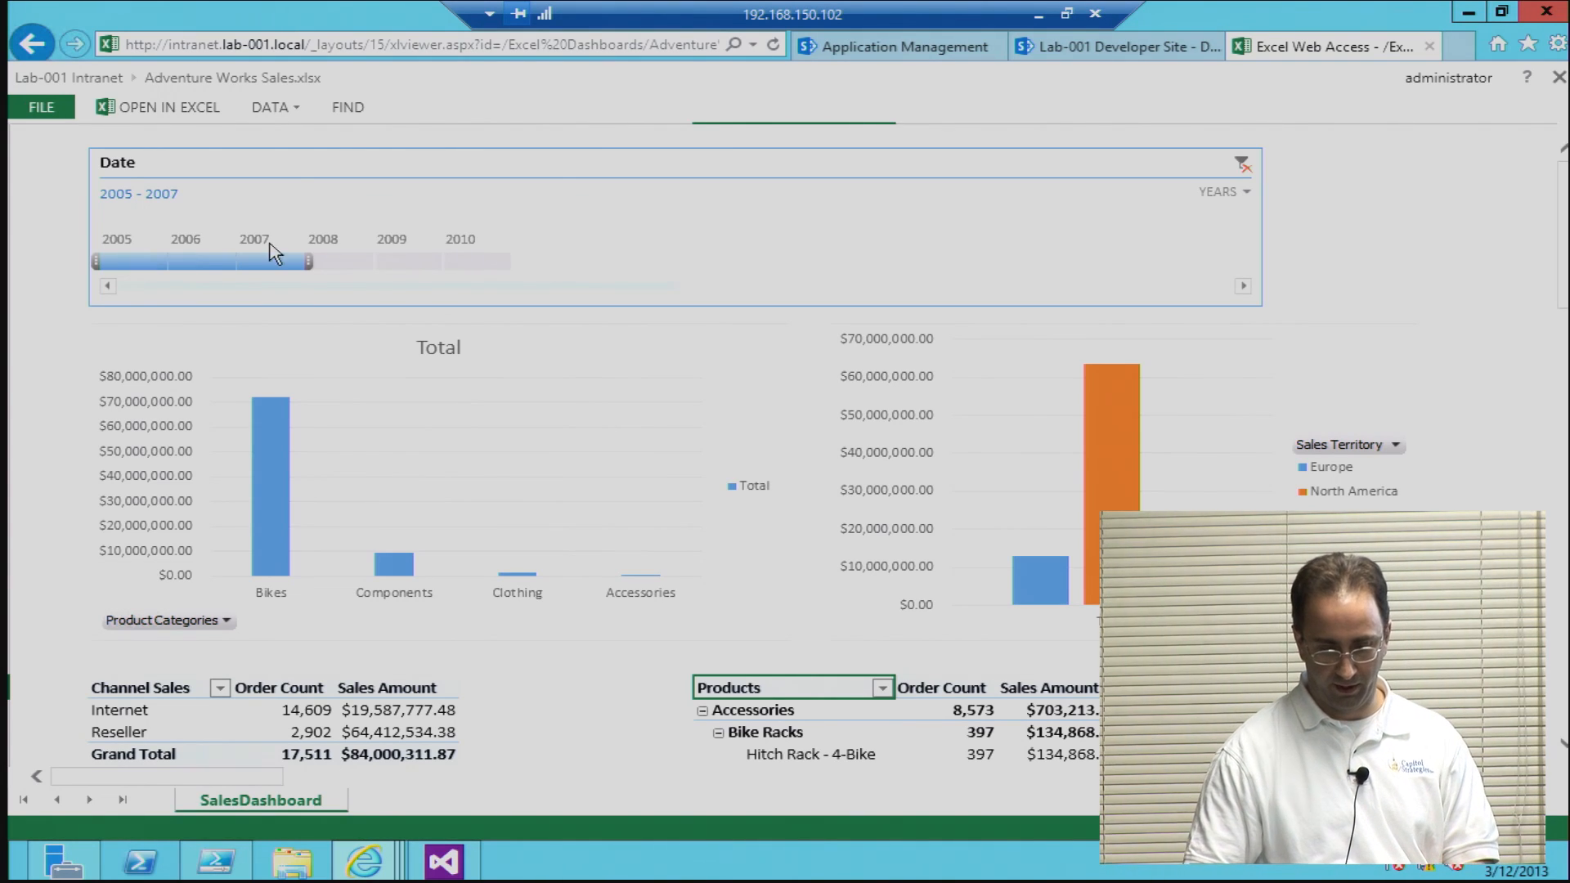
{"action": "left_click", "coordinate": [164, 716]}
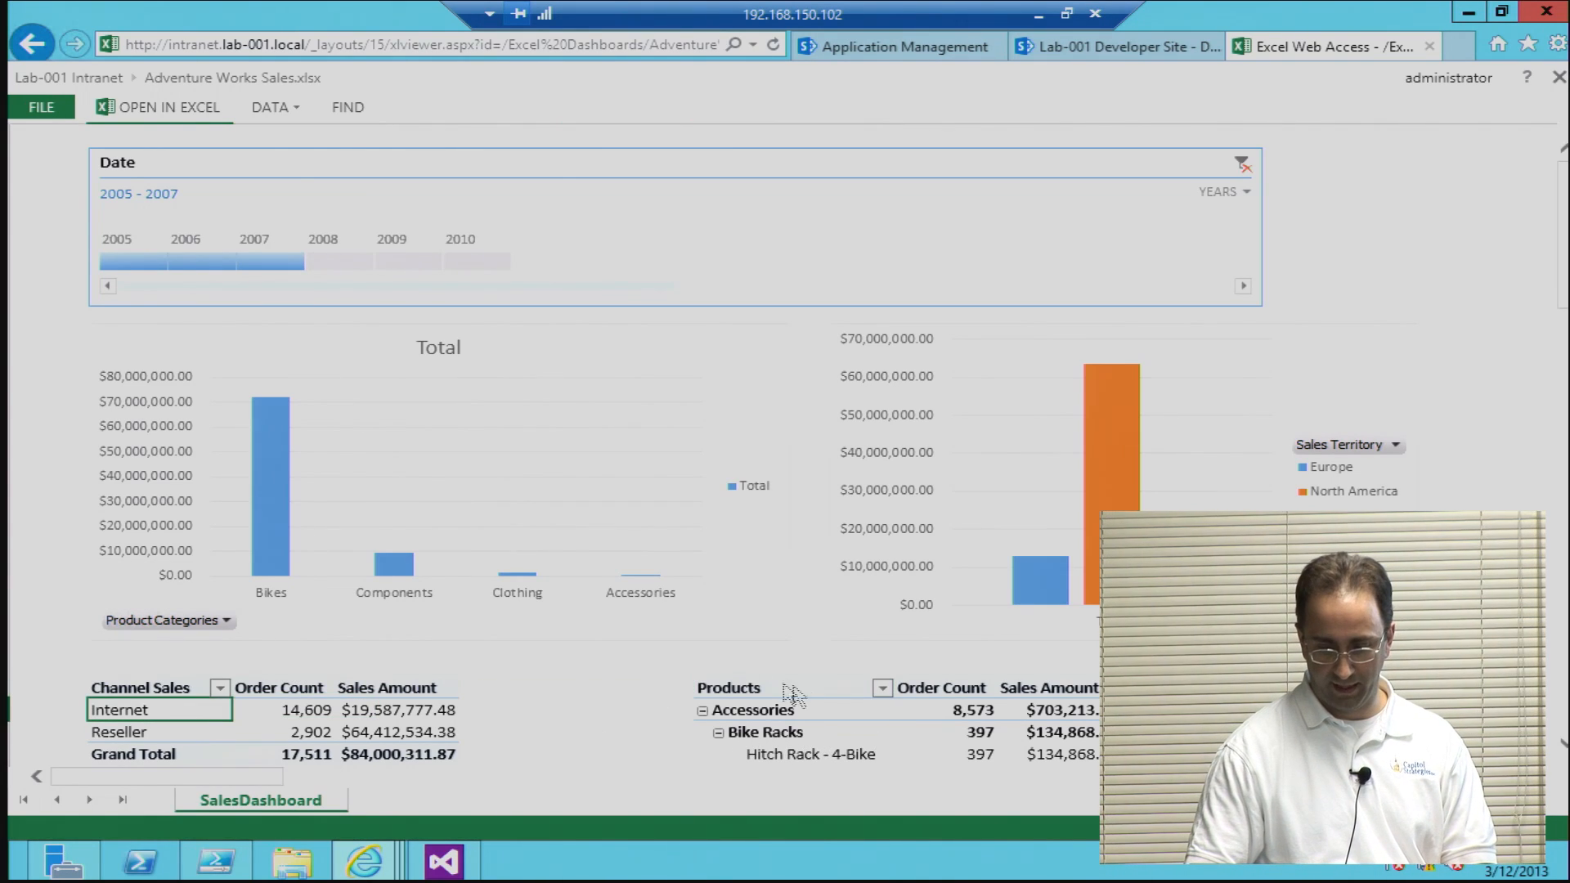
{"action": "left_click", "coordinate": [751, 721]}
{"action": "left_click", "coordinate": [770, 741]}
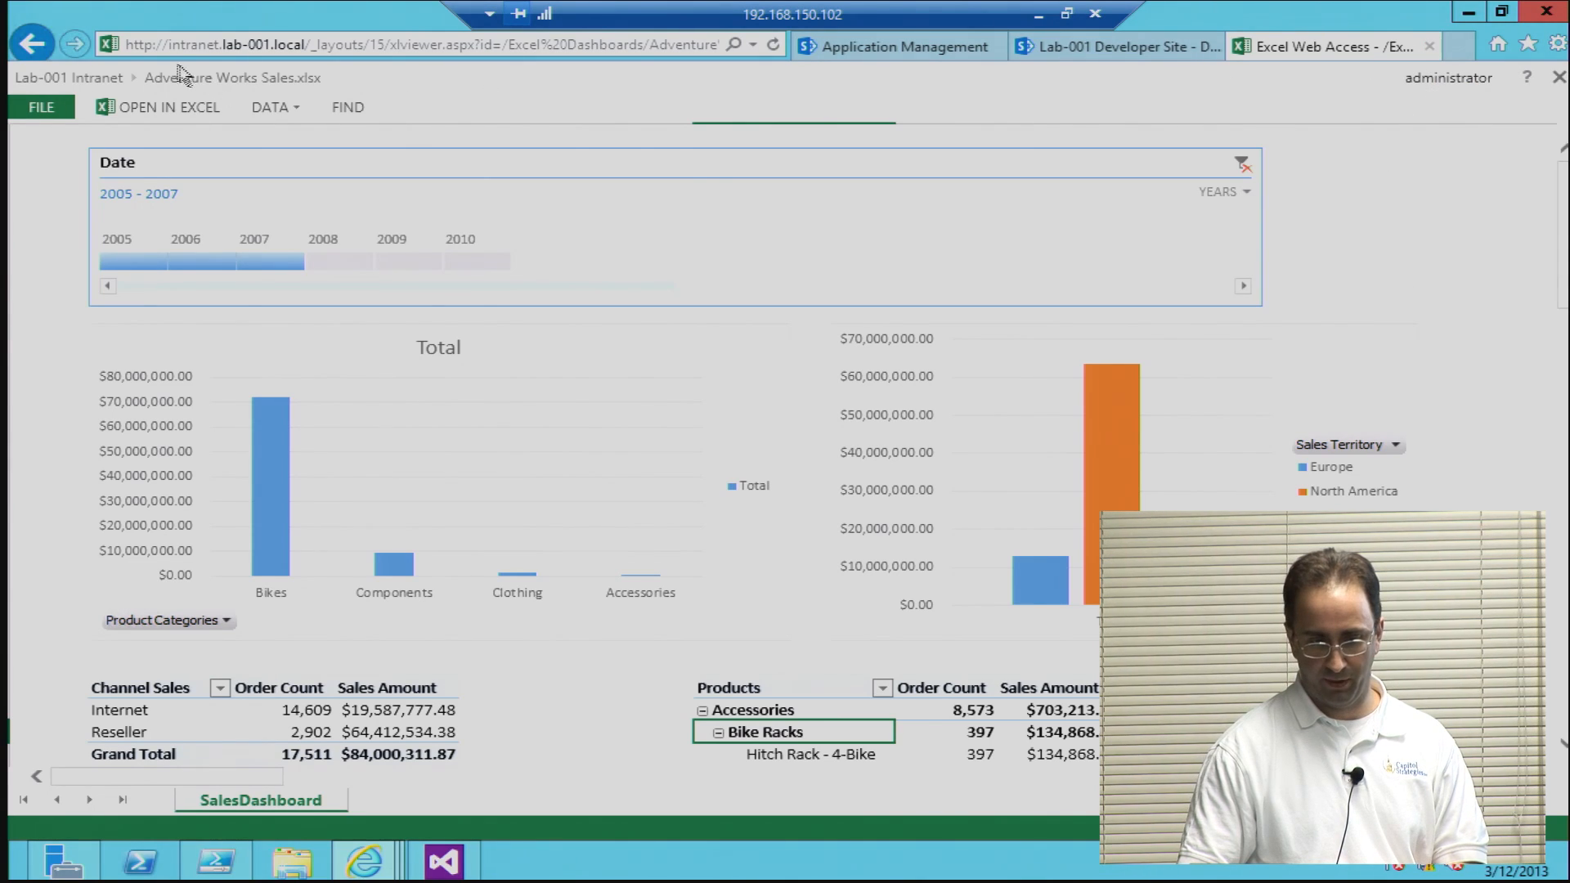
Step: Return to the intranet home page, open Adventure Works Sales Items, and view its GeoSales, OrderSales and ProductSales items
{"action": "left_click", "coordinate": [48, 49]}
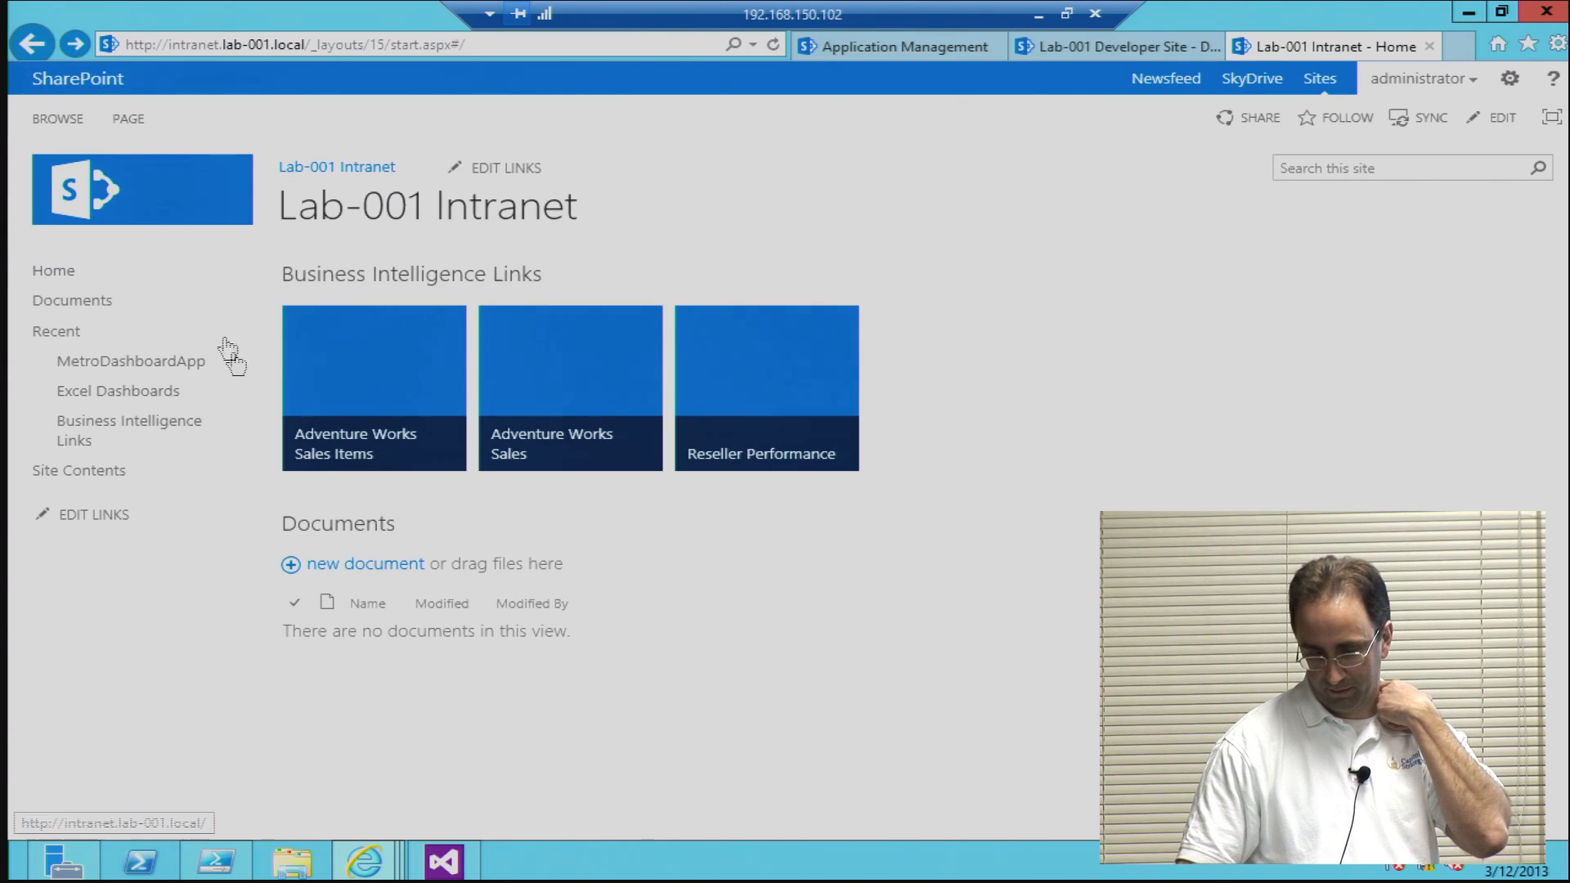
{"action": "left_click", "coordinate": [350, 425]}
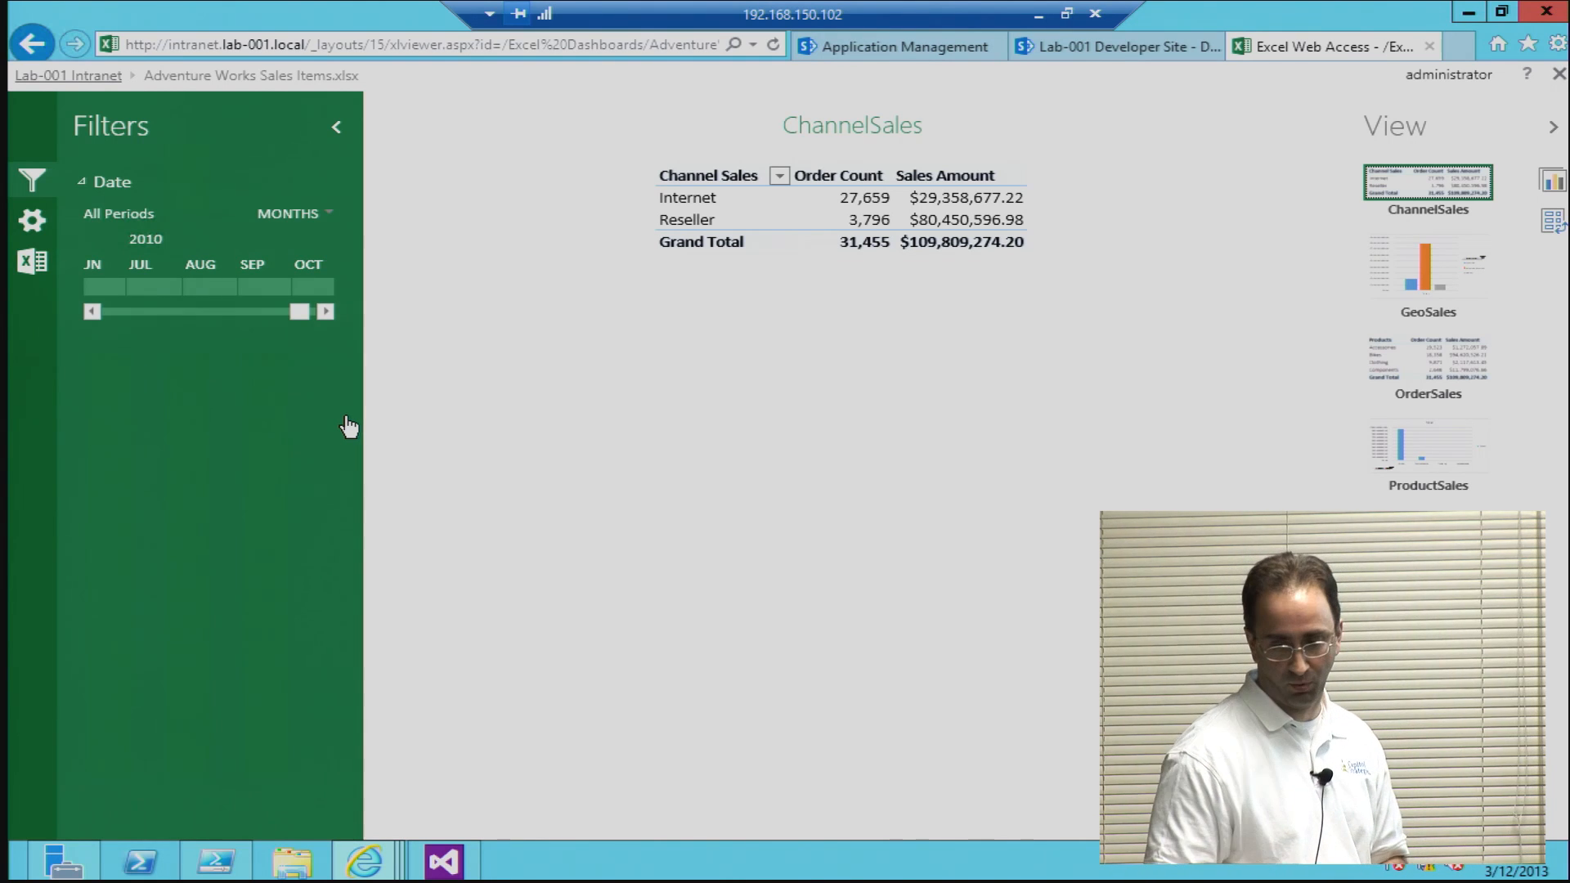
{"action": "left_click", "coordinate": [1395, 266]}
{"action": "left_click", "coordinate": [1419, 371]}
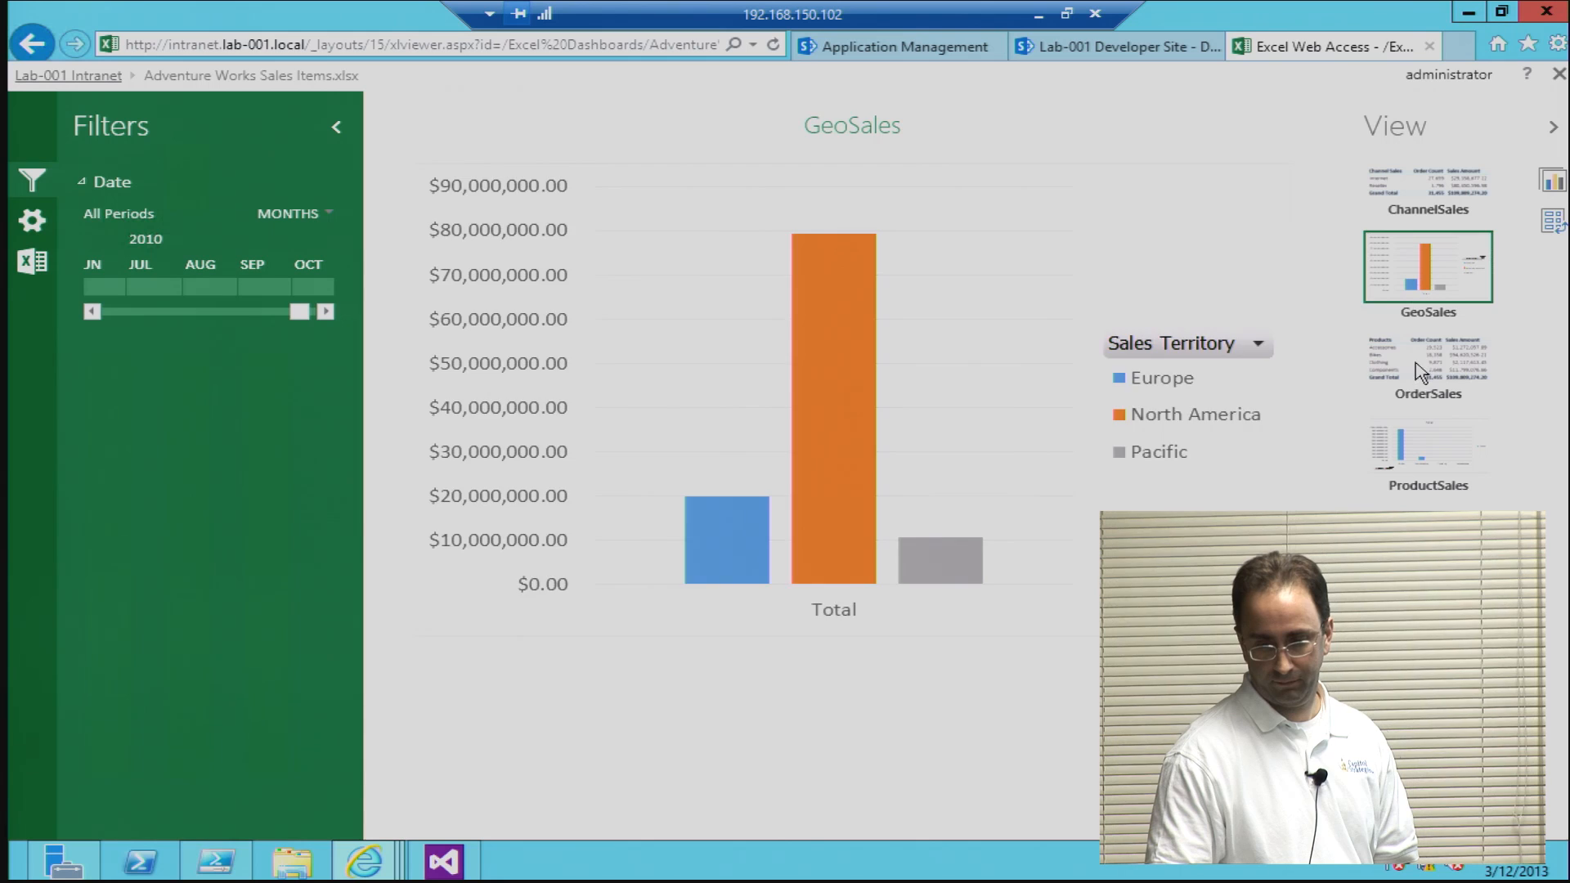
{"action": "left_click", "coordinate": [1409, 466]}
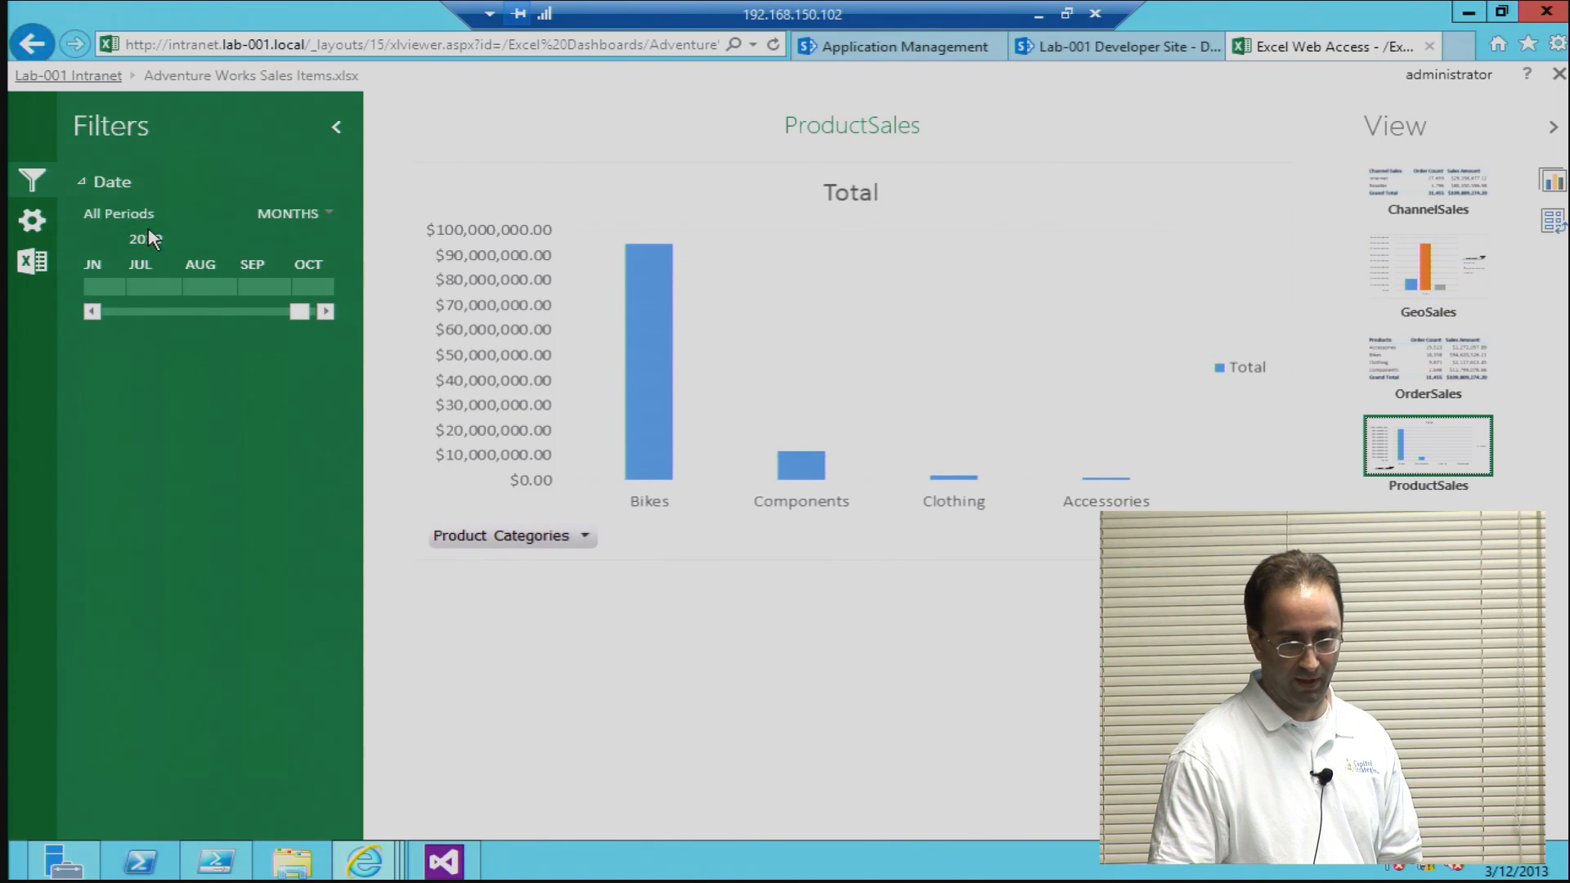
Step: Switch the Date filter to years, filter the workbook to 2007, and allow the data refresh
{"action": "left_click", "coordinate": [316, 213]}
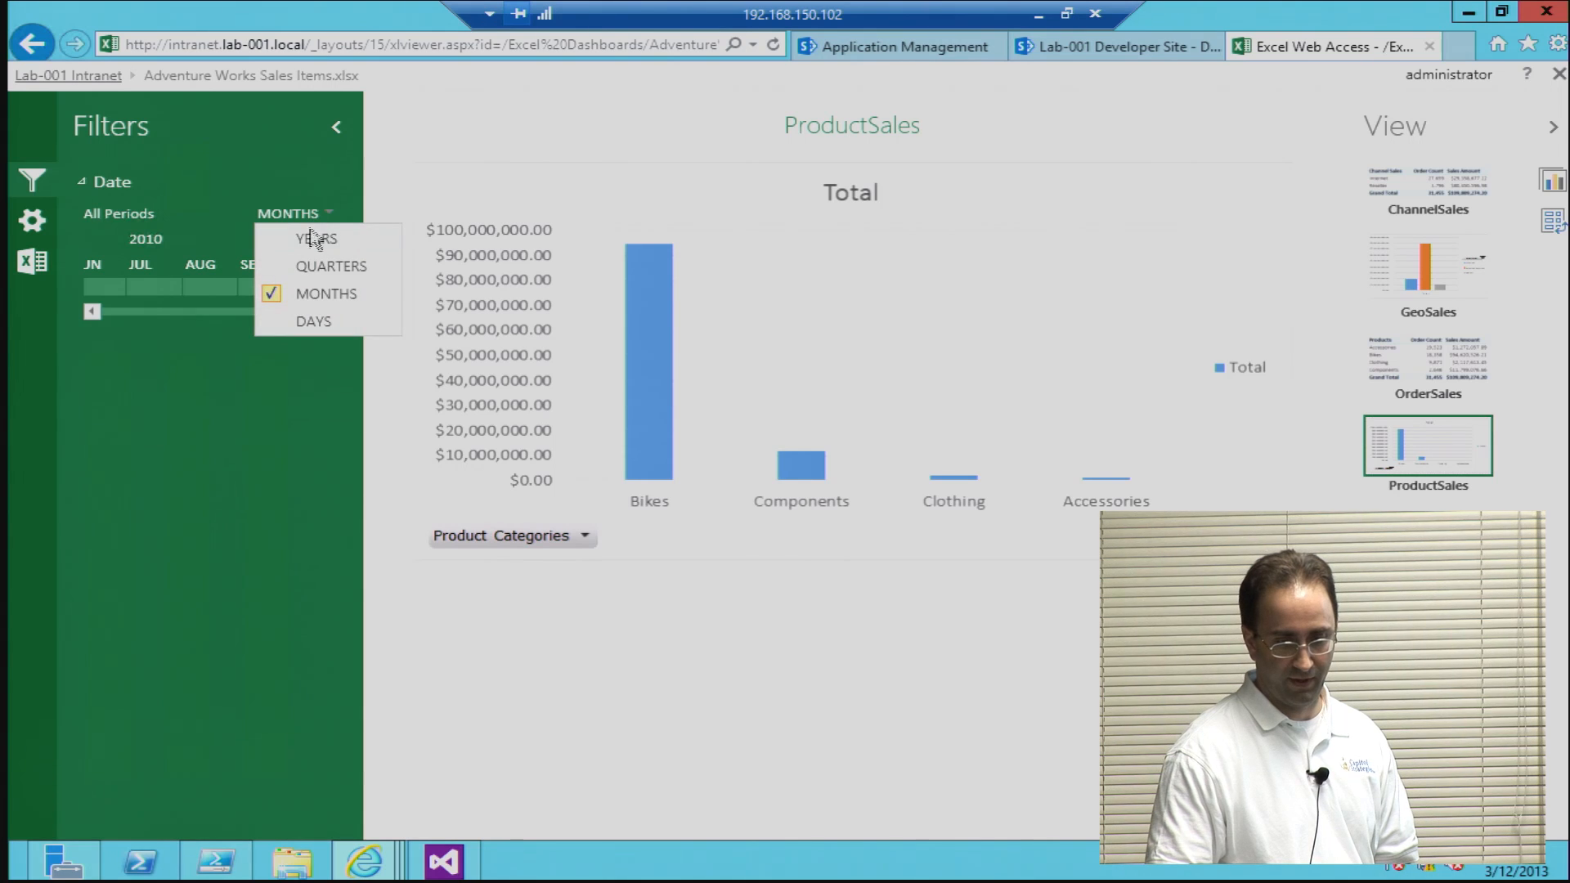
{"action": "left_click", "coordinate": [315, 240]}
{"action": "left_click", "coordinate": [102, 287]}
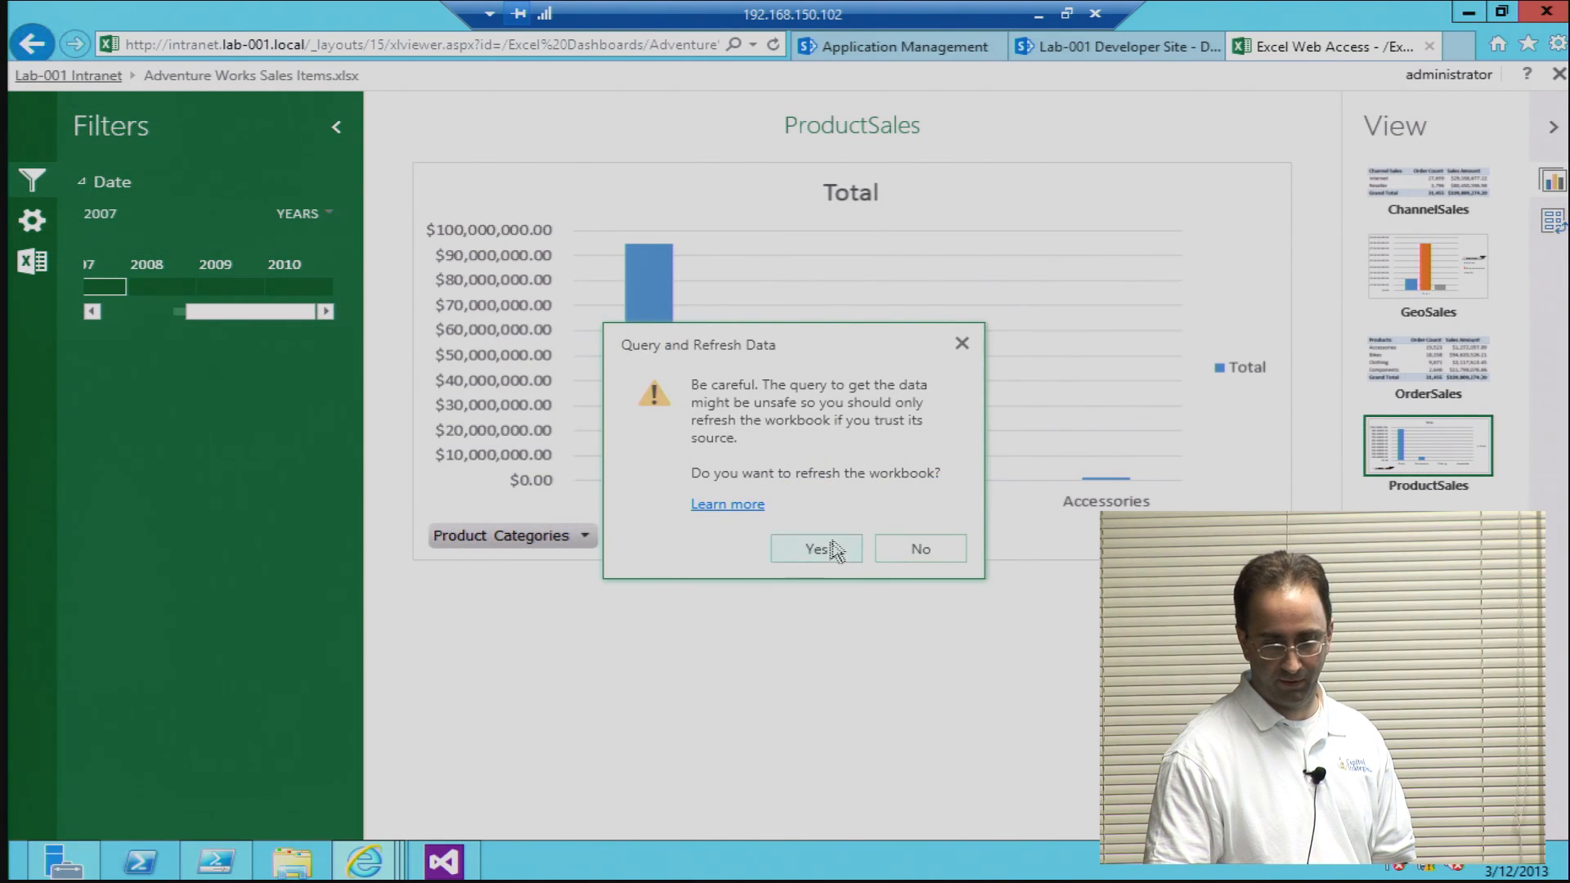
{"action": "left_click", "coordinate": [828, 544]}
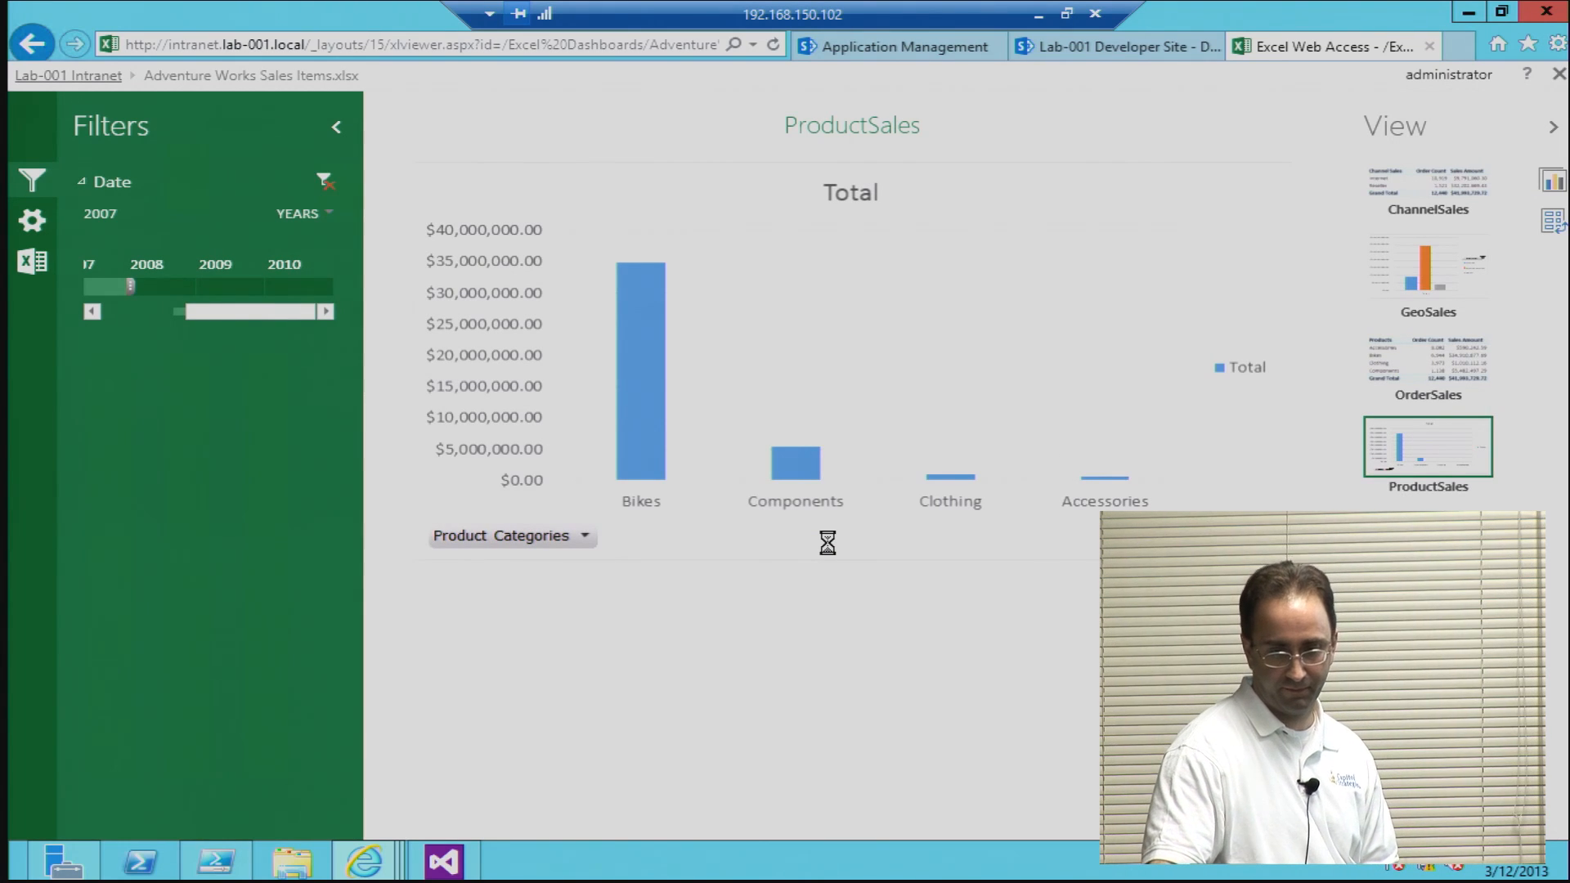
Step: View the OrderSales, GeoSales and ChannelSales items with the 2007 filter applied
{"action": "left_click", "coordinate": [1413, 368]}
{"action": "left_click", "coordinate": [1404, 282]}
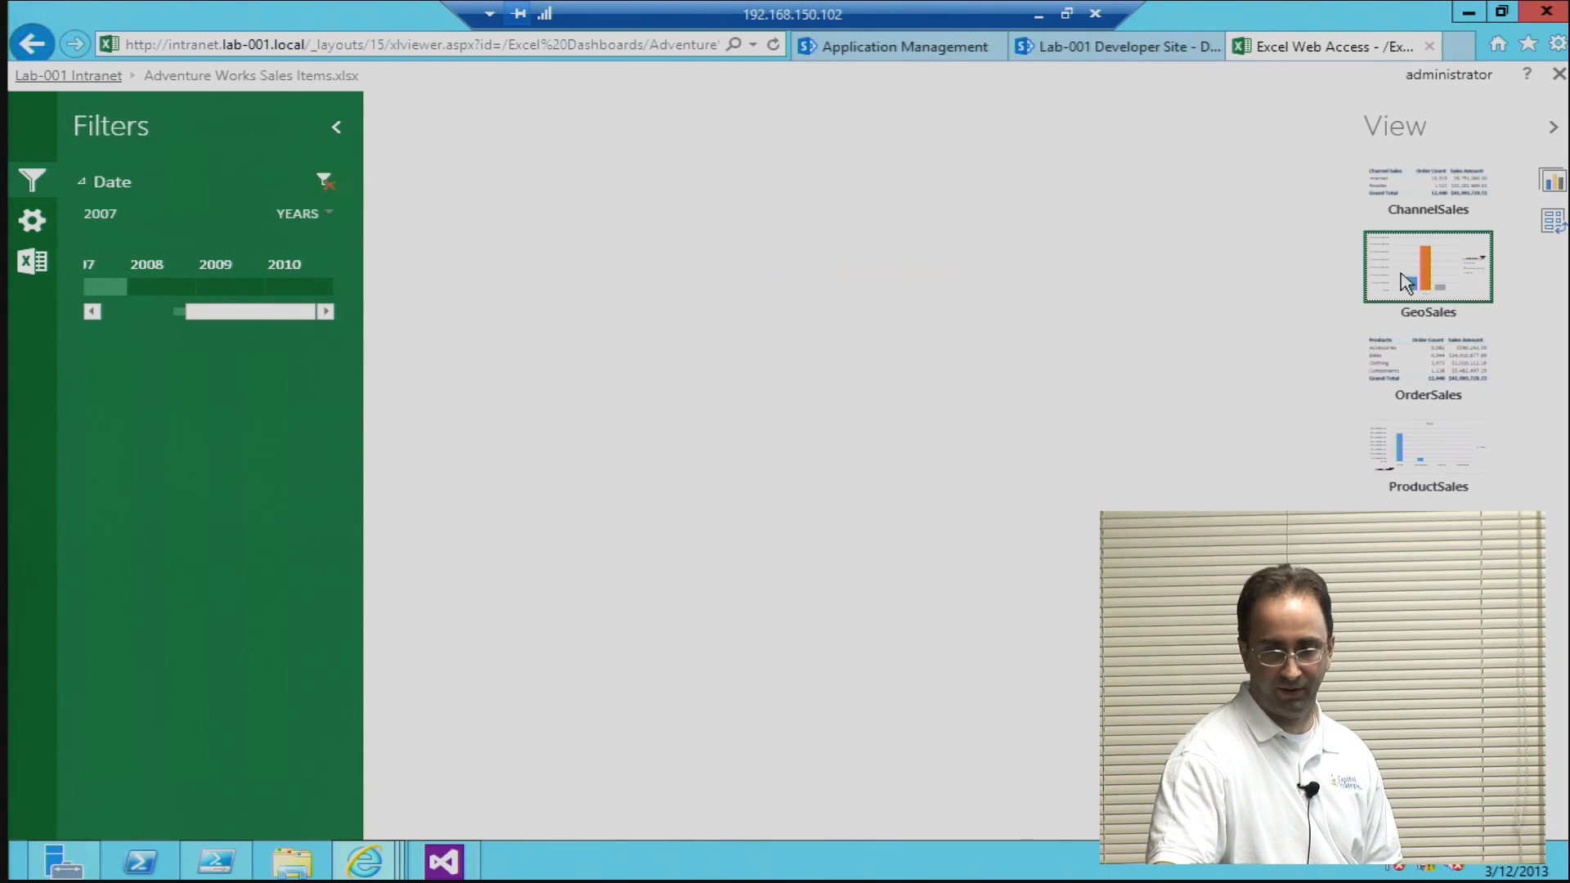
{"action": "left_click", "coordinate": [1406, 193]}
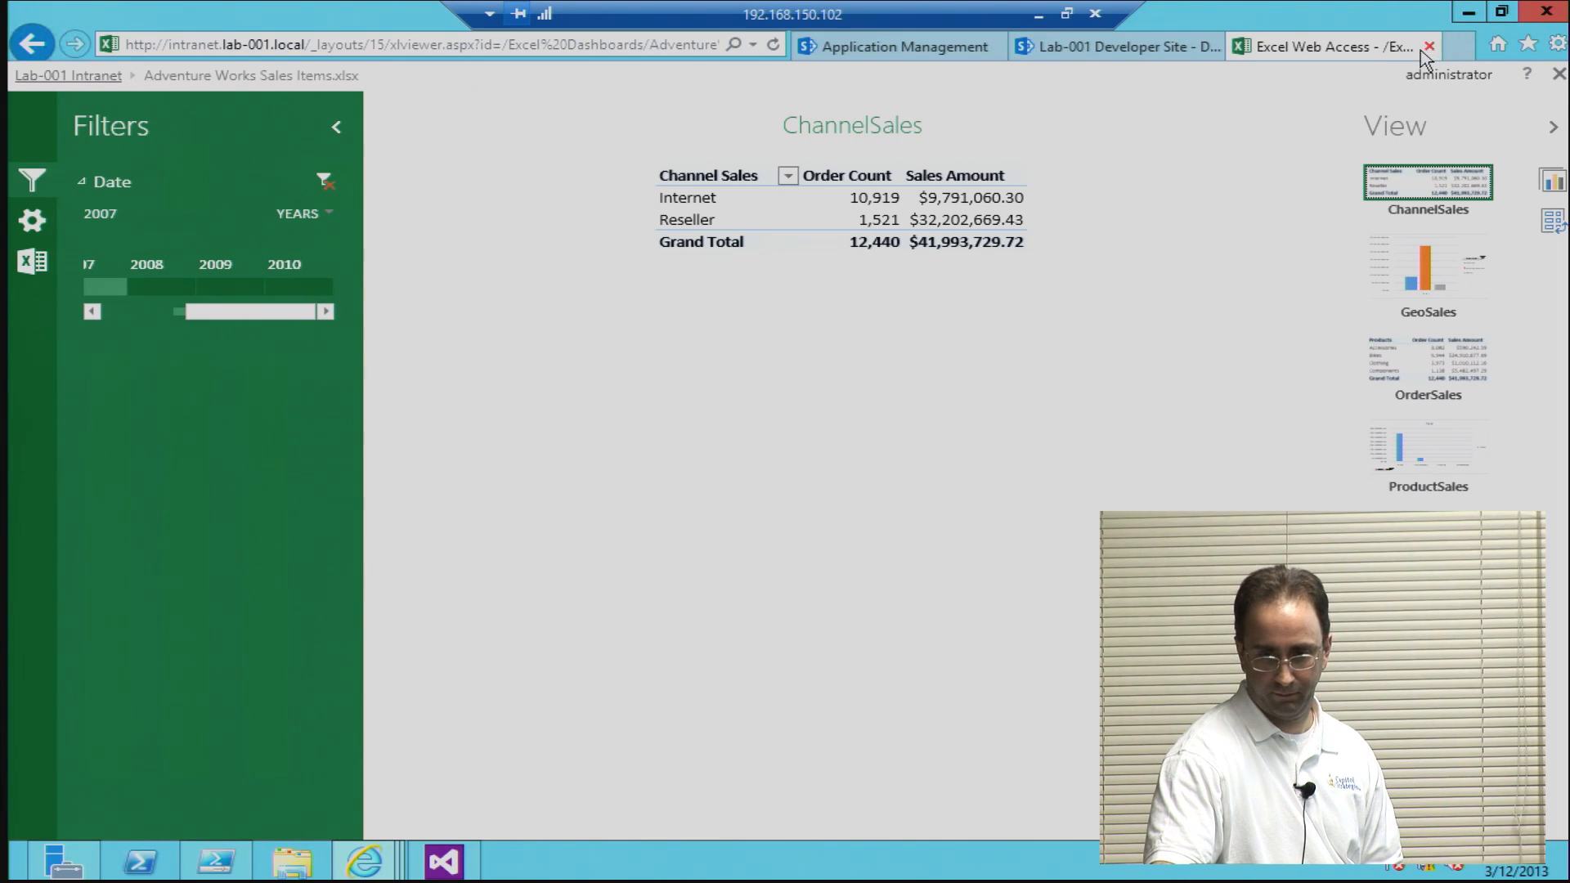
Step: Close the workbook's browser tab and open a new blank one
{"action": "left_click", "coordinate": [45, 49]}
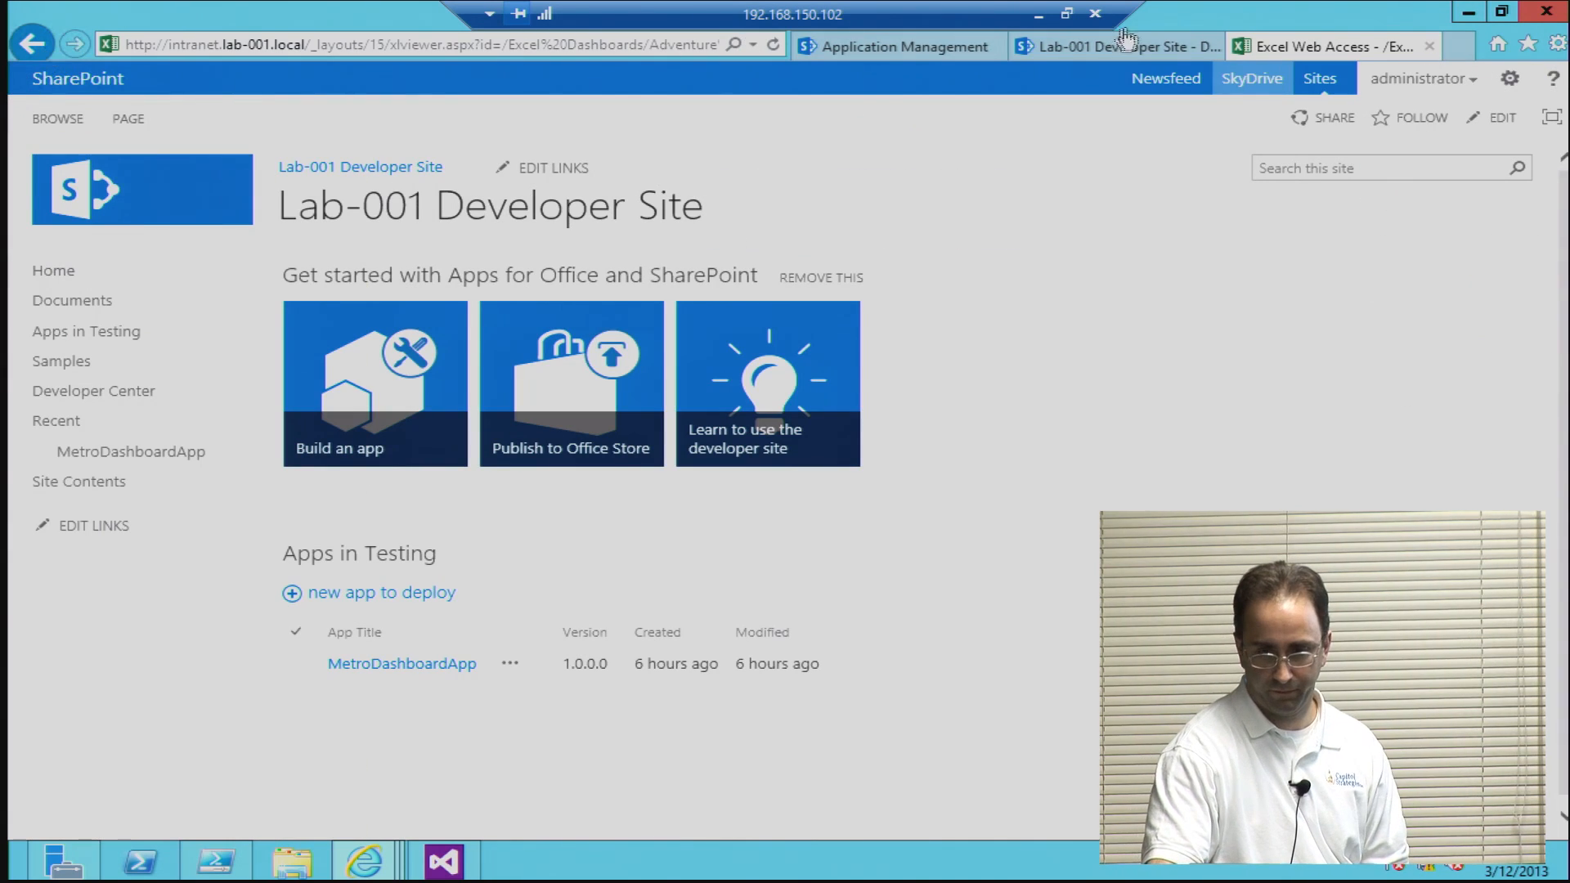
{"action": "middle_click", "coordinate": [1351, 48]}
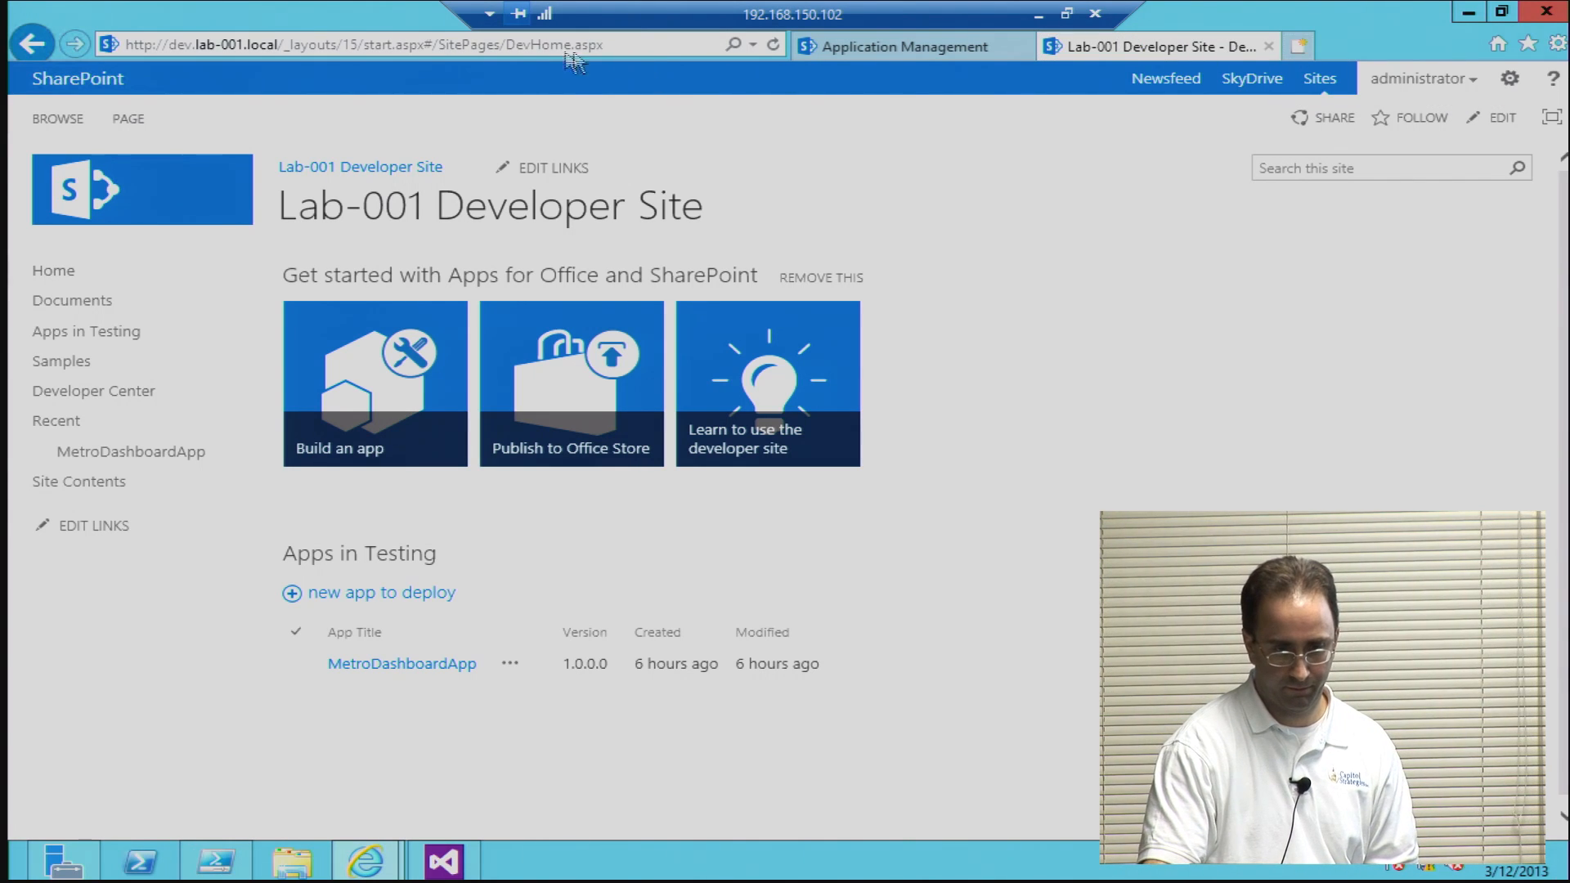
{"action": "left_click", "coordinate": [1296, 47]}
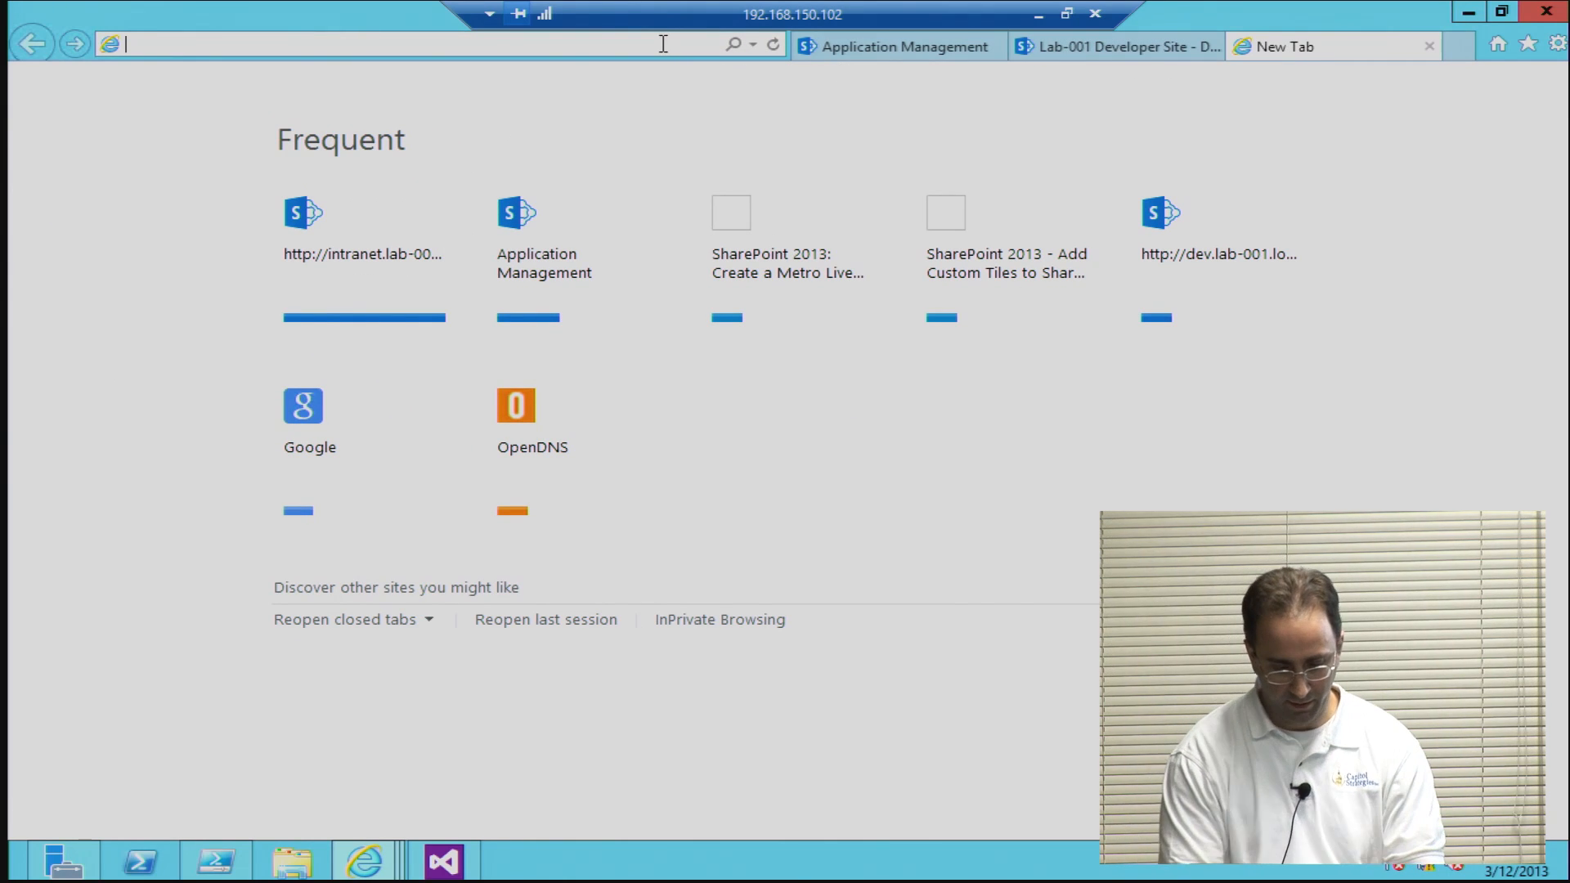
Step: Try to open the site internet.lab-001.local
{"action": "type", "text": "inter"}
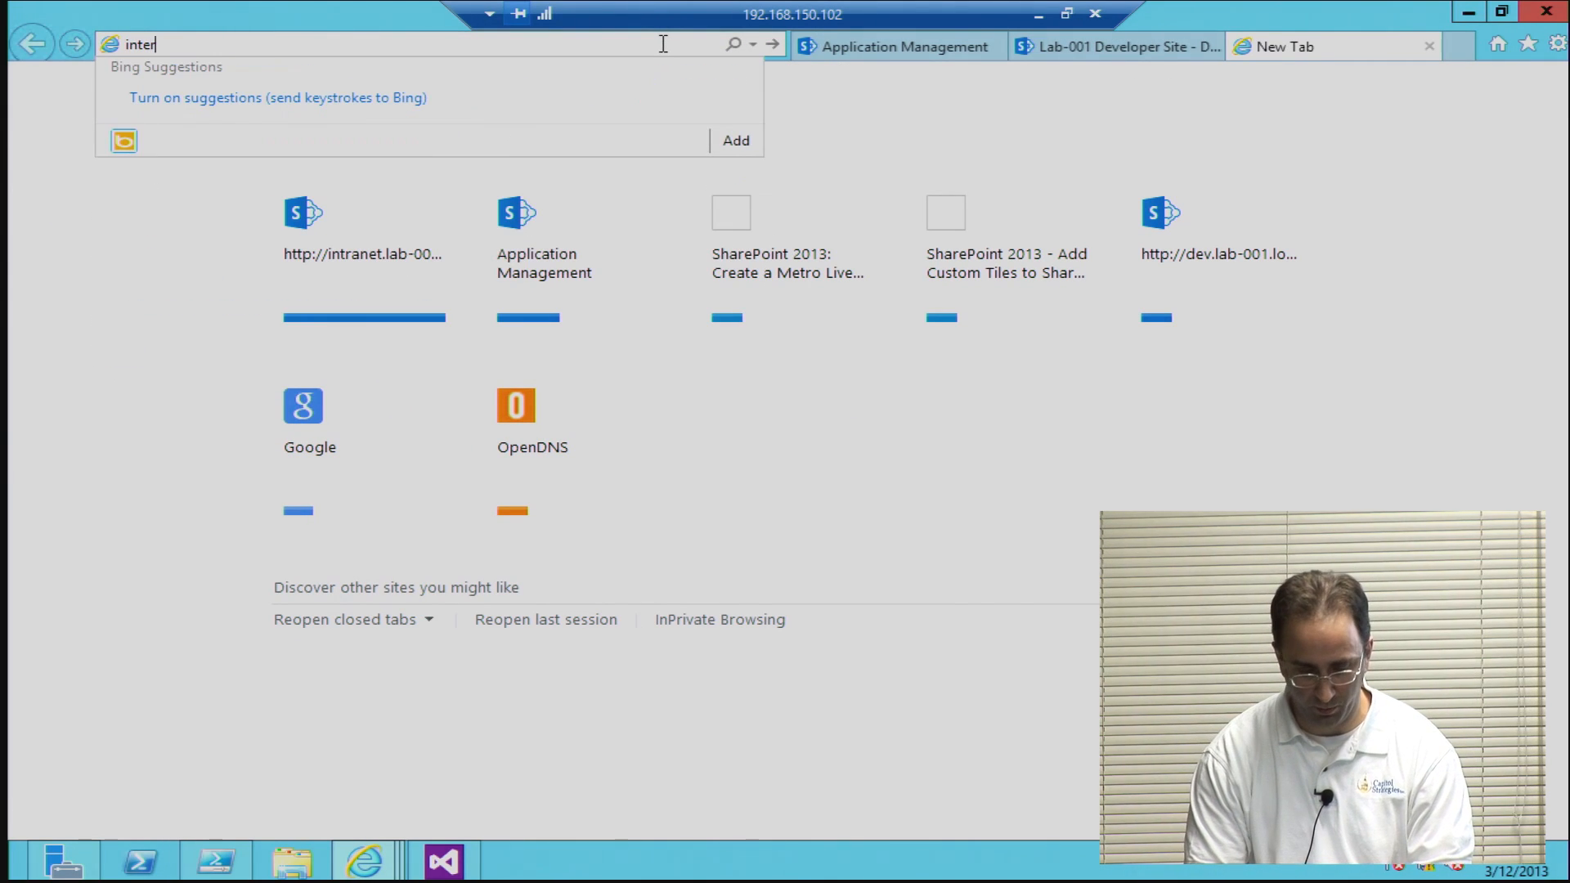
{"action": "type", "text": "n"}
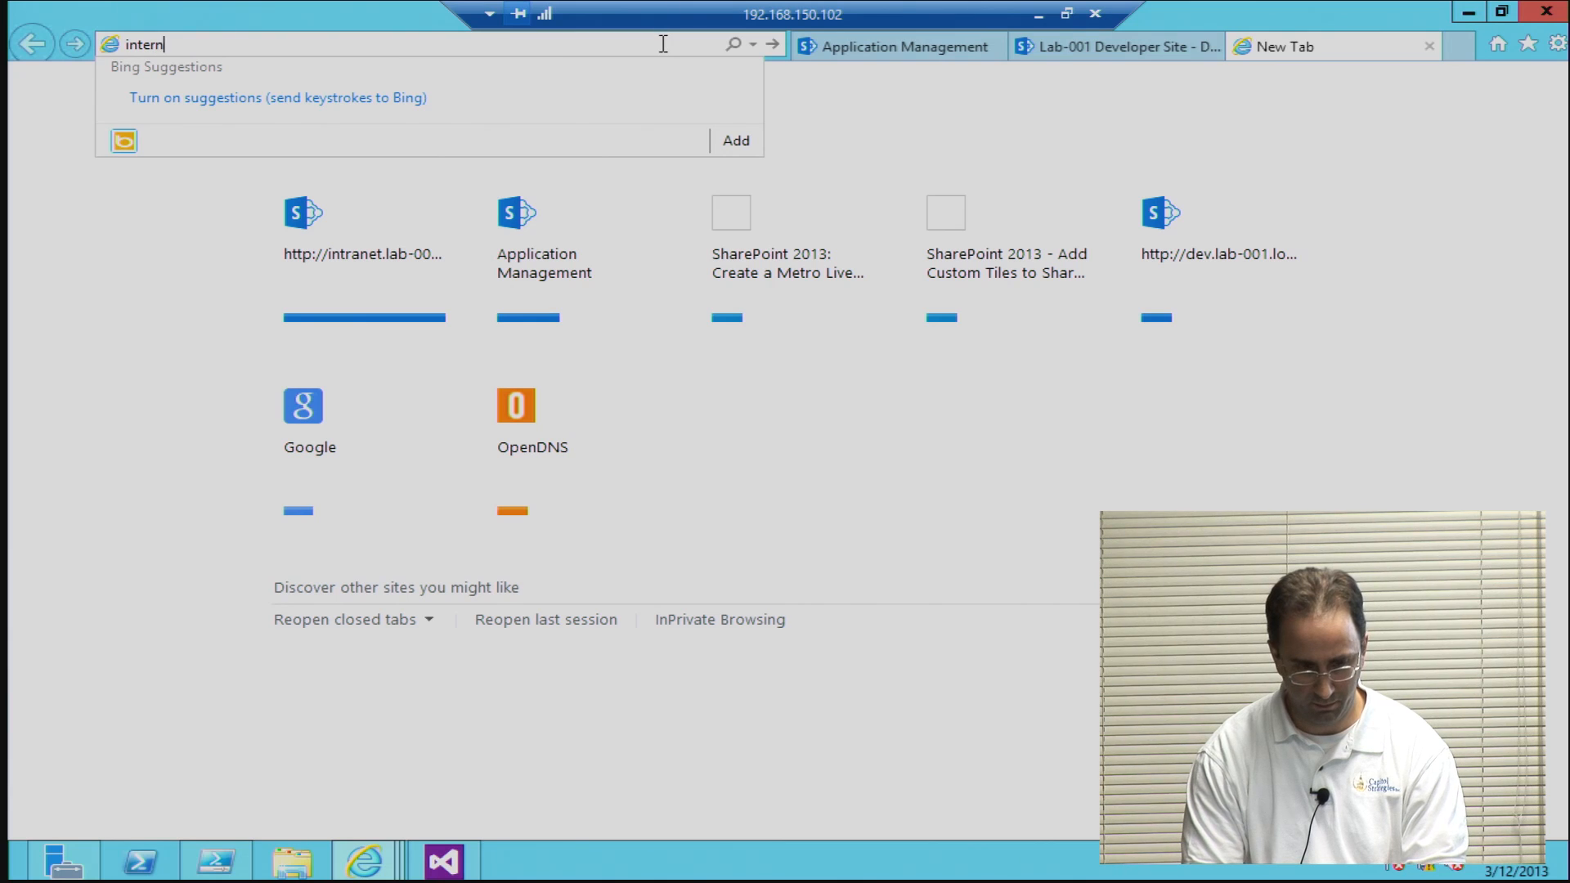
{"action": "type", "text": "et.lab-001.local"}
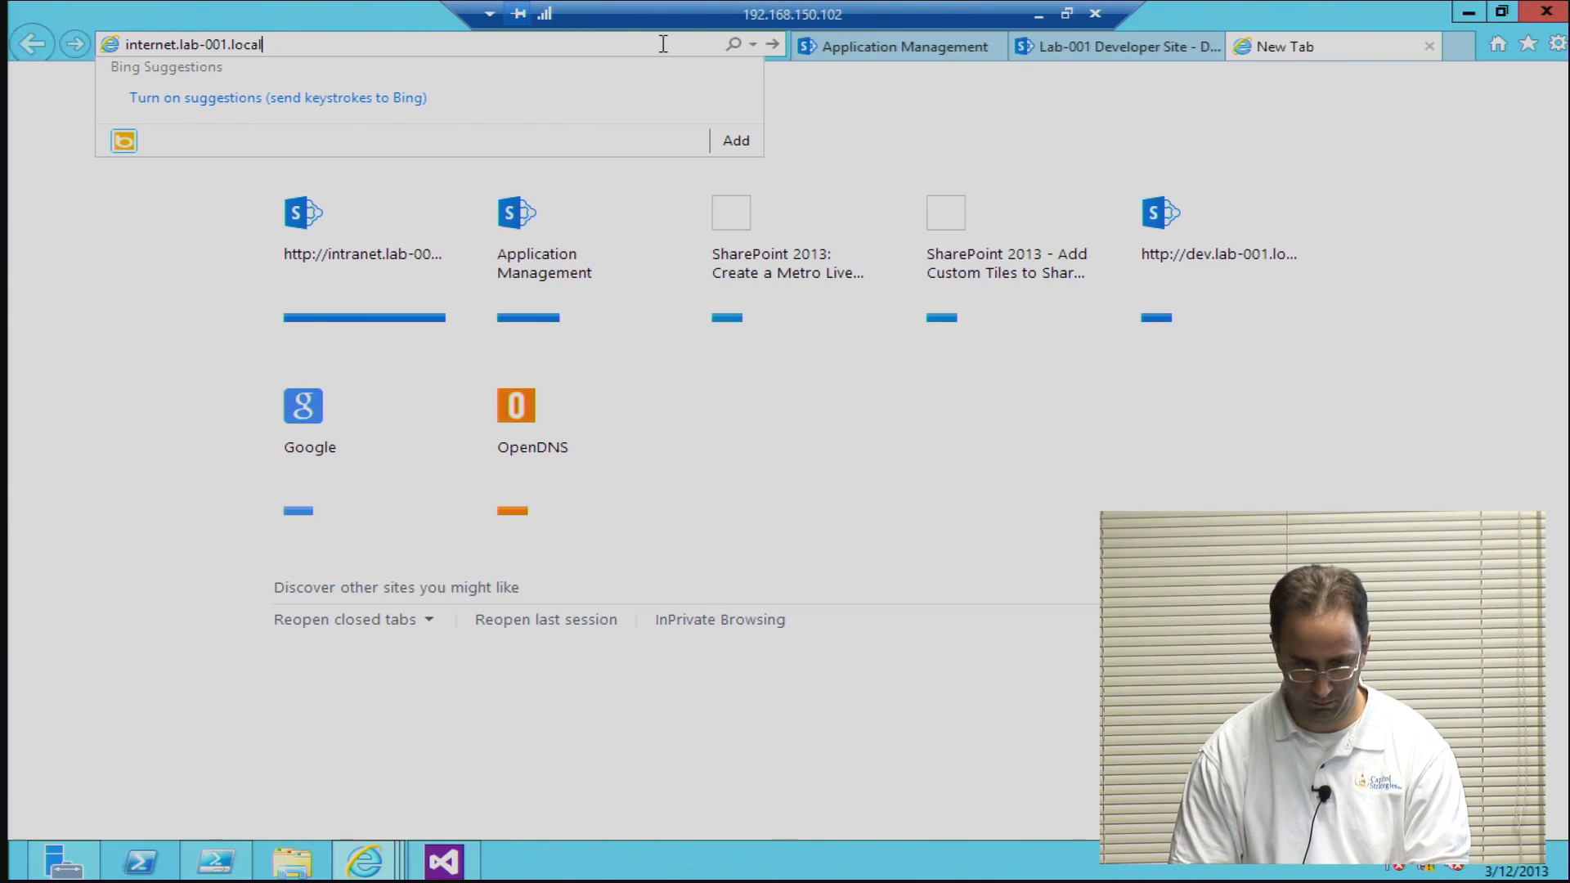
{"action": "key", "text": "Return"}
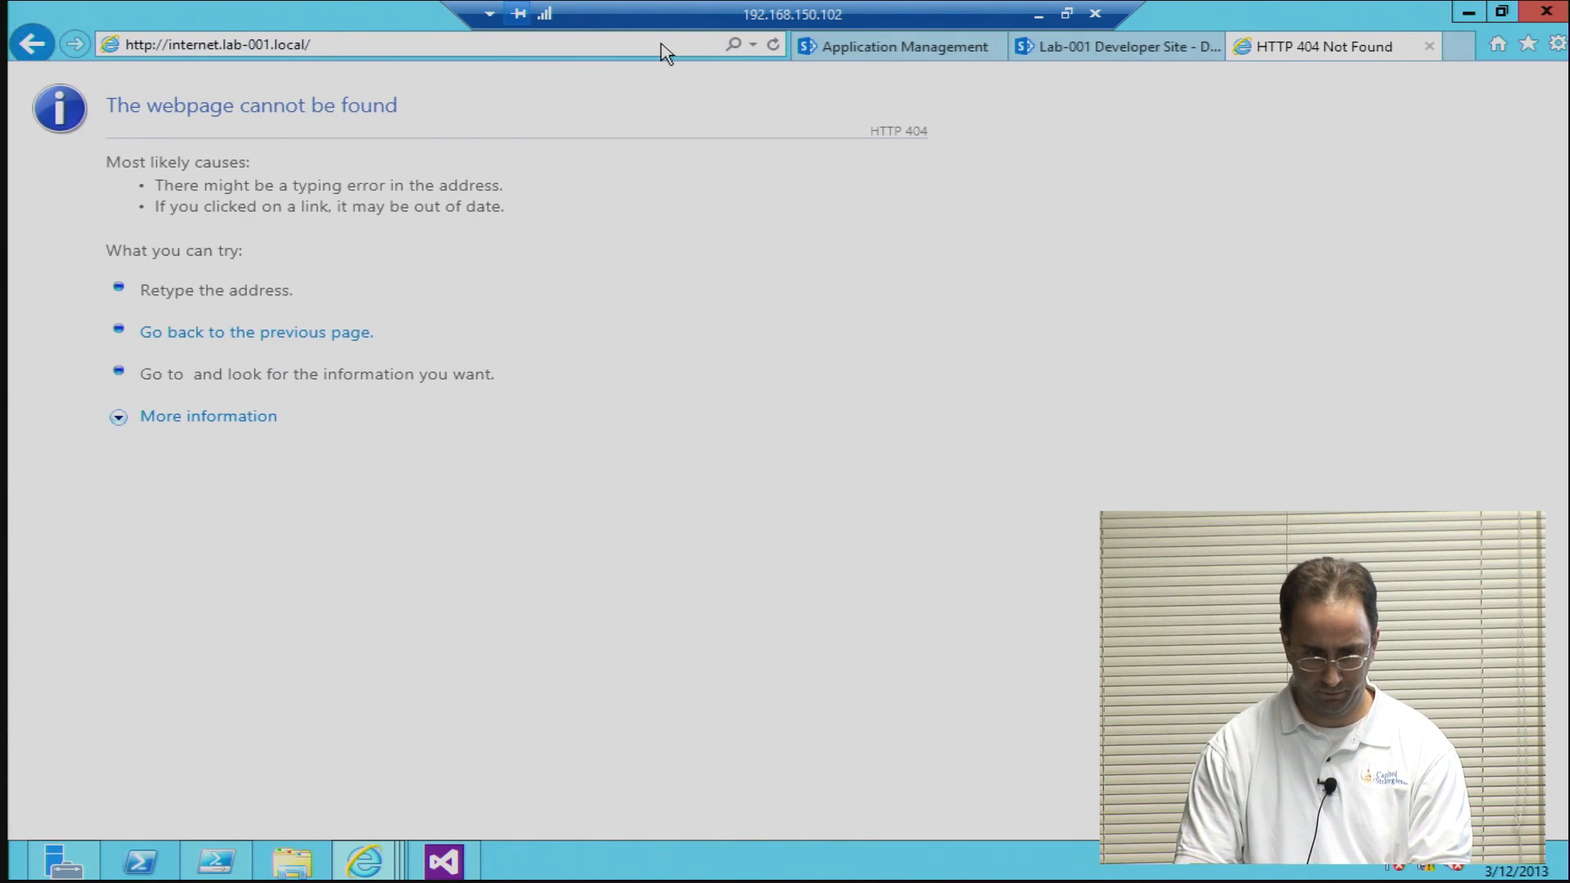
Step: Correct the address to intranet.lab-001.local and open the intranet home page
{"action": "left_click", "coordinate": [413, 54]}
{"action": "left_click", "coordinate": [373, 53]}
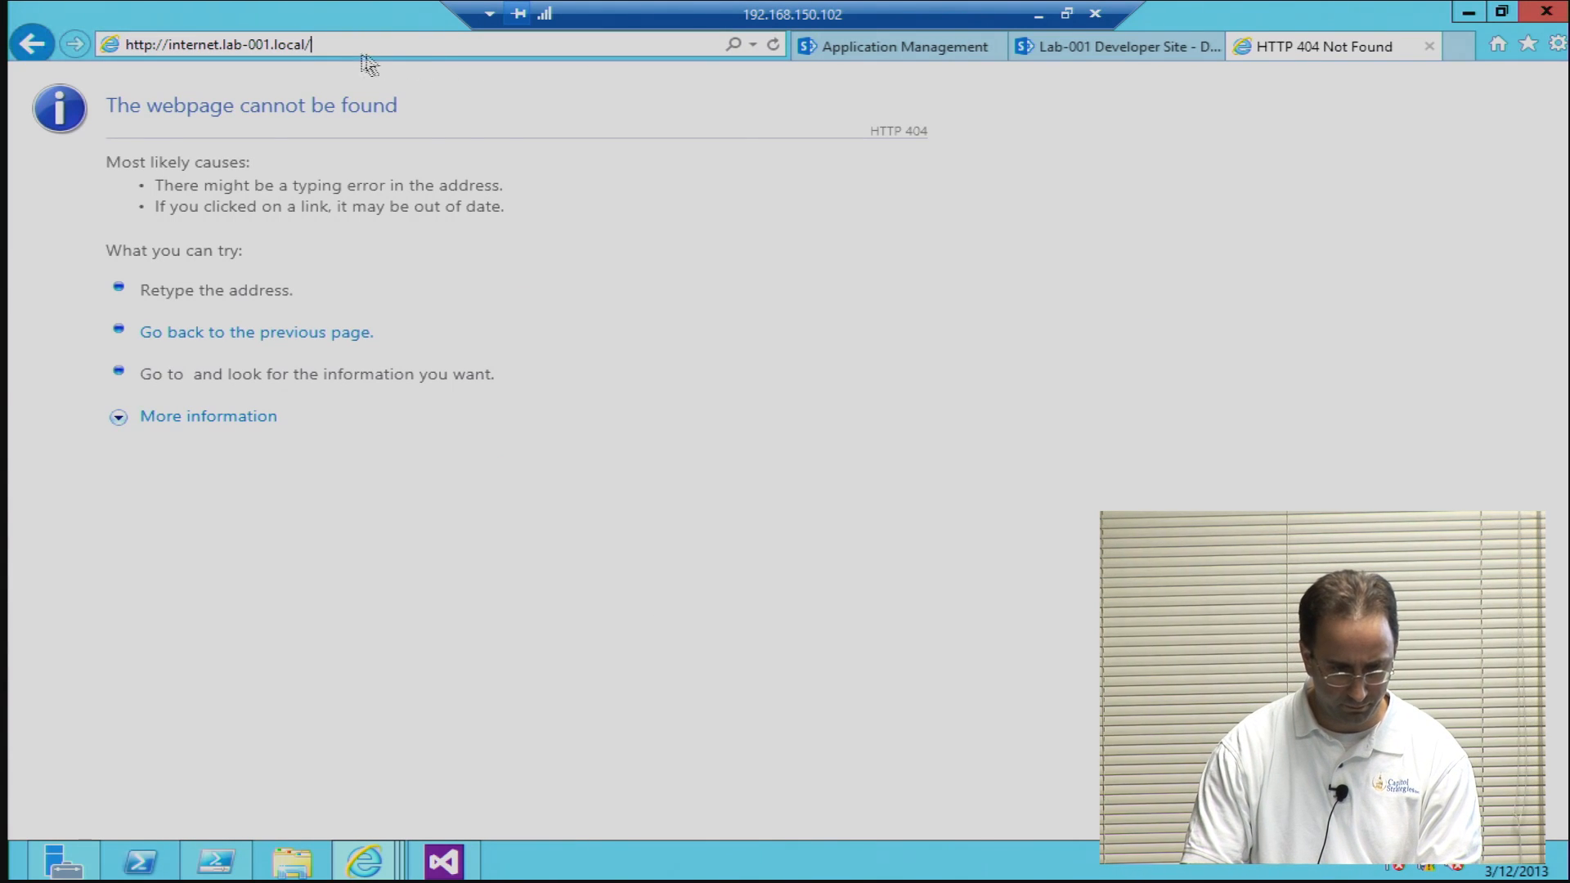
{"action": "left_click", "coordinate": [196, 42]}
{"action": "key", "text": "BackSpace"}
{"action": "key", "text": "BackSpace"}
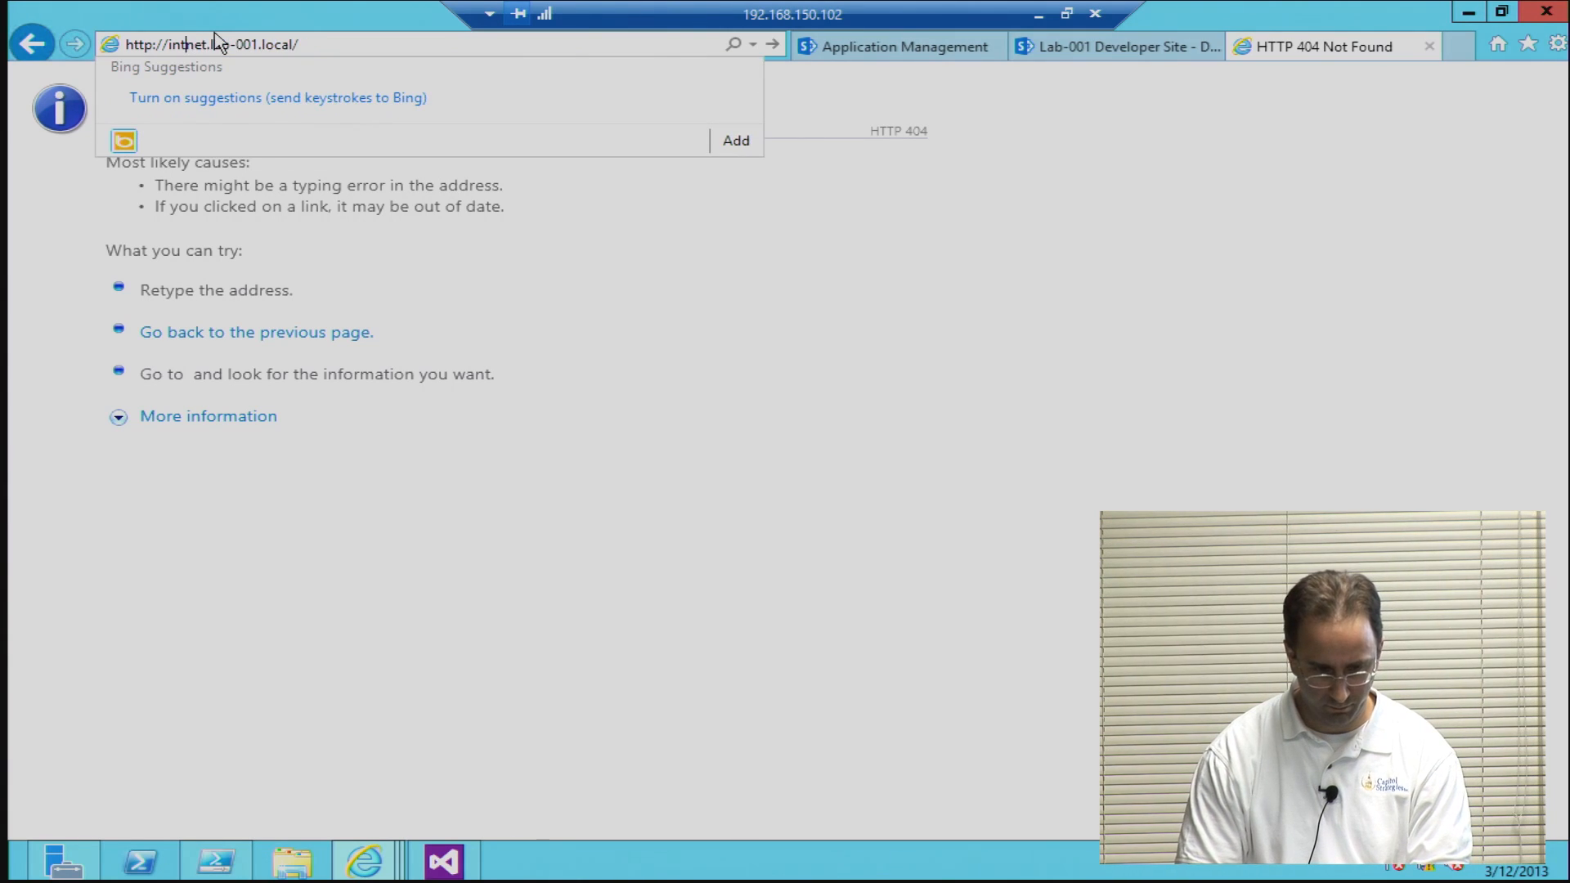
{"action": "type", "text": "ra"}
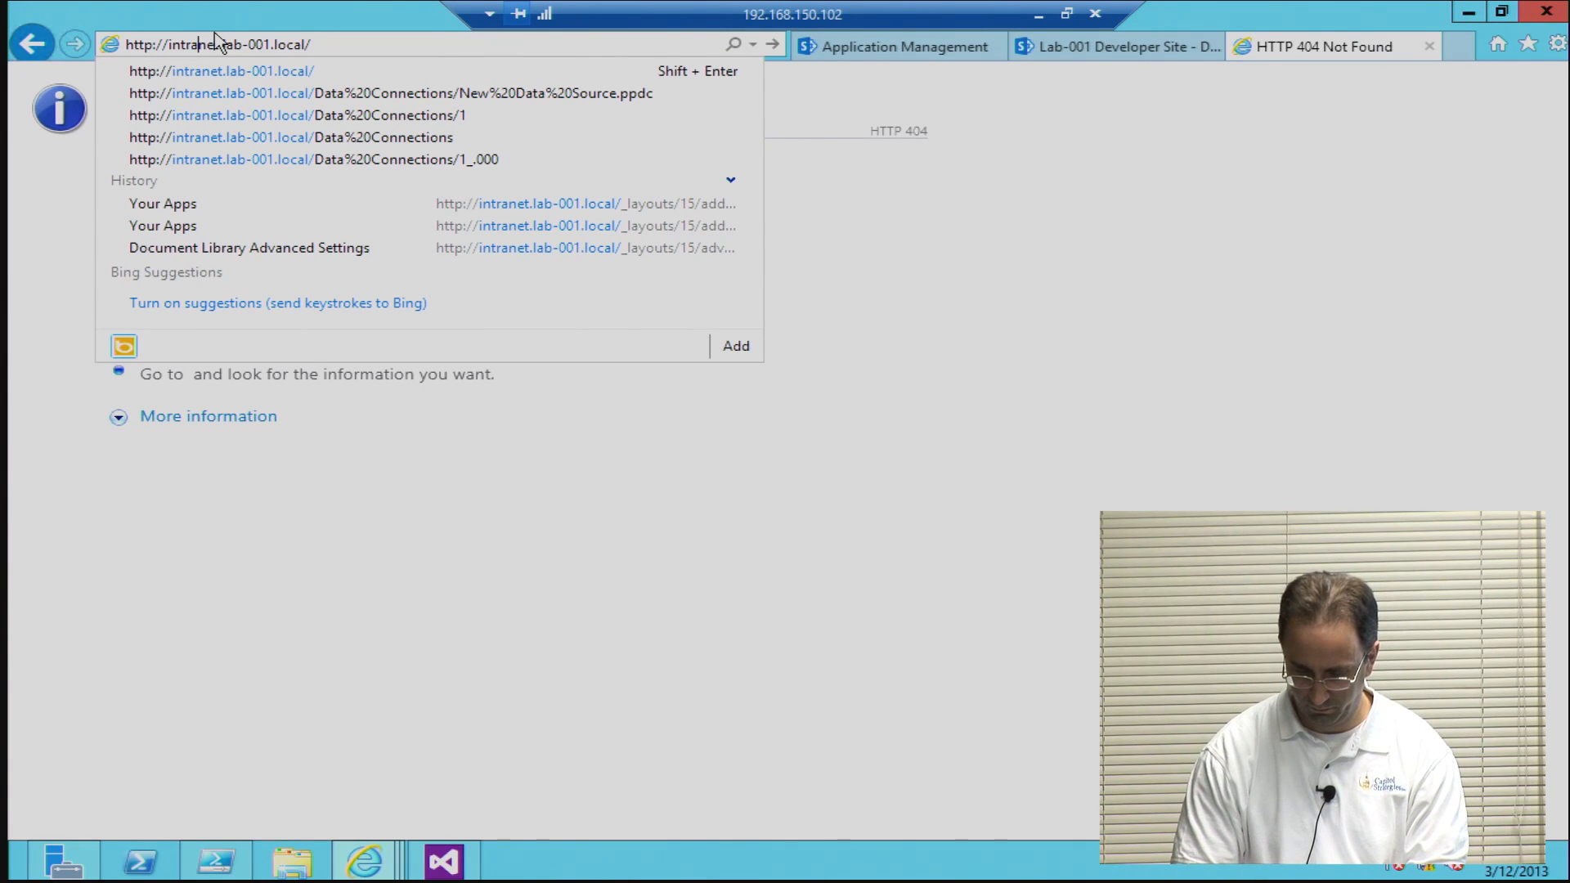
{"action": "key", "text": "Return"}
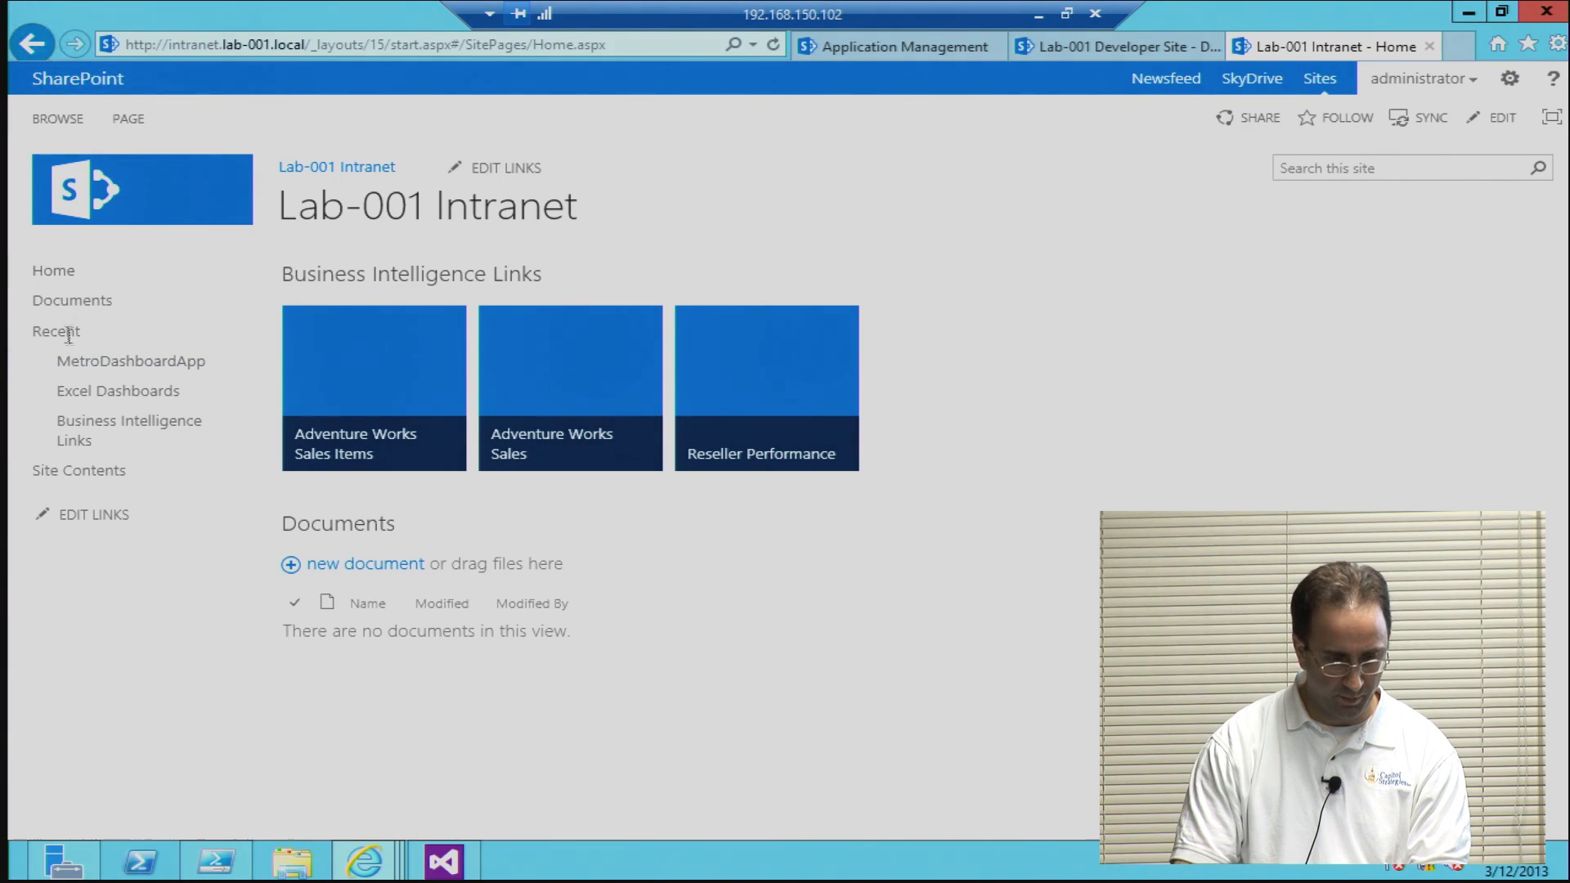
Step: Look at the Performance Point Content list from the intranet's site contents and return
{"action": "left_click", "coordinate": [91, 478]}
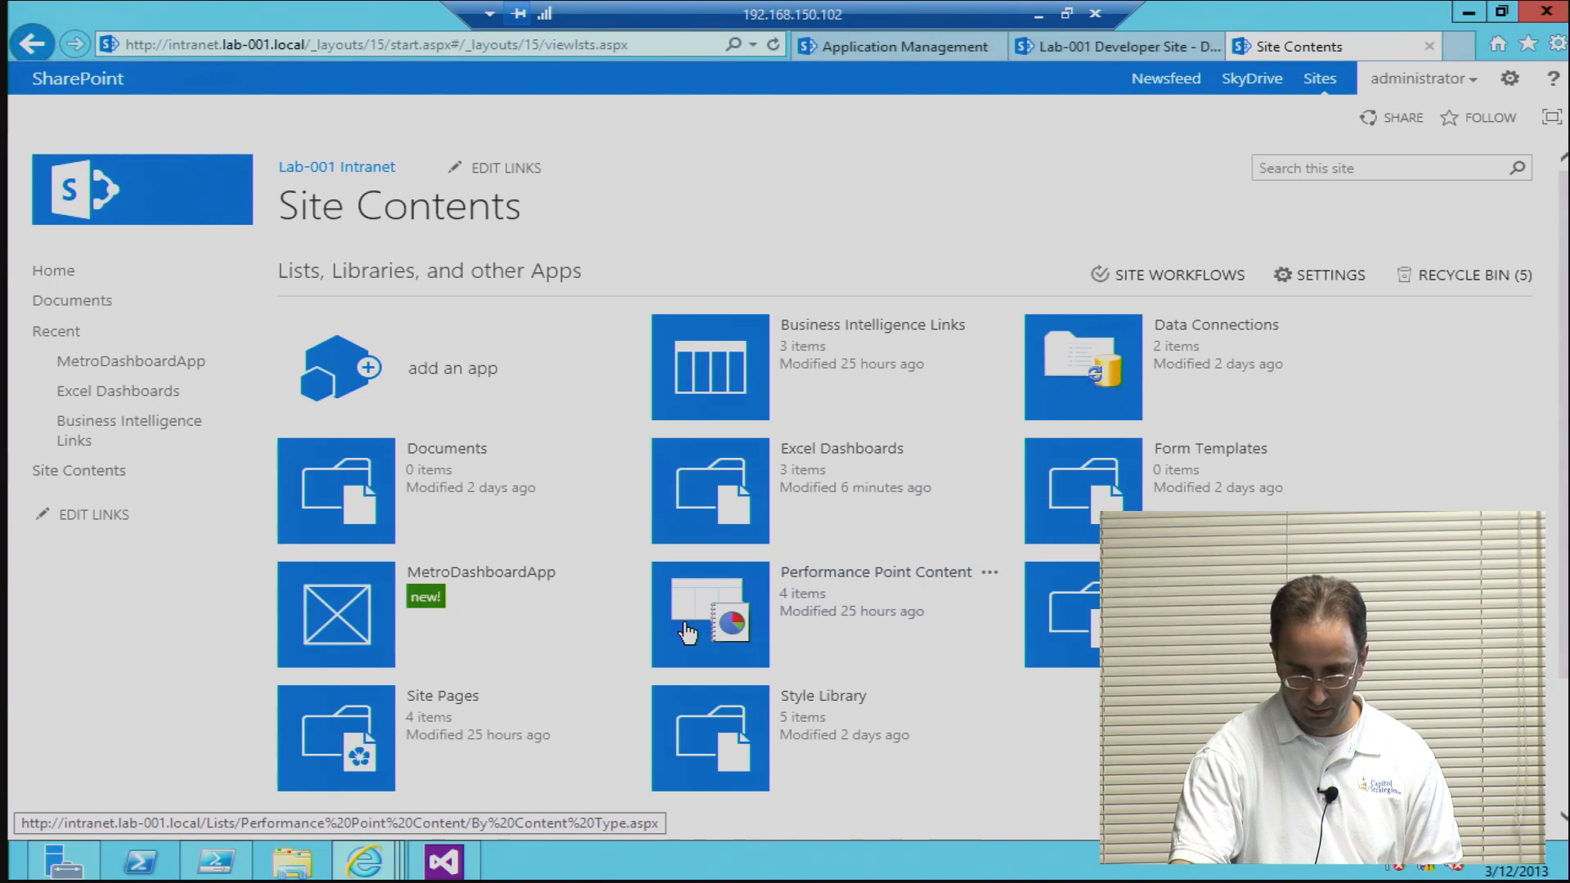
{"action": "left_click", "coordinate": [748, 619]}
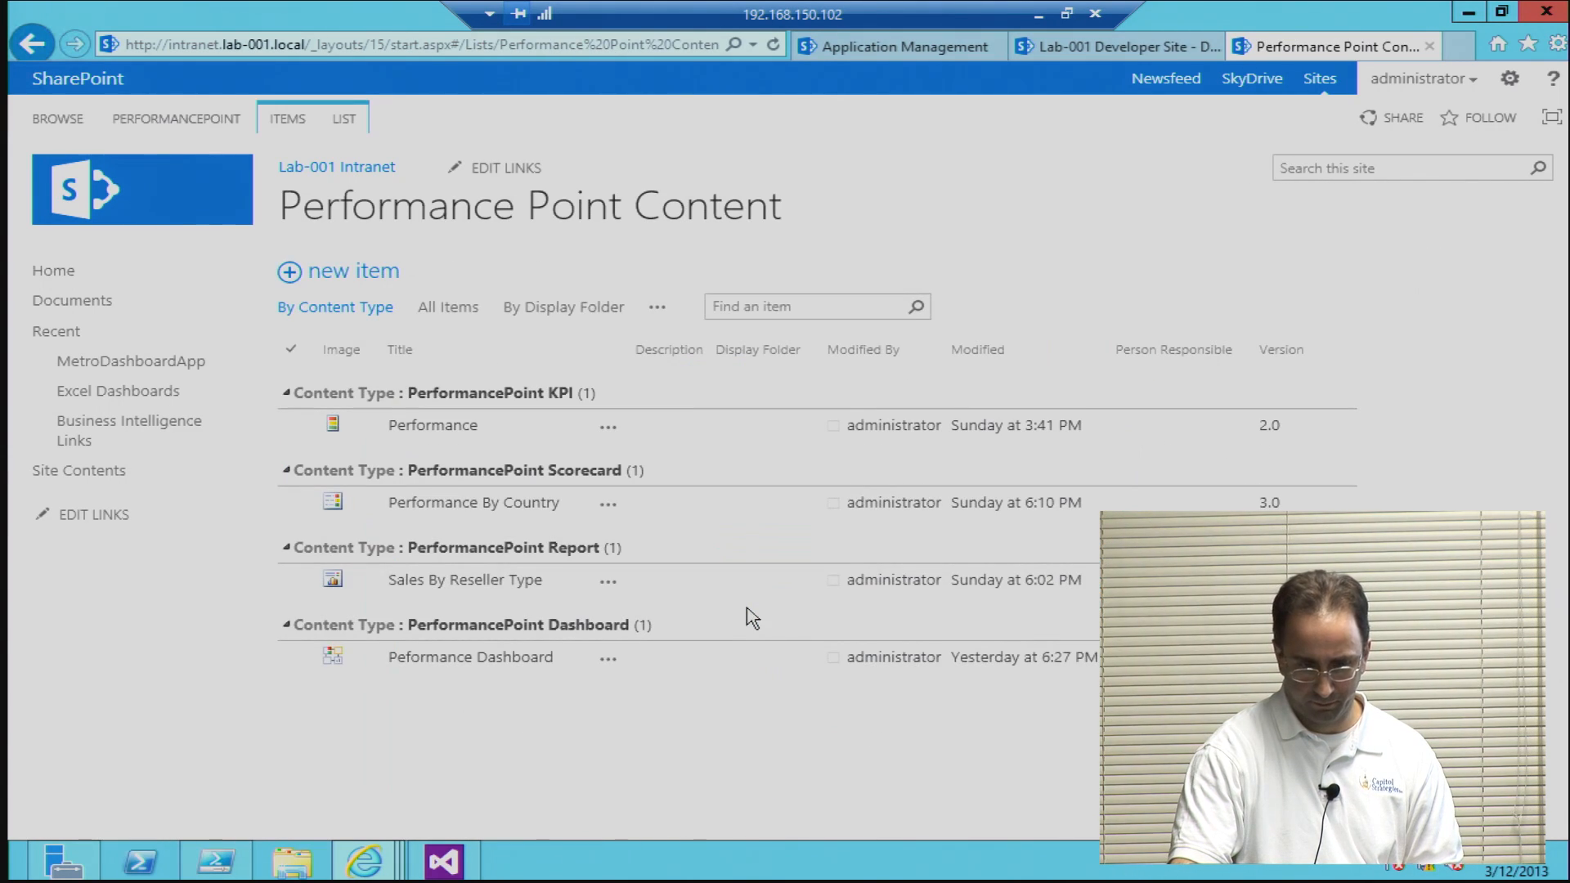
{"action": "left_click", "coordinate": [31, 41]}
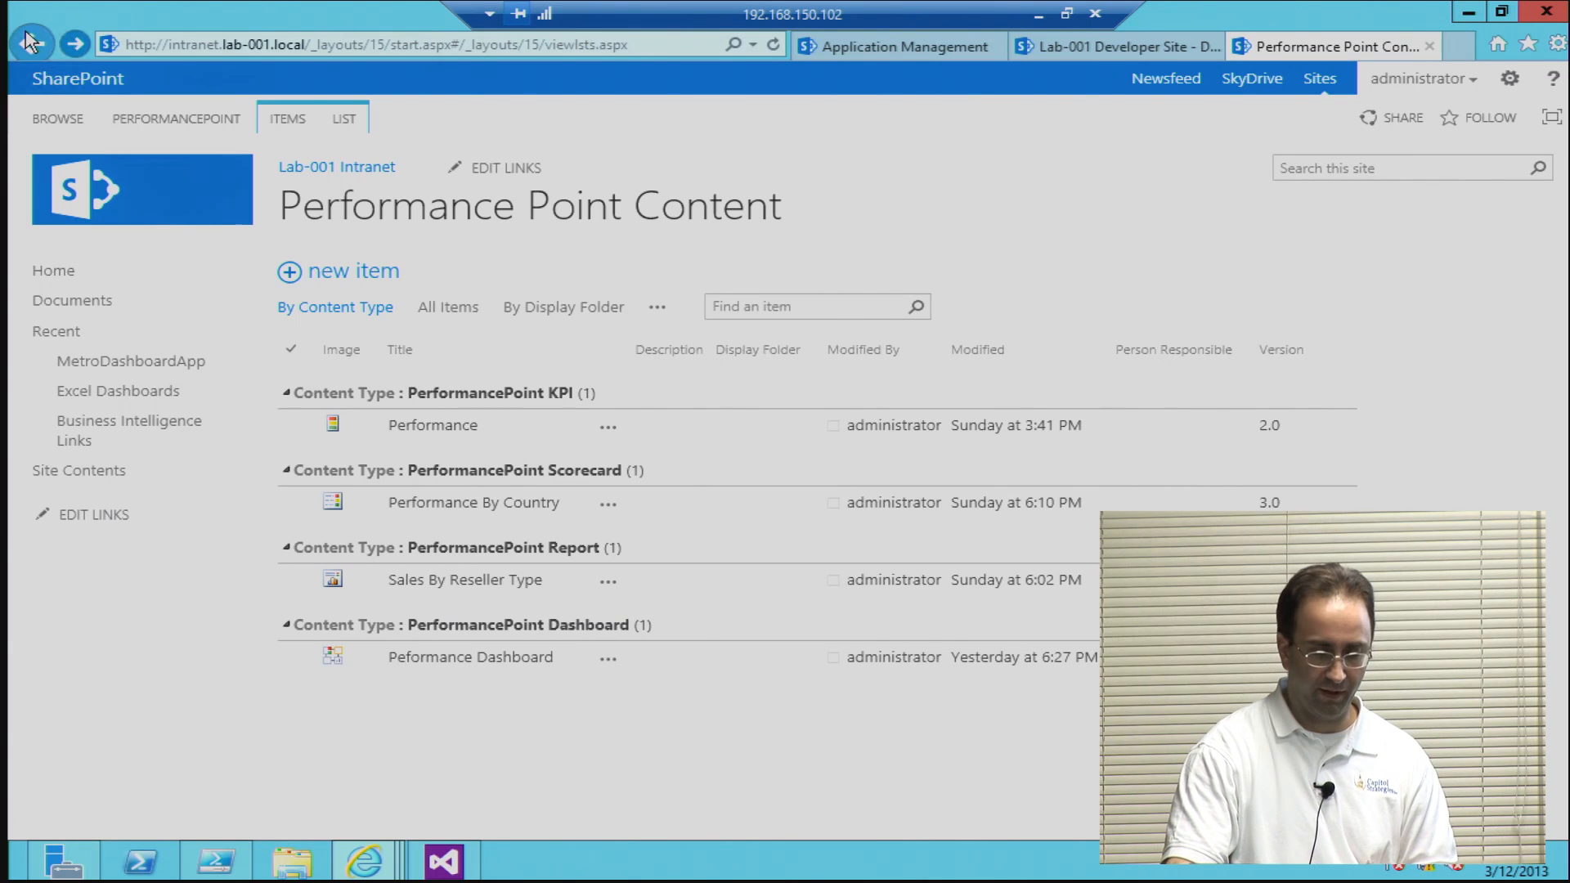
Step: Start adding an app to the intranet site and look through the available app types
{"action": "left_click", "coordinate": [413, 380]}
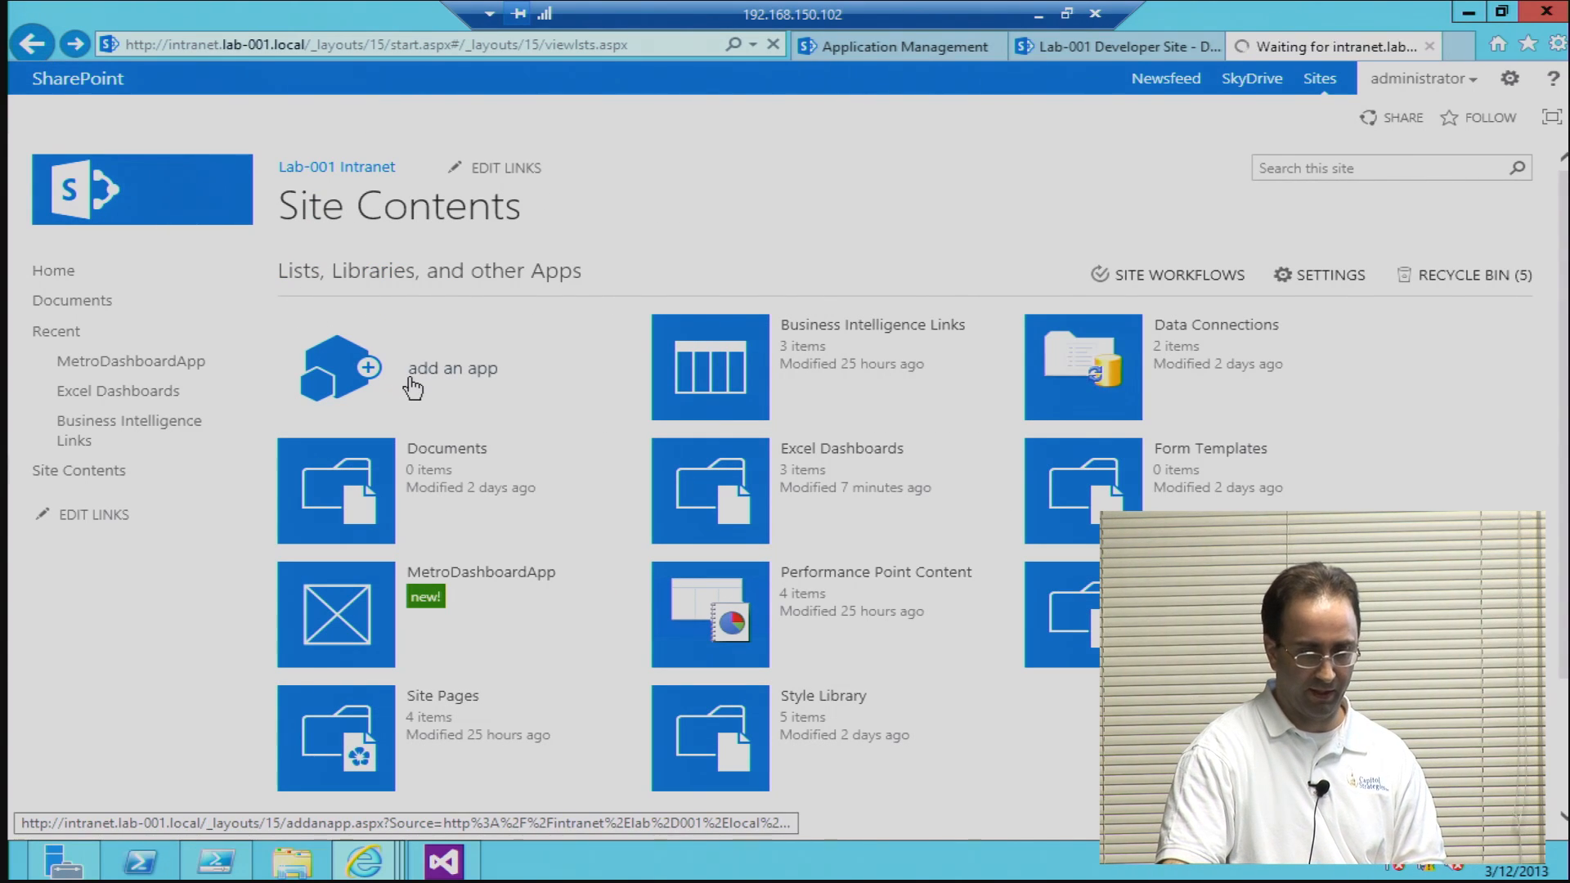
{"action": "left_click", "coordinate": [491, 375]}
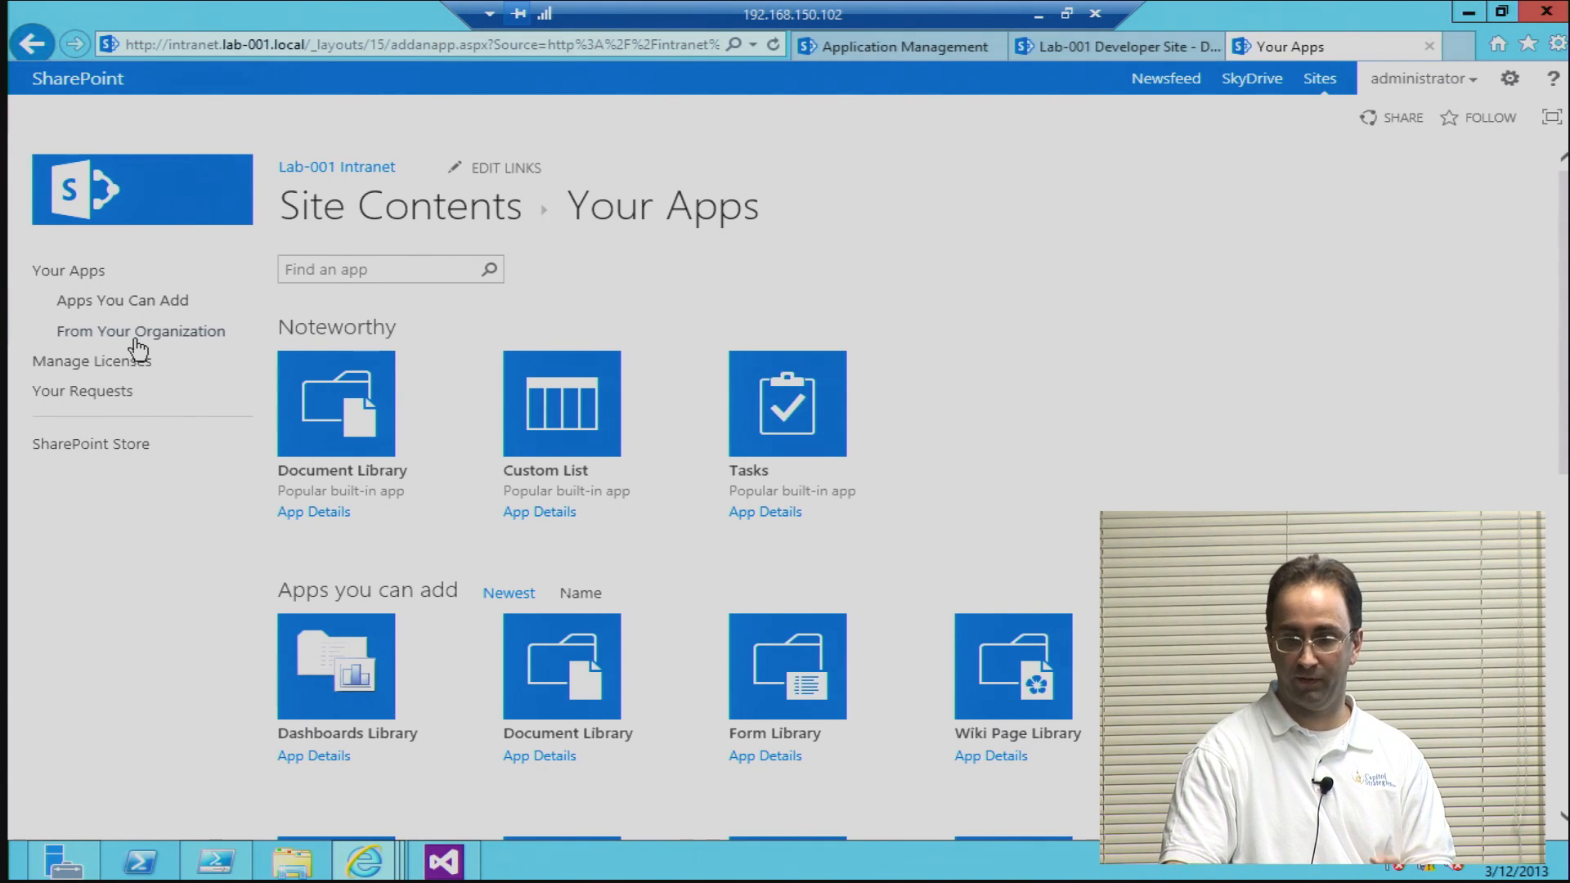
{"action": "scroll", "coordinate": [1227, 454], "scroll_direction": "down", "scroll_amount": 3}
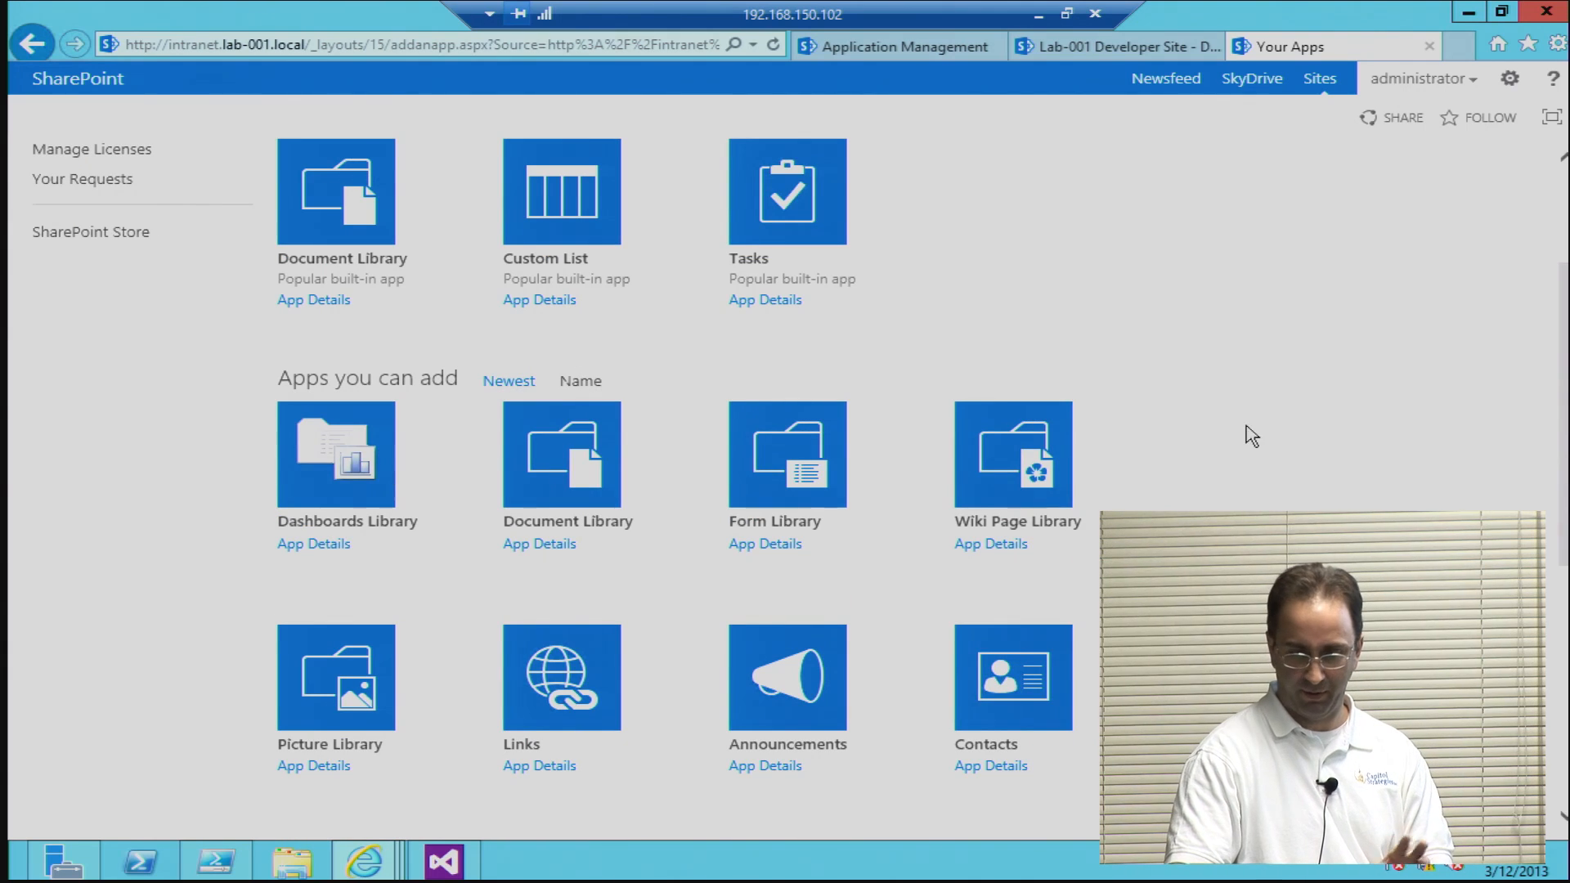
{"action": "scroll", "coordinate": [1250, 440], "scroll_direction": "down", "scroll_amount": 6}
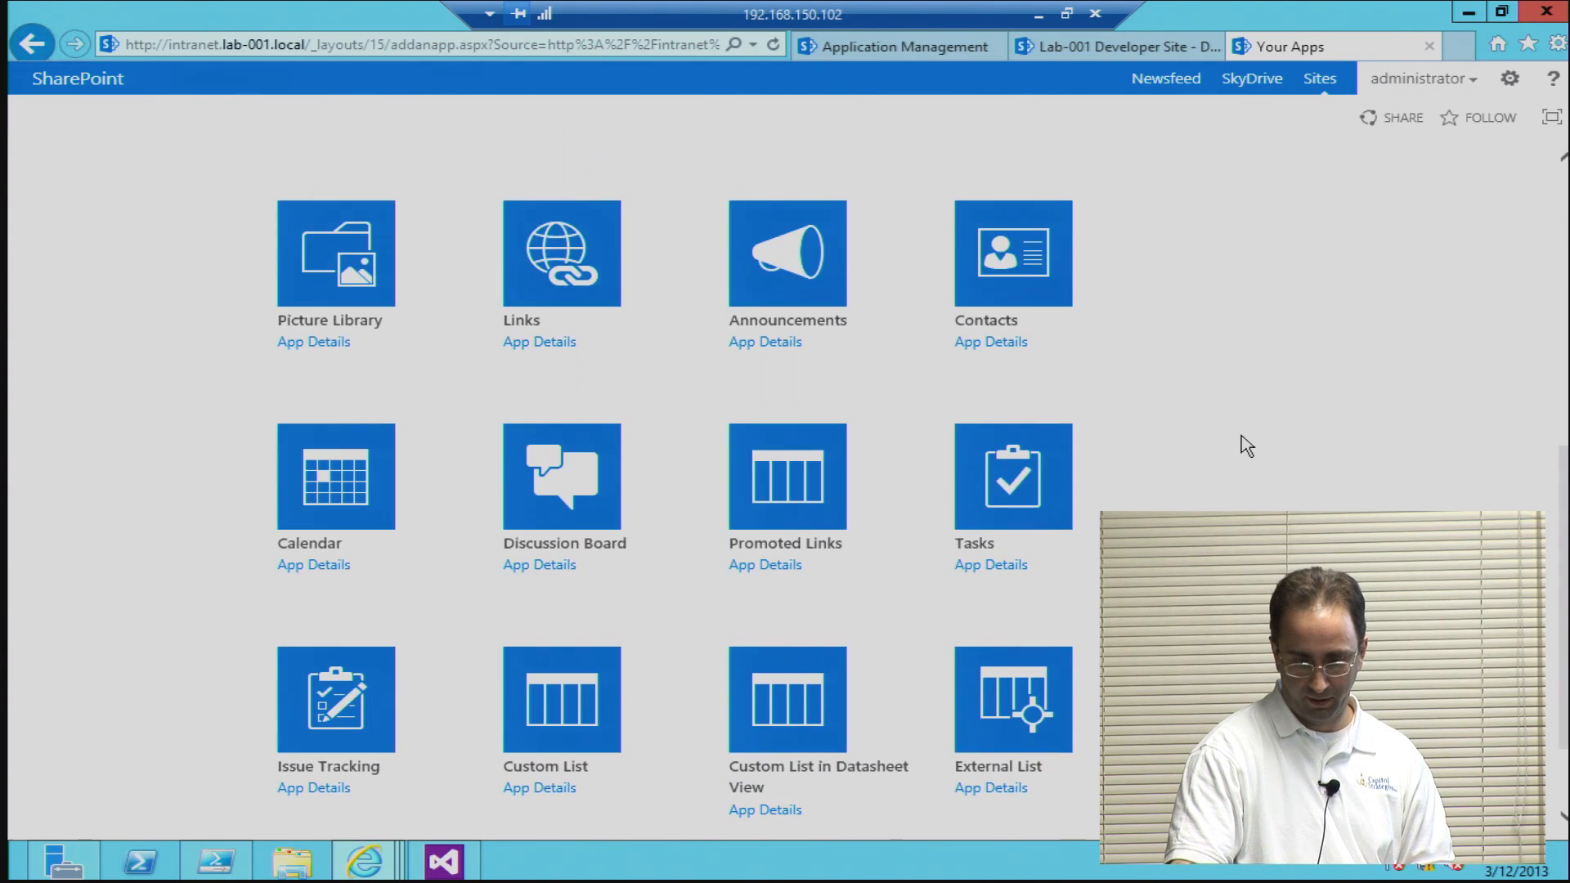
Step: Look through both pages of app types that can be added and return to the intranet's site contents
{"action": "scroll", "coordinate": [1246, 446], "scroll_direction": "down", "scroll_amount": 2}
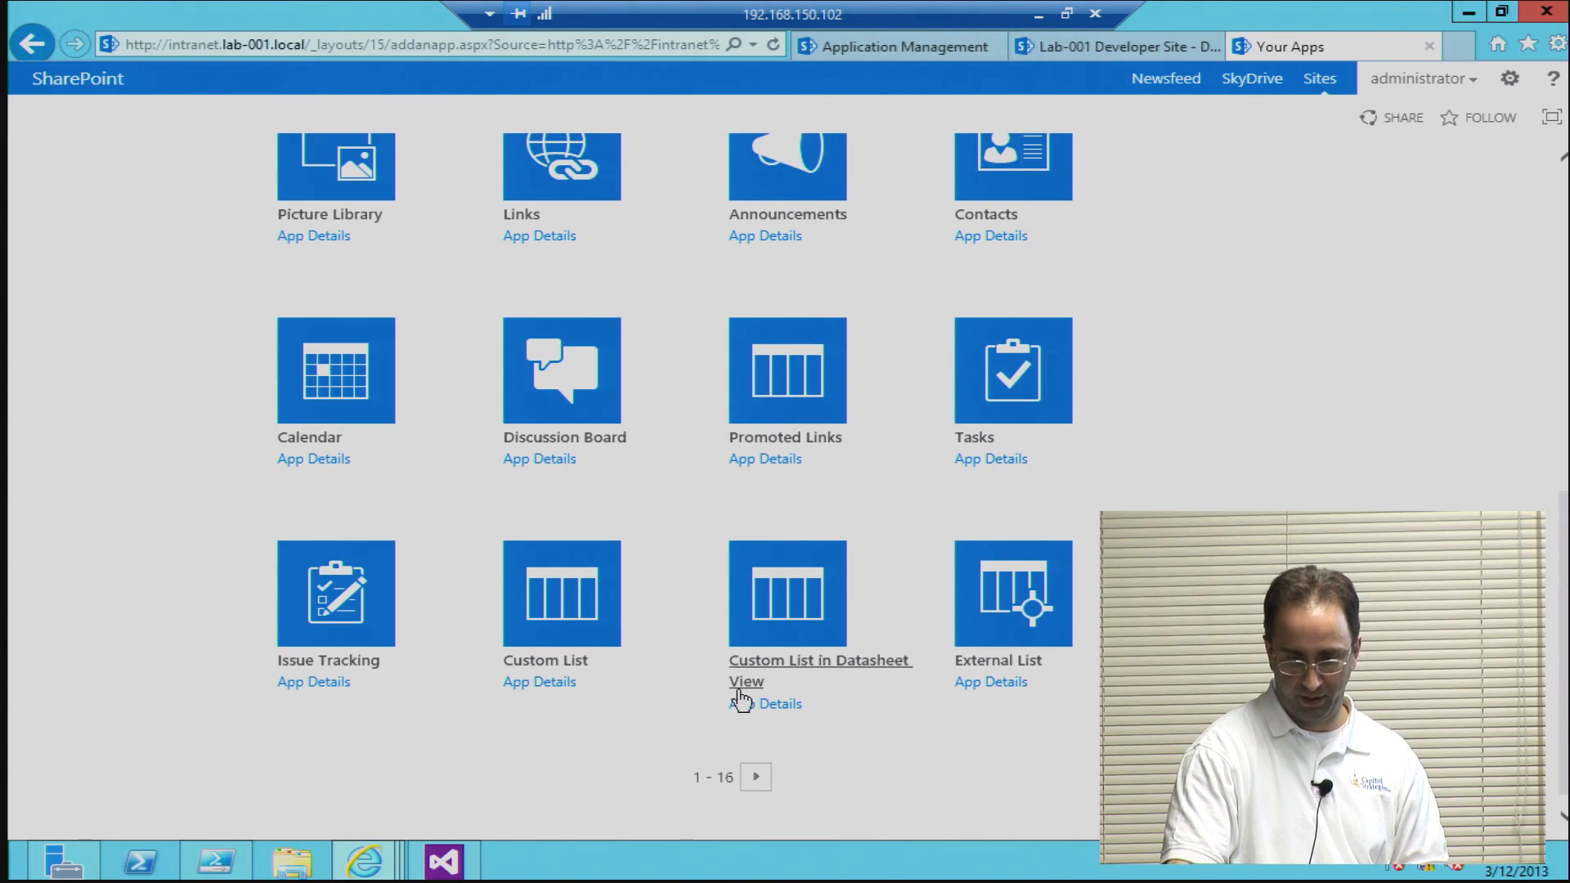
{"action": "scroll", "coordinate": [1377, 477], "scroll_direction": "up", "scroll_amount": 4}
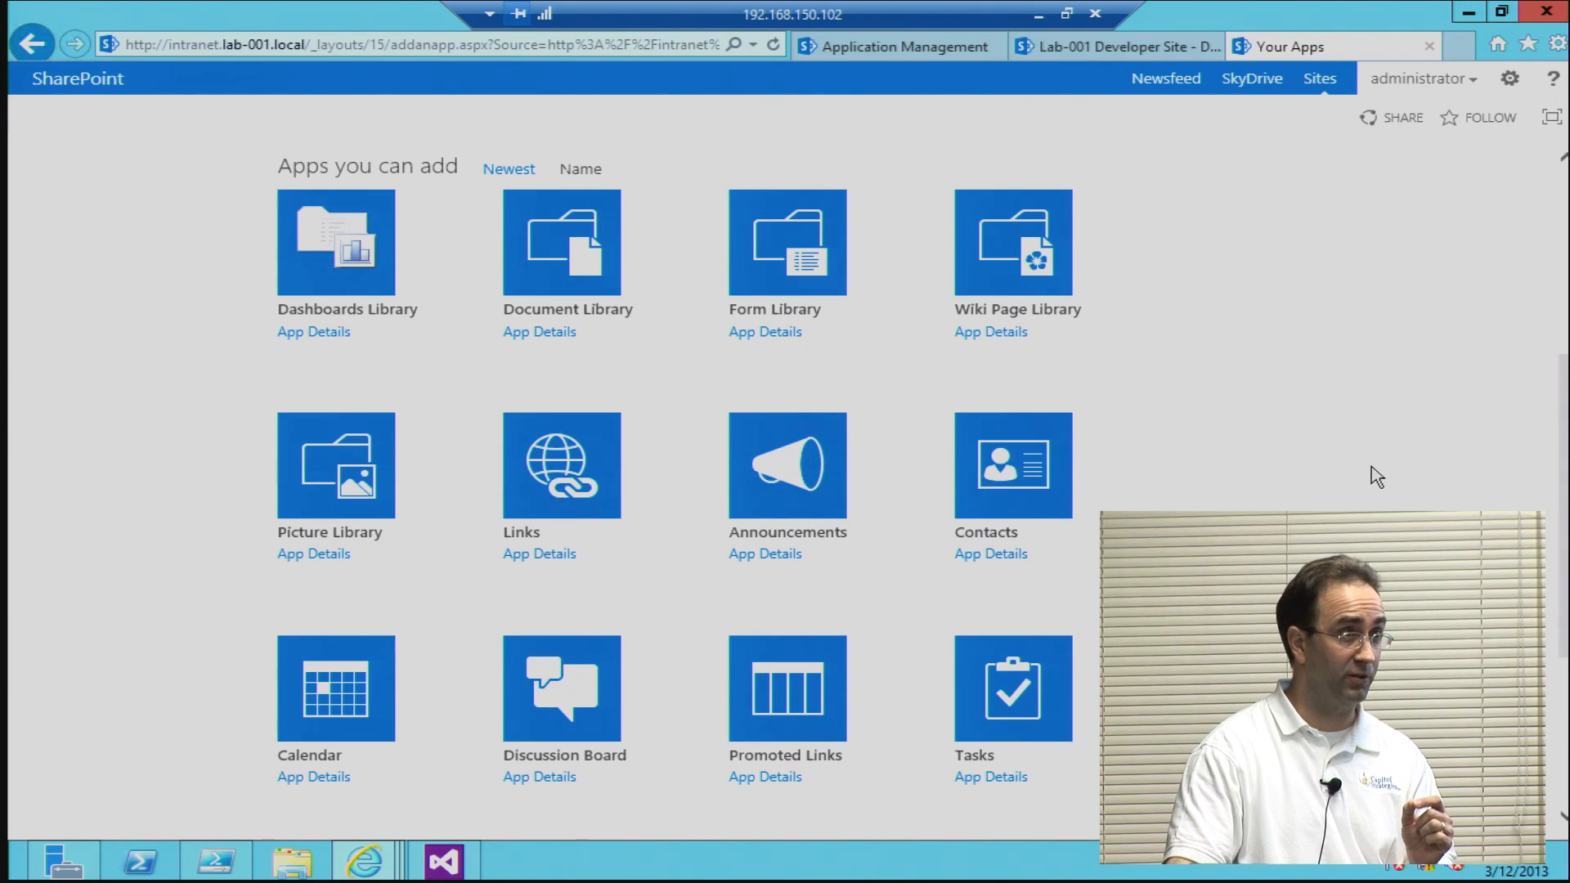
{"action": "scroll", "coordinate": [821, 822], "scroll_direction": "down", "scroll_amount": 4}
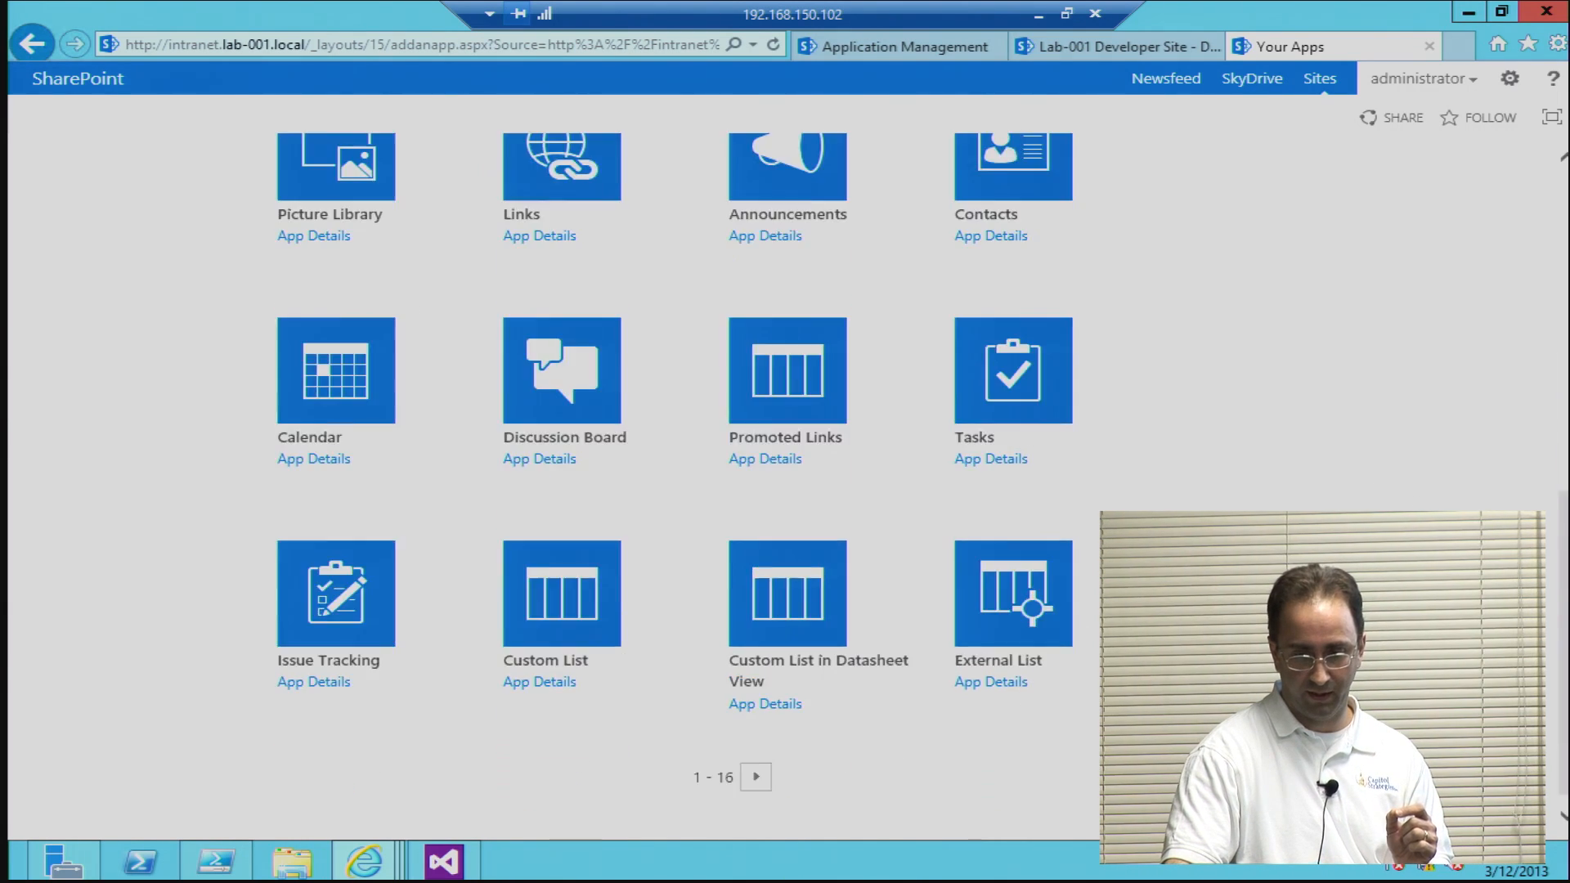
{"action": "left_click", "coordinate": [755, 776]}
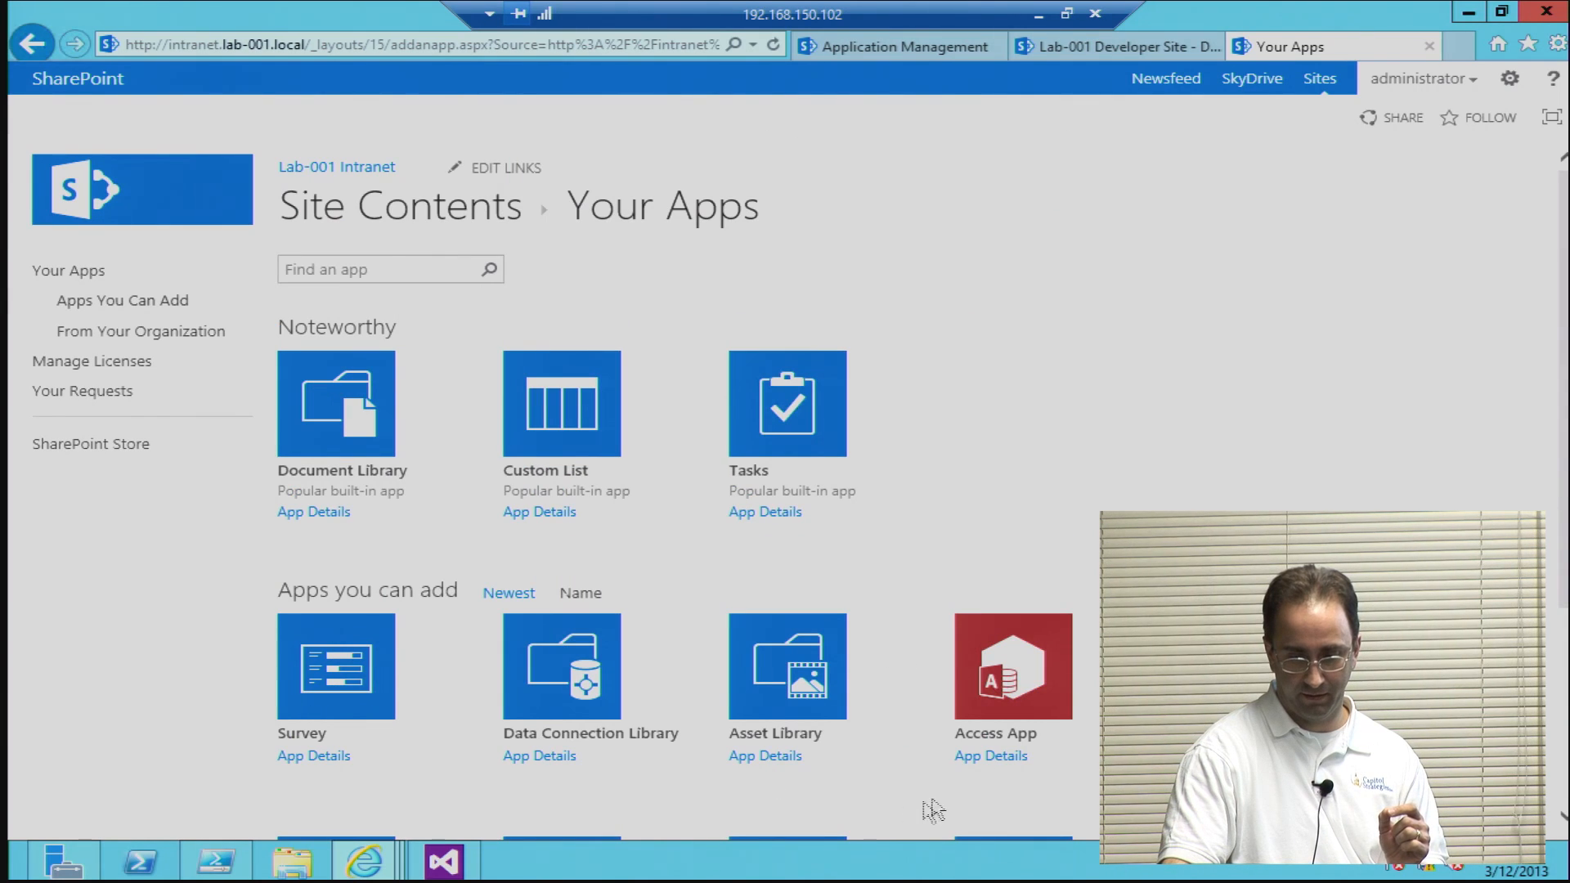
{"action": "scroll", "coordinate": [932, 811], "scroll_direction": "down", "scroll_amount": 4}
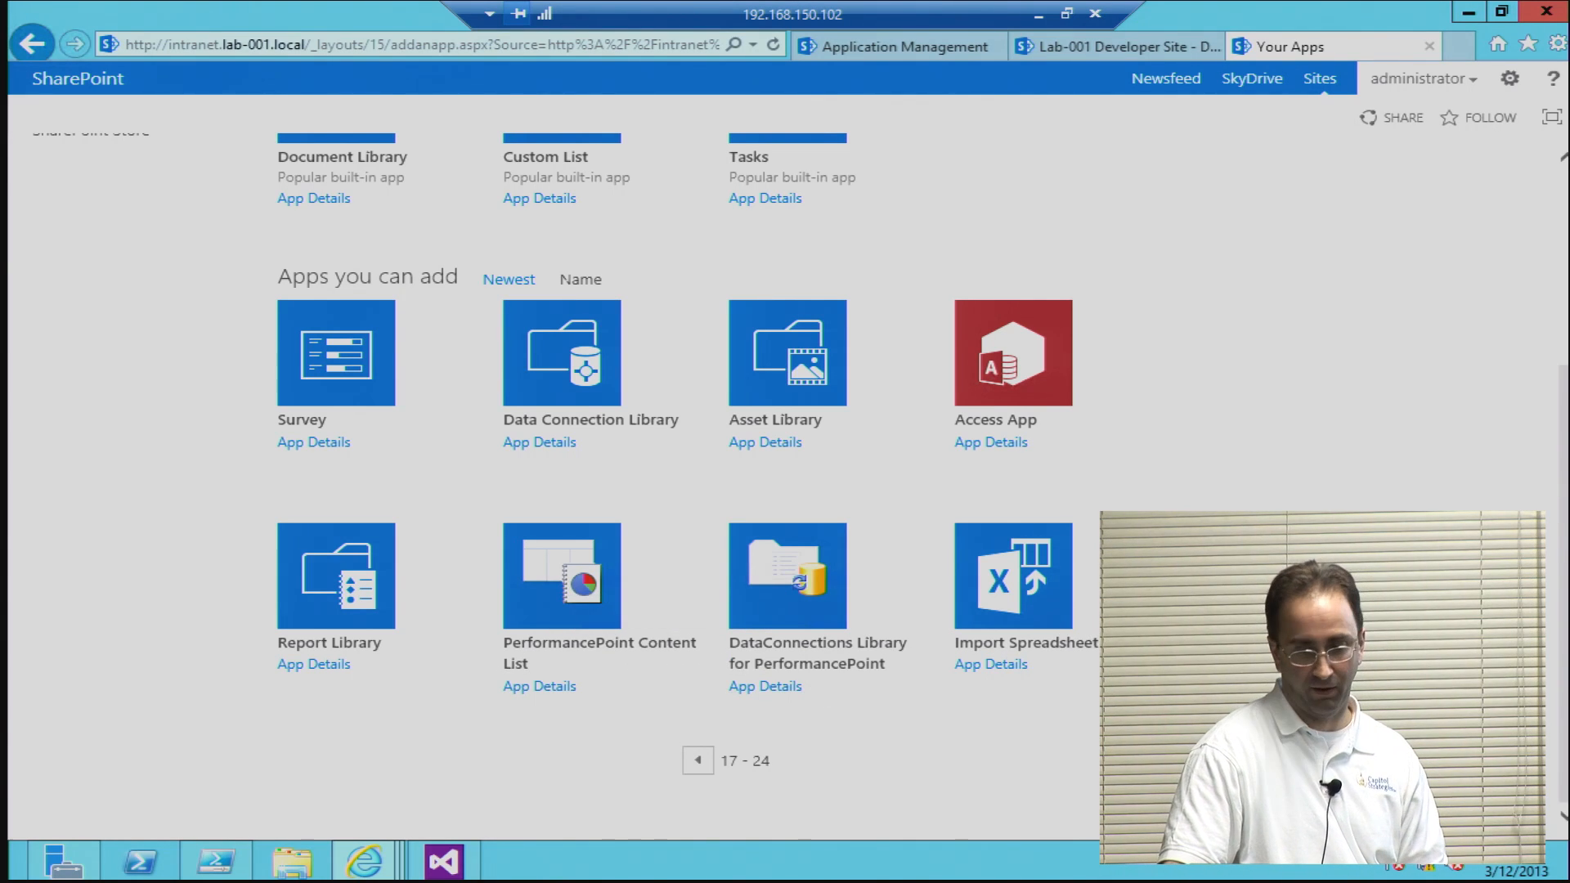
{"action": "scroll", "coordinate": [1349, 508], "scroll_direction": "up", "scroll_amount": 4}
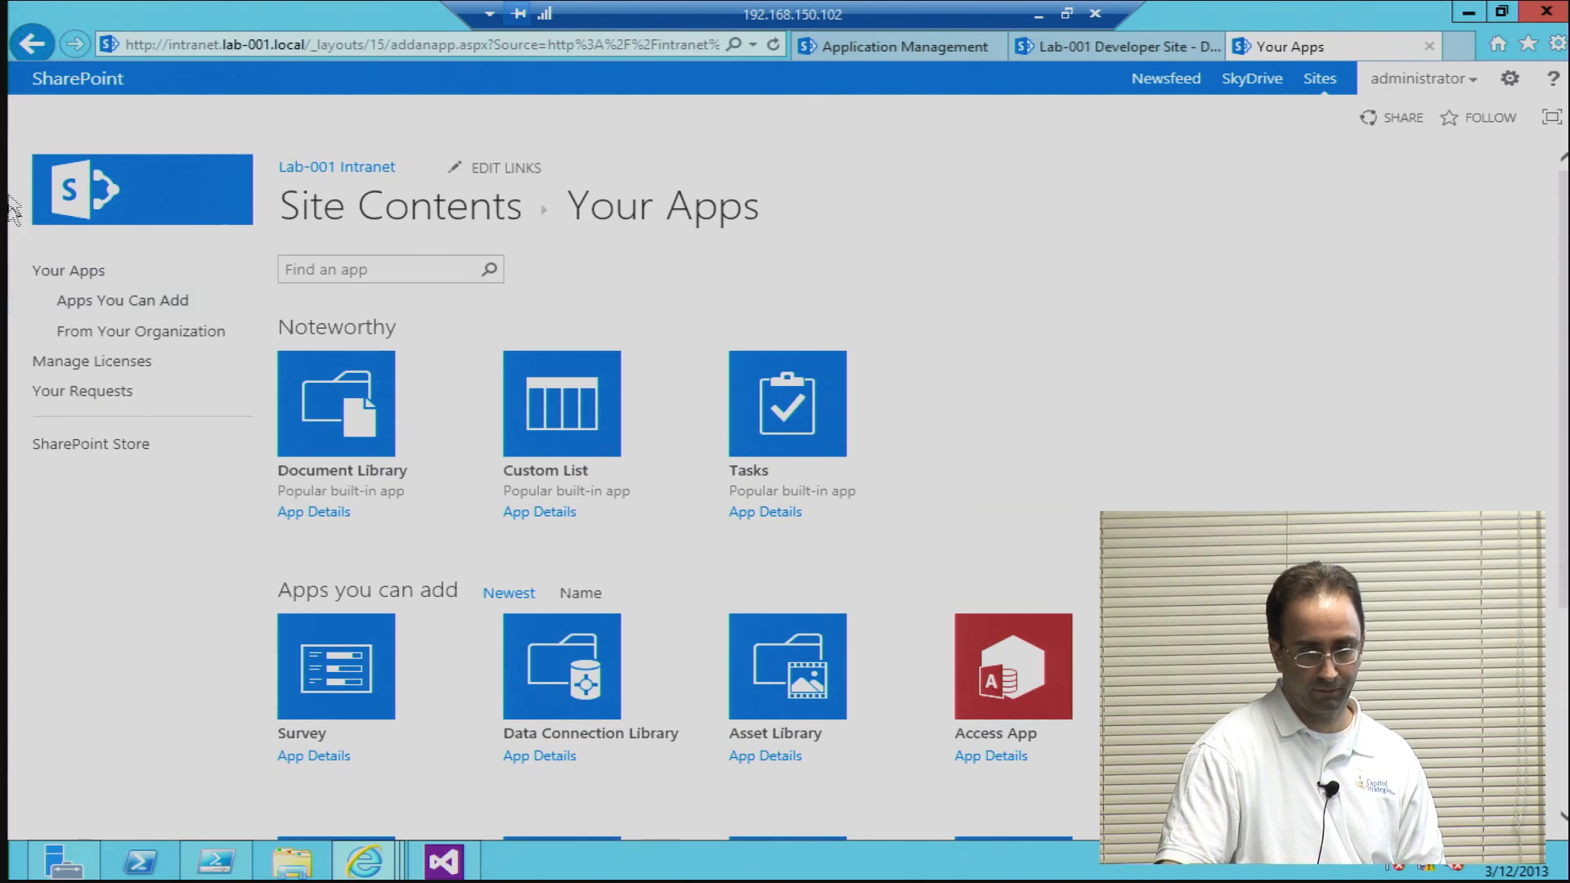
{"action": "left_click", "coordinate": [31, 41]}
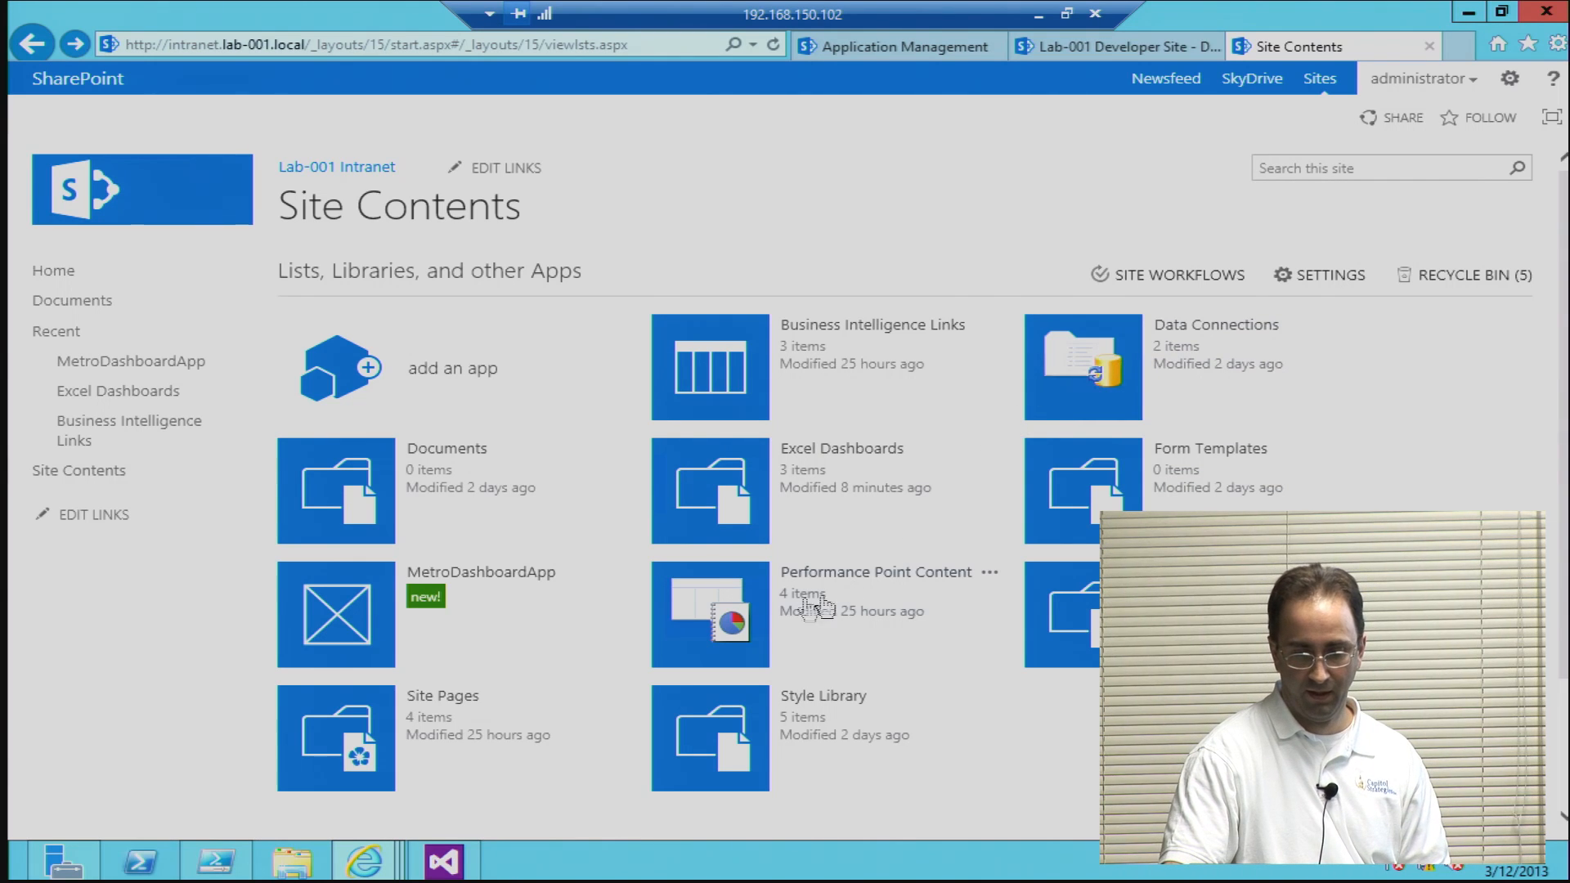
Step: Open the Performance Point Content list and launch Dashboard Designer from it
{"action": "left_click", "coordinate": [733, 615]}
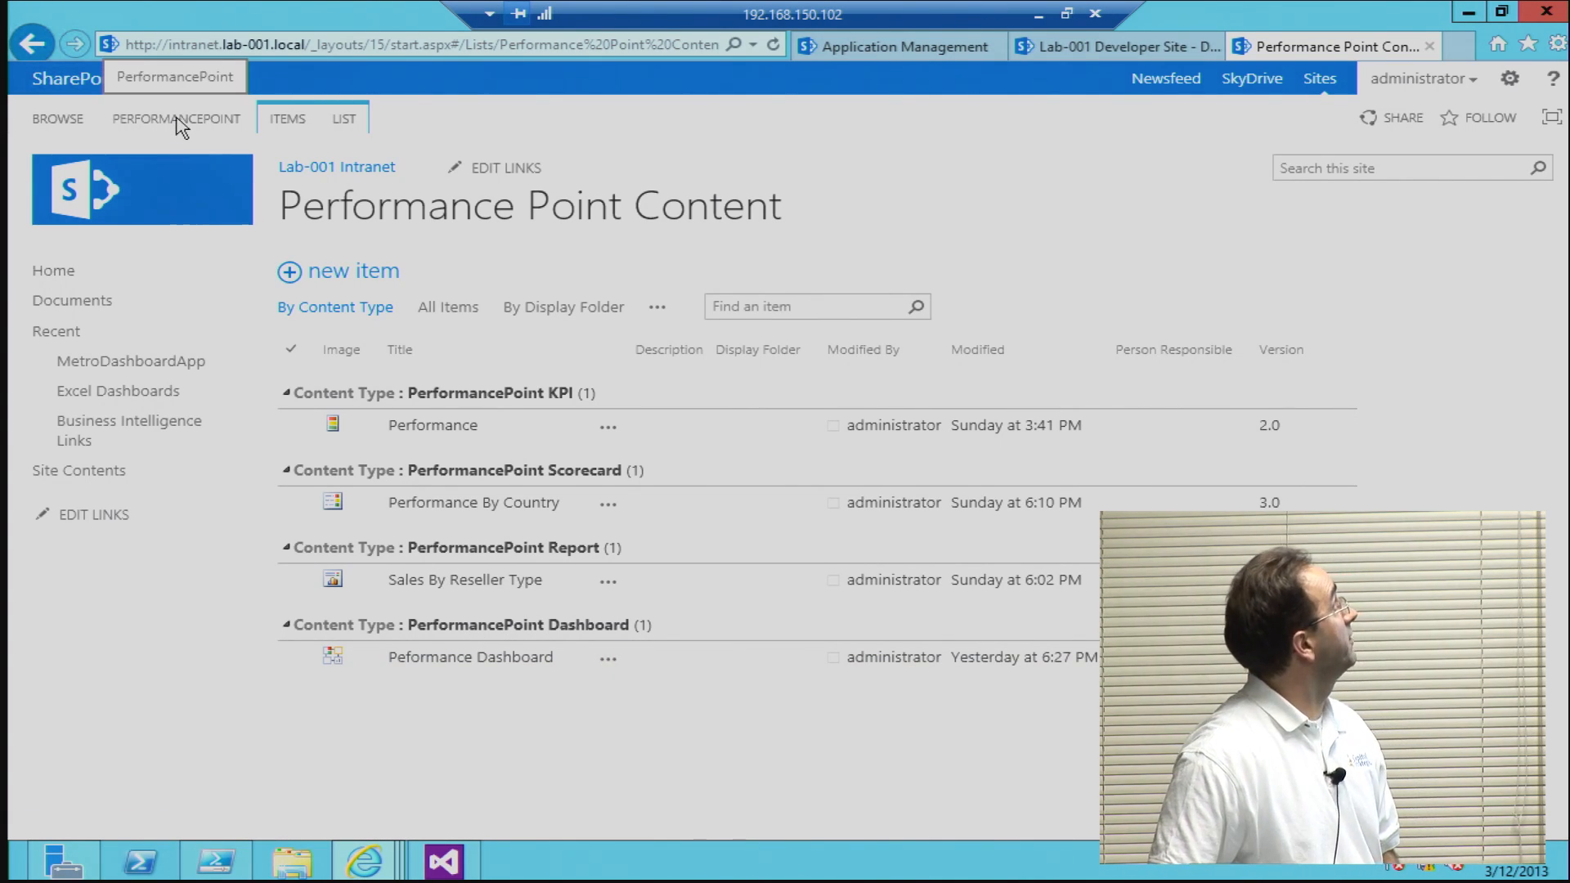
{"action": "left_click", "coordinate": [131, 120]}
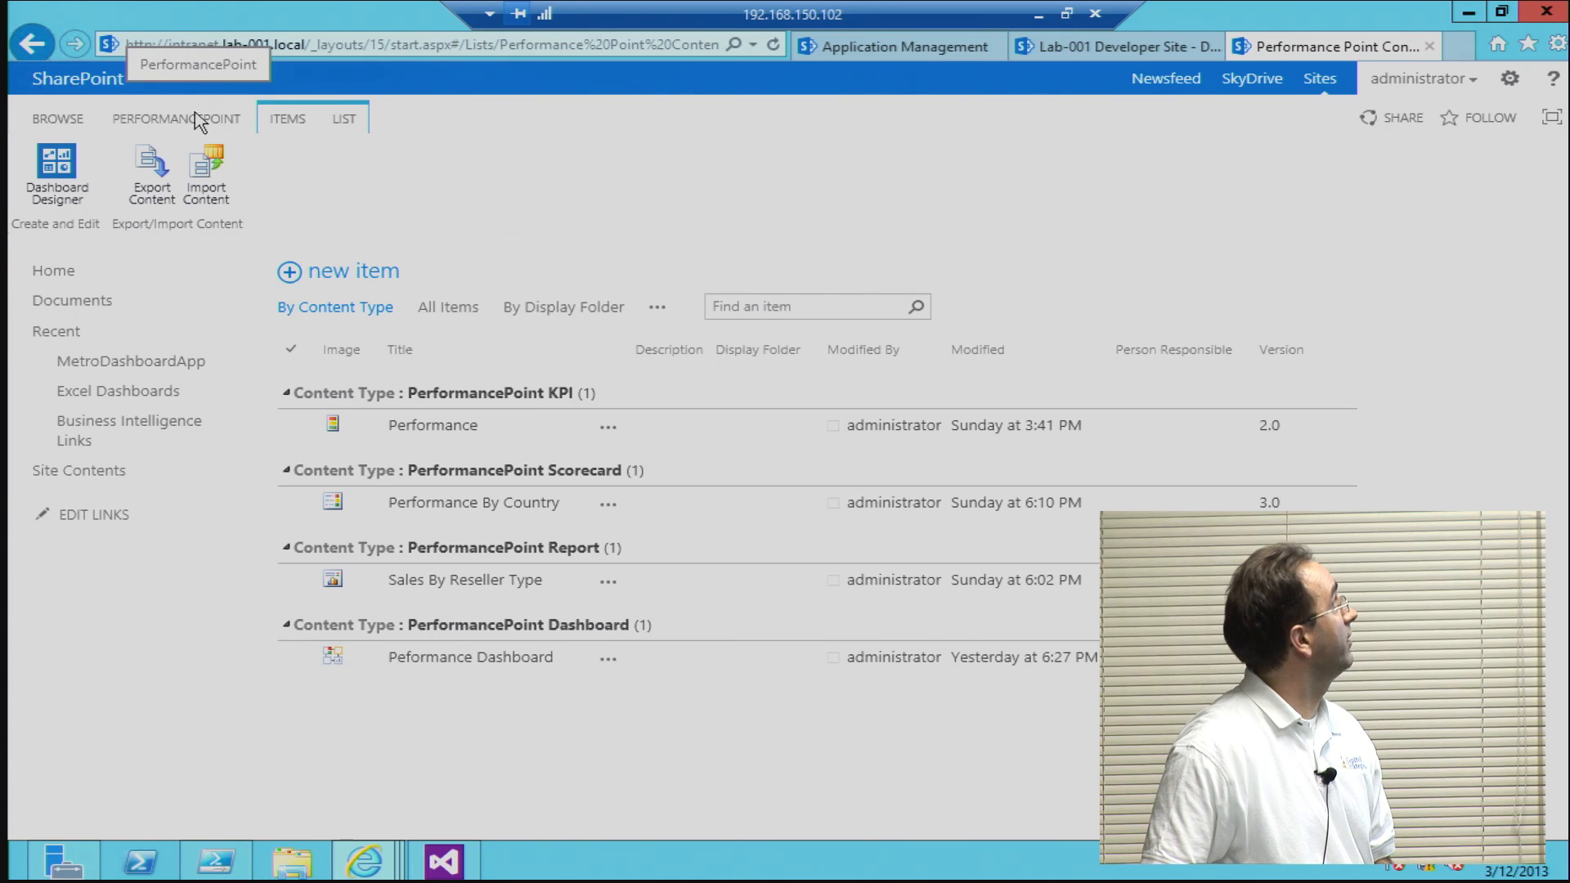
{"action": "left_click", "coordinate": [76, 169]}
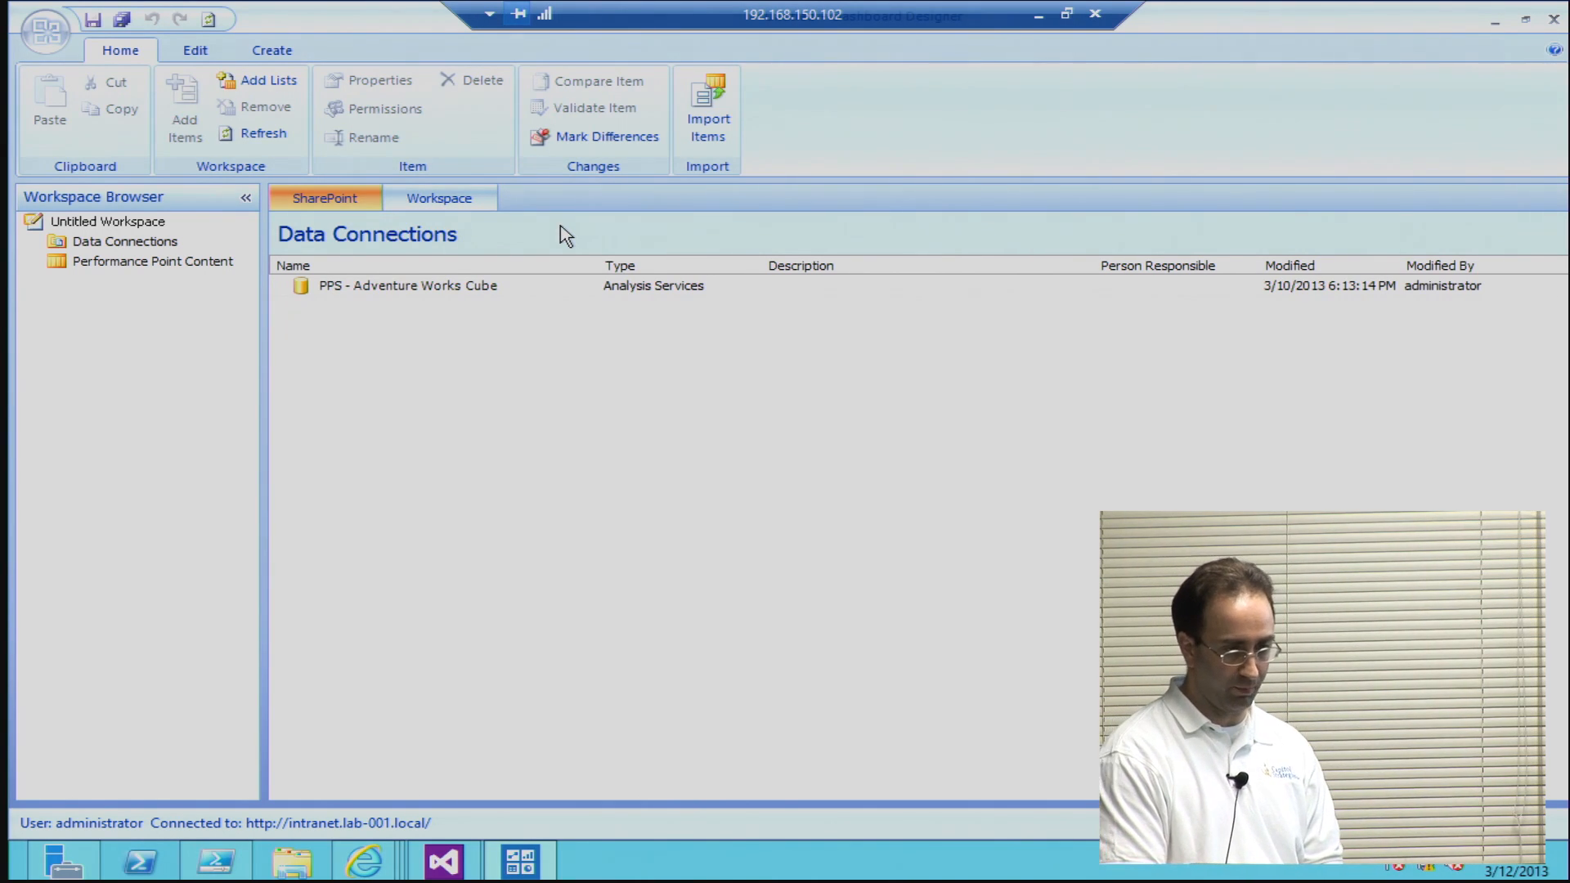
Step: Check the Data Connections items in SharePoint and the workspace, and open the PPS - Adventure Works Cube data source into the workspace
{"action": "left_click", "coordinate": [72, 247]}
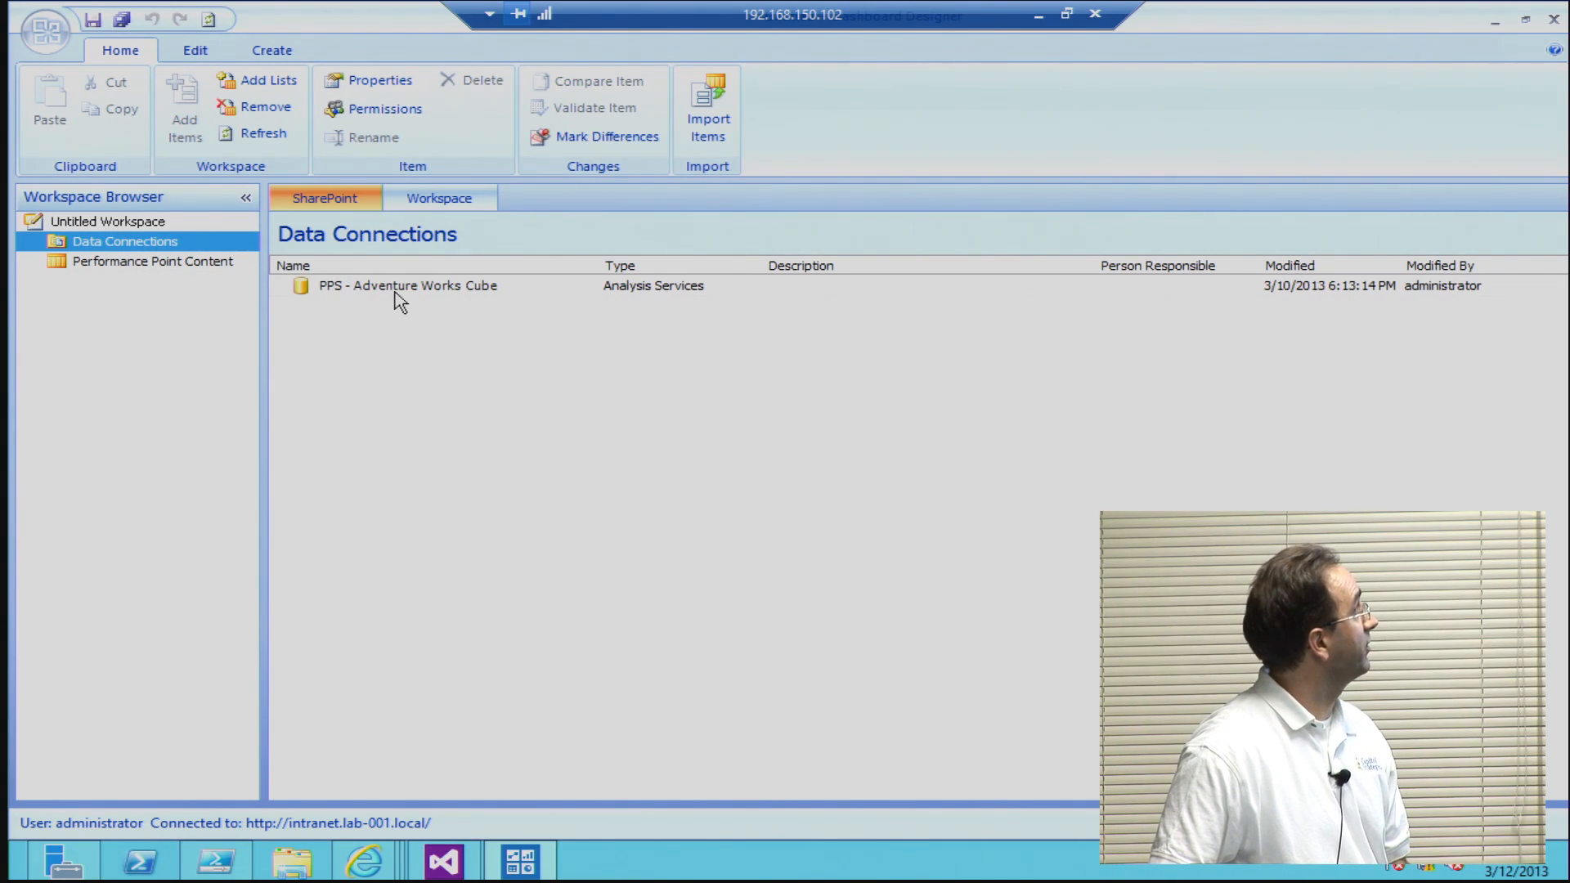
{"action": "left_click", "coordinate": [434, 201]}
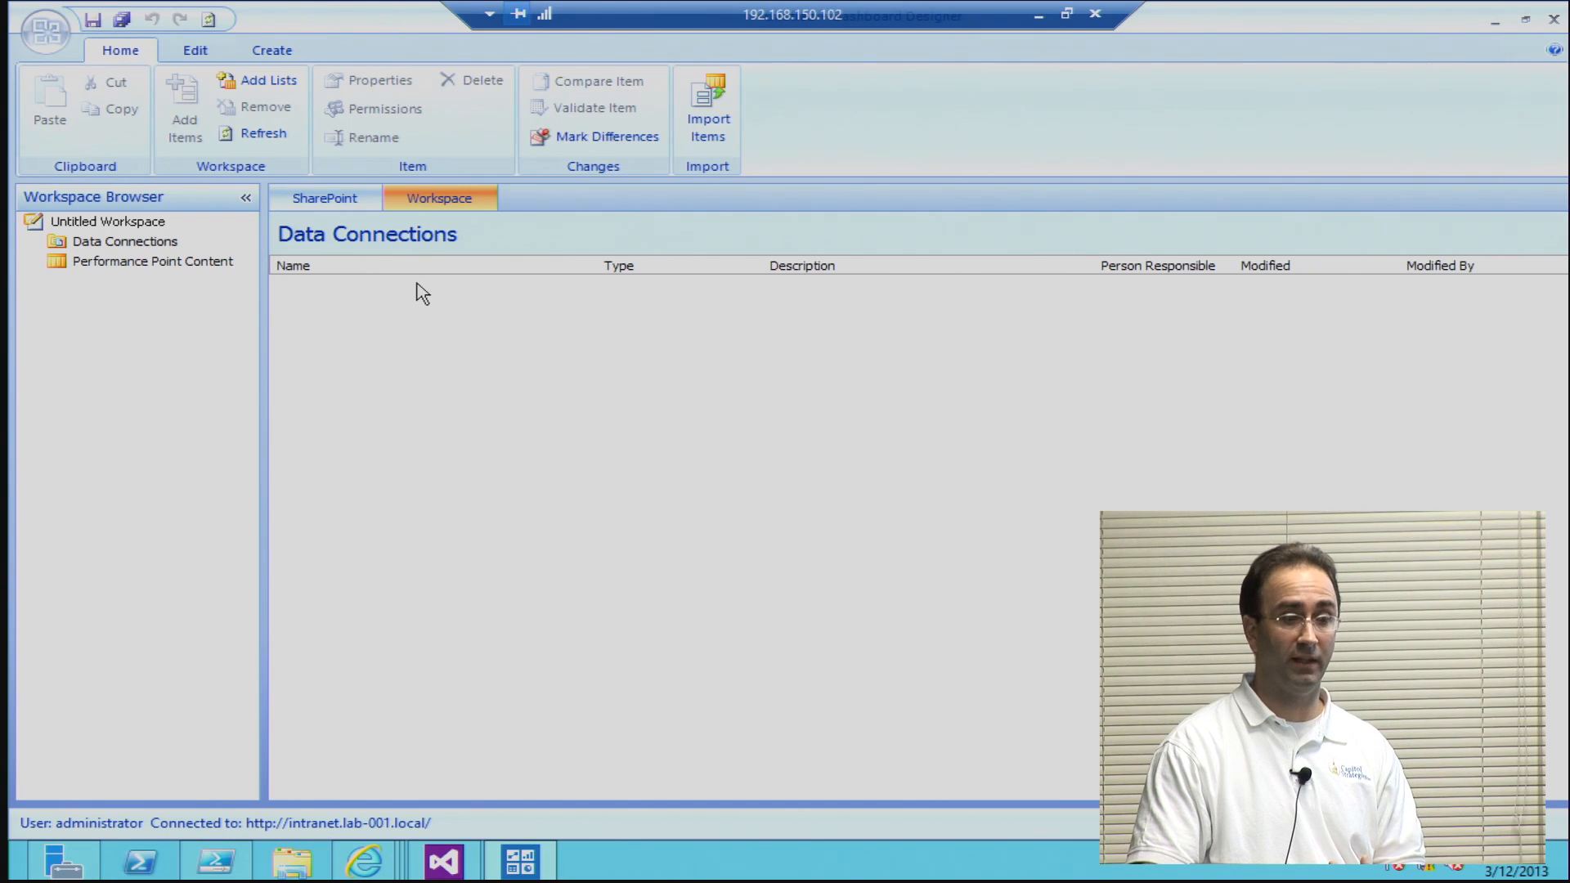
{"action": "left_click", "coordinate": [143, 241]}
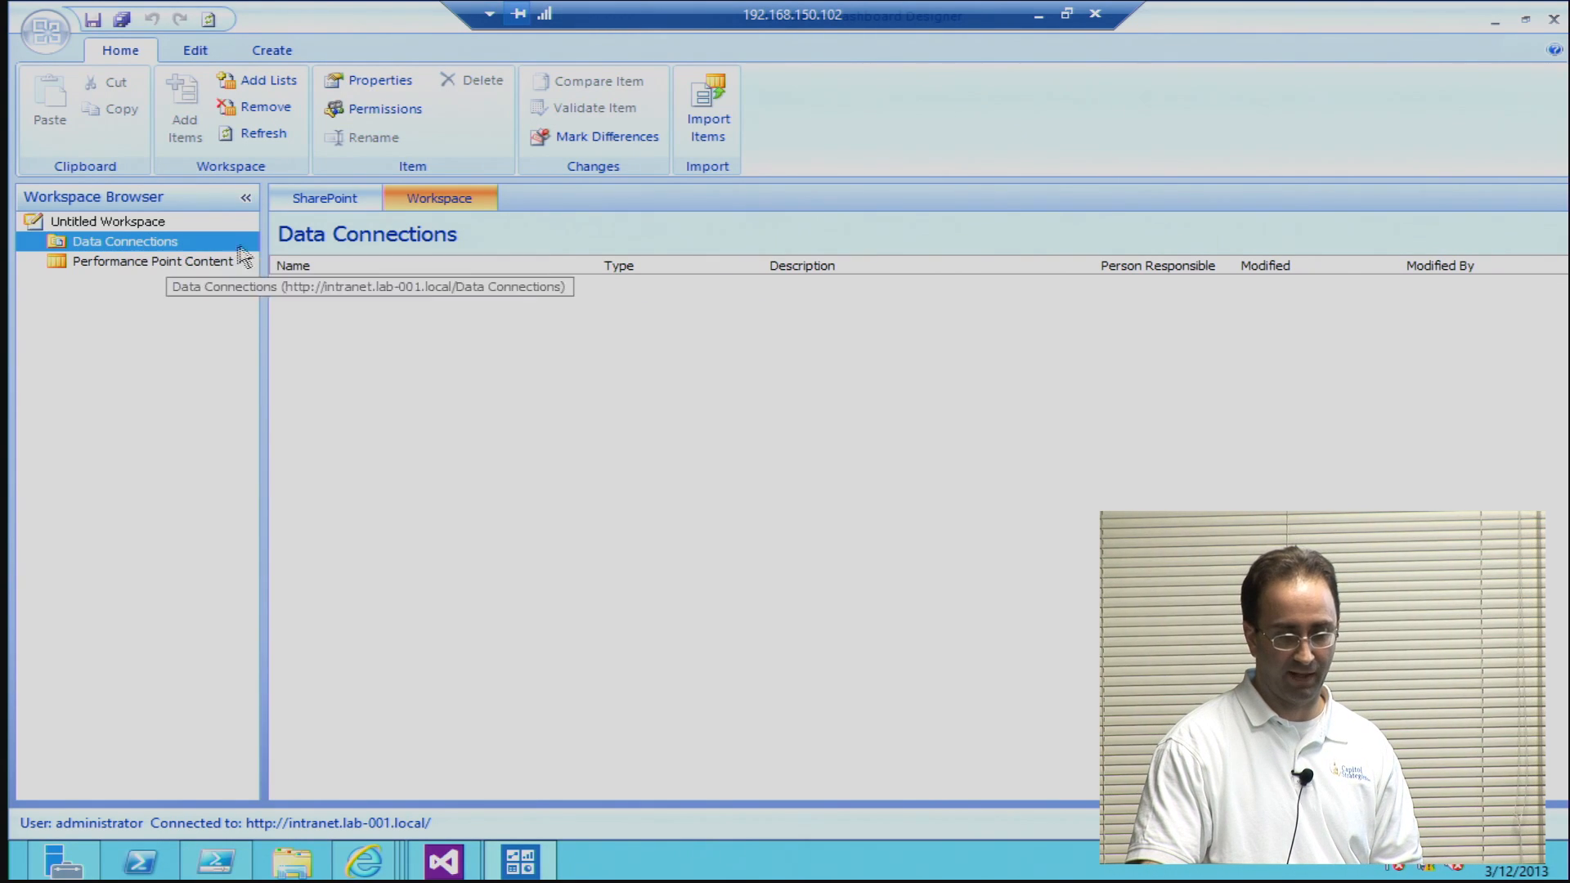
{"action": "left_click", "coordinate": [322, 199]}
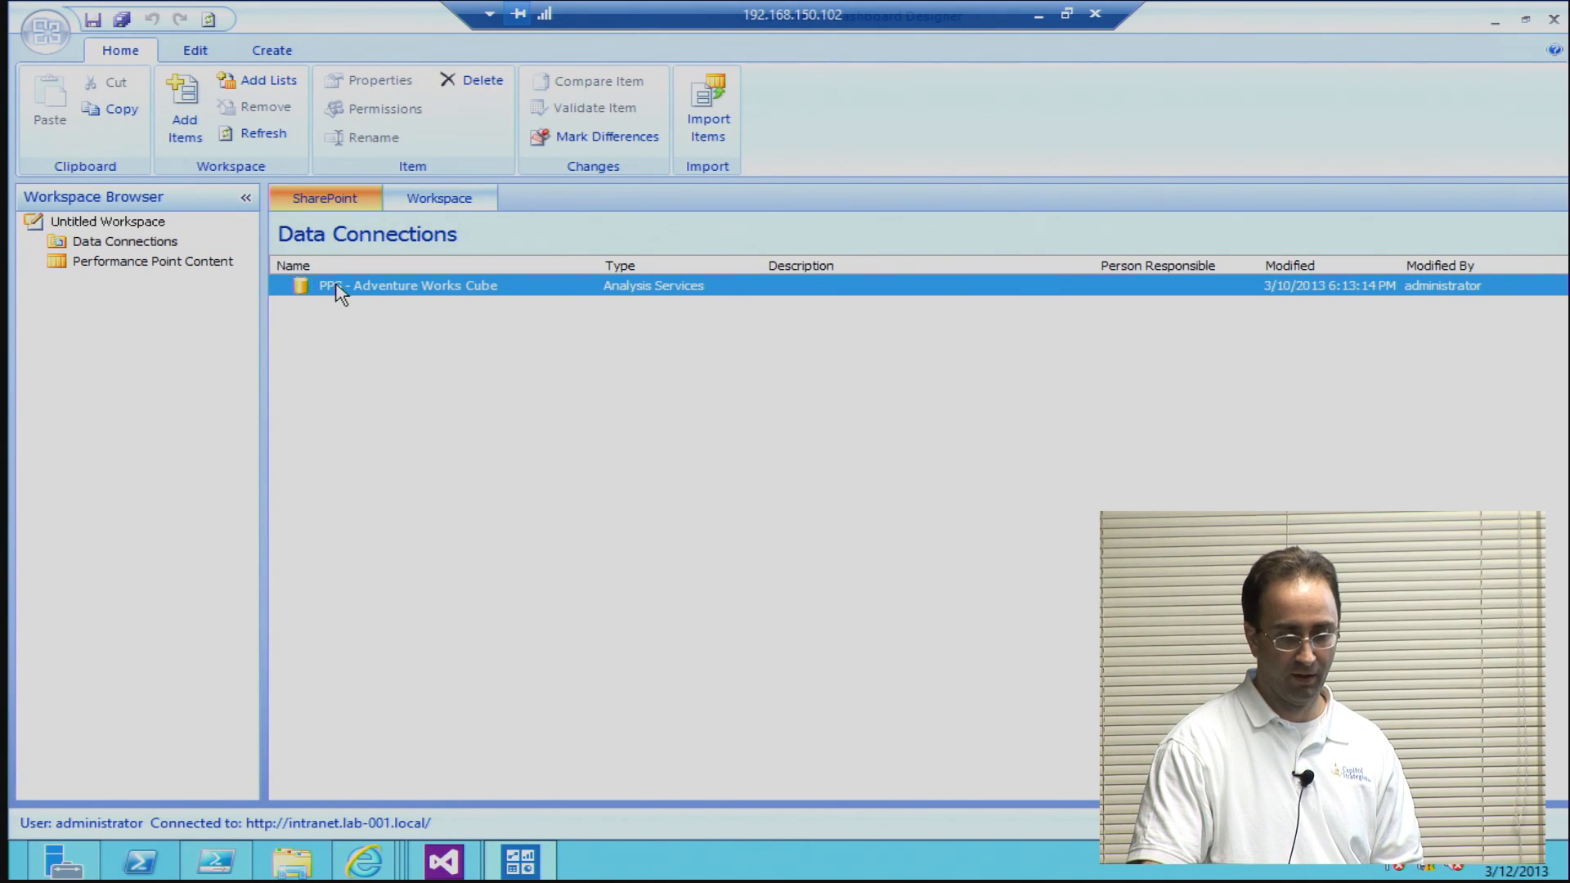
{"action": "double_click", "coordinate": [339, 286]}
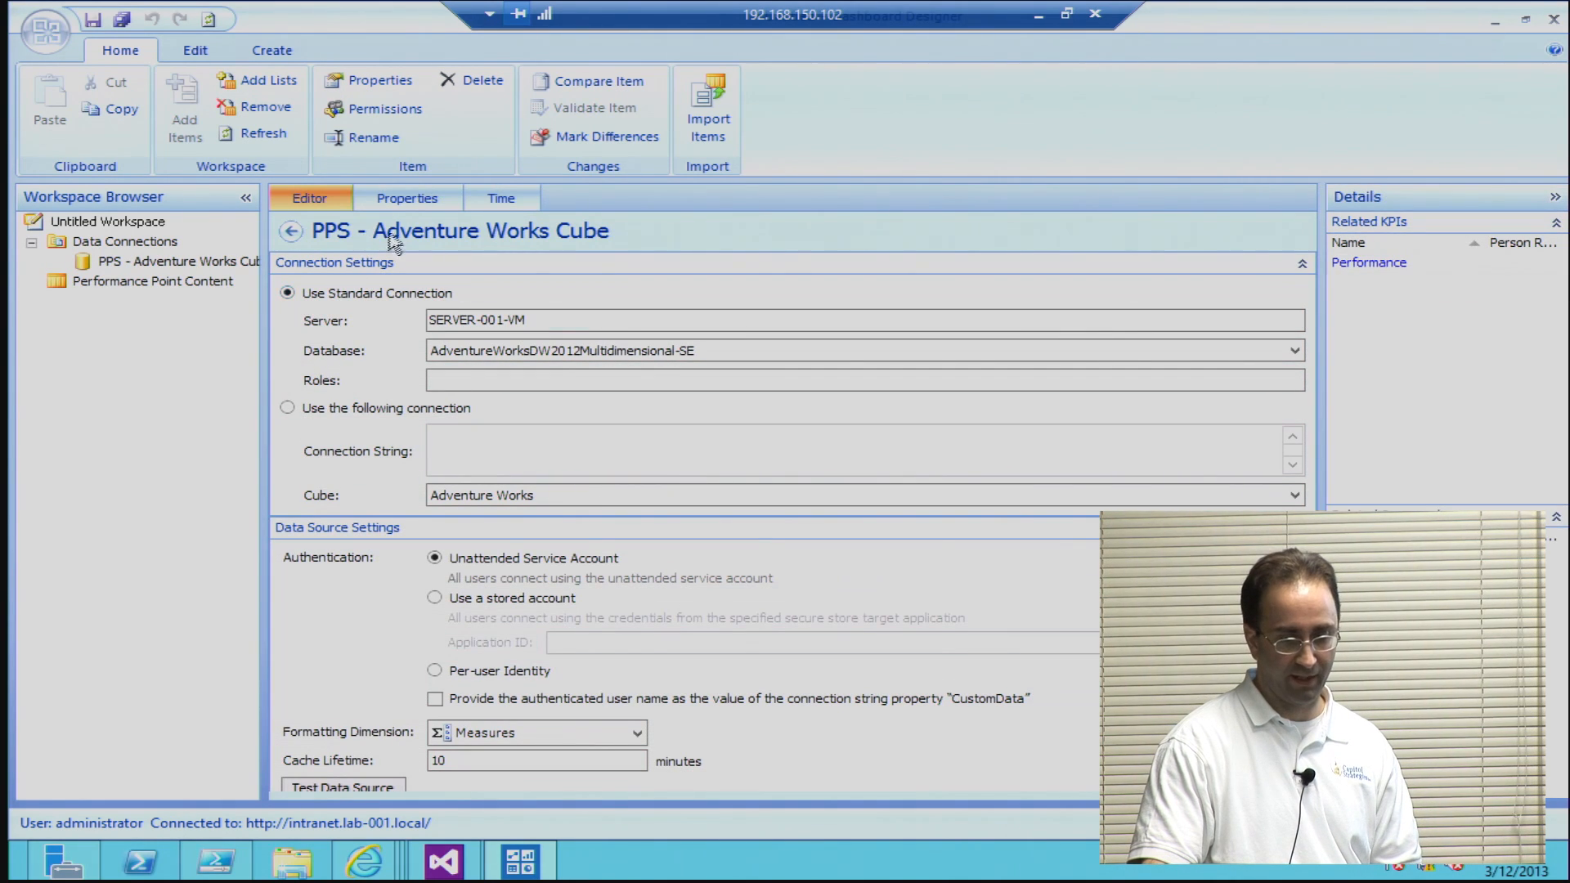
Step: Return to Data Connections and compare its workspace items with those stored in SharePoint
{"action": "left_click", "coordinate": [143, 258]}
{"action": "left_click", "coordinate": [141, 244]}
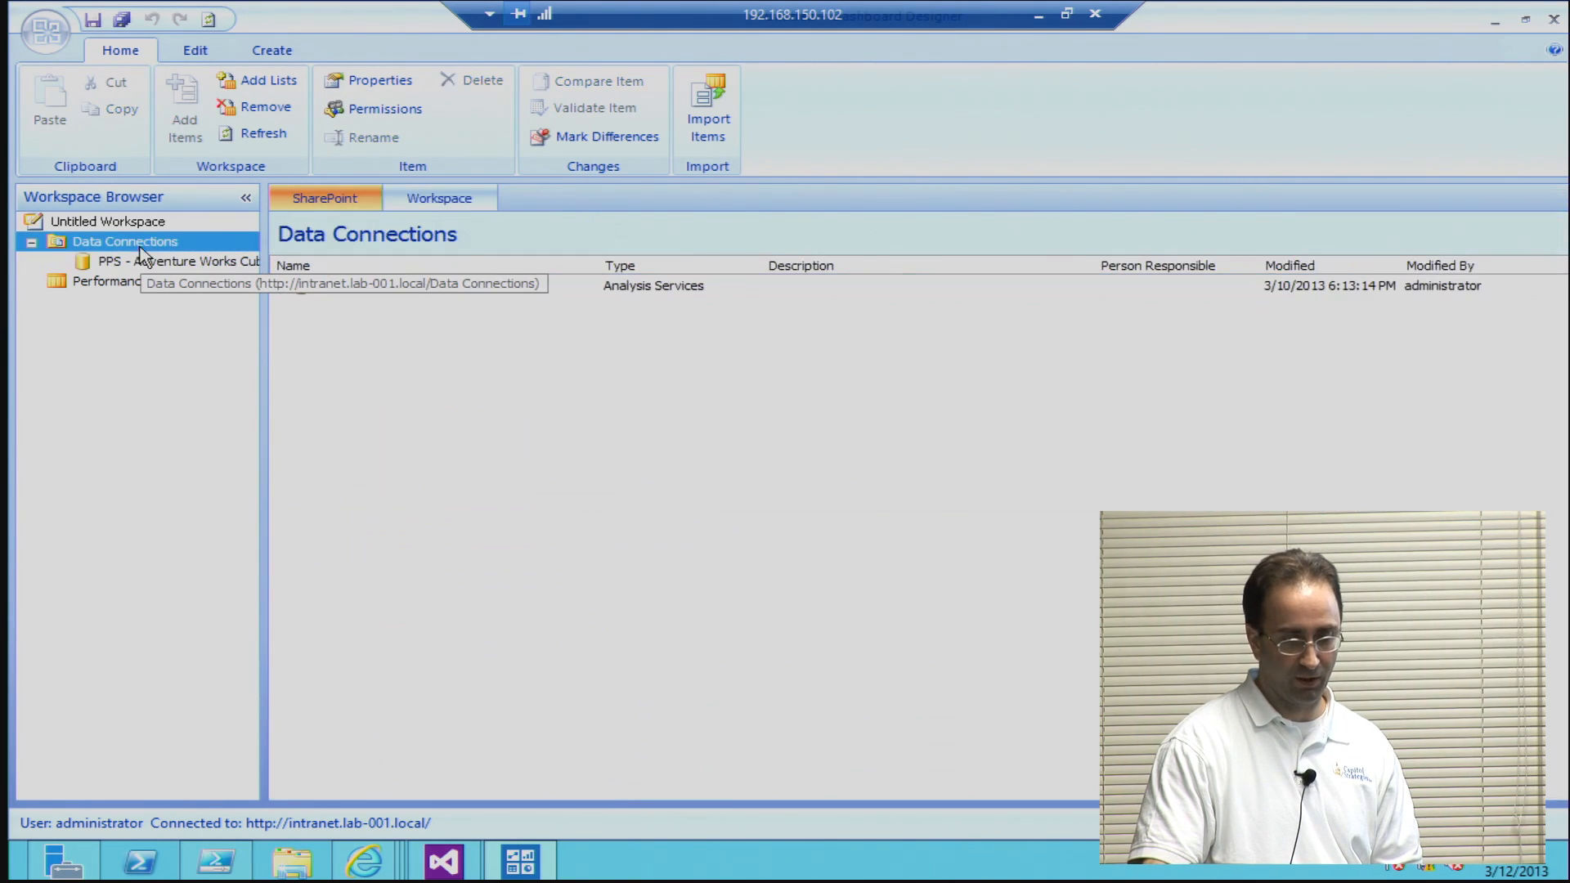
{"action": "left_click", "coordinate": [417, 200]}
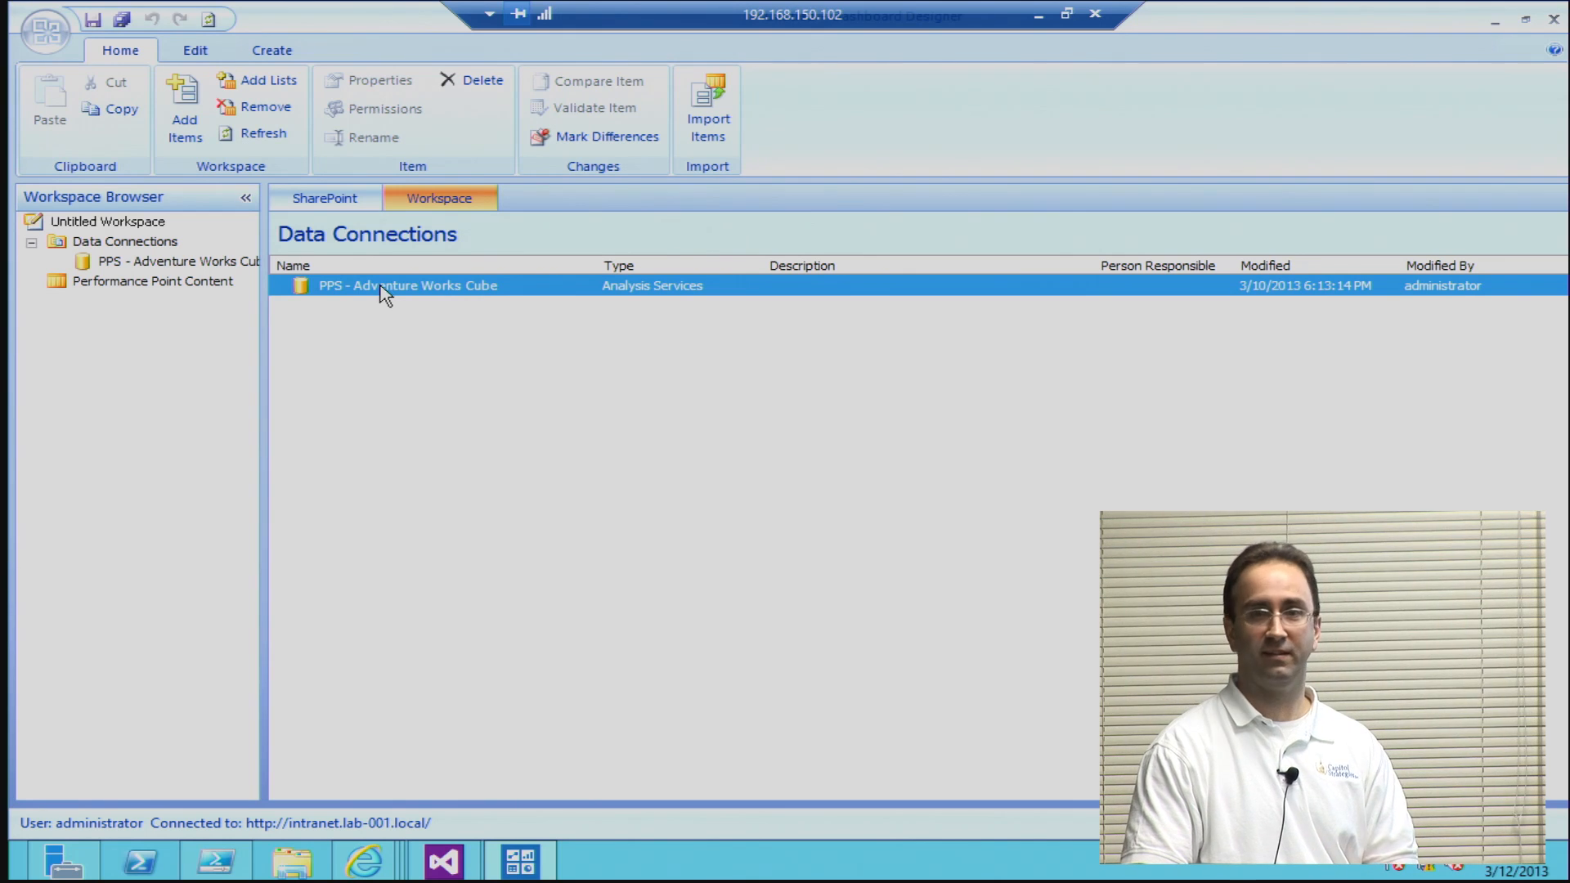
{"action": "left_click", "coordinate": [336, 203]}
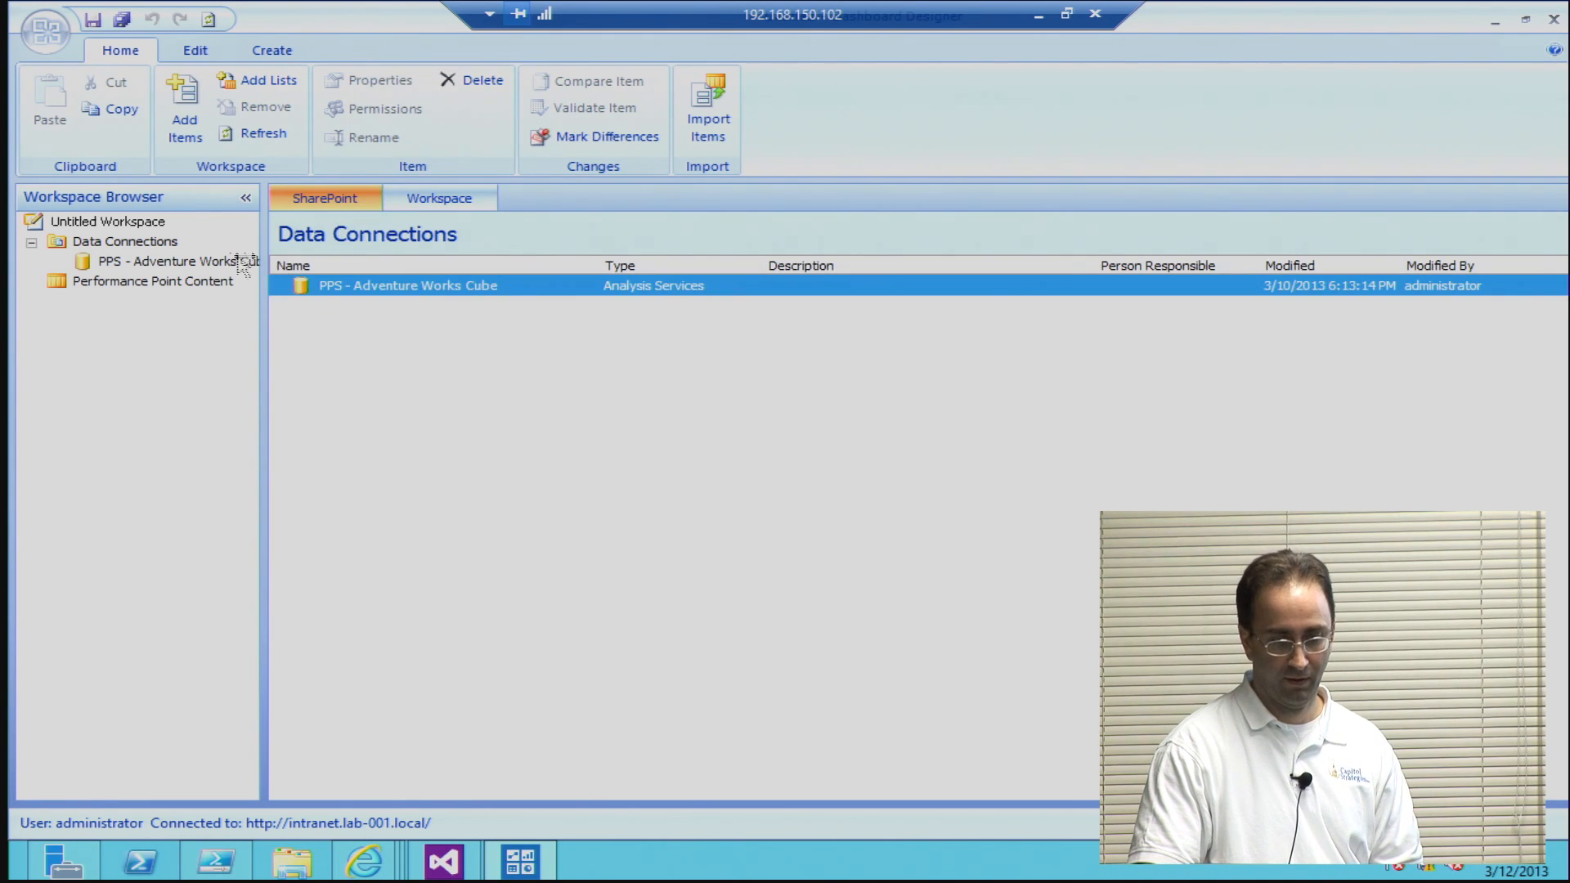
Step: Set the cube of the PPS - Adventure Works Cube data source to Mined Customers and test the data source
{"action": "left_click", "coordinate": [209, 261]}
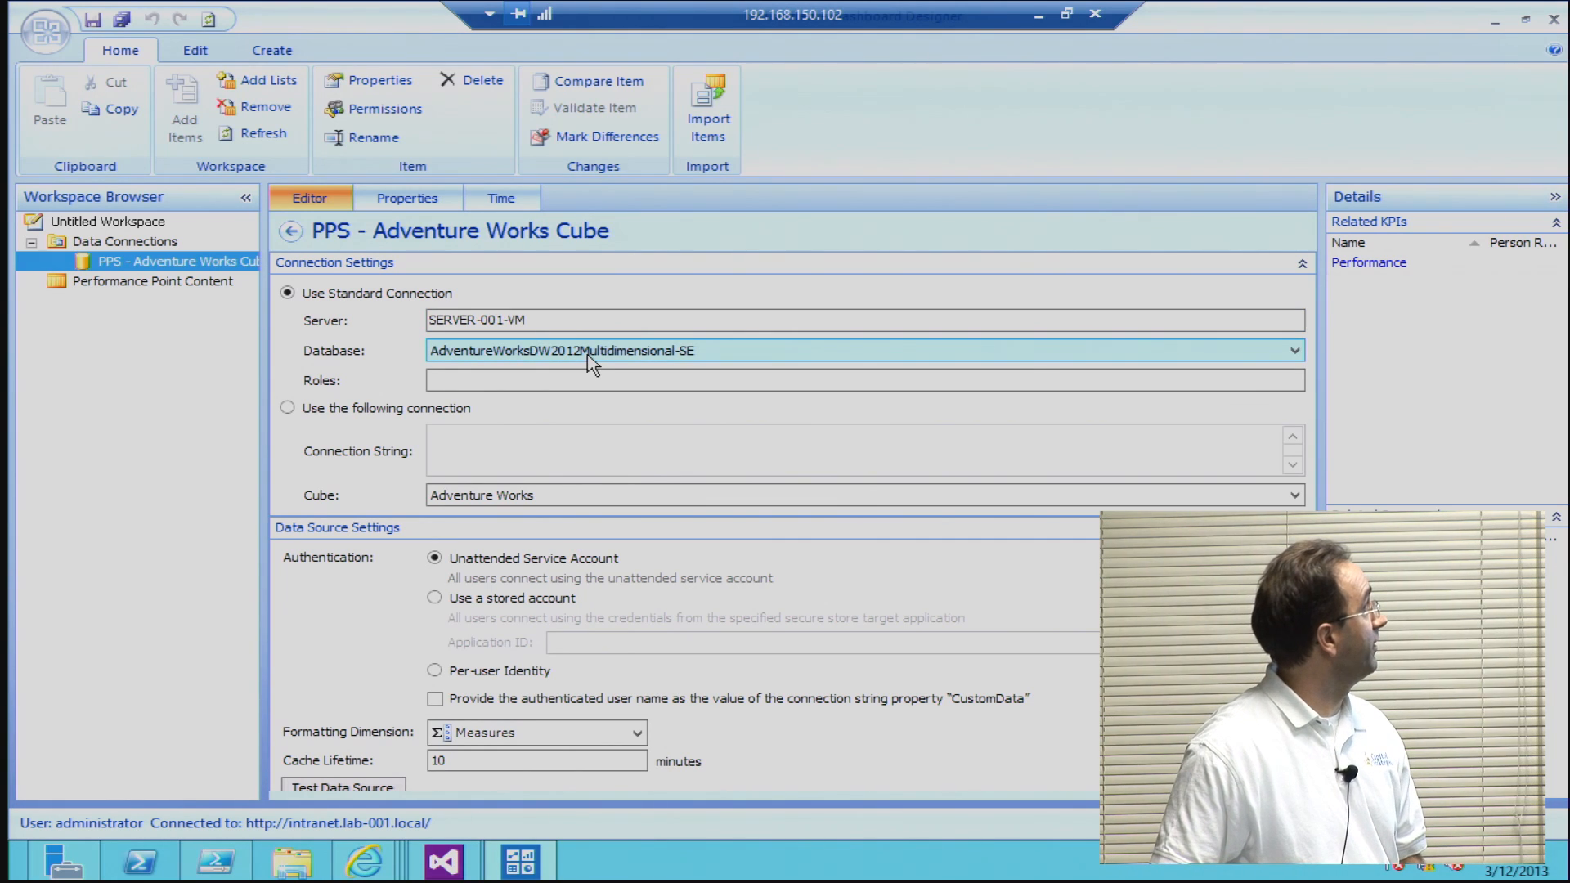
{"action": "left_click", "coordinate": [567, 501]}
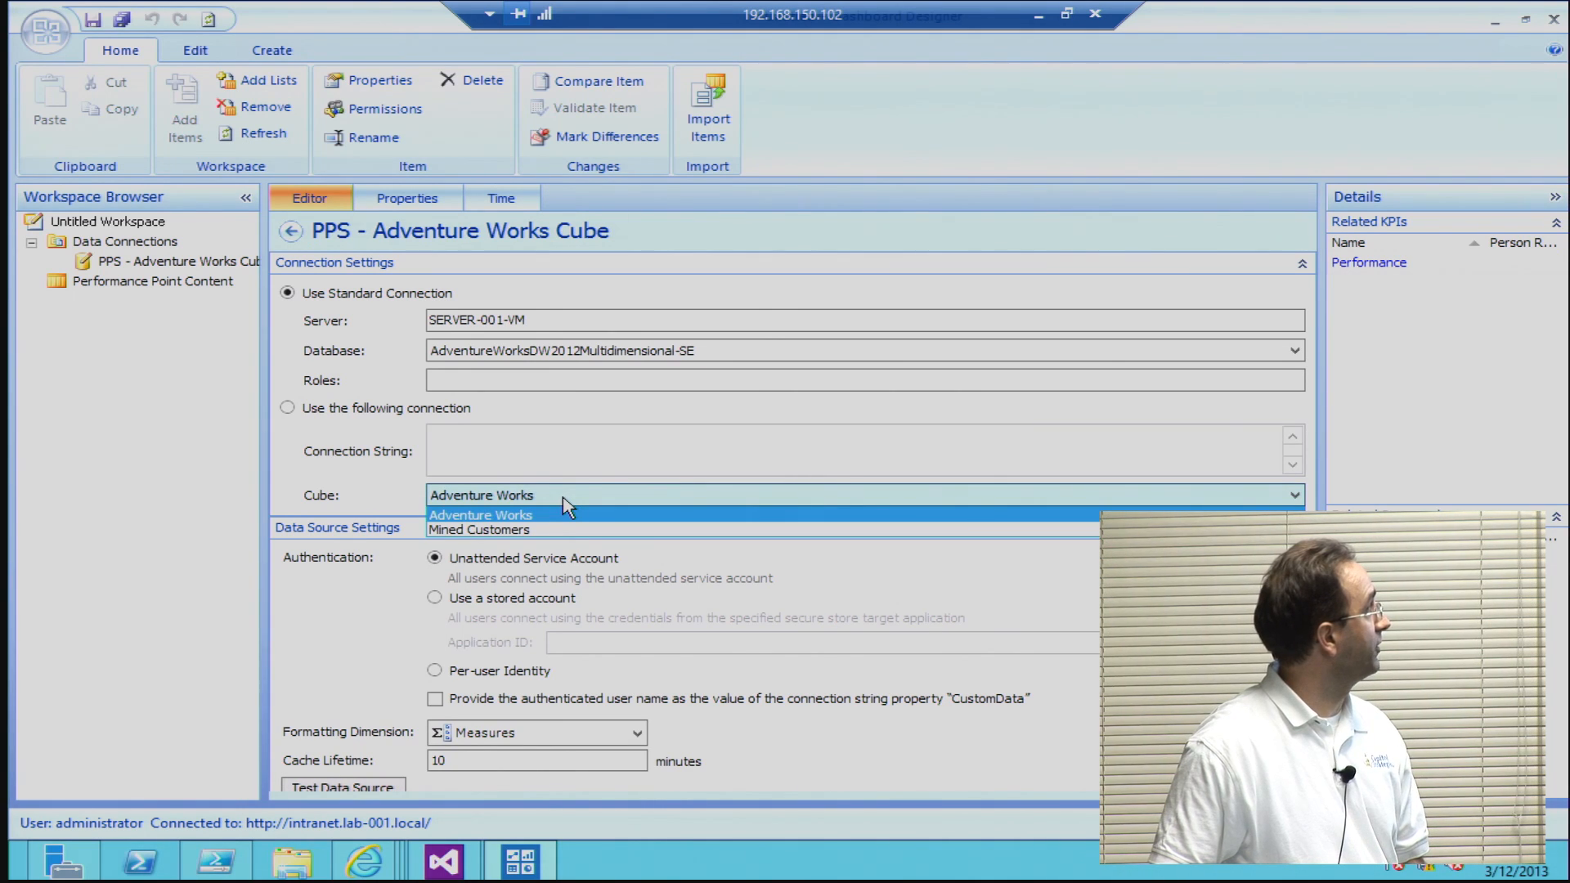
{"action": "left_click", "coordinate": [564, 497]}
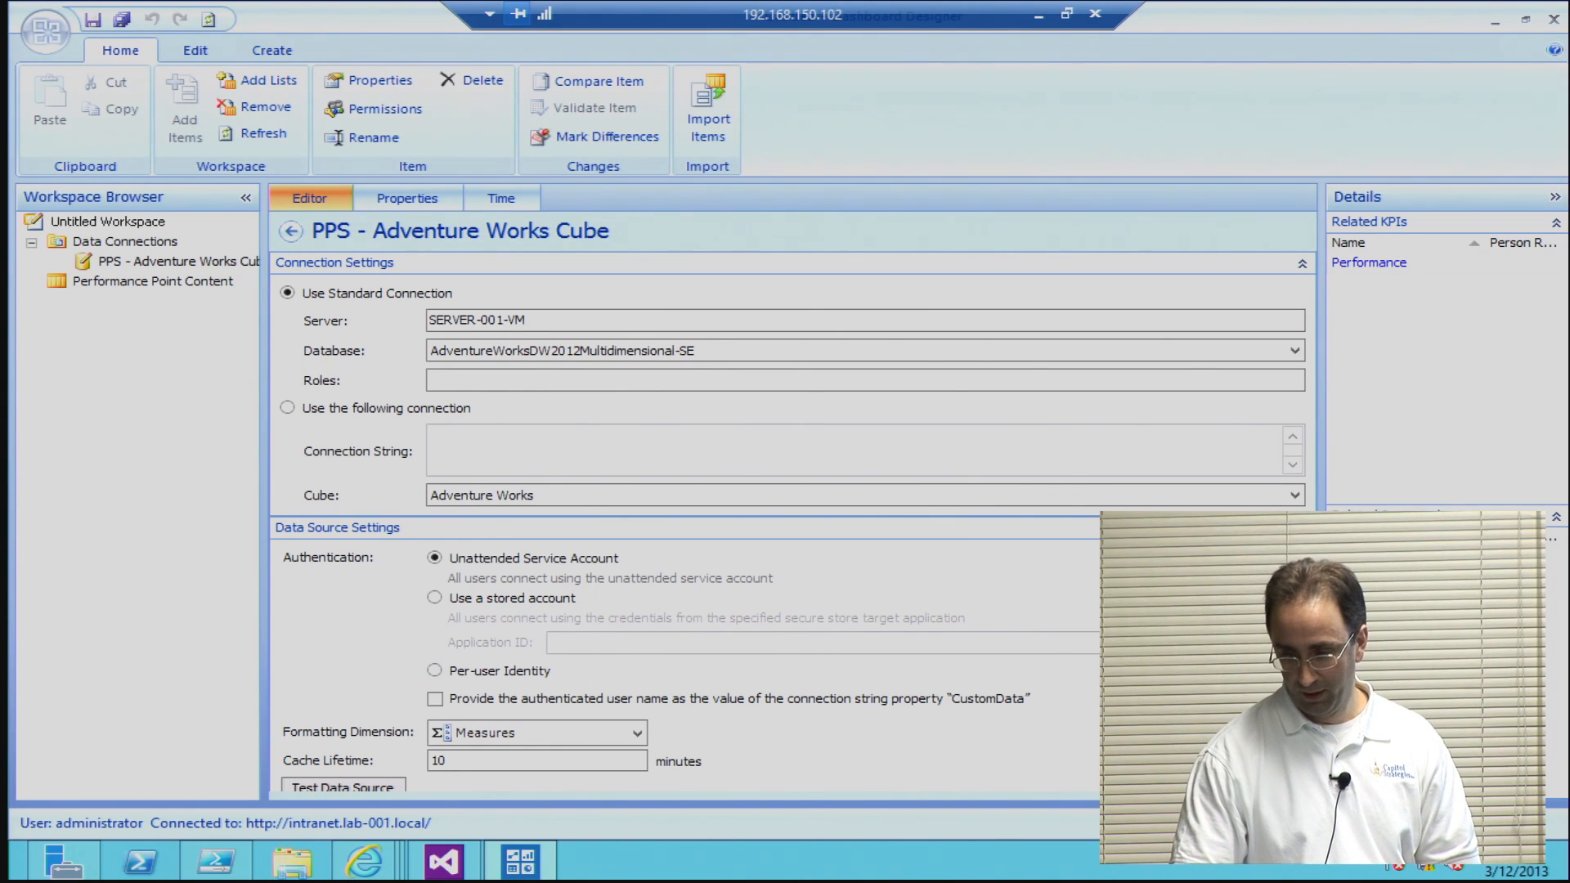
{"action": "scroll", "coordinate": [865, 496], "scroll_direction": "down", "scroll_amount": 1}
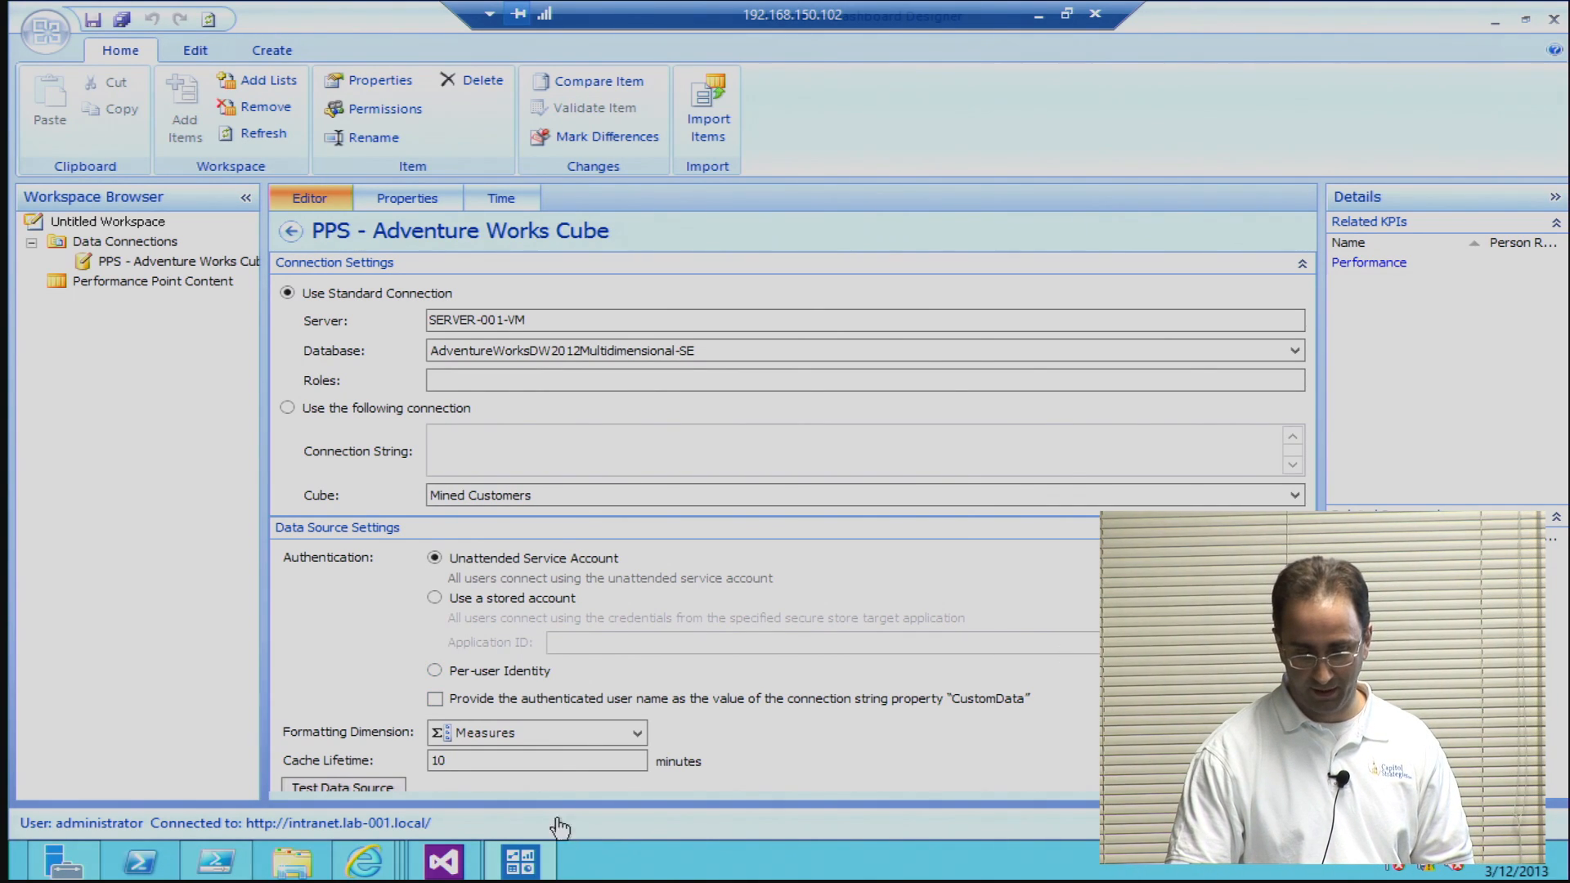
{"action": "left_click", "coordinate": [375, 790]}
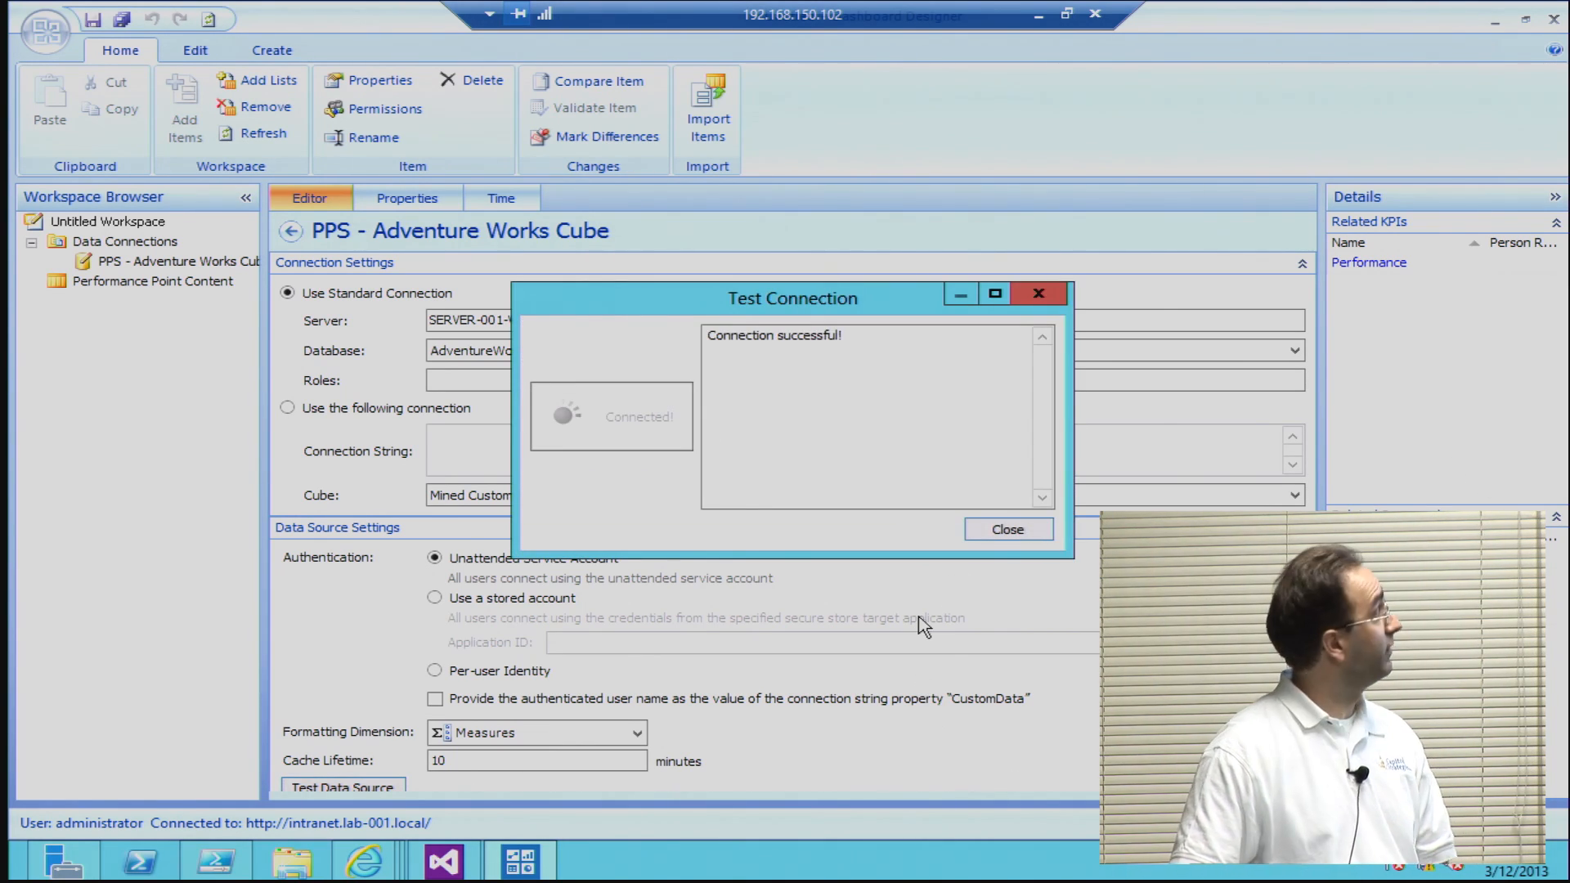
{"action": "left_click", "coordinate": [1008, 532]}
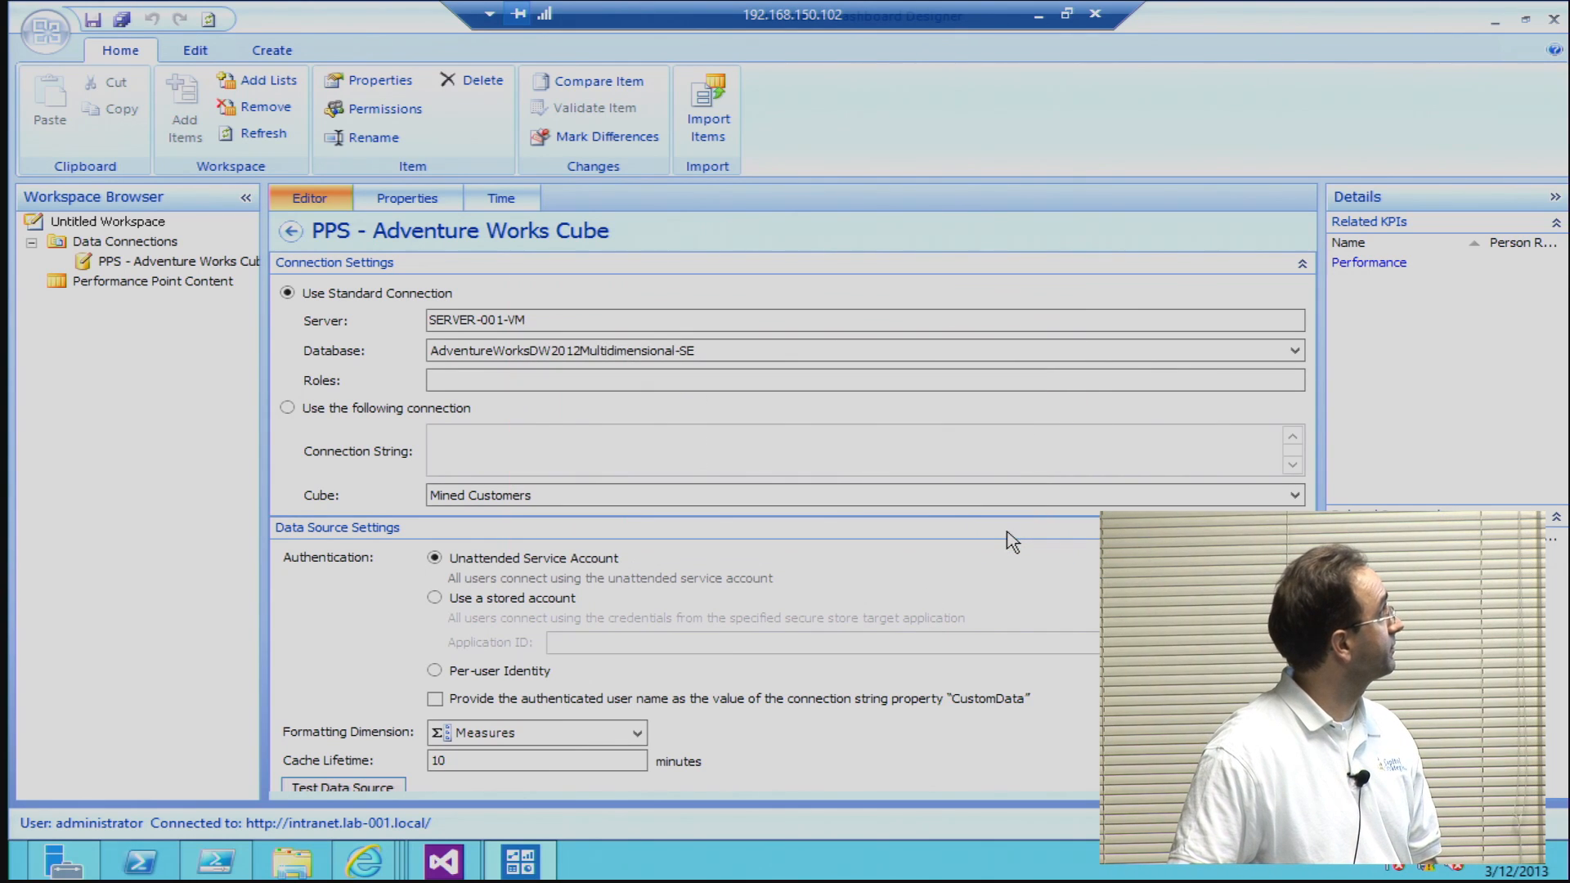
Step: Review the items in Performance Point Content and open the Performance KPI into the workspace
{"action": "left_click", "coordinate": [189, 286]}
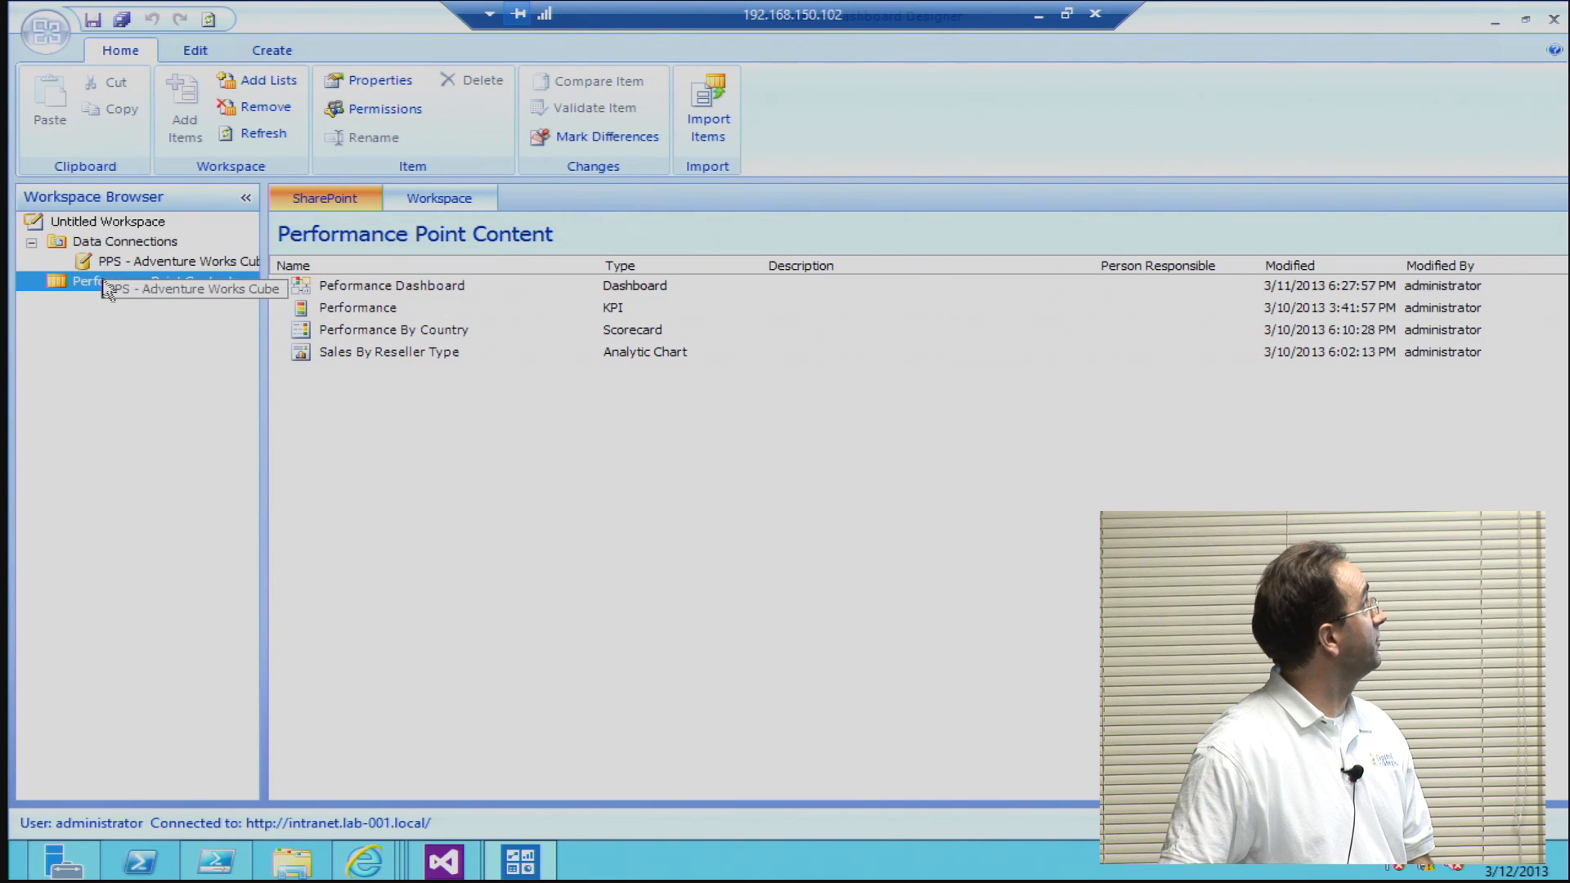
{"action": "left_click", "coordinate": [354, 336]}
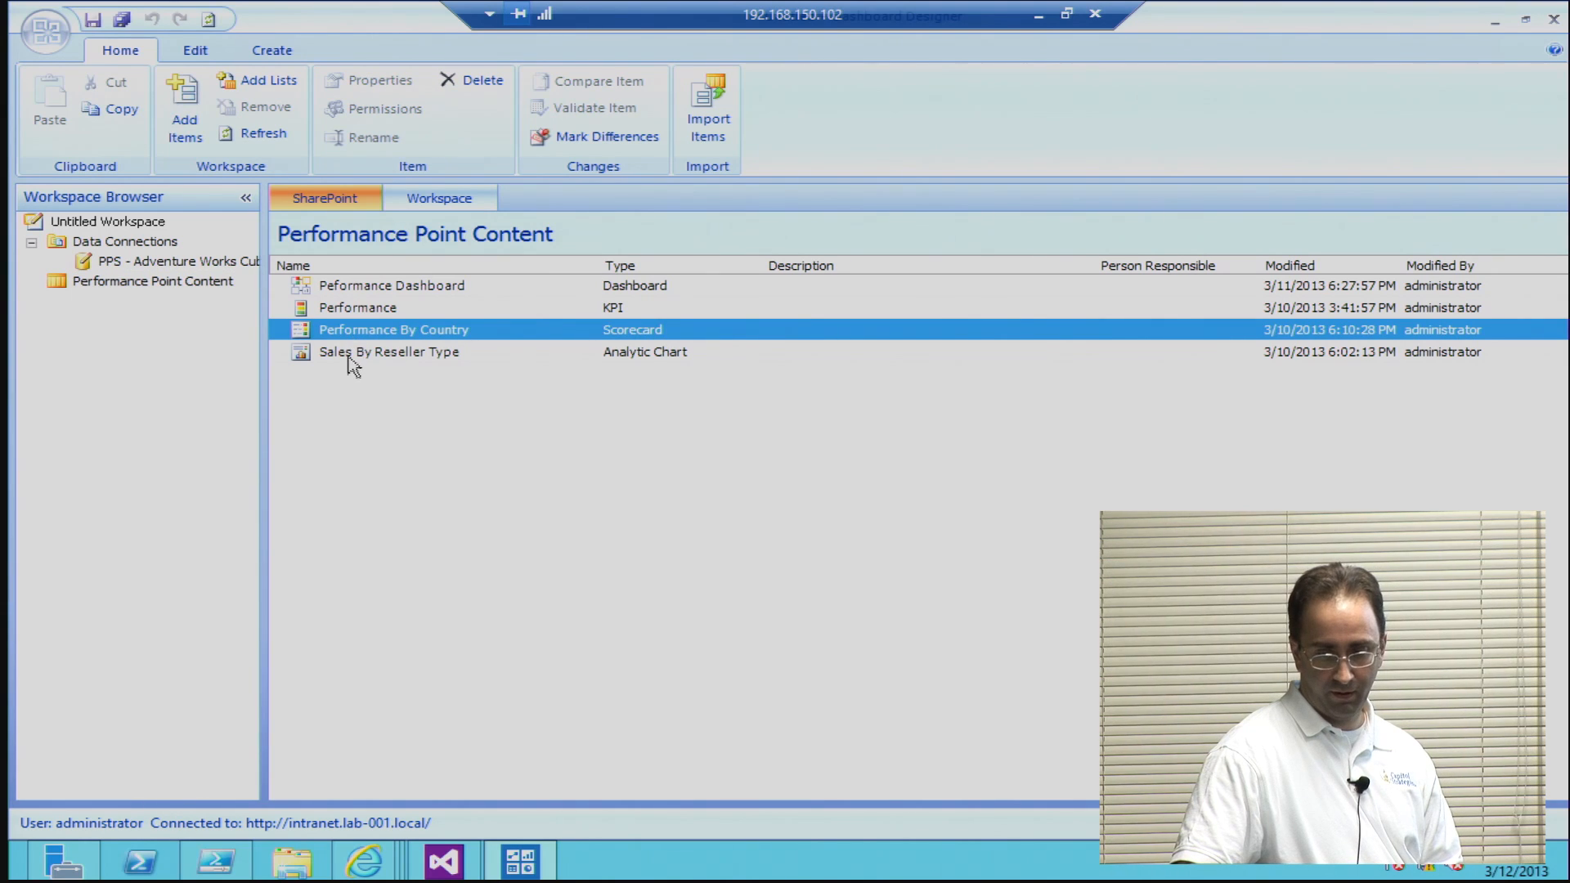
{"action": "left_click", "coordinate": [349, 357]}
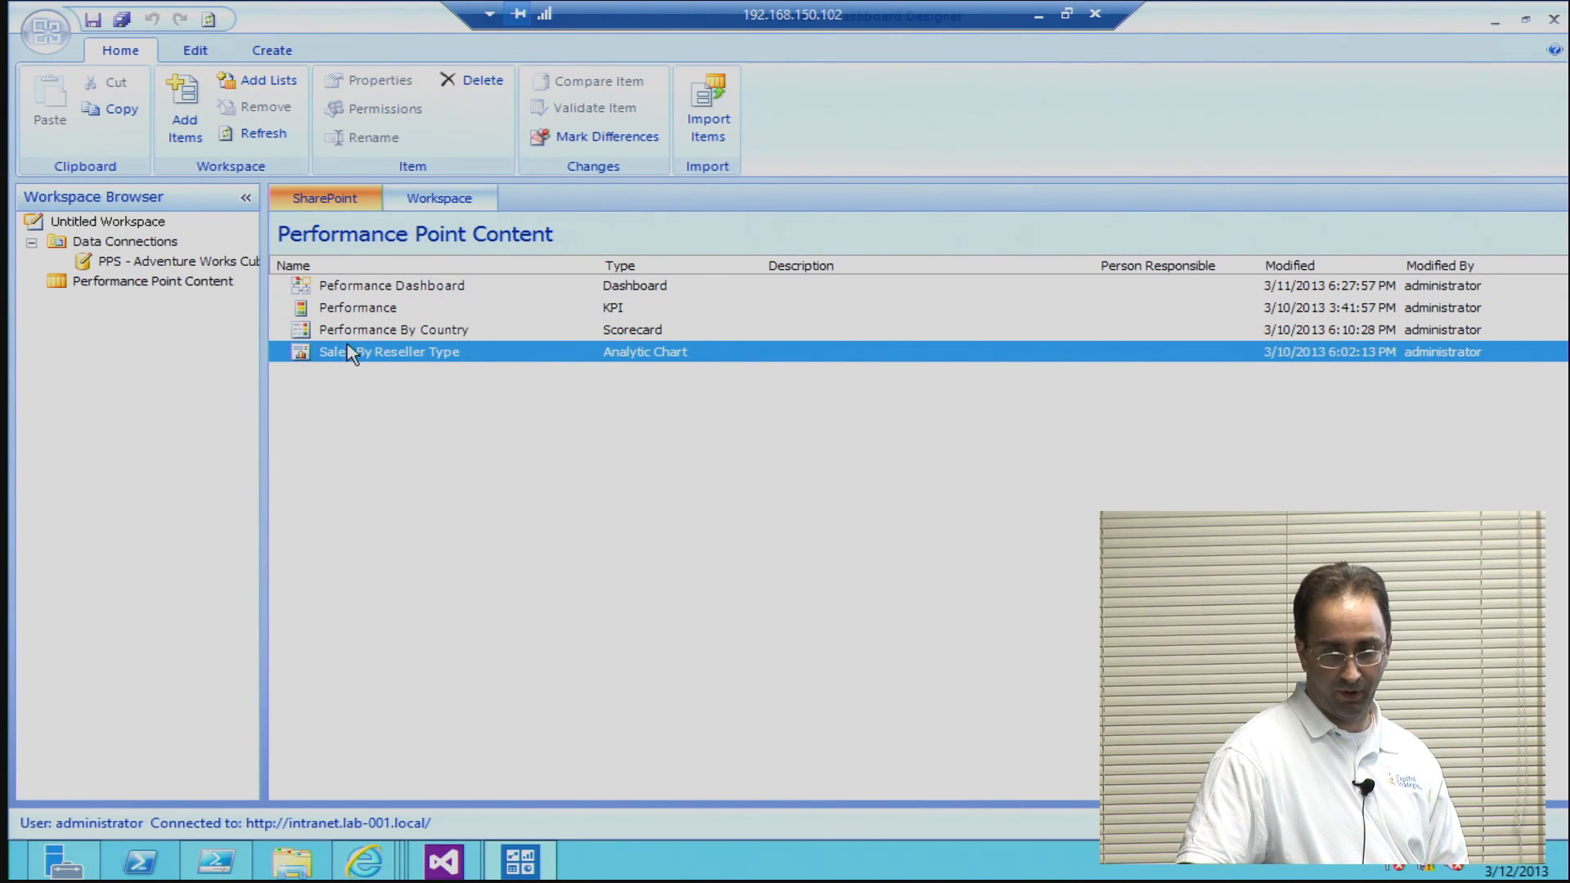
{"action": "left_click", "coordinate": [347, 316]}
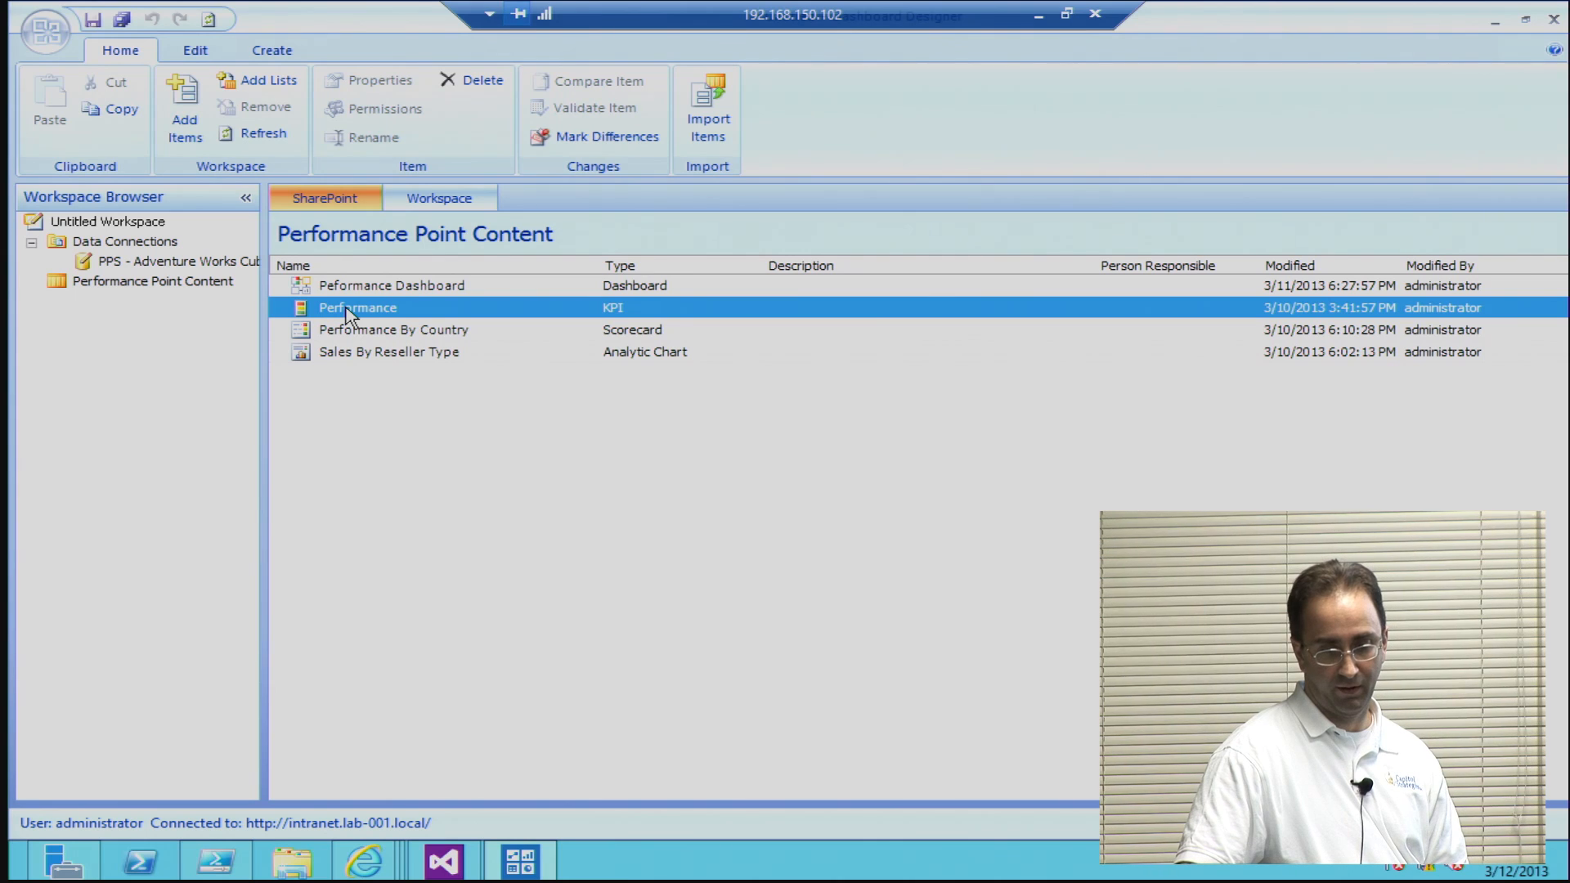
{"action": "double_click", "coordinate": [346, 308]}
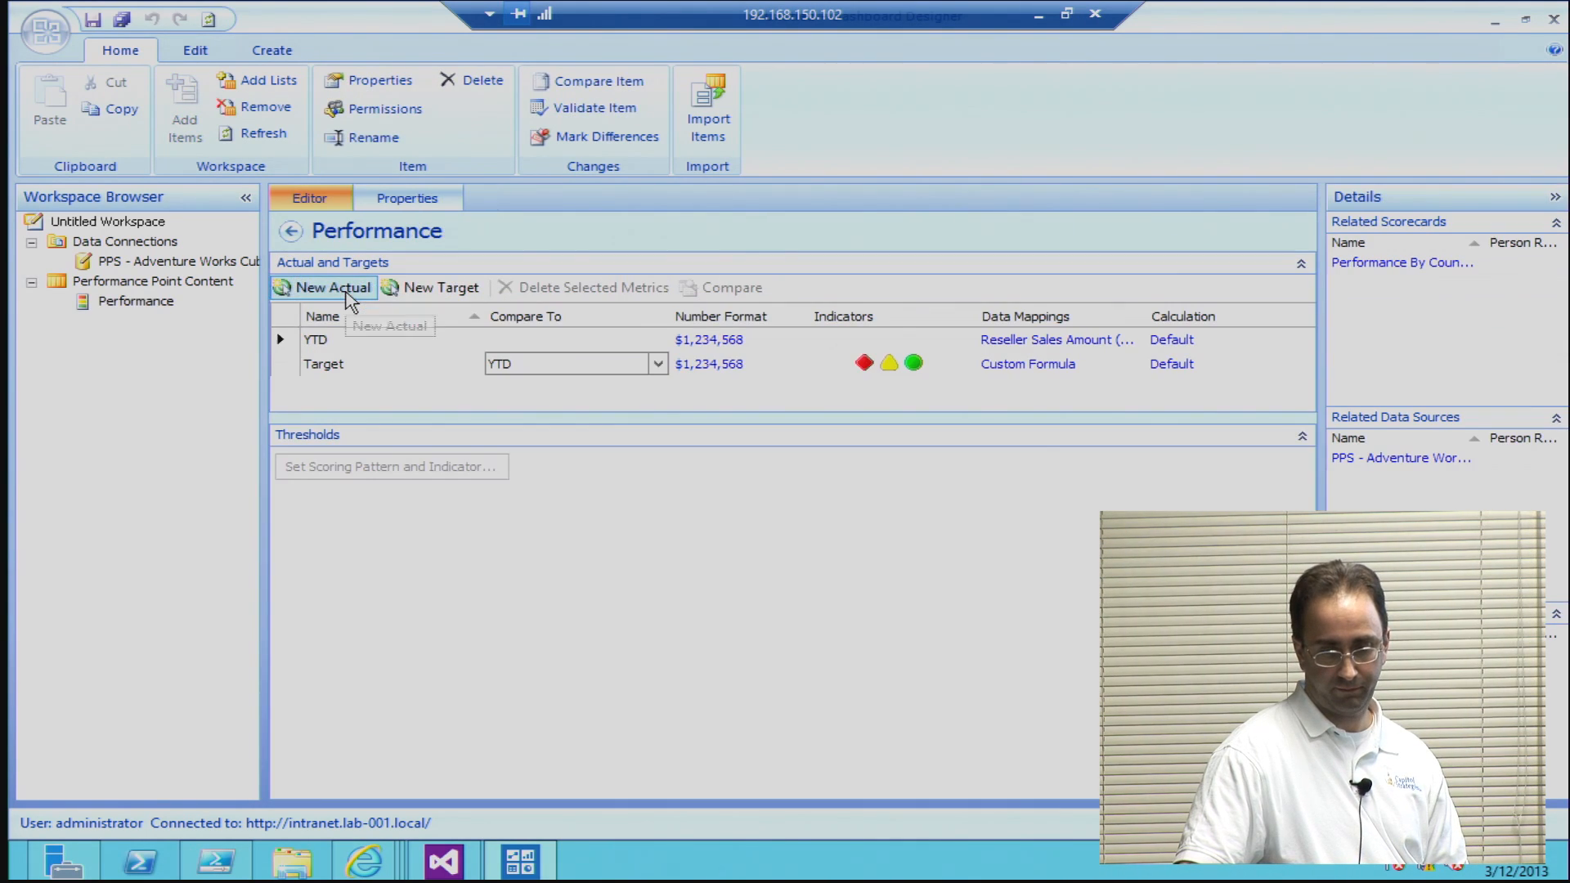
Step: Compare the workspace and SharePoint items of Performance Point Content, and open the Peformance Dashboard into the workspace
{"action": "left_click", "coordinate": [143, 284]}
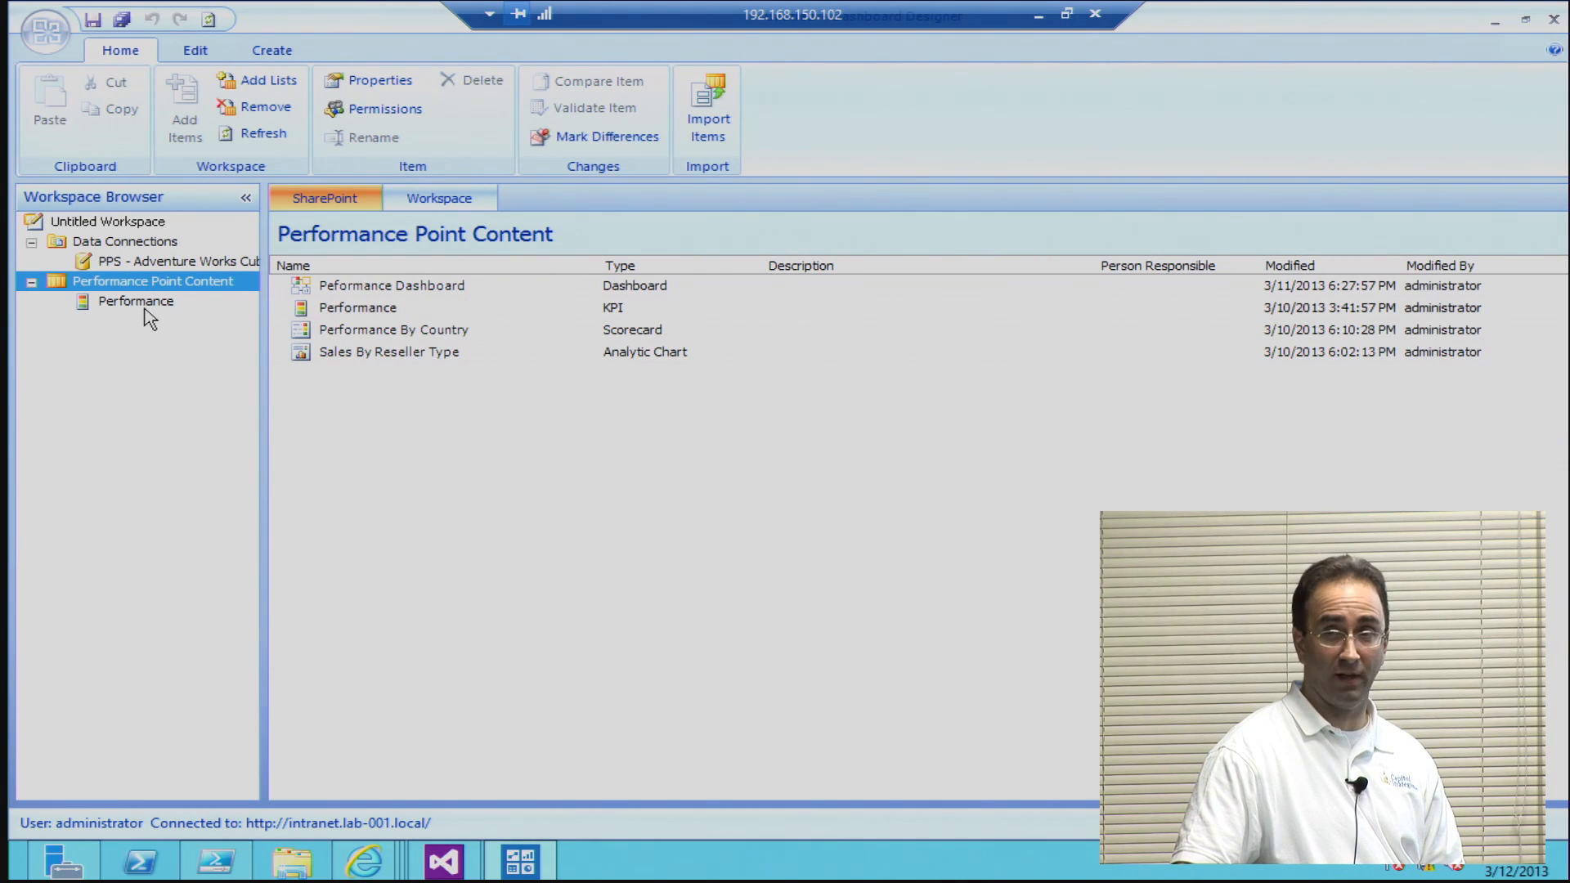
{"action": "left_click", "coordinate": [441, 199]}
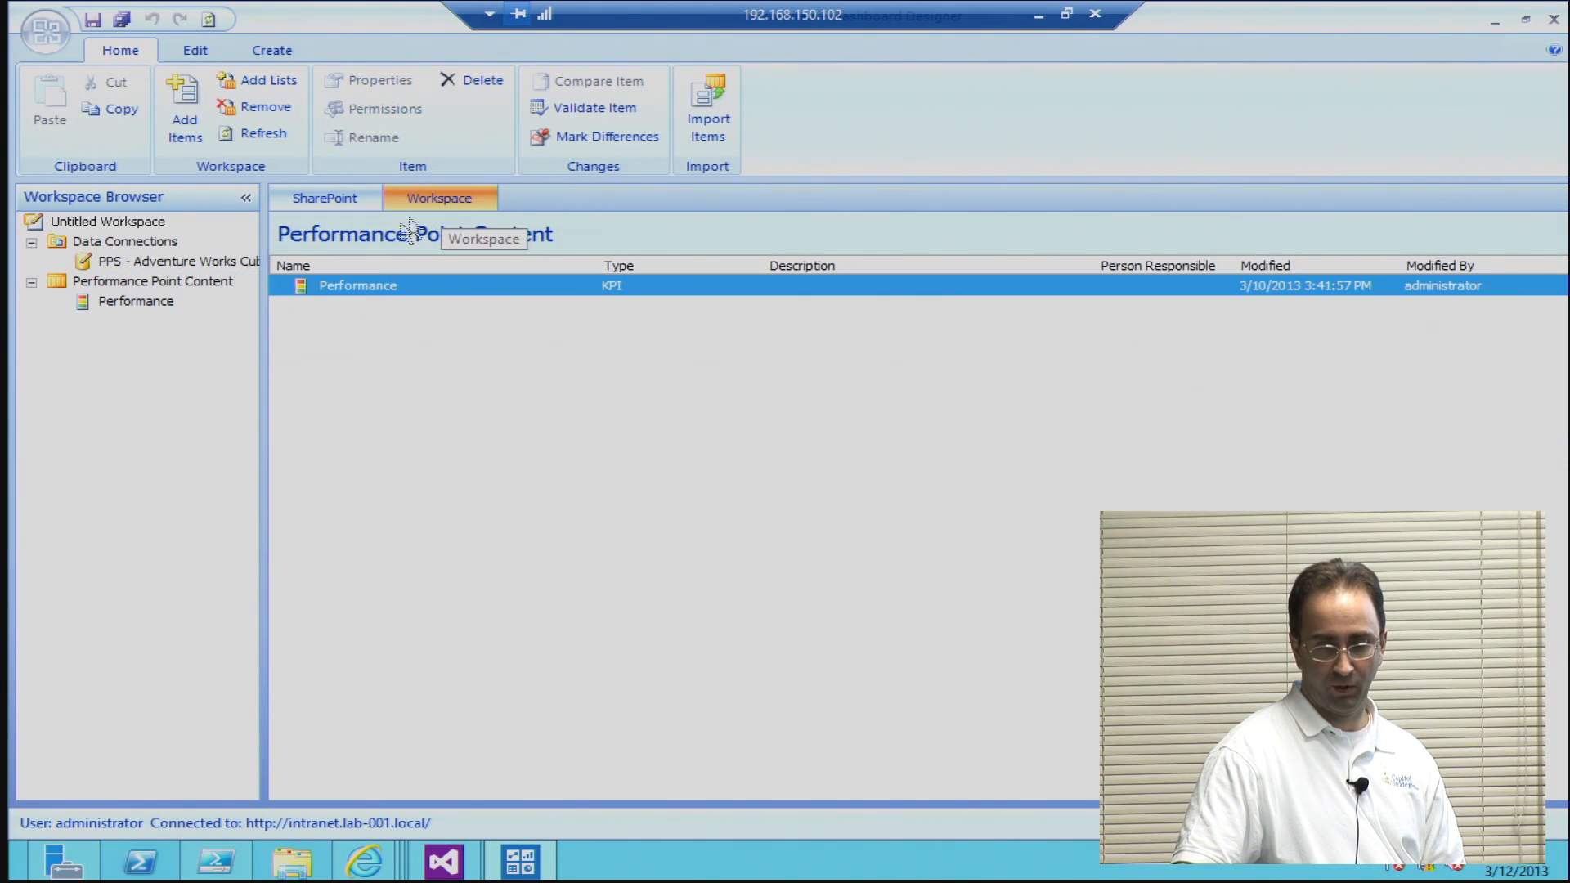
{"action": "left_click", "coordinate": [332, 204]}
{"action": "left_click", "coordinate": [330, 288]}
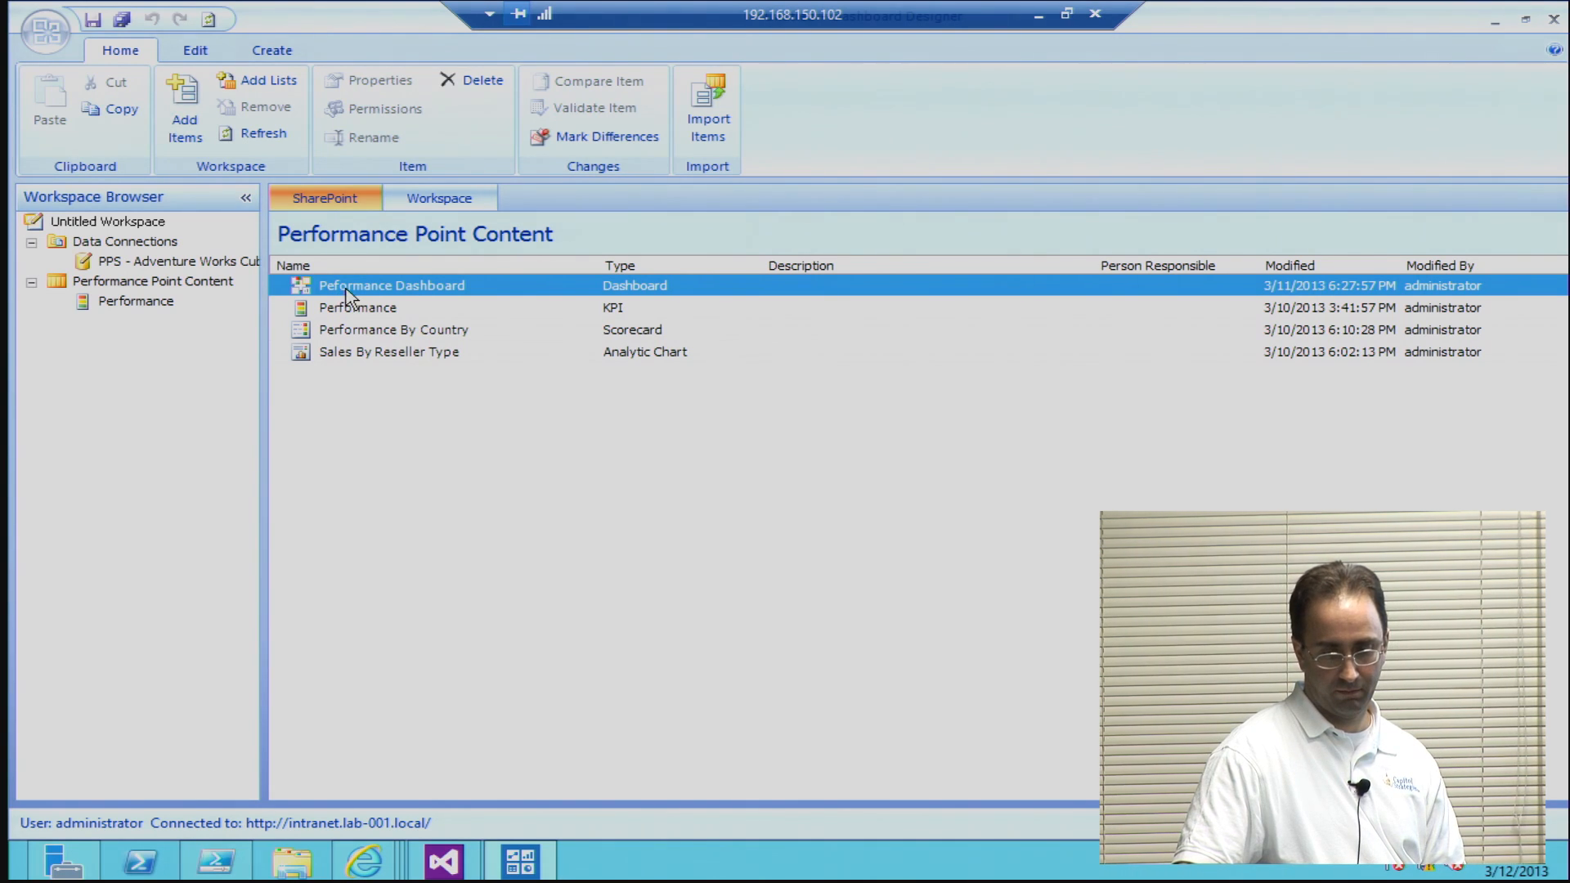
{"action": "double_click", "coordinate": [346, 288]}
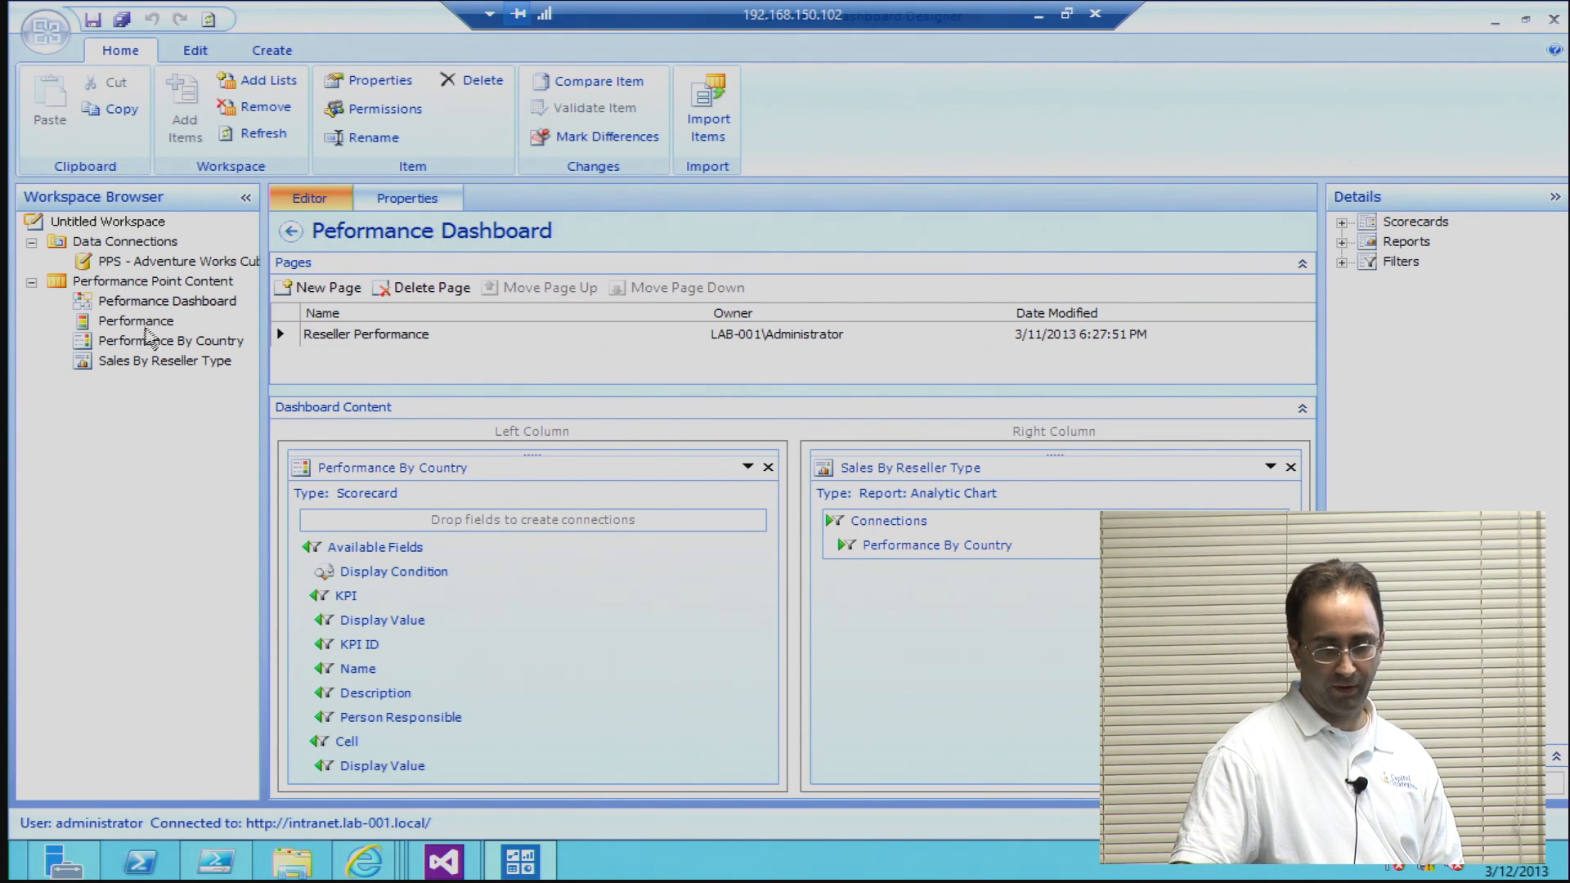
Step: Open the Performance KPI and examine the indicators and thresholds of its YTD and Target metrics
{"action": "left_click", "coordinate": [147, 326]}
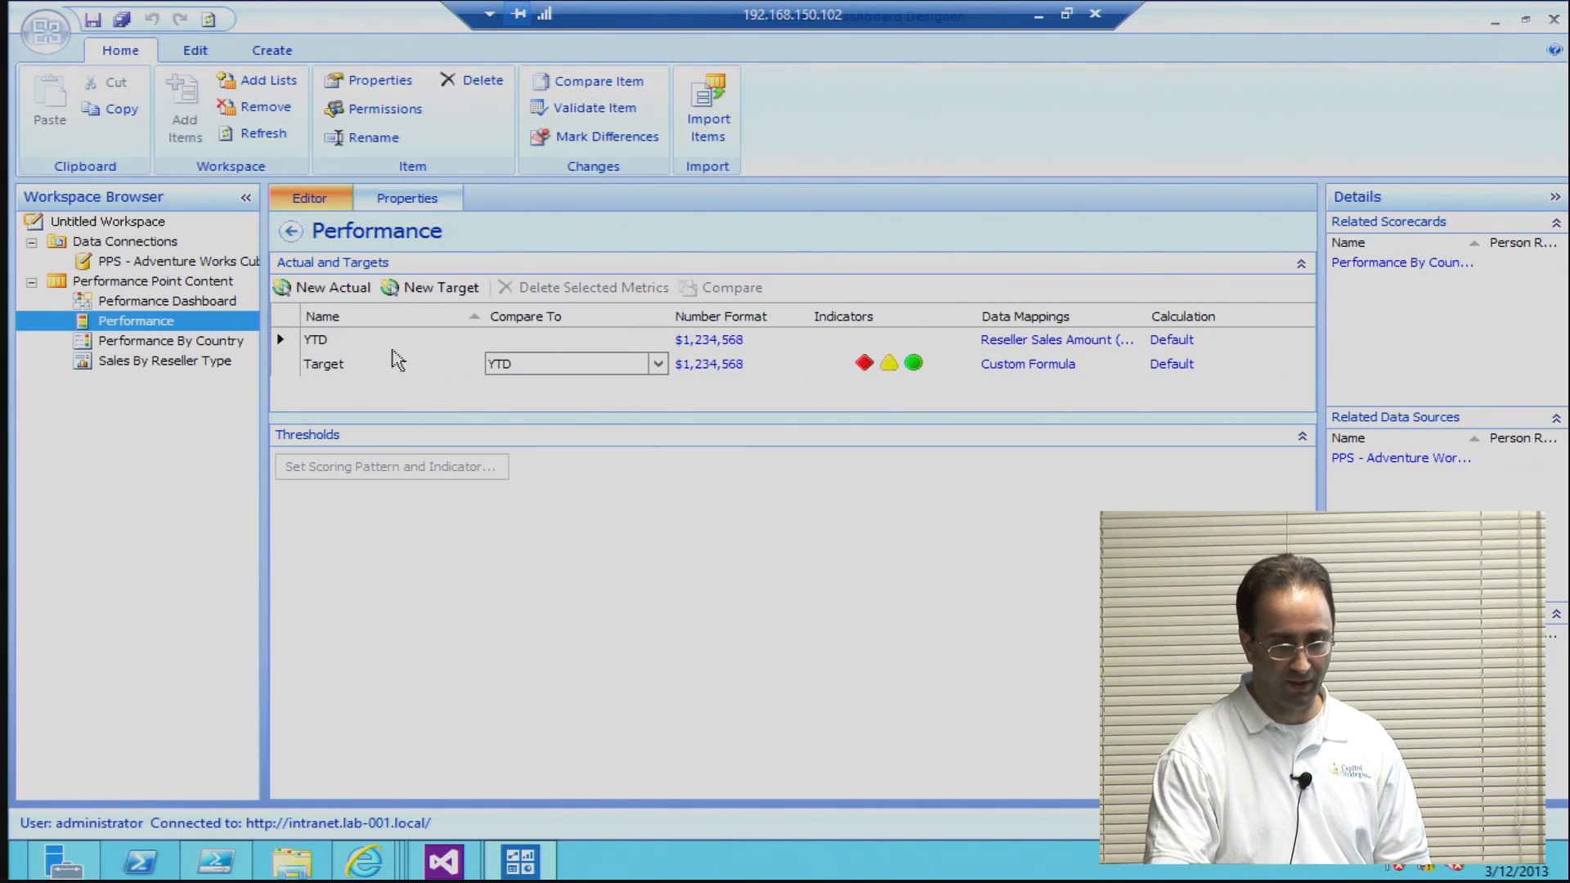
{"action": "left_click", "coordinate": [393, 342]}
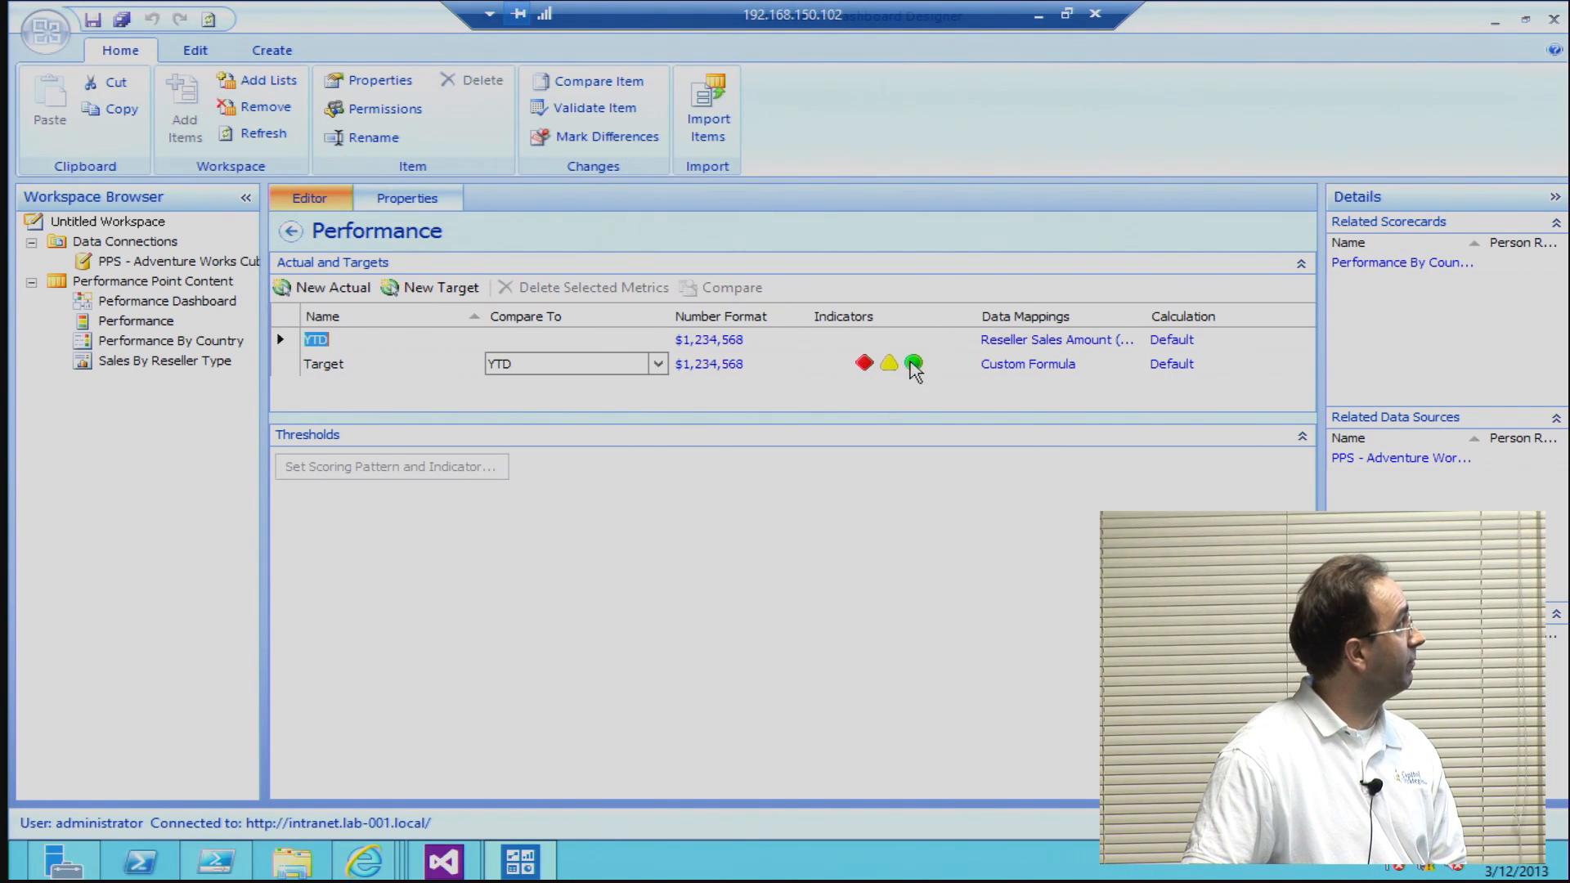
{"action": "left_click", "coordinate": [914, 368]}
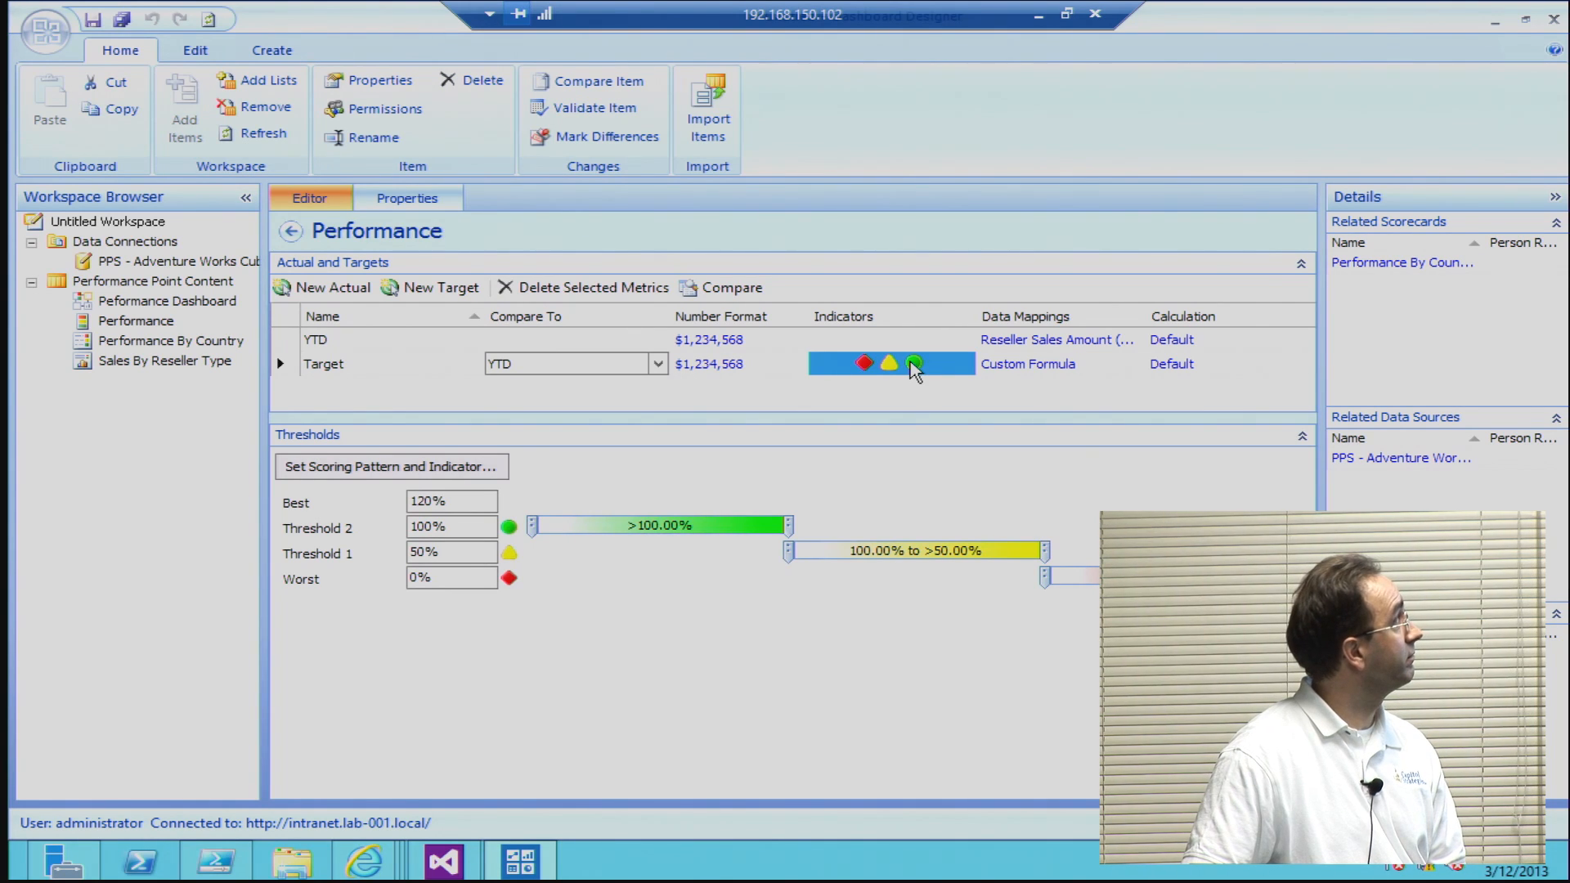
{"action": "left_click", "coordinate": [887, 324]}
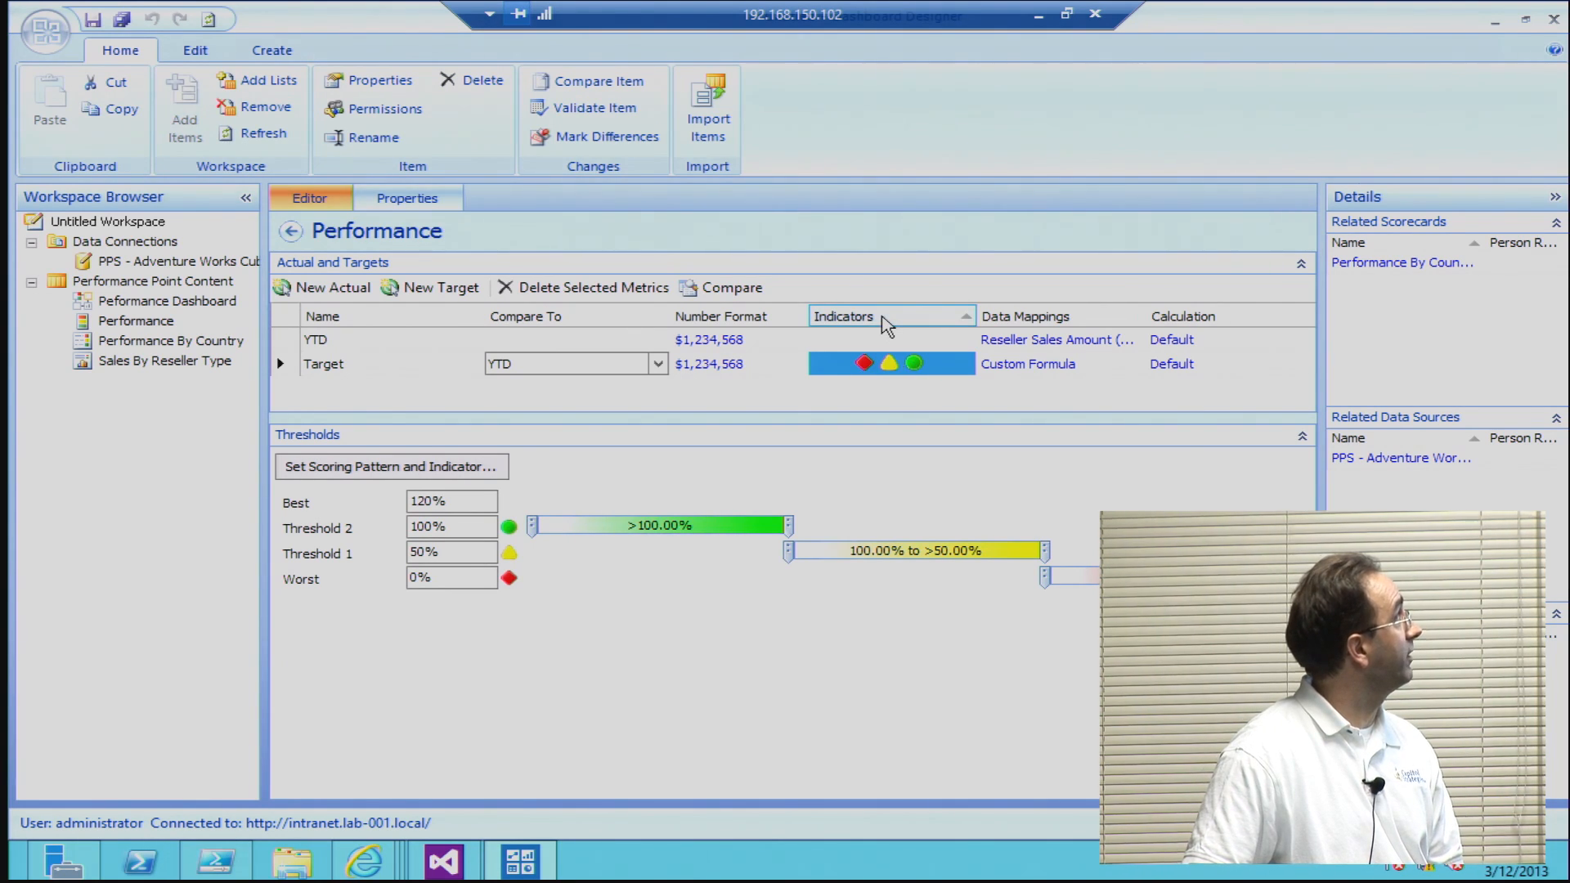
{"action": "left_click", "coordinate": [876, 339]}
{"action": "left_click", "coordinate": [879, 370]}
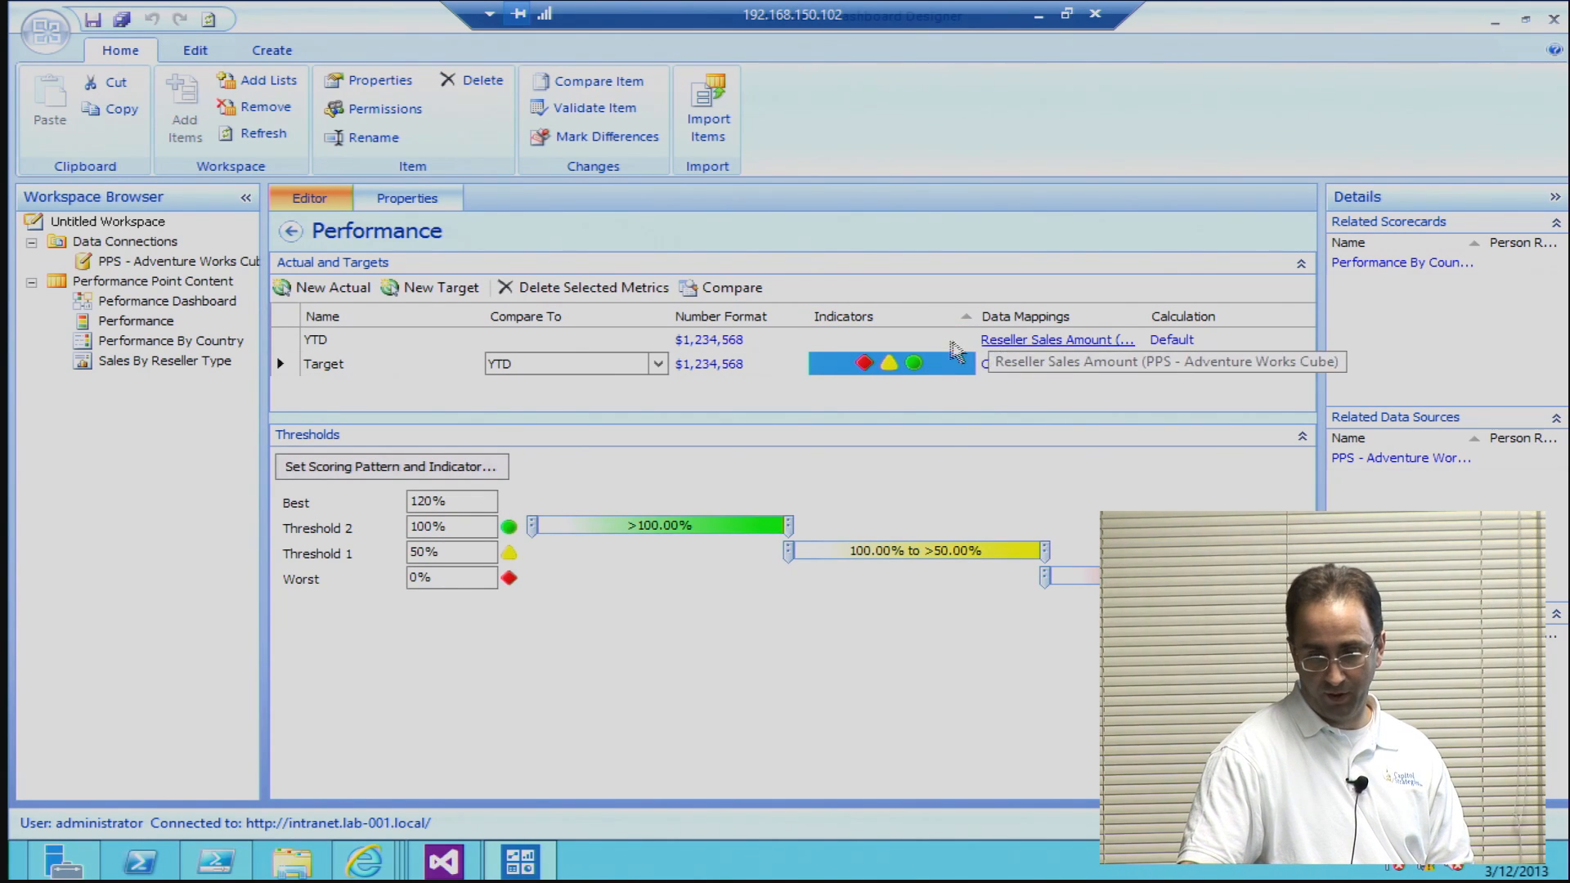
{"action": "left_click", "coordinate": [955, 342]}
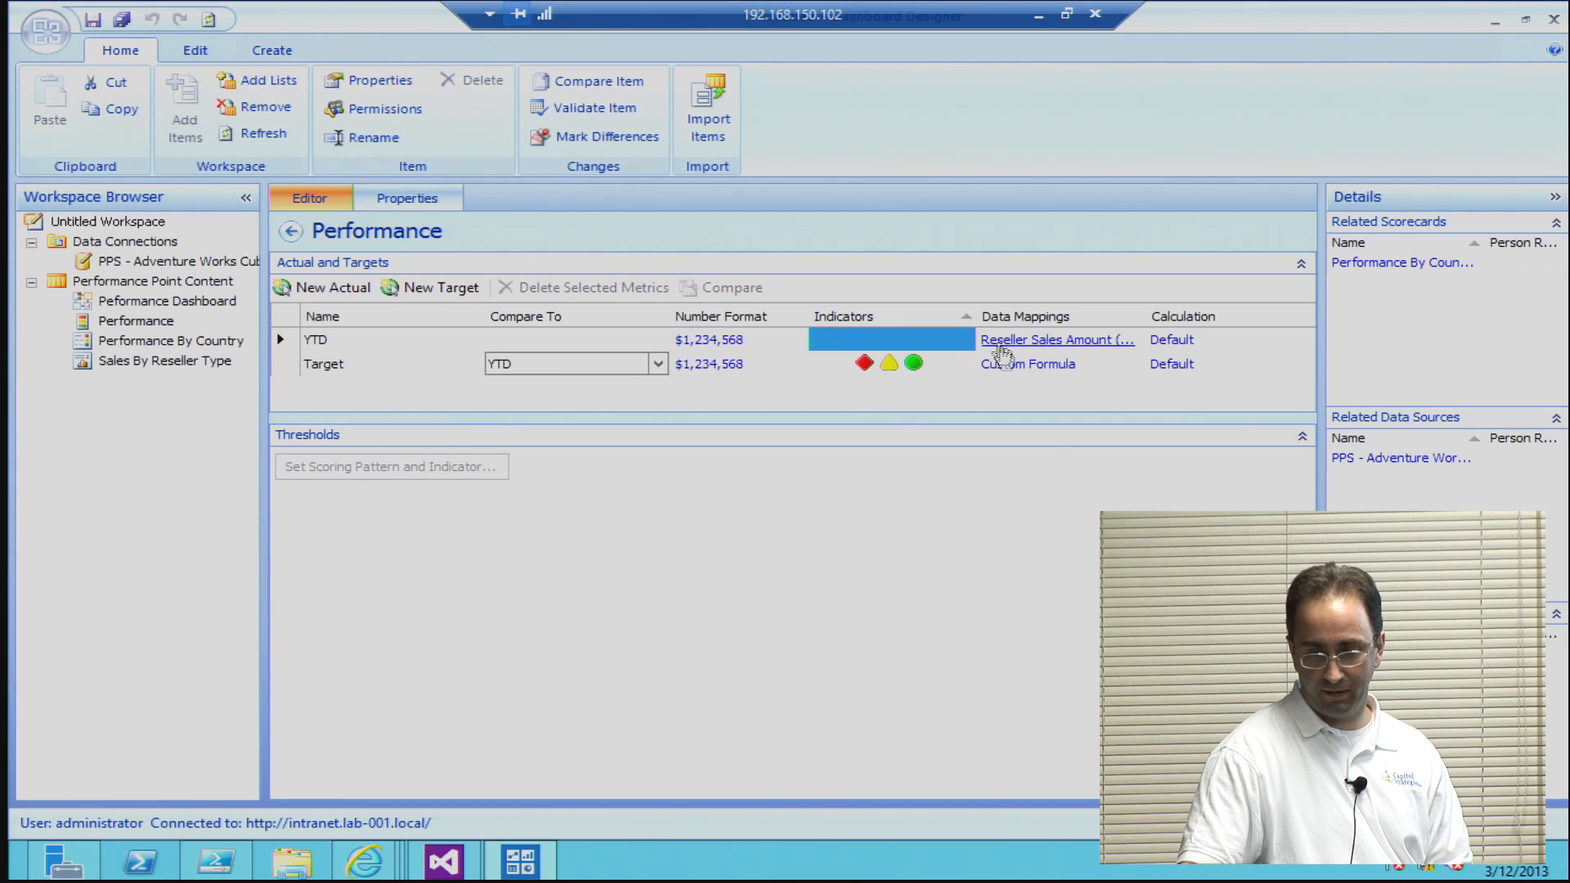
Step: Open the data mapping of the YTD actual and preview the YearToDate formula of its time intelligence filter
{"action": "left_click", "coordinate": [999, 346]}
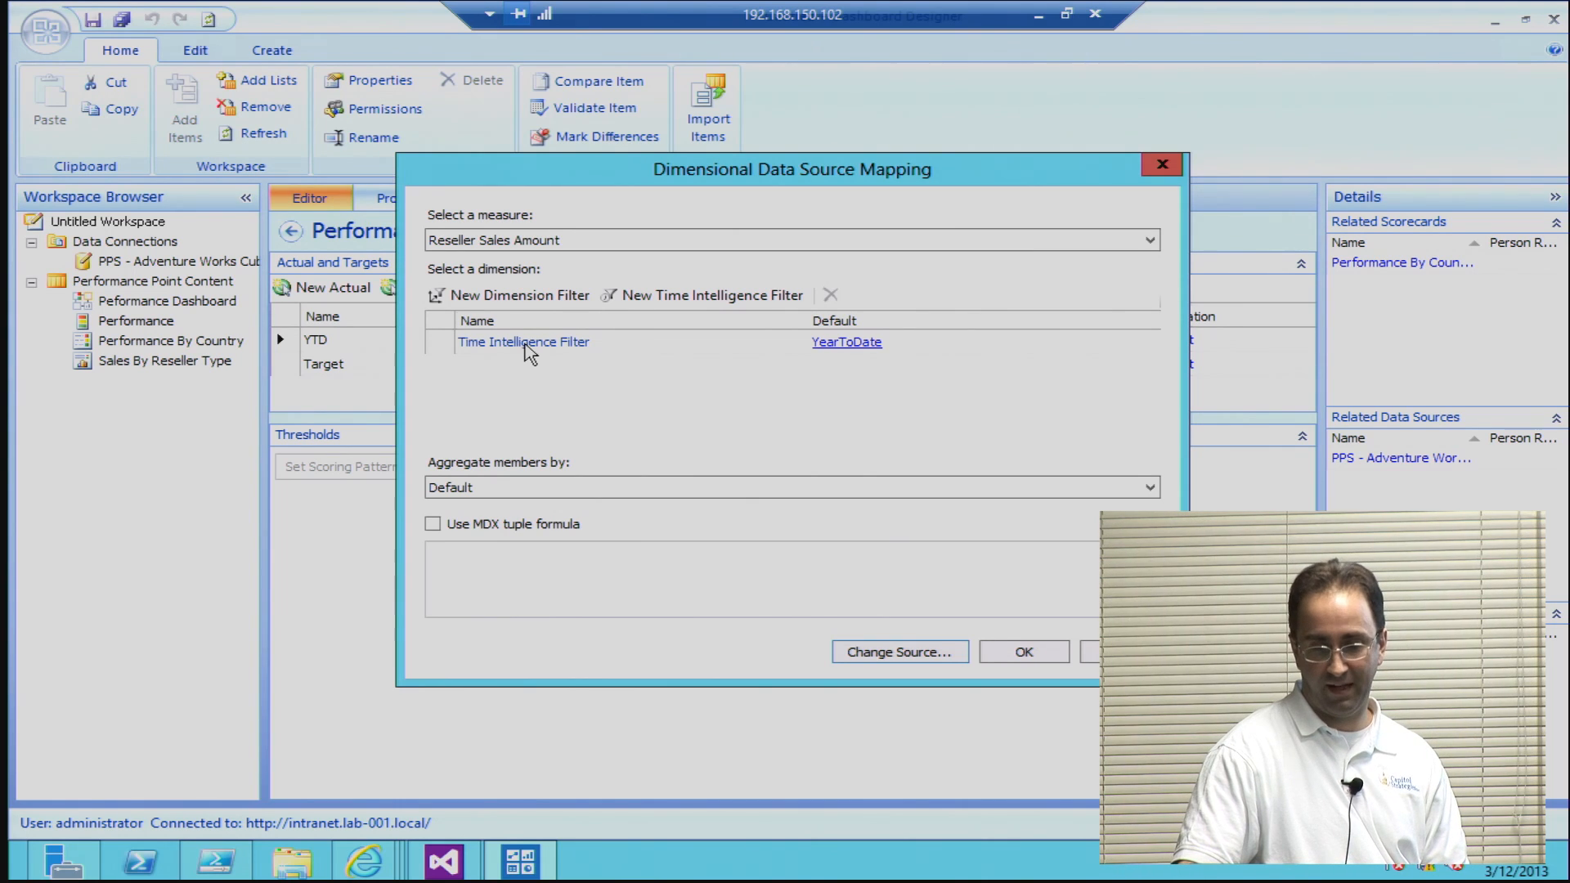
{"action": "left_click", "coordinate": [826, 353]}
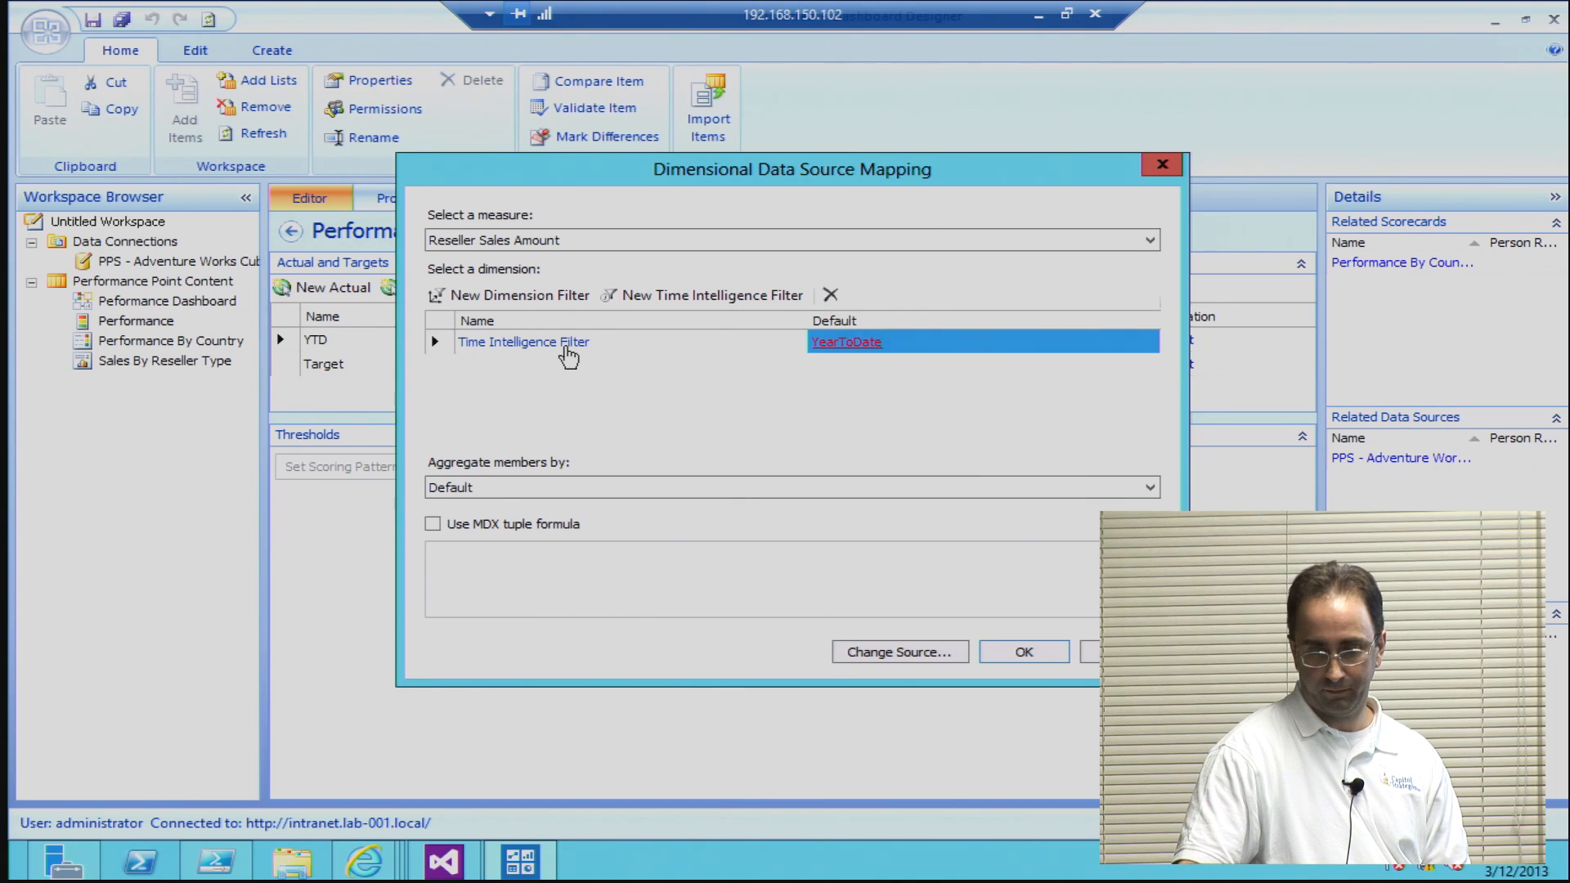
{"action": "left_click", "coordinate": [566, 347]}
{"action": "left_click", "coordinate": [673, 329]}
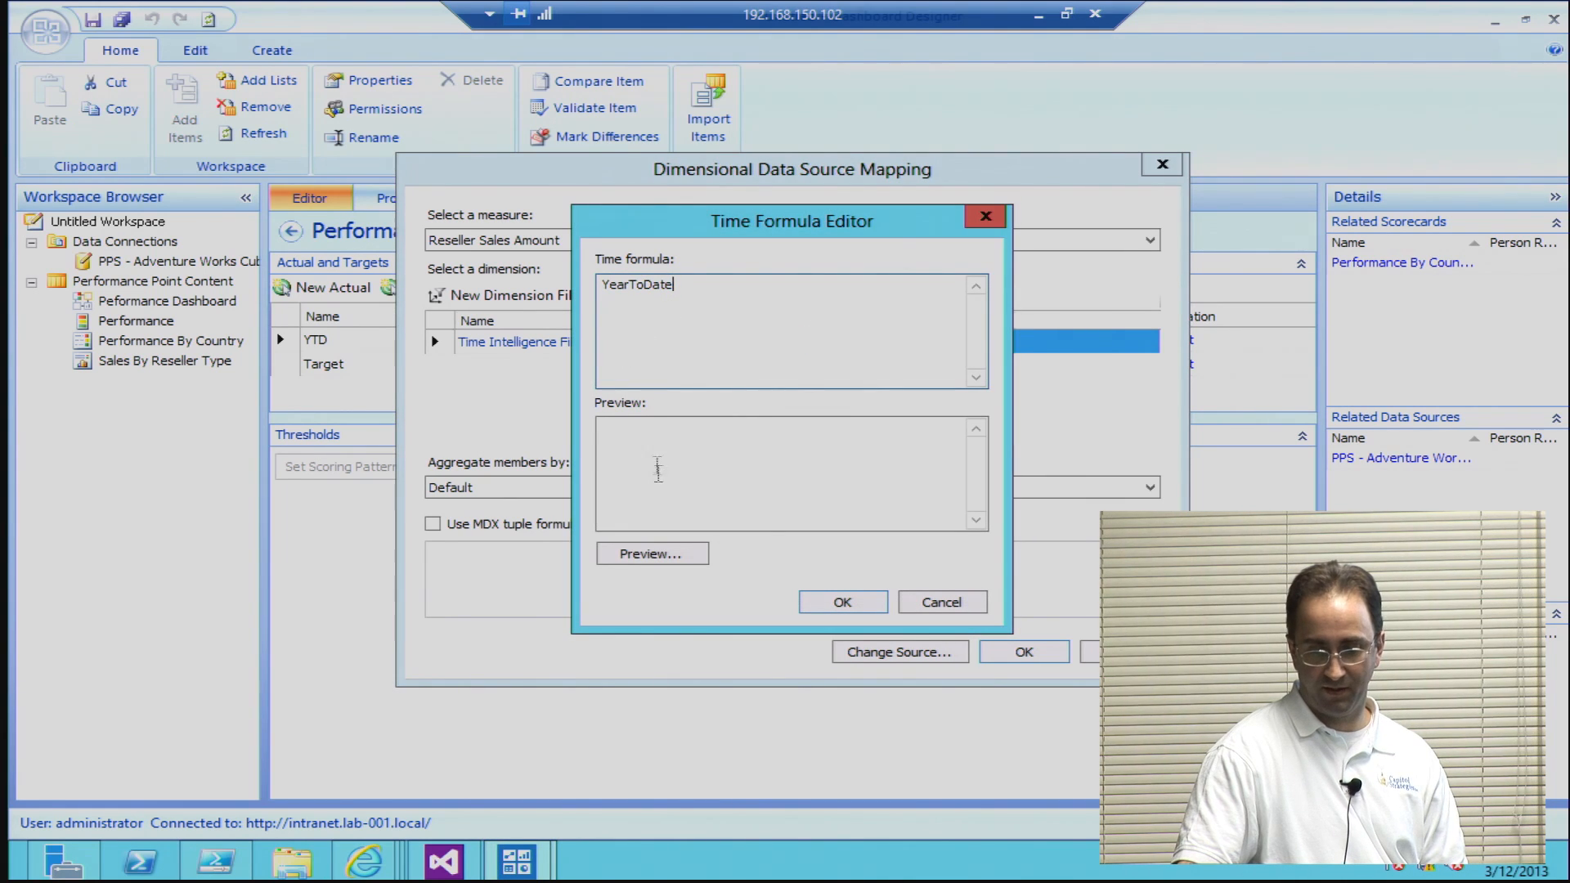
{"action": "left_click", "coordinate": [646, 558]}
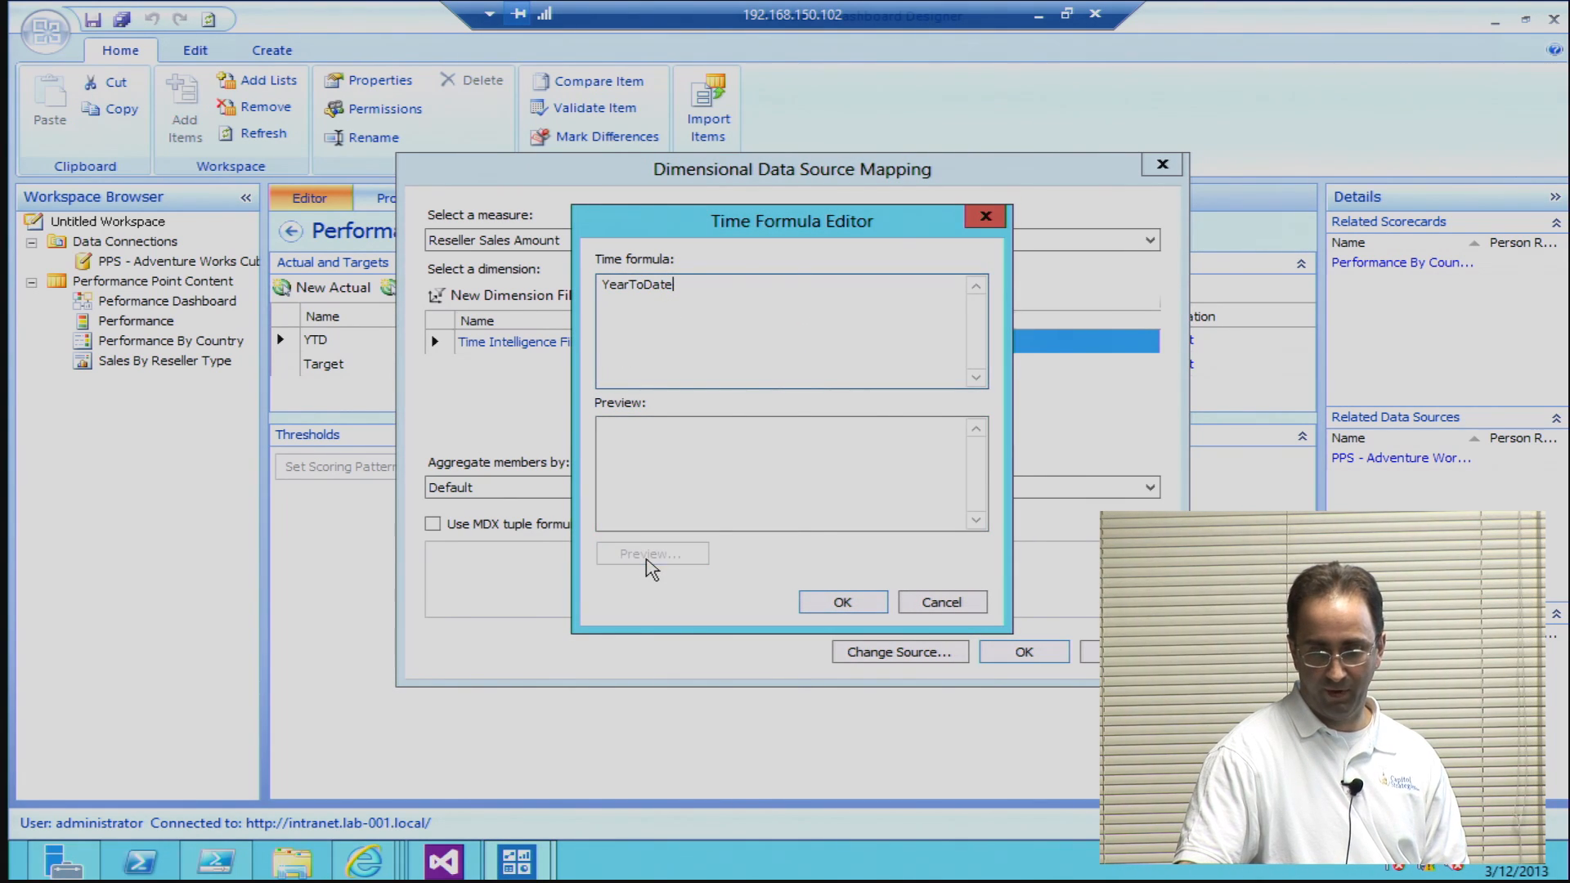
{"action": "left_click_drag", "start_coordinate": [879, 435], "coordinate": [589, 440]}
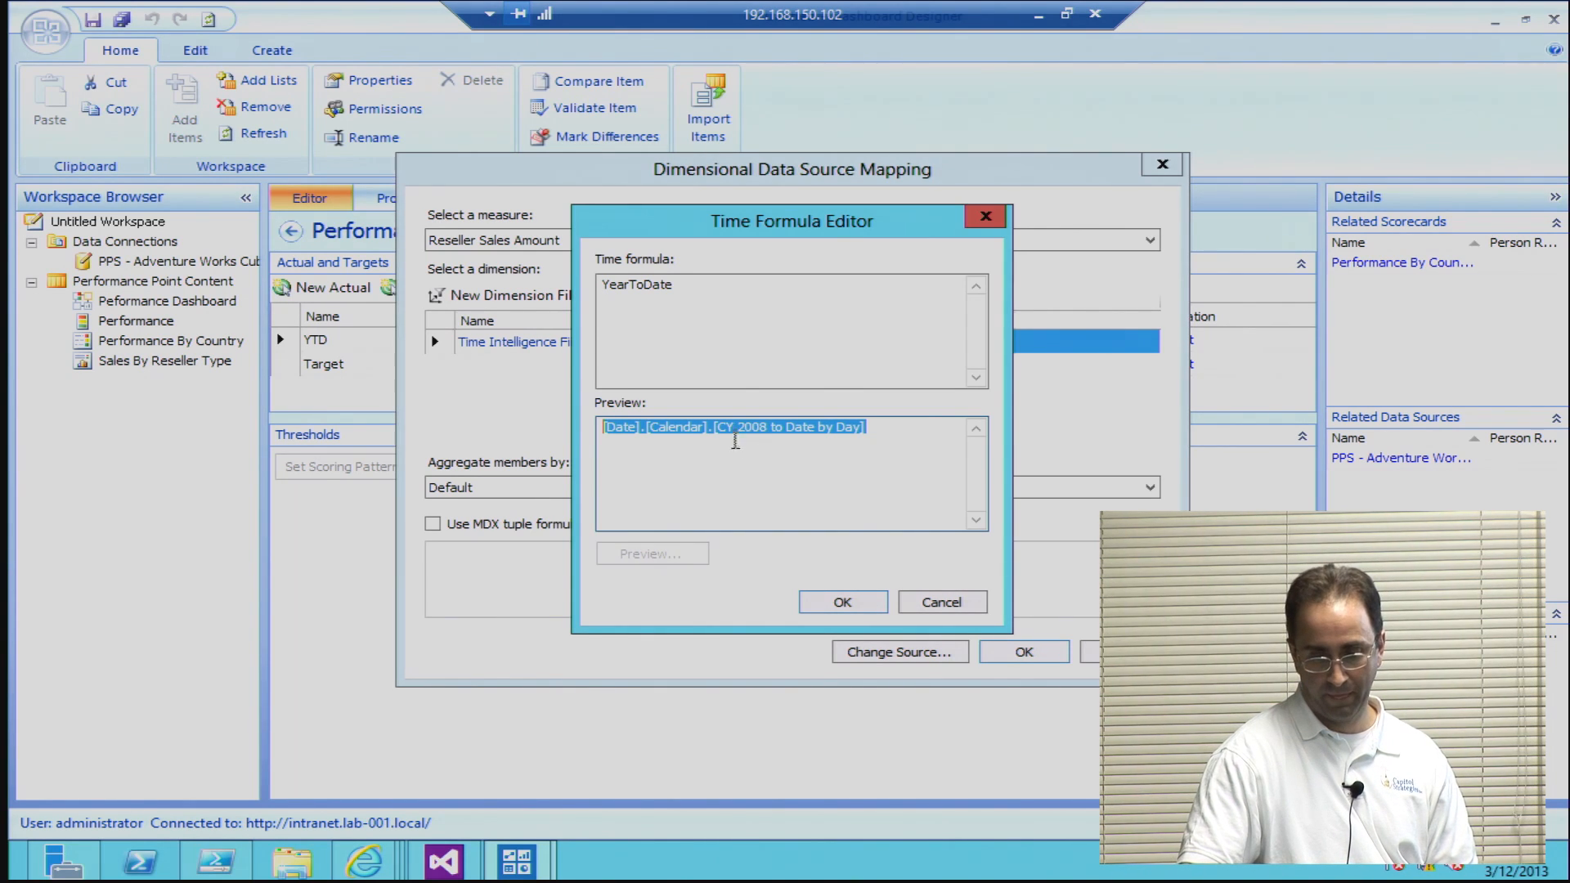
{"action": "left_click_drag", "start_coordinate": [862, 435], "coordinate": [582, 444]}
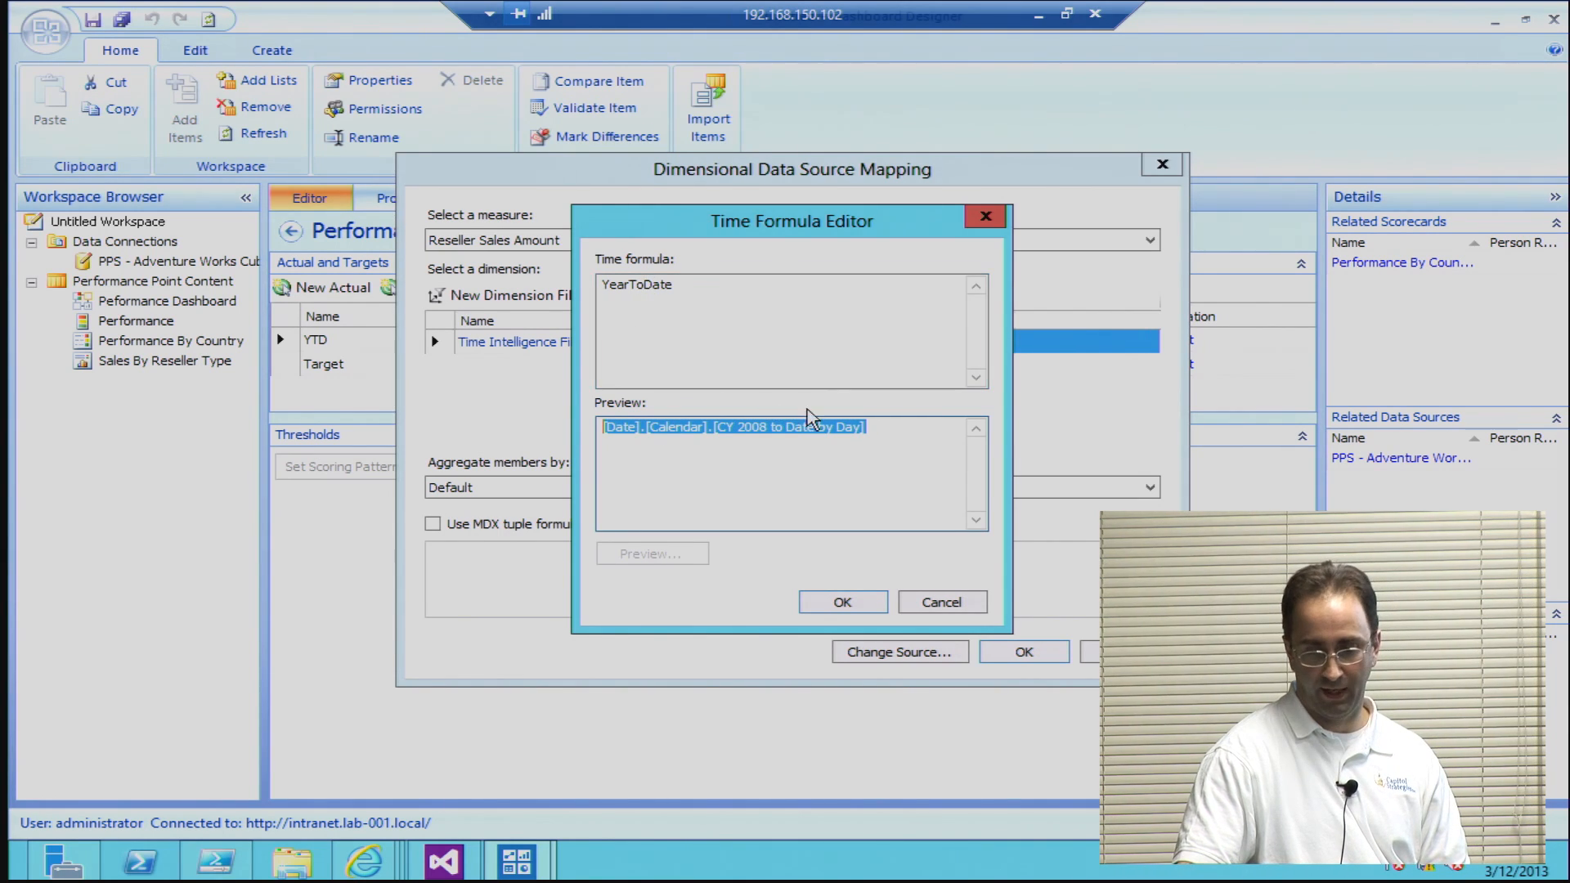
{"action": "left_click", "coordinate": [941, 605]}
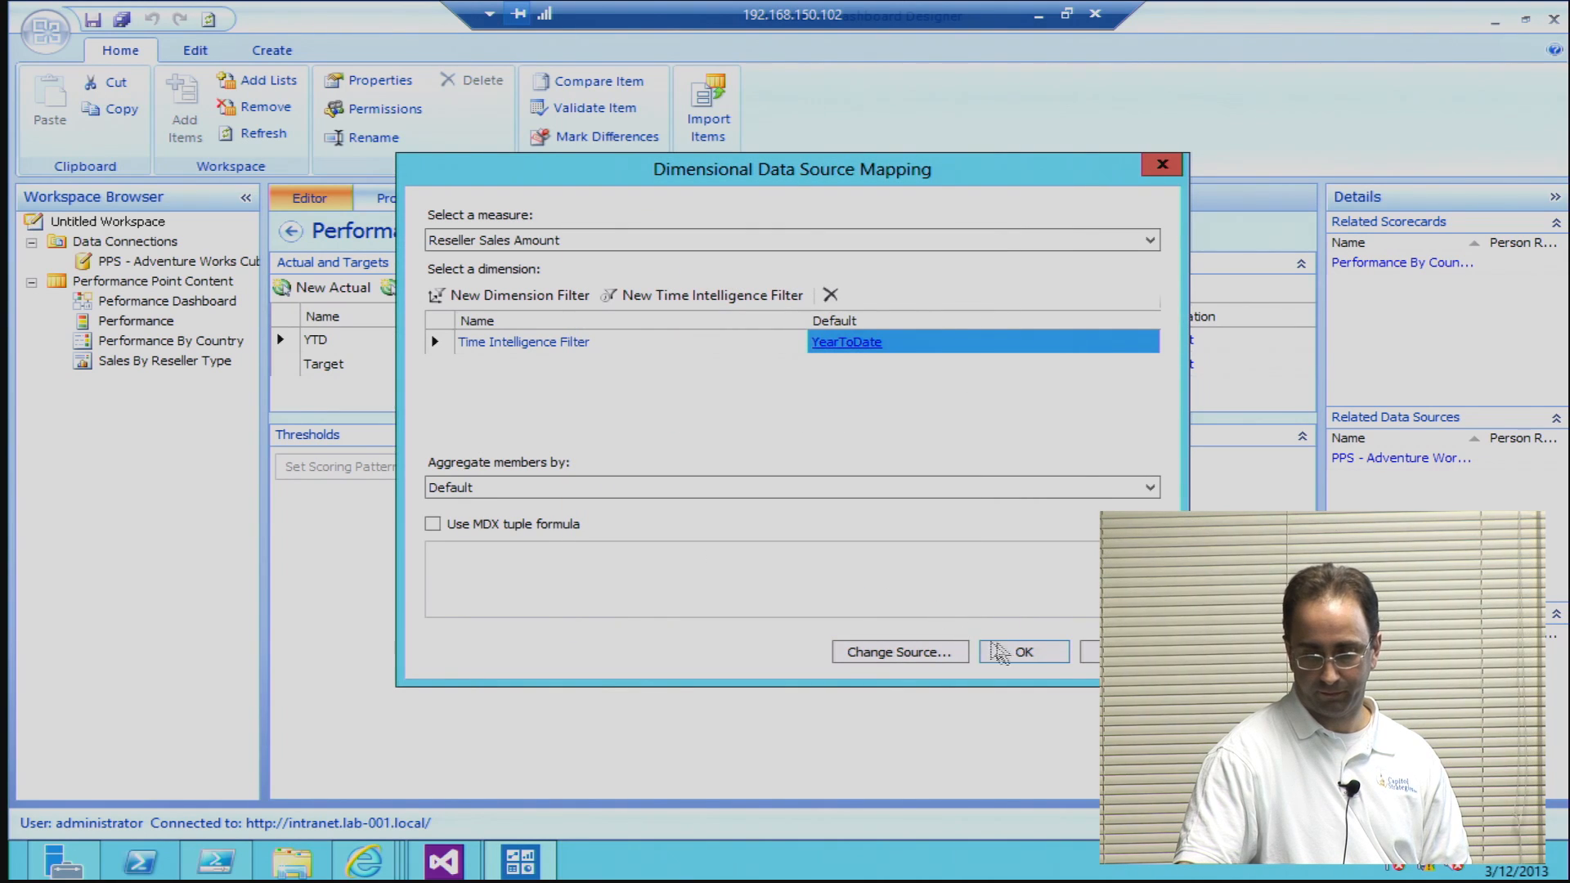
{"action": "left_click", "coordinate": [1024, 652]}
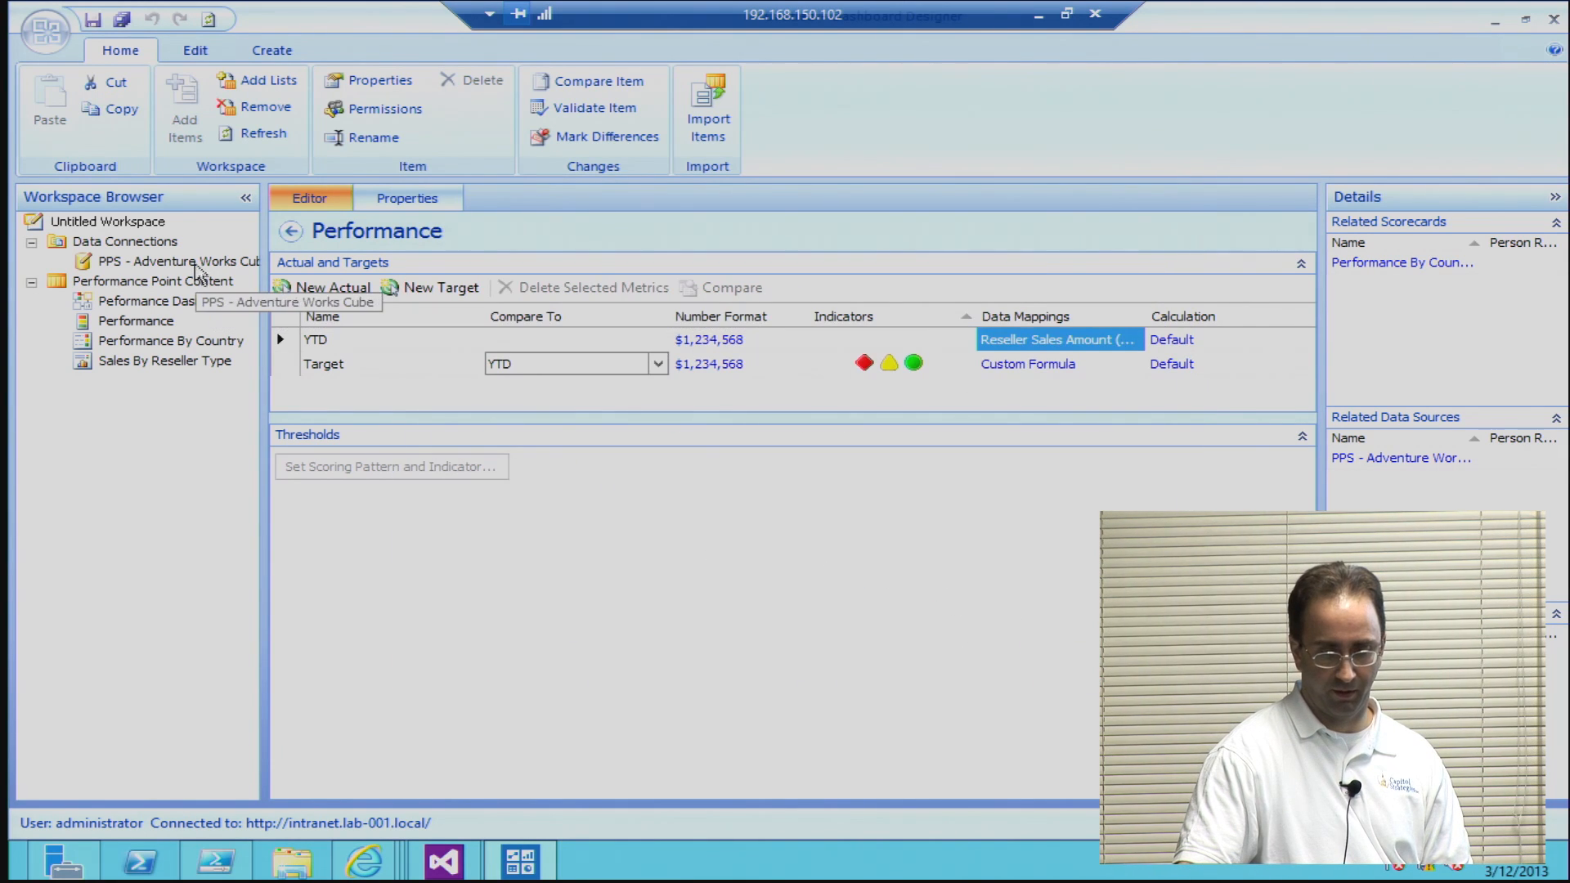
Step: Open the time settings of the PPS - Adventure Works Cube data source
{"action": "left_click", "coordinate": [194, 263]}
{"action": "left_click", "coordinate": [196, 263]}
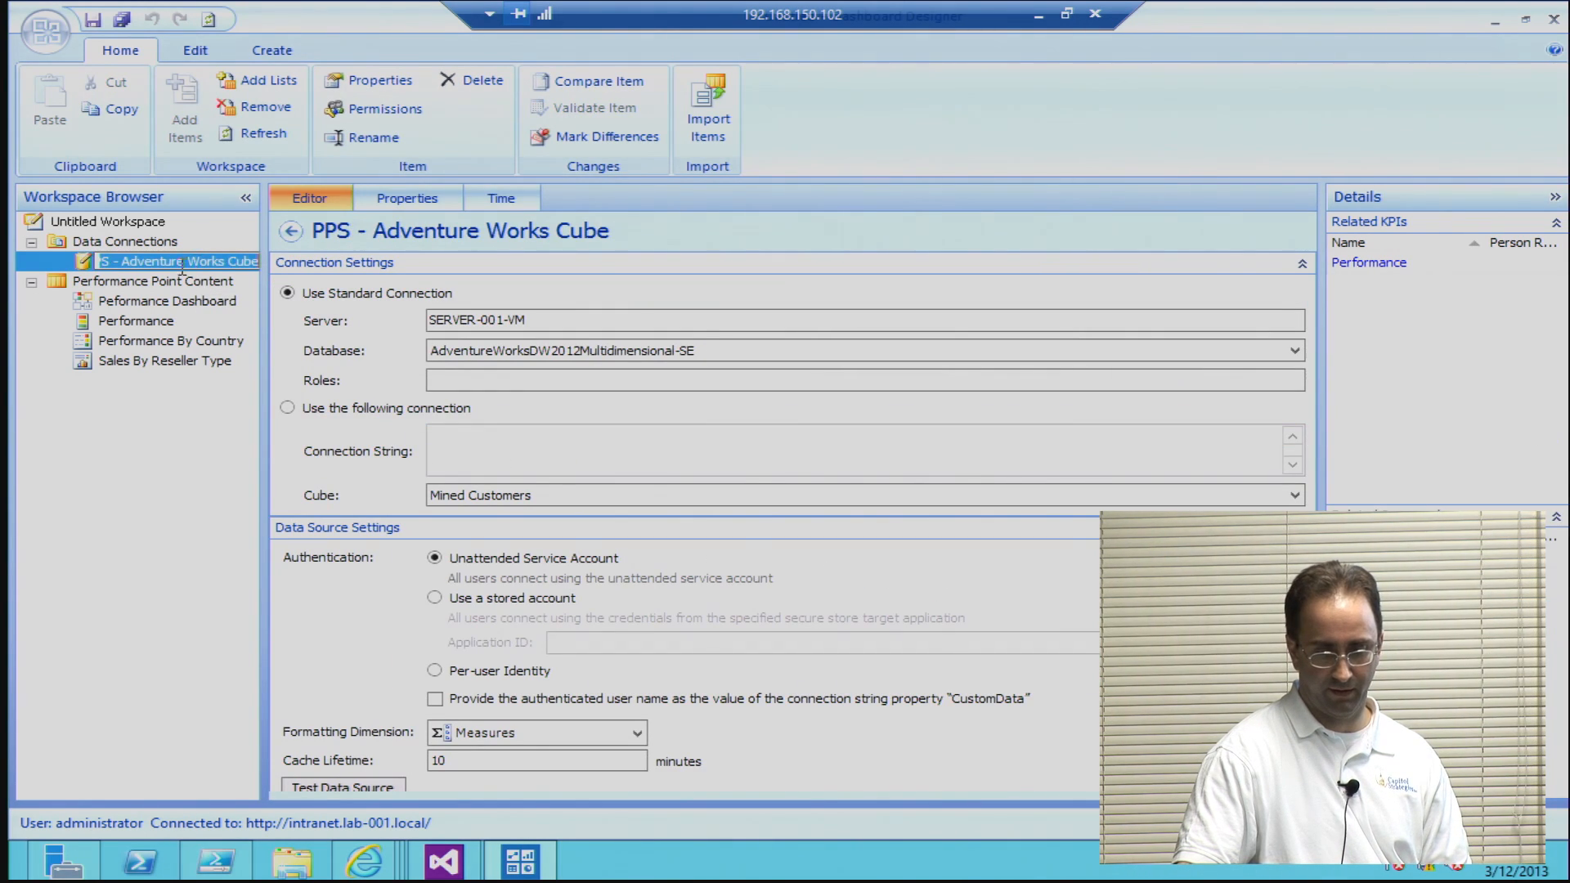
{"action": "left_click", "coordinate": [174, 276]}
{"action": "left_click", "coordinate": [175, 261]}
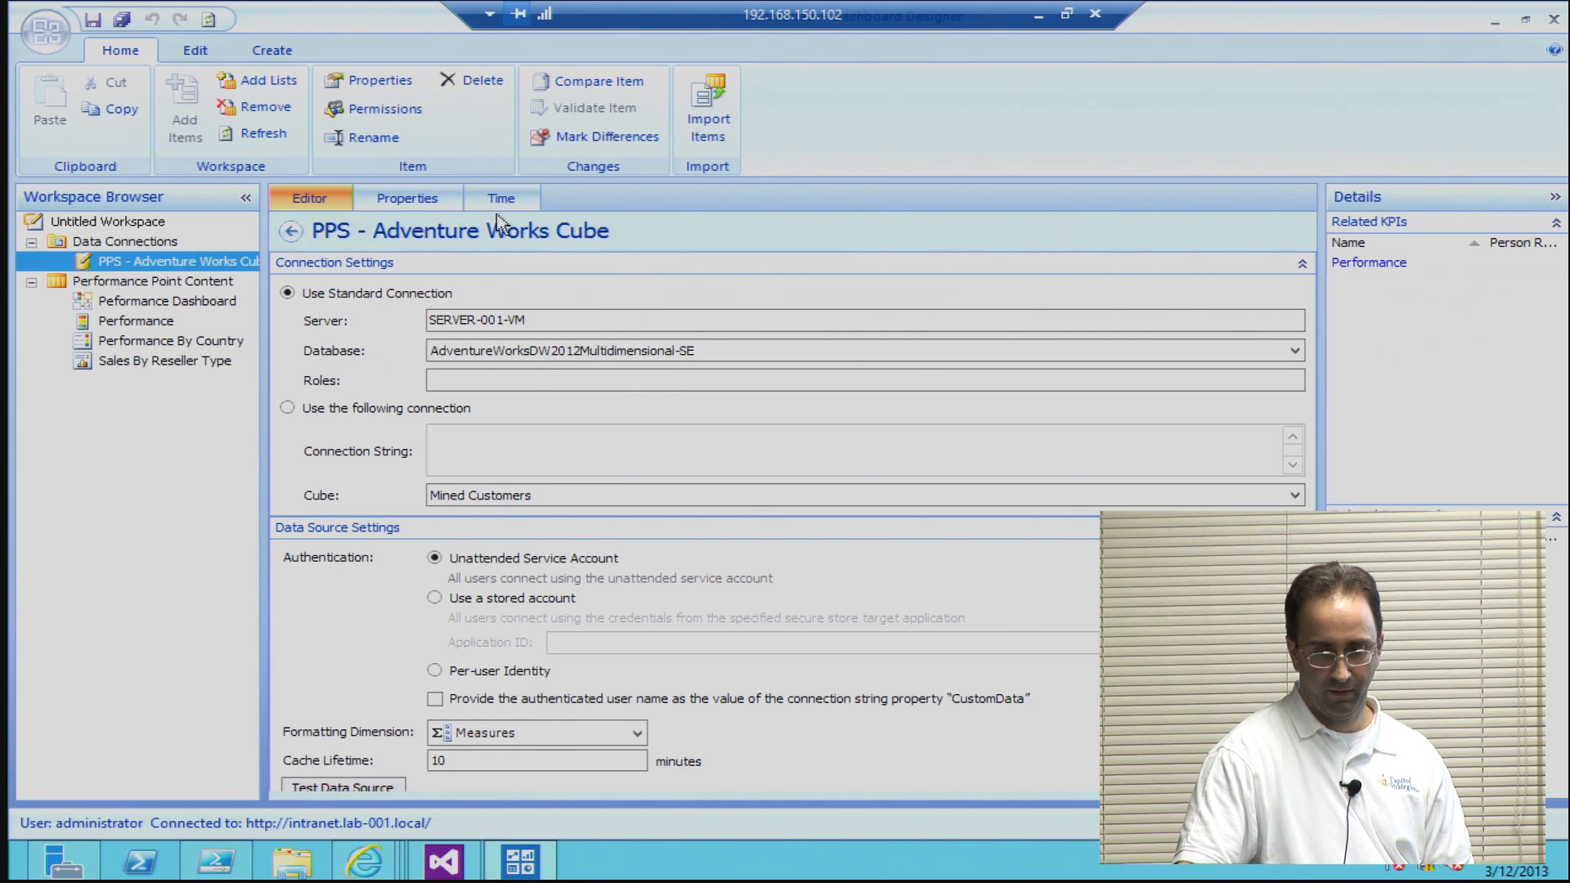
{"action": "left_click", "coordinate": [501, 201]}
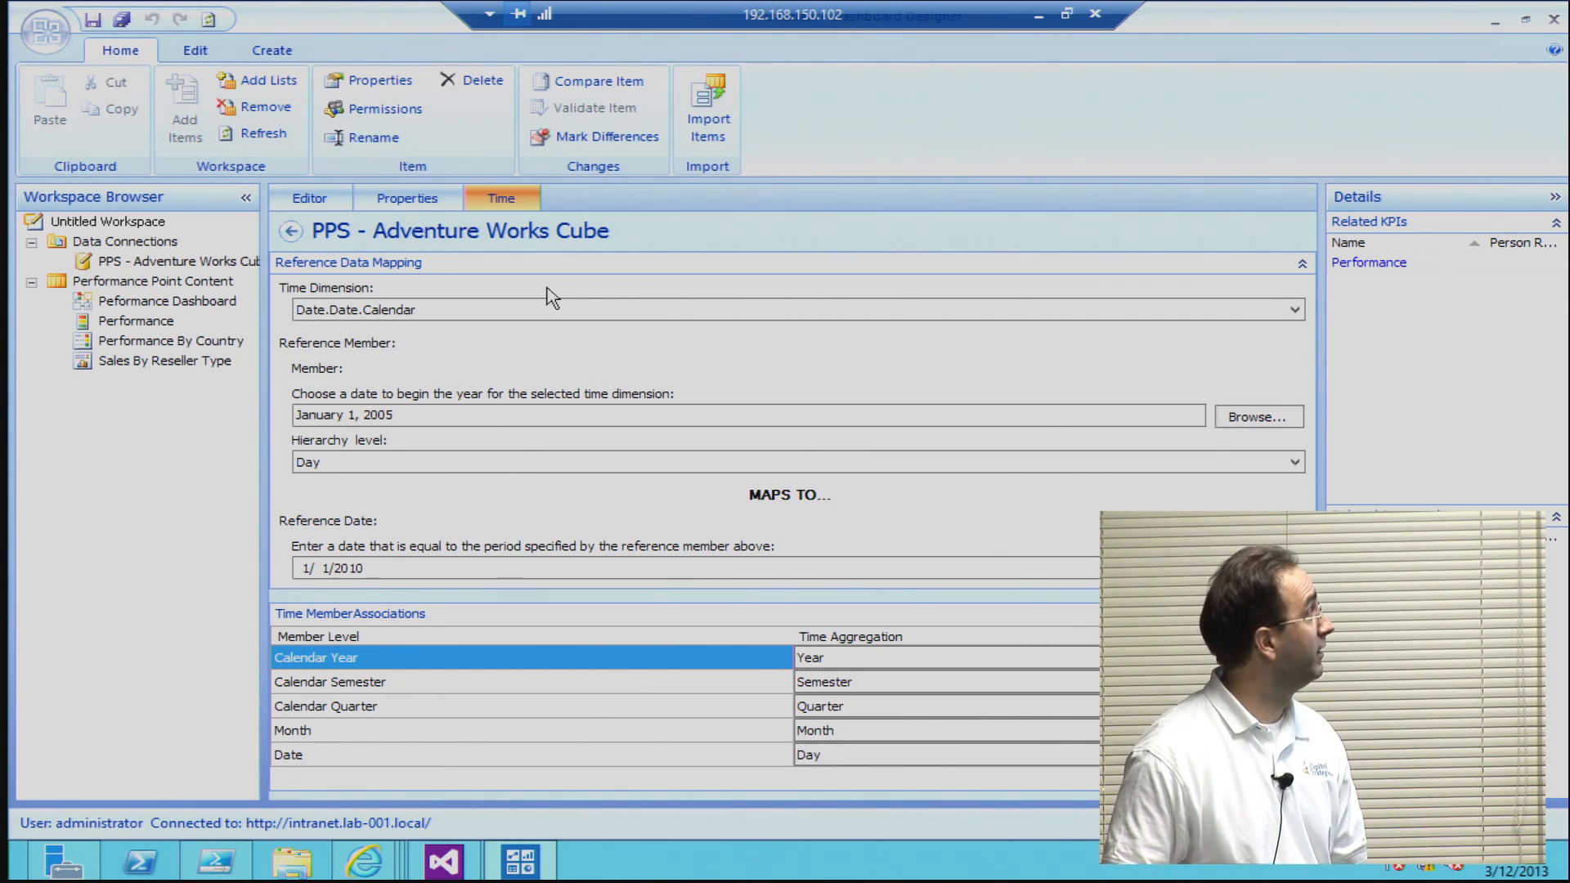
Step: Reselect Date.Date.Calendar as the data source's time dimension and refresh the data source
{"action": "left_click", "coordinate": [379, 314]}
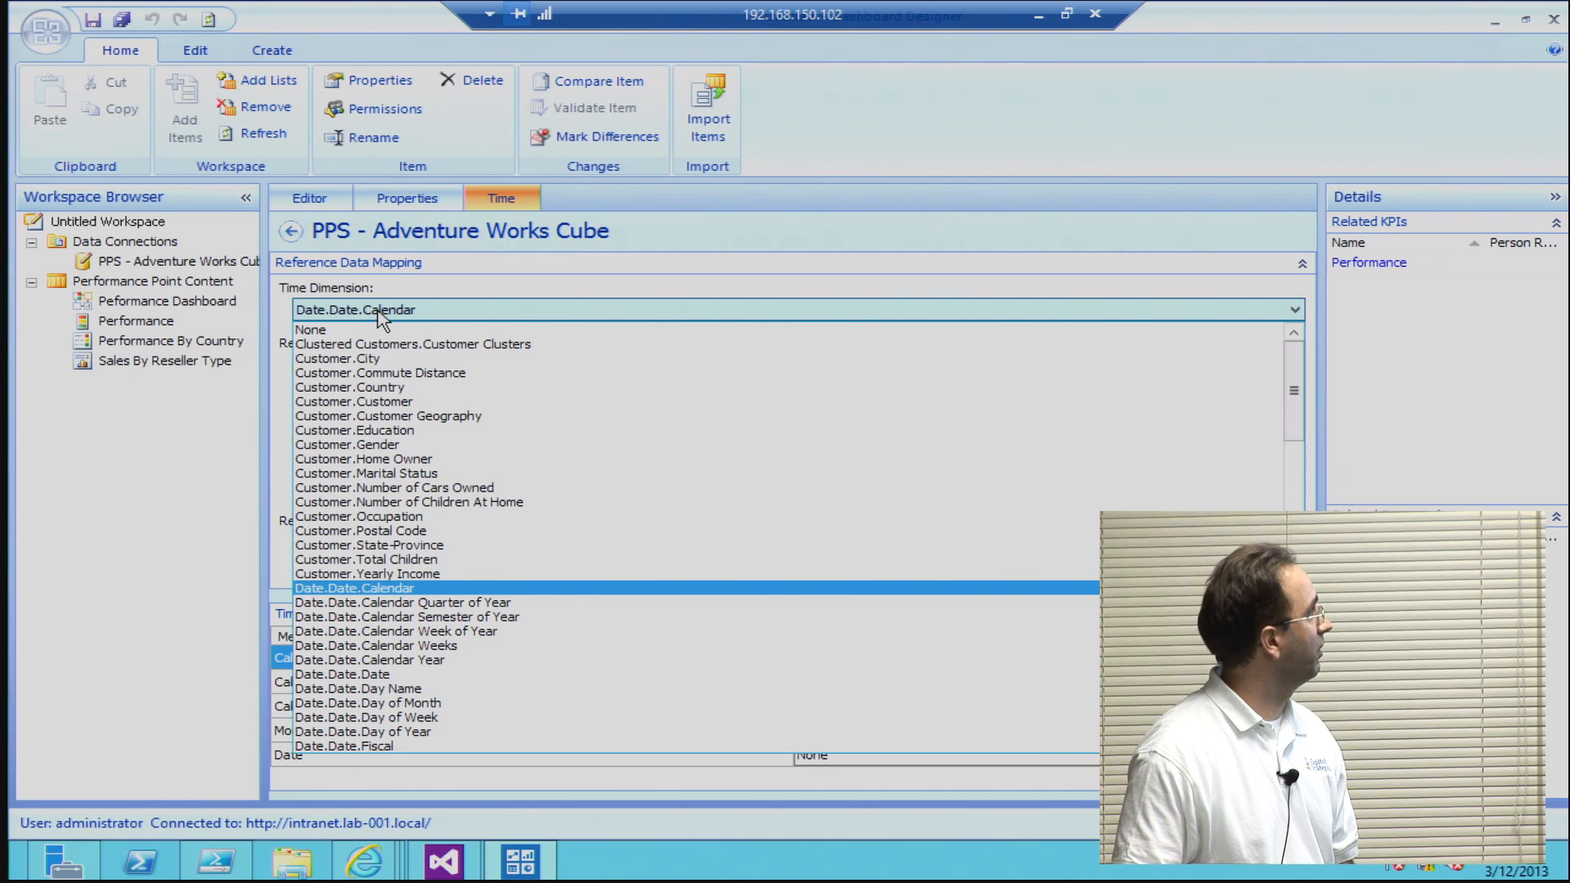
{"action": "left_click", "coordinate": [379, 315]}
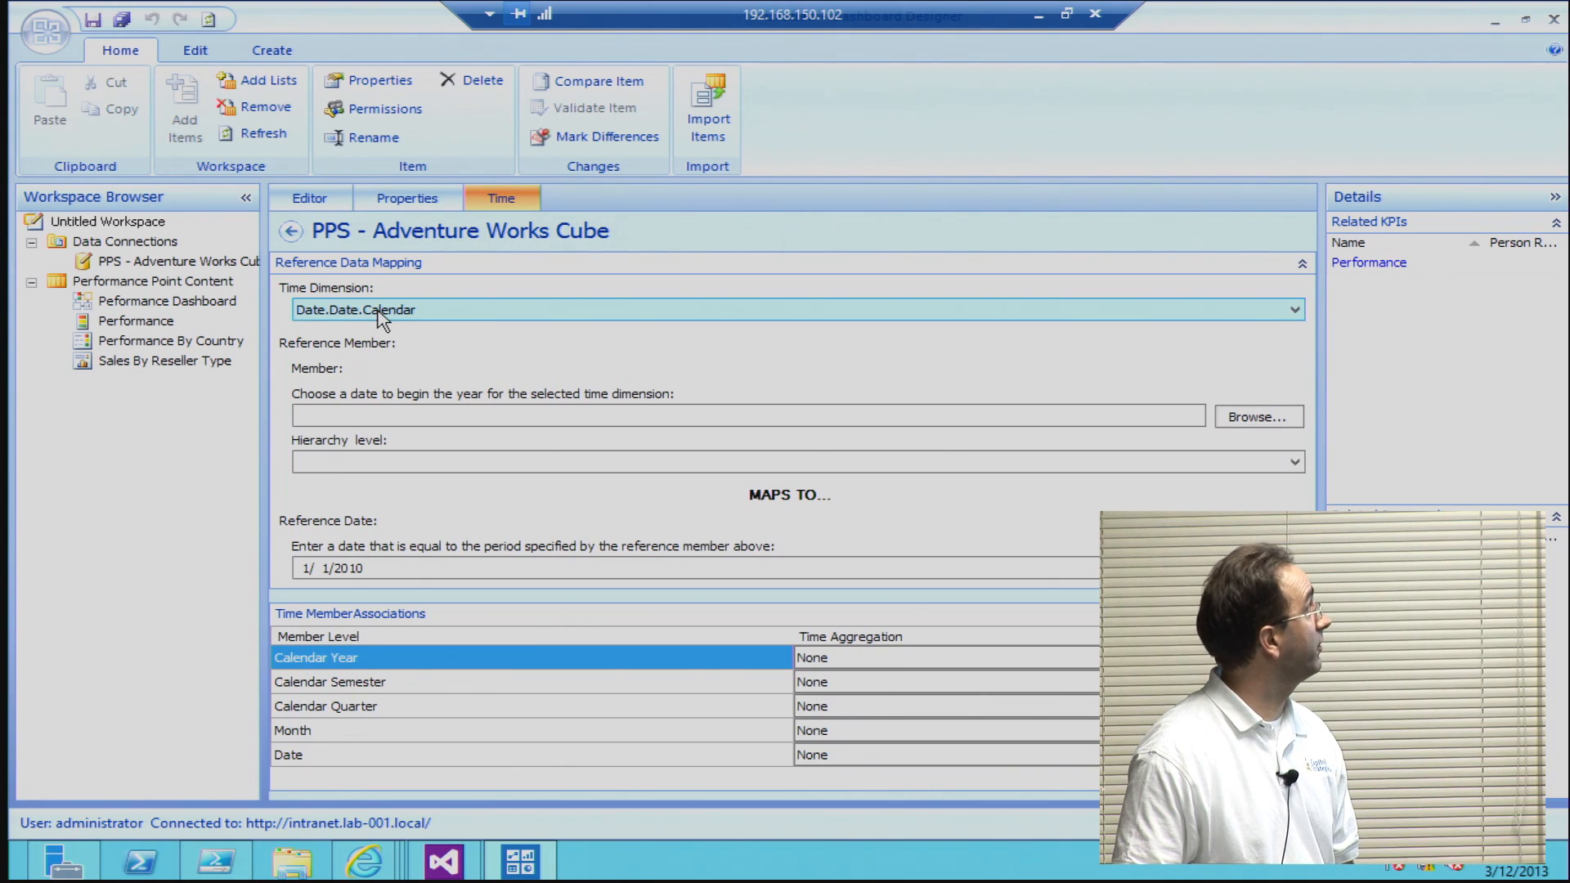
{"action": "left_click", "coordinate": [352, 412]}
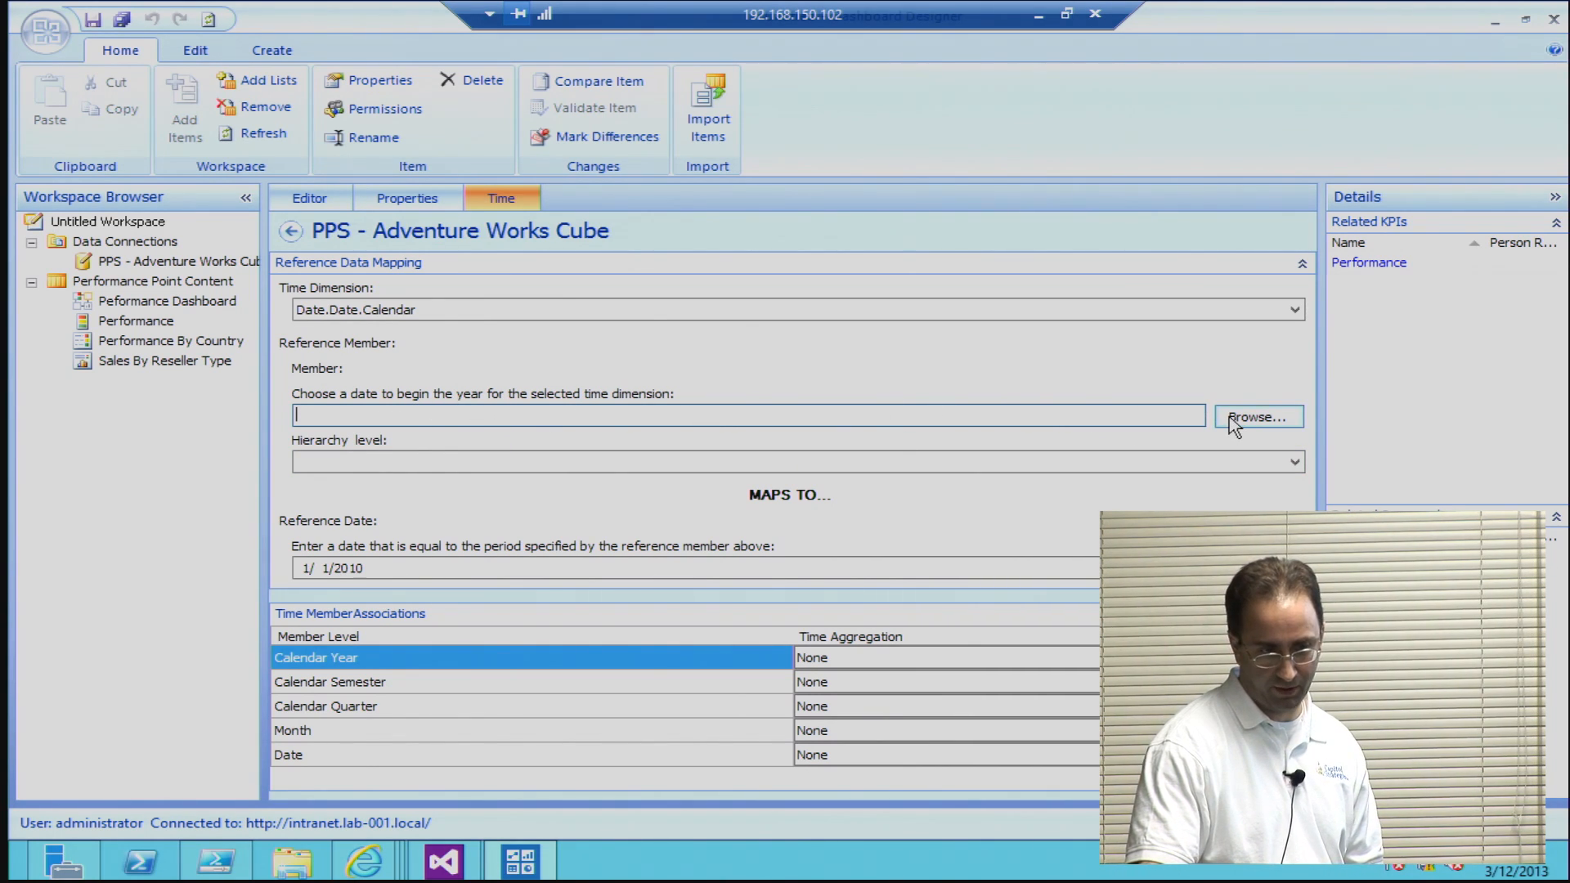
{"action": "left_click", "coordinate": [233, 268]}
{"action": "left_click", "coordinate": [260, 134]}
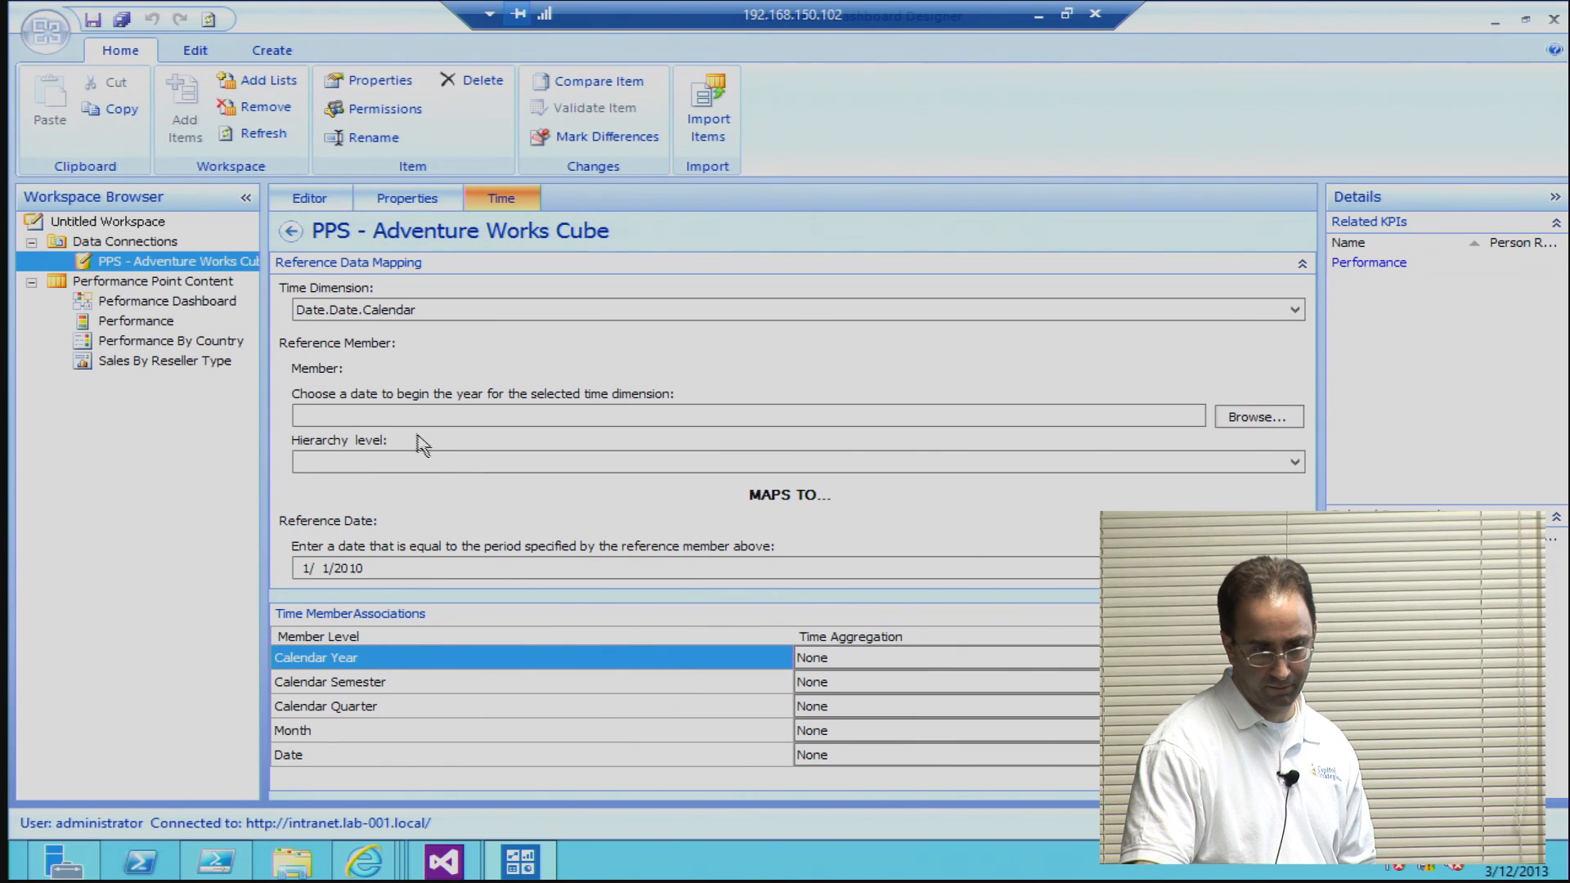
Step: Choose January 1, 2006, under Q1 CY 2006, as the reference member that begins the year
{"action": "left_click", "coordinate": [1248, 417]}
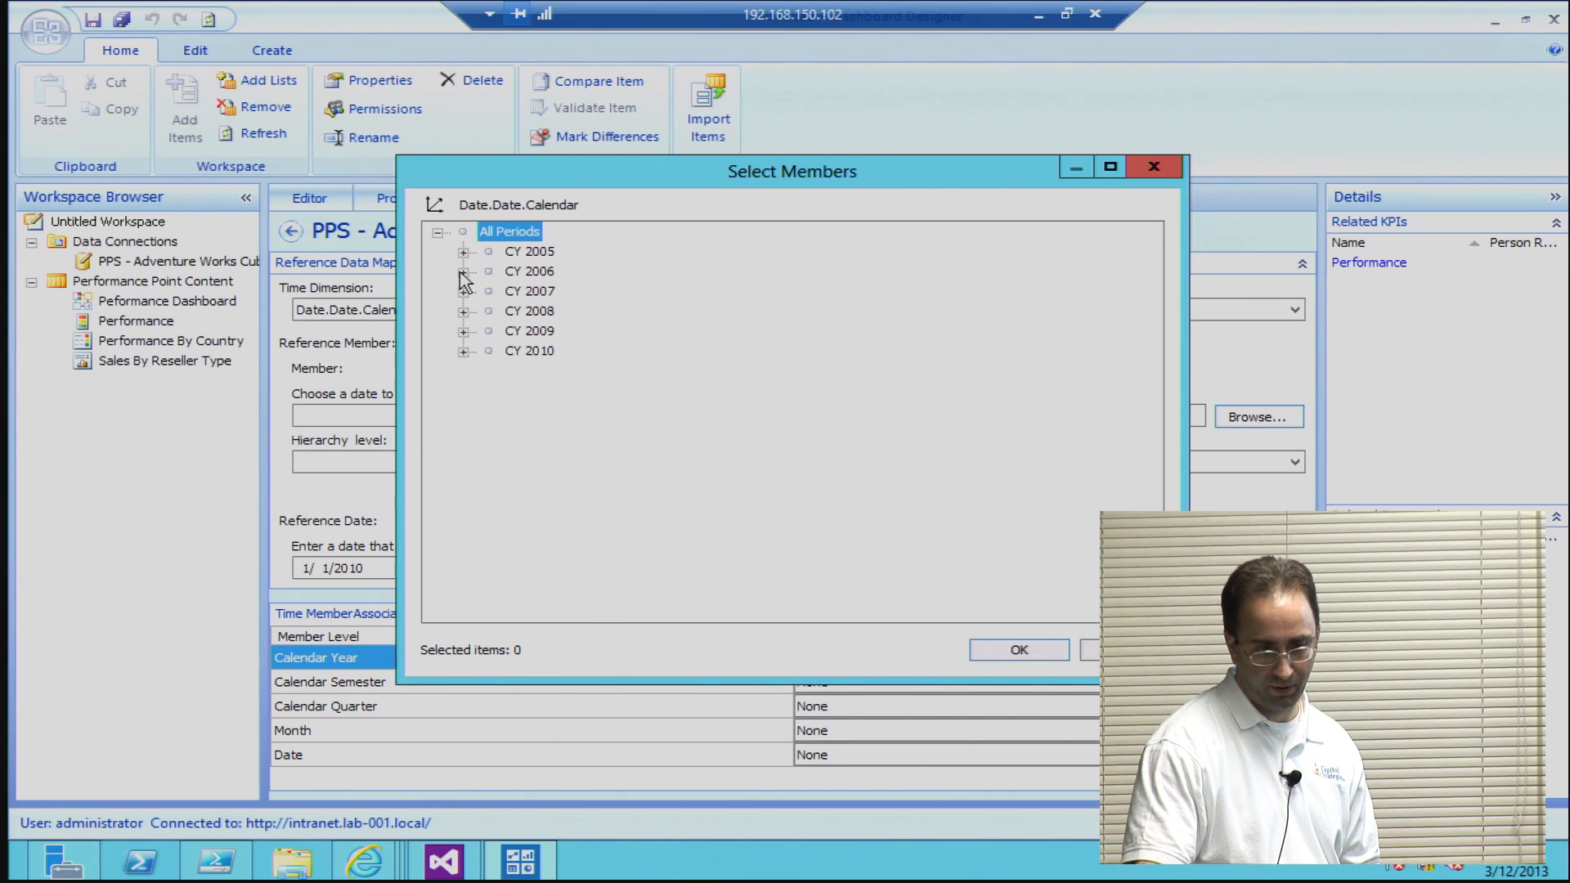
{"action": "left_click", "coordinate": [463, 272]}
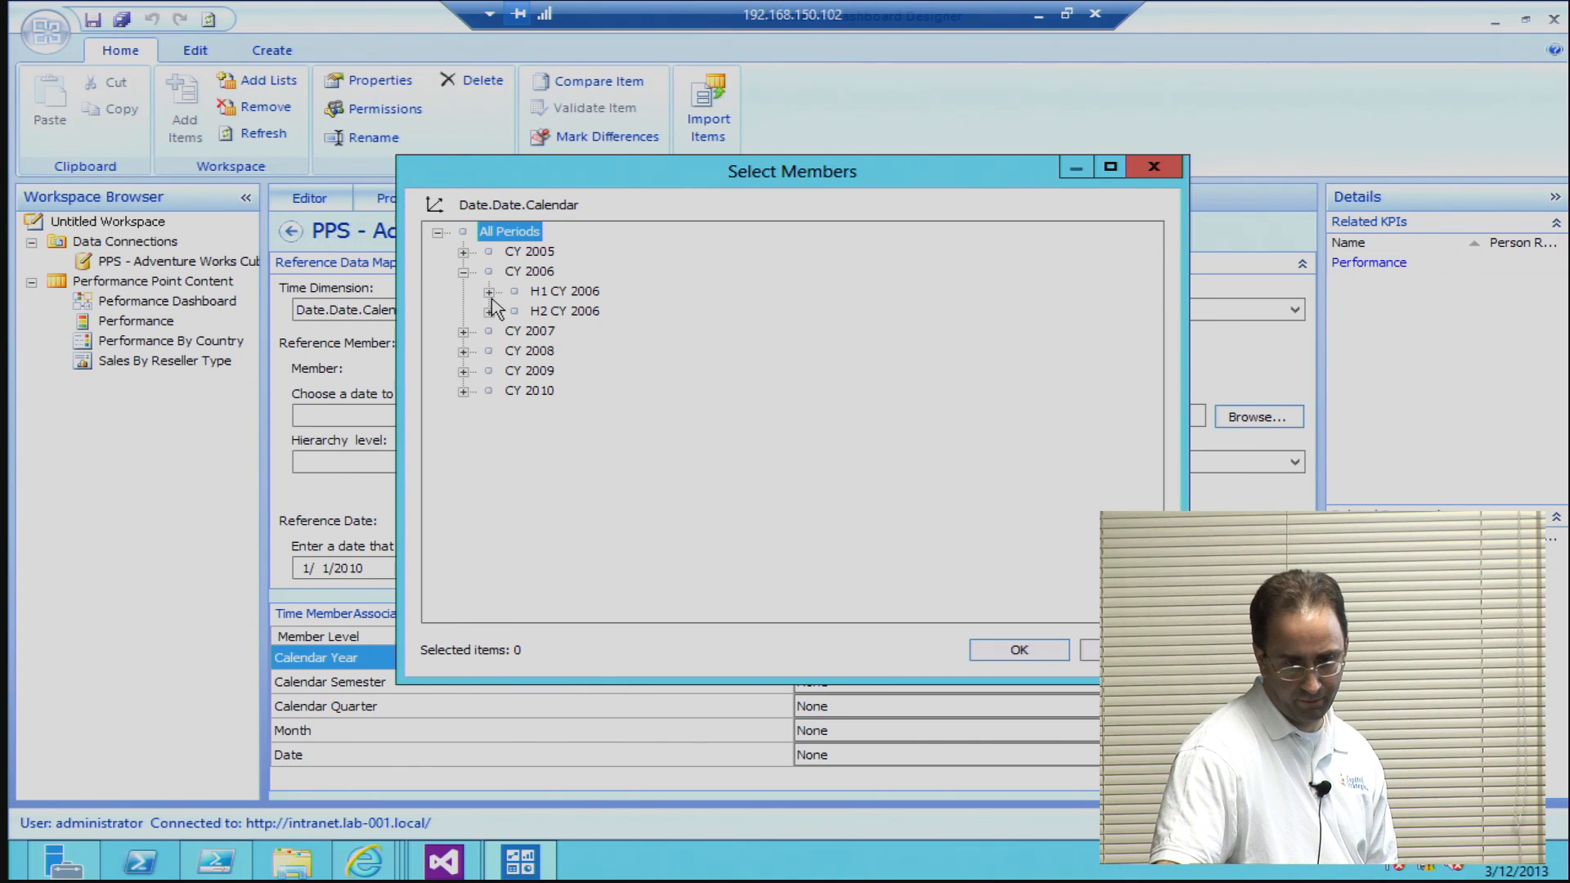
{"action": "left_click", "coordinate": [489, 292]}
{"action": "left_click", "coordinate": [515, 312]}
{"action": "left_click", "coordinate": [541, 331]}
{"action": "left_click", "coordinate": [654, 353]}
{"action": "left_click", "coordinate": [568, 352]}
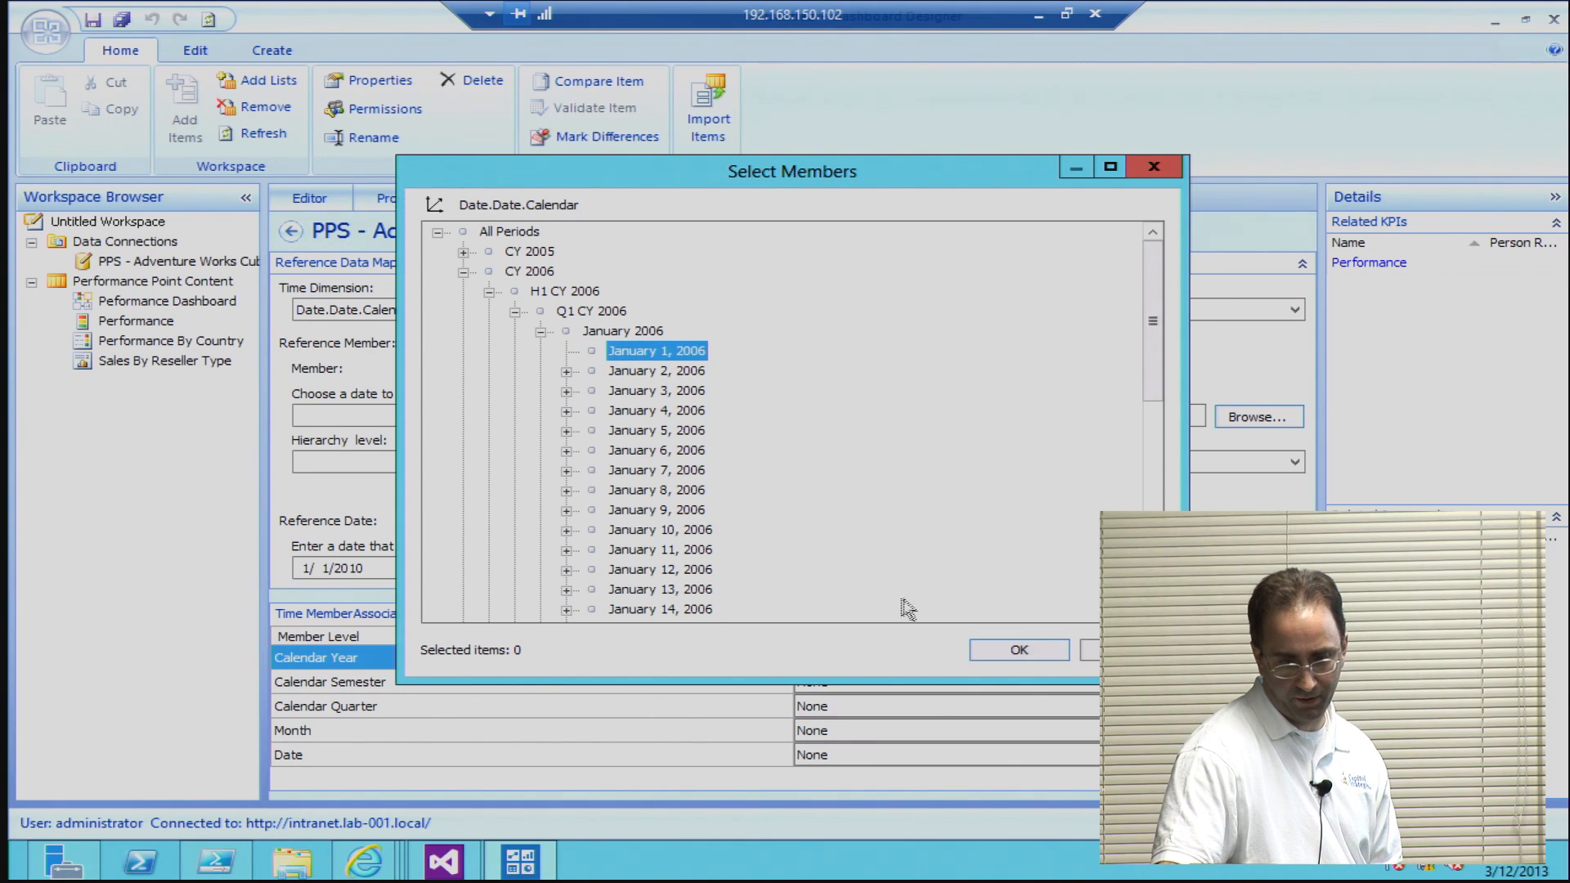
{"action": "left_click", "coordinate": [990, 651]}
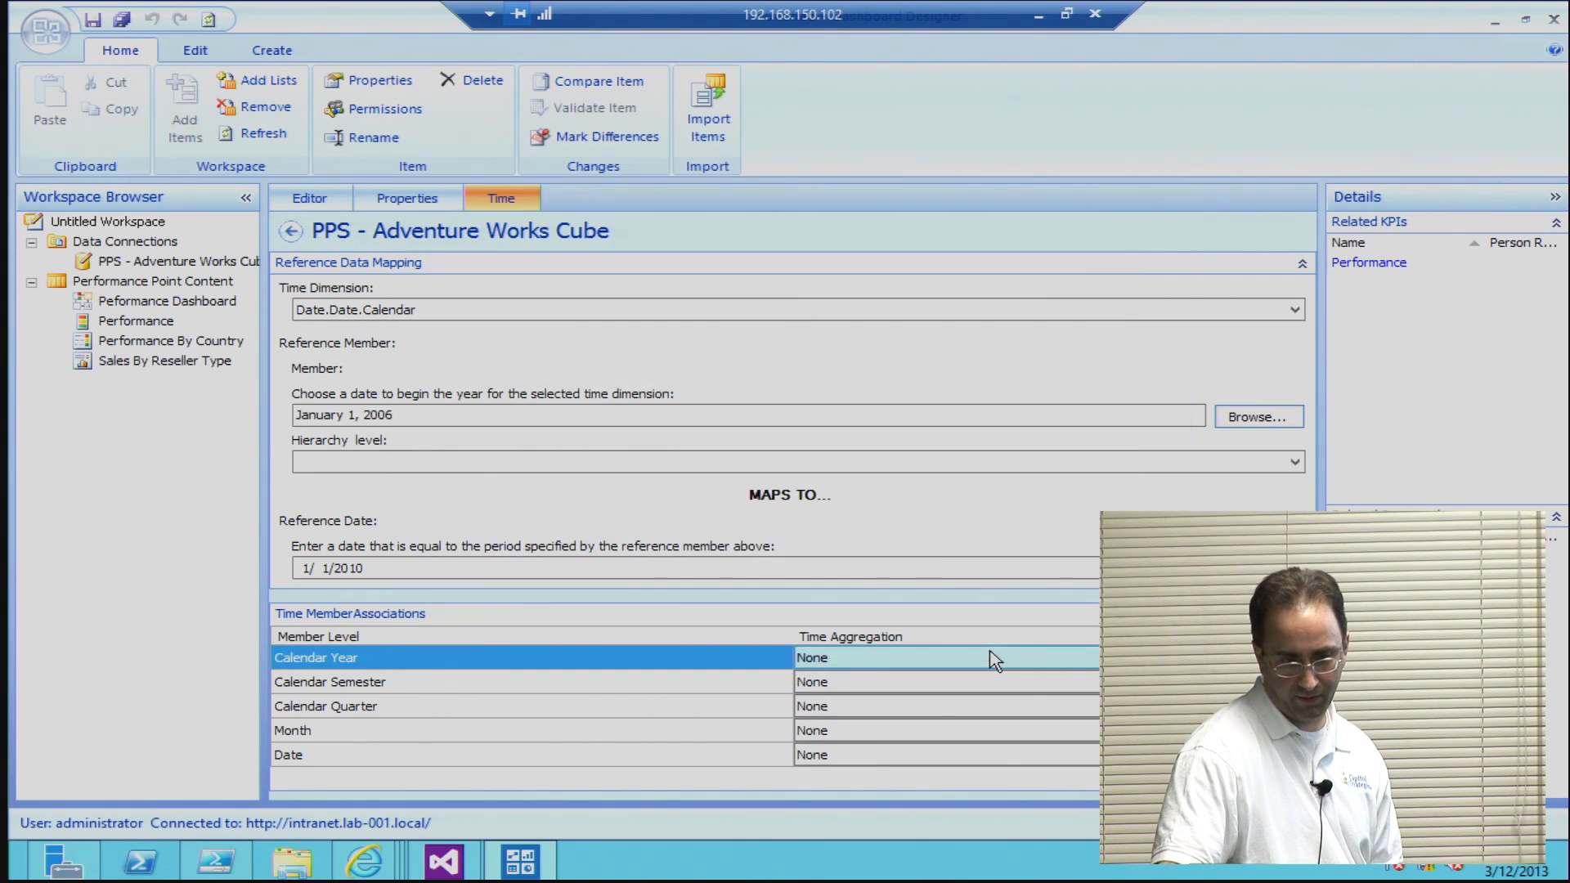
Step: Set the hierarchy level of the reference member to Day
{"action": "left_click", "coordinate": [1133, 466]}
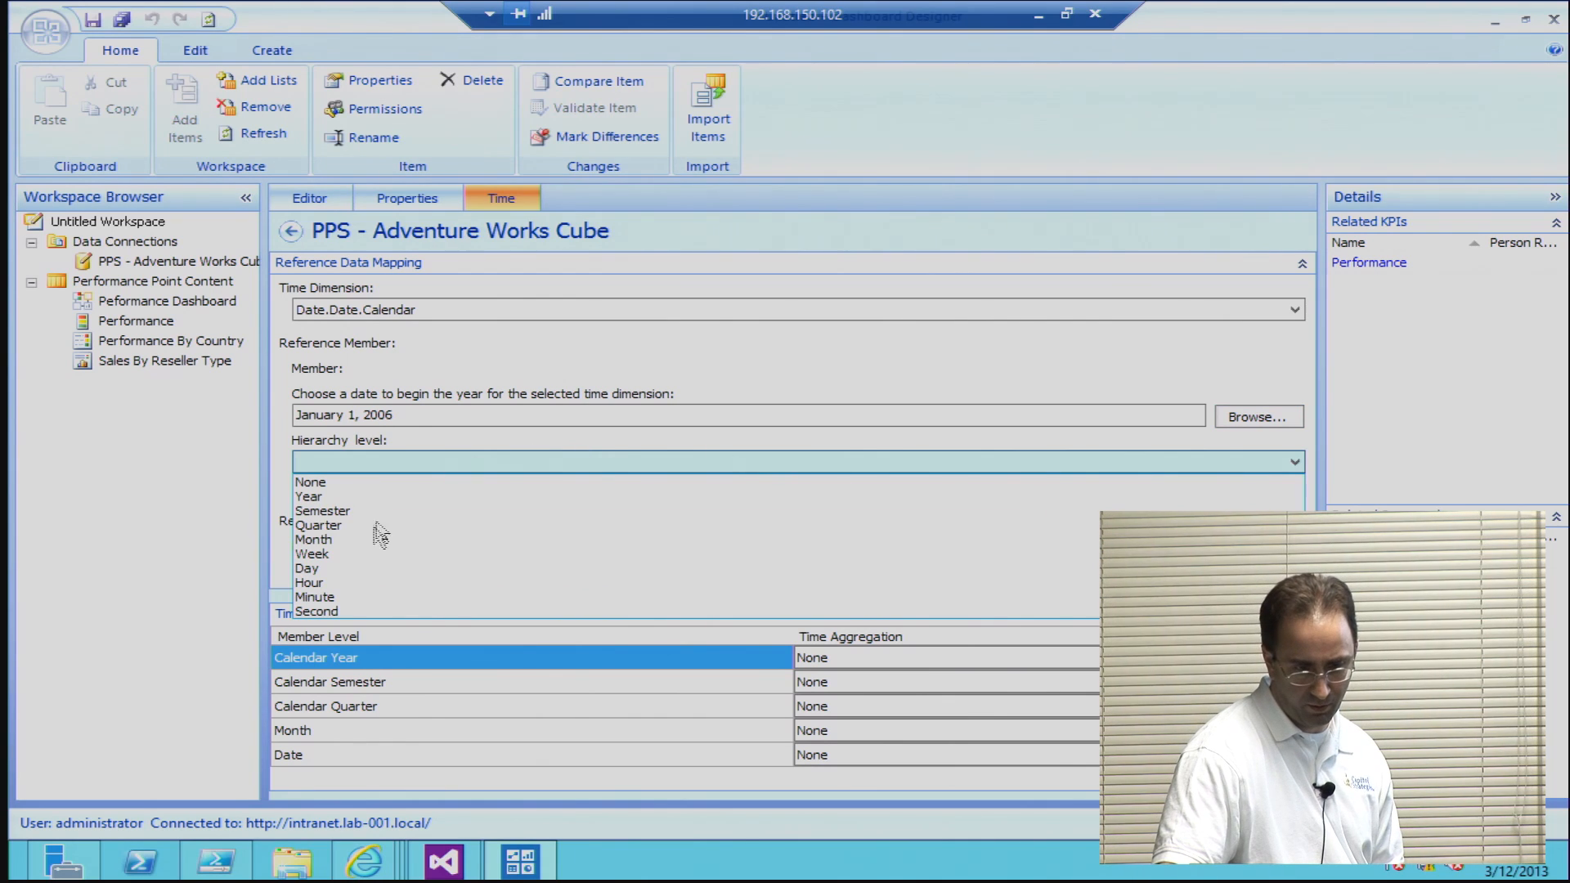
{"action": "left_click", "coordinate": [357, 572]}
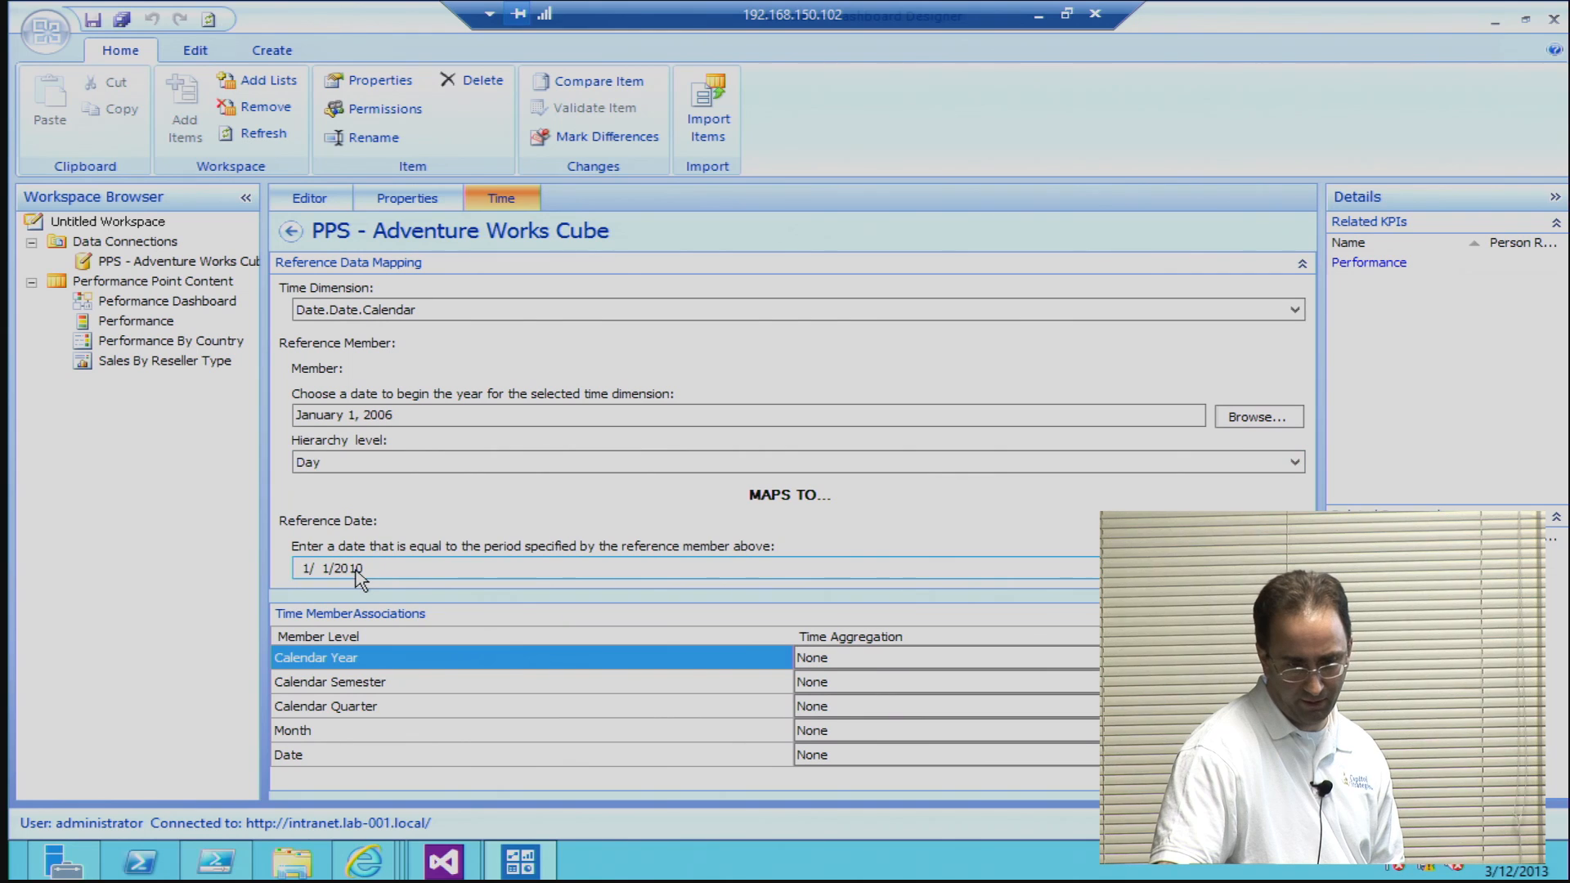
{"action": "left_click", "coordinate": [391, 579]}
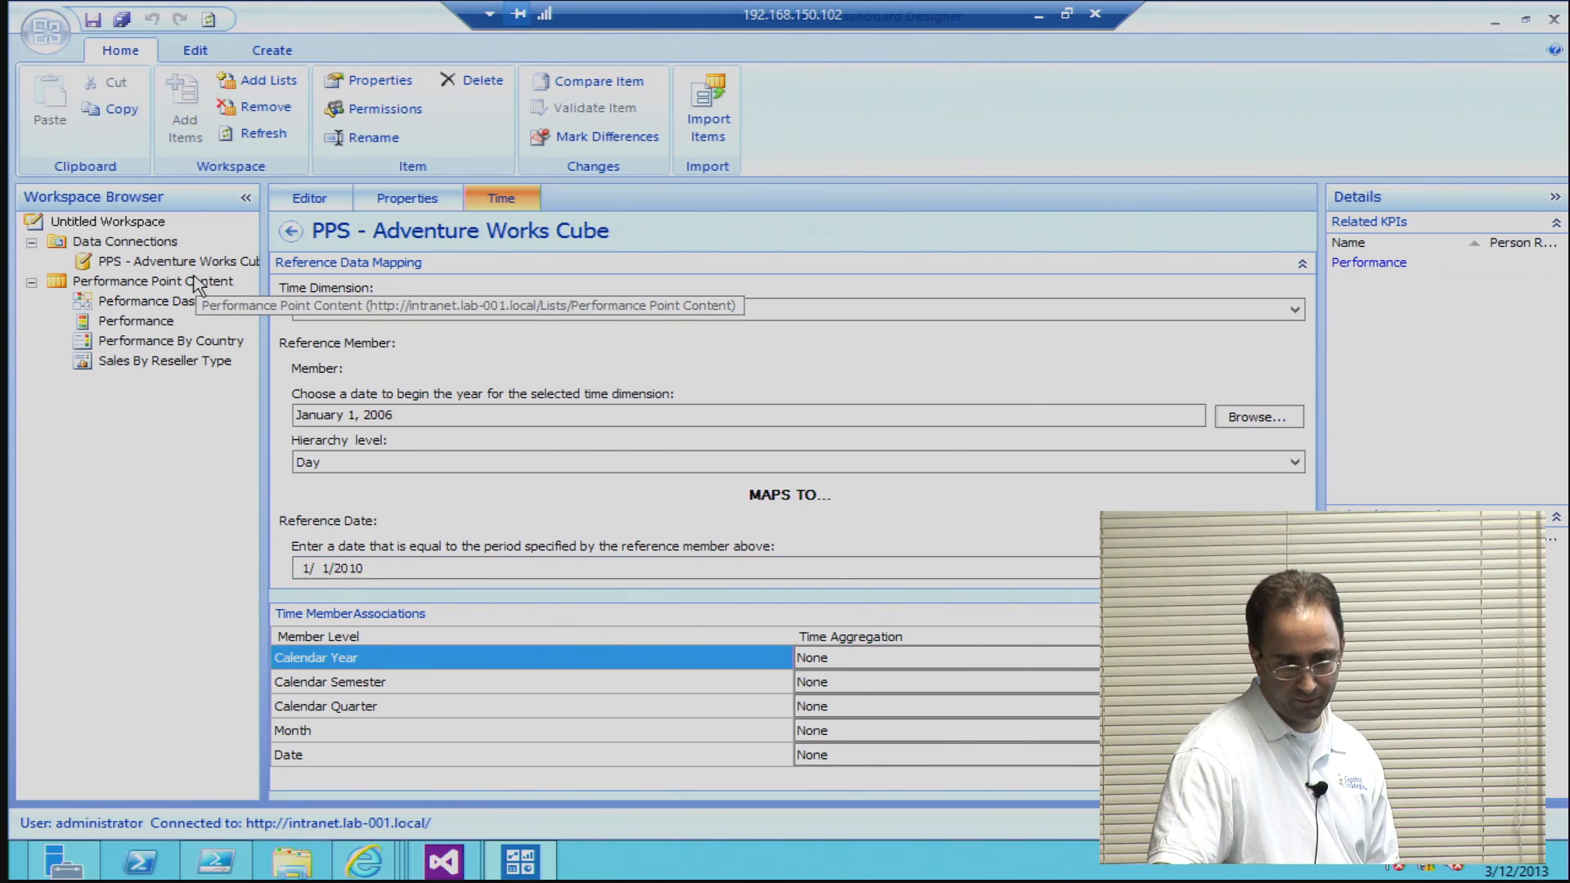
{"action": "left_click", "coordinate": [201, 281]}
{"action": "left_click", "coordinate": [192, 263]}
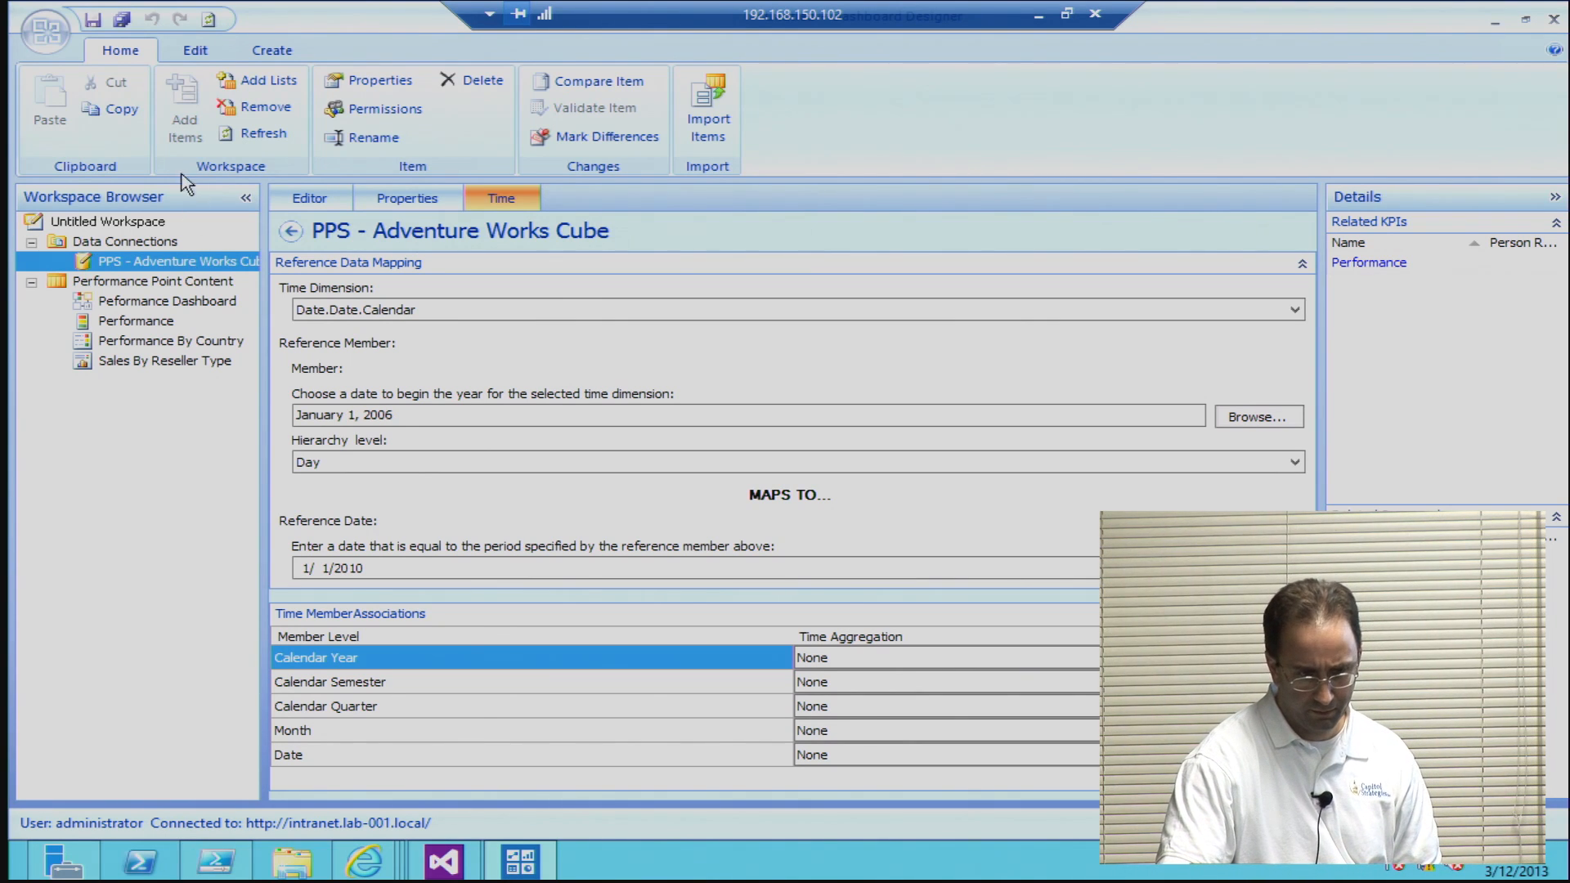
Step: Return to the Performance KPI's YTD data mapping and review the workspace and calculated metric options for its source
{"action": "left_click", "coordinate": [128, 302]}
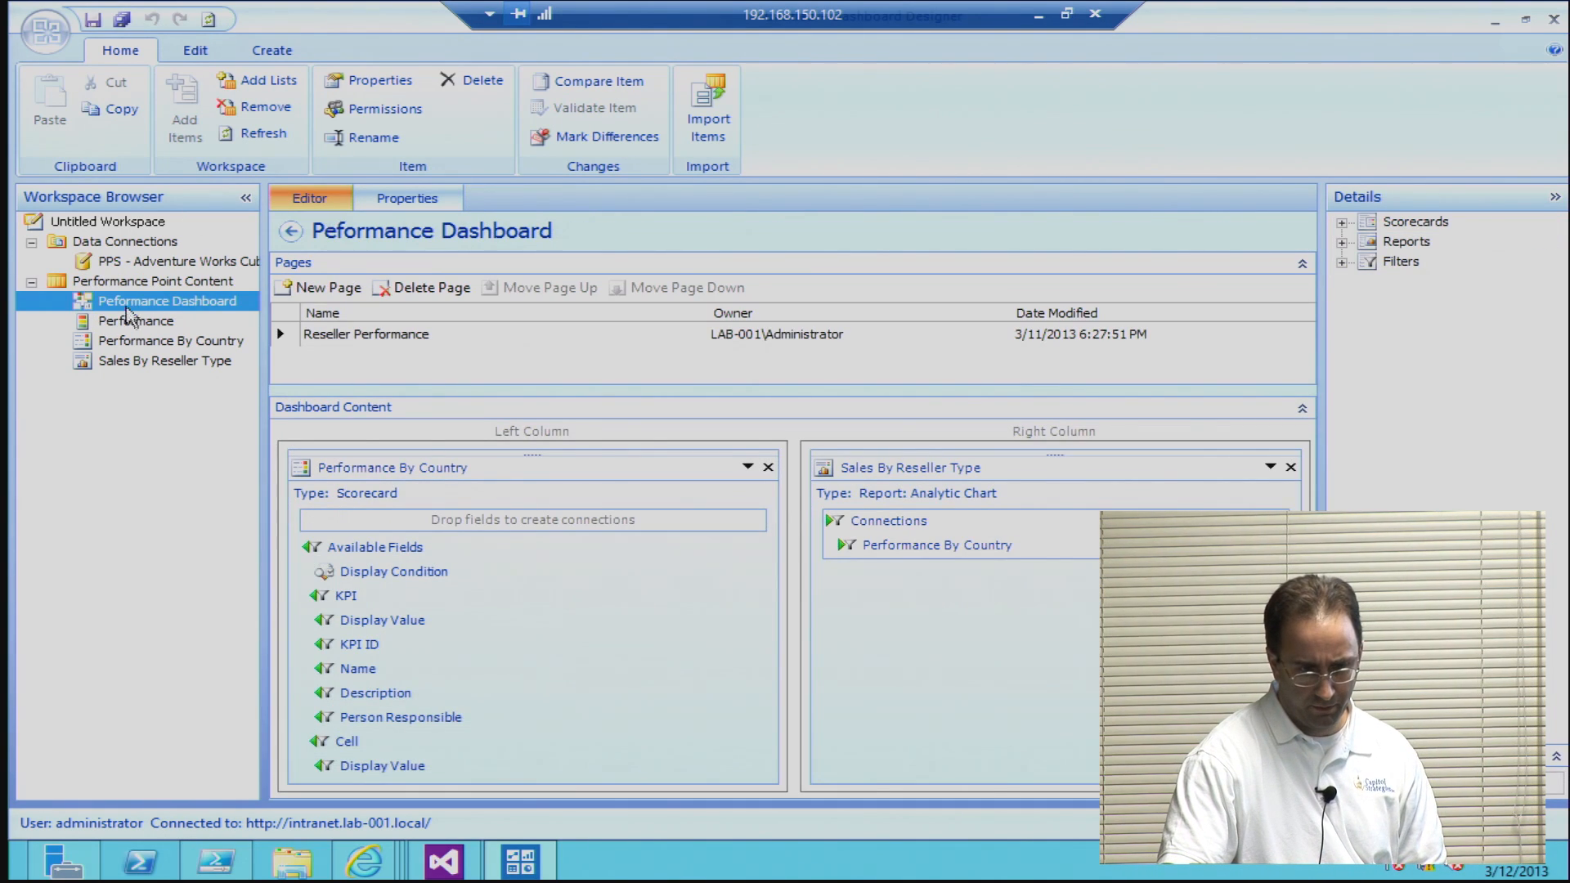
{"action": "left_click", "coordinate": [131, 322]}
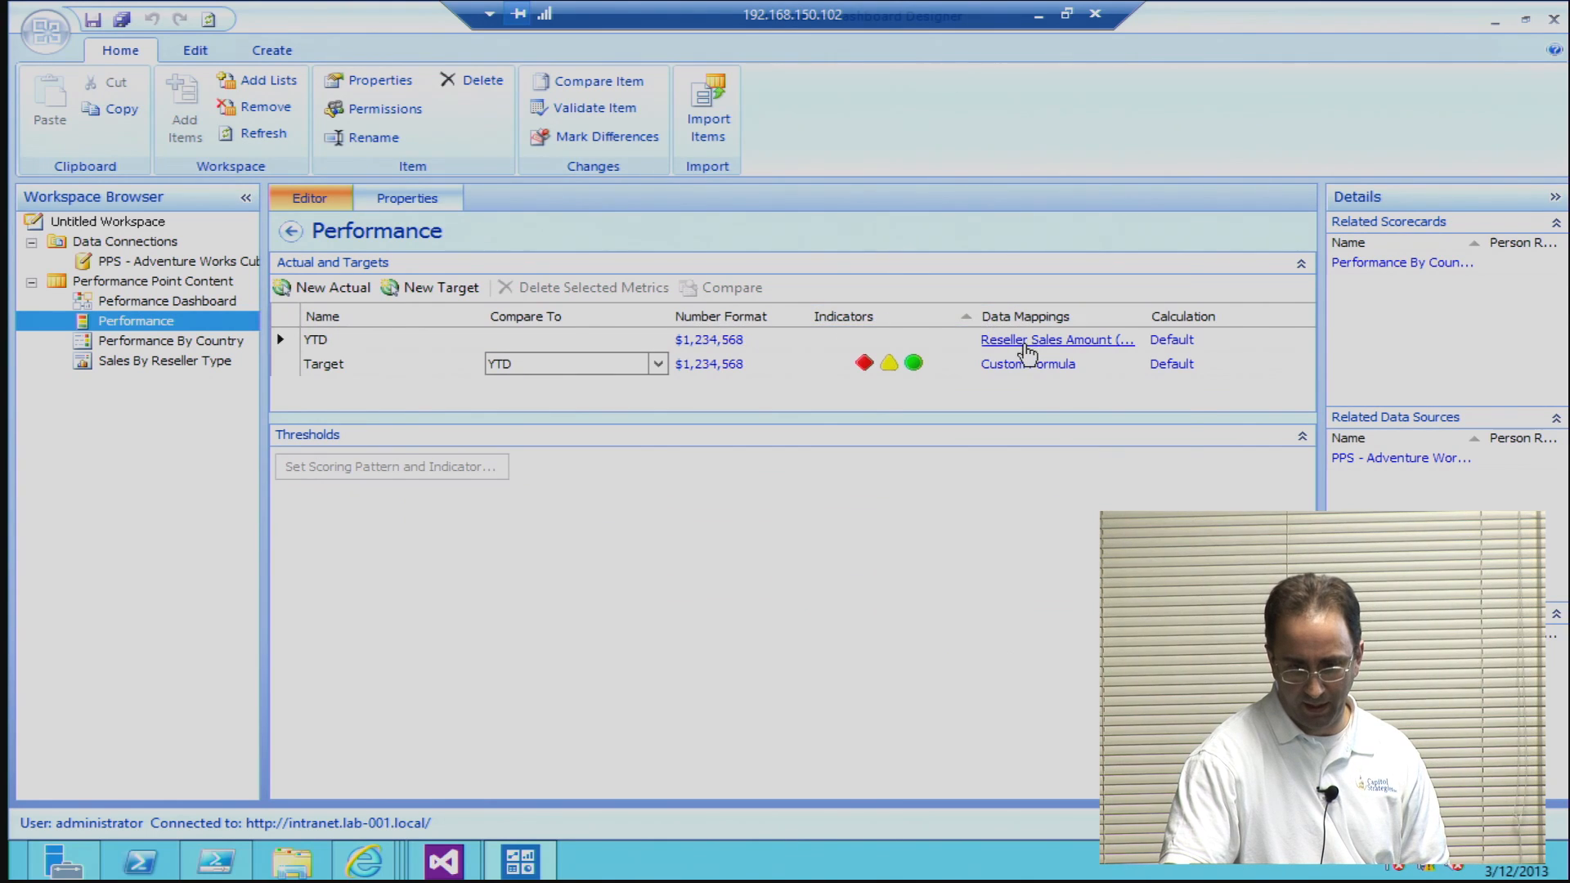
{"action": "left_click", "coordinate": [1026, 344]}
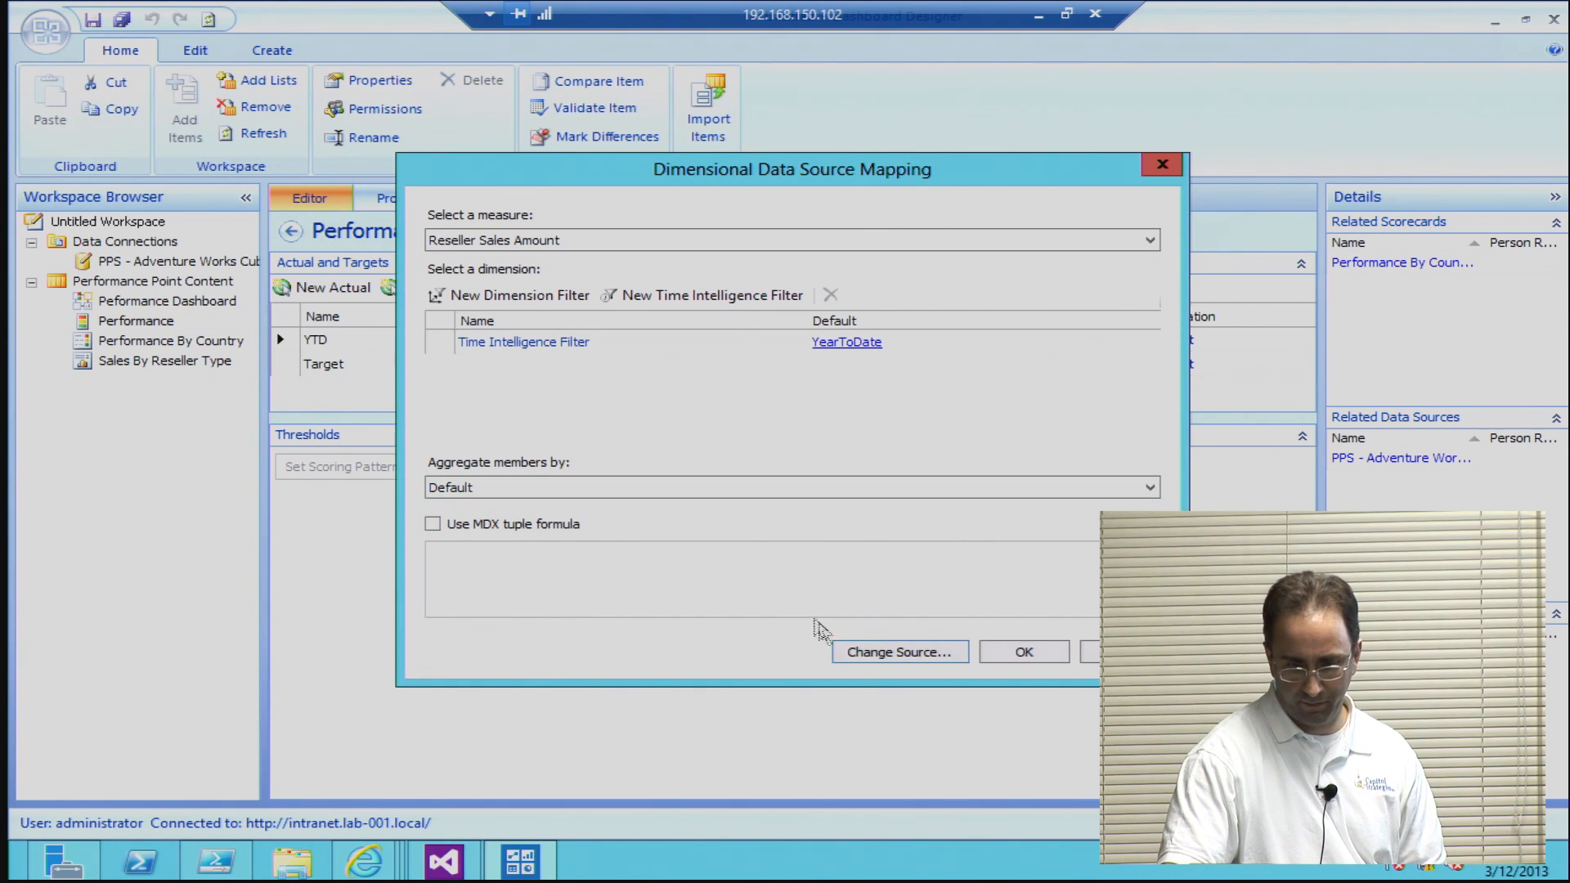
{"action": "left_click", "coordinate": [859, 651]}
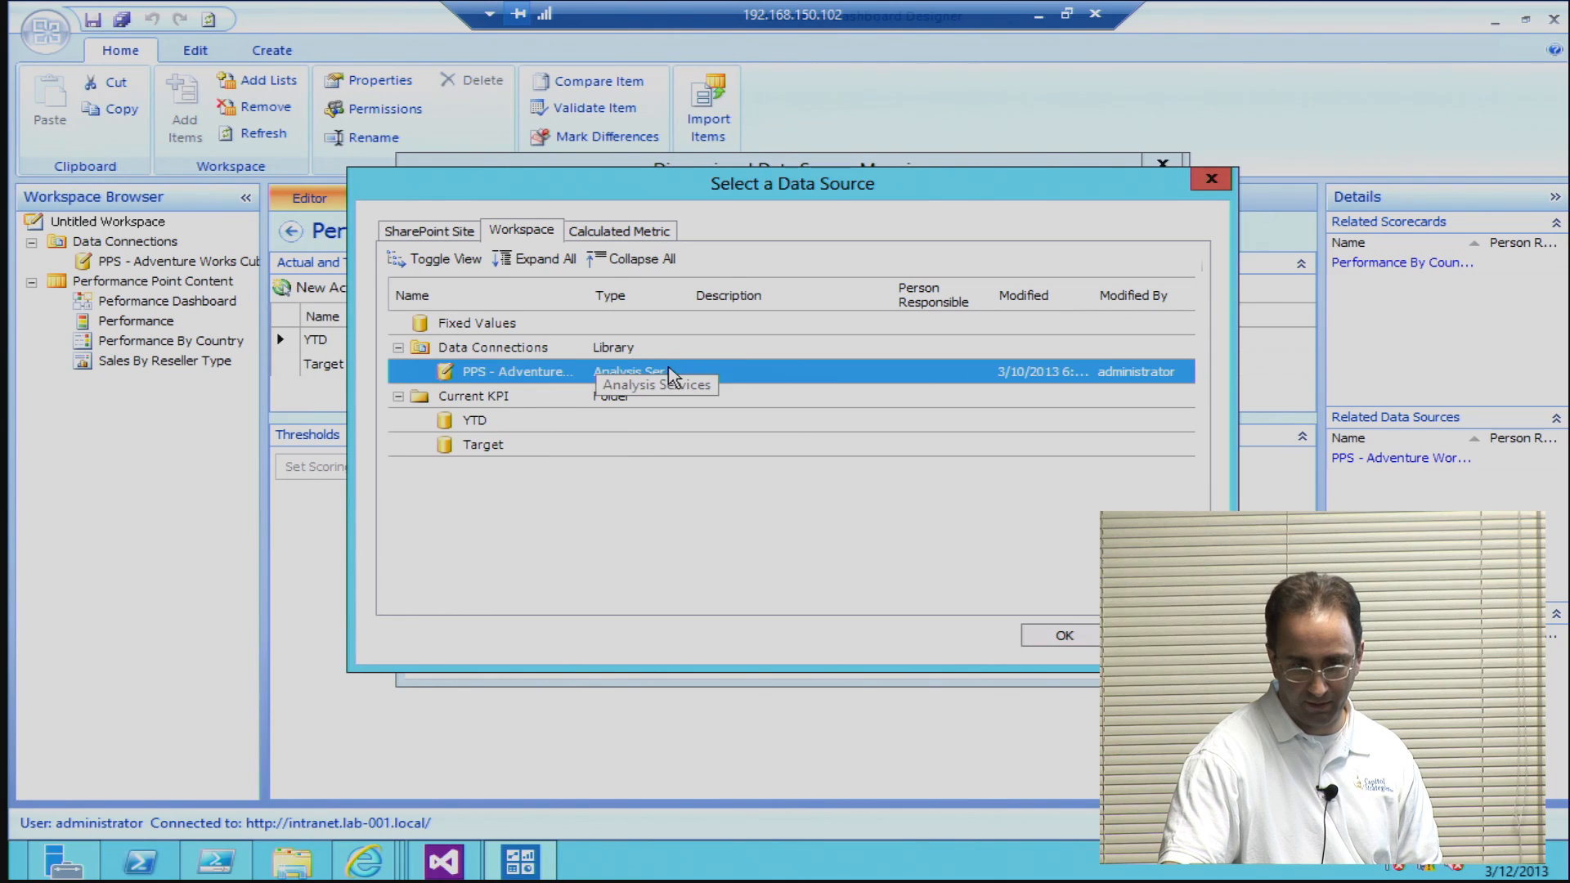
{"action": "left_click", "coordinate": [622, 231]}
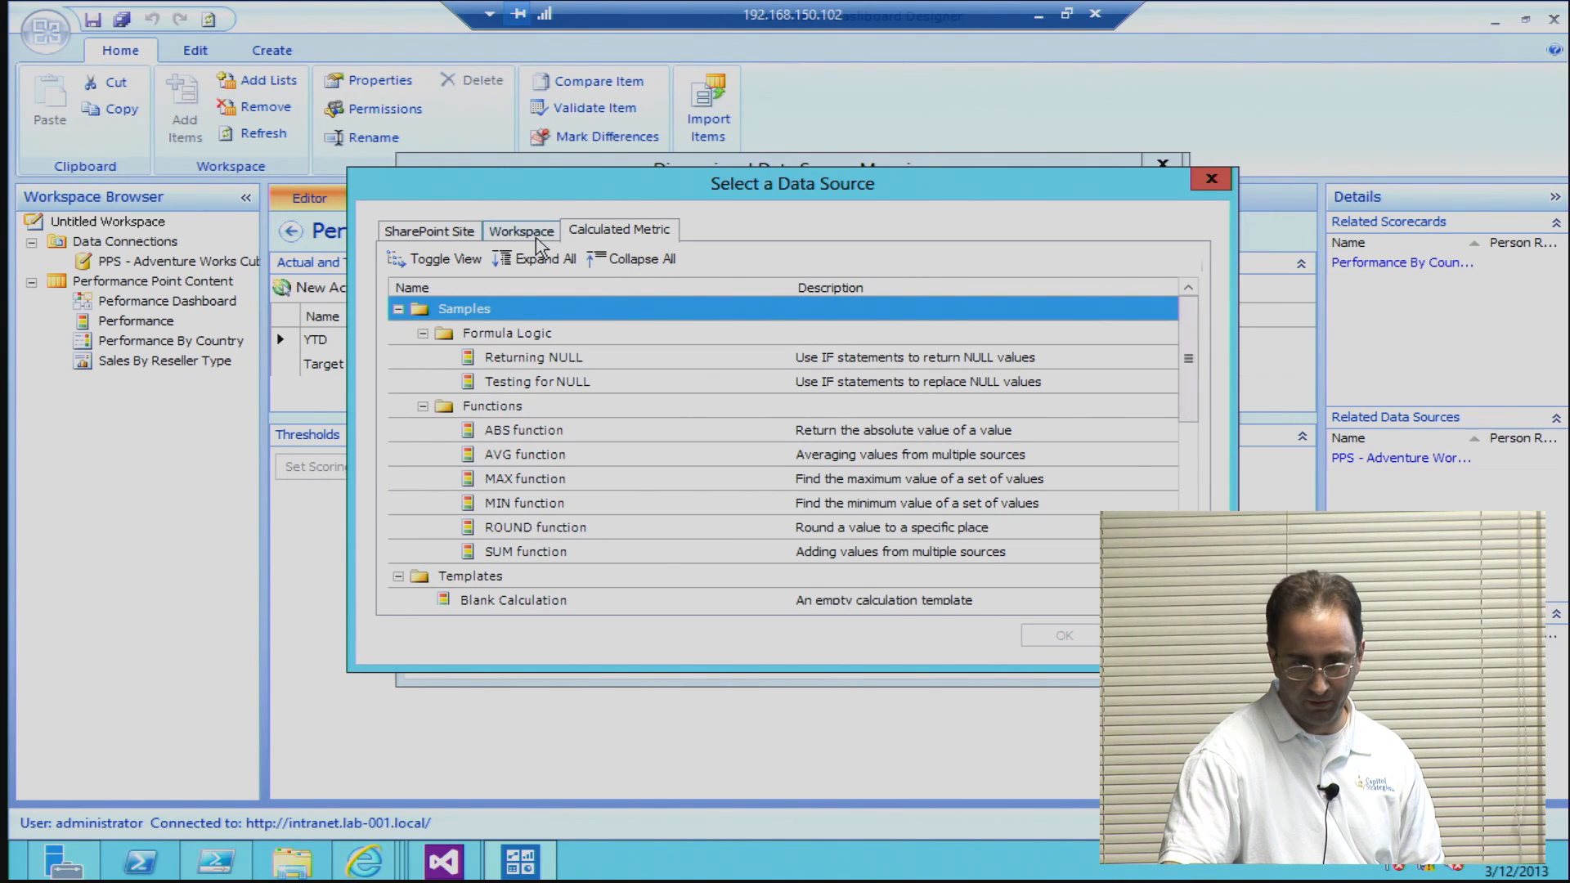
{"action": "left_click", "coordinate": [536, 239]}
{"action": "left_click", "coordinate": [1064, 636]}
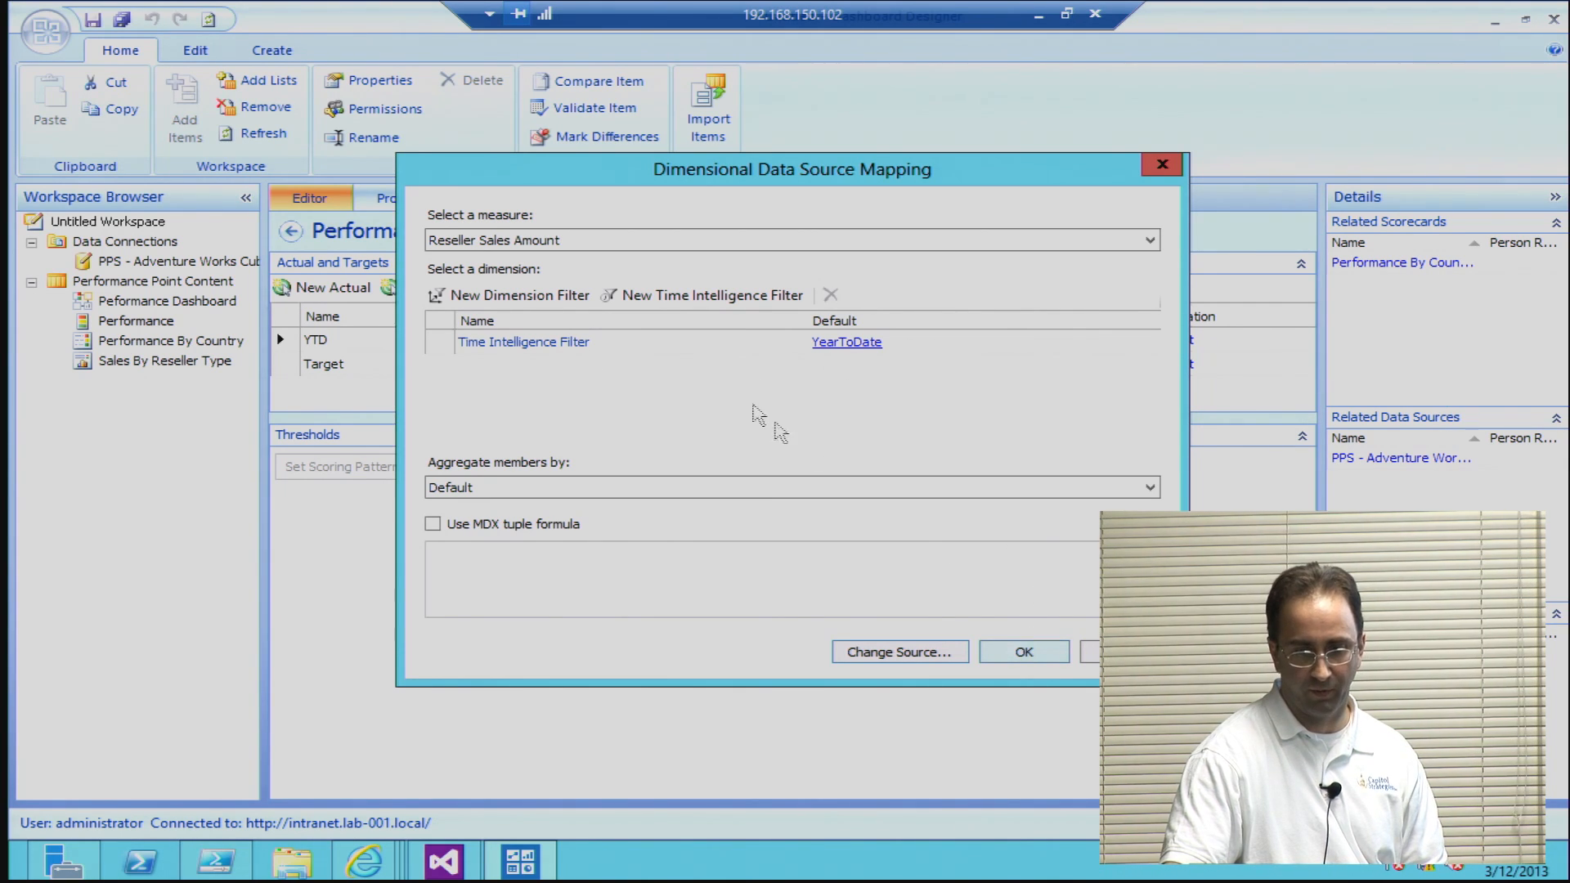
Step: Close the YTD mapping and inspect the scoring thresholds behind the Target metric's indicators
{"action": "left_click", "coordinate": [1042, 652]}
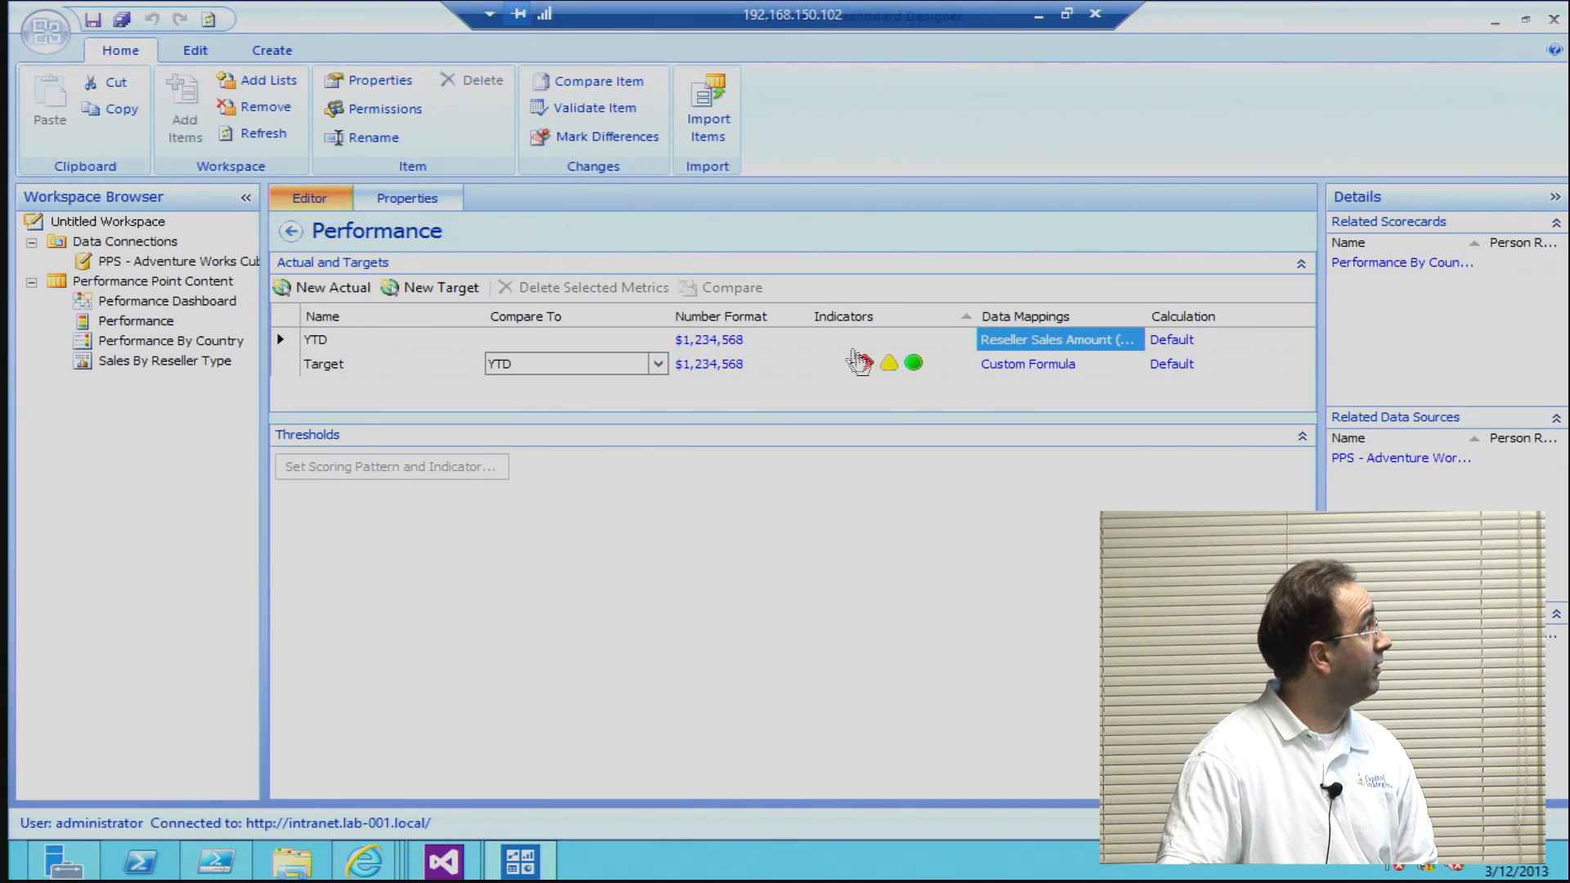
{"action": "left_click", "coordinate": [871, 366]}
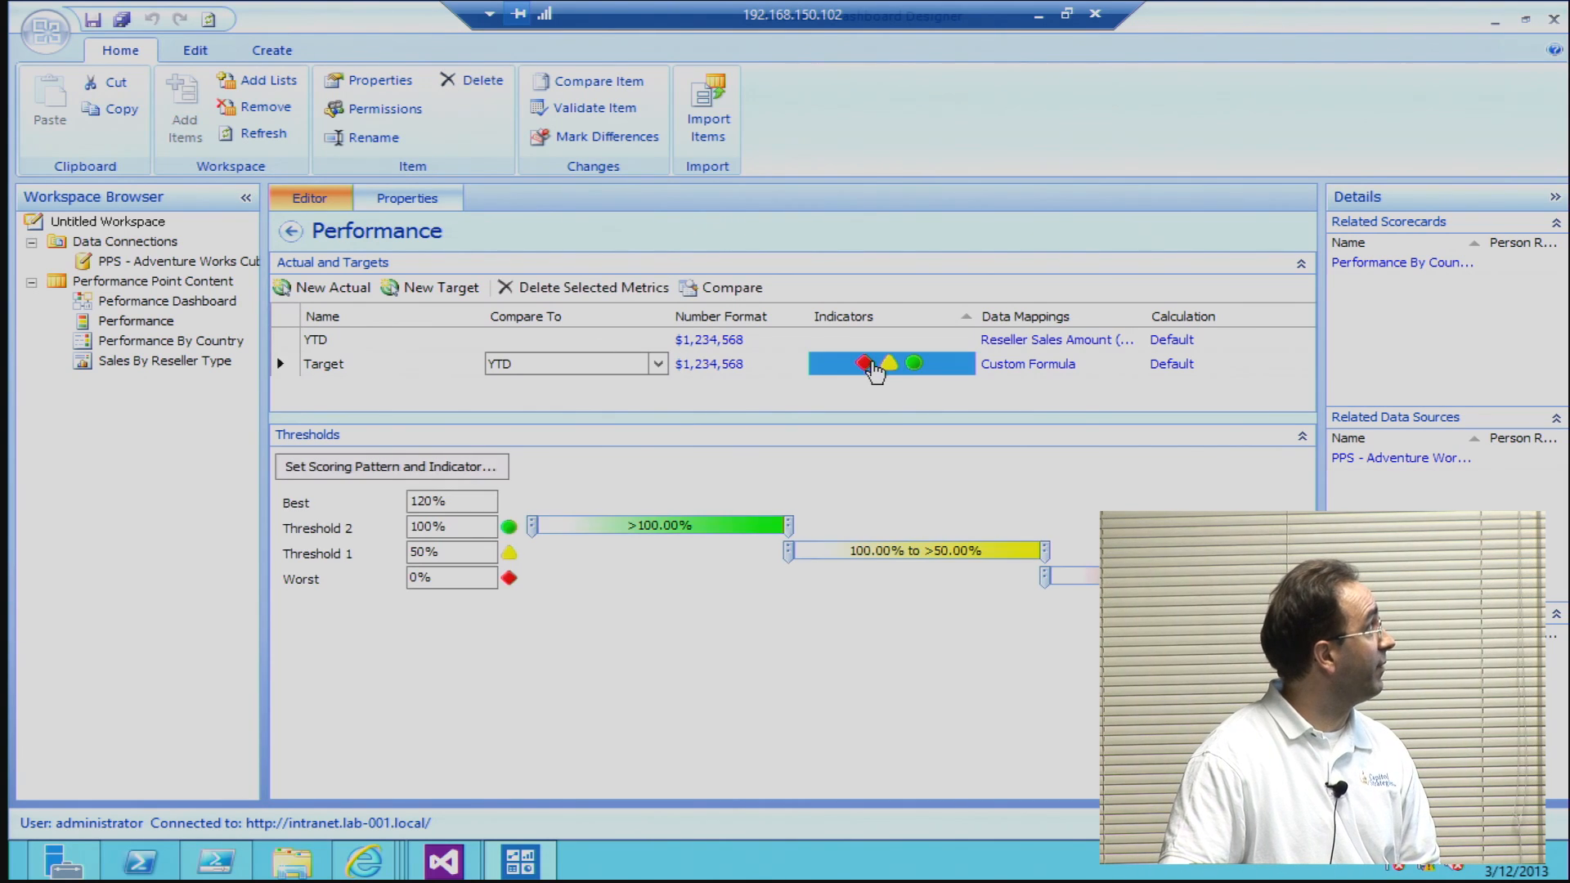
{"action": "left_click", "coordinate": [462, 497]}
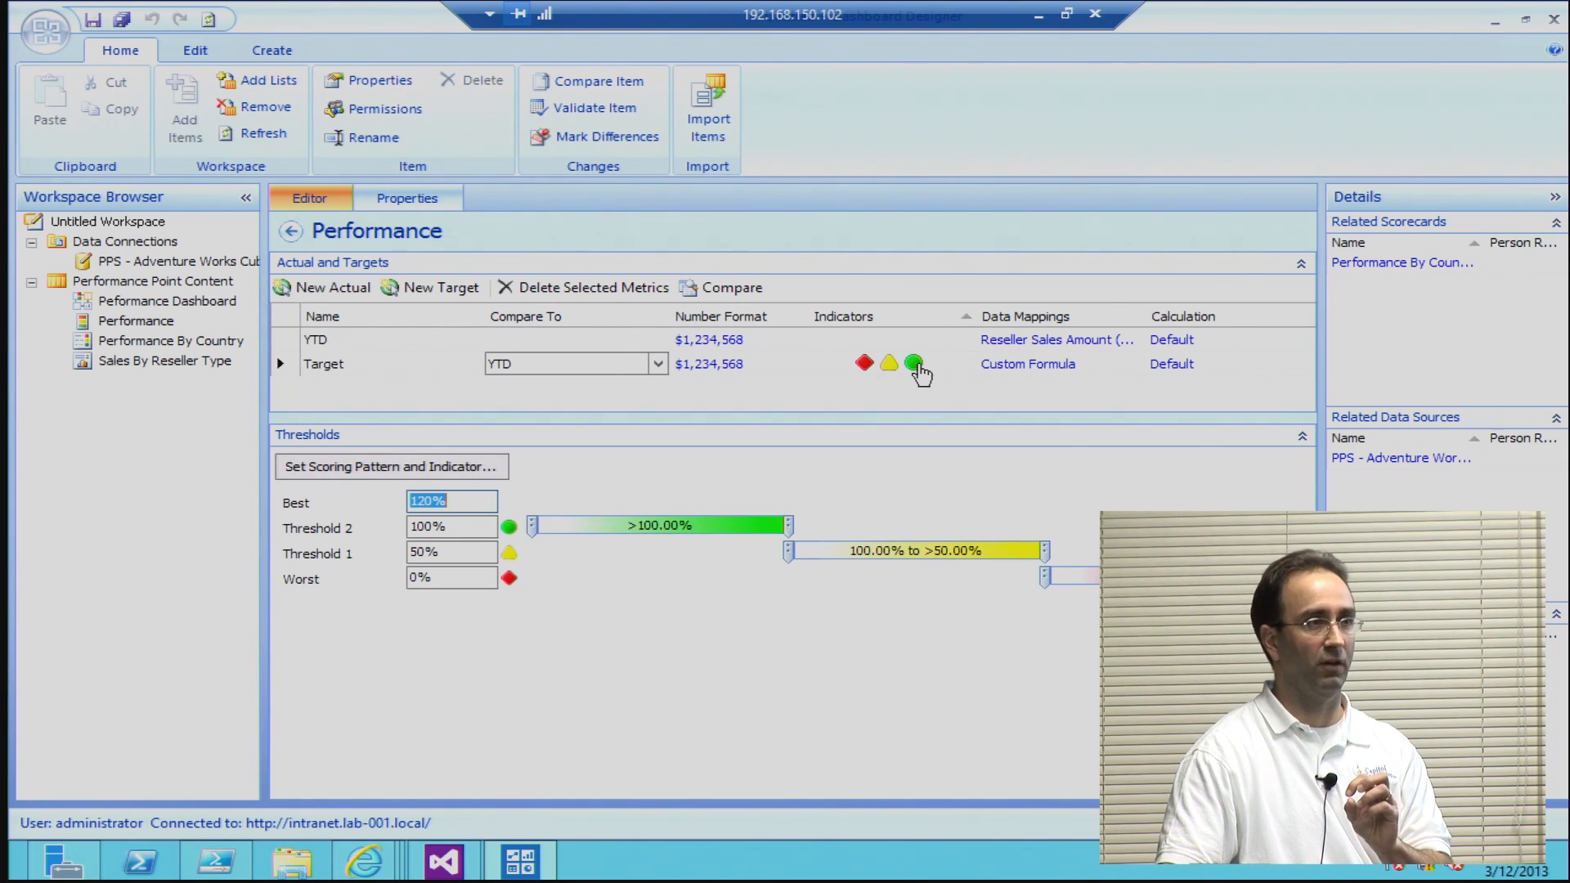
Step: Open the LastYearsSales source in the Target's custom formula mapping, preview its Year-1 time formula, and leave the formula editor without changes
{"action": "left_click", "coordinate": [1047, 365]}
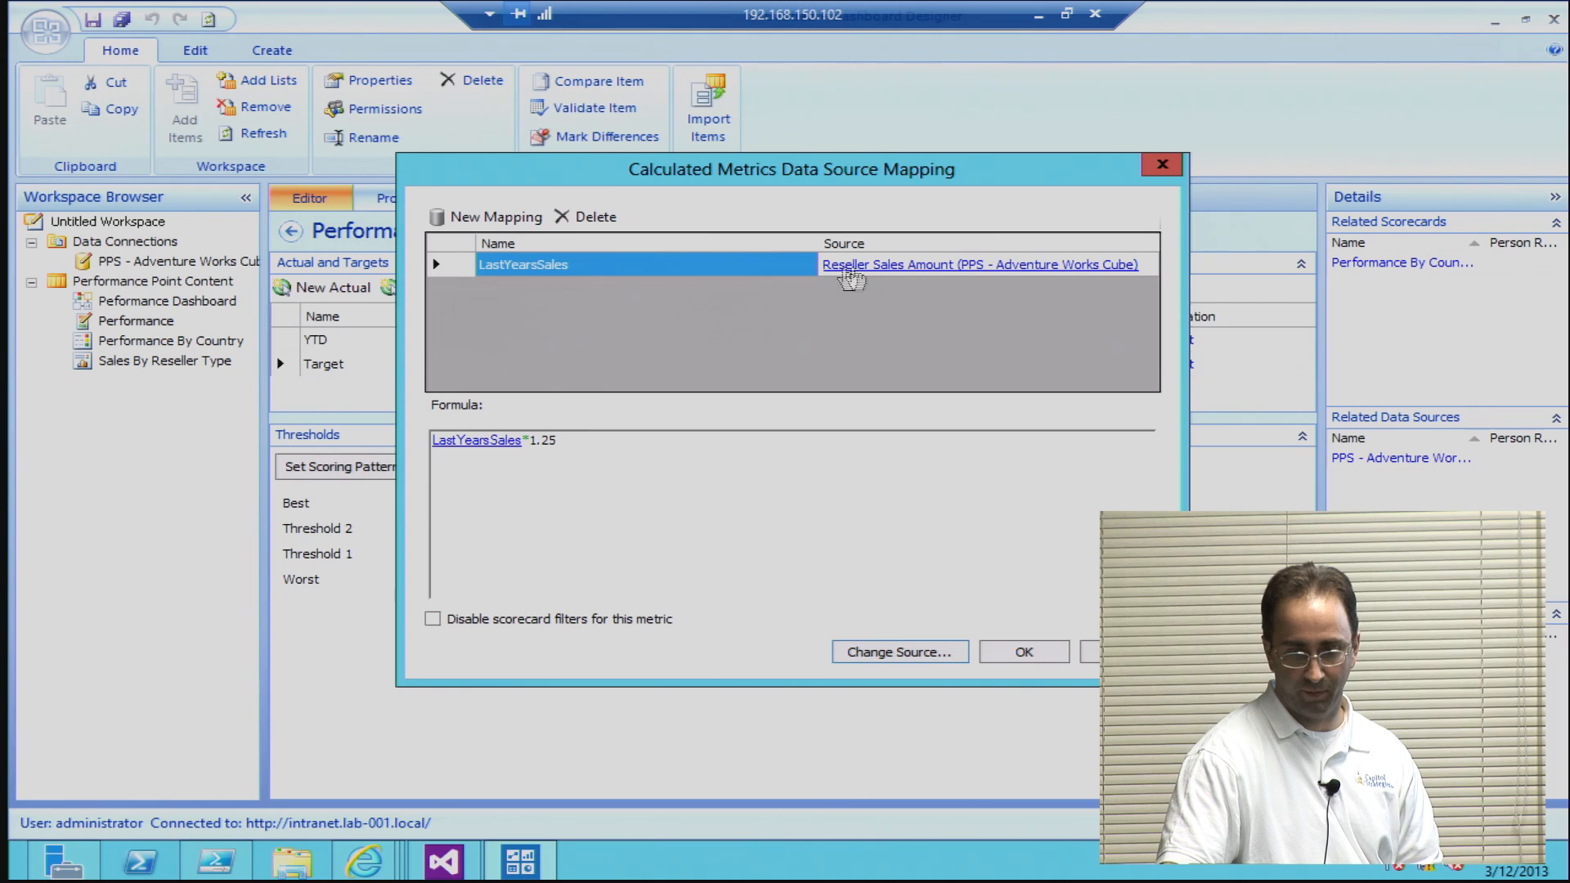
{"action": "left_click", "coordinate": [850, 266]}
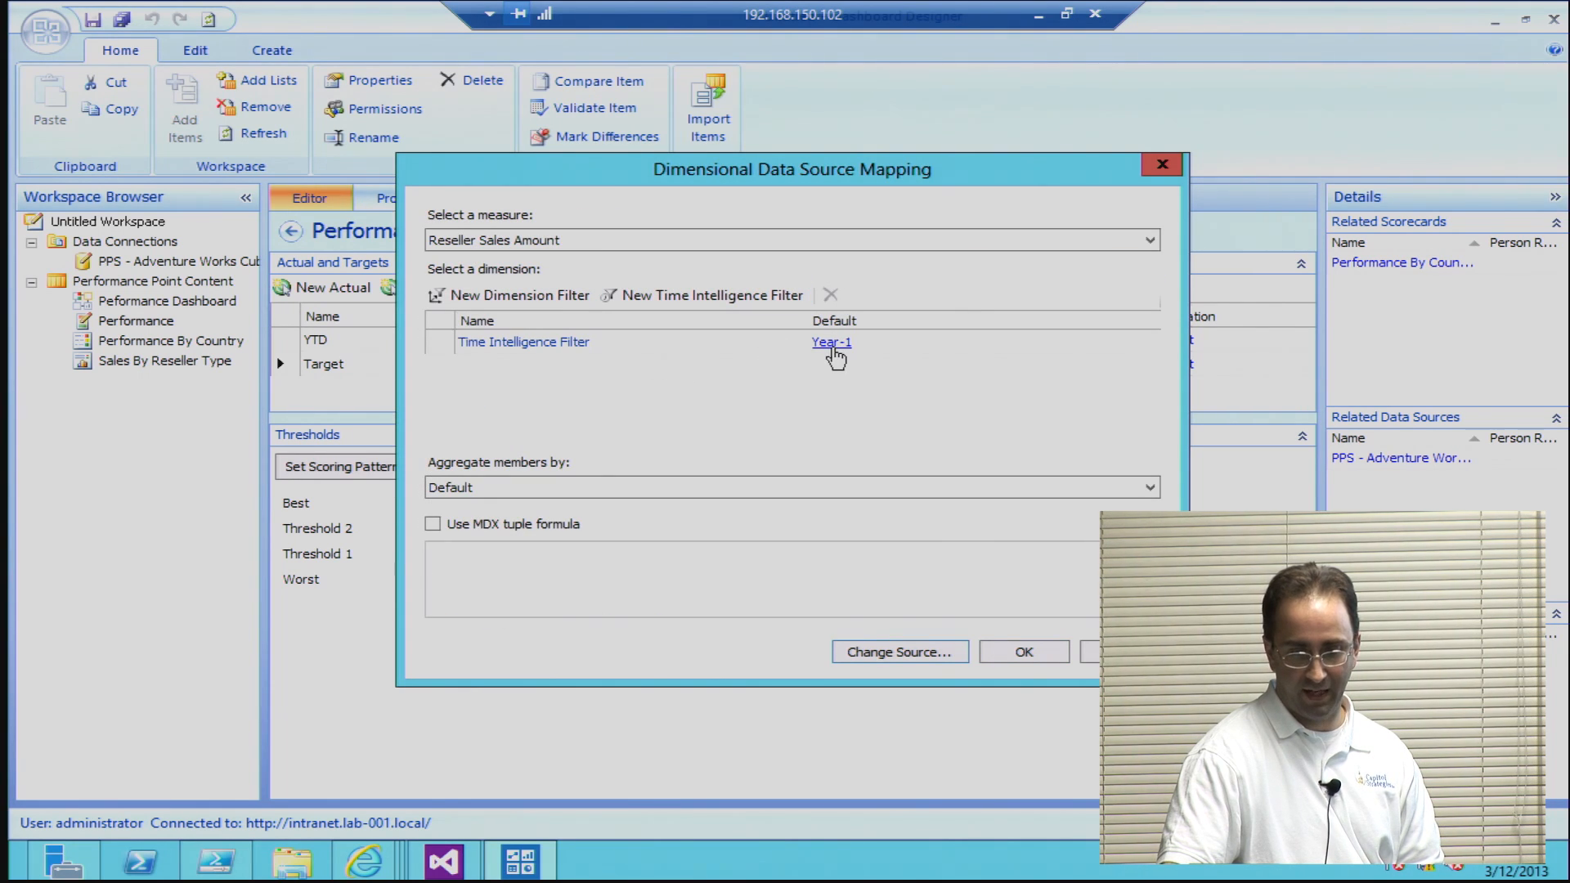
{"action": "double_click", "coordinate": [562, 355]}
{"action": "left_click", "coordinate": [672, 284]}
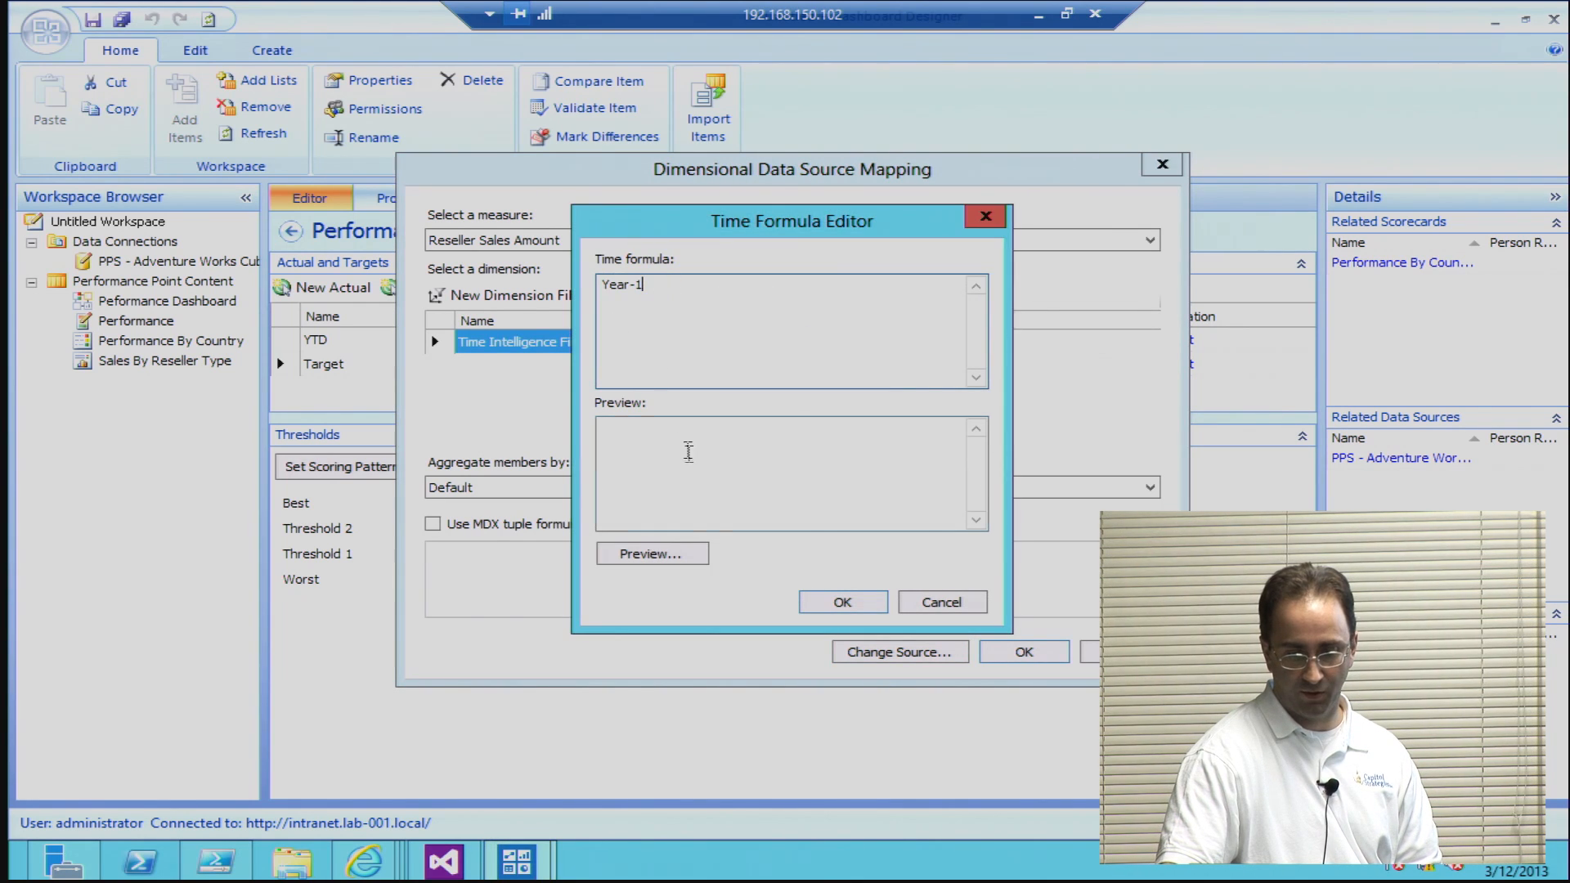
{"action": "left_click", "coordinate": [663, 556]}
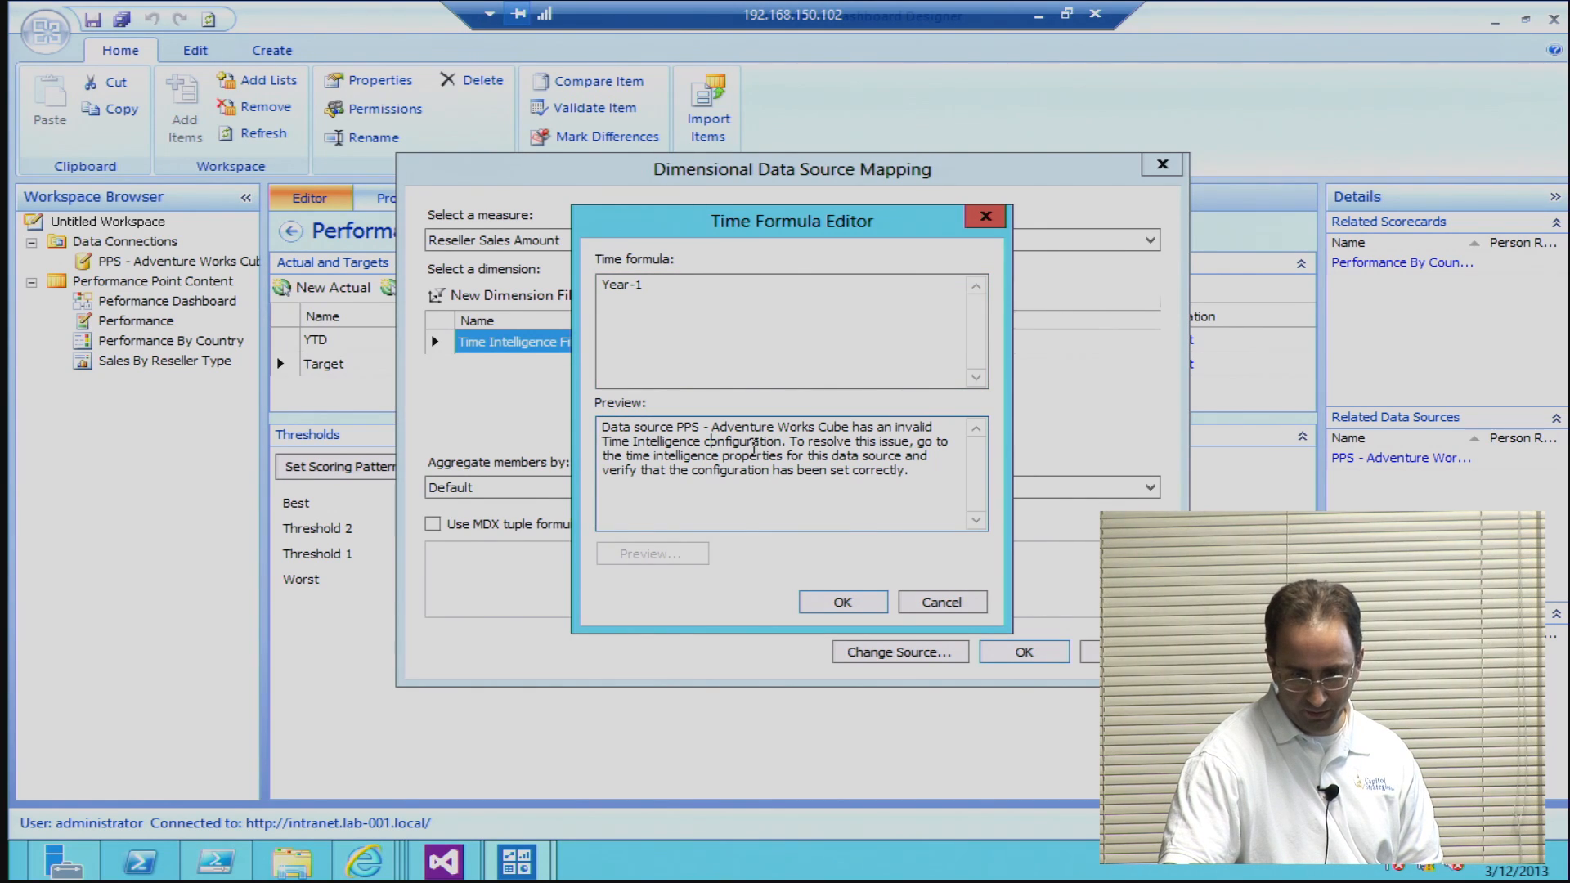
{"action": "left_click", "coordinate": [683, 292]}
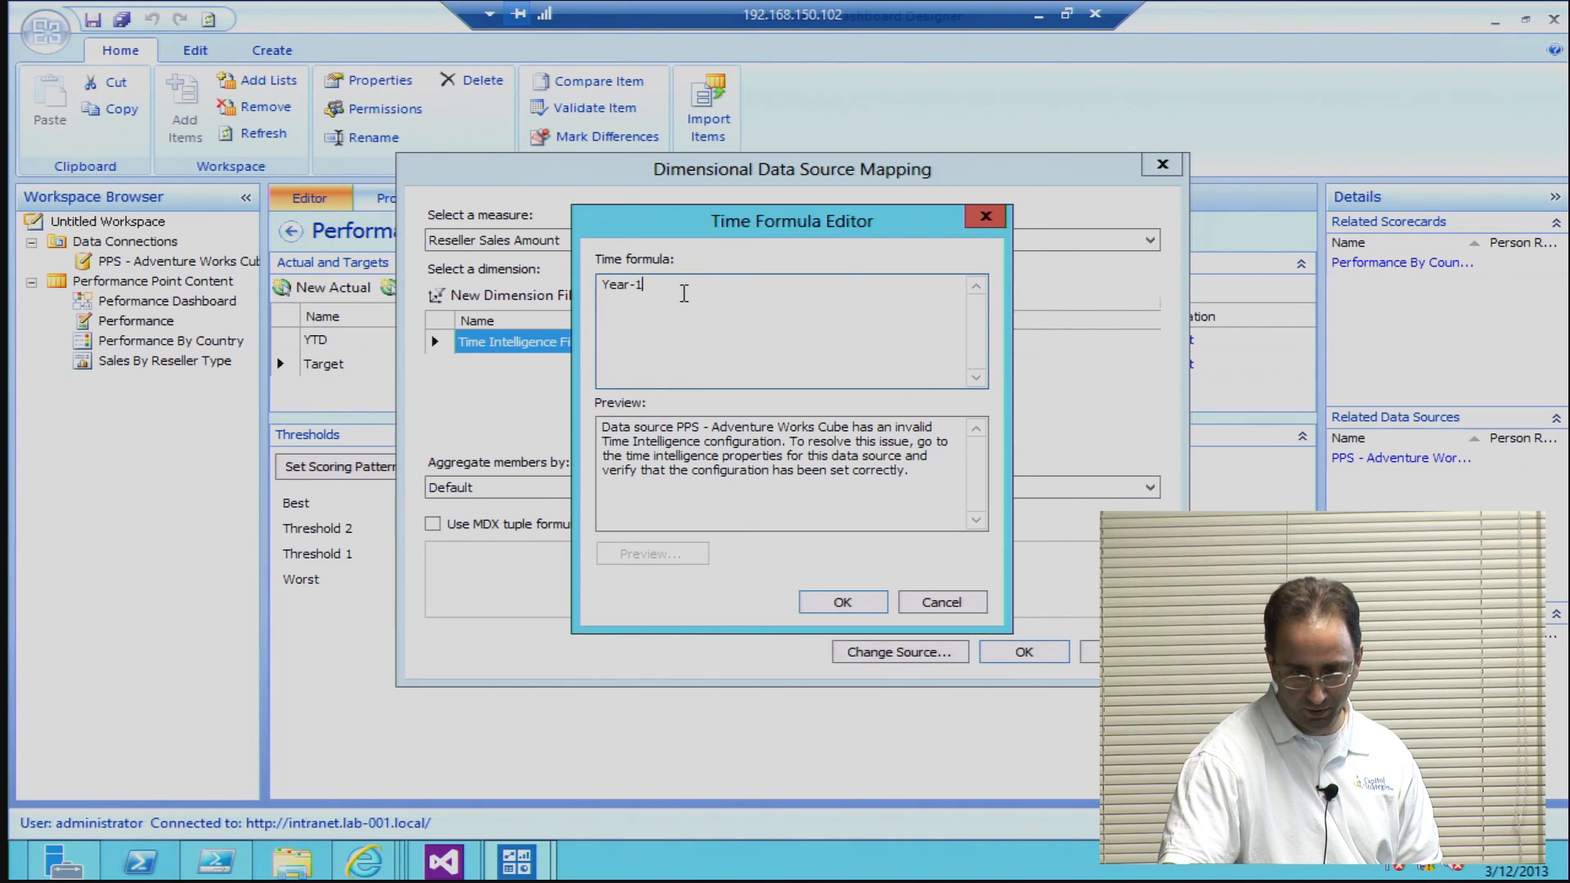
{"action": "left_click", "coordinate": [939, 601]}
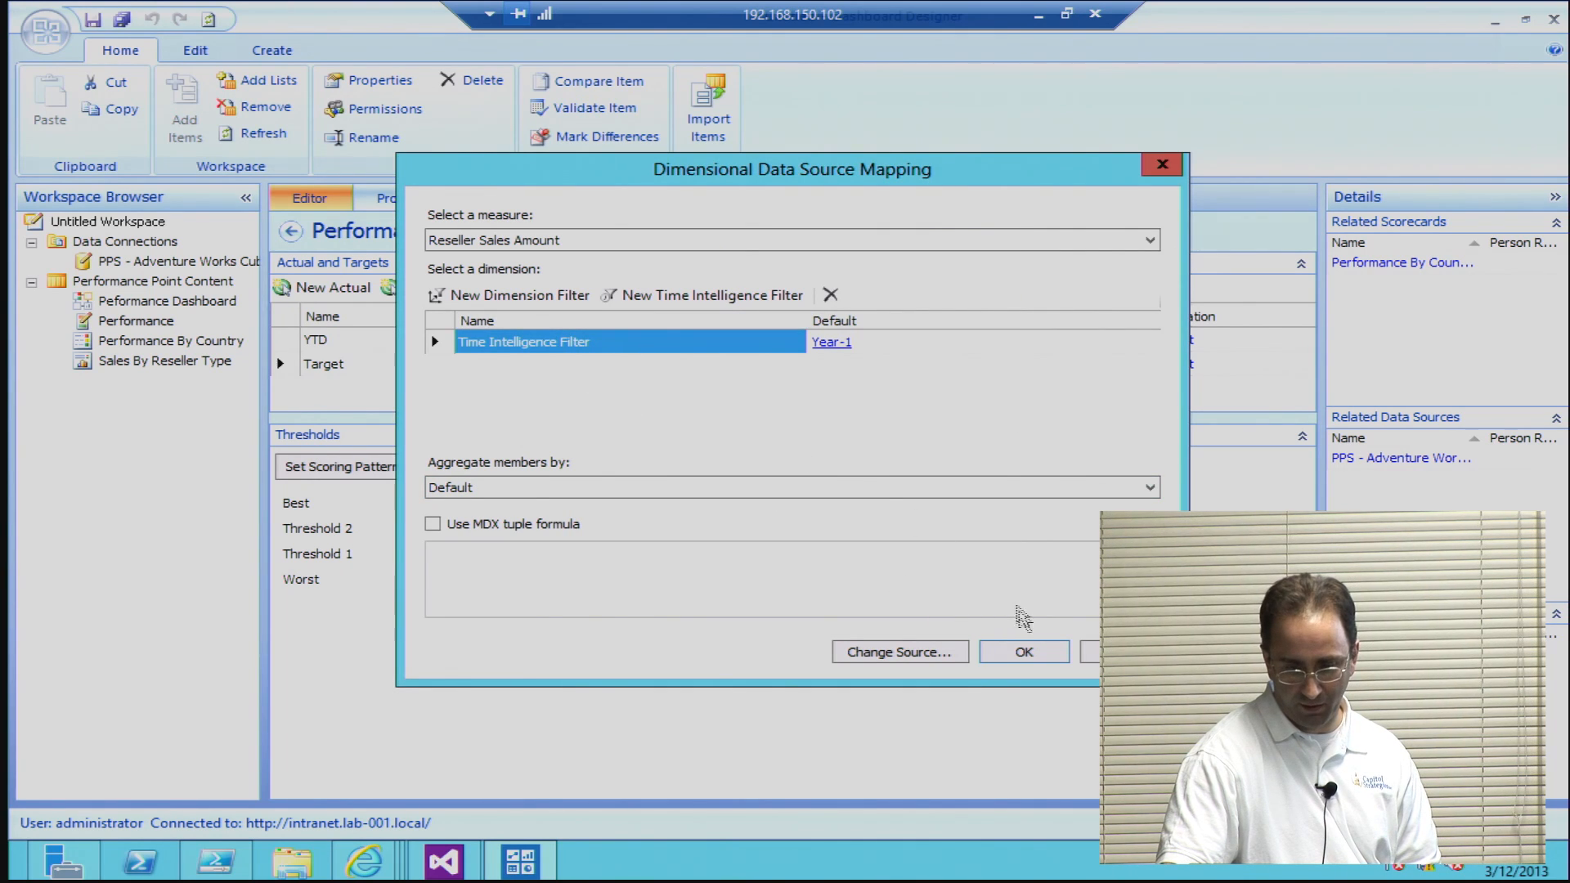
Step: Return to the Target's calculated metric mapping, review the formula based on LastYearsSales, and close the mapping without changes
{"action": "left_click", "coordinate": [1024, 652]}
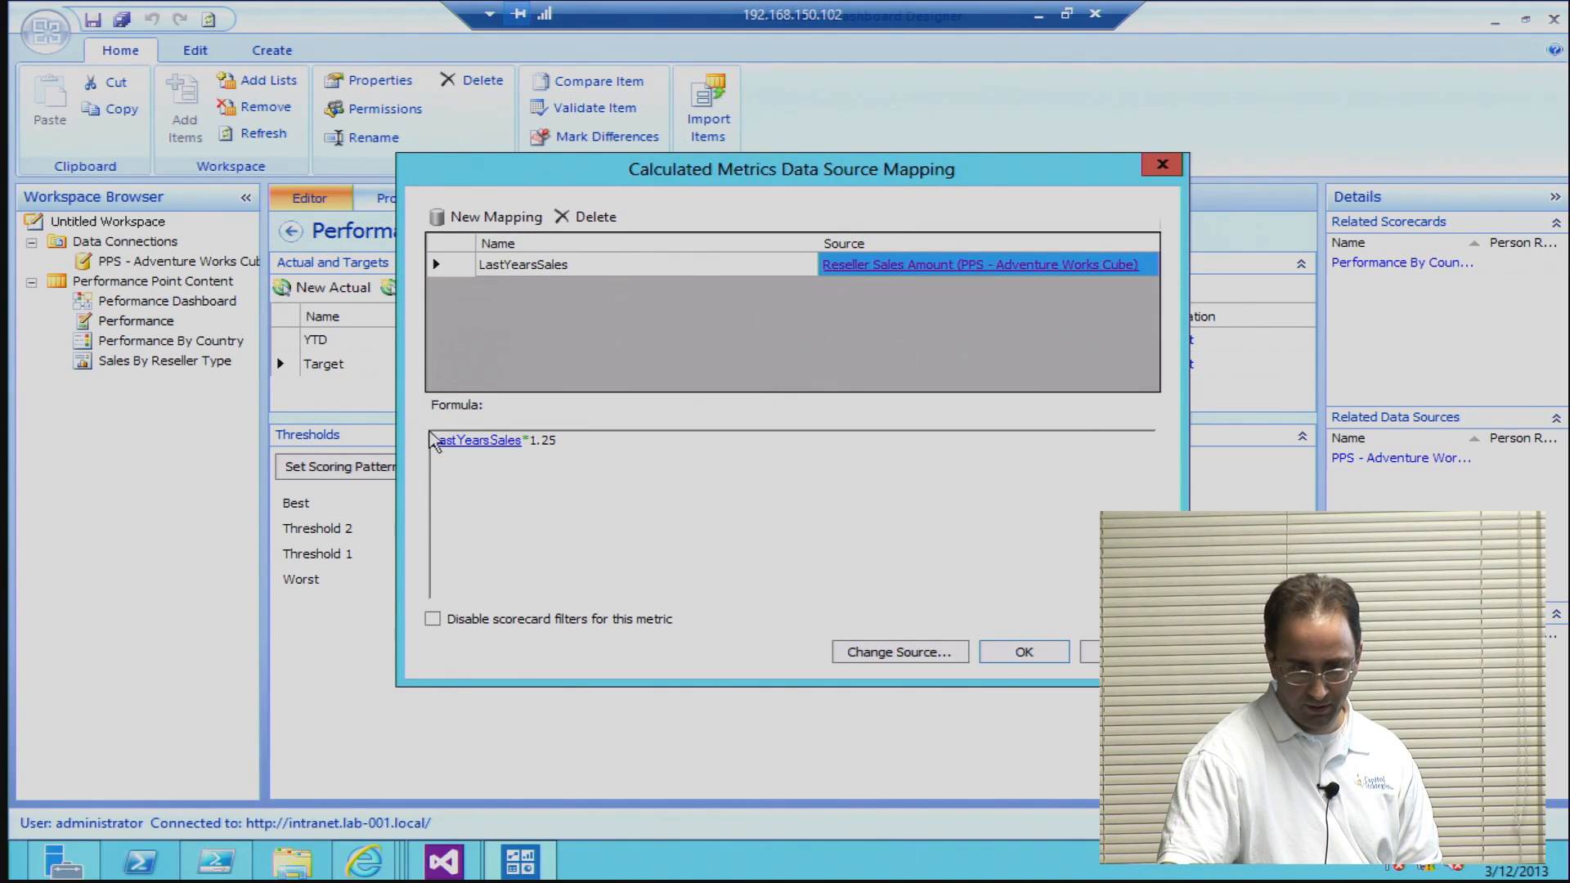
{"action": "key", "text": "ctrl+a"}
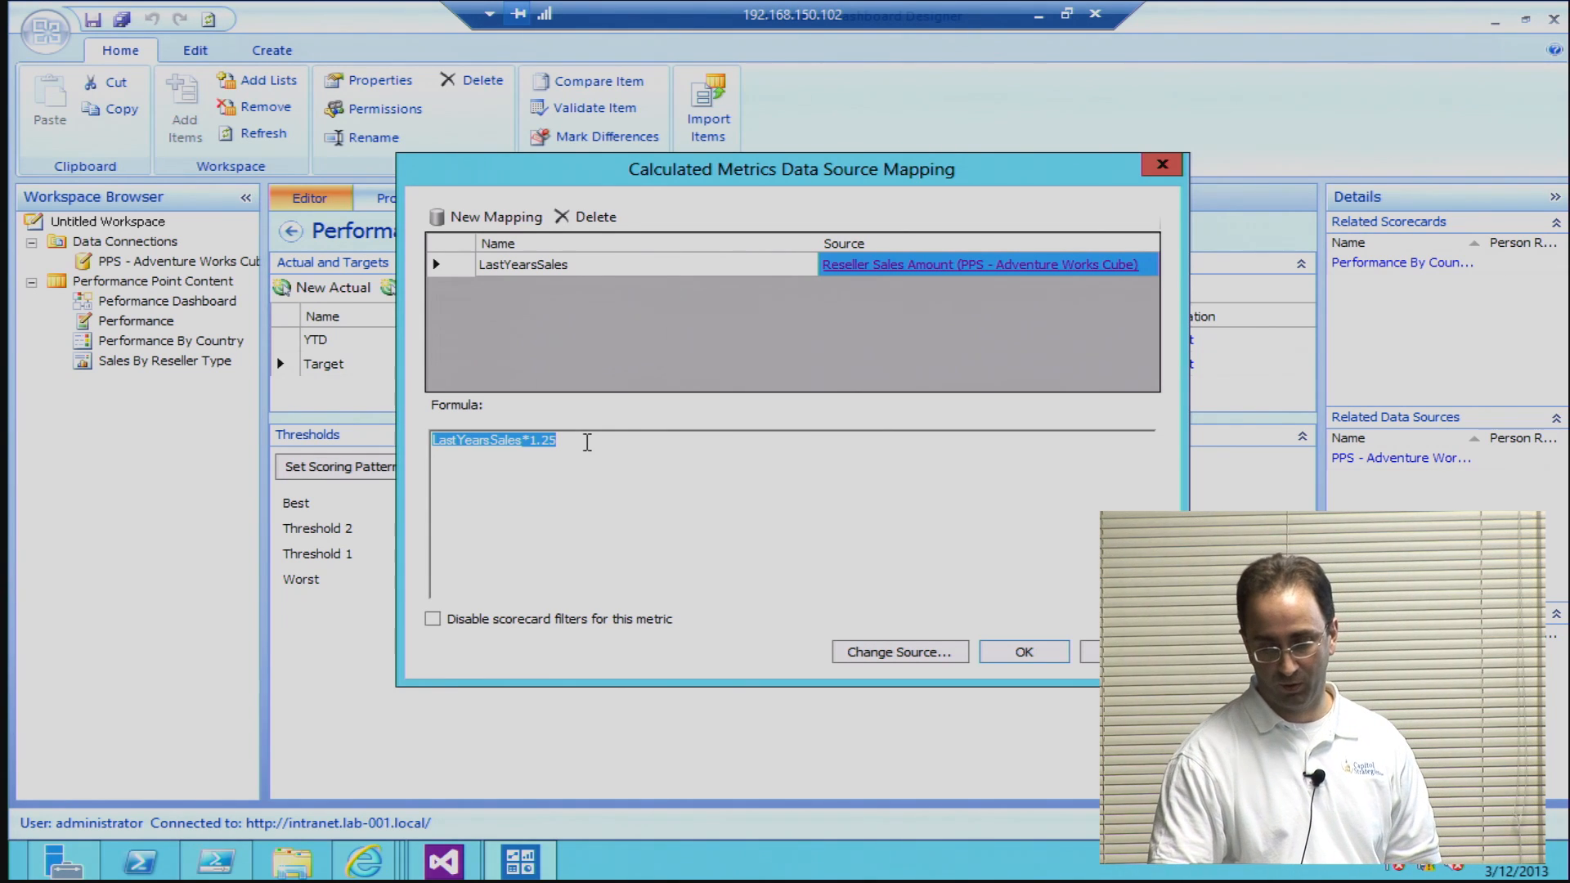
{"action": "left_click", "coordinate": [1122, 652]}
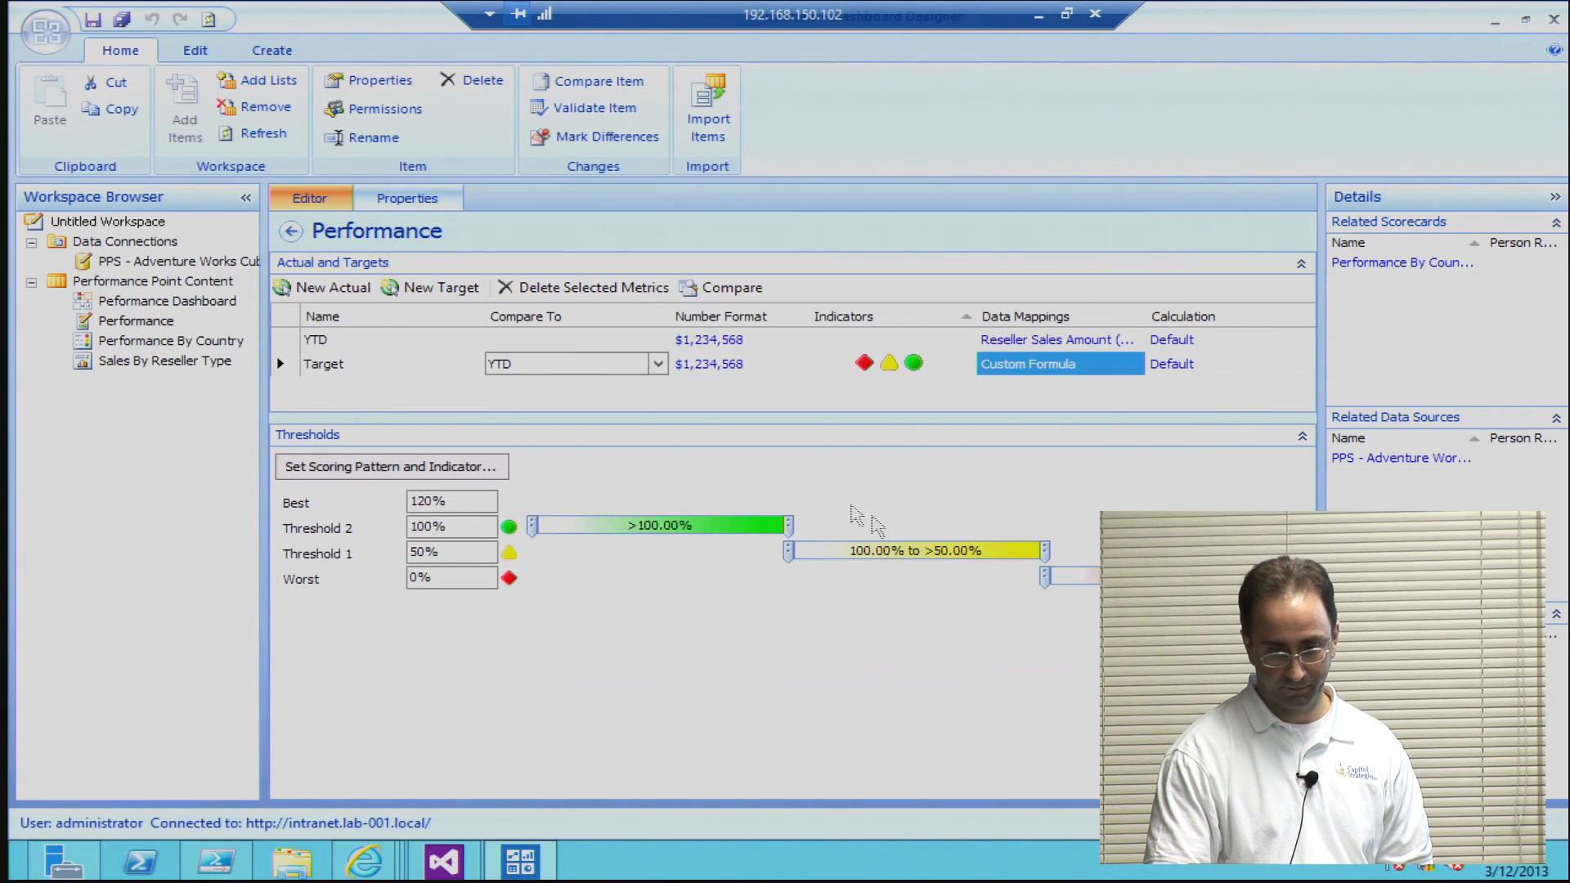
Step: View the Performance By Country scorecard and its Performance row, and open the Peformance Dashboard for review
{"action": "left_click", "coordinate": [141, 347]}
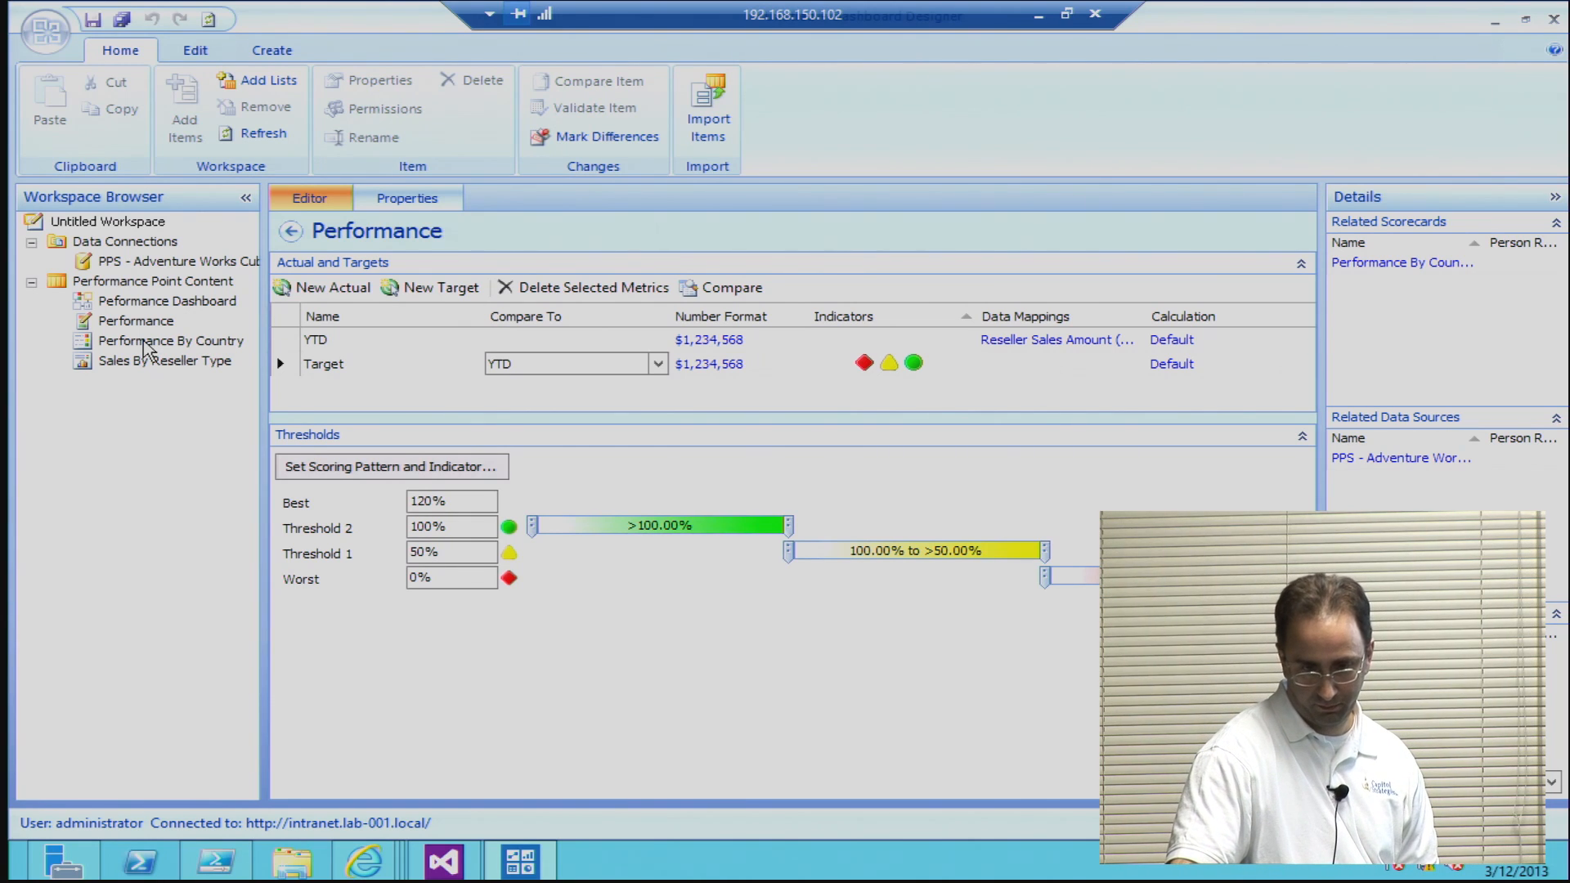
{"action": "left_click", "coordinate": [143, 348]}
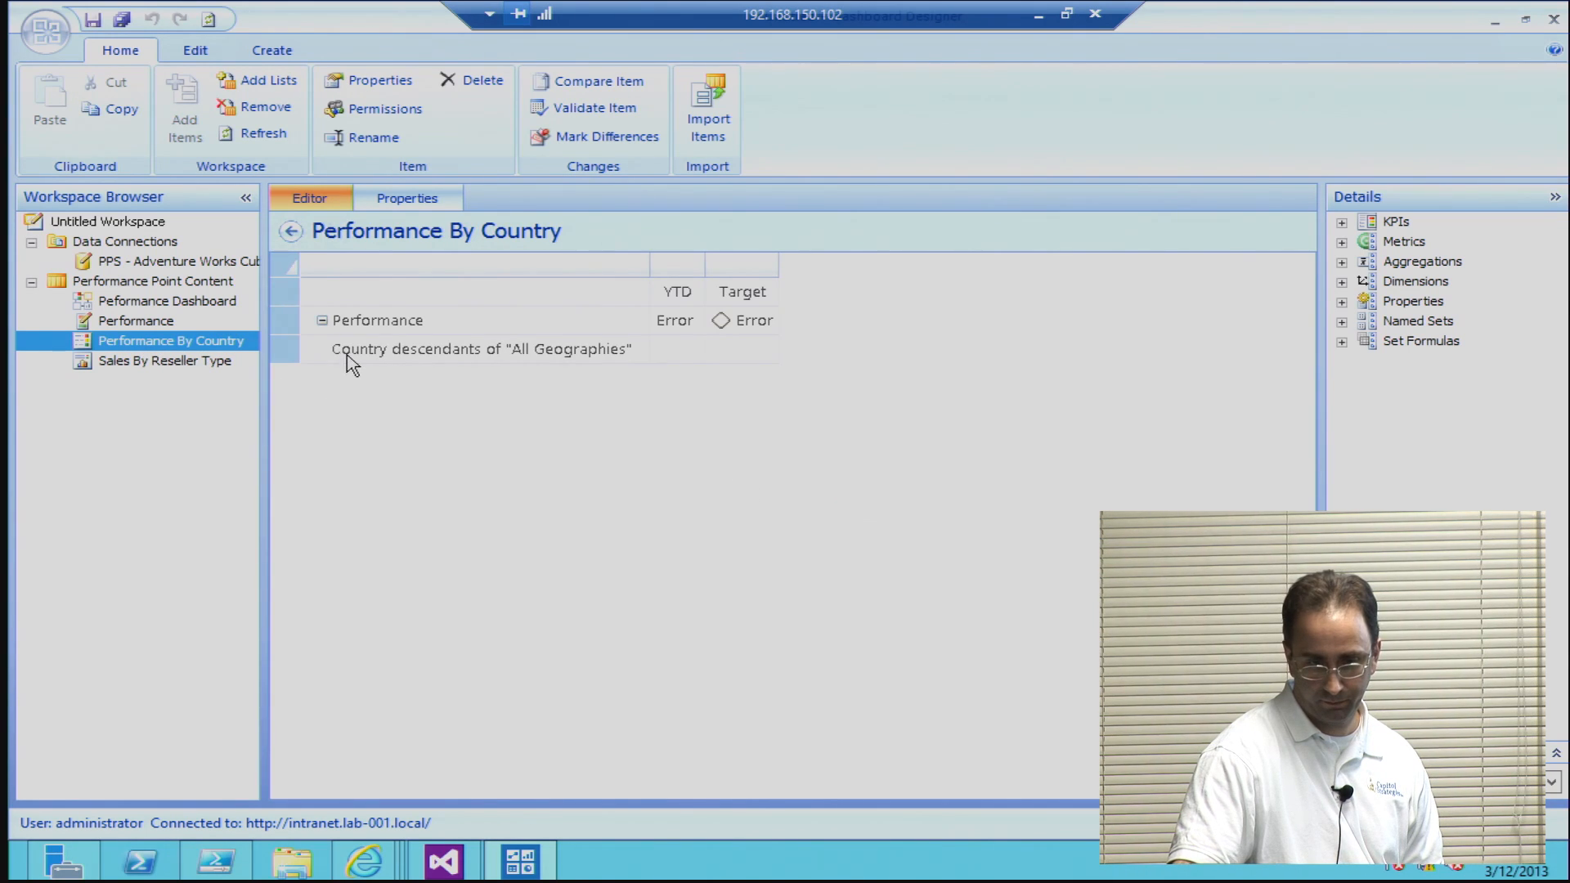
{"action": "left_click", "coordinate": [327, 321]}
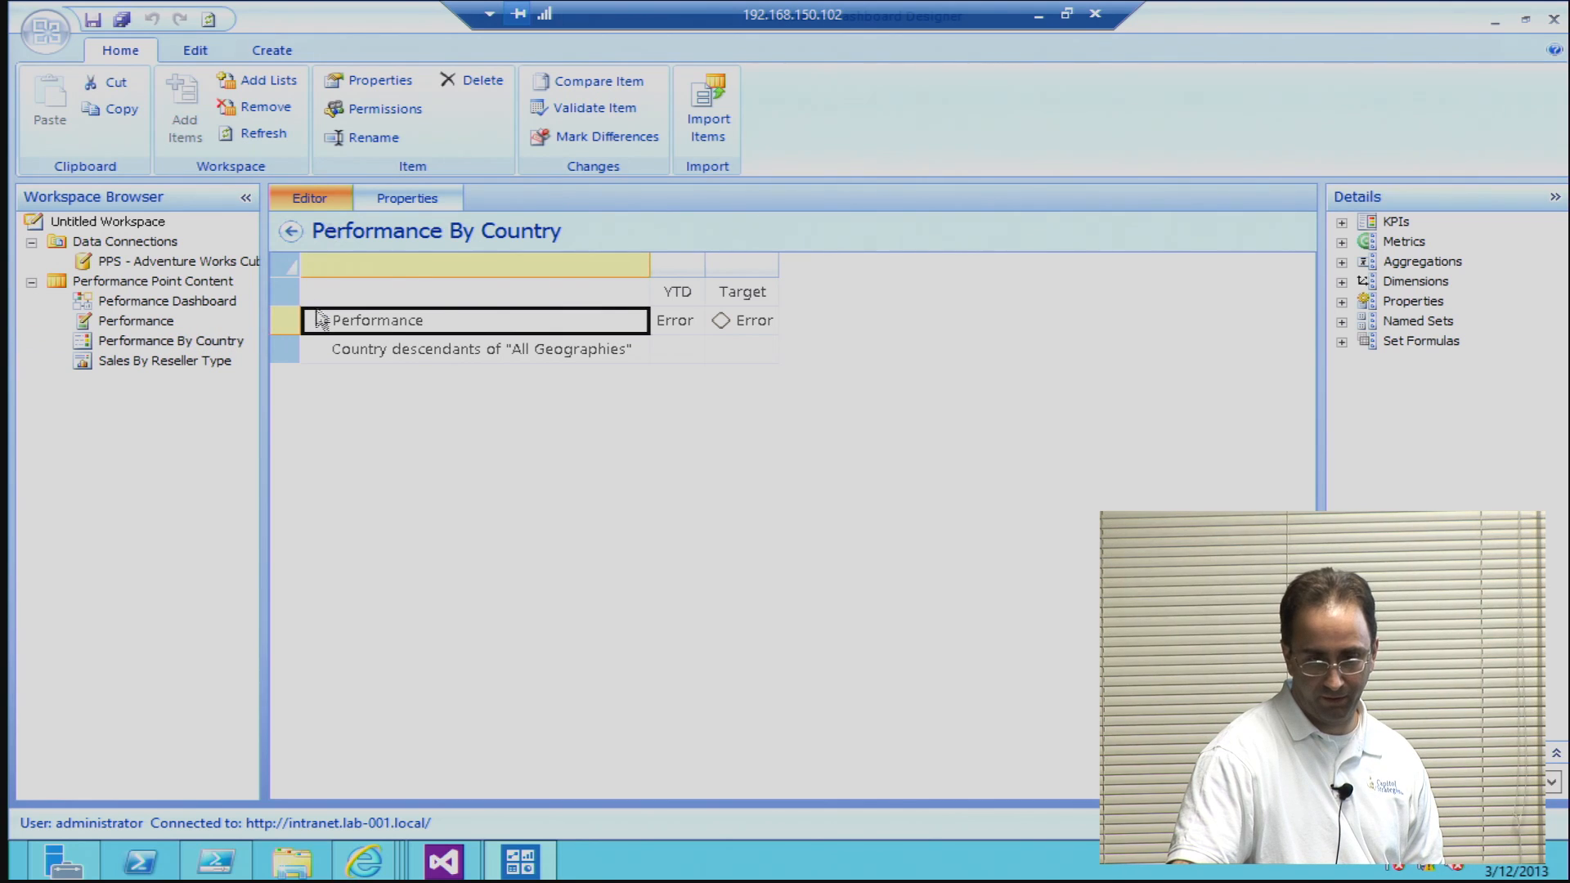
{"action": "left_click", "coordinate": [123, 303]}
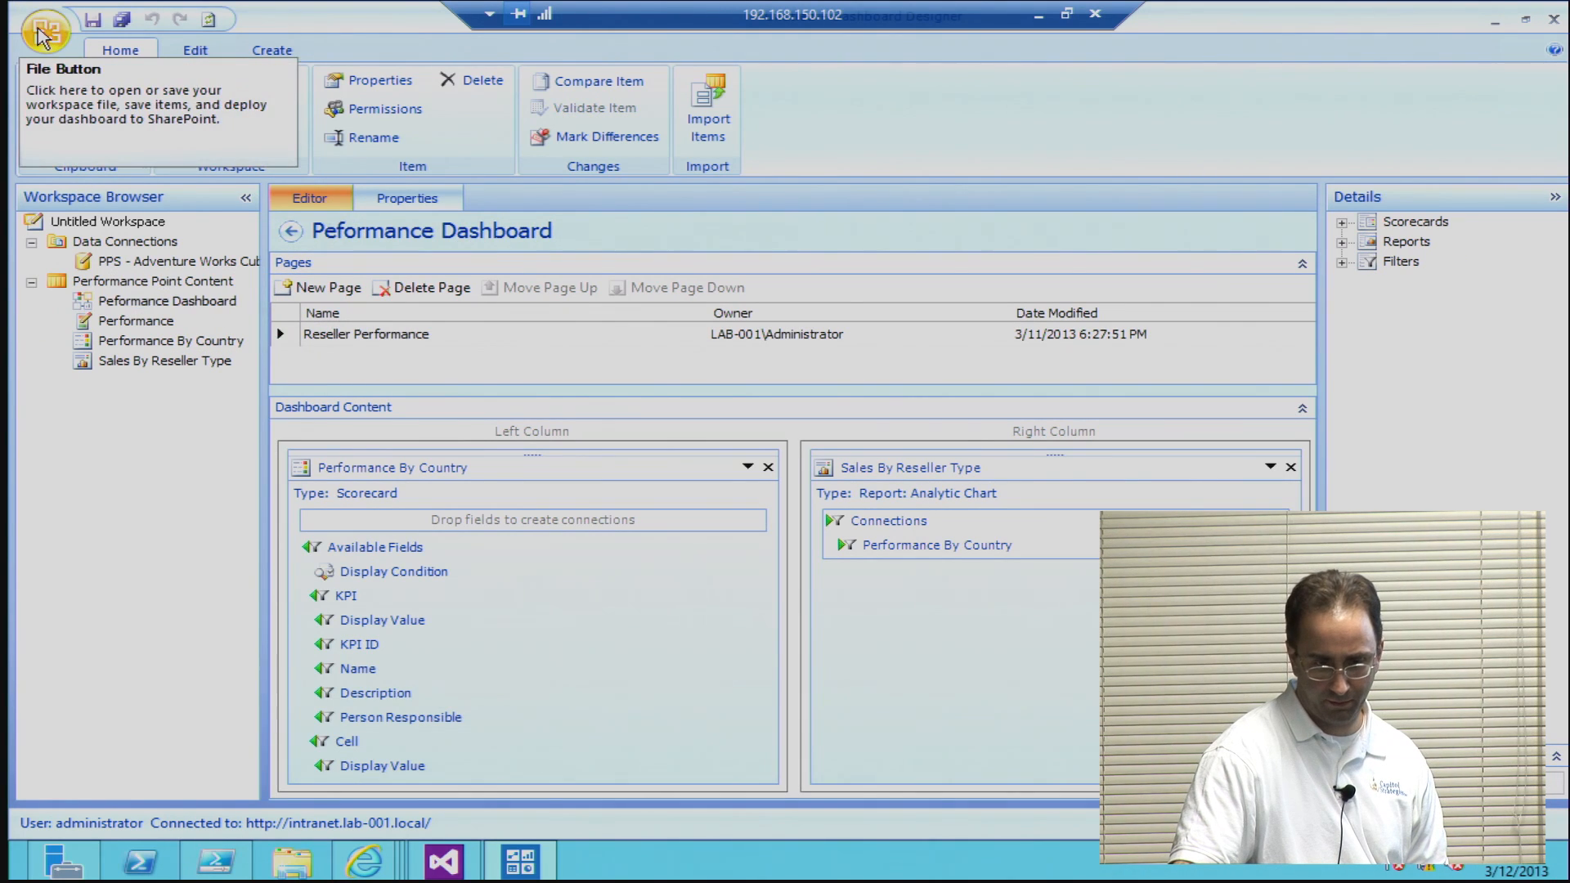
Step: Close the workspace without saving the changed items and exit Dashboard Designer
{"action": "left_click", "coordinate": [42, 32]}
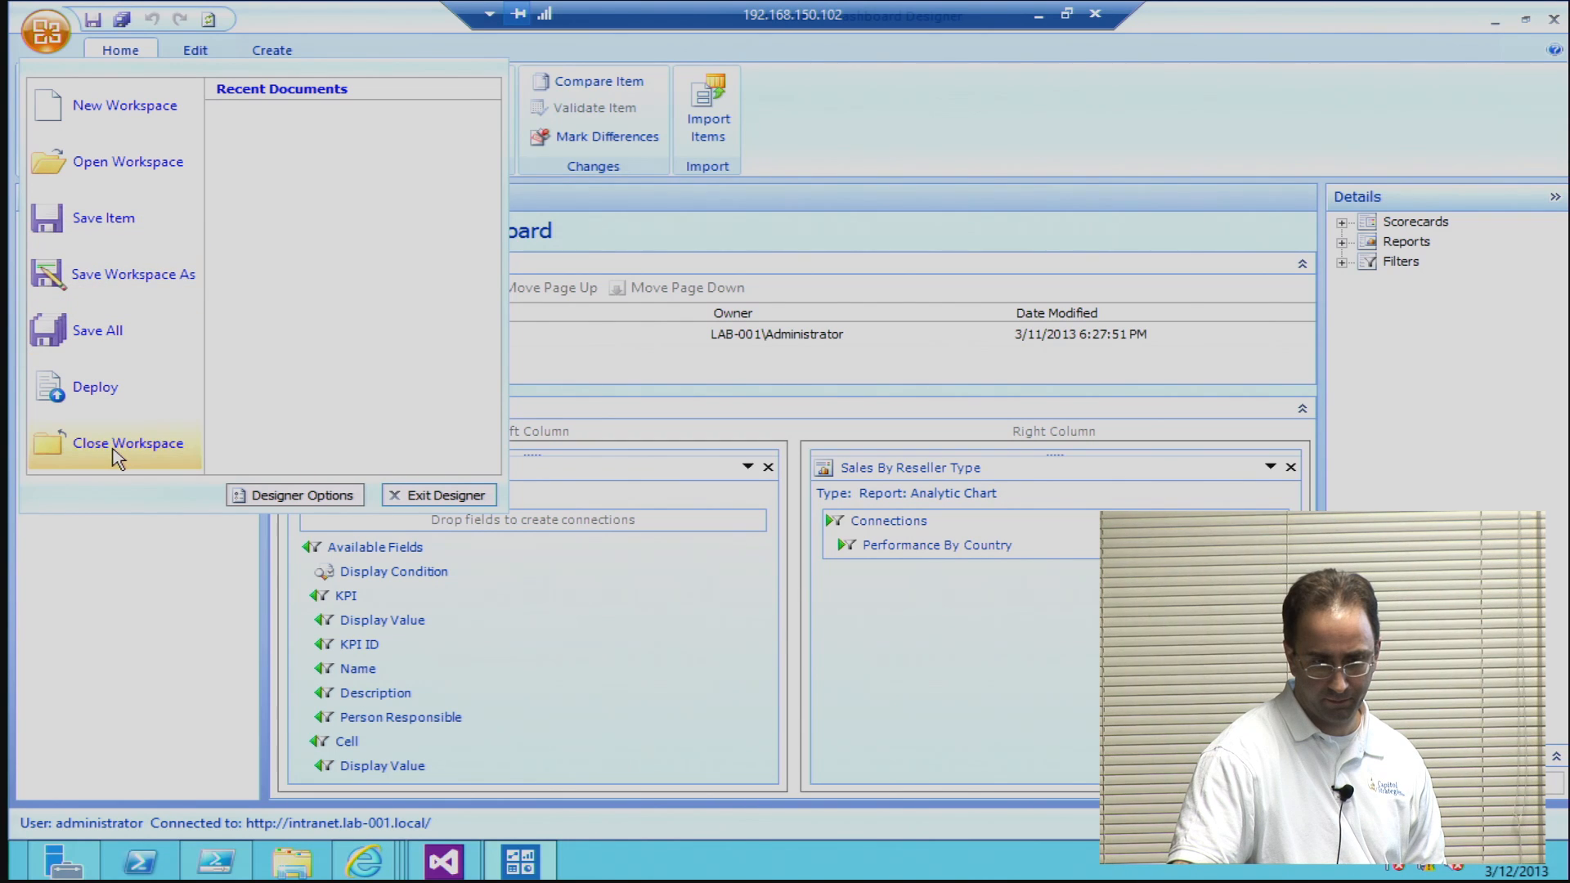
{"action": "left_click", "coordinate": [116, 446]}
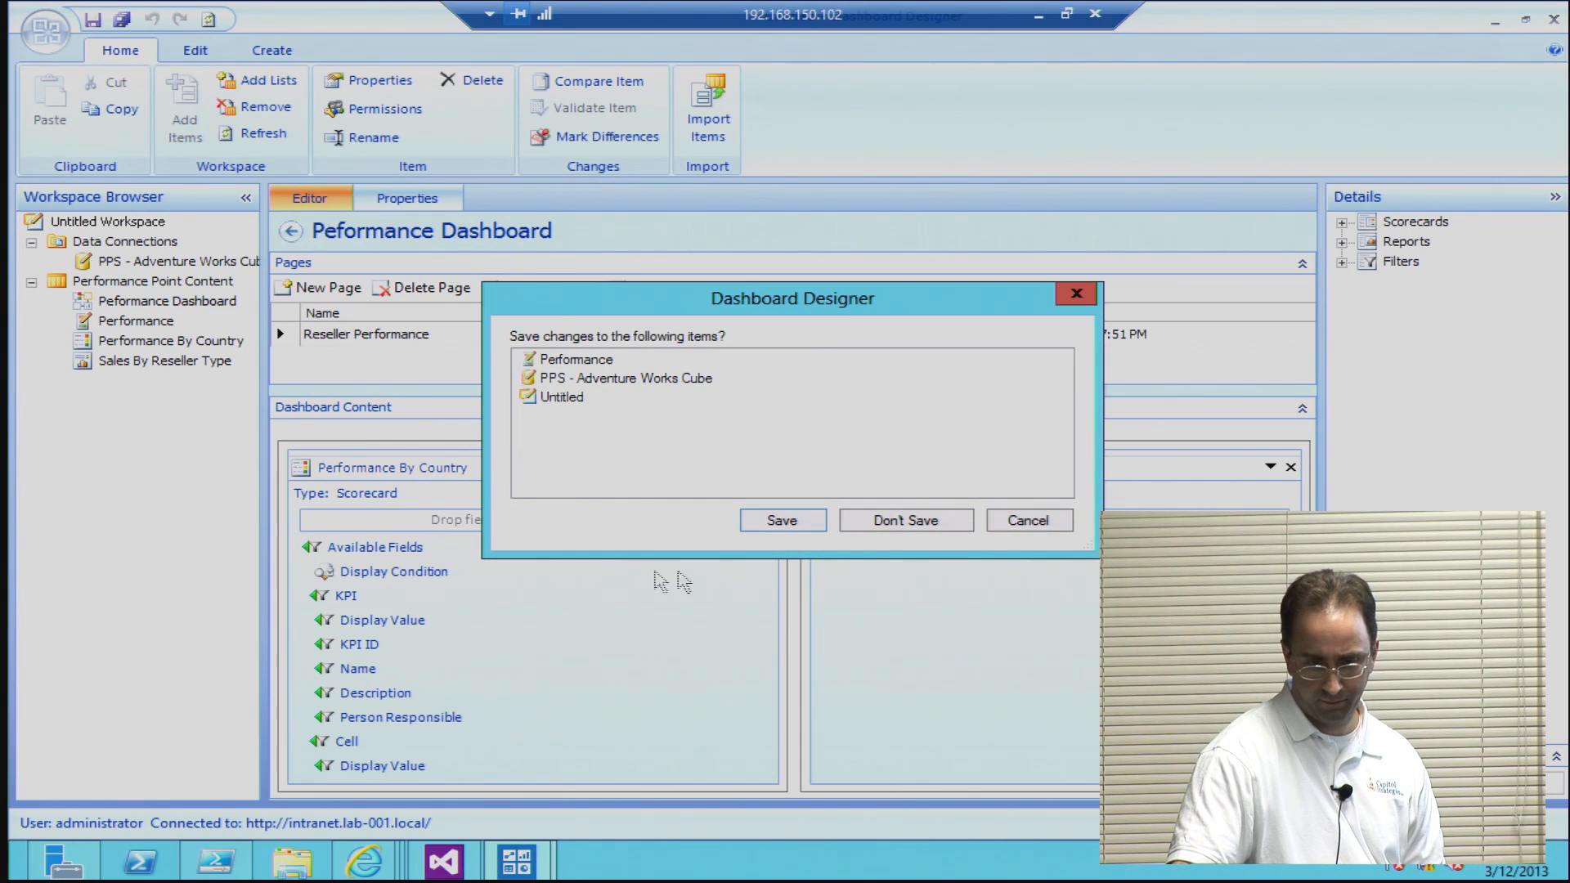
{"action": "left_click", "coordinate": [883, 524]}
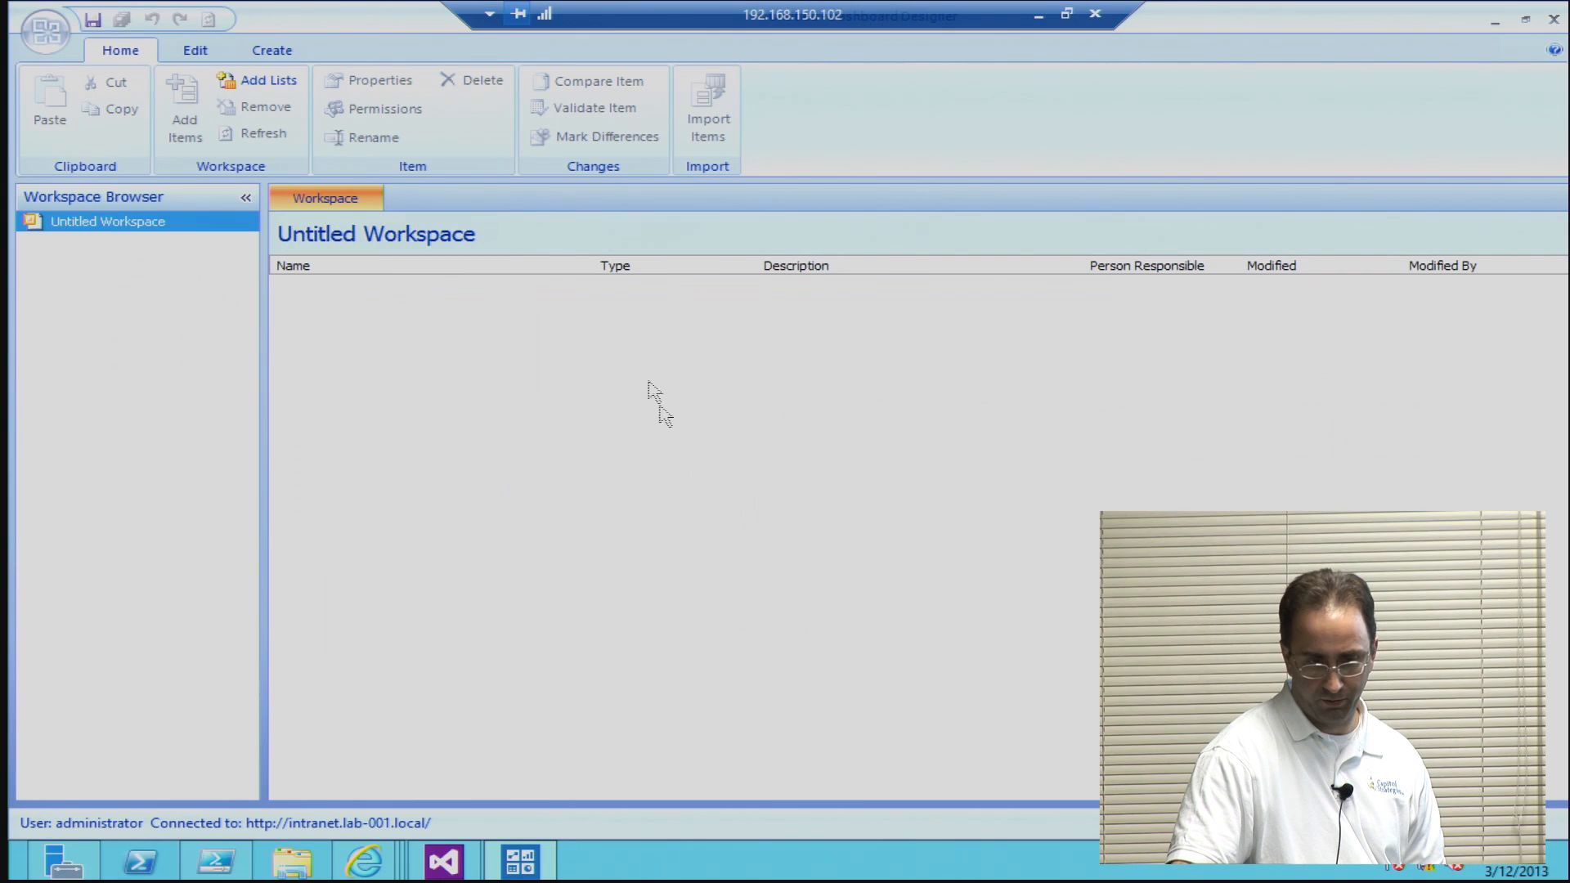
{"action": "left_click", "coordinate": [1554, 18]}
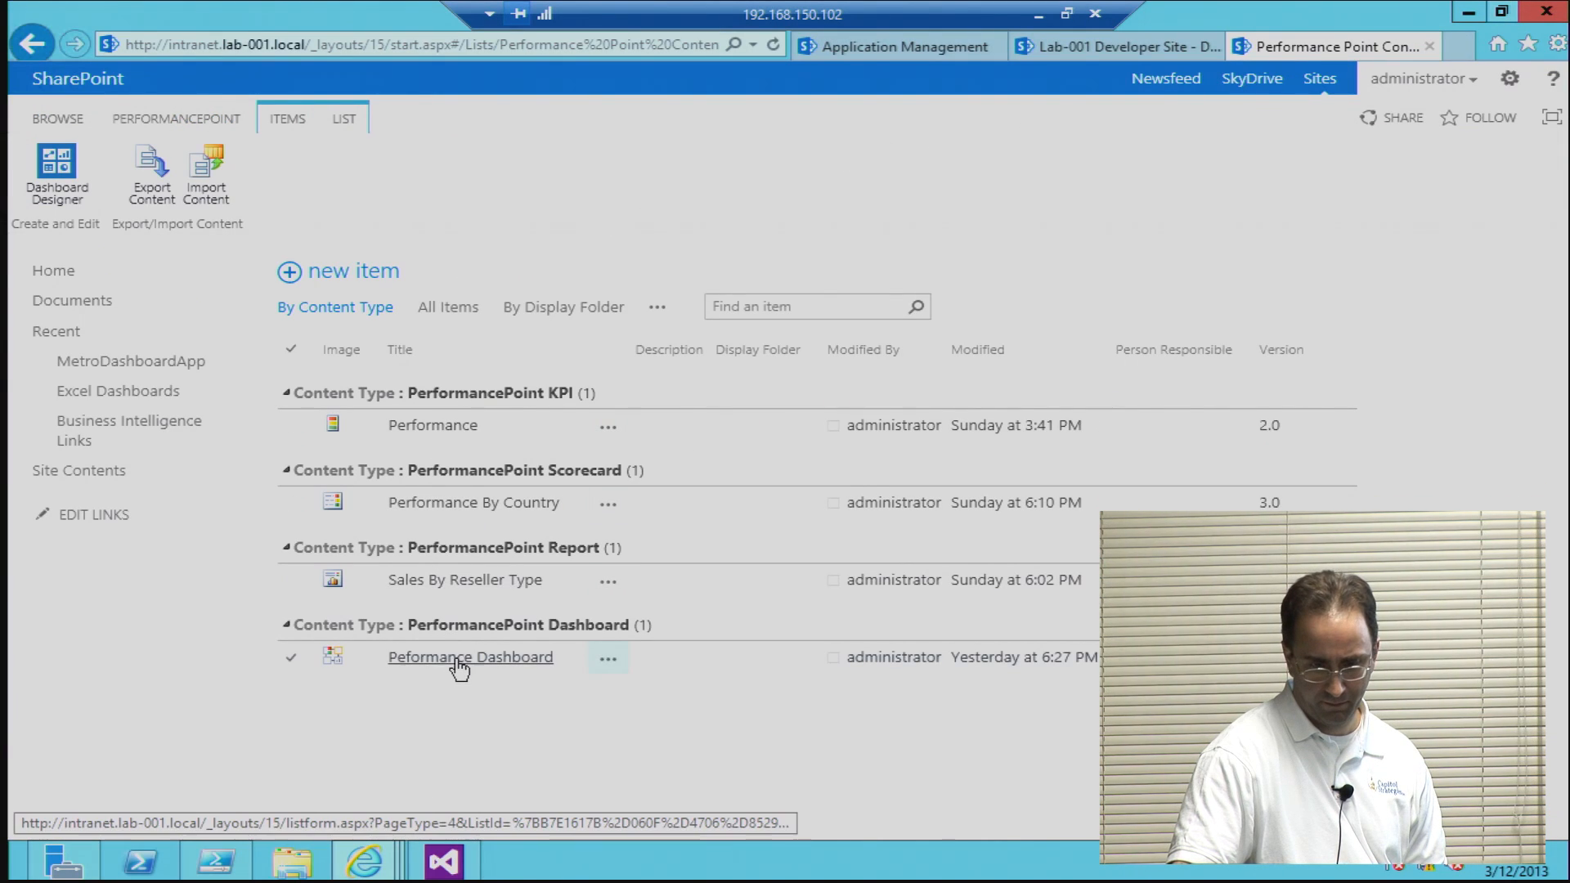
Step: Relaunch Dashboard Designer from the SharePoint site and open the Performance By Country scorecard from Performance Point Content
{"action": "left_click", "coordinate": [49, 174]}
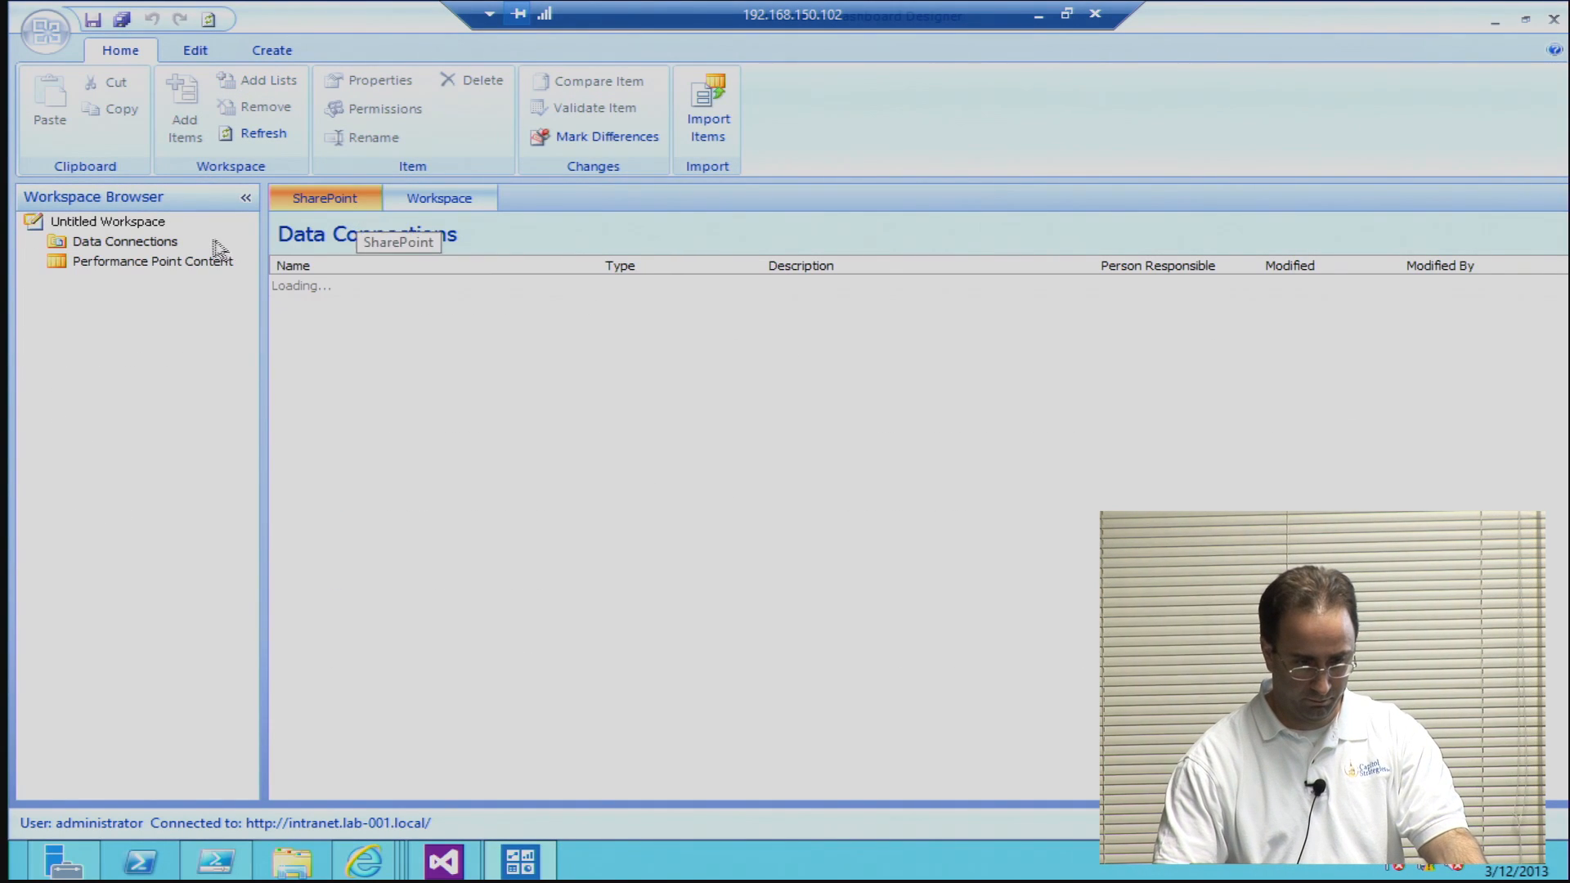
{"action": "left_click", "coordinate": [177, 260]}
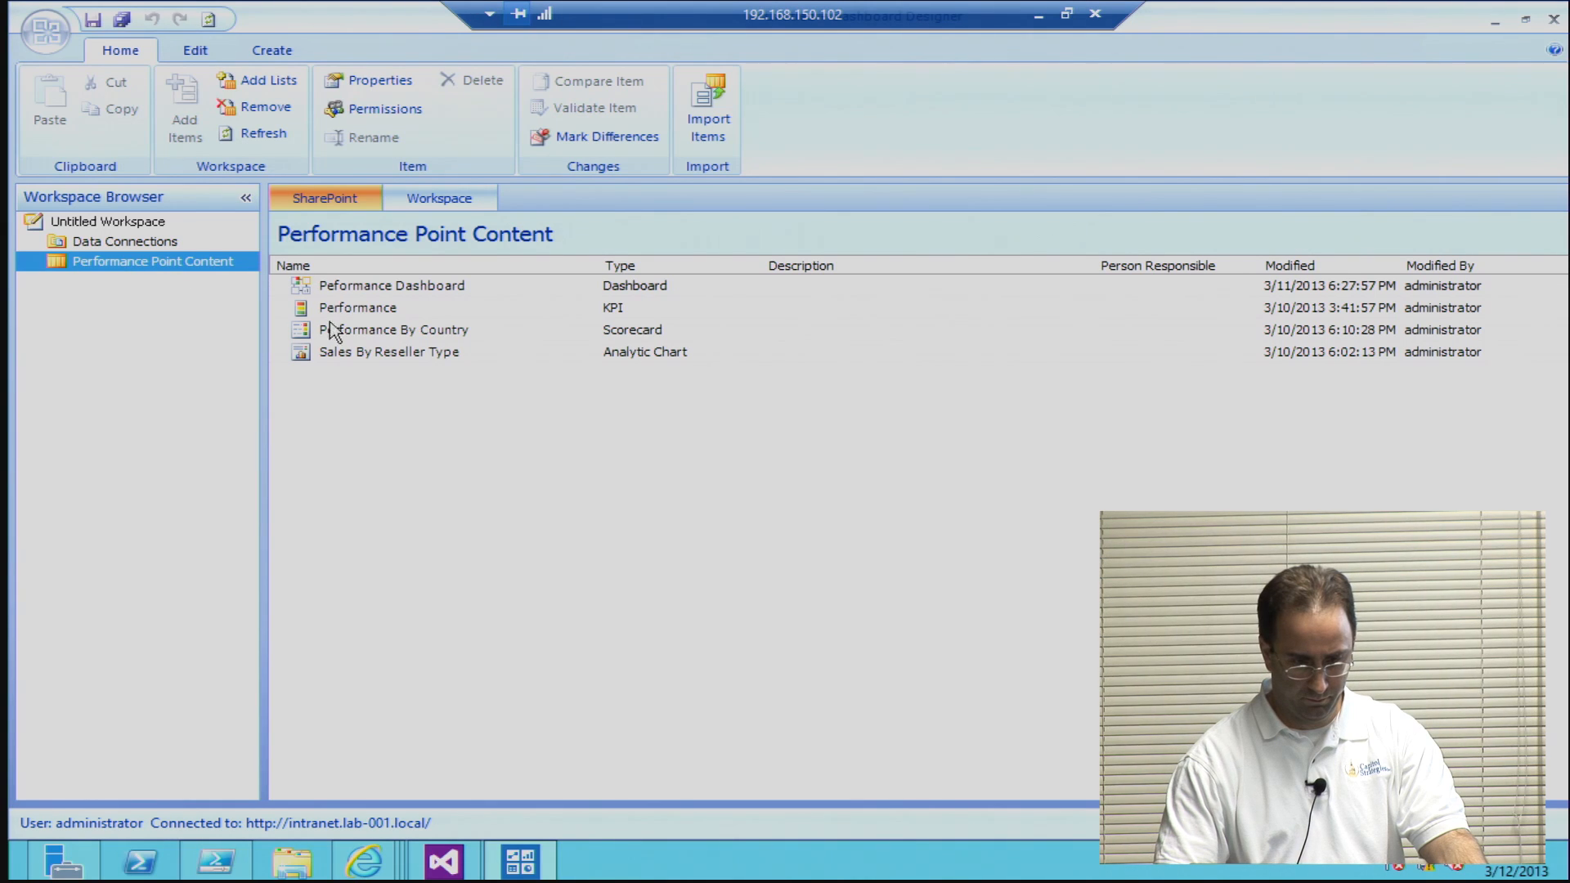
{"action": "left_click", "coordinate": [336, 330]}
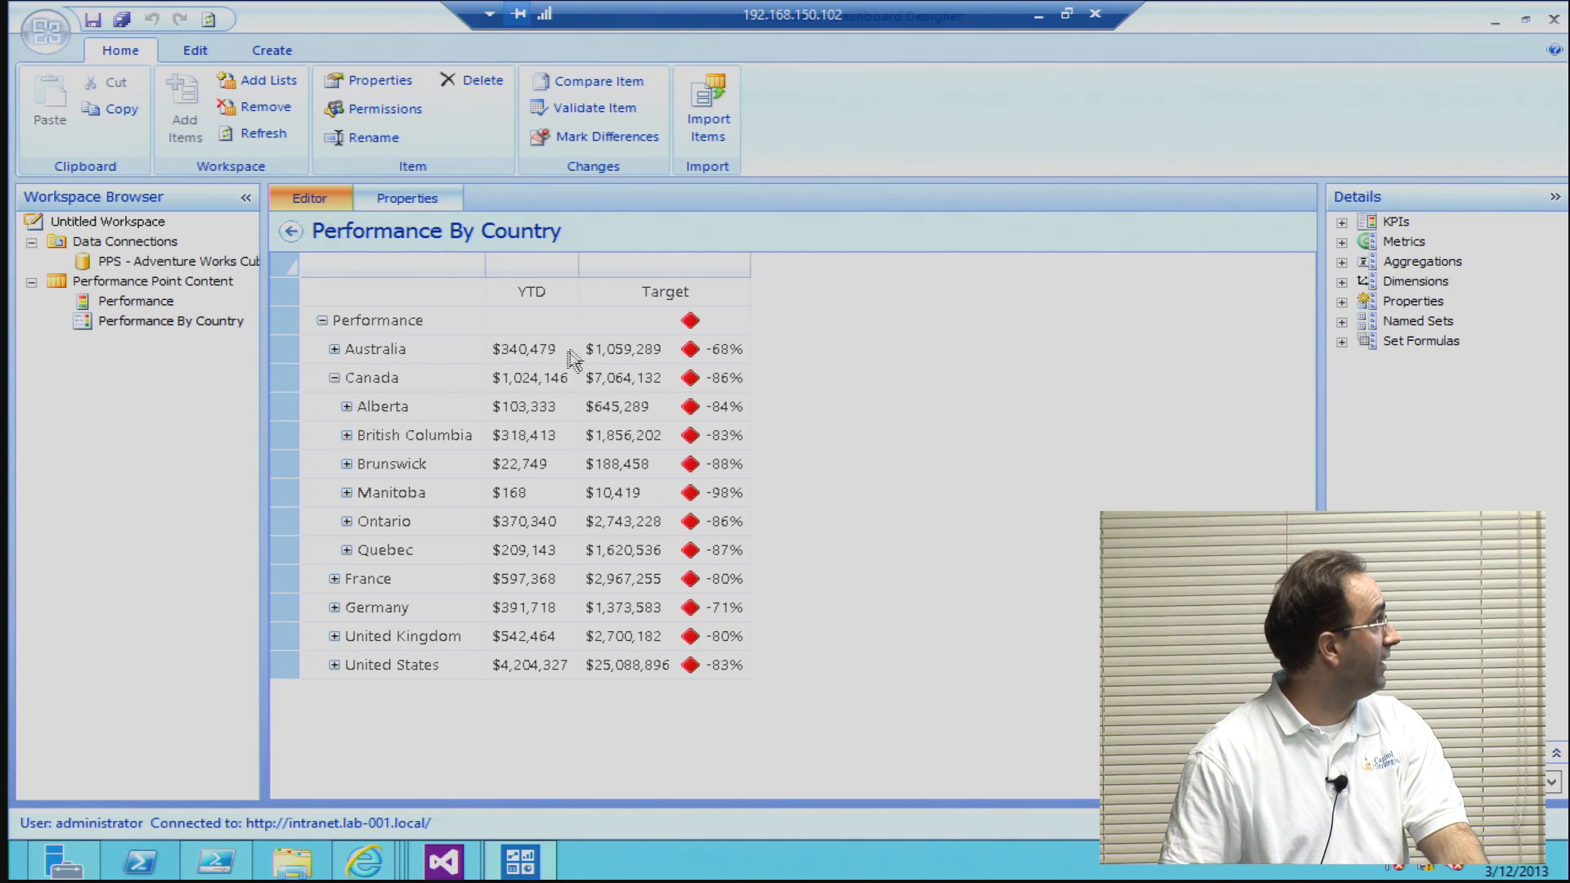
Step: Inspect Australia's YTD and Target cells, and drill France down through Garonne (Haute) and Colomiers to the postal code level
{"action": "left_click", "coordinate": [532, 352]}
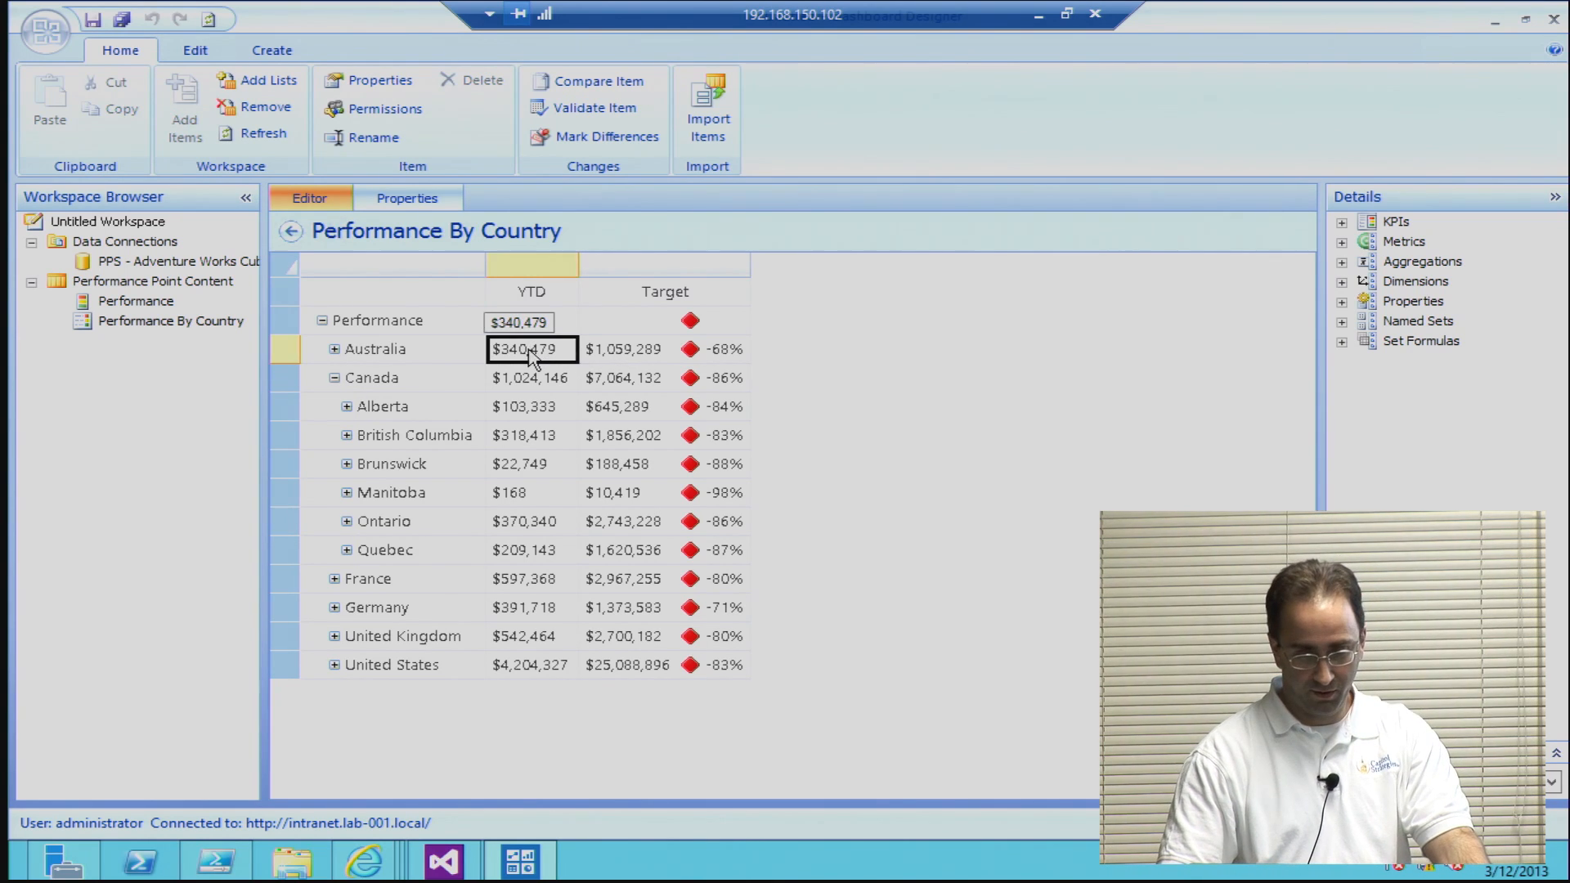
{"action": "left_click", "coordinate": [604, 361]}
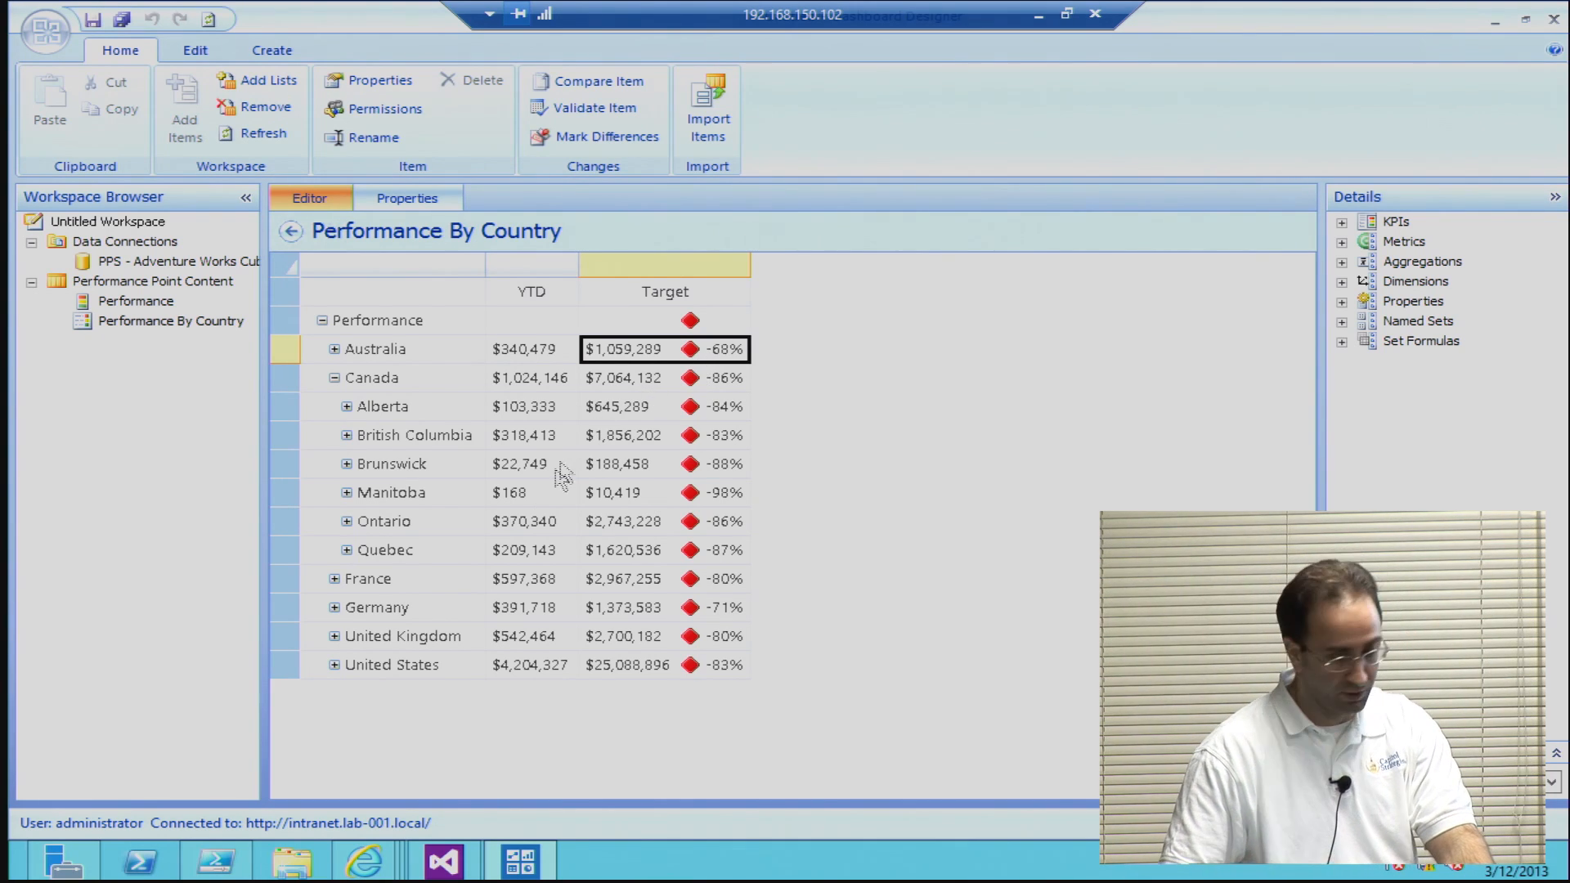
{"action": "left_click", "coordinate": [335, 579]}
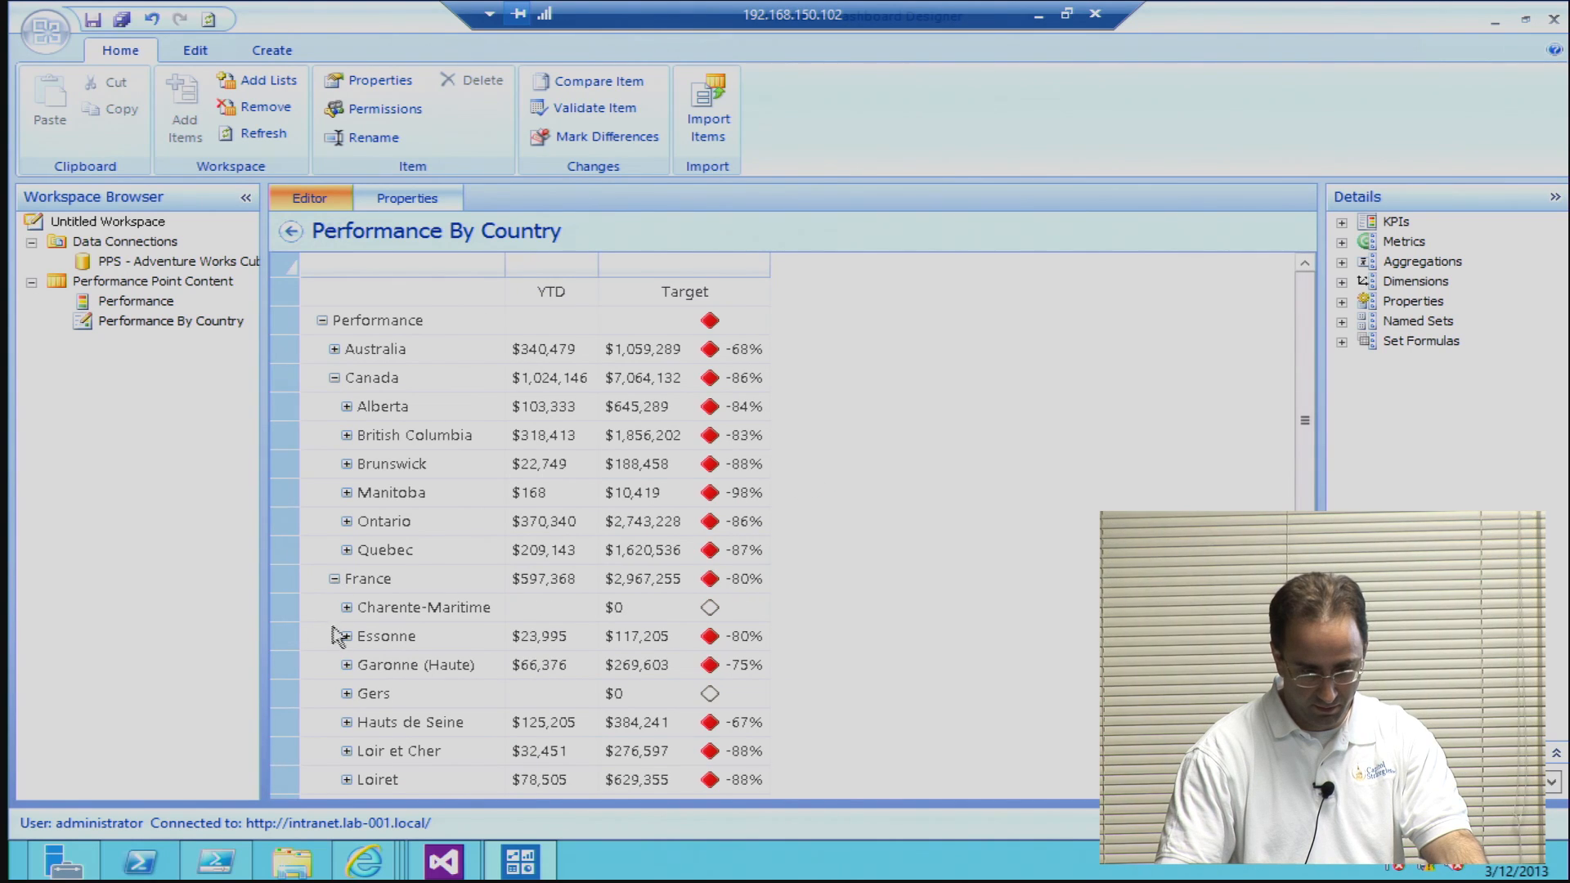
{"action": "left_click", "coordinate": [347, 665]}
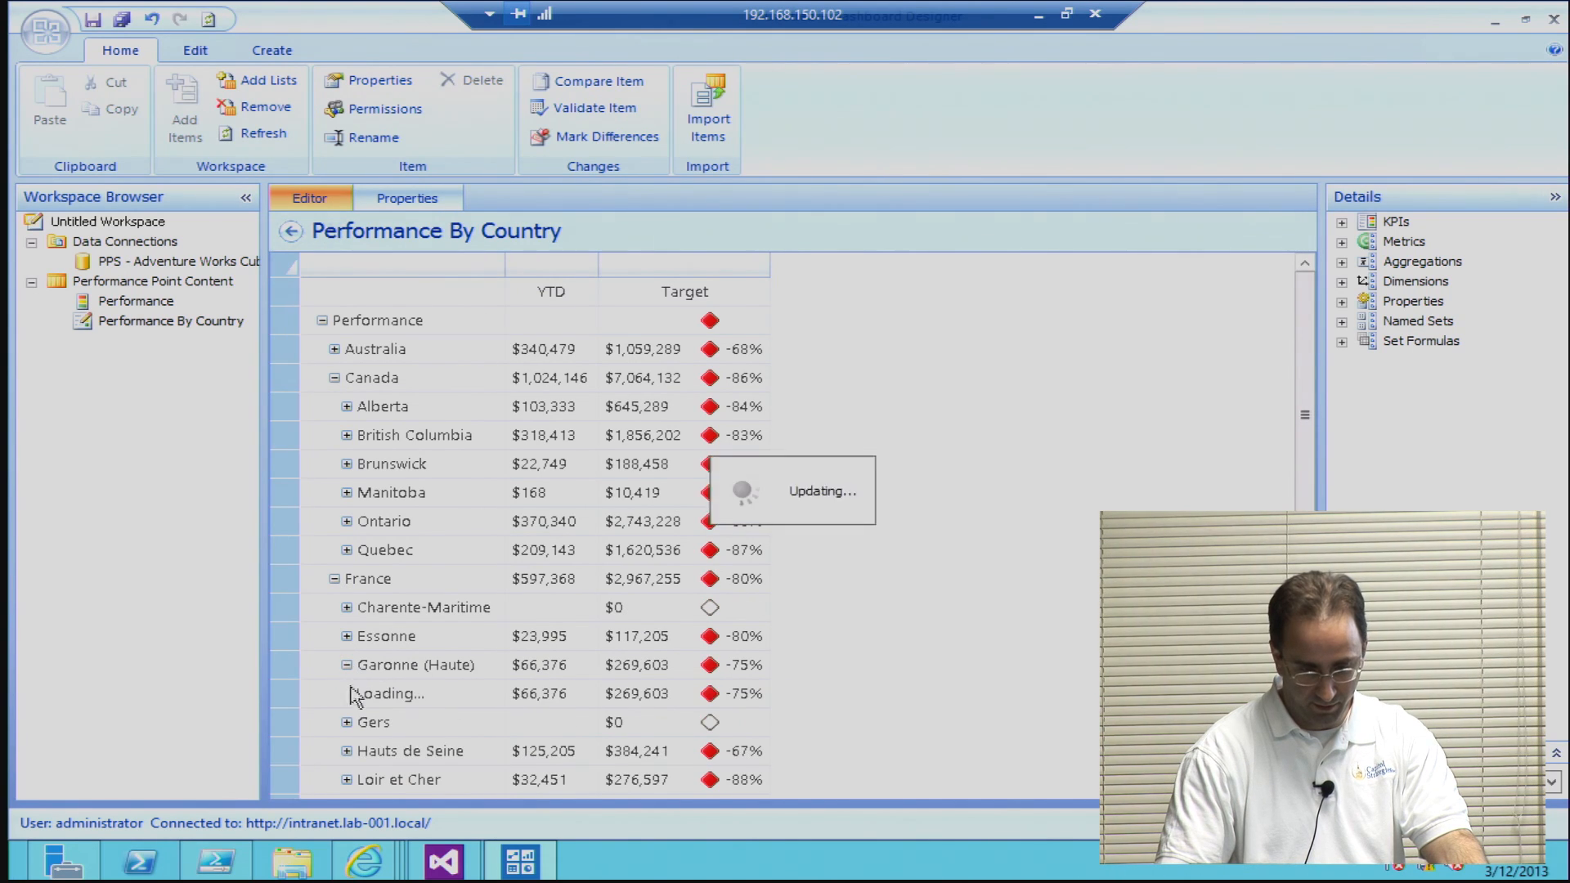
{"action": "left_click", "coordinate": [359, 694]}
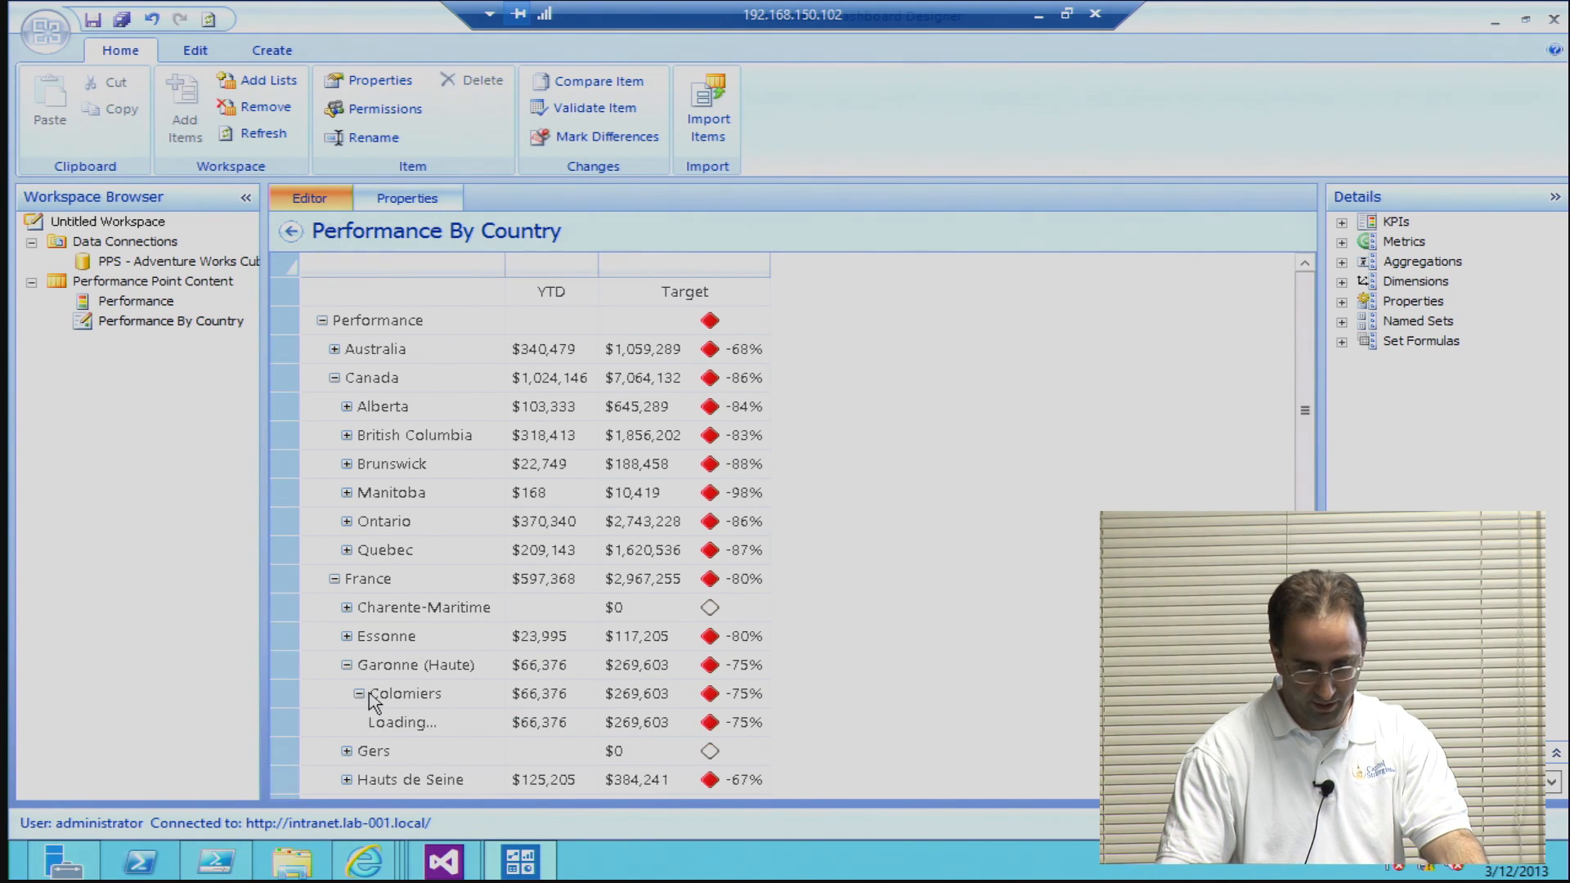
{"action": "scroll", "coordinate": [365, 695], "scroll_direction": "down", "scroll_amount": 1}
{"action": "scroll", "coordinate": [340, 503], "scroll_direction": "up", "scroll_amount": 1}
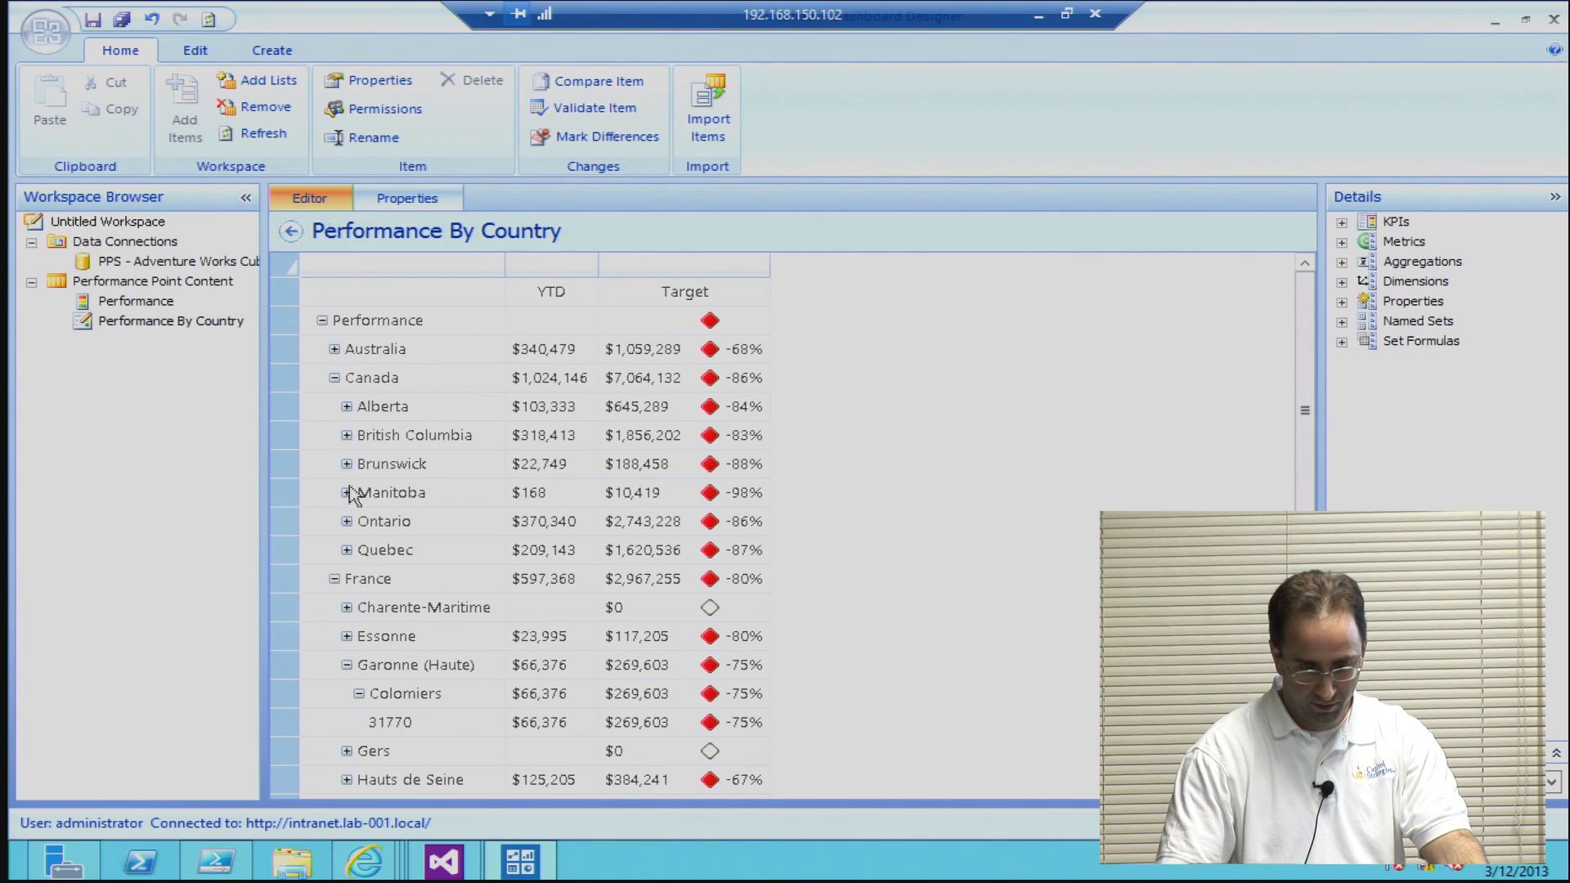
Step: Drill Canada's Manitoba row down through Winnipeg to the postal code level
{"action": "left_click", "coordinate": [350, 492]}
{"action": "left_click", "coordinate": [347, 493]}
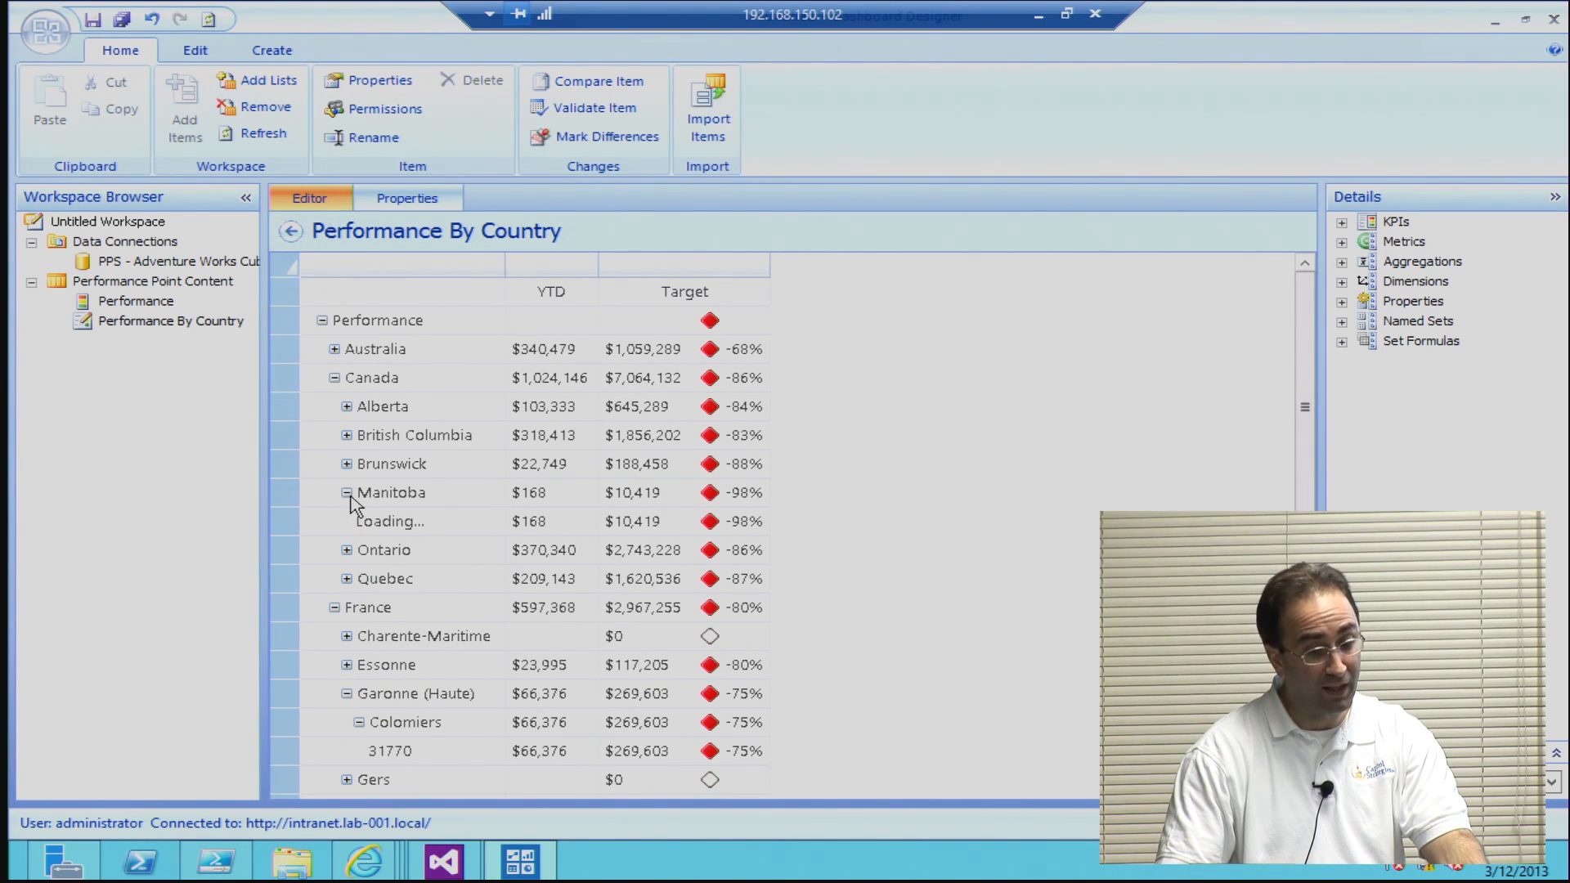
{"action": "left_click", "coordinate": [358, 520]}
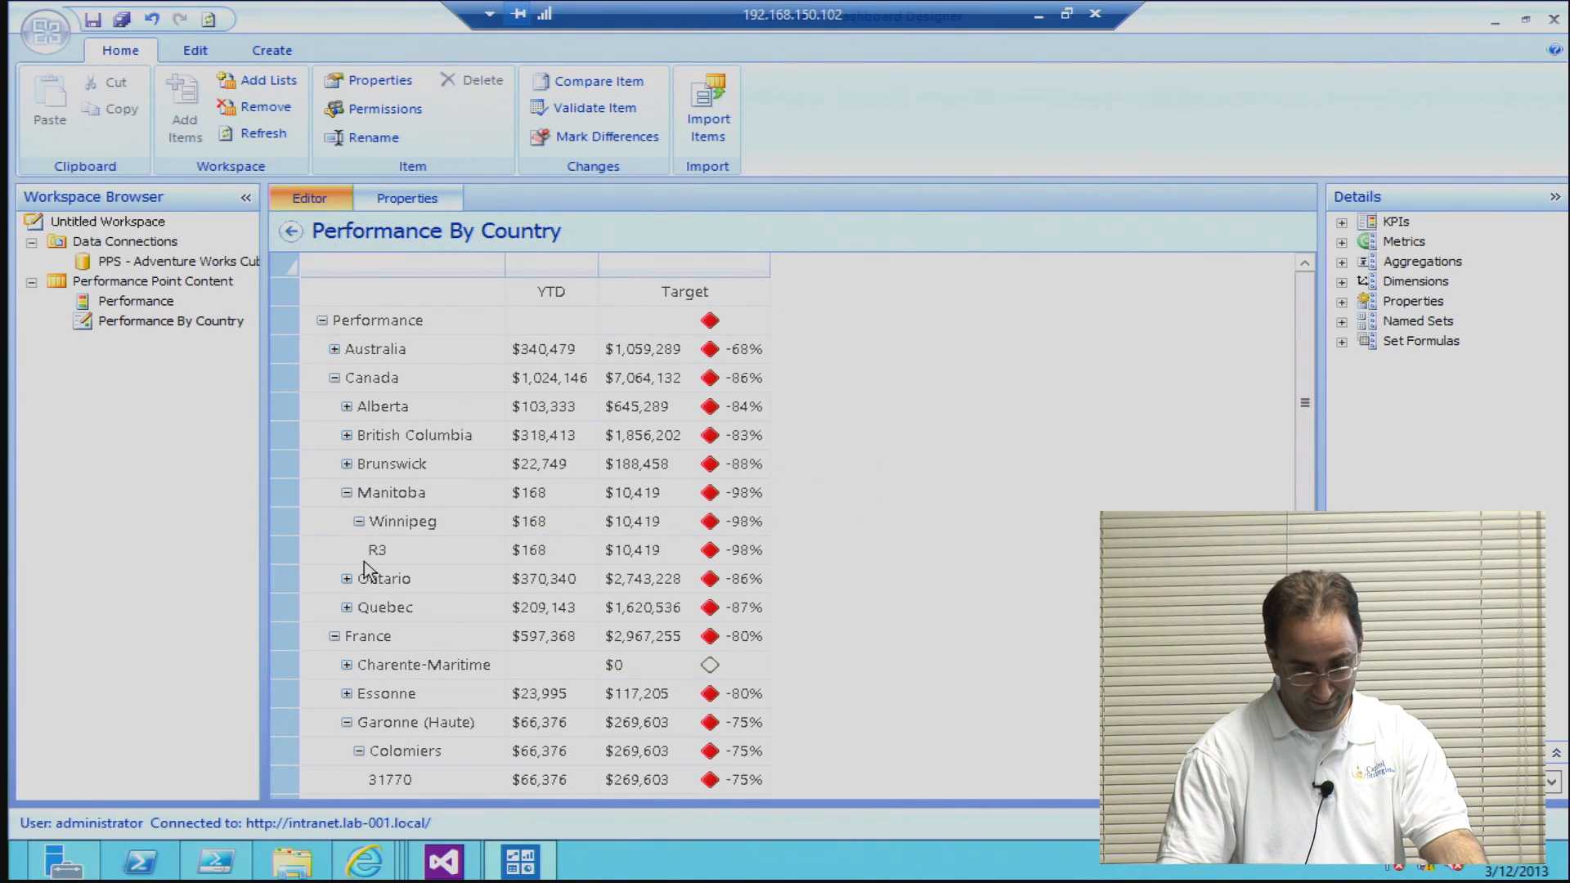
Step: Expand British Columbia into its cities, examine the remaining scorecard rows, and select France's Seine et Marne row
{"action": "left_click", "coordinate": [347, 435]}
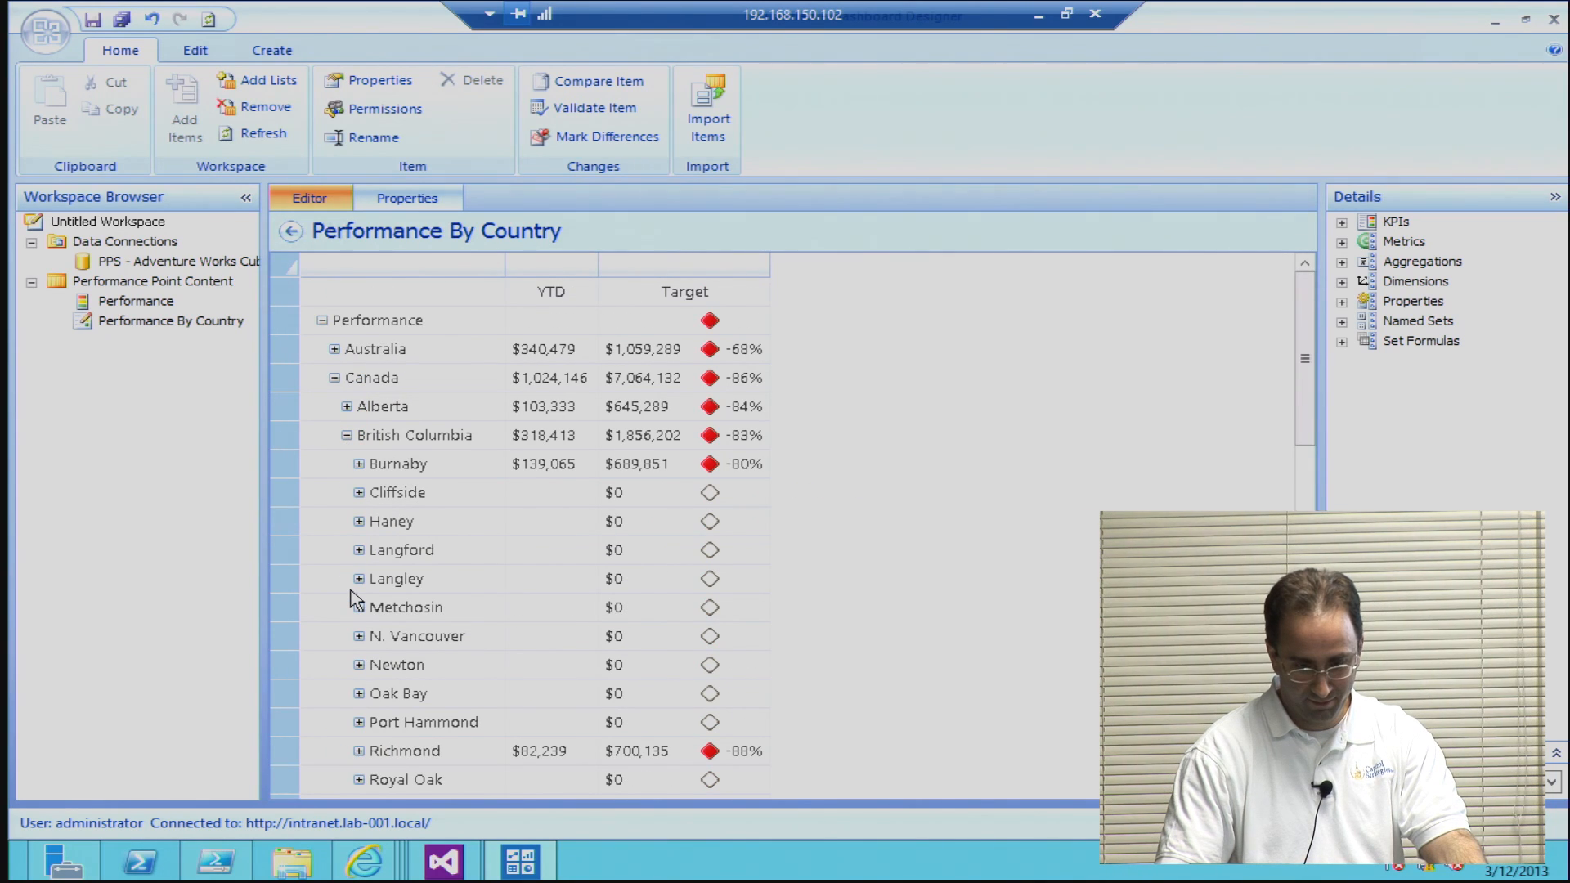
{"action": "scroll", "coordinate": [936, 488], "scroll_direction": "down", "scroll_amount": 4}
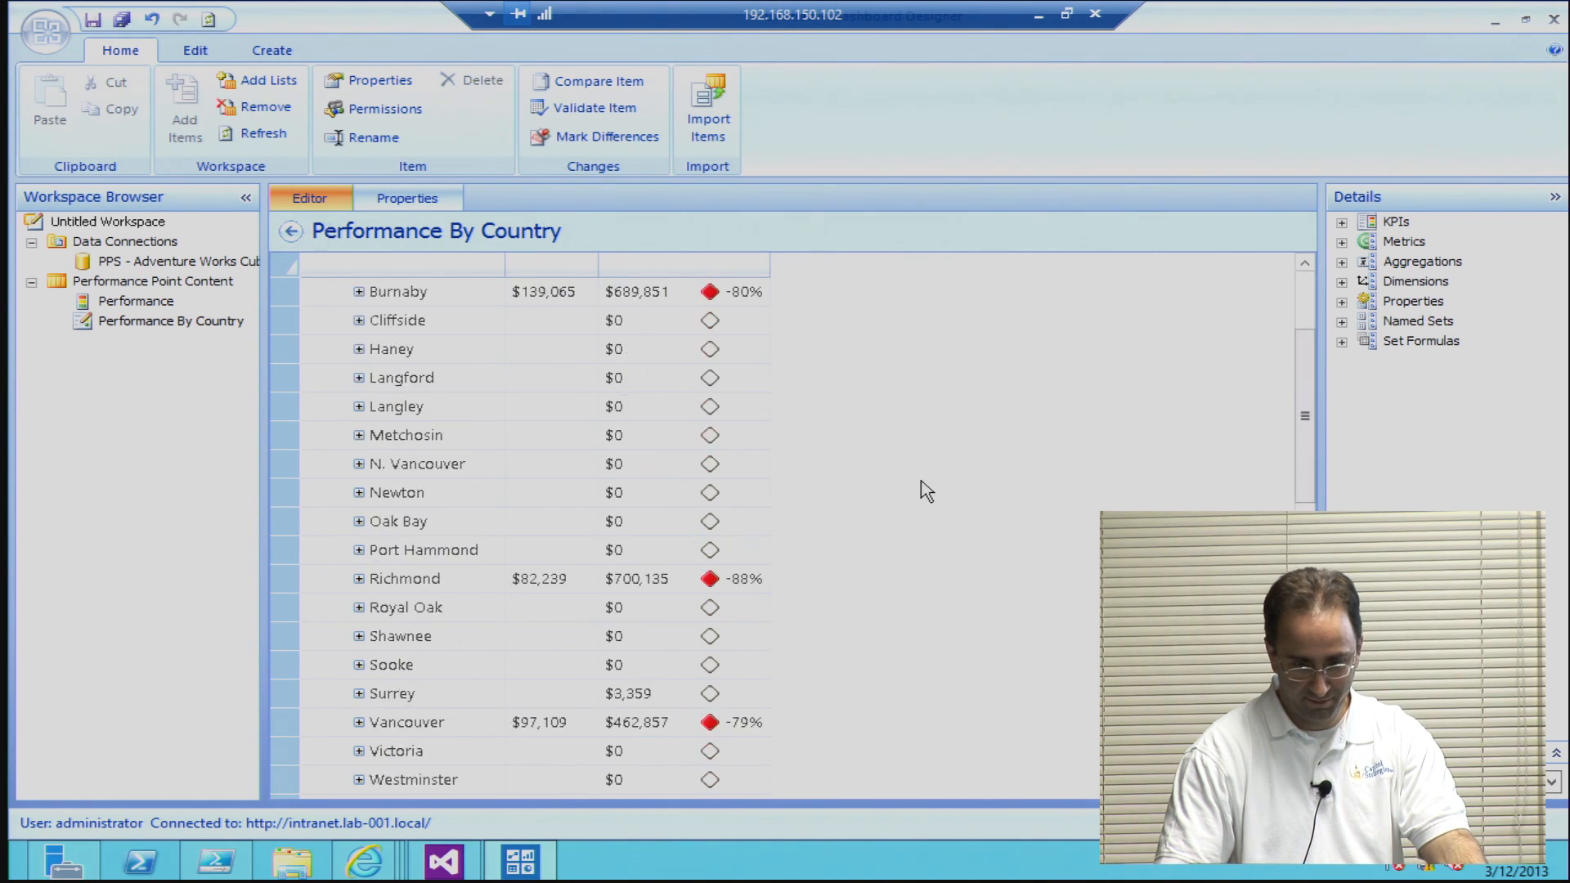
{"action": "scroll", "coordinate": [927, 491], "scroll_direction": "down", "scroll_amount": 8}
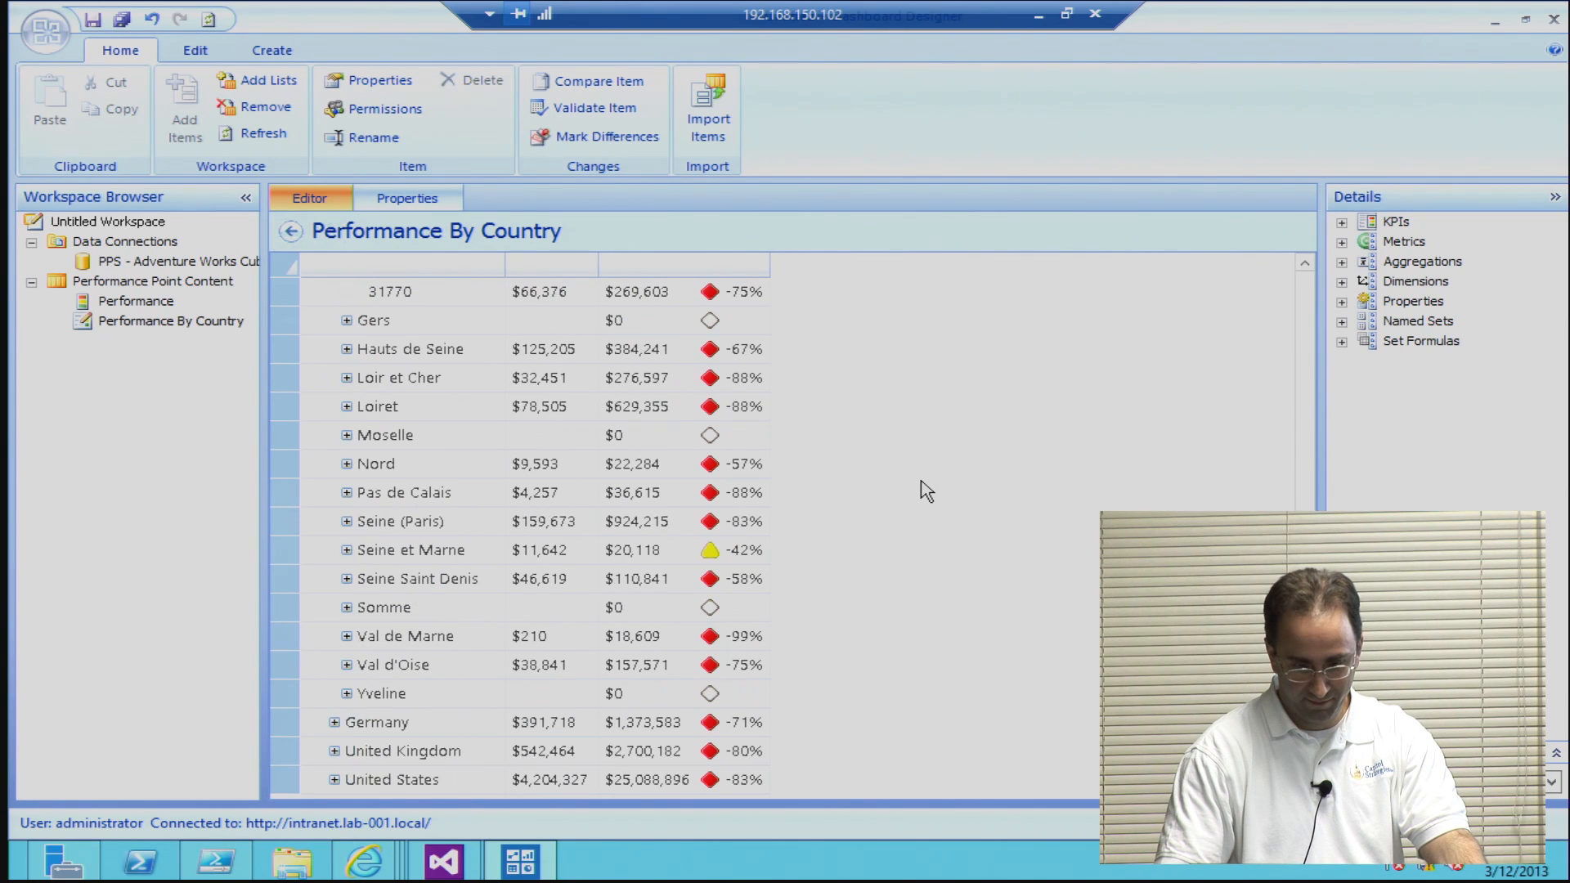
{"action": "left_click", "coordinate": [392, 555]}
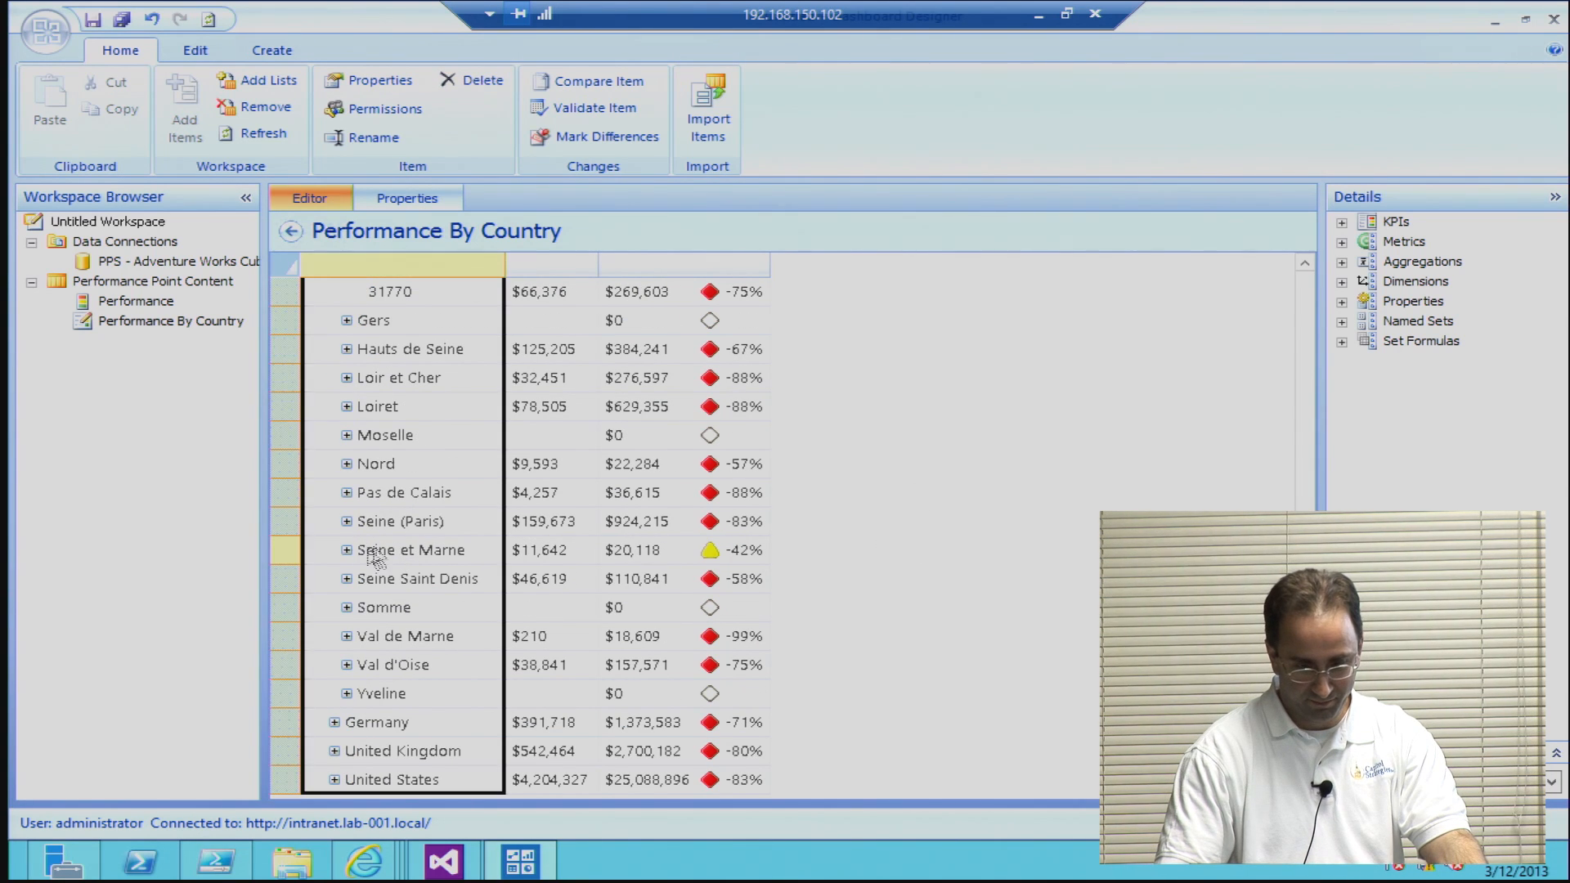
Step: Examine Seine et Marne's YTD figure and the Canadian city rows, and collapse British Columbia in the scorecard
{"action": "left_click", "coordinate": [538, 560]}
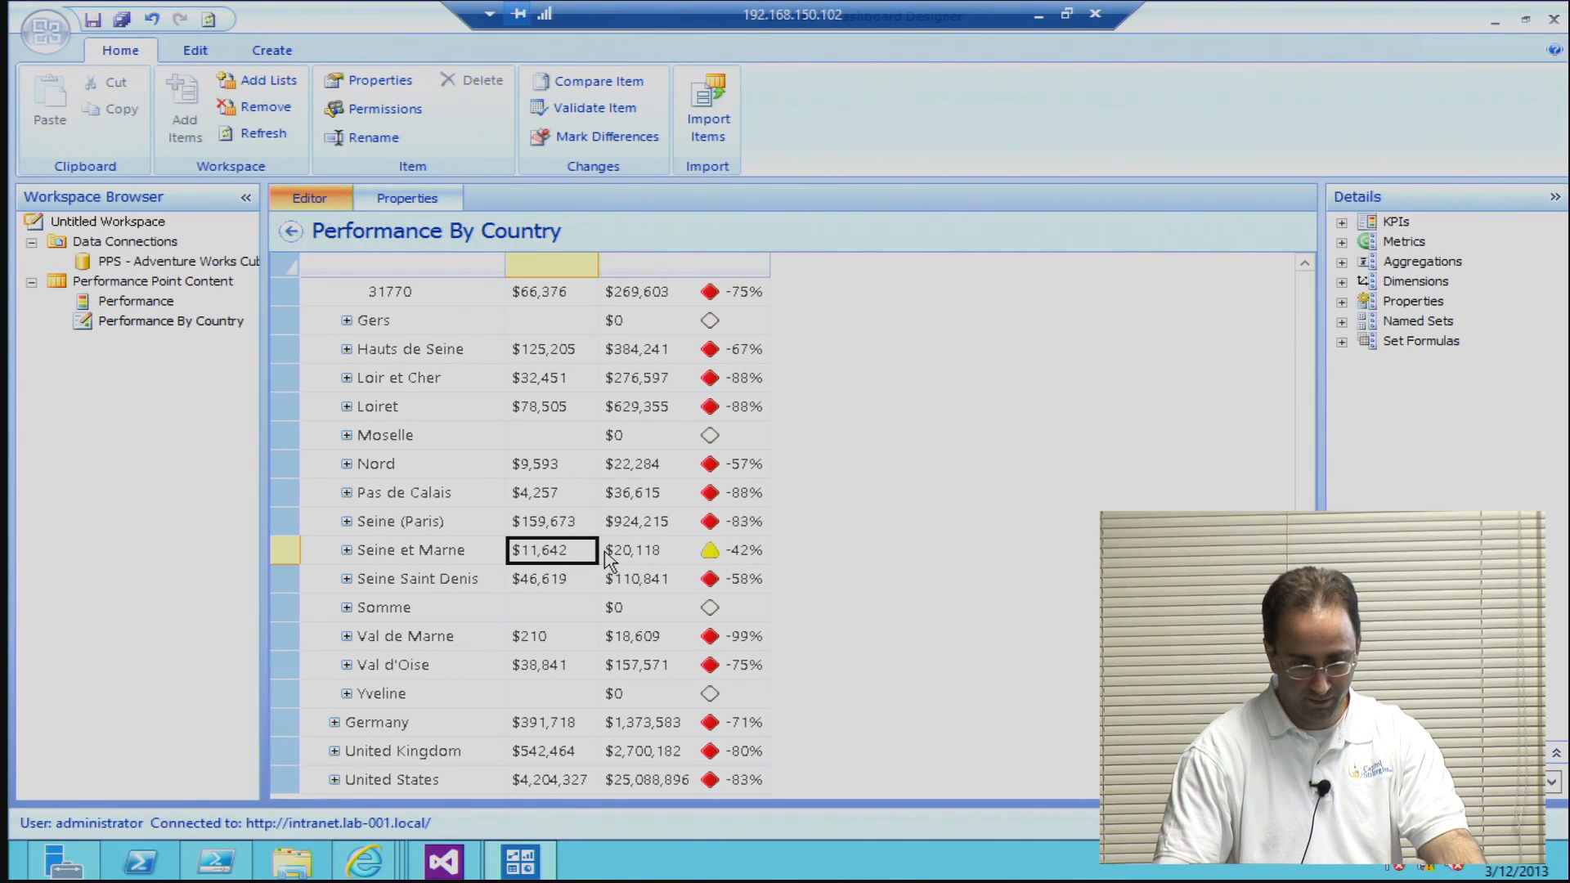
{"action": "left_click", "coordinate": [345, 551]}
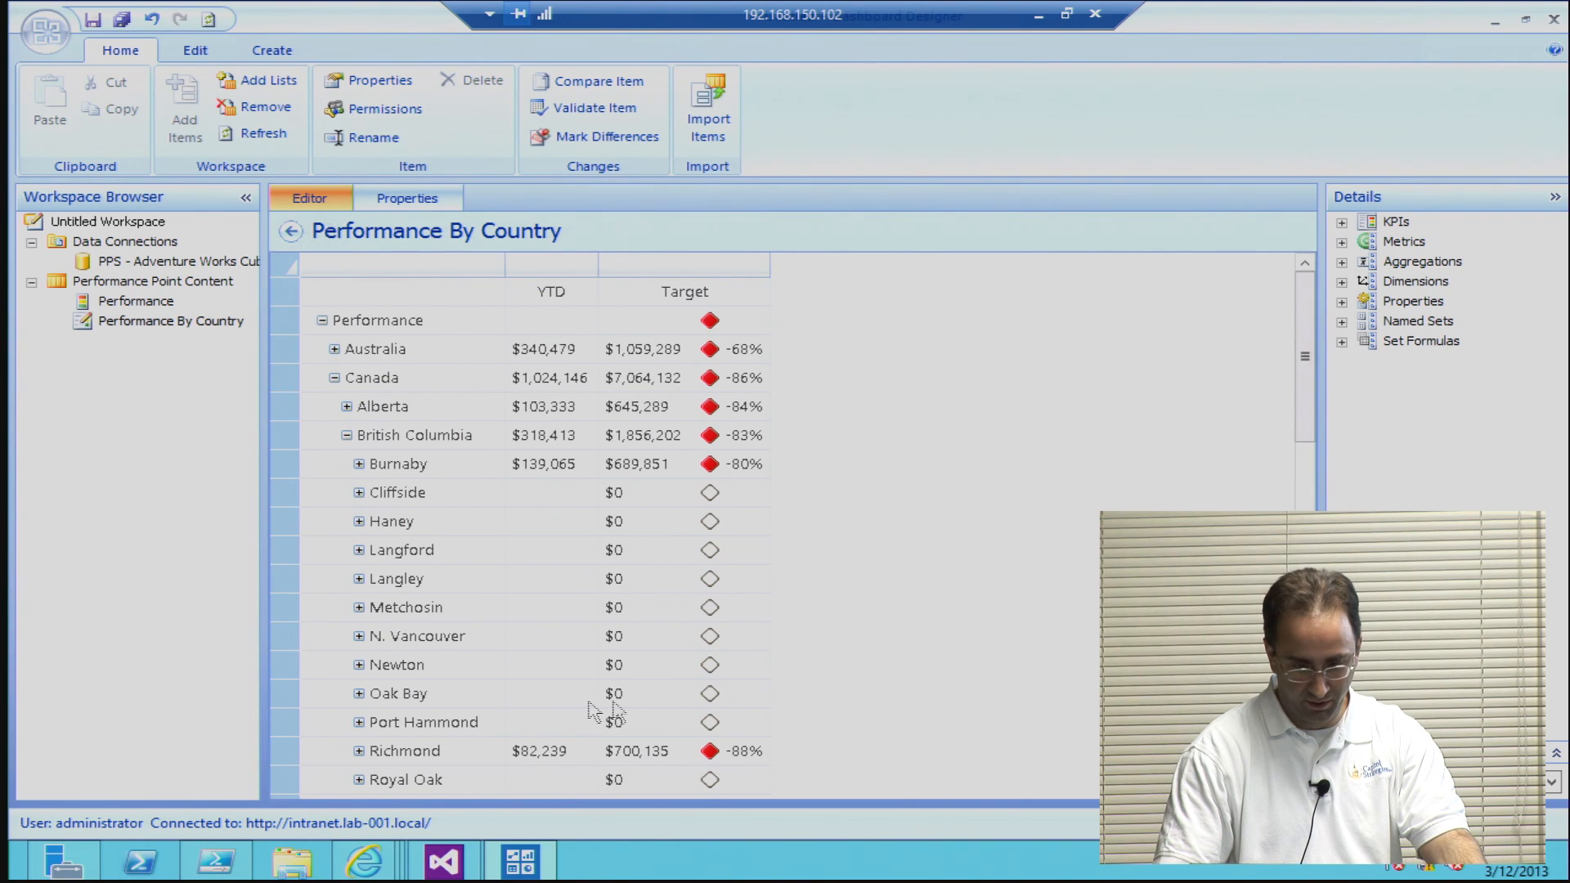
{"action": "scroll", "coordinate": [987, 592], "scroll_direction": "down", "scroll_amount": 9}
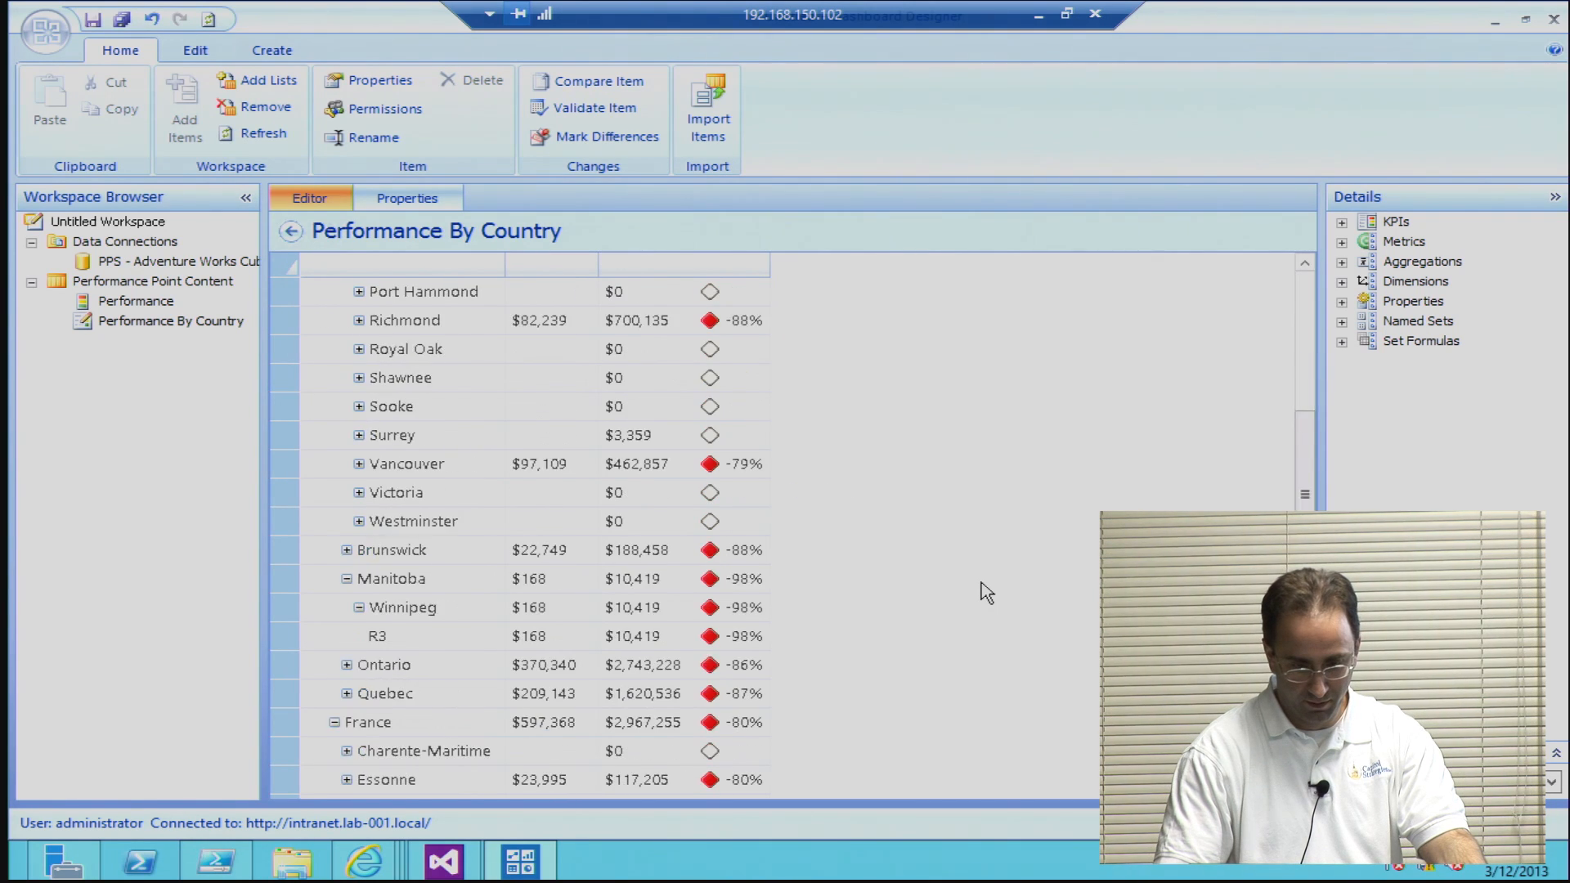
{"action": "scroll", "coordinate": [987, 592], "scroll_direction": "up", "scroll_amount": 9}
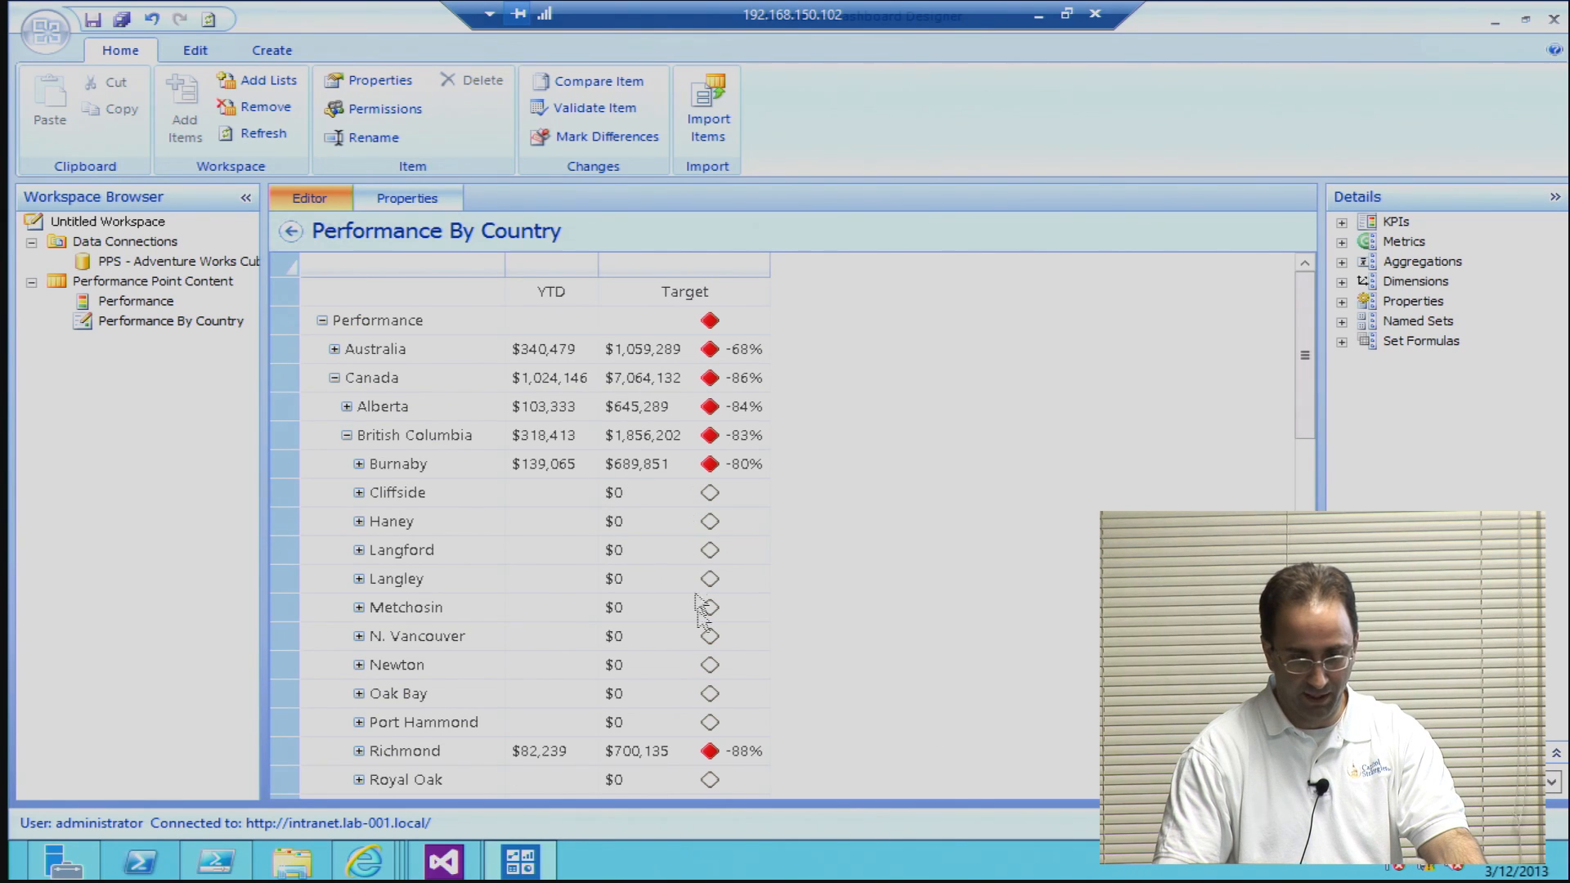
{"action": "left_click", "coordinate": [343, 436]}
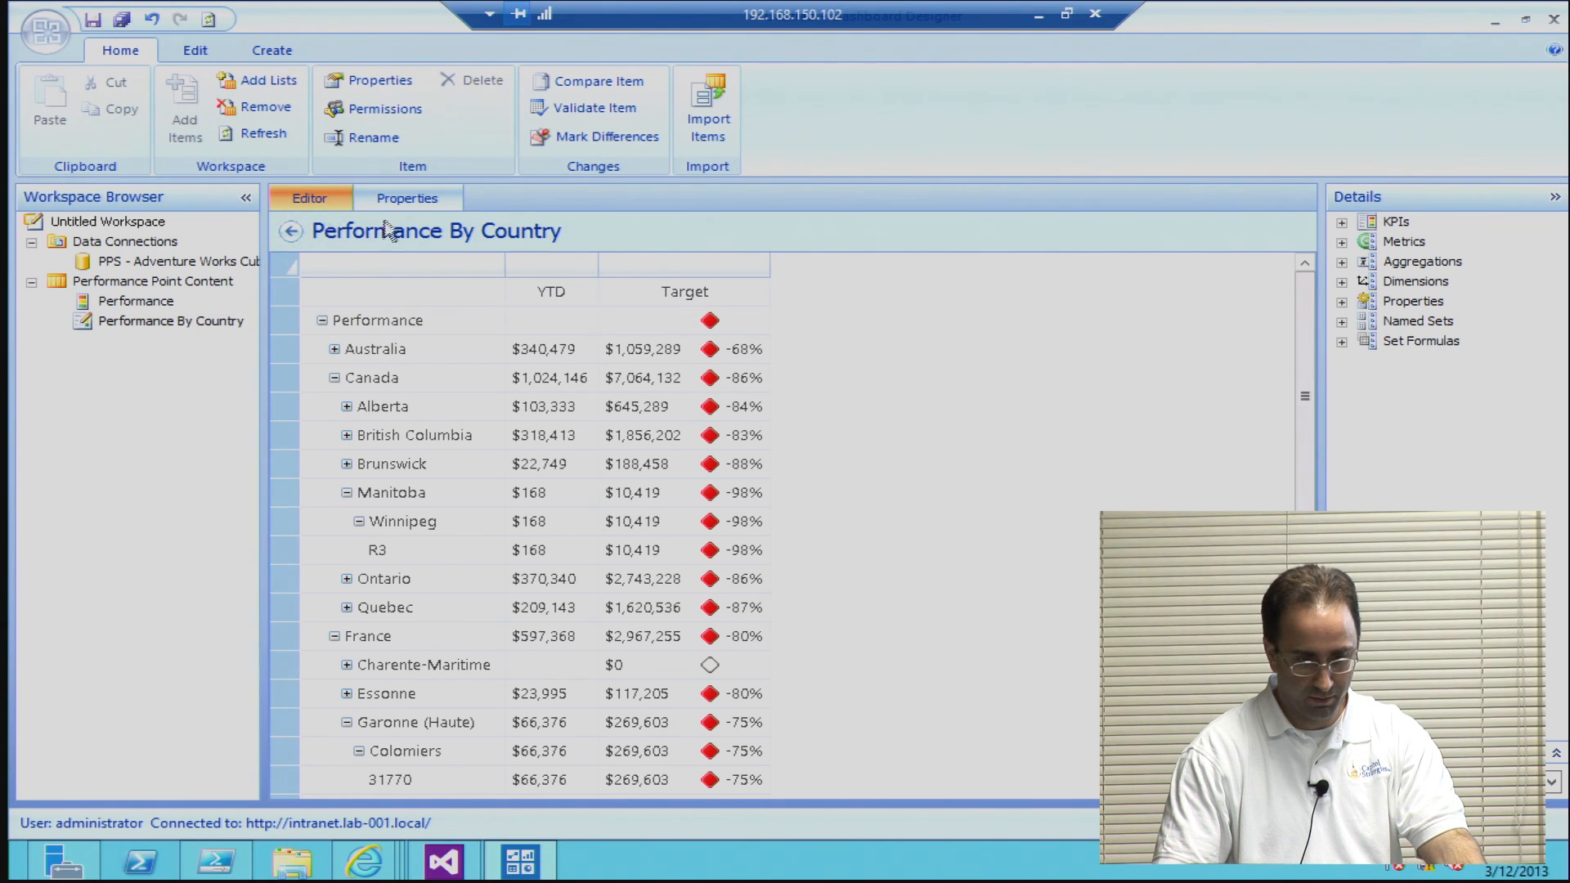
Step: Open the Peformance Dashboard from Performance Point Content and expand its available scorecards down to Performance By Country
{"action": "left_click", "coordinate": [167, 285]}
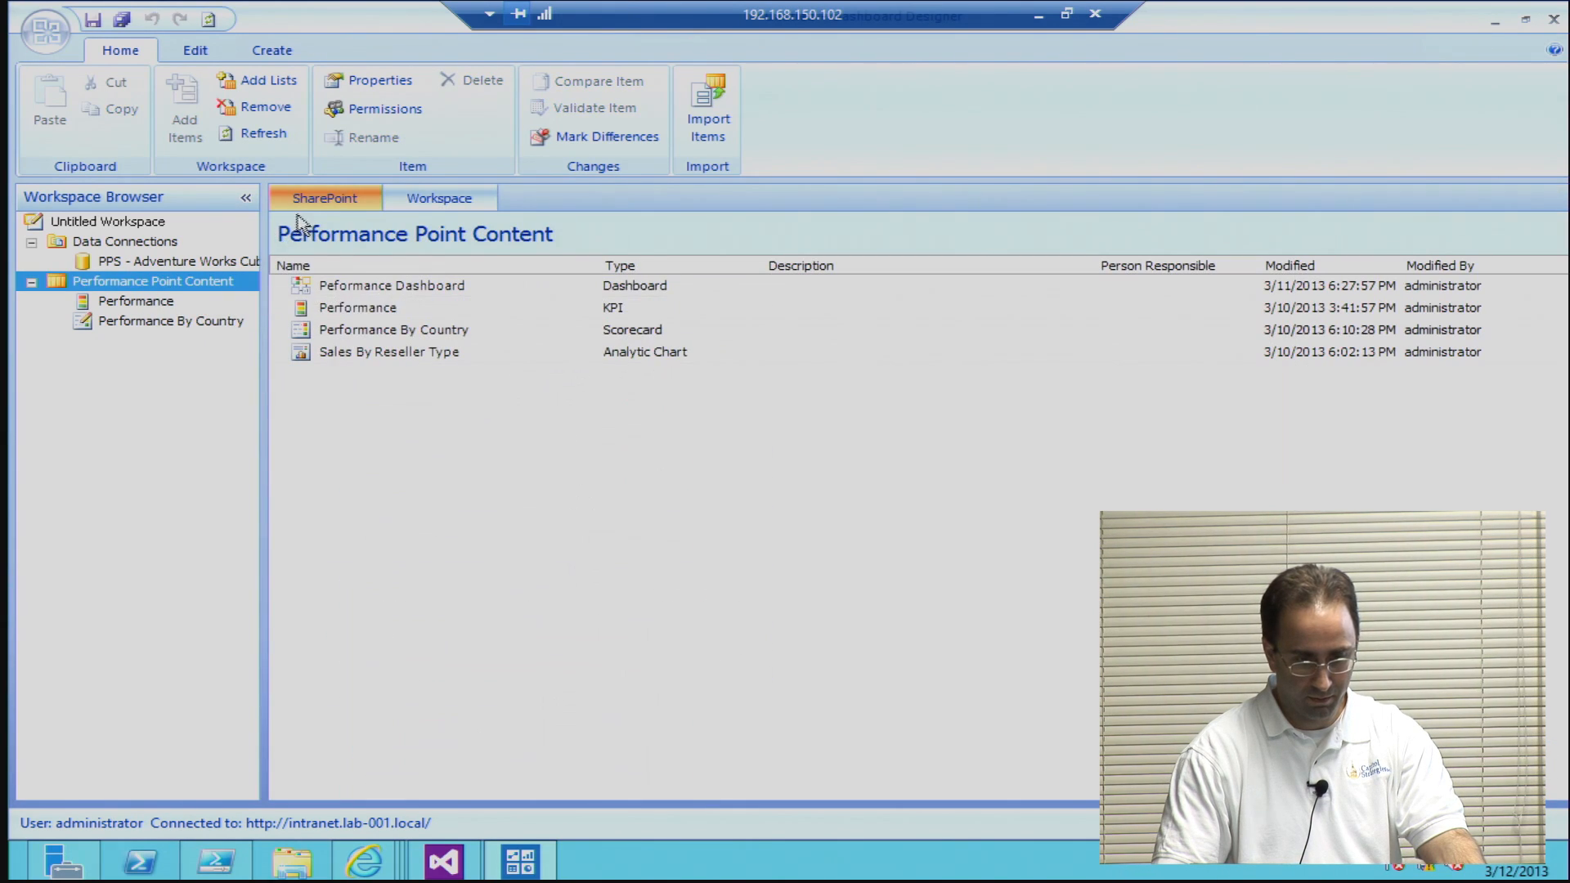
{"action": "double_click", "coordinate": [385, 286]}
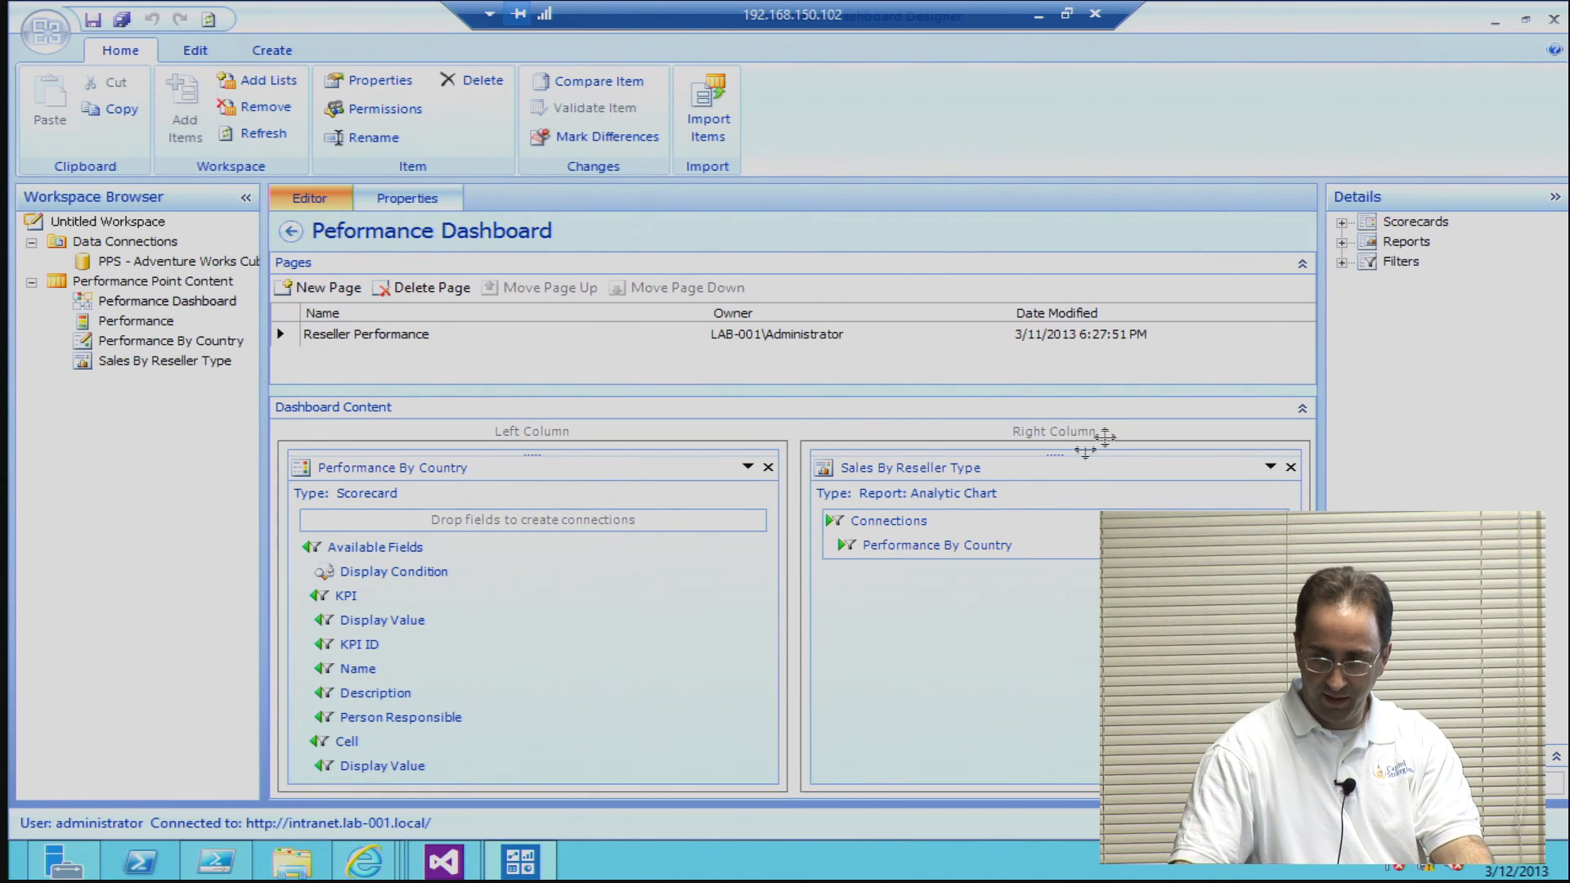
{"action": "left_click", "coordinate": [1342, 223]}
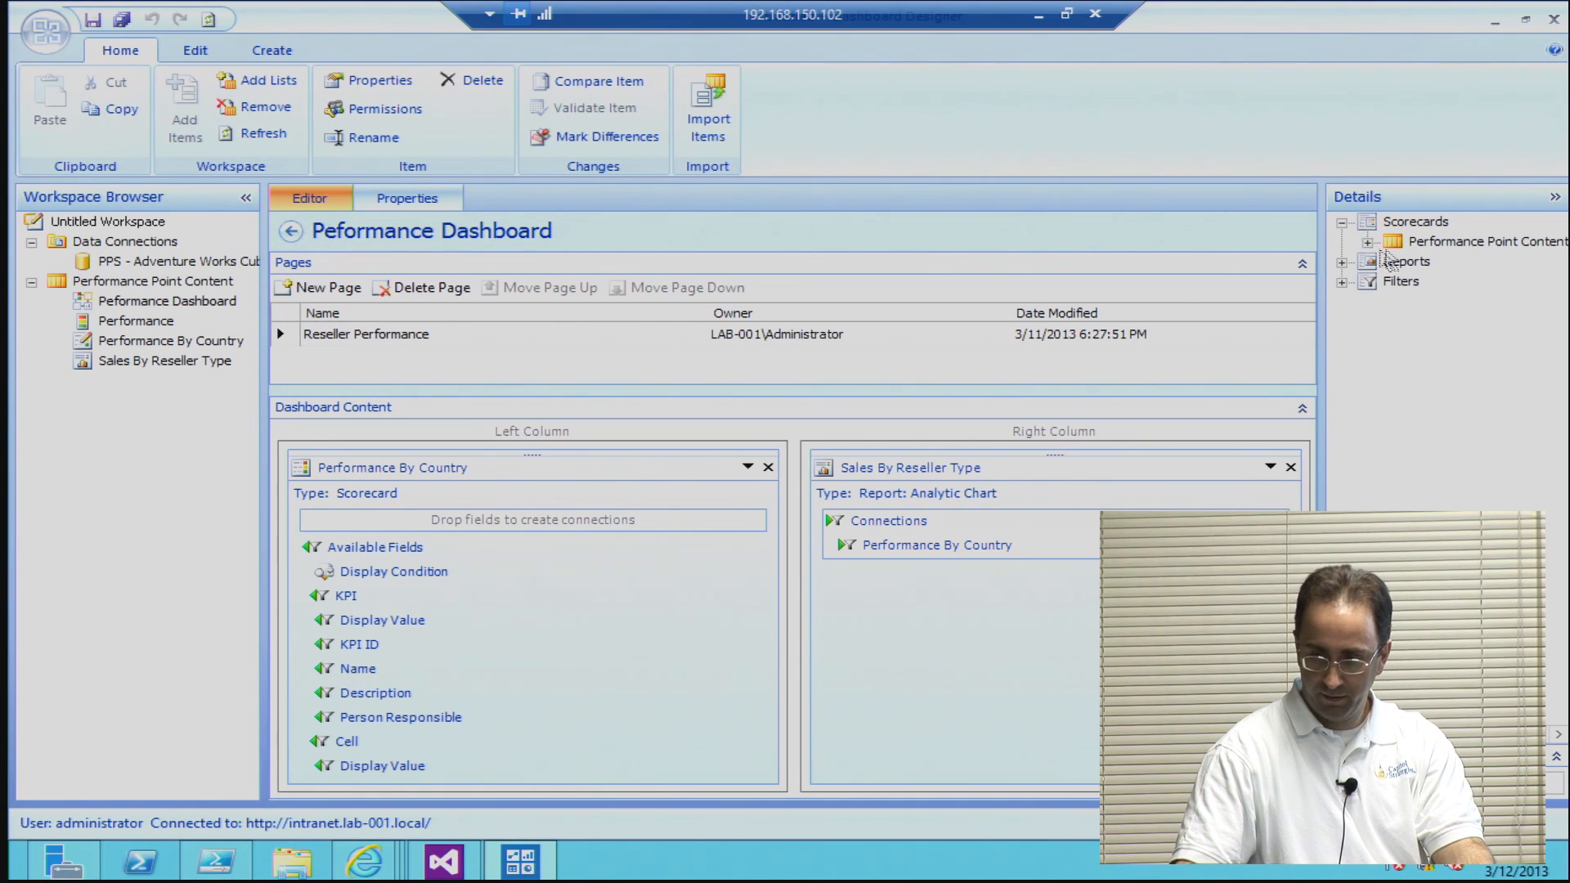
{"action": "left_click", "coordinate": [1368, 243]}
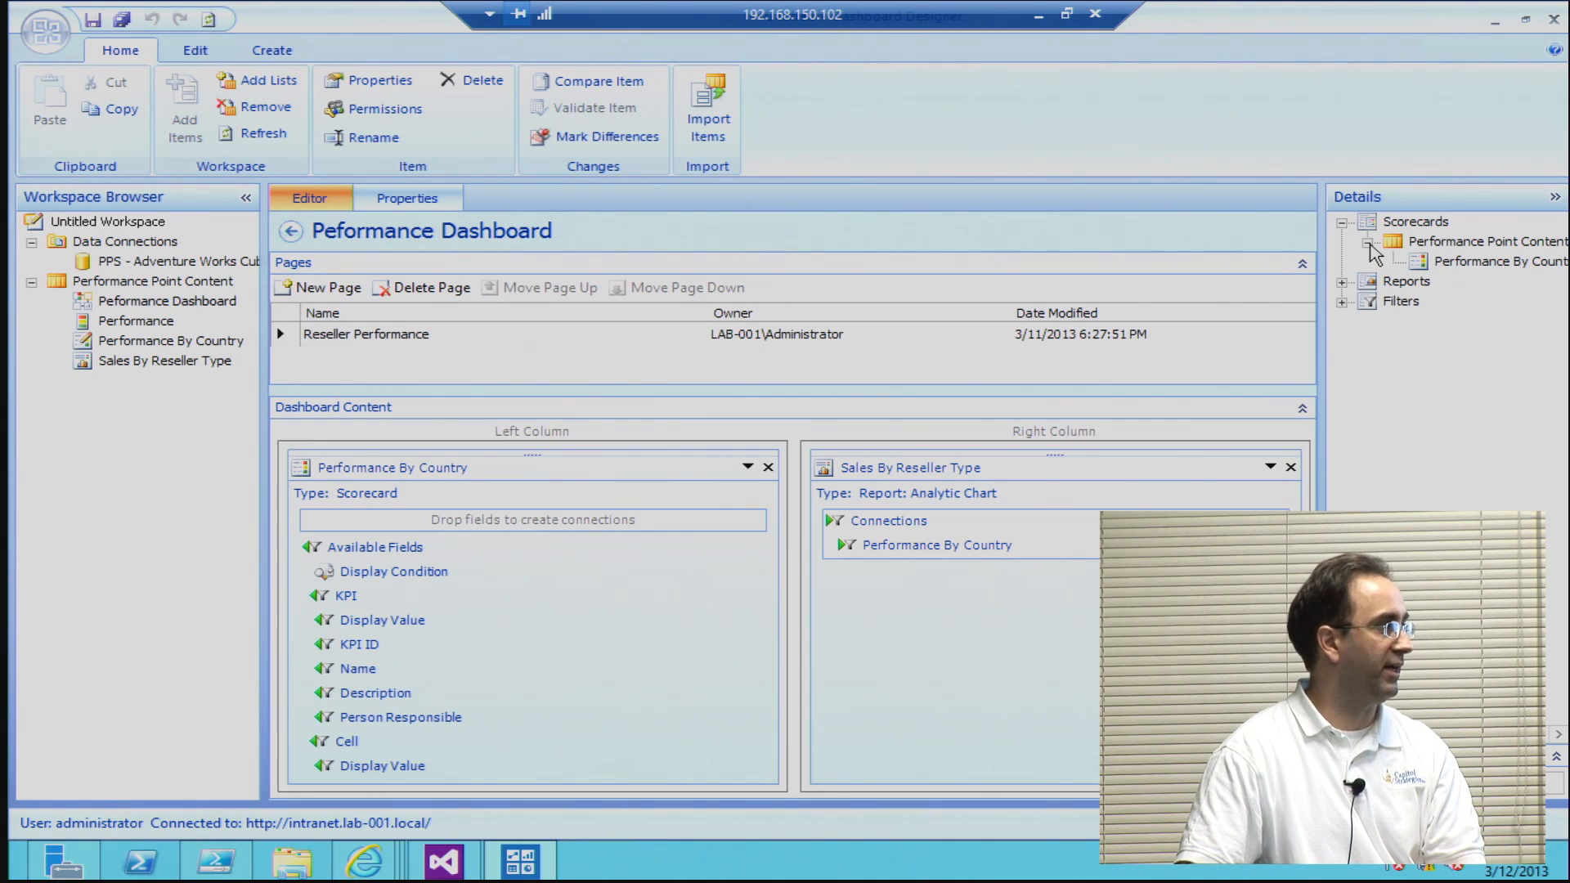
{"action": "left_click_drag", "start_coordinate": [1425, 263], "coordinate": [1445, 264]}
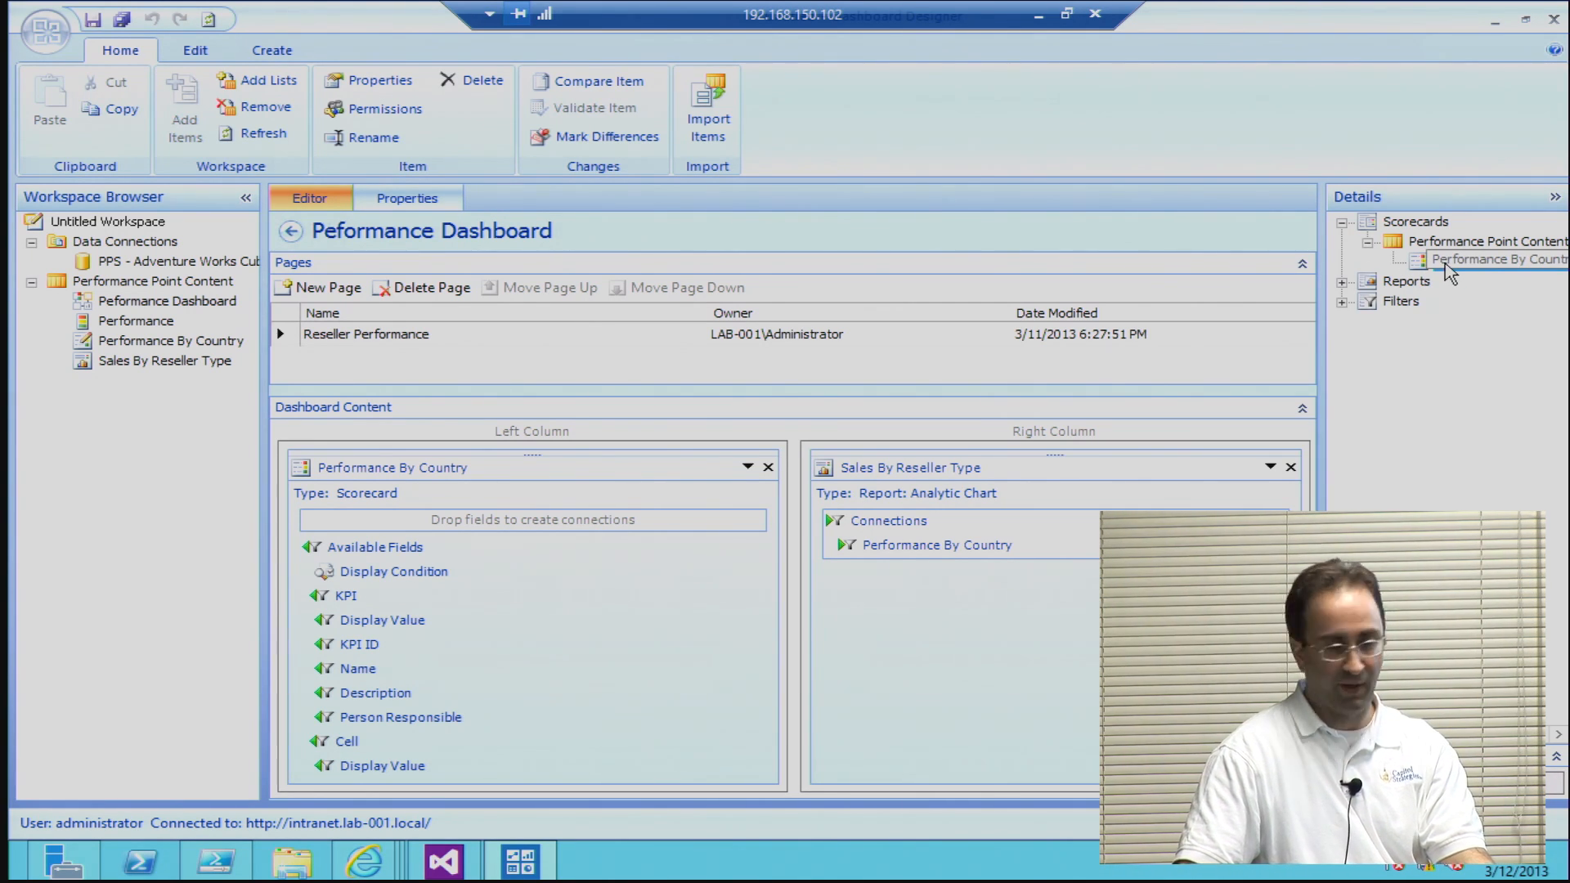
{"action": "left_click_drag", "start_coordinate": [1449, 272], "coordinate": [708, 606]}
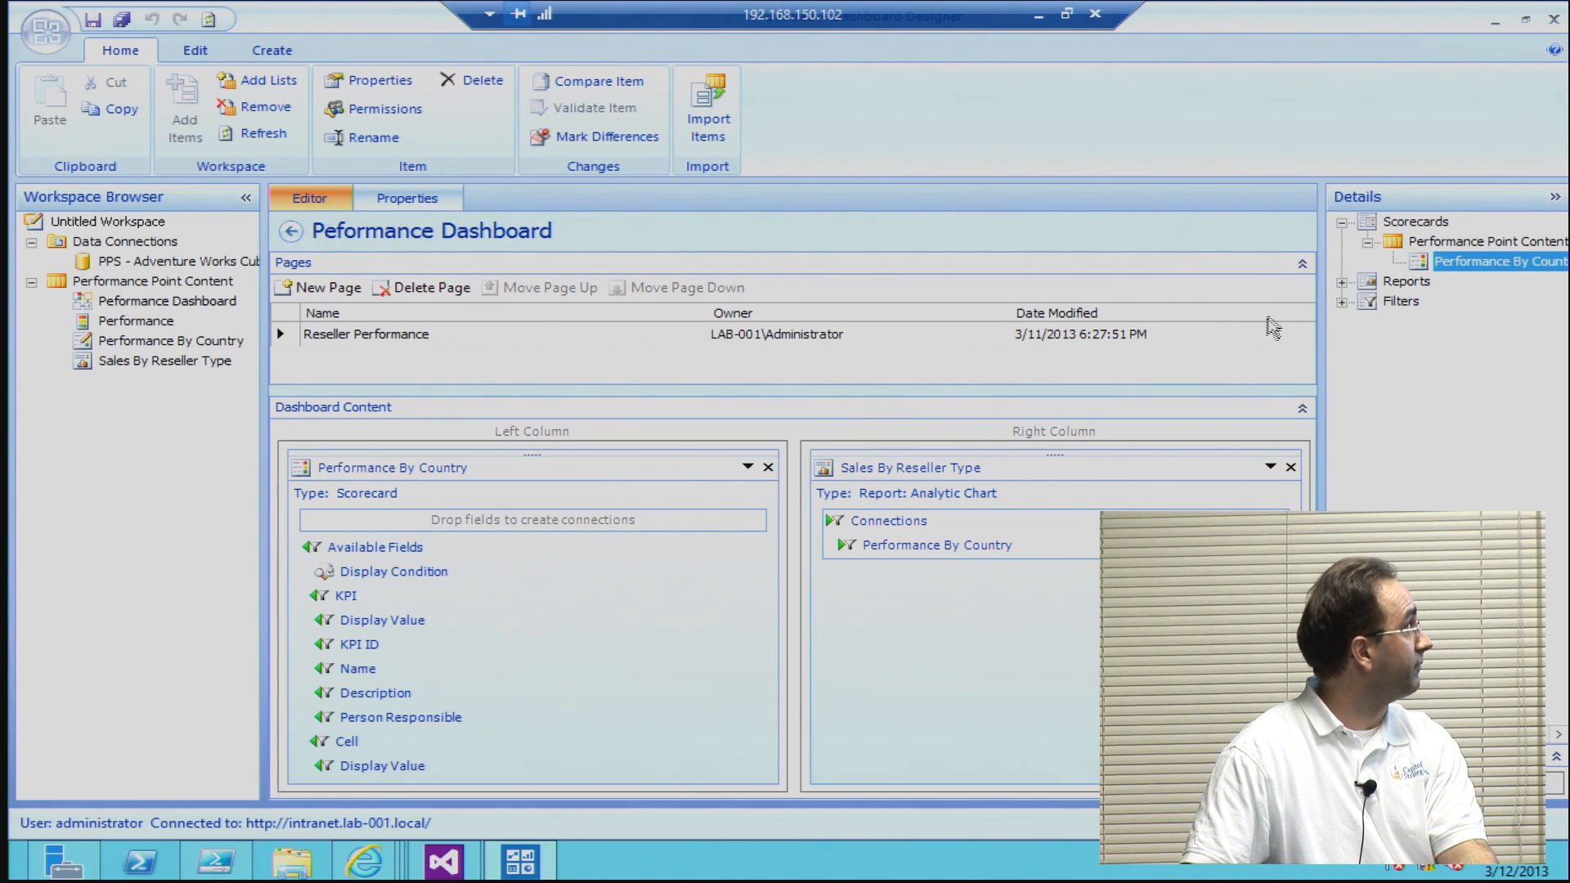
Step: Expand the dashboard's available reports and select Sales By Reseller Type
{"action": "left_click", "coordinate": [1342, 283]}
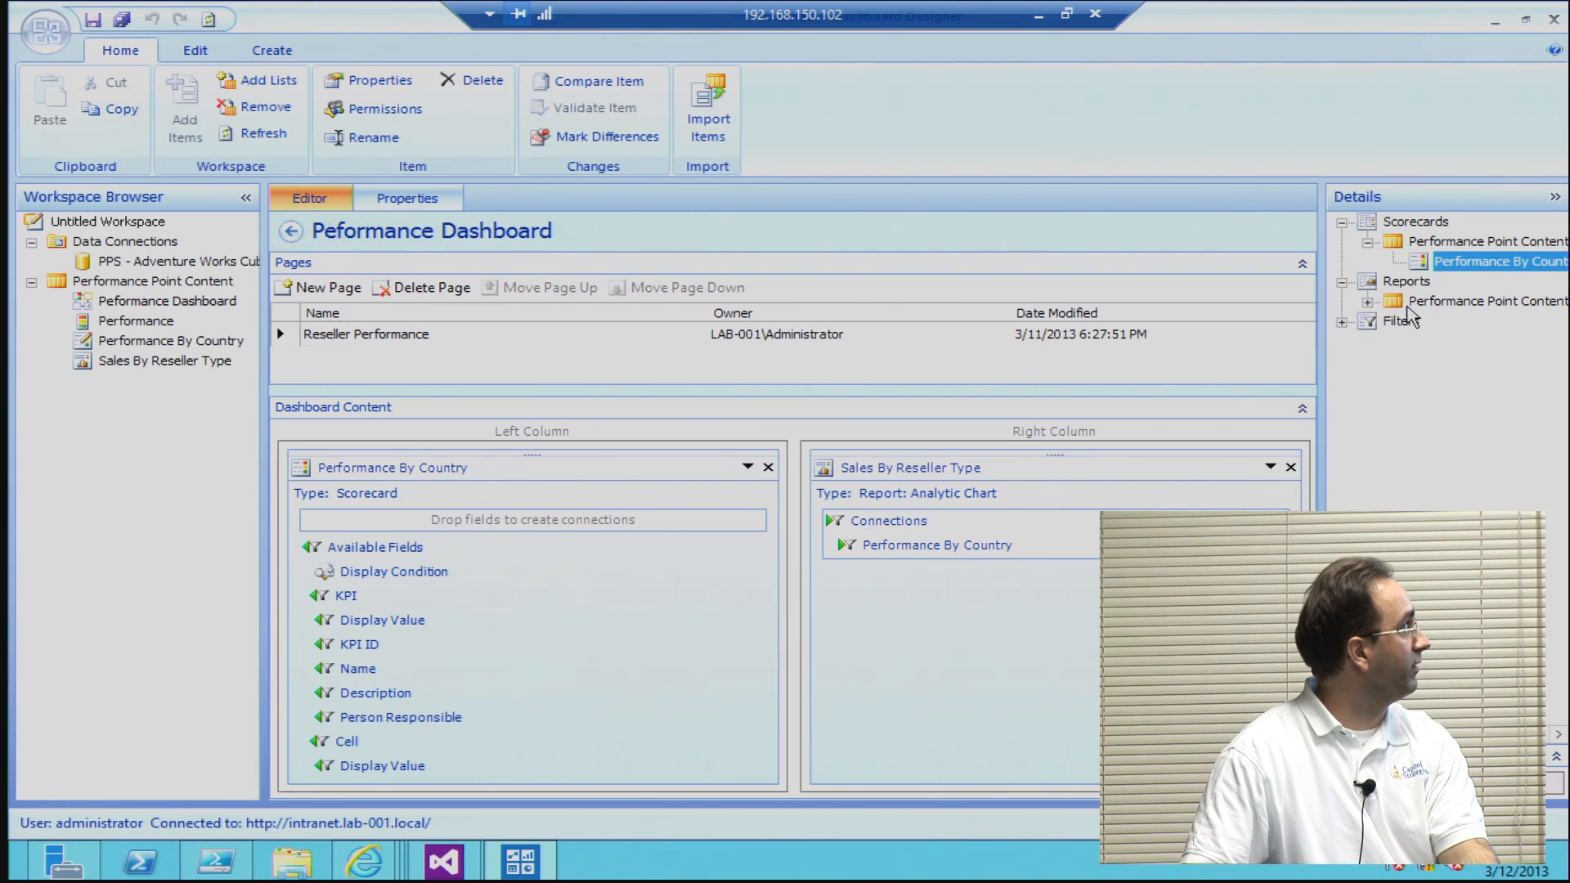
{"action": "left_click", "coordinate": [1368, 301]}
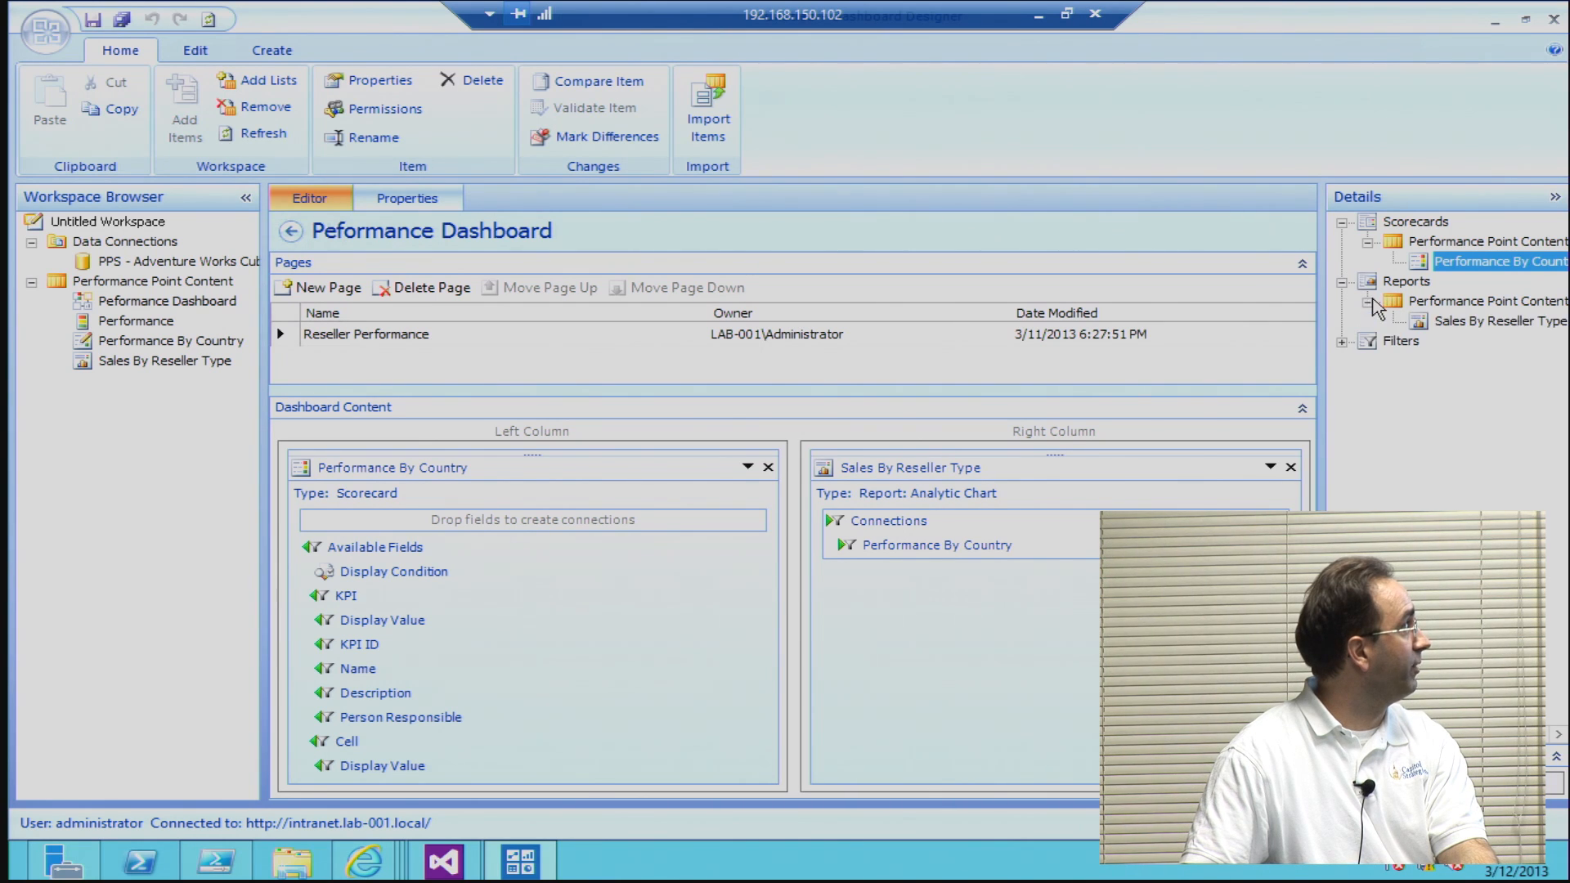
{"action": "left_click", "coordinate": [1423, 323]}
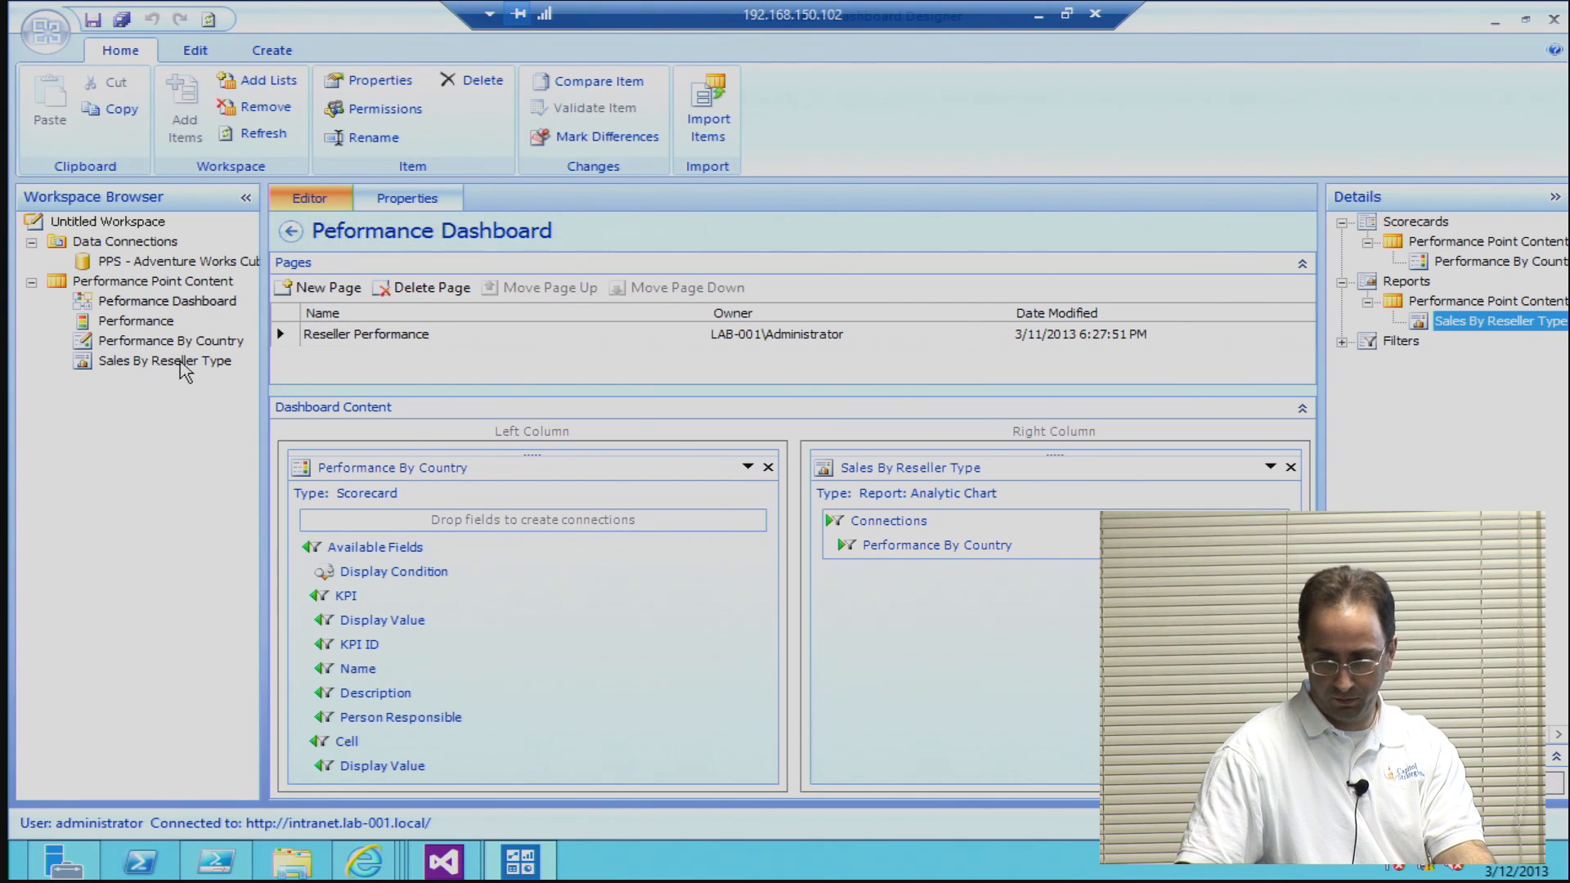
Step: Open the Sales By Reseller Type analytic chart from the workspace and inspect the Value Added Reseller bar
{"action": "left_click", "coordinate": [181, 361]}
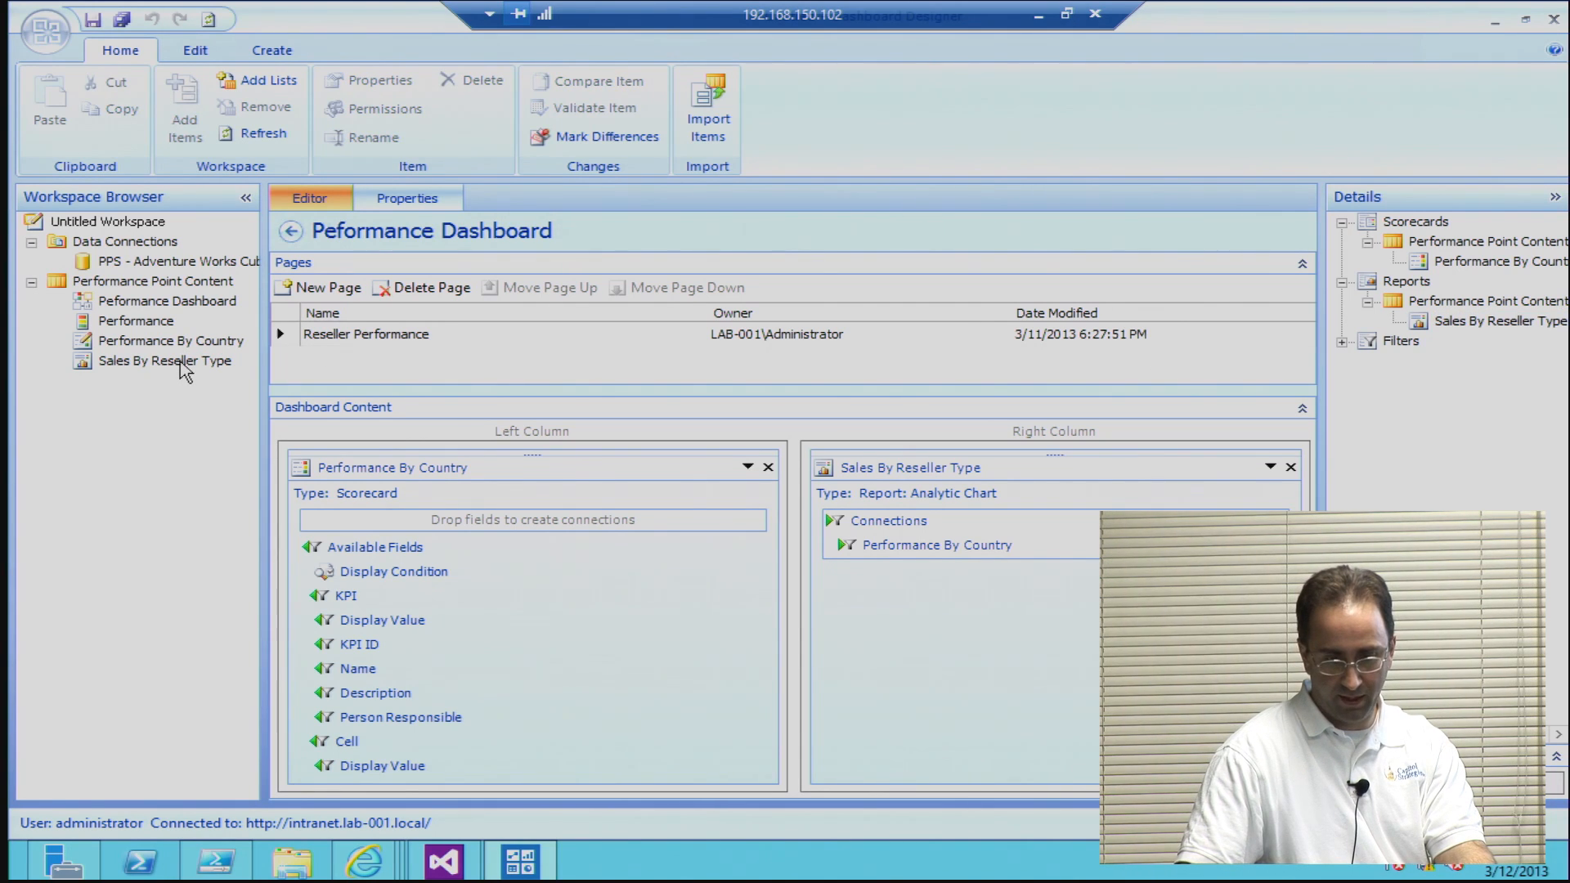
{"action": "double_click", "coordinate": [181, 360]}
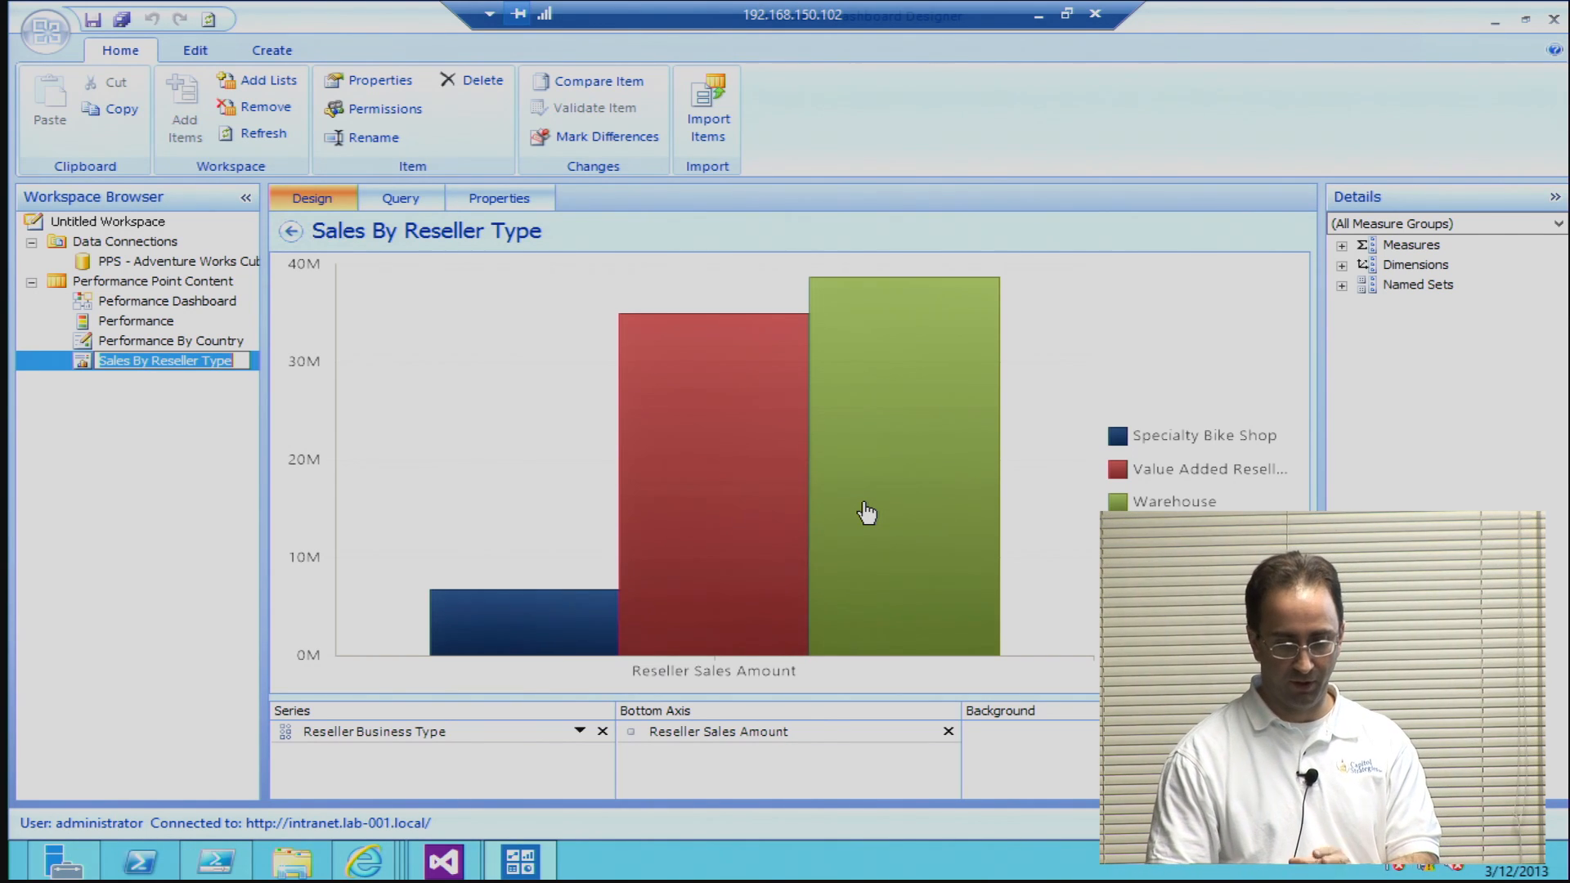
{"action": "mouse_move", "coordinate": [720, 582]}
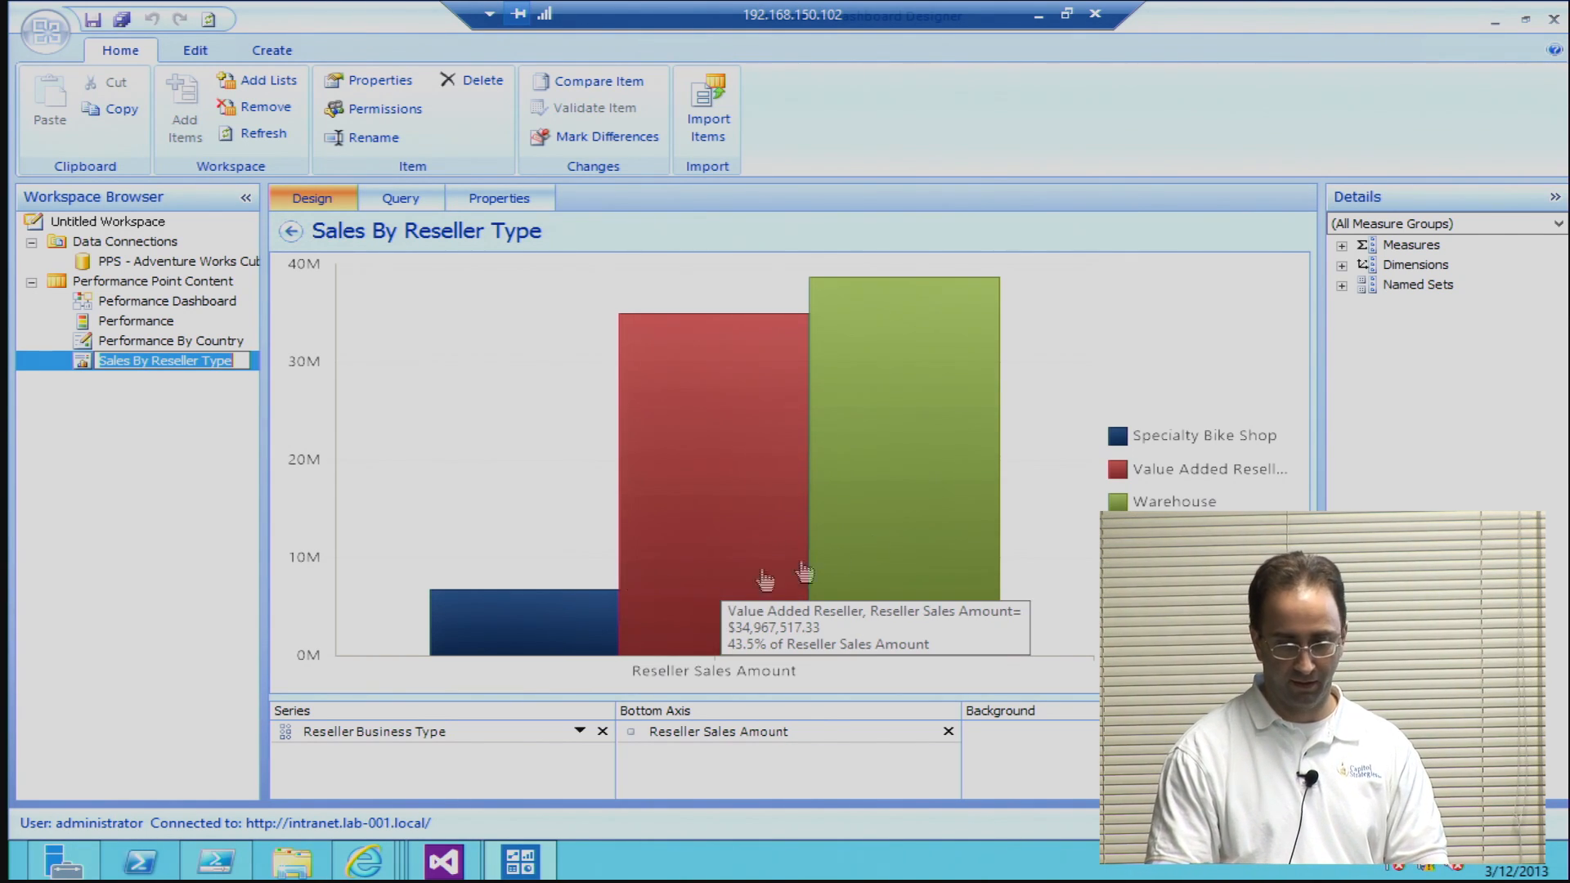
Step: Return to the Peformance Dashboard and examine its scorecard fields and the chart's connection to Performance By Country
{"action": "left_click", "coordinate": [162, 302]}
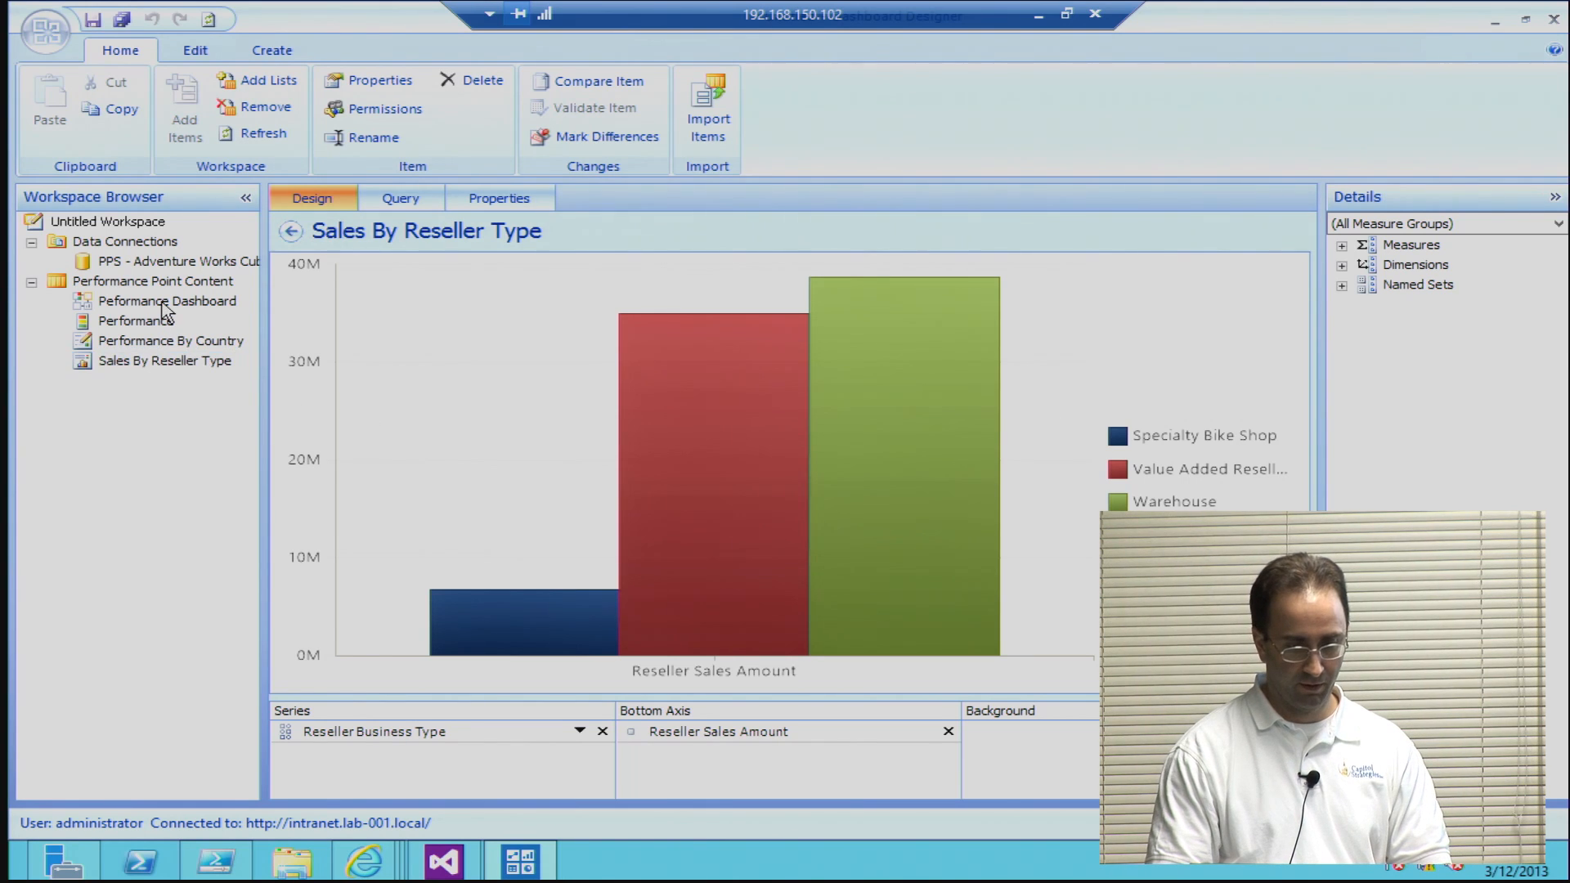
{"action": "left_click", "coordinate": [166, 302]}
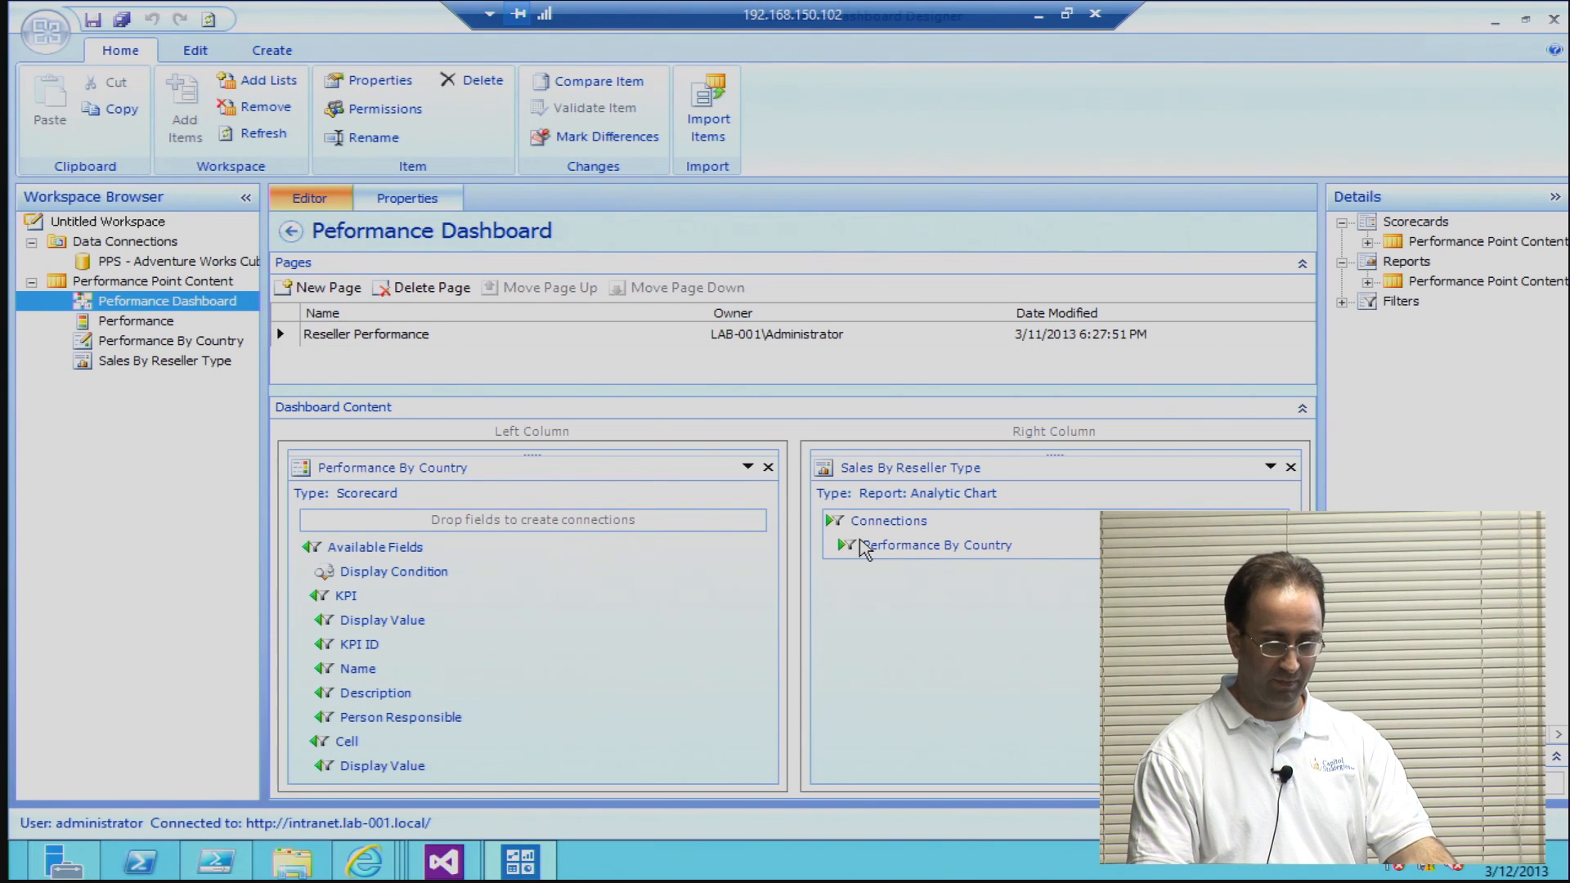
{"action": "mouse_move", "coordinate": [553, 586]}
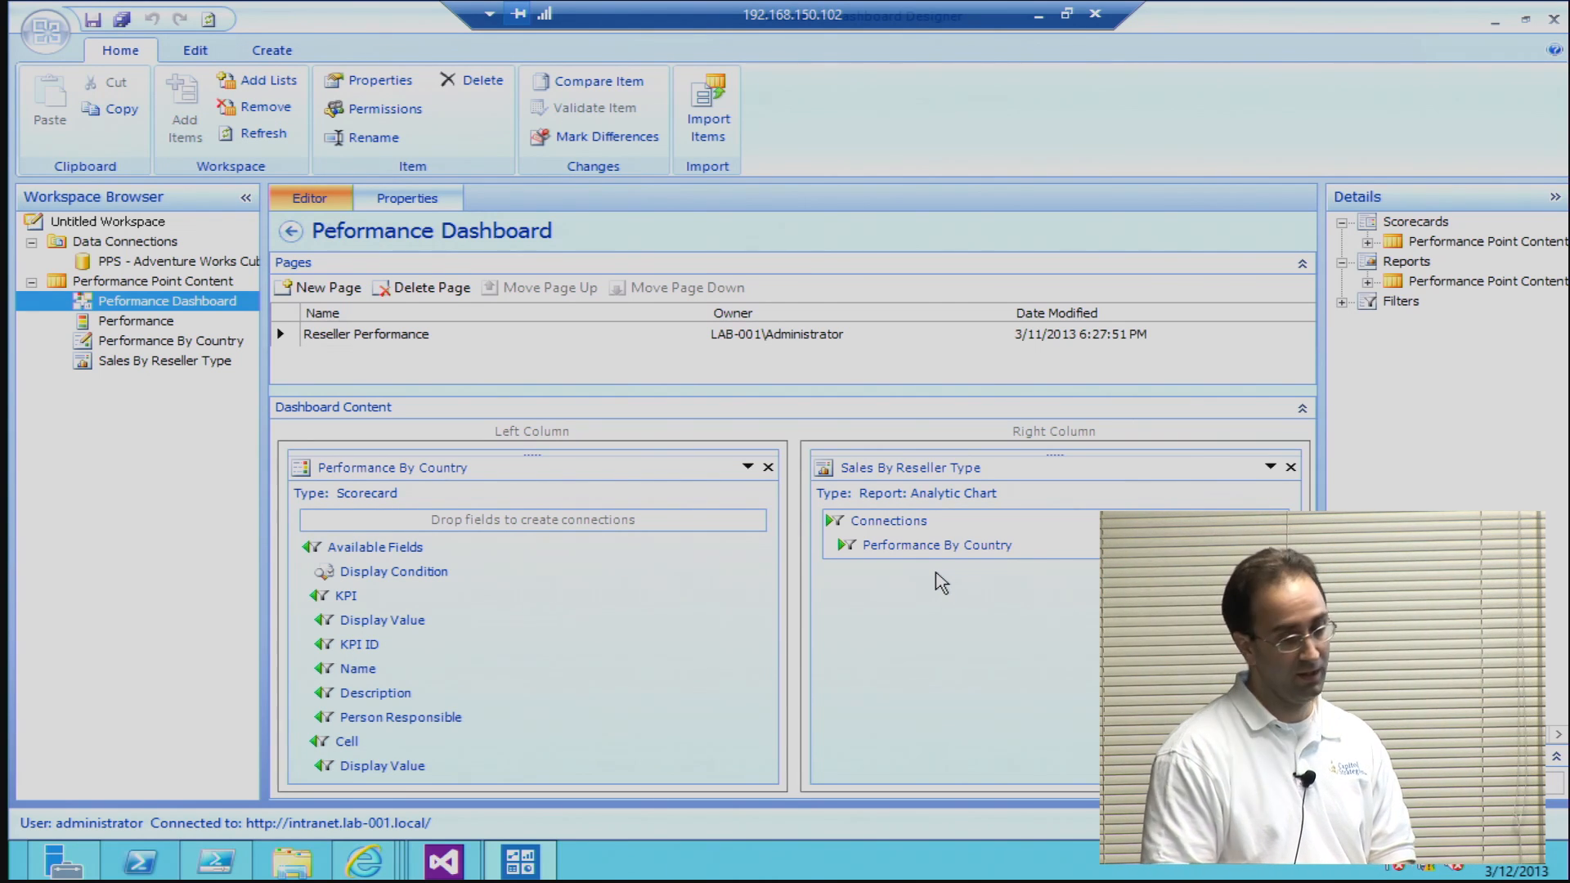
{"action": "right_click", "coordinate": [200, 310]}
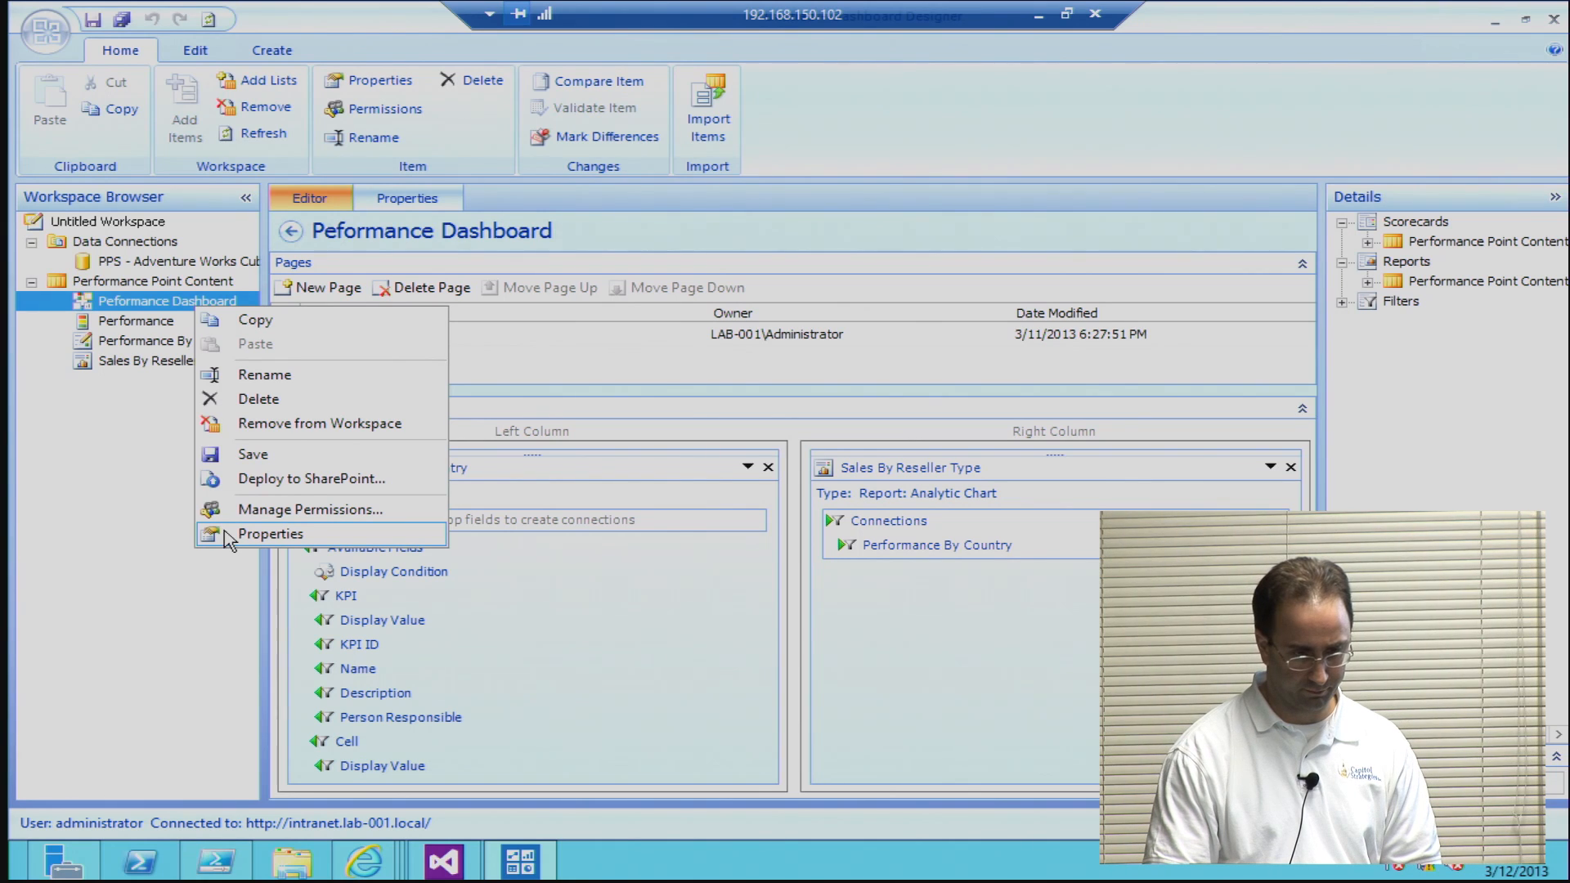
{"action": "left_click", "coordinate": [270, 533]}
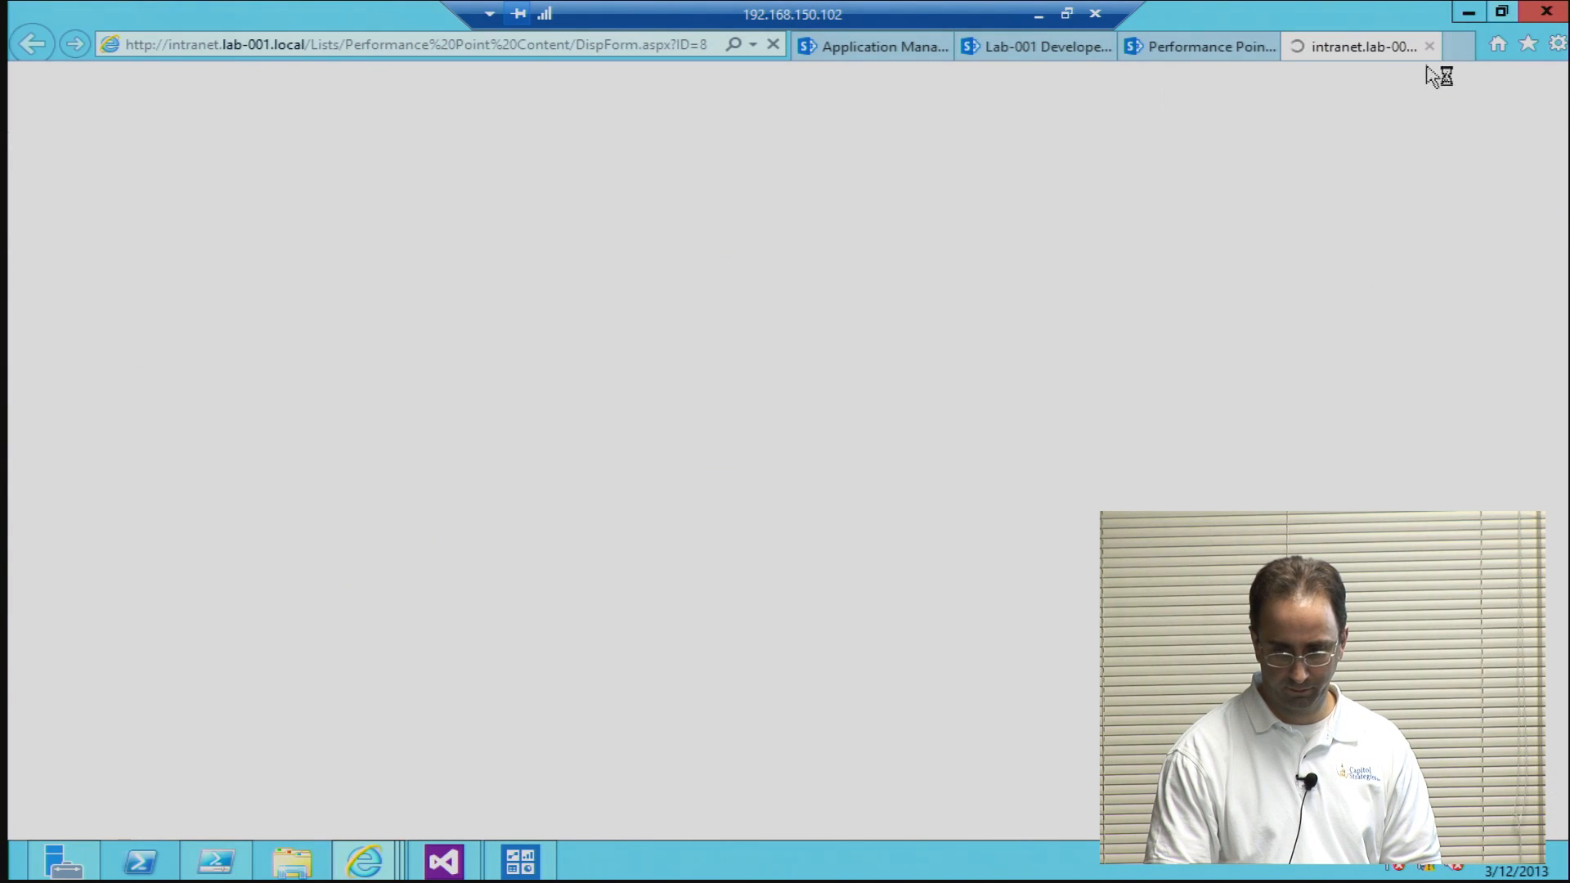
{"action": "left_click", "coordinate": [1430, 46]}
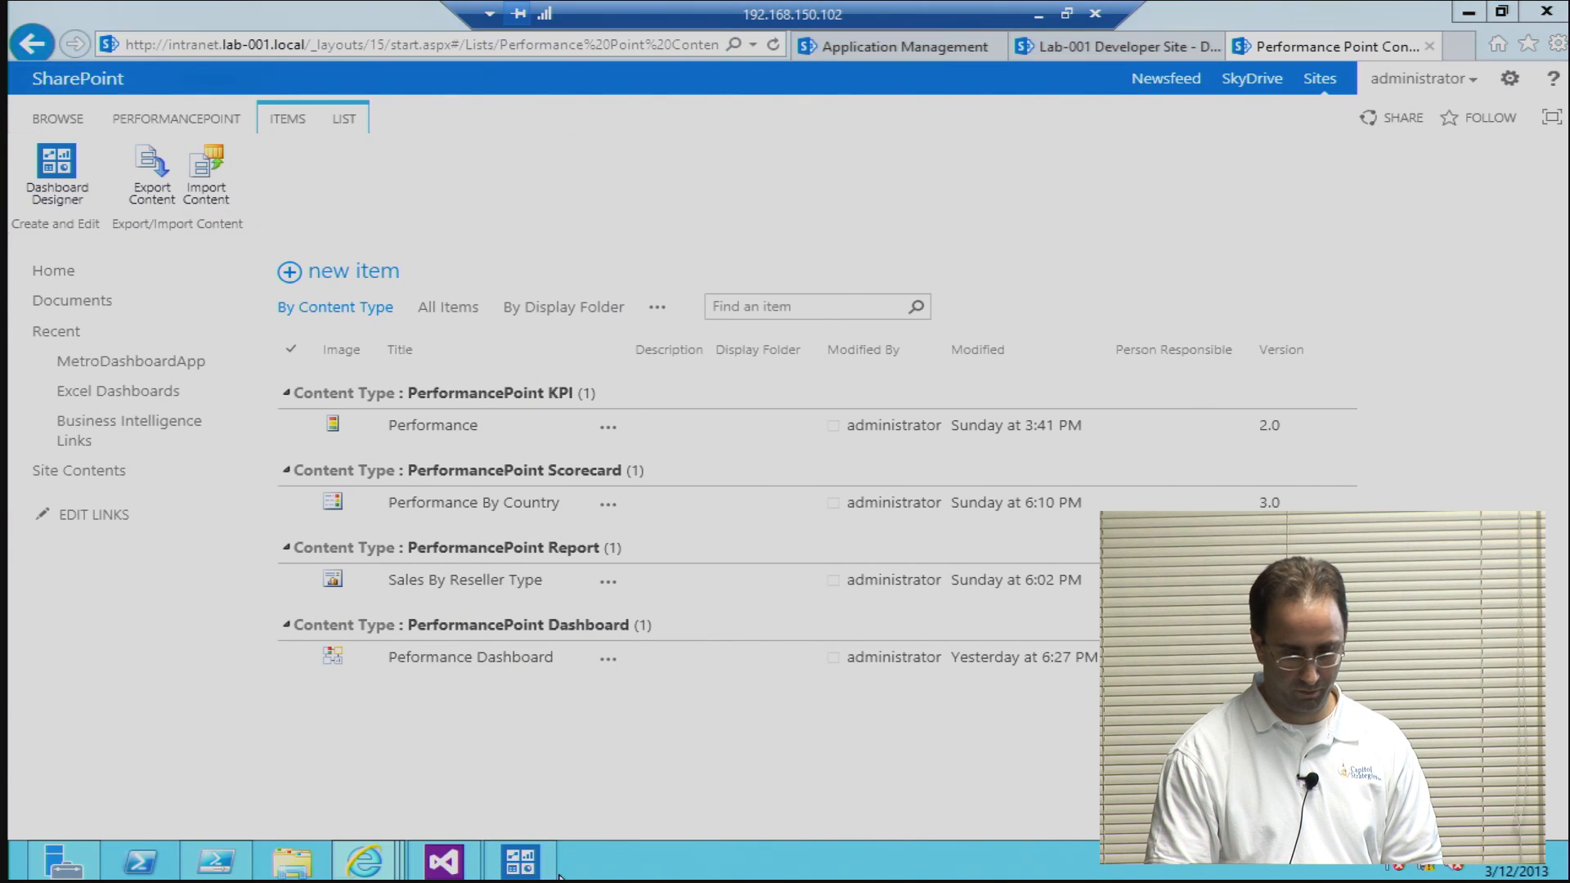
{"action": "left_click", "coordinate": [527, 872]}
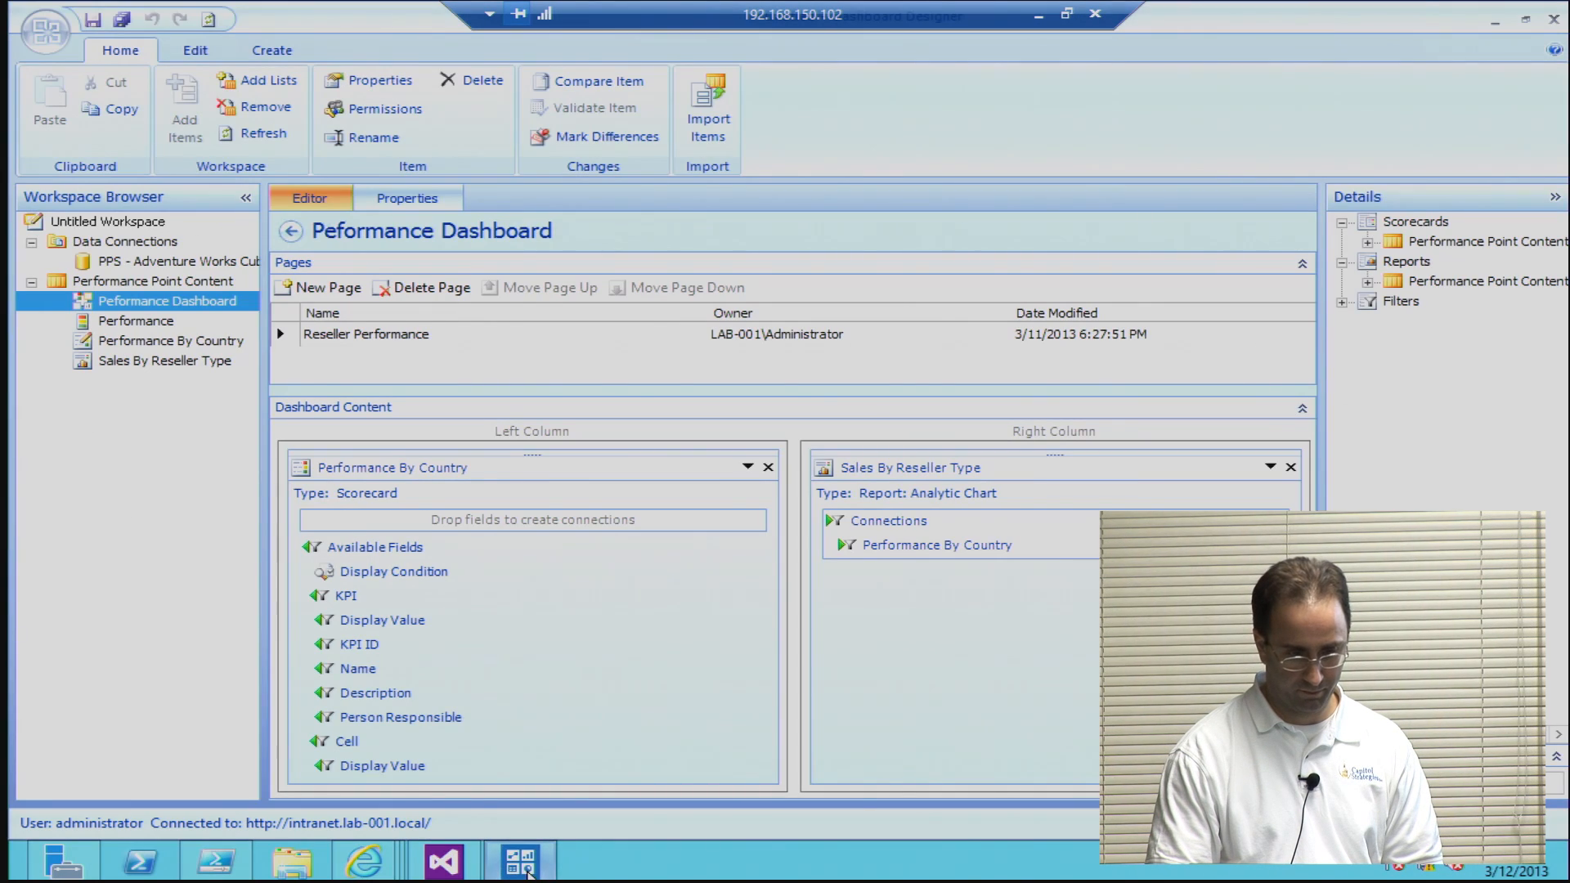
Step: Review the Designer Options, including the browser-after-deploy setting and the SharePoint URL in the server settings
{"action": "left_click", "coordinate": [45, 31]}
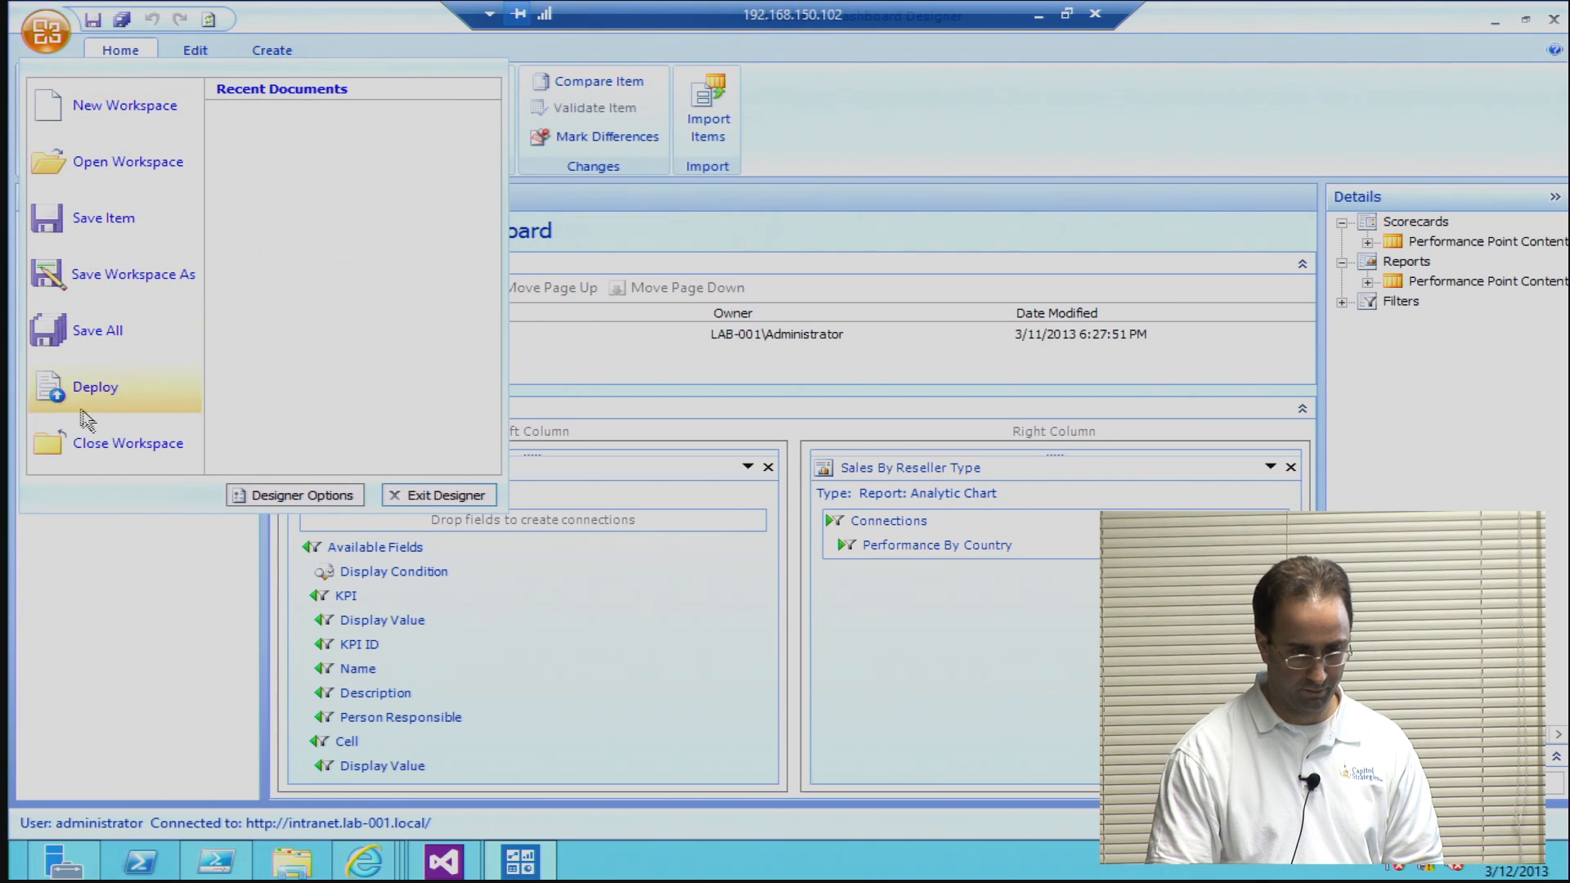
{"action": "left_click", "coordinate": [294, 495]}
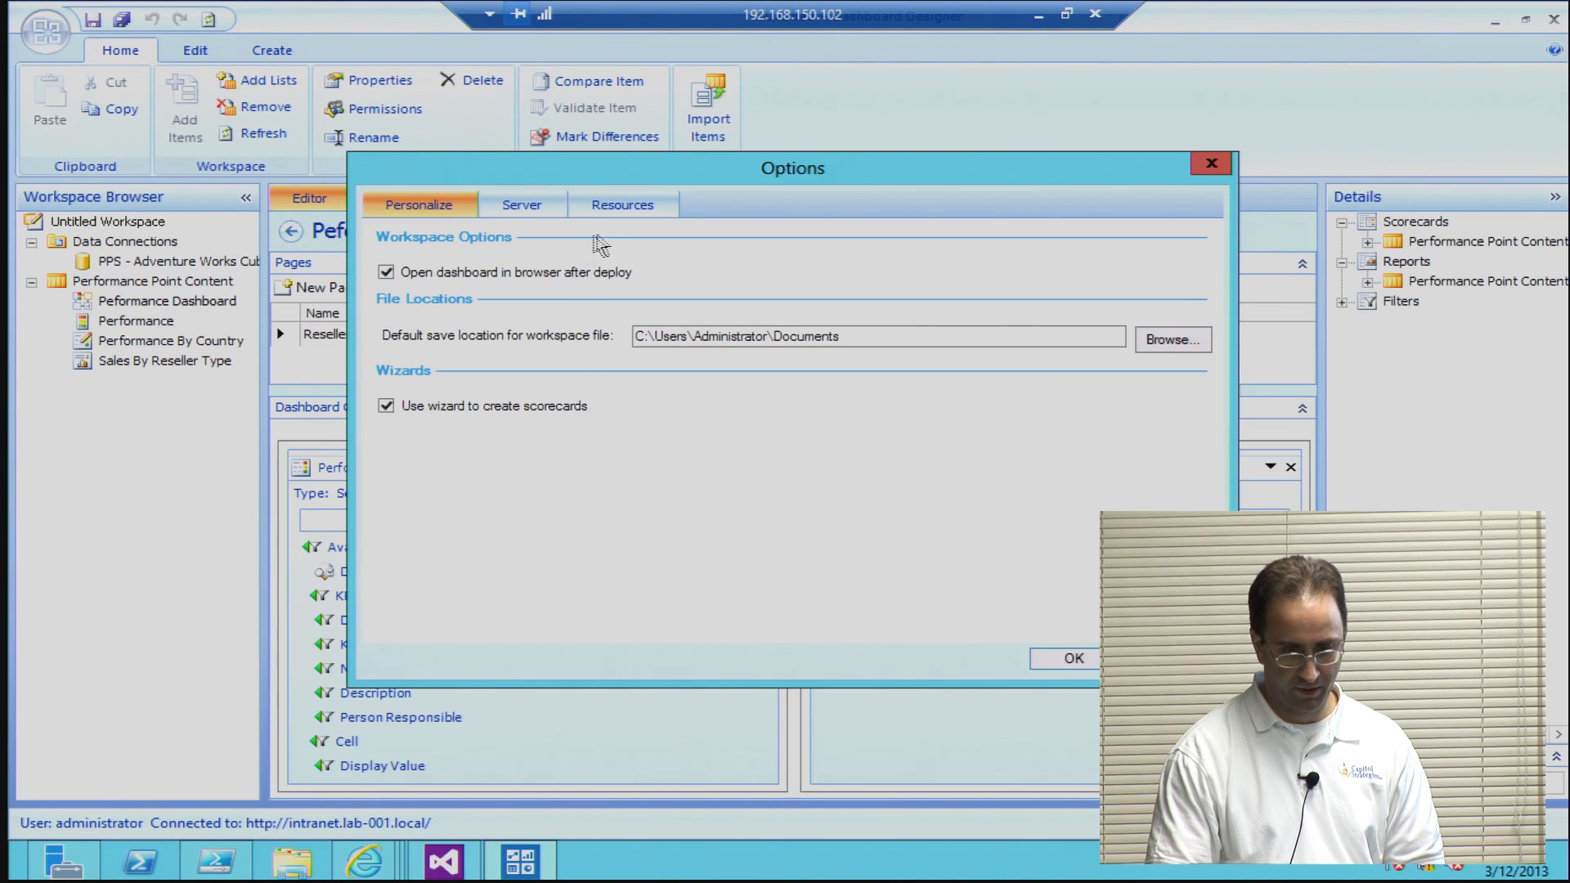
{"action": "left_click", "coordinate": [522, 206]}
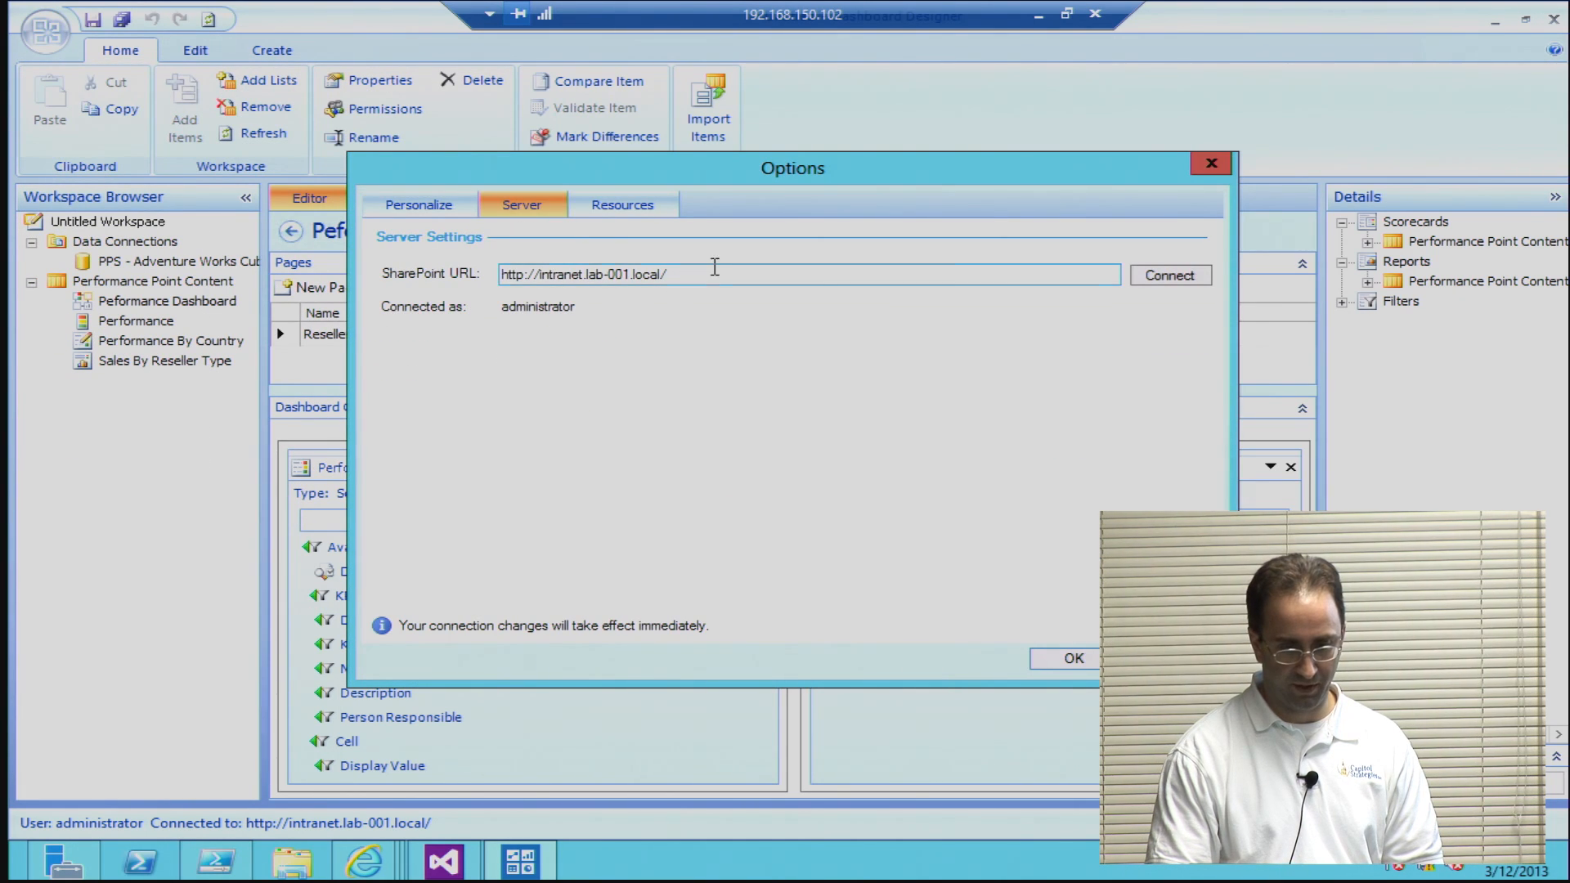
{"action": "left_click", "coordinate": [715, 273]}
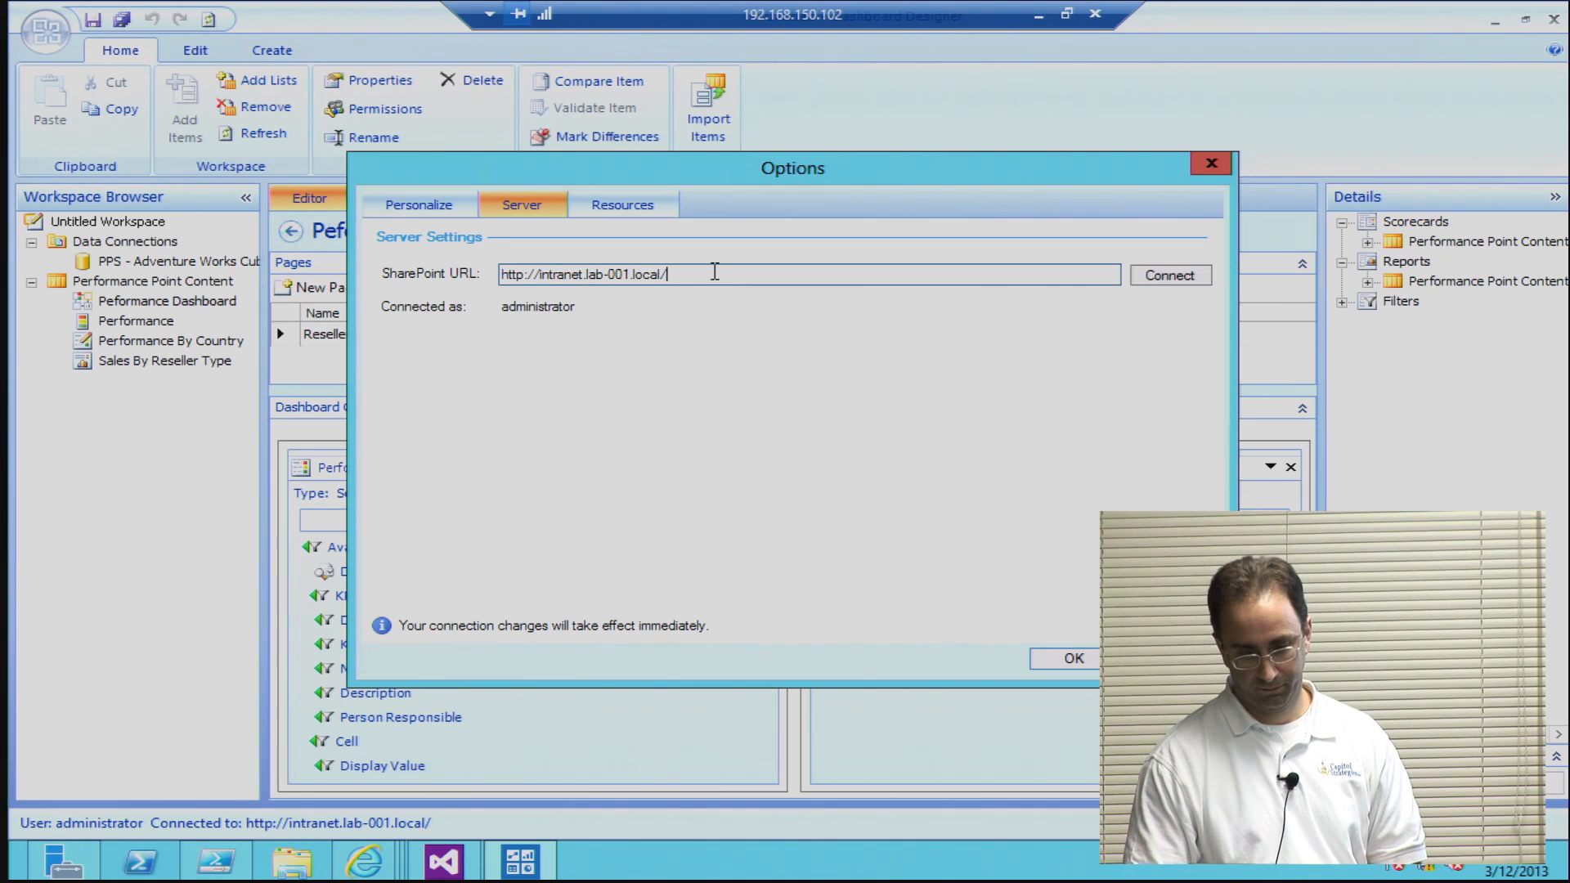
{"action": "left_click", "coordinate": [1073, 658]}
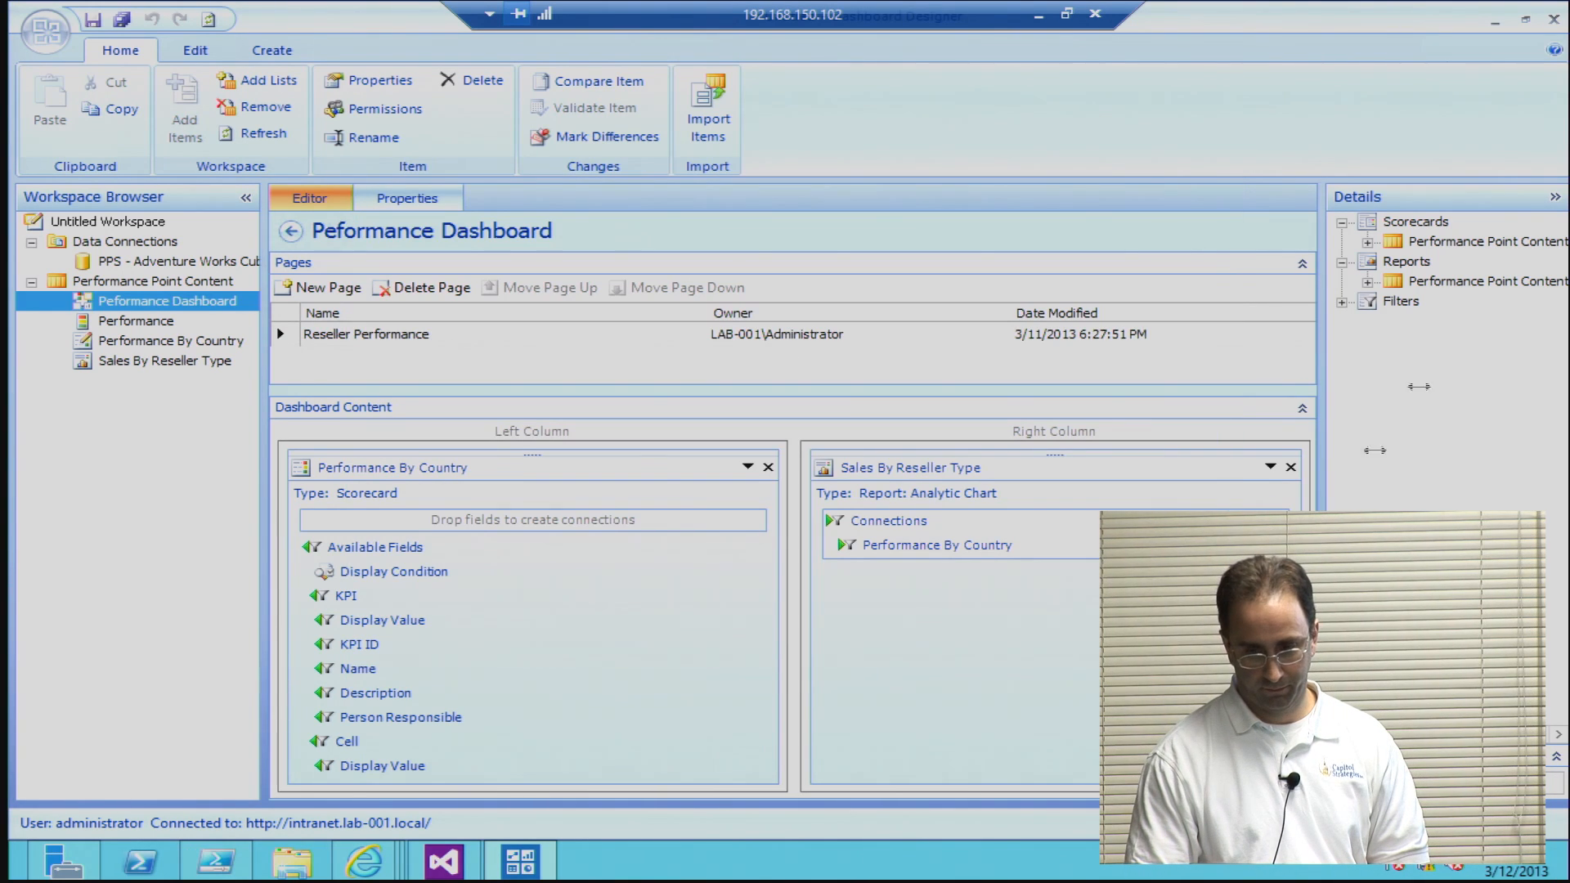
Step: Exit Dashboard Designer without saving and open the Reseller Performance dashboard from the SharePoint intranet home page
{"action": "left_click", "coordinate": [1554, 18]}
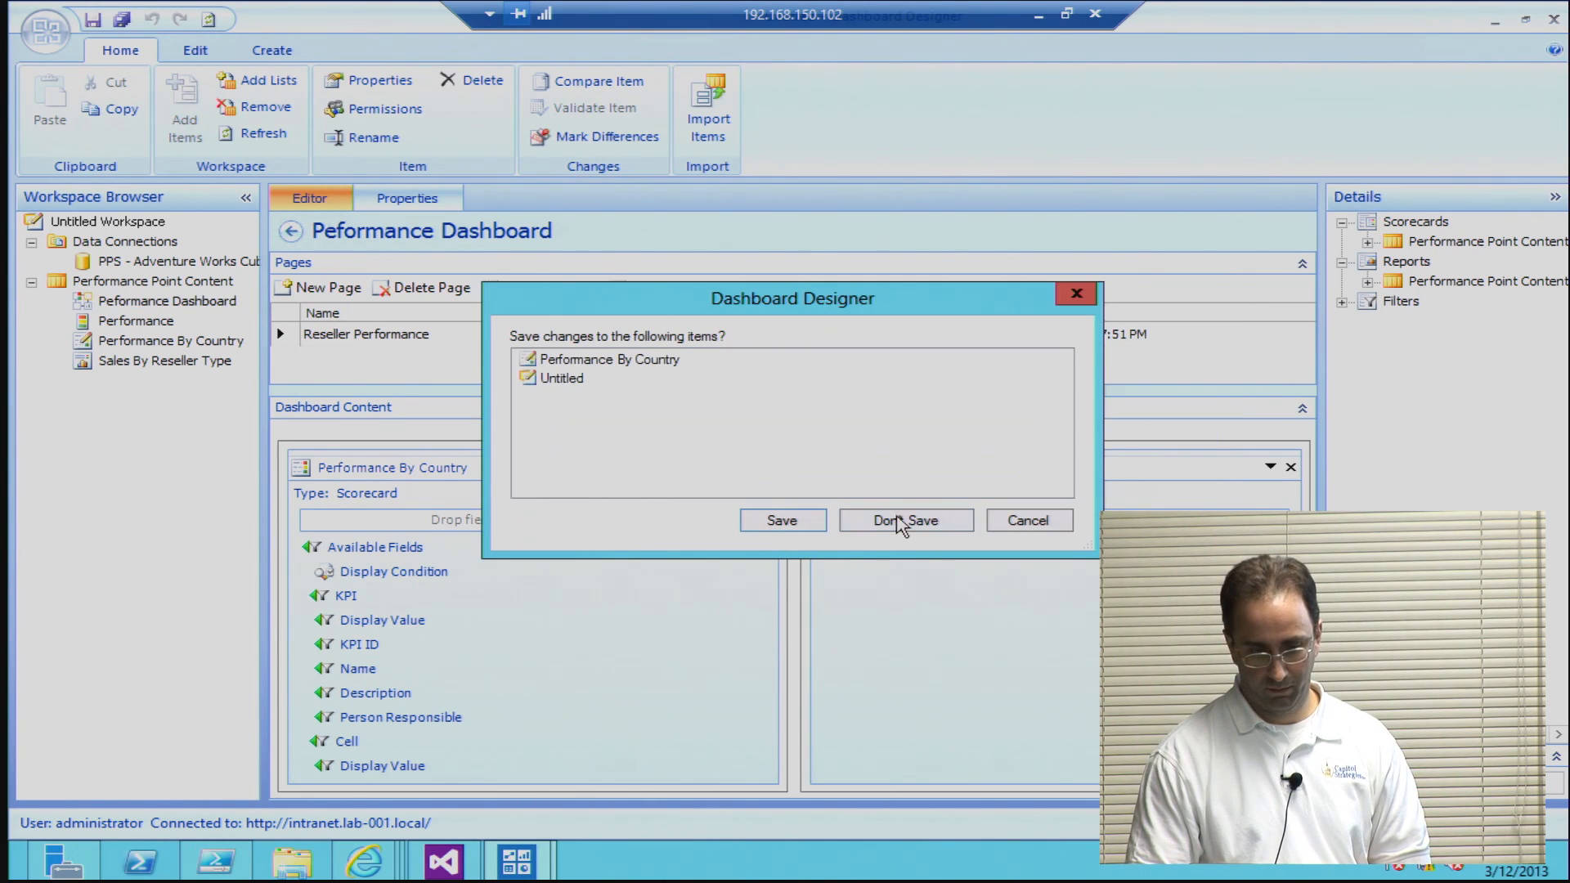
{"action": "left_click", "coordinate": [903, 521]}
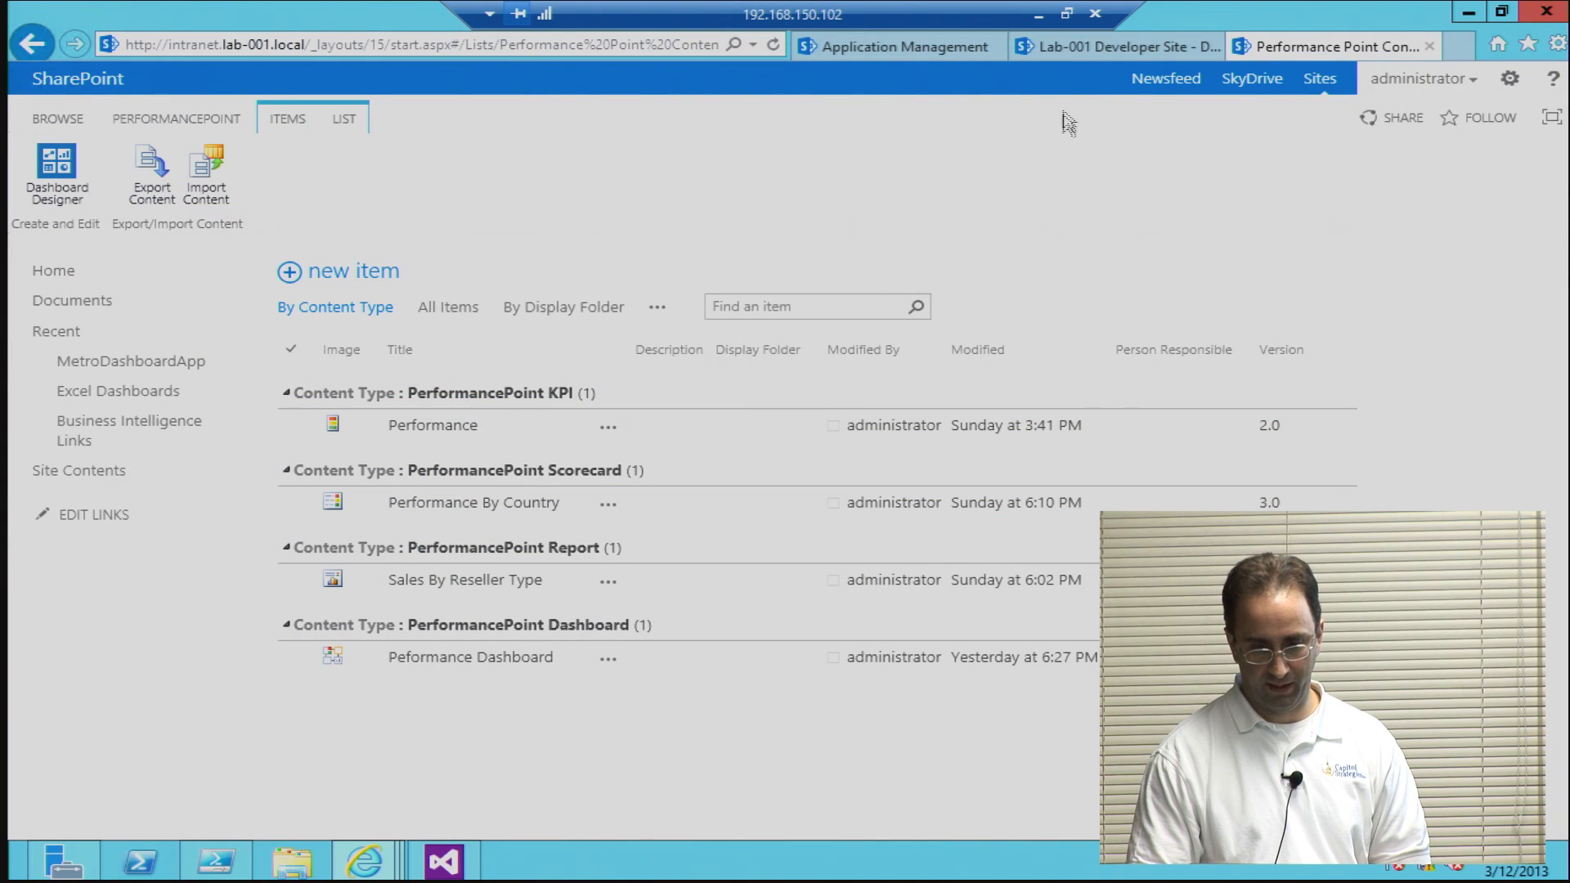
{"action": "left_click", "coordinate": [65, 284]}
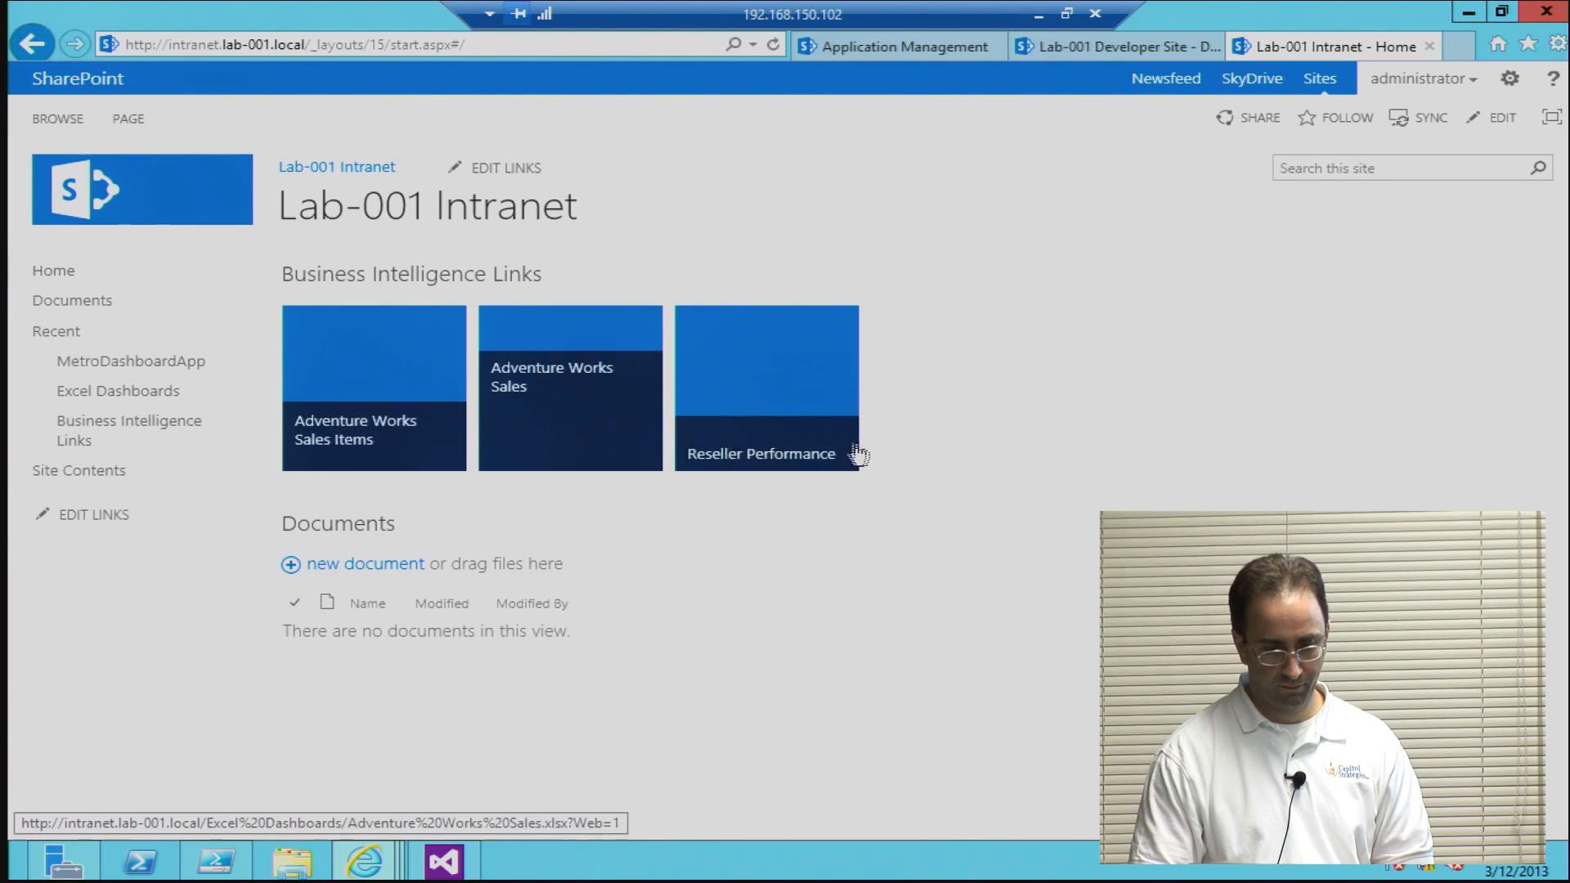
{"action": "left_click", "coordinate": [787, 407]}
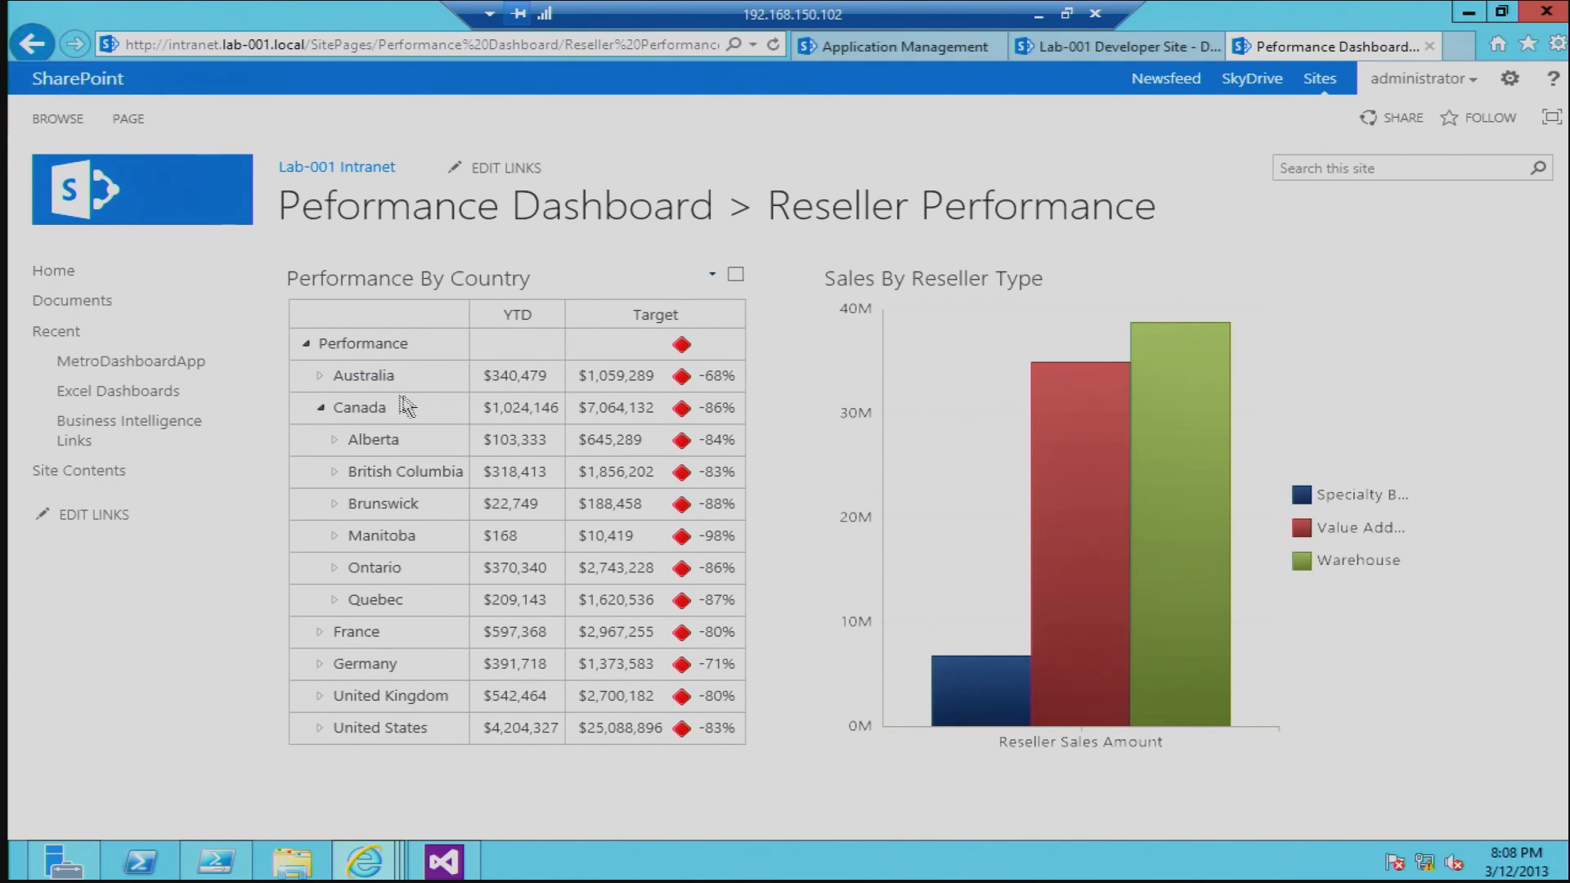
Step: Expand Alberta into its cities in the Performance By Country scorecard and filter the reseller chart to British Columbia
{"action": "left_click", "coordinate": [335, 440]}
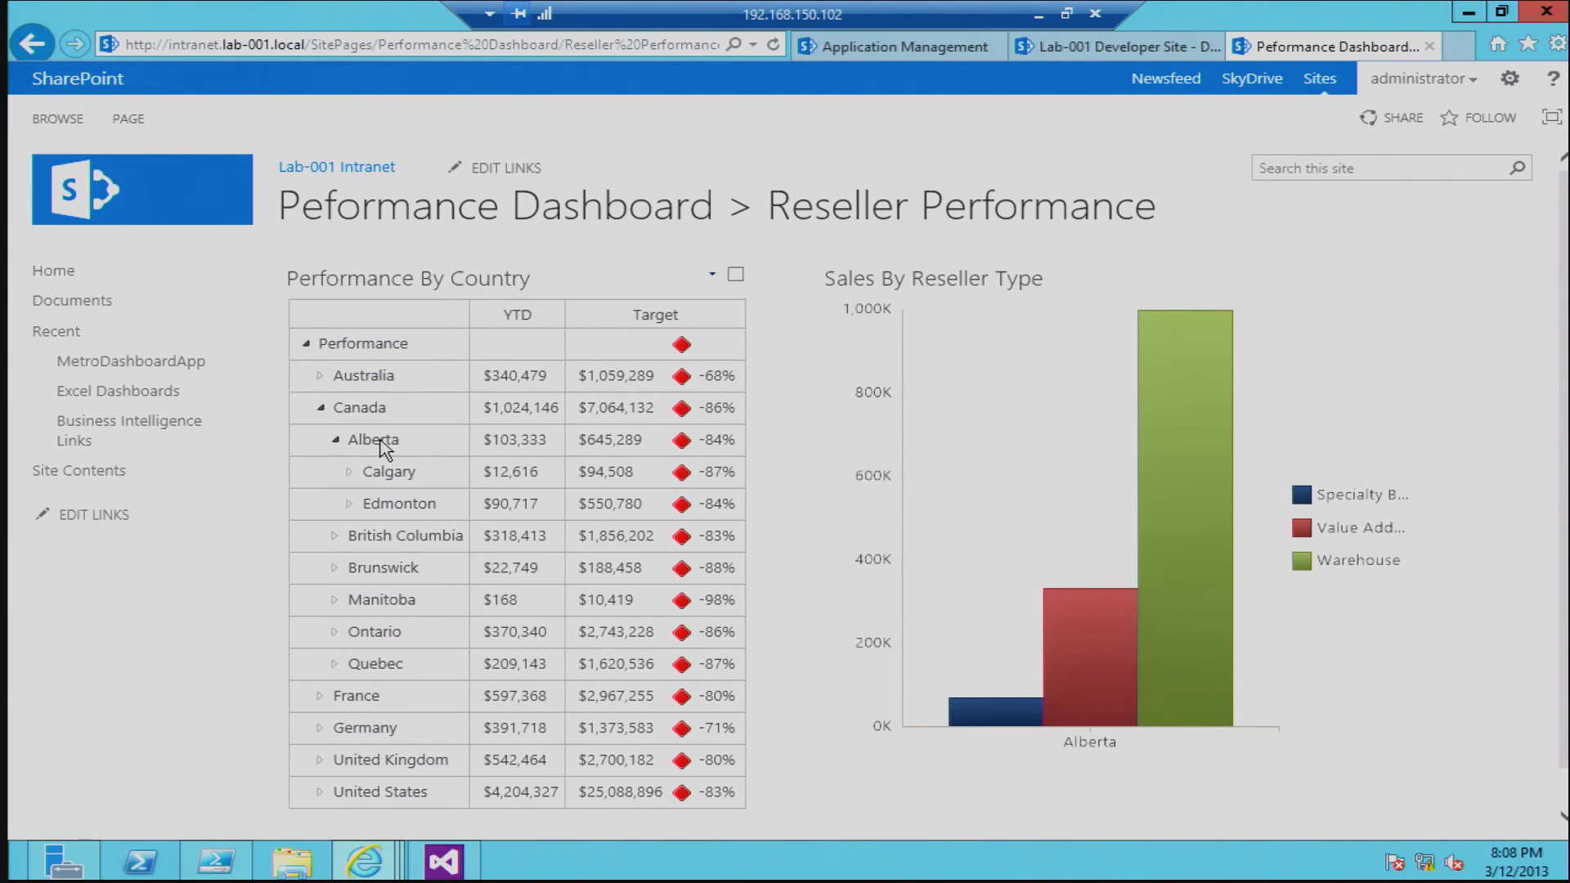
{"action": "left_click", "coordinate": [387, 530]}
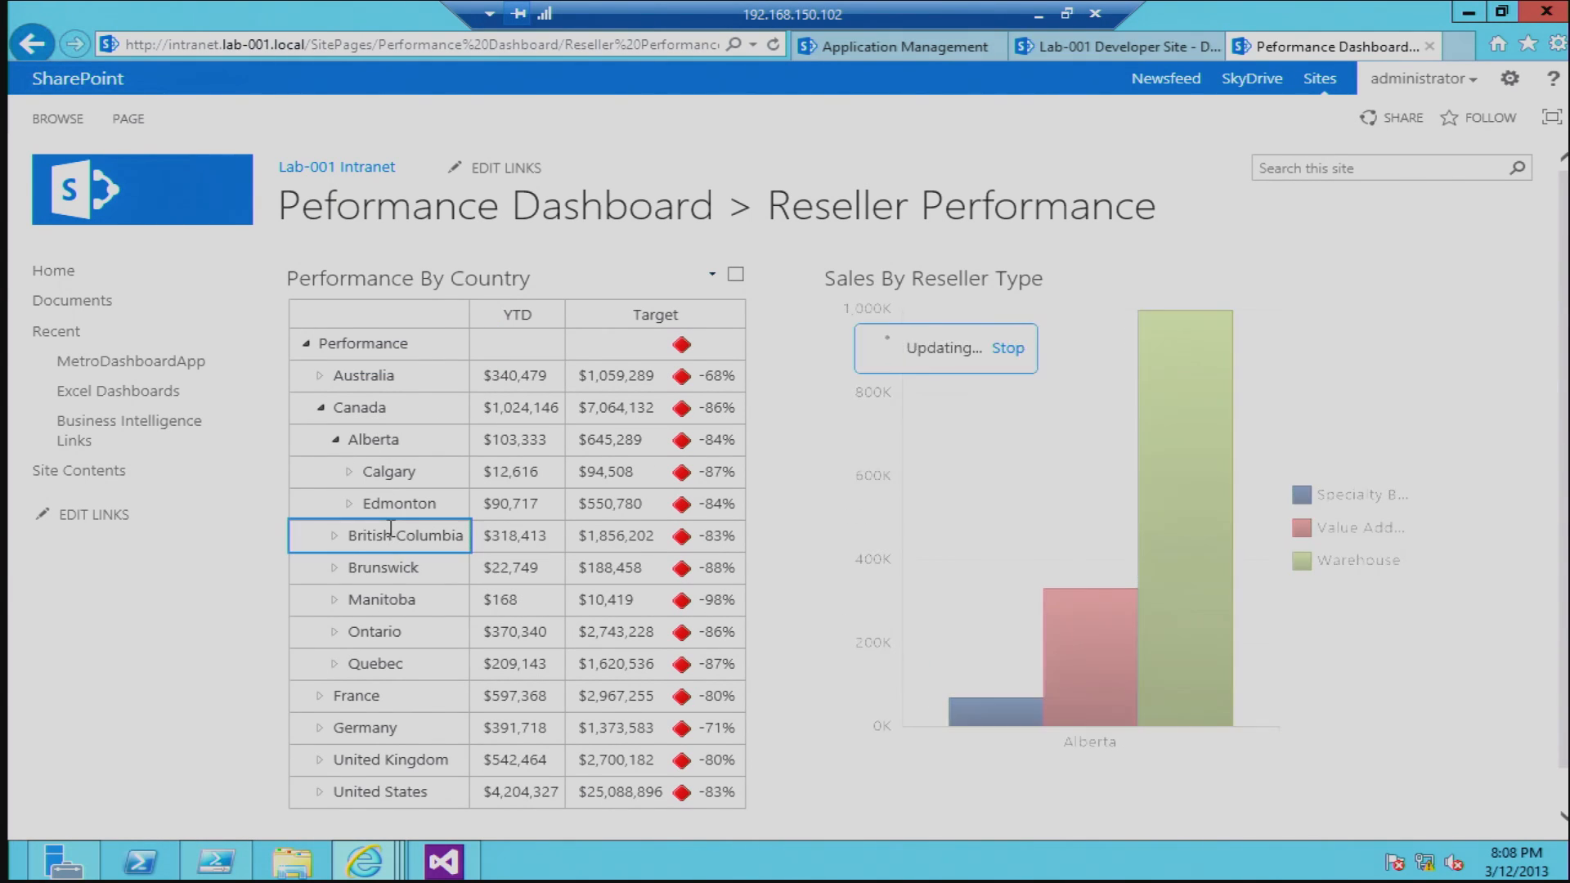
Step: Open the Decomposition Tree for British Columbia's Warehouse bar, expand Warehouse by the Reseller dimension's Business Type, and close the tree
{"action": "right_click", "coordinate": [1140, 533]}
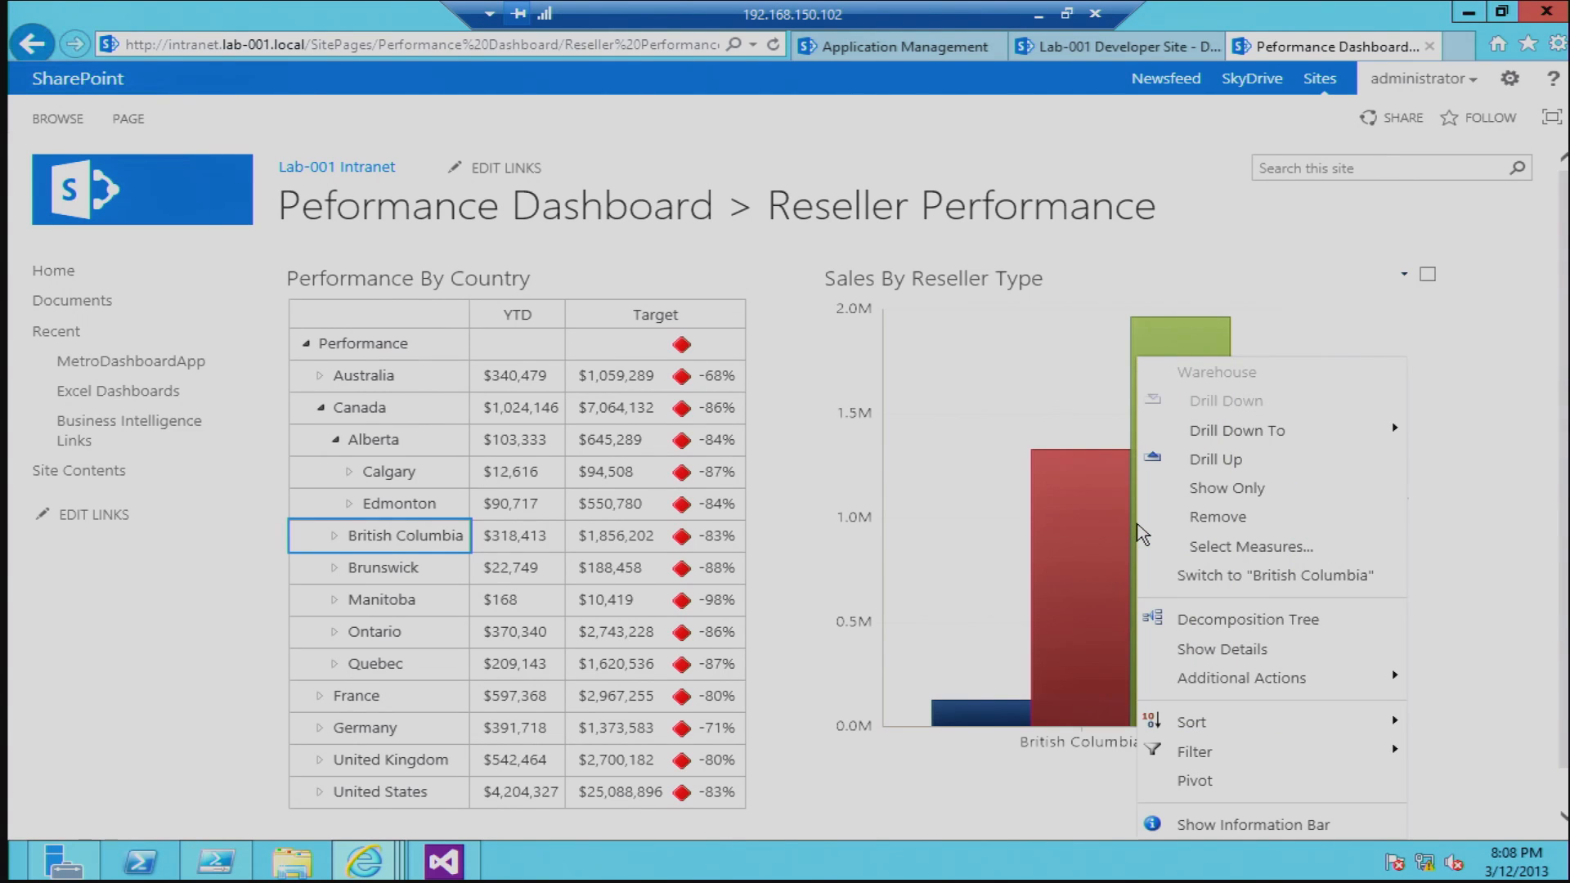
{"action": "left_click", "coordinate": [1192, 621]}
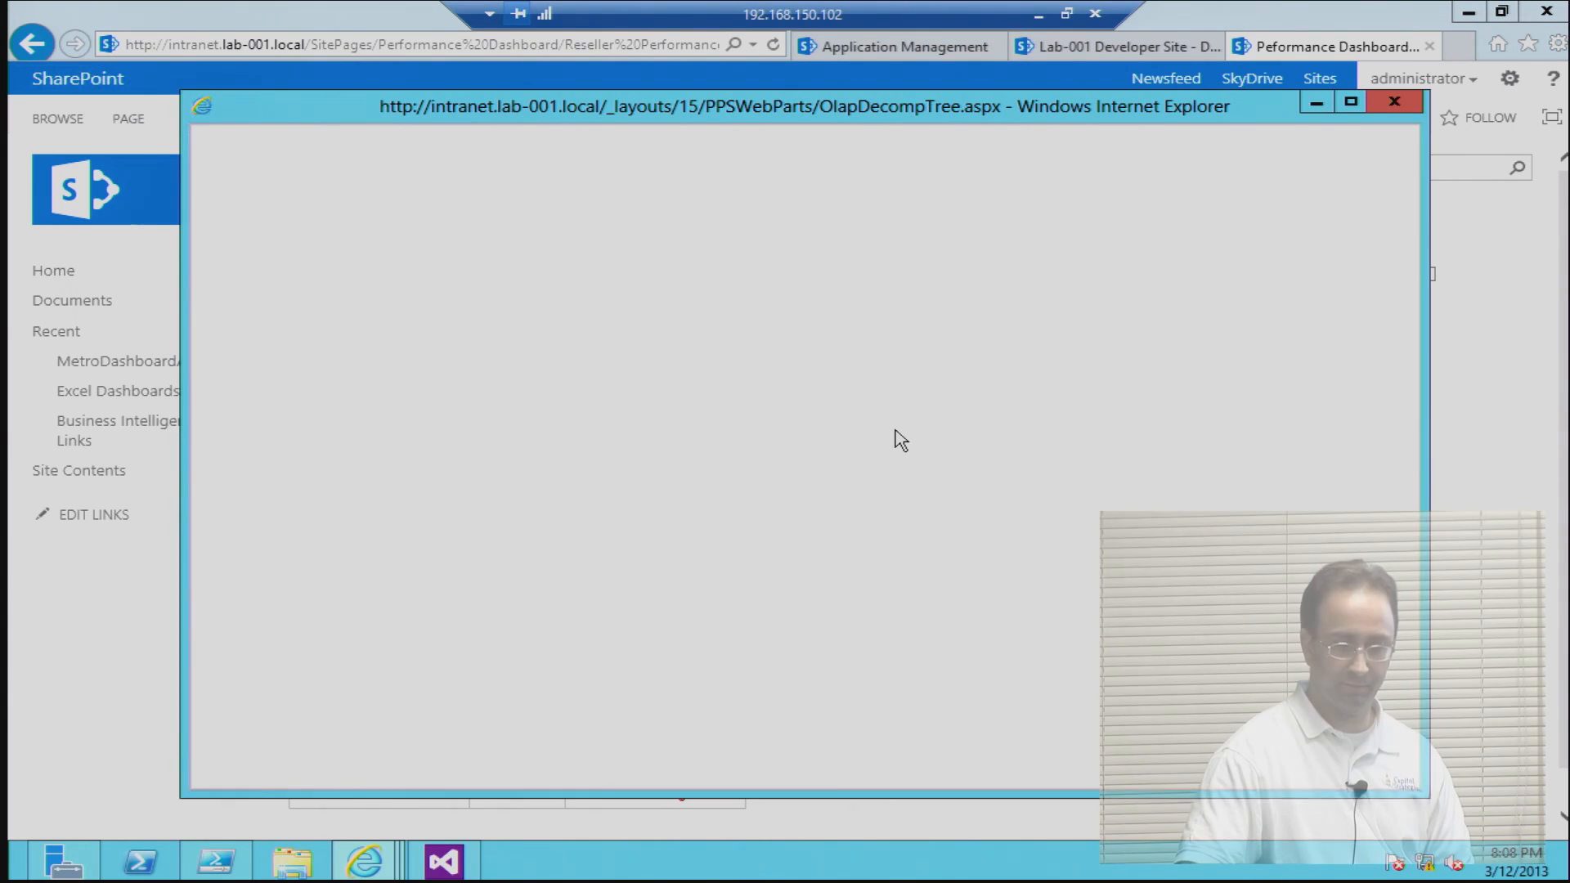
{"action": "left_click", "coordinate": [273, 473]}
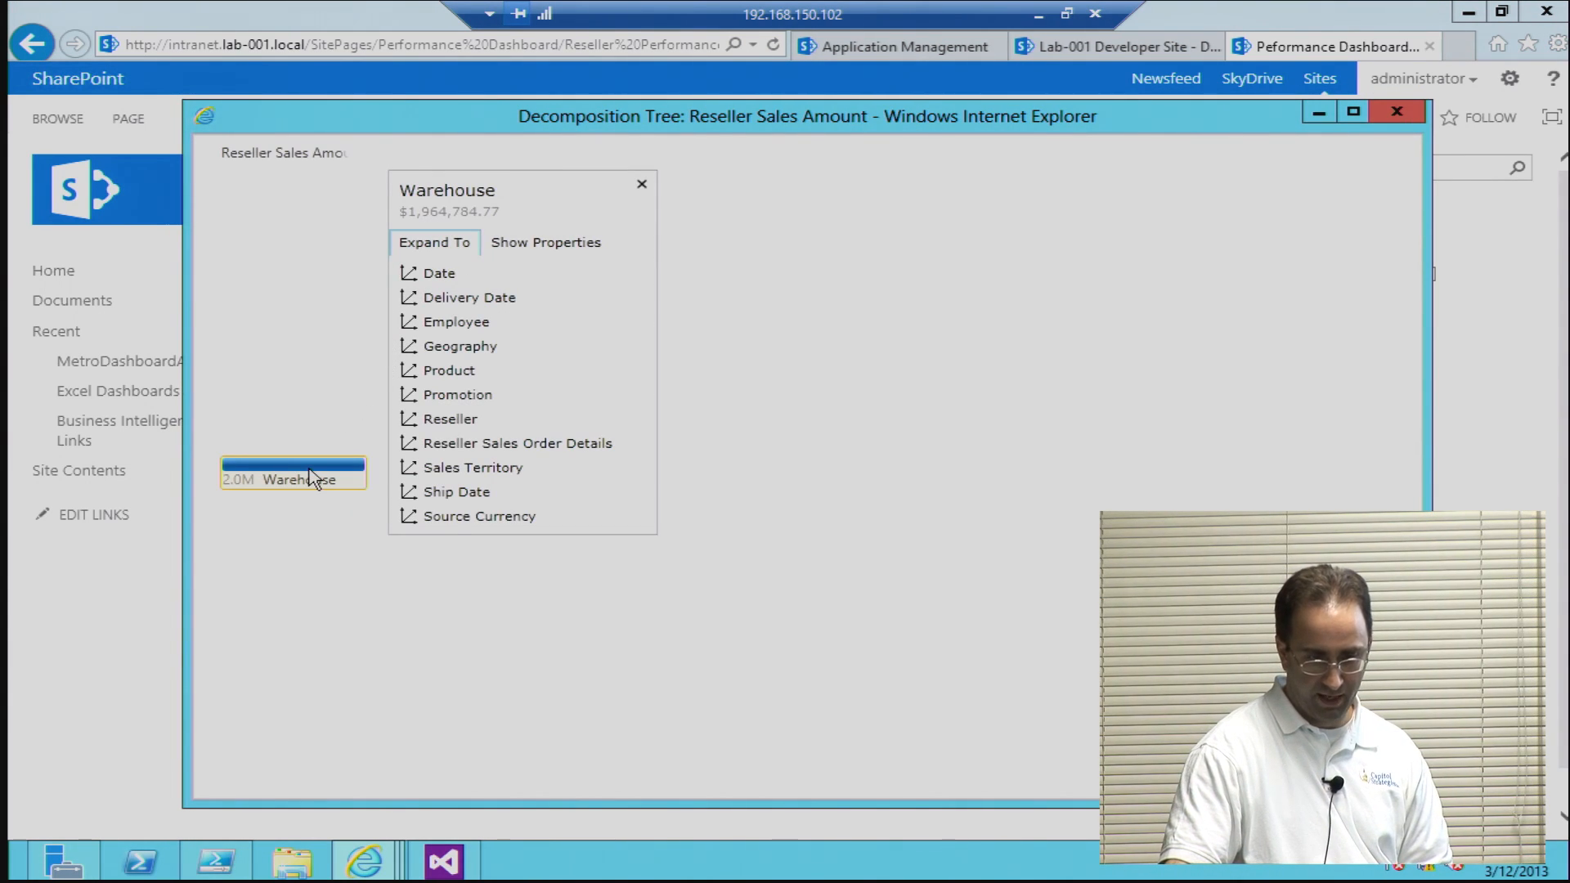
{"action": "left_click", "coordinate": [416, 423]}
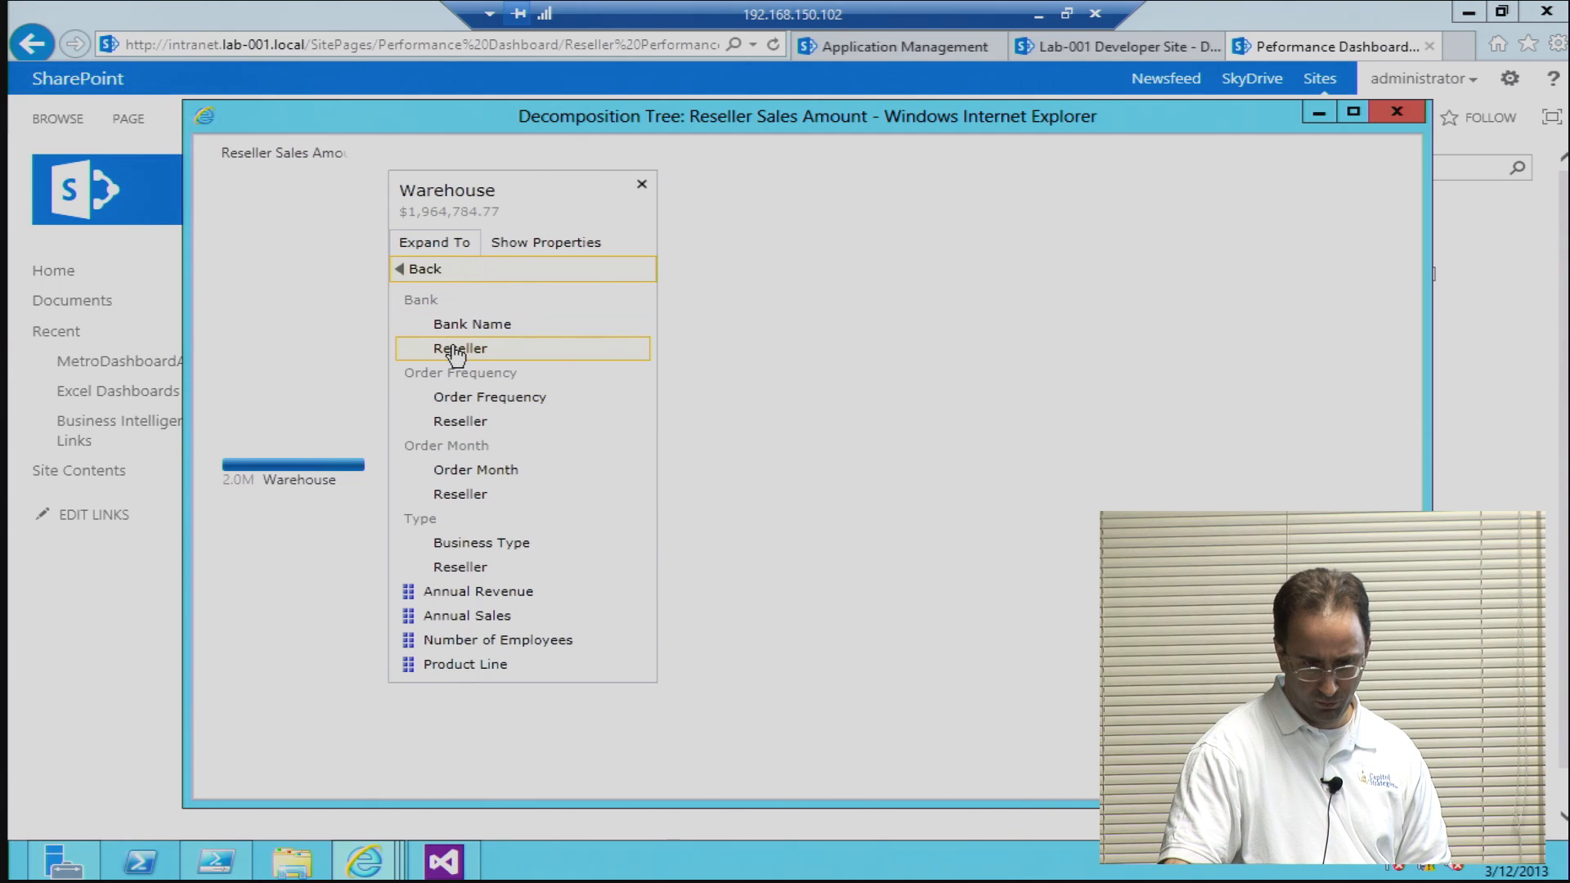
{"action": "left_click", "coordinate": [437, 544]}
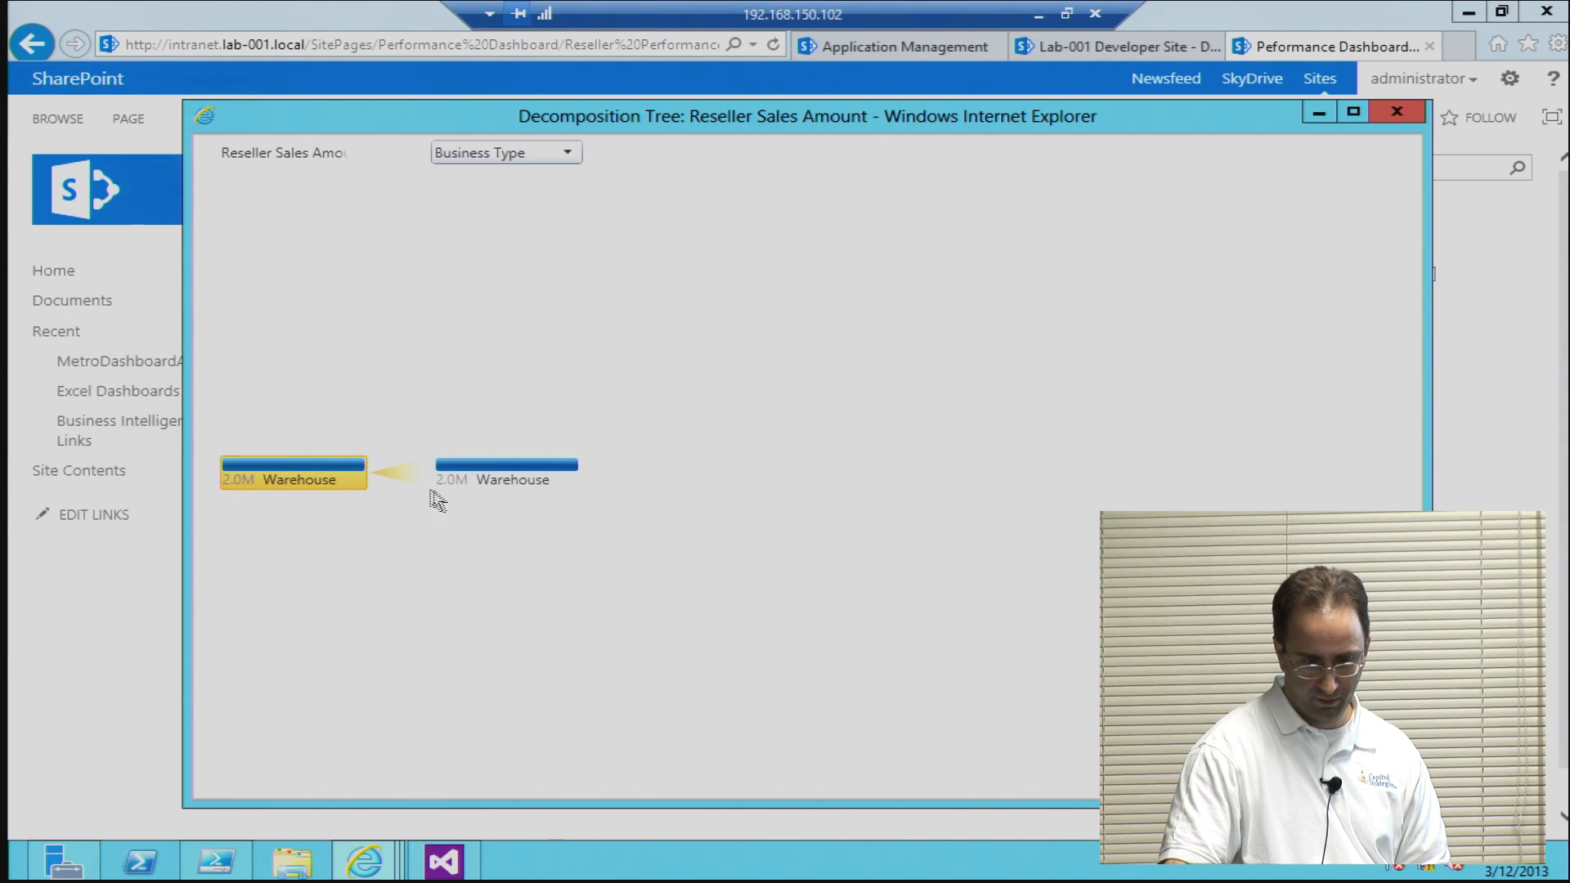
{"action": "left_click", "coordinate": [427, 482]}
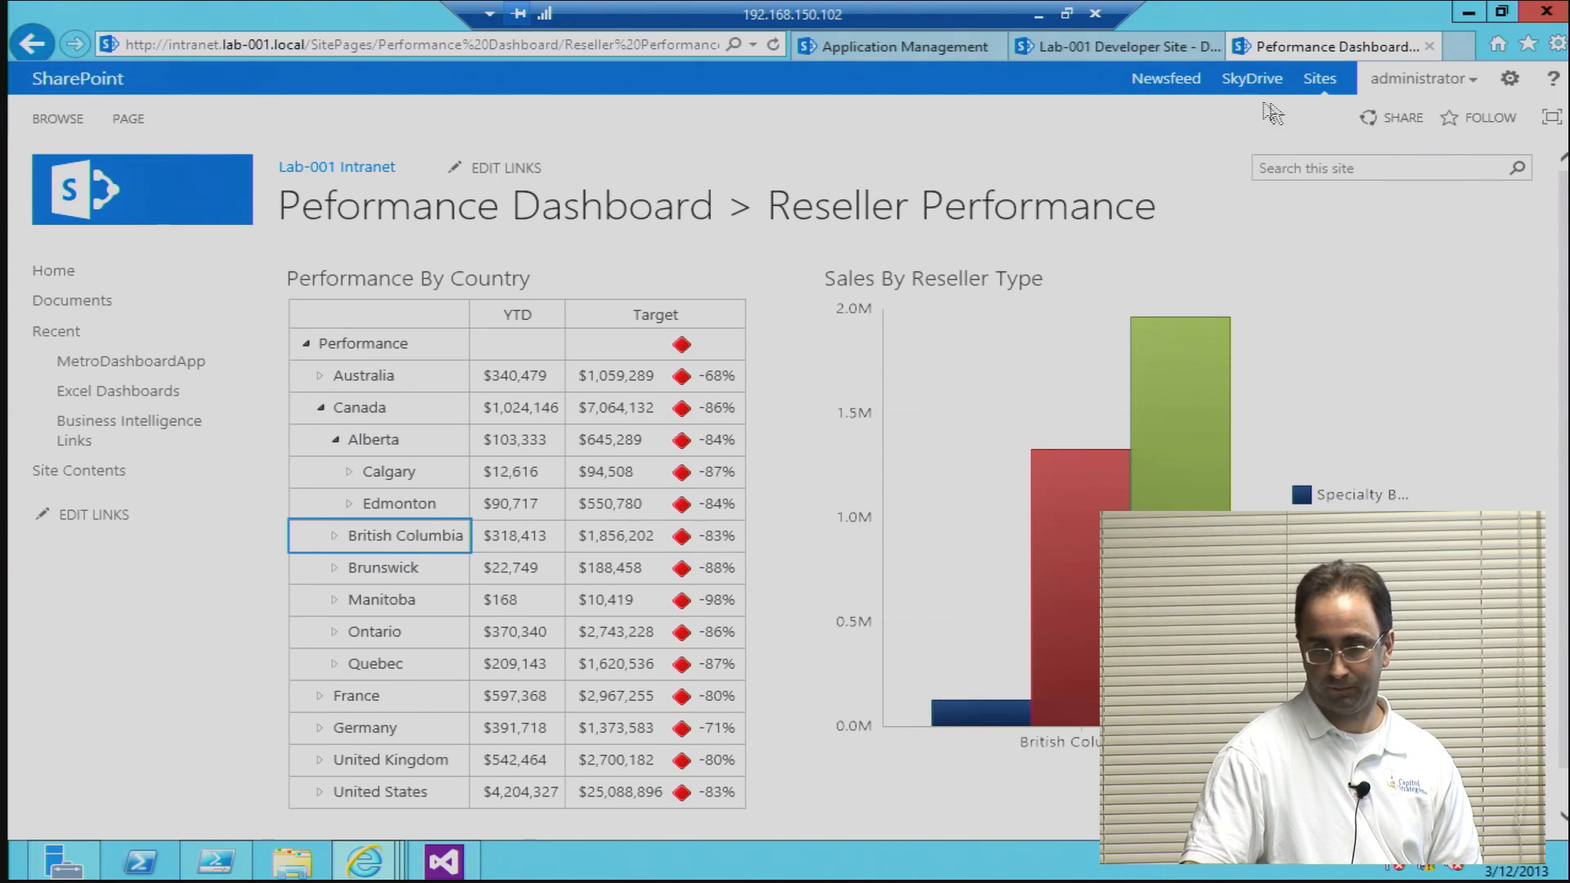
Step: Return to the intranet home page and switch to Visual Studio to examine the head-section markup in MetroDashboardApp's Default.aspx
{"action": "left_click", "coordinate": [59, 272]}
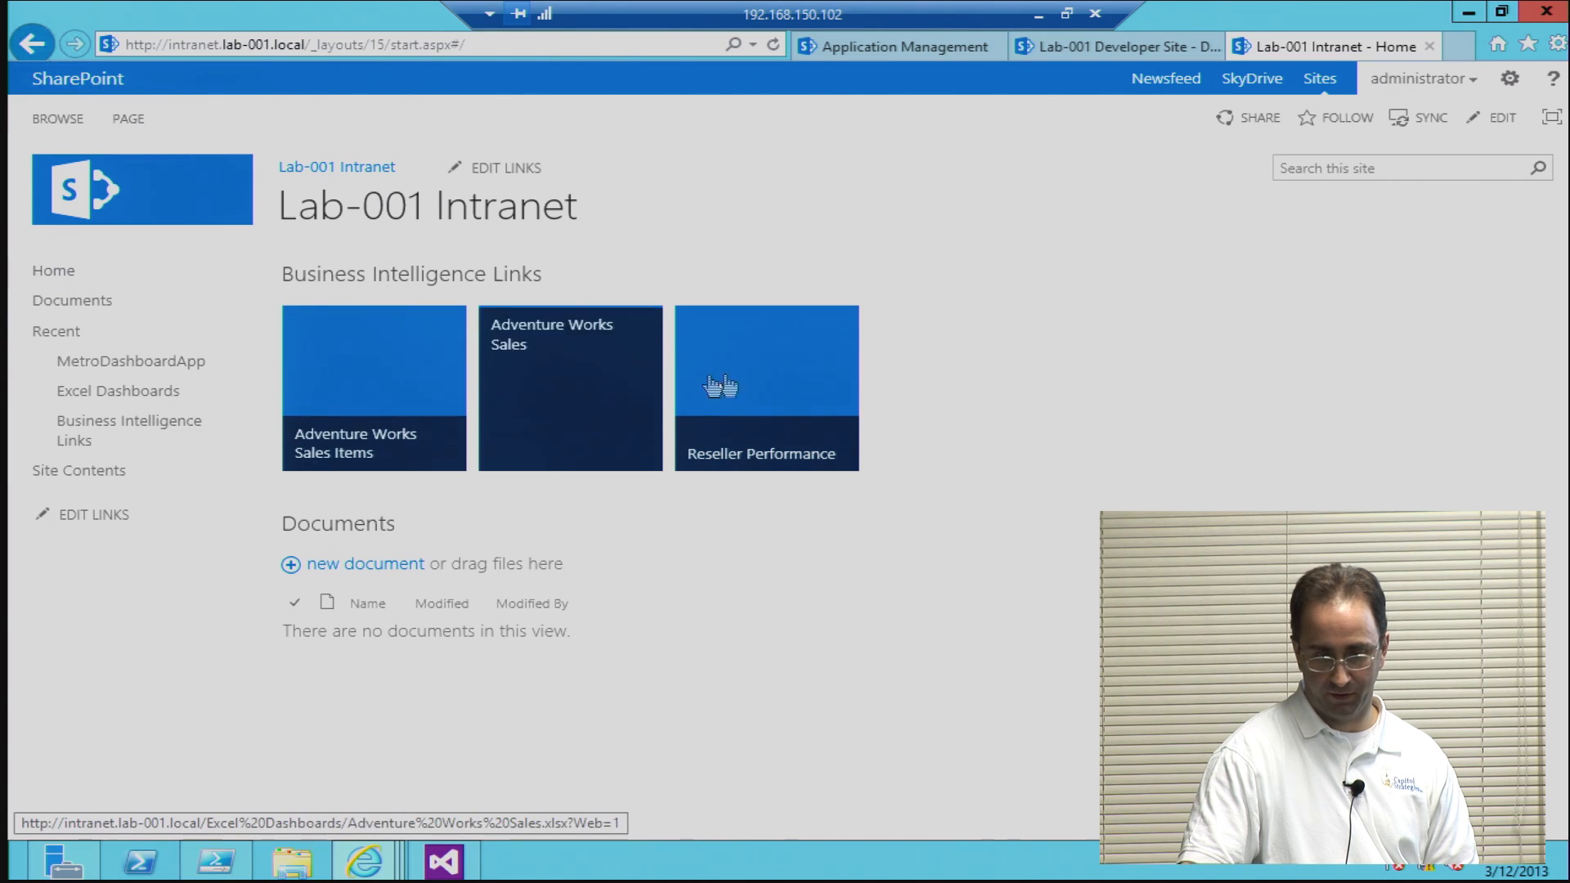
{"action": "left_click", "coordinate": [445, 861]}
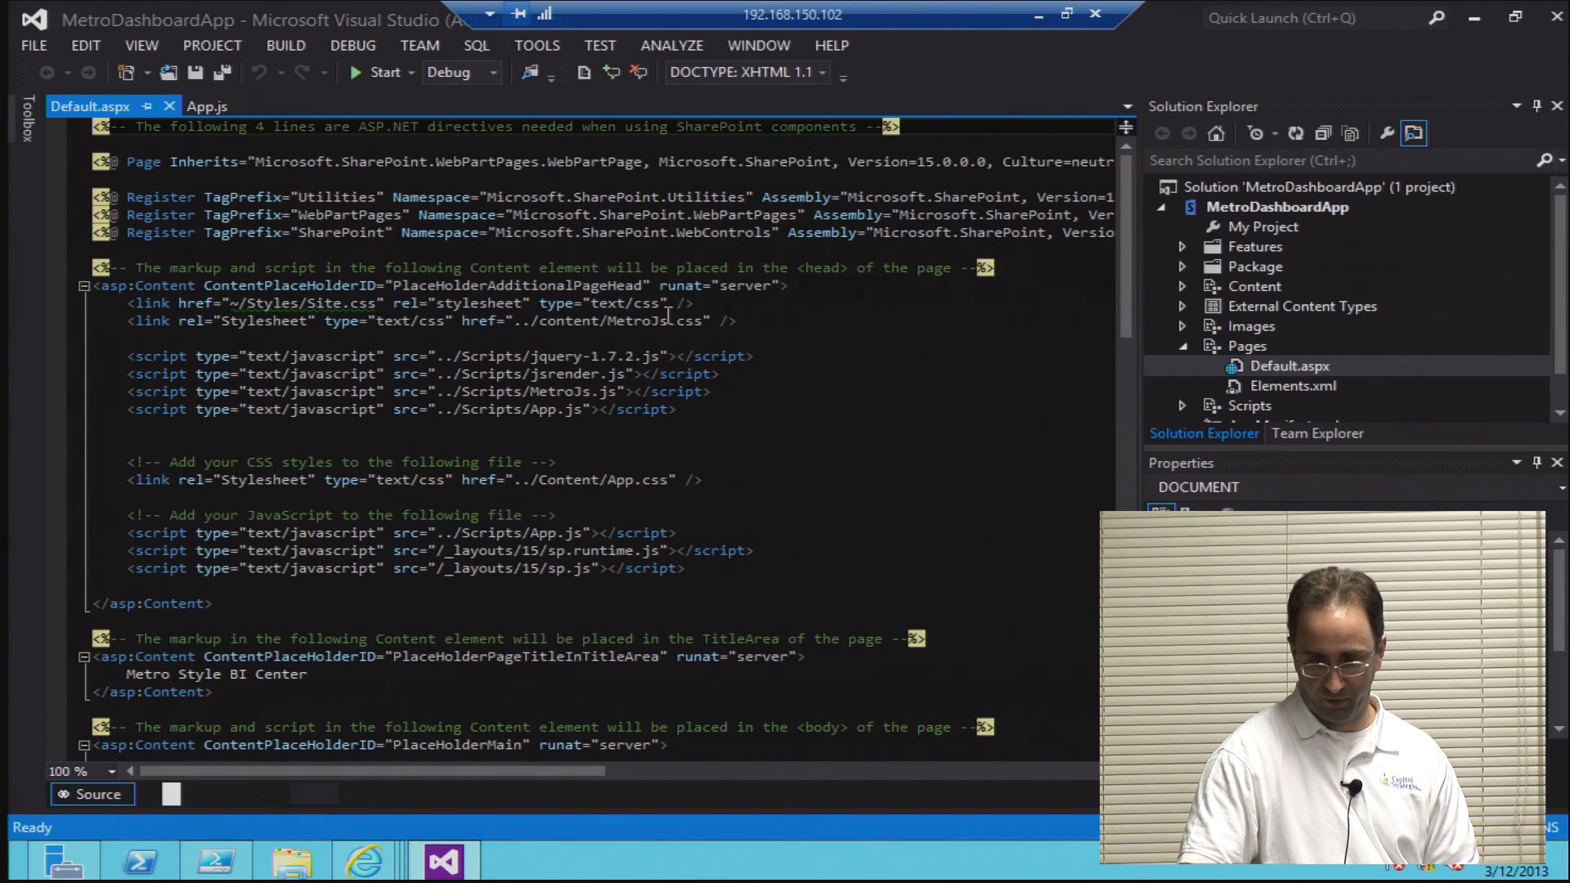
{"action": "triple_click", "coordinate": [674, 318]}
{"action": "left_click", "coordinate": [678, 268]}
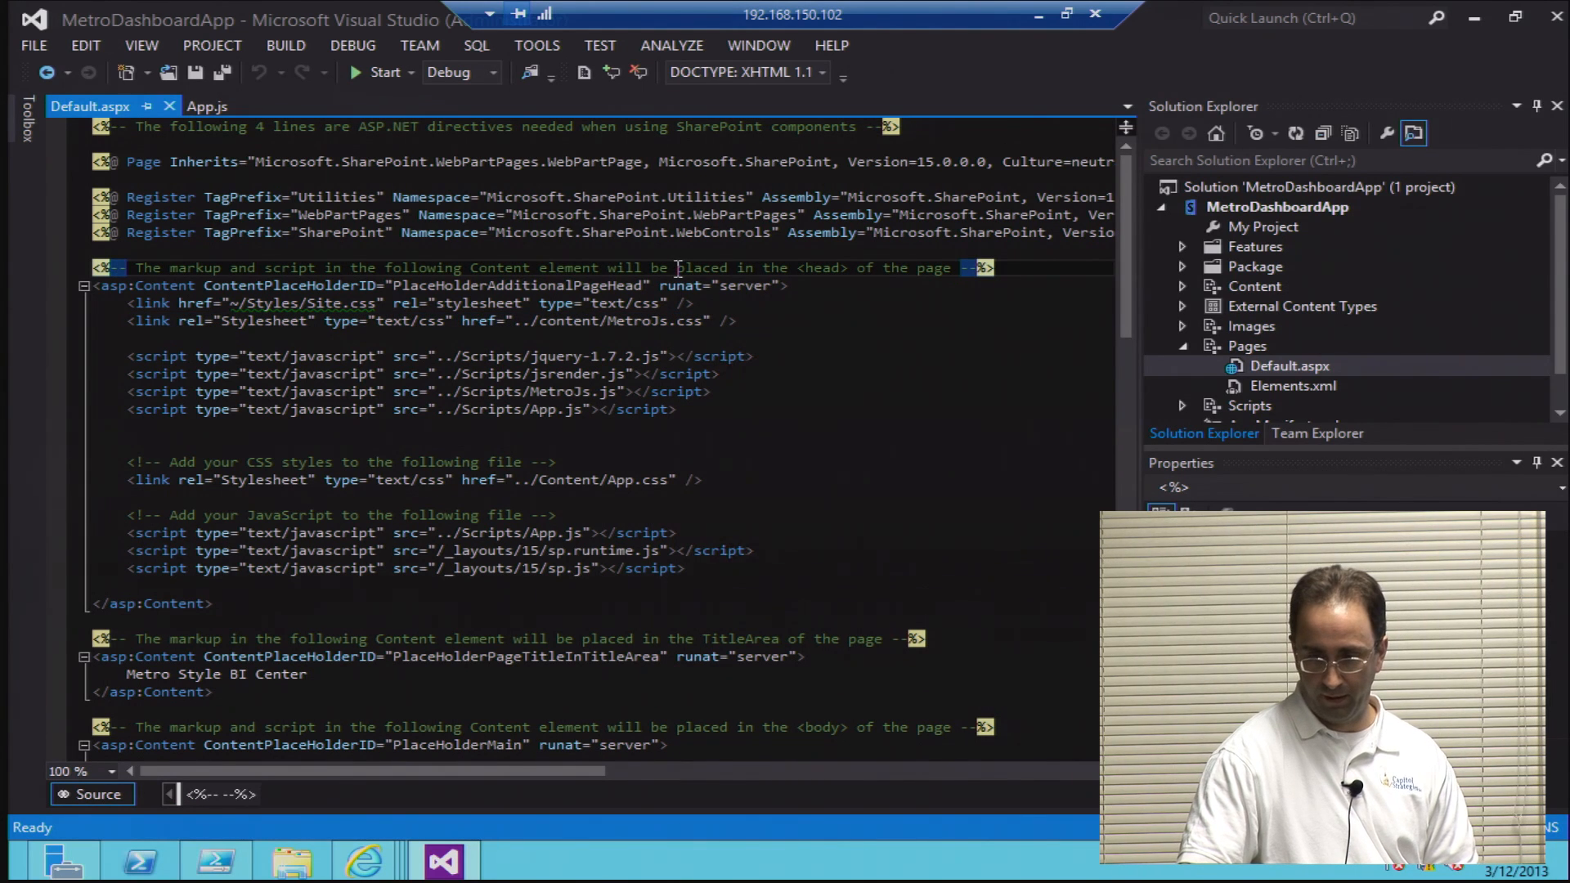
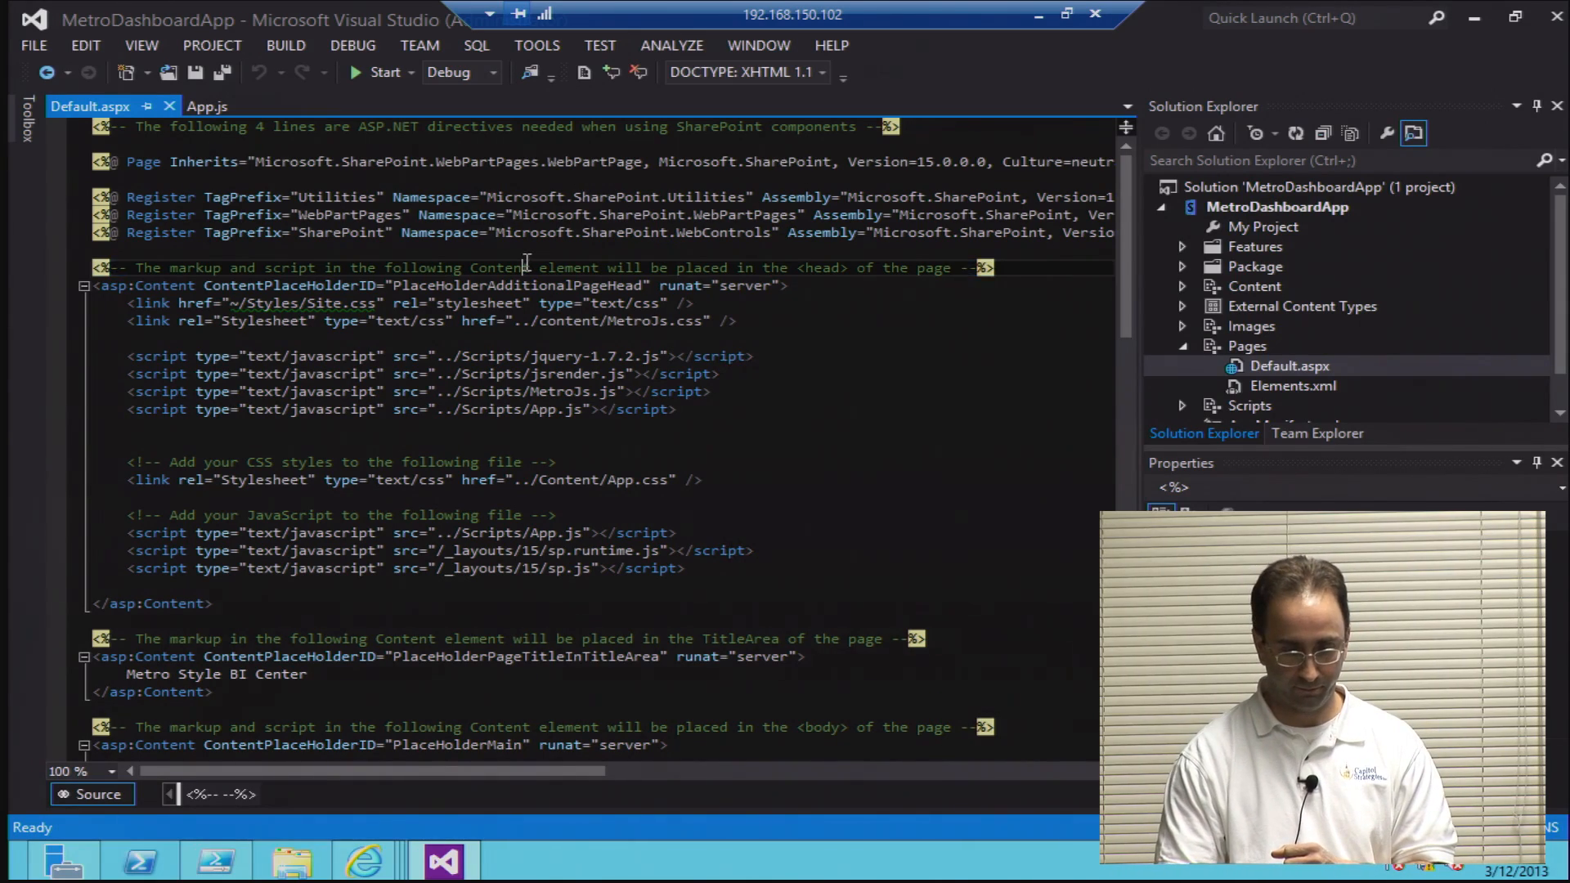
Step: Examine the title and body markup in Default.aspx and open MetroJs.js from the Scripts folder to view its header comments
{"action": "scroll", "coordinate": [526, 266], "scroll_direction": "down", "scroll_amount": 3}
{"action": "scroll", "coordinate": [525, 285], "scroll_direction": "down", "scroll_amount": 5}
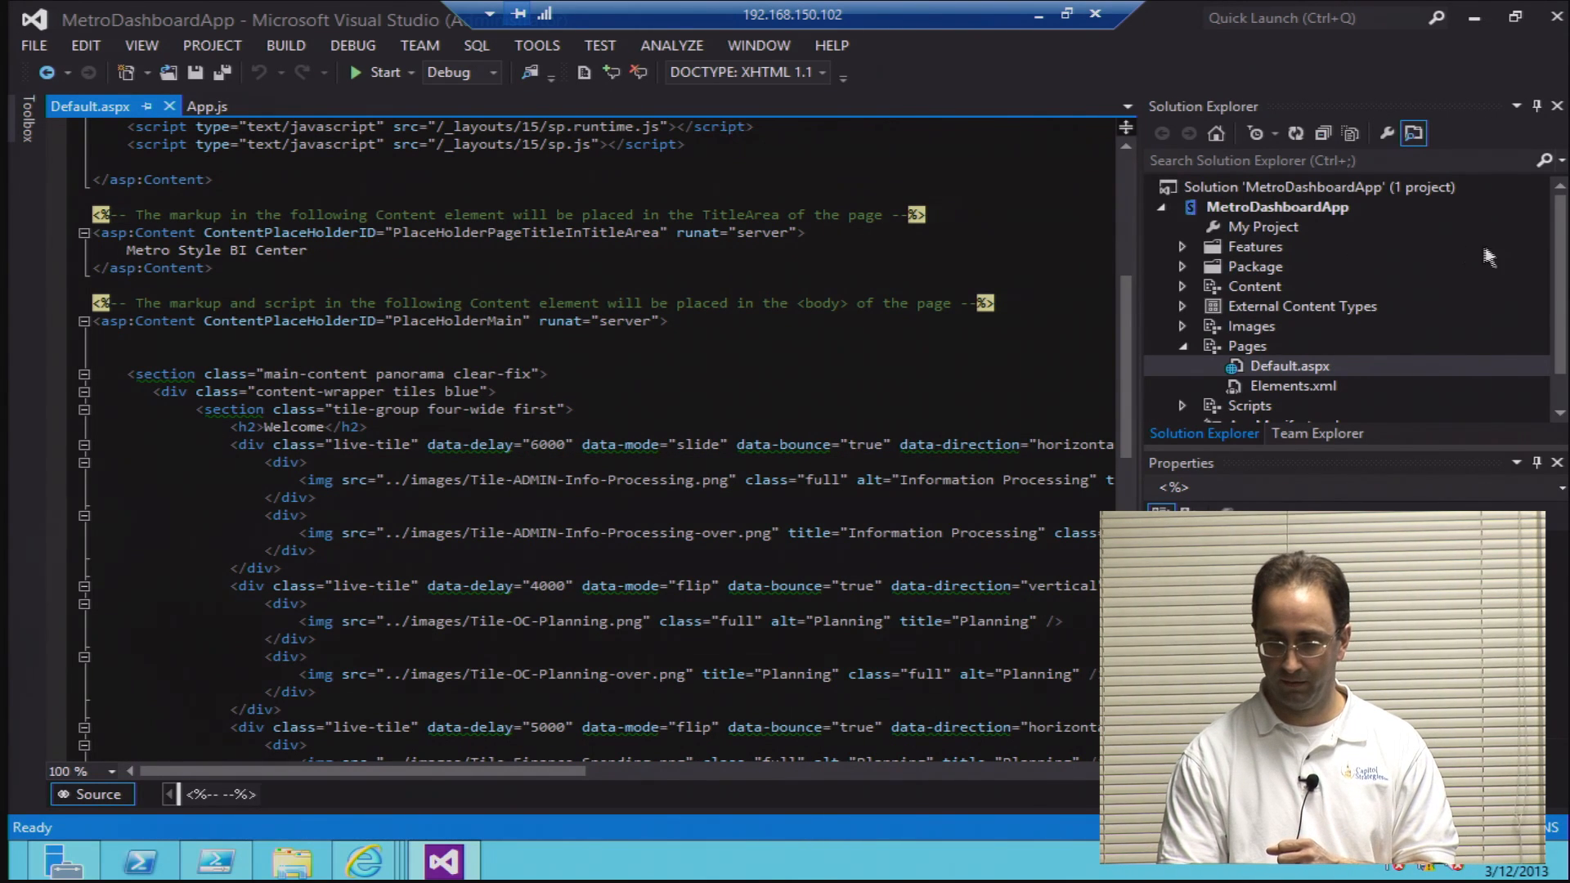
{"action": "left_click_drag", "start_coordinate": [1559, 302], "coordinate": [1559, 337]}
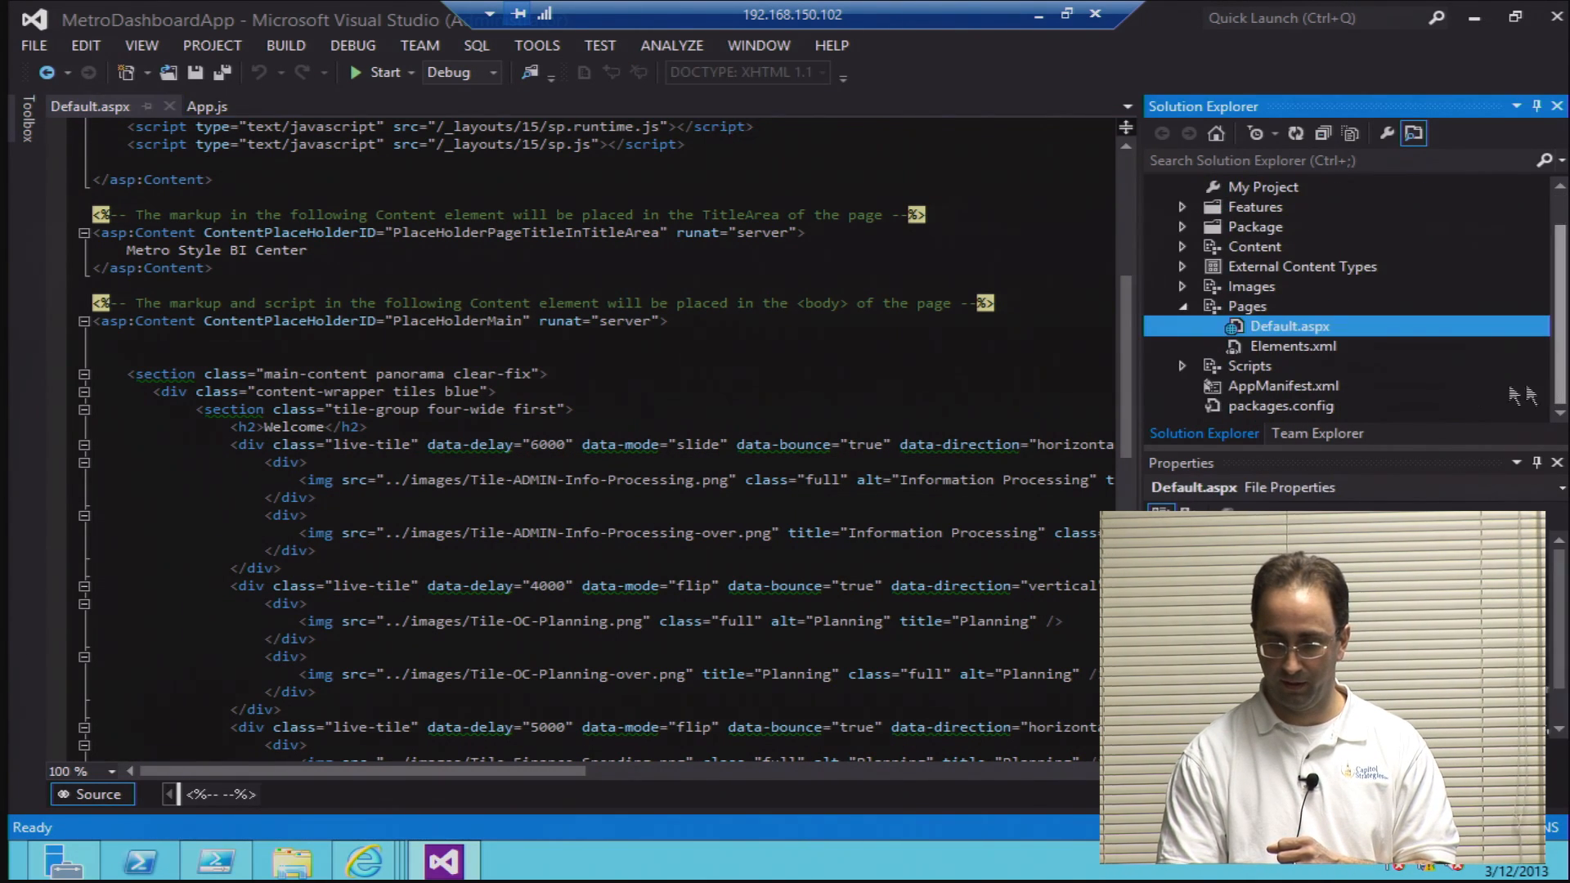
{"action": "left_click", "coordinate": [1185, 364]}
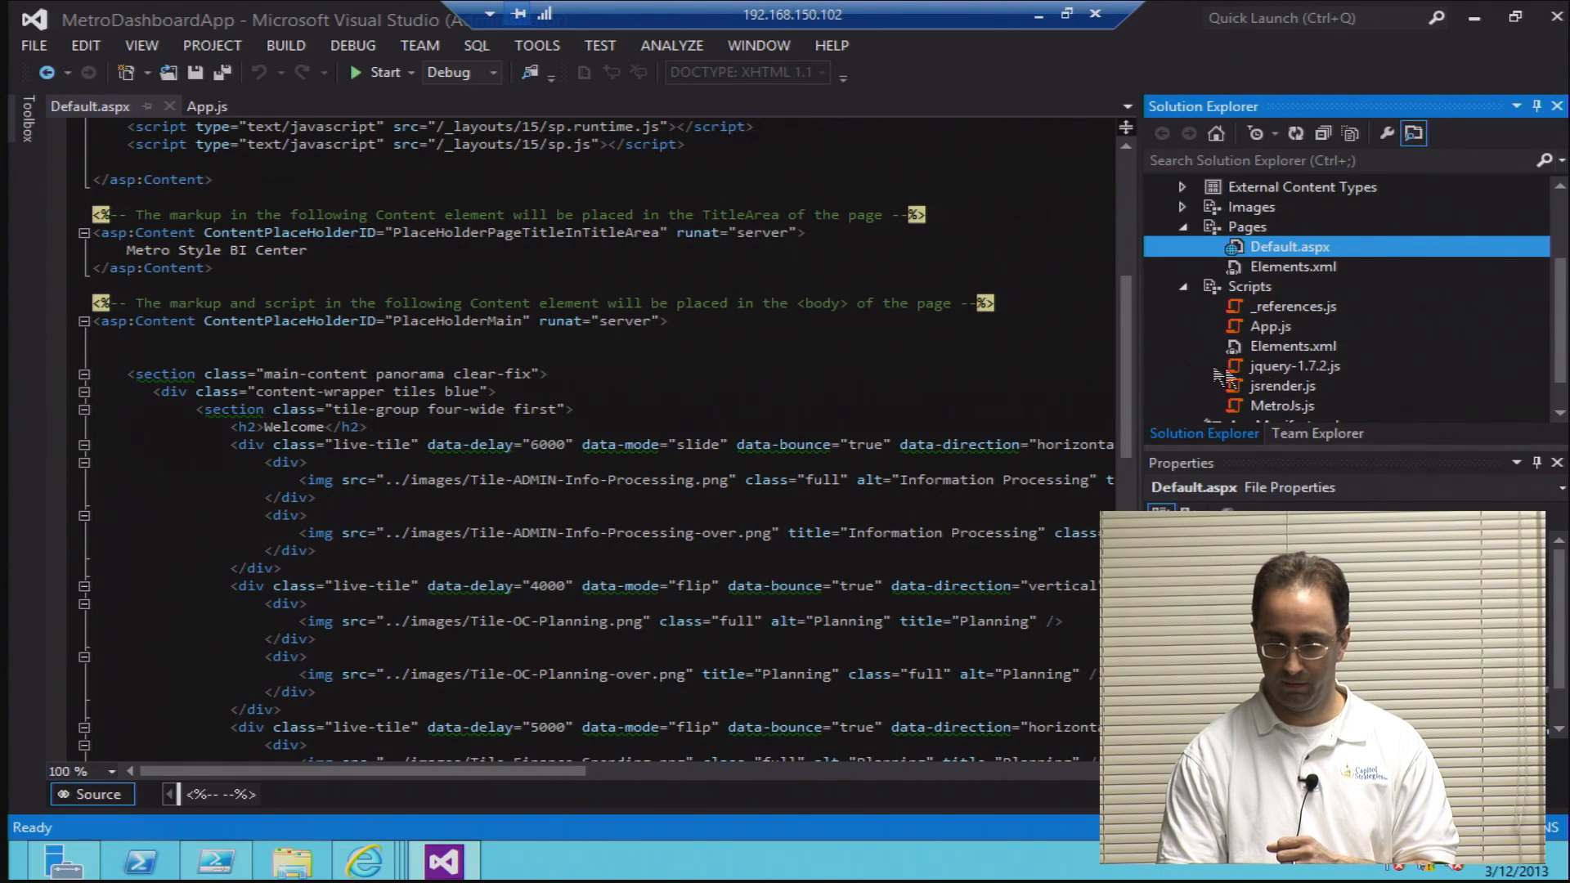
{"action": "left_click", "coordinate": [1260, 407]}
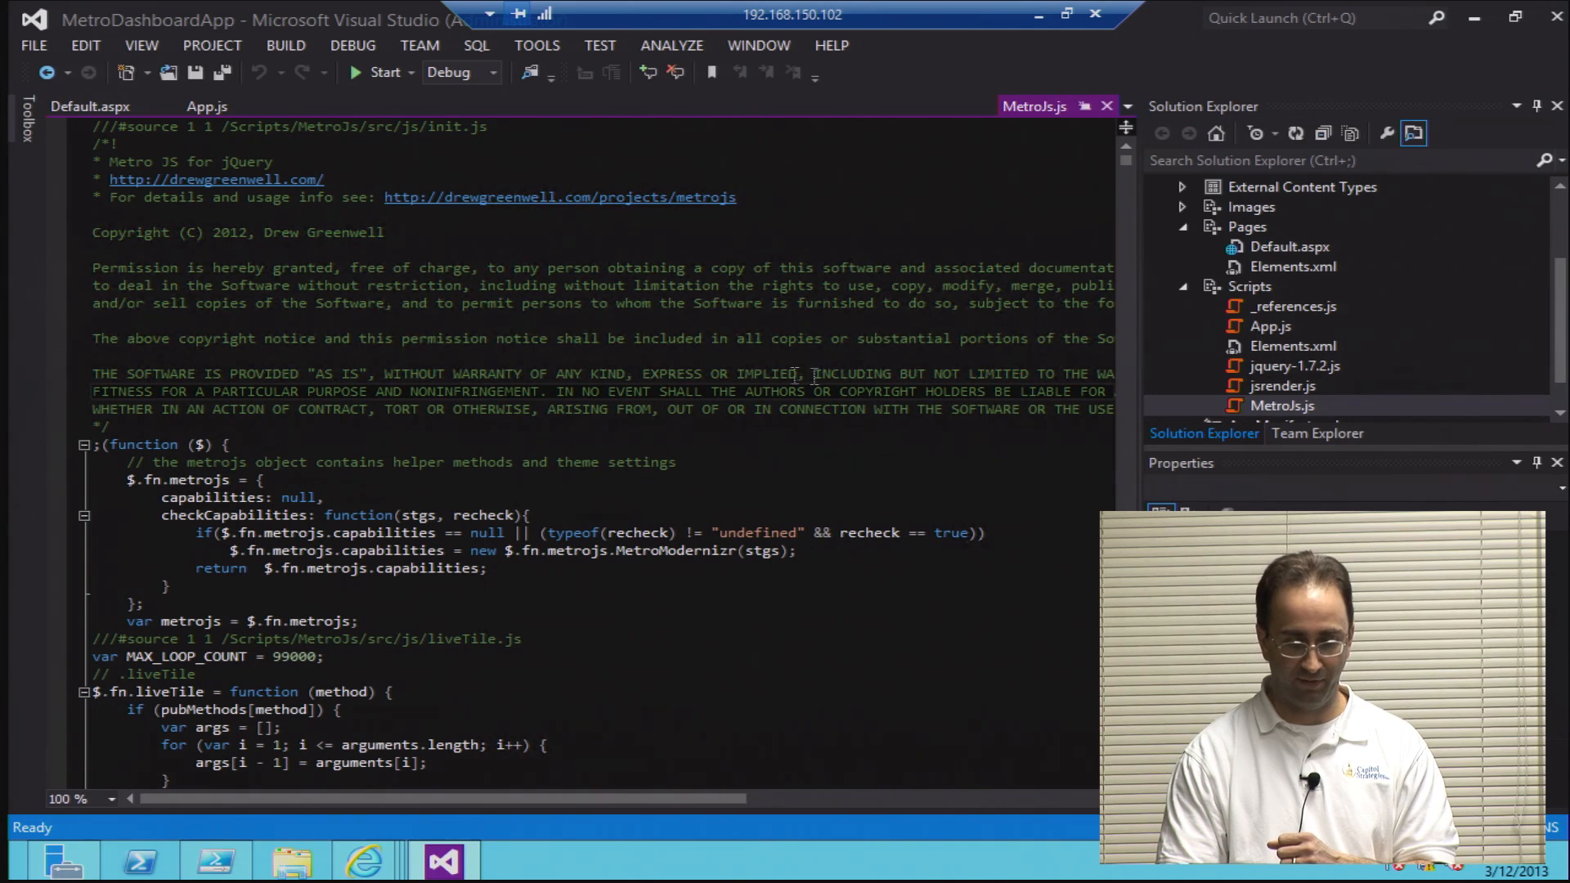
{"action": "left_click", "coordinate": [746, 373]}
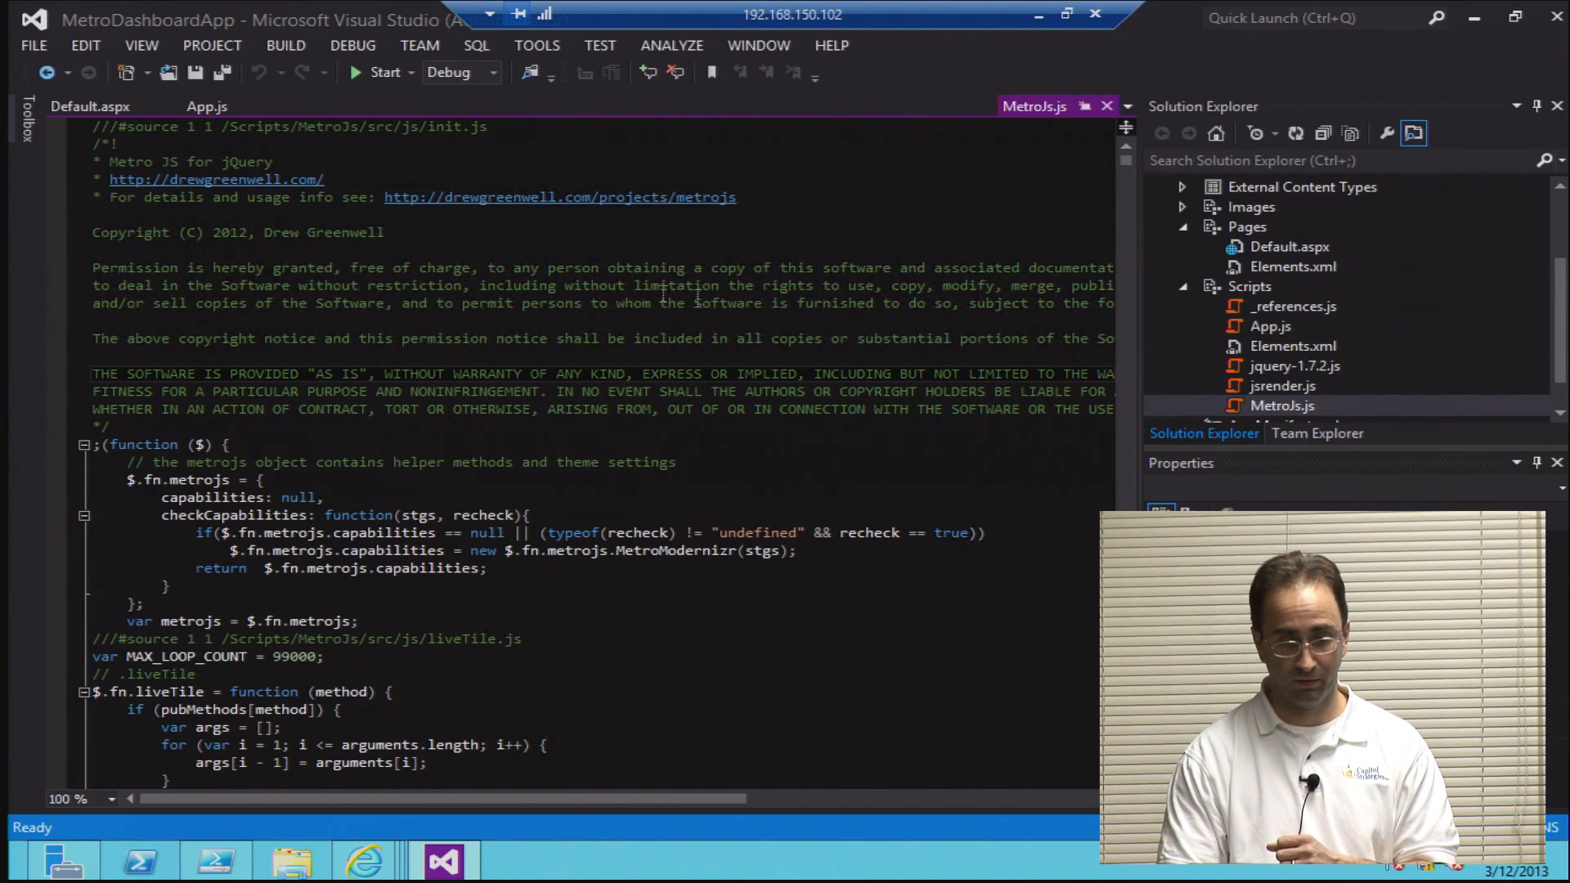
Step: Switch to Internet Explorer to view the Lab-001 Developer Site home page and return to Visual Studio
{"action": "mouse_move", "coordinate": [446, 862]}
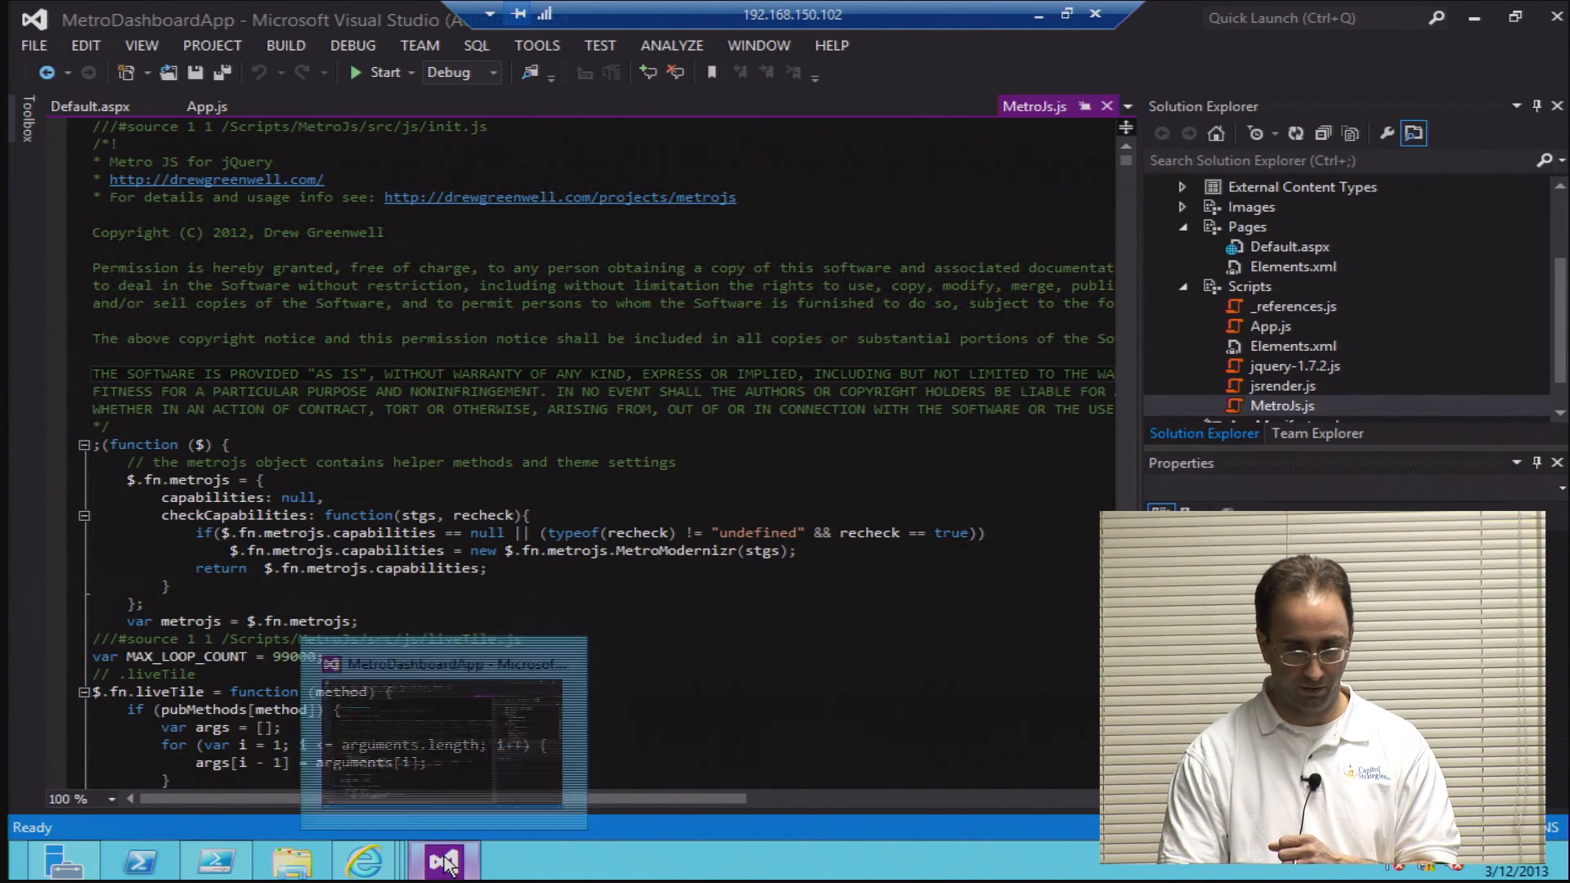
{"action": "left_click", "coordinate": [447, 862]}
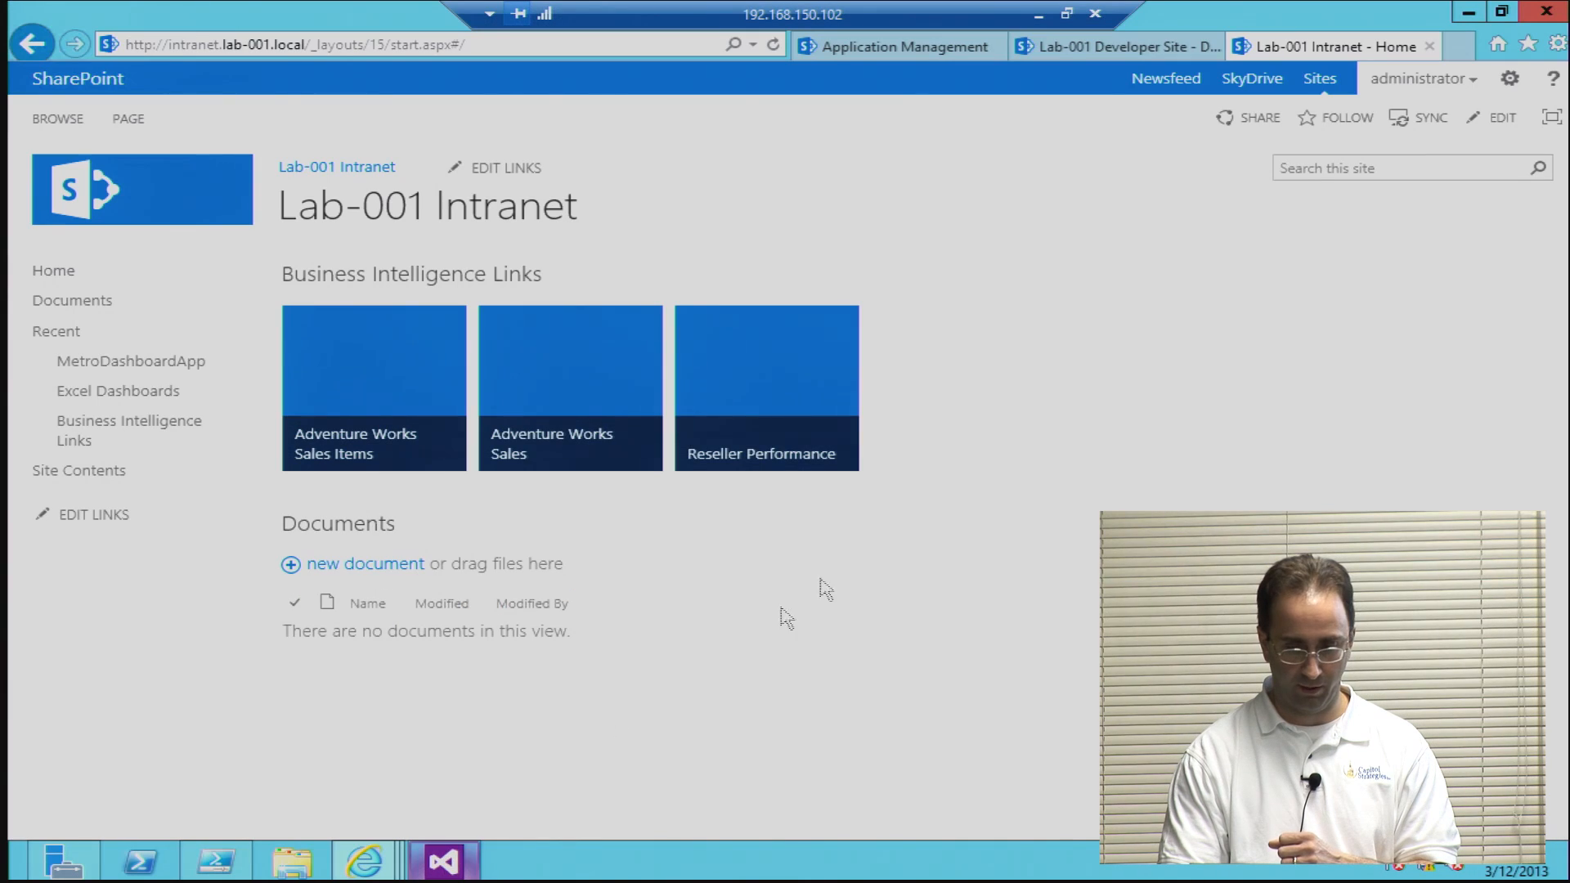
{"action": "left_click", "coordinate": [1078, 46]}
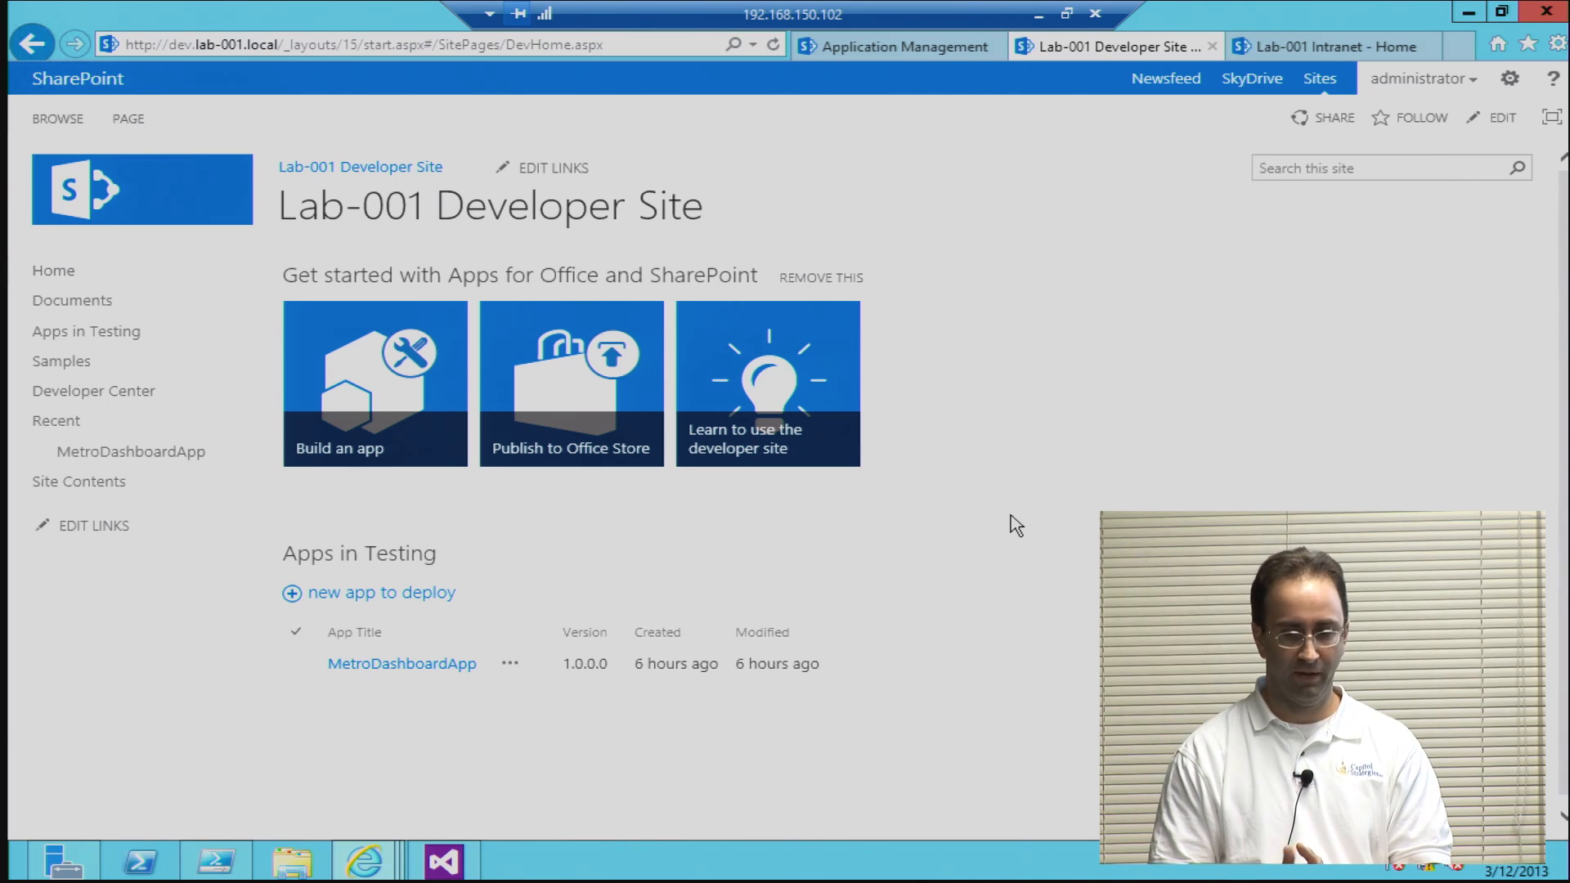
{"action": "left_click", "coordinate": [444, 861]}
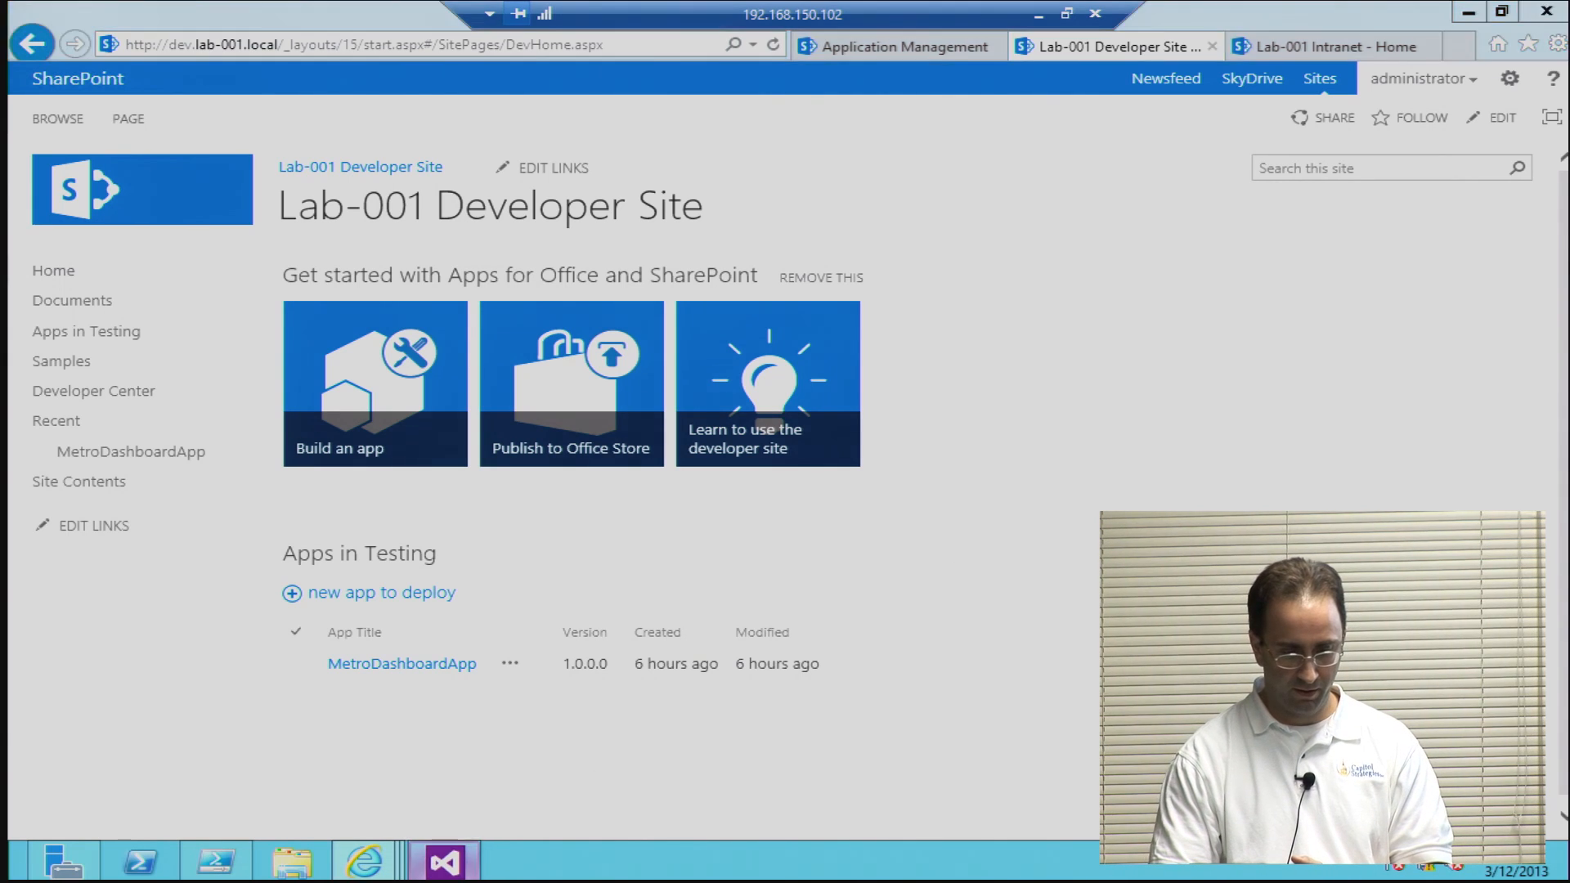
{"action": "left_click", "coordinate": [650, 426]}
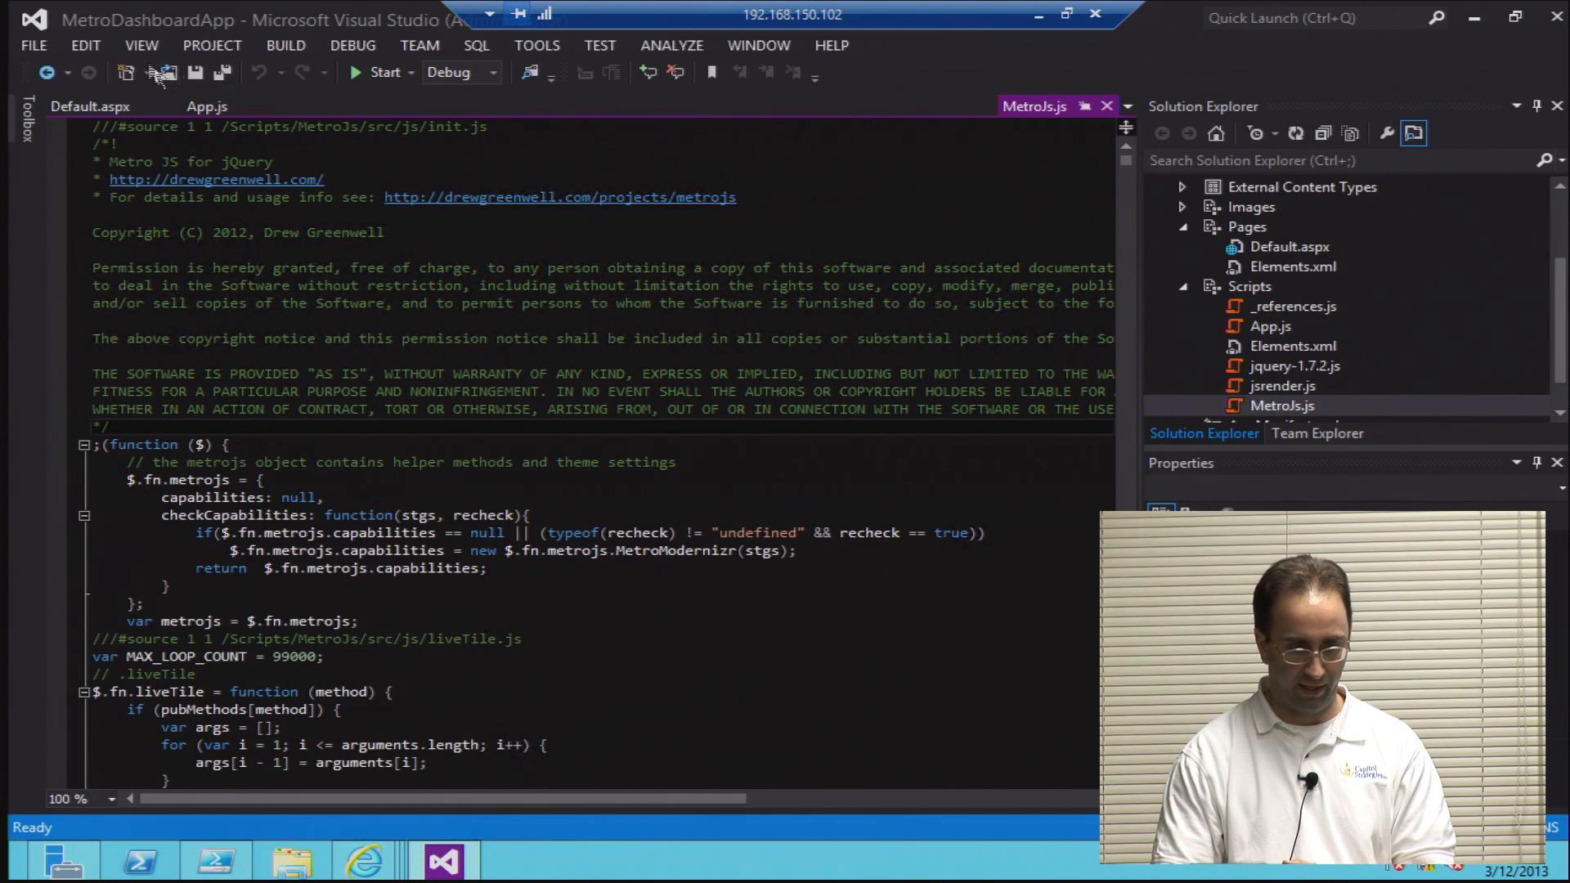
Step: View the Visual Basic Office/SharePoint templates for a new project, select App for SharePoint 2013, and cancel without creating a project
{"action": "left_click", "coordinate": [37, 46]}
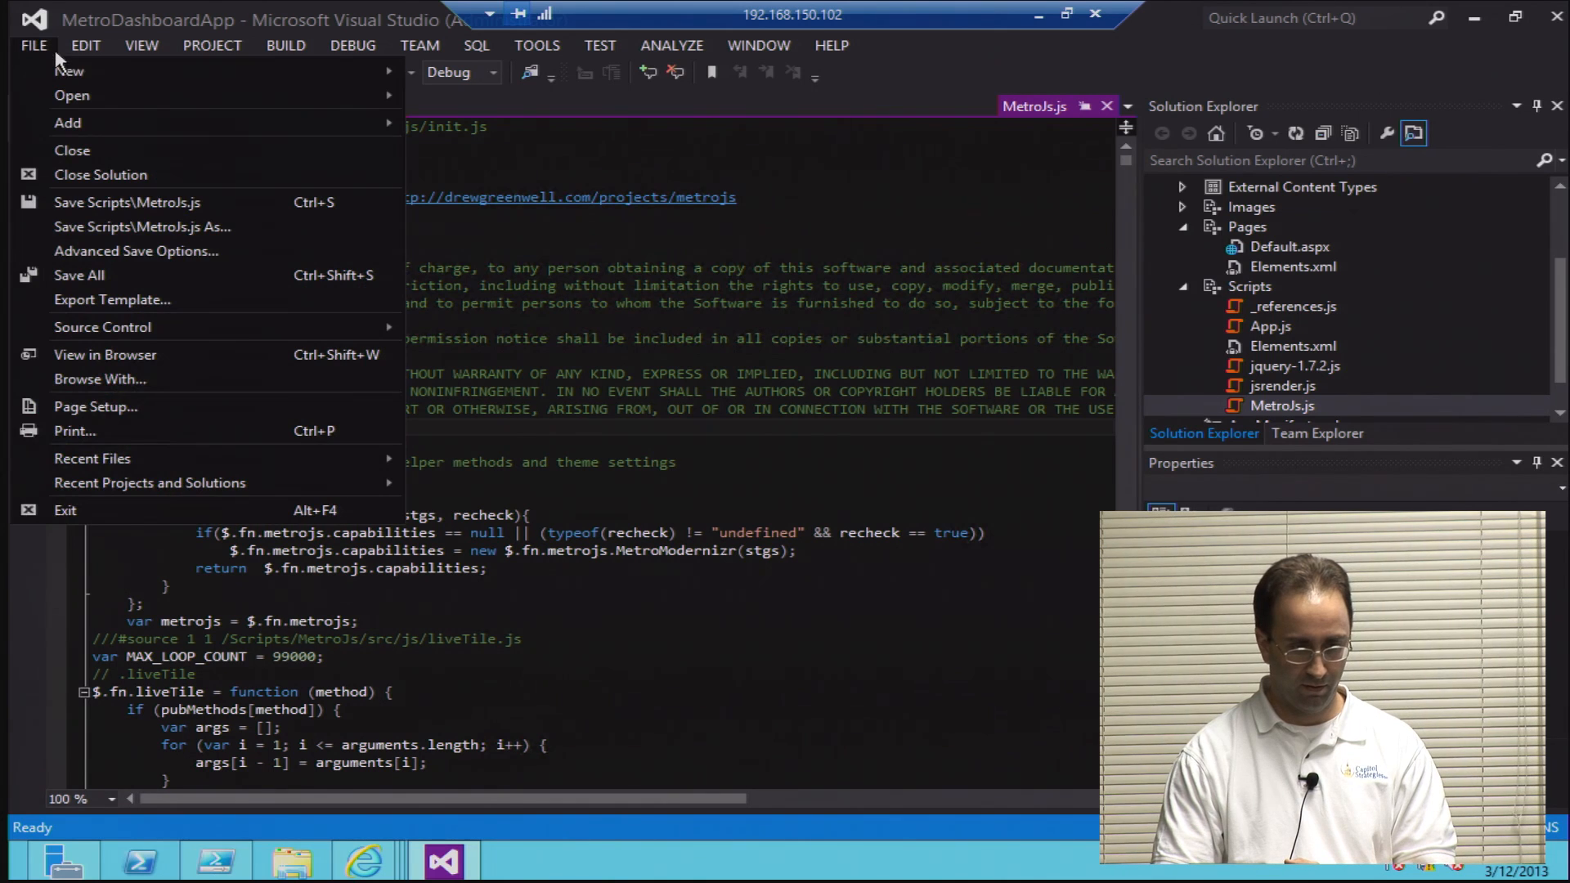
{"action": "mouse_move", "coordinate": [70, 72]}
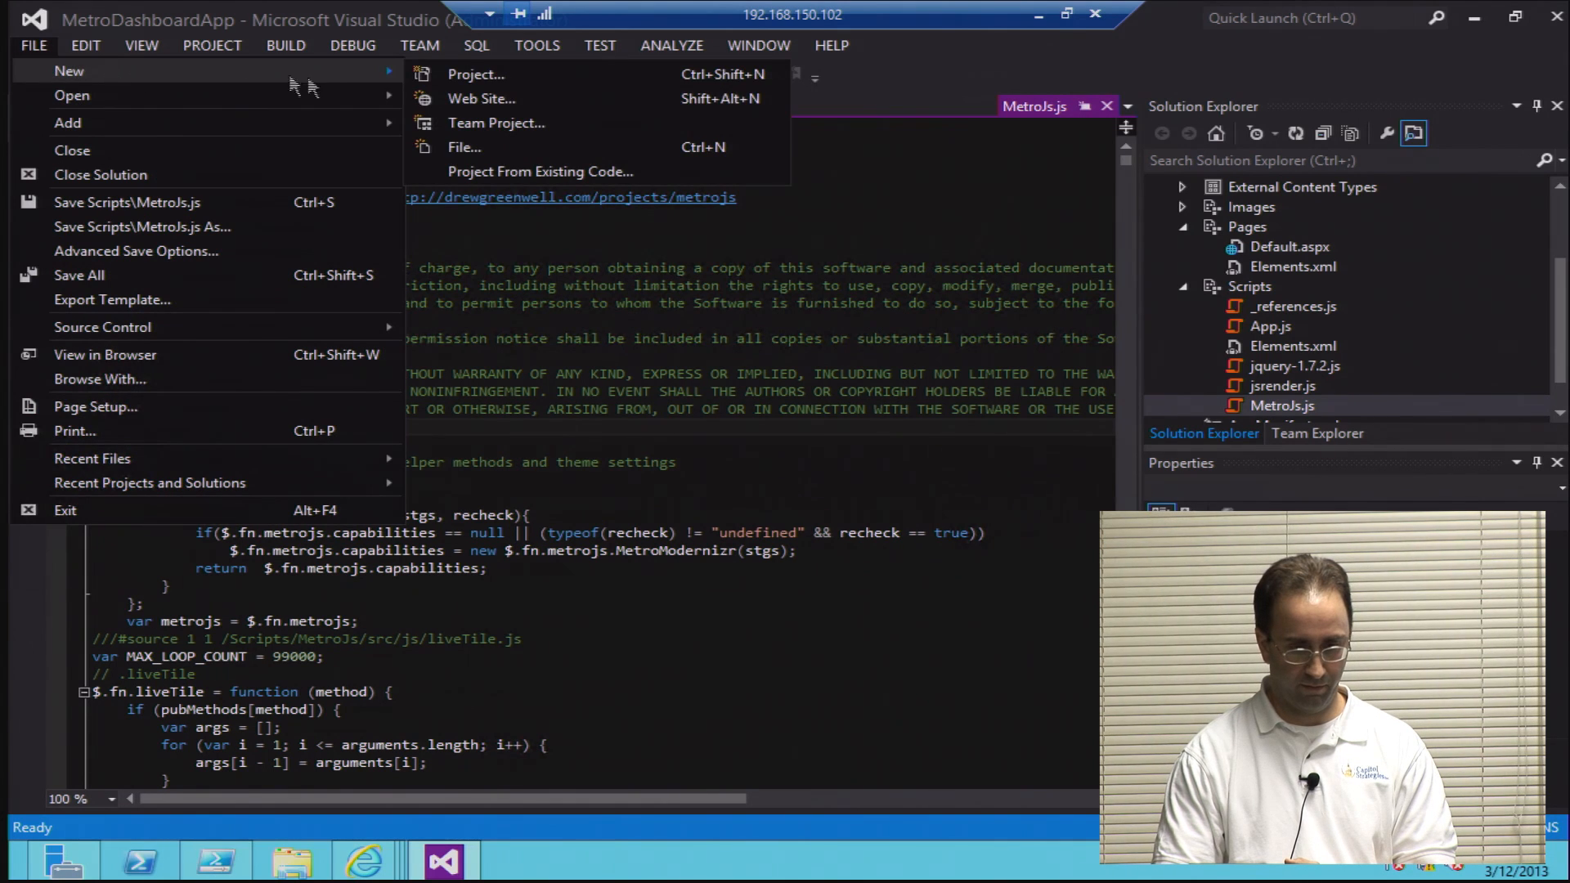
{"action": "left_click", "coordinate": [434, 73]}
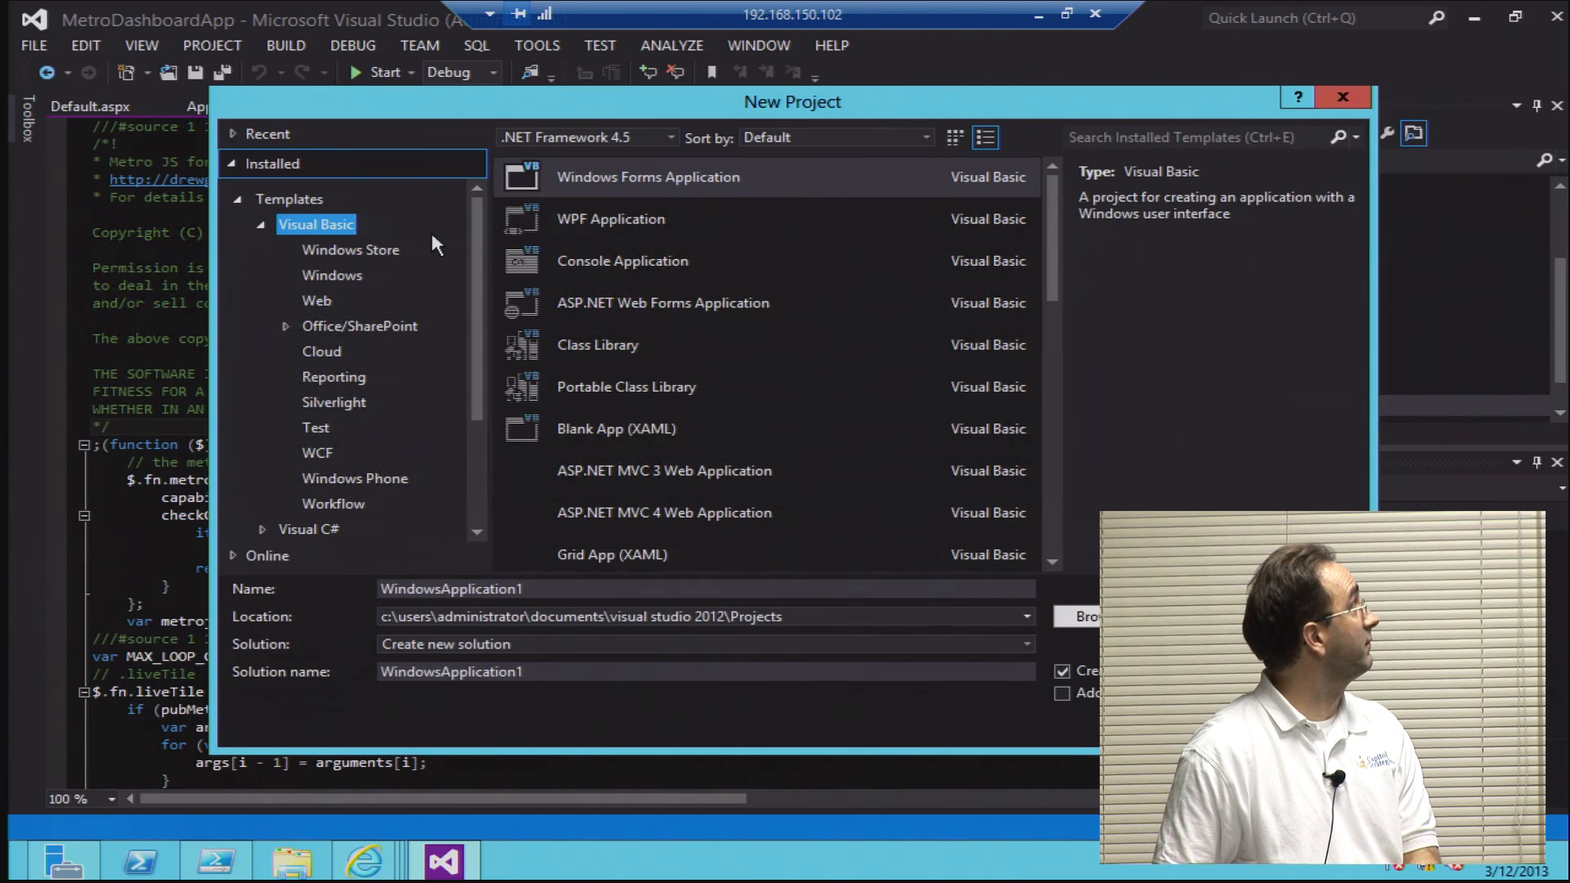
{"action": "left_click", "coordinate": [329, 329]}
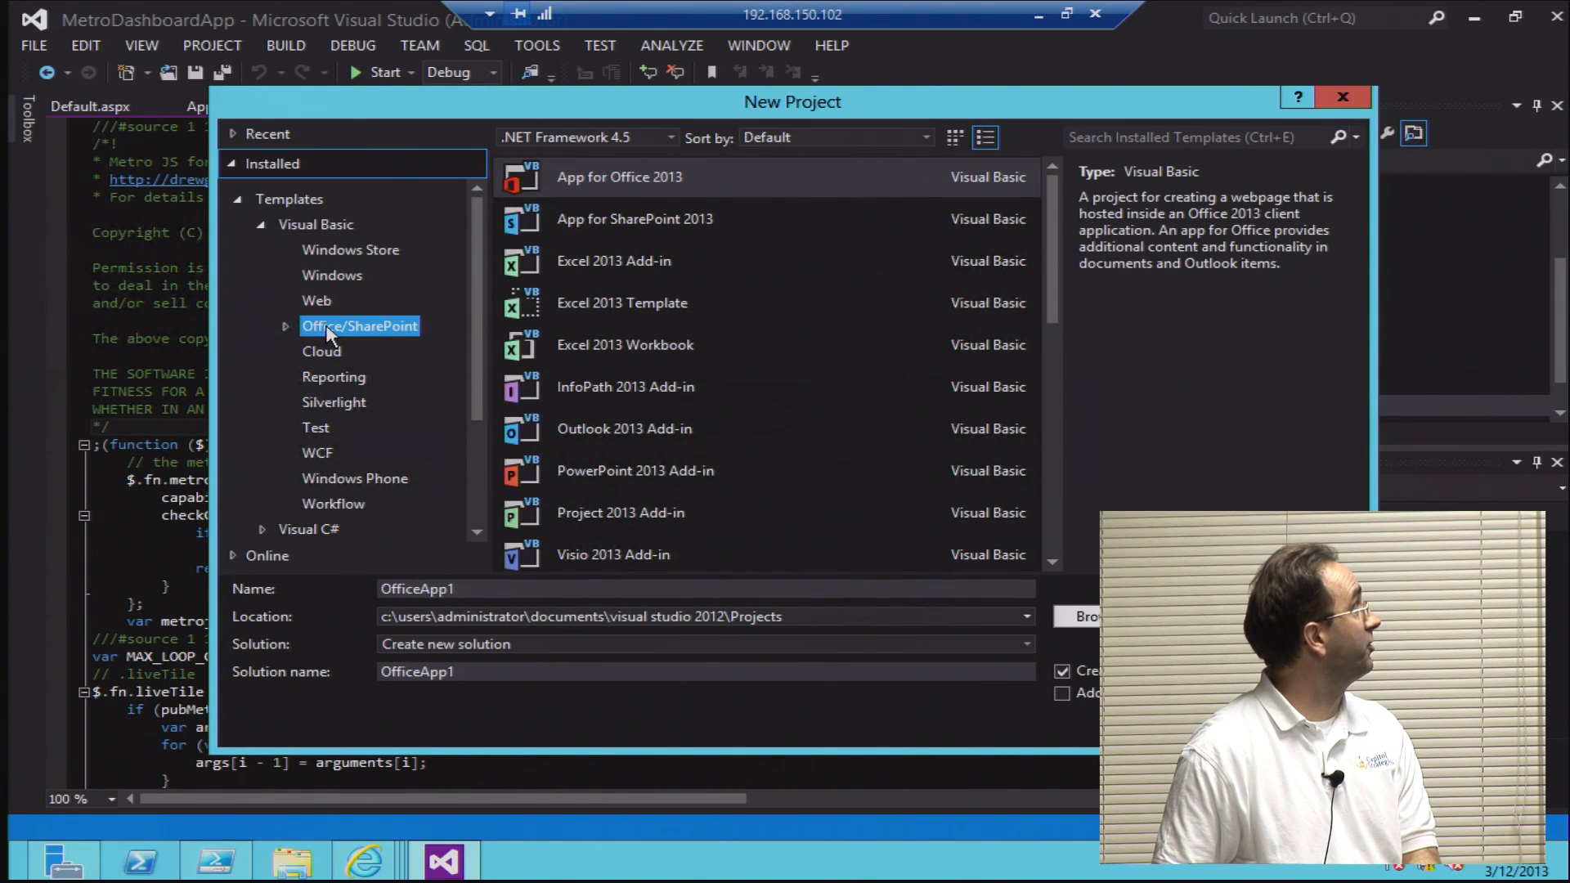
{"action": "left_click", "coordinate": [566, 225]}
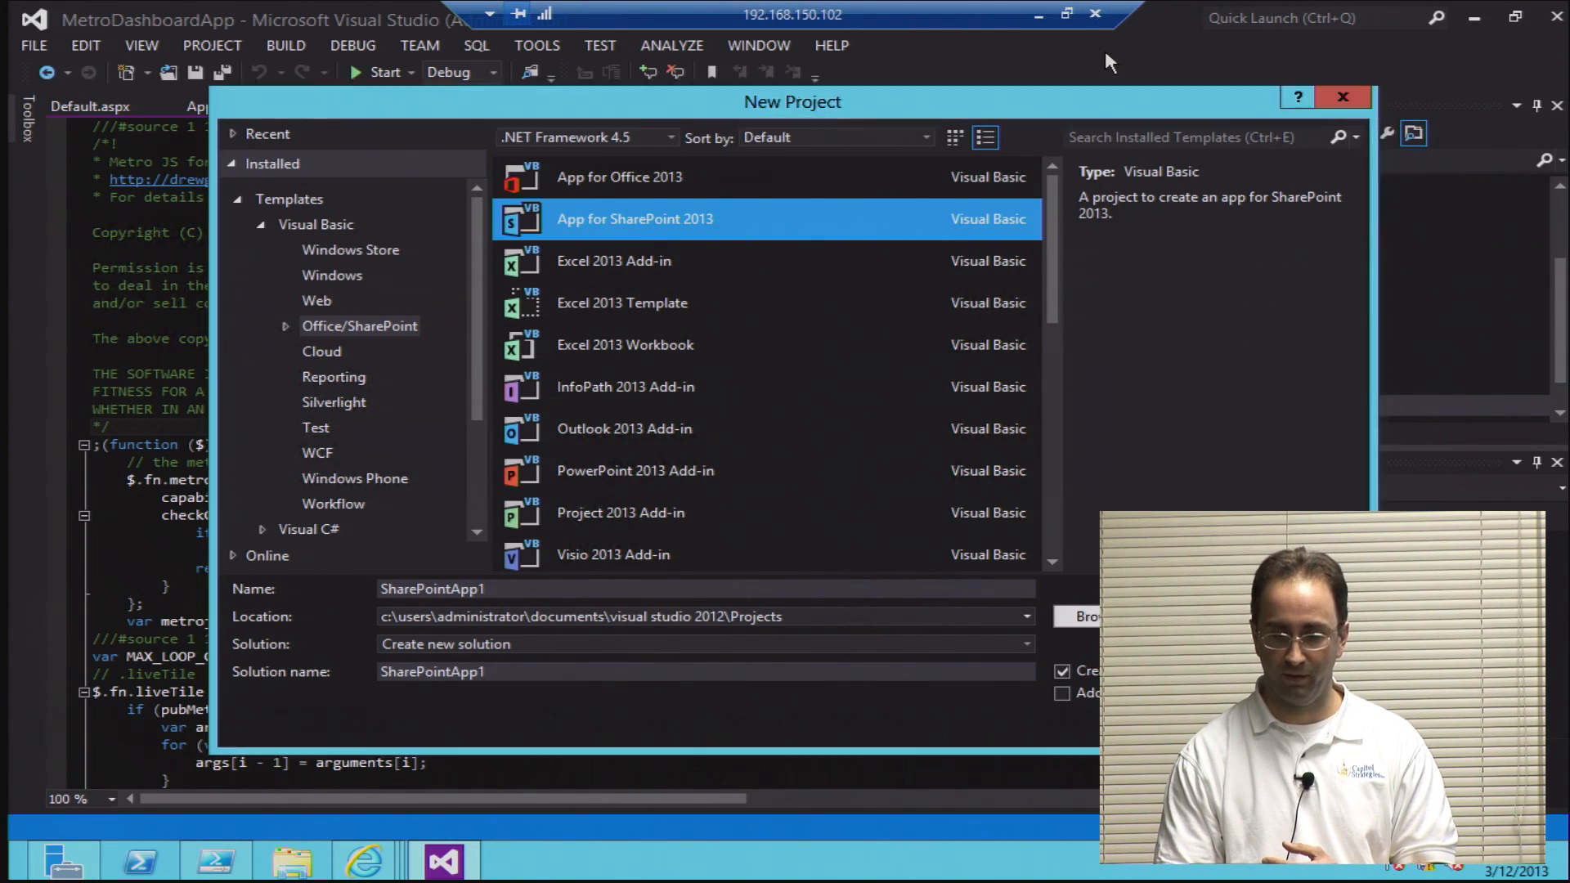
{"action": "left_click", "coordinate": [1310, 724]}
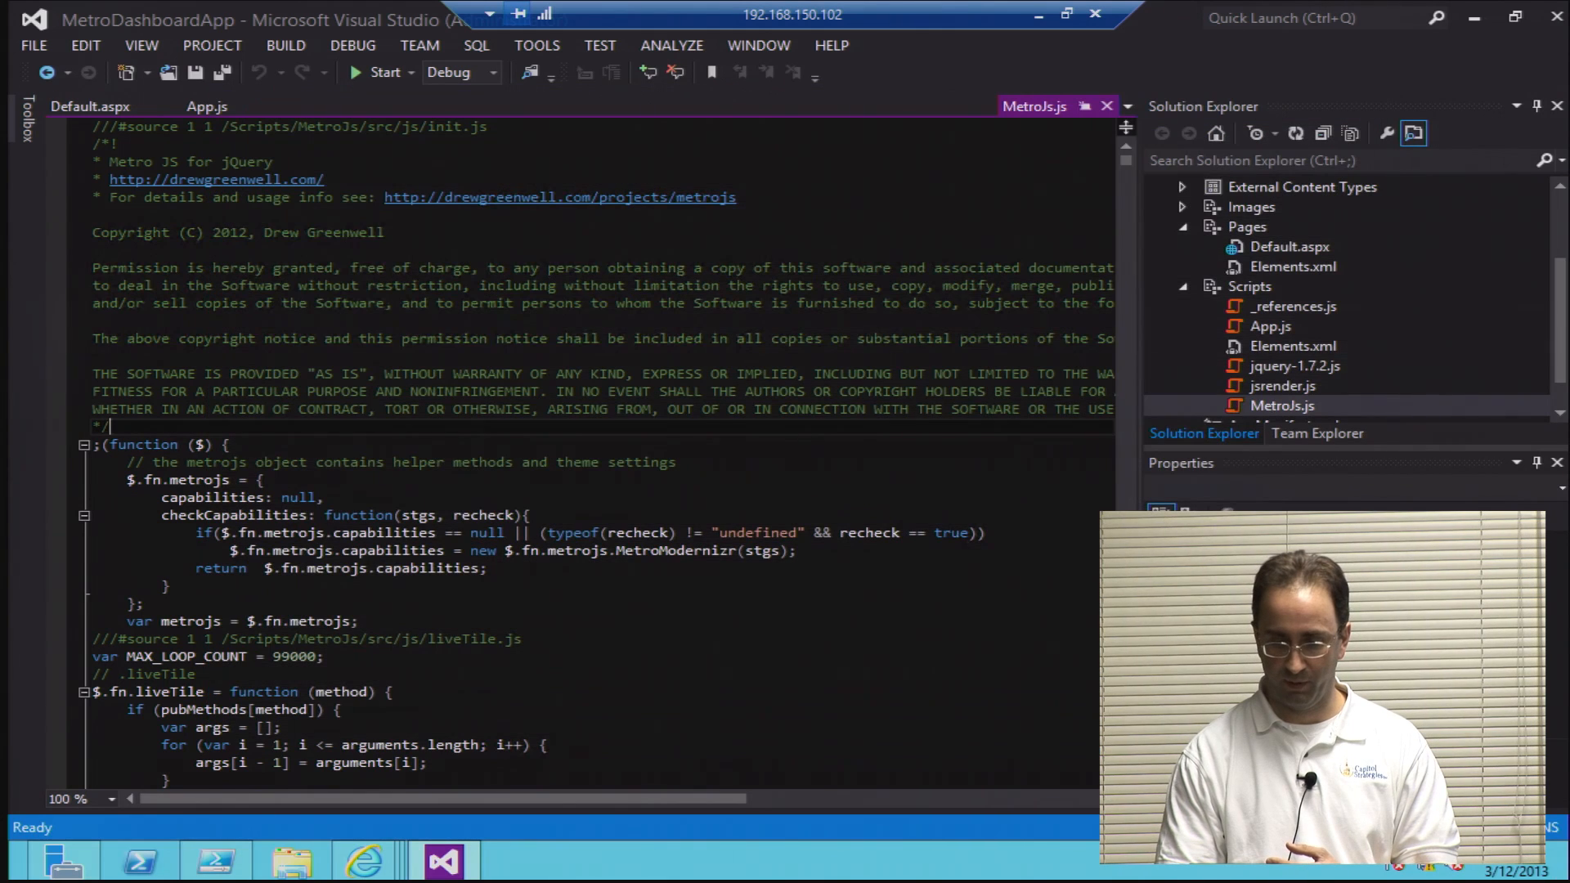
Step: Collapse the Scripts folder, expand Content, and open its Elements.xml to examine the file path and URL entries
{"action": "left_click", "coordinate": [1183, 226]}
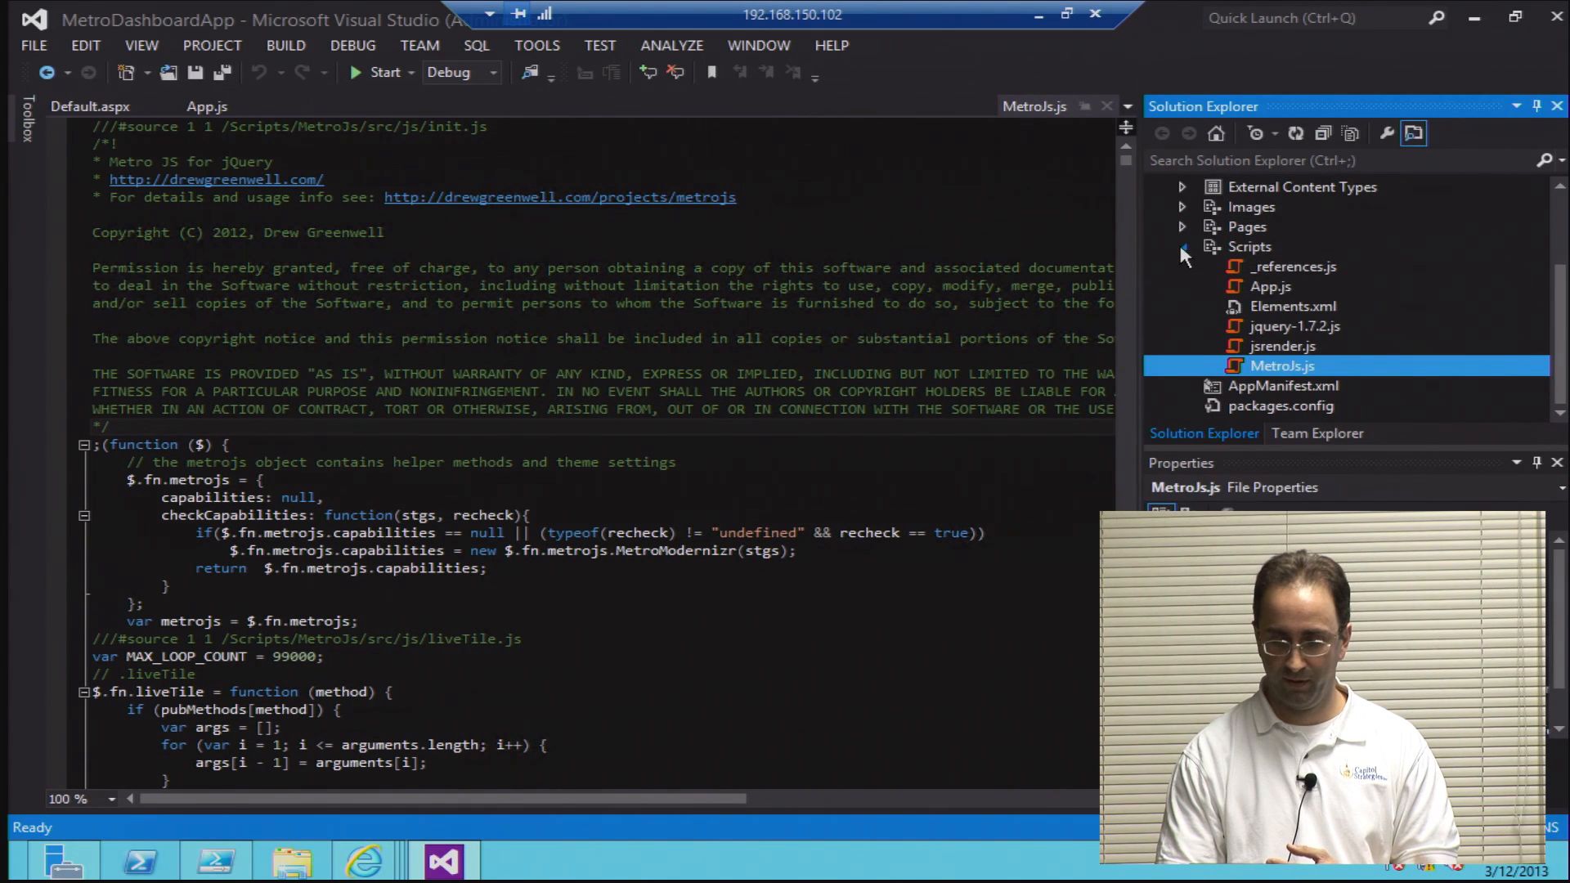
{"action": "left_click", "coordinate": [1180, 244]}
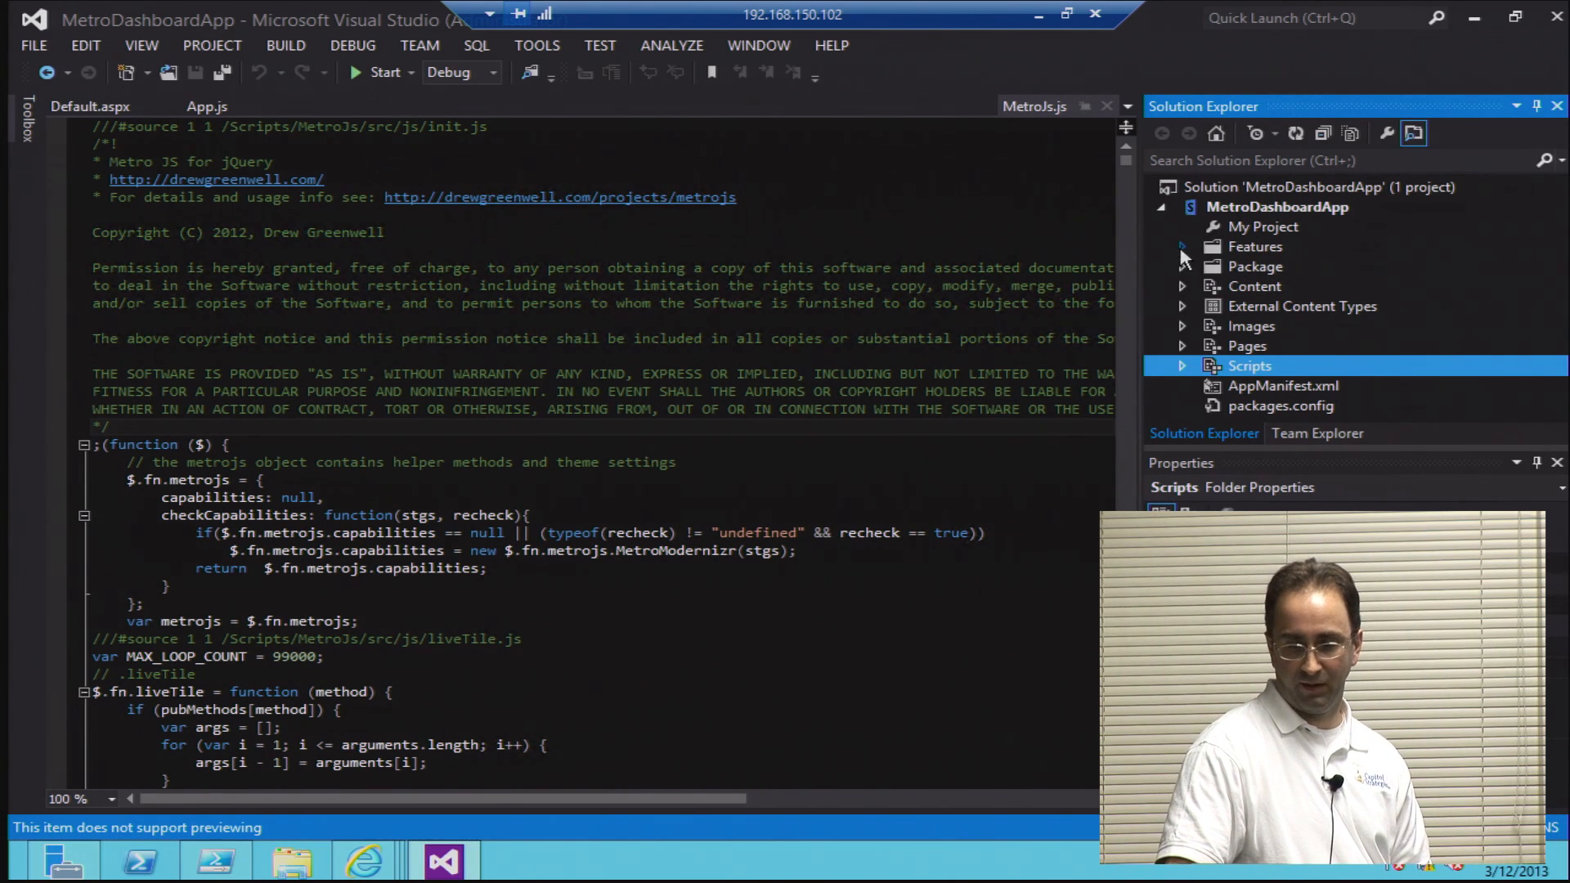
{"action": "left_click", "coordinate": [1178, 347]}
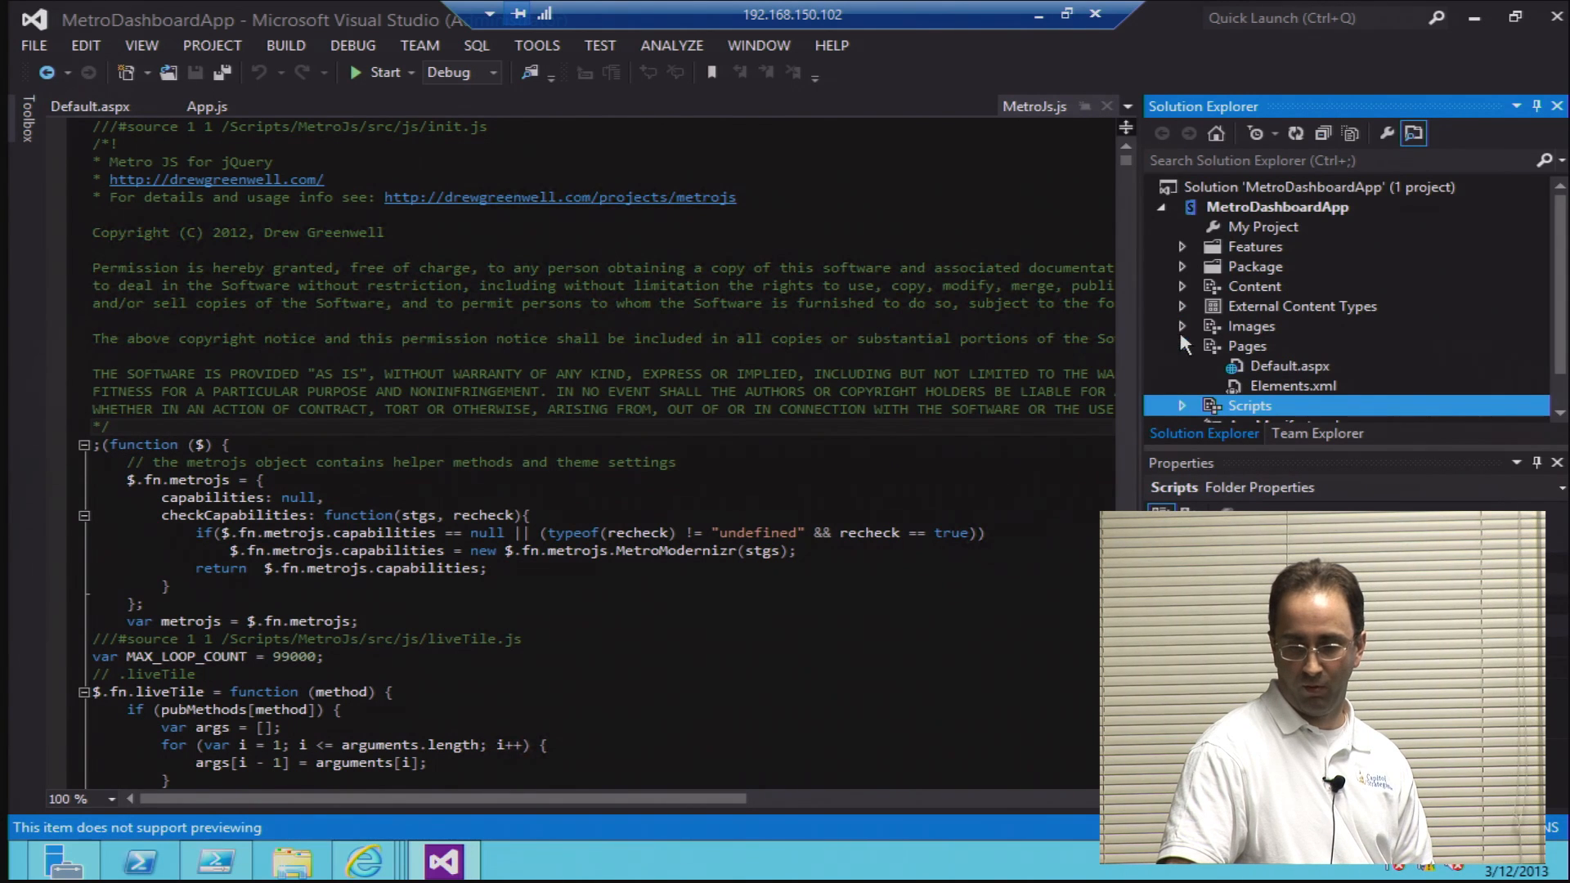
{"action": "left_click", "coordinate": [1181, 286]}
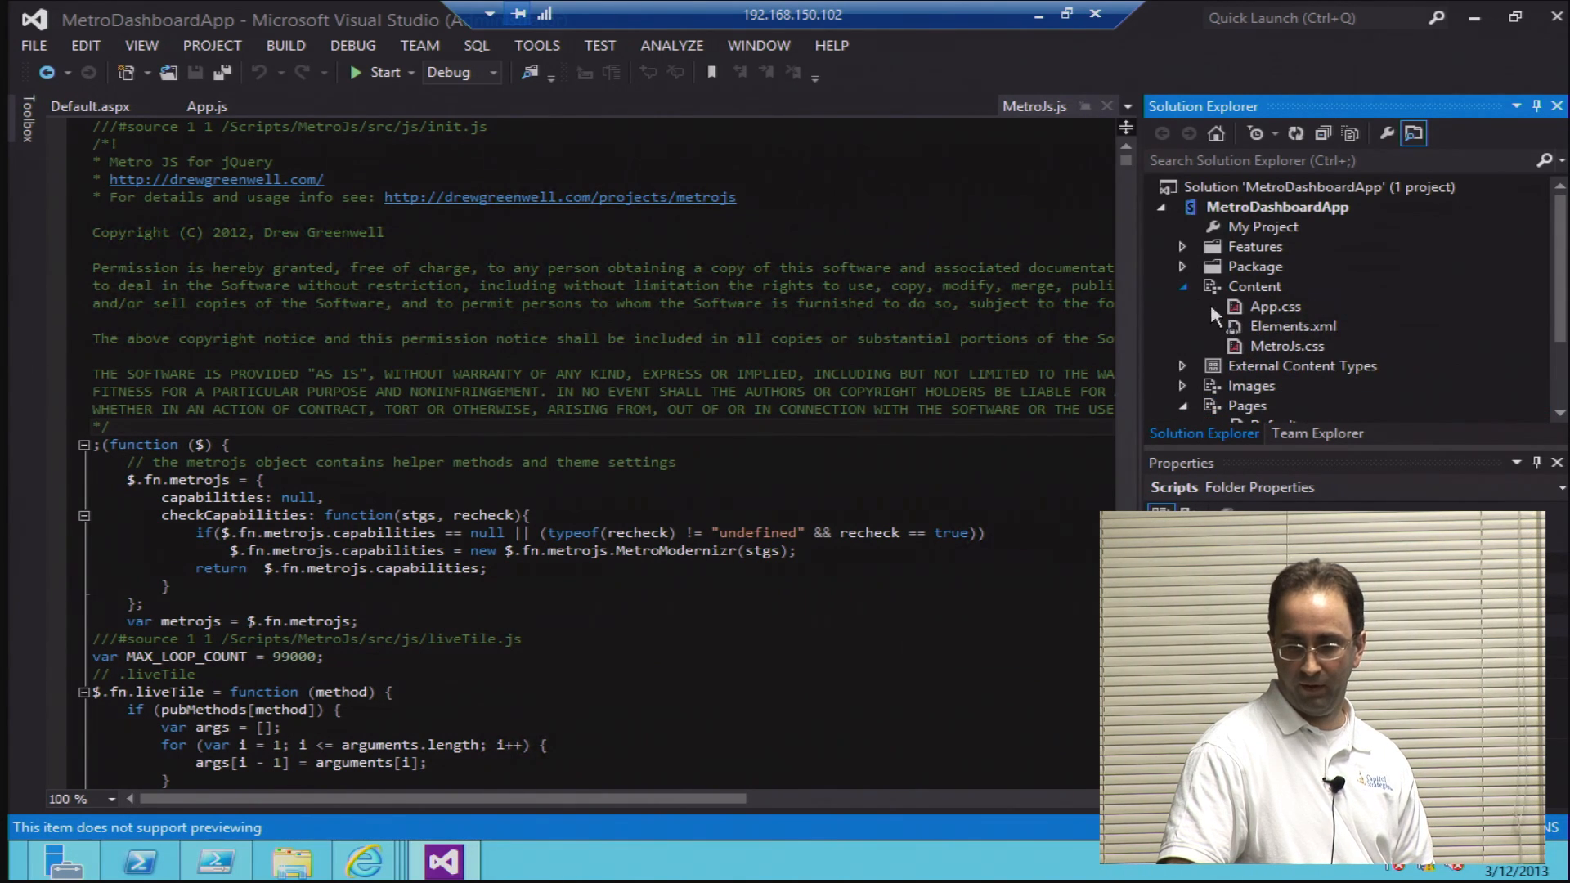
{"action": "left_click", "coordinate": [1260, 328]}
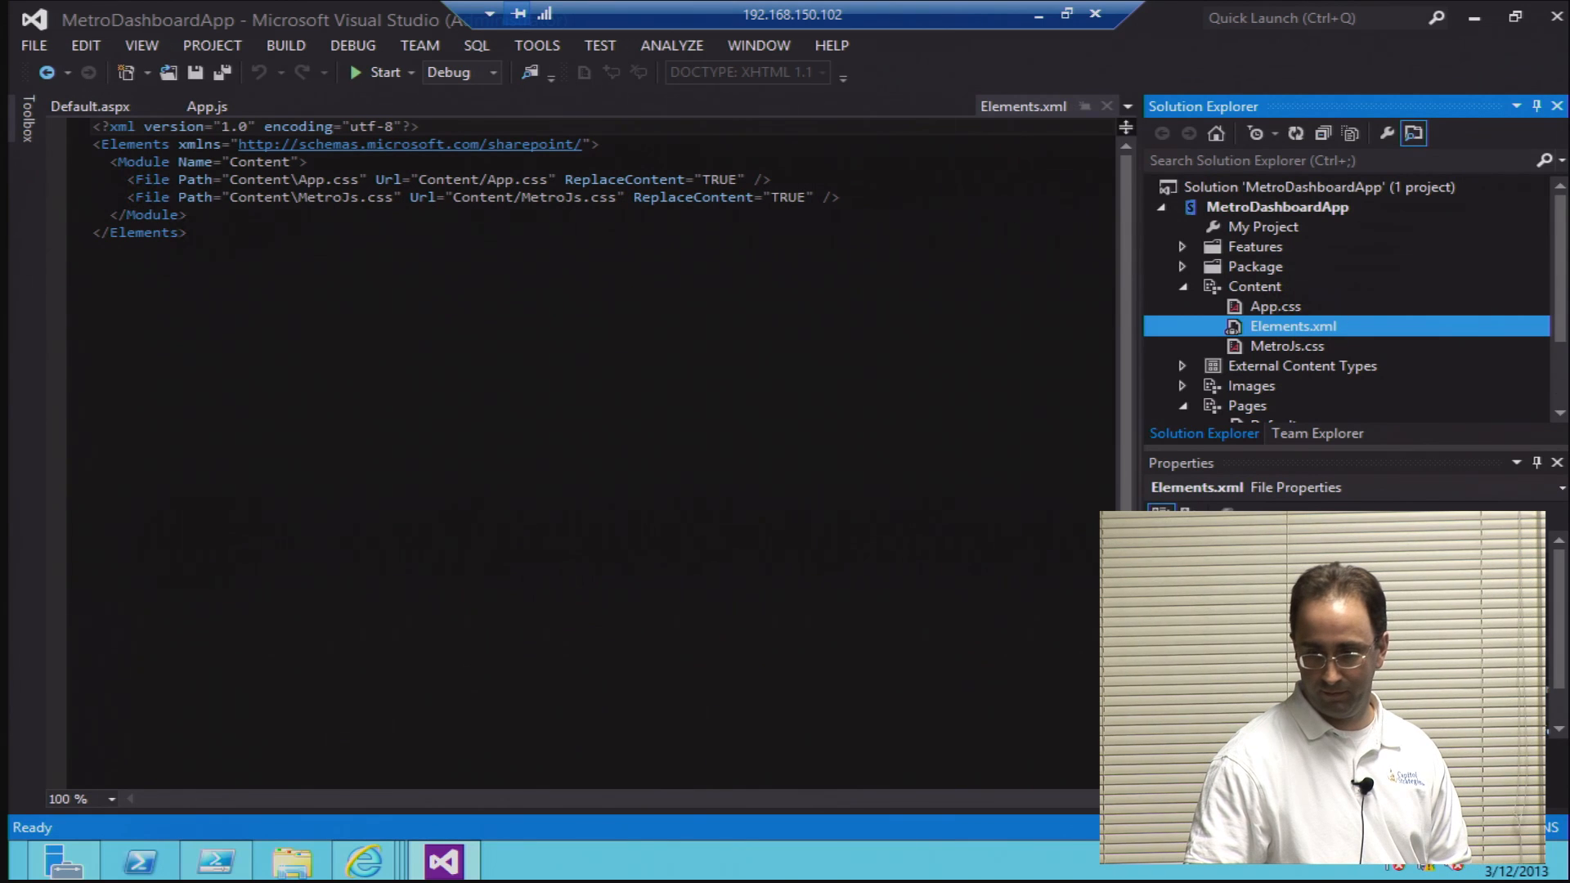
{"action": "double_click", "coordinate": [1249, 327]}
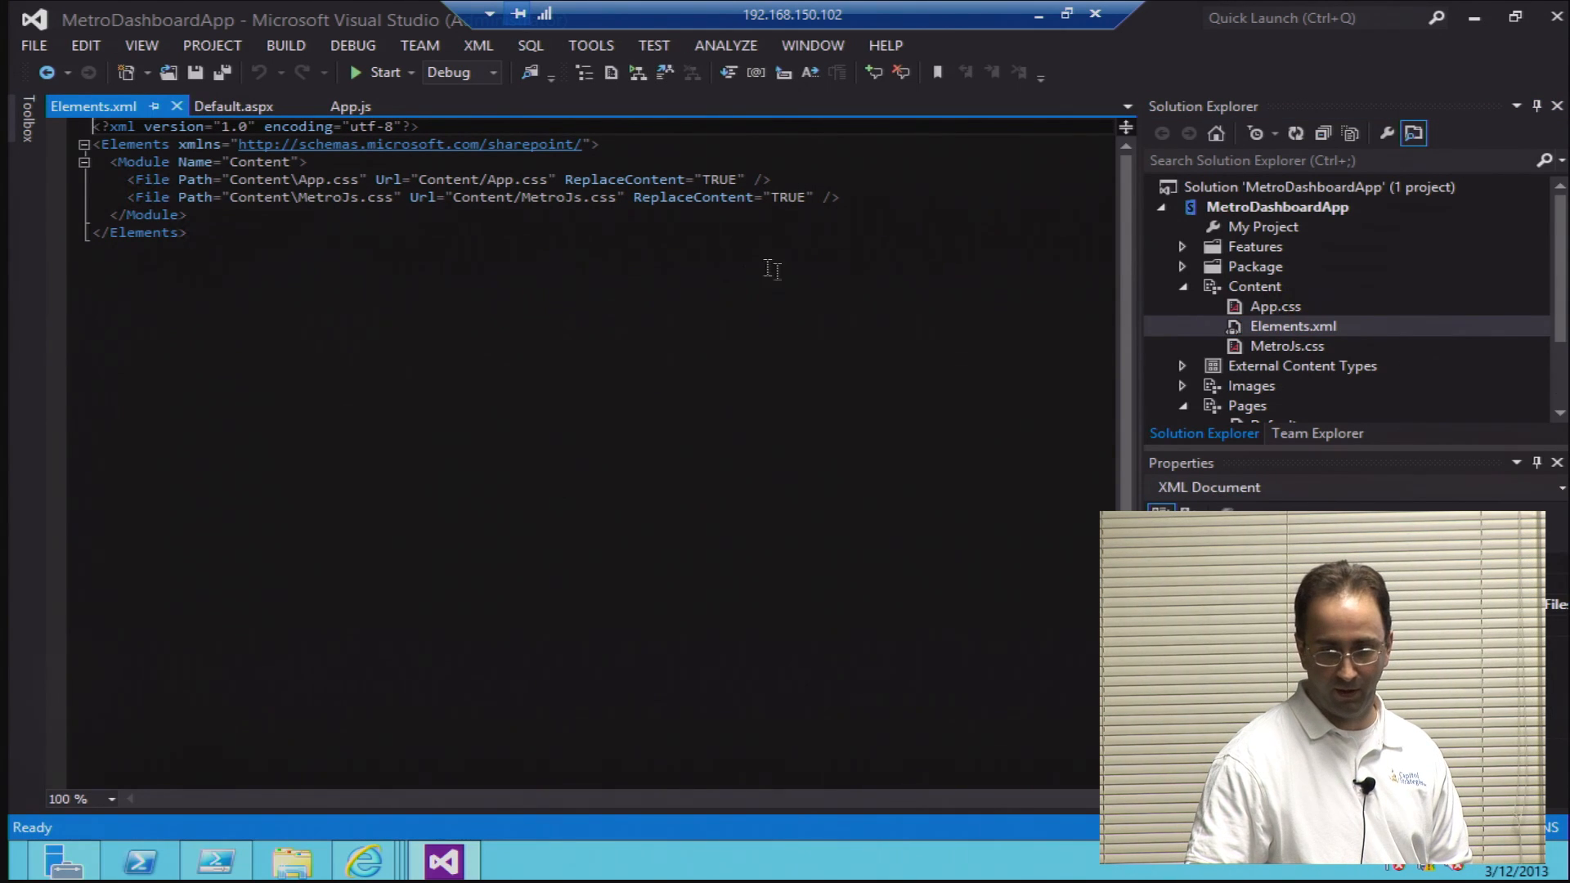
{"action": "left_click", "coordinate": [533, 197]}
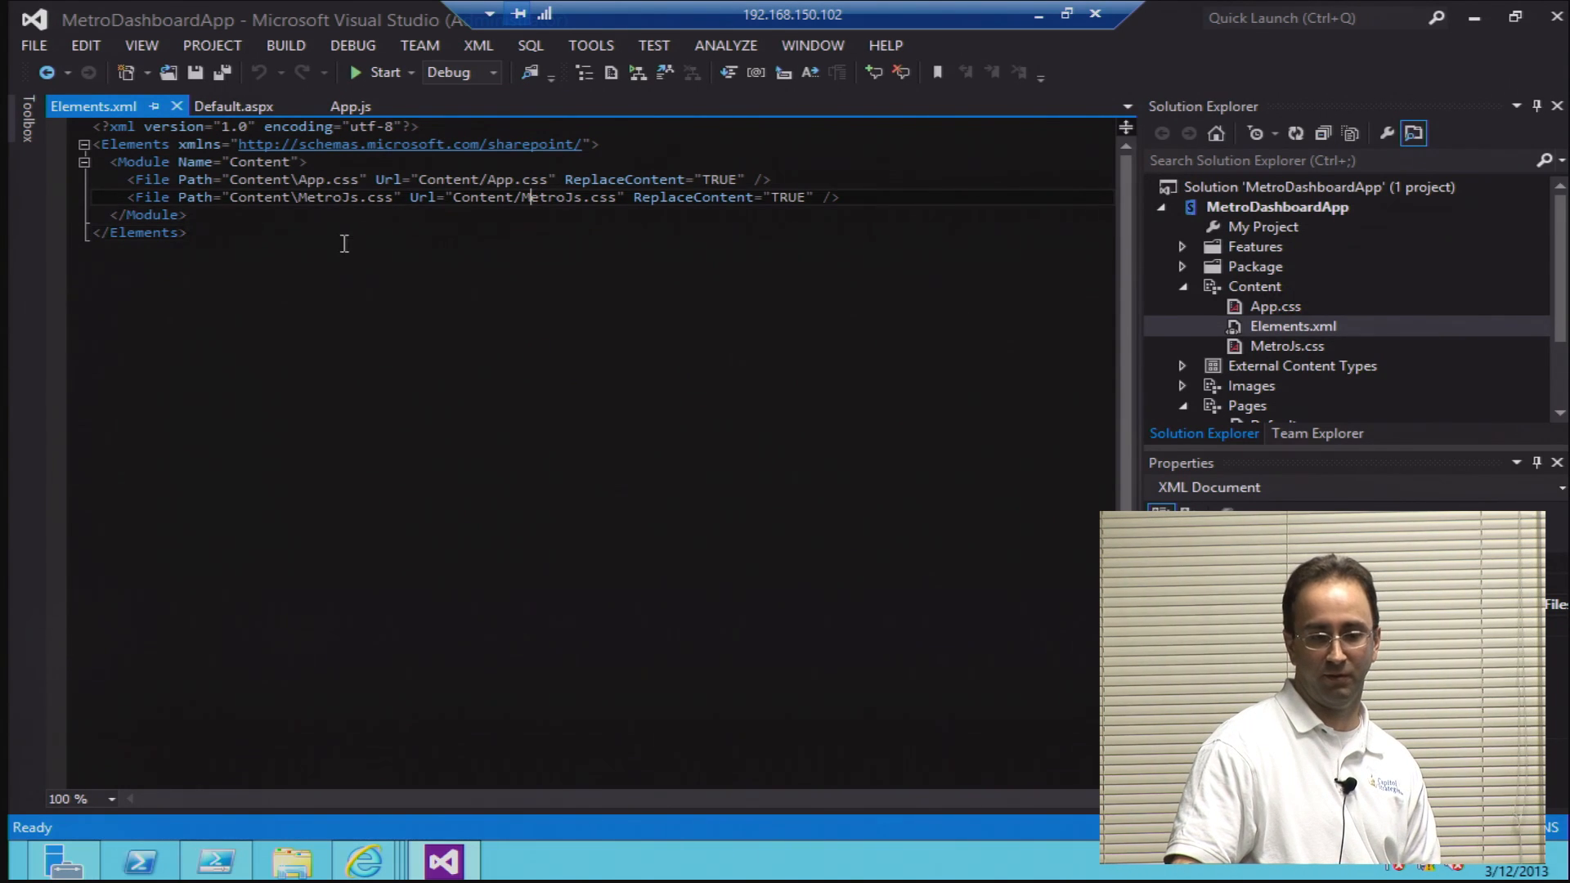
{"action": "left_click", "coordinate": [255, 178], "text": "shift"}
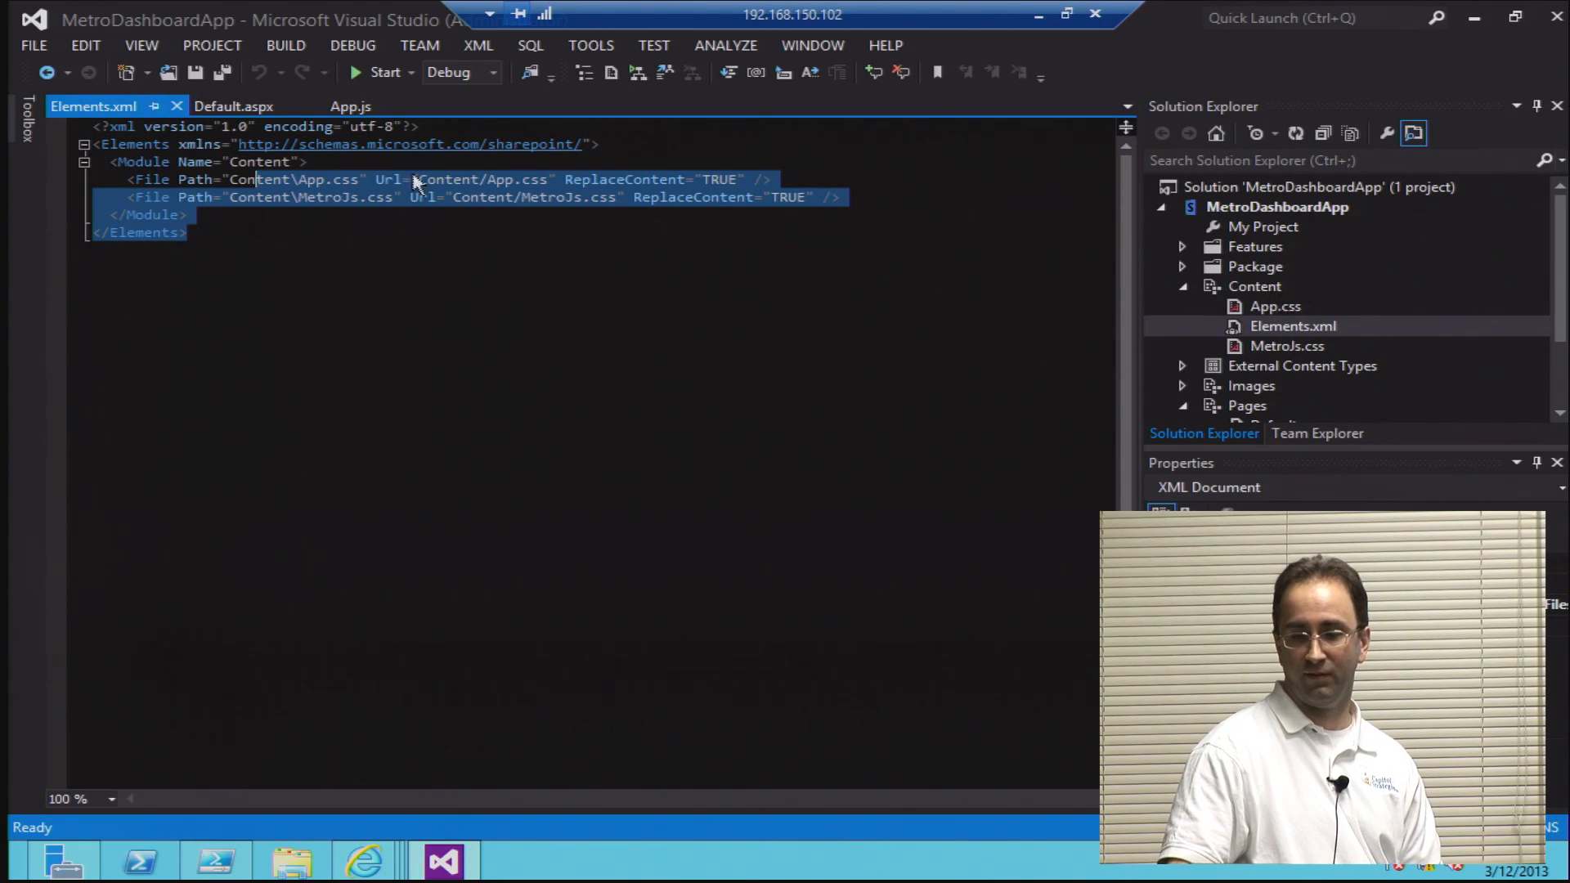
Step: View the build, deploy and publish commands available for the MetroDashboardApp project without running any of them
{"action": "left_click", "coordinate": [1189, 215]}
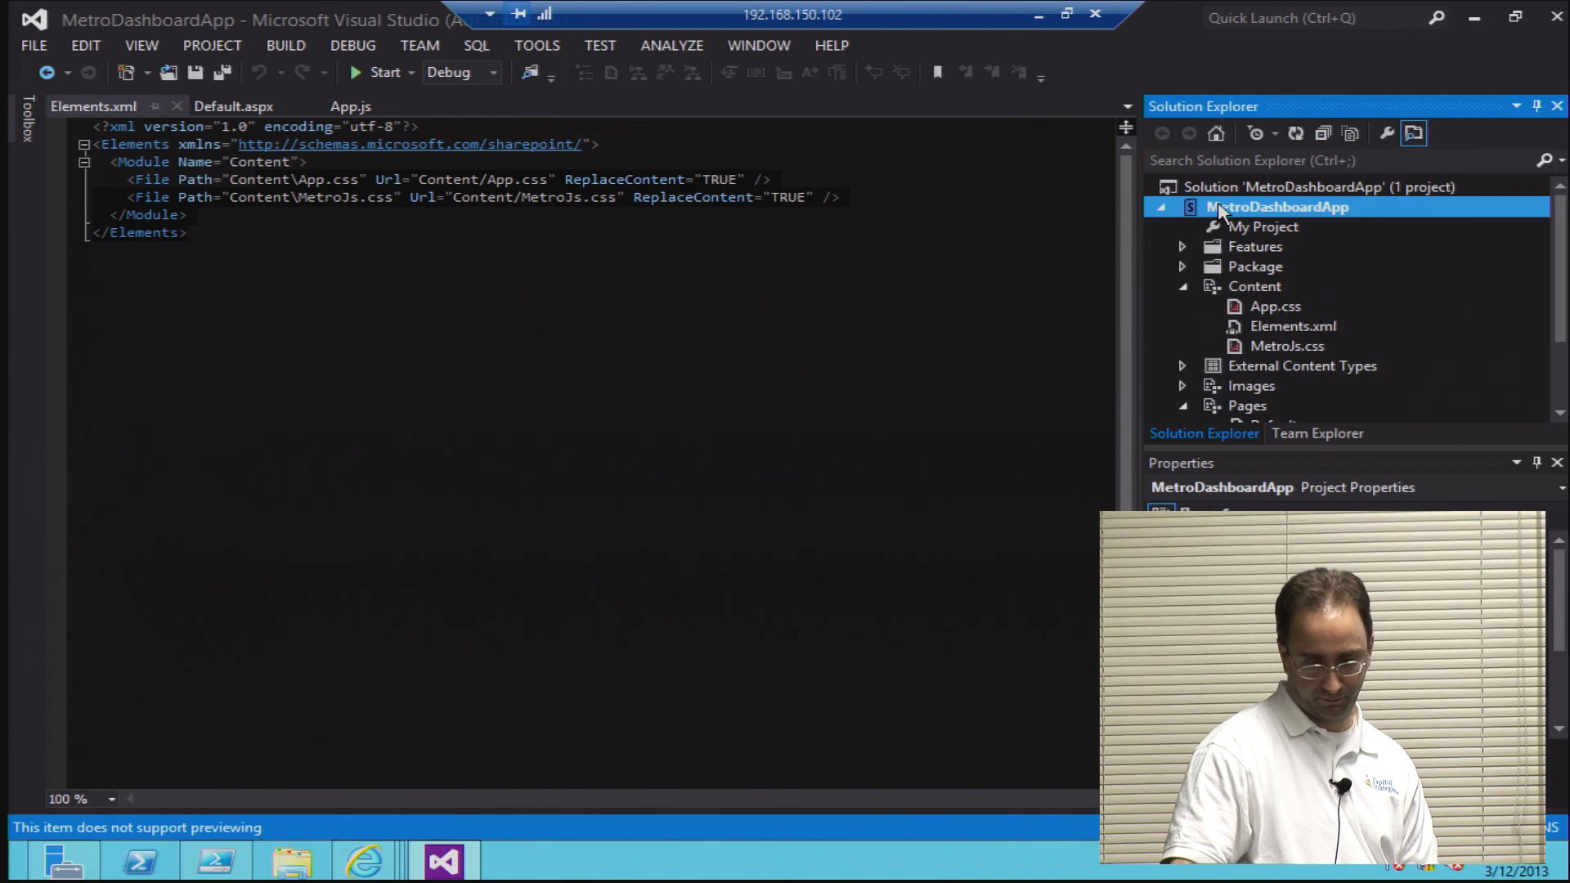
{"action": "right_click", "coordinate": [1219, 210]}
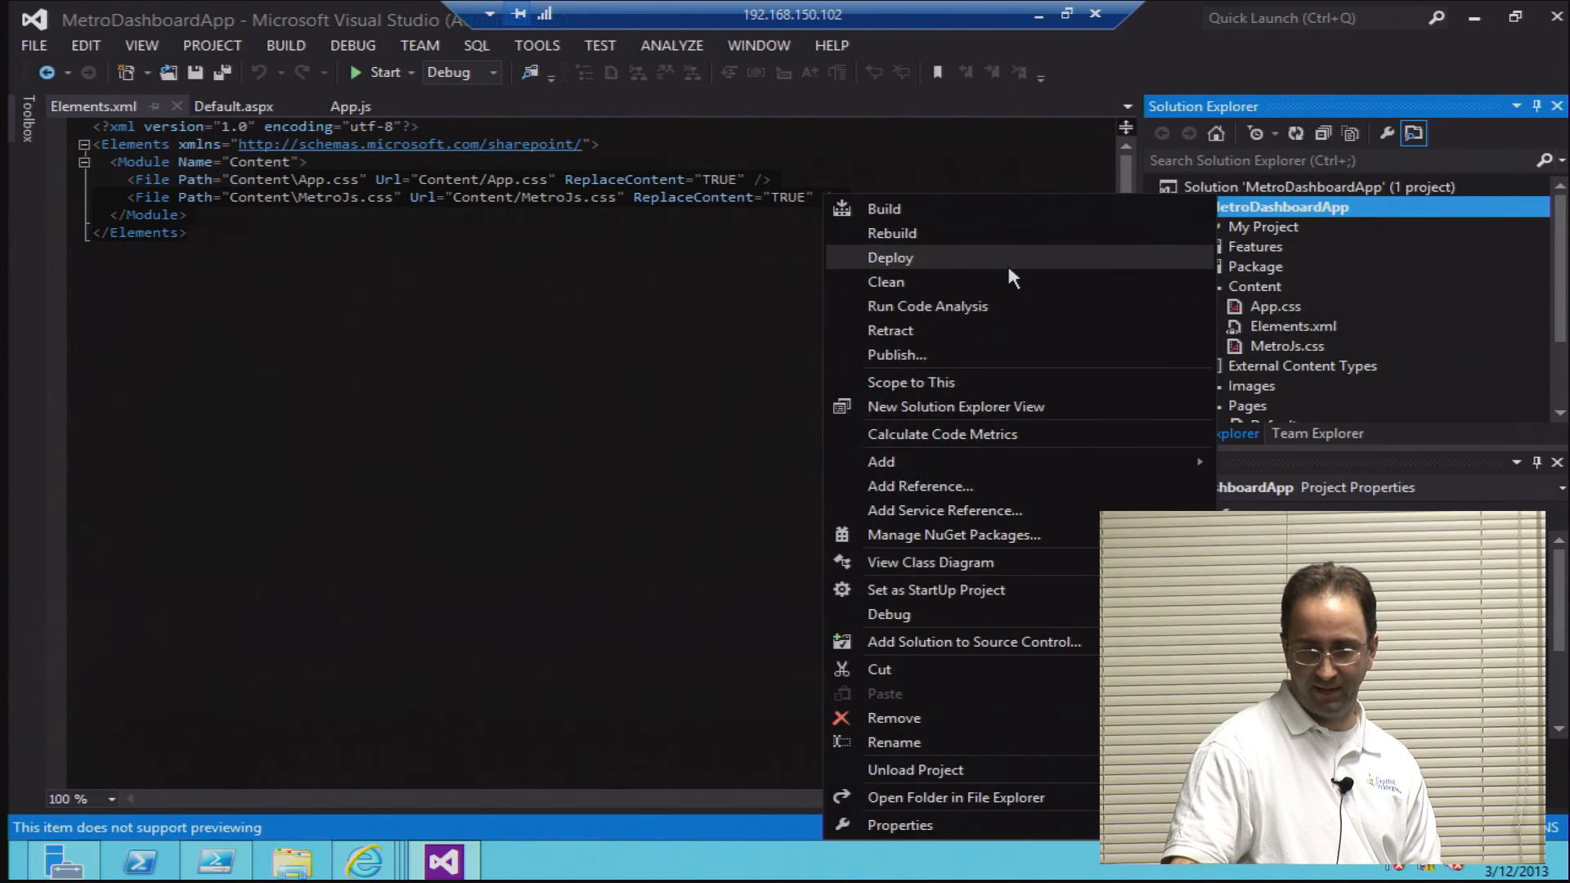
{"action": "left_click", "coordinate": [737, 244]}
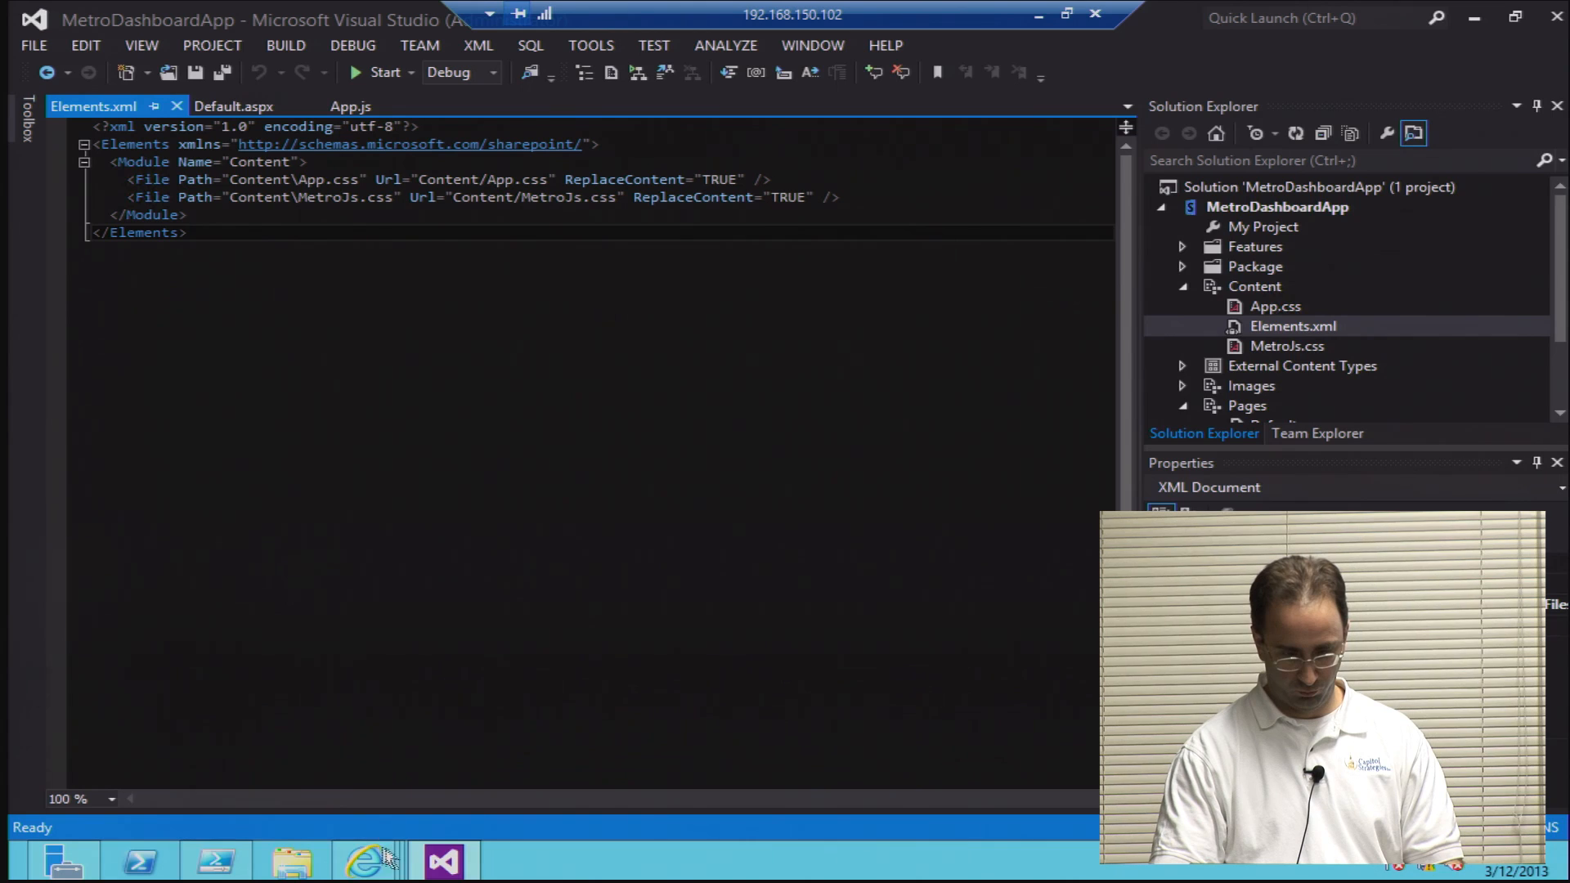
Step: Switch to Internet Explorer, open the developer site's Apps in Testing list, and launch MetroDashboardApp to view its live tiles
{"action": "left_click", "coordinate": [431, 865]}
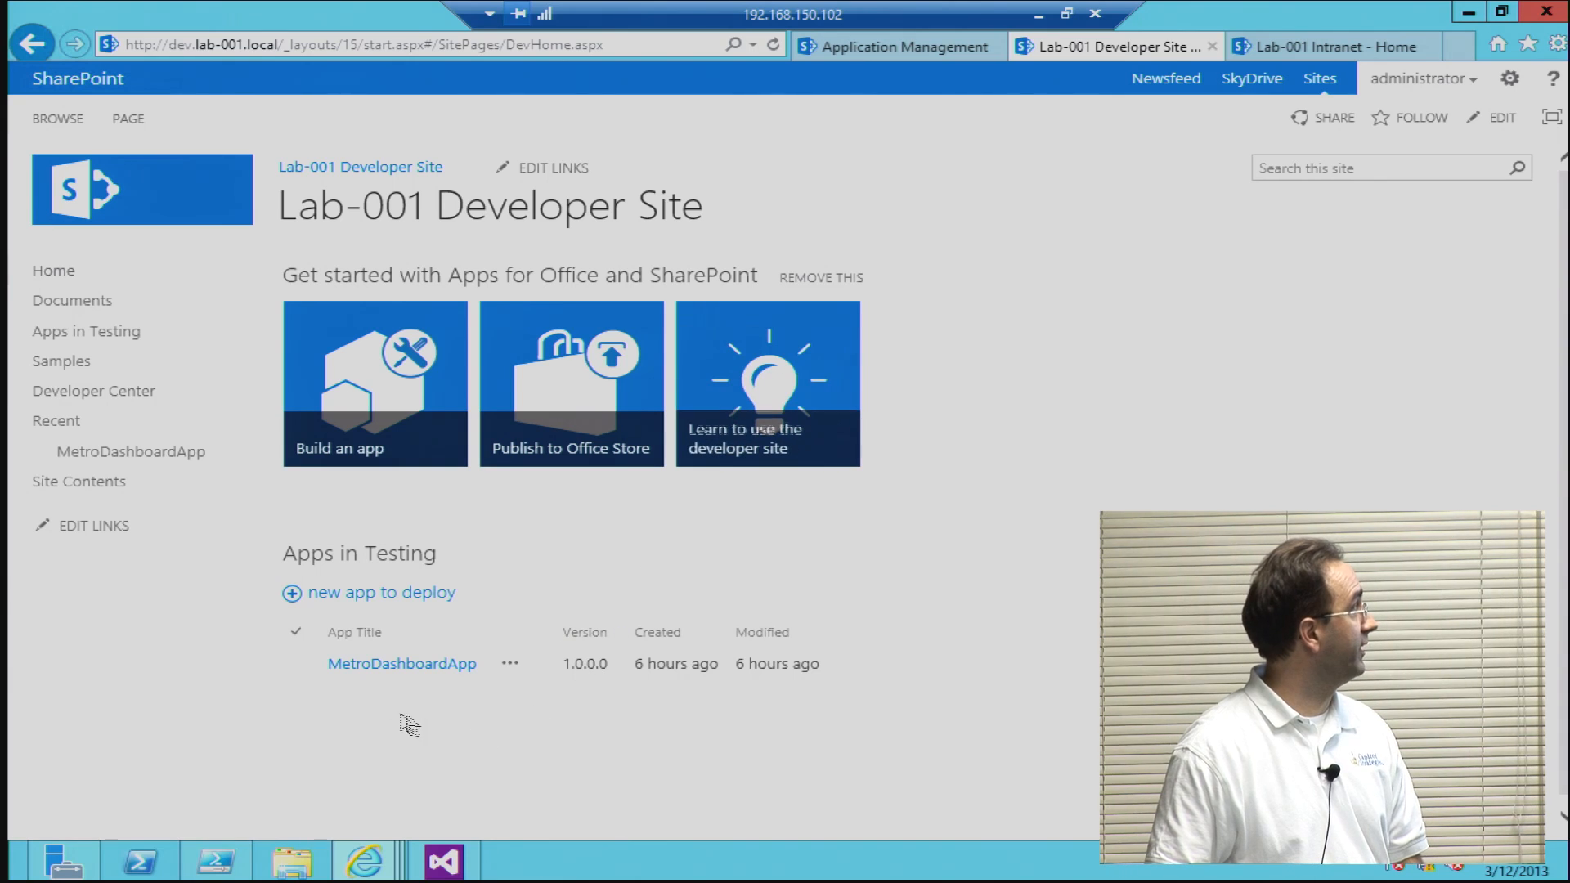
{"action": "left_click", "coordinate": [112, 331]}
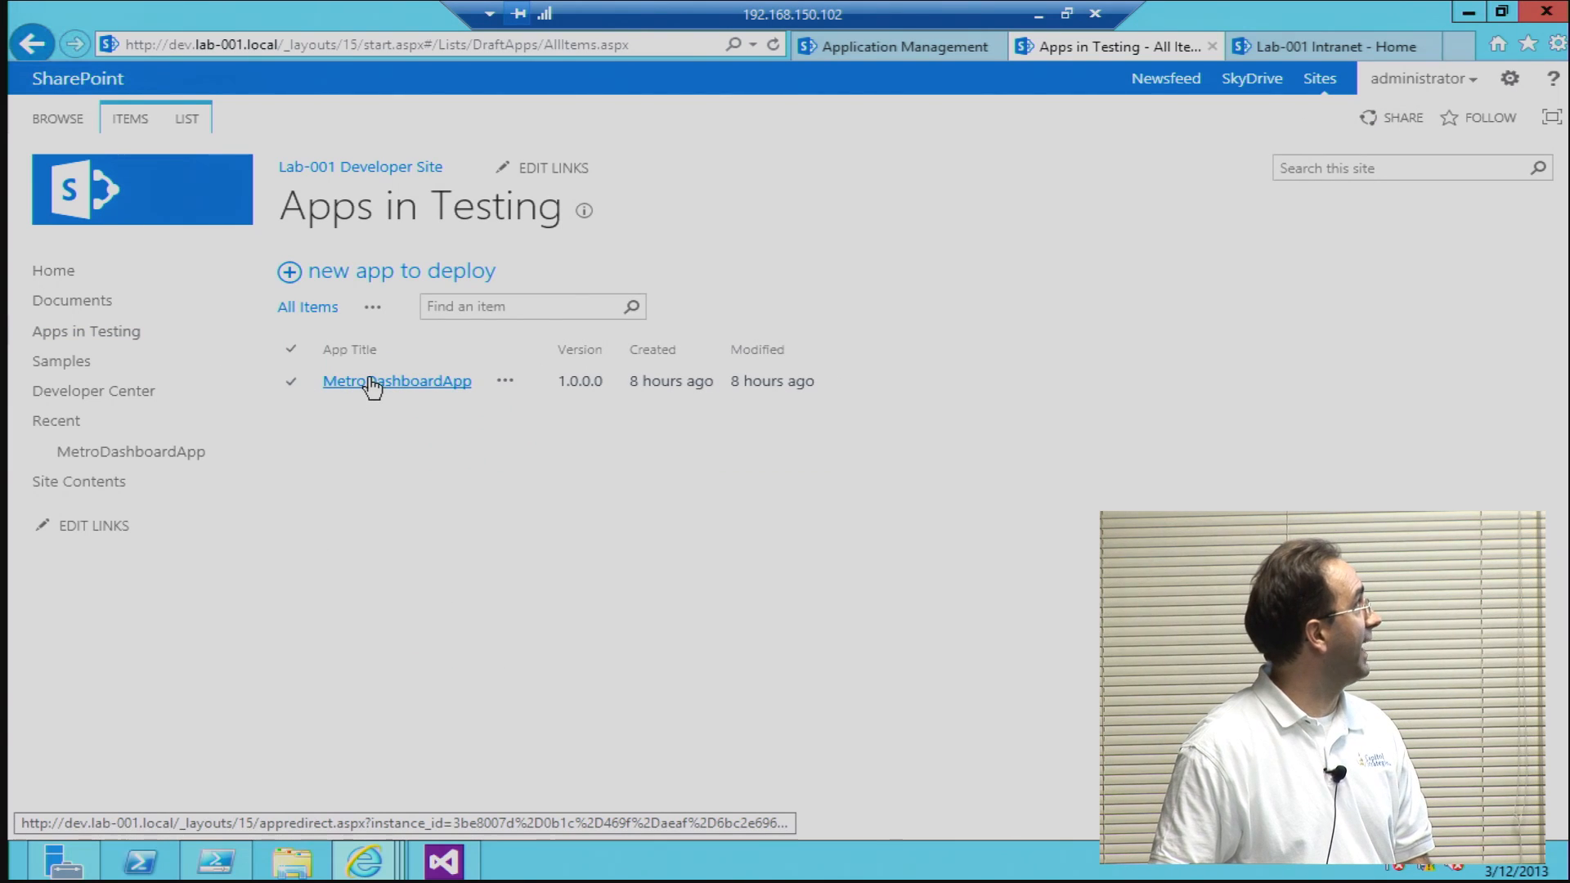
{"action": "left_click", "coordinate": [370, 382]}
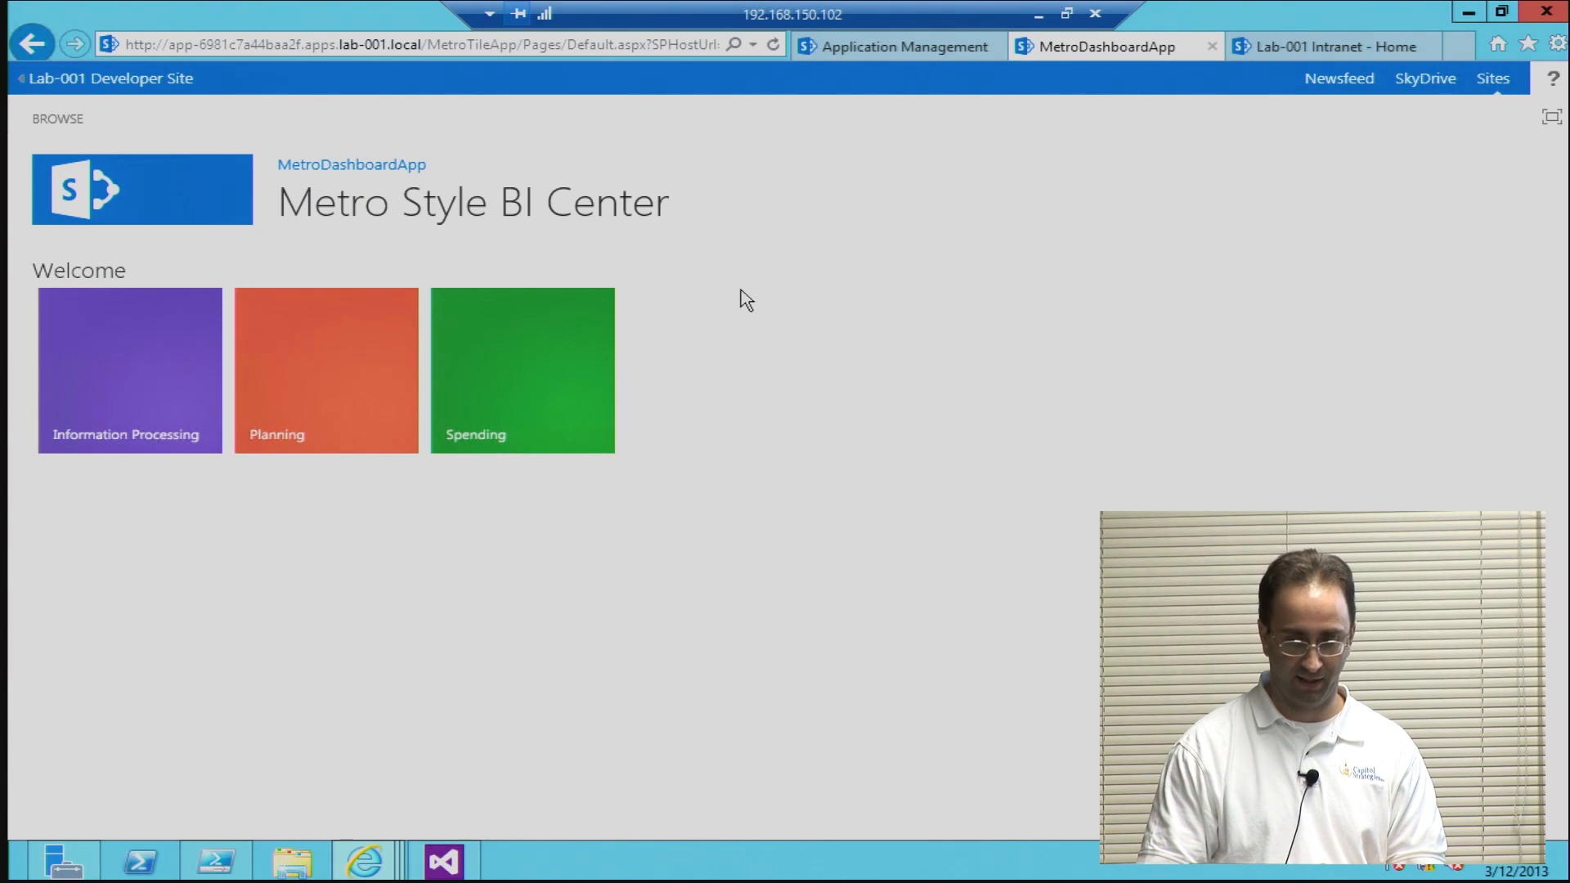
{"action": "left_click", "coordinate": [930, 51]}
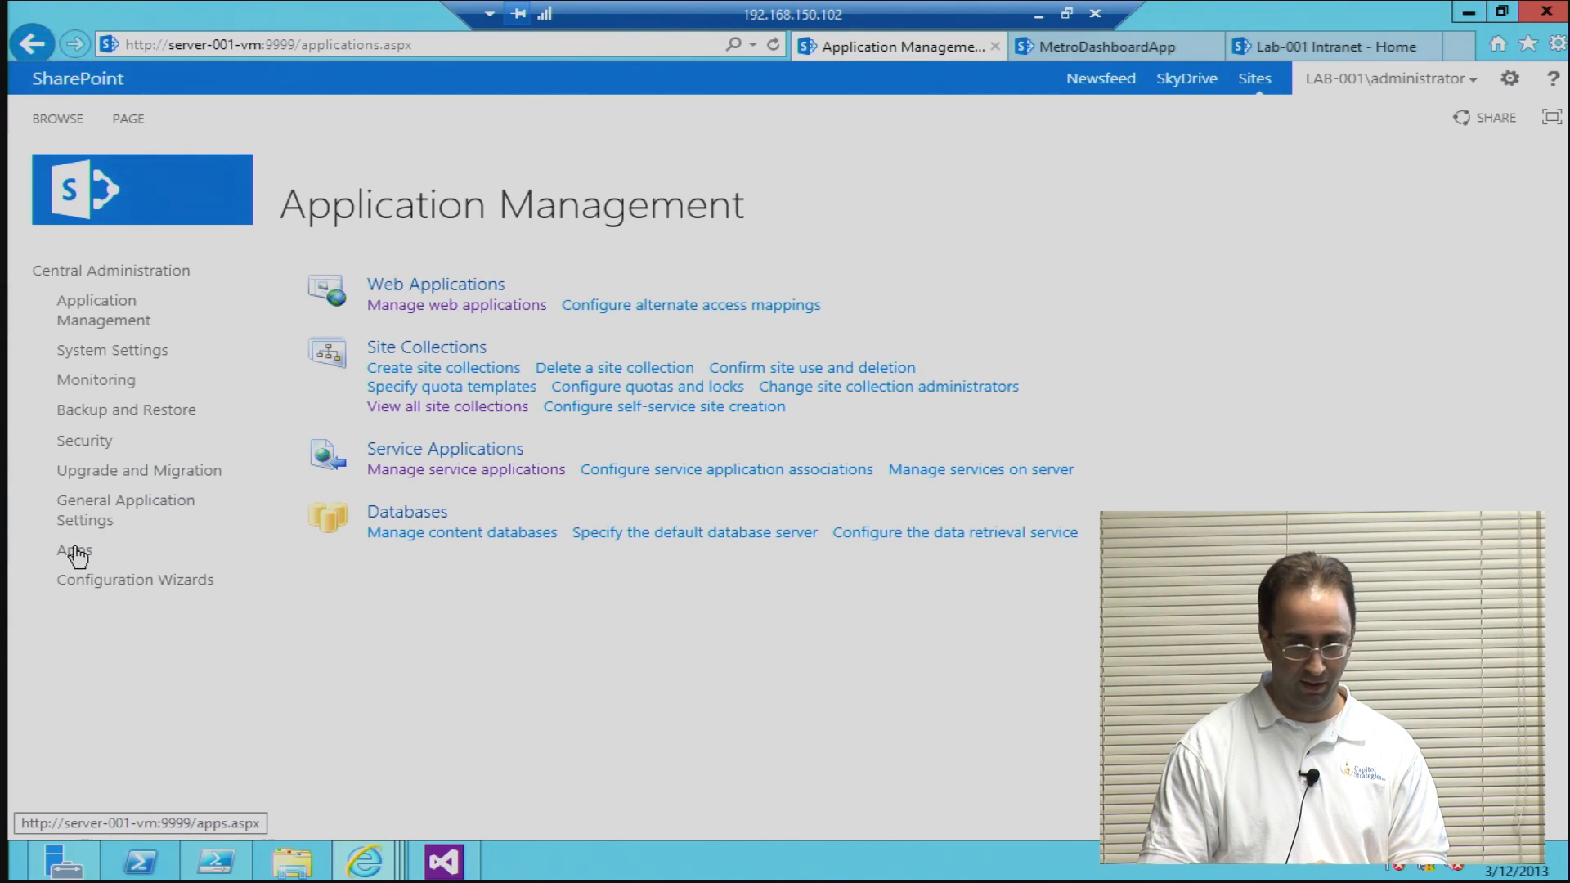
{"action": "left_click", "coordinate": [1161, 49]}
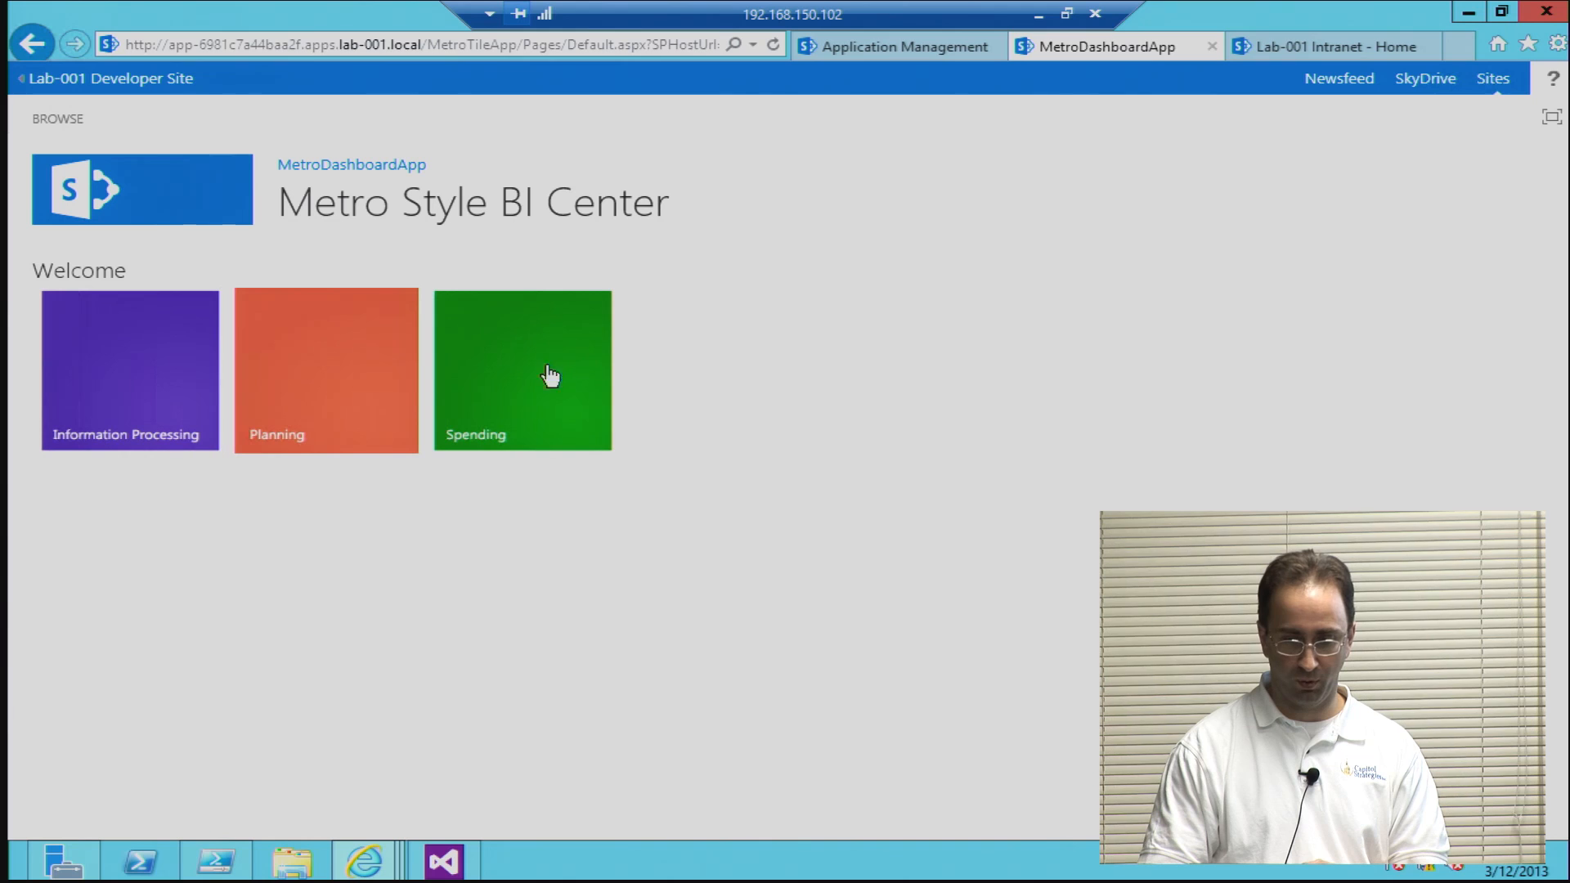
Step: Return from MetroDashboardApp to the Apps in Testing list and open the Apps page in Central Administration
{"action": "left_click", "coordinate": [33, 43]}
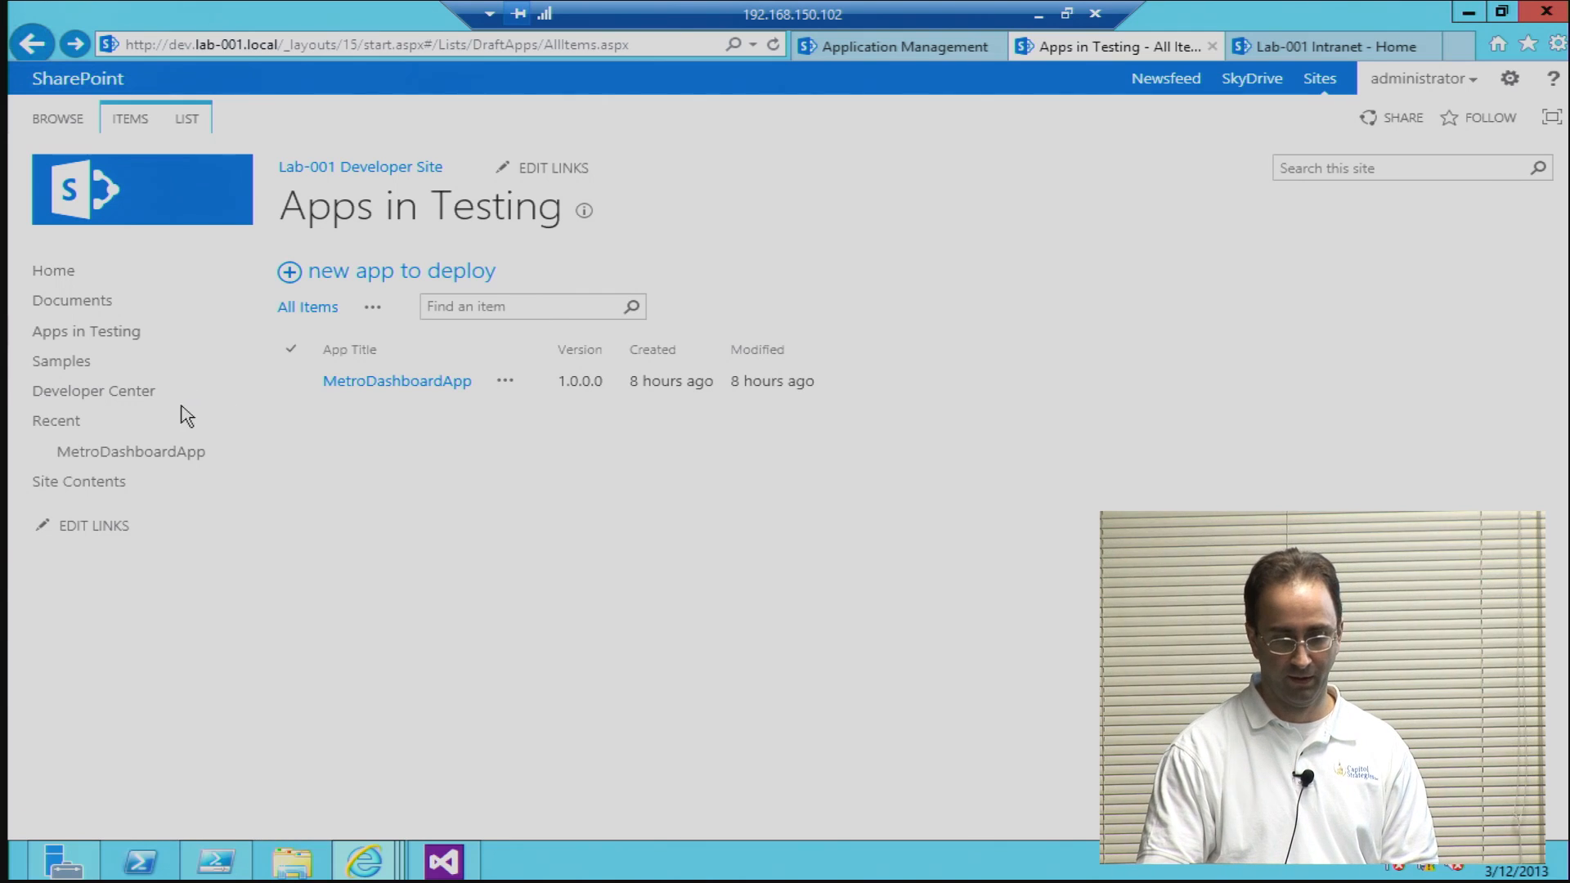
{"action": "left_click", "coordinate": [911, 49]}
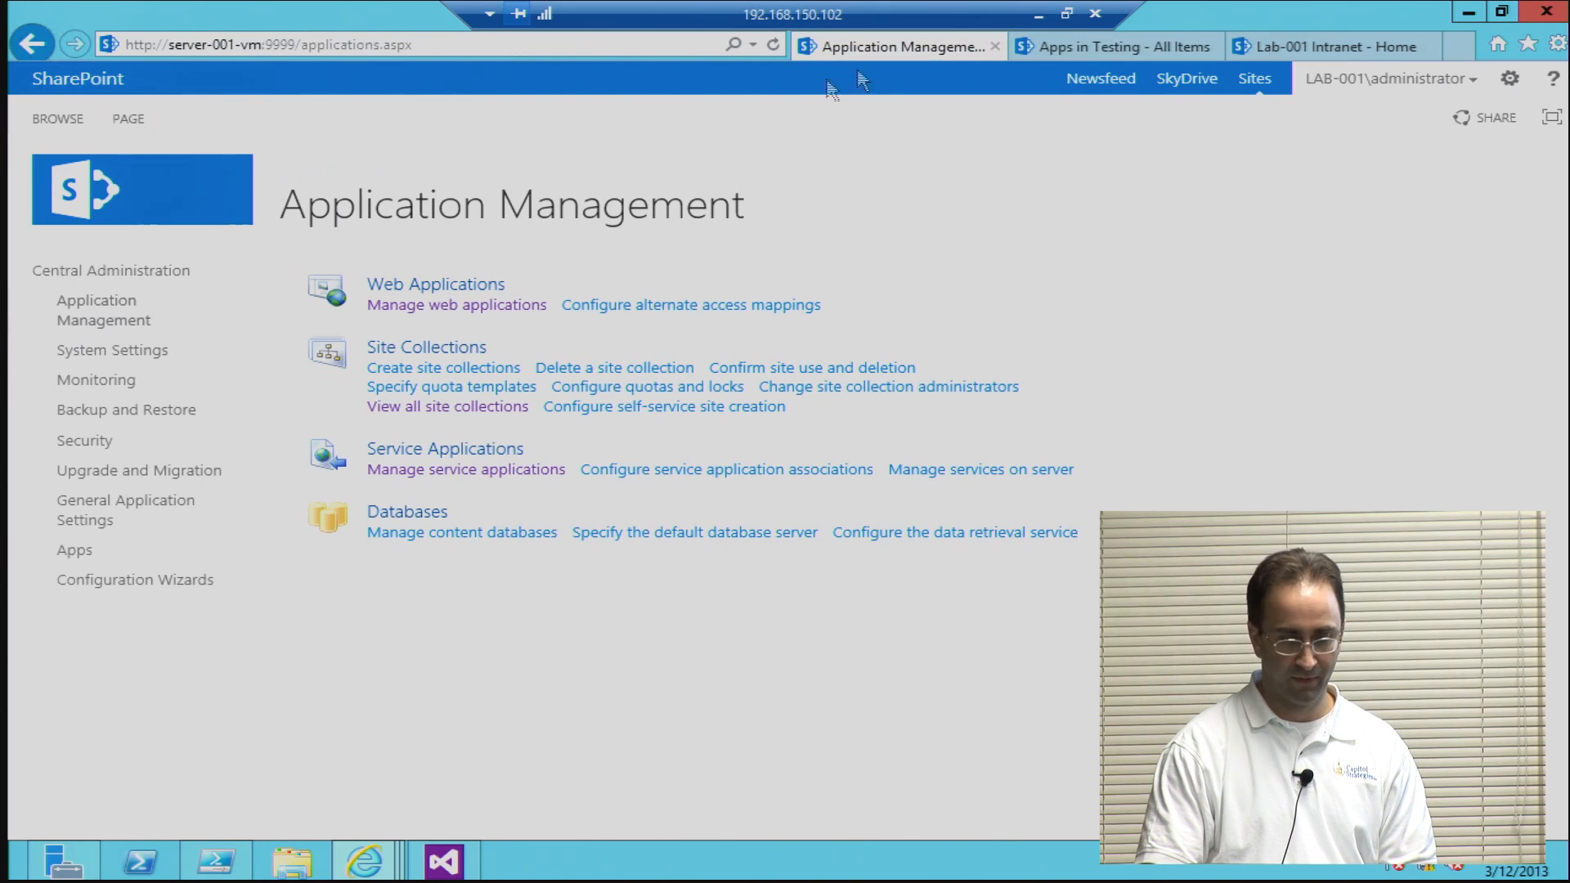
{"action": "left_click", "coordinate": [74, 553]}
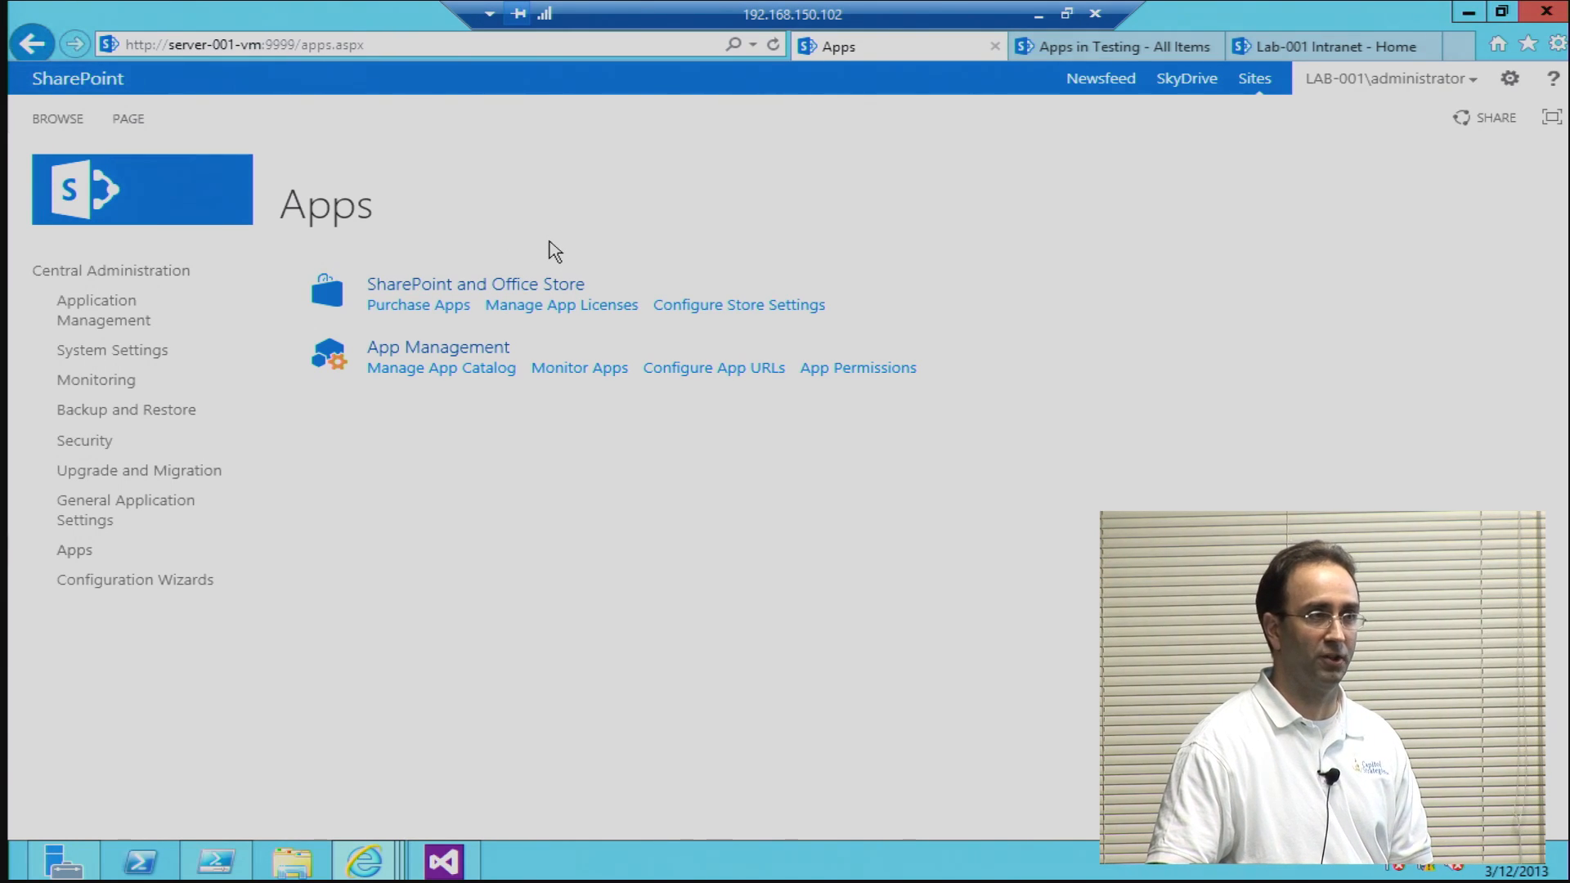
Step: Open the app catalog site from Manage App Catalog and sign in with the administrator user name and account password
{"action": "left_click", "coordinate": [475, 375]}
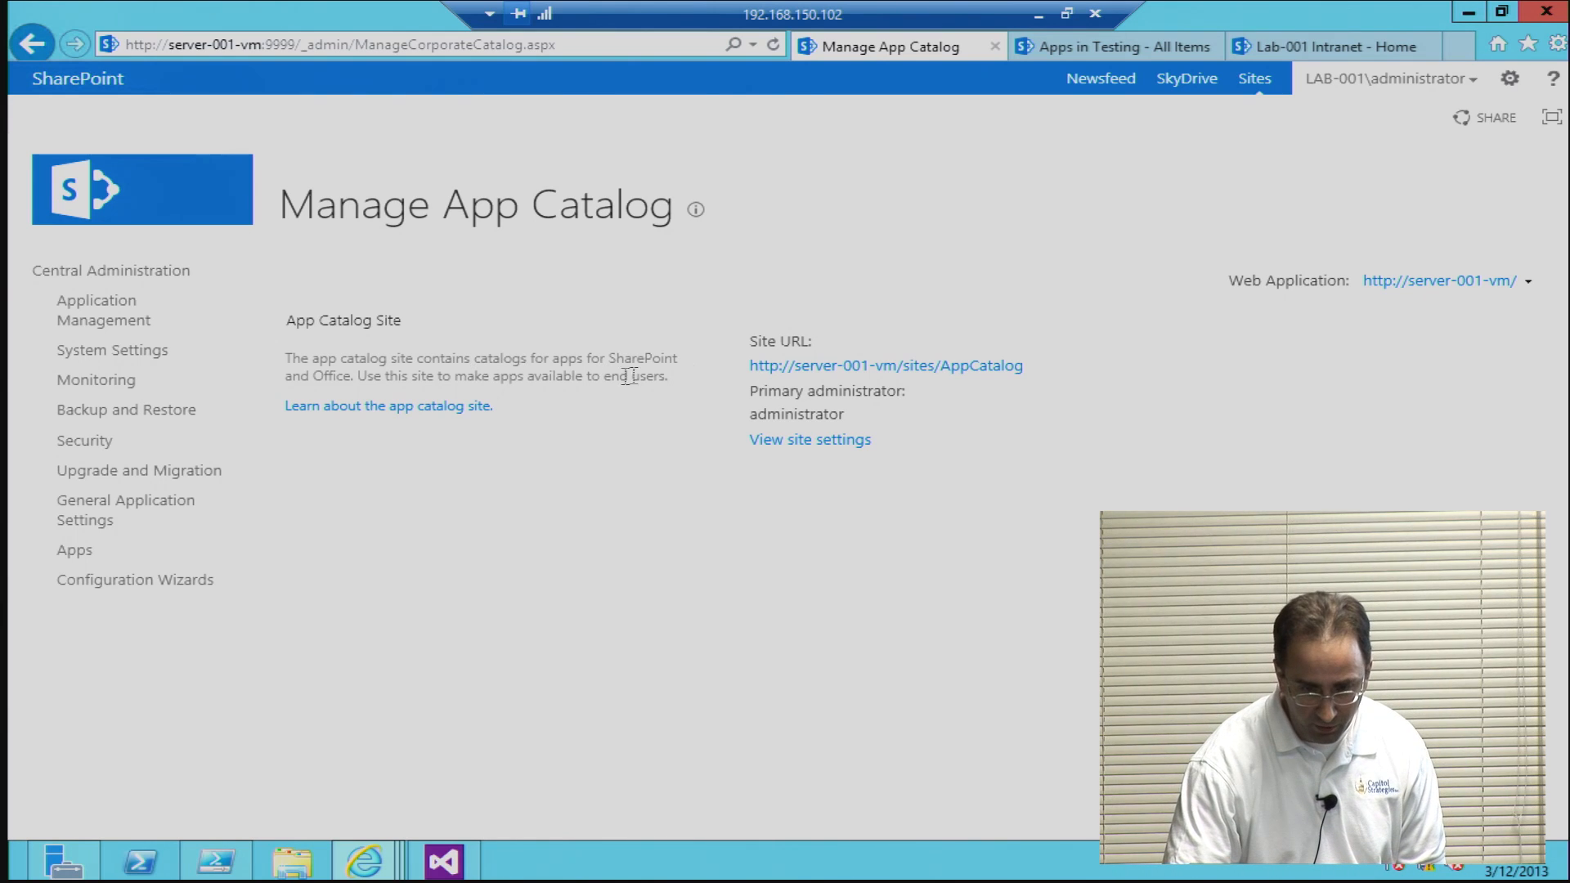
{"action": "left_click", "coordinate": [800, 365]}
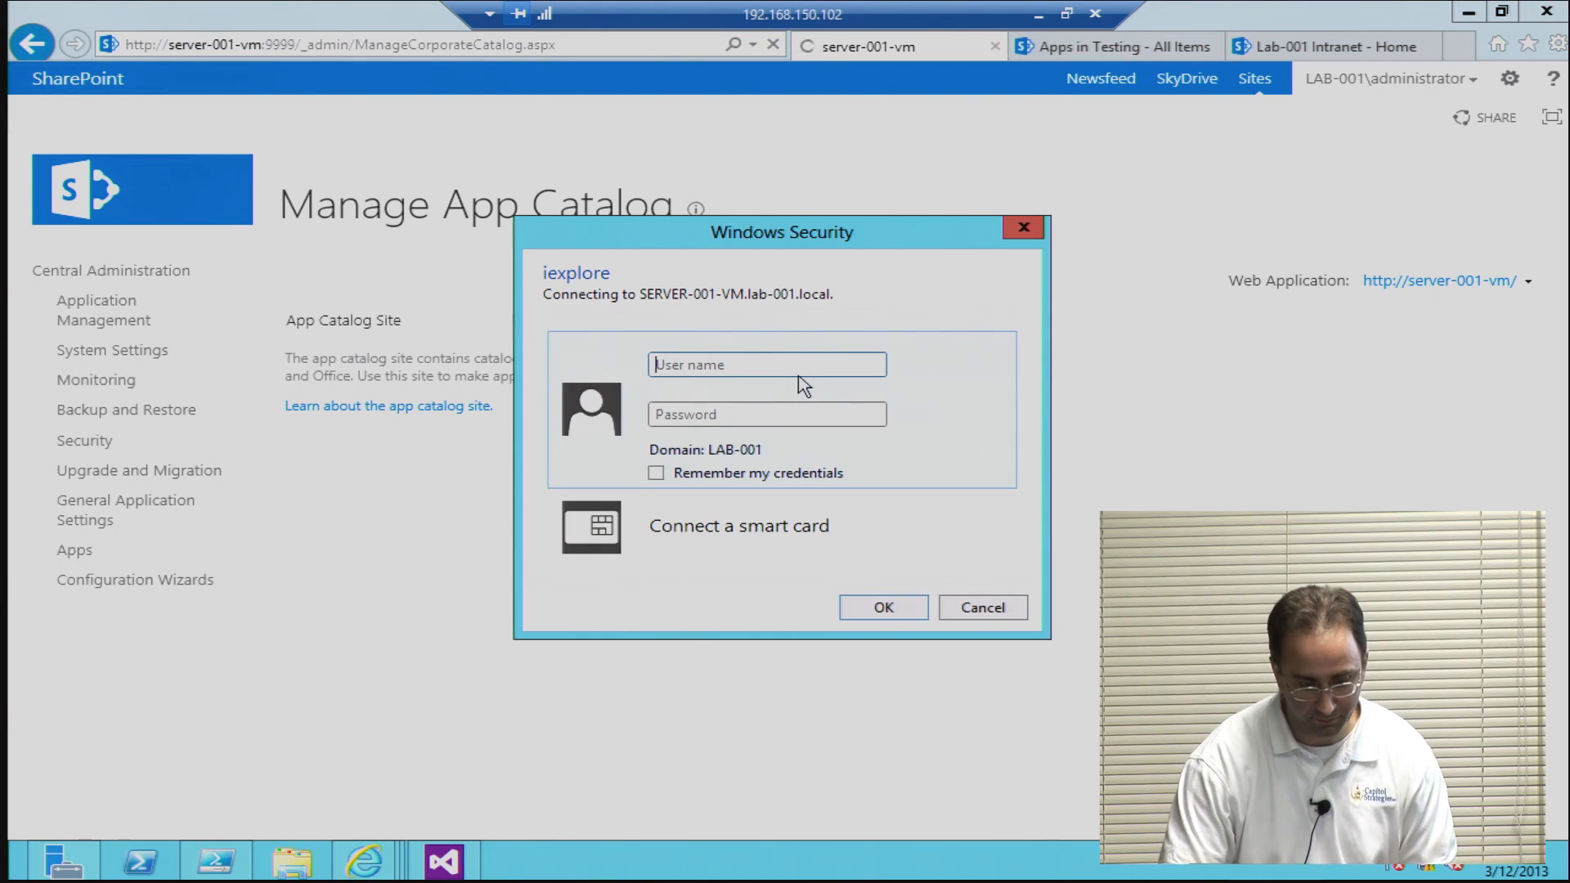
{"action": "type", "text": "admini"}
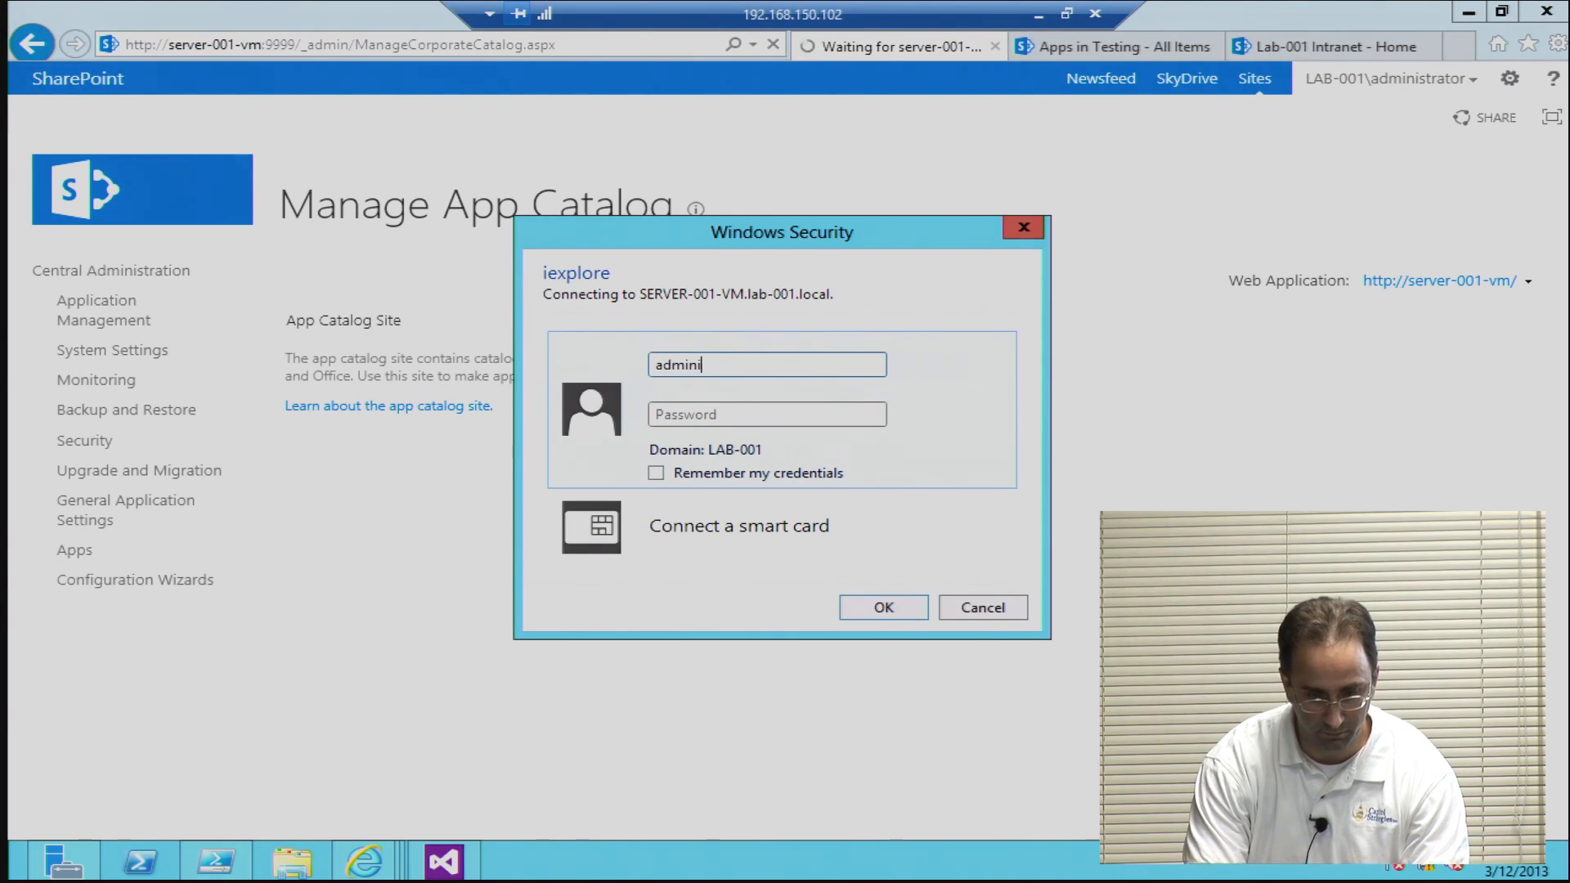
{"action": "type", "text": "strator"}
{"action": "key", "text": "Tab"}
{"action": "type", "text": "**********"}
{"action": "left_click", "coordinate": [891, 605]}
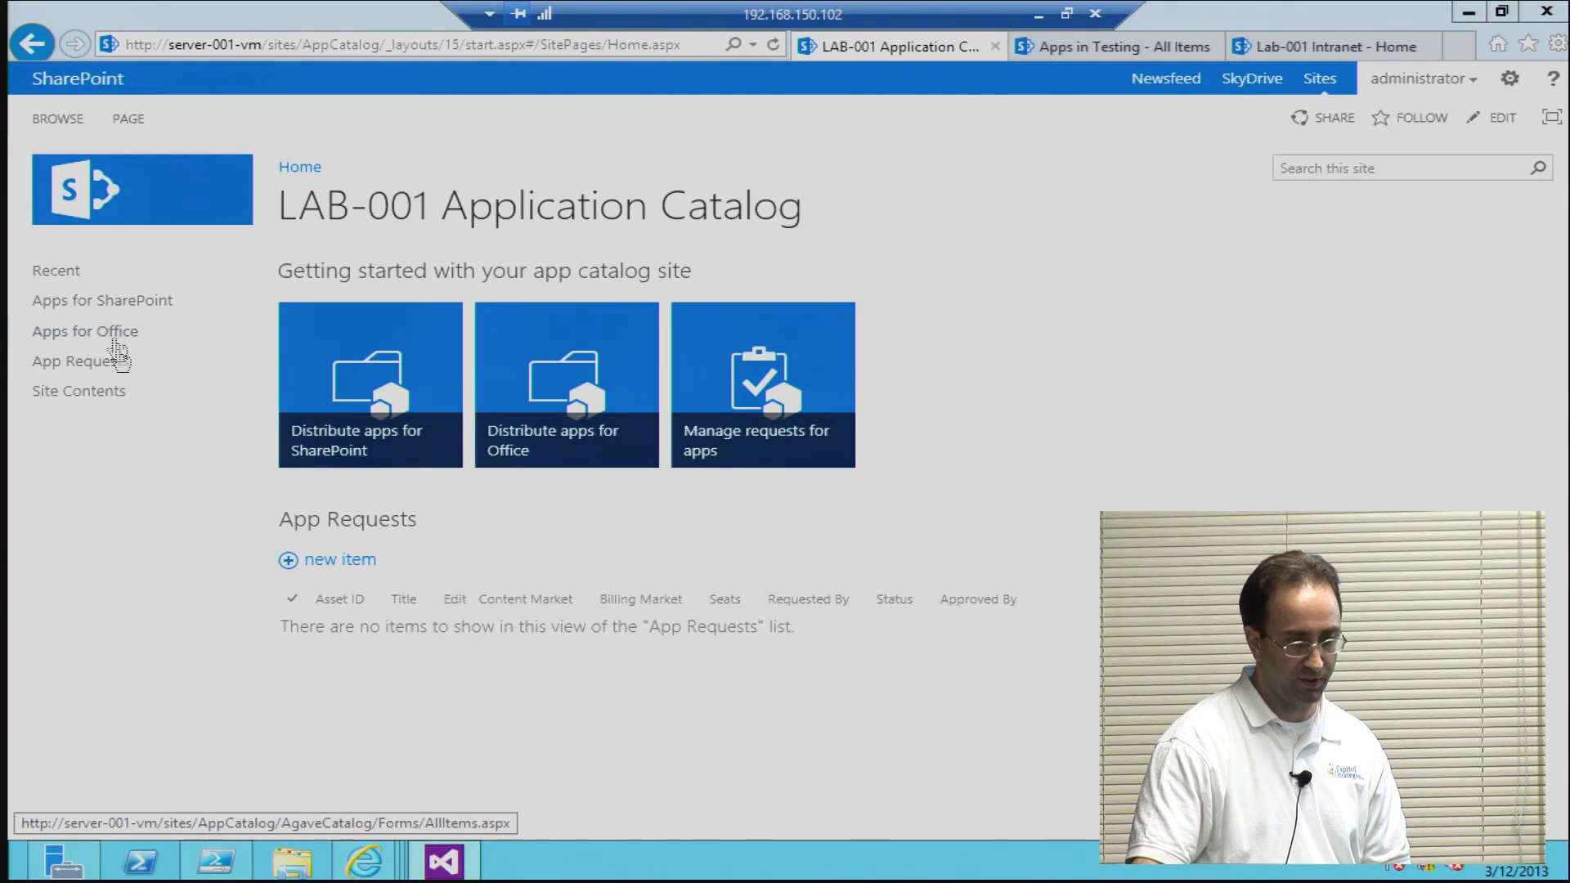
Step: Open the catalog's Apps for SharePoint library, start adding a new app, and browse for its file
{"action": "left_click", "coordinate": [116, 307]}
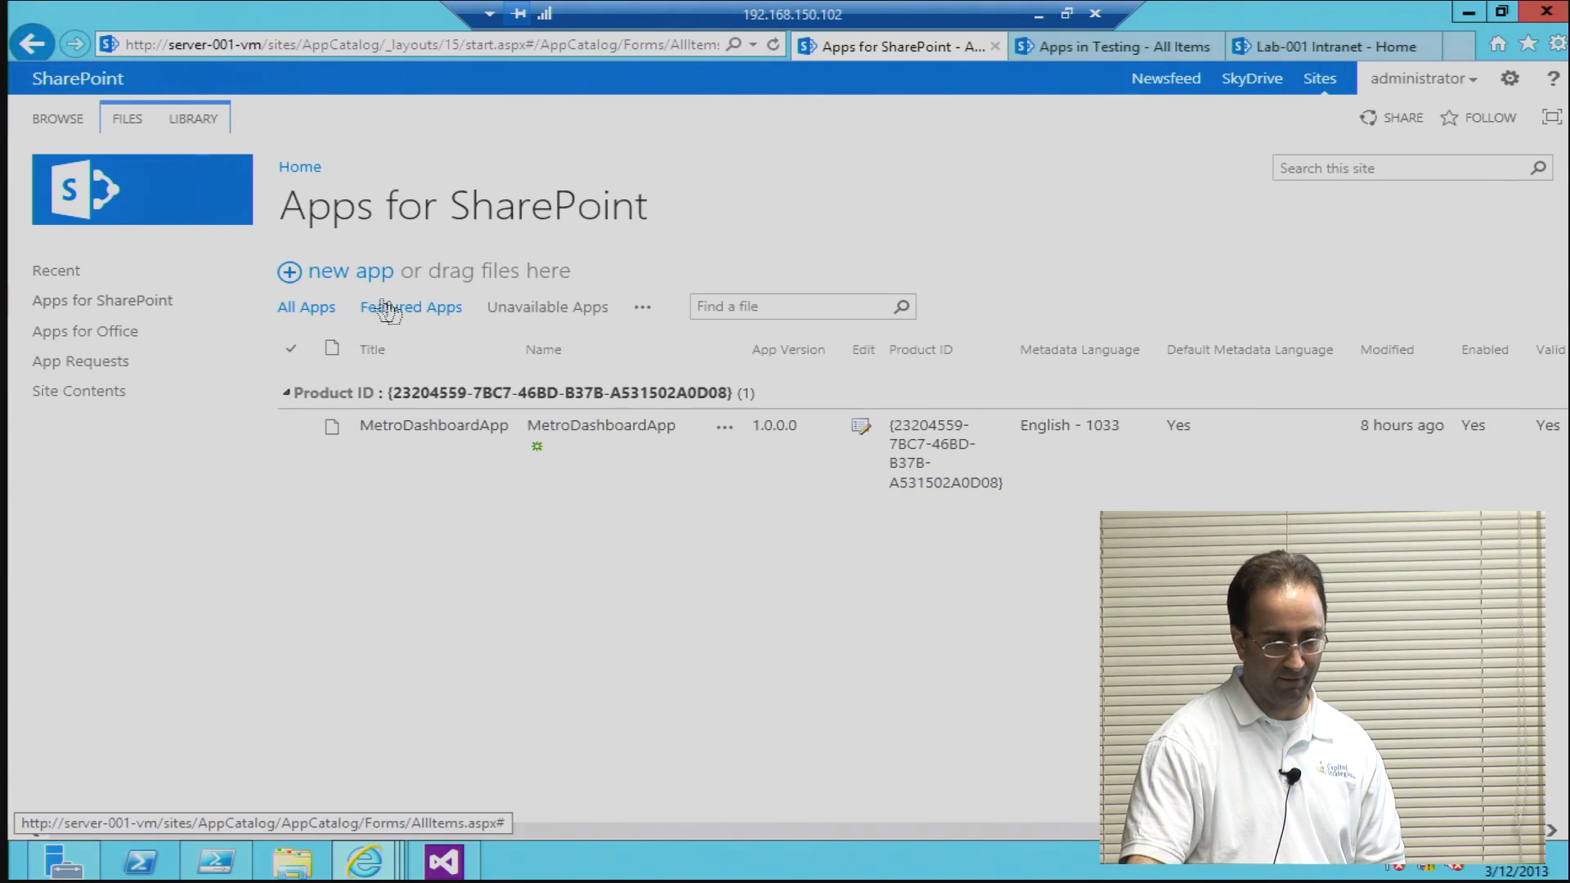
{"action": "left_click", "coordinate": [353, 282]}
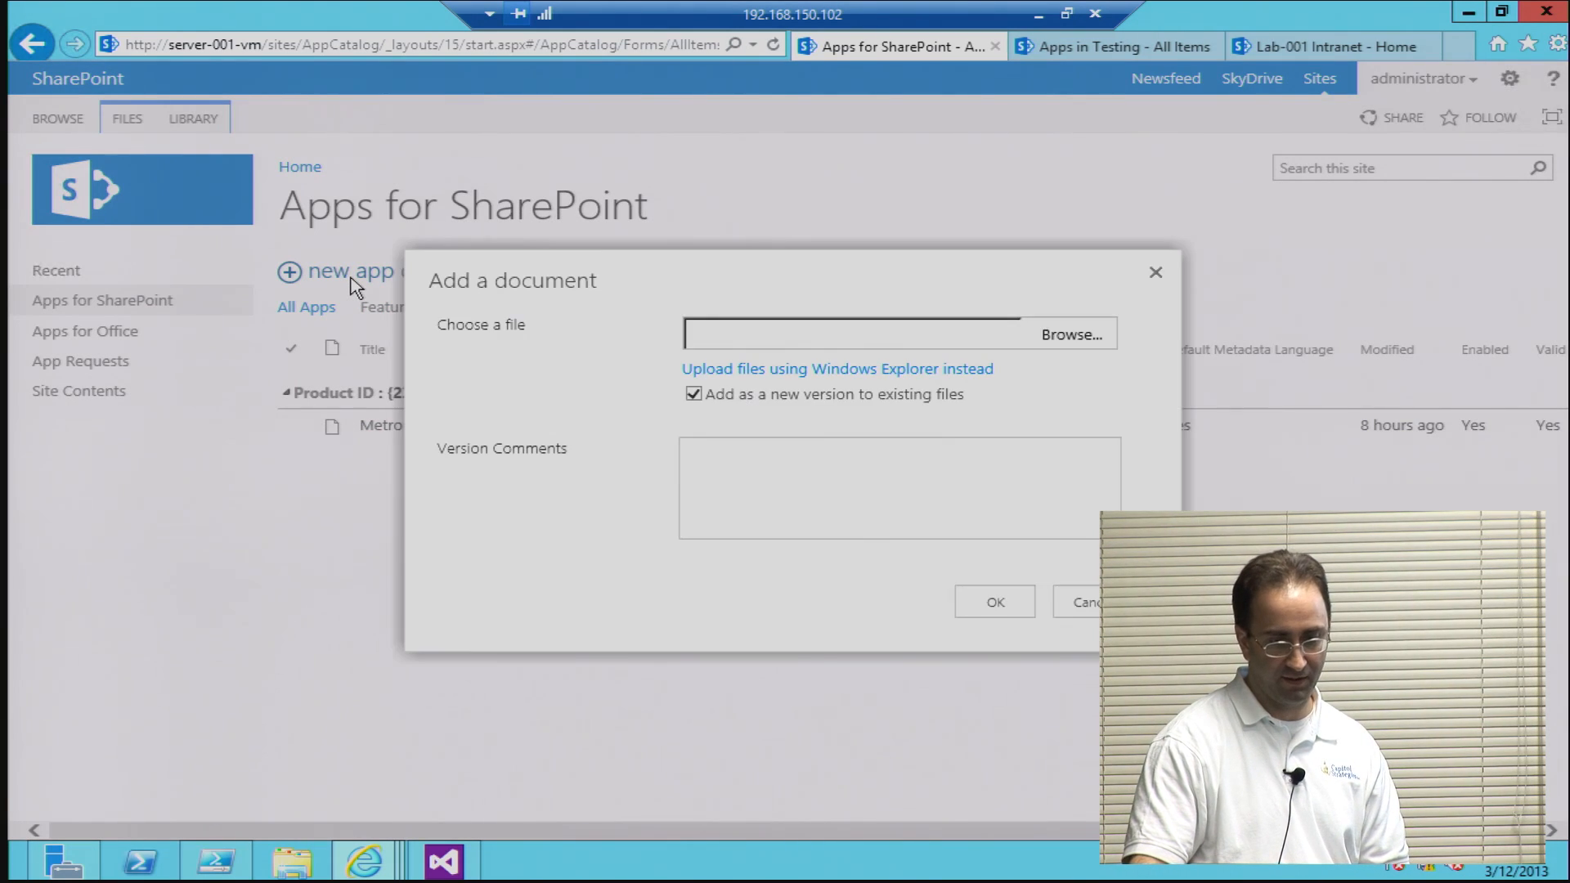
{"action": "left_click", "coordinate": [1087, 340]}
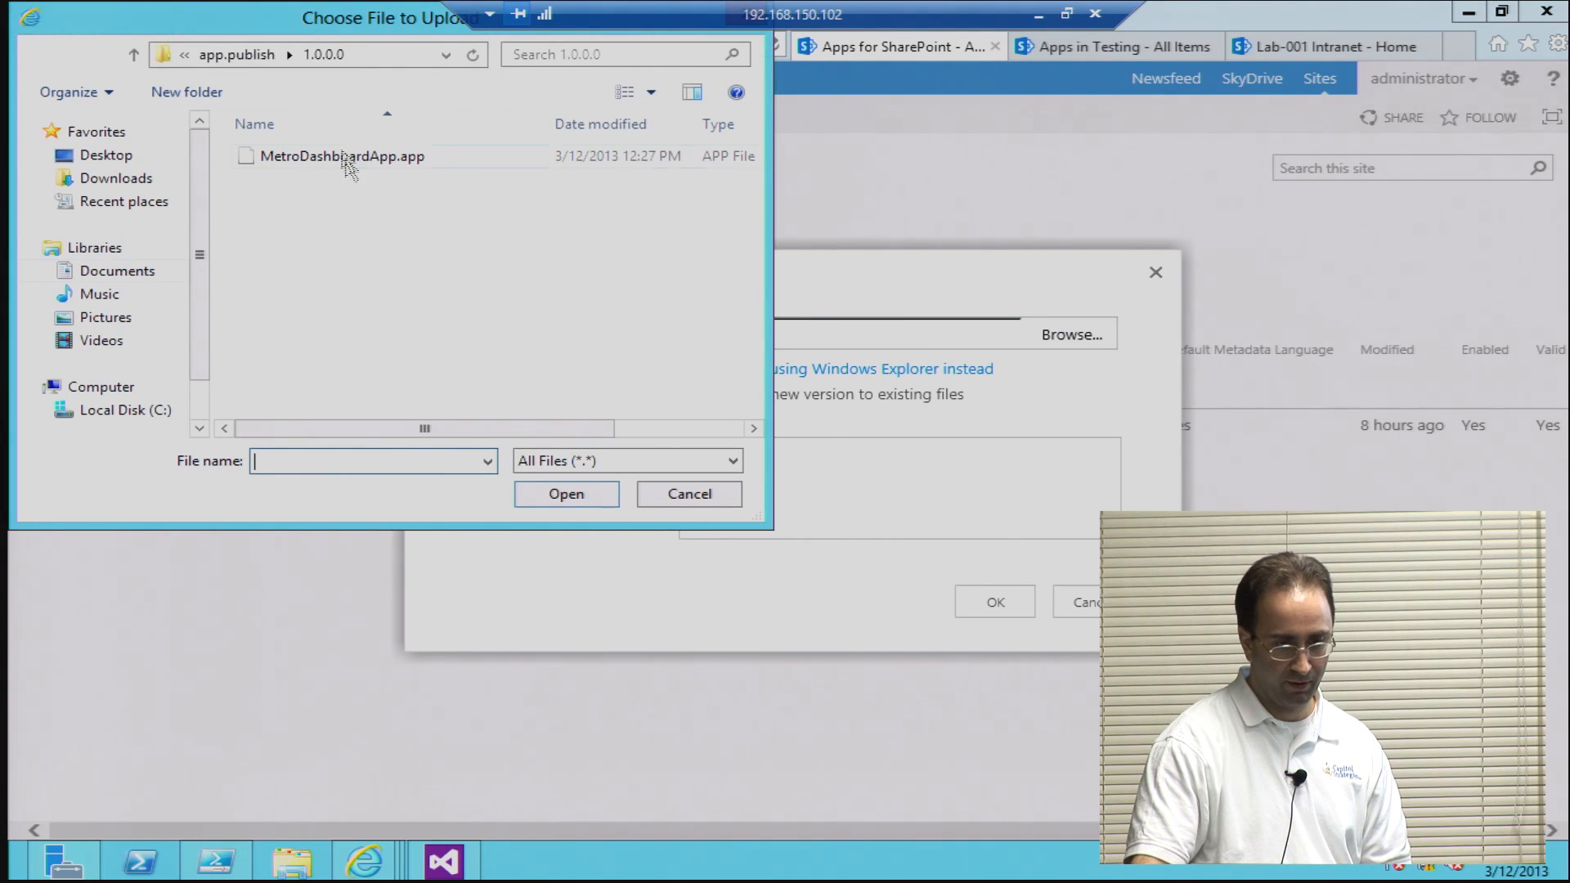
Step: Trace the MetroTileApp project path through bin, Debug and app.publish to the 1.0.0.0 package folder, and cancel the upload
{"action": "left_click", "coordinate": [237, 56]}
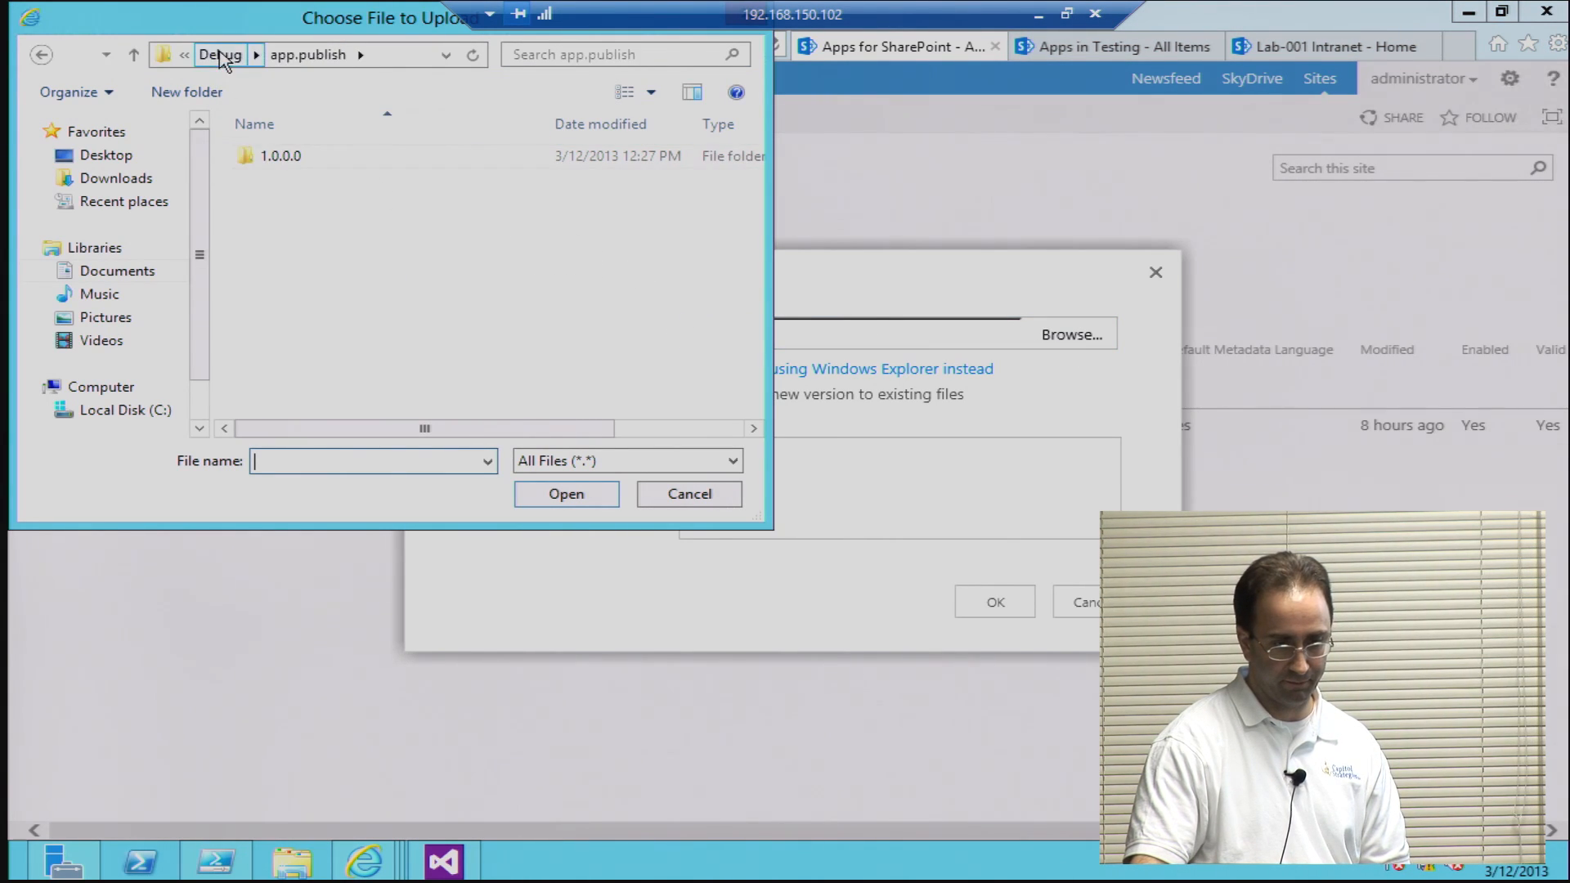
{"action": "left_click", "coordinate": [214, 56]}
{"action": "left_click", "coordinate": [210, 62]}
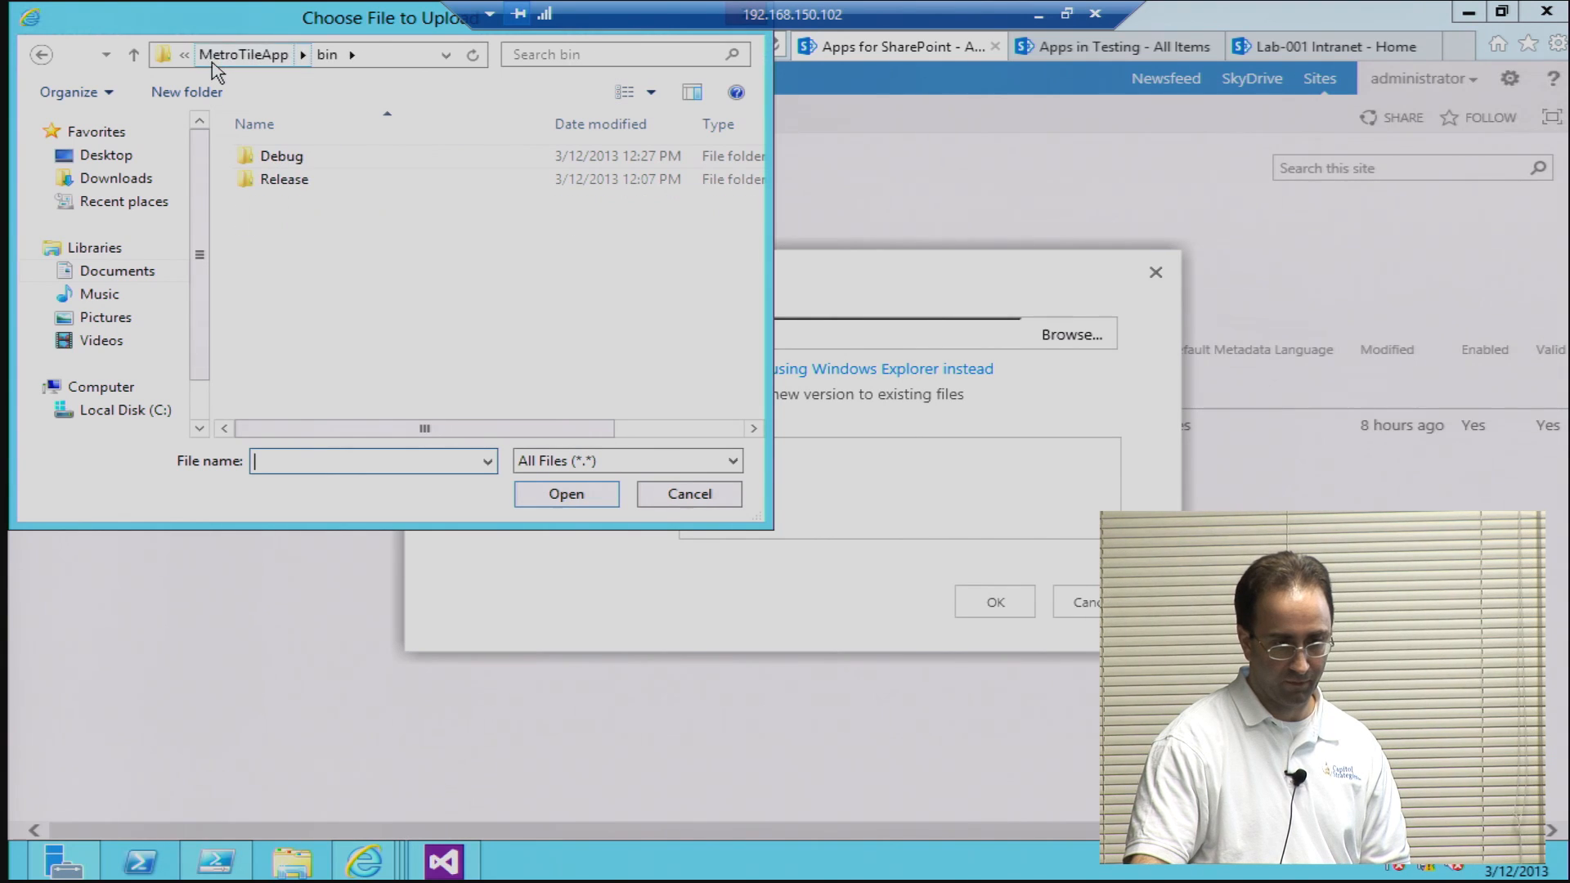
{"action": "left_click", "coordinate": [213, 62]}
{"action": "double_click", "coordinate": [265, 153]}
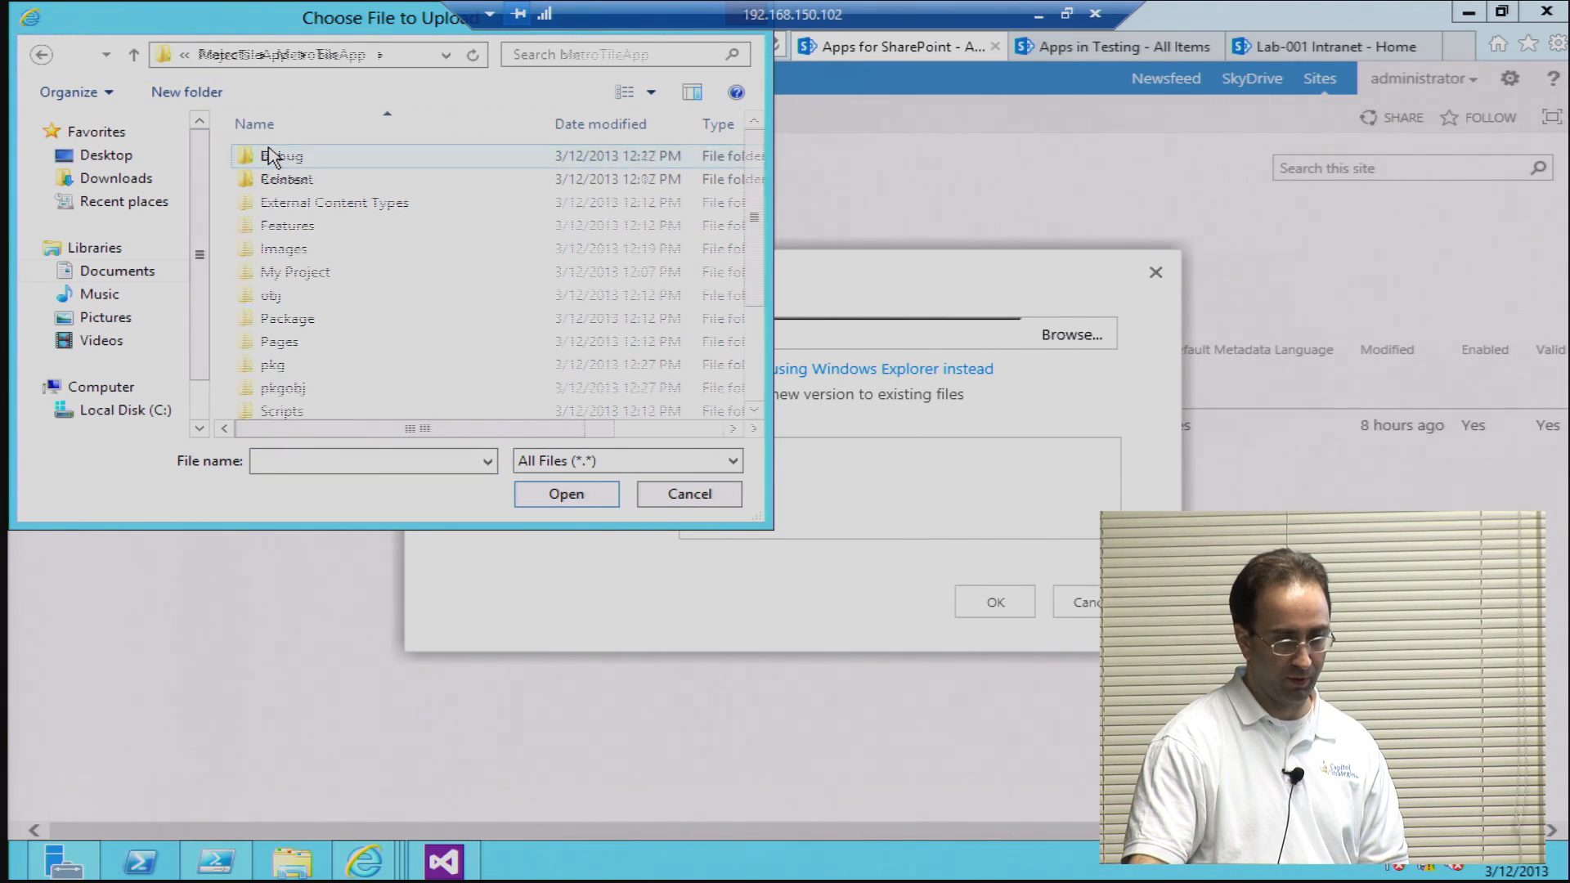
{"action": "double_click", "coordinate": [270, 157]}
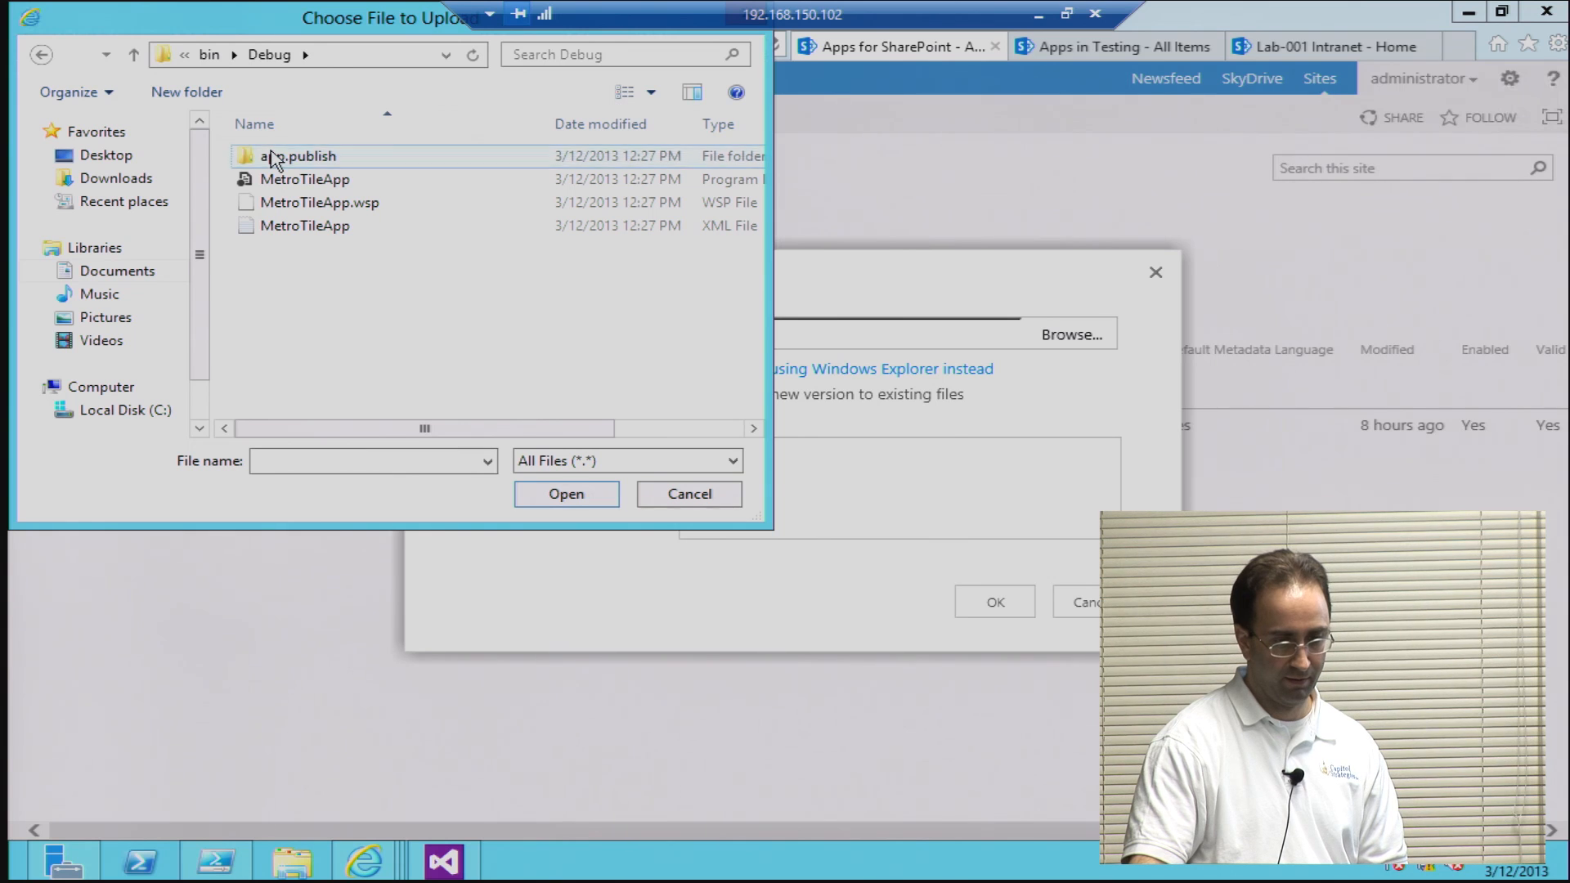
{"action": "double_click", "coordinate": [273, 157]}
{"action": "double_click", "coordinate": [281, 156]}
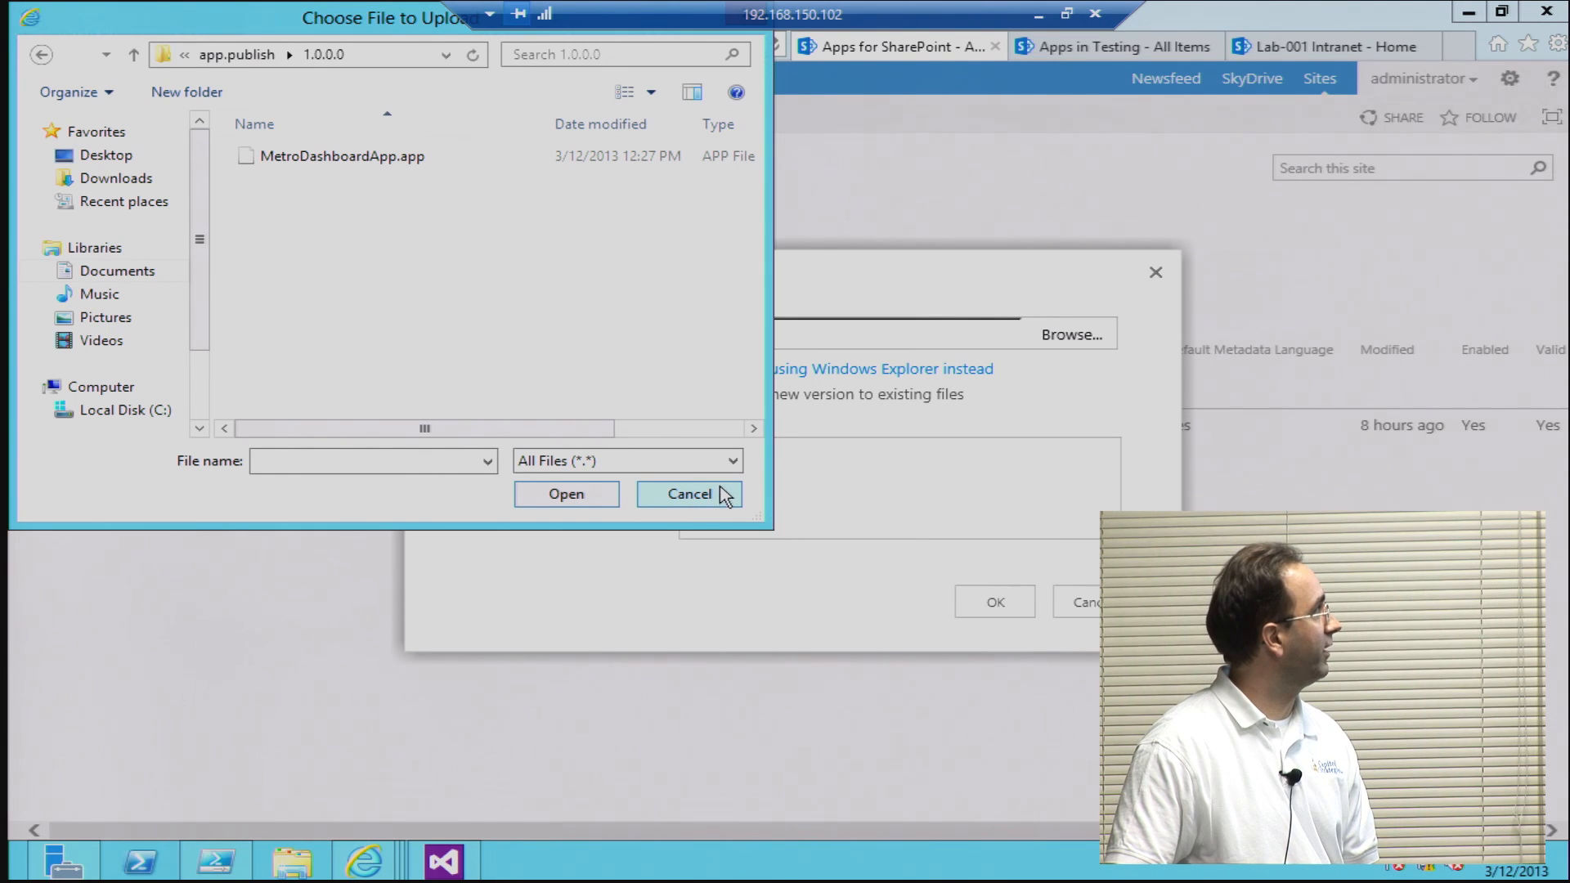
{"action": "left_click", "coordinate": [690, 494]}
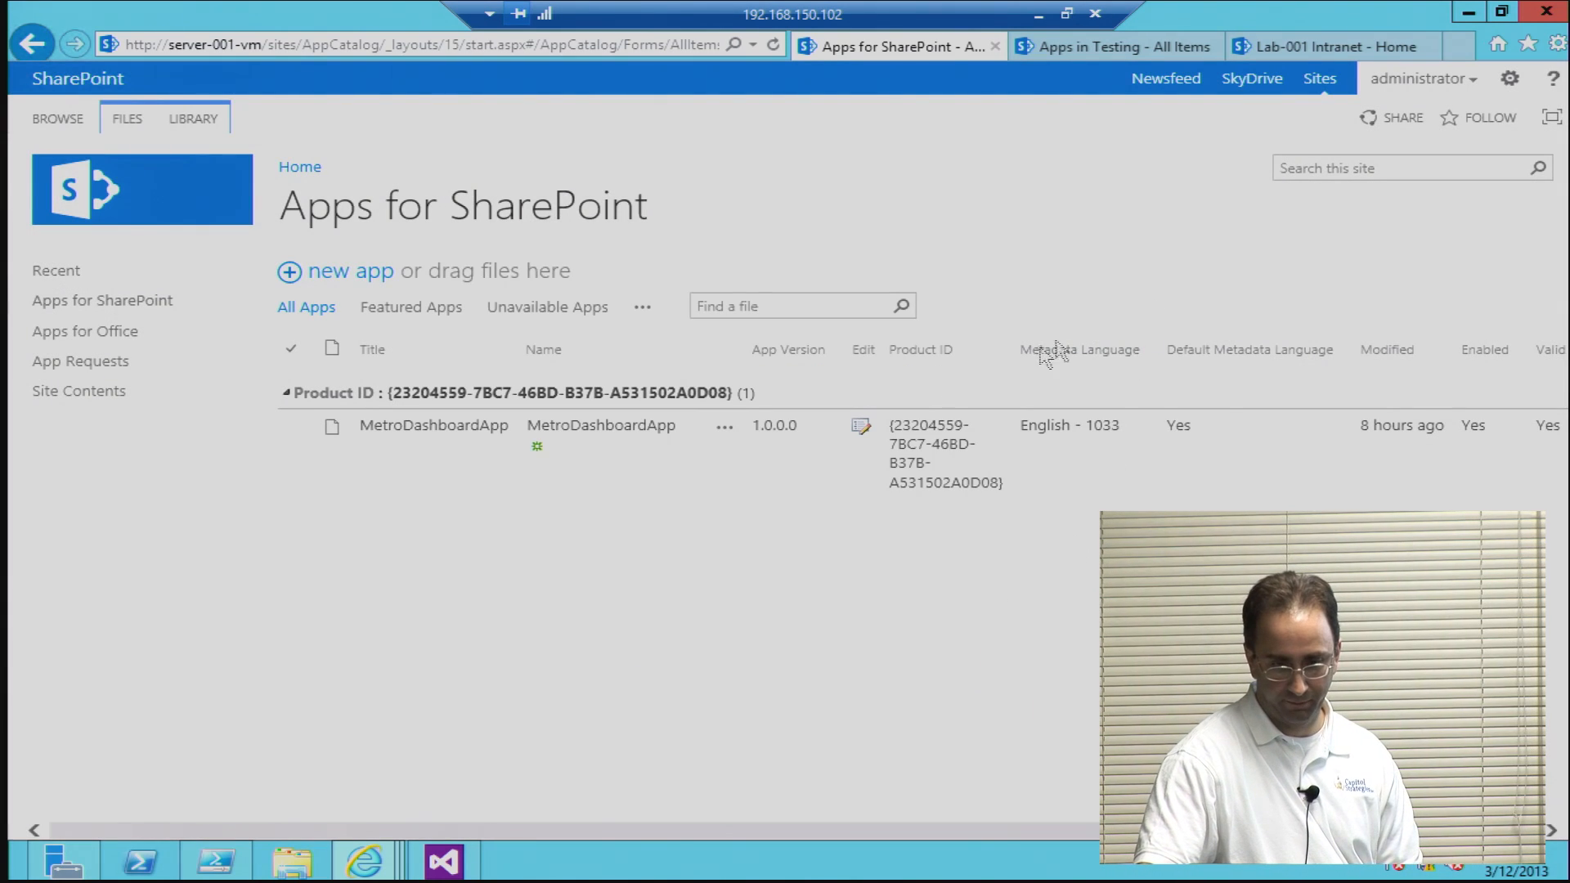
Step: View the details and available actions for MetroDashboardApp in the catalog list
{"action": "left_click", "coordinate": [728, 429]}
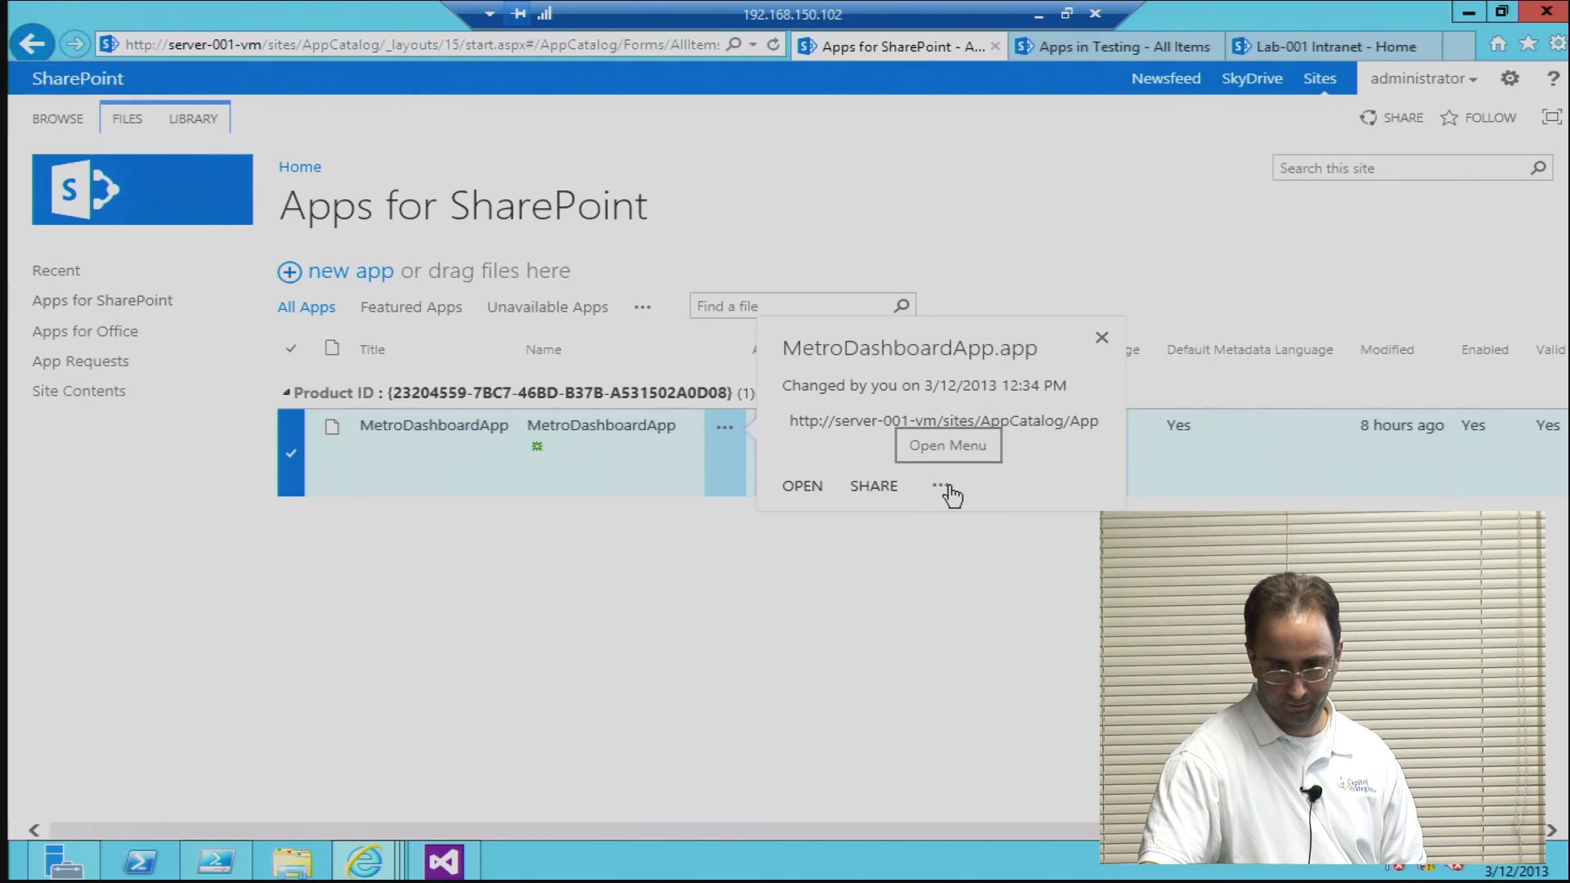
{"action": "left_click", "coordinate": [1030, 586]}
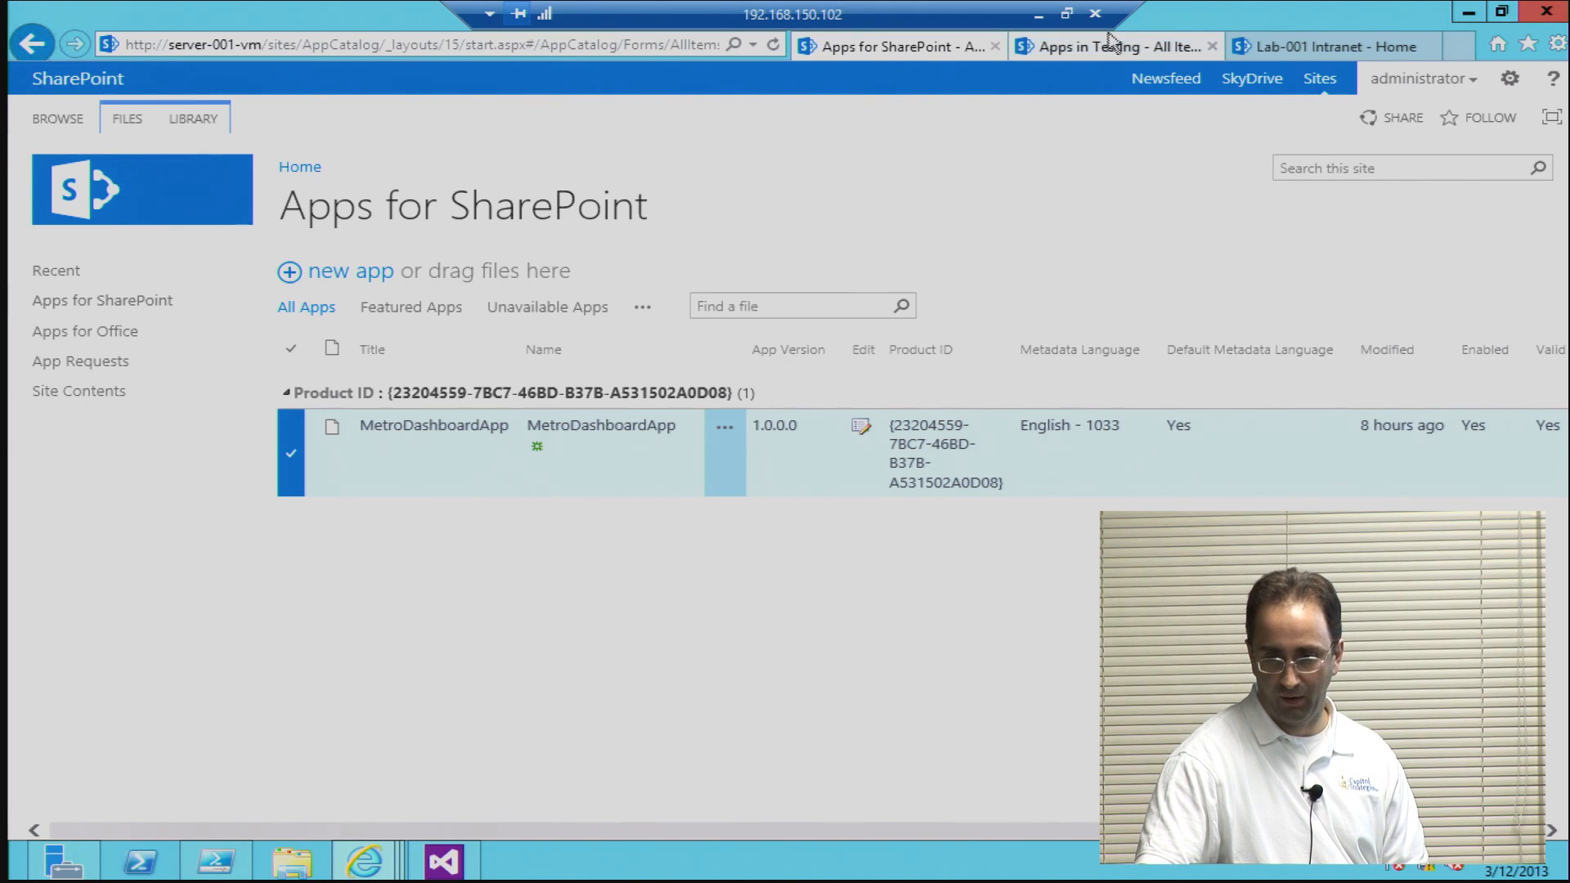
Step: Switch to the Lab-001 Intranet site and browse the apps that can be added from its Site Contents
{"action": "left_click", "coordinate": [1247, 47]}
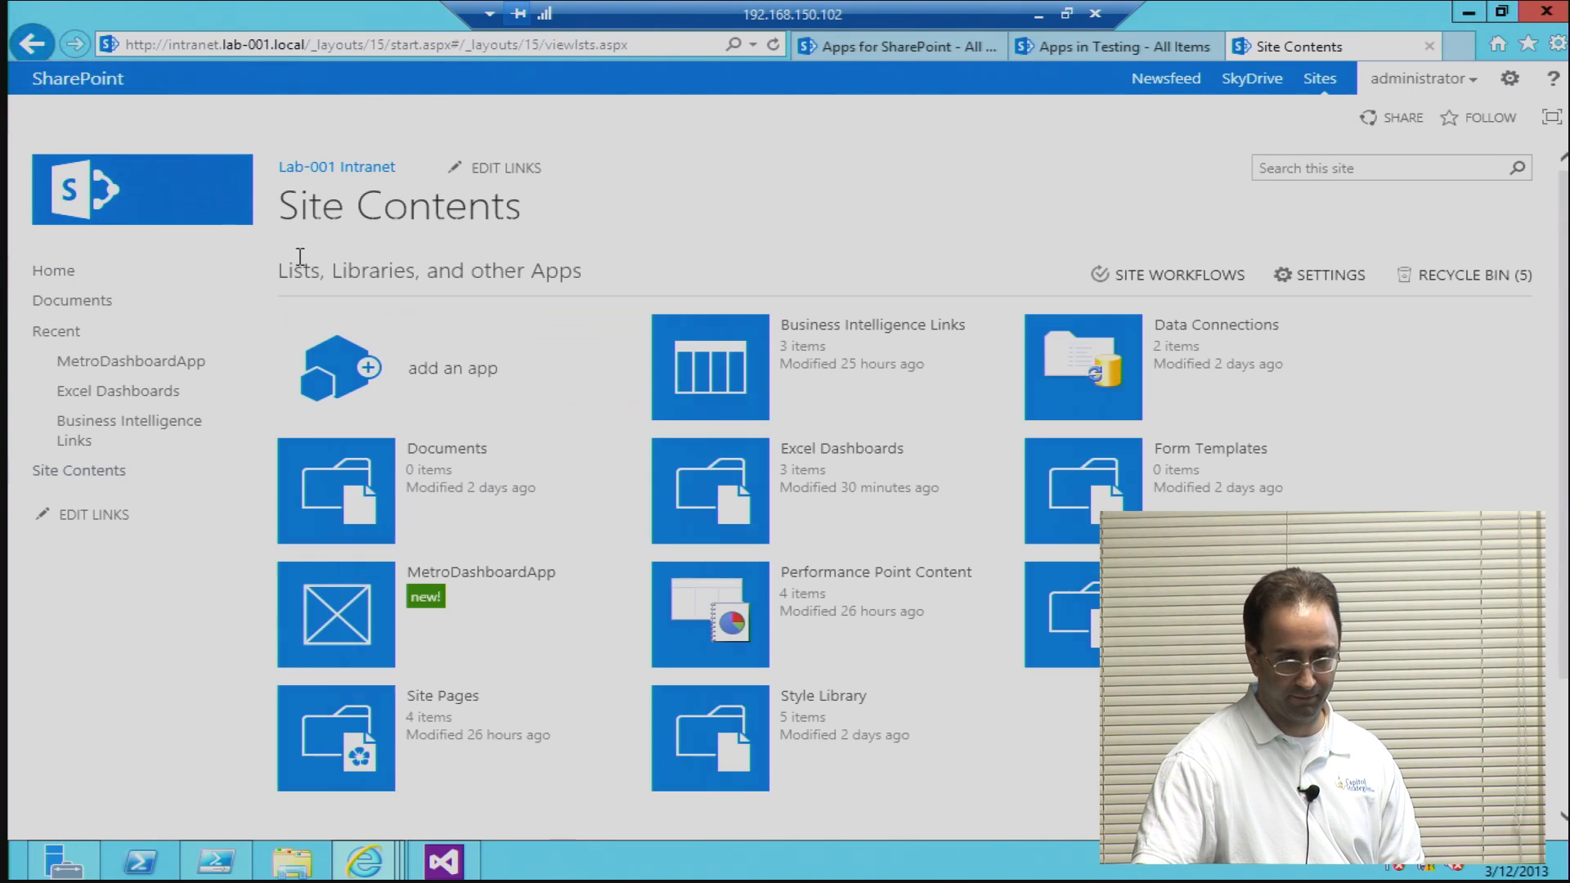
{"action": "left_click", "coordinate": [440, 369]}
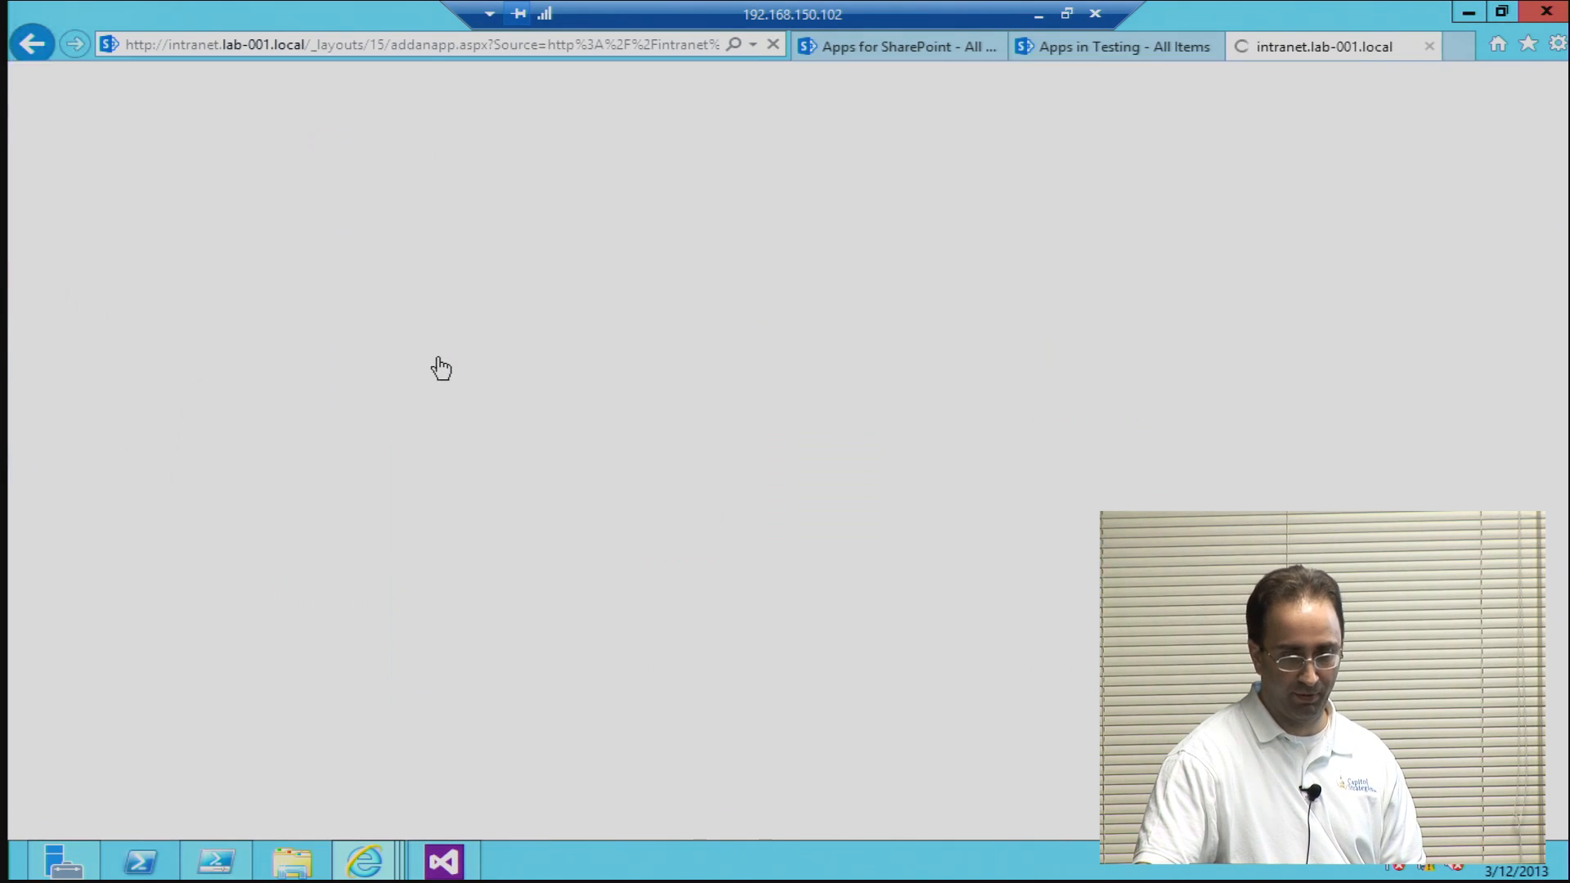
{"action": "scroll", "coordinate": [978, 330], "scroll_direction": "down", "scroll_amount": 5}
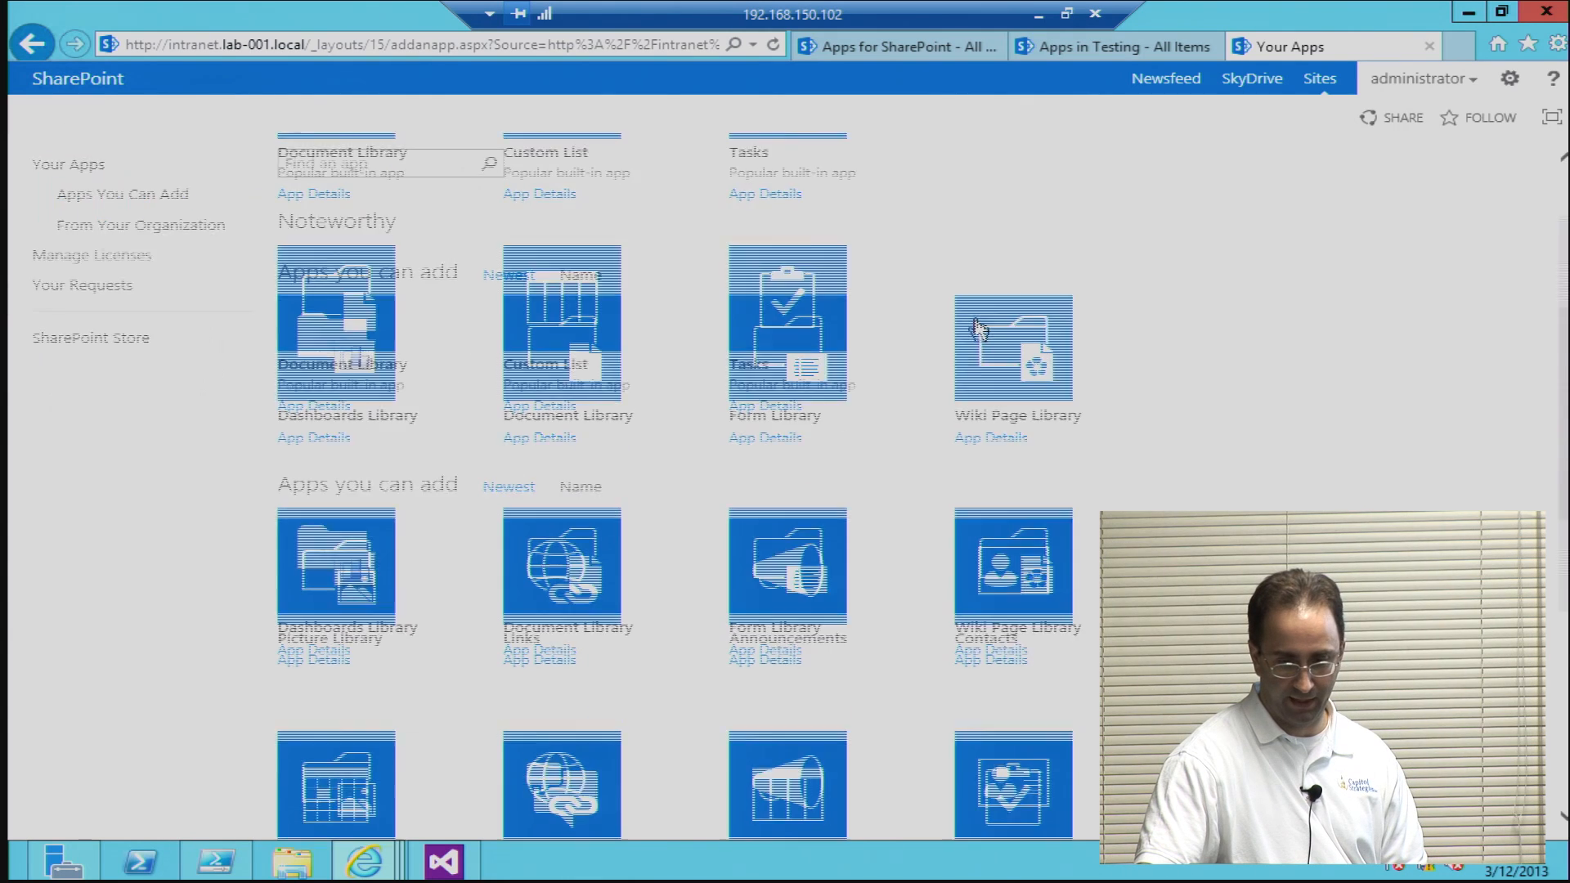
{"action": "scroll", "coordinate": [981, 331], "scroll_direction": "down", "scroll_amount": 4}
{"action": "scroll", "coordinate": [982, 330], "scroll_direction": "up", "scroll_amount": 9}
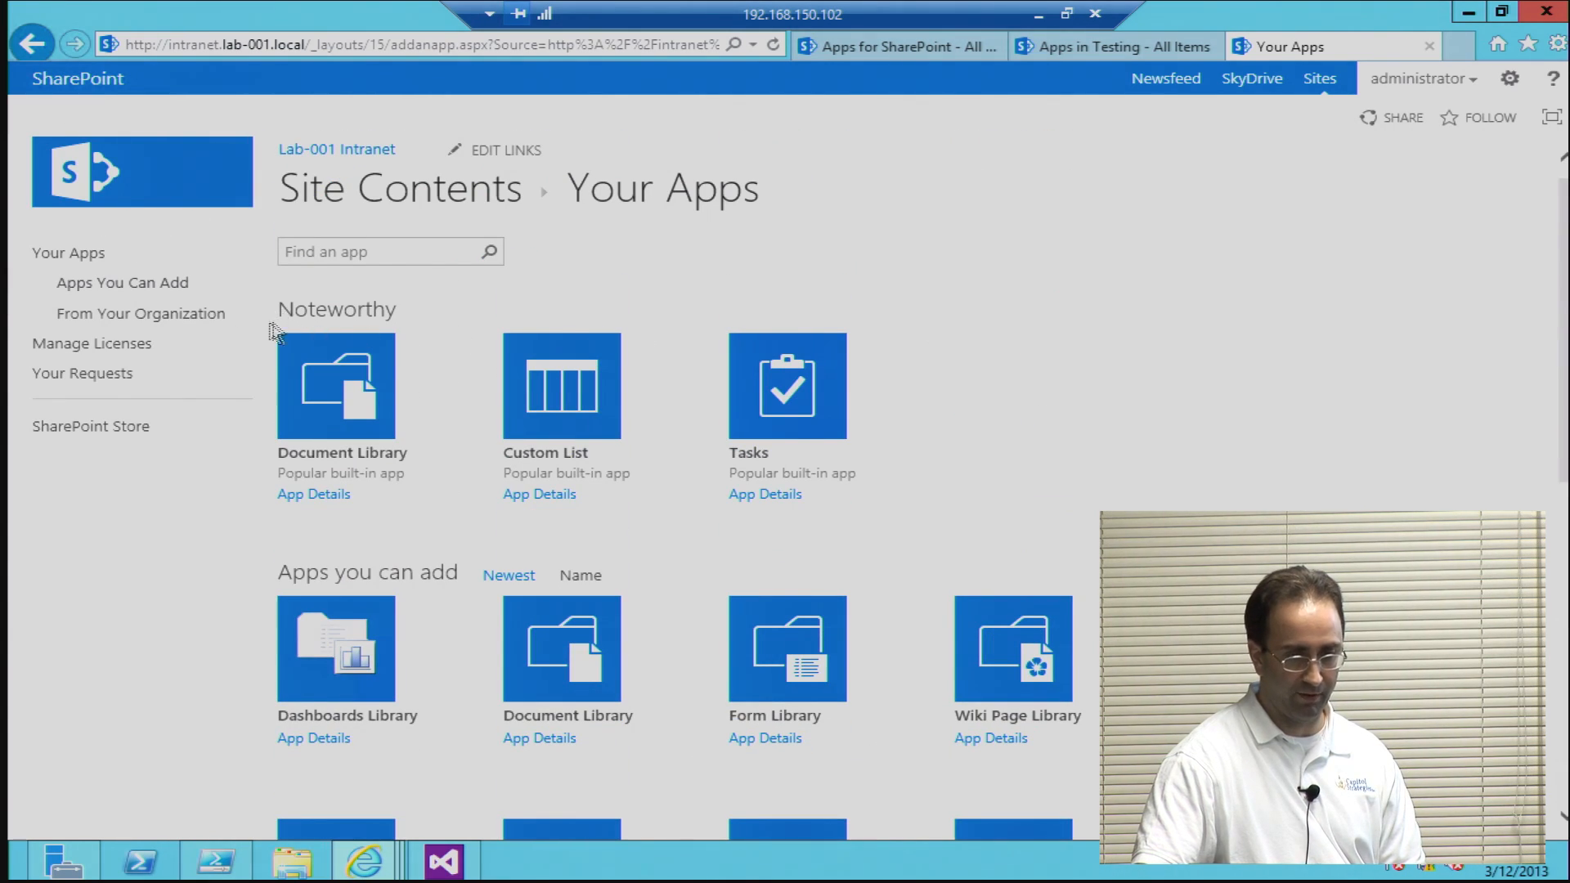
Step: View the apps from your organization and the full Your Apps list, and return to Site Contents
{"action": "left_click", "coordinate": [188, 315]}
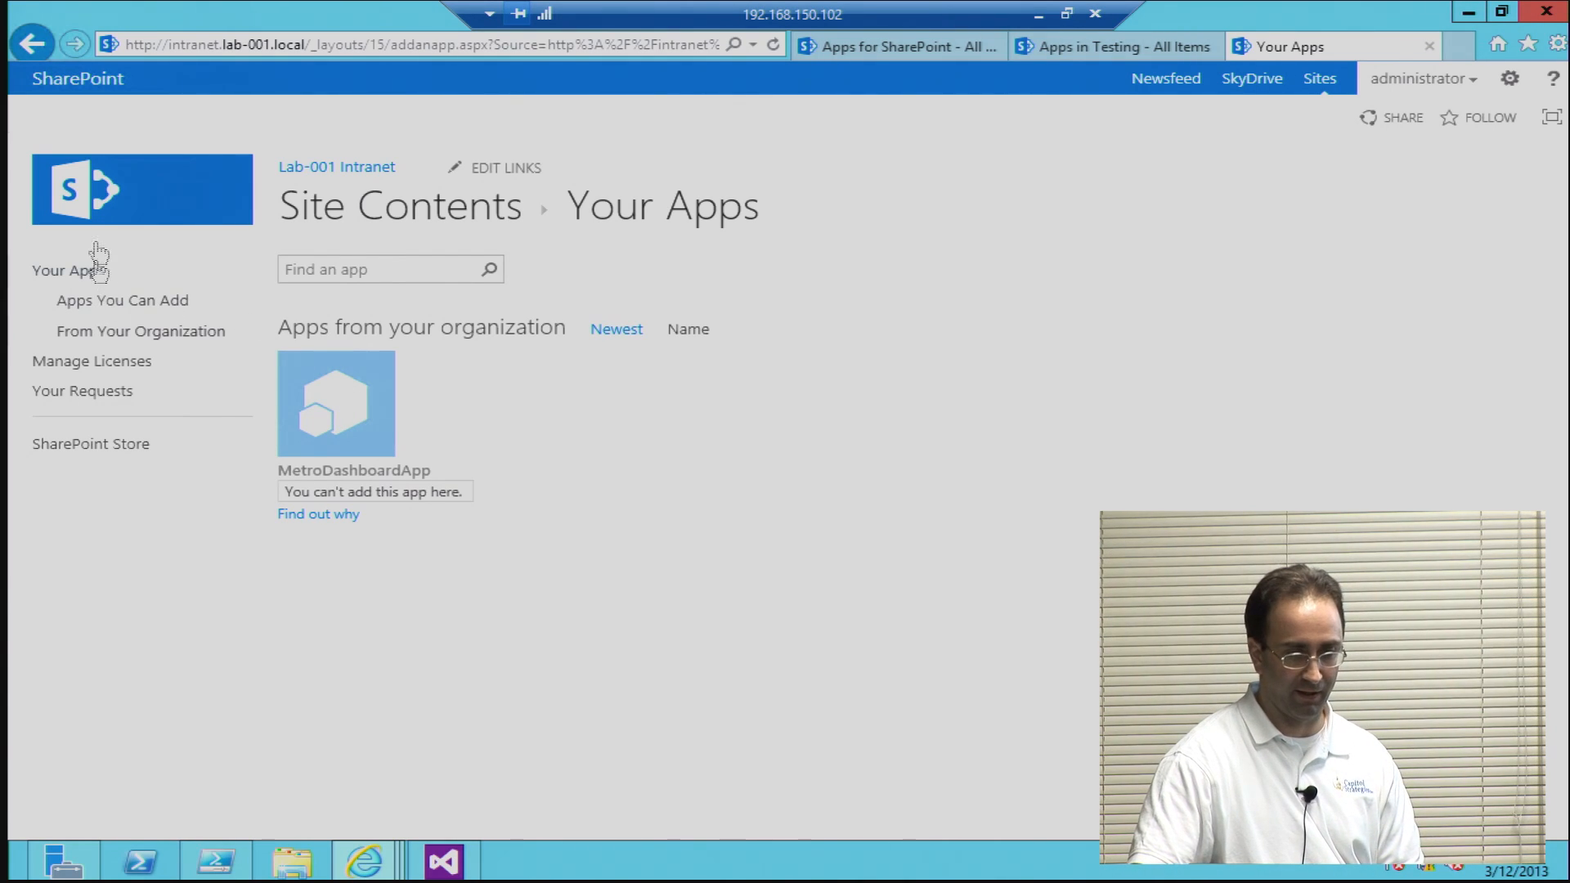
{"action": "left_click", "coordinate": [33, 46]}
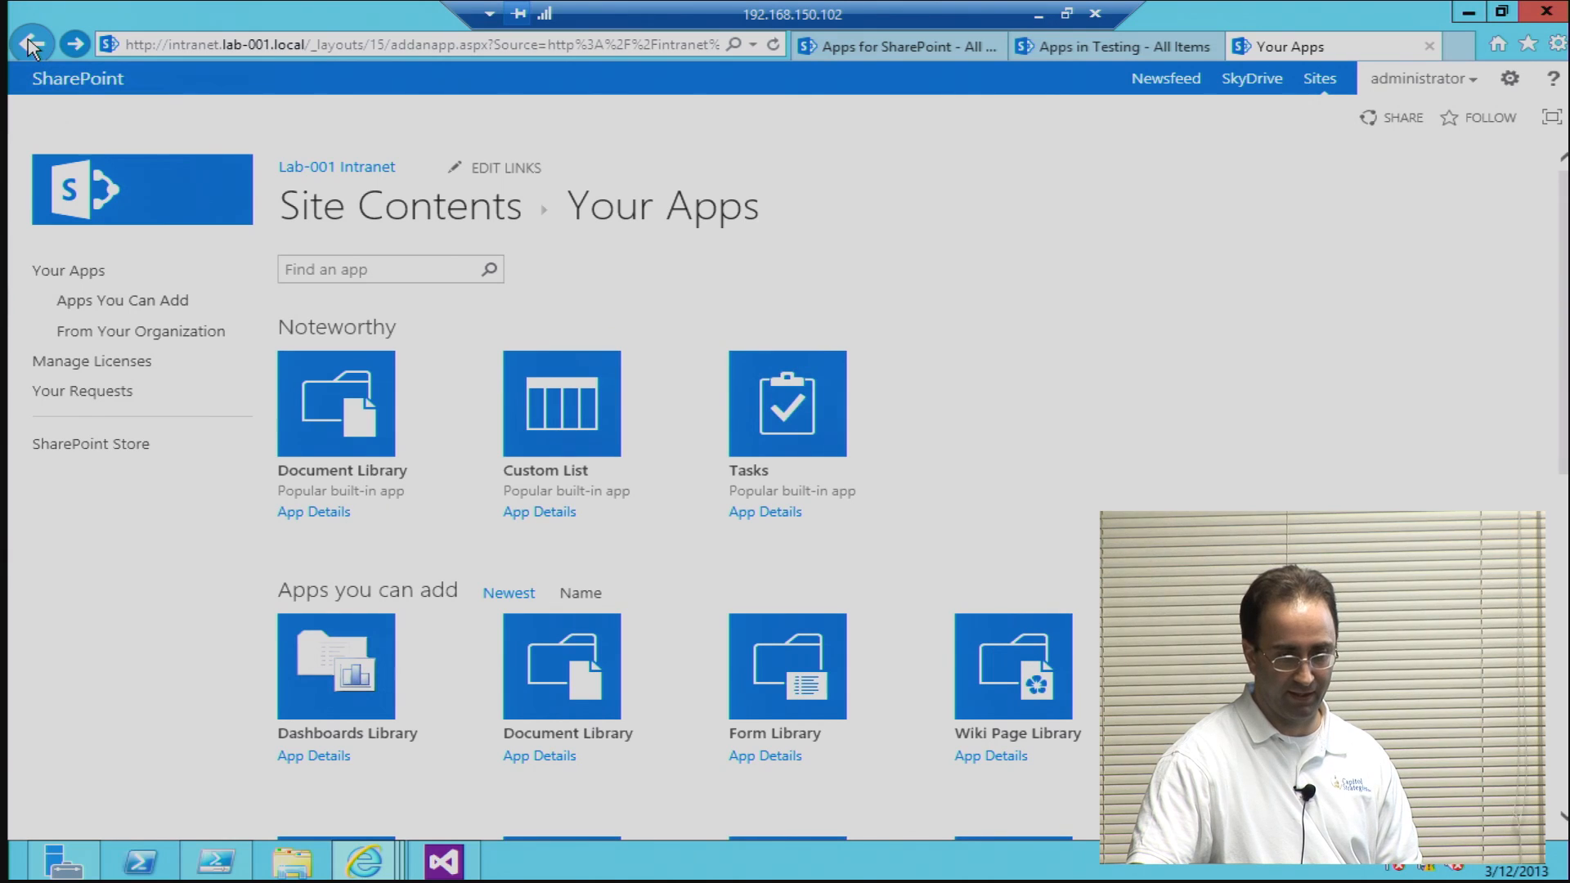
{"action": "left_click", "coordinate": [88, 270]}
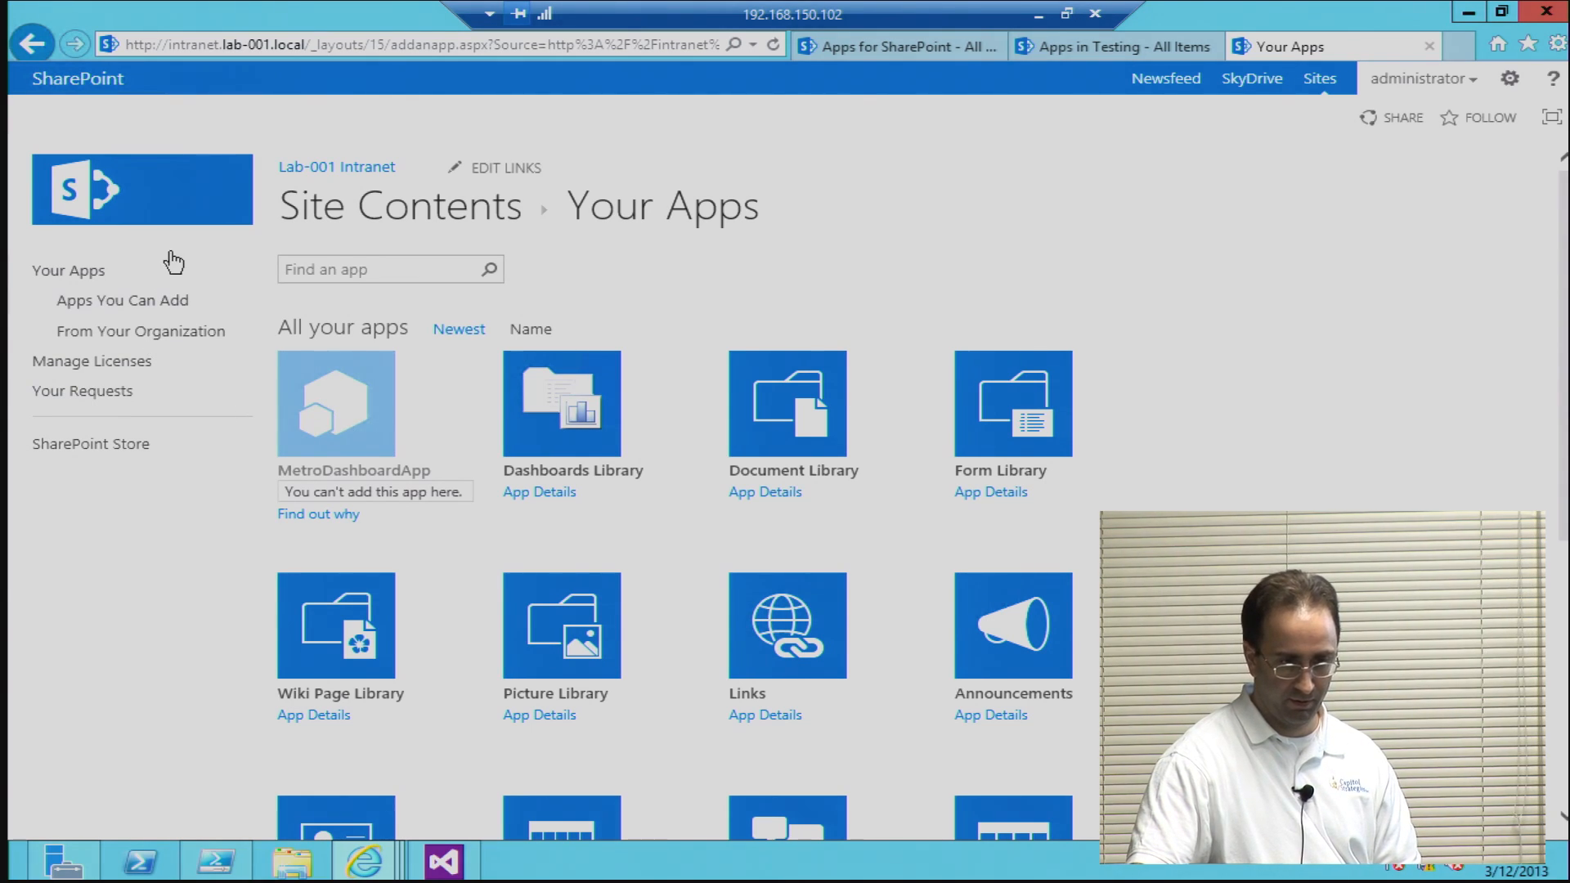
{"action": "left_click", "coordinate": [36, 51]}
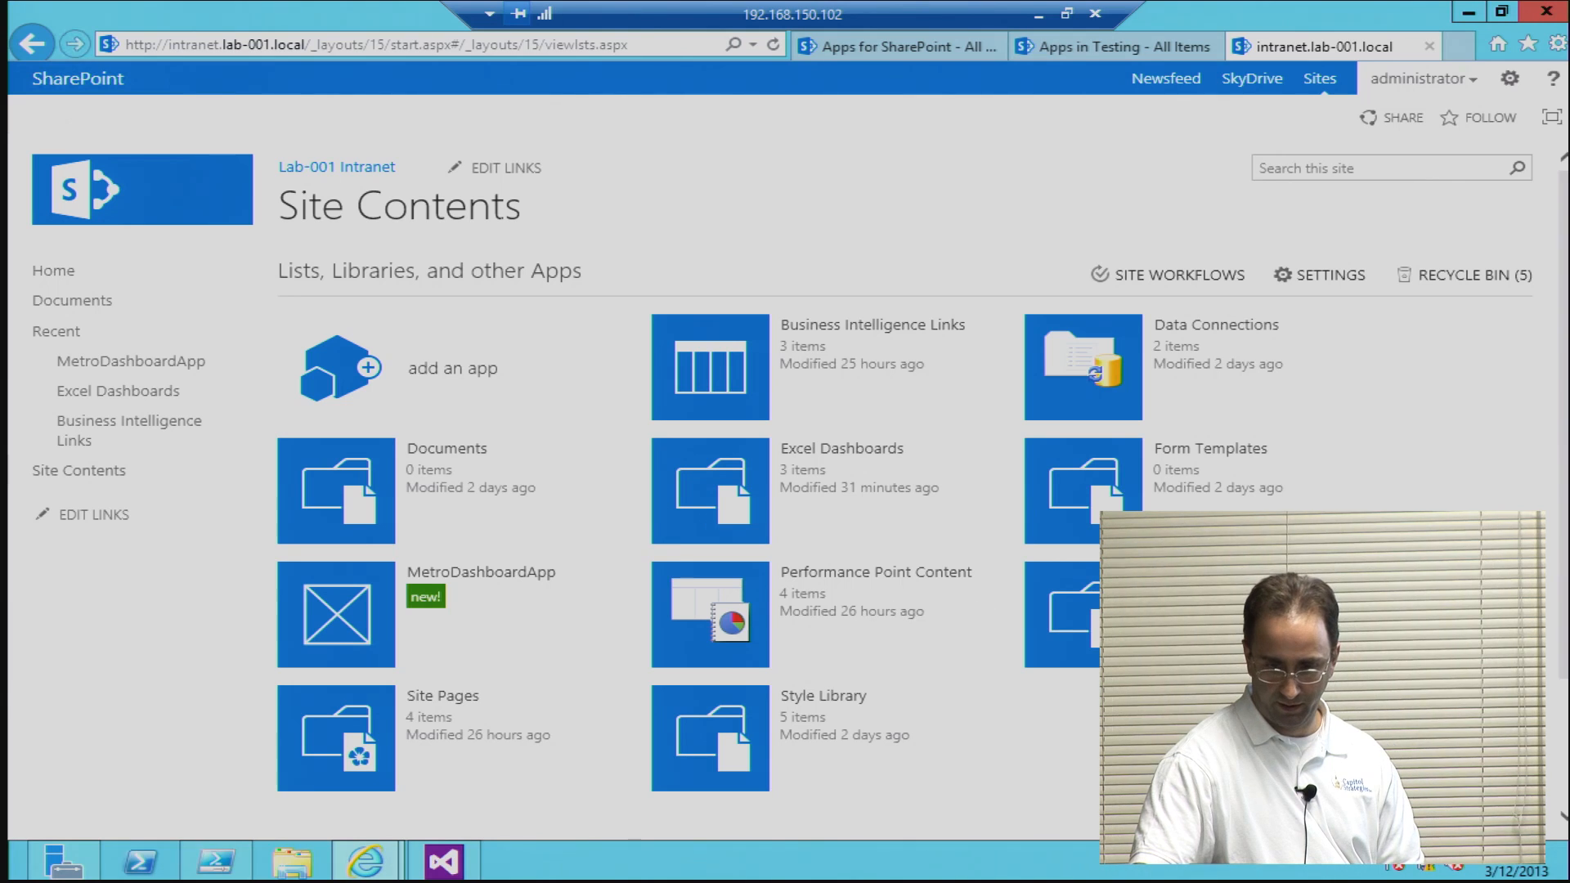
Step: Launch MetroDashboardApp from Site Contents, view the Reseller Performance dashboard through the Information Processing tile, and return to the tiles
{"action": "scroll", "coordinate": [785, 449], "scroll_direction": "down", "scroll_amount": 2}
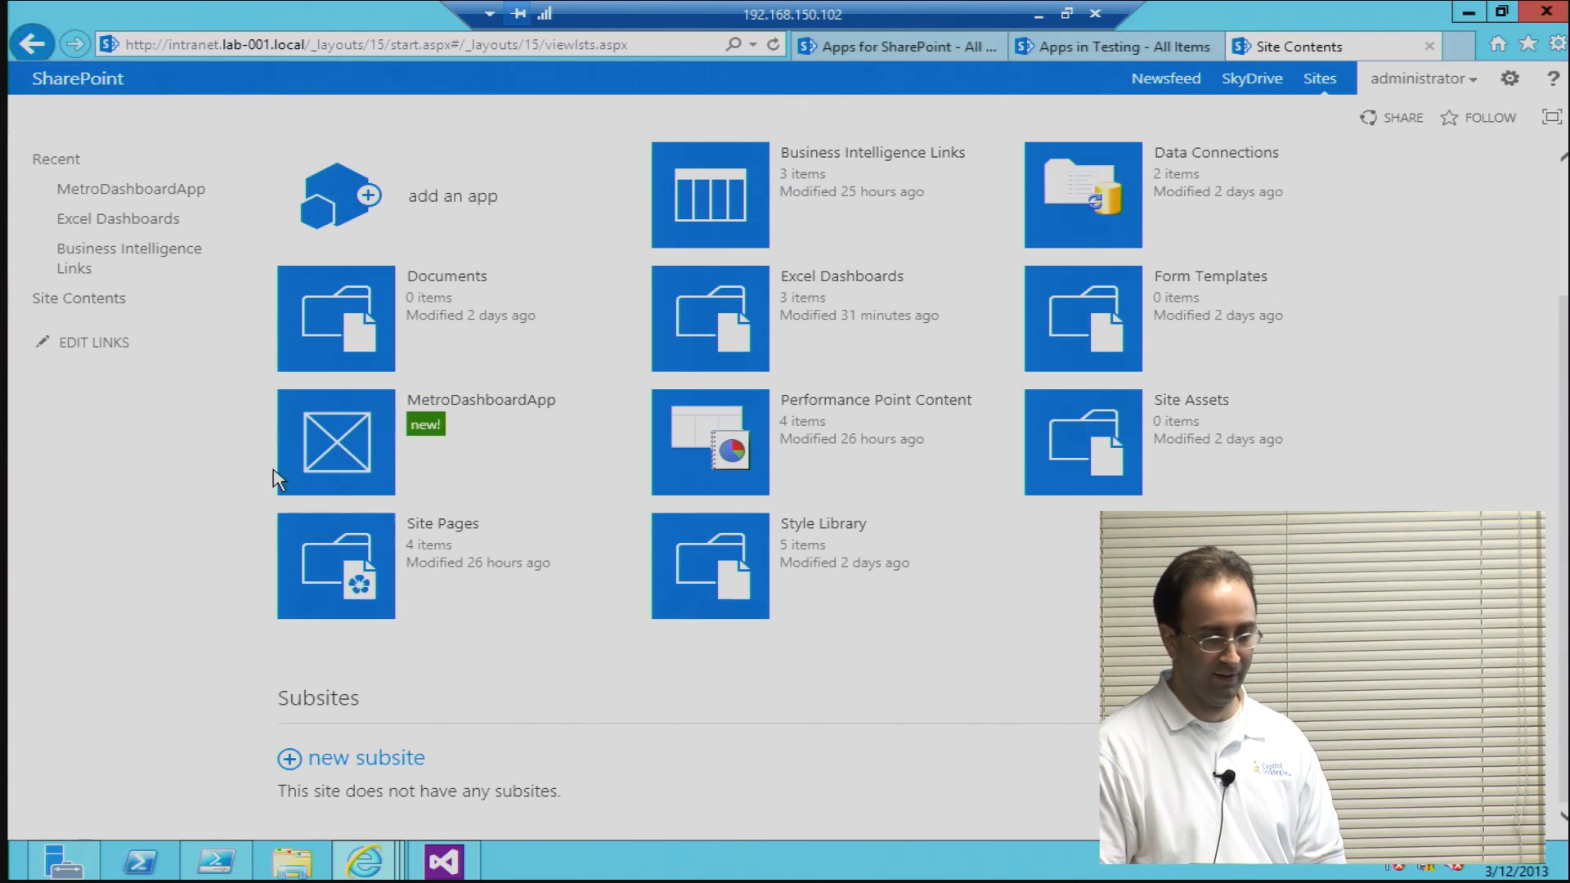
{"action": "left_click", "coordinate": [350, 452]}
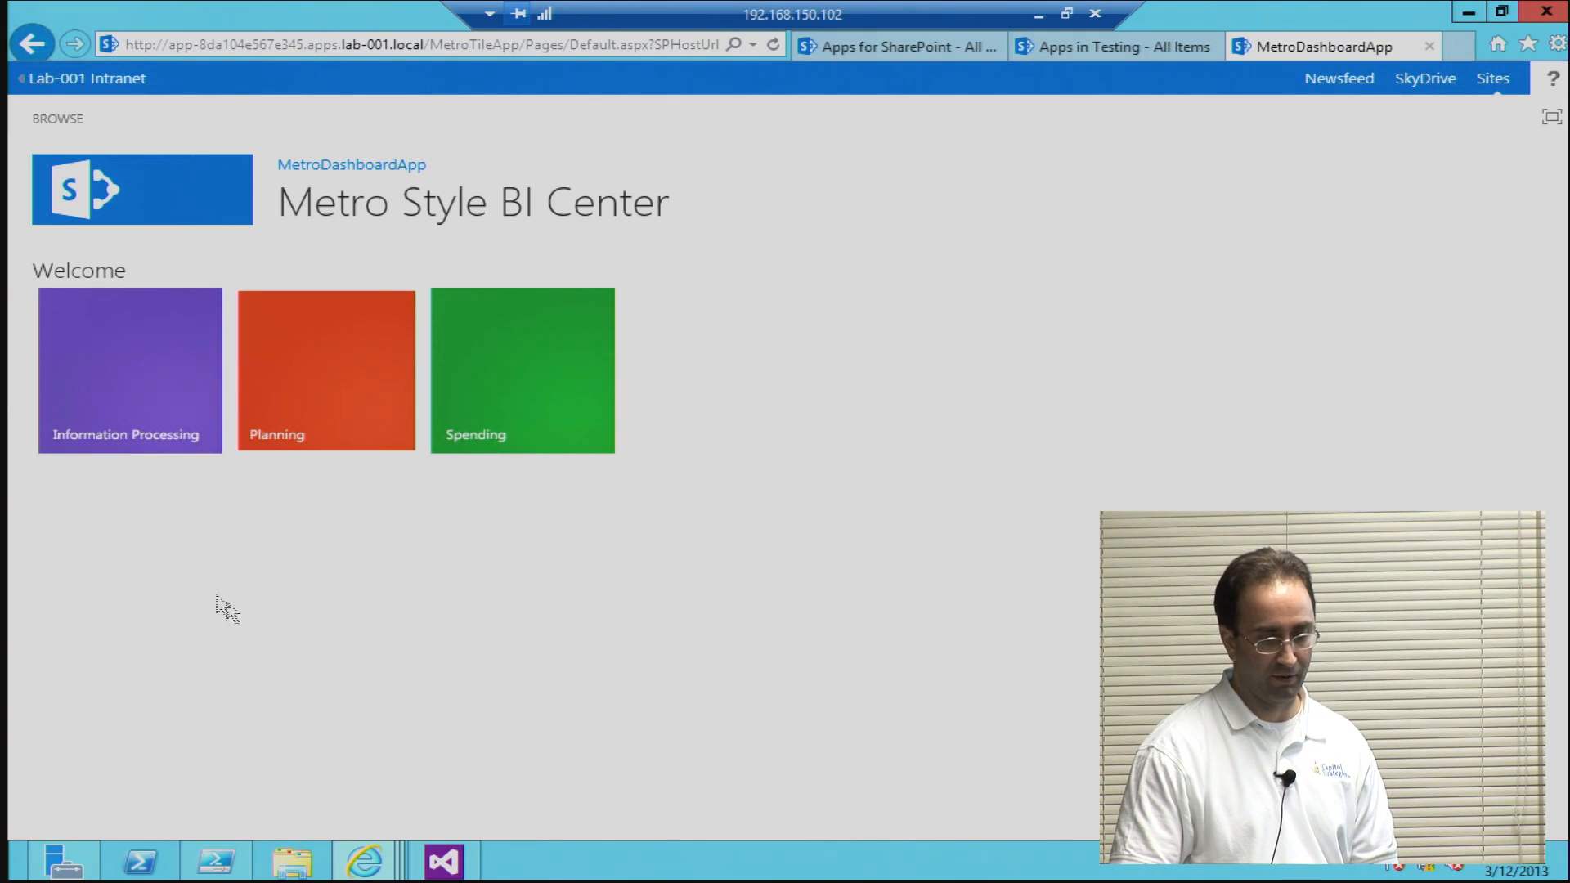
{"action": "left_click", "coordinate": [104, 385]}
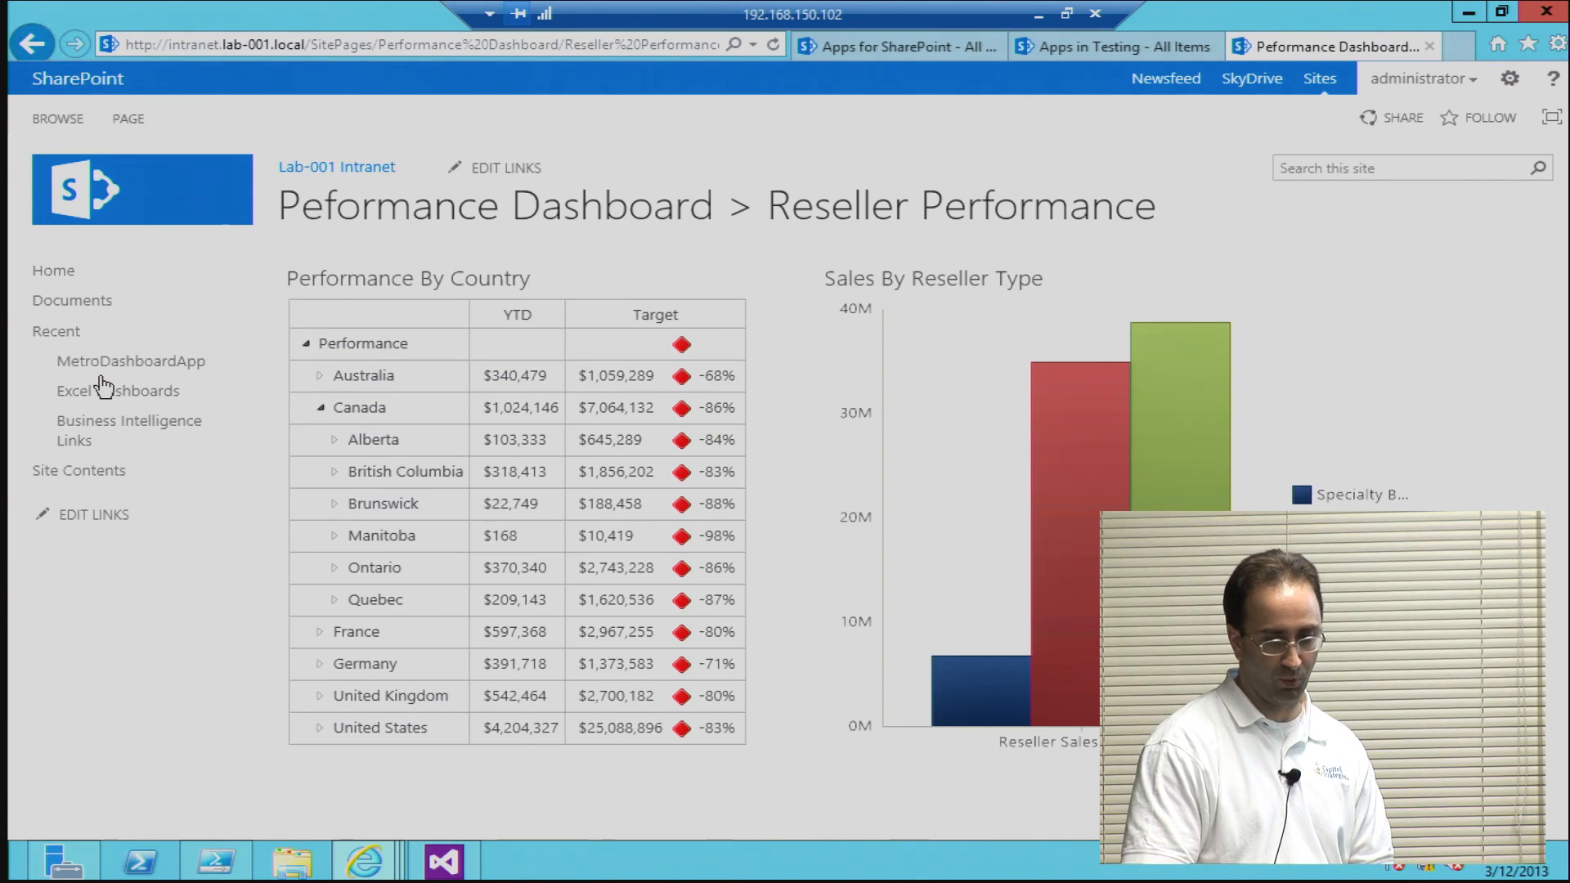
{"action": "left_click", "coordinate": [33, 43]}
Step: Open the Planning tile's Adventure Works Sales Items.xlsx, view its GeoSales, OrderSales and ProductSales items, and return to the tiles
{"action": "left_click", "coordinate": [329, 374]}
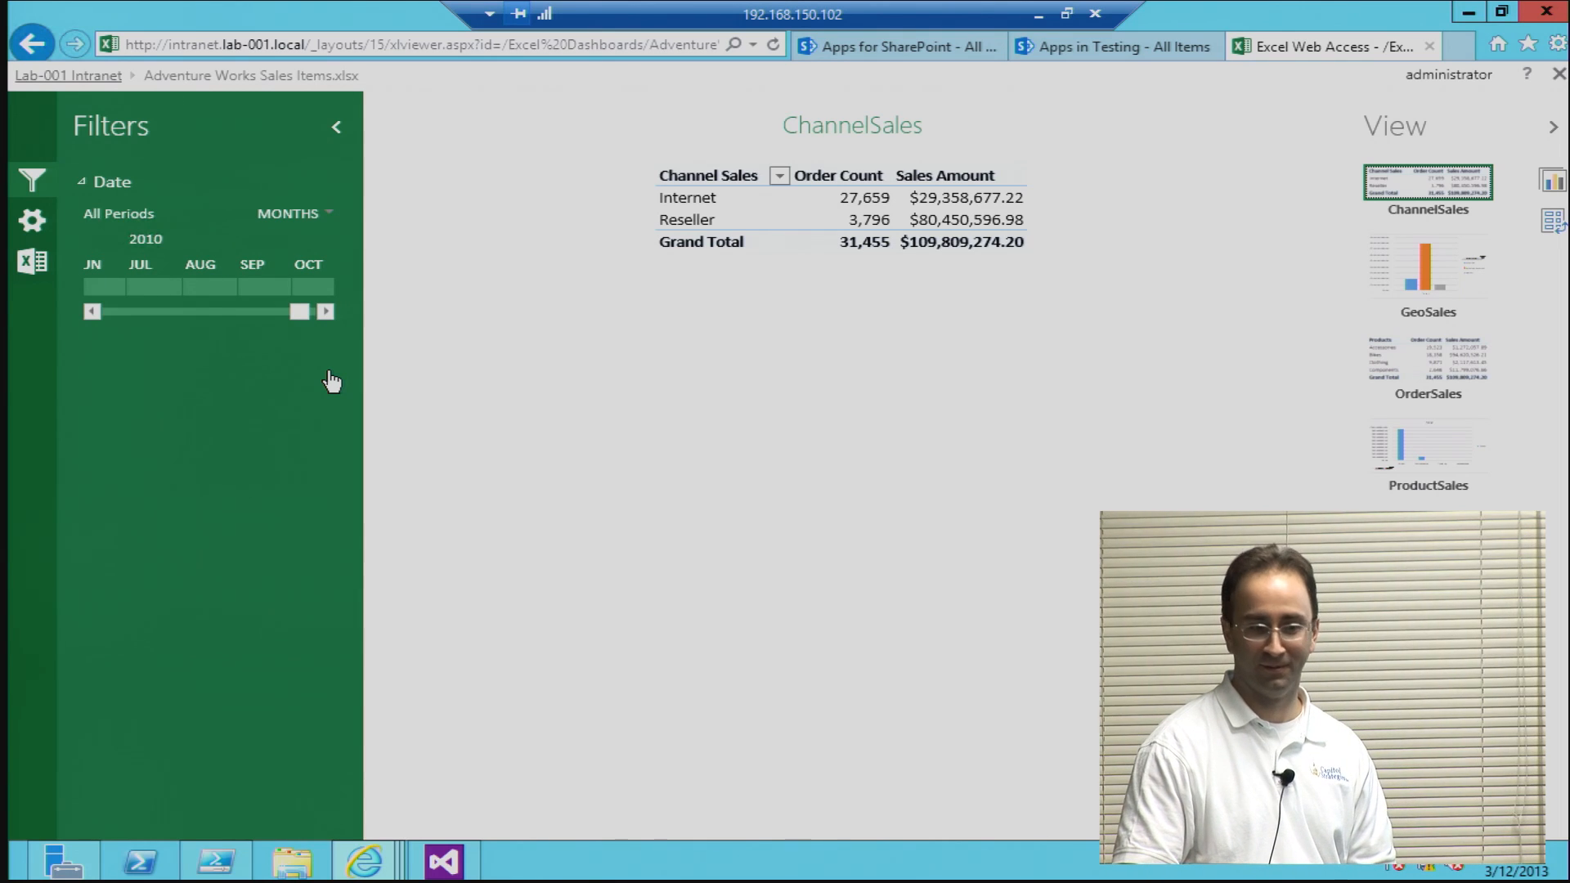
{"action": "left_click", "coordinate": [1426, 291]}
{"action": "left_click", "coordinate": [1421, 376]}
{"action": "left_click", "coordinate": [1428, 441]}
{"action": "left_click", "coordinate": [29, 47]}
Step: View the Spending tile's Adventure Works Sales.xlsx dashboard, leave the app, and return to the catalog's Apps for SharePoint list
{"action": "left_click", "coordinate": [518, 400]}
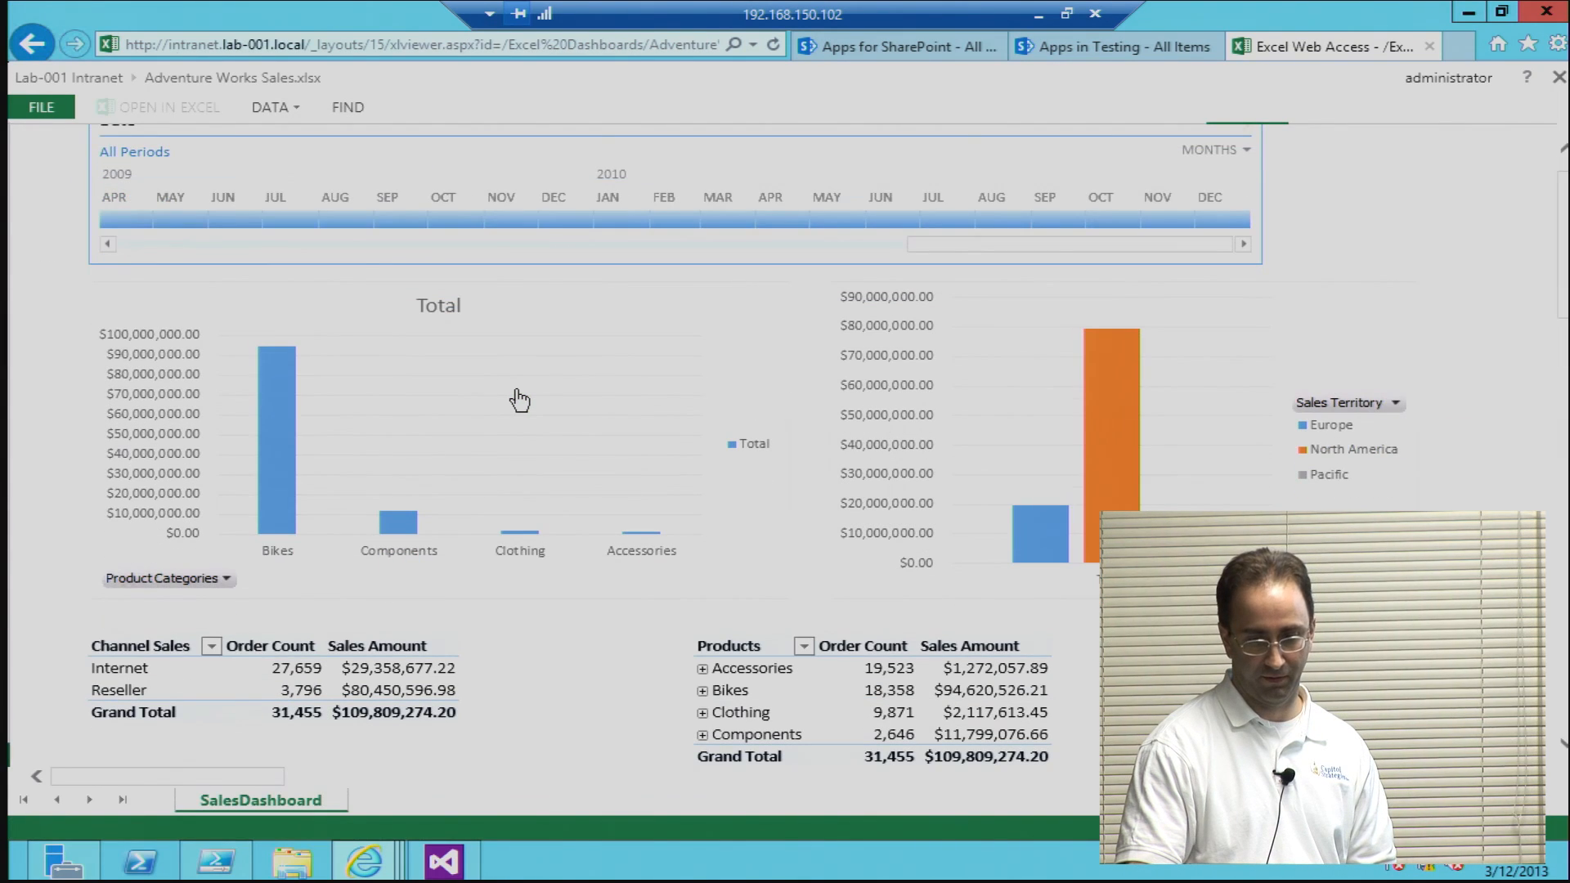
{"action": "left_click", "coordinate": [26, 49]}
{"action": "left_click", "coordinate": [42, 61]}
{"action": "left_click", "coordinate": [39, 54]}
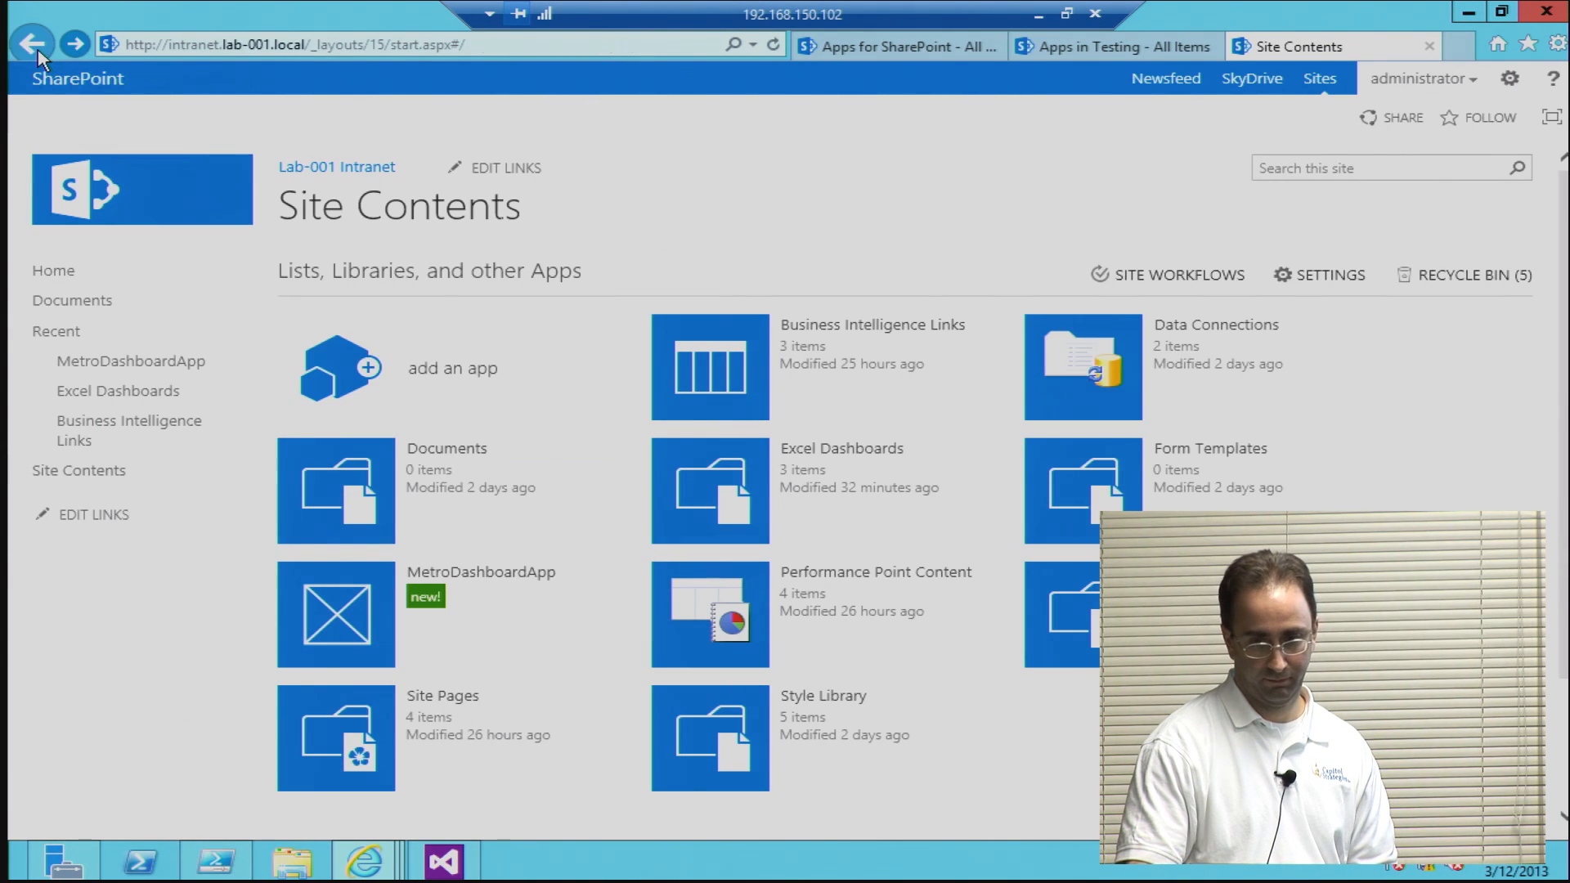
{"action": "left_click", "coordinate": [1063, 48]}
{"action": "left_click", "coordinate": [924, 49]}
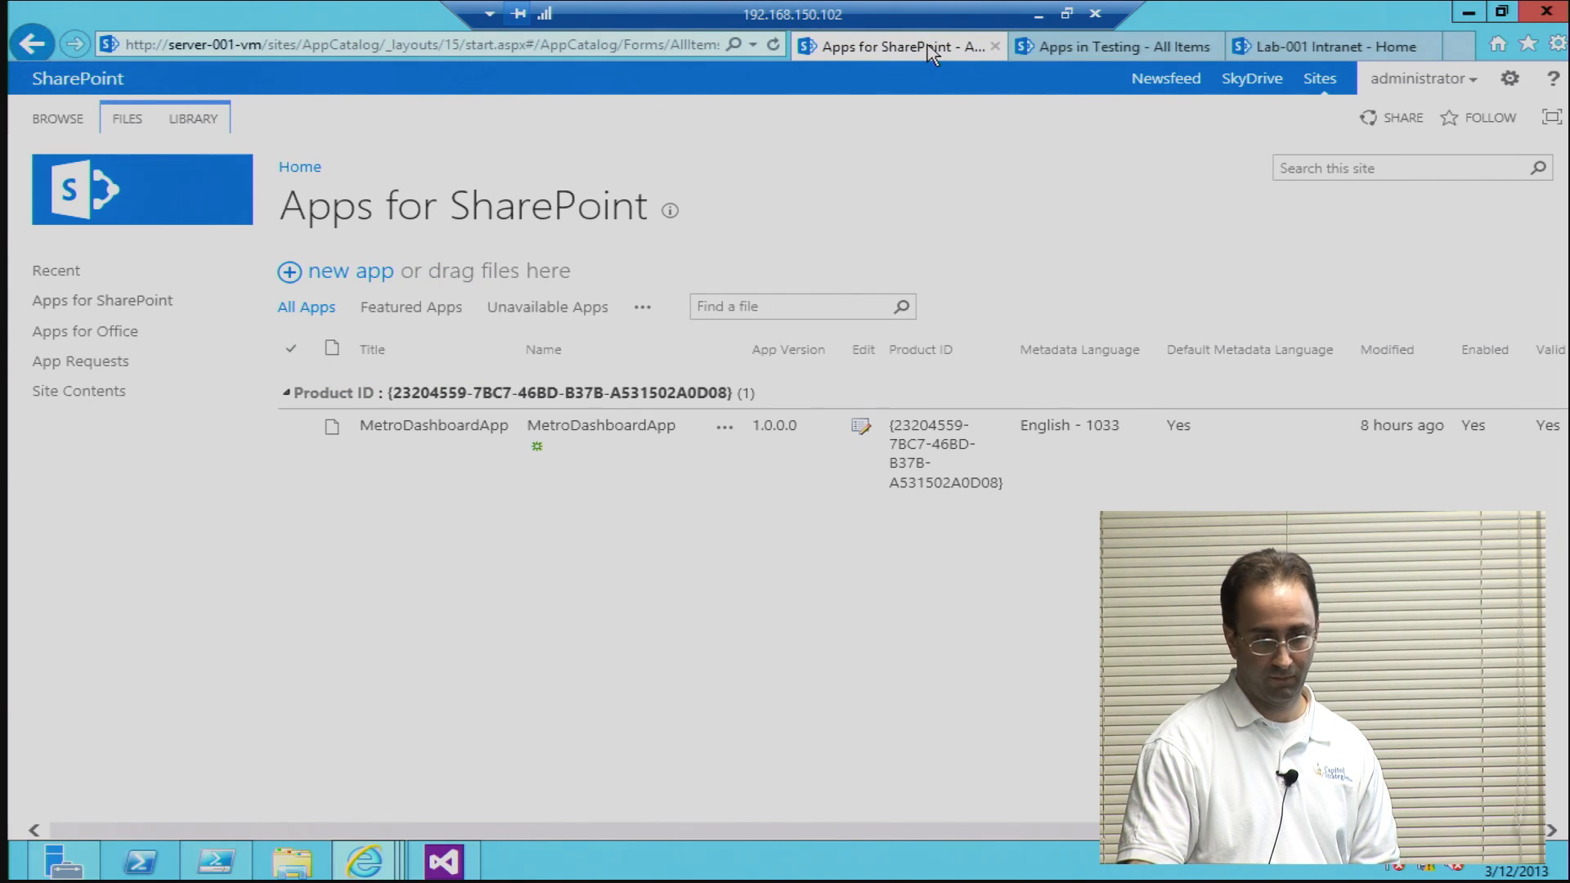